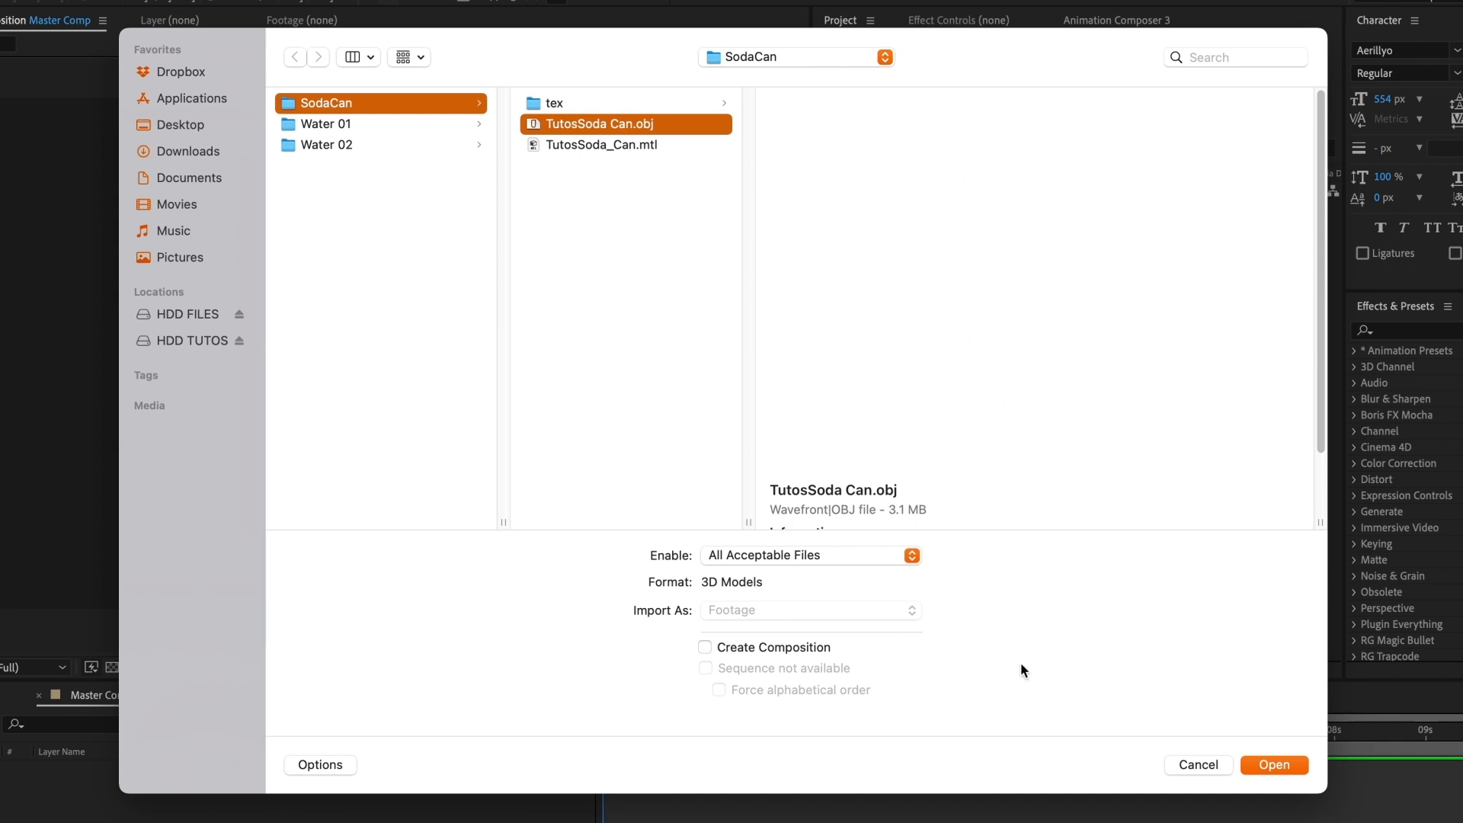
Step: Import the 3D models TutosSoda Can.obj and Water 01.gltf from the SodaCan and Water 01 folders inside 3DSoda
click(1265, 765)
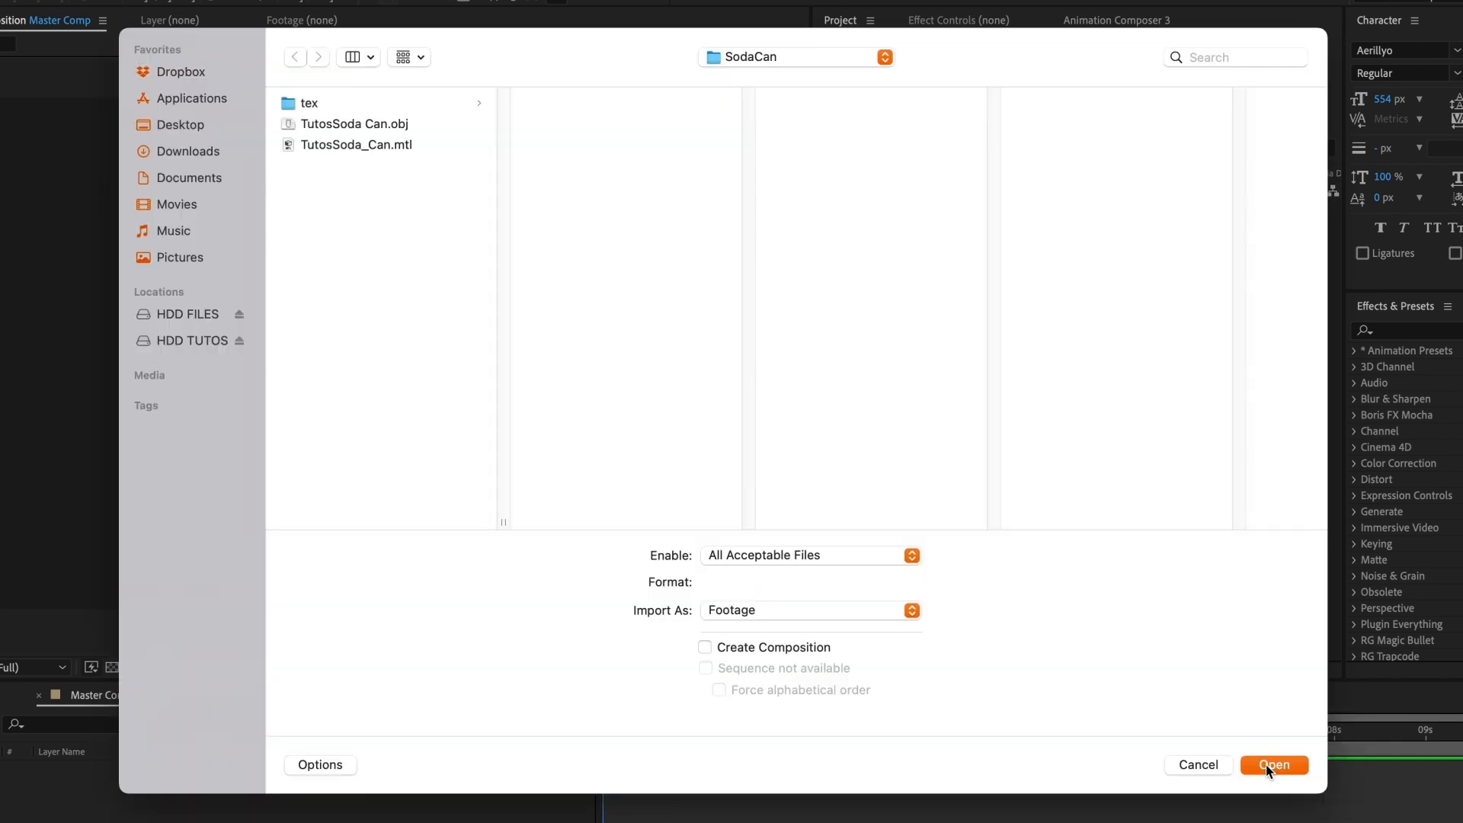
click(822, 58)
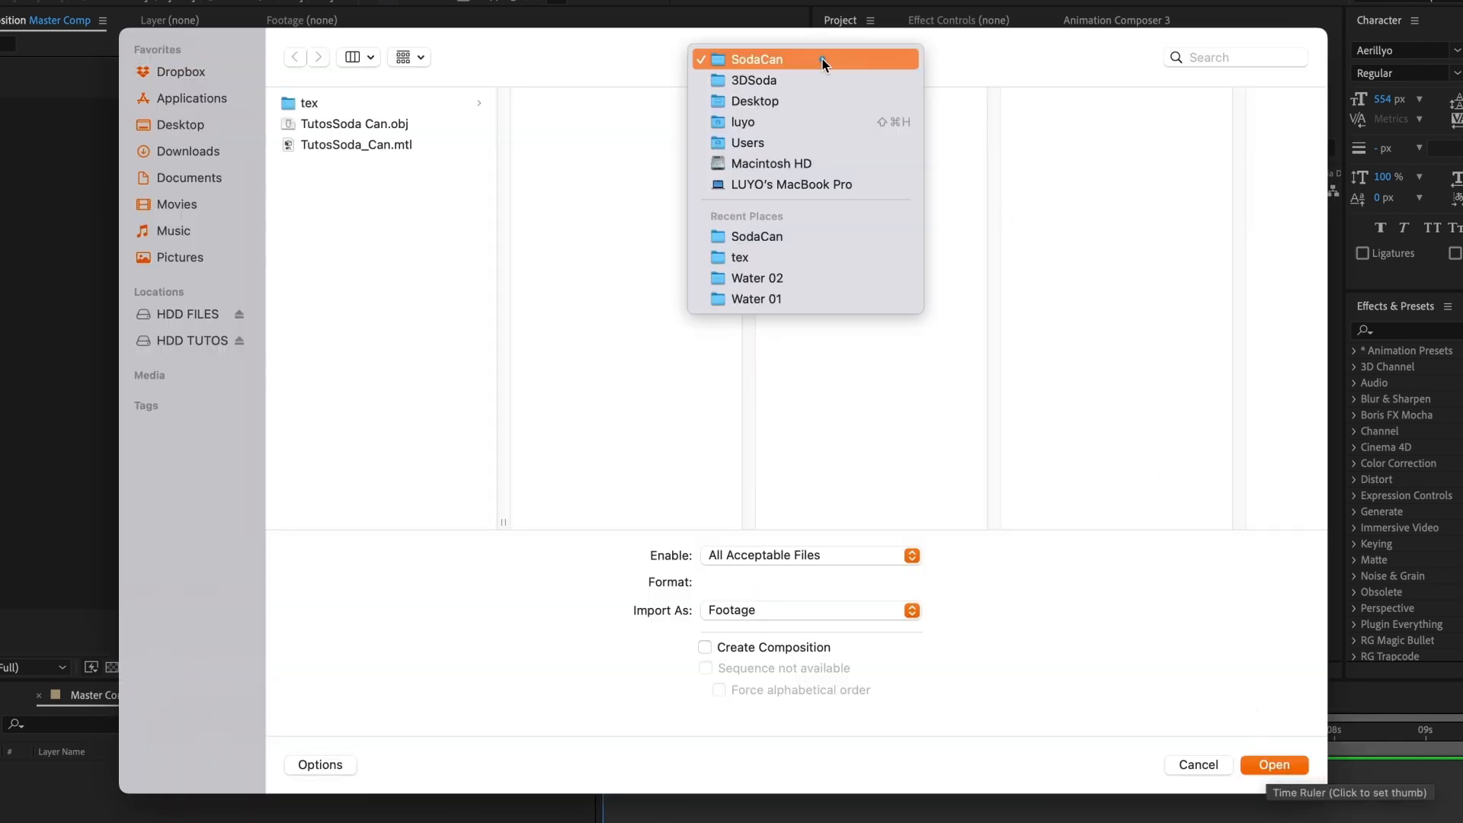
click(818, 70)
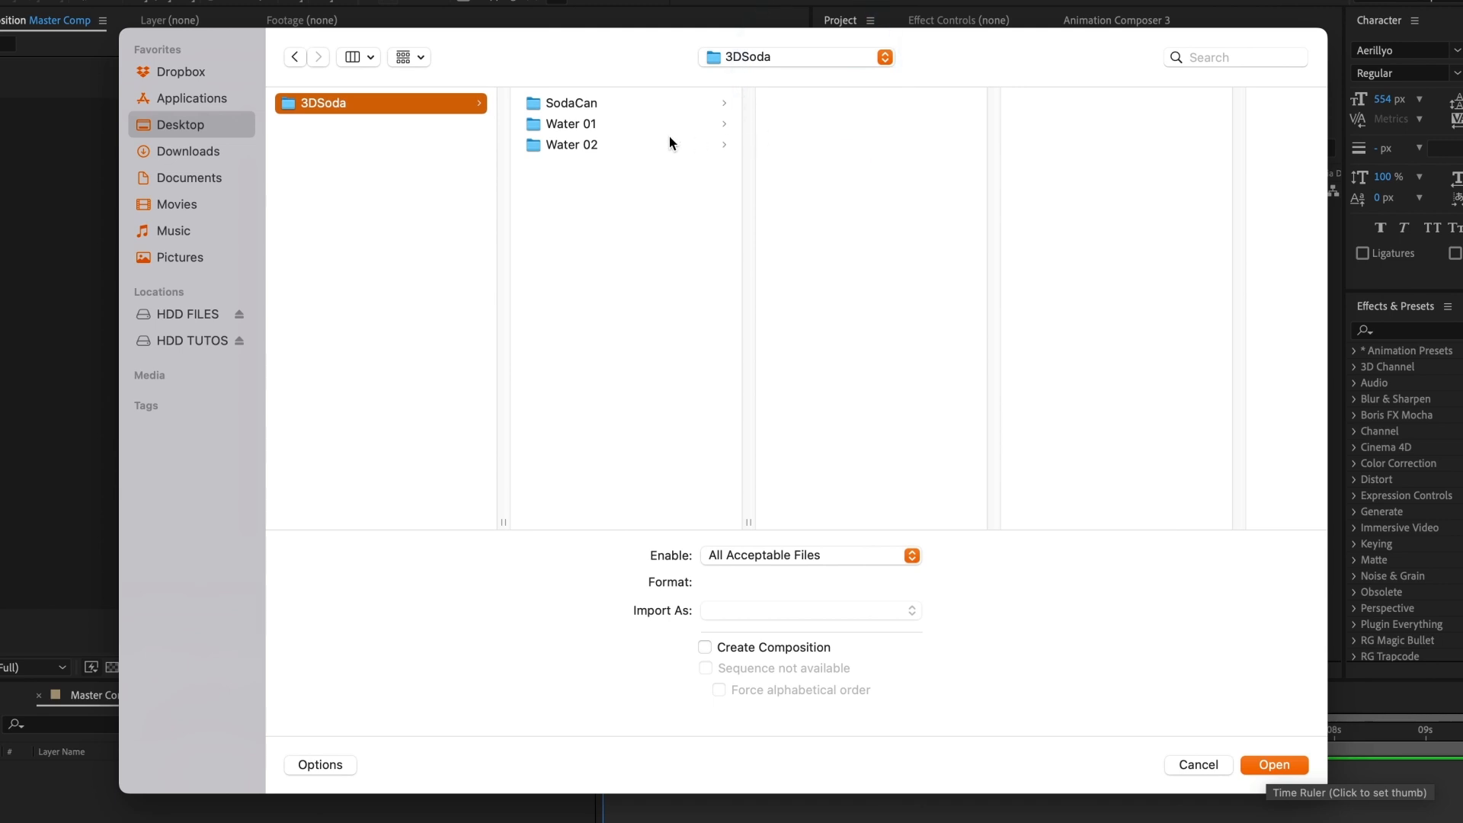
click(572, 125)
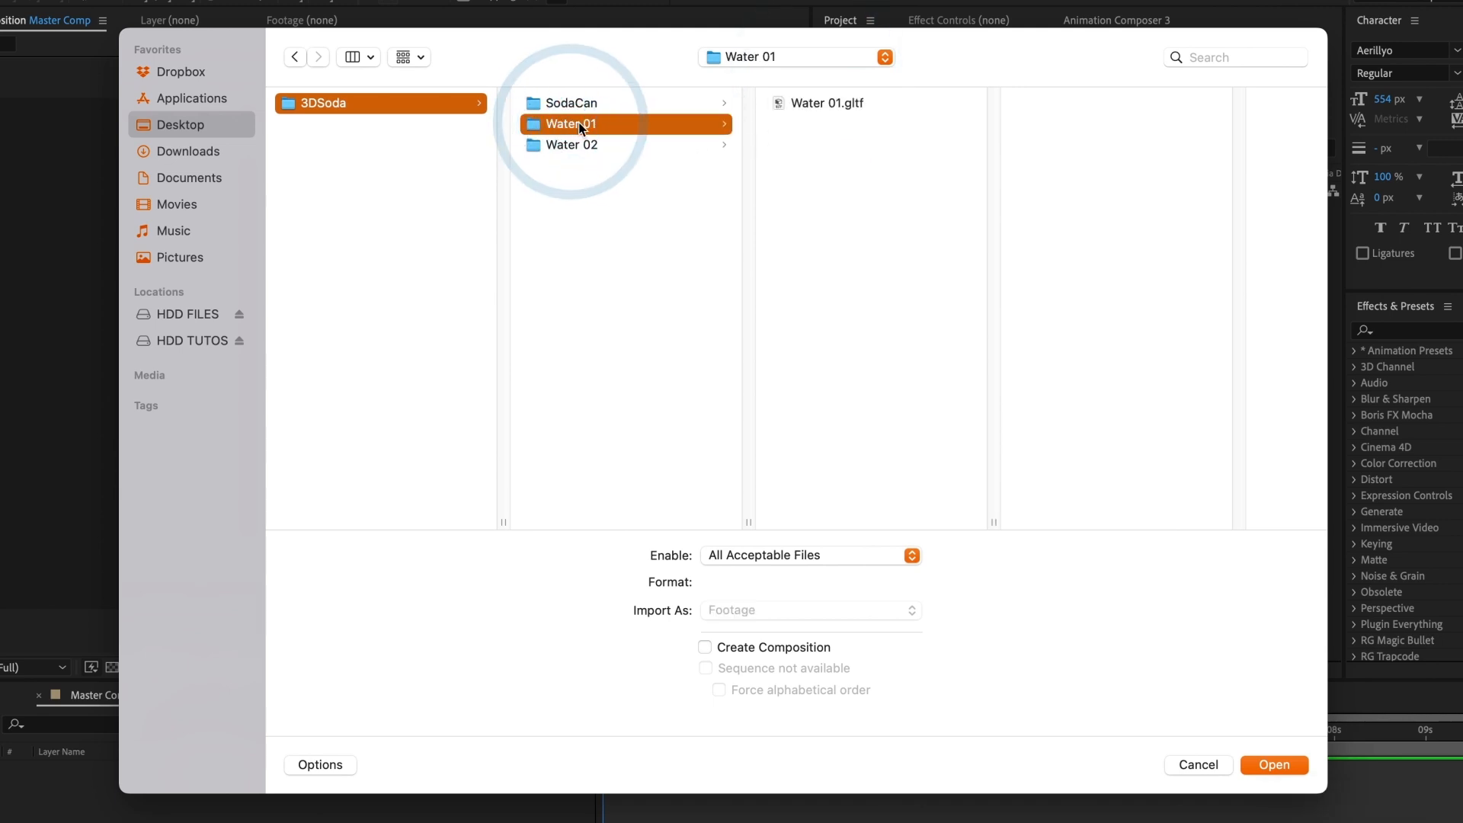
click(863, 102)
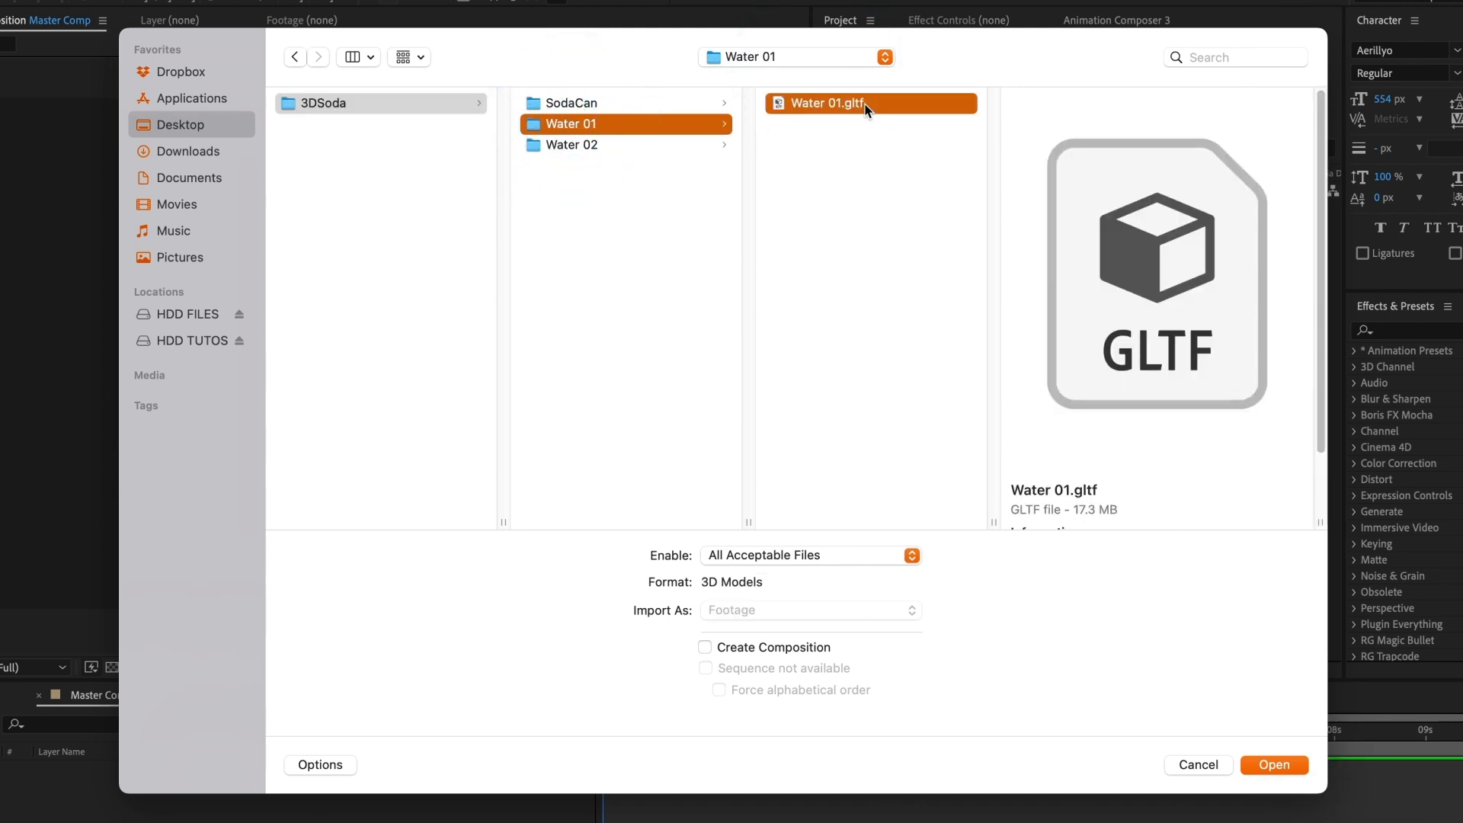
click(1267, 764)
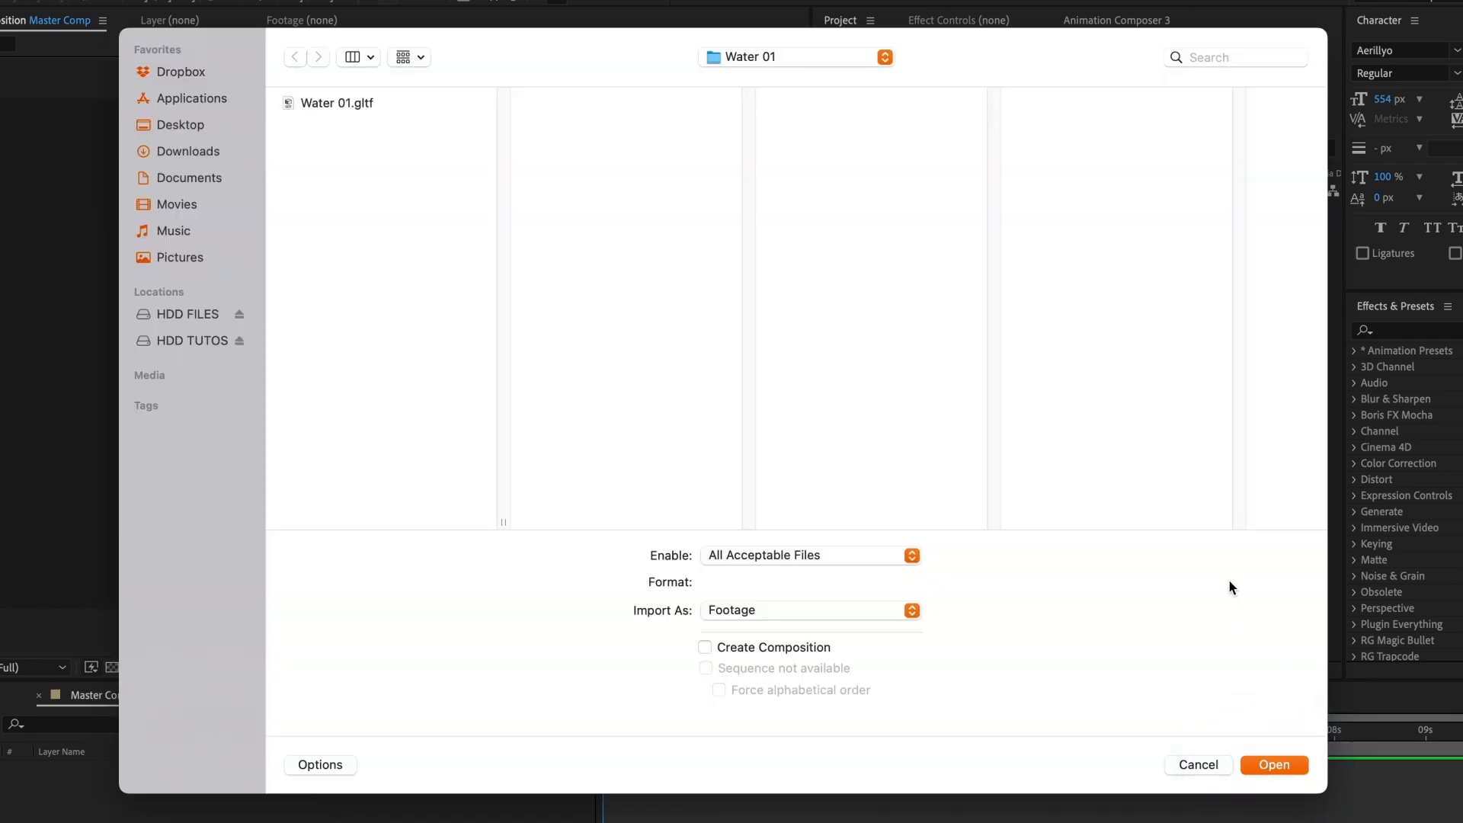
Step: Import Water 02.gltf from the Water 02 folder inside 3DSoda and finish importing files
click(808, 55)
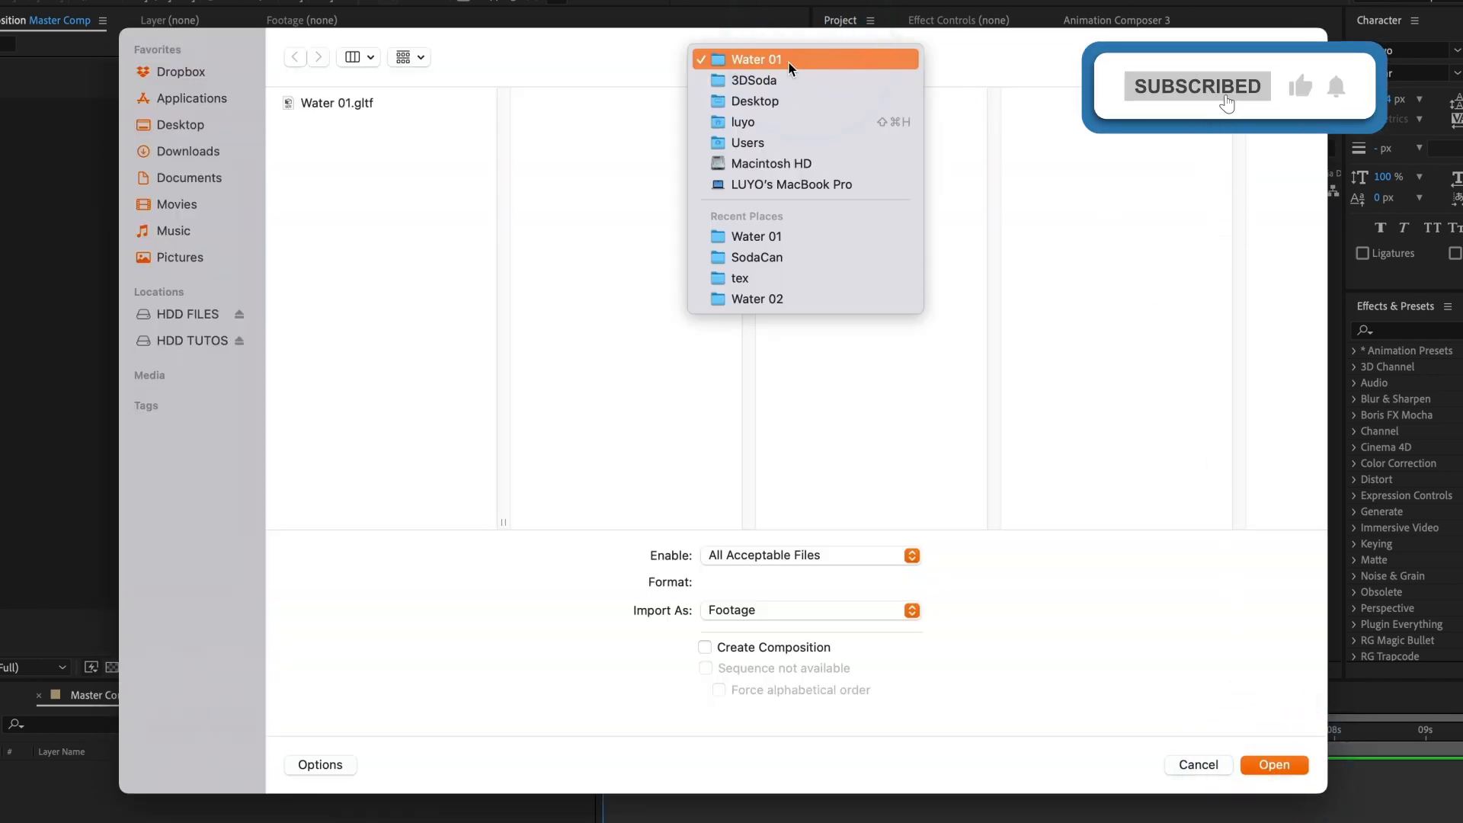
click(758, 77)
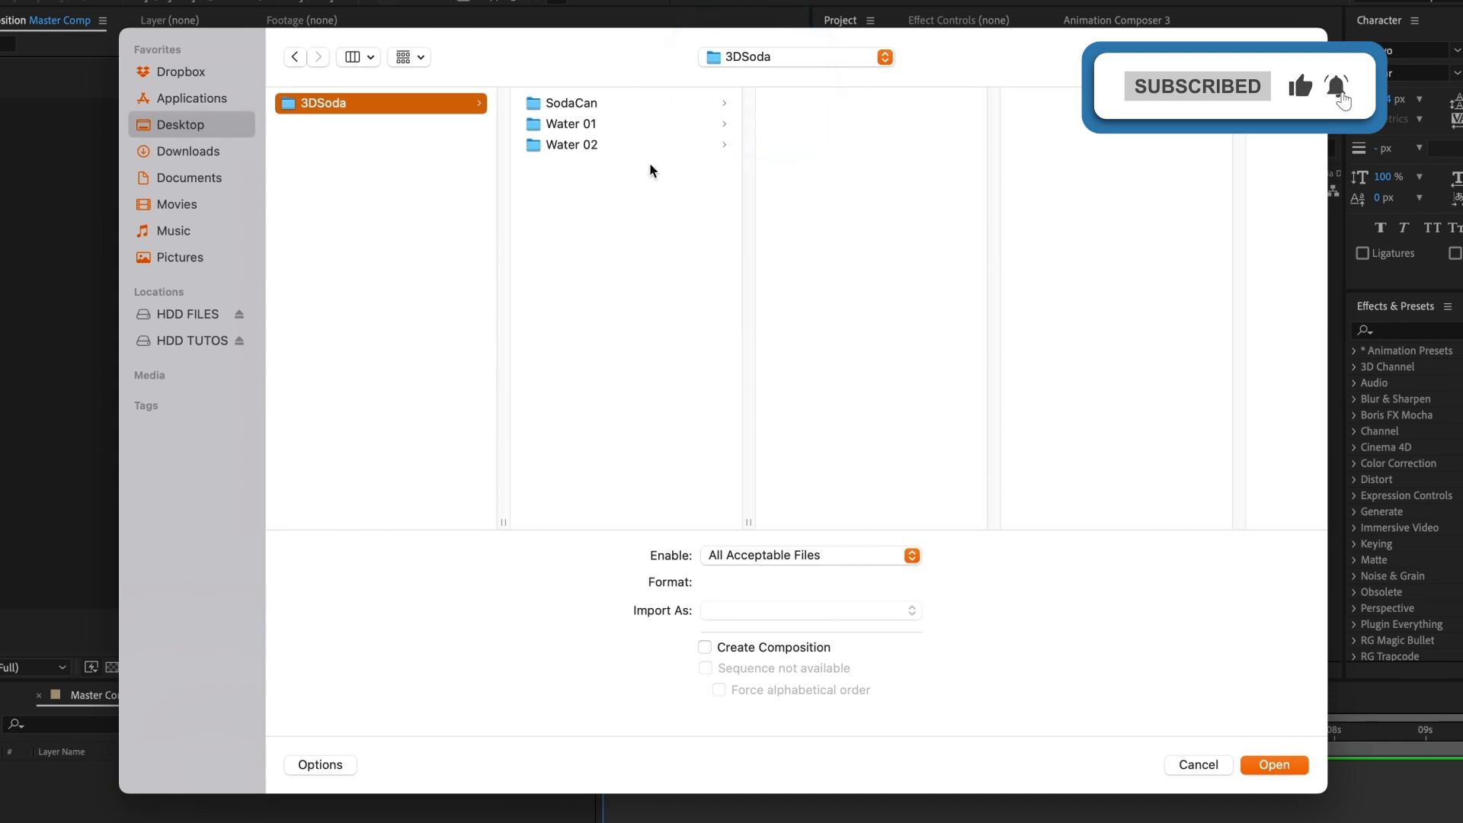
click(569, 145)
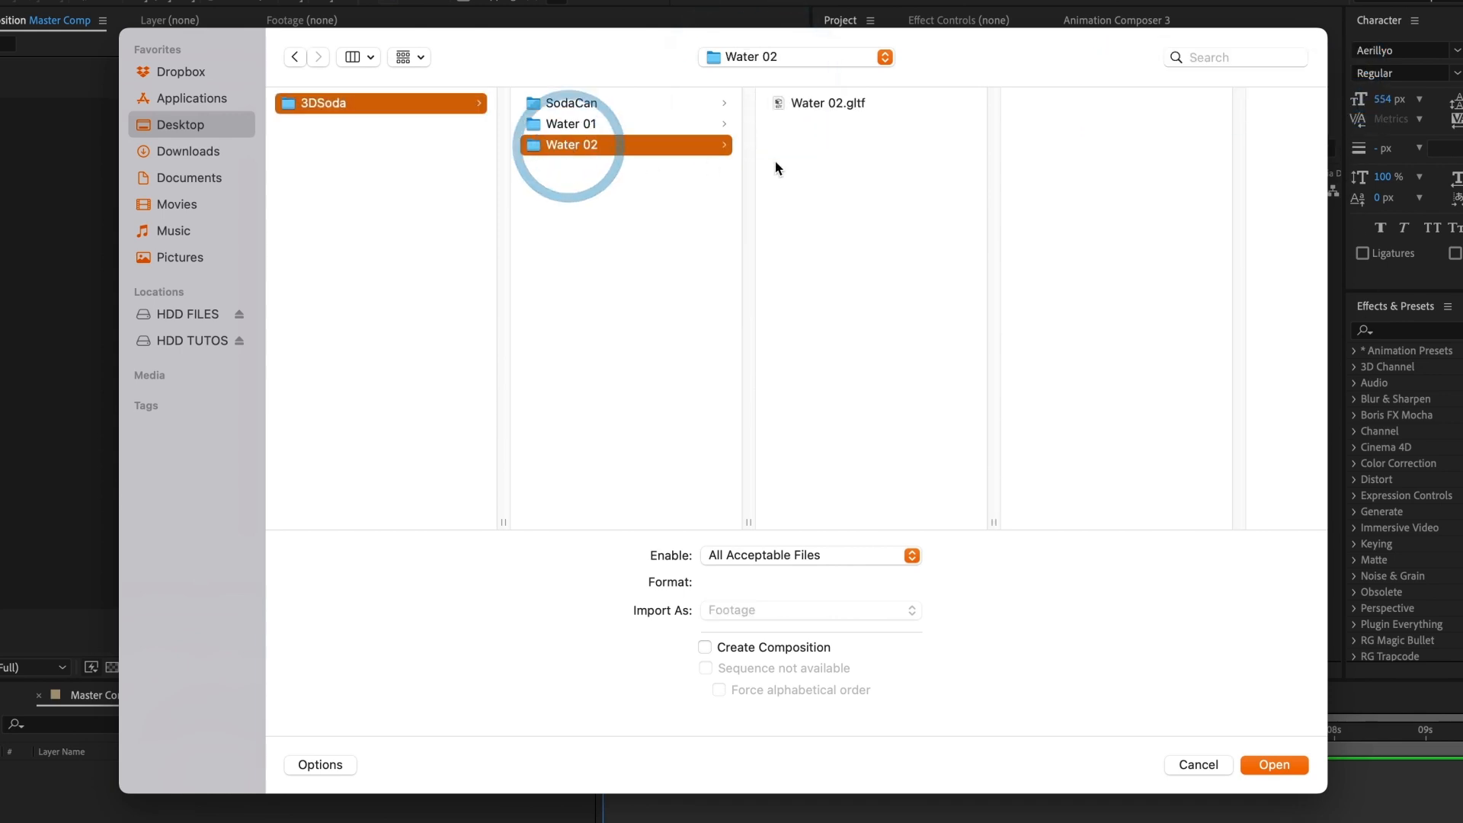
click(857, 103)
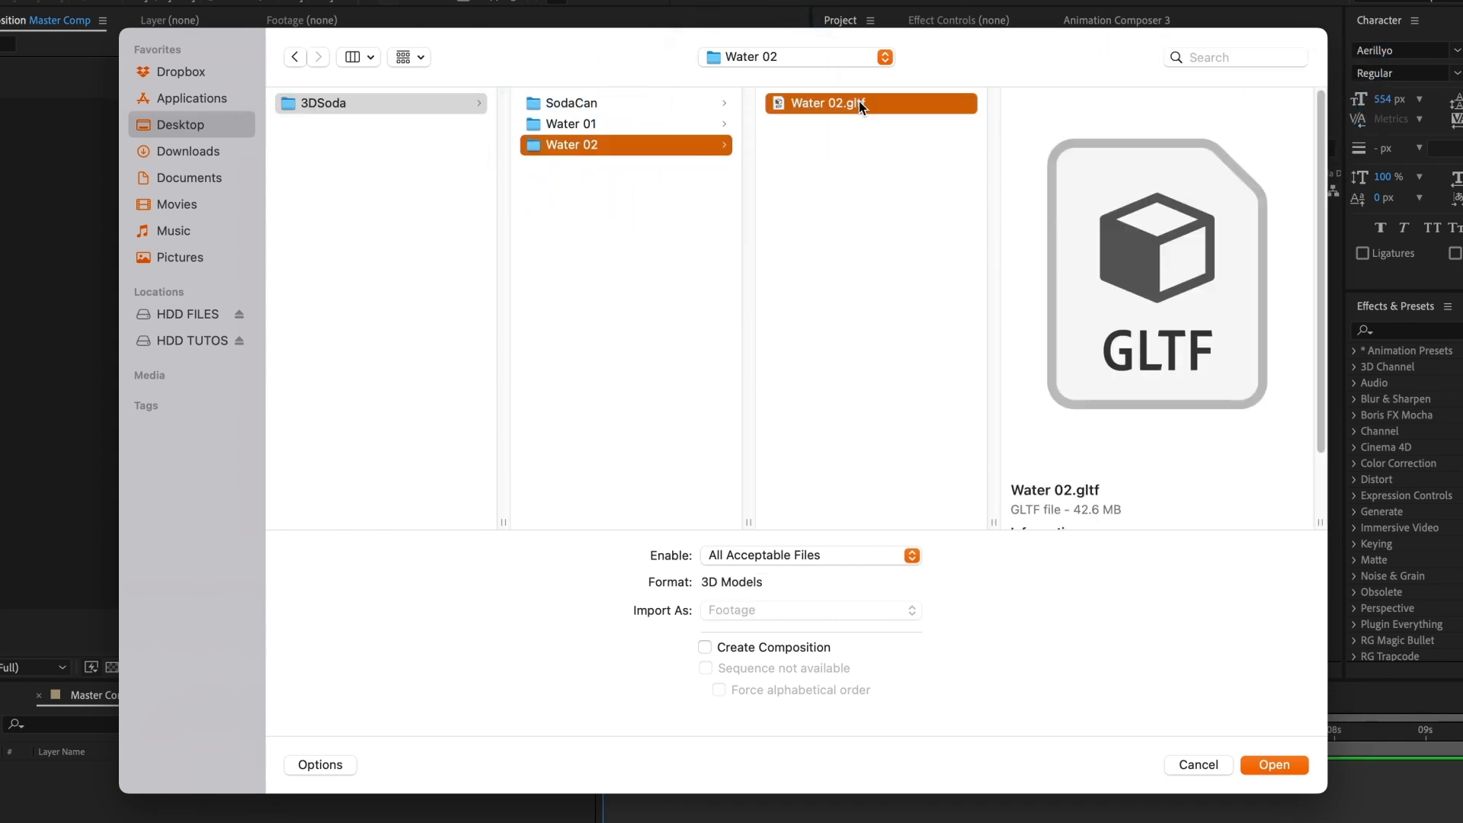
click(1272, 767)
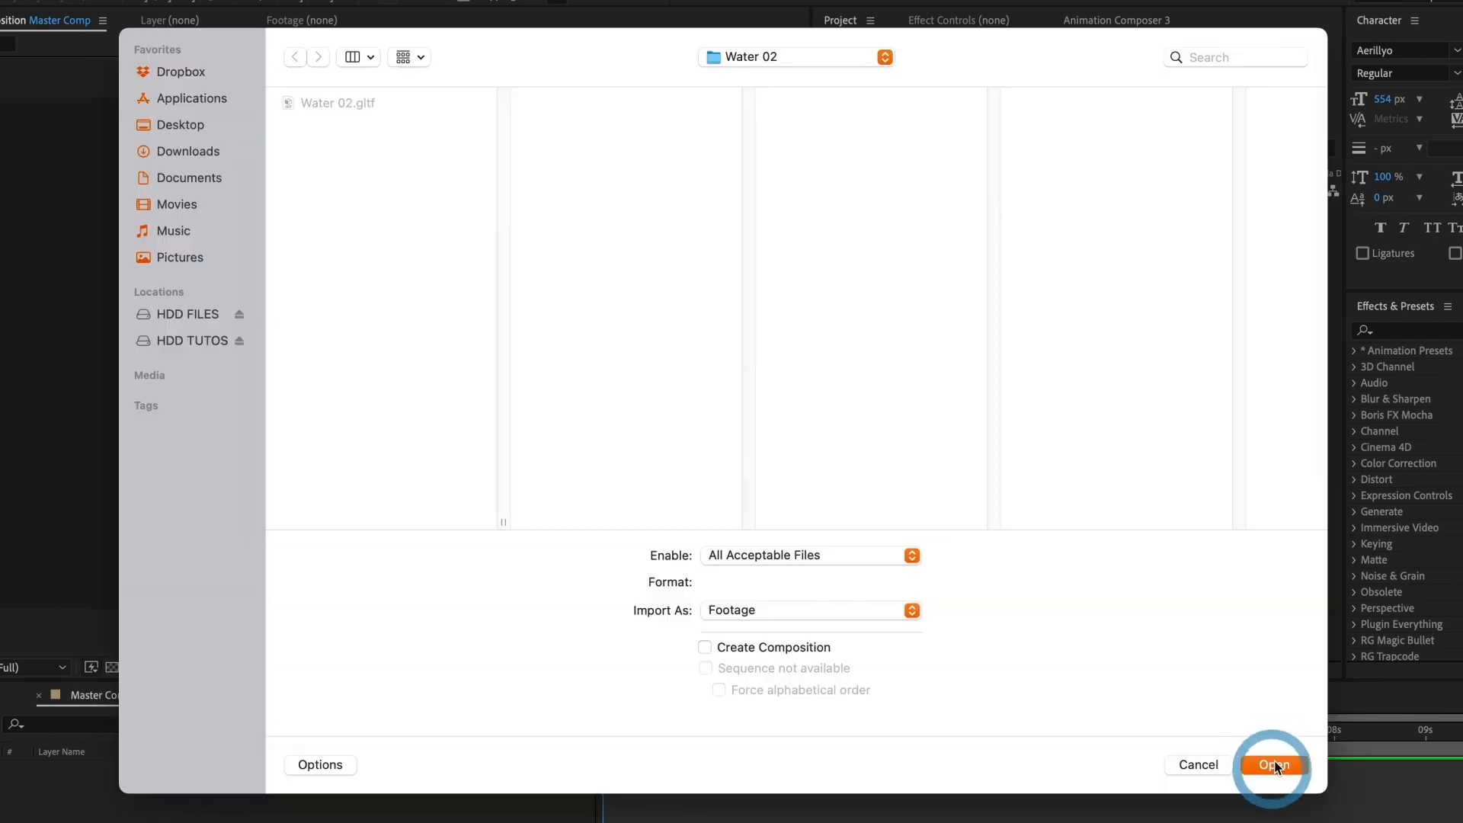
click(1202, 768)
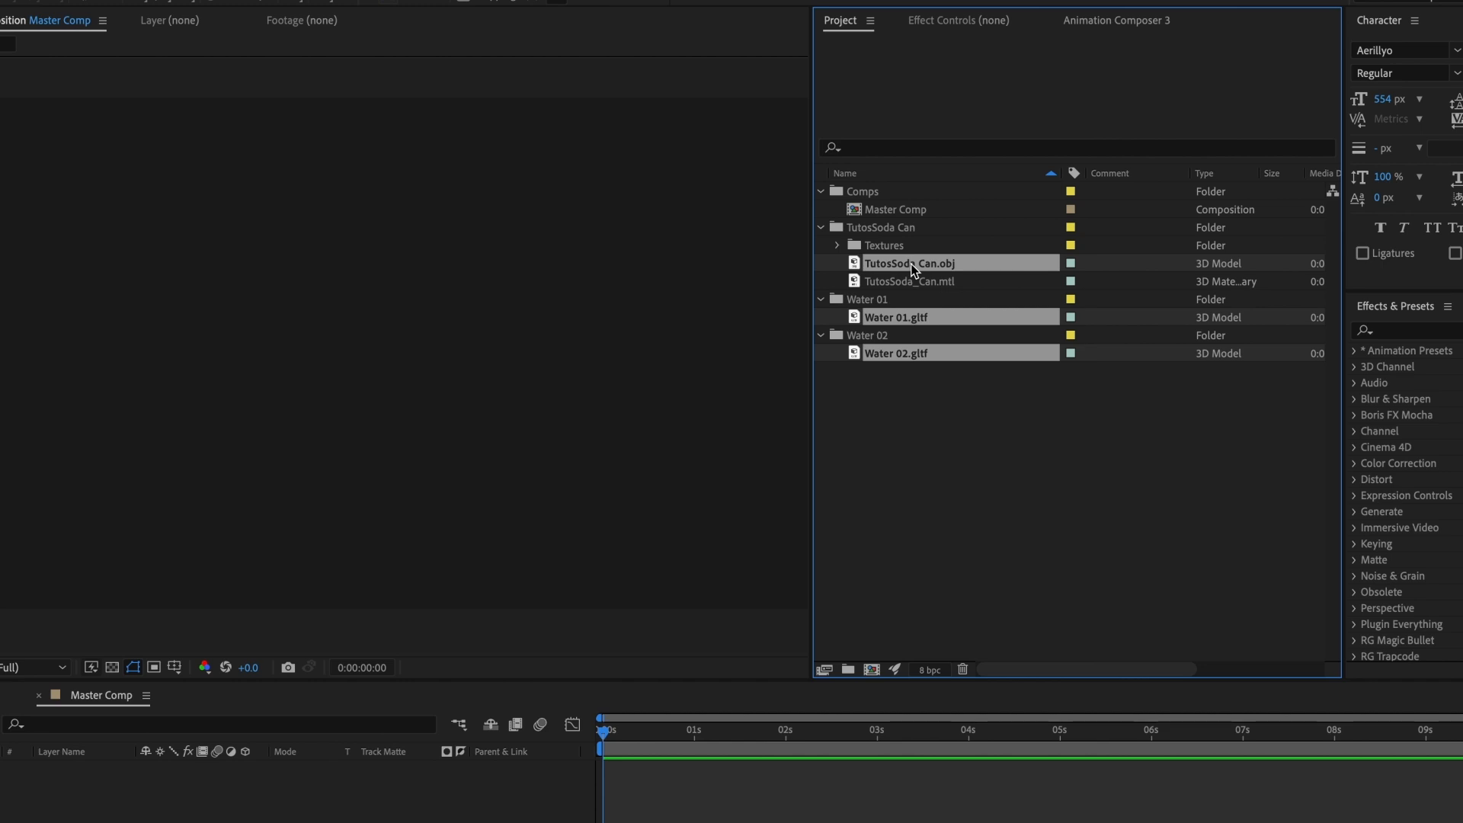
Step: Add the soda can, Water 01 and Water 02 models to the Master Comp timeline, making each one comp size
drag(911, 271, 484, 812)
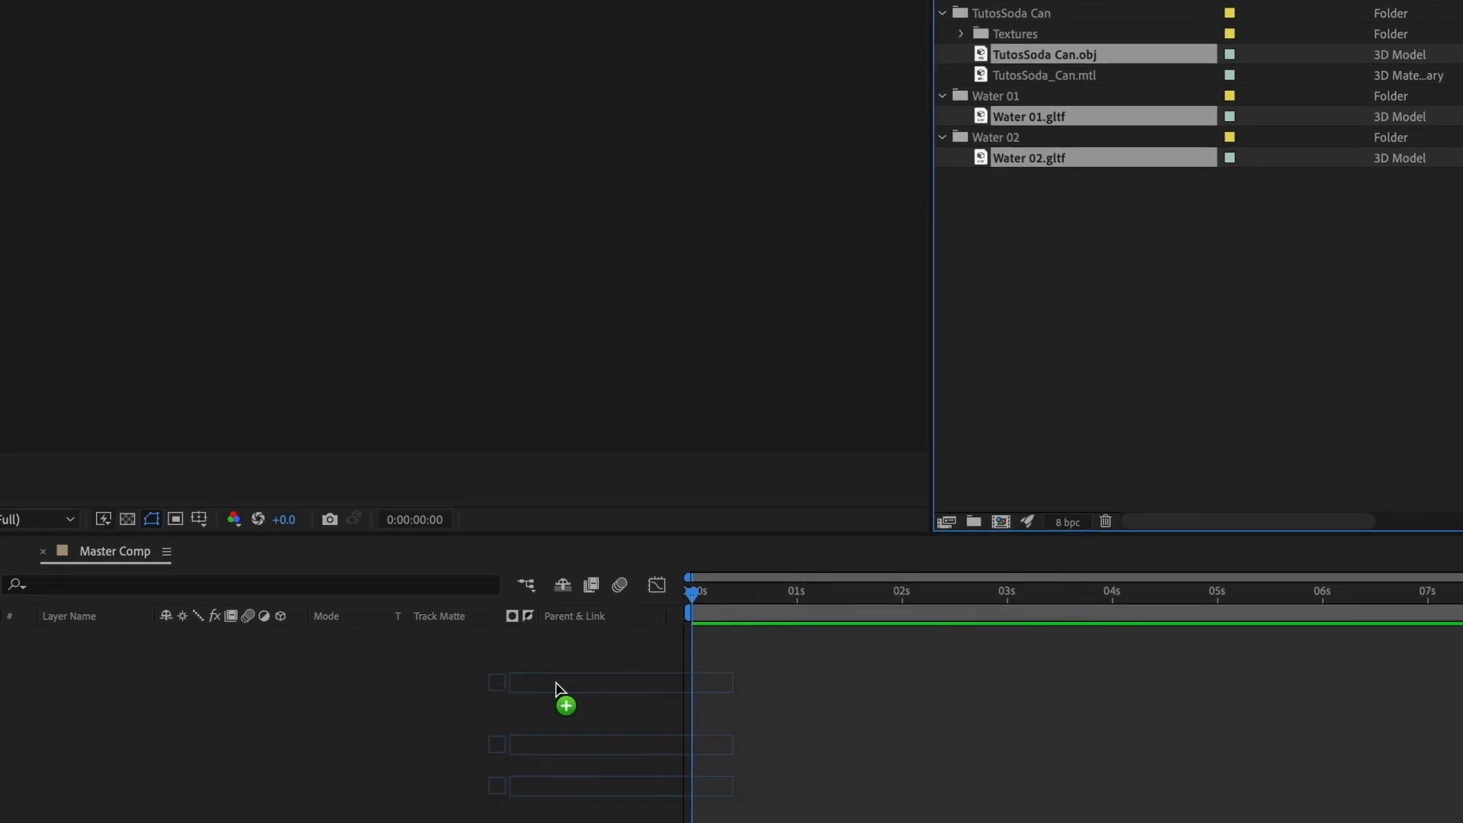
drag(556, 683, 546, 680)
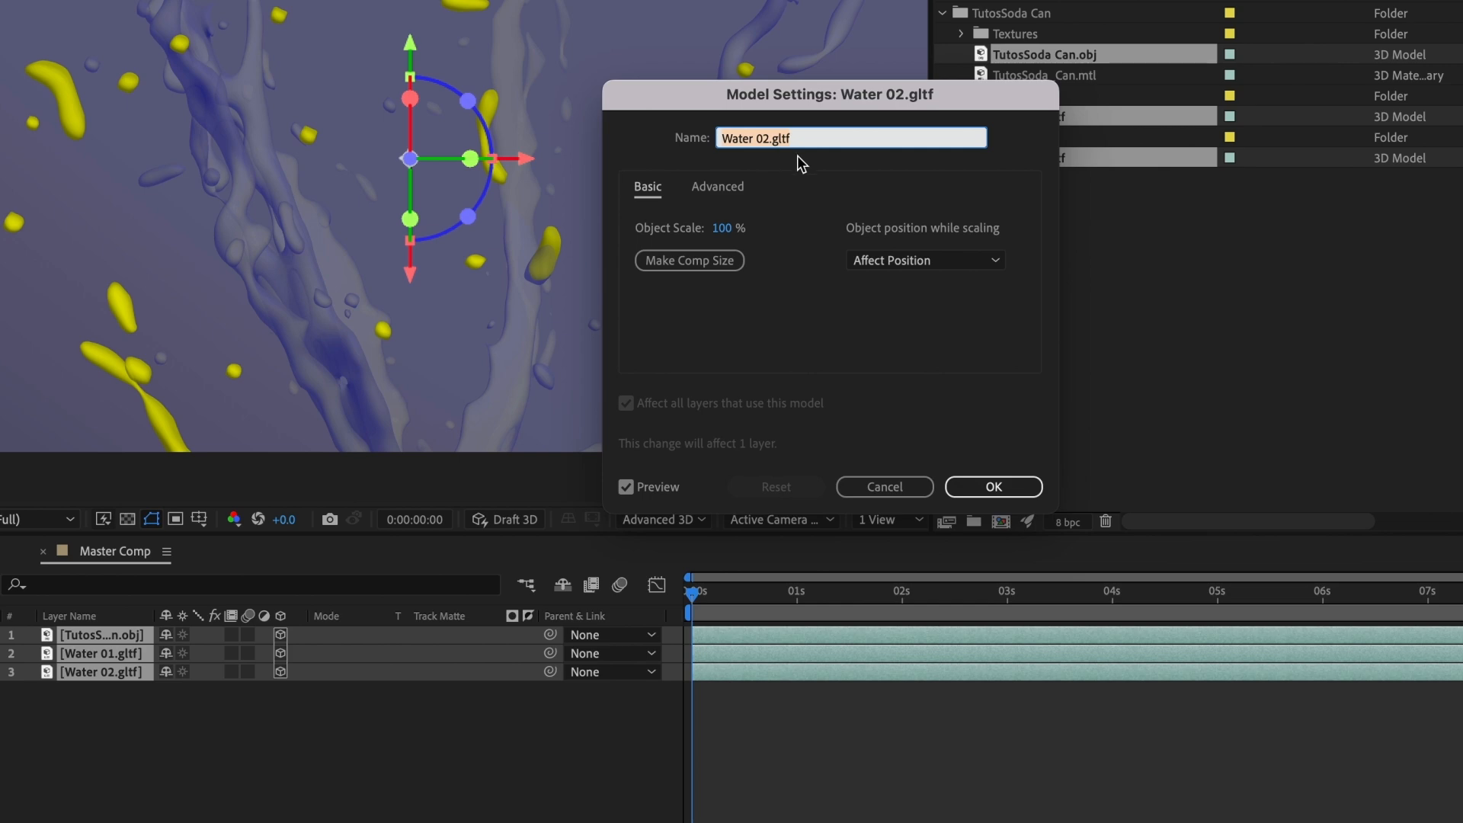
click(689, 260)
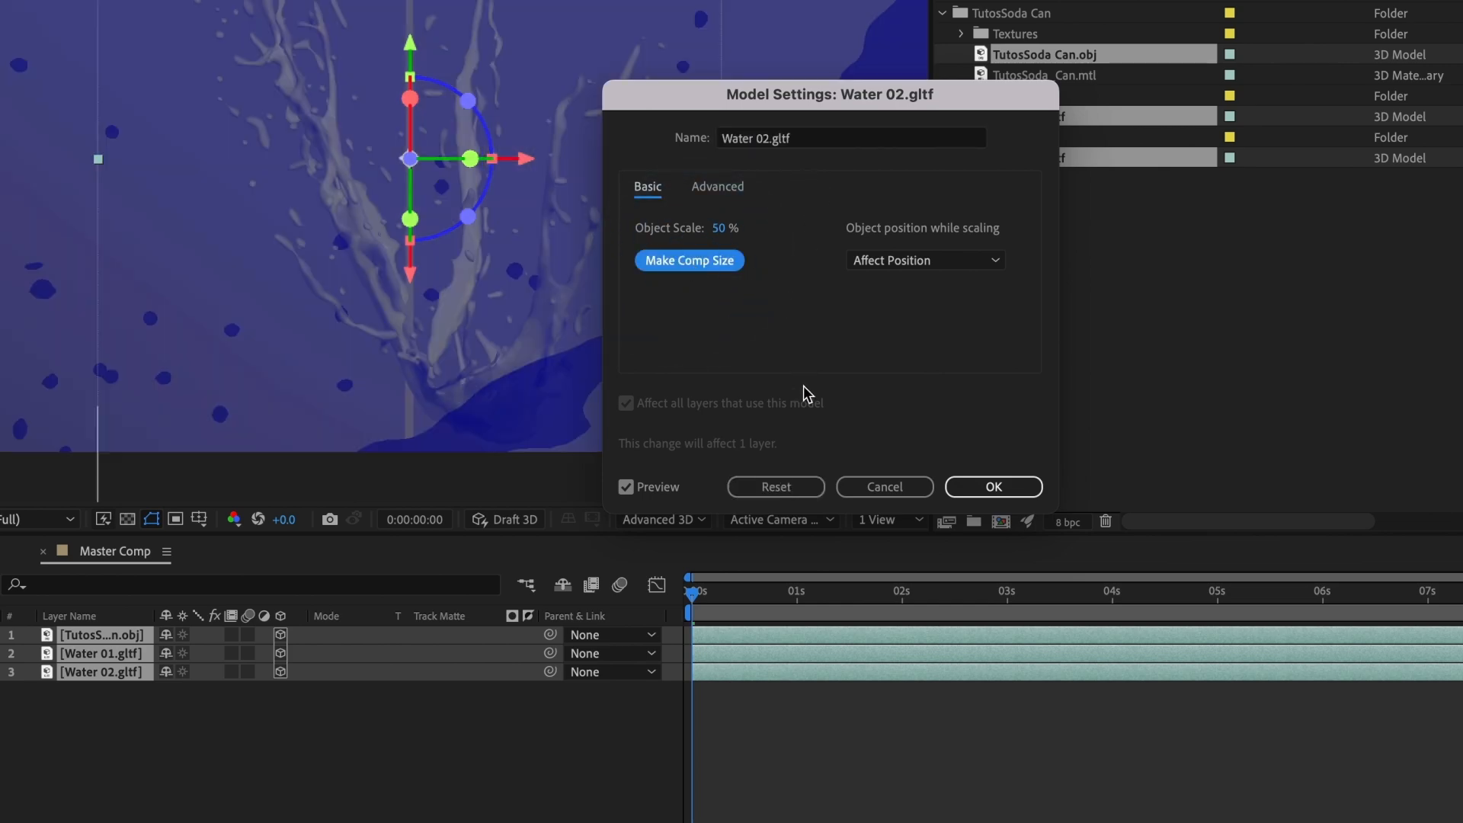
click(960, 485)
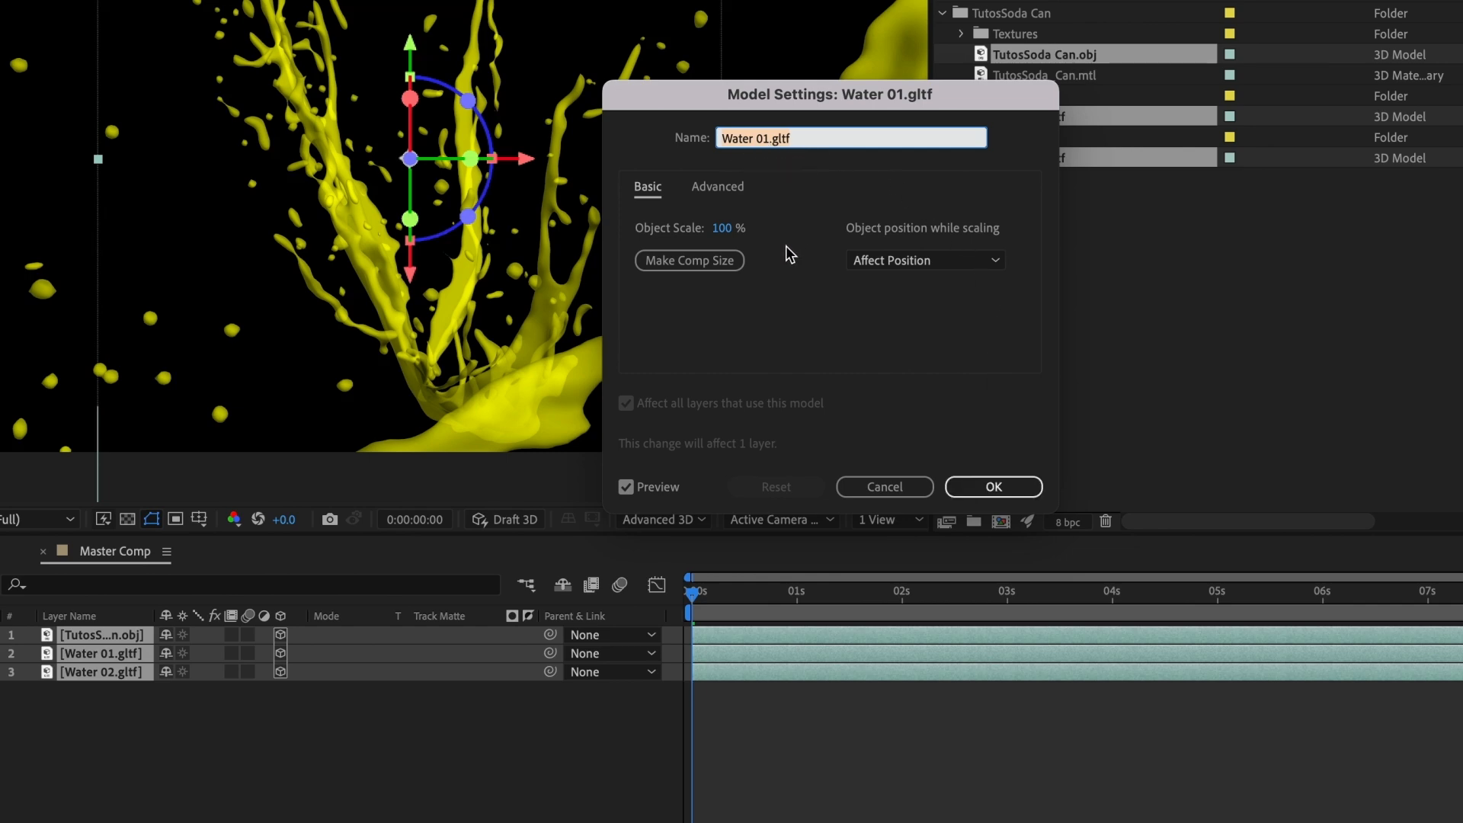
click(714, 264)
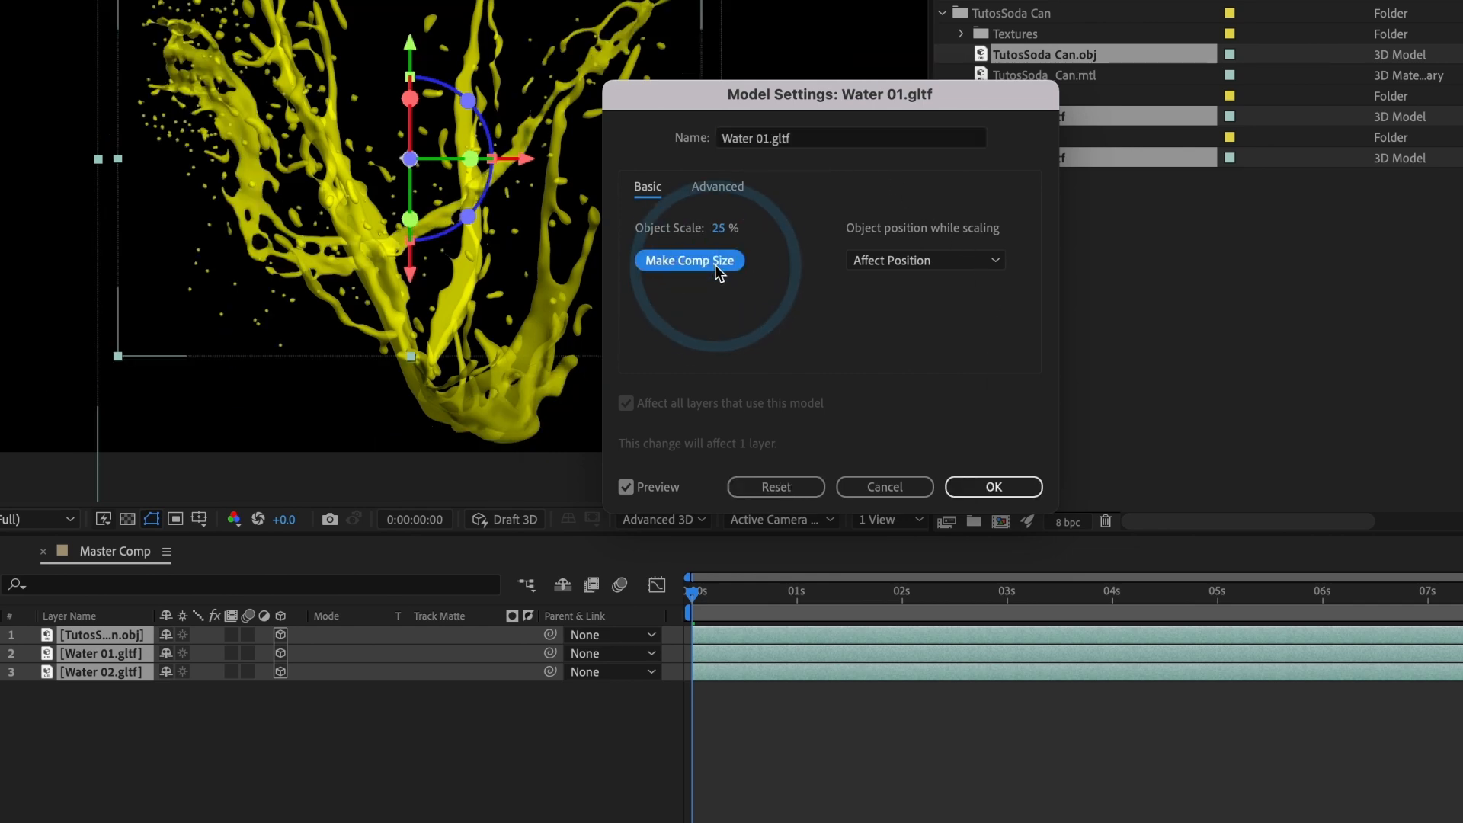
click(976, 487)
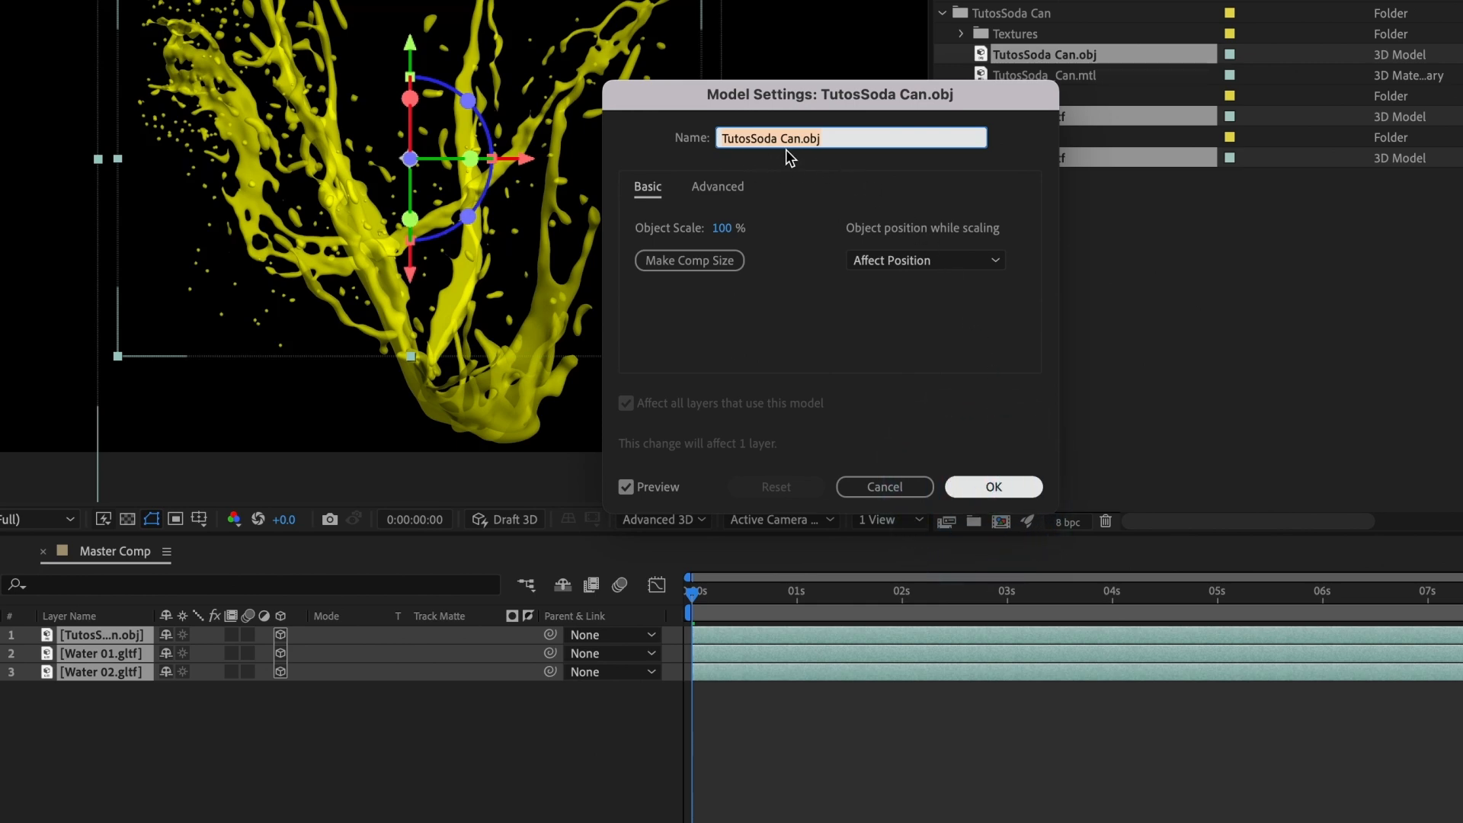
click(711, 259)
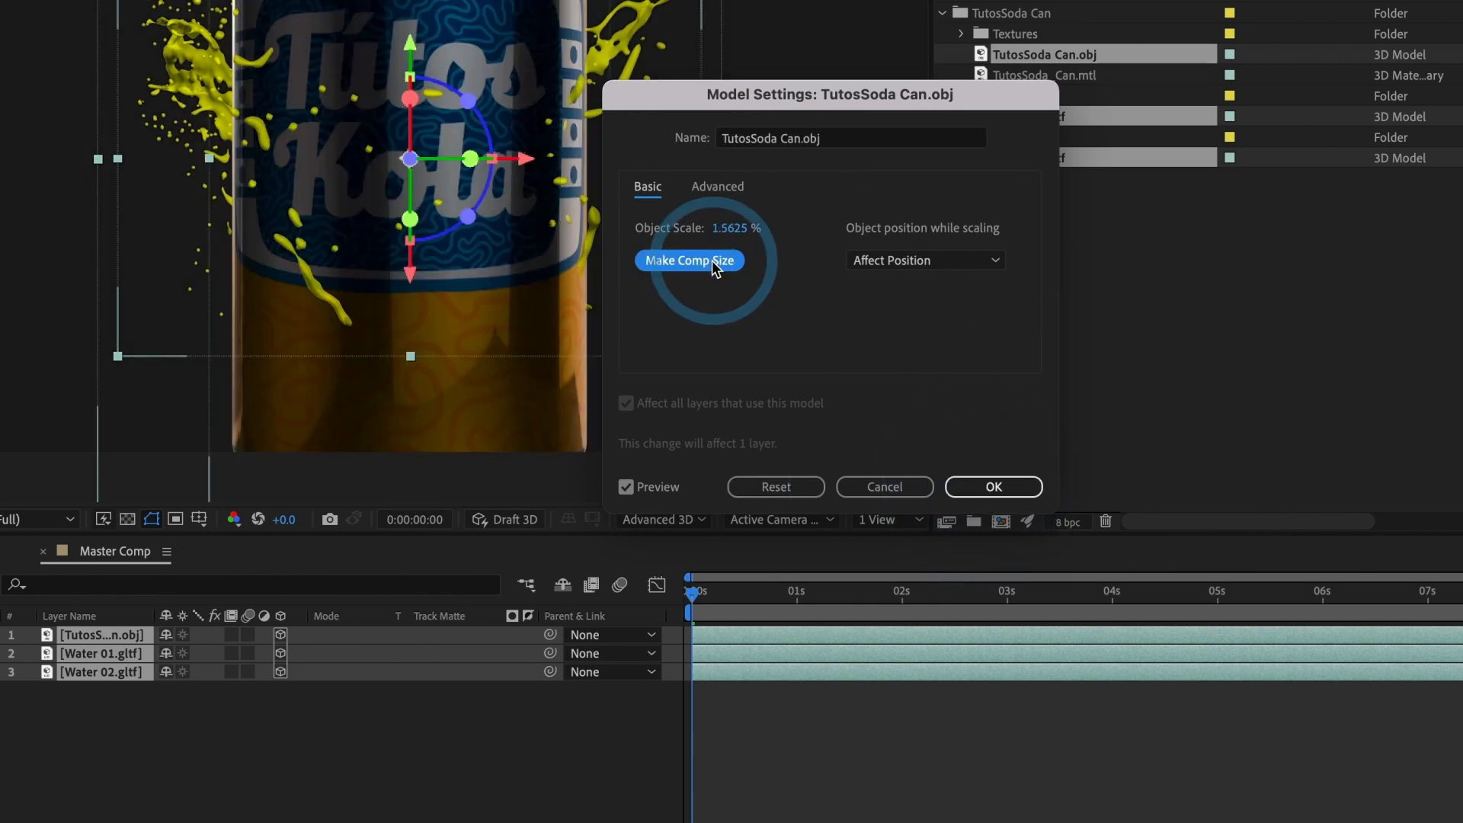
click(965, 483)
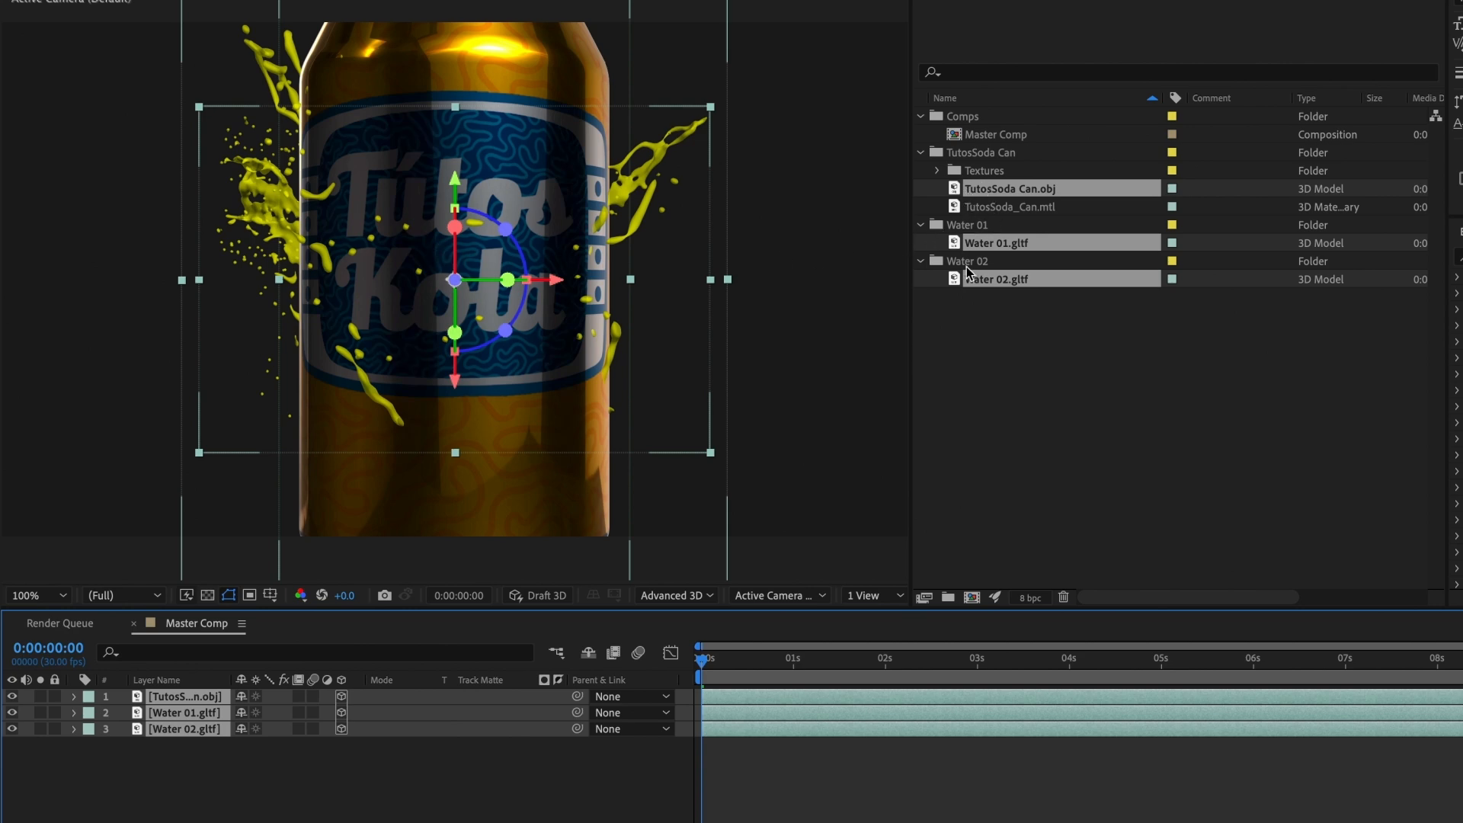
Step: Create a project folder named 3D Model and move the TutosSoda Can, Water 01 and Water 02 folders into it
click(948, 596)
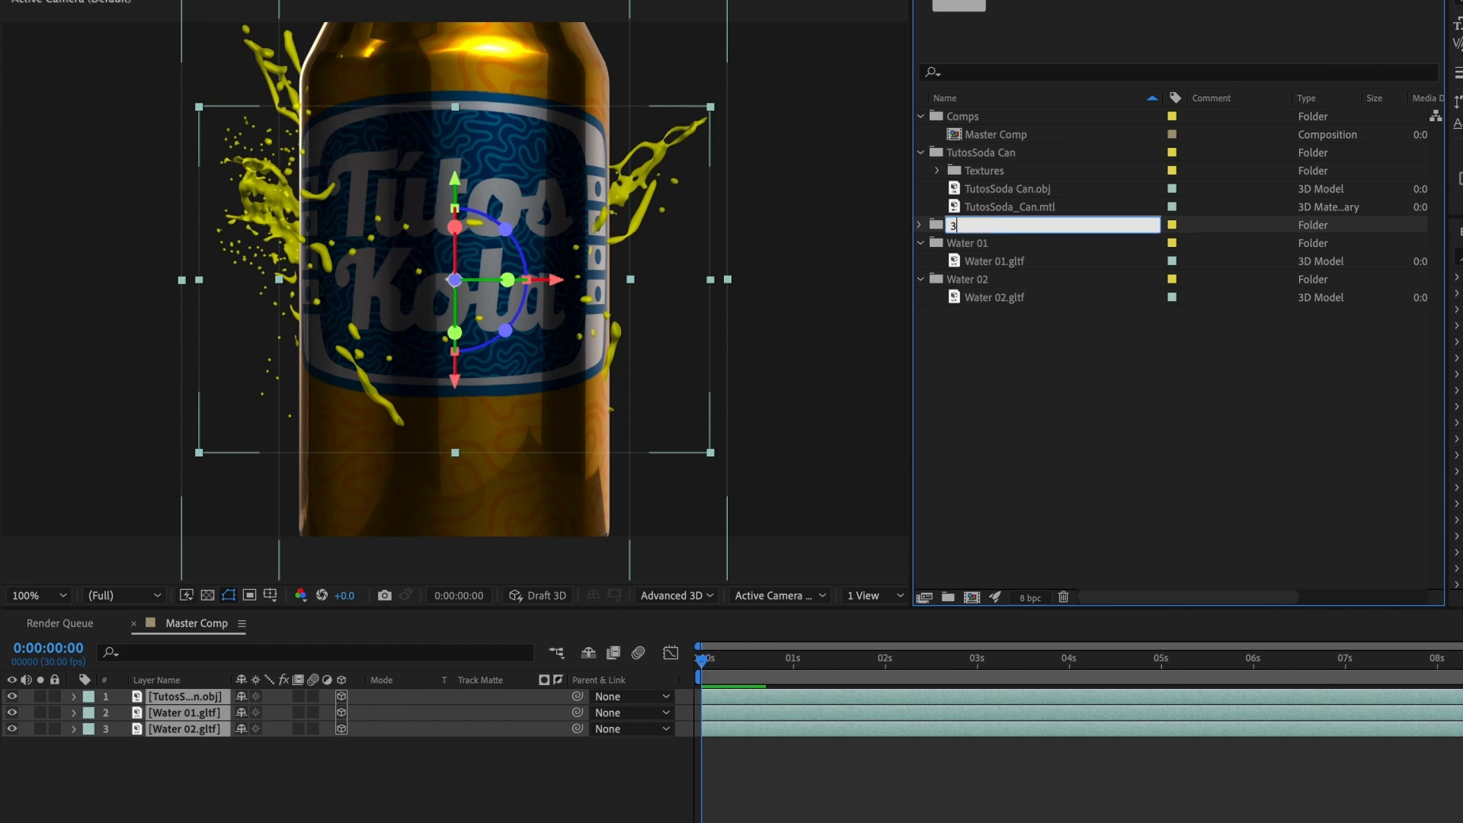
key(Return)
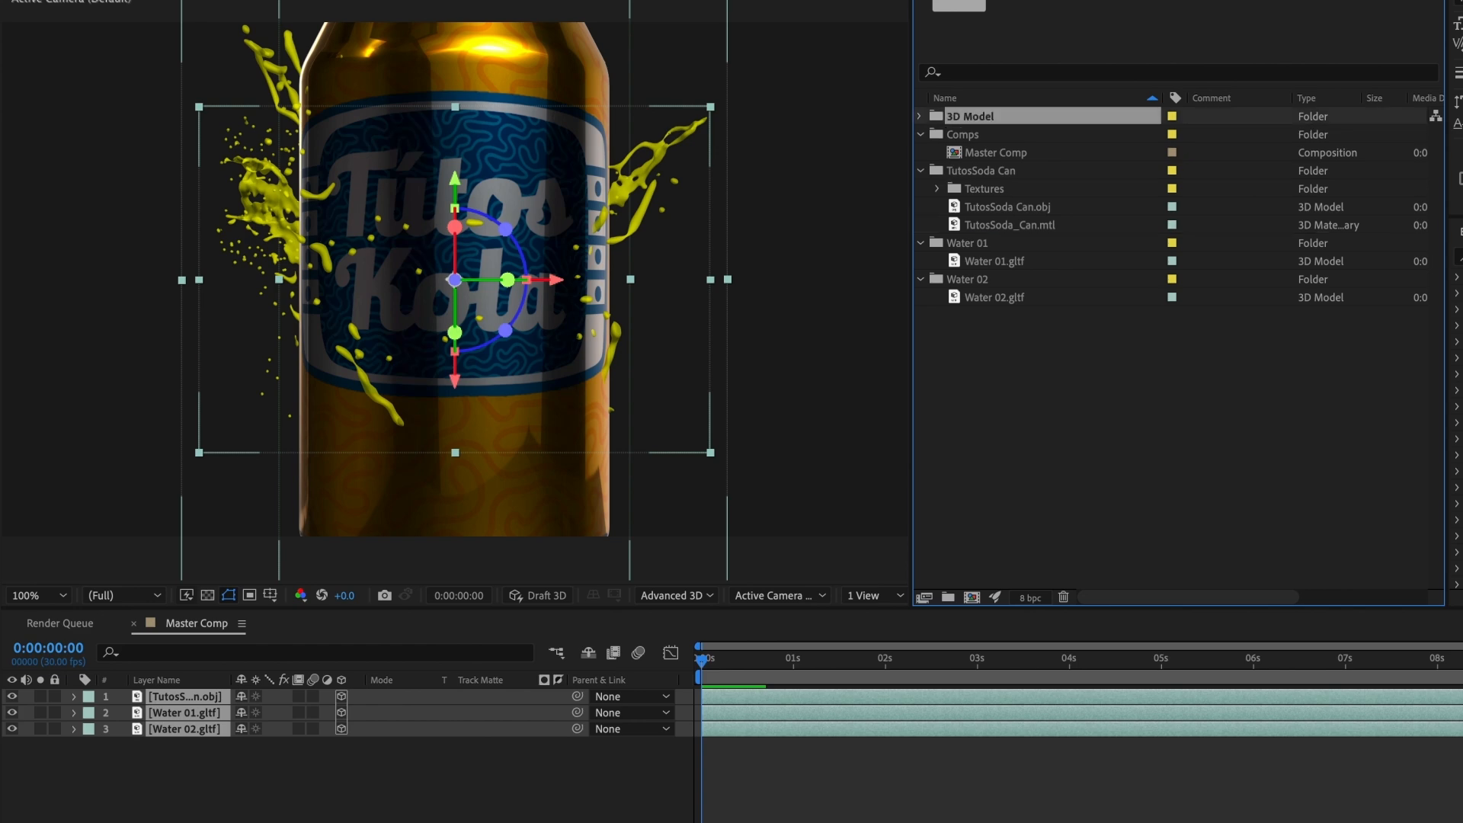
click(989, 171)
shift+click(977, 279)
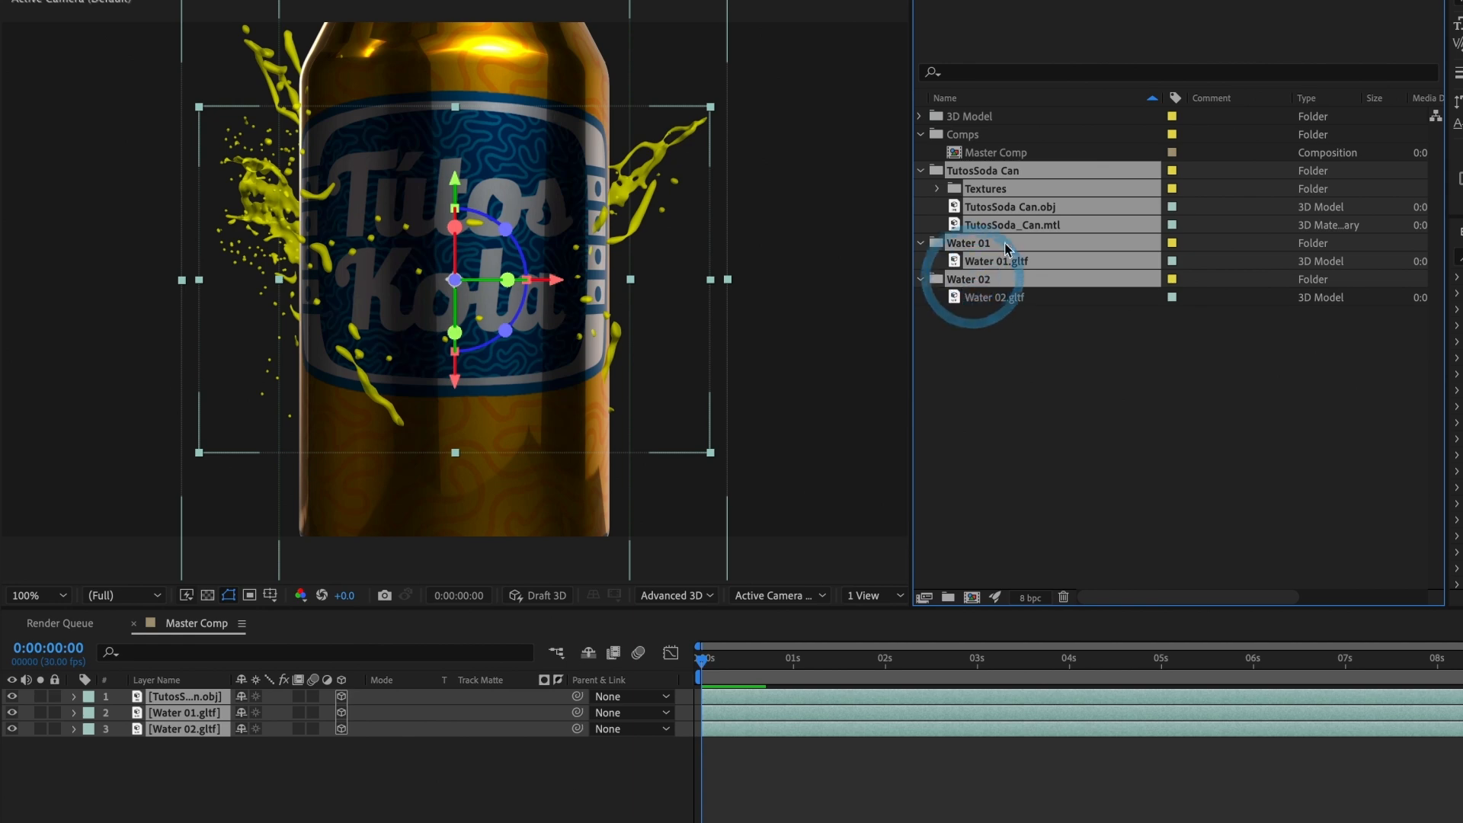
drag(1007, 248, 977, 123)
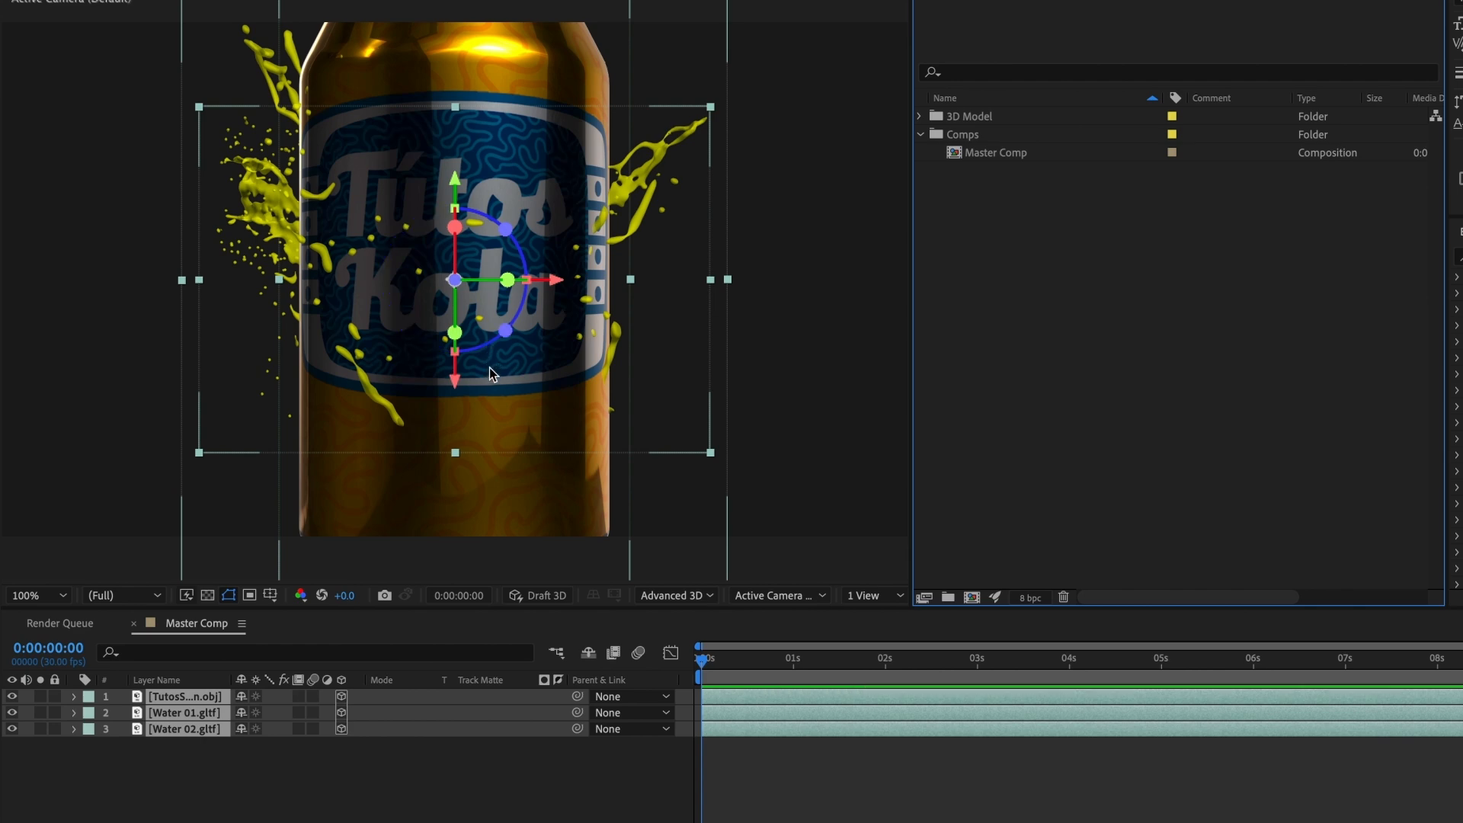
Step: Add a two-node camera with the 35mm preset to Master Comp
click(529, 800)
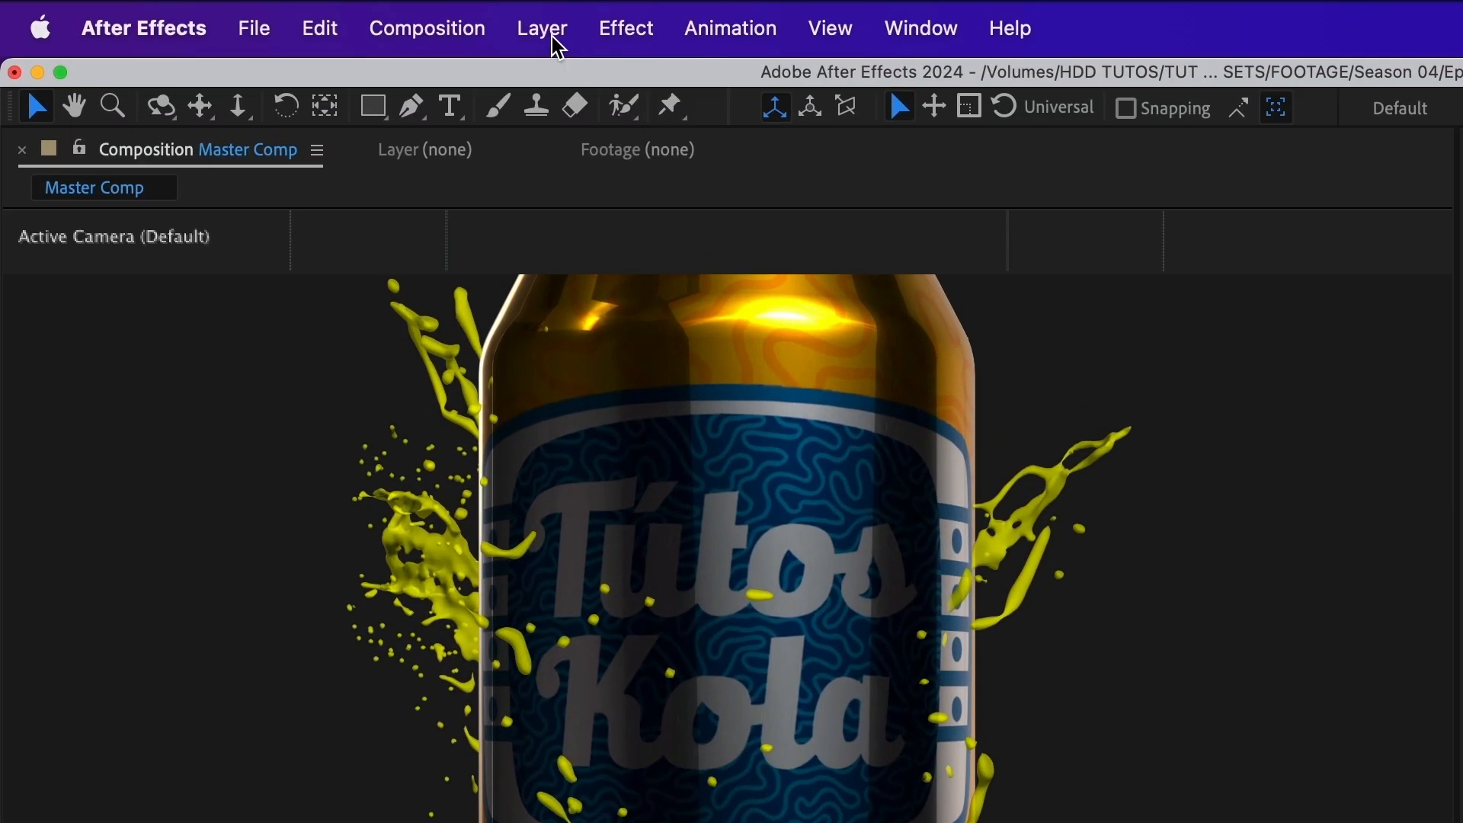
click(546, 27)
mouse_move(545, 78)
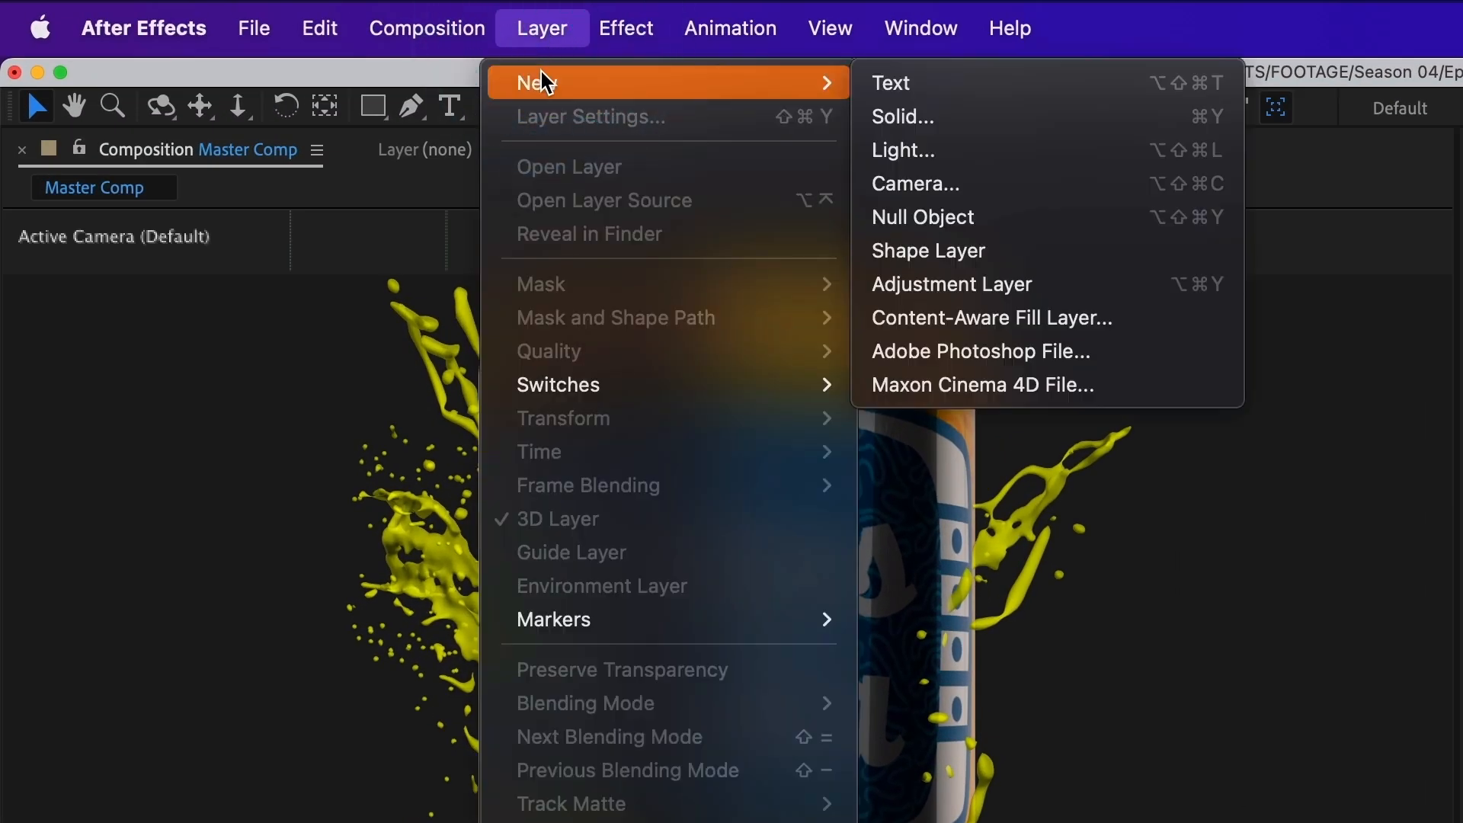
click(992, 192)
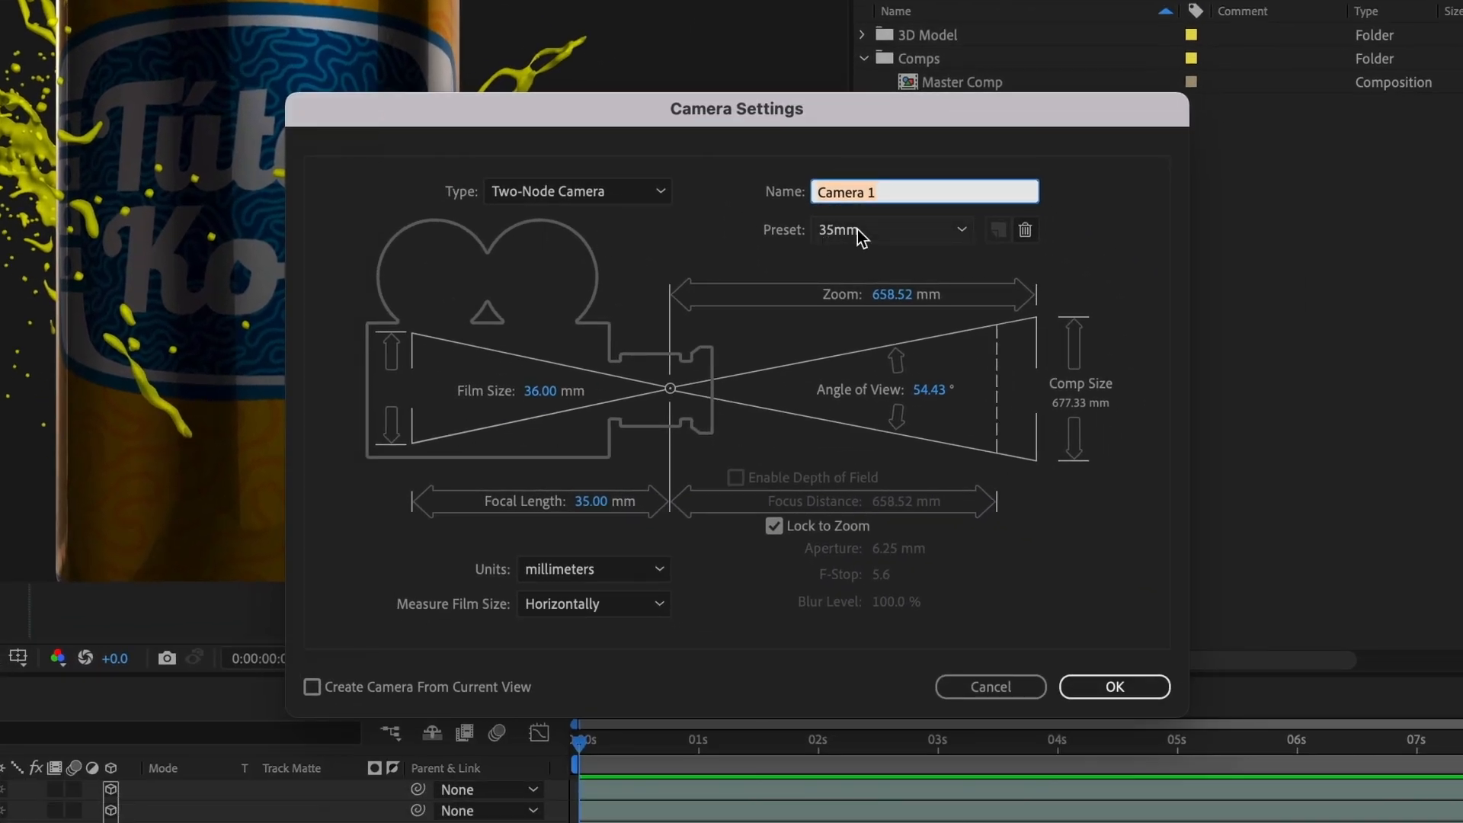
click(1112, 685)
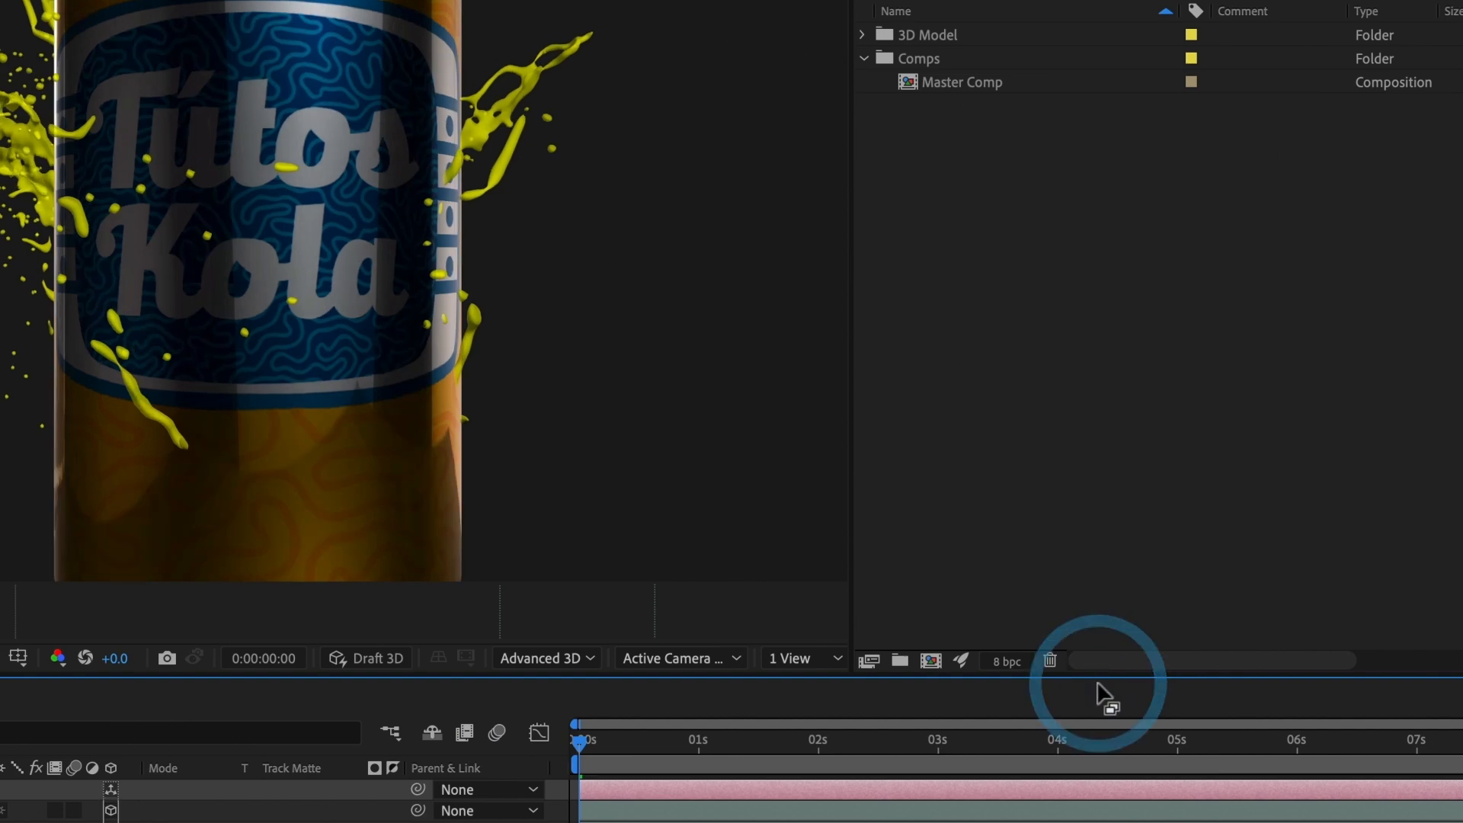
Step: Orbit, pan and dolly the camera to frame the soda can at an angle from above, showing its lid
key(c)
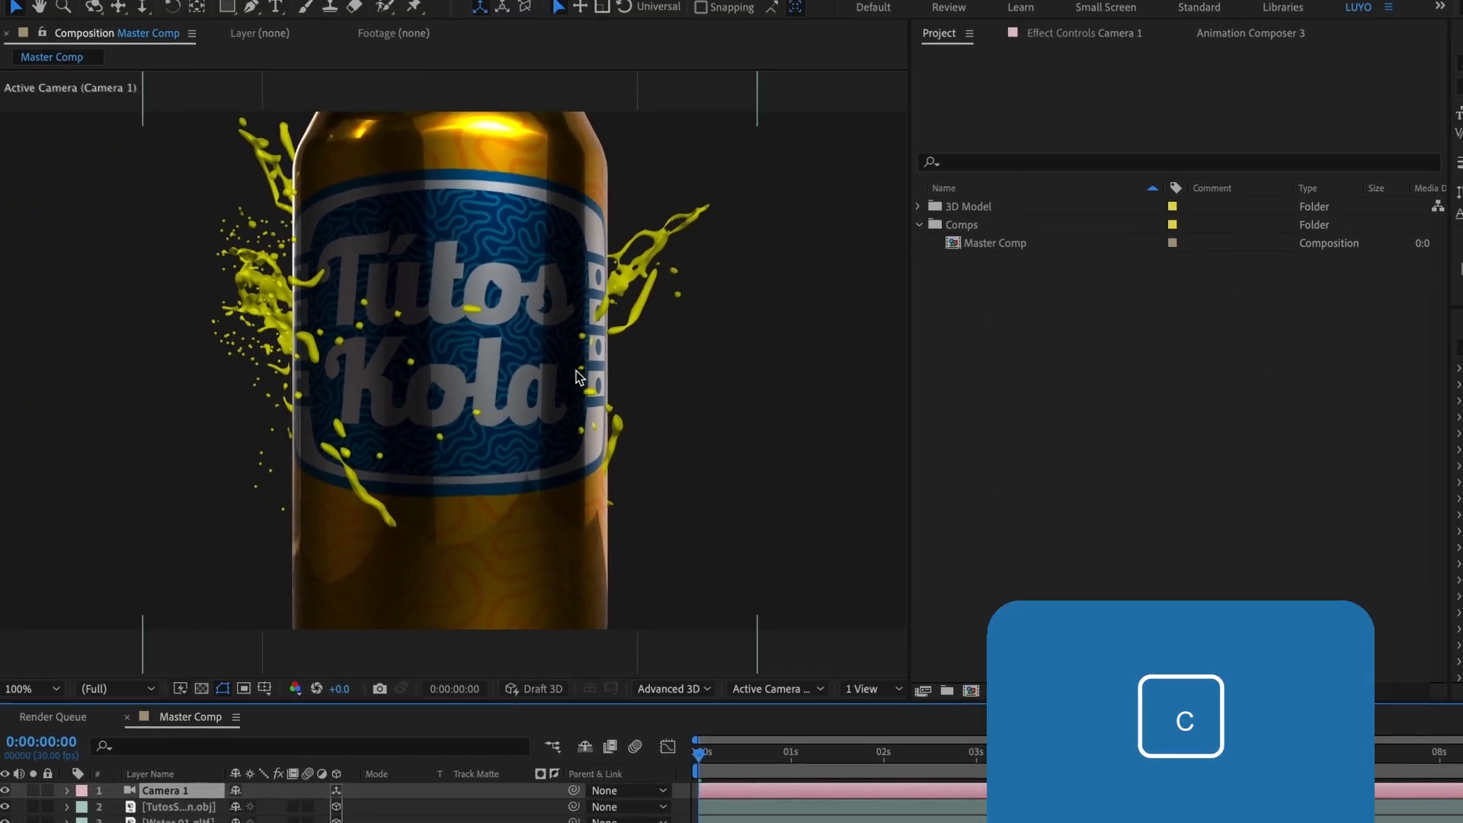
key(c)
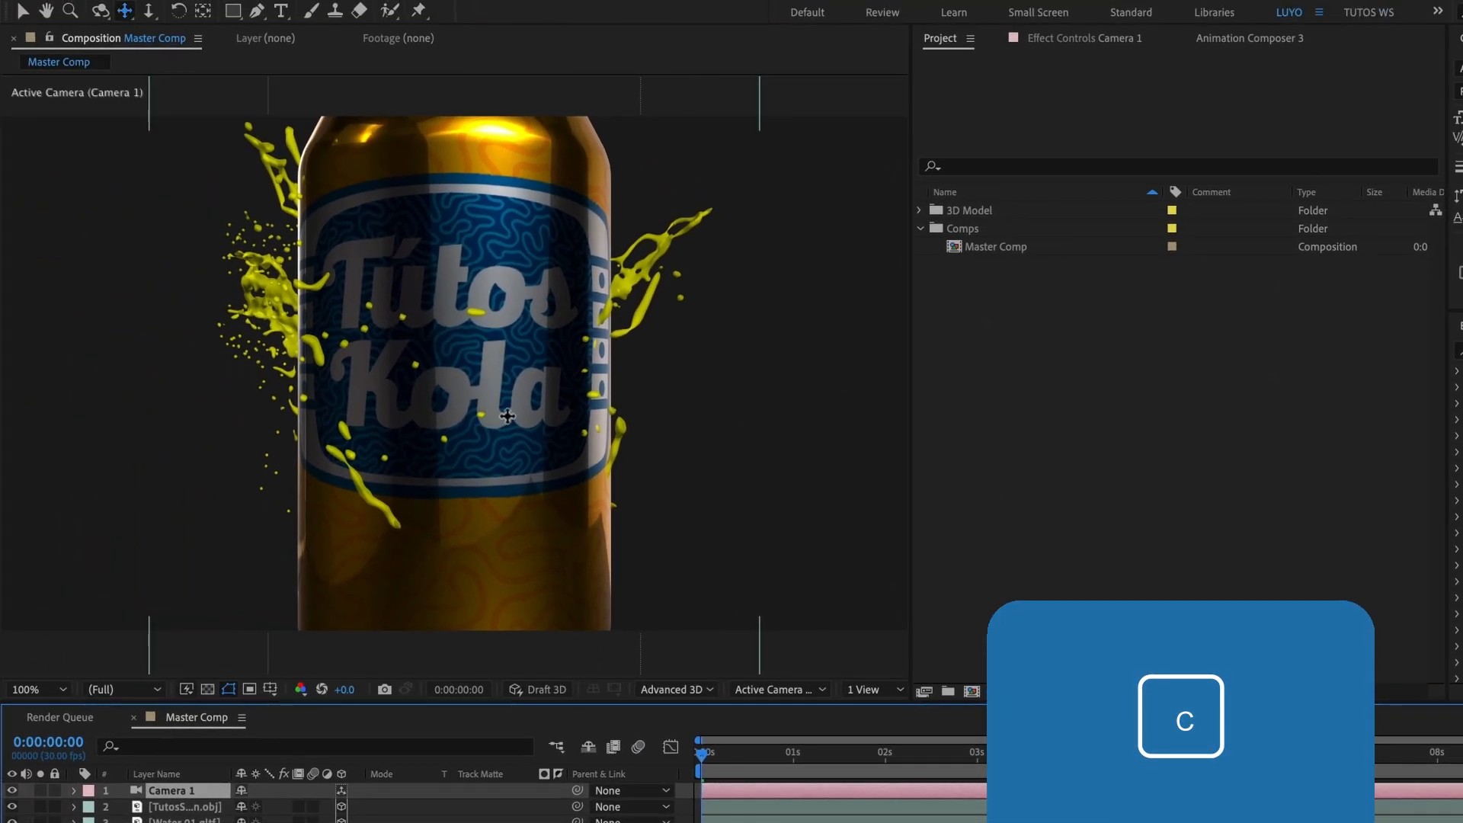
key(c)
drag(540, 385, 526, 439)
key(c)
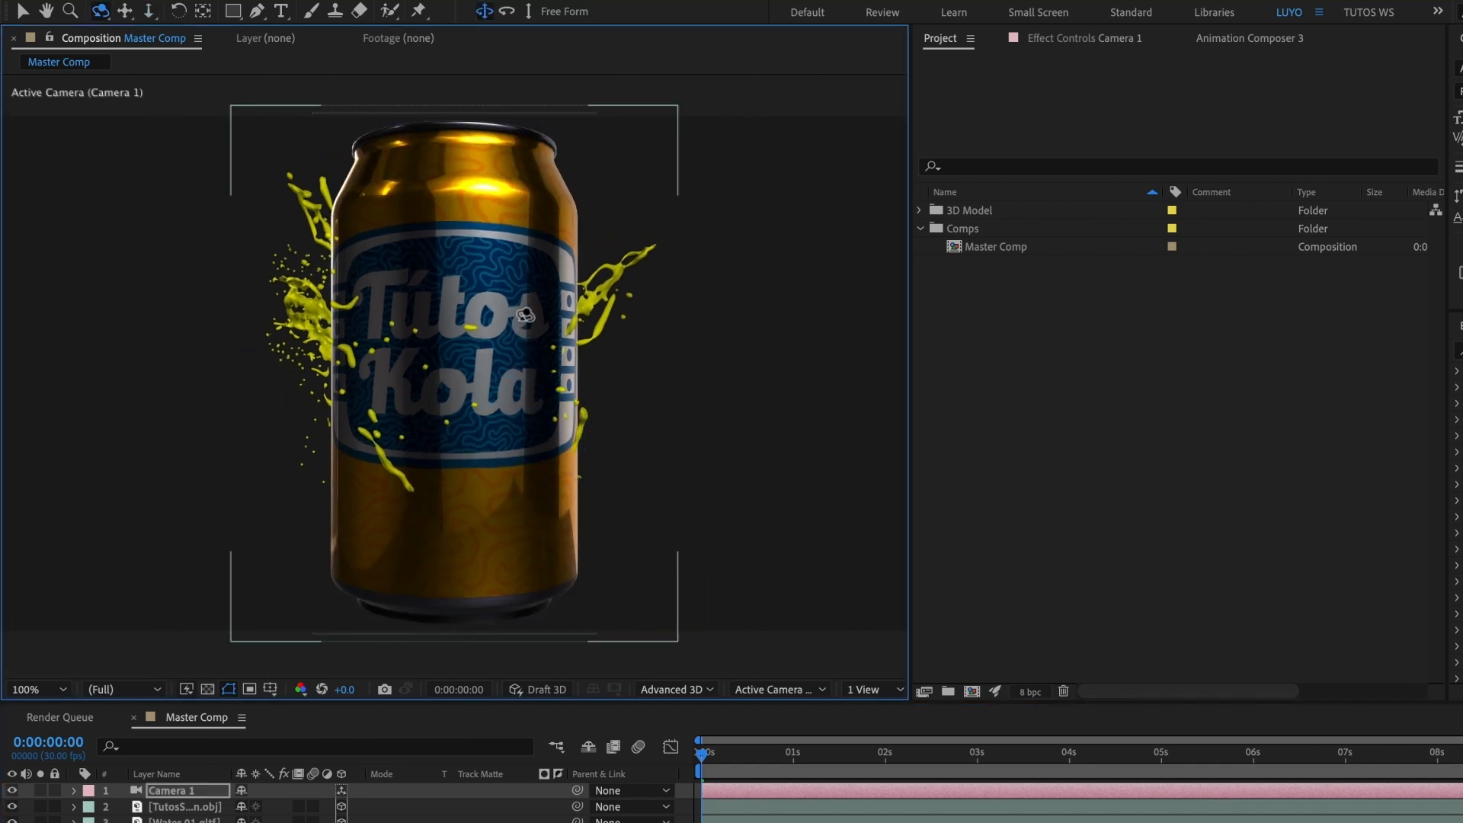
drag(525, 296, 457, 378)
key(c)
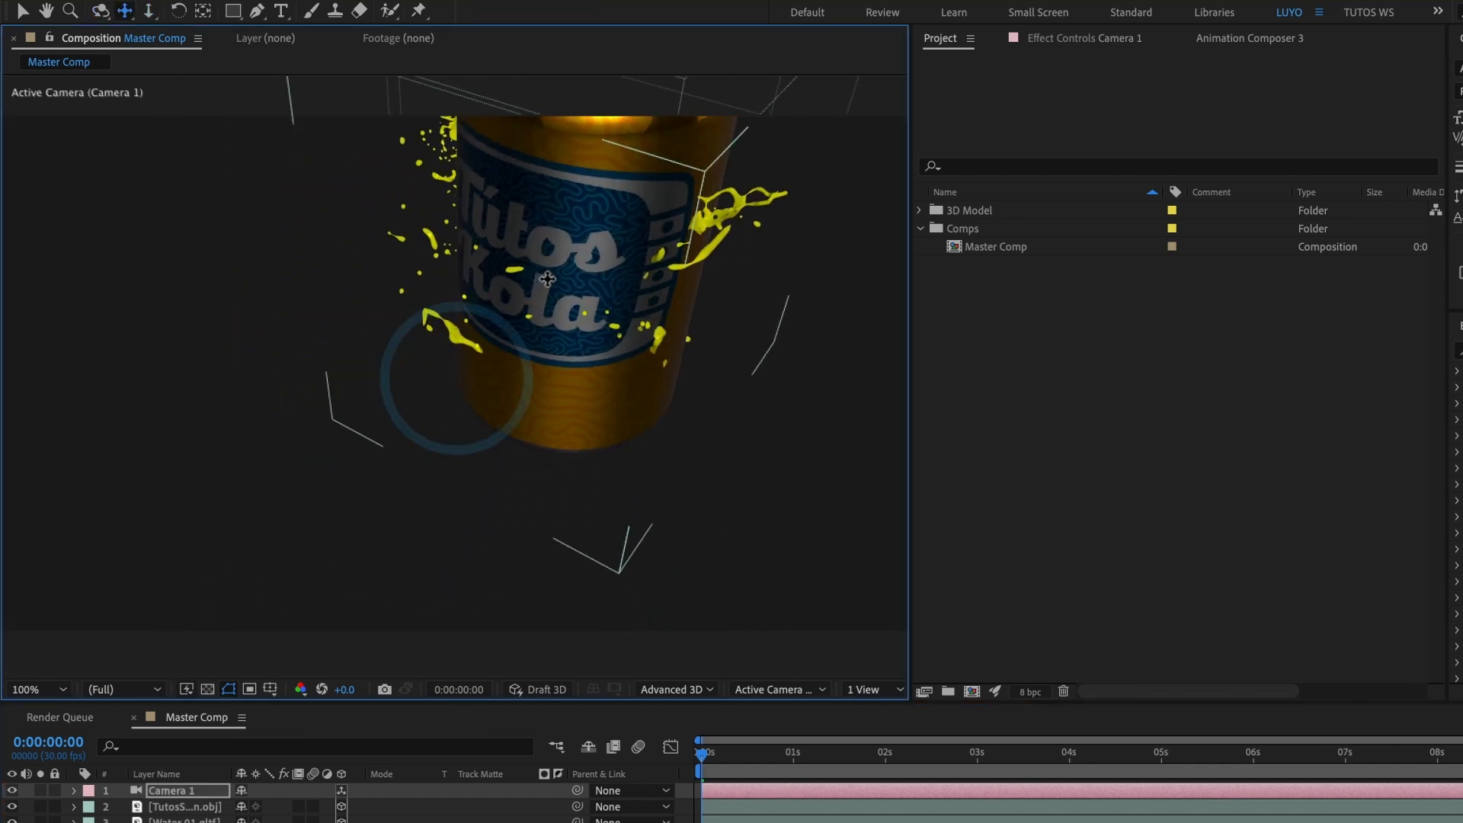
drag(520, 334, 420, 526)
key(c)
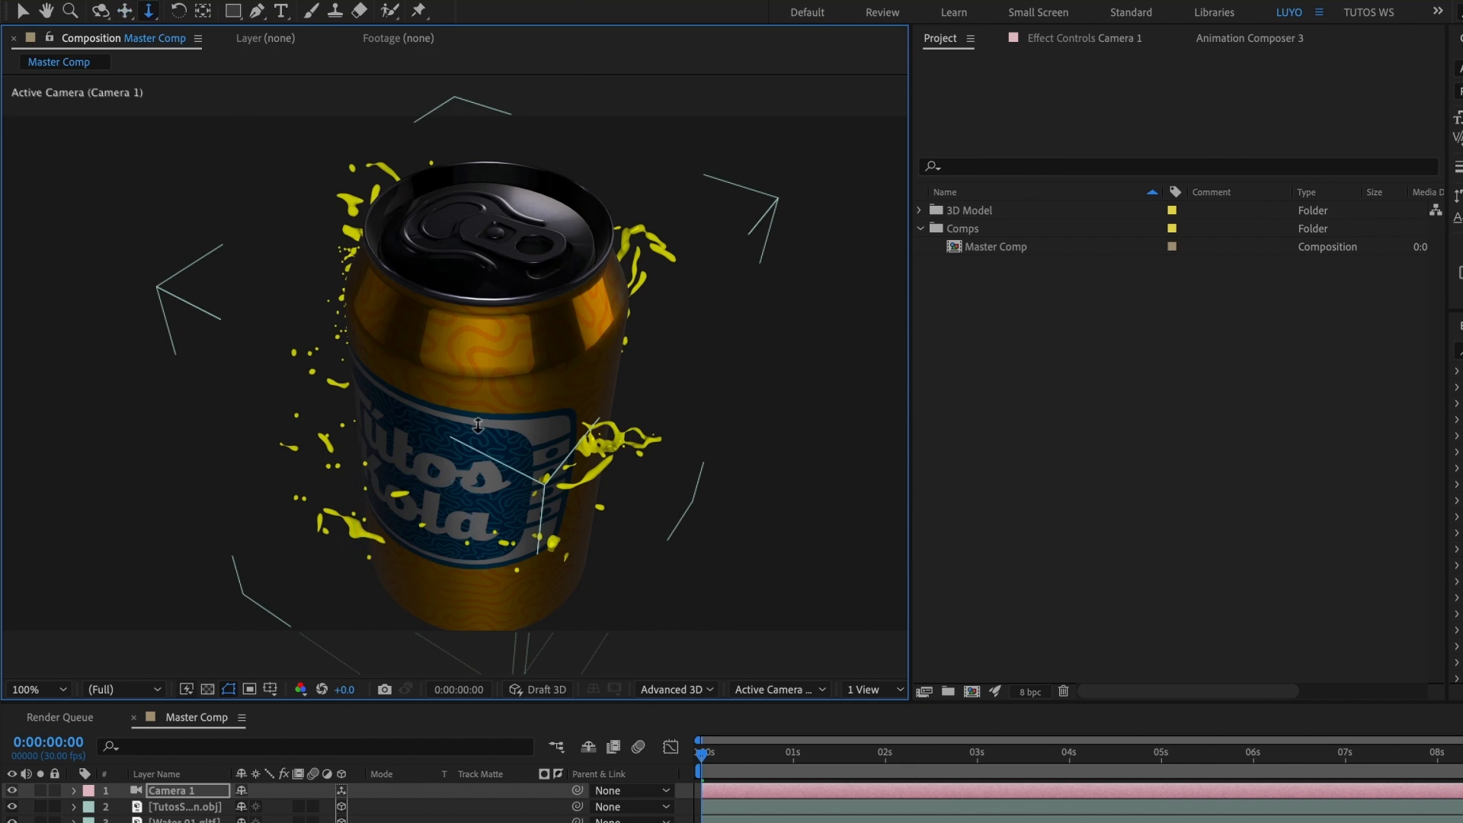
mouse_move(473, 450)
mouse_down()
mouse_move(469, 497)
mouse_move(496, 437)
mouse_up()
key(c)
key(v)
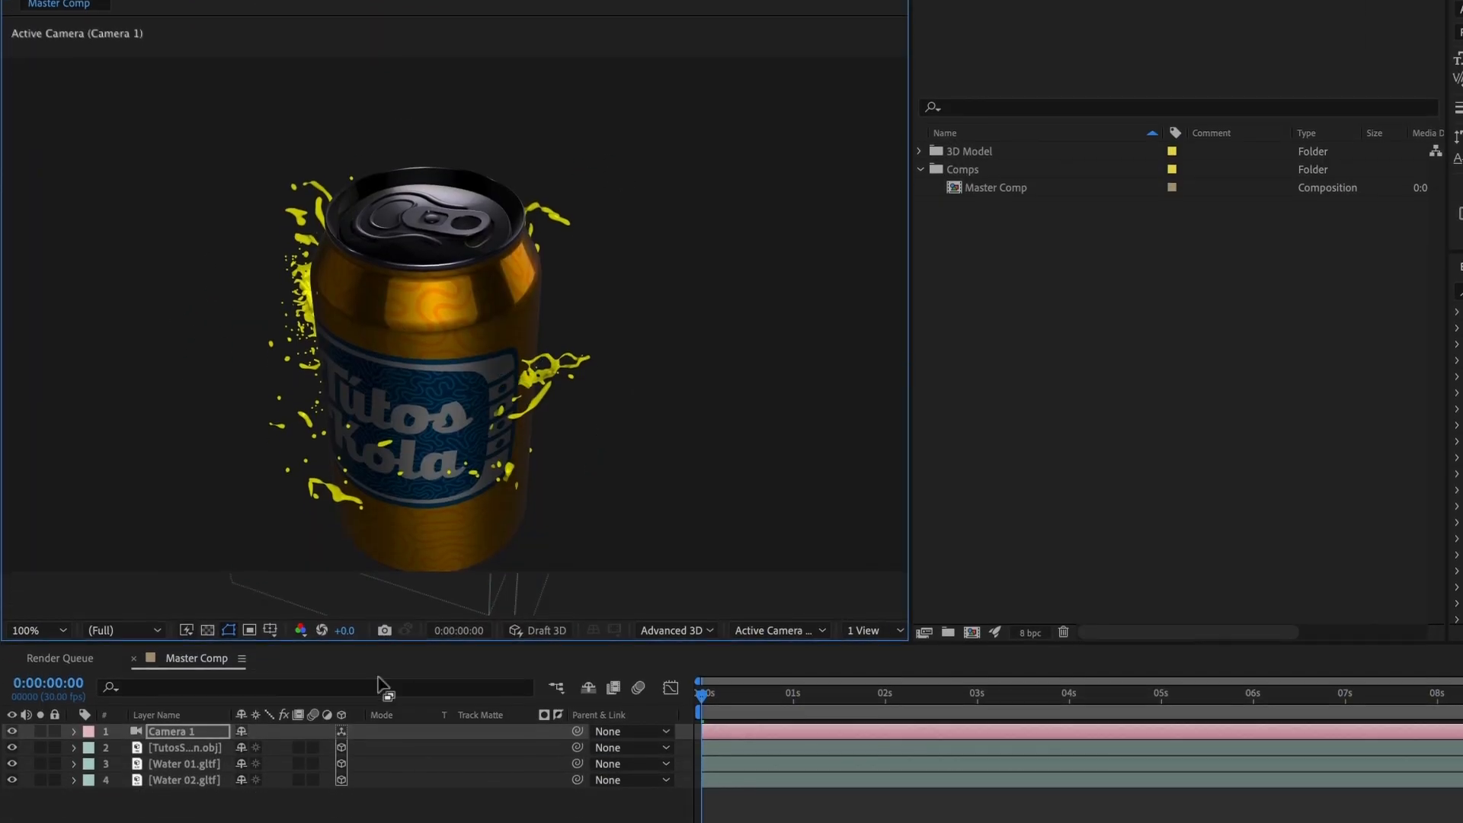
Step: Move the Water 01 splash straight up to the can's lid, to a Y position of about -98
click(183, 698)
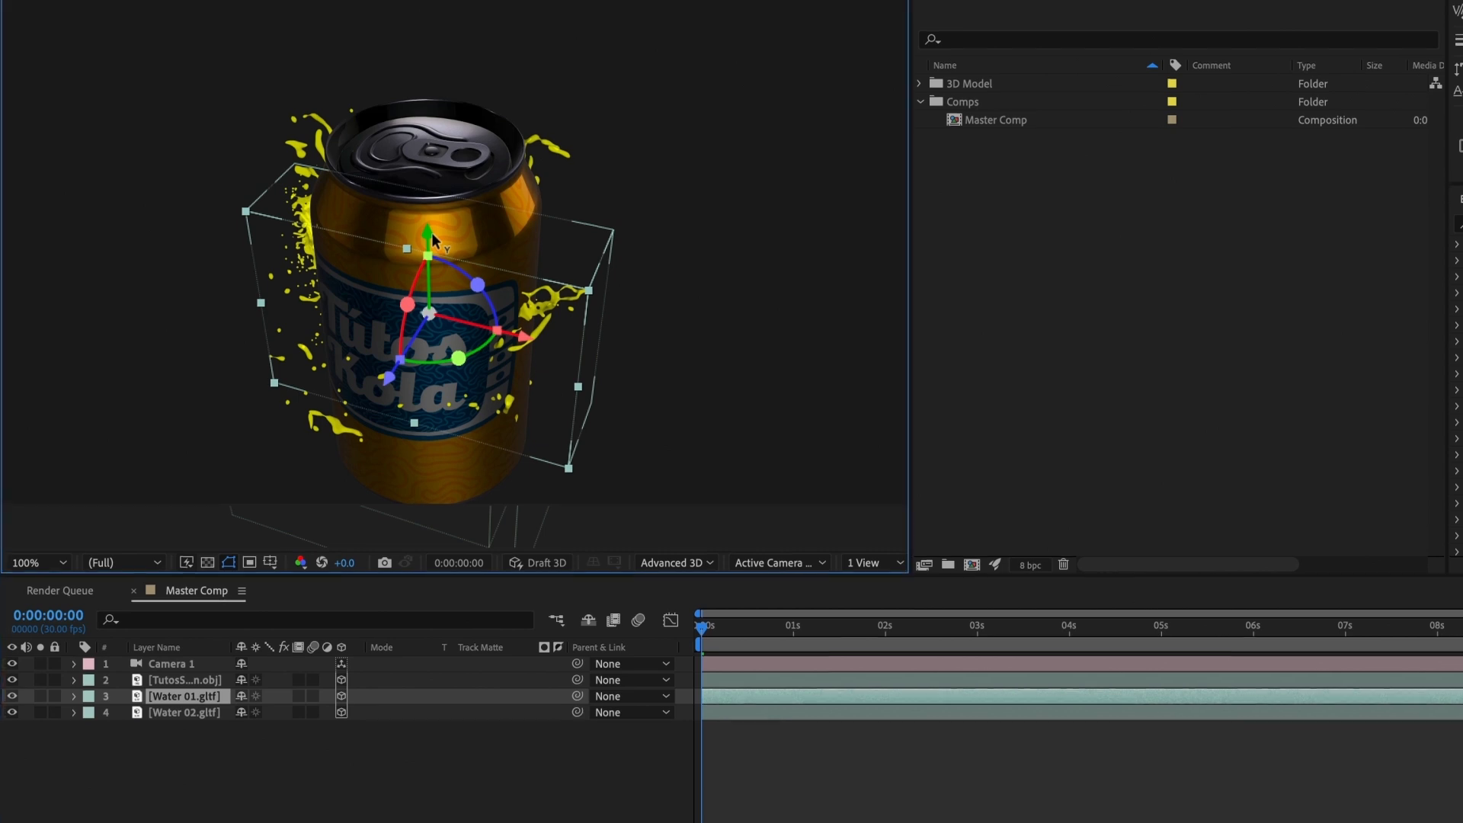
drag(431, 240, 456, 41)
drag(456, 98, 457, 93)
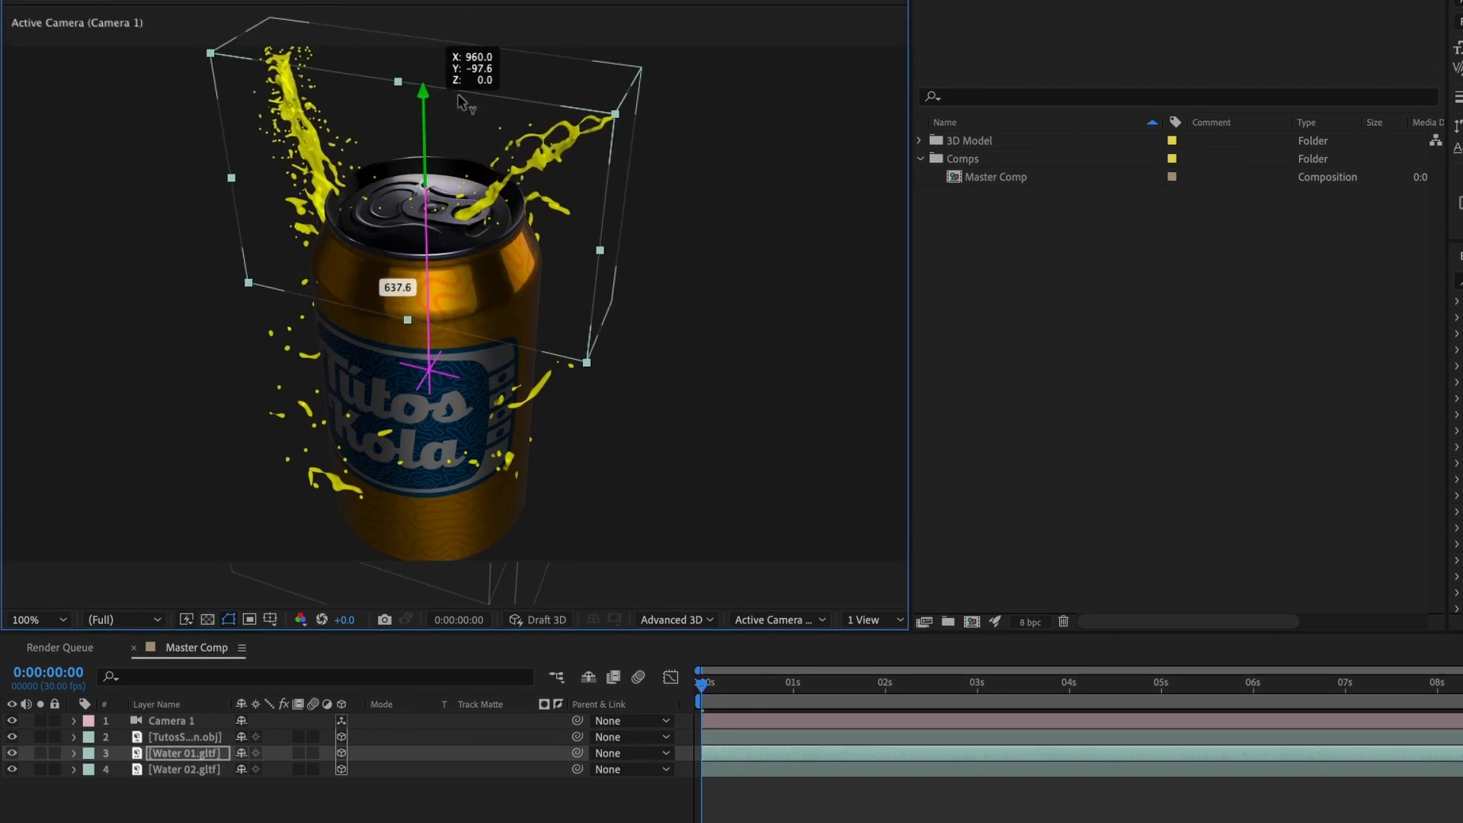
Step: Try tilting the Water 01 splash about its X axis, and reset its X Orientation to 0°
key(w)
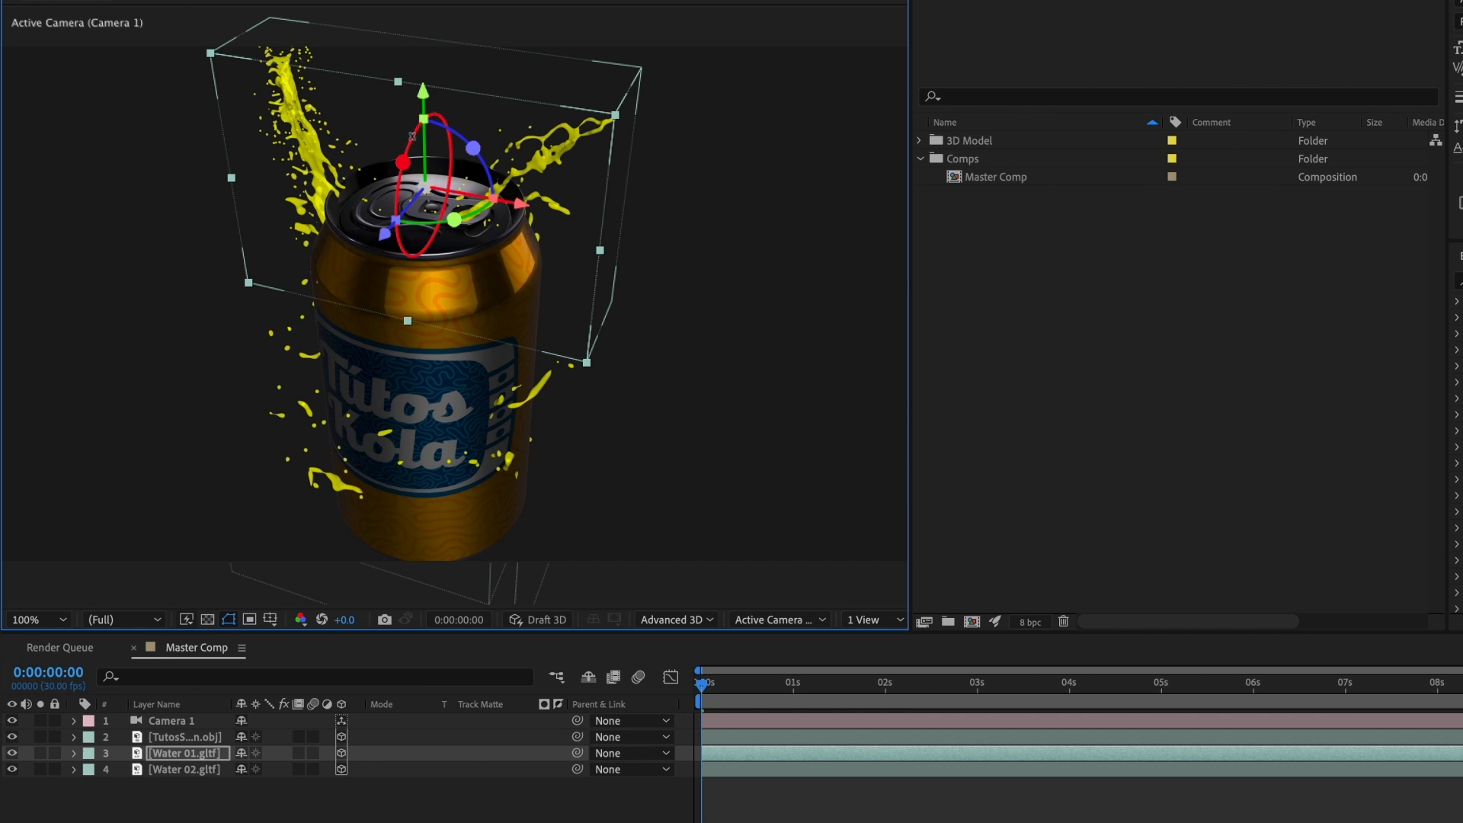
drag(403, 162, 410, 271)
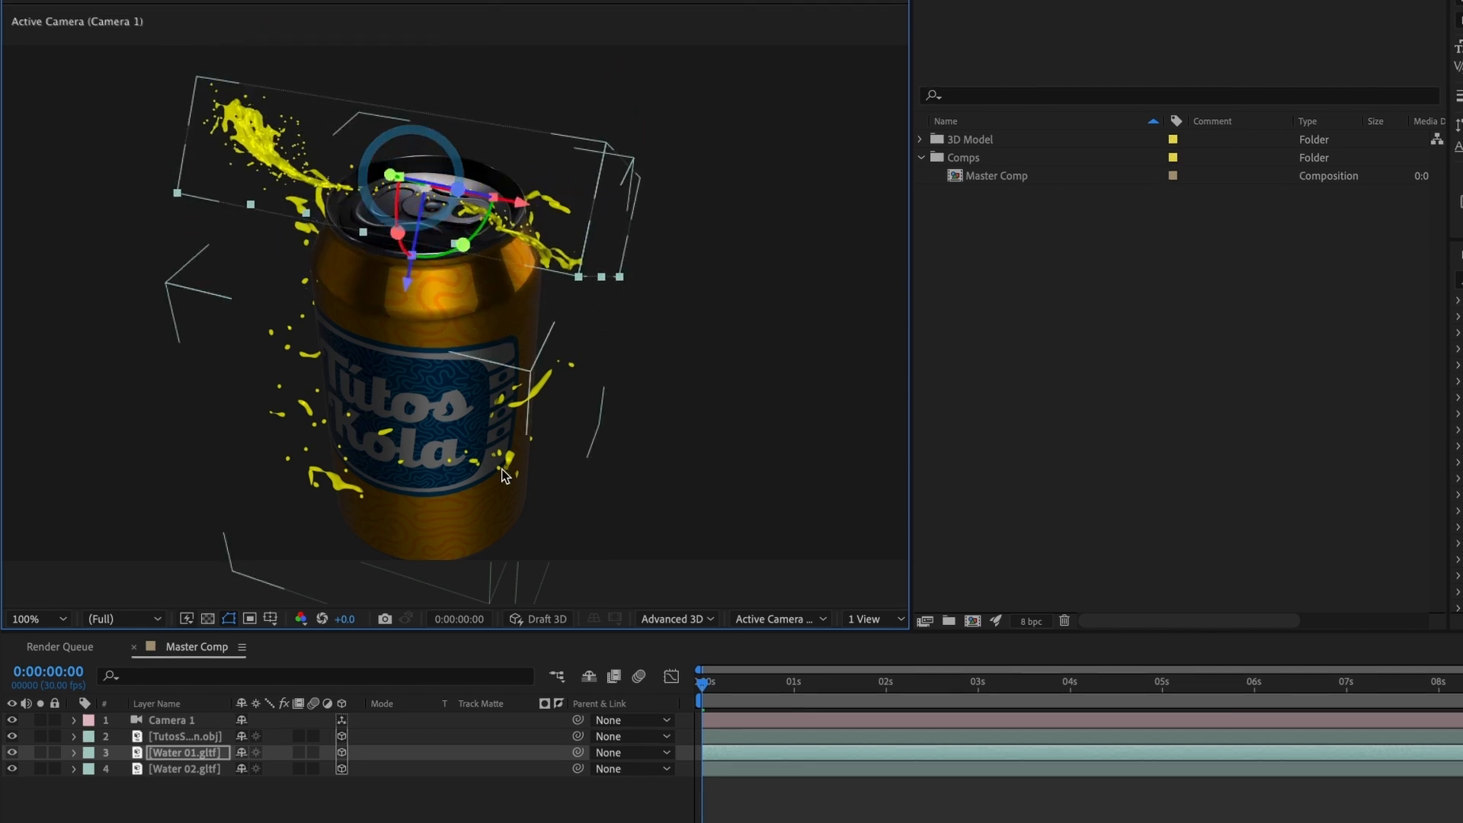
key(r)
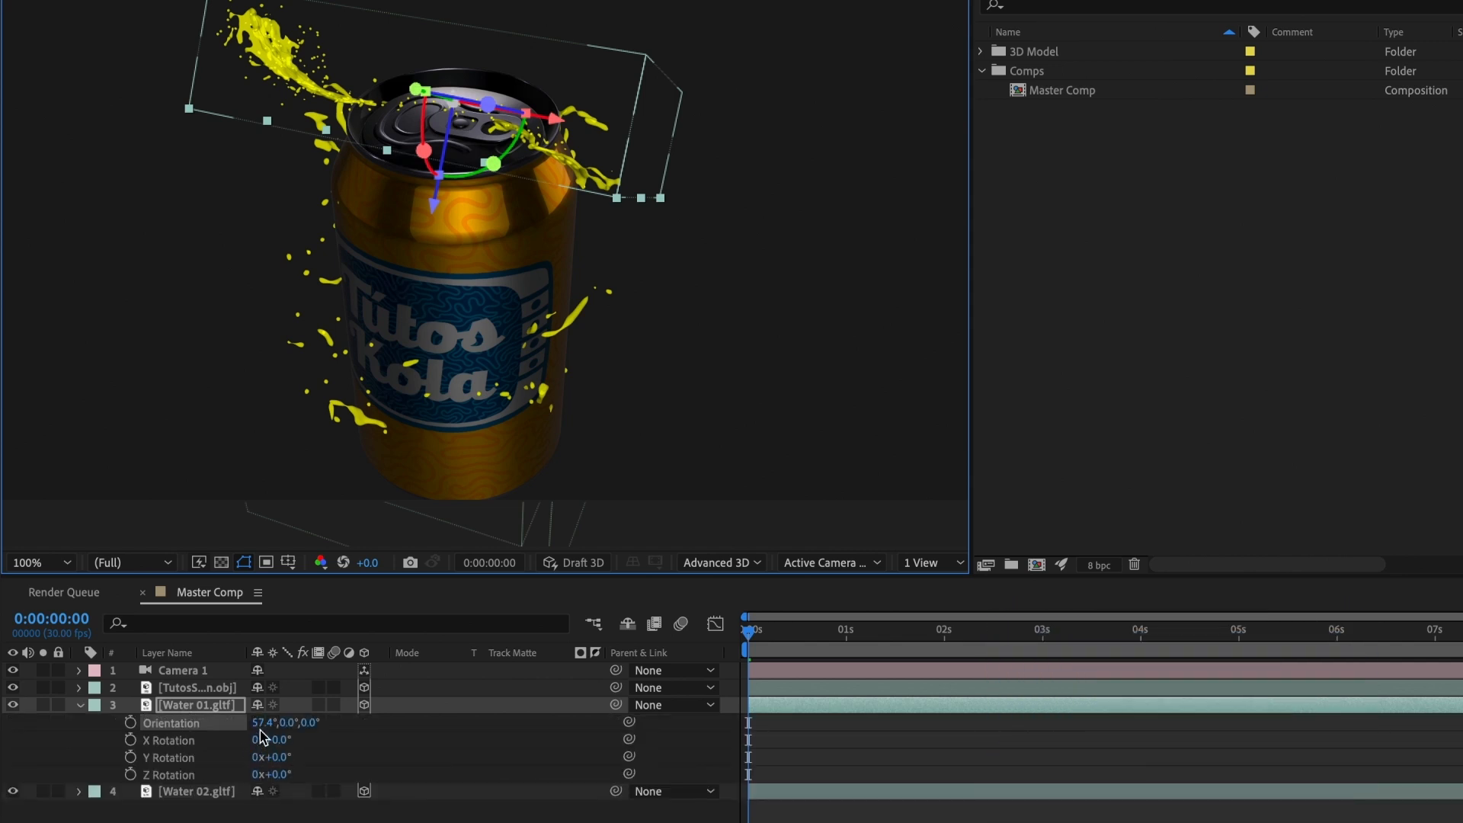
click(261, 725)
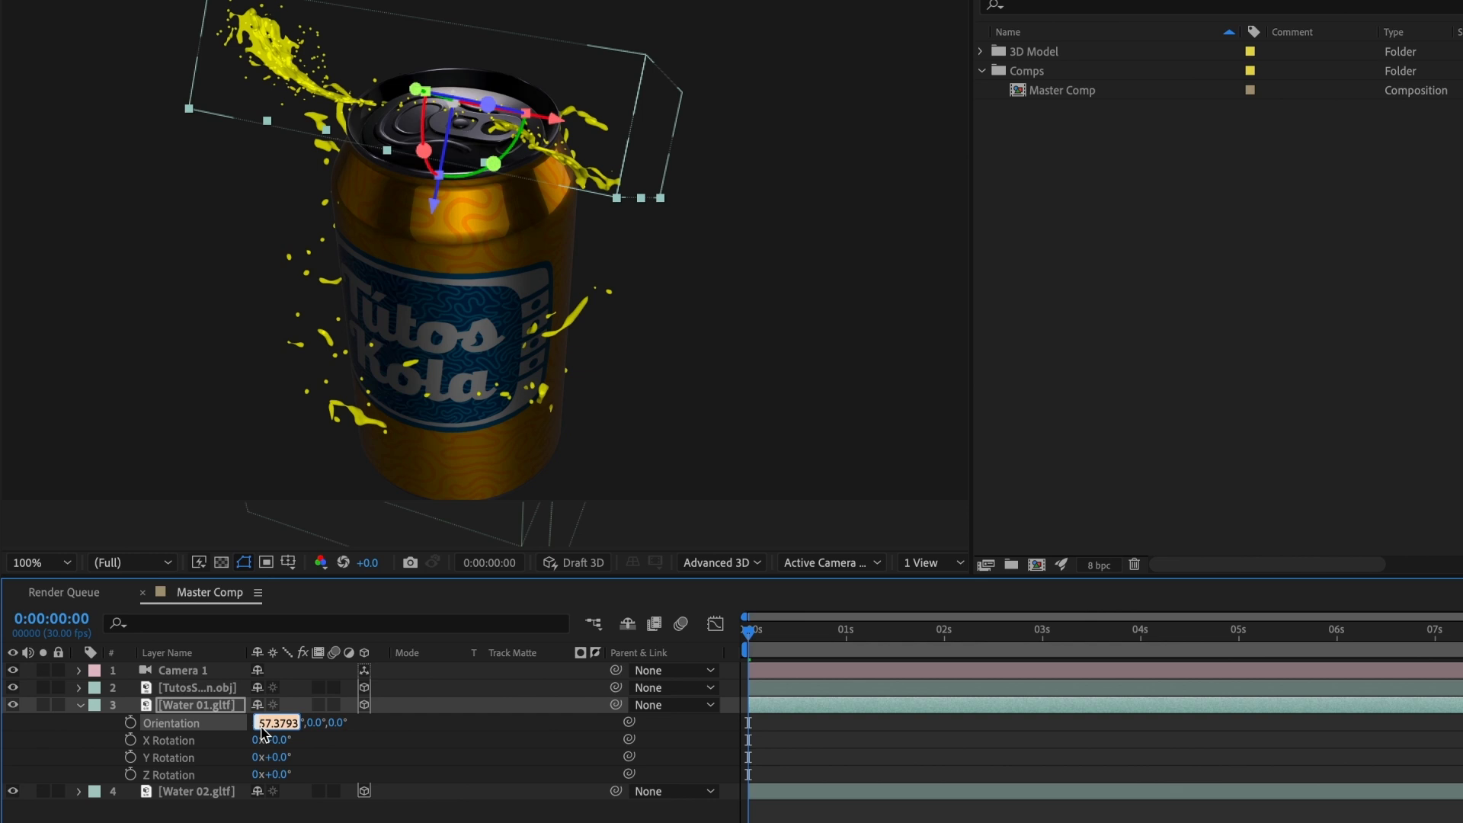
text(0)
key(Return)
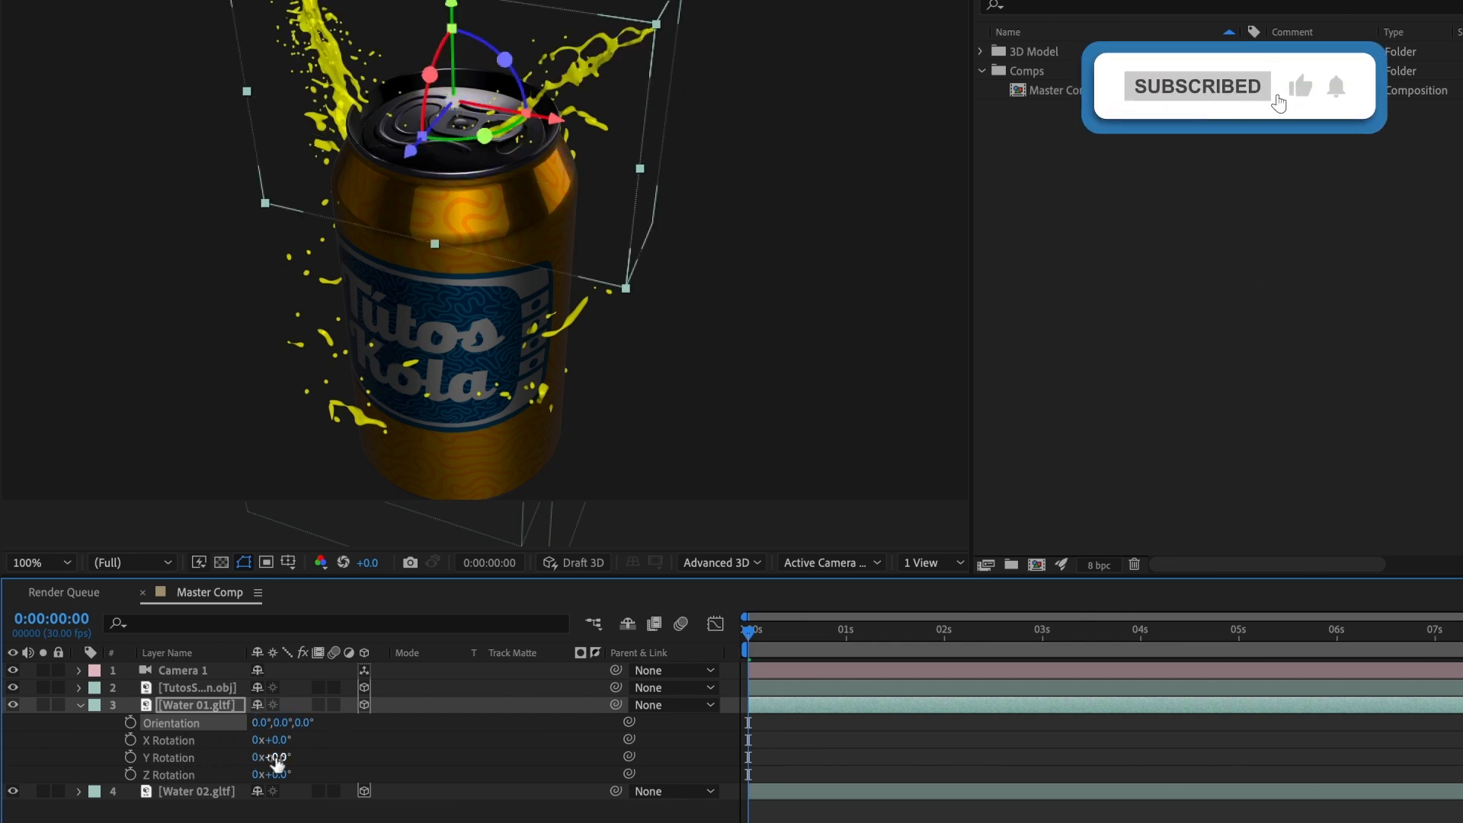
Step: Set the Water 01 layer's Y Rotation to 180°, X Rotation to 90° and Z Rotation to 180°
drag(276, 761, 447, 767)
click(297, 764)
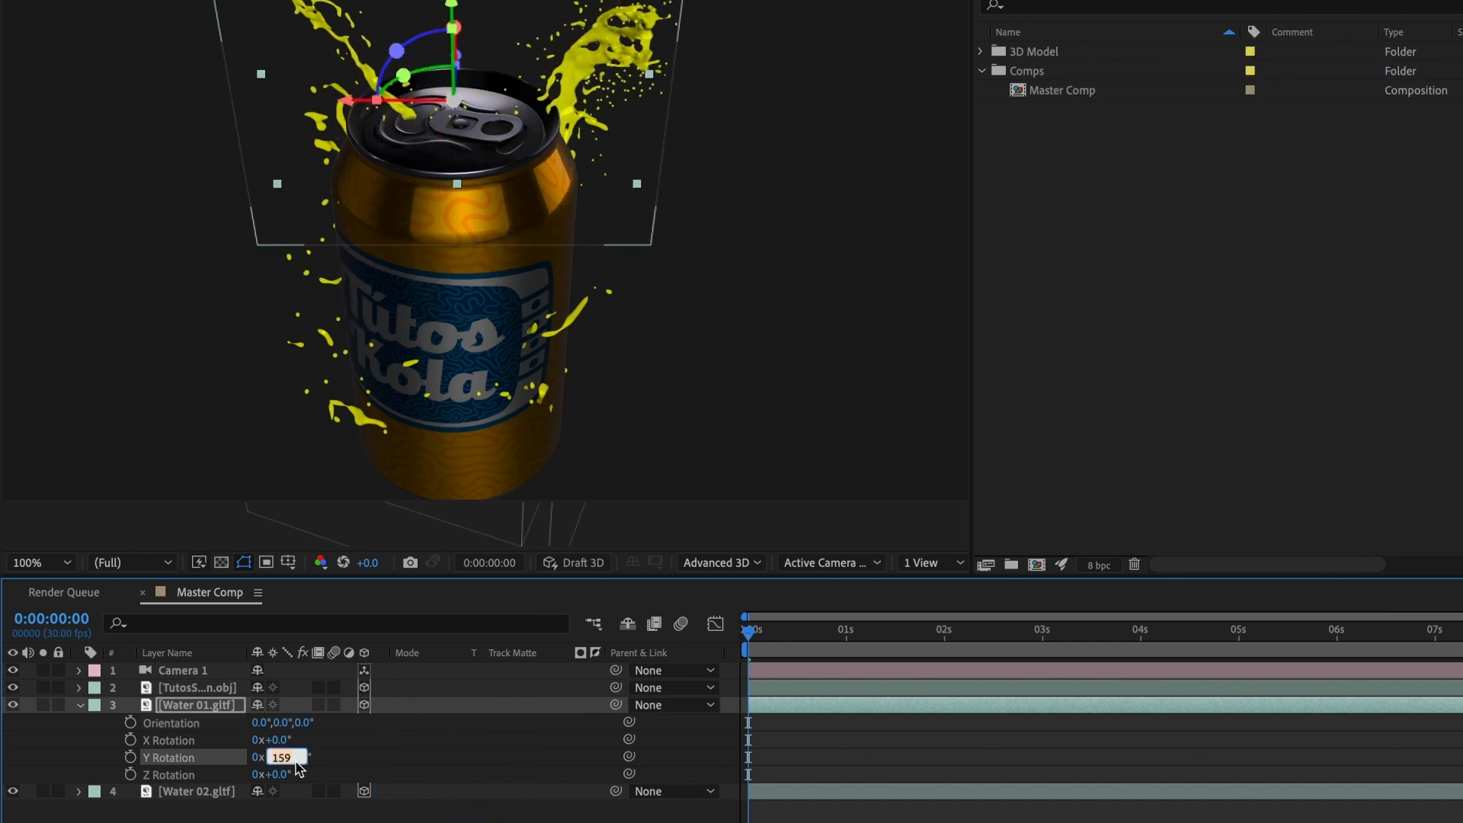
key(Return)
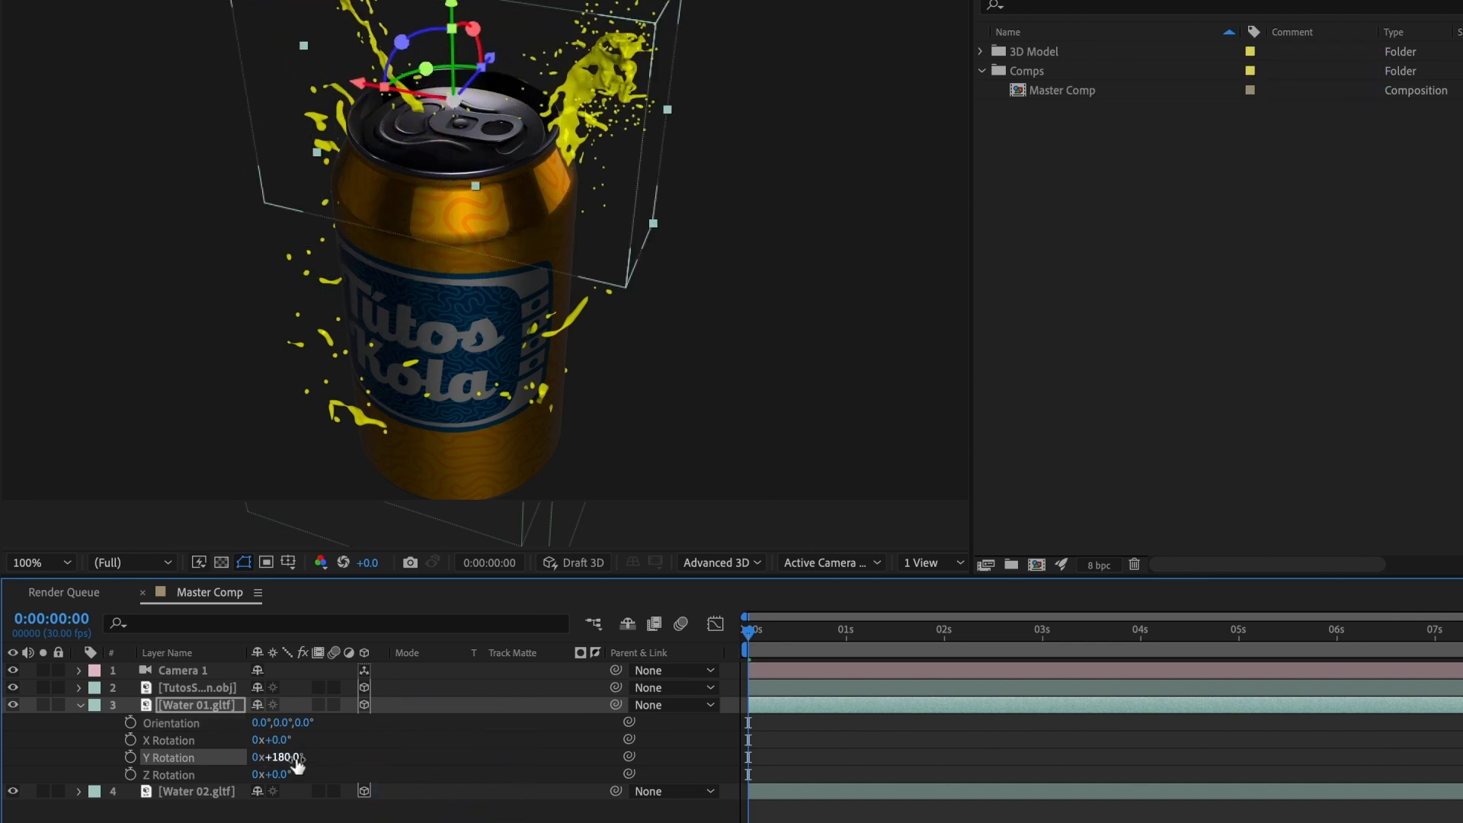
drag(282, 740, 362, 739)
click(280, 741)
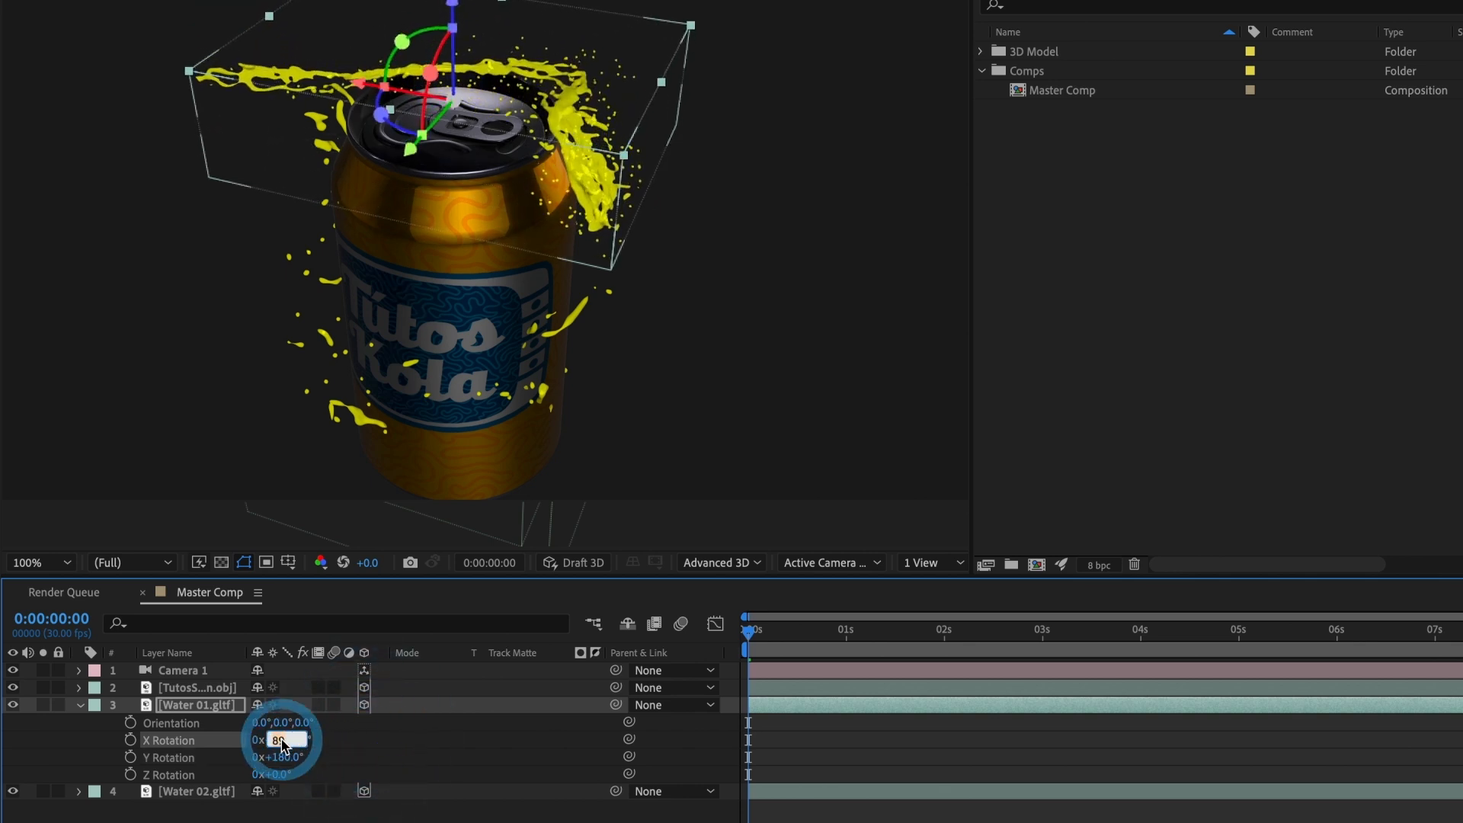
key(Return)
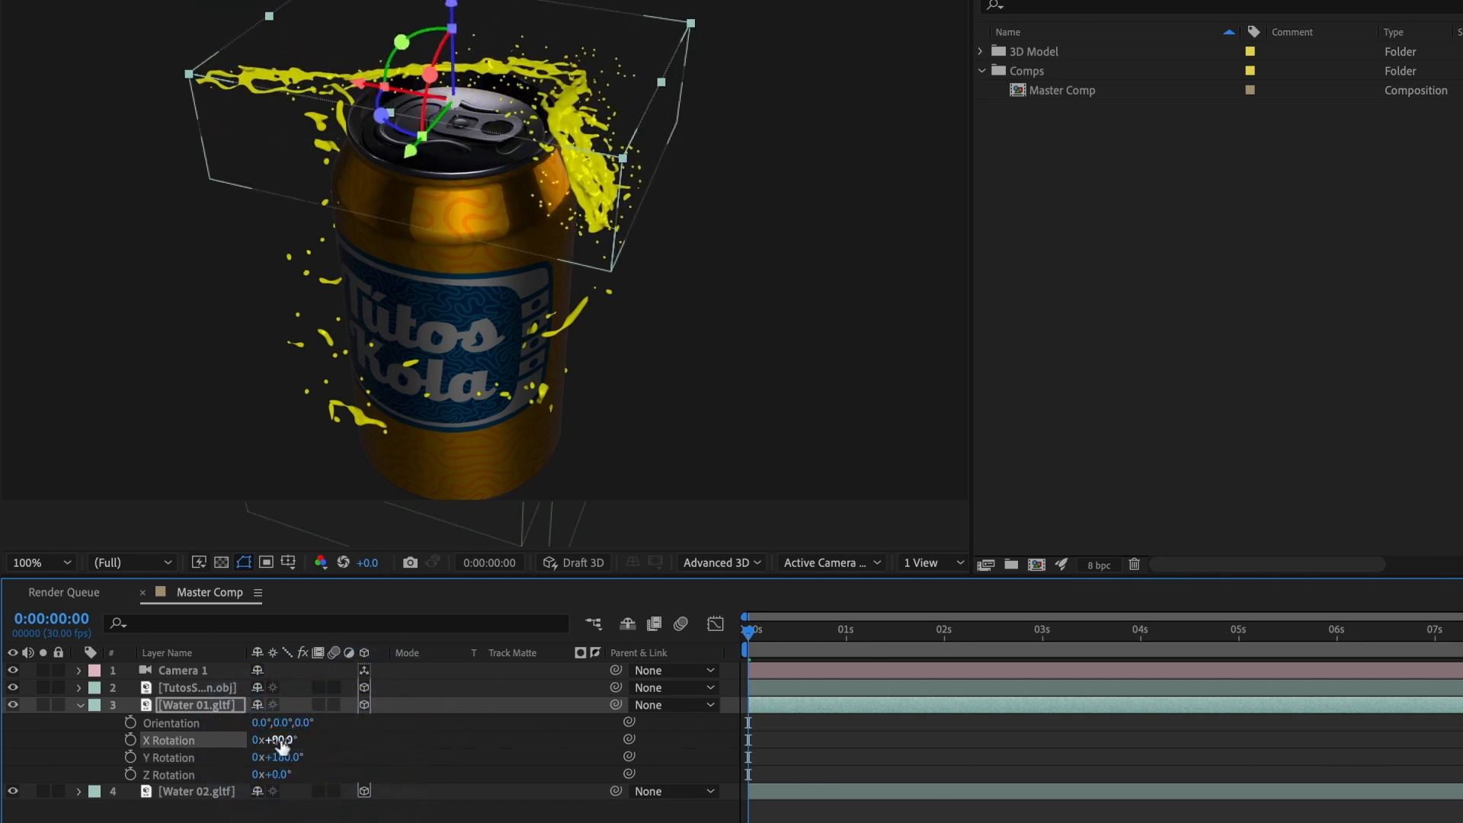
click(278, 774)
text(1)
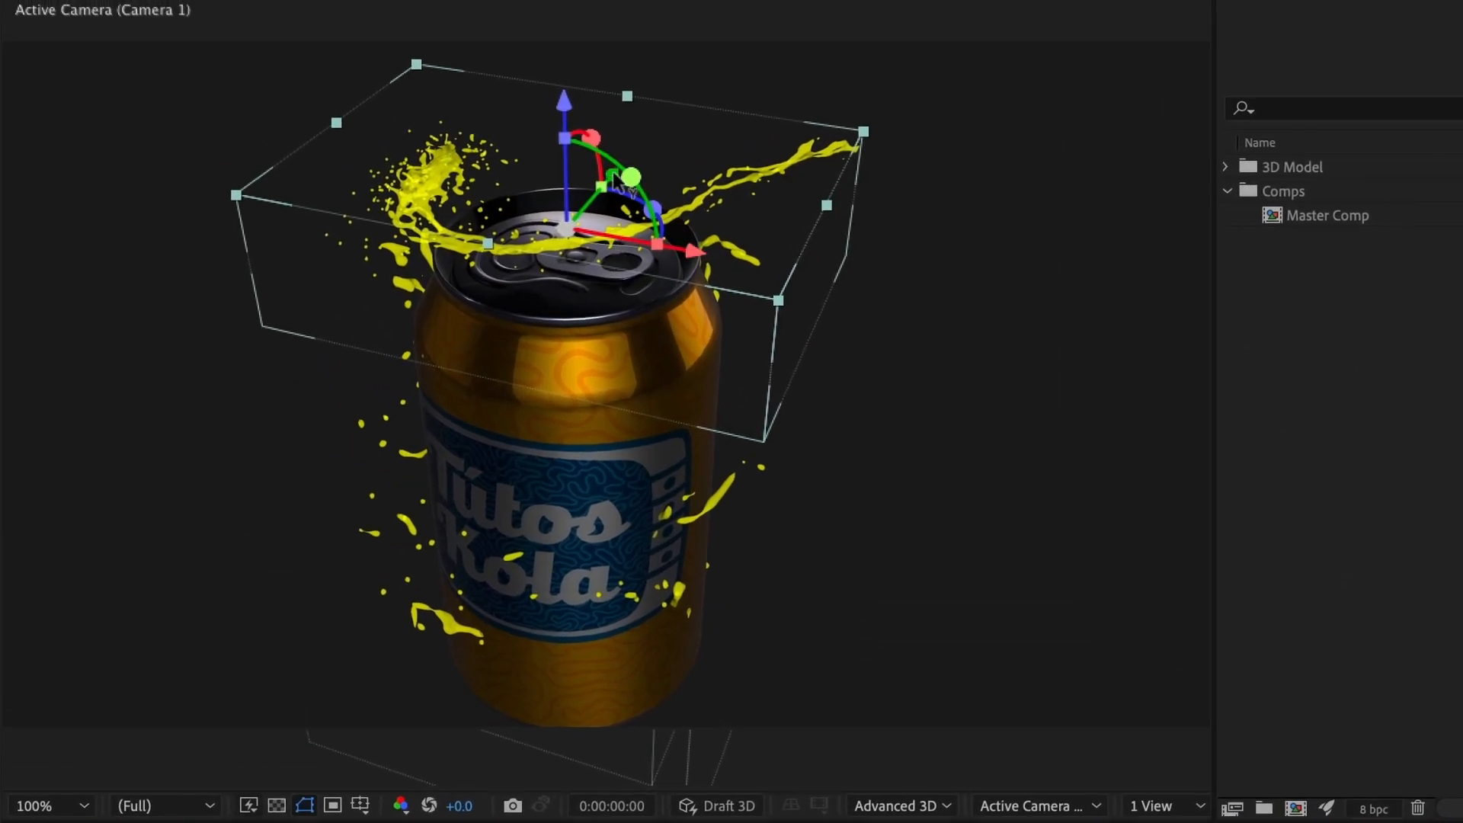
Step: Move the Water 01 splash forward and down in front of the can's upper body, and scale it uniformly to 148%
drag(619, 179, 527, 291)
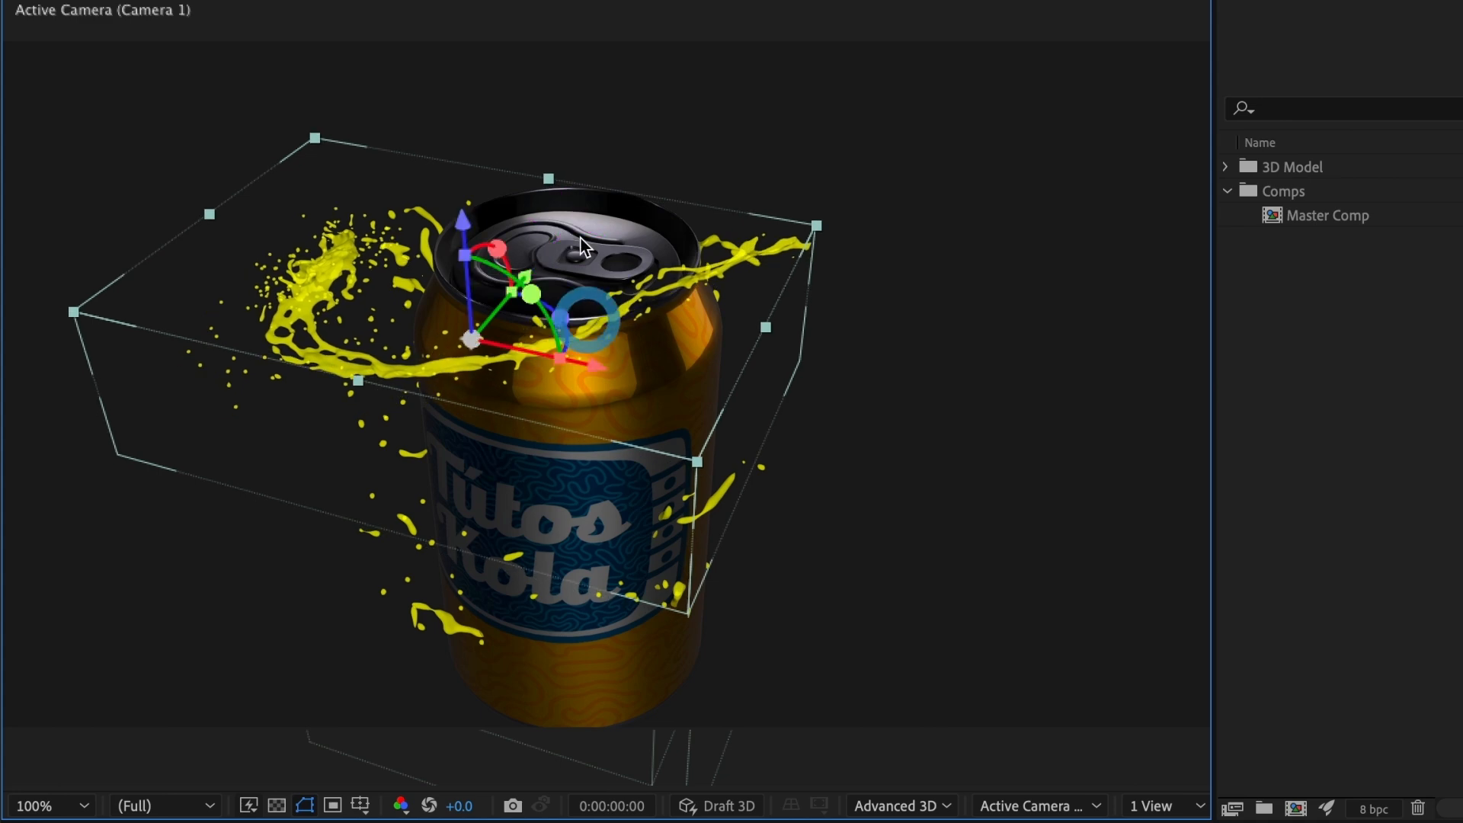
drag(477, 243, 507, 327)
key(w)
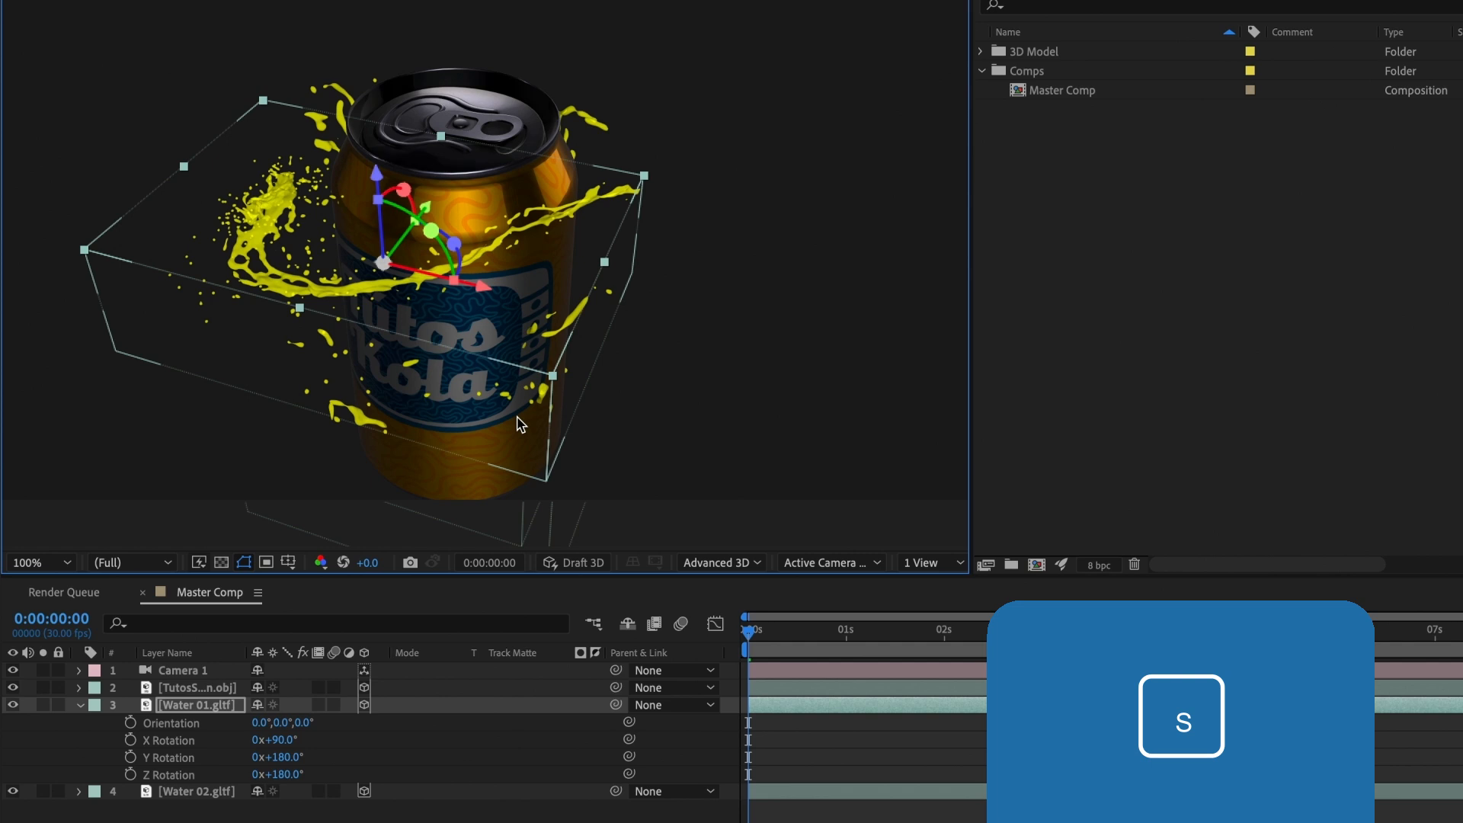
key(s)
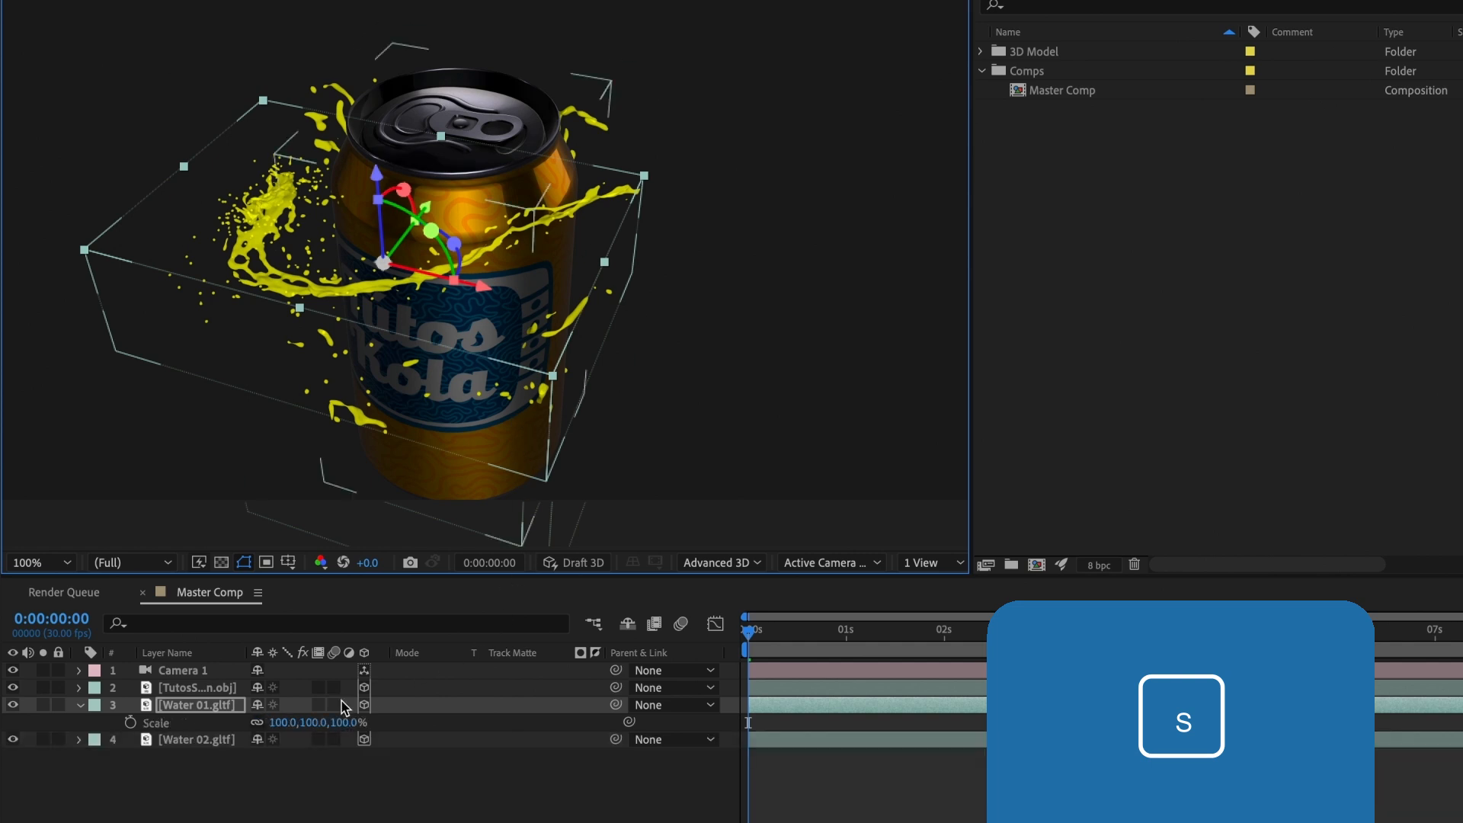
drag(287, 721, 332, 720)
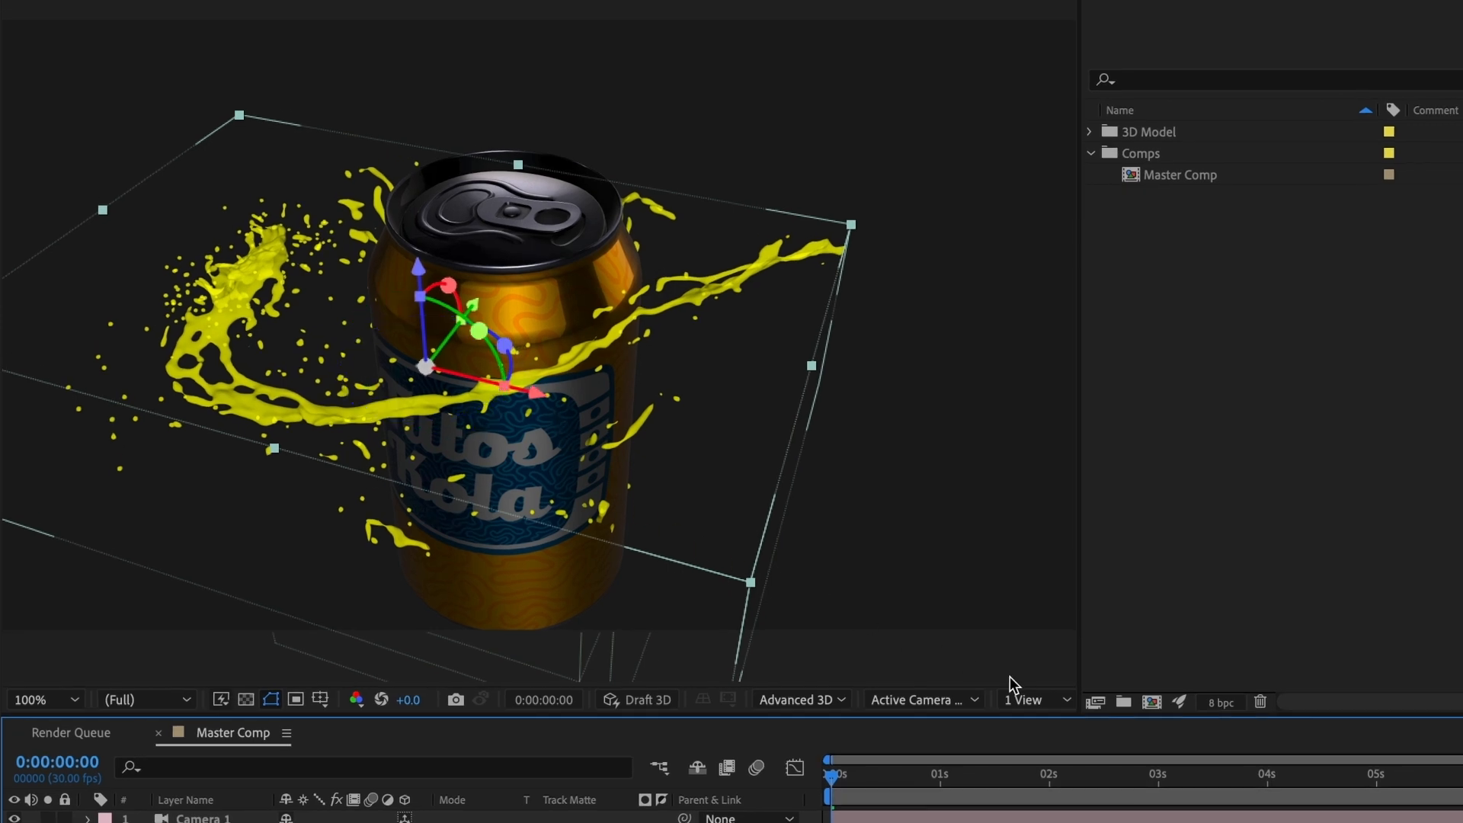
Step: Switch to two views and use the Top view to move the Water 01 splash closer to the can
click(1023, 701)
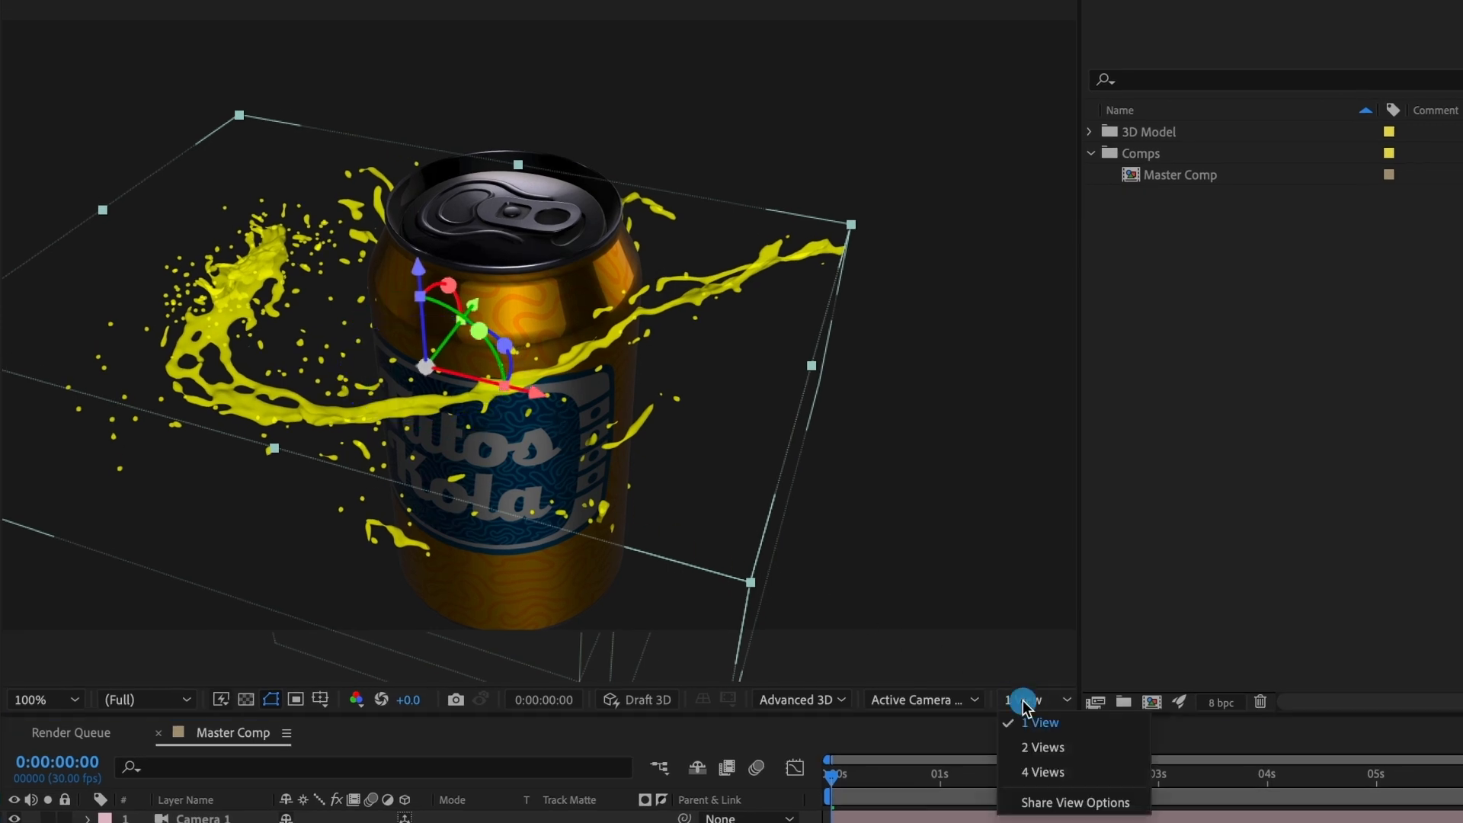
click(1033, 747)
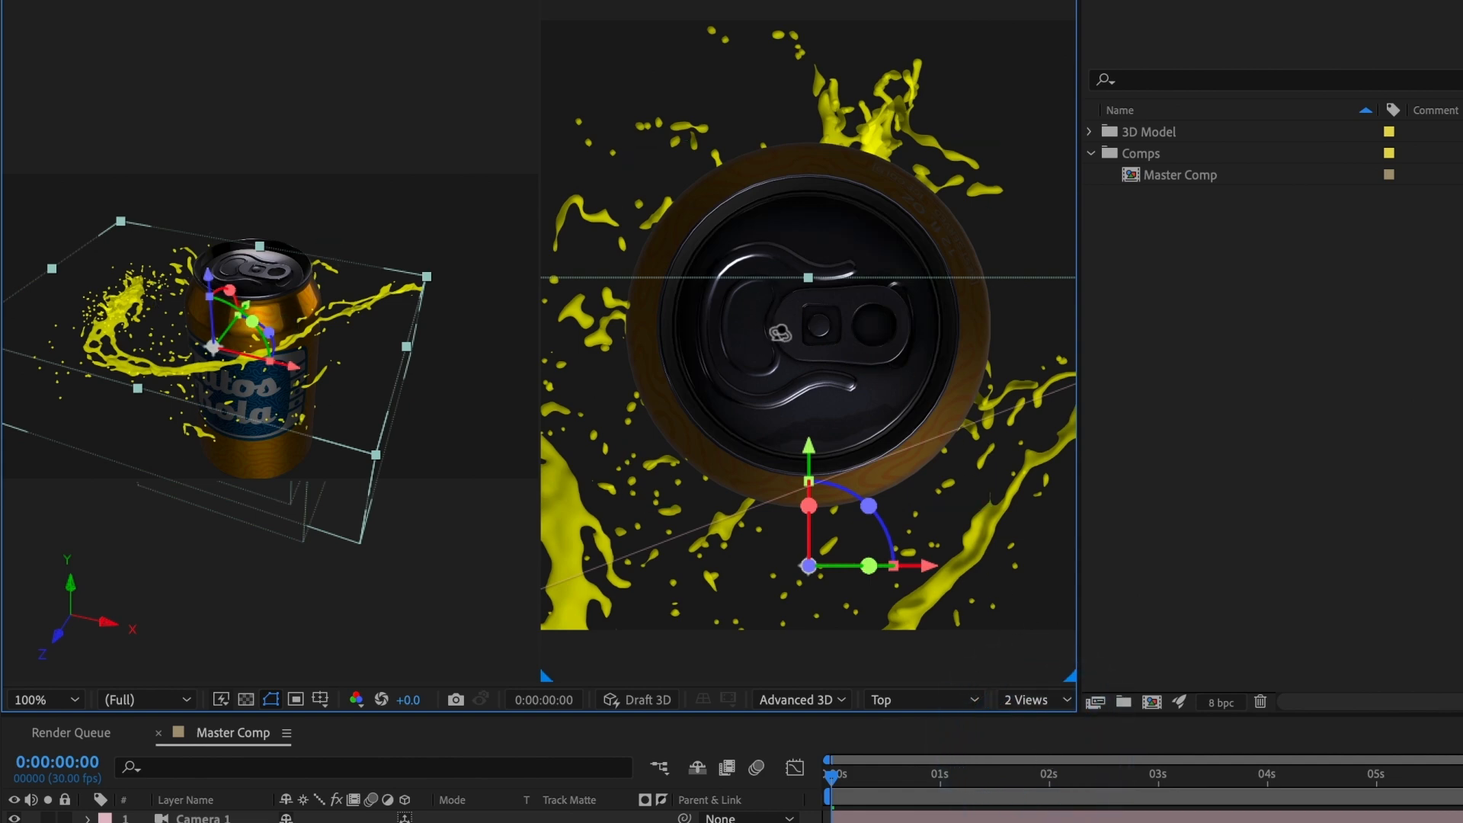
drag(795, 333, 808, 729)
drag(853, 325, 860, 530)
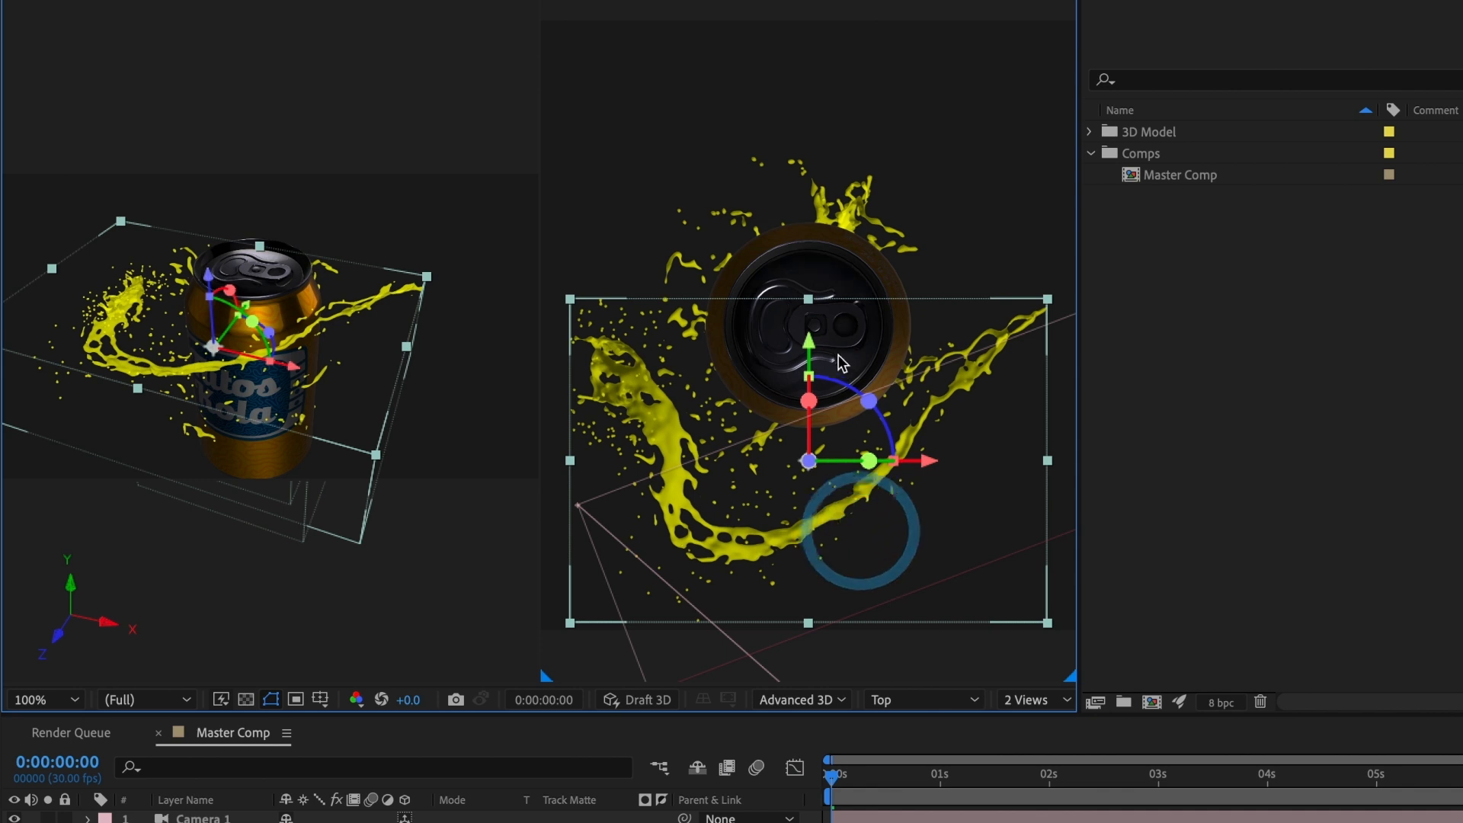
drag(816, 335, 817, 301)
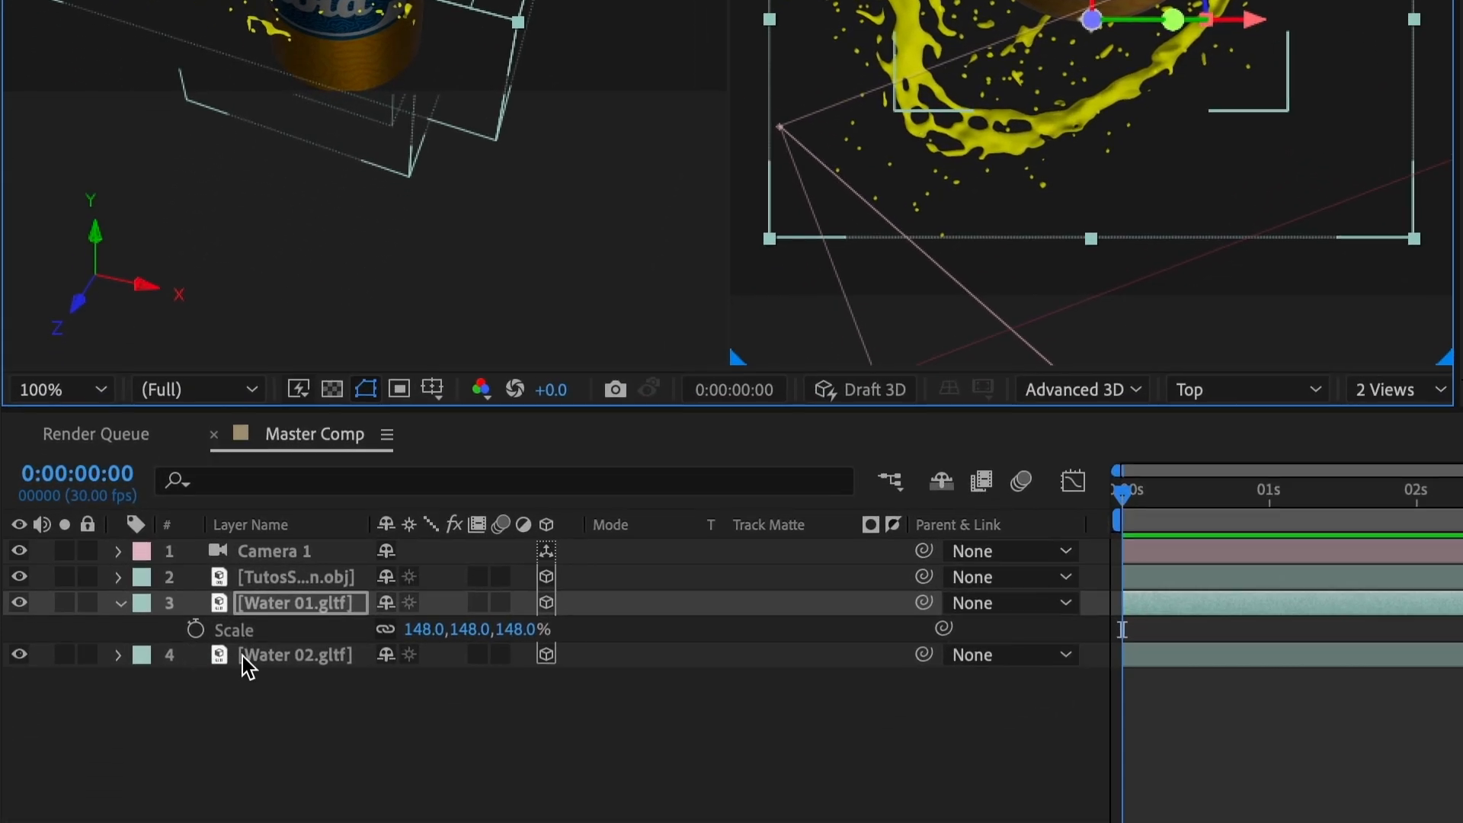
Step: Raise the Water 02 splash above the can's lid and shift it sideways and forward over the can's opening
click(242, 656)
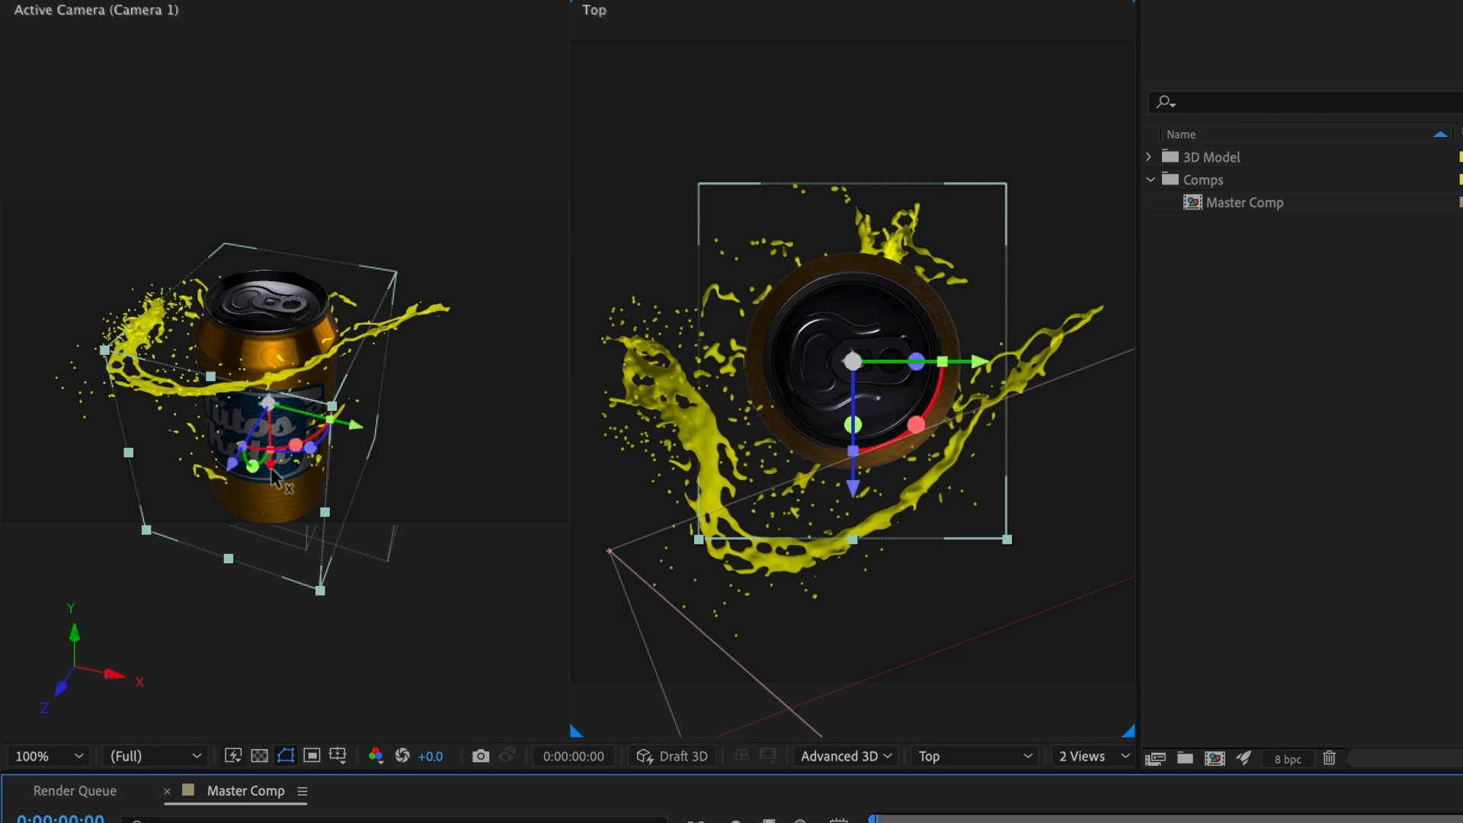
drag(273, 476, 292, 309)
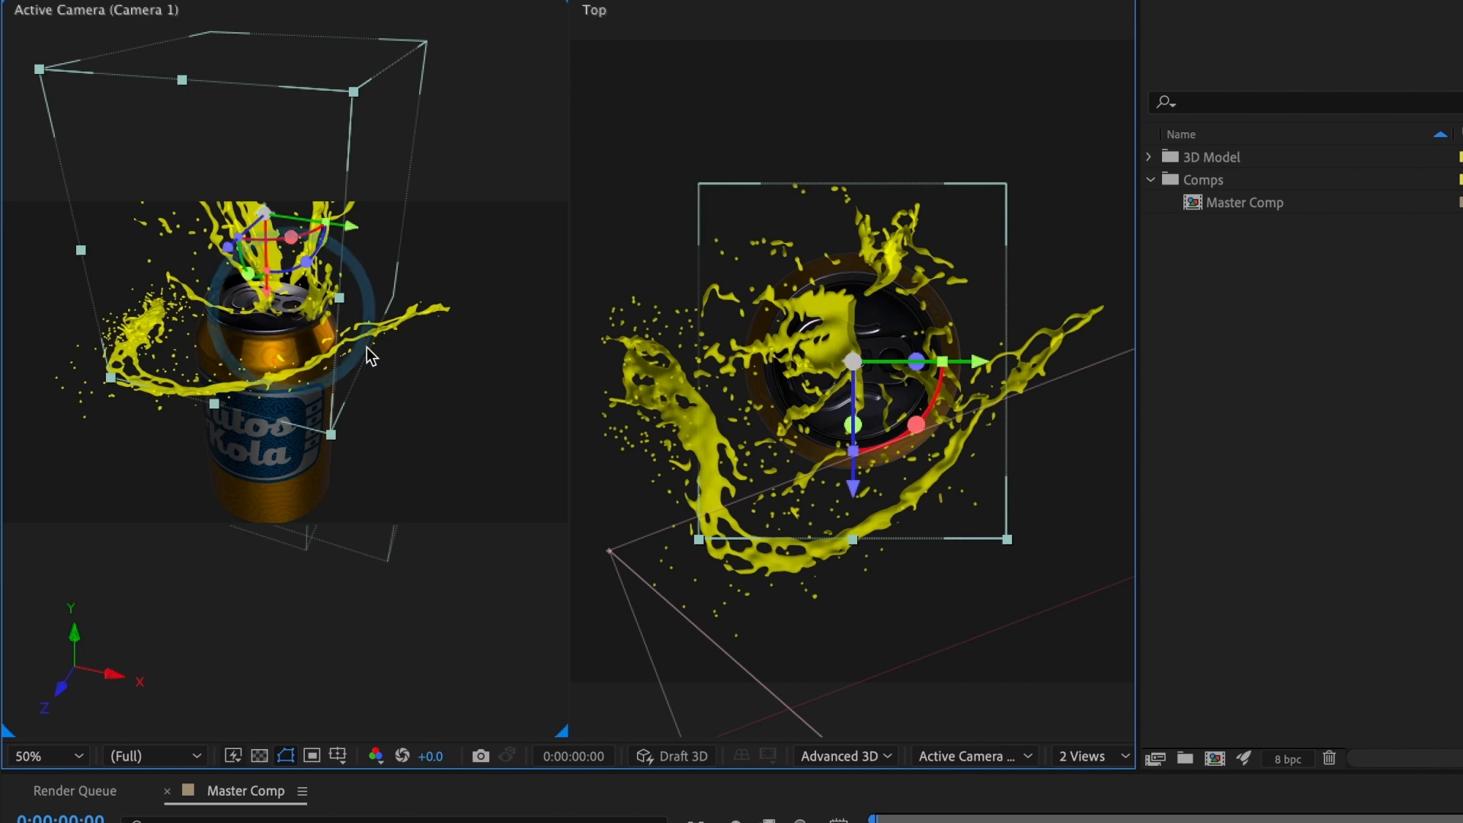
drag(872, 397, 980, 60)
drag(918, 429, 949, 153)
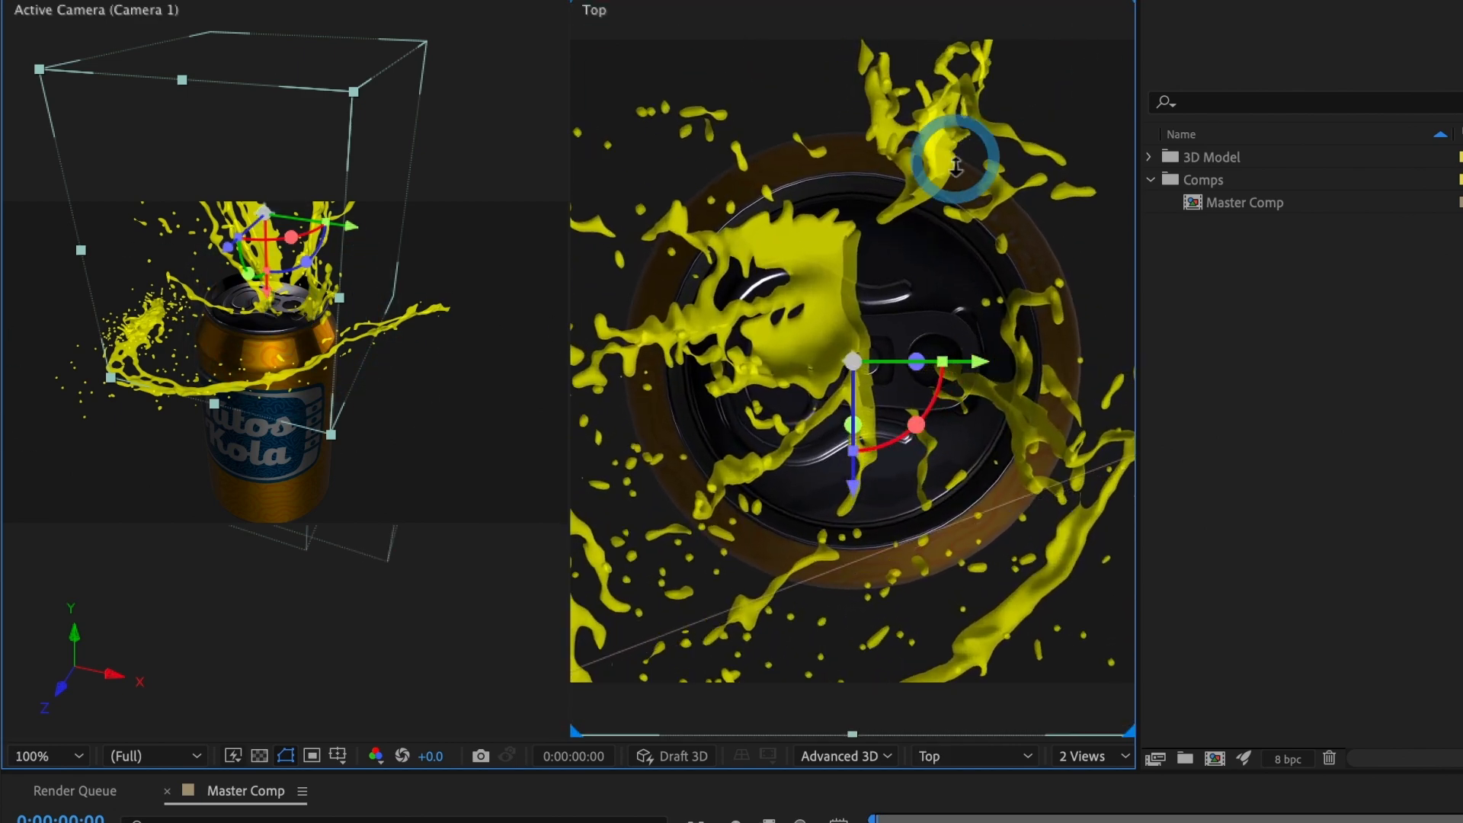
drag(968, 370, 841, 417)
drag(726, 488, 728, 553)
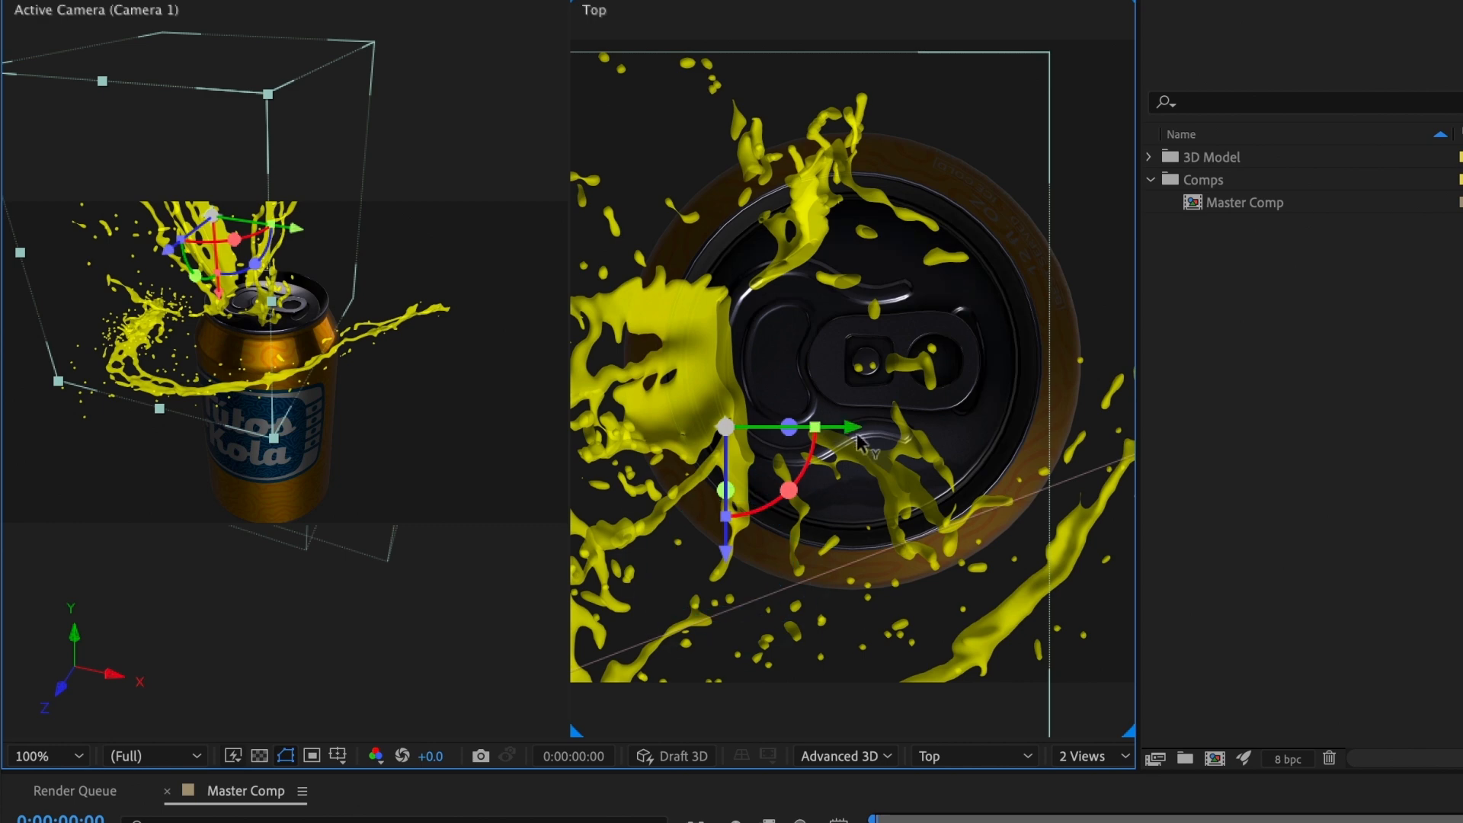
drag(848, 427, 843, 427)
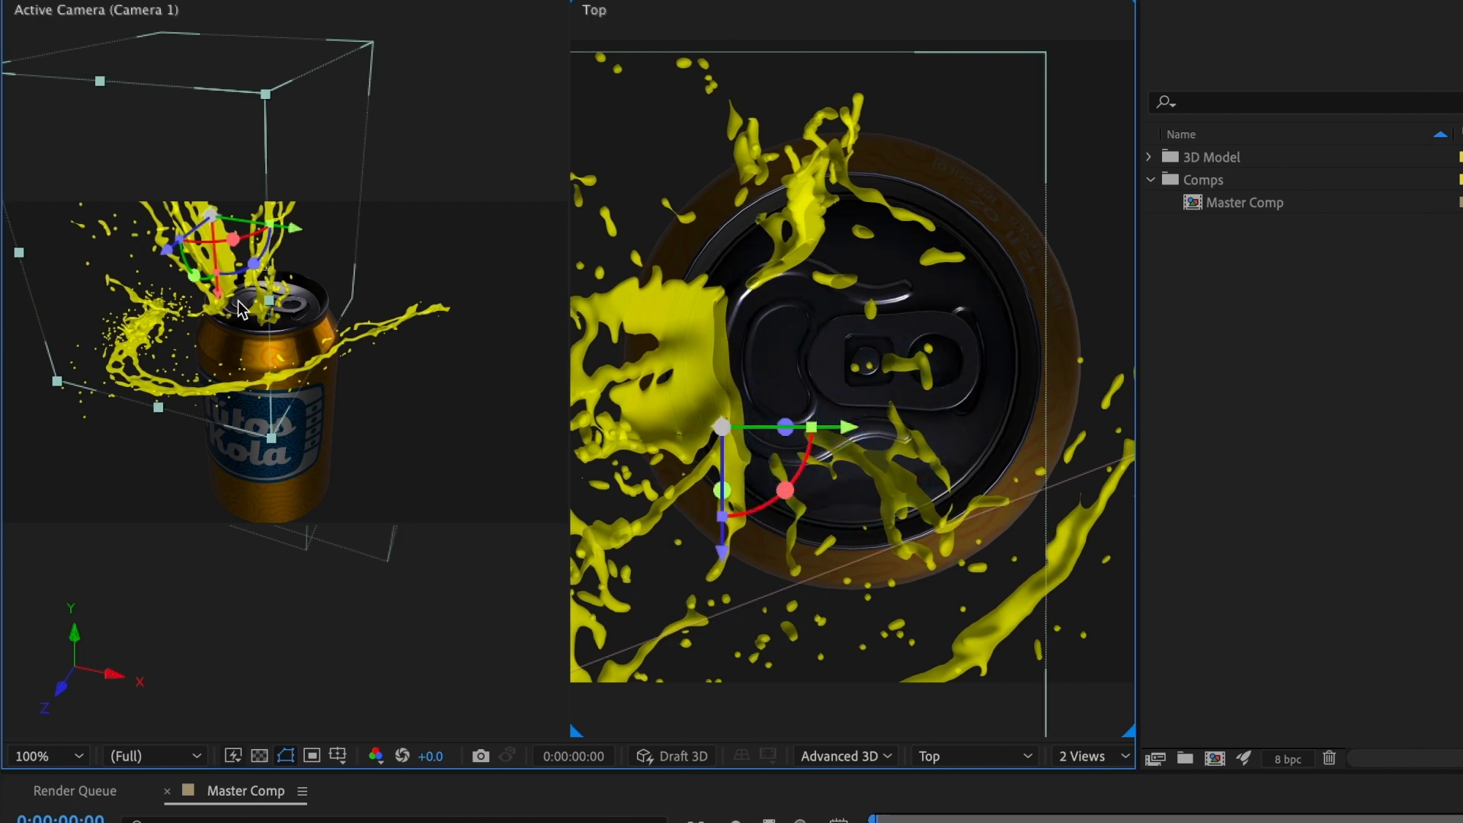
Step: Raise the Water 02 splash slightly, turn it a little about the vertical axis, and fine-tune its position over the opening
drag(239, 304, 283, 217)
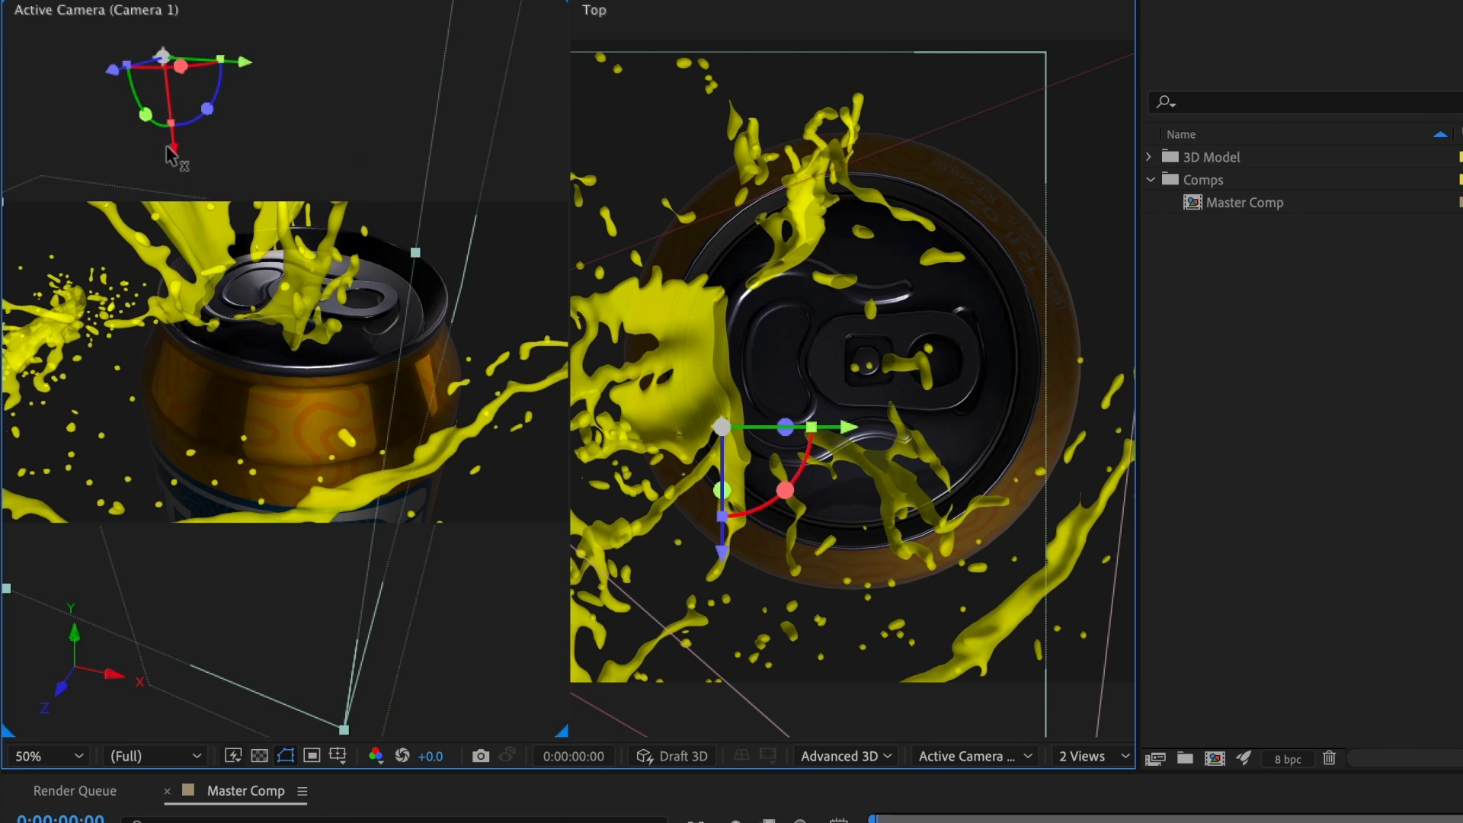
drag(174, 145, 181, 134)
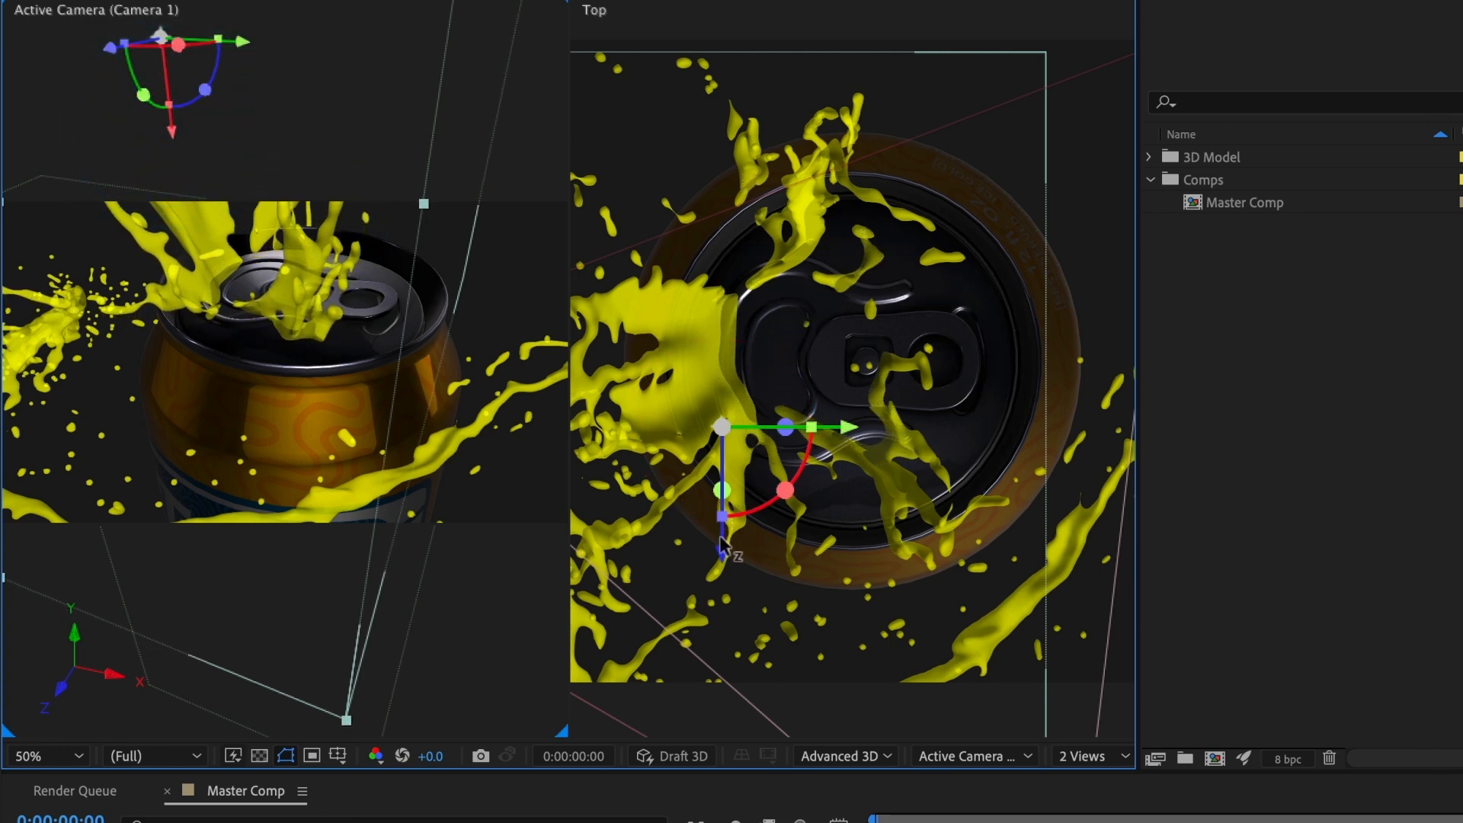
drag(850, 427, 796, 460)
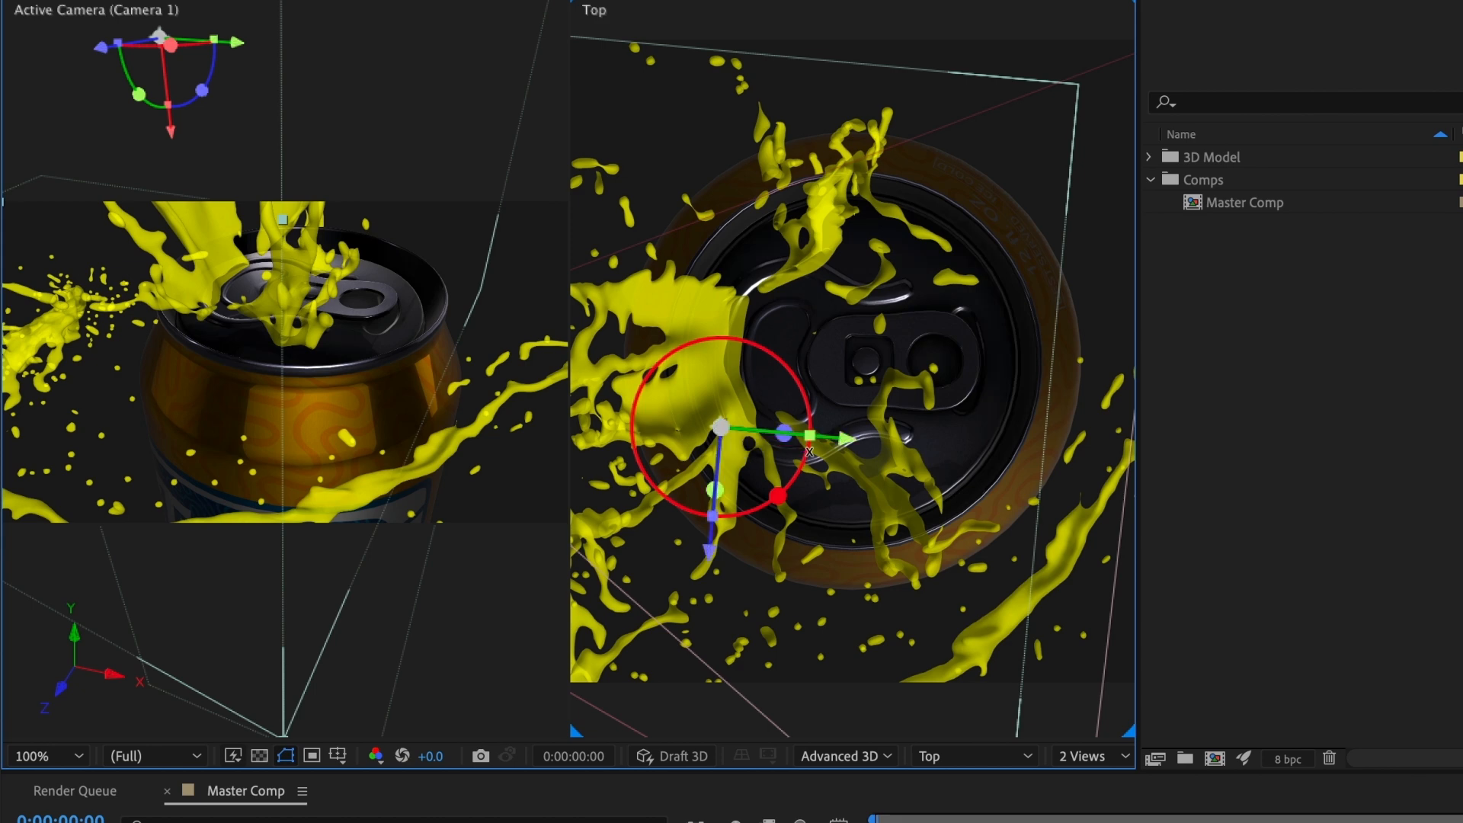
drag(711, 547, 832, 425)
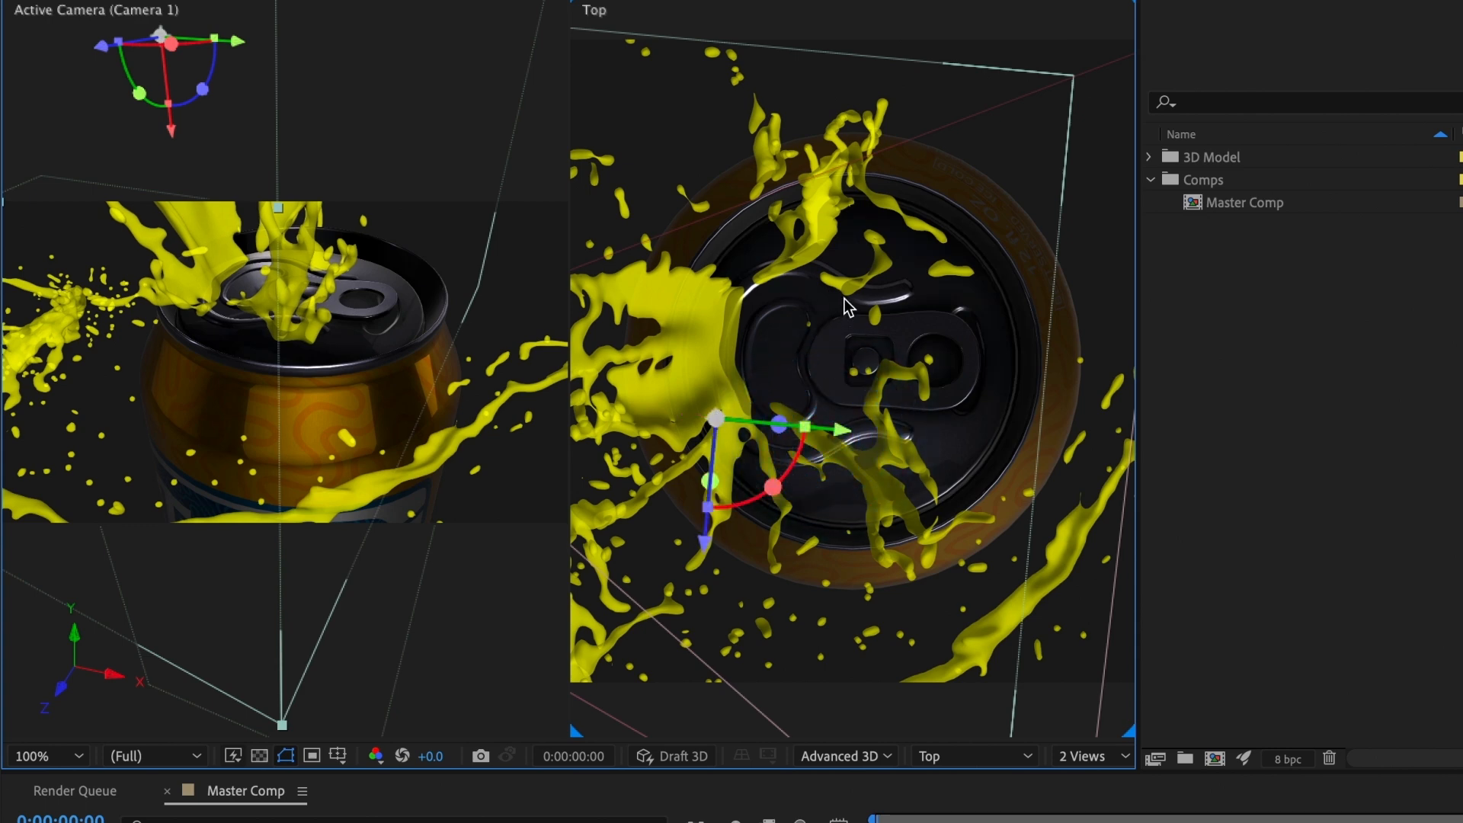
click(521, 592)
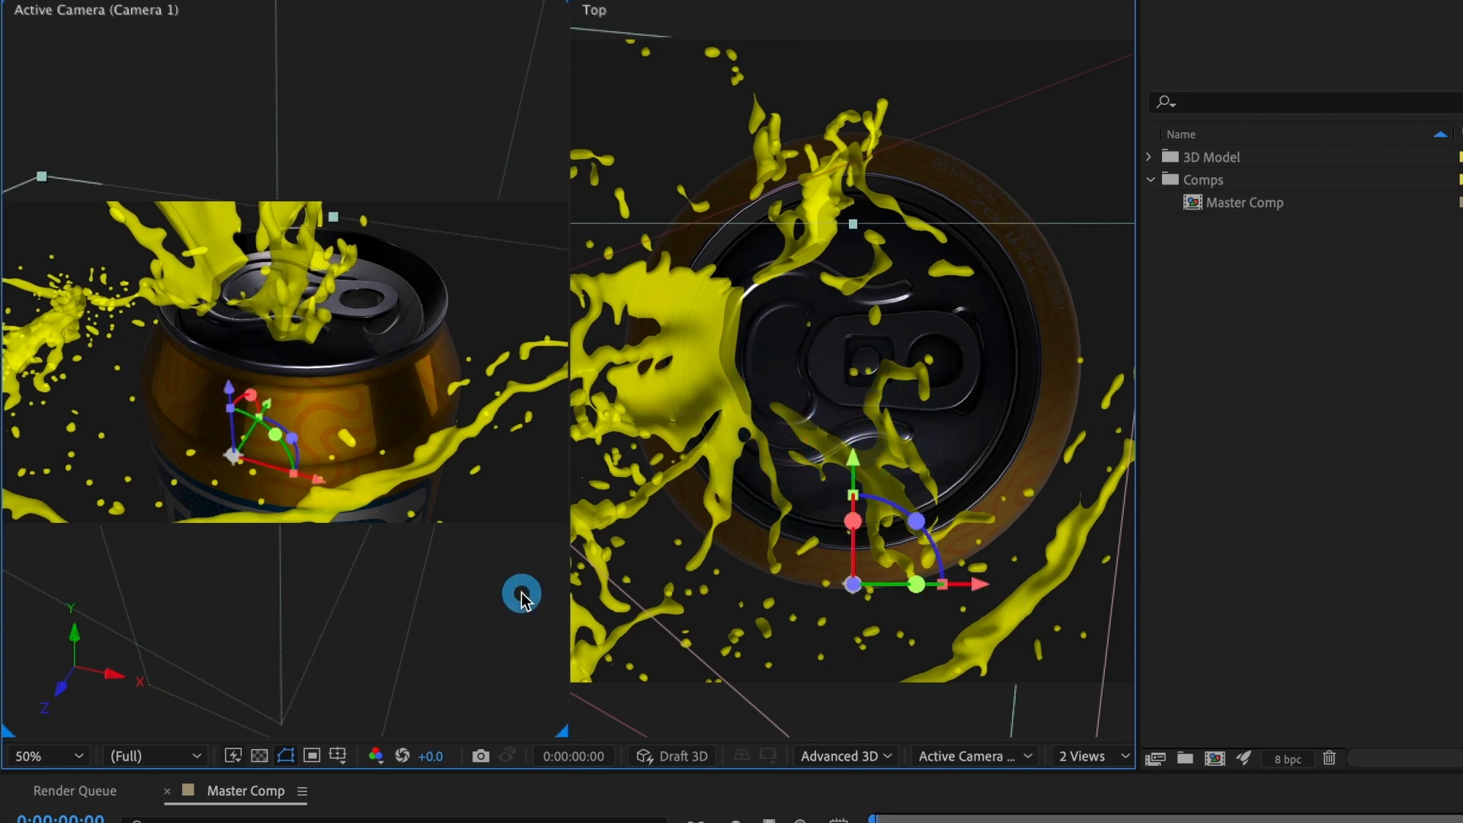
Step: Return to a single view and reframe the camera to show the can's label with both splashes
click(1074, 758)
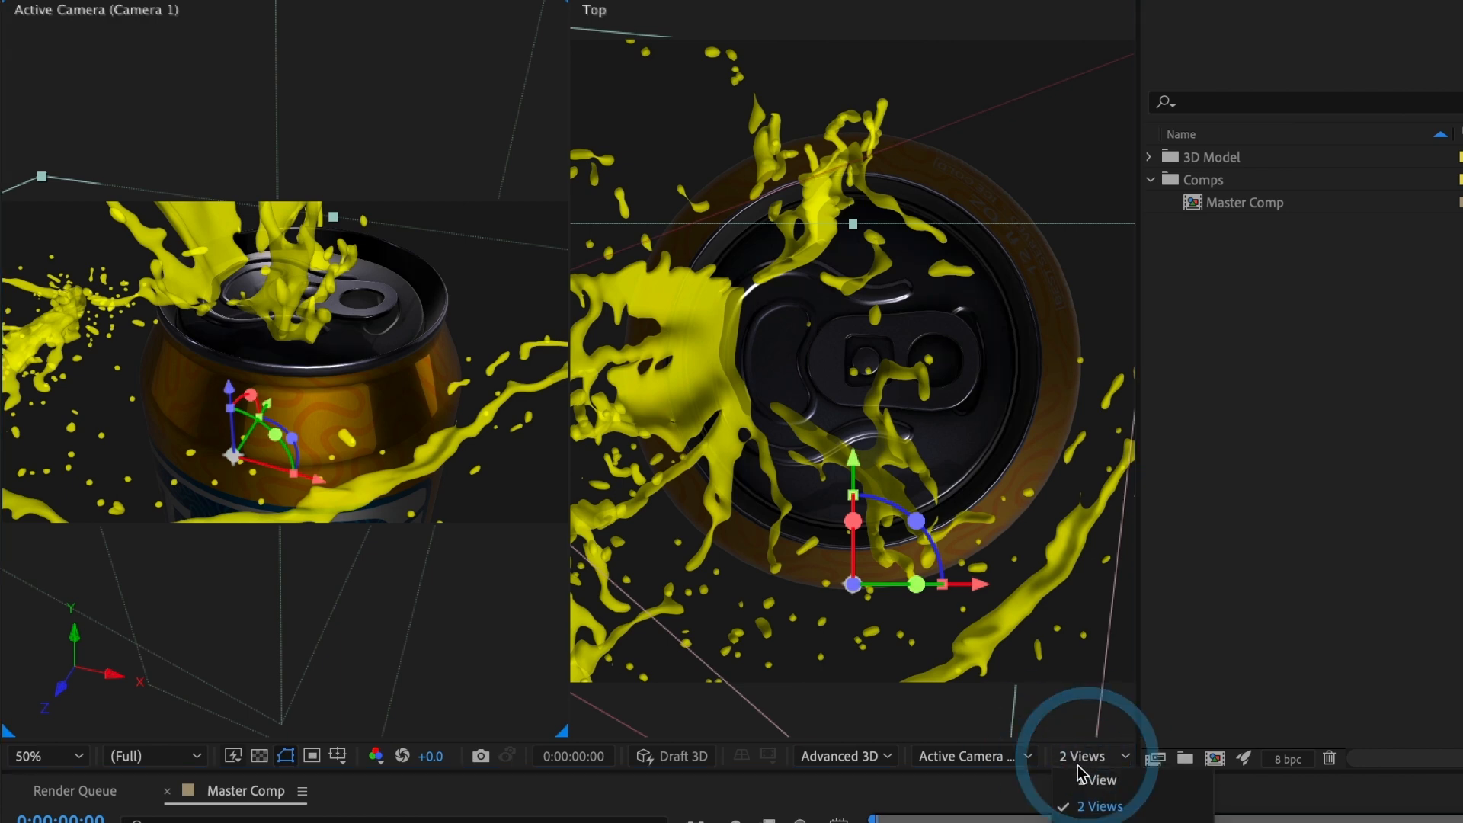
click(1149, 785)
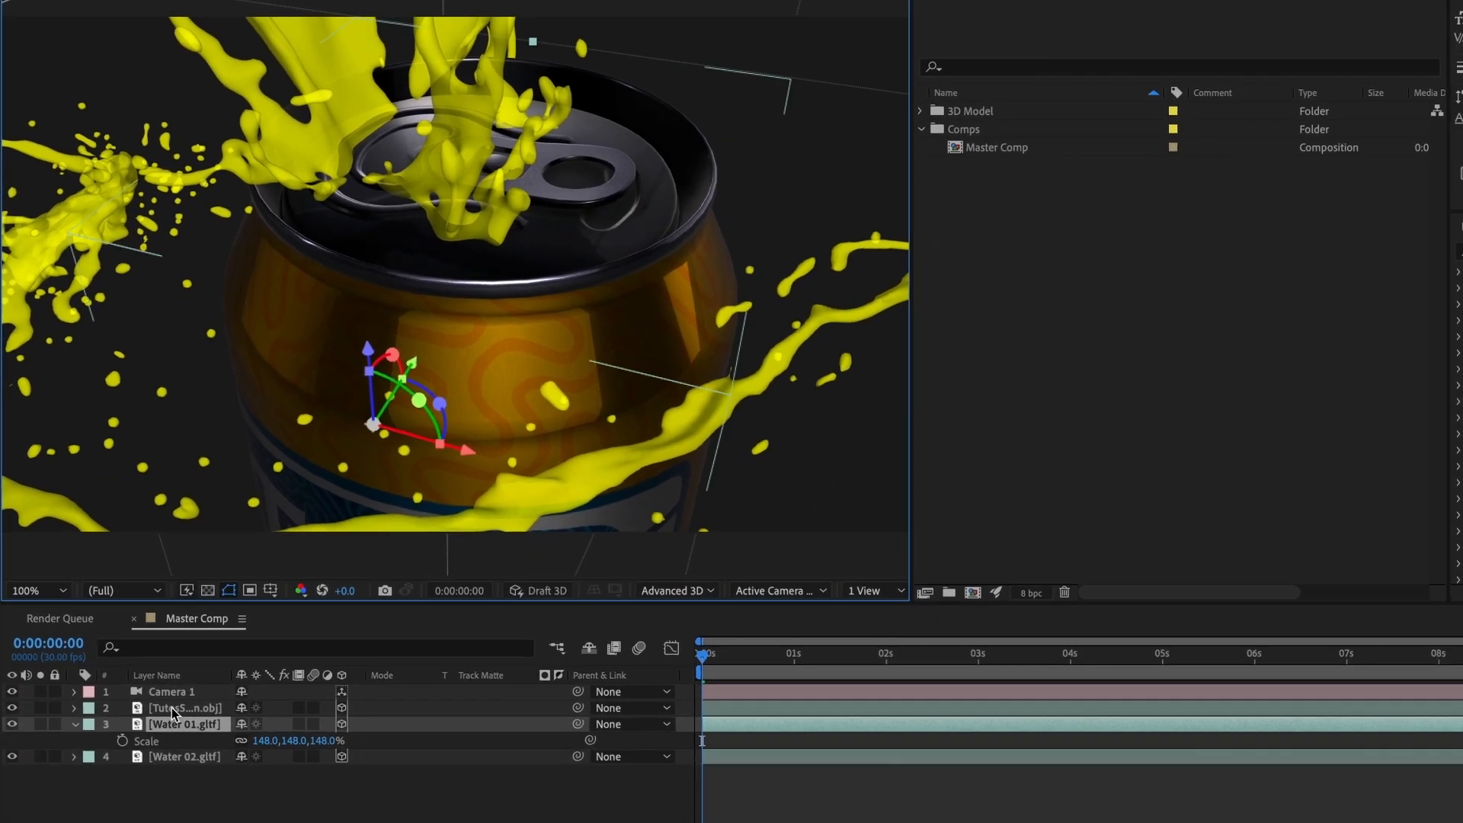
click(172, 707)
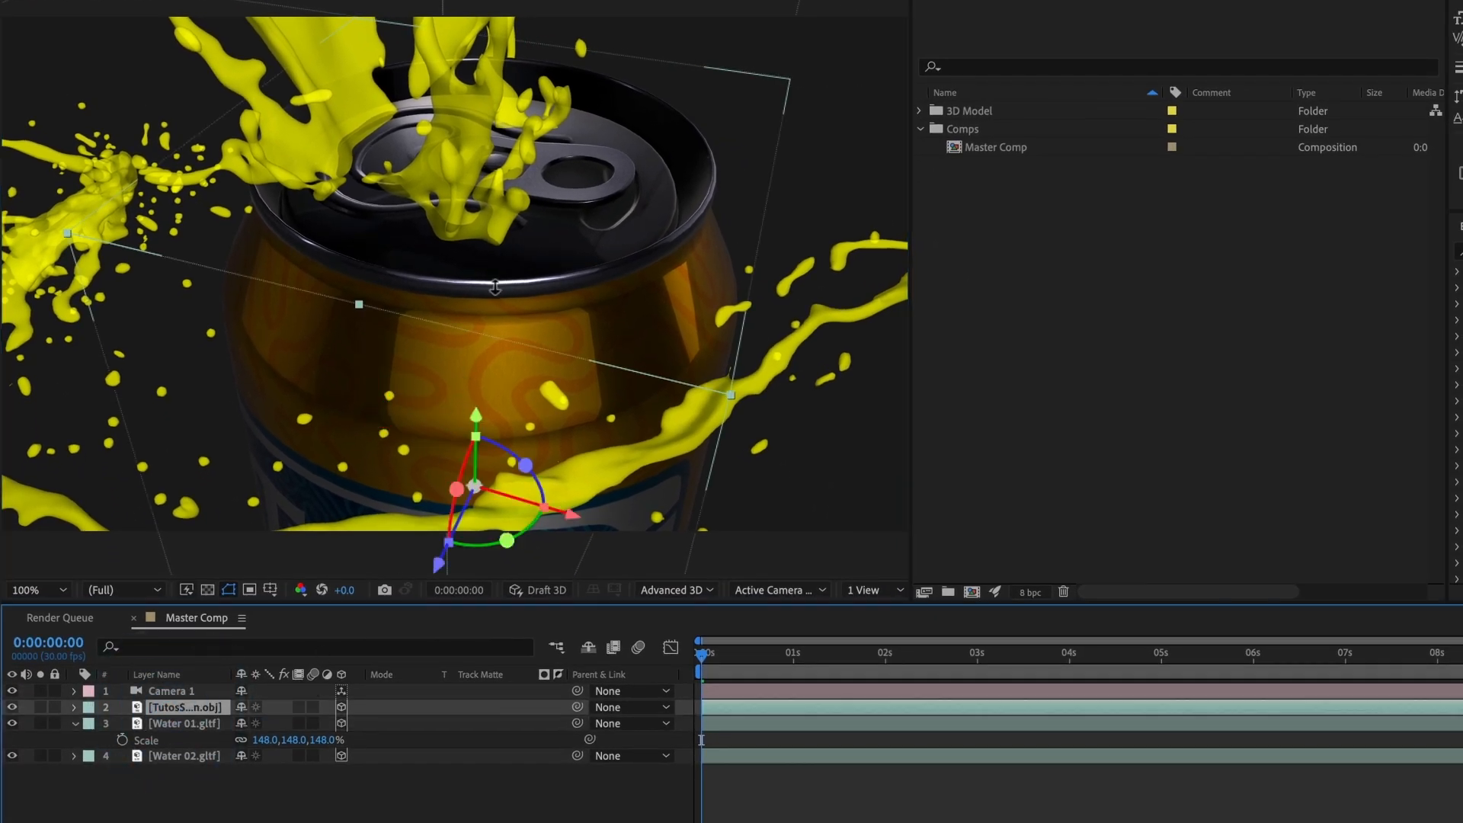
drag(495, 287, 455, 614)
drag(482, 419, 484, 524)
key(1)
drag(484, 462, 505, 430)
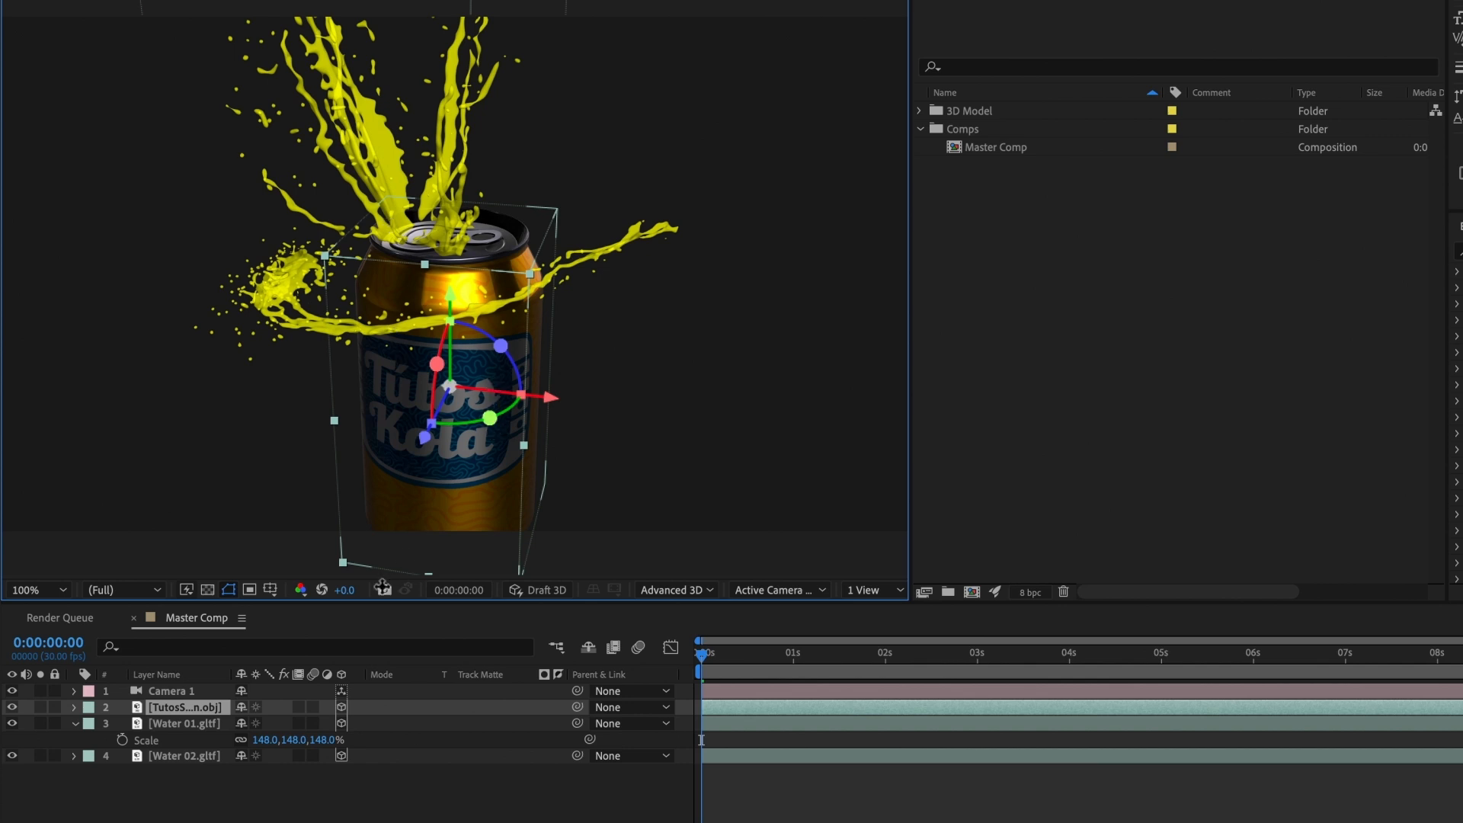
Step: Parent the Water 01 and Water 02 layers to the TutosSoda can layer, collapse Water 01's properties and select the can layer
click(183, 723)
shift+click(164, 755)
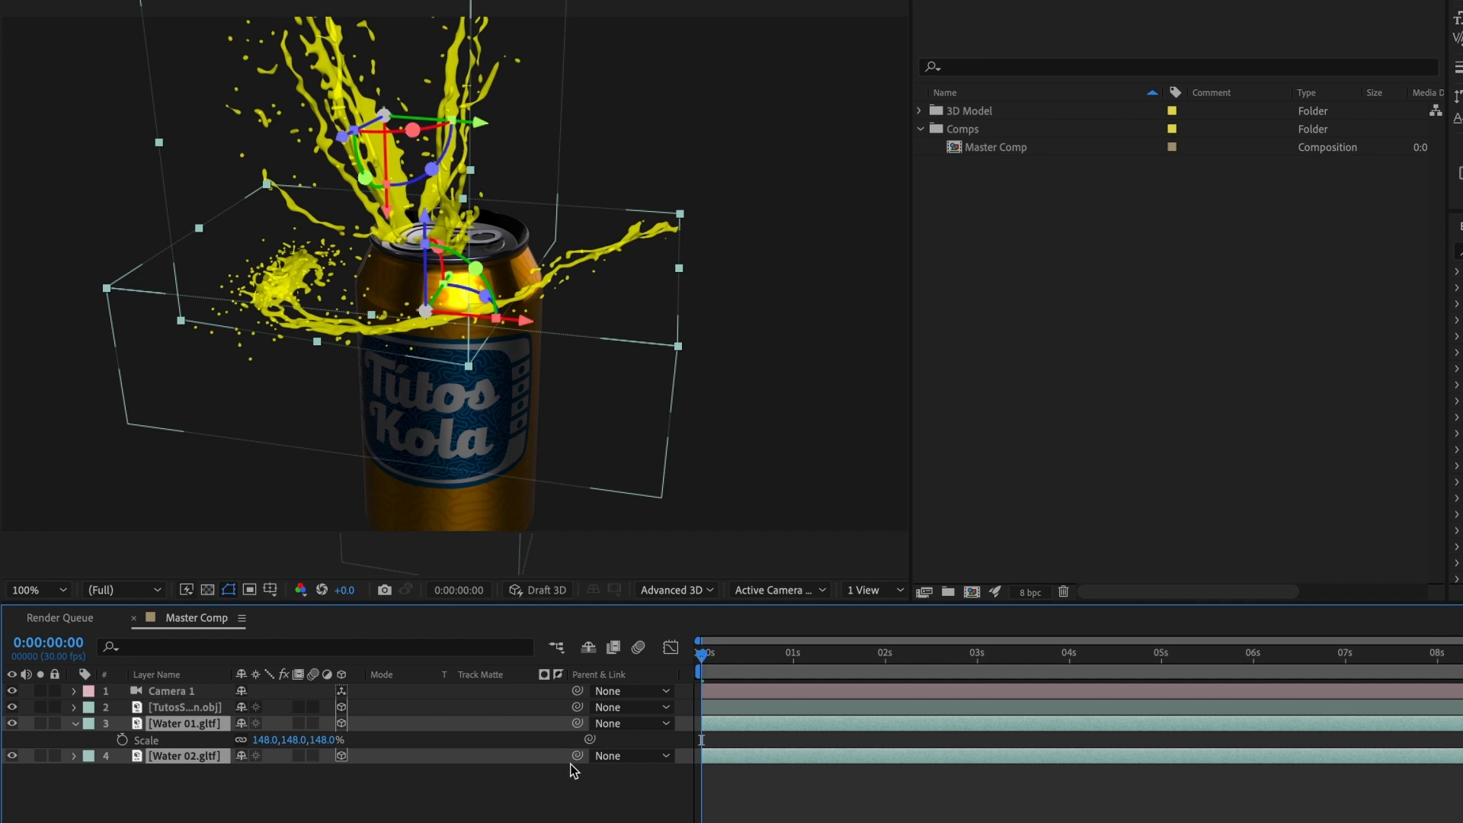
drag(393, 752, 204, 713)
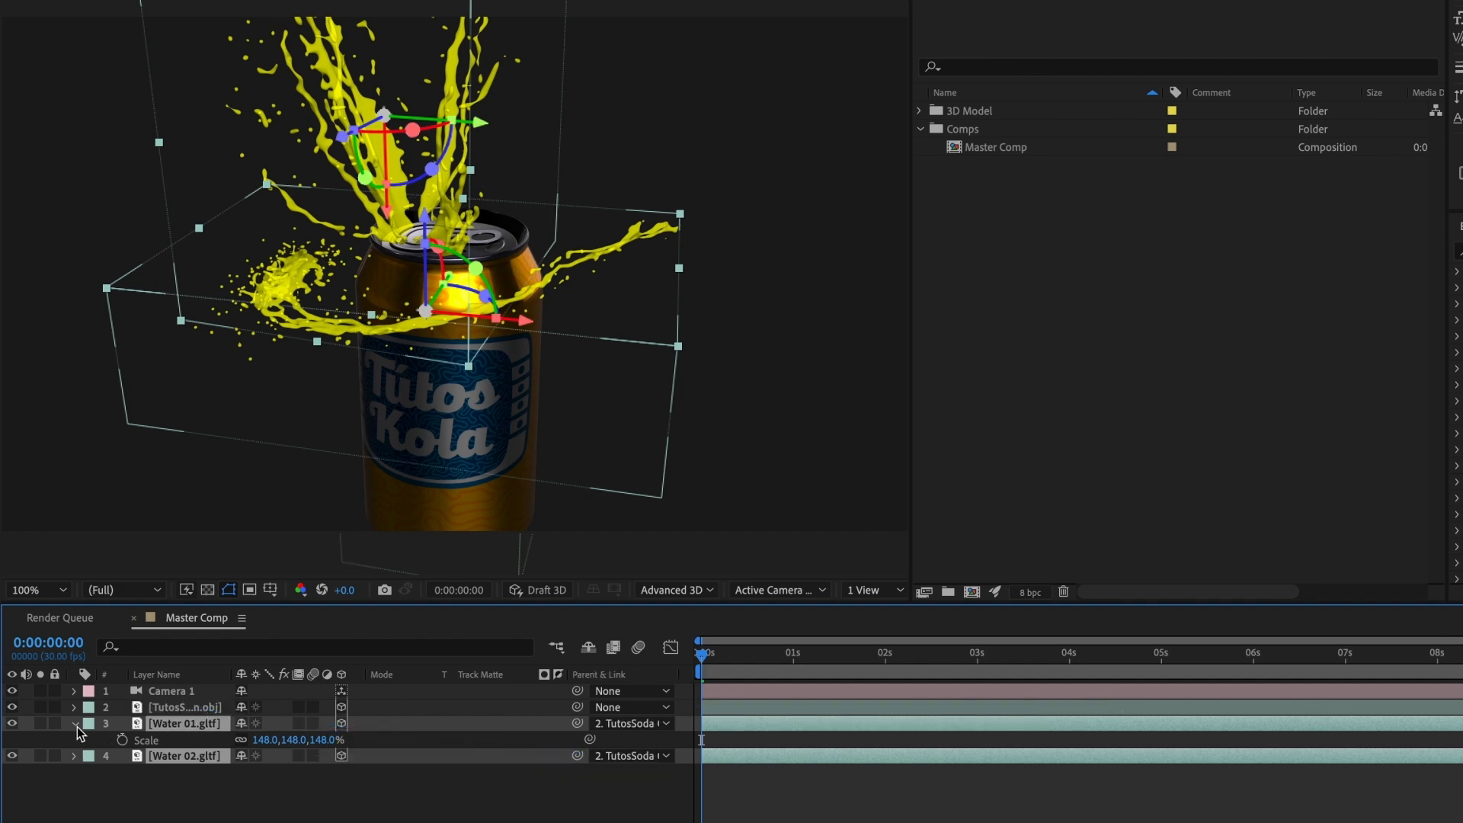
click(76, 727)
click(192, 710)
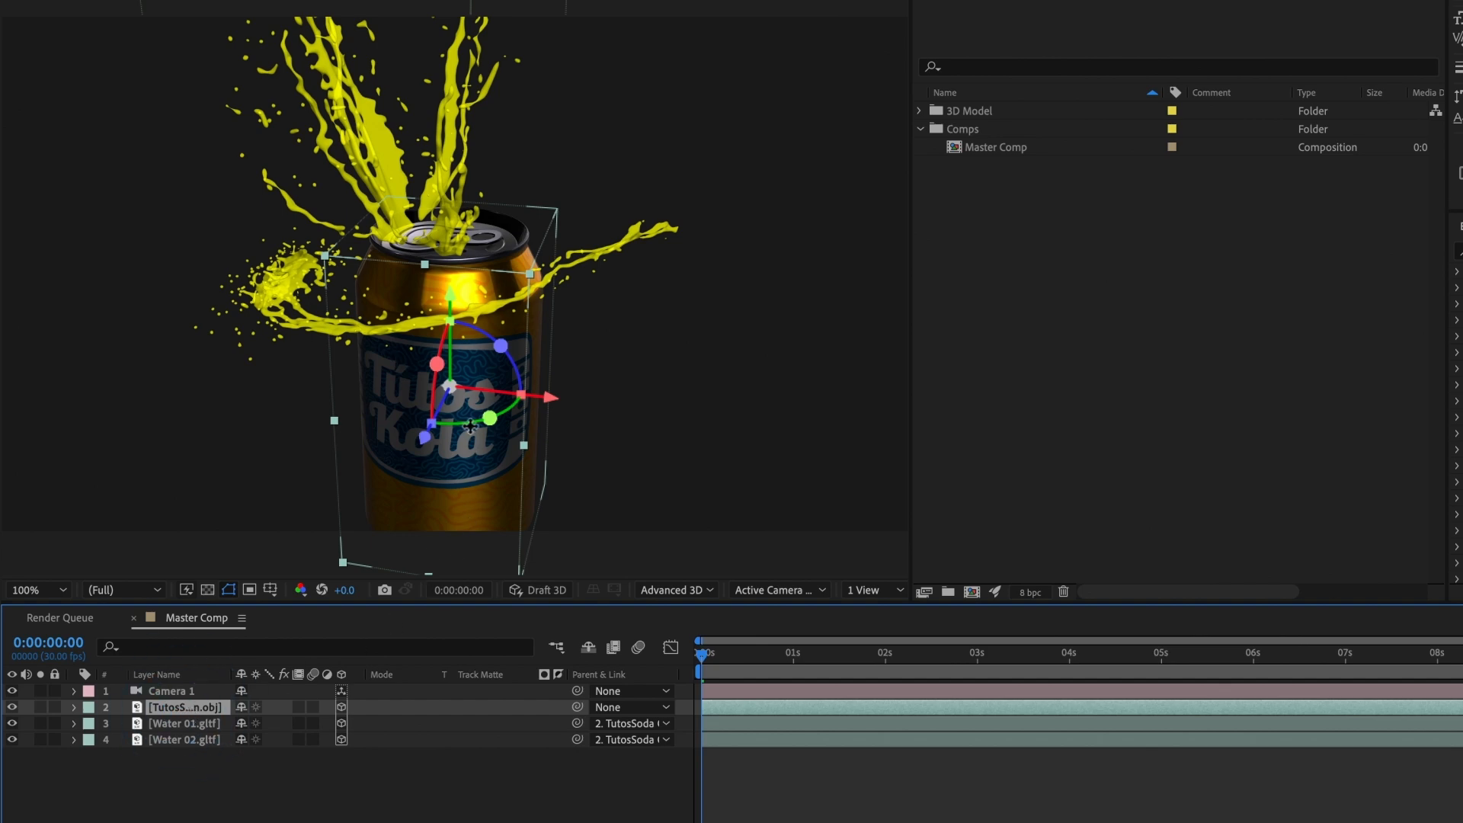
Step: Test the splashes' parenting by rotating the TutosSoda can about its vertical axis, and undo the rotation
mouse_move(490, 418)
mouse_down()
mouse_move(438, 427)
mouse_move(488, 404)
mouse_up()
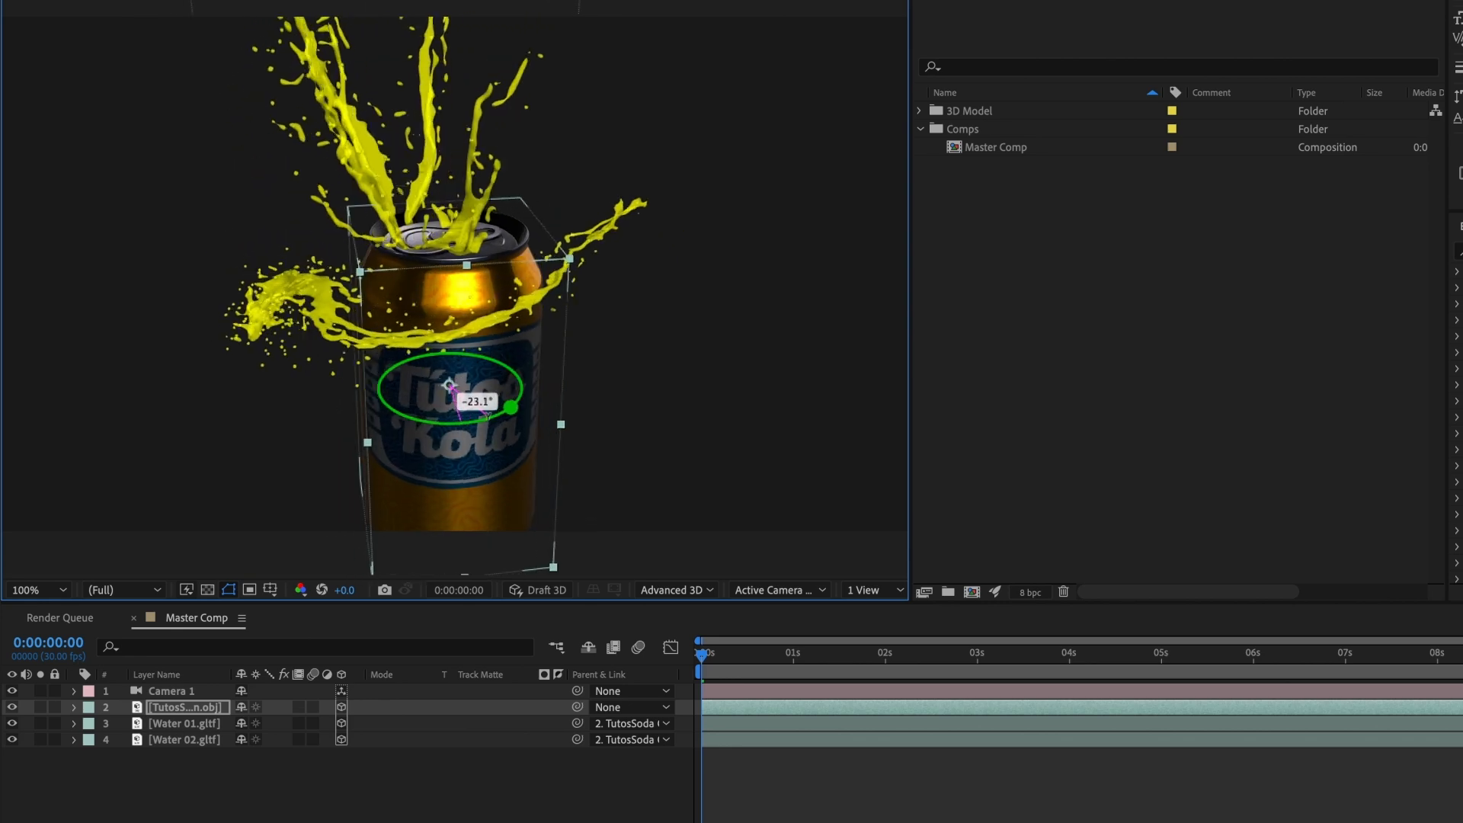
key(ctrl+z)
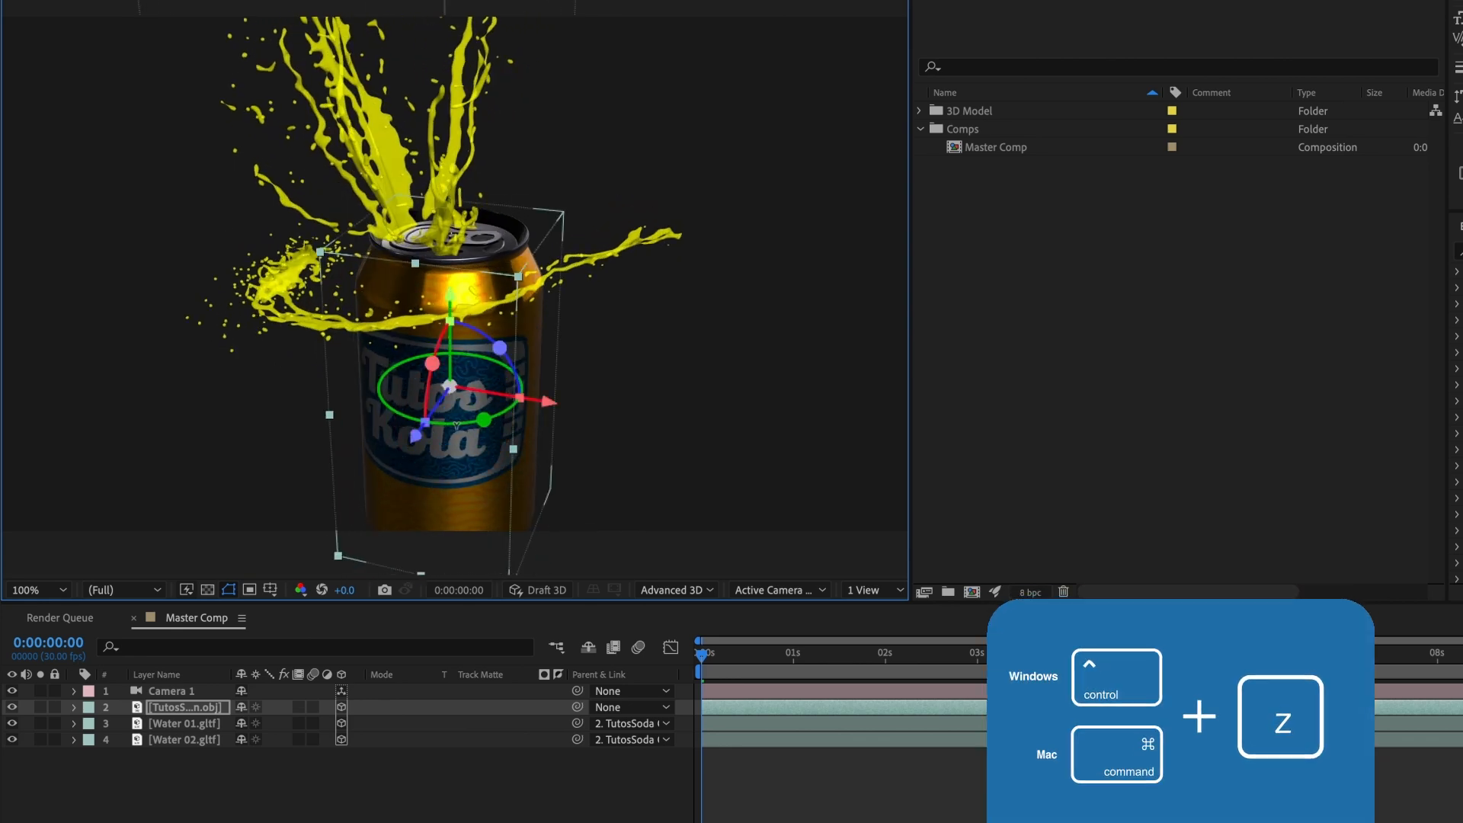
key(ctrl+z)
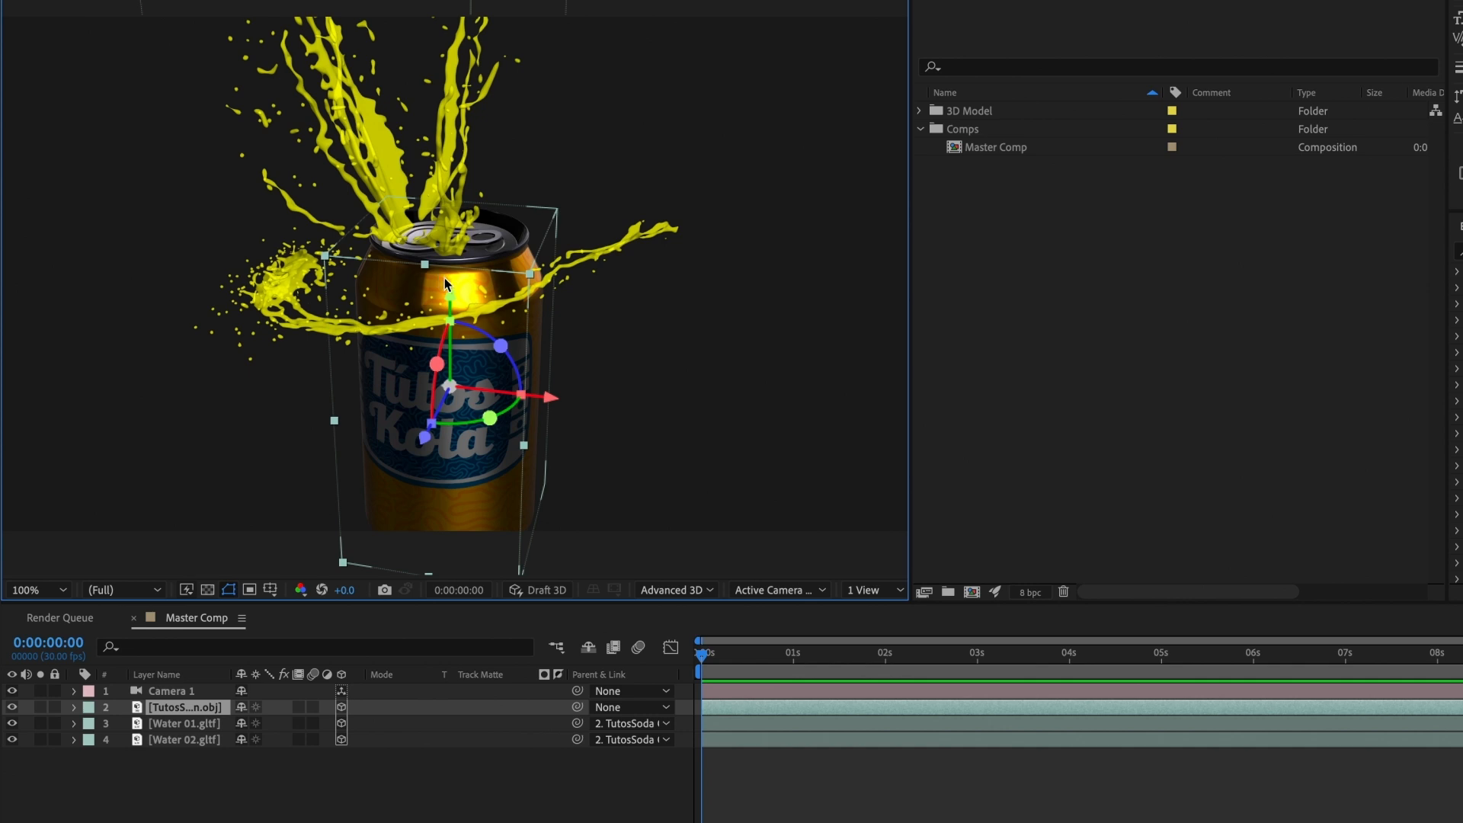
Step: Reset Camera 1's transform and pull the camera back until the whole can is centred in the frame
click(174, 693)
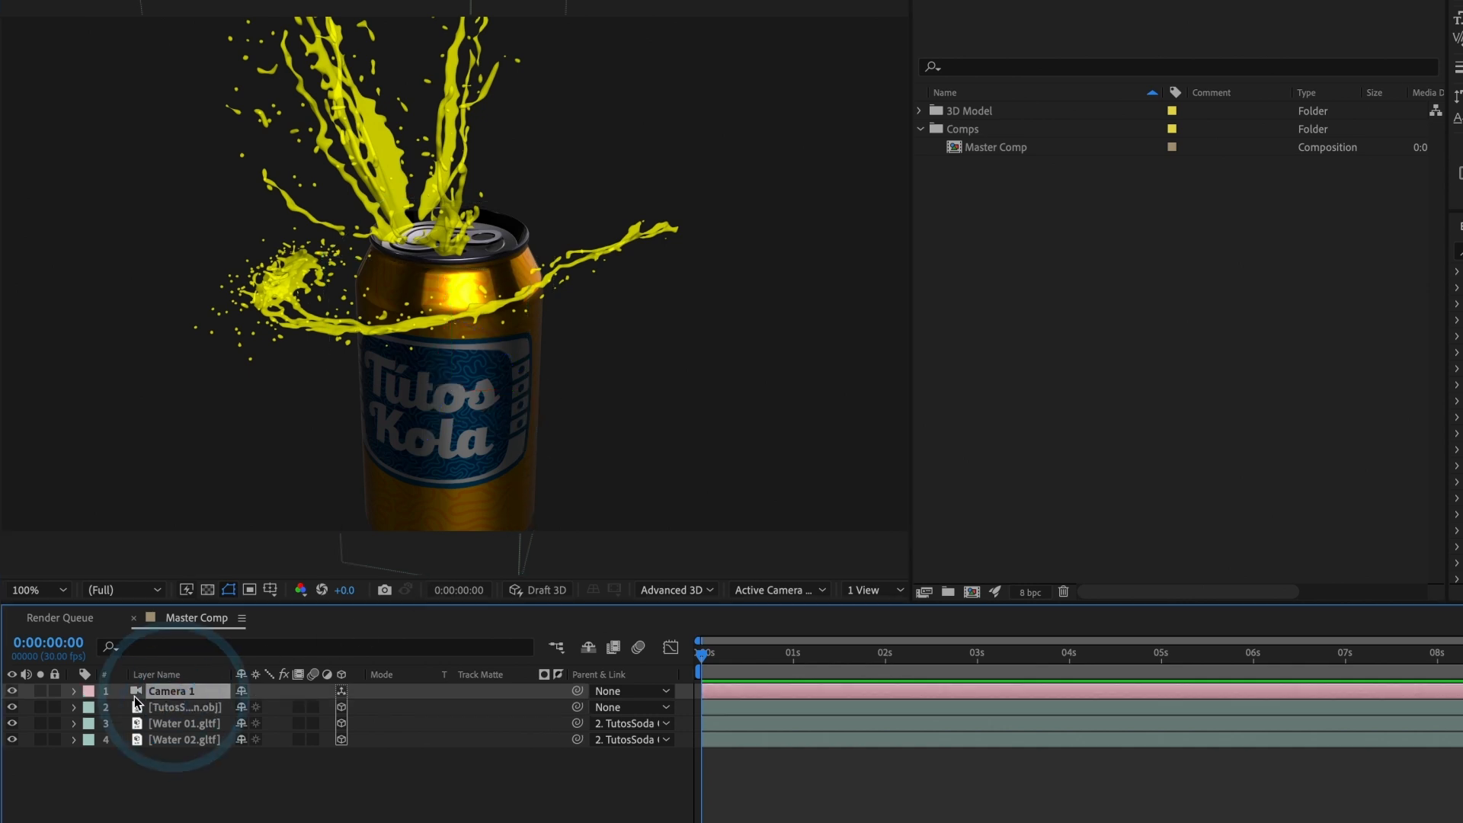
click(74, 692)
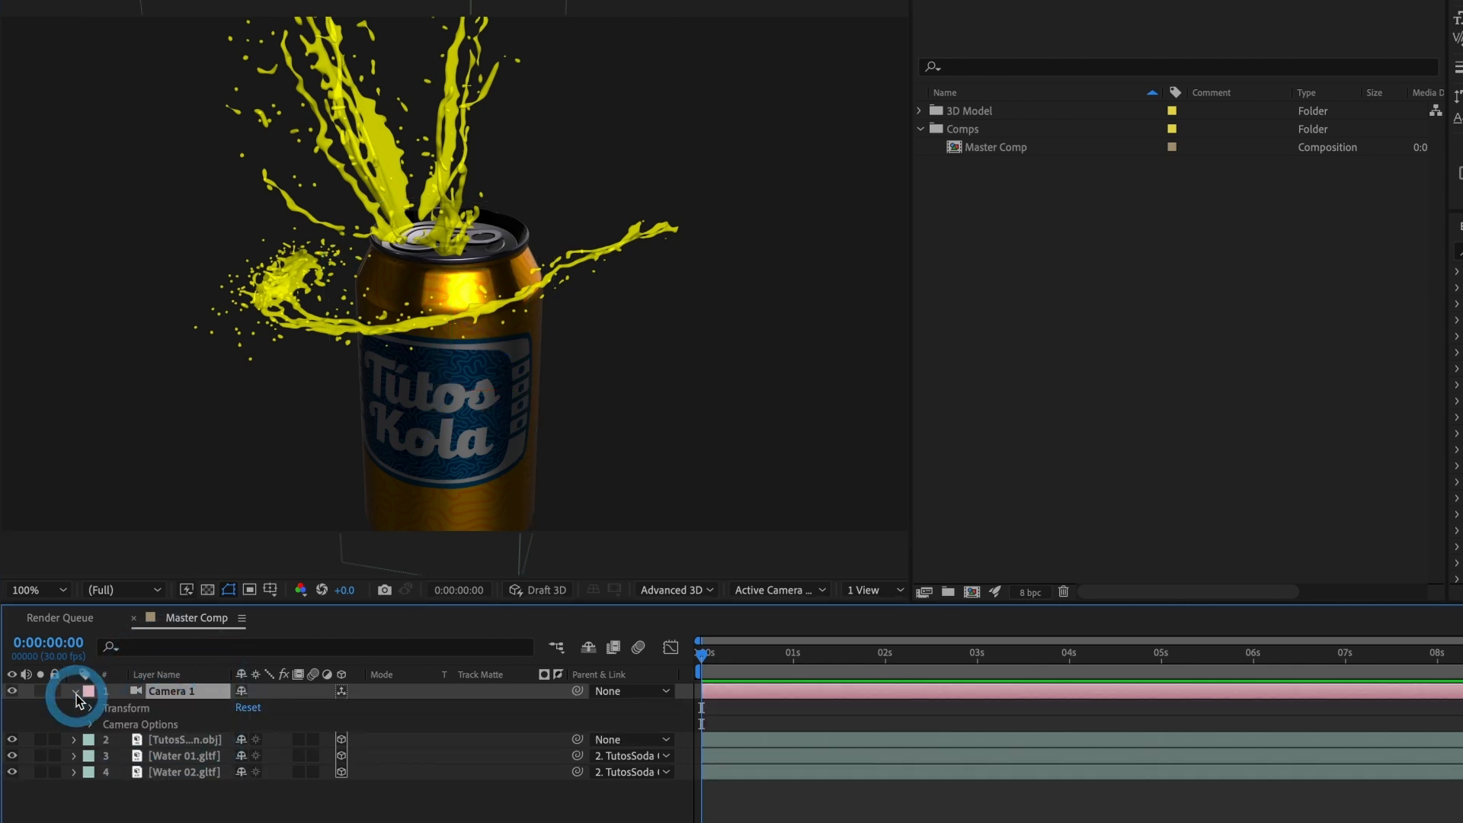
click(249, 710)
key(c)
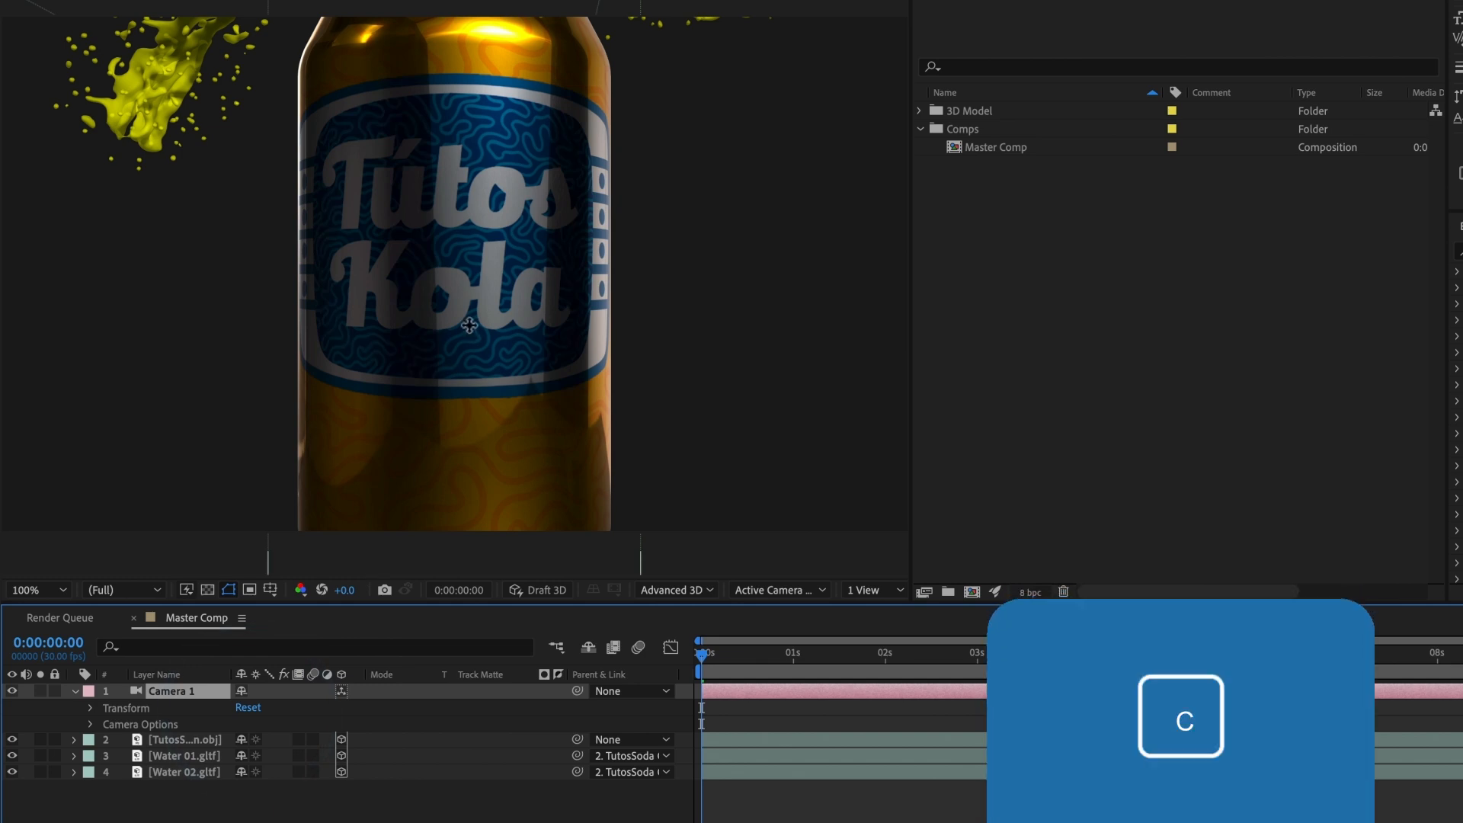
drag(483, 306, 441, 555)
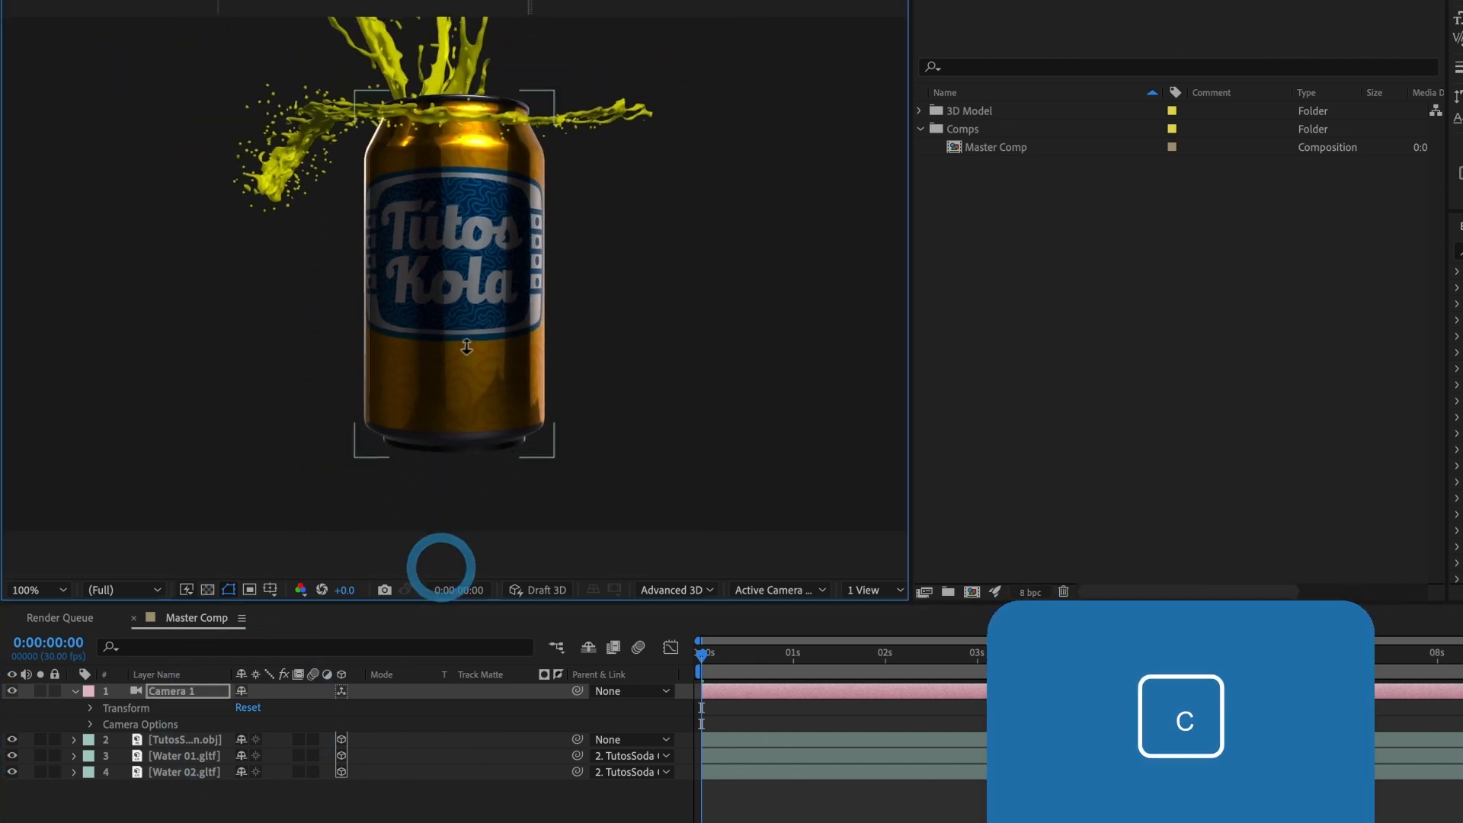
drag(467, 415, 467, 427)
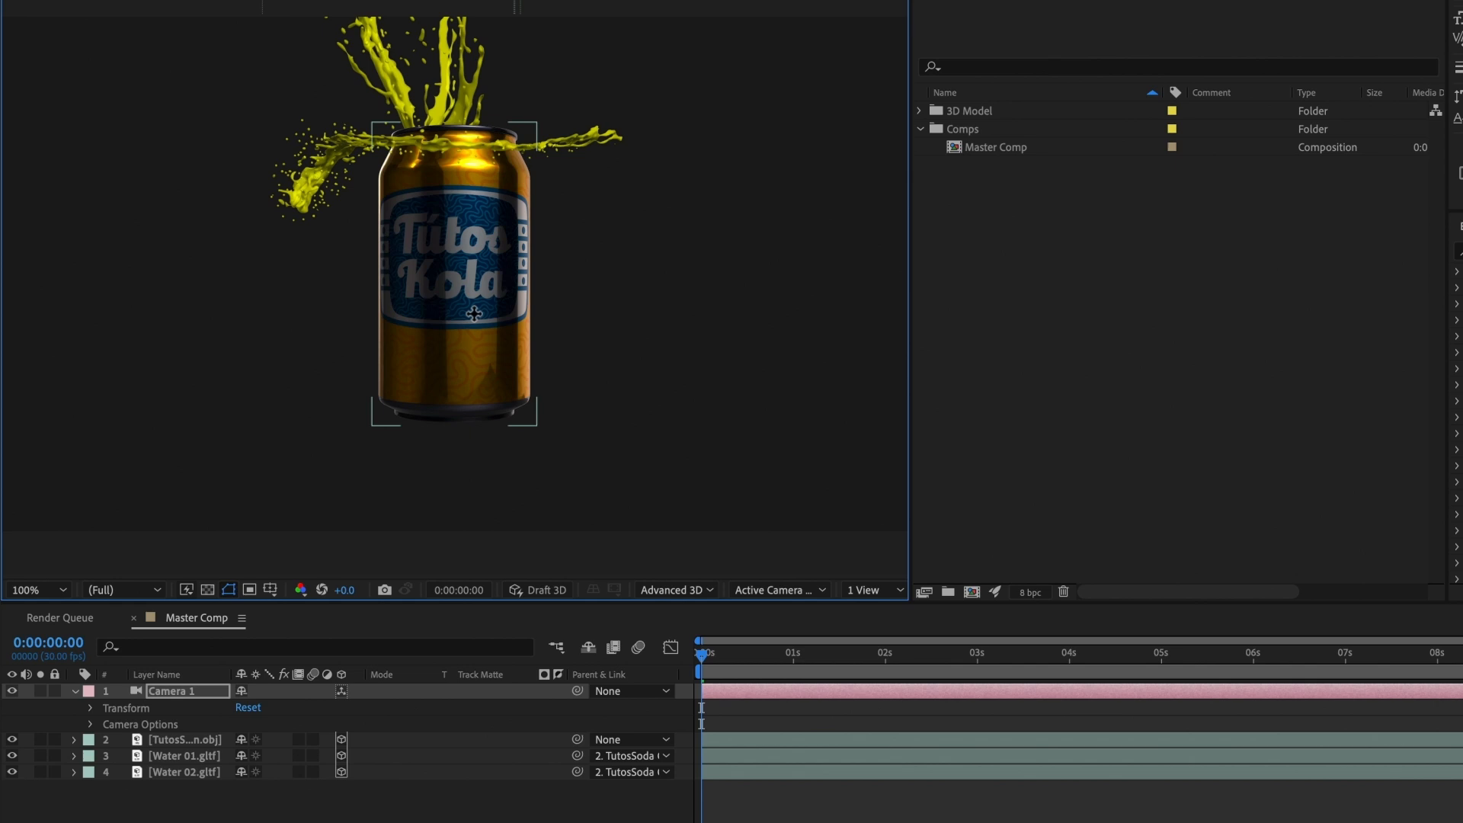
drag(474, 316, 469, 332)
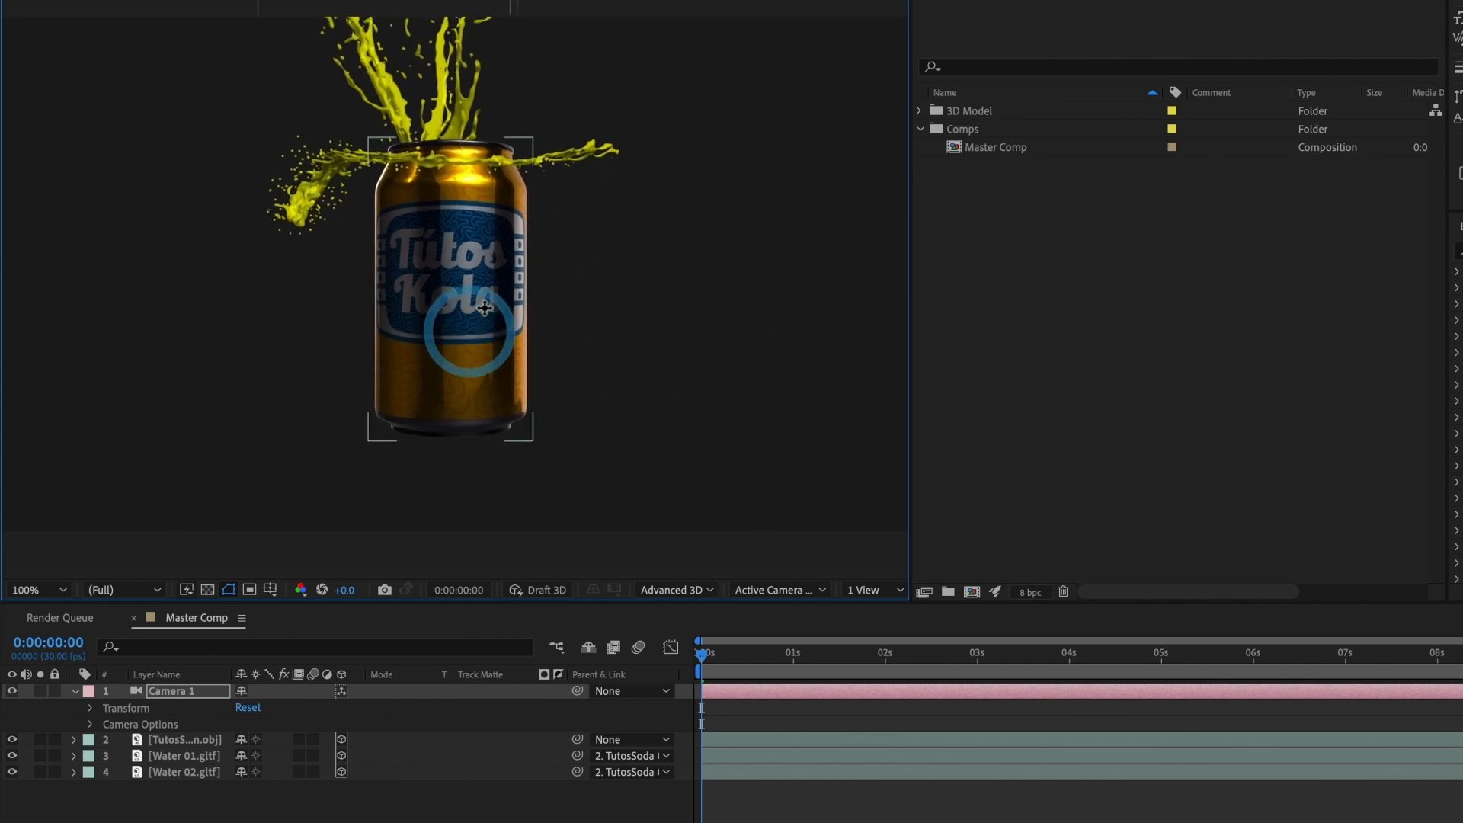
Step: Hide and lock the Water 01 and Water 02 layers
click(184, 757)
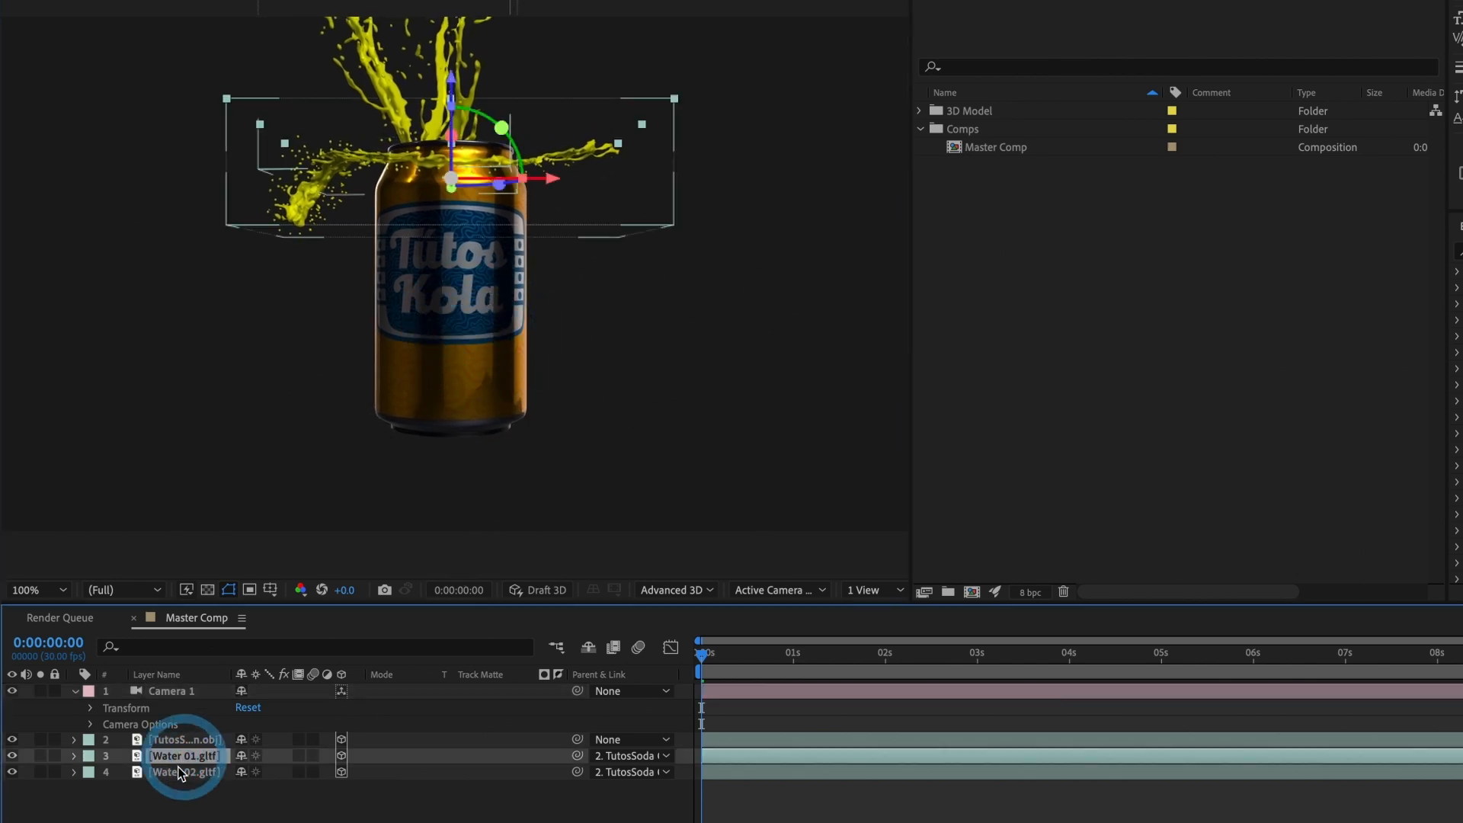
shift+click(182, 772)
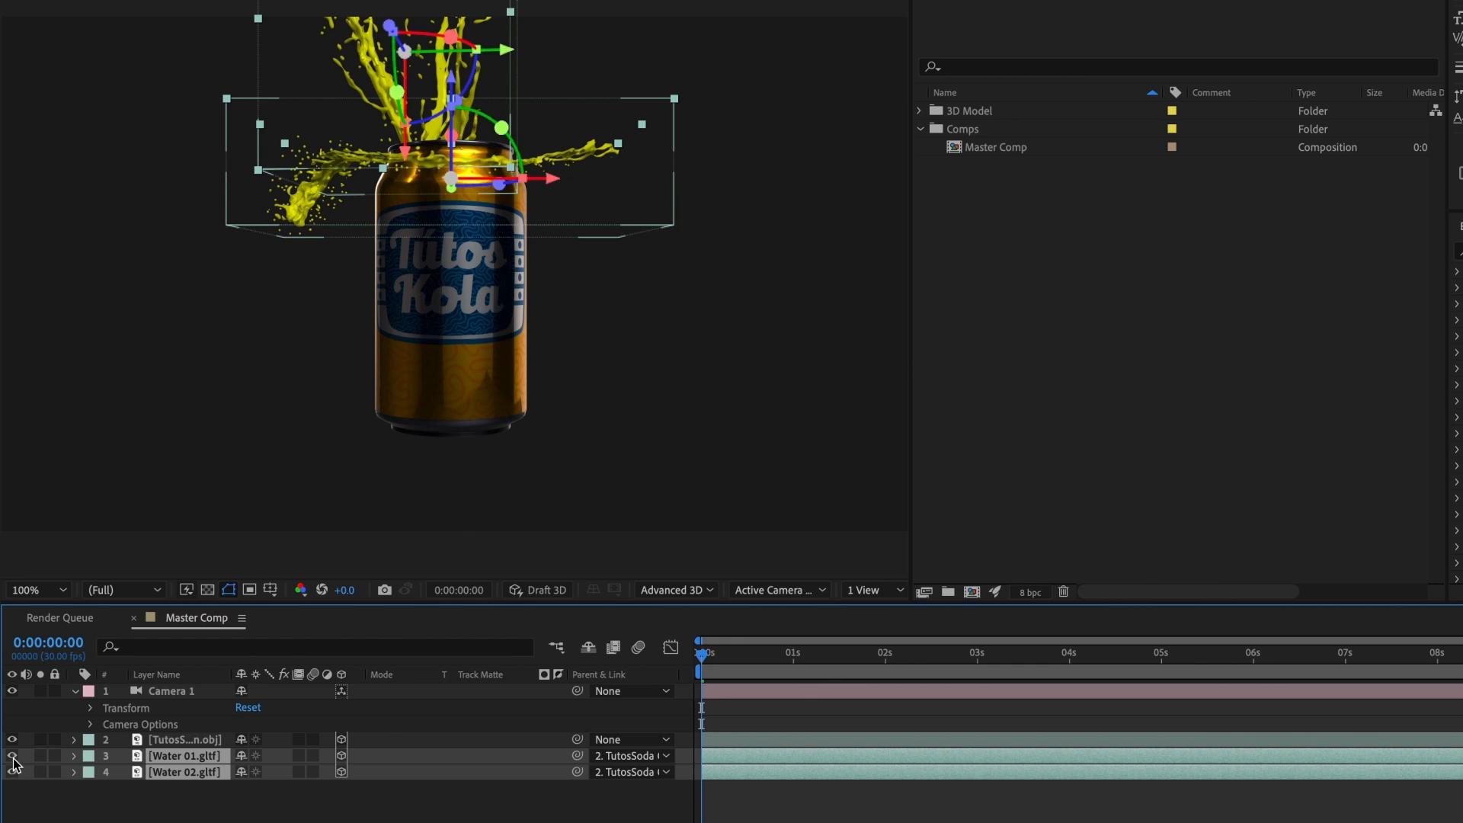
drag(12, 755, 54, 772)
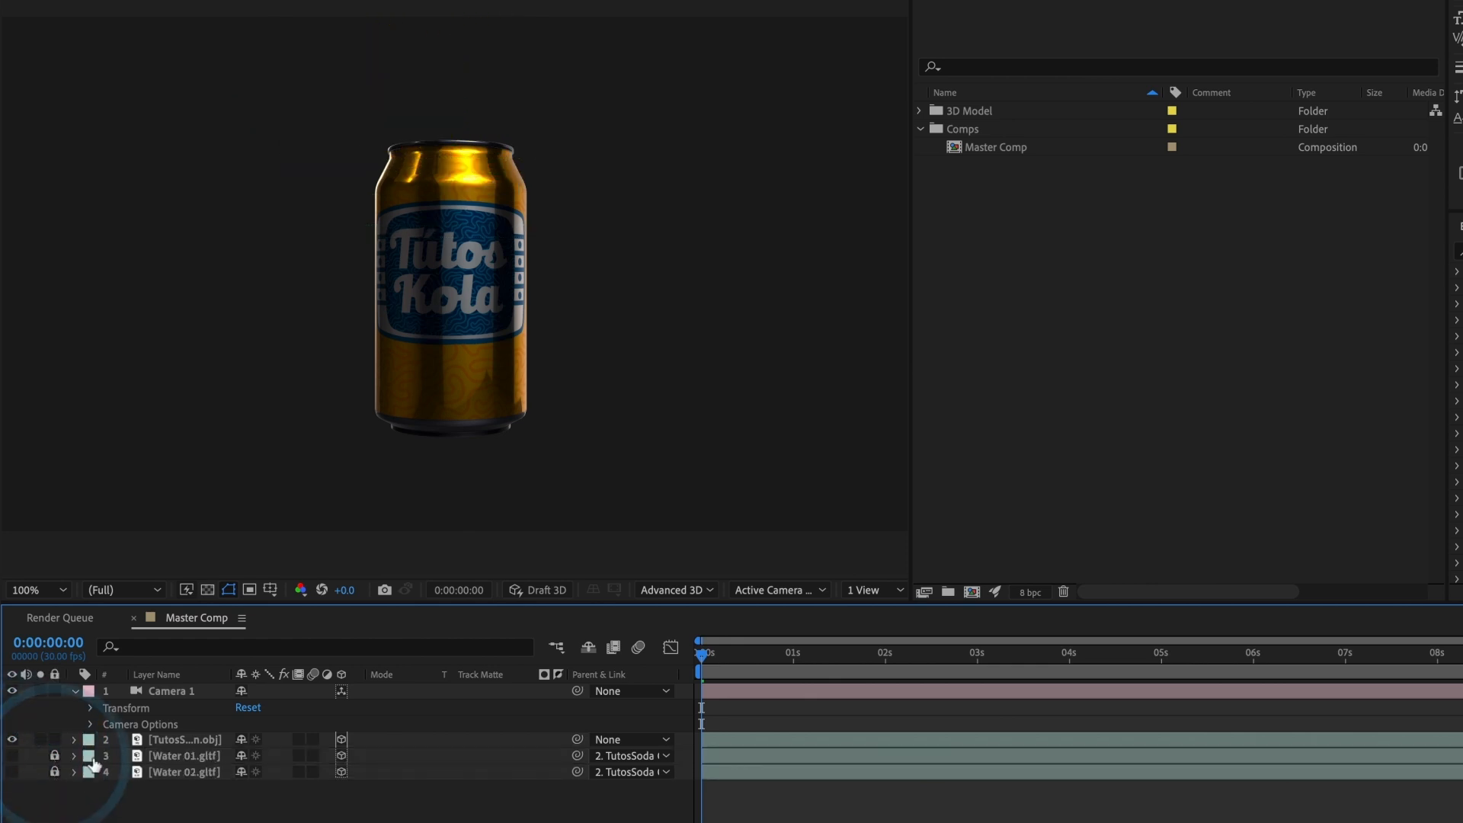
Step: Animate the TutosSoda can's Scale with a 100% keyframe at 0:00:00:20 and a 0% keyframe at 0:00:00:00
click(171, 741)
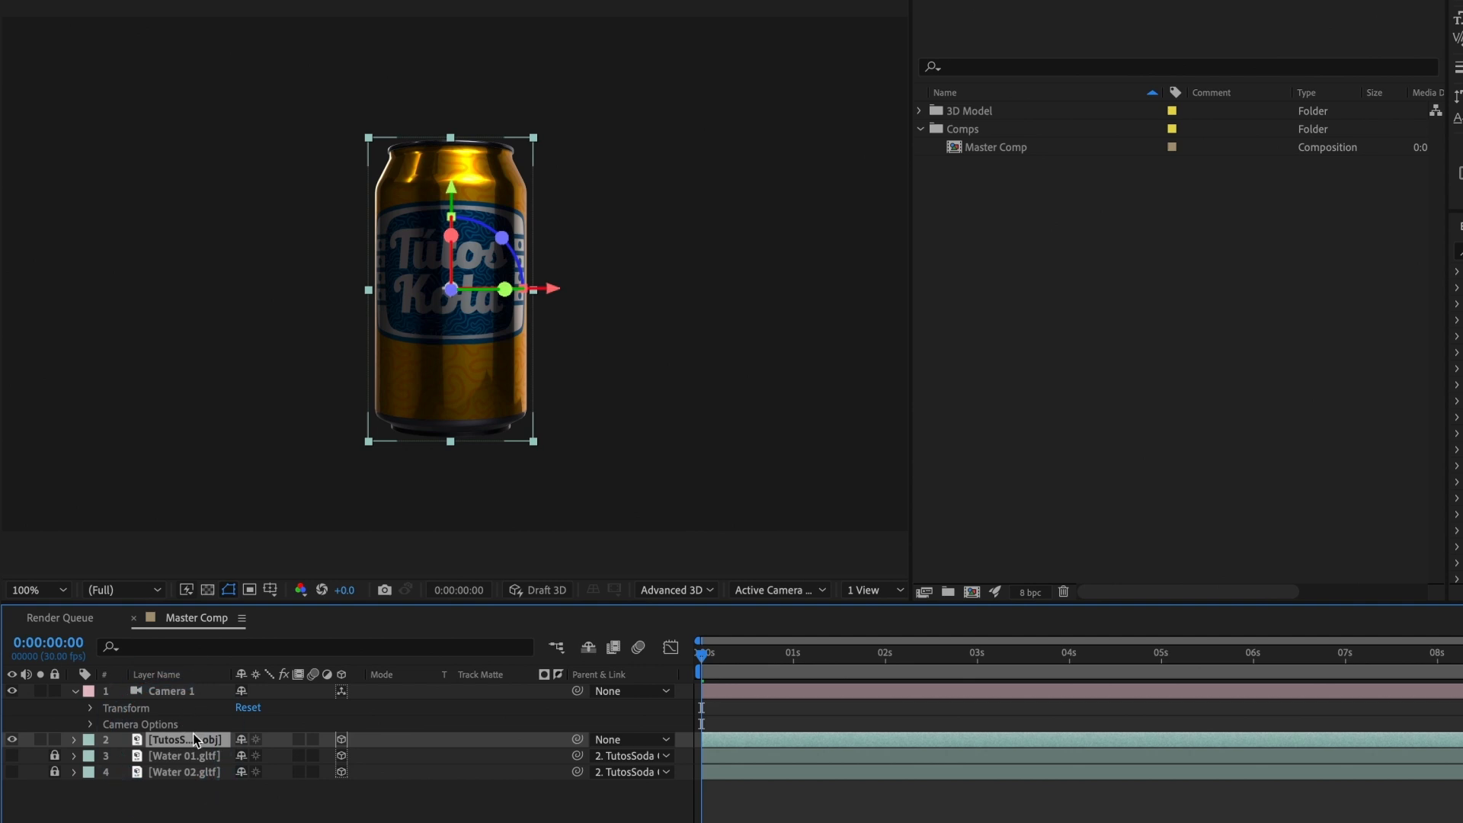
key(s)
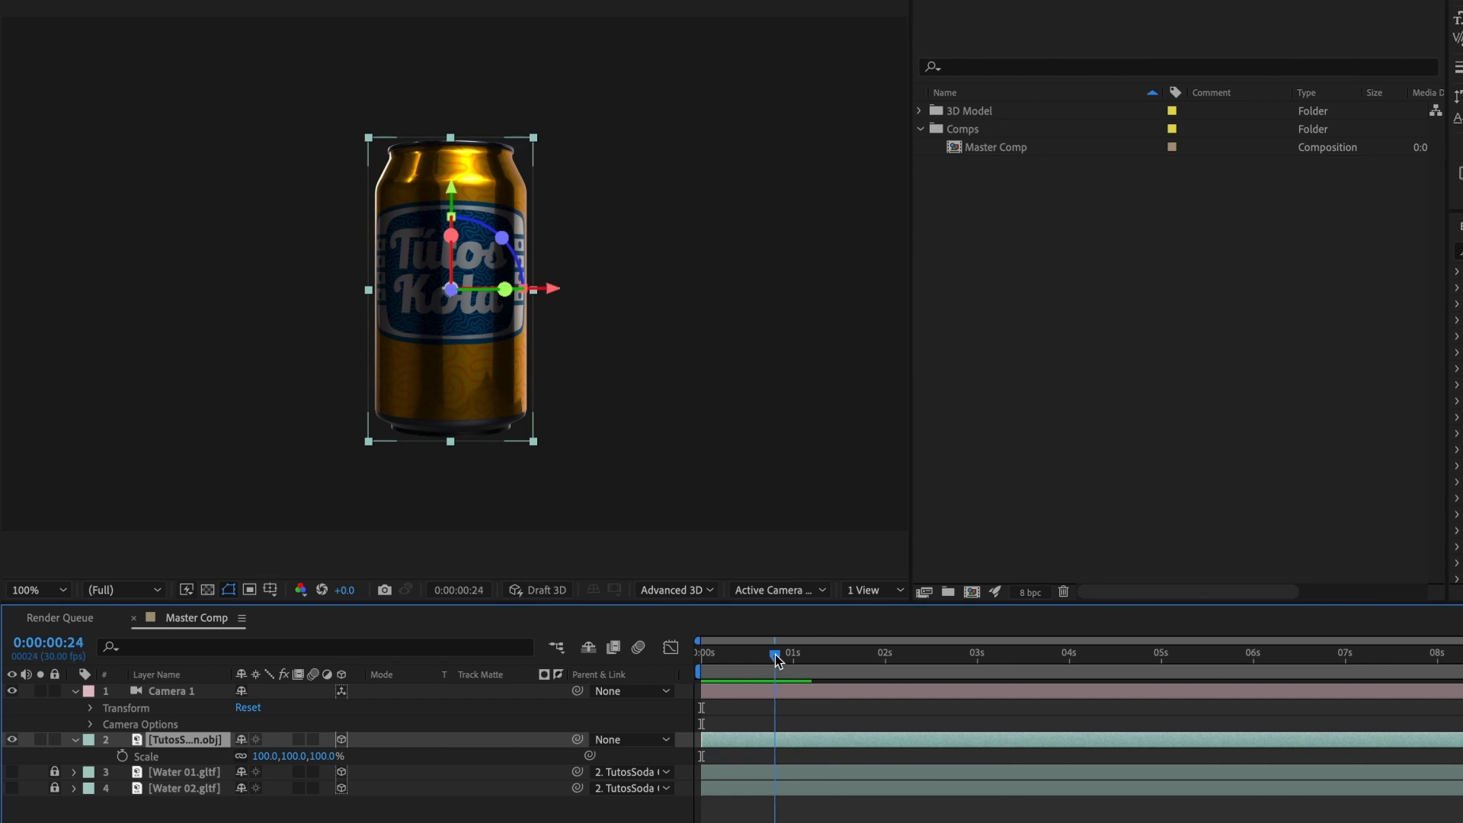
drag(774, 655, 761, 656)
click(122, 756)
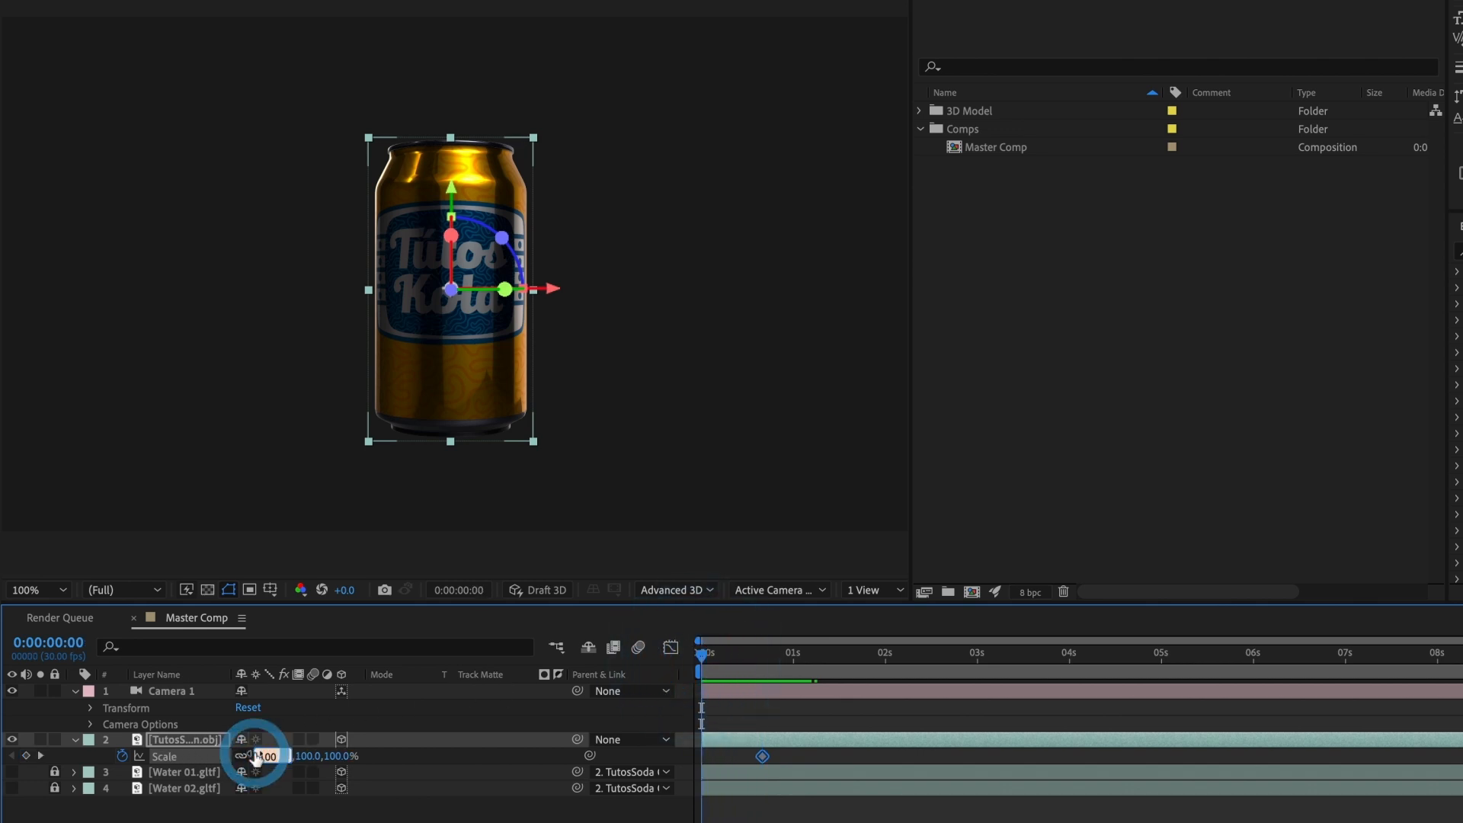
text(0)
key(Return)
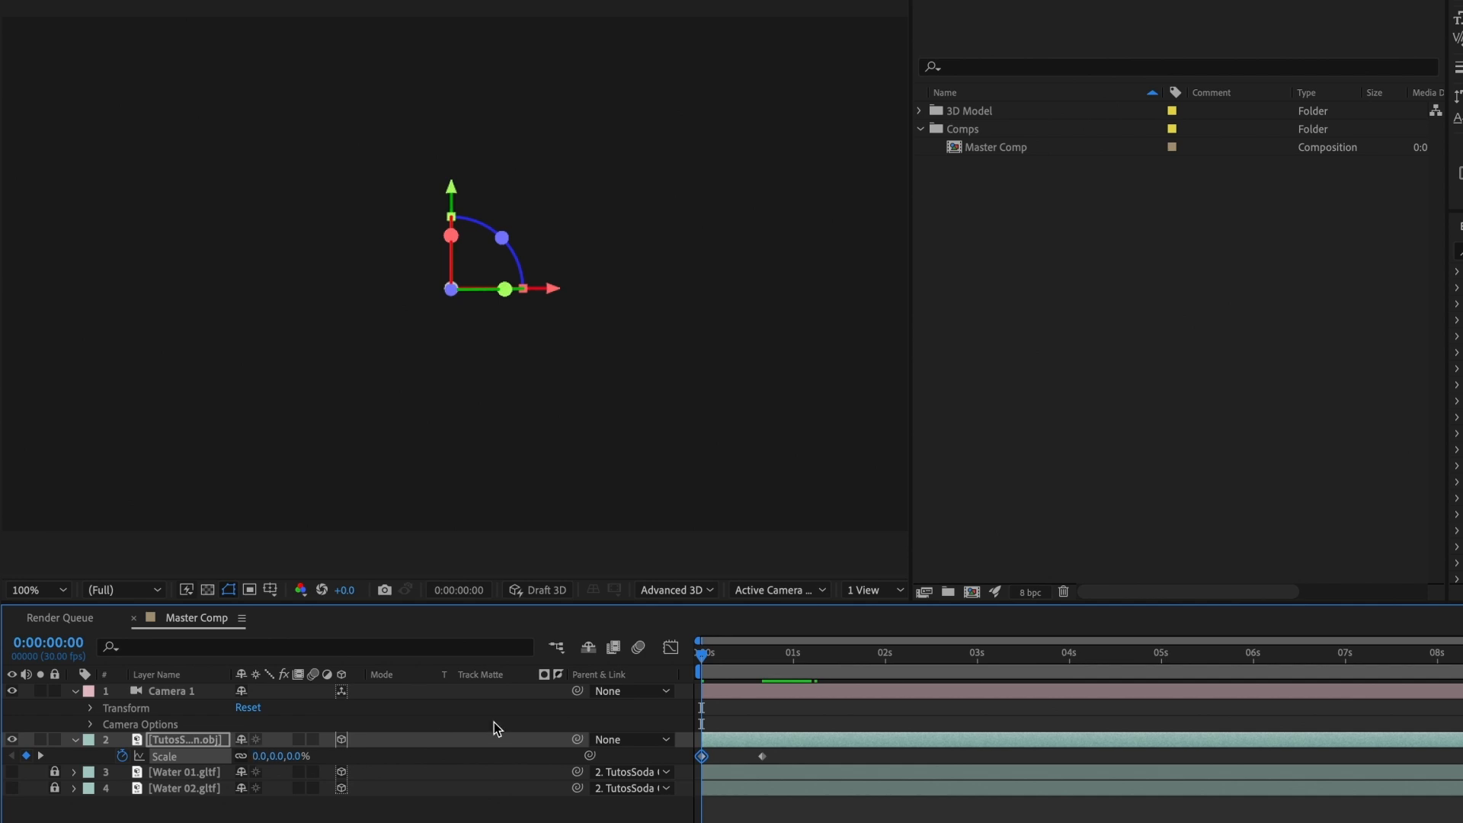
Step: Add a 100% Scale keyframe for the can at 0:00:01:00 and set its keyframe at 0:00:00:20 to 120%
drag(710, 658, 769, 658)
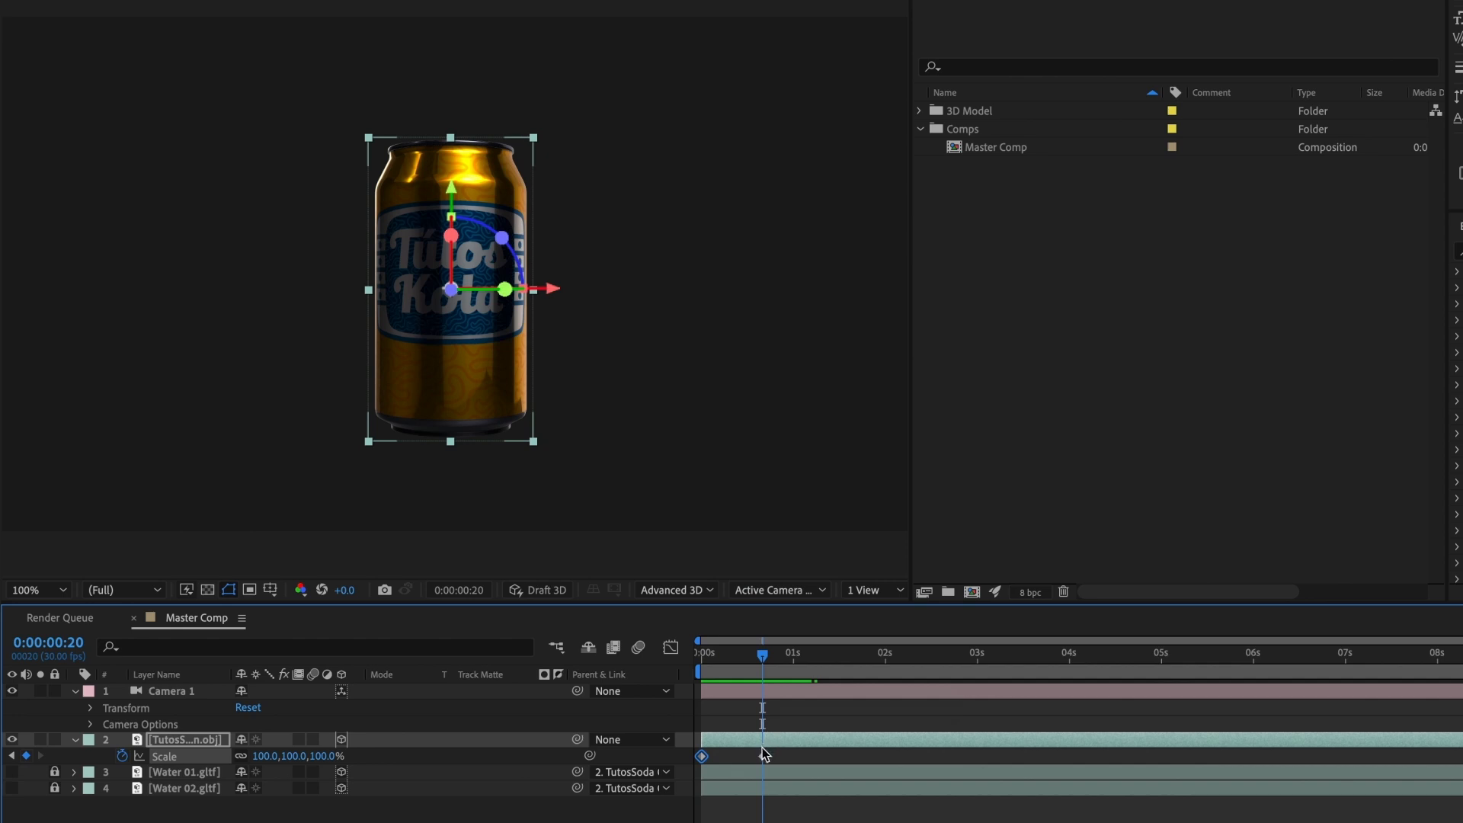
click(787, 662)
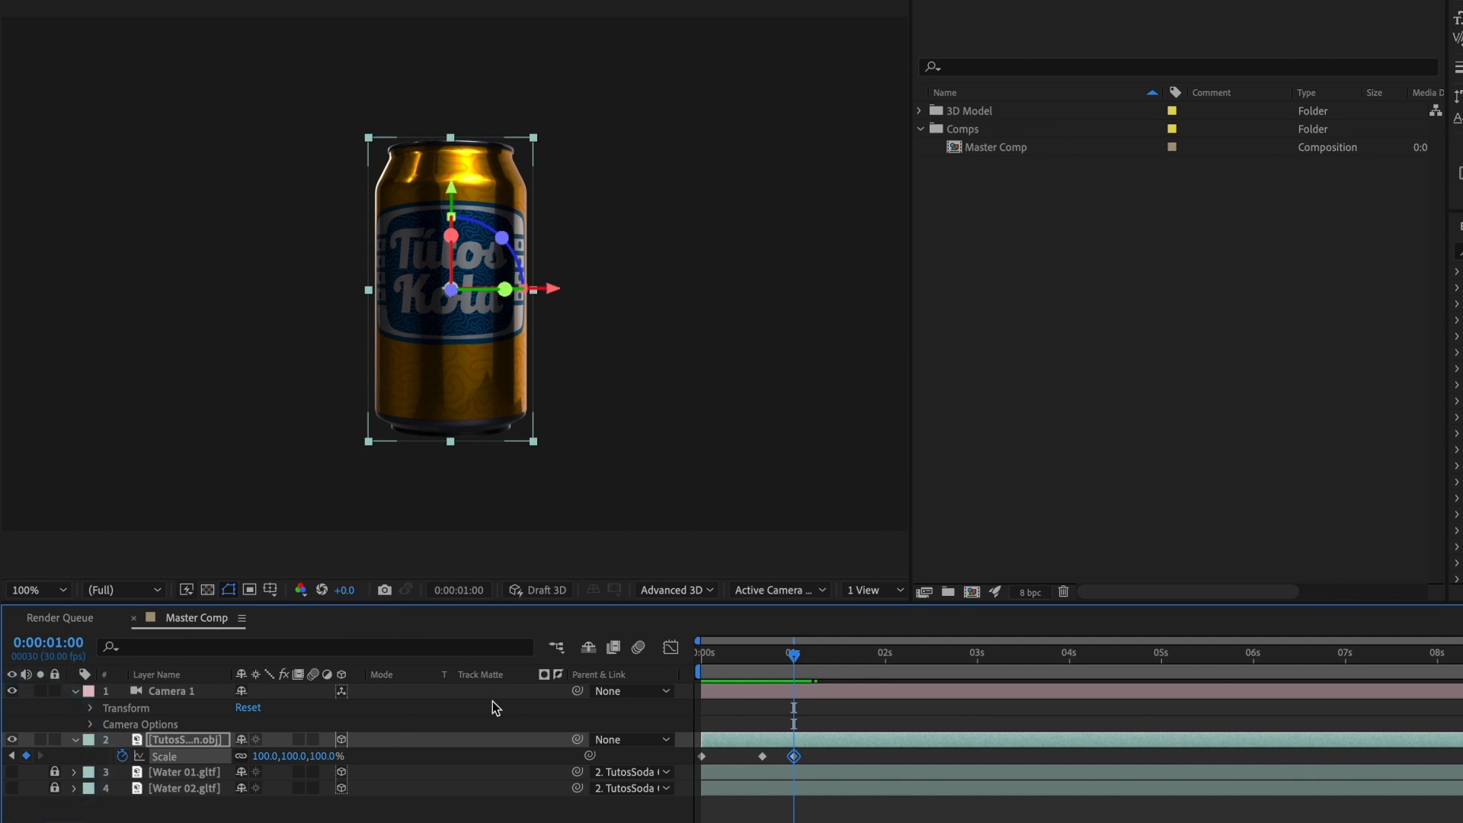
drag(766, 660, 762, 661)
text(1)
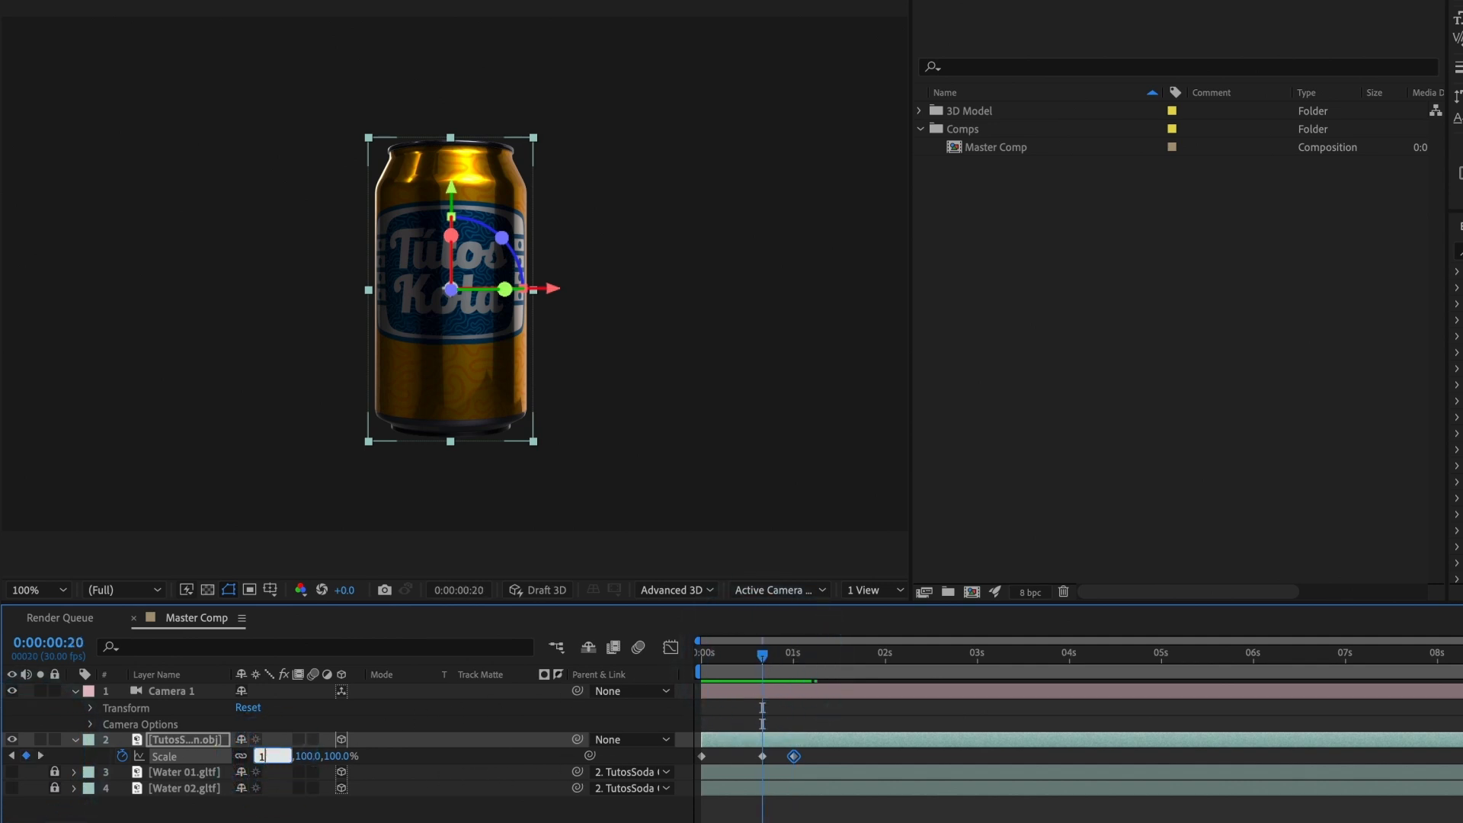
text(20)
key(Return)
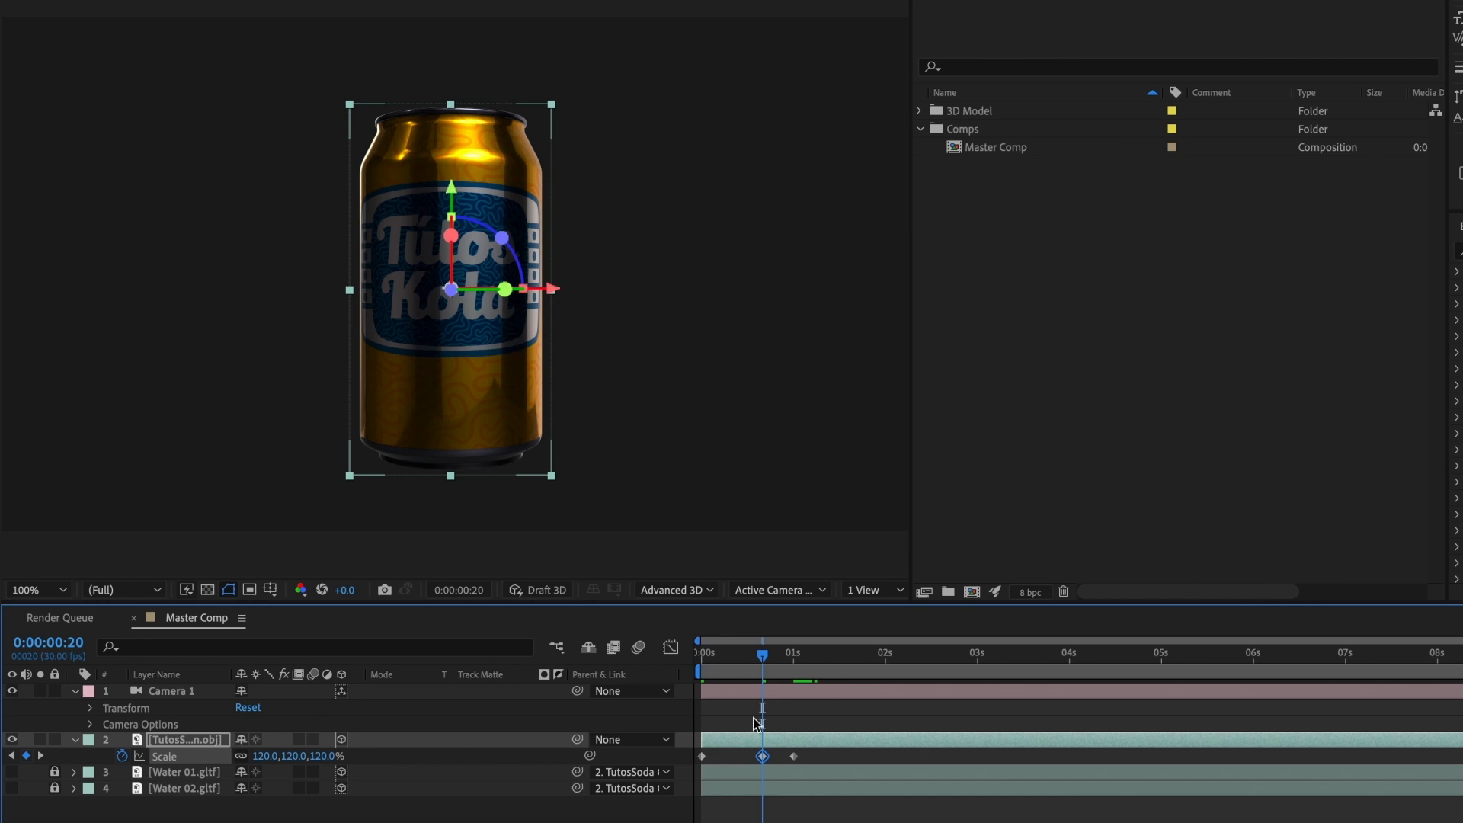
Step: Play back the can's scale animation to check how it pops in
mouse_move(772, 672)
mouse_down()
mouse_move(720, 669)
mouse_move(788, 670)
mouse_up()
key(space)
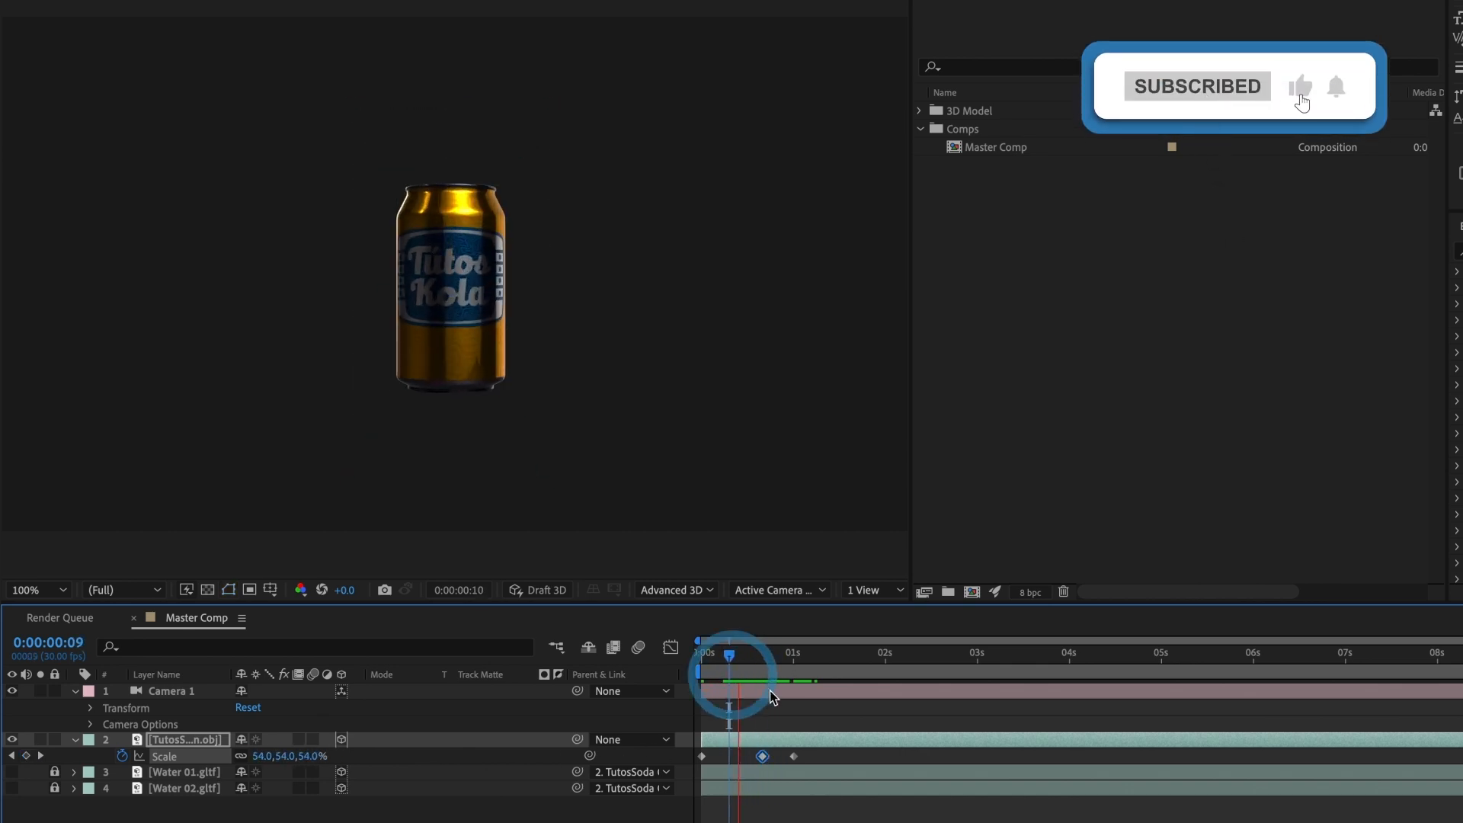
click(762, 646)
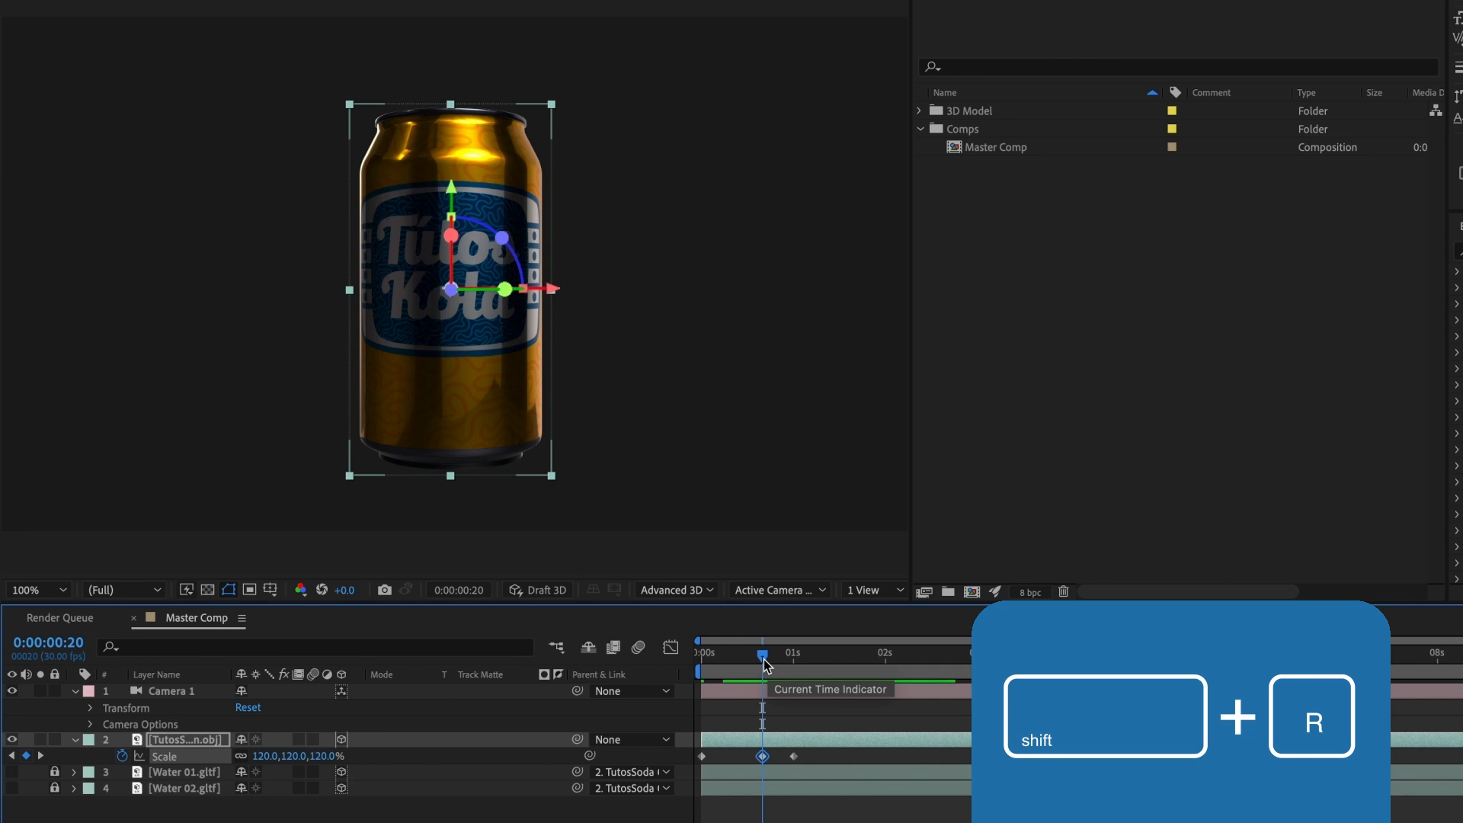
Step: Reveal the can's rotation properties and create X, Y and Z Rotation keyframes at 0° at 0:00:01:00
key(shift+r)
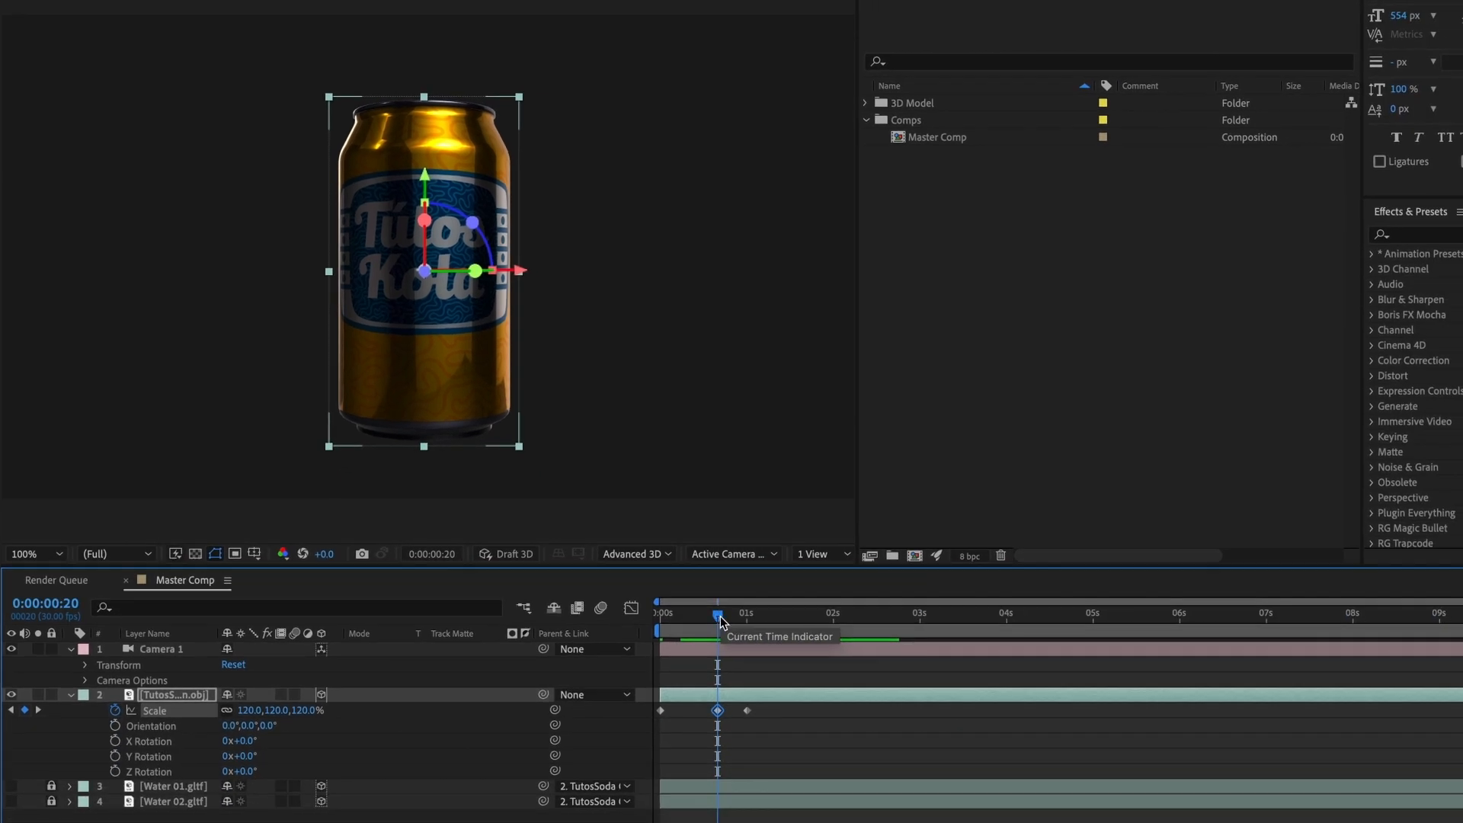
drag(723, 621, 747, 615)
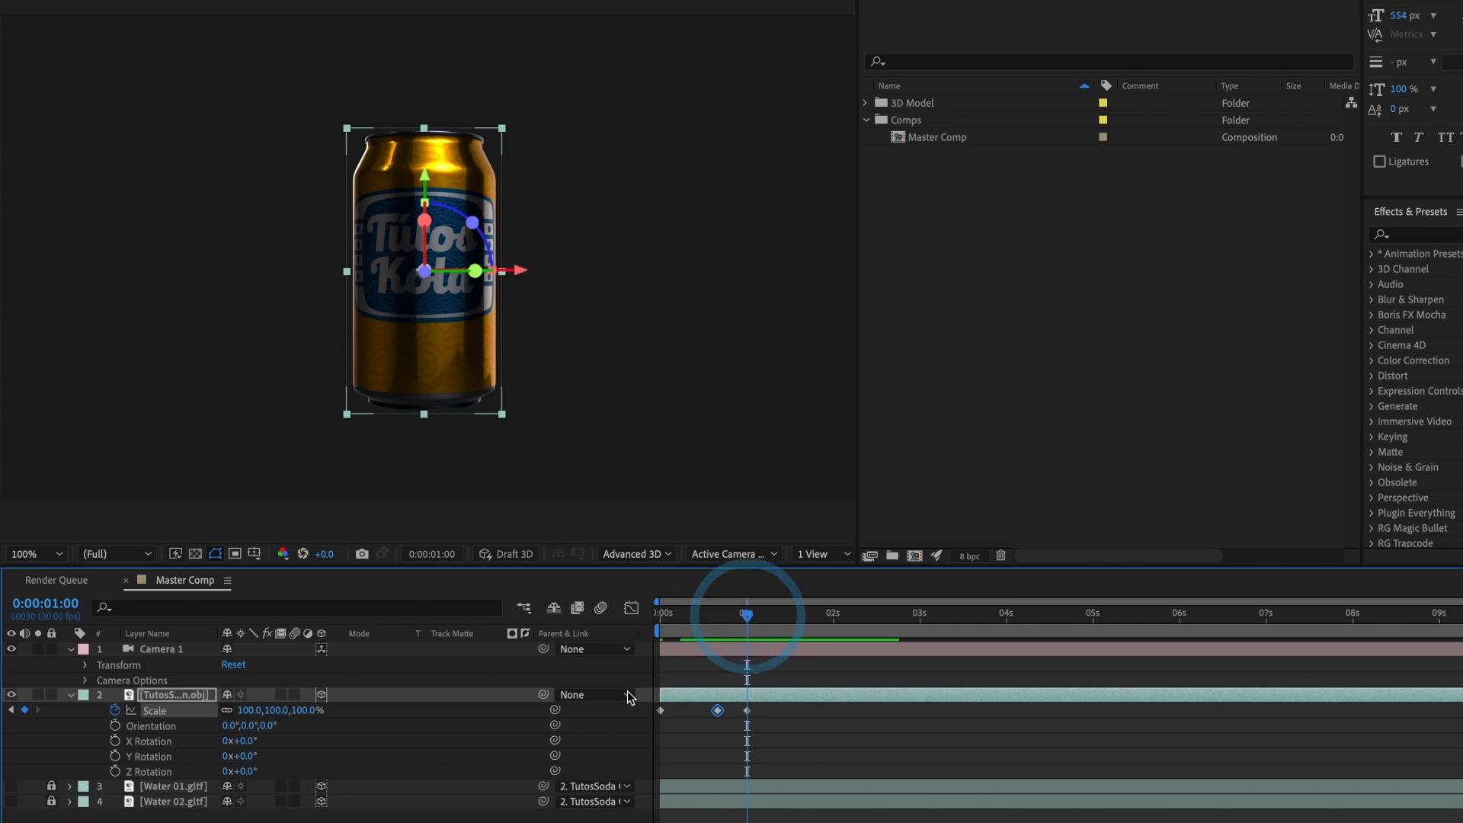
click(115, 756)
mouse_move(245, 756)
mouse_down()
mouse_move(260, 756)
mouse_move(238, 760)
mouse_up()
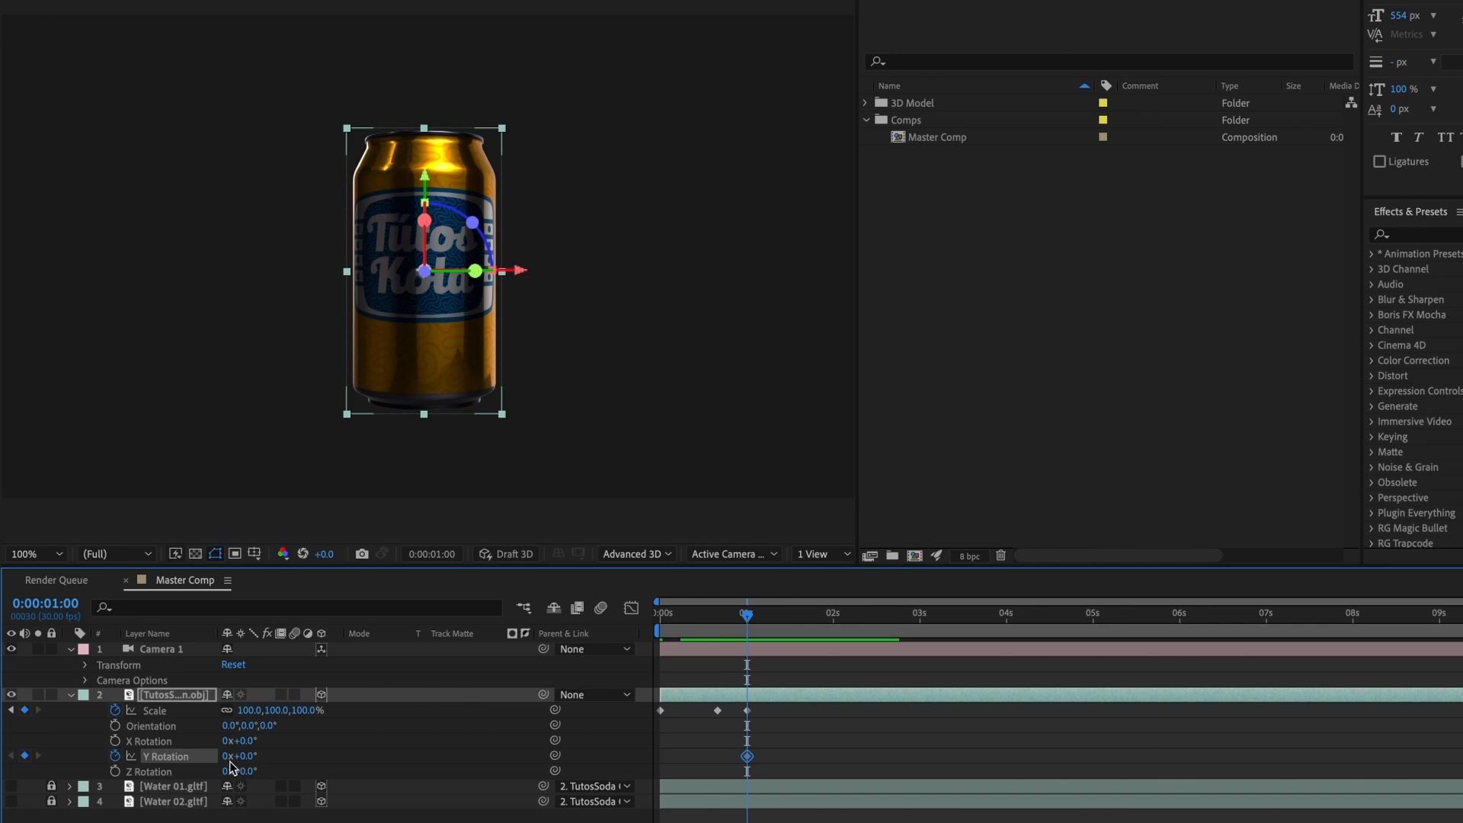
click(115, 771)
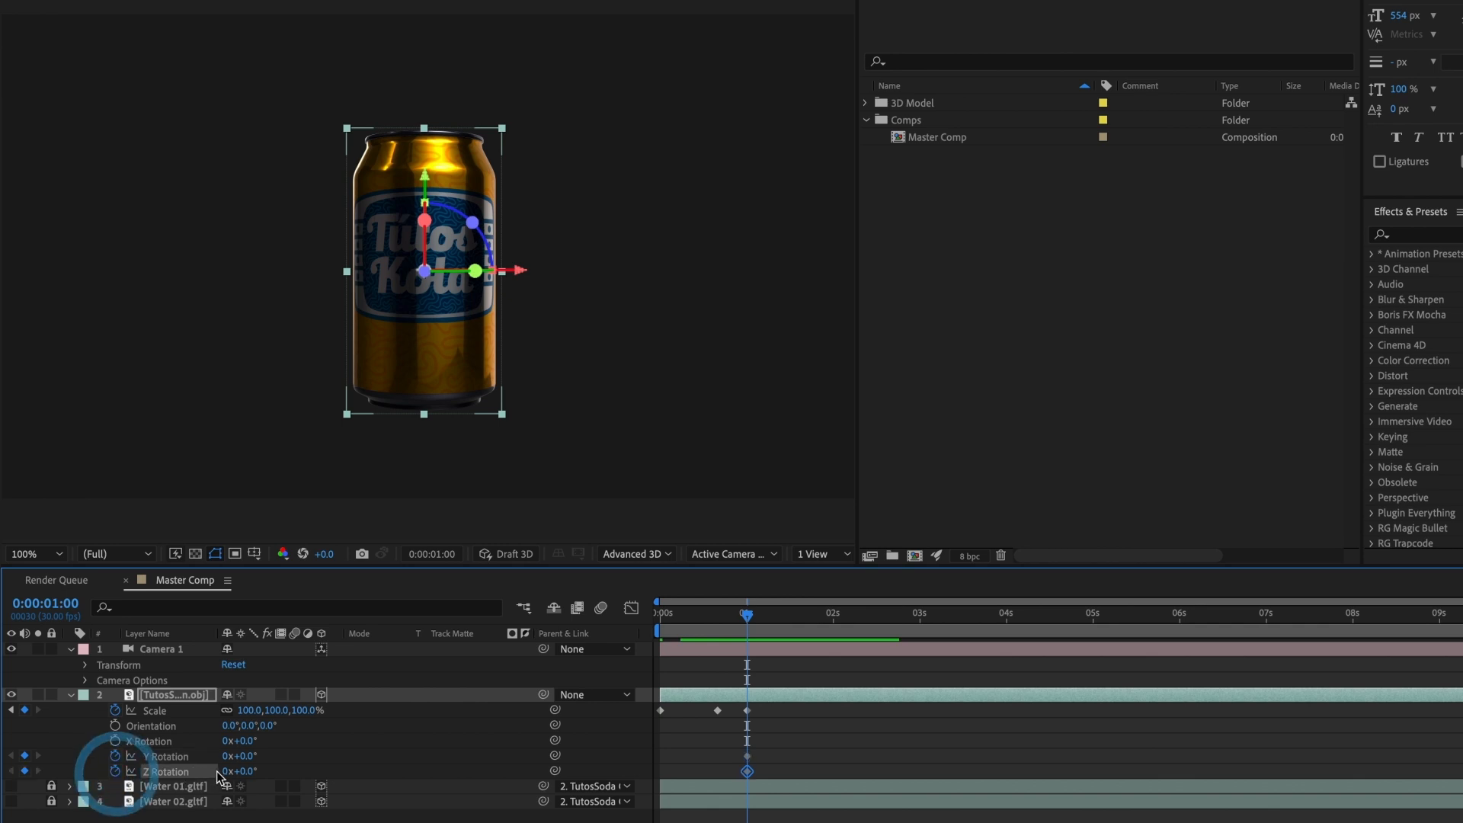
mouse_move(238, 771)
mouse_down()
mouse_move(275, 771)
mouse_move(239, 769)
mouse_up()
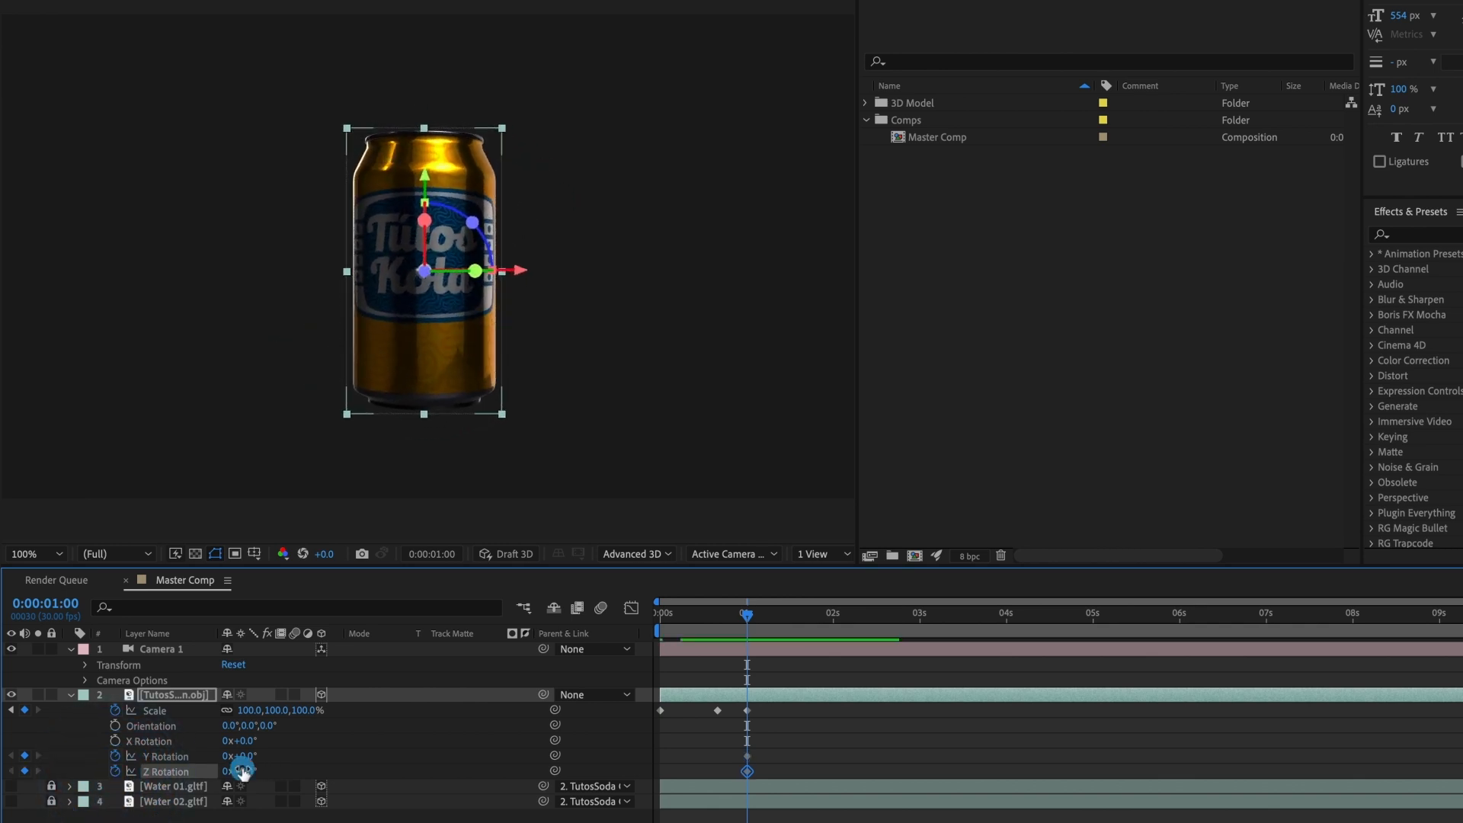
click(115, 740)
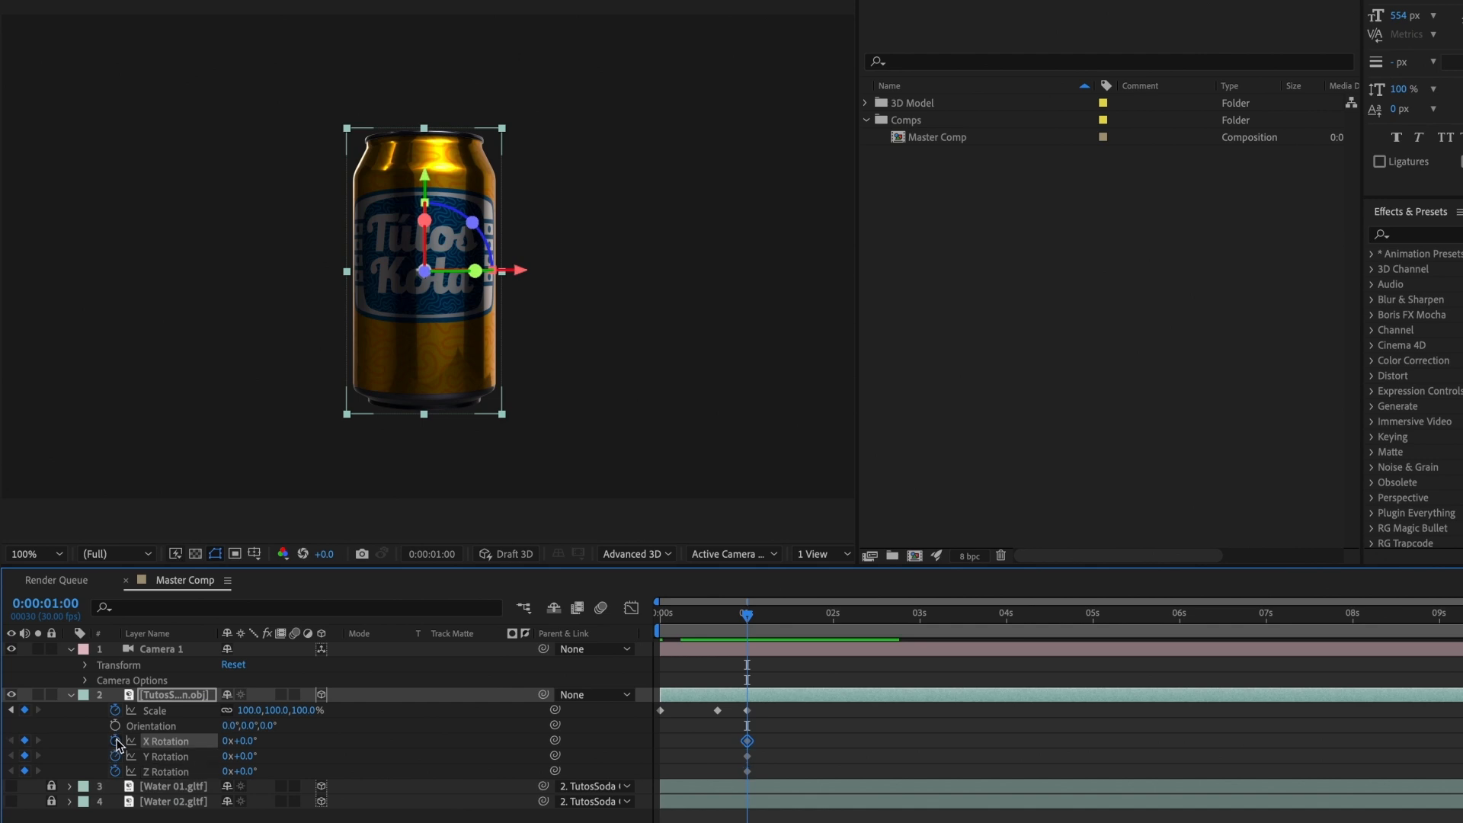
mouse_move(238, 740)
mouse_down()
mouse_move(261, 738)
mouse_move(238, 740)
mouse_up()
Step: Set the can's X Rotation to -45° at 0:00:00:15
drag(735, 620, 702, 629)
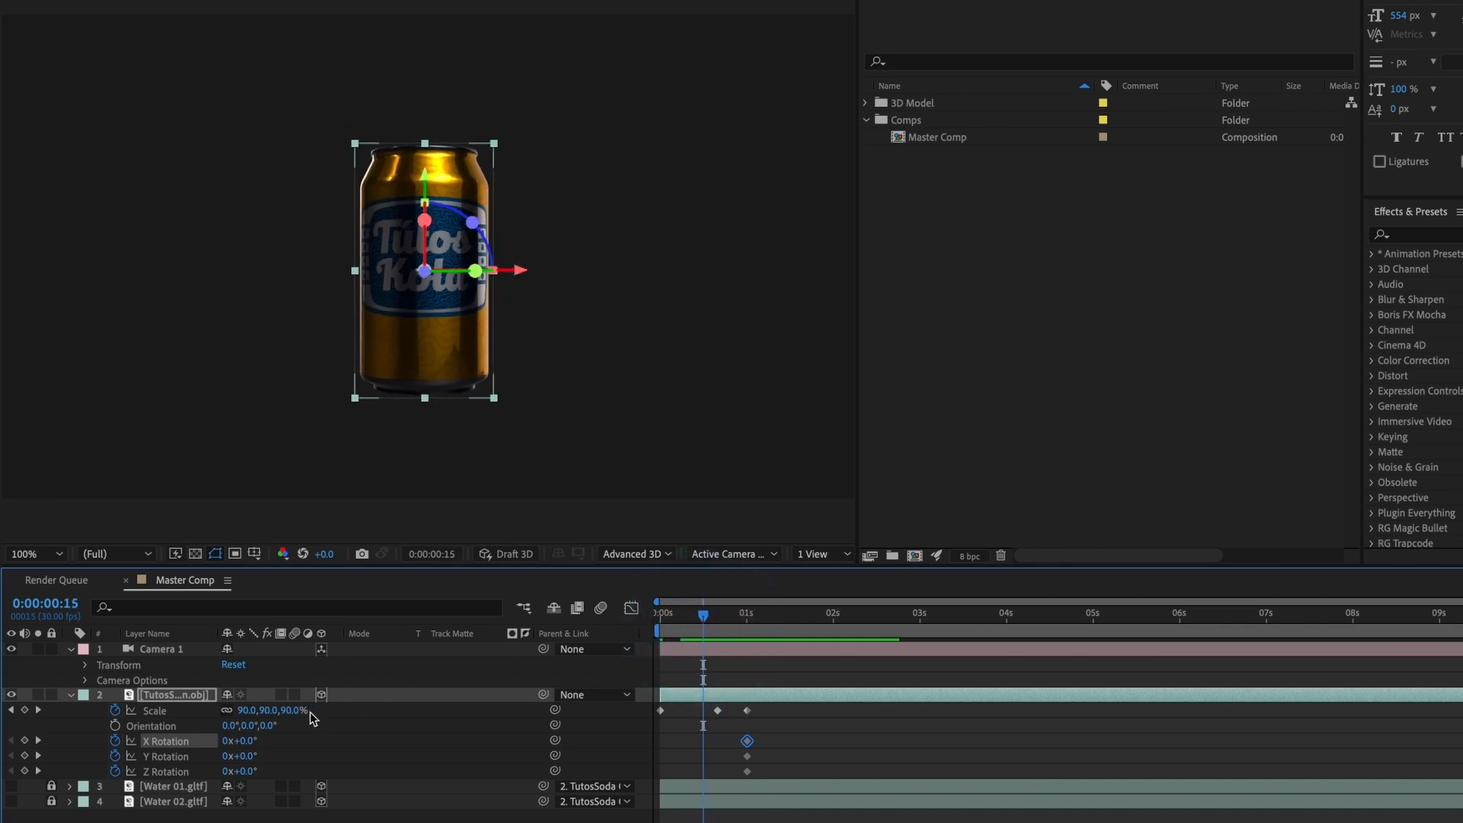
drag(250, 740, 230, 740)
click(230, 739)
click(240, 739)
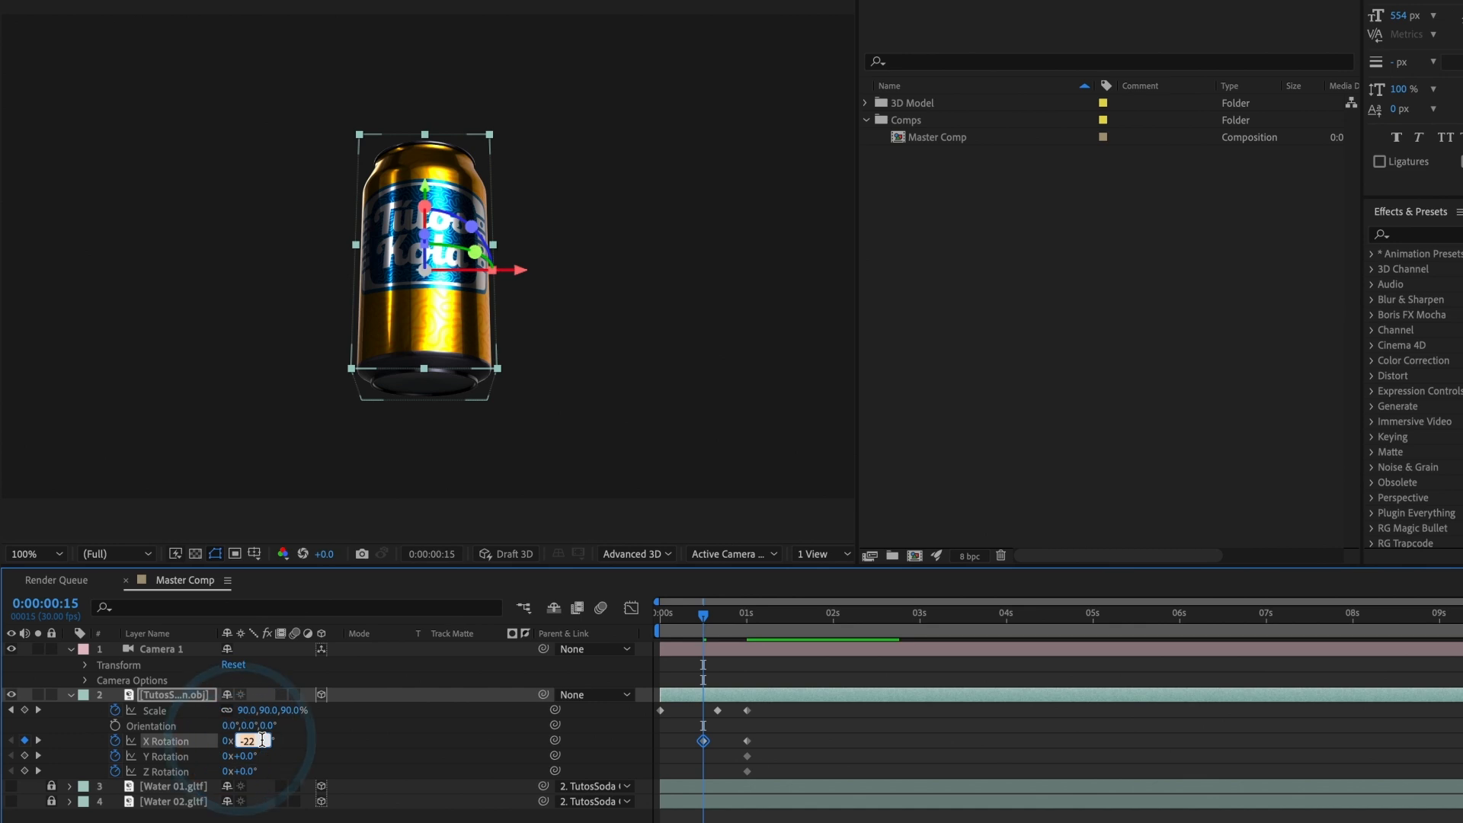
text(-45)
key(Return)
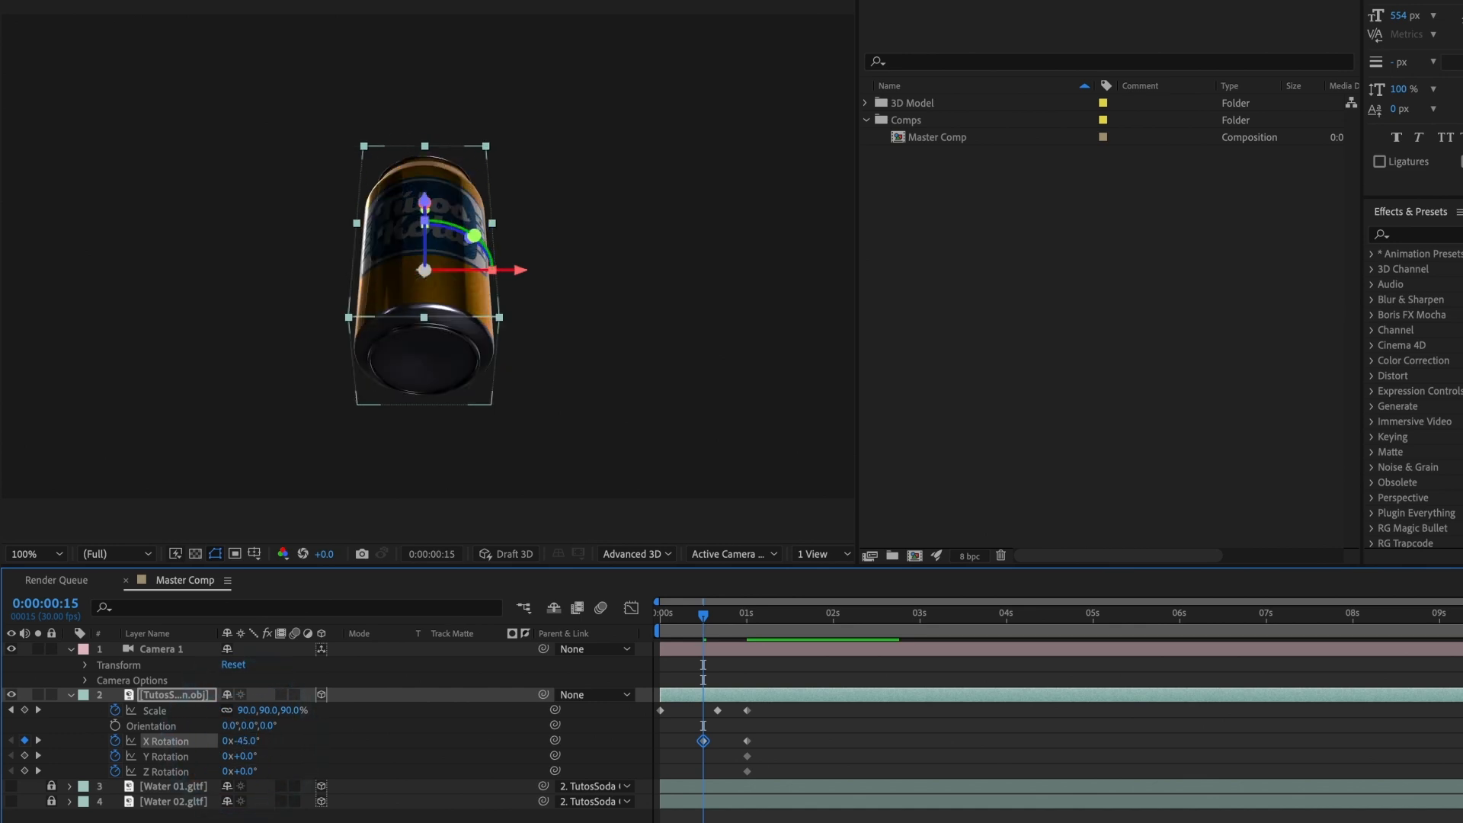
Step: Set the can's Z Rotation to -25° at 0:00:00:15
mouse_move(247, 760)
mouse_down()
mouse_move(263, 769)
mouse_move(232, 773)
mouse_up()
key(ctrl+z)
click(231, 776)
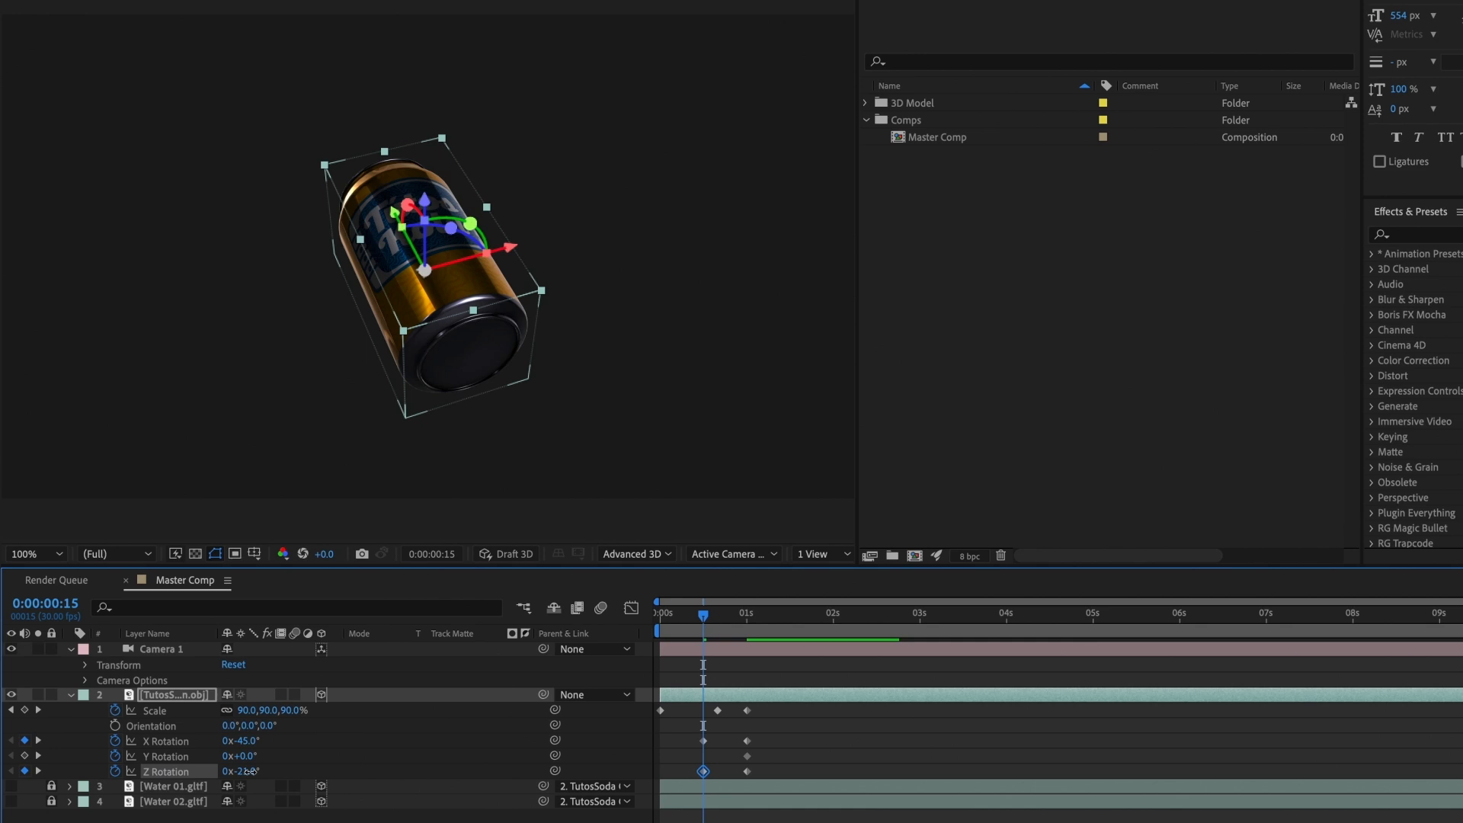
click(244, 771)
text(-25)
key(Return)
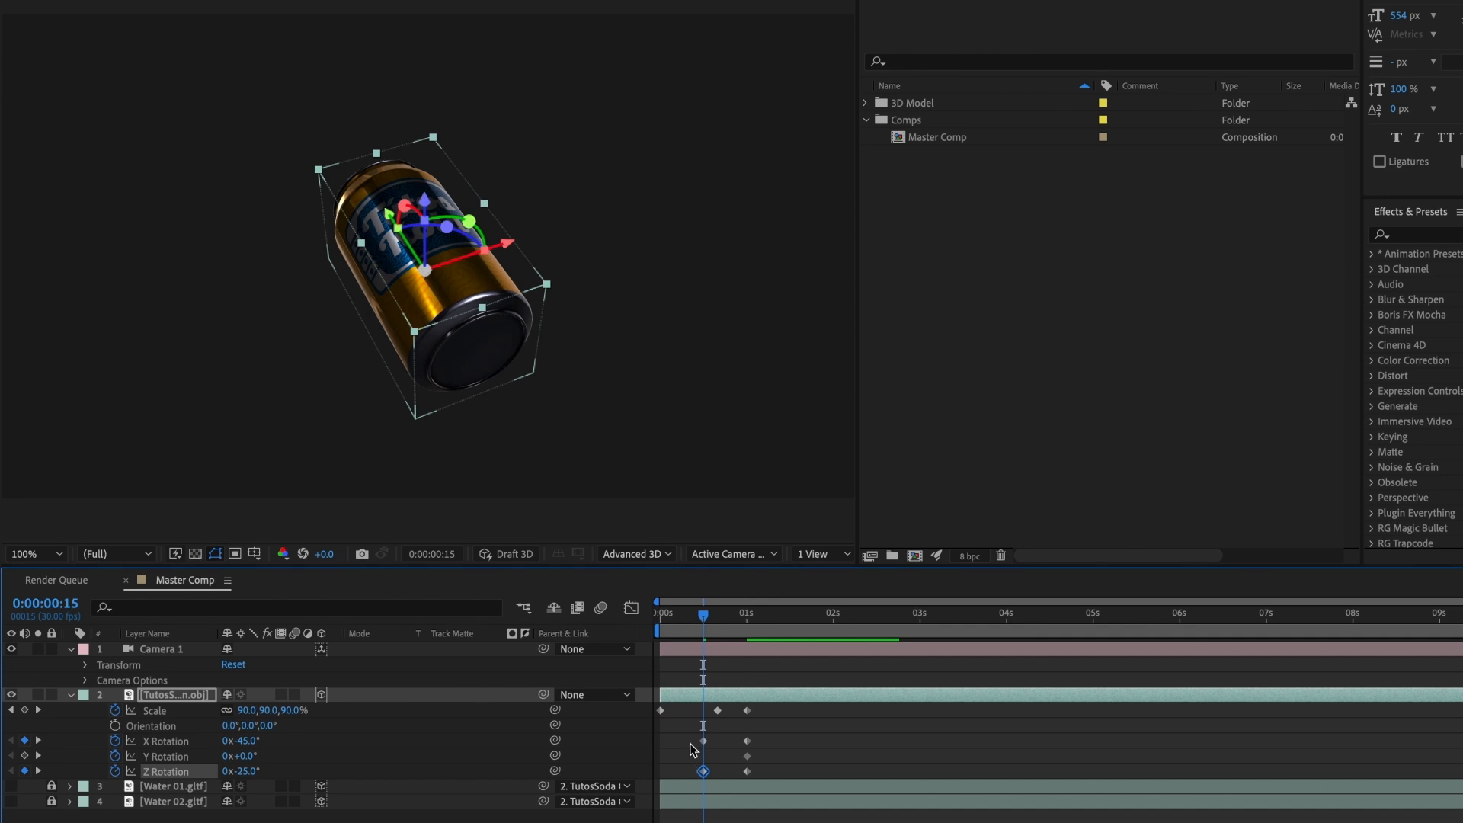
Step: Move the can's X and Z Rotation keyframes from 0:00:00:15 to the composition start, and check the tilt at 0:00:00:20
drag(690, 743, 661, 772)
mouse_move(698, 619)
mouse_down()
mouse_move(659, 622)
mouse_move(758, 626)
mouse_move(696, 632)
mouse_move(749, 636)
mouse_move(720, 636)
mouse_up()
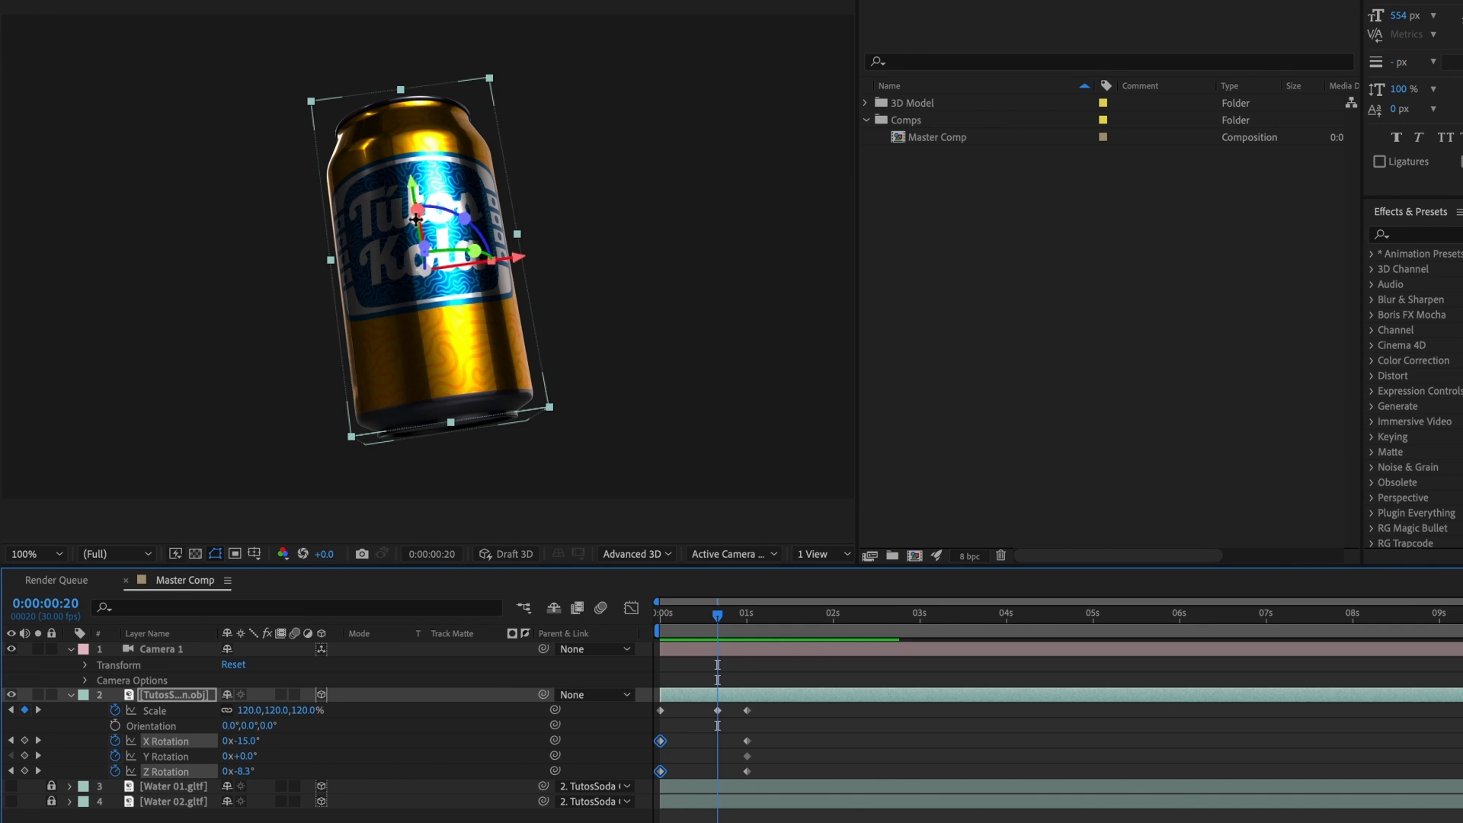
click(274, 765)
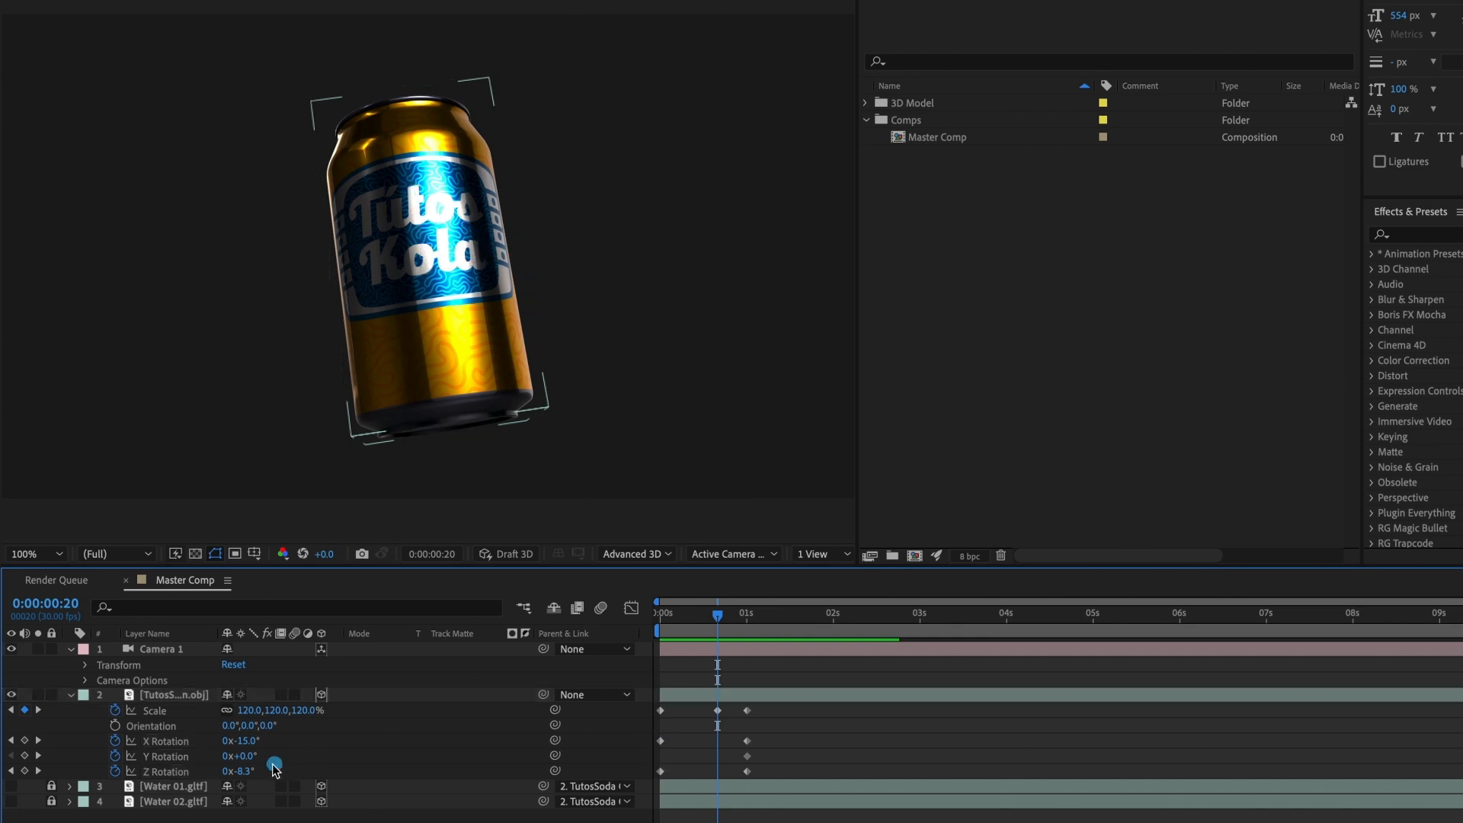
Step: Keyframe the can at 0:00:00:20 with Scale 135%, X Rotation 42° and Z Rotation 16.7°
drag(243, 771, 255, 769)
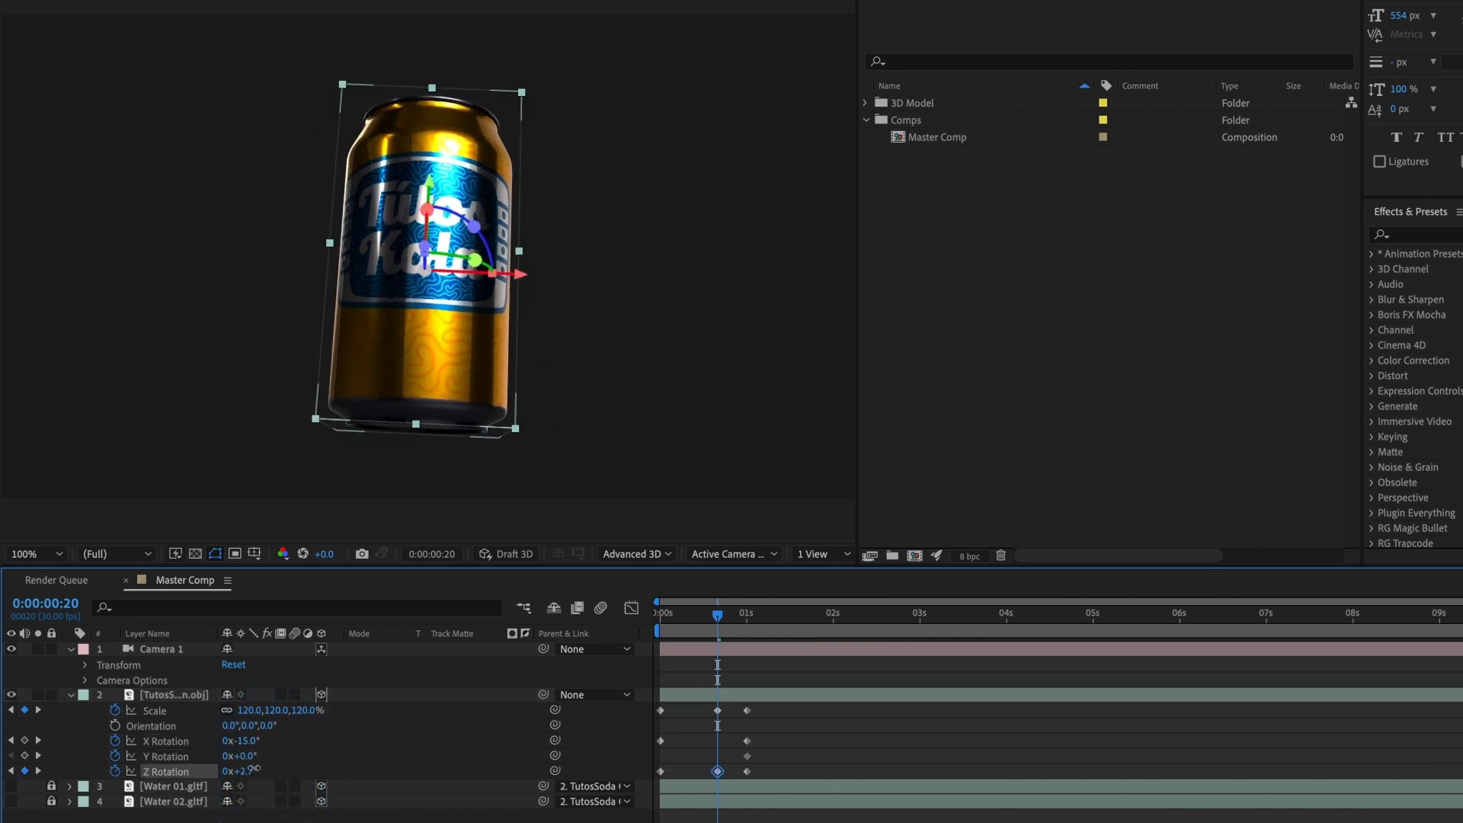
click(252, 768)
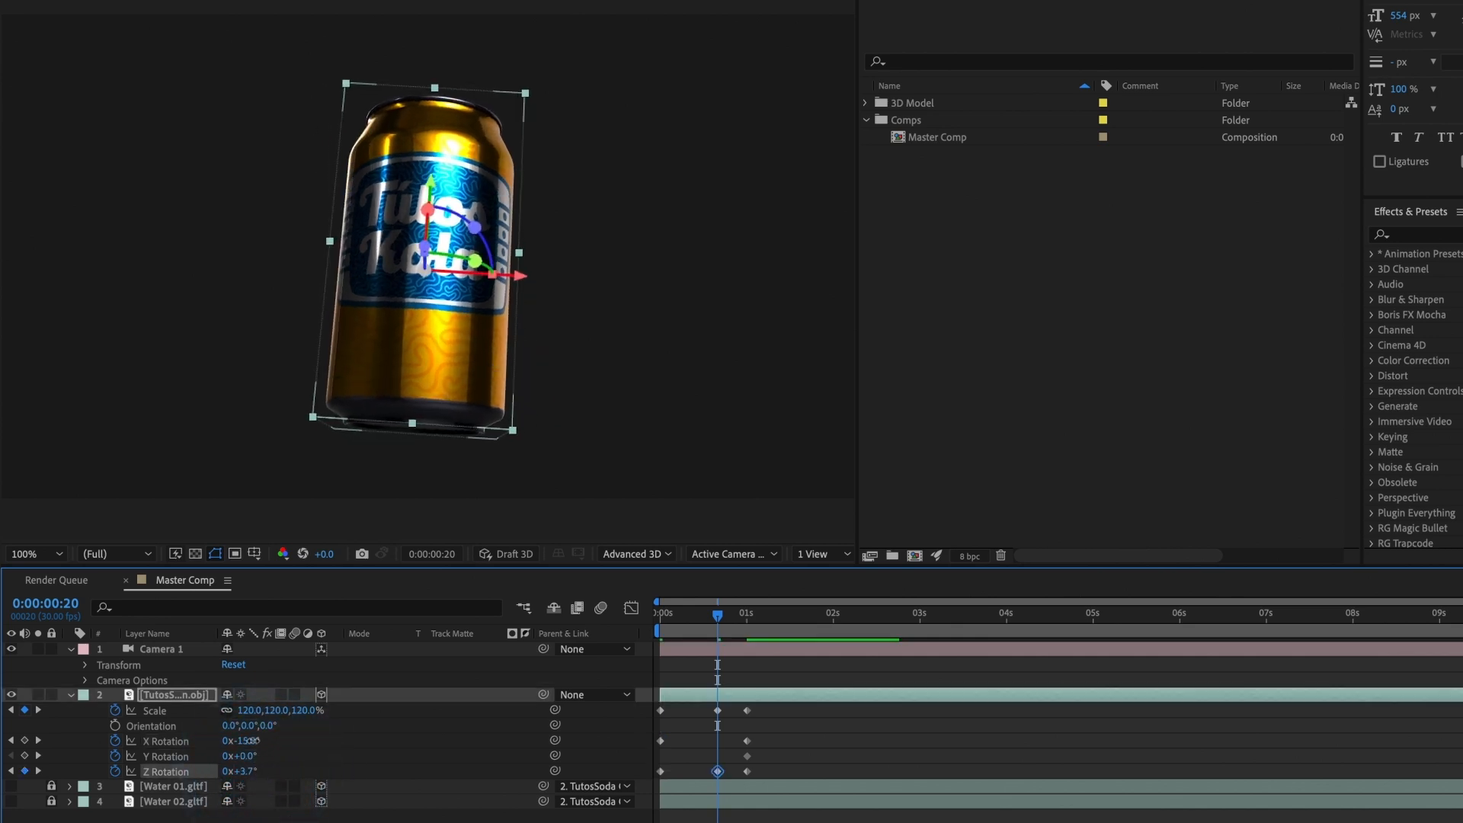
drag(237, 741, 247, 770)
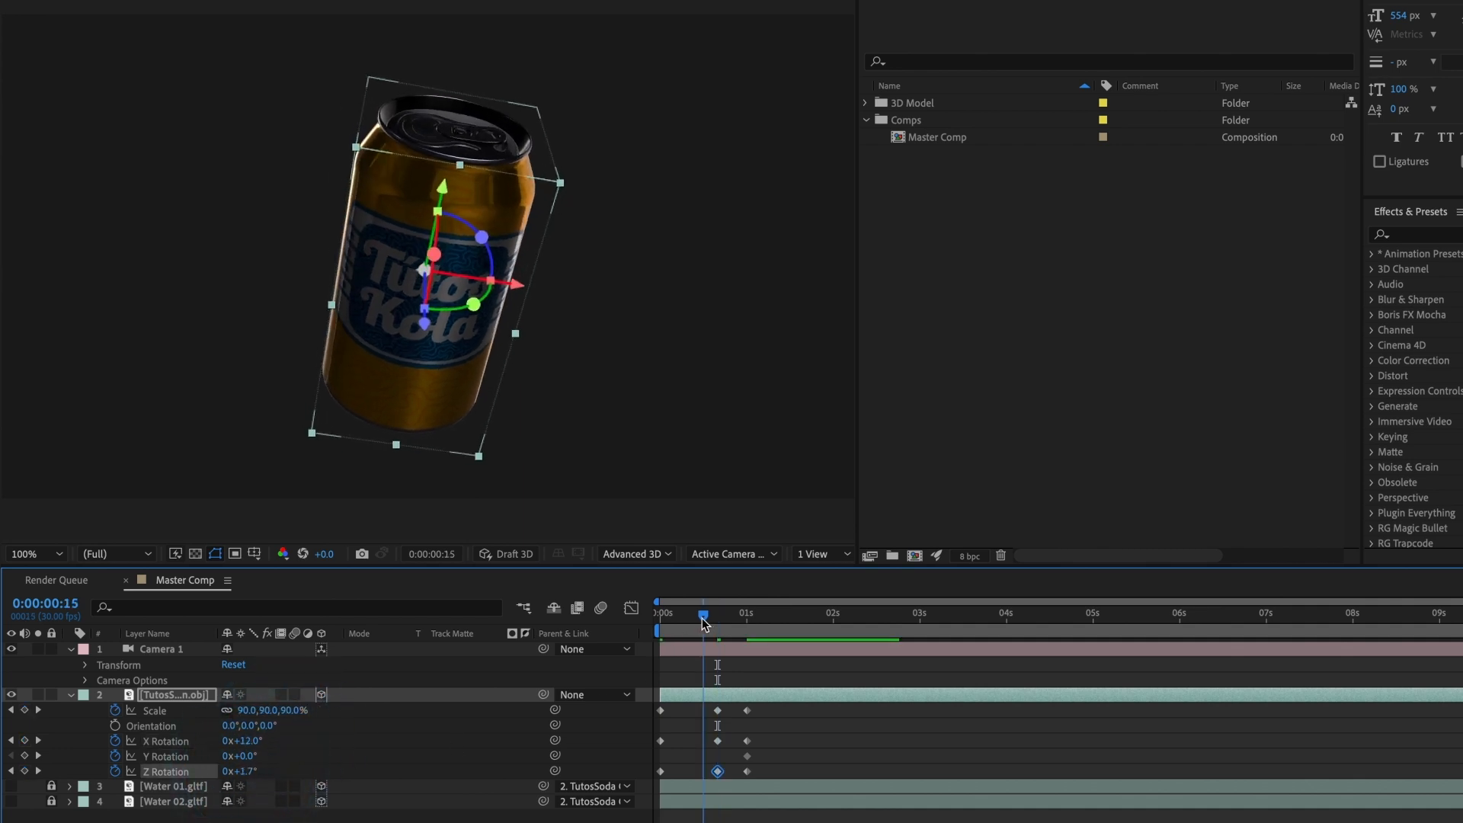
mouse_move(715, 614)
mouse_down()
mouse_move(680, 623)
mouse_move(748, 621)
mouse_move(678, 622)
mouse_move(751, 623)
mouse_move(719, 629)
mouse_up()
click(252, 712)
text(135)
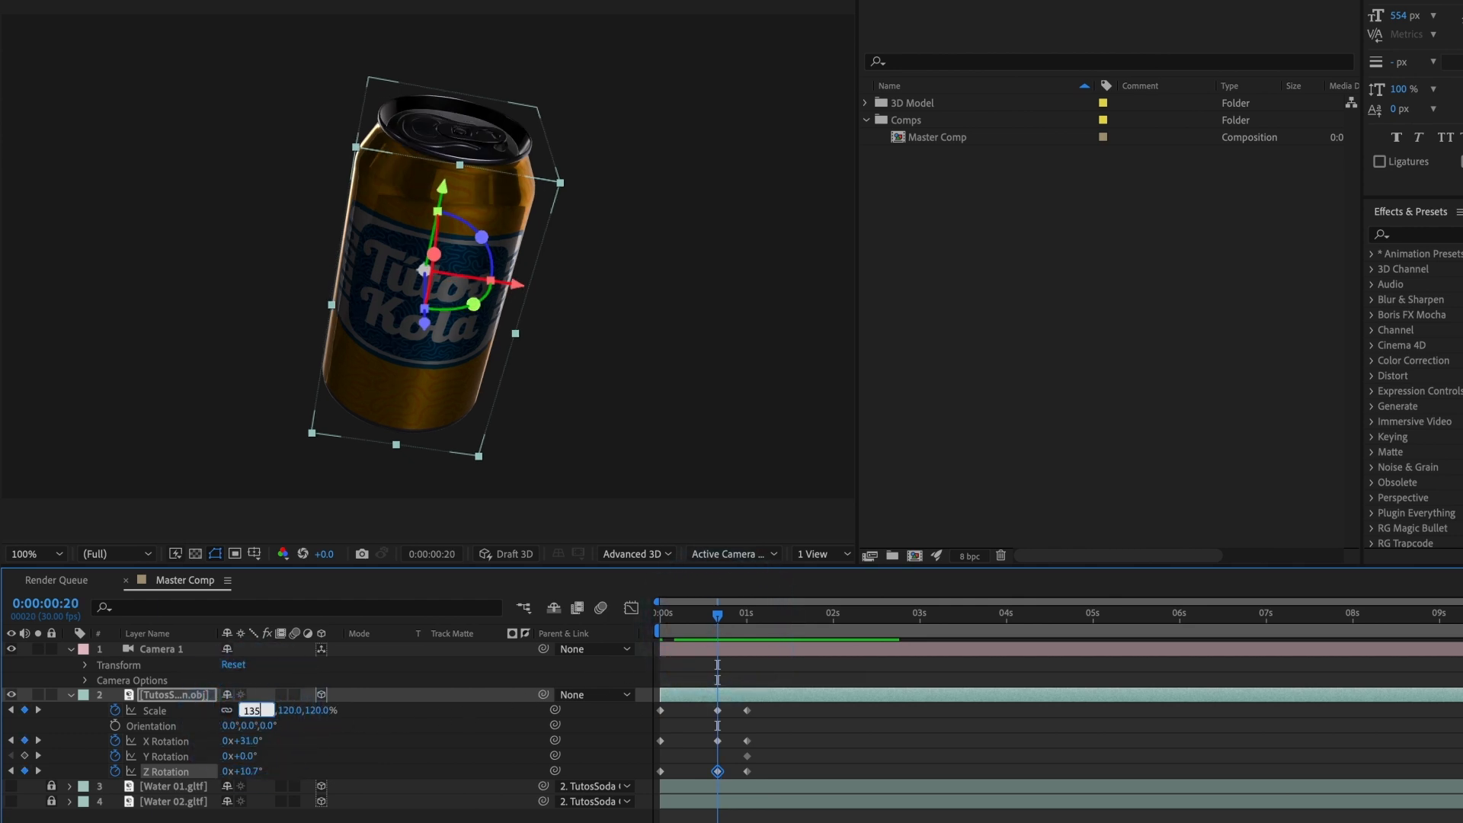
key(Return)
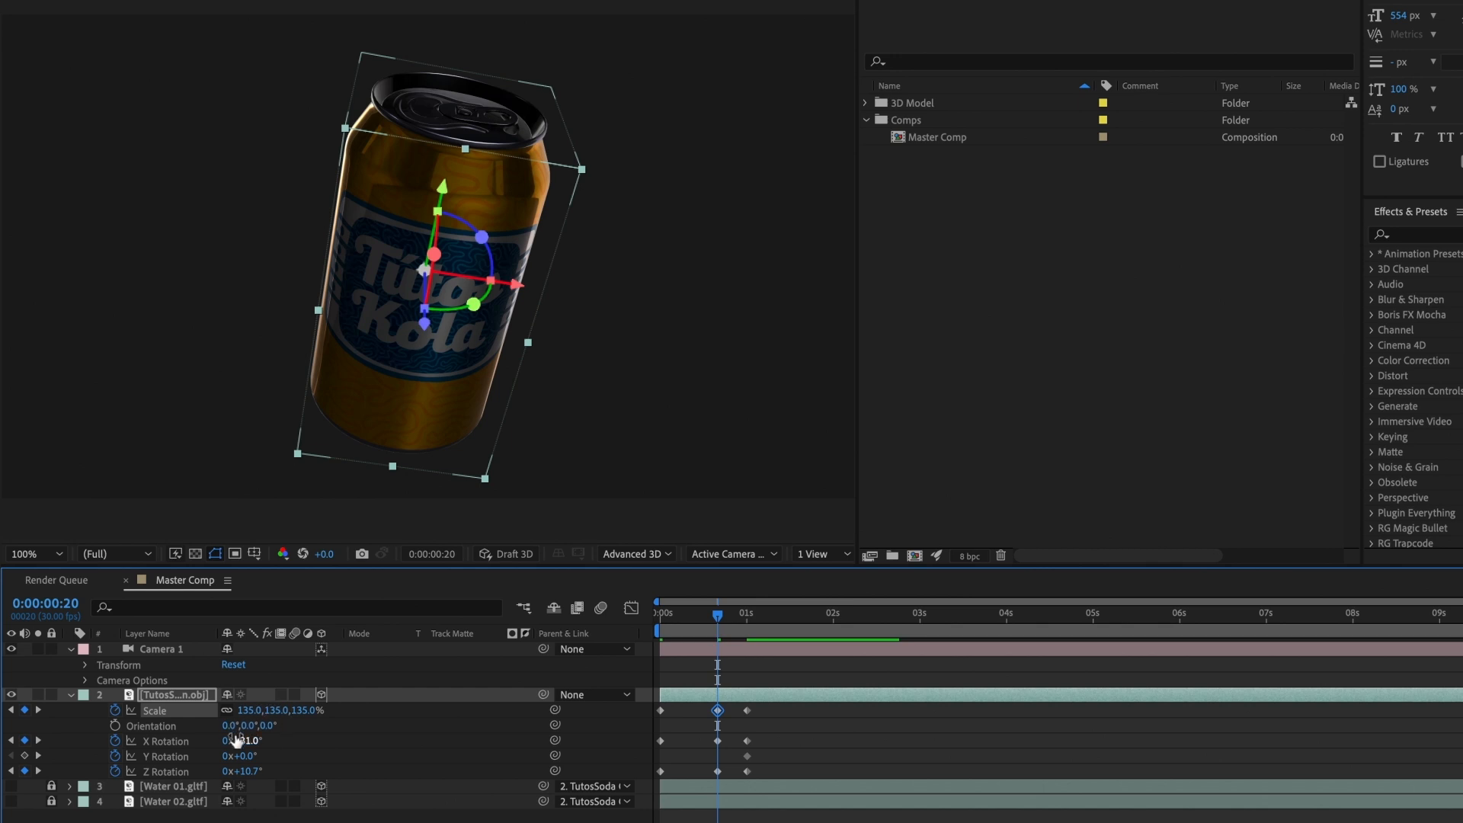
drag(256, 771, 268, 735)
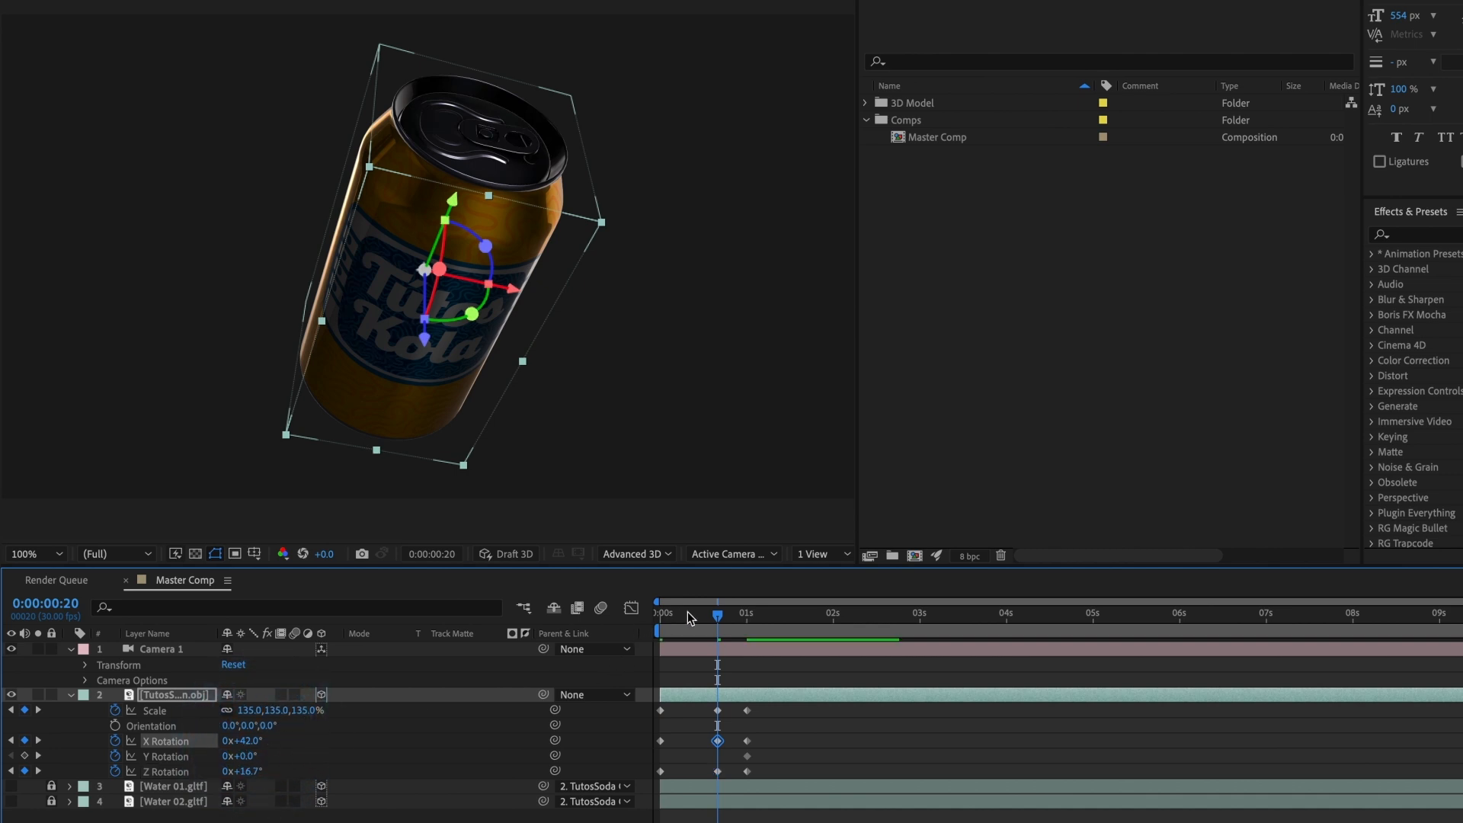
drag(718, 614, 747, 626)
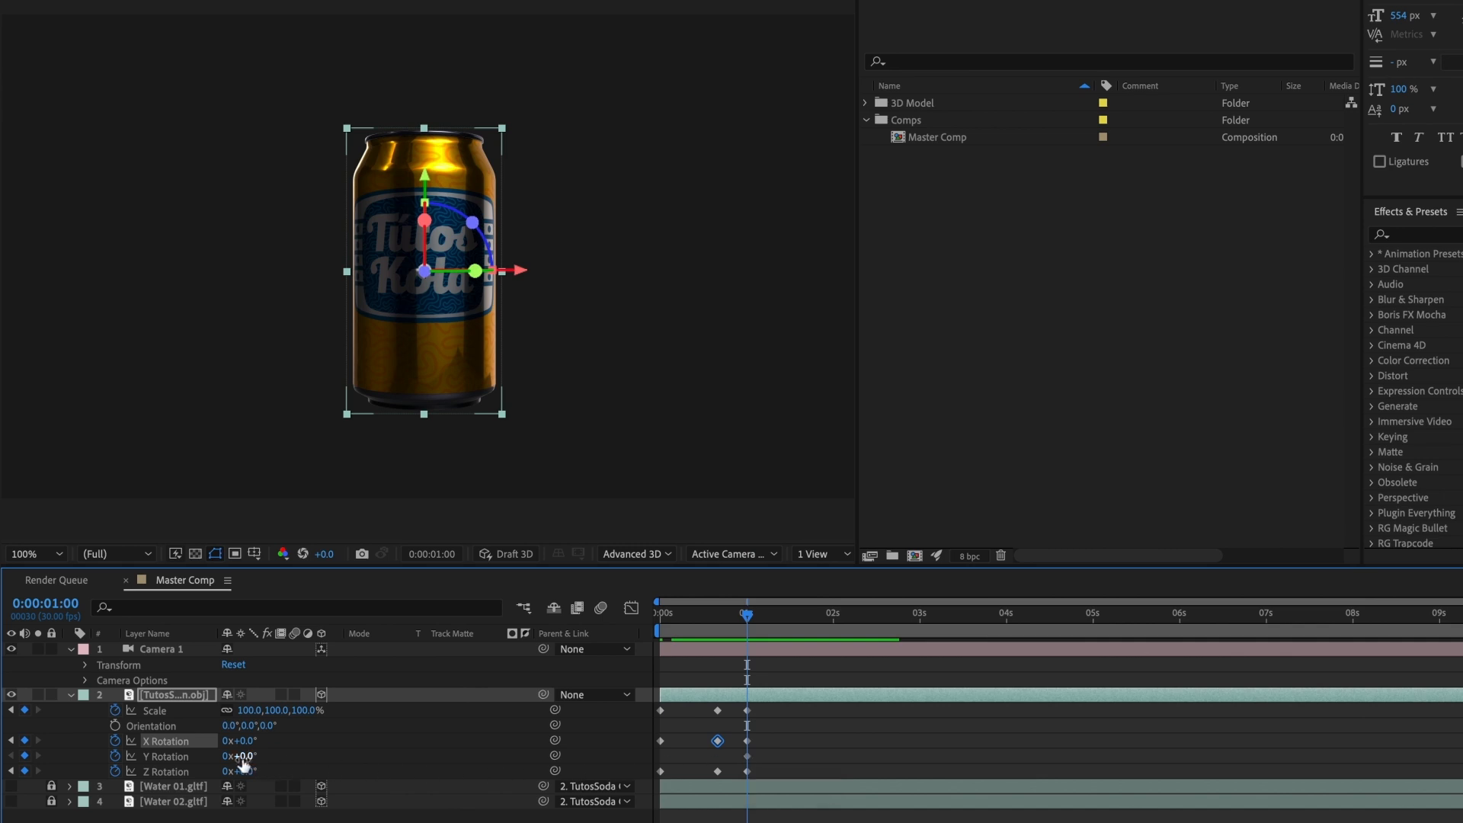
mouse_move(244, 756)
mouse_down()
mouse_move(263, 758)
mouse_move(241, 758)
mouse_up()
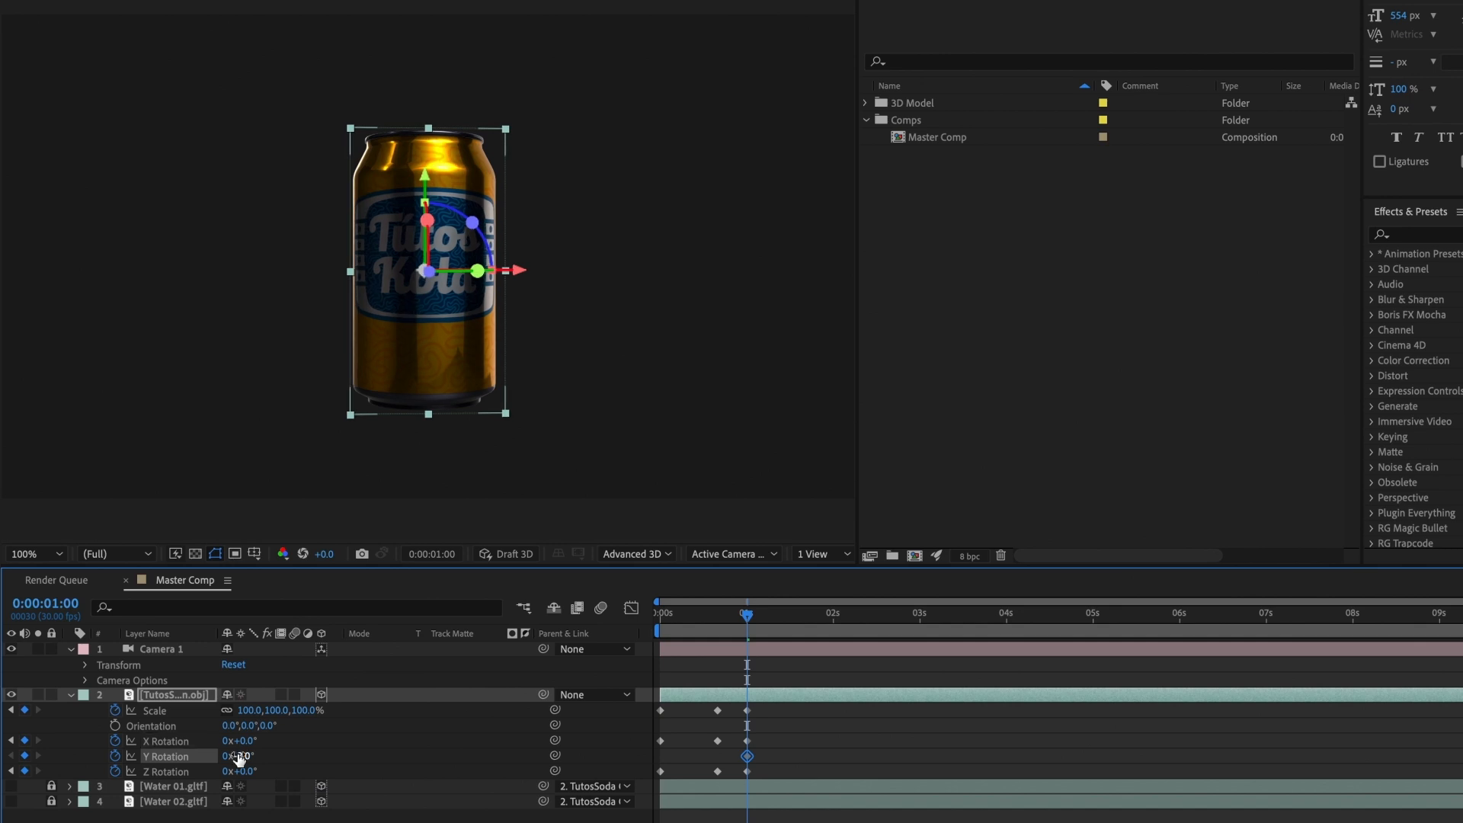
key(ctrl+z)
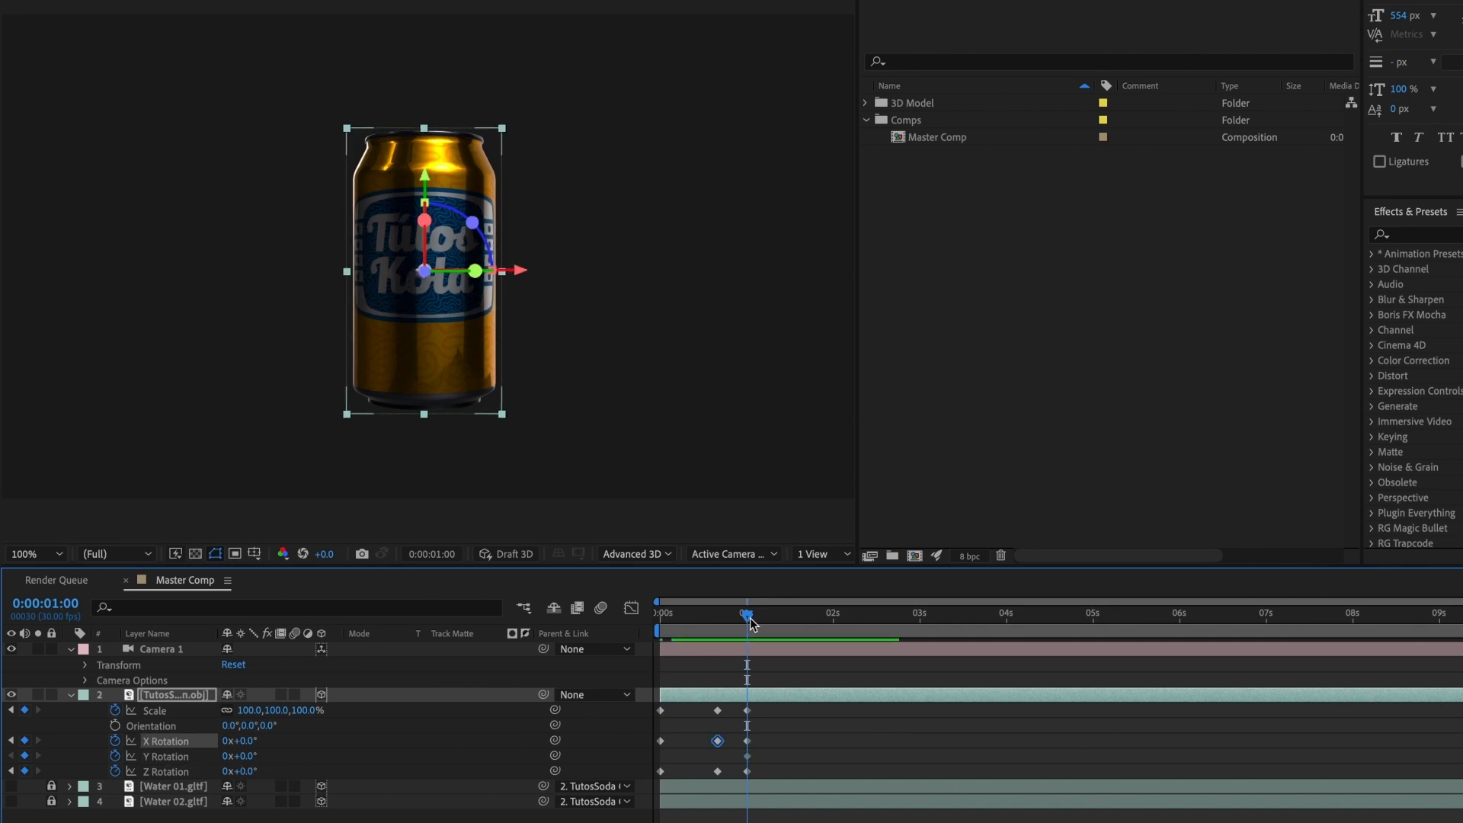
Step: Set the can's Y Rotation to -45° at the composition start
drag(743, 618, 660, 618)
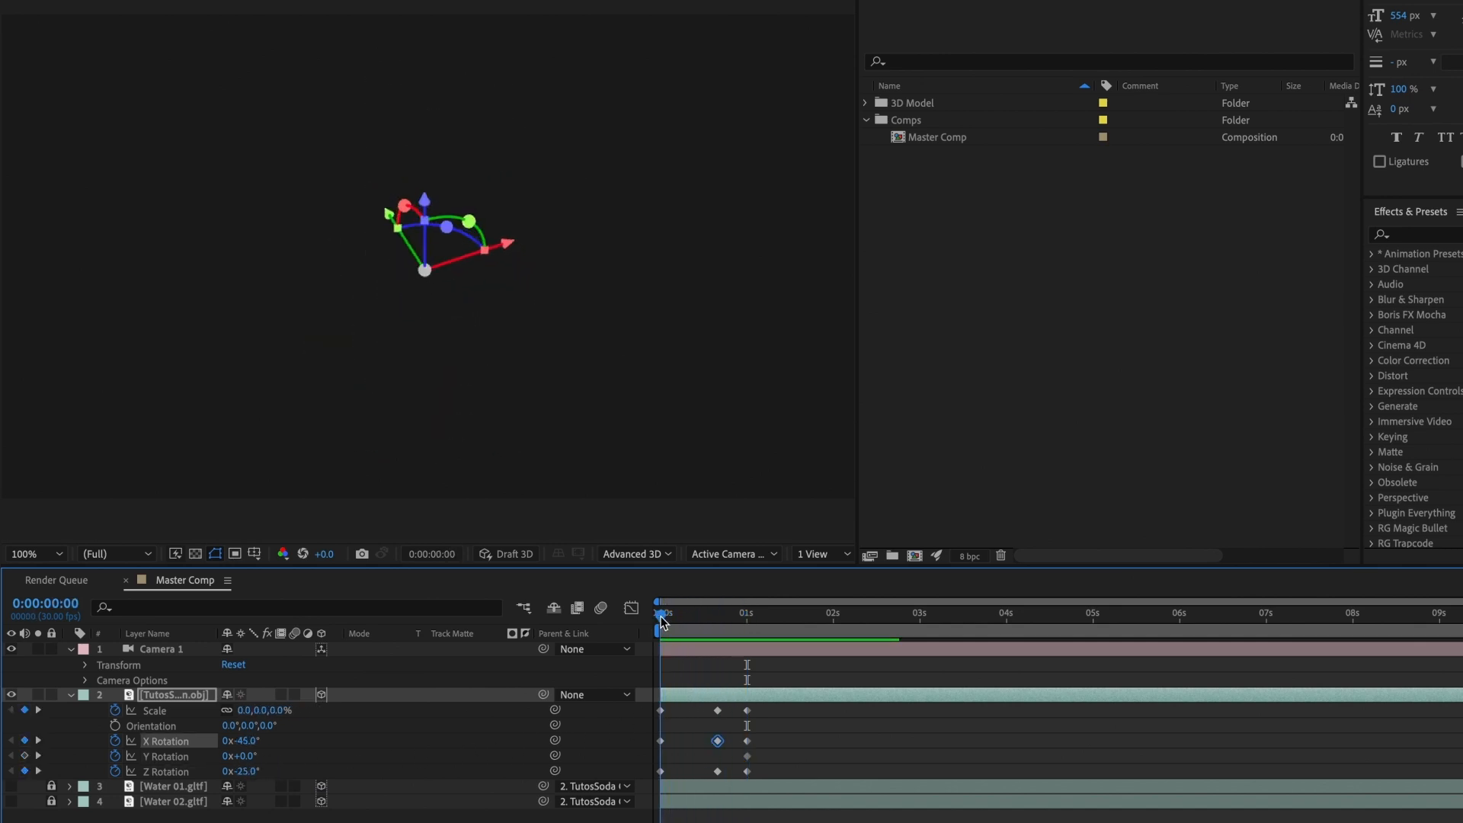
mouse_move(245, 757)
mouse_down()
mouse_move(211, 759)
mouse_move(228, 762)
mouse_up()
click(240, 755)
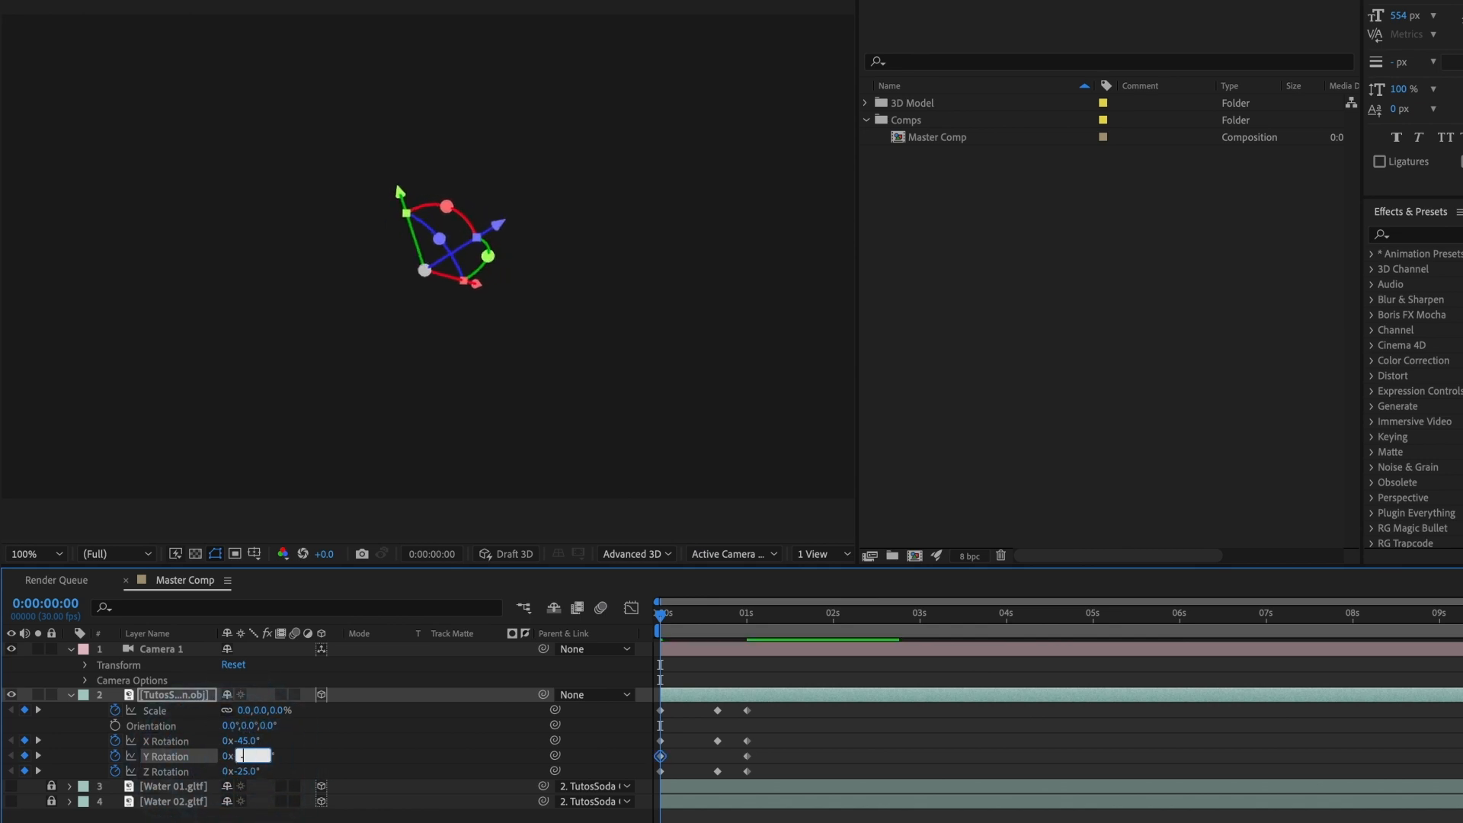
text(-45)
key(Return)
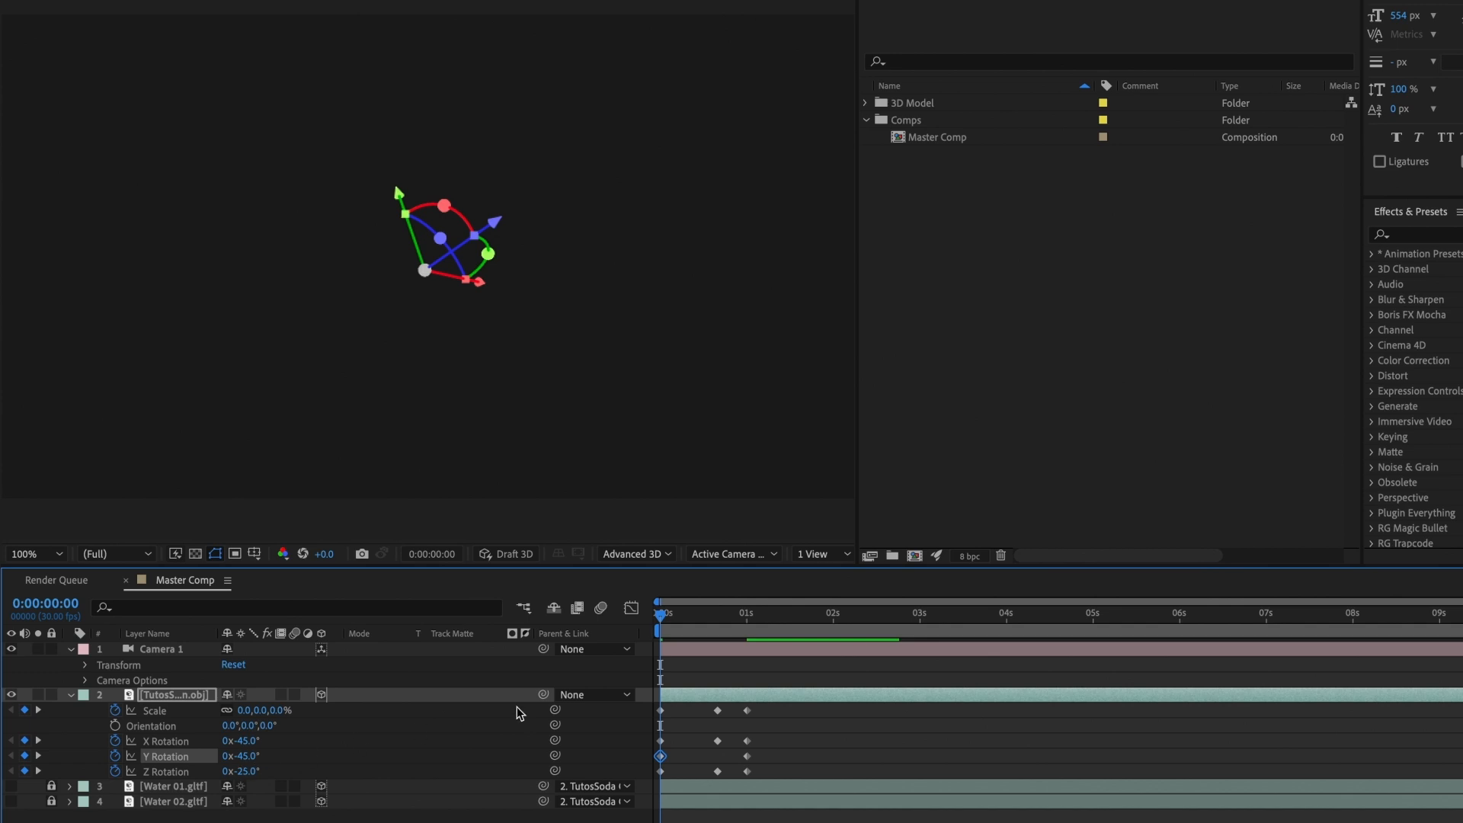
Step: Set the can's Y Rotation keyframe at the composition start to 45° and check the motion up to 0:00:01:01
mouse_move(661, 616)
mouse_down()
mouse_move(756, 615)
mouse_move(664, 634)
mouse_up()
click(244, 756)
key(Return)
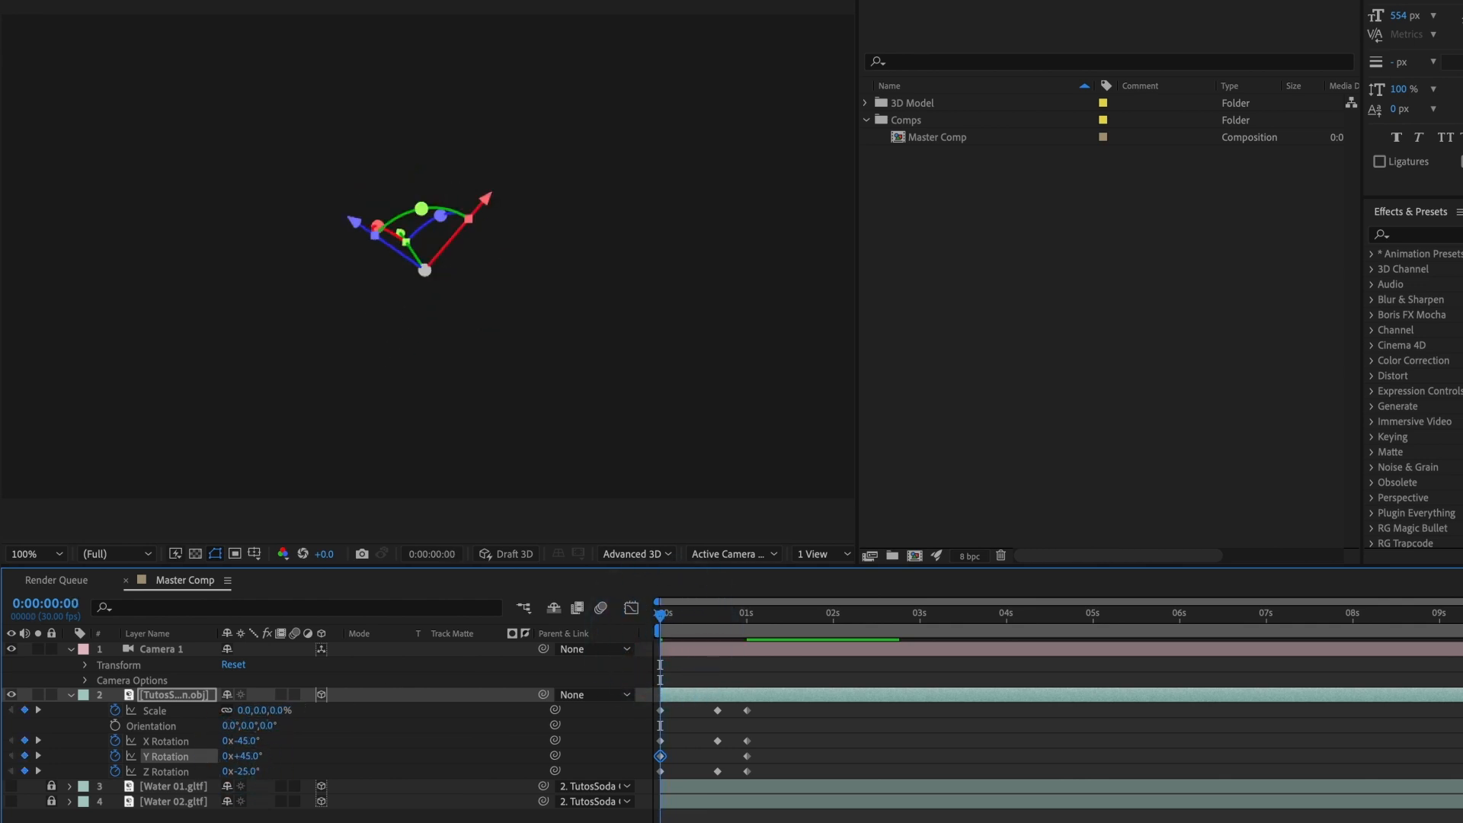
drag(659, 613, 750, 618)
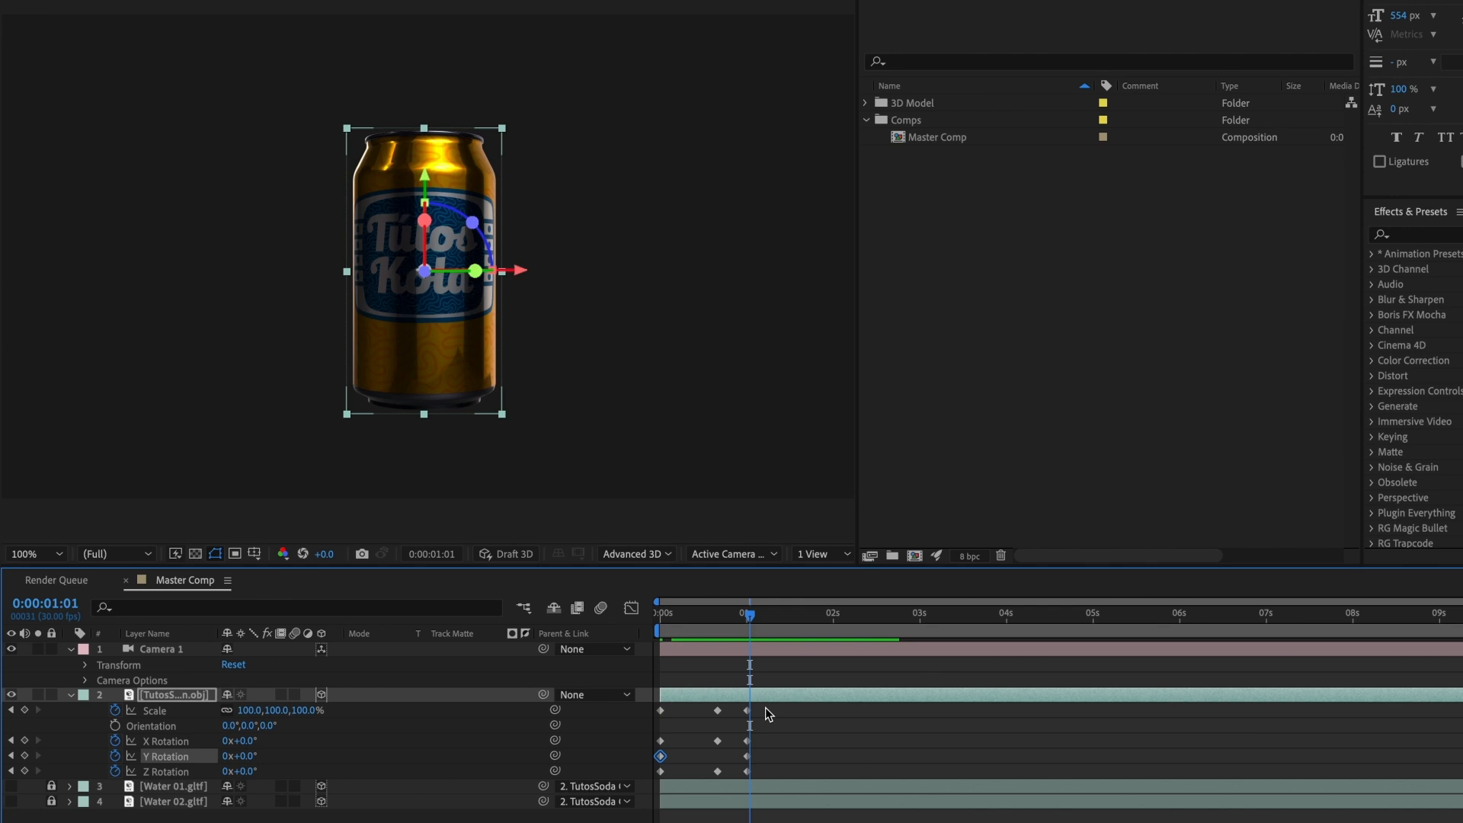
Step: Apply Easy Ease to all of the can's Scale and X, Y and Z Rotation keyframes
drag(765, 707, 661, 776)
right_click(747, 771)
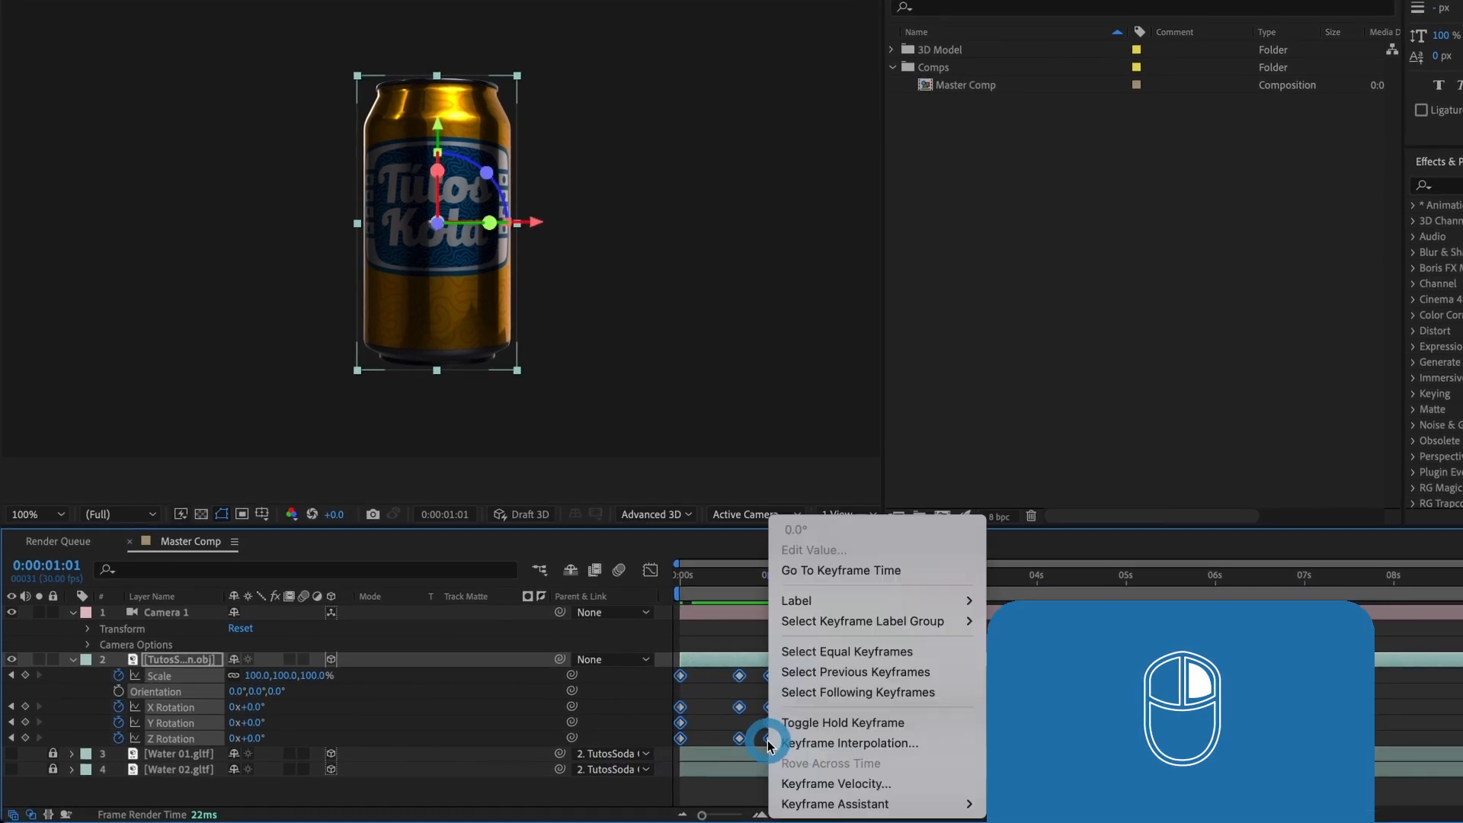
mouse_move(795, 801)
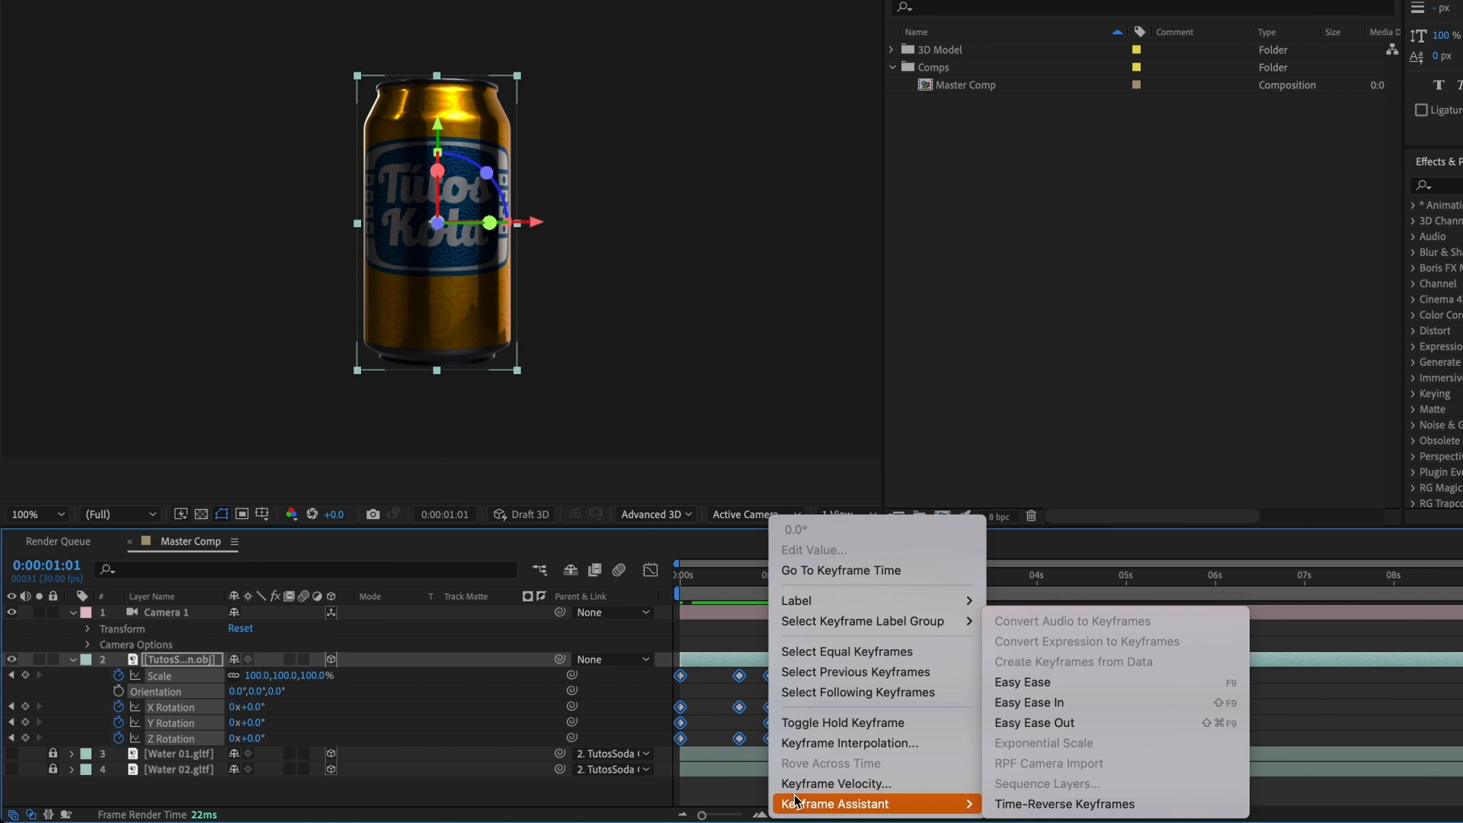
click(1057, 693)
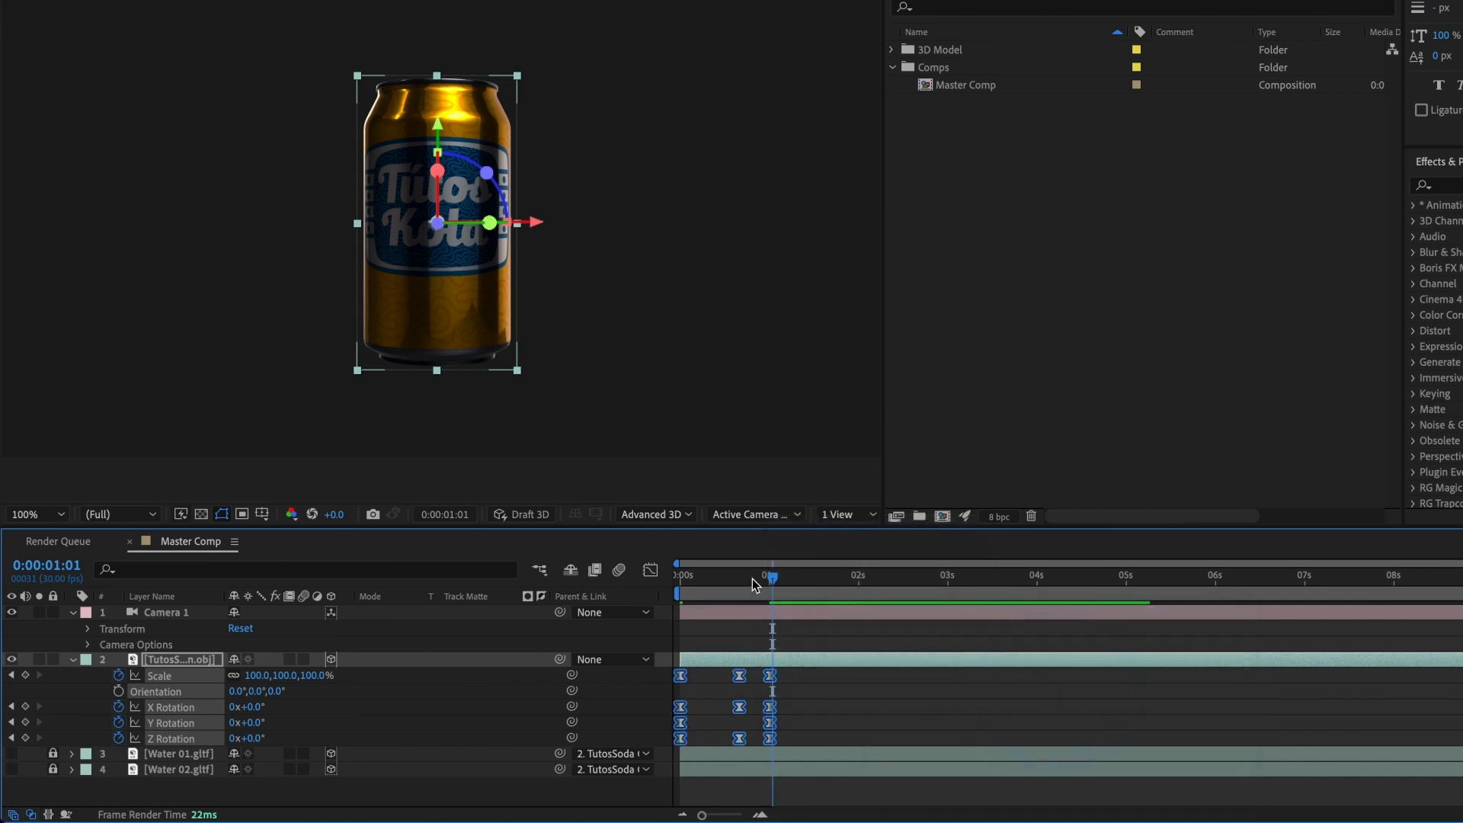
Step: Shorten the work area to end just past 0:00:01:15 and preview the eased can animation
drag(753, 585, 679, 584)
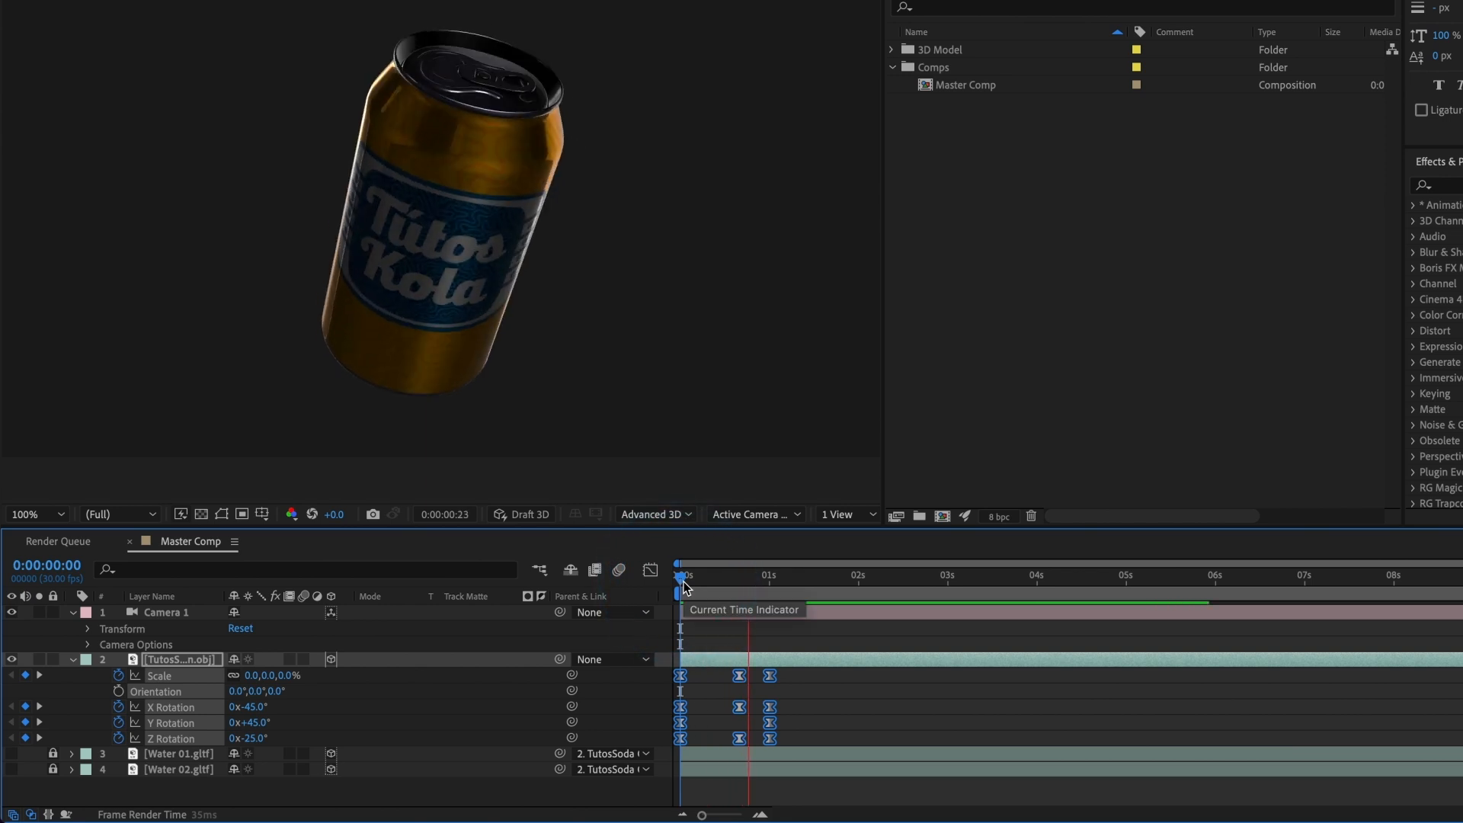
key(space)
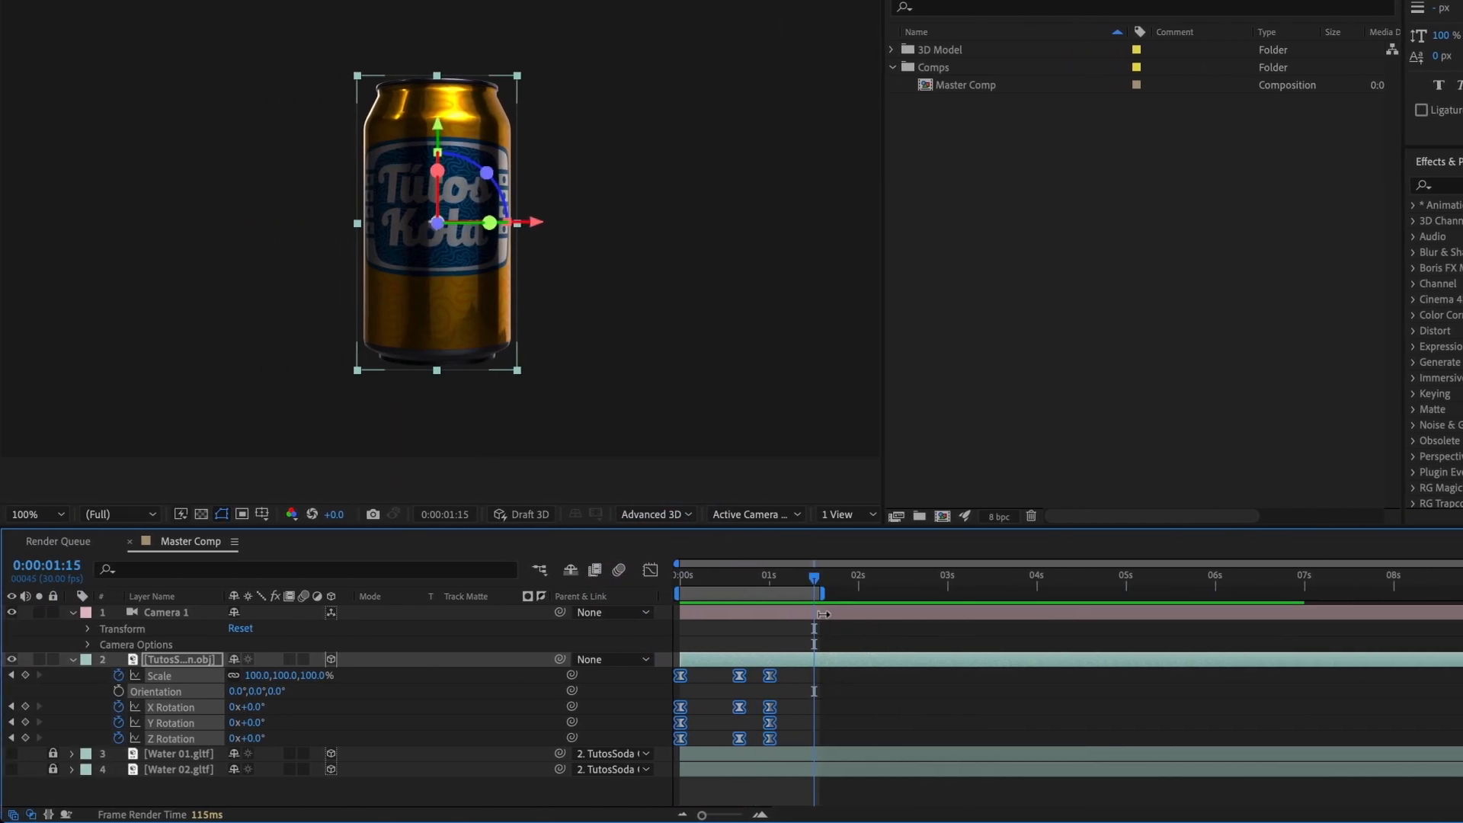
key(space)
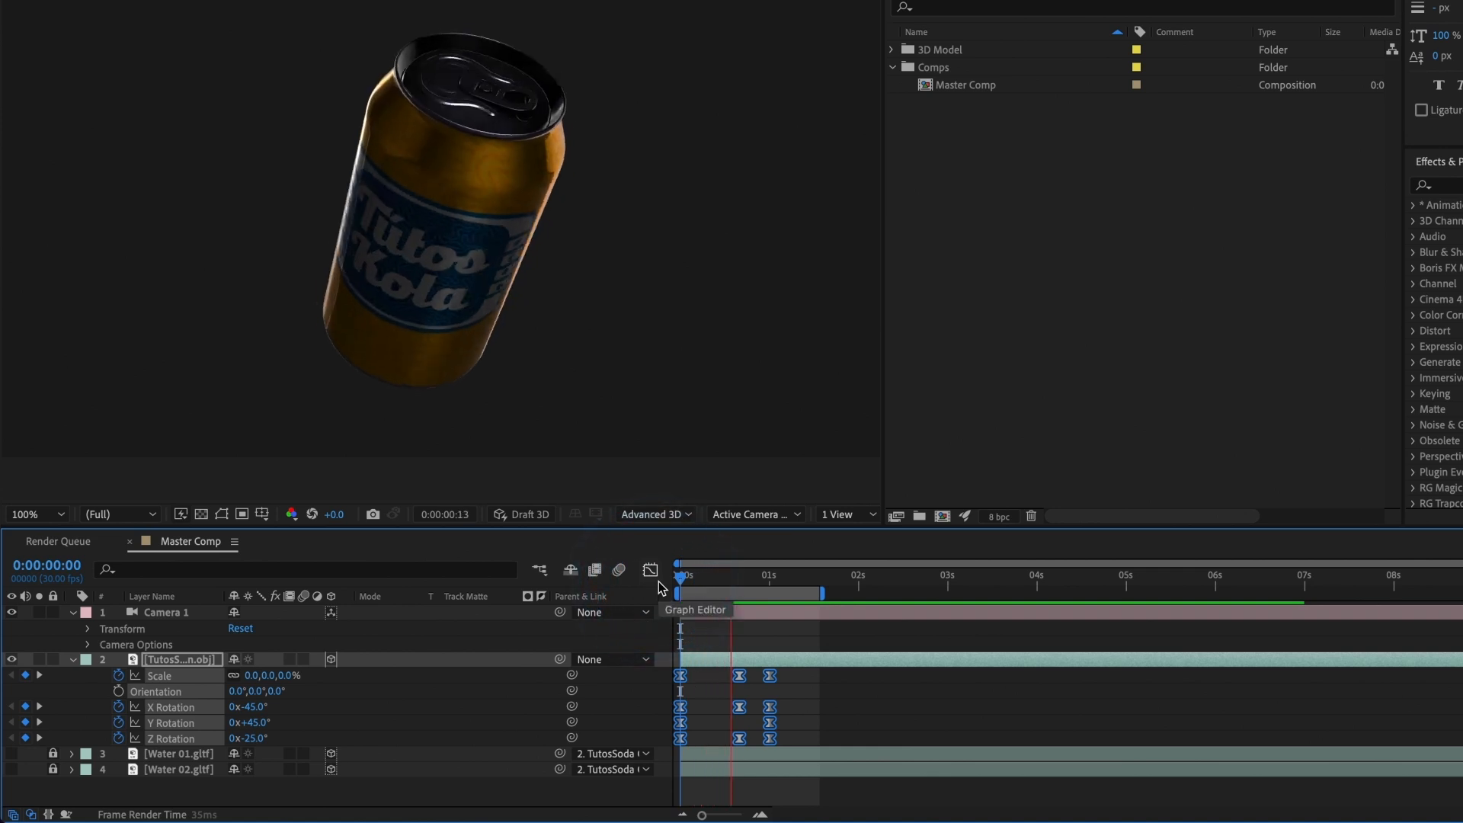
key(space)
Step: Show an enlarged speed graph for the can's X and Z Rotation with their keyframes at 0:00:00:20 selected
drag(697, 581, 736, 579)
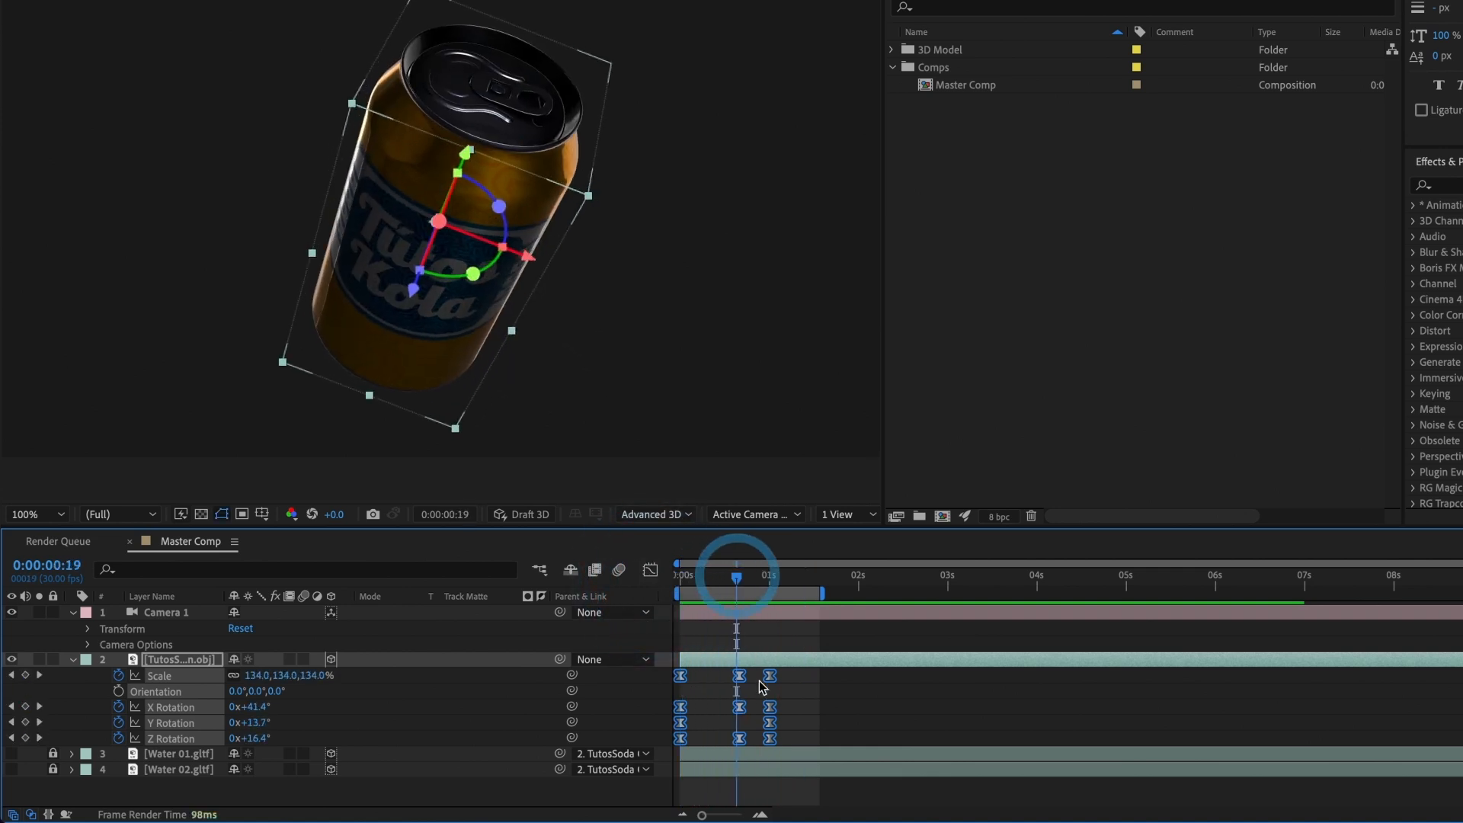
click(728, 724)
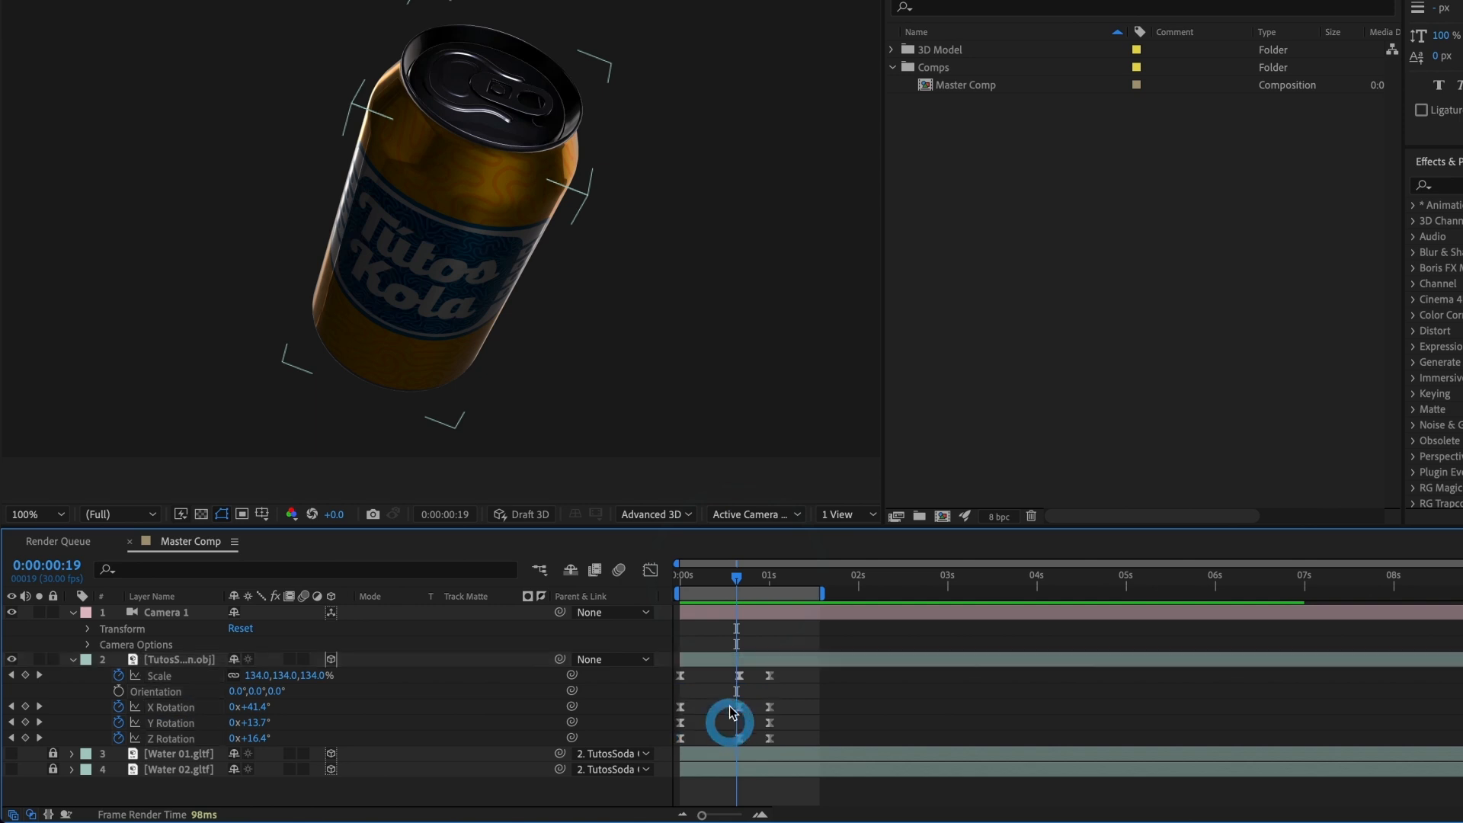
click(739, 738)
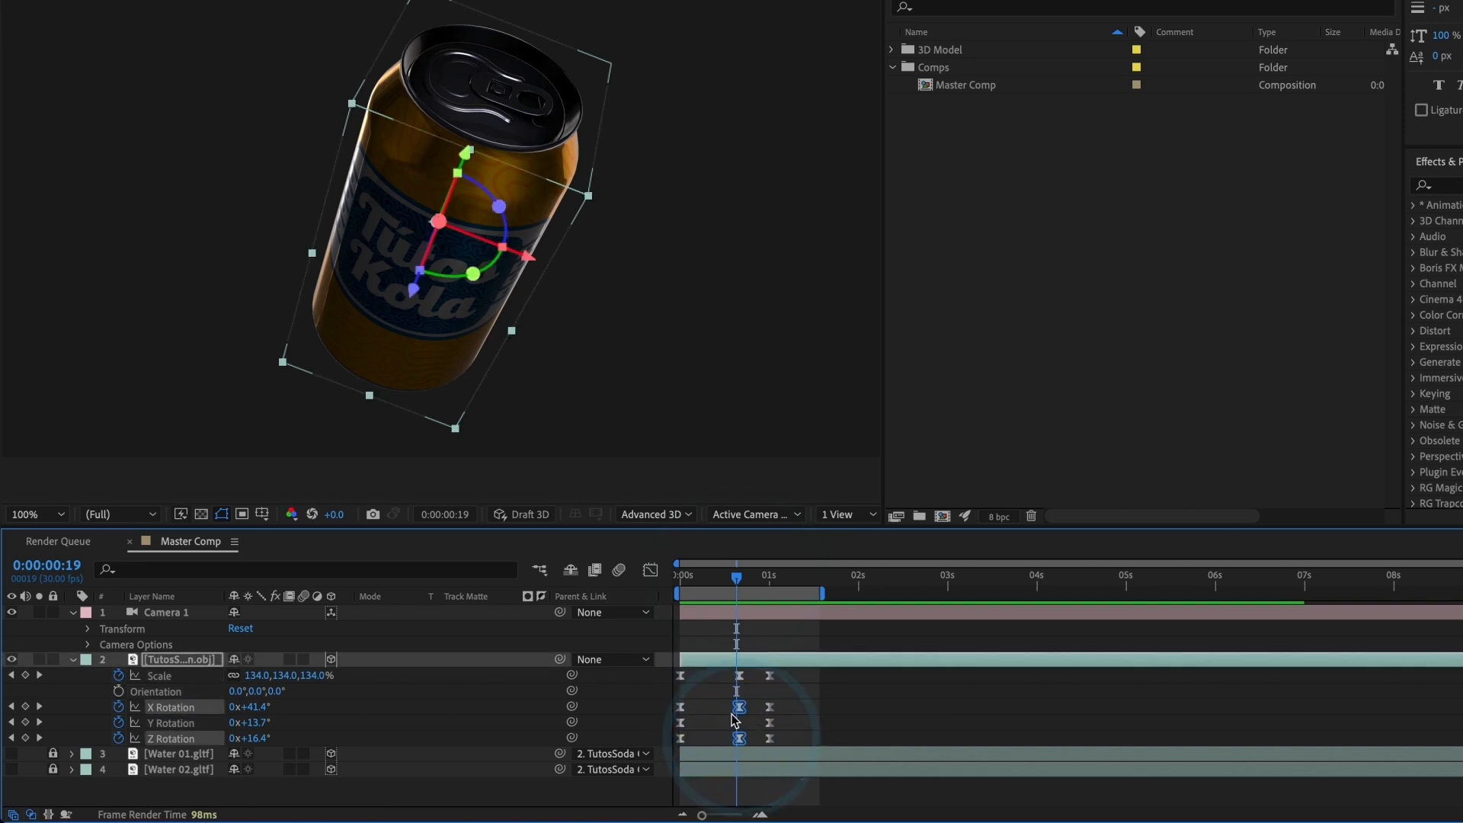
click(652, 573)
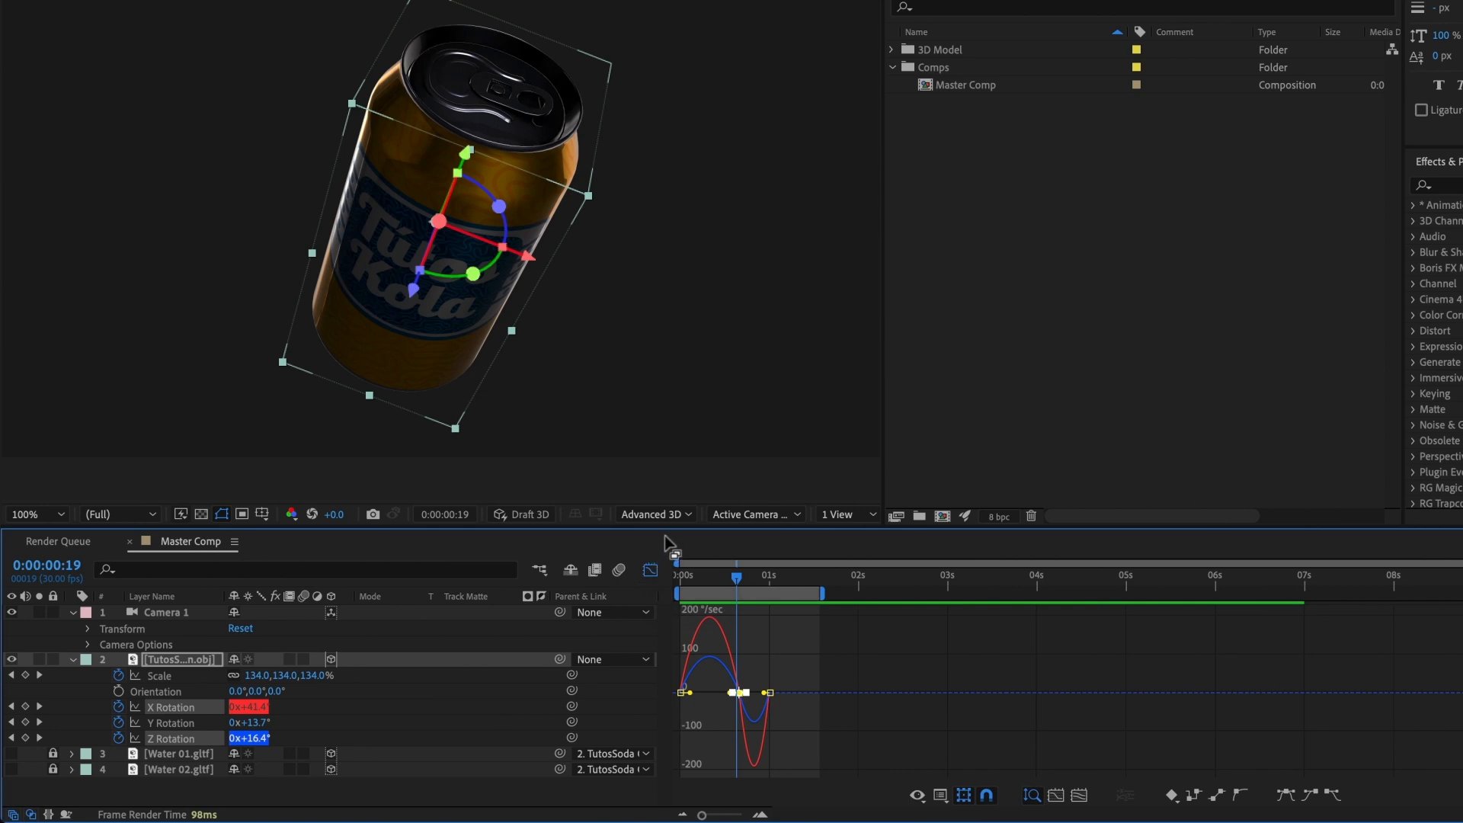
drag(668, 528, 674, 460)
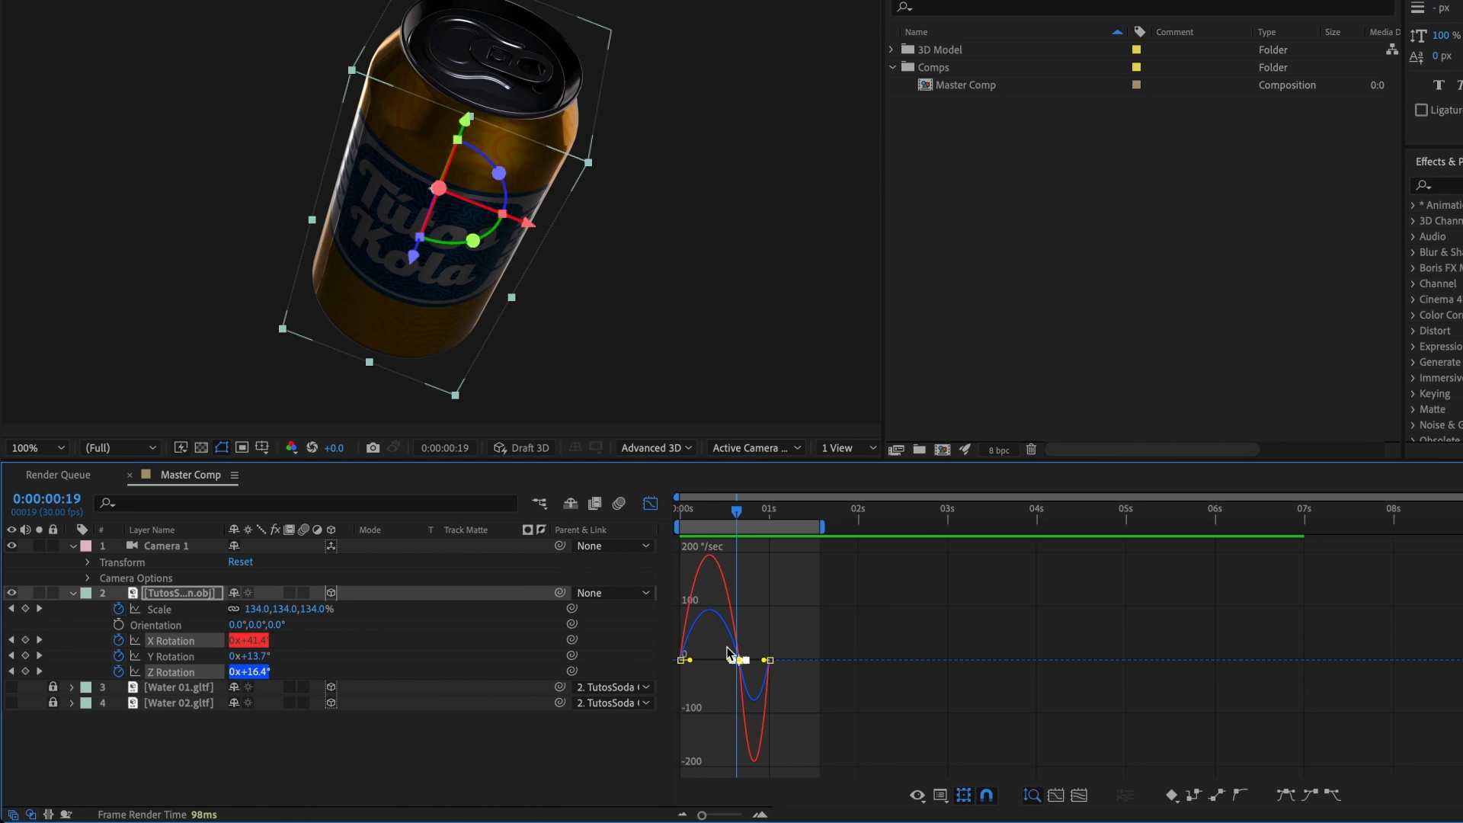
click(941, 795)
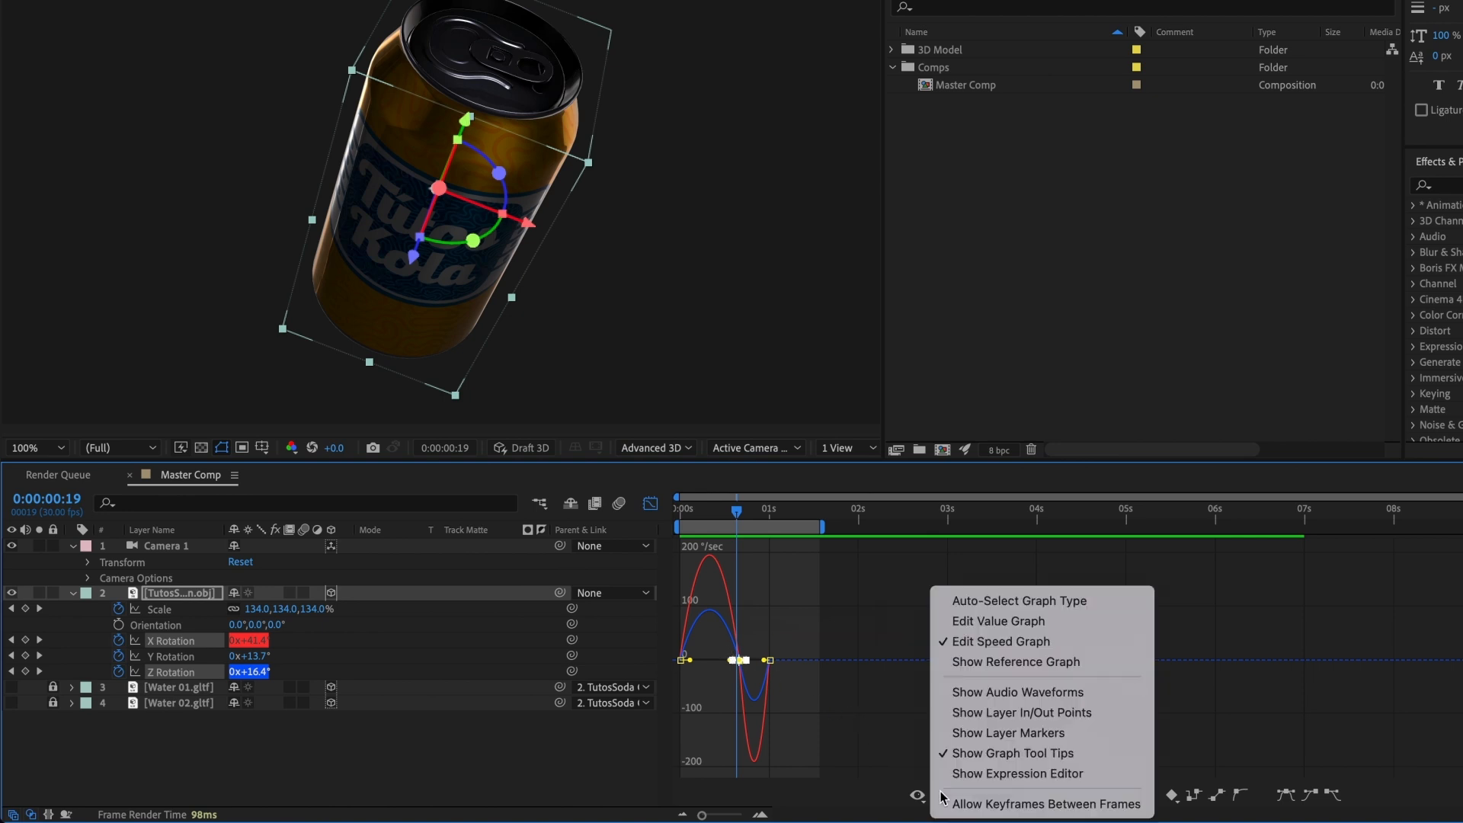
click(1004, 646)
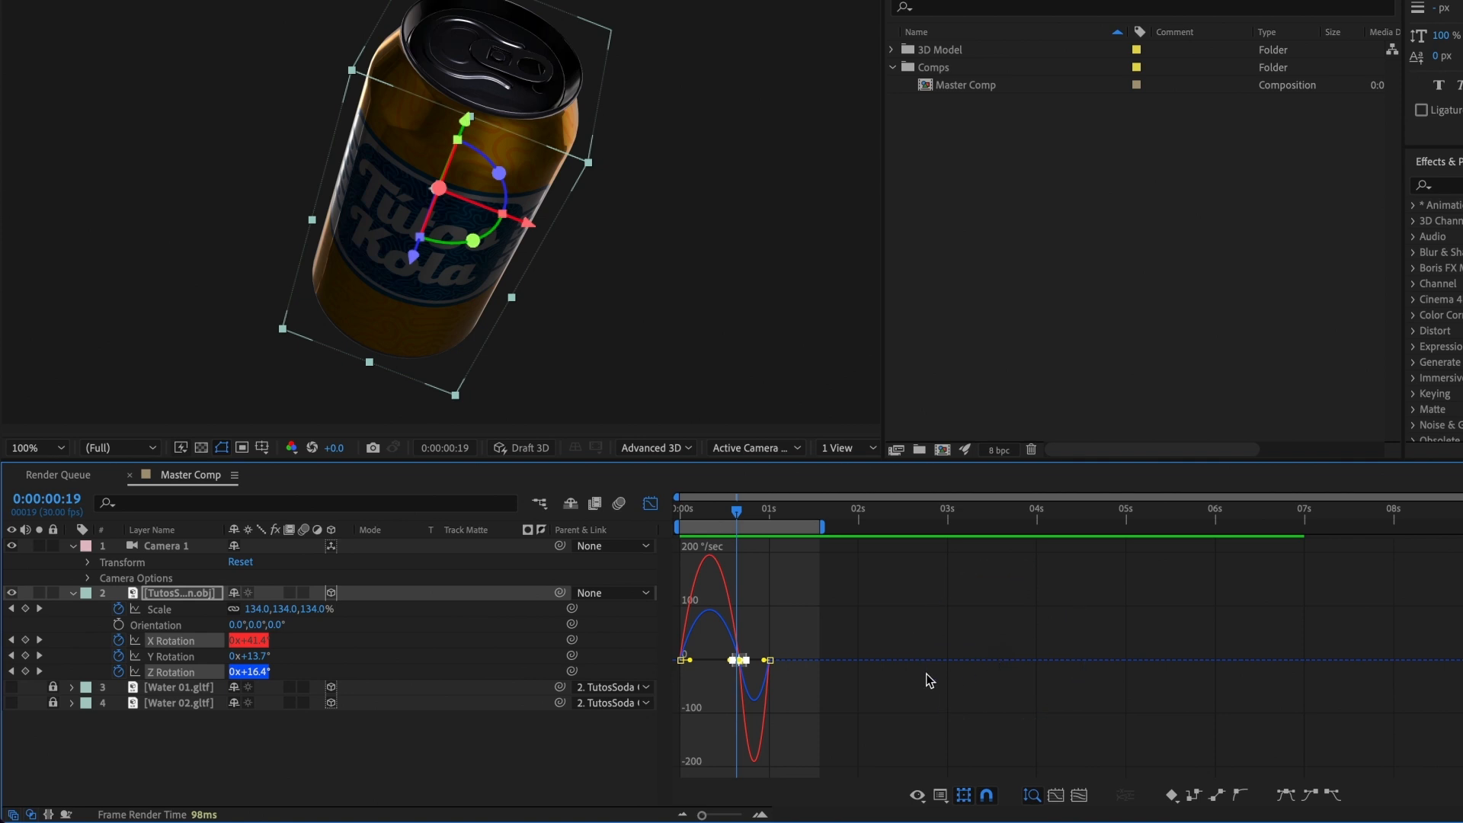
drag(704, 815, 736, 815)
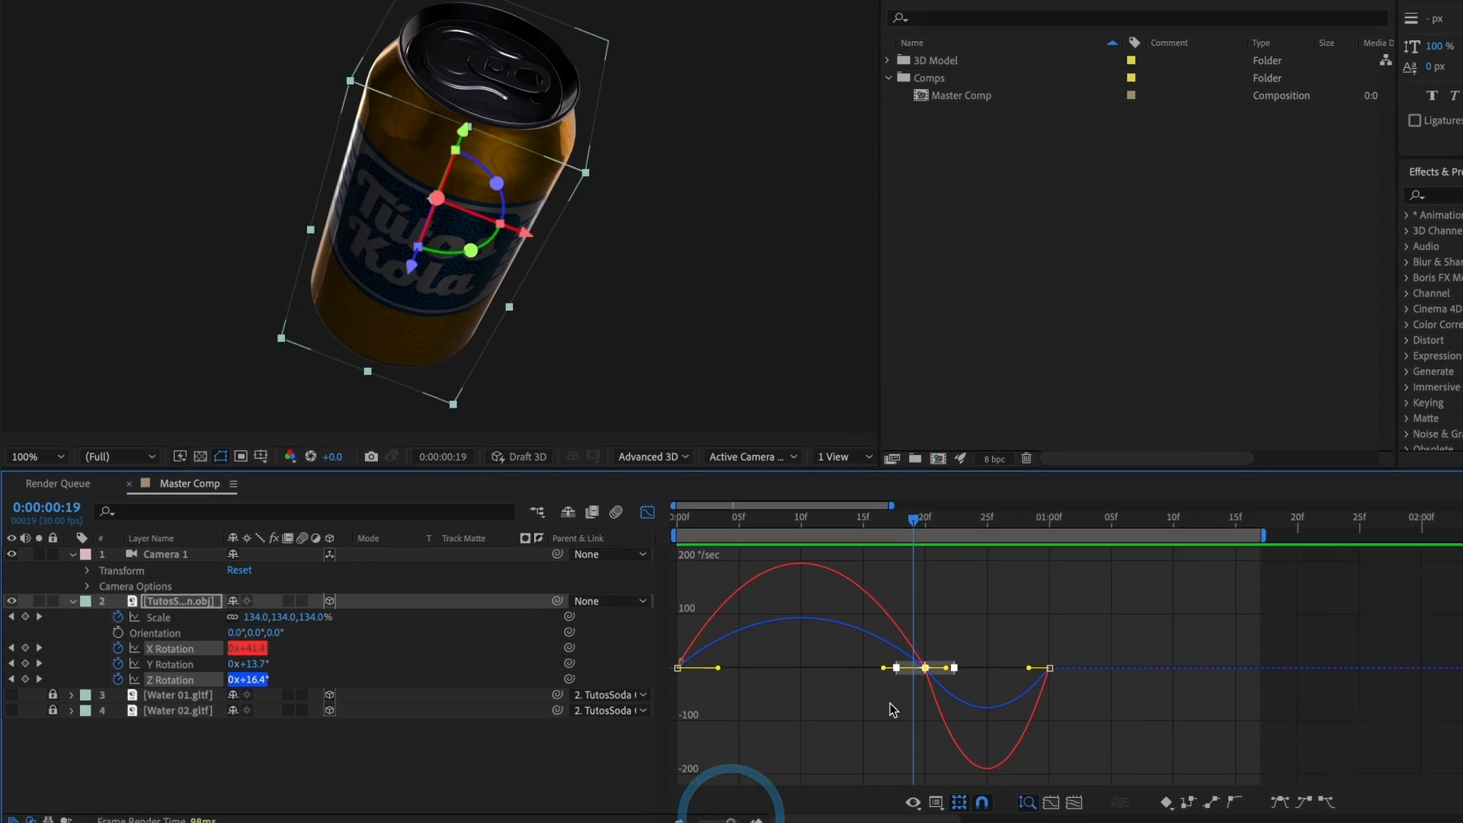
Step: Lengthen the incoming ease of the X and Z Rotation keyframes at 0:00:00:20 back to about frame 15 and preview it
drag(922, 709, 837, 693)
click(843, 567)
drag(844, 574, 721, 572)
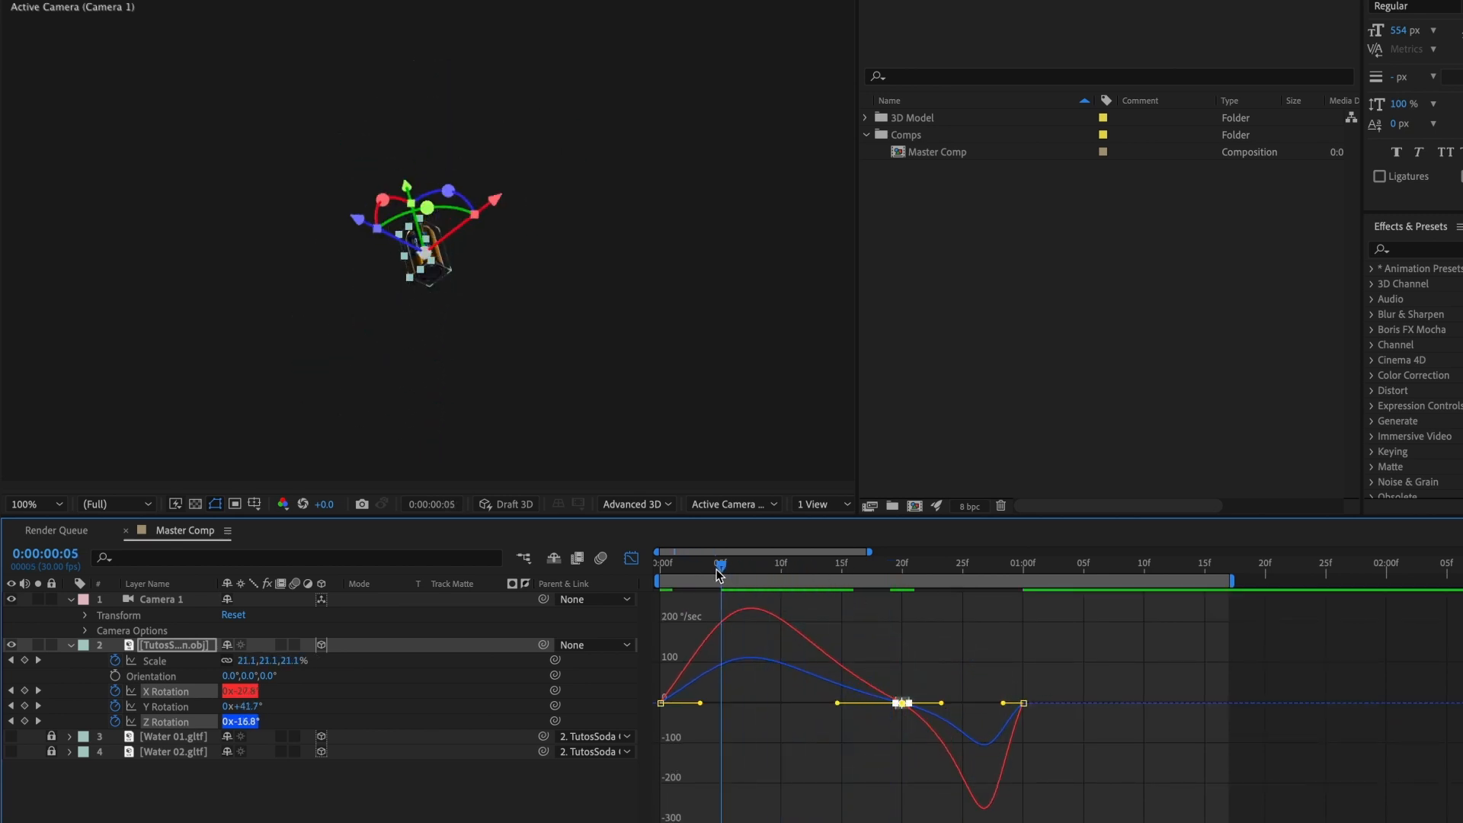
key(space)
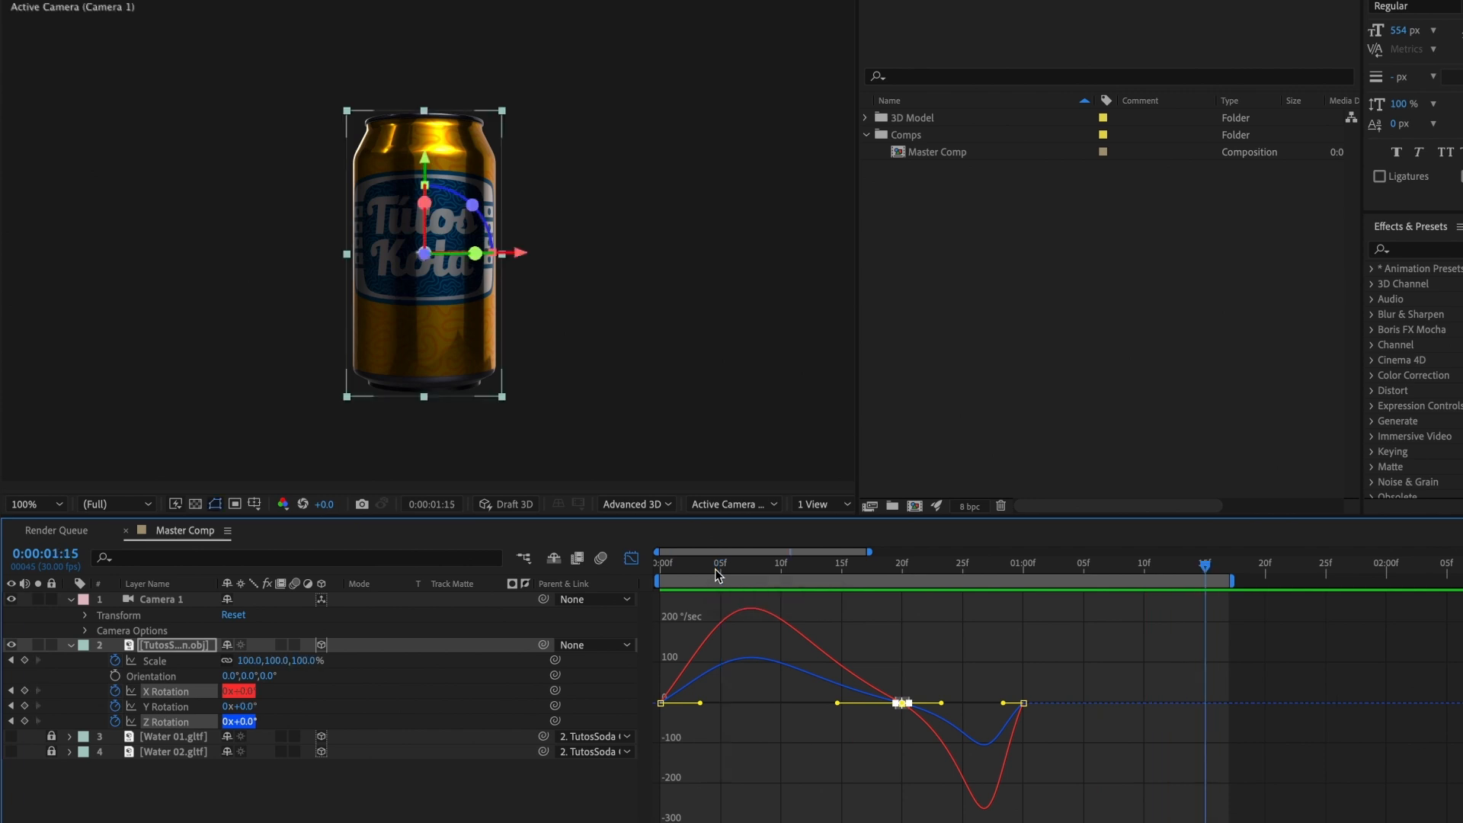
Step: Lengthen the outgoing ease of the X and Z Rotation keyframes at 0:00:00:20 to about frame 24, previewing the motion
drag(941, 703, 956, 701)
key(space)
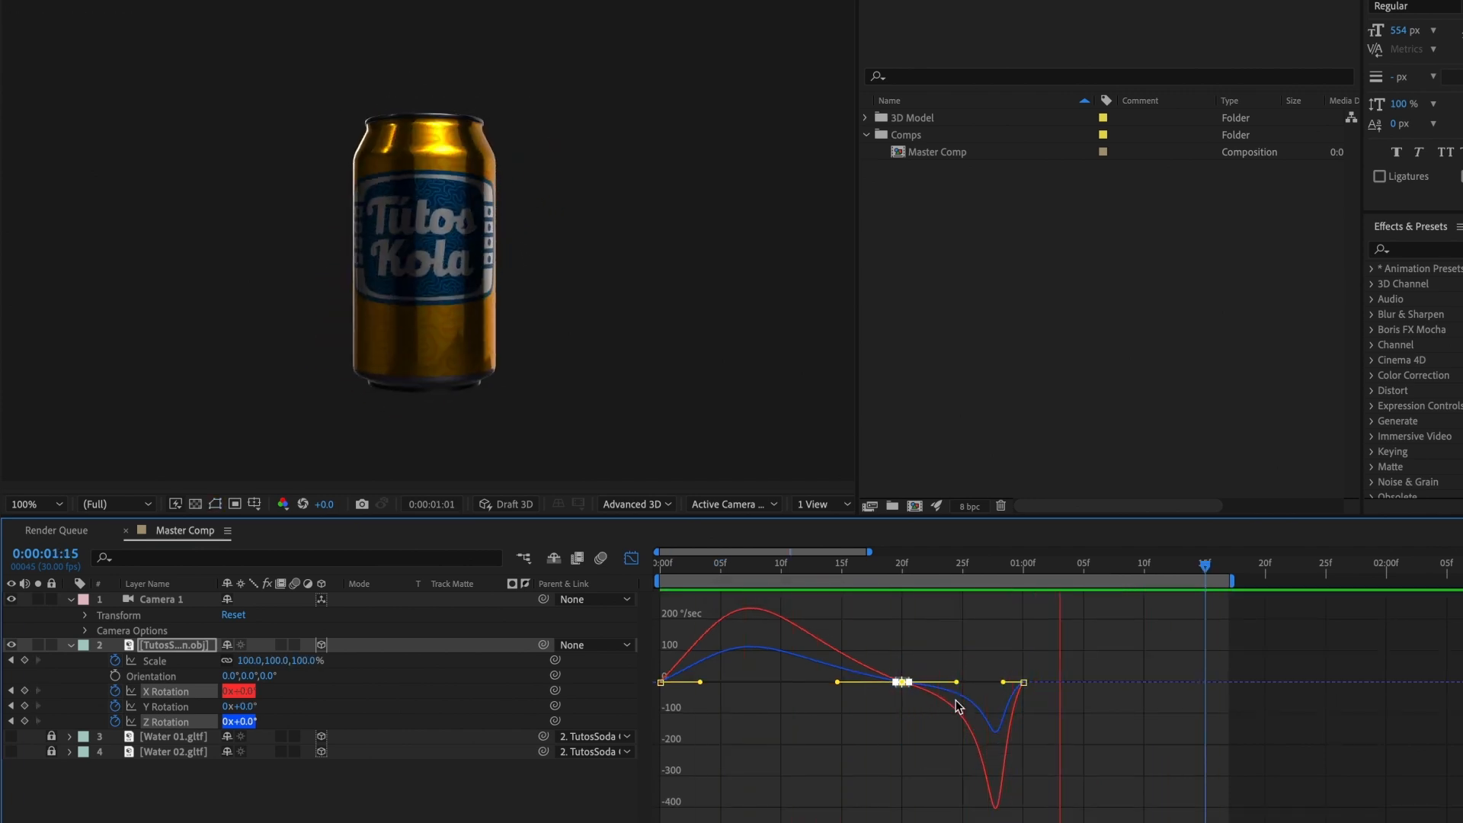
key(space)
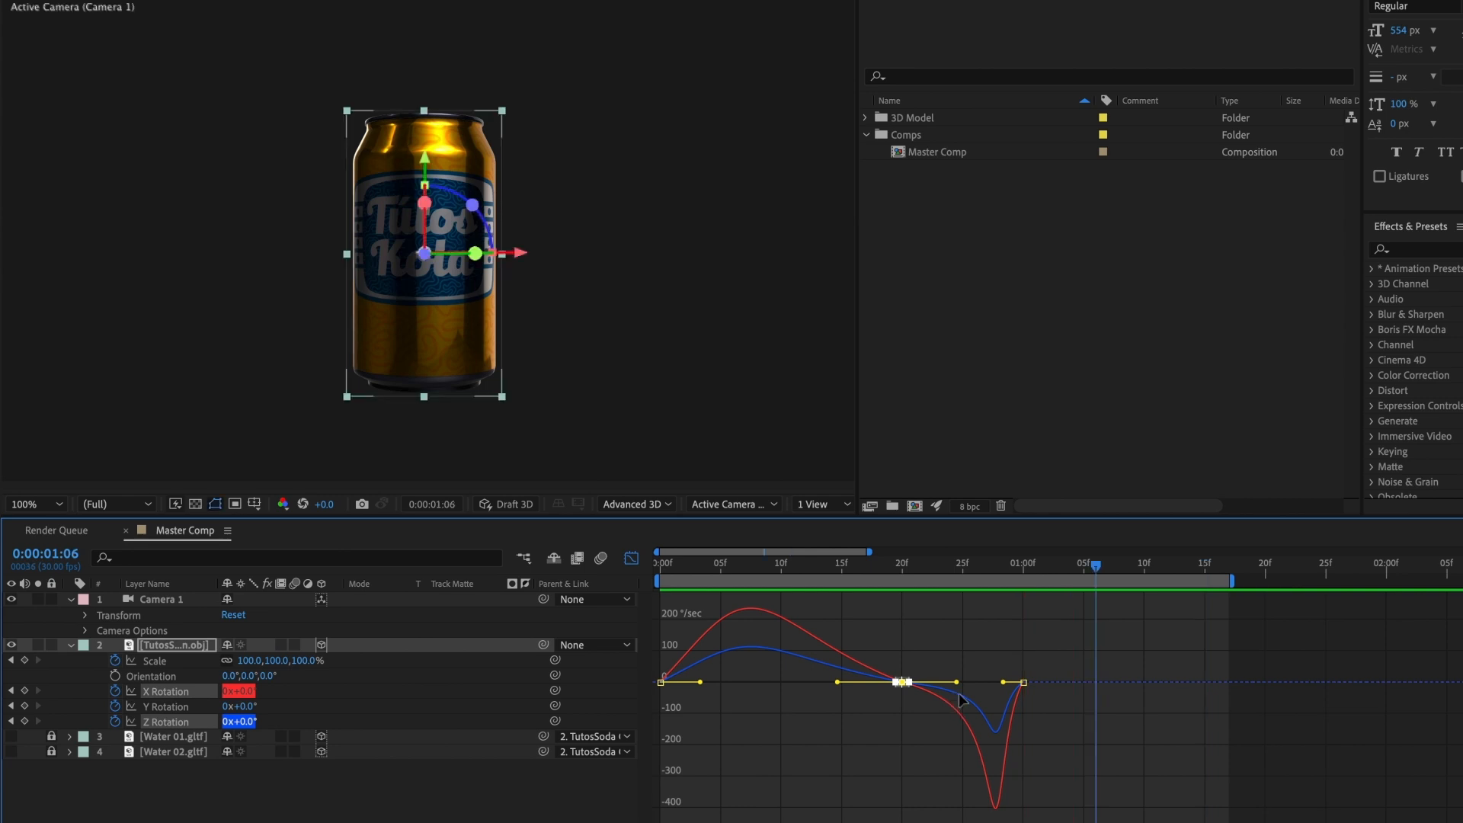
drag(955, 684, 963, 679)
key(space)
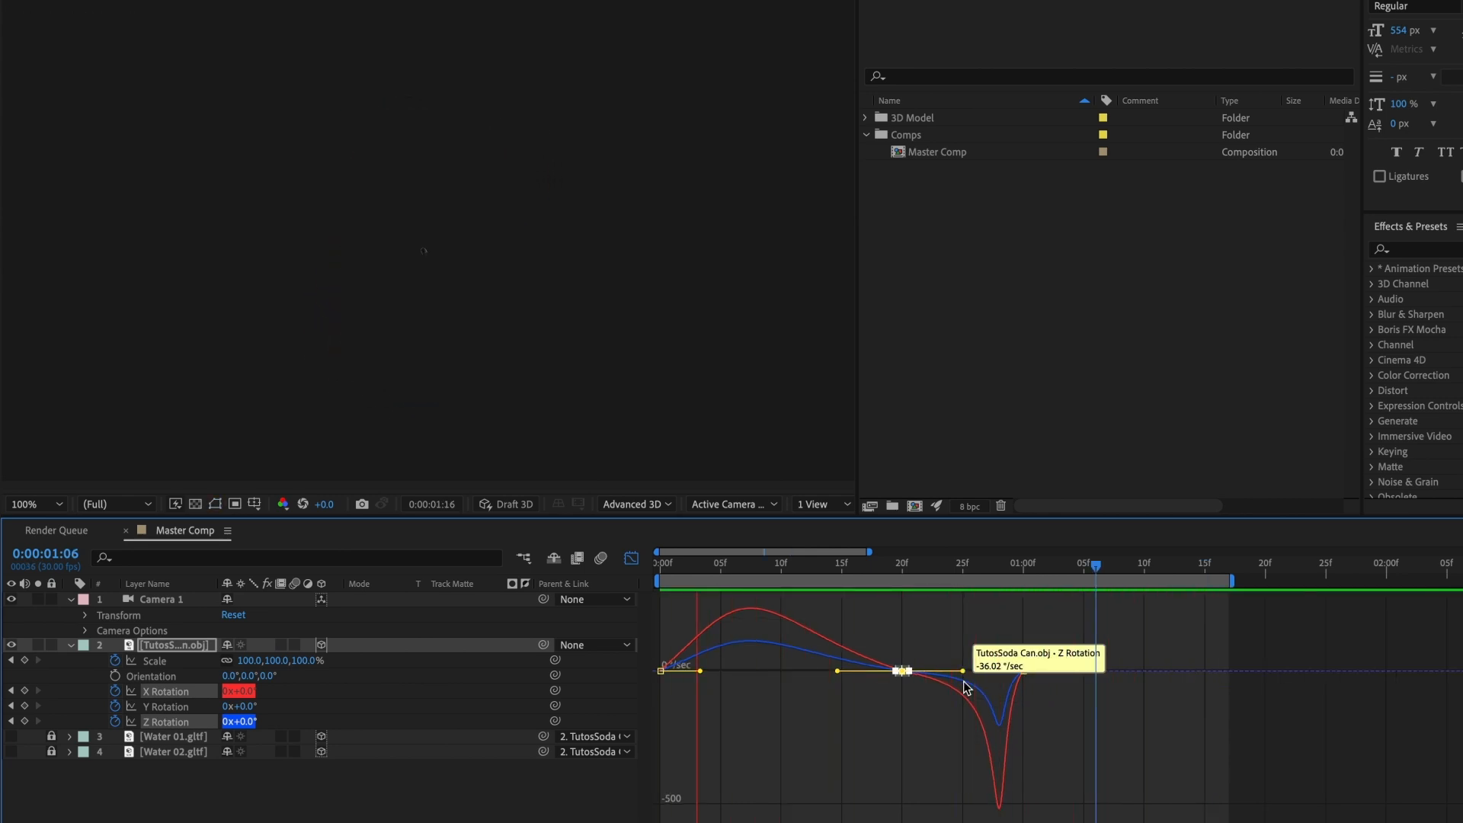
key(space)
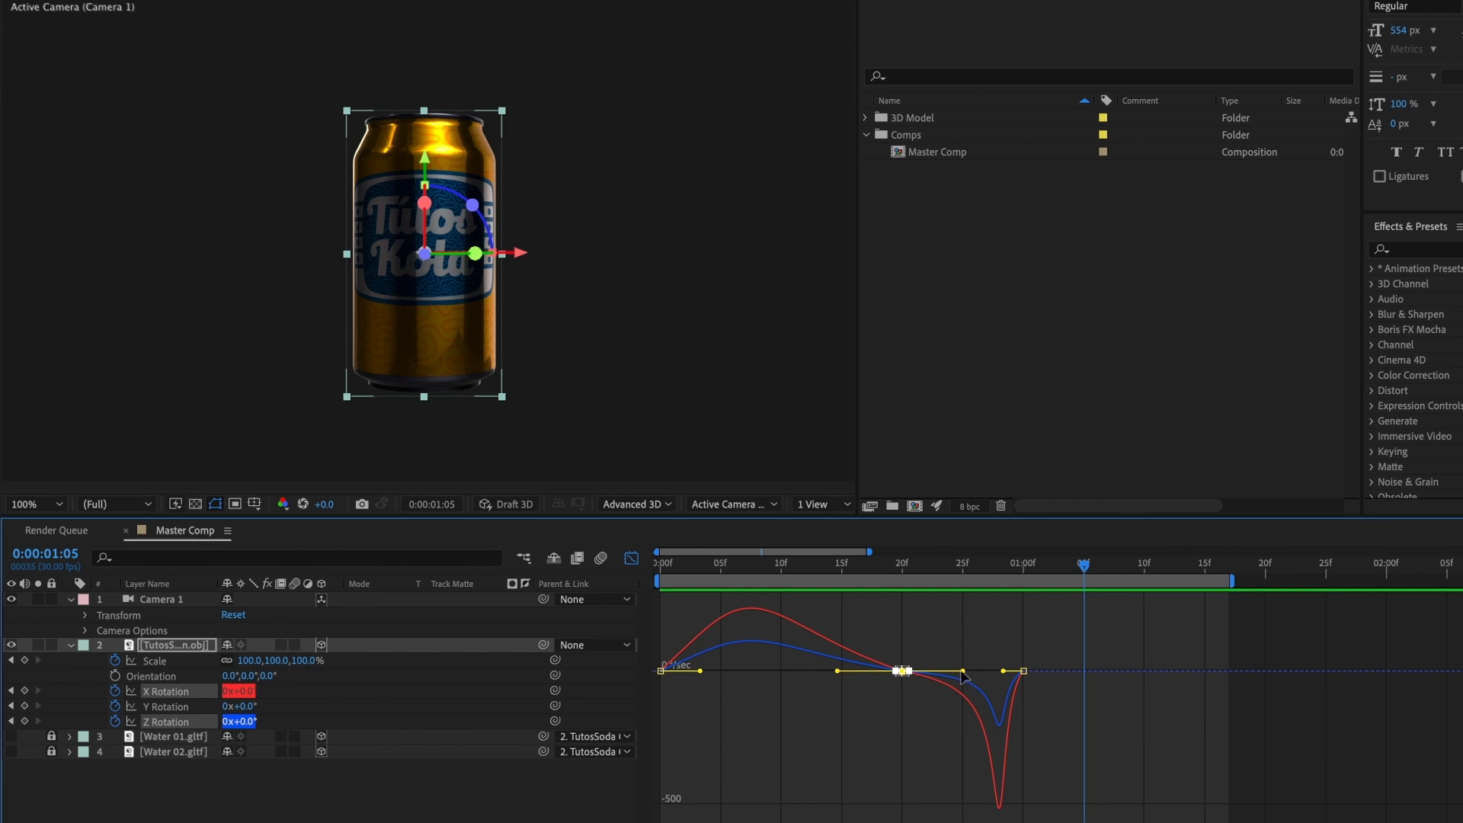
drag(962, 672, 955, 671)
key(space)
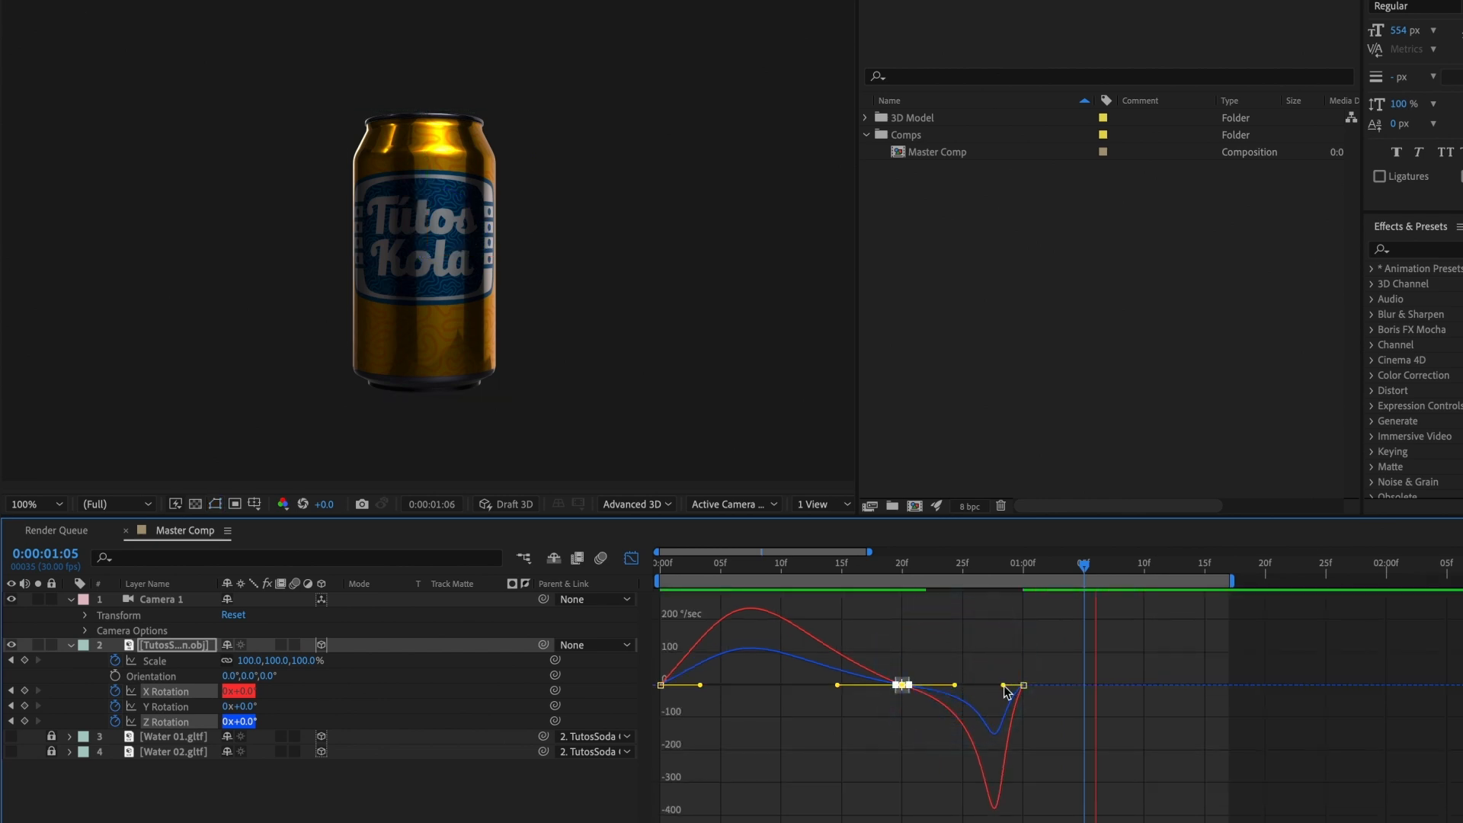
Step: Lengthen the outgoing ease of the can's Scale keyframe at 0:00:00:20 to about frame 24 and preview it
key(space)
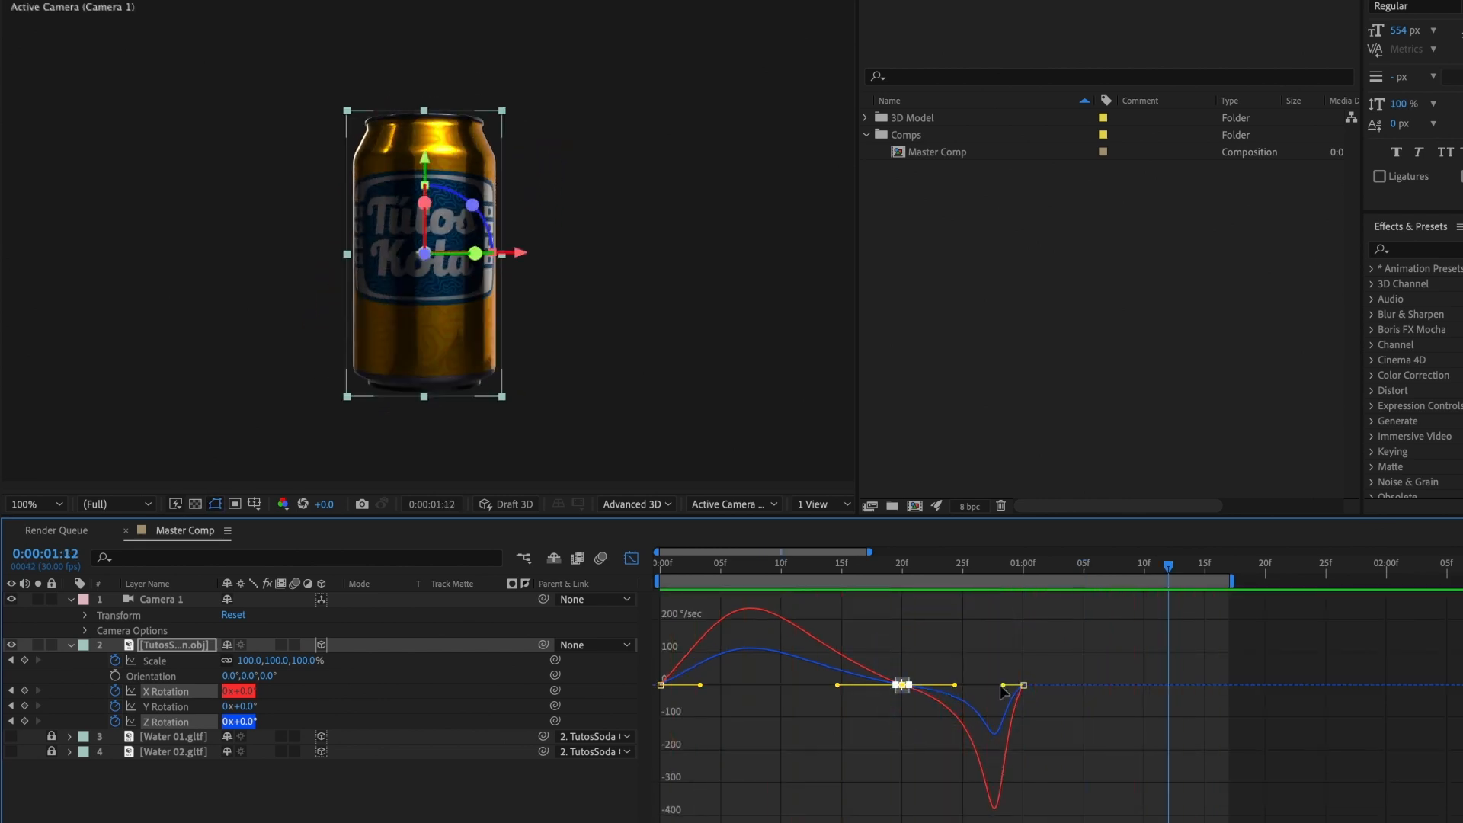
click(631, 559)
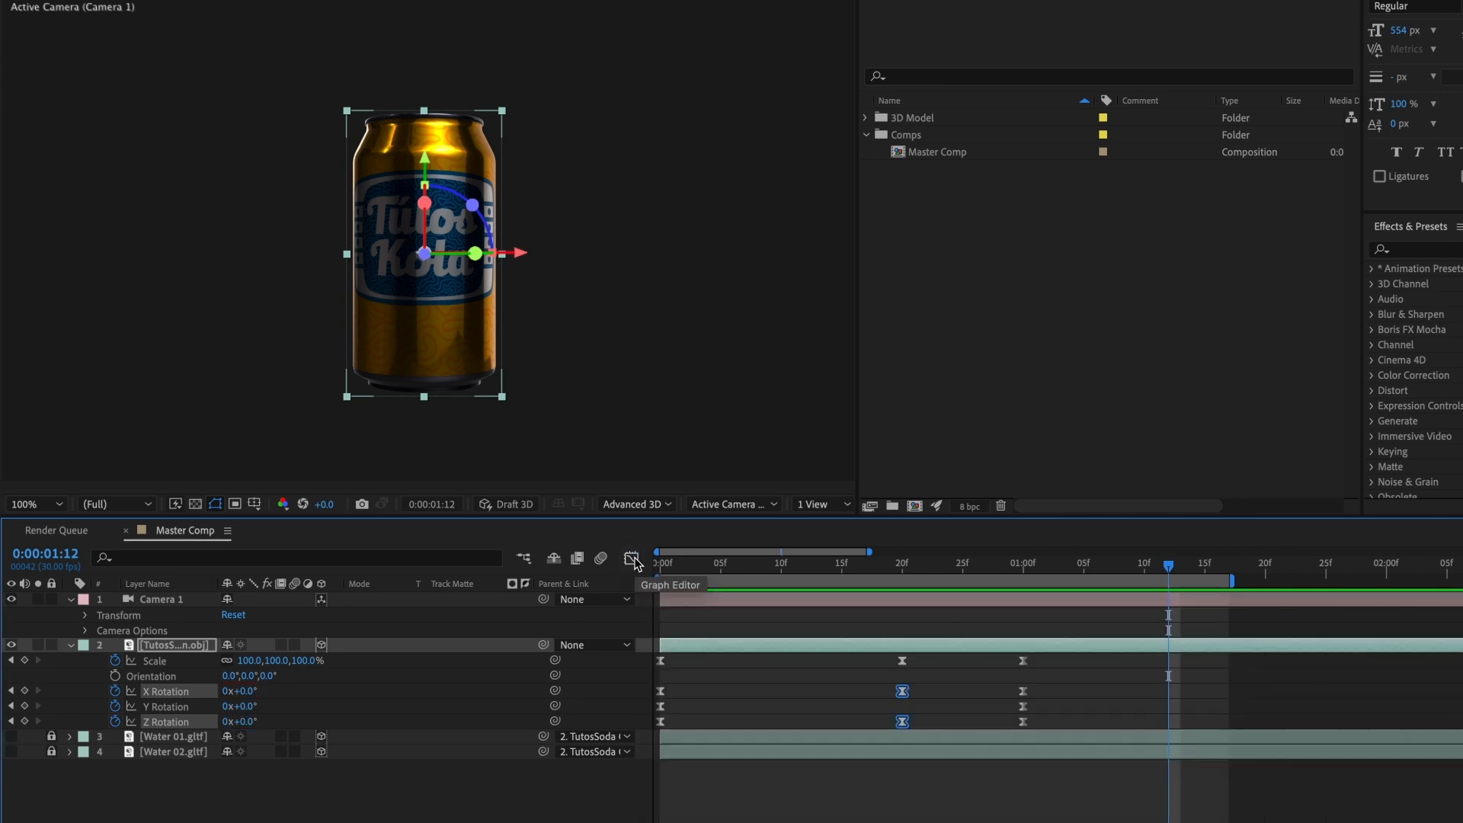
click(903, 661)
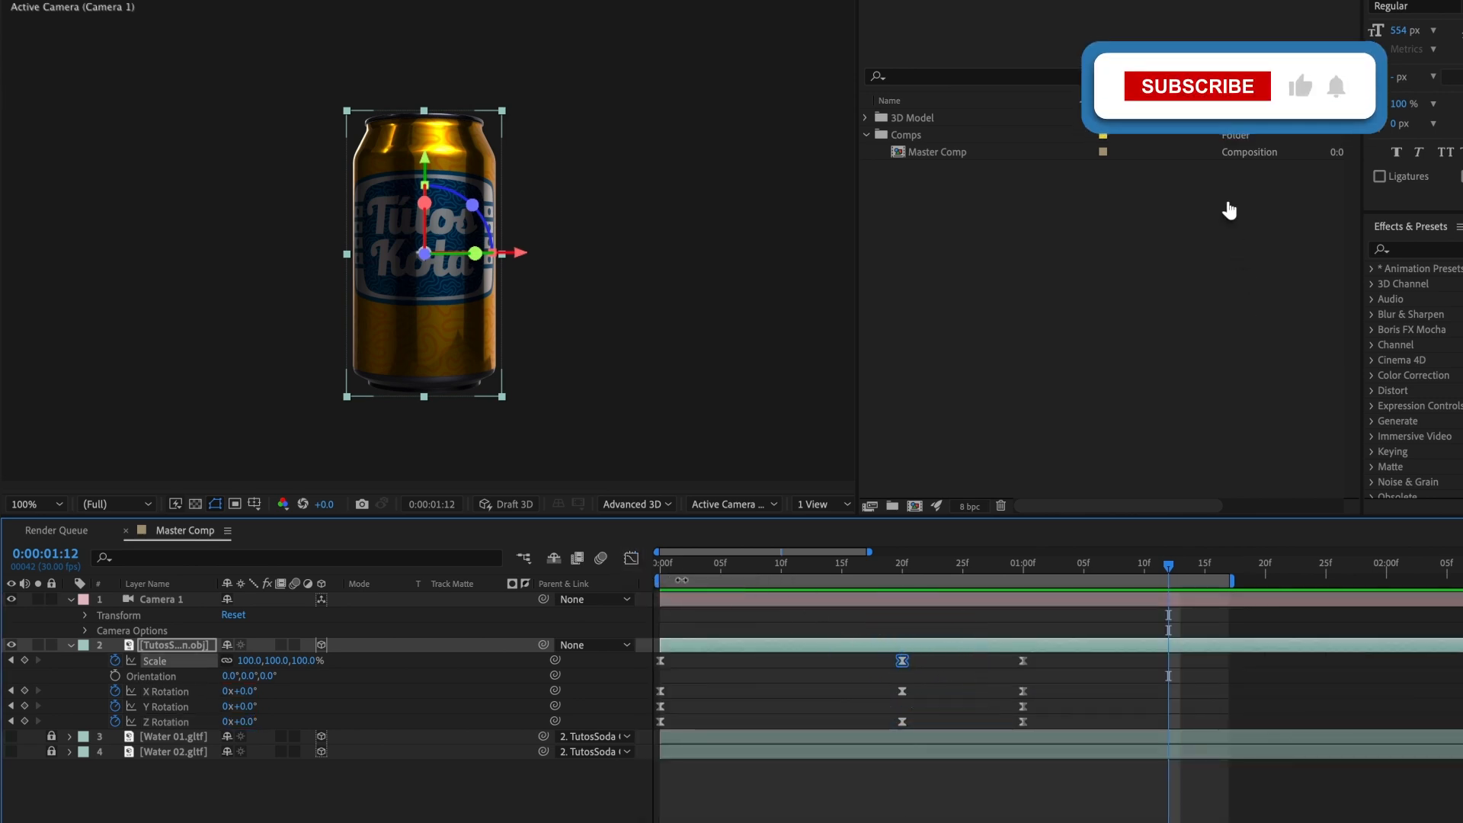
click(630, 561)
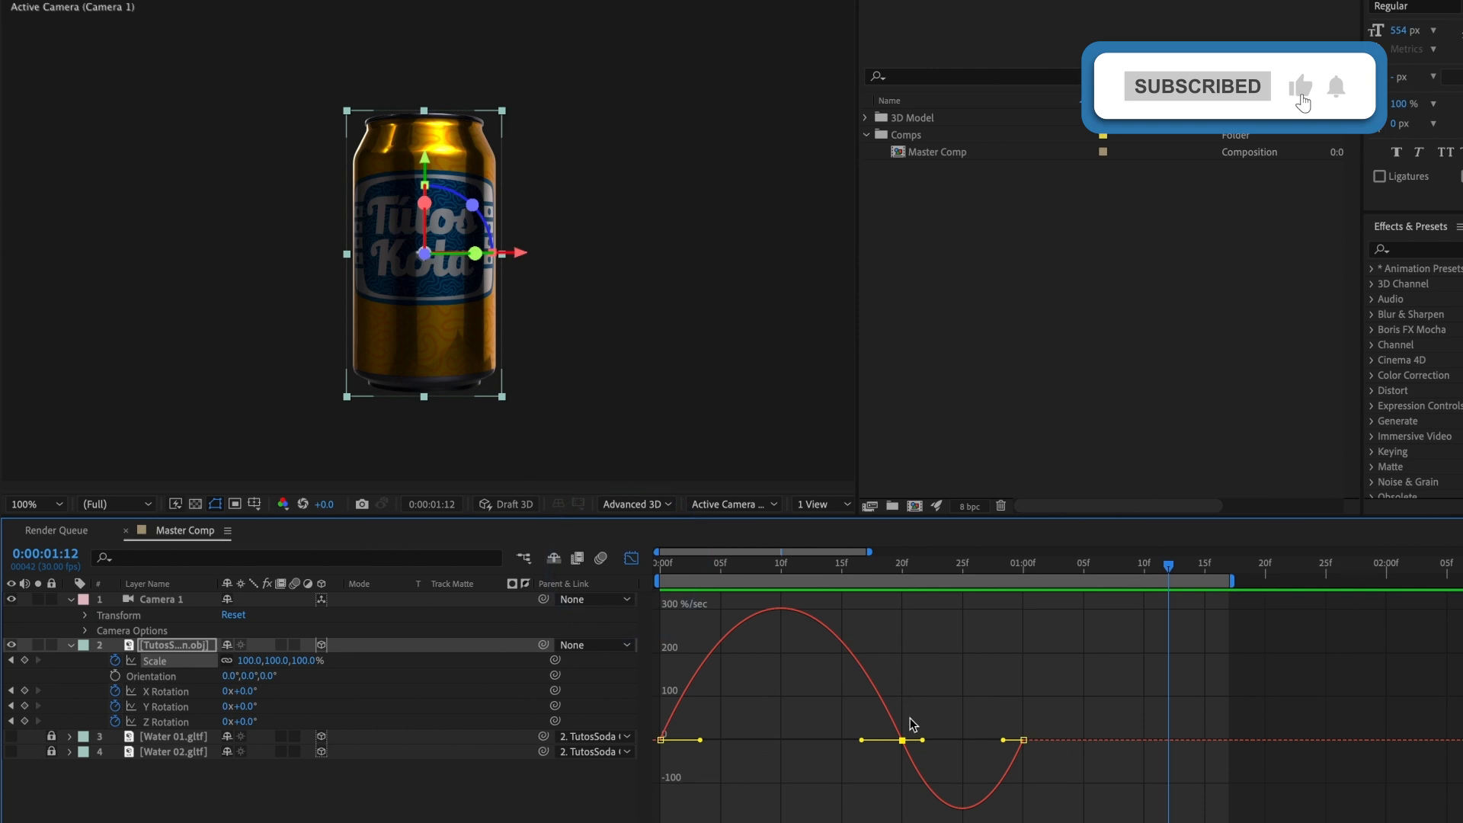
drag(924, 740, 951, 740)
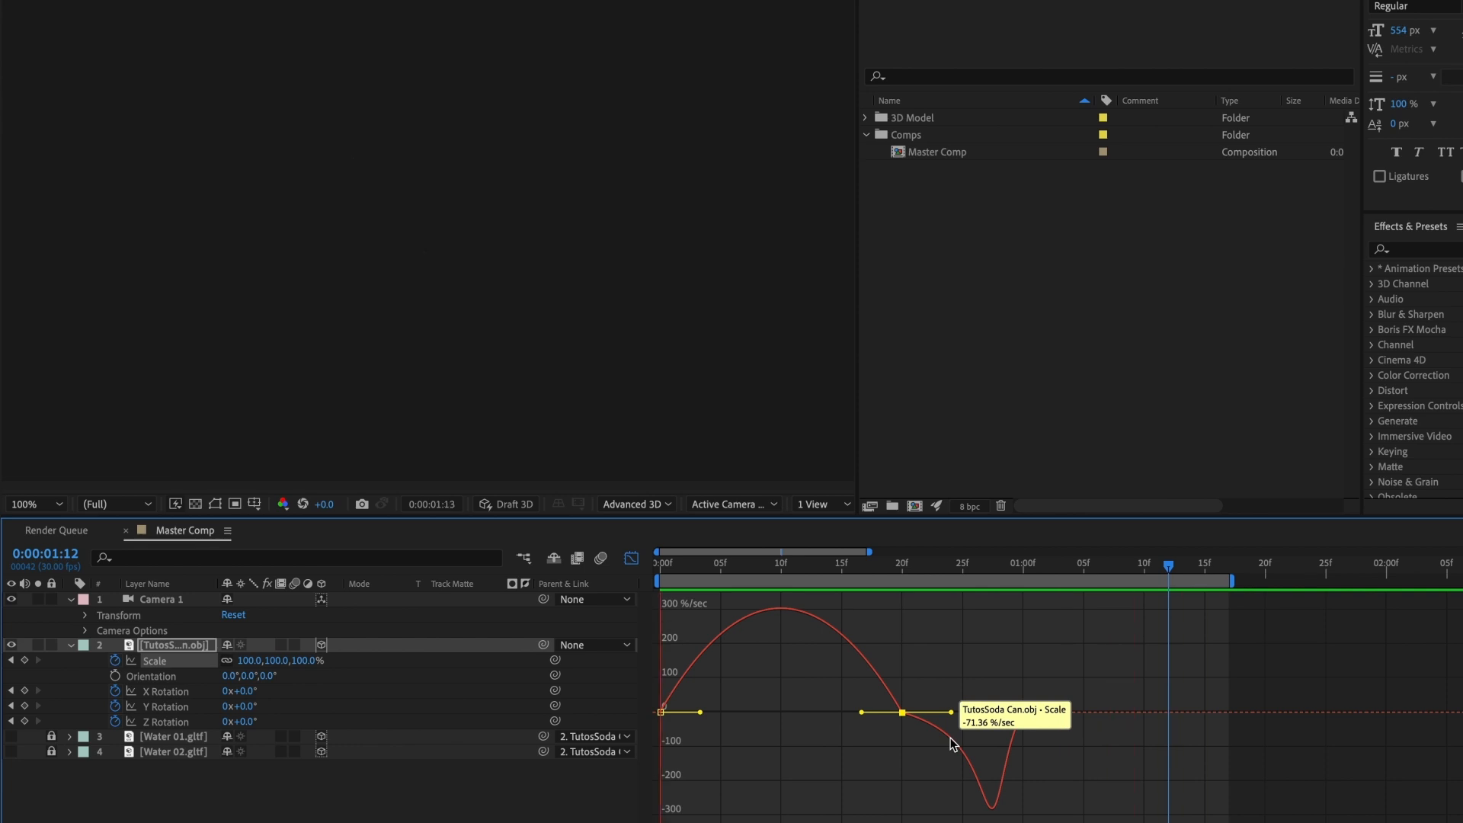
key(space)
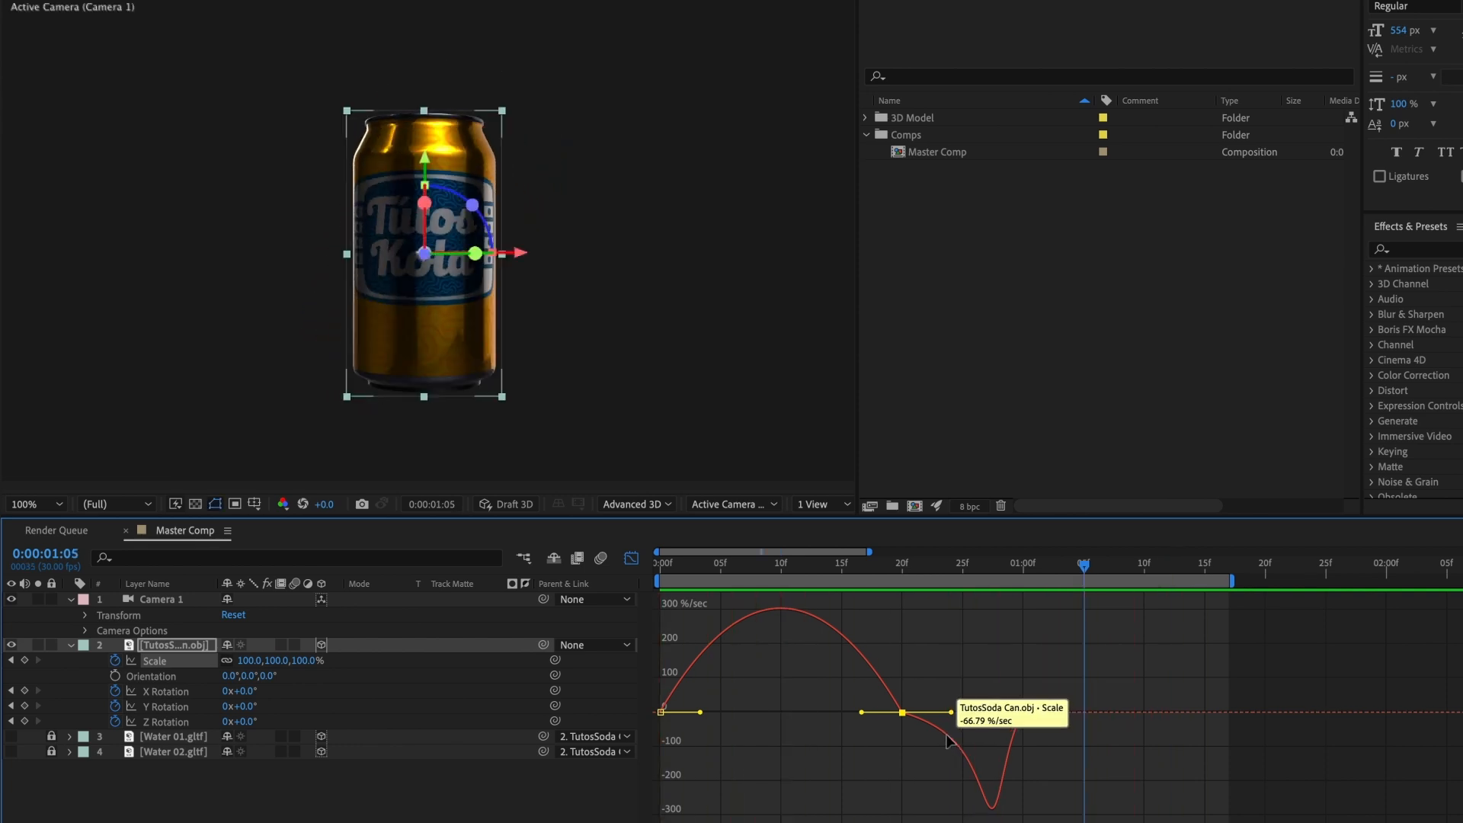
click(631, 559)
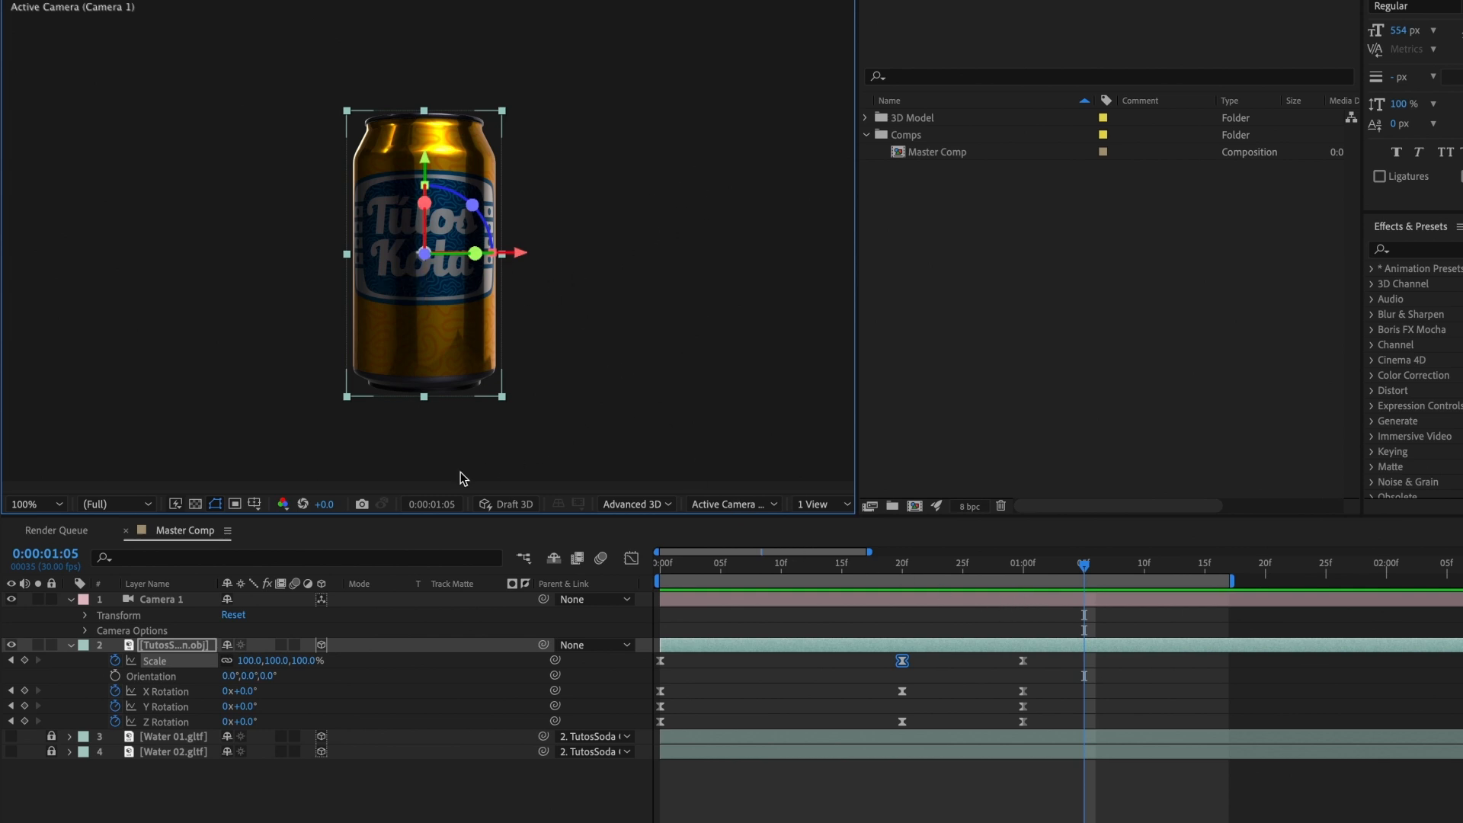
Step: Show the Title/Action Safe guides and keyframe the can's Position at 0:00:01:00 with X moved right to about 1975.5
click(256, 503)
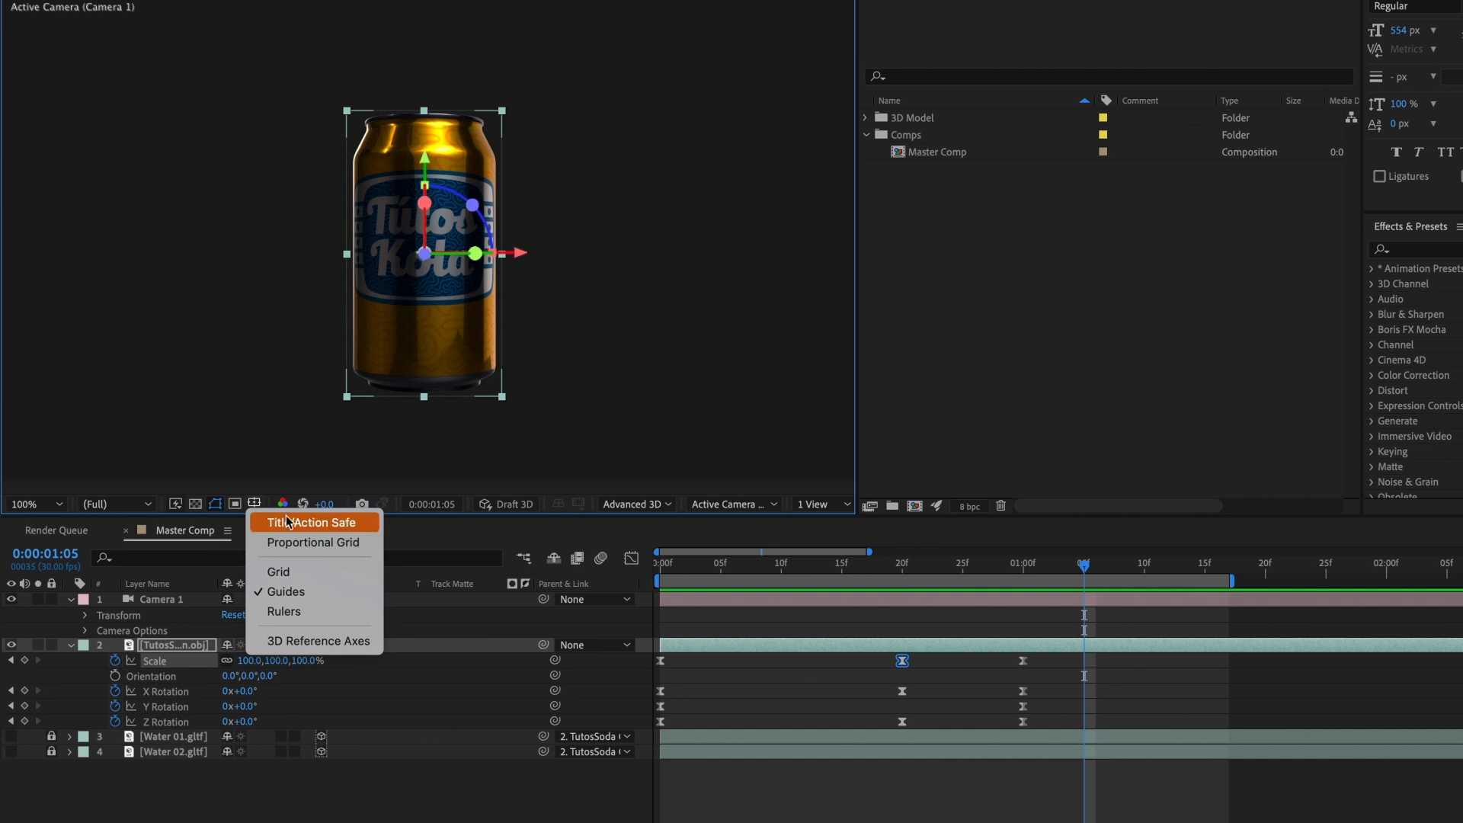
click(351, 523)
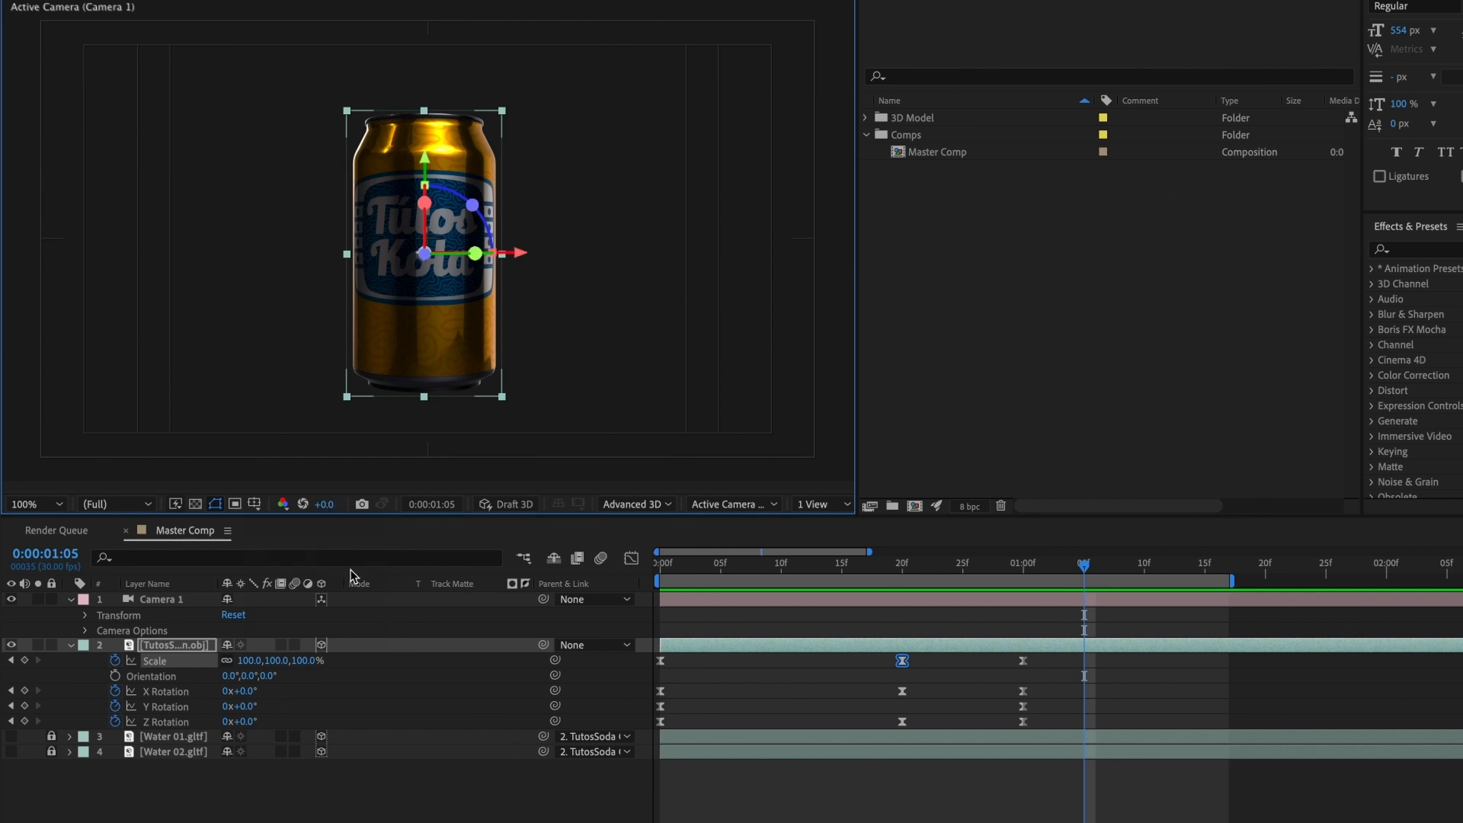
drag(1071, 572, 1024, 575)
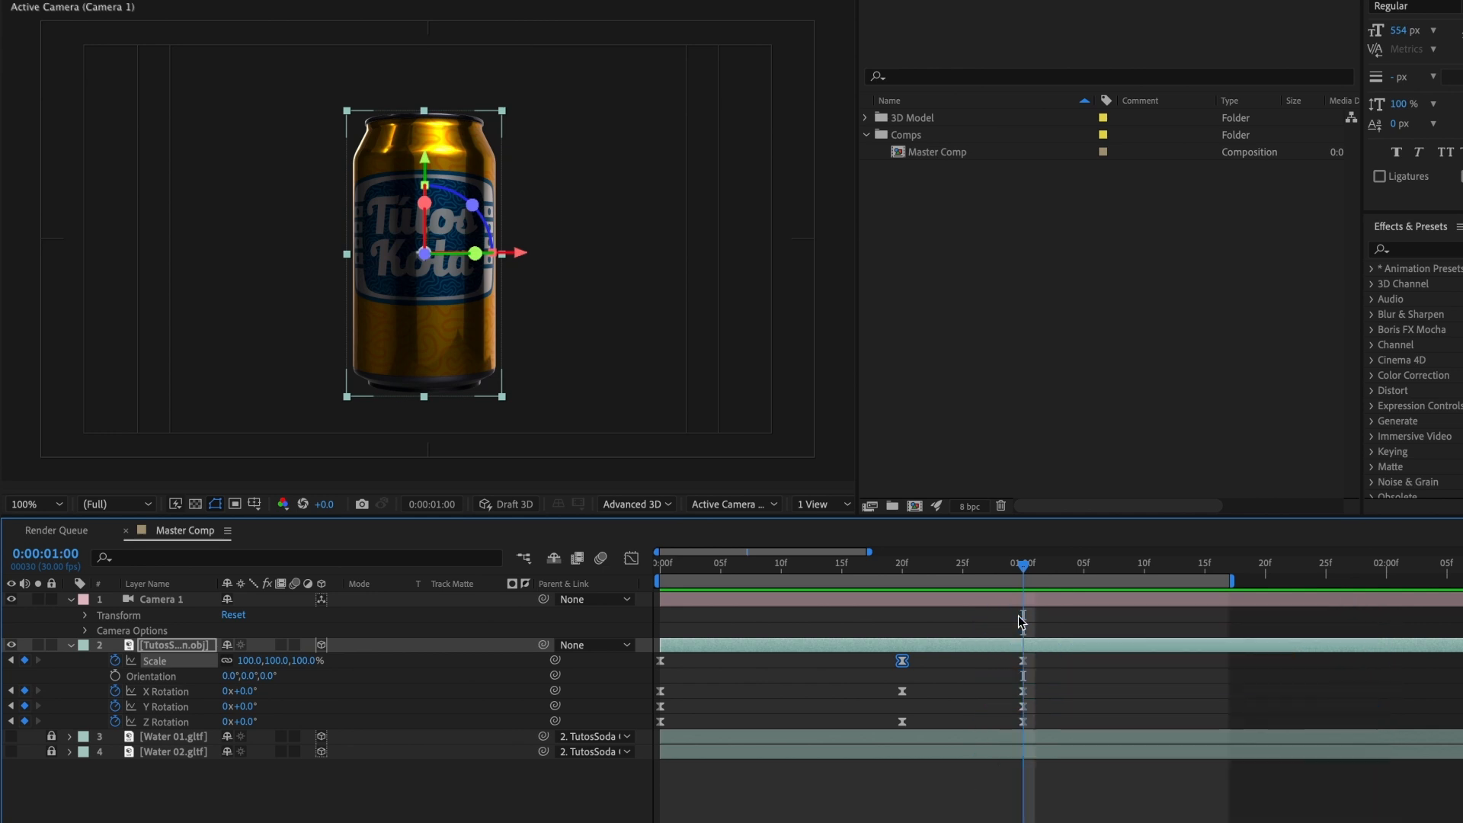
key(shift+p)
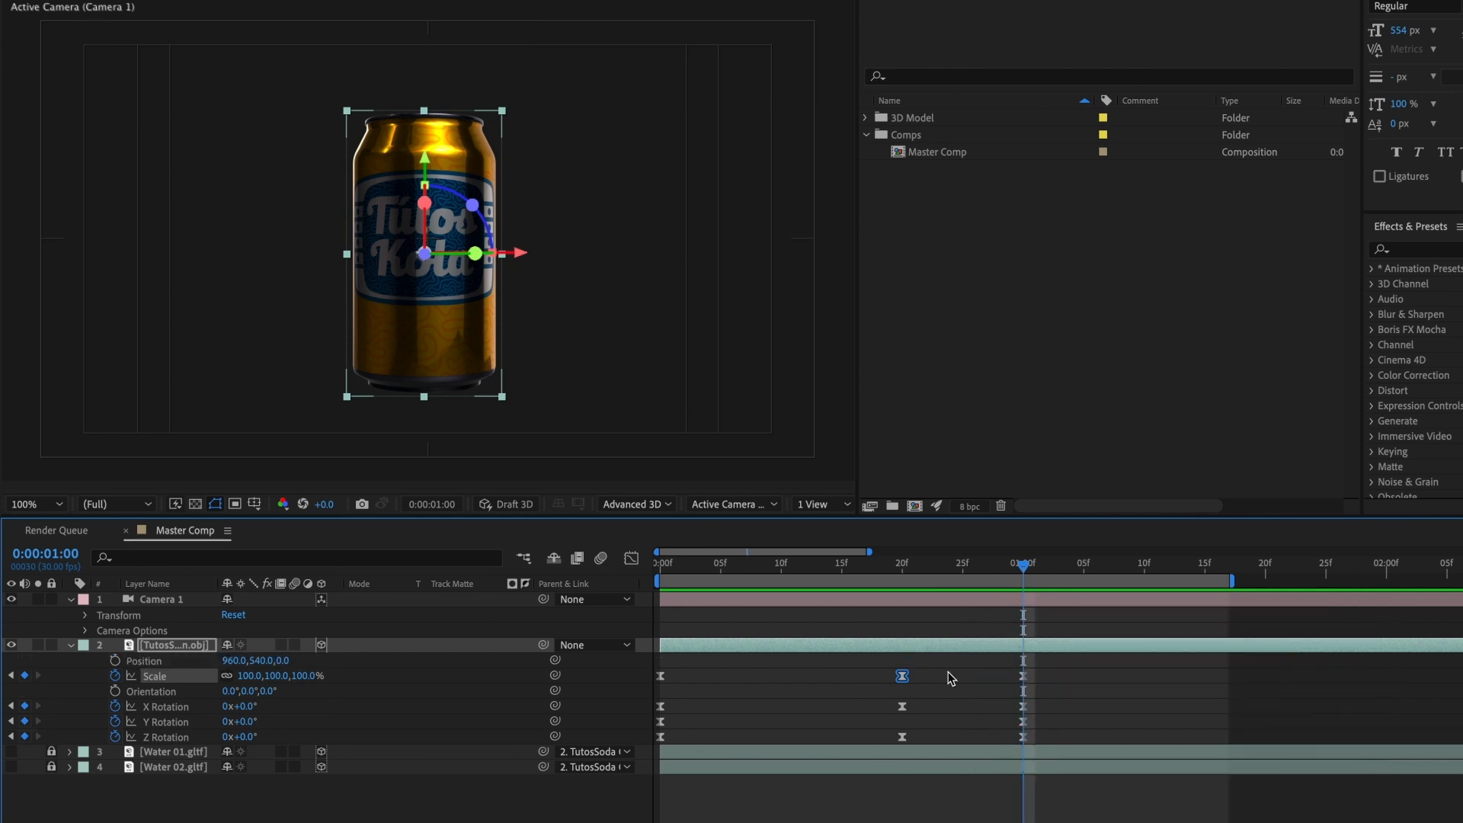
click(115, 660)
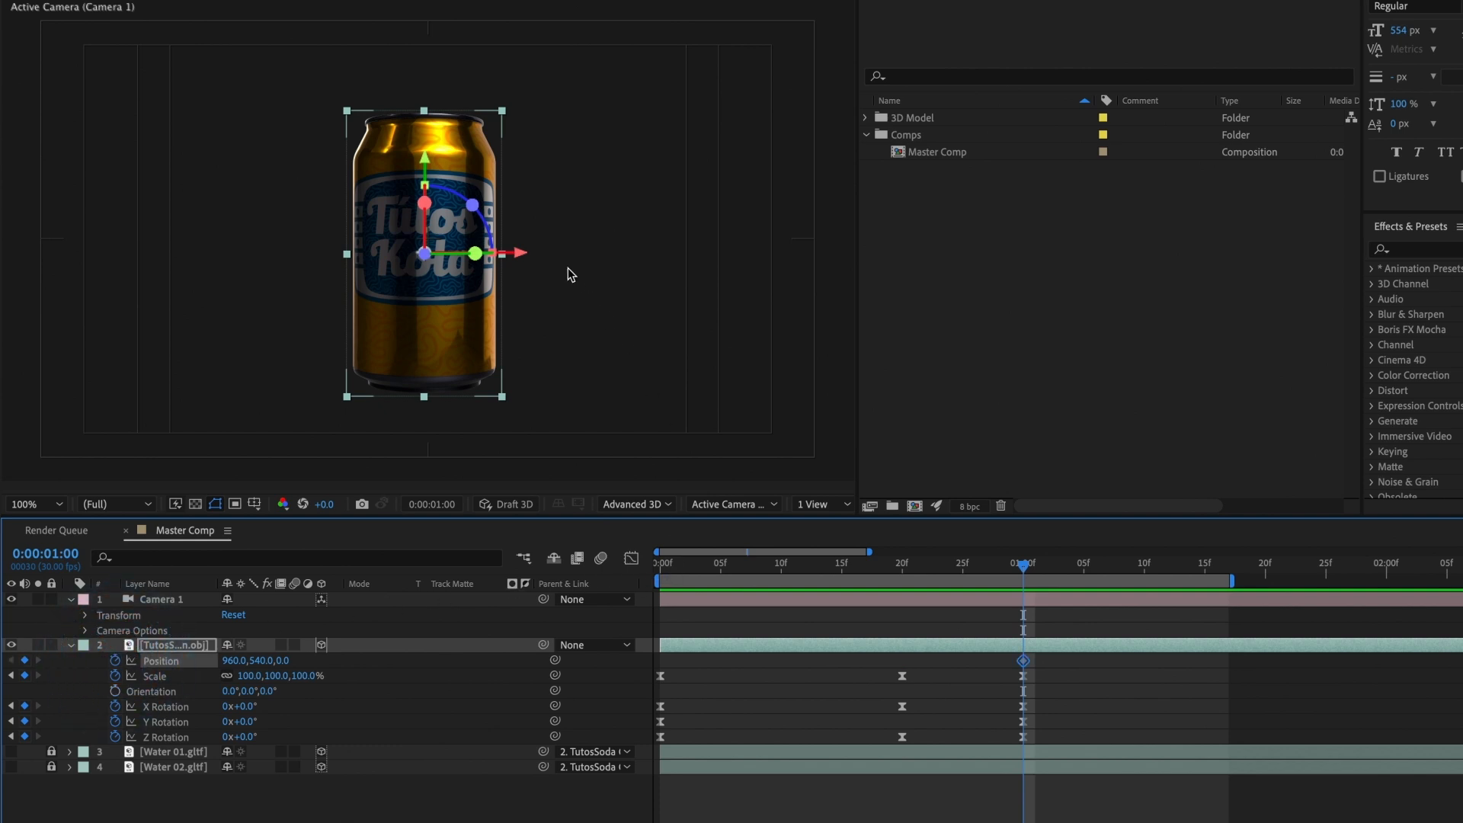
drag(525, 255, 757, 279)
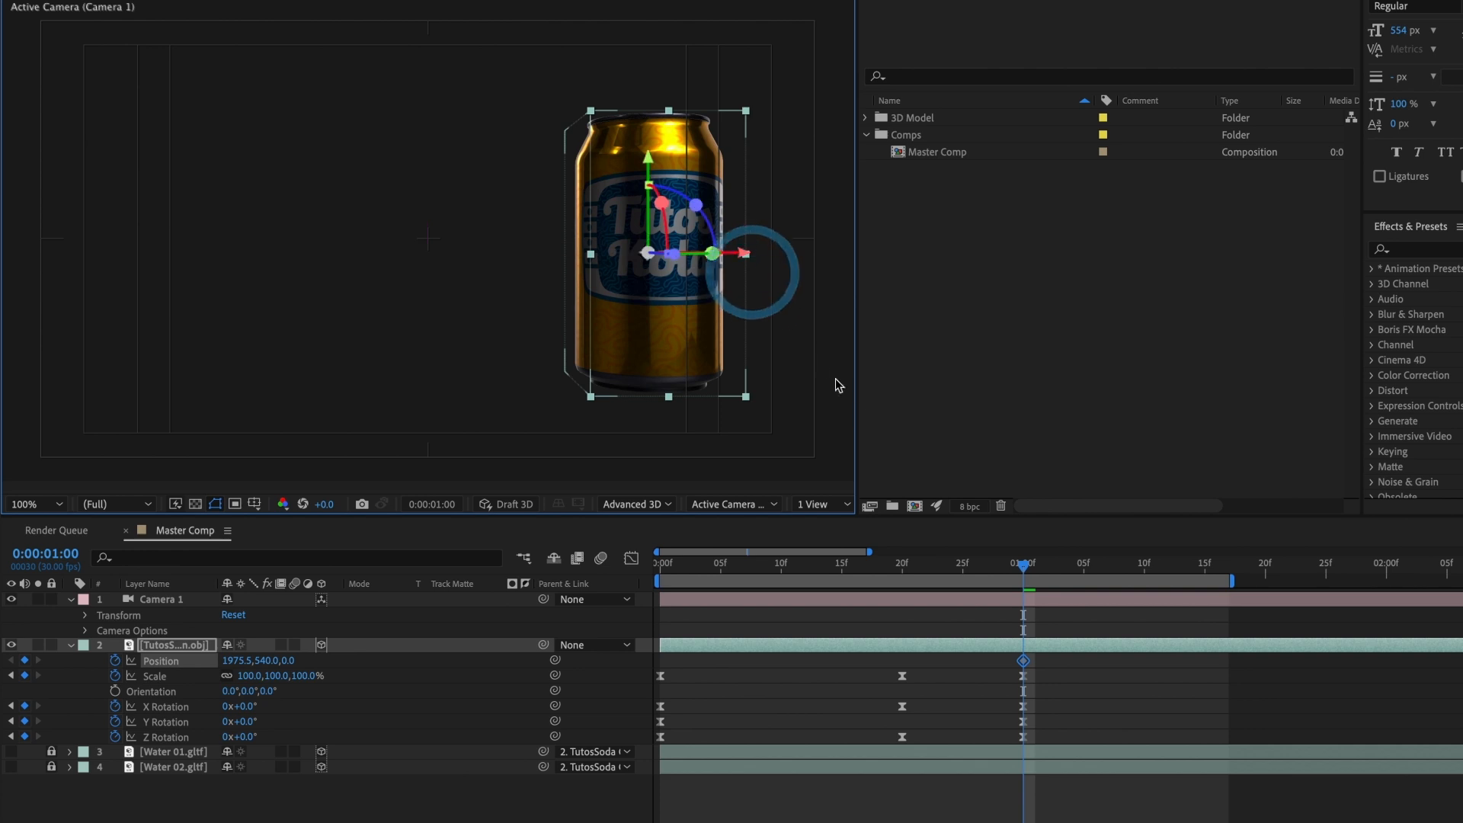
Step: Add a starting Position keyframe for the can at 0:00:00:00 with X about 1669.5 and preview the sideways move
drag(1034, 575, 771, 583)
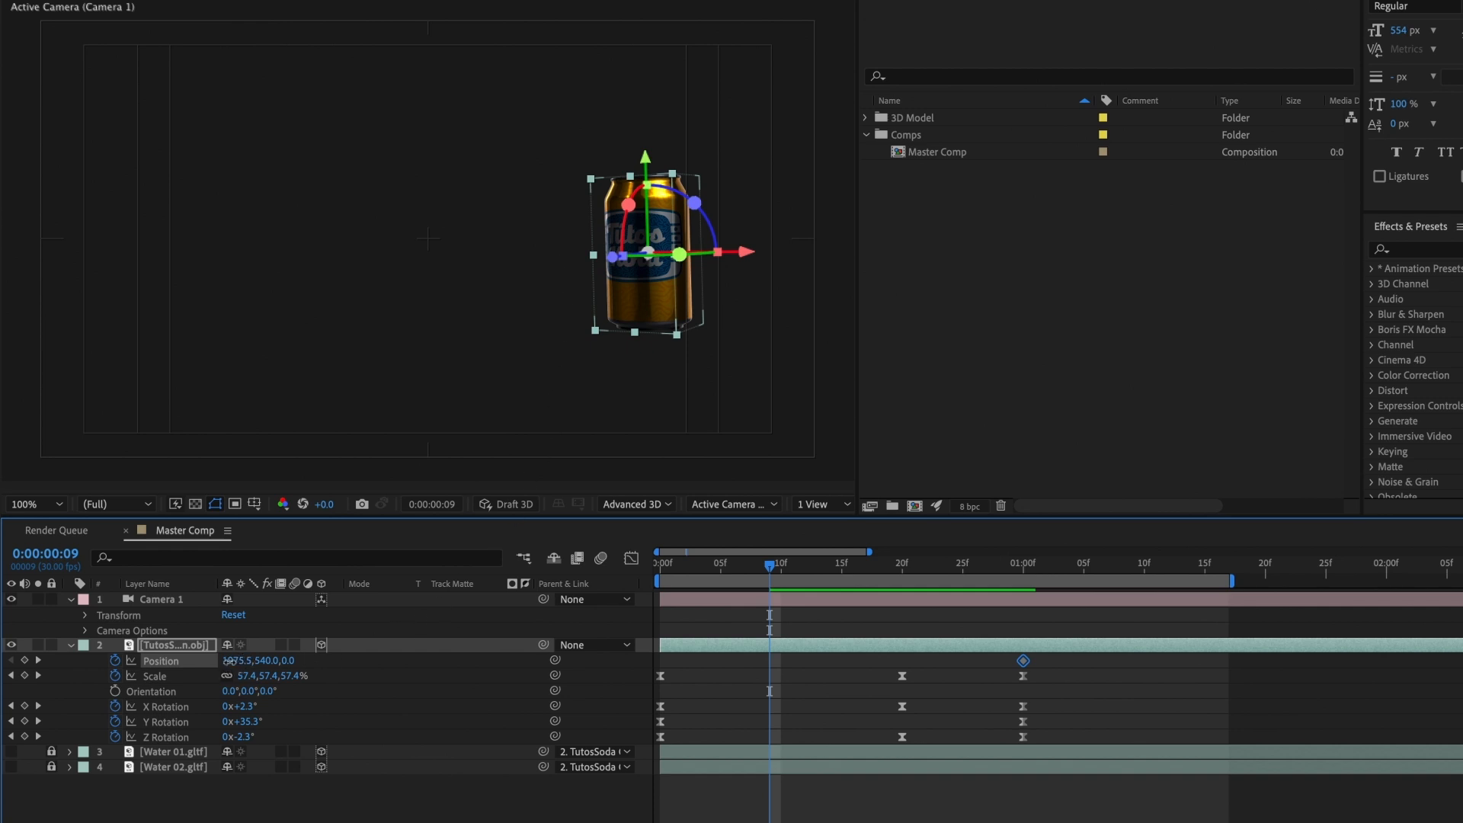
drag(228, 660, 59, 660)
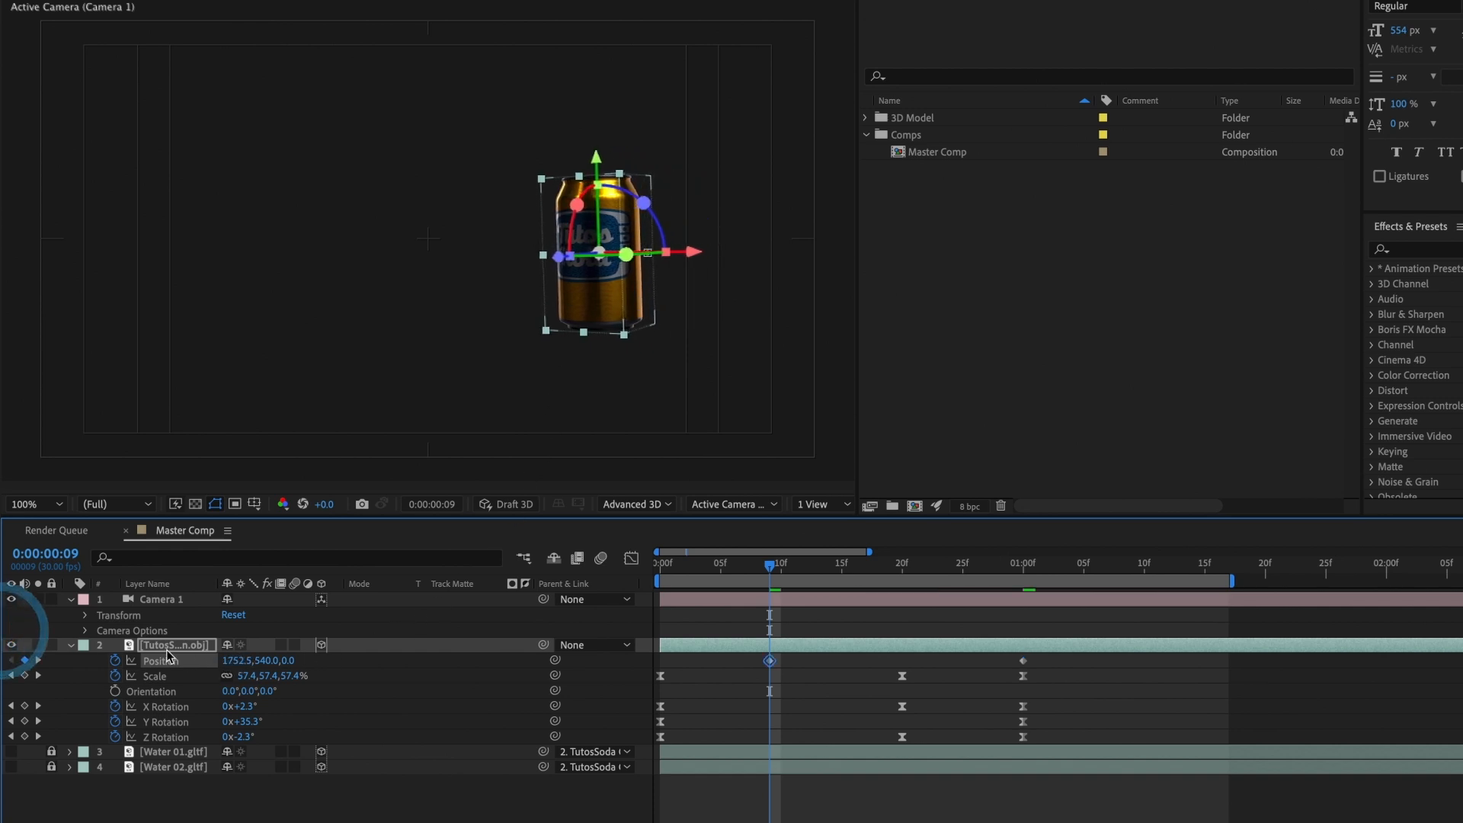
drag(232, 660, 152, 661)
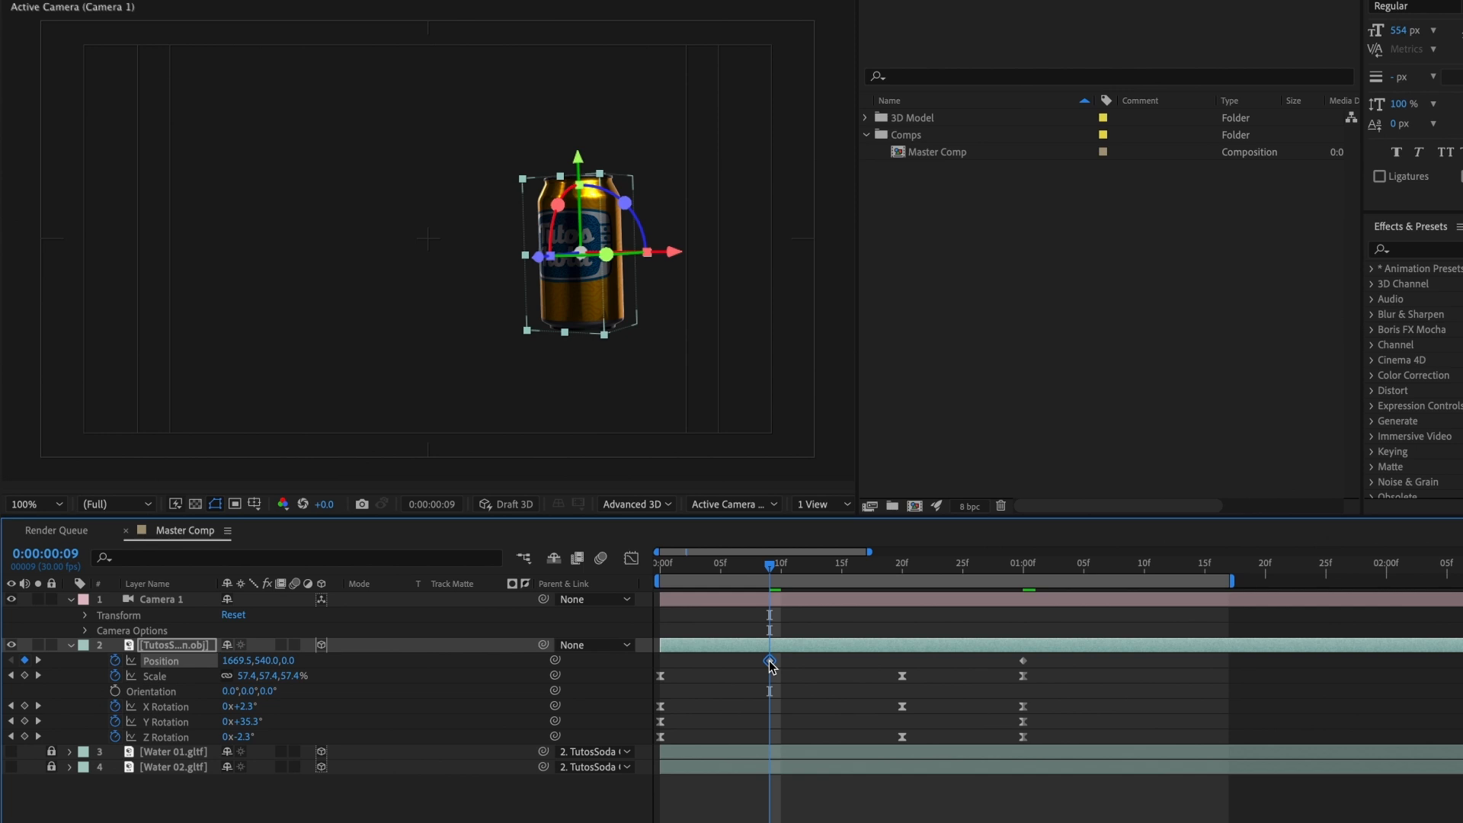
drag(770, 661, 661, 661)
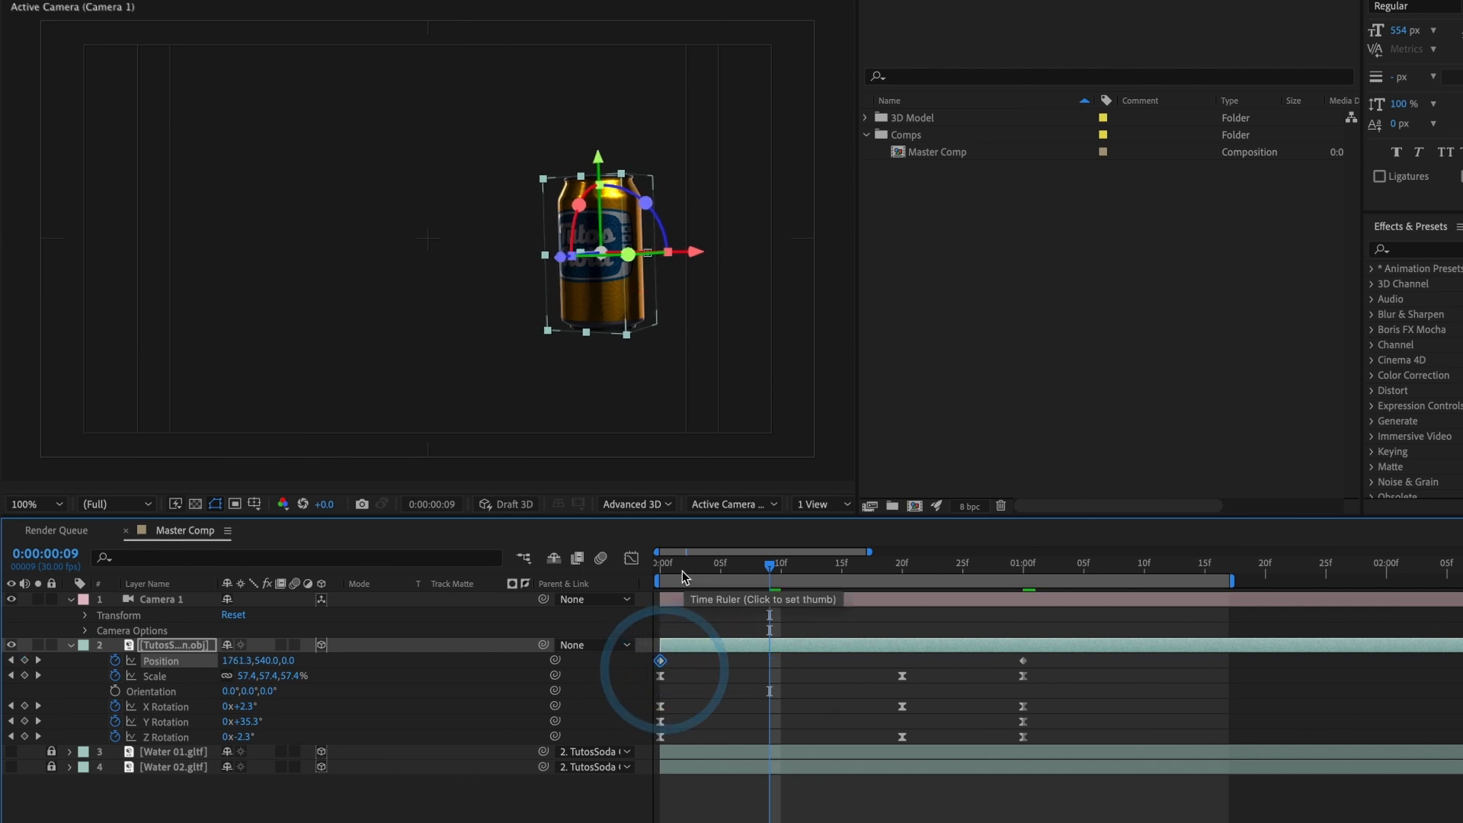
click(659, 567)
key(space)
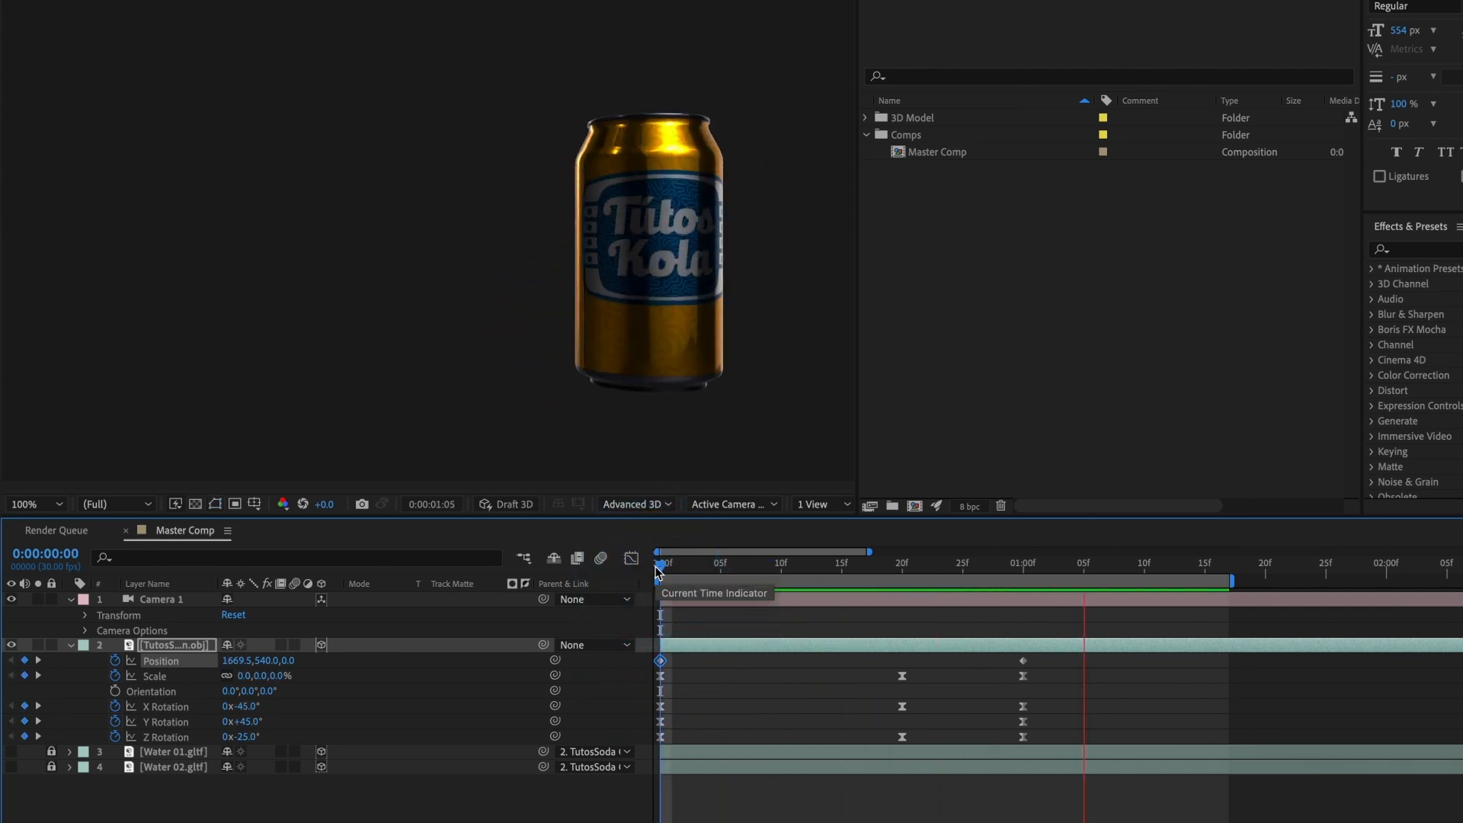
key(space)
Step: Apply Easy Ease In to the can's final Position keyframe and shift all its keyframes at 0:00:01:00 to 0:00:01:04
drag(661, 568, 951, 596)
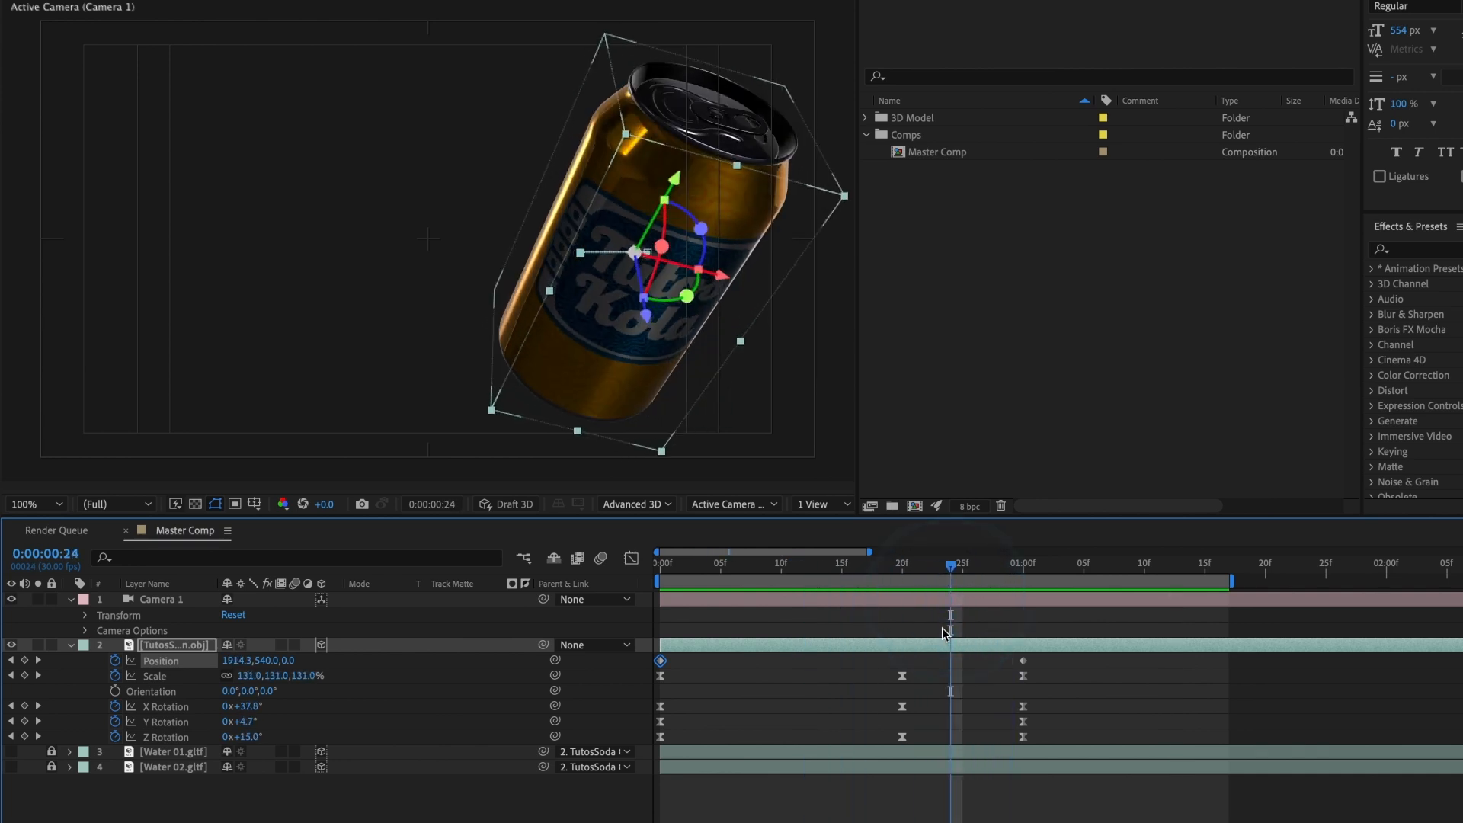
right_click(1023, 660)
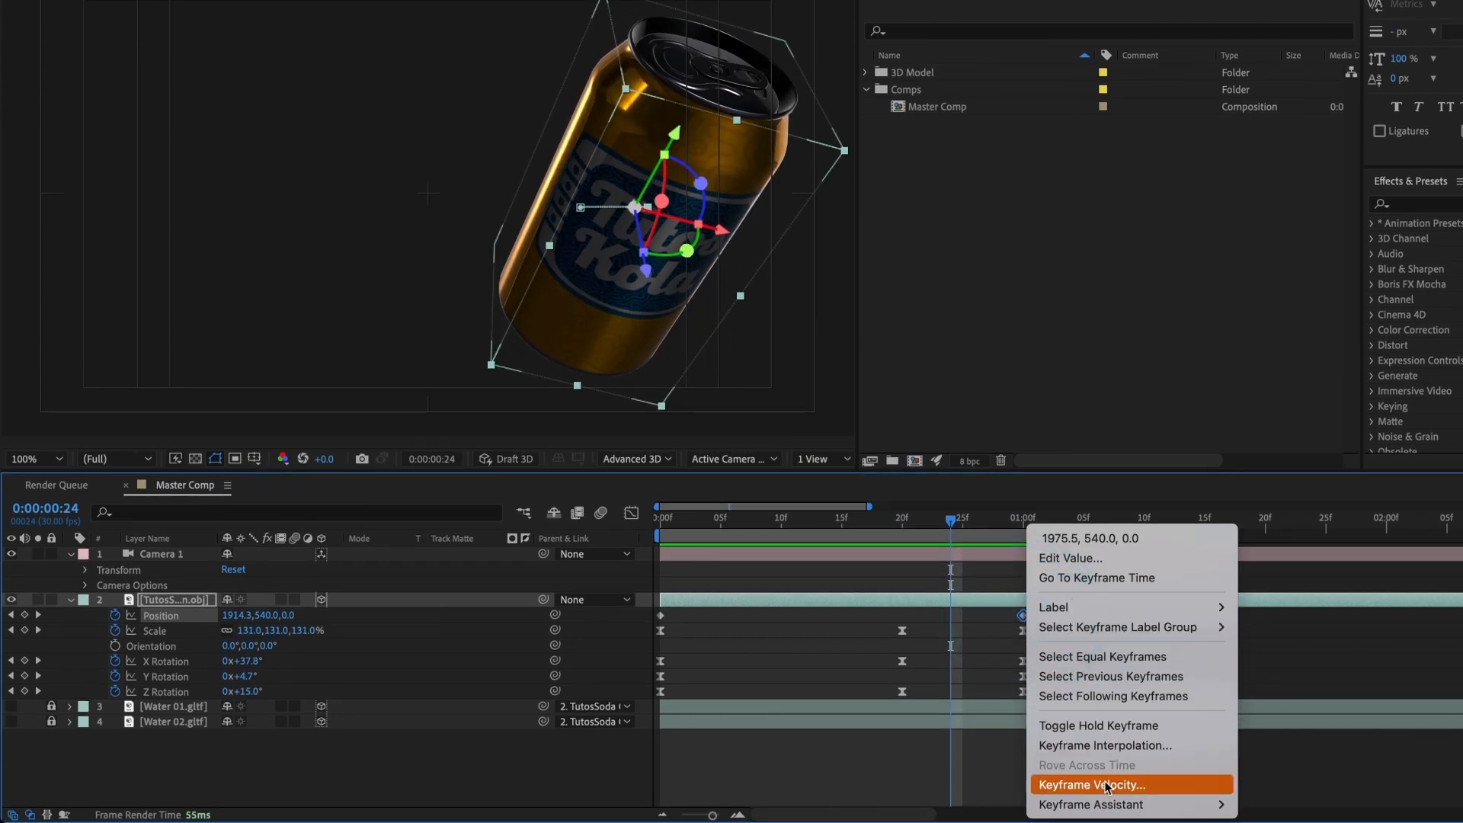
mouse_move(1098, 806)
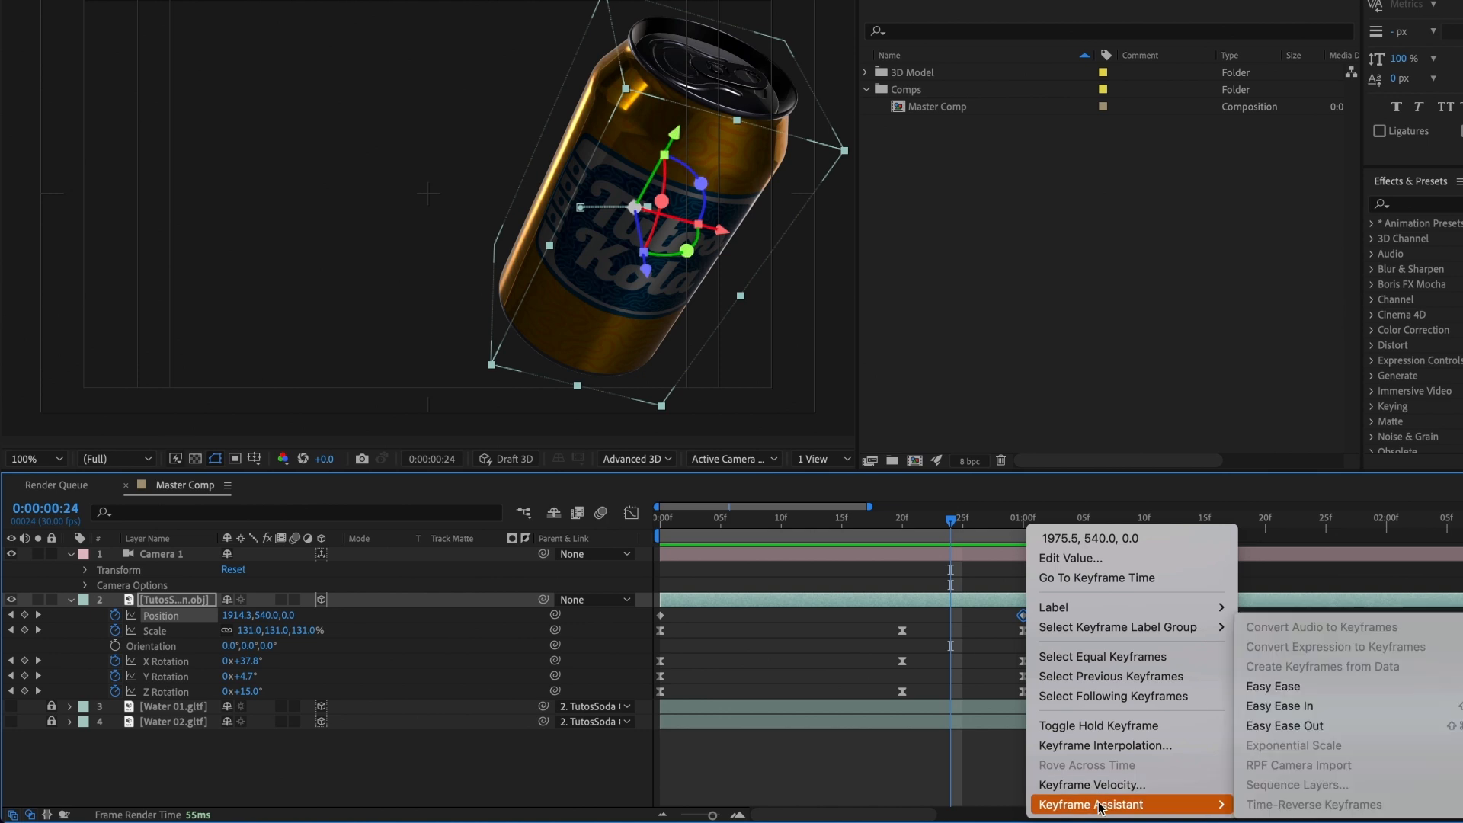
click(1286, 707)
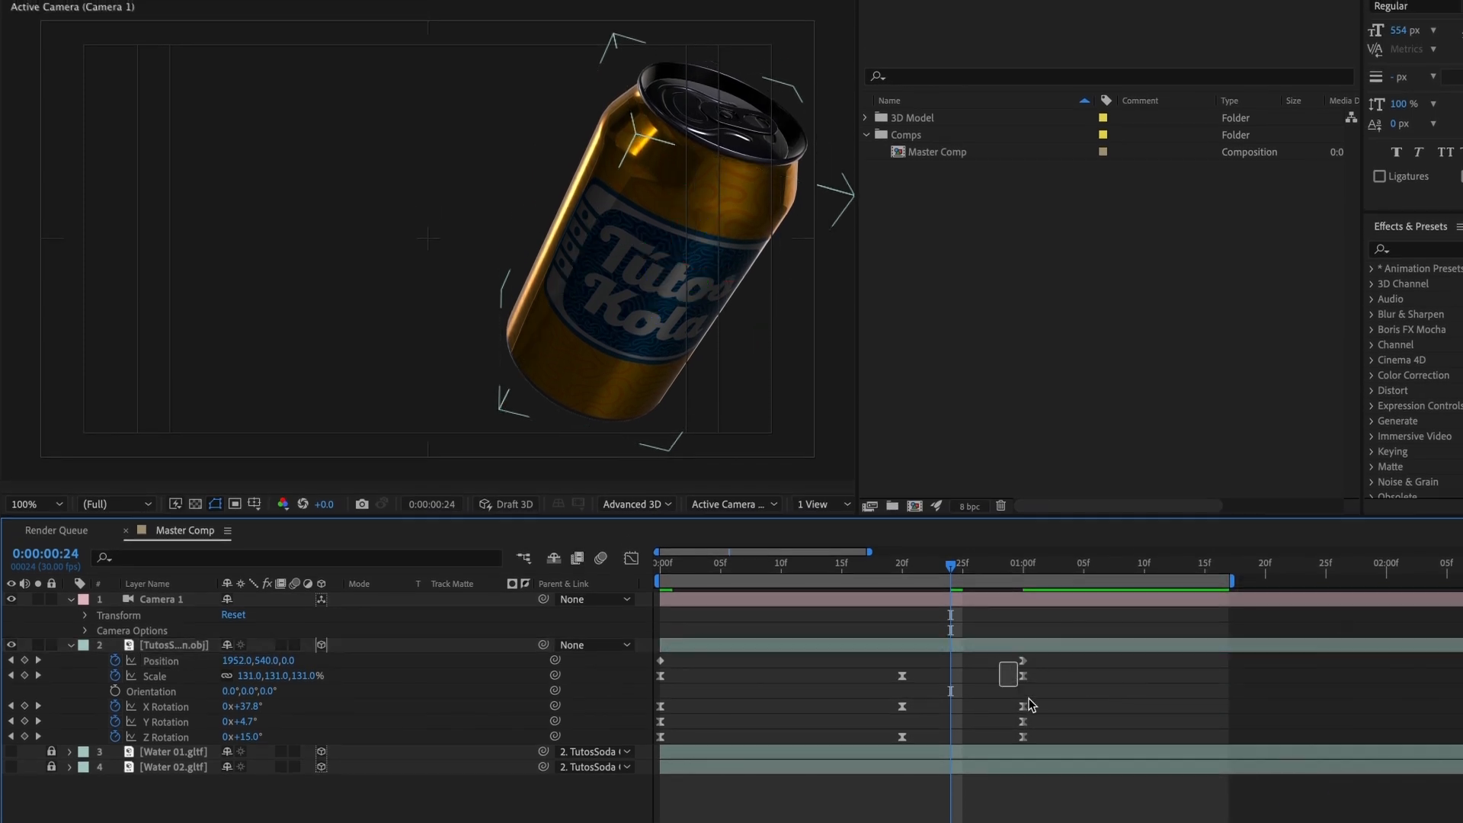
drag(1029, 705, 1071, 738)
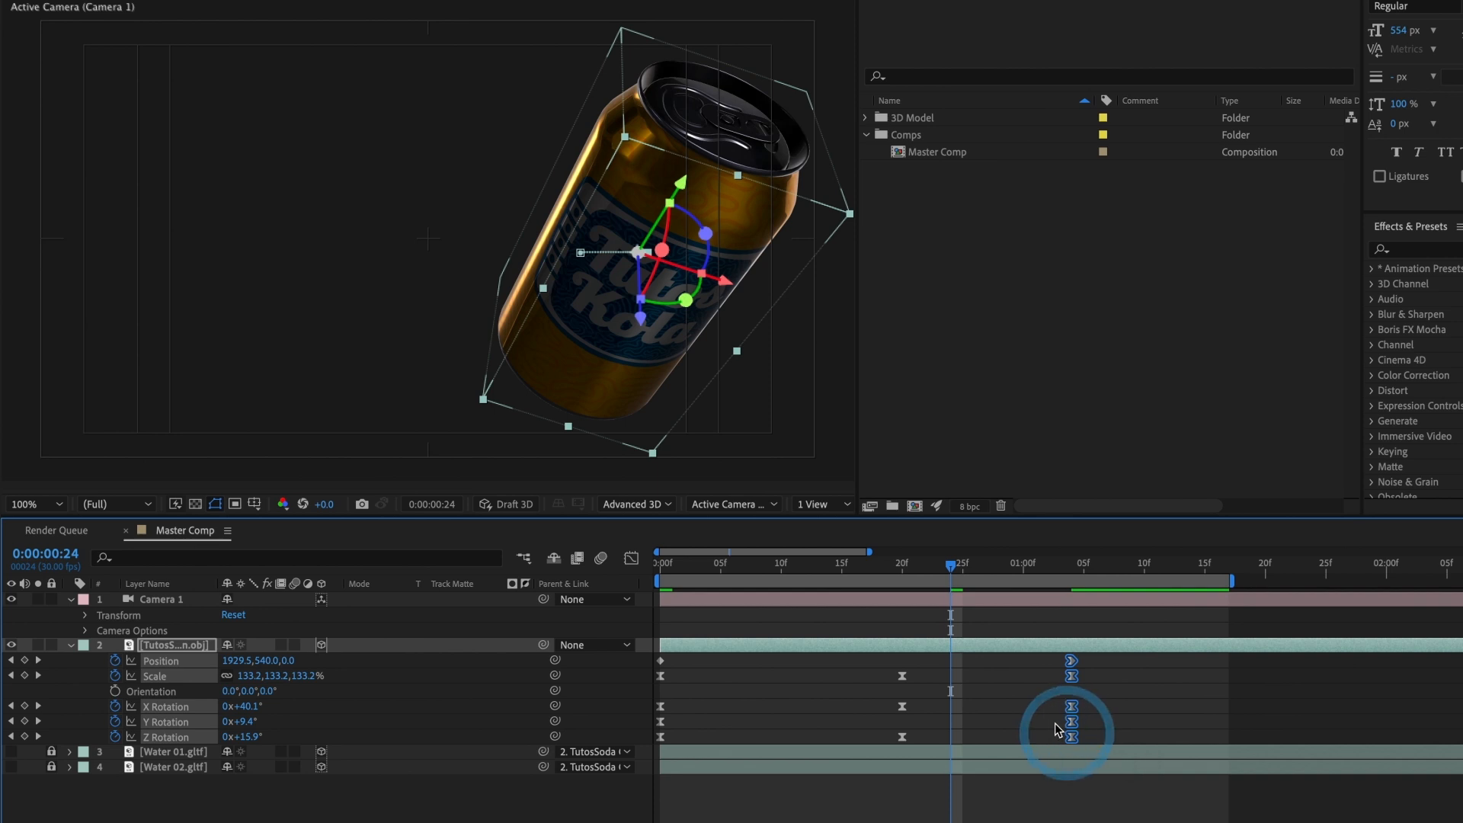
click(1055, 722)
Step: Lengthen the incoming ease of the can's Position keyframe at 0:00:01:04 back to about frame 21 and preview it
click(1070, 663)
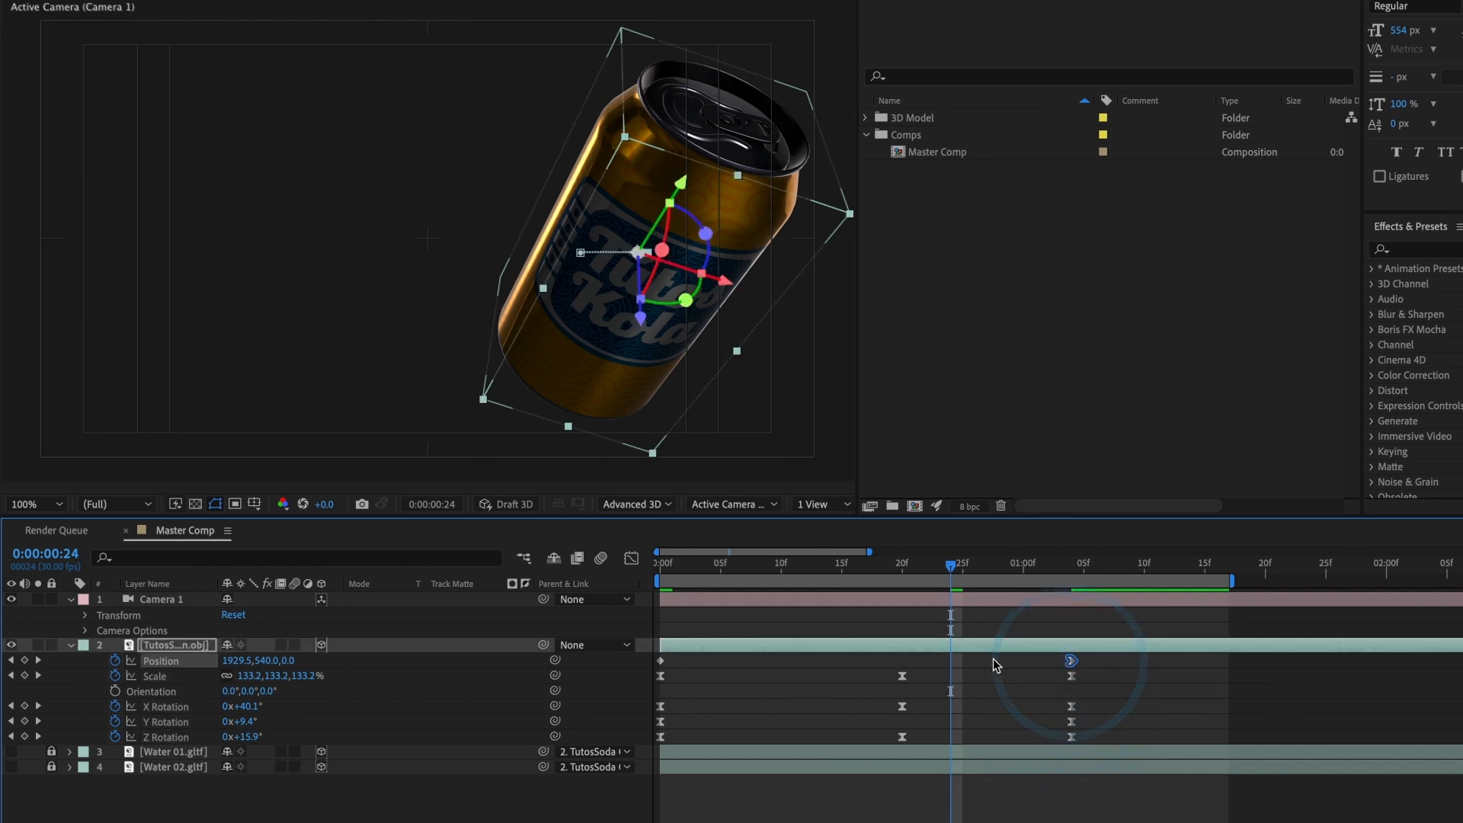
click(630, 562)
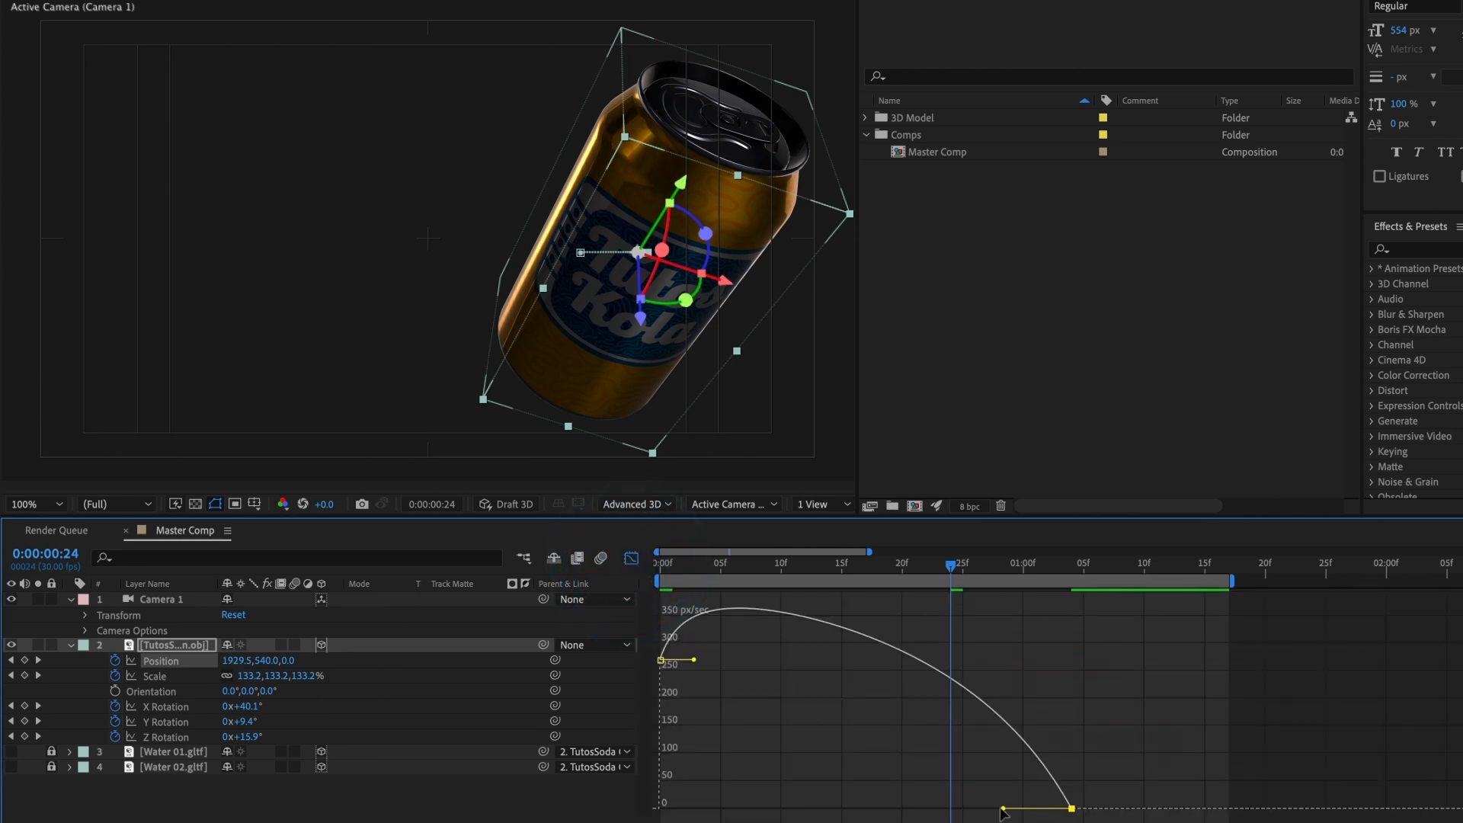
drag(1003, 809, 912, 807)
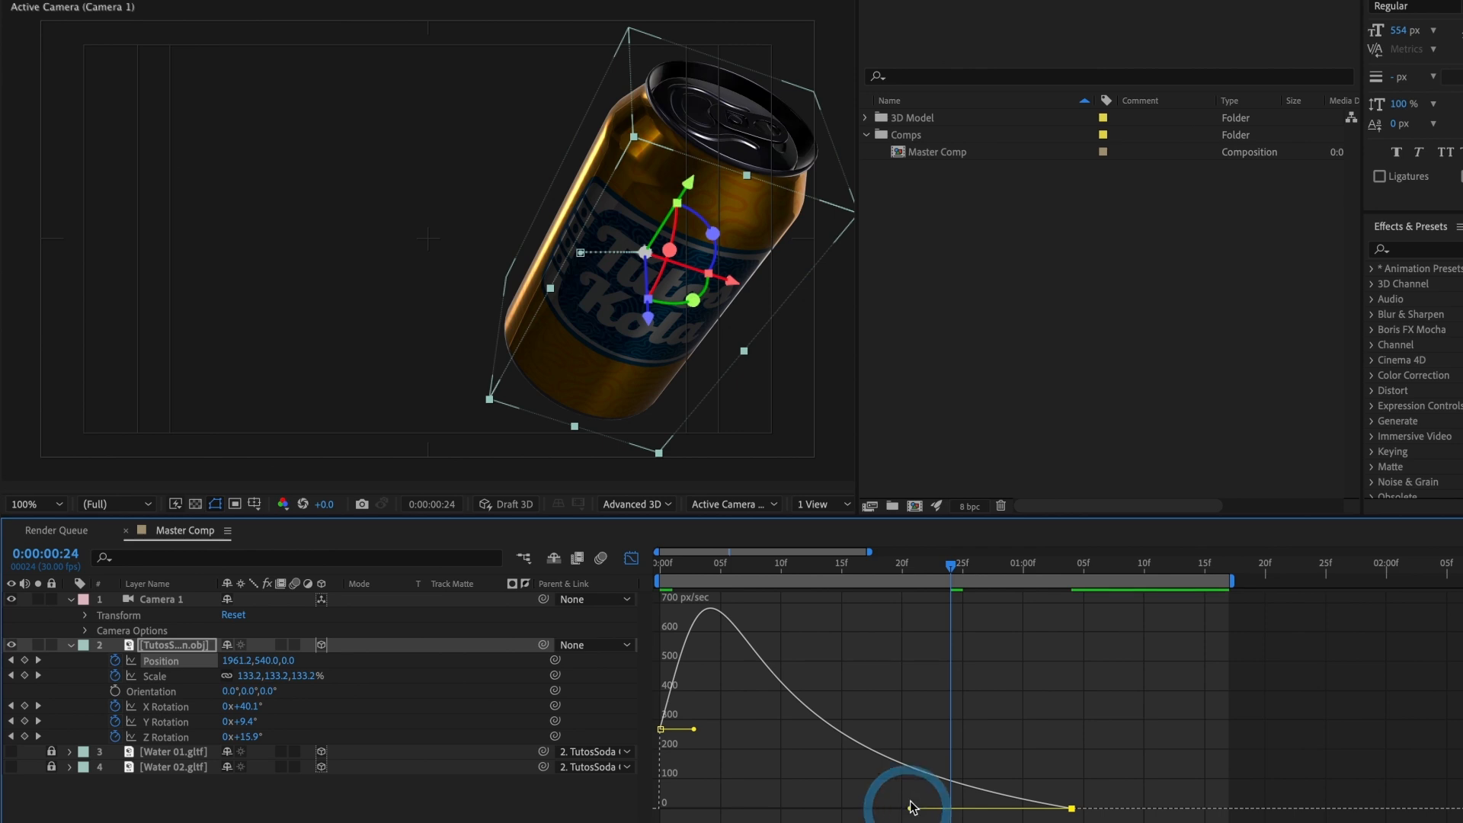
drag(949, 575, 627, 569)
key(space)
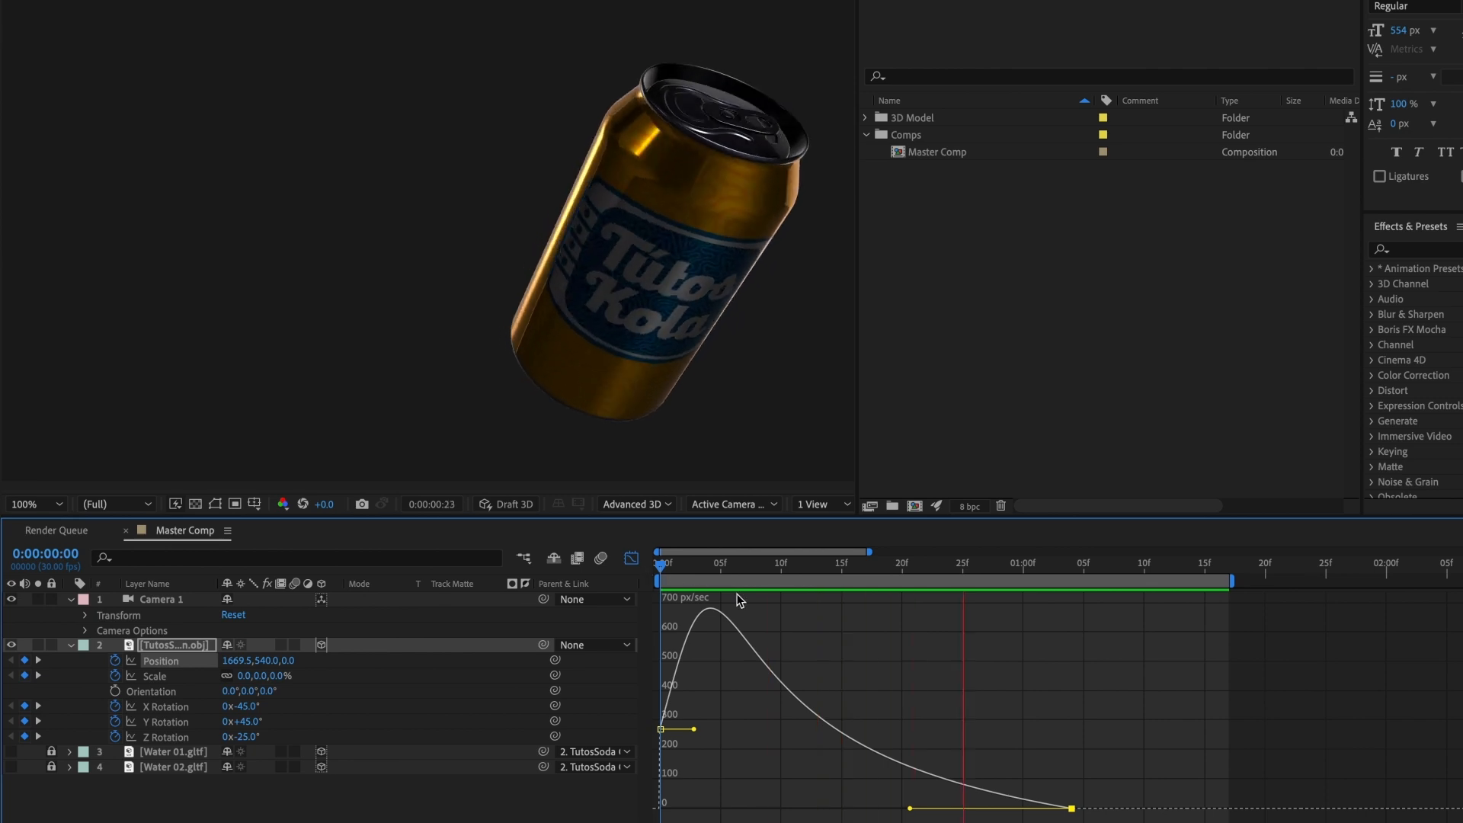
key(space)
click(631, 557)
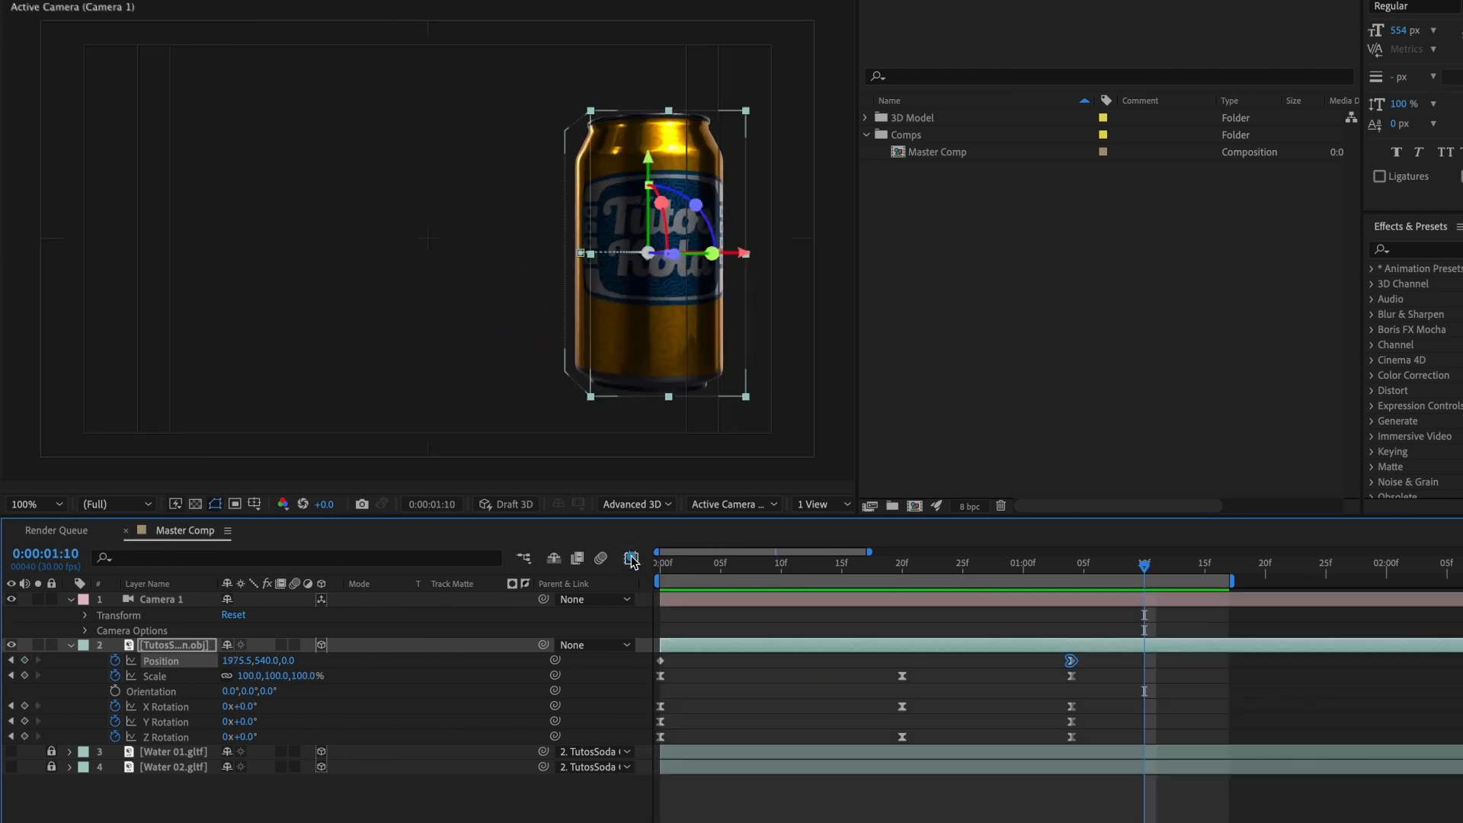
Step: Orbit Camera 1 to a tilted view from above the can and, after a preview, set the current time to 0:00:01:04
drag(1100, 575, 1083, 577)
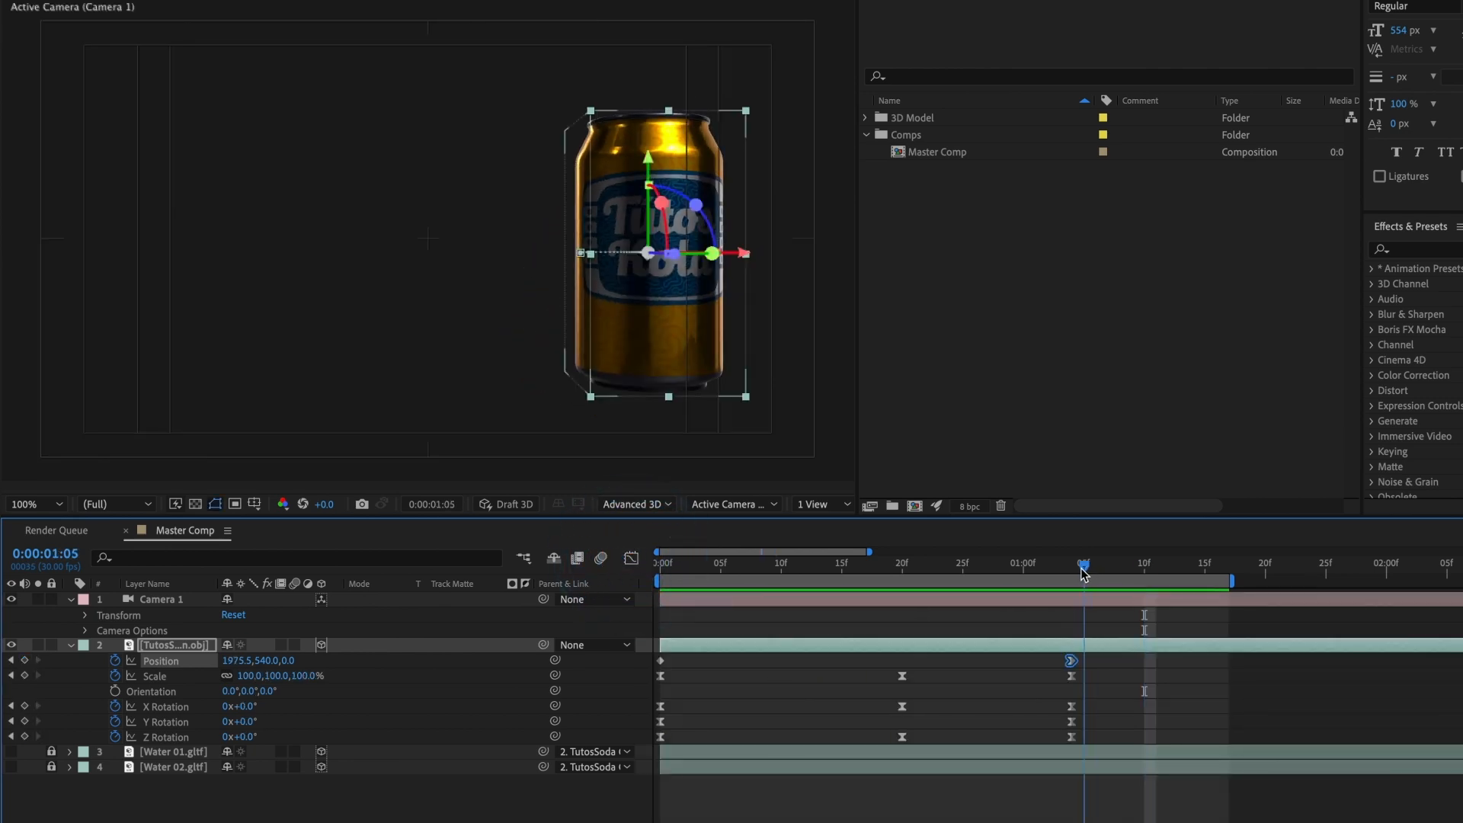
click(1062, 597)
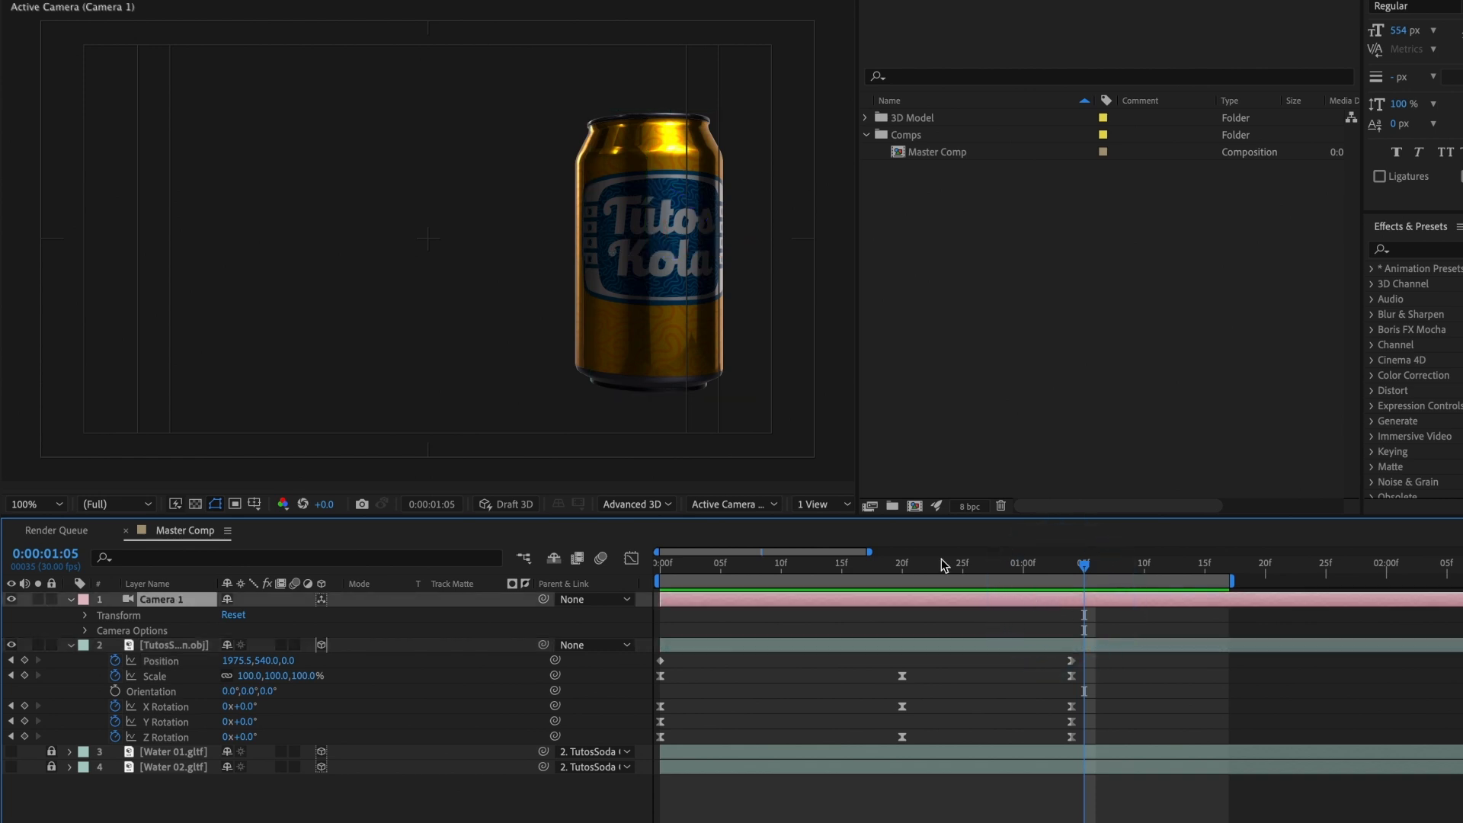
key(c)
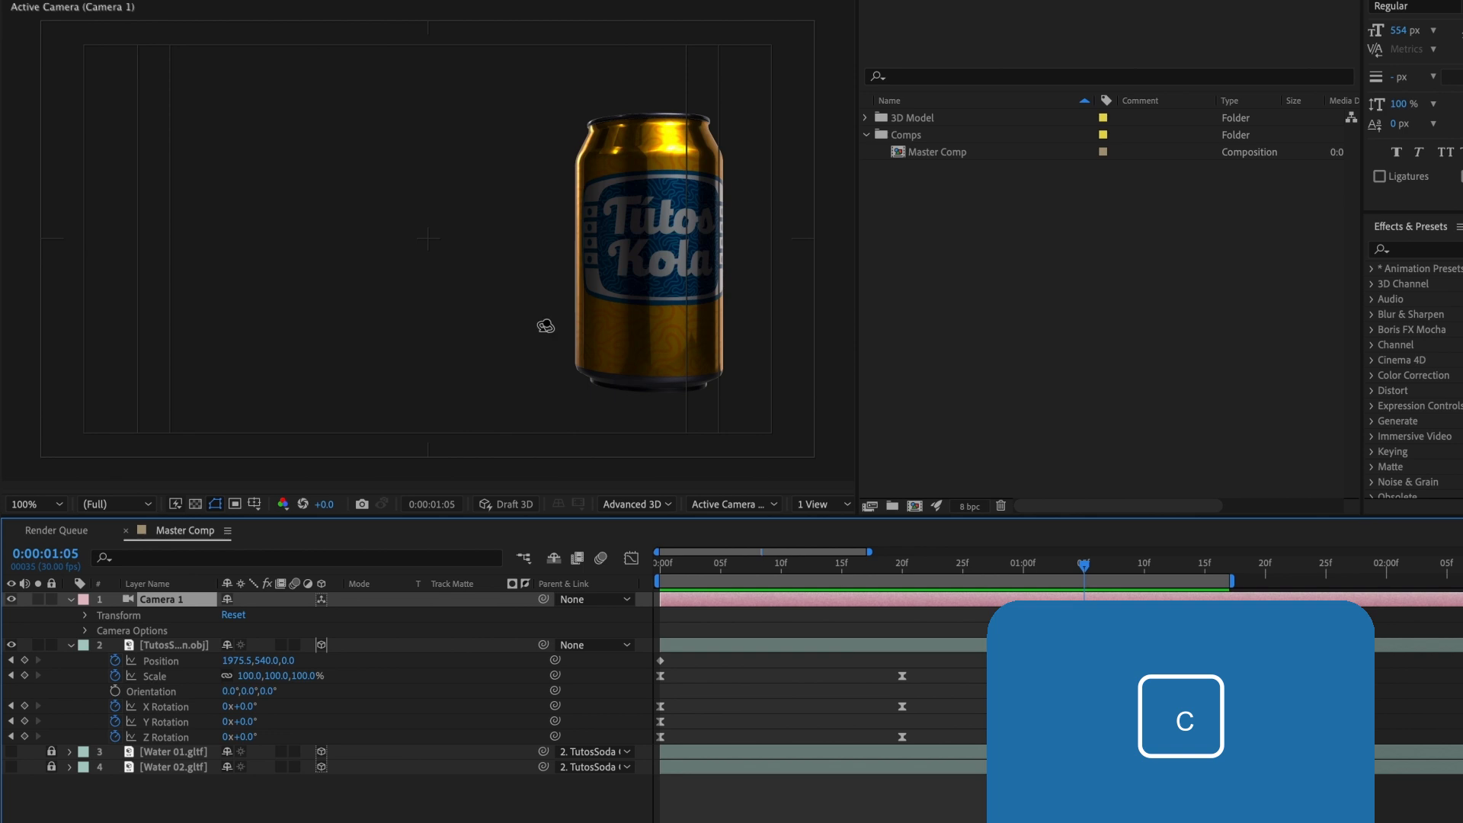
drag(579, 271, 637, 289)
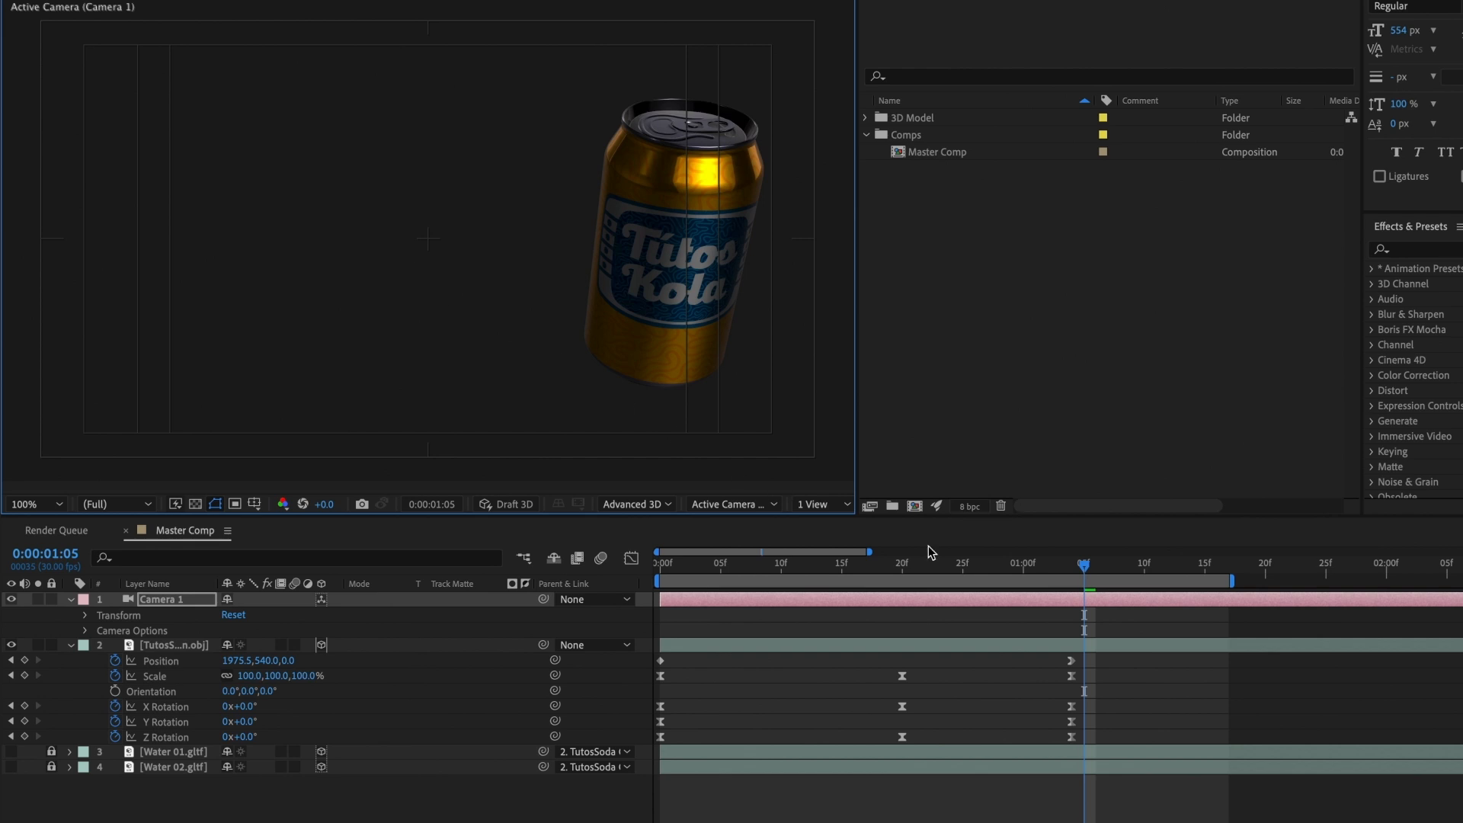
drag(1092, 574, 623, 570)
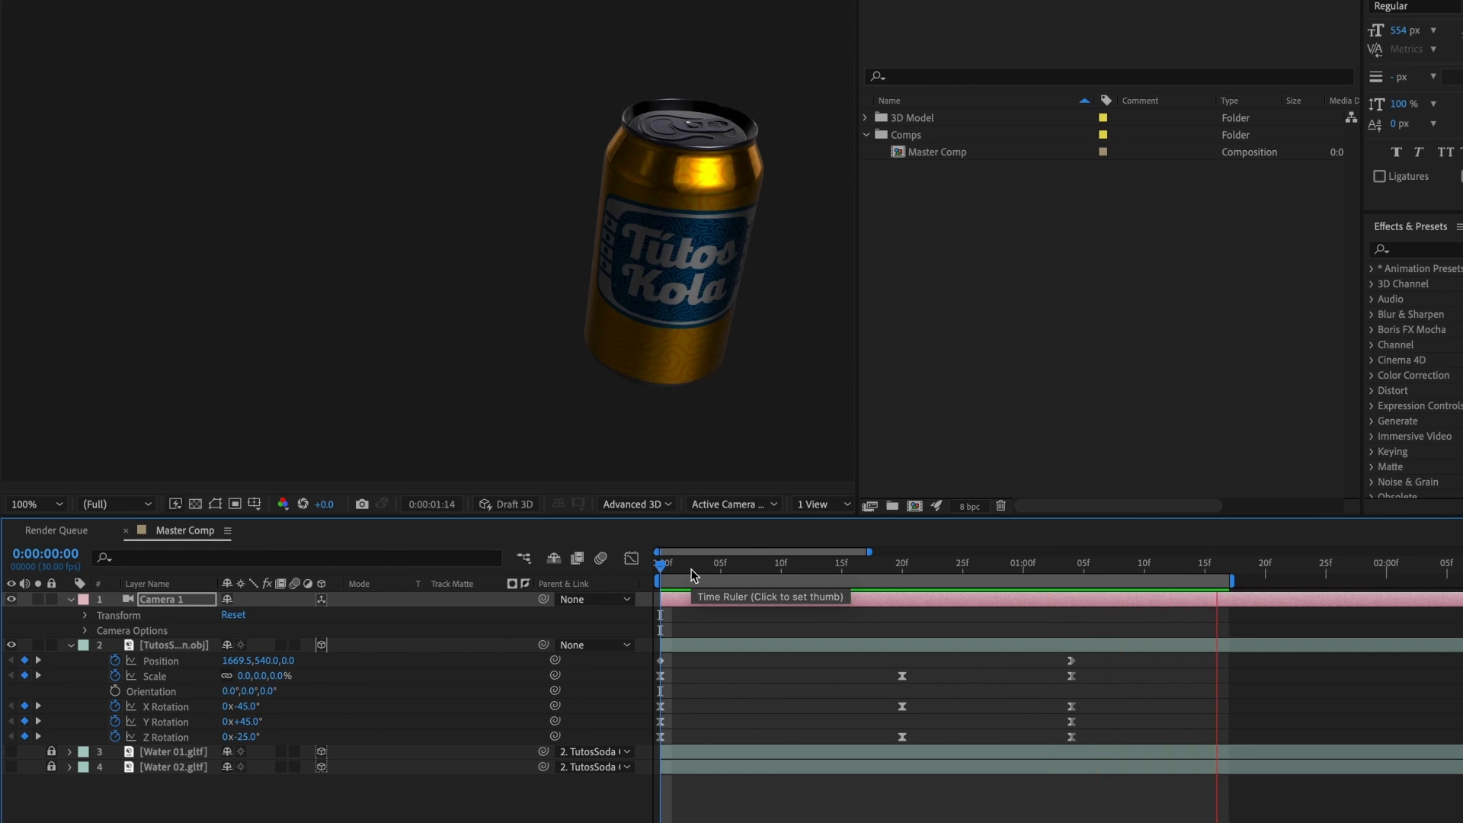
drag(692, 569, 1083, 581)
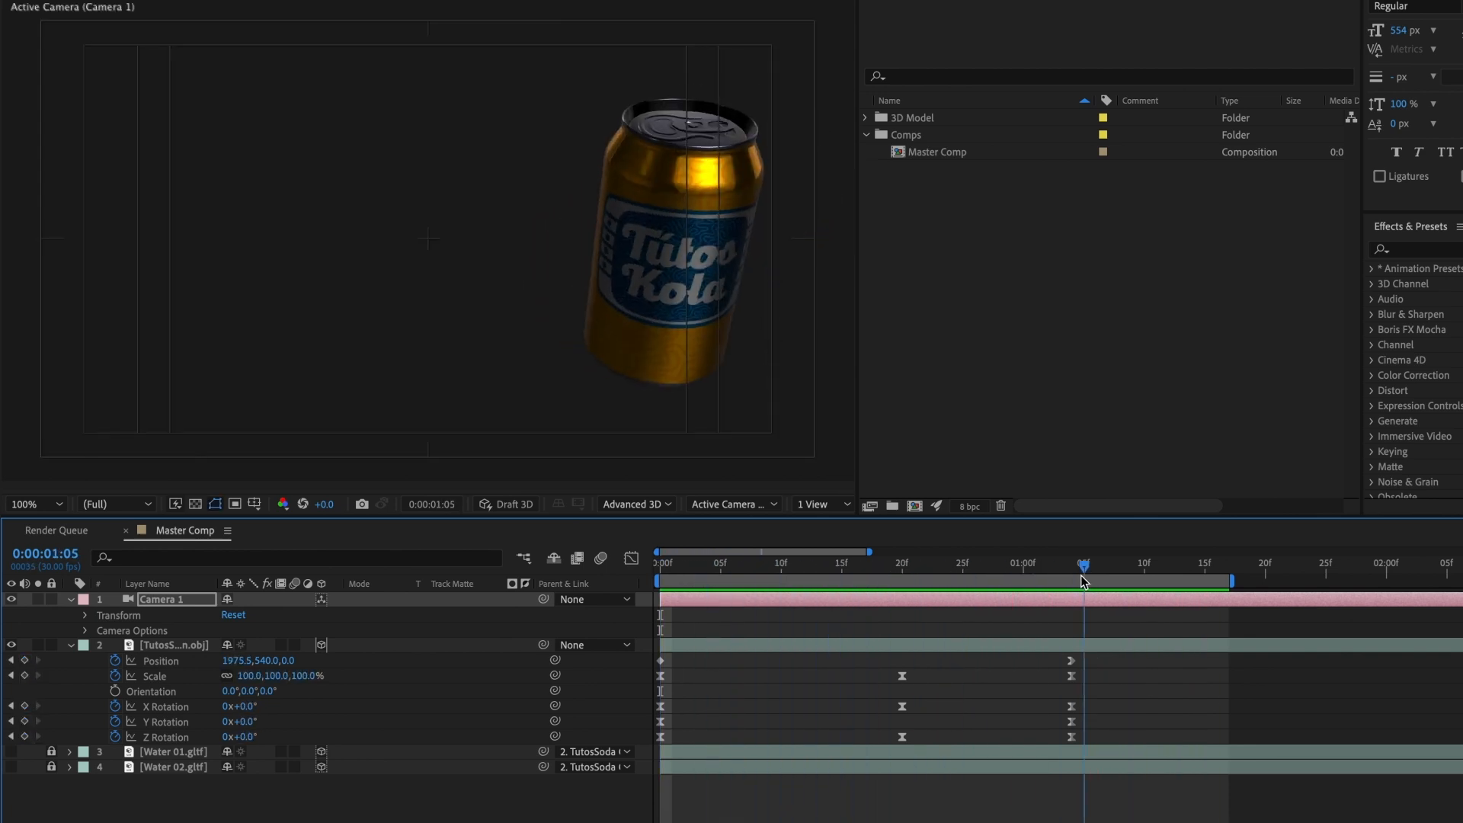
click(1072, 578)
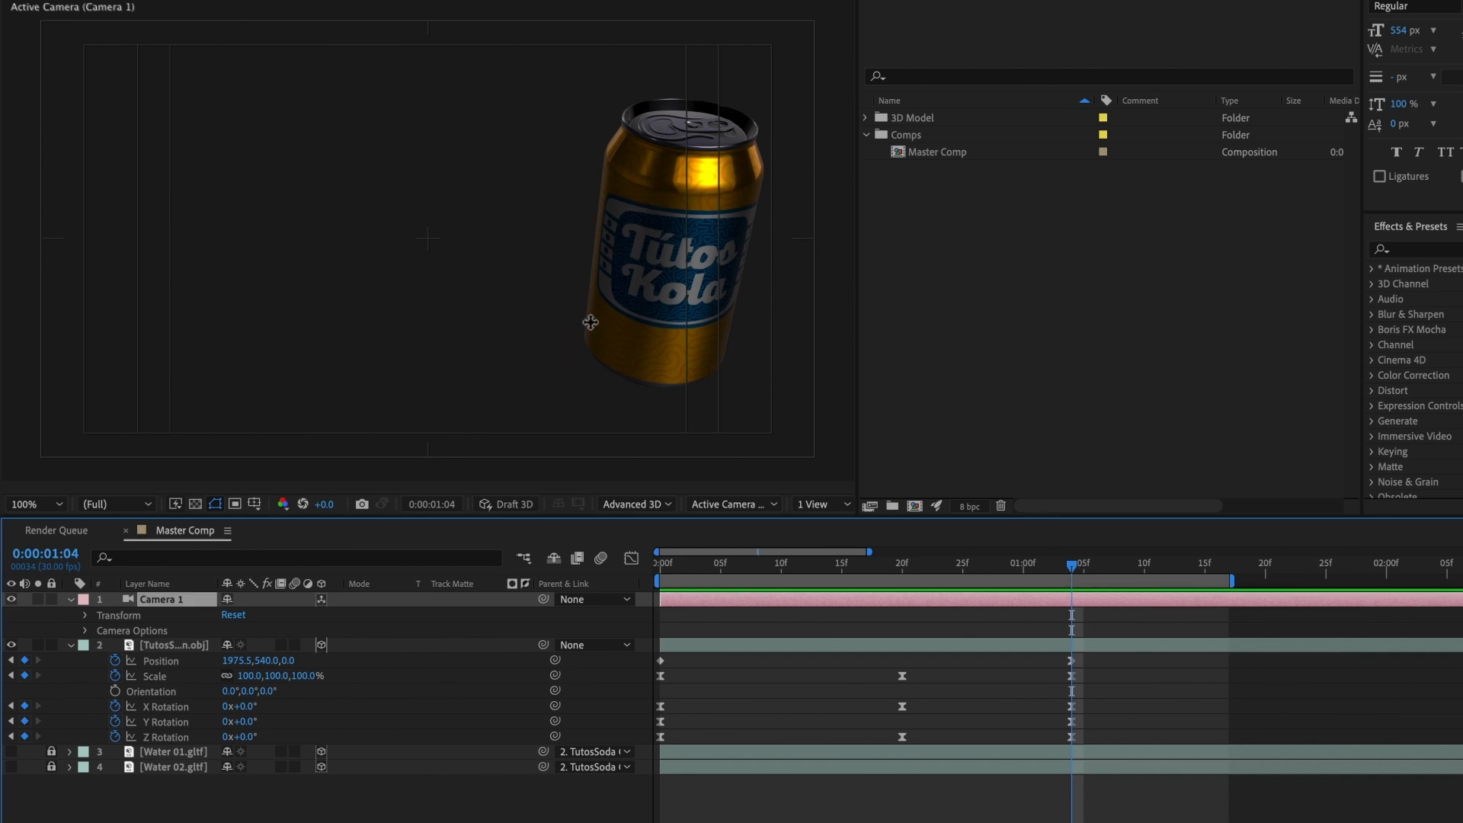
Step: Shift the work area along the timeline and add Position, X Rotation and Z Rotation keyframes to the can at 0:00:02:11
drag(885, 582, 1119, 588)
click(1113, 570)
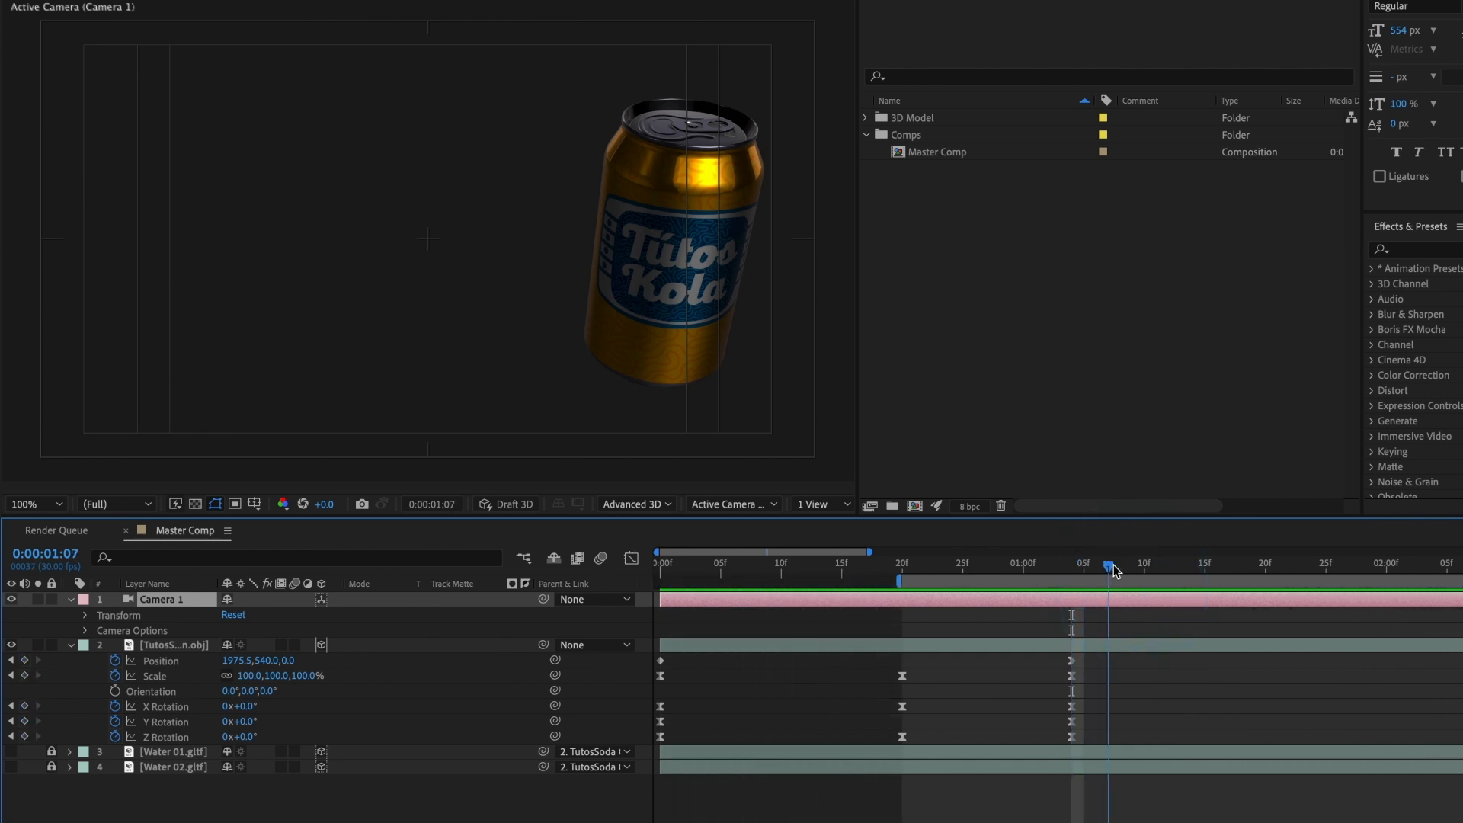
drag(1403, 577, 794, 602)
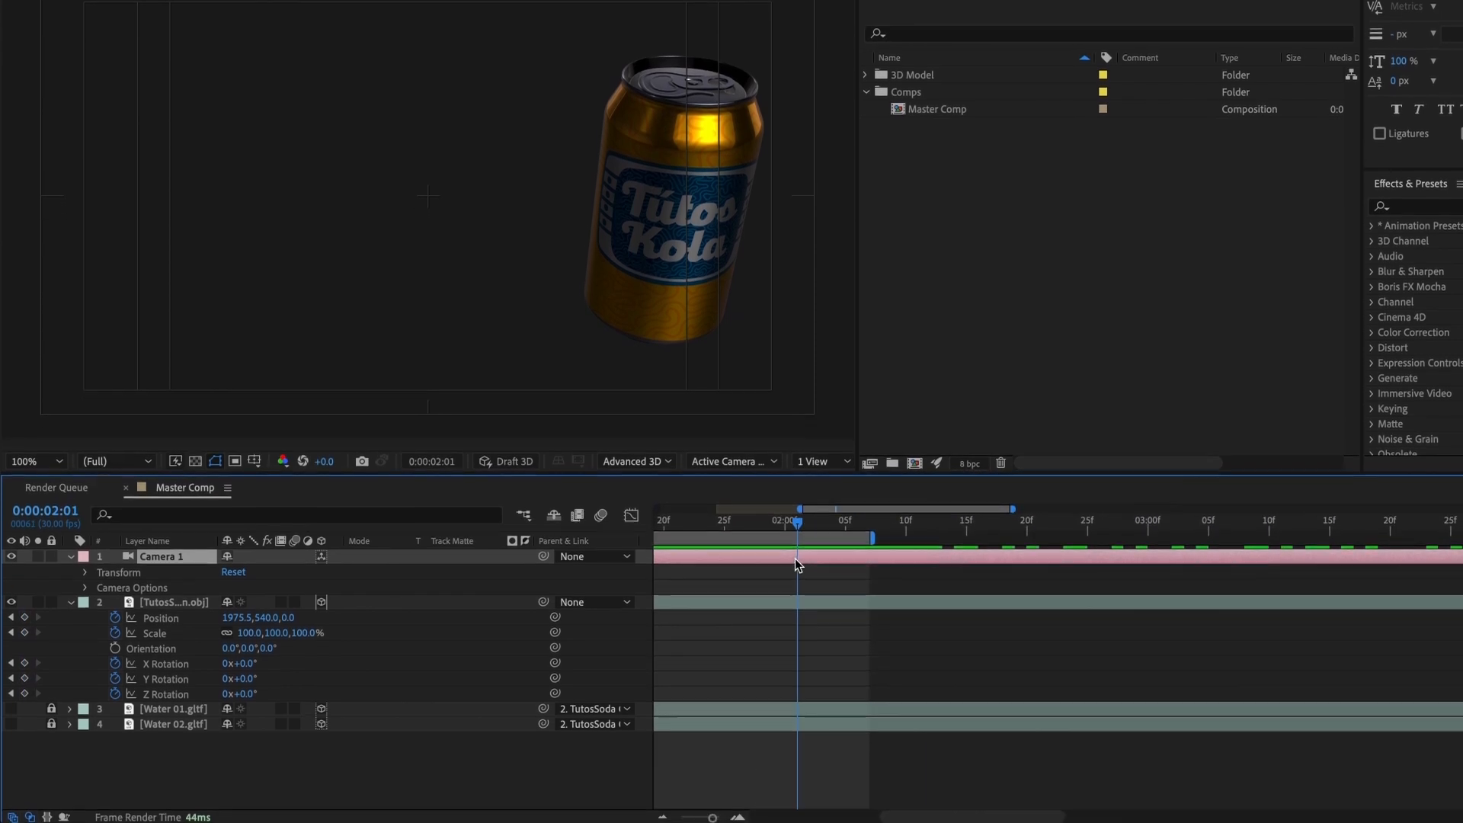
drag(712, 815, 706, 815)
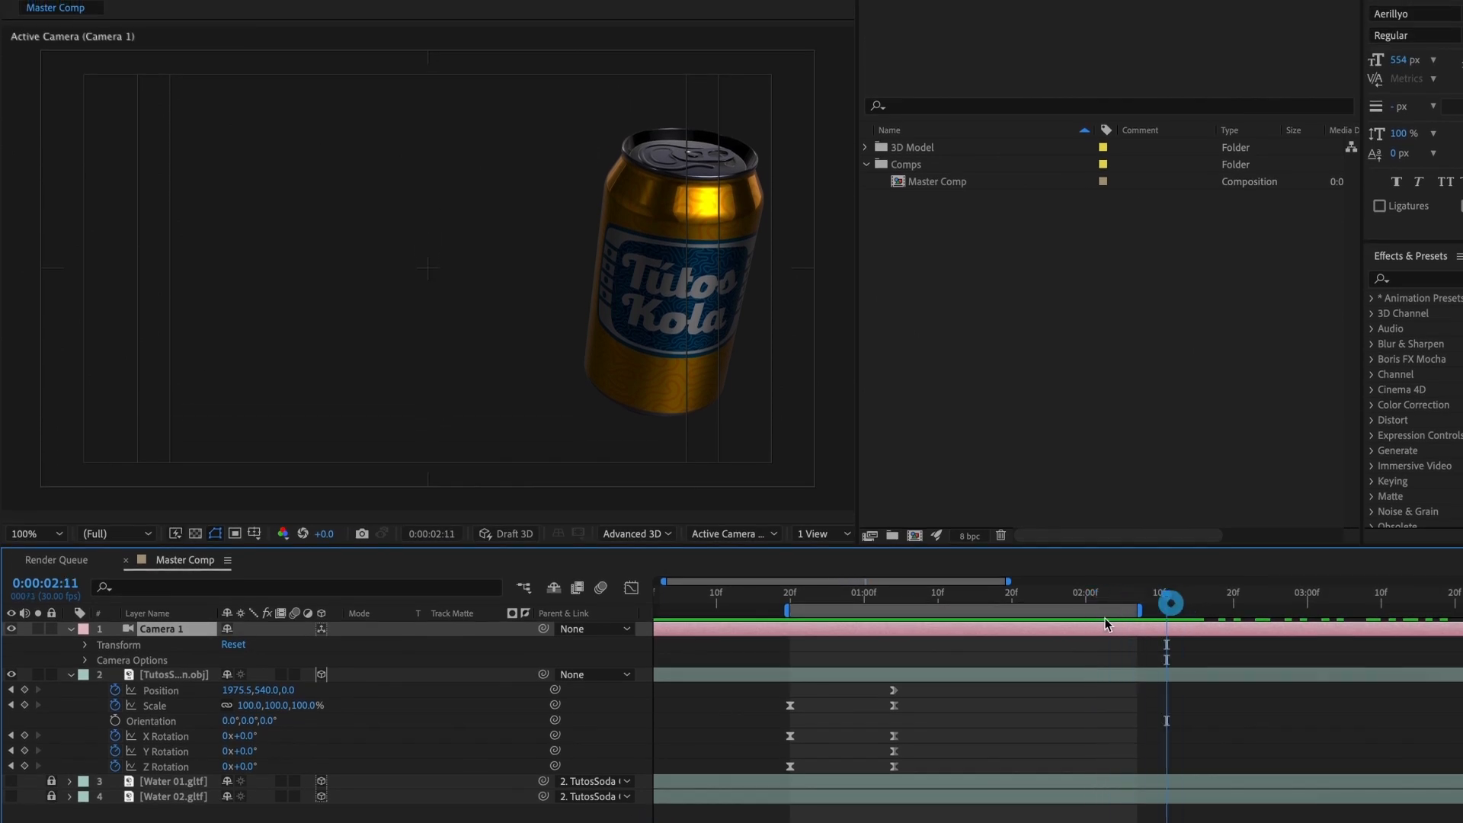
drag(1109, 610, 1197, 609)
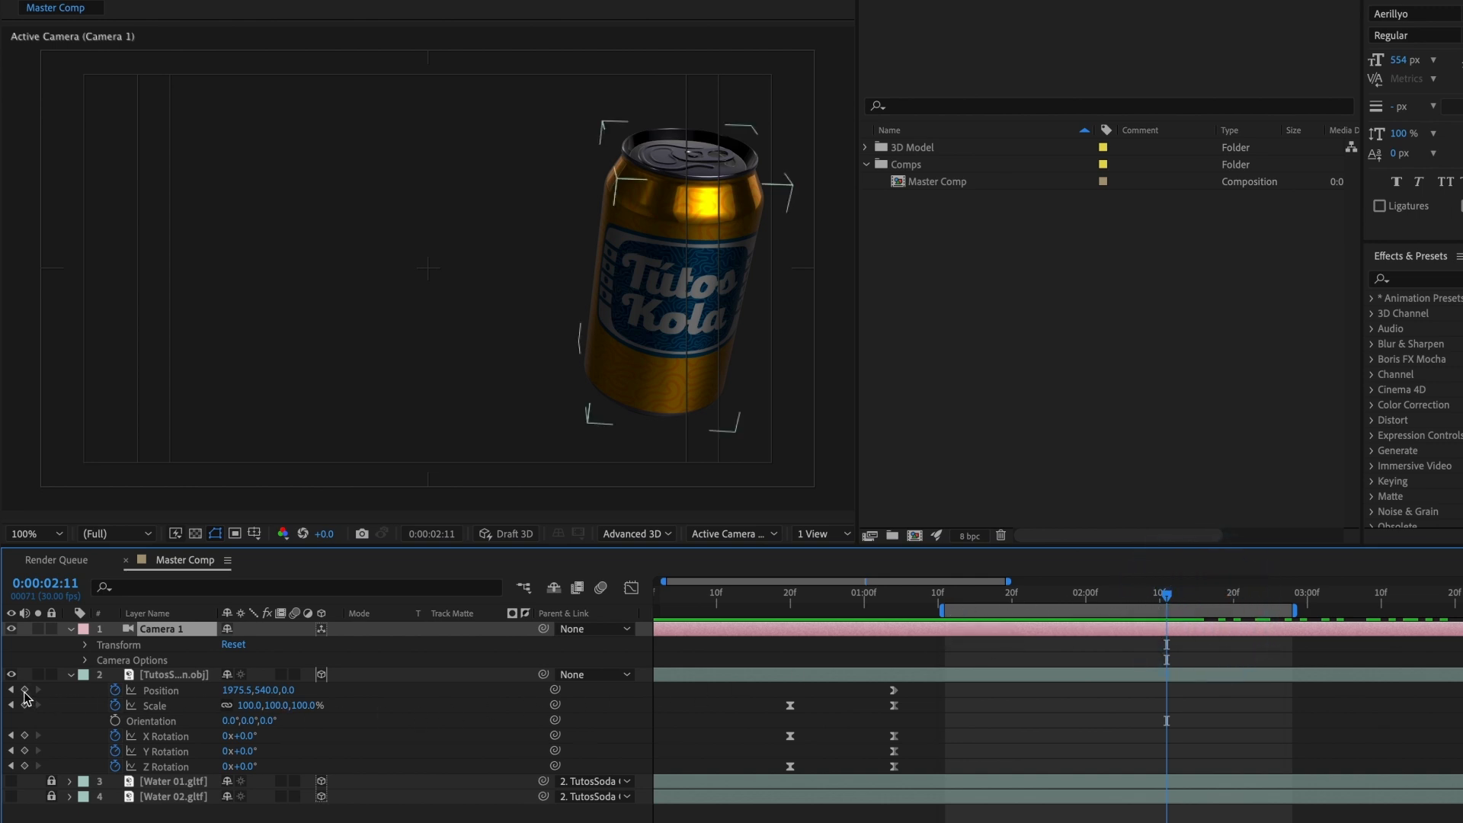
click(24, 690)
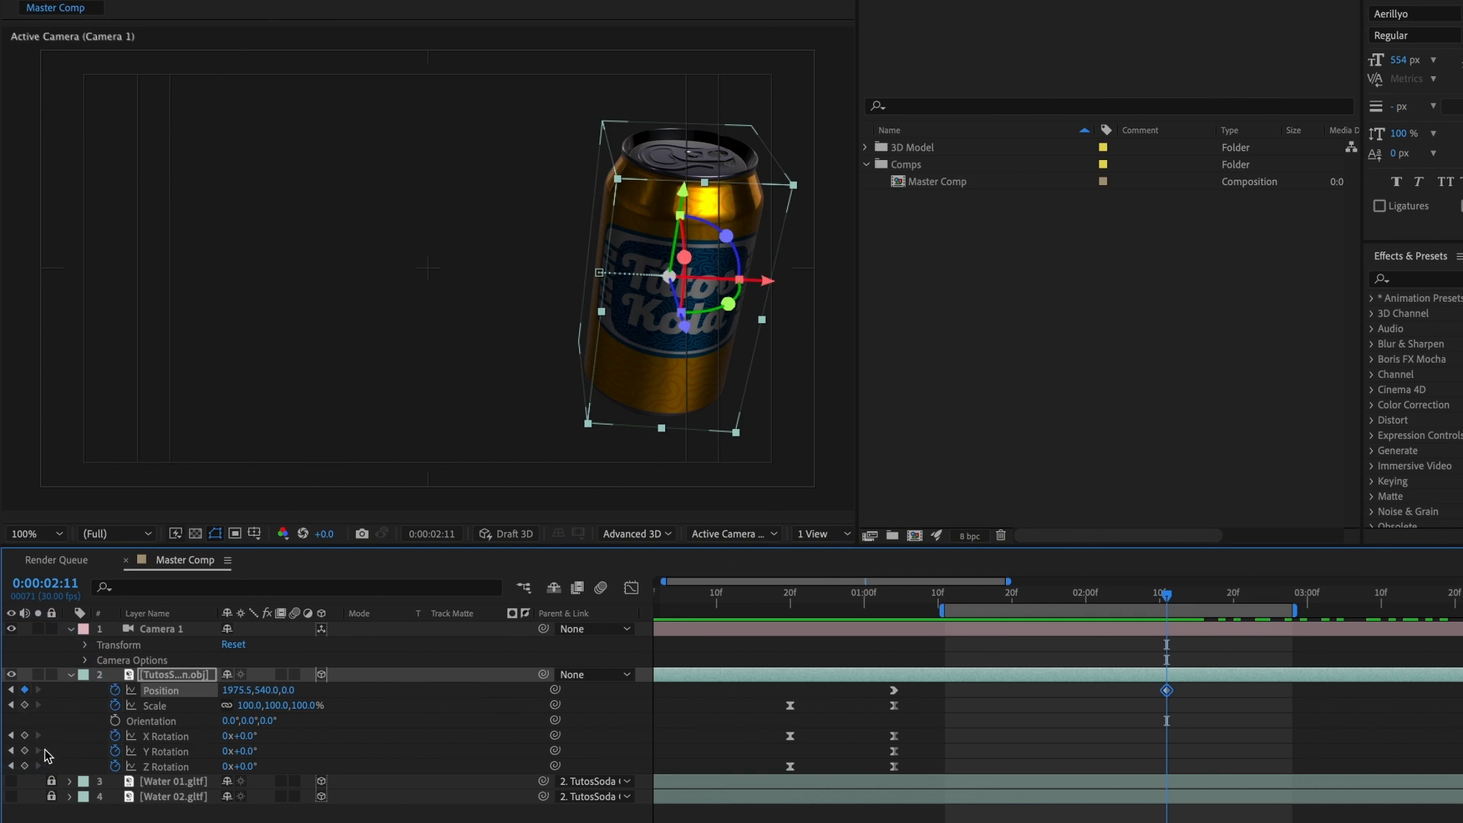
click(24, 735)
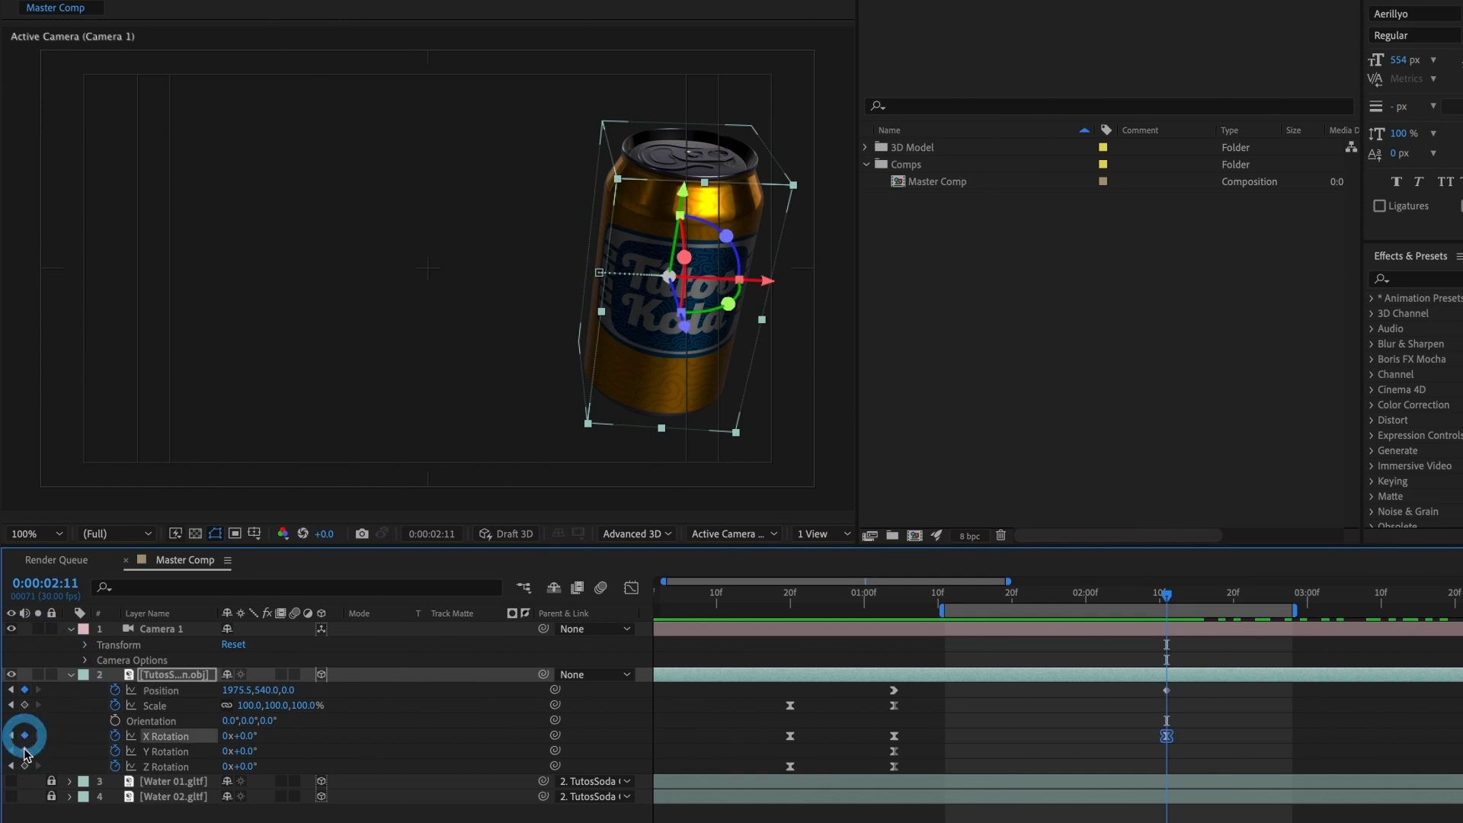
click(25, 766)
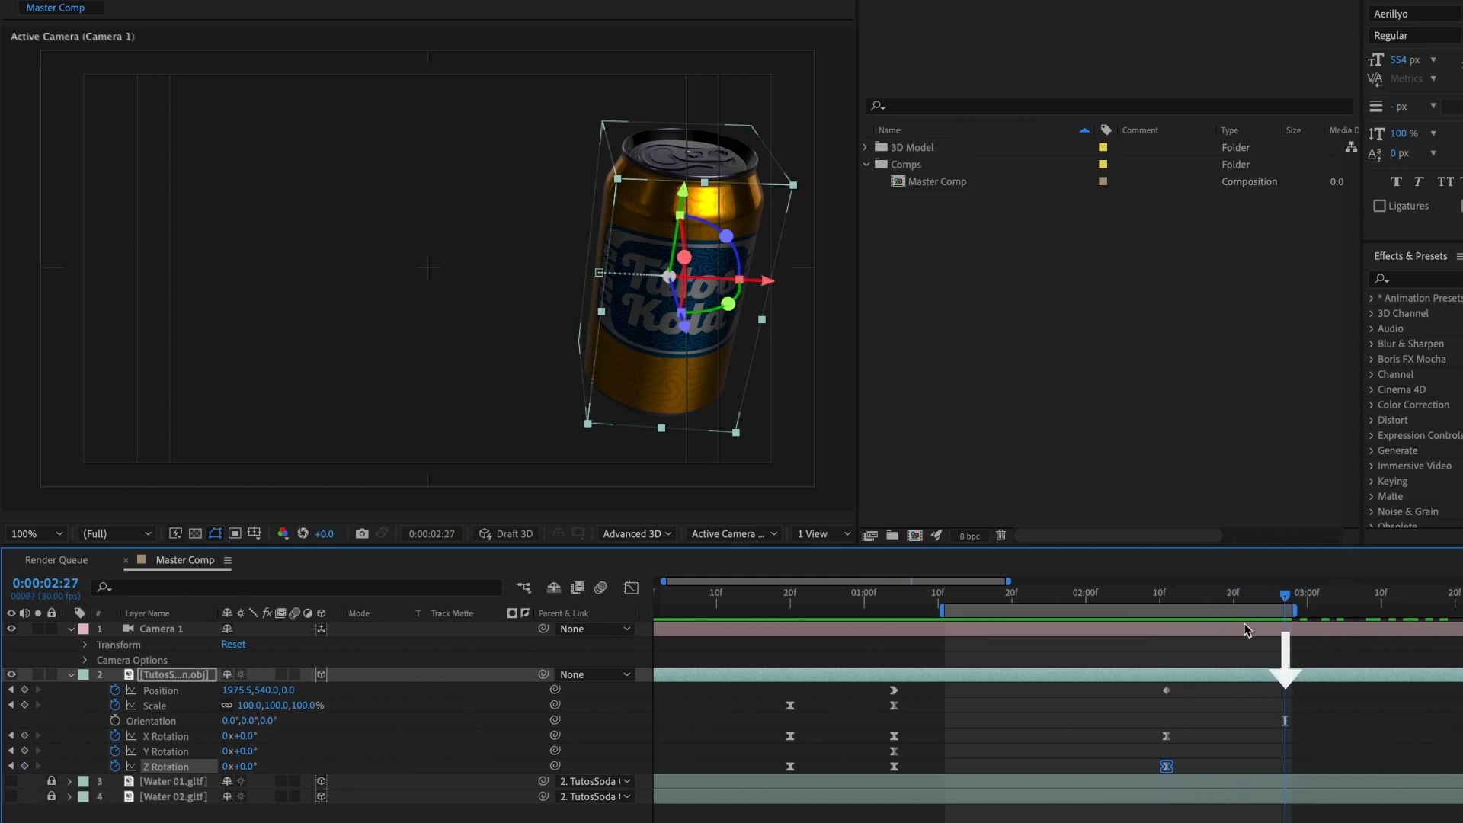
Step: Keyframe the can's tilt with X Rotation -40° and Z Rotation +23°, and place both keyframes at about 0:00:02:24
drag(1243, 611, 1354, 611)
click(1323, 598)
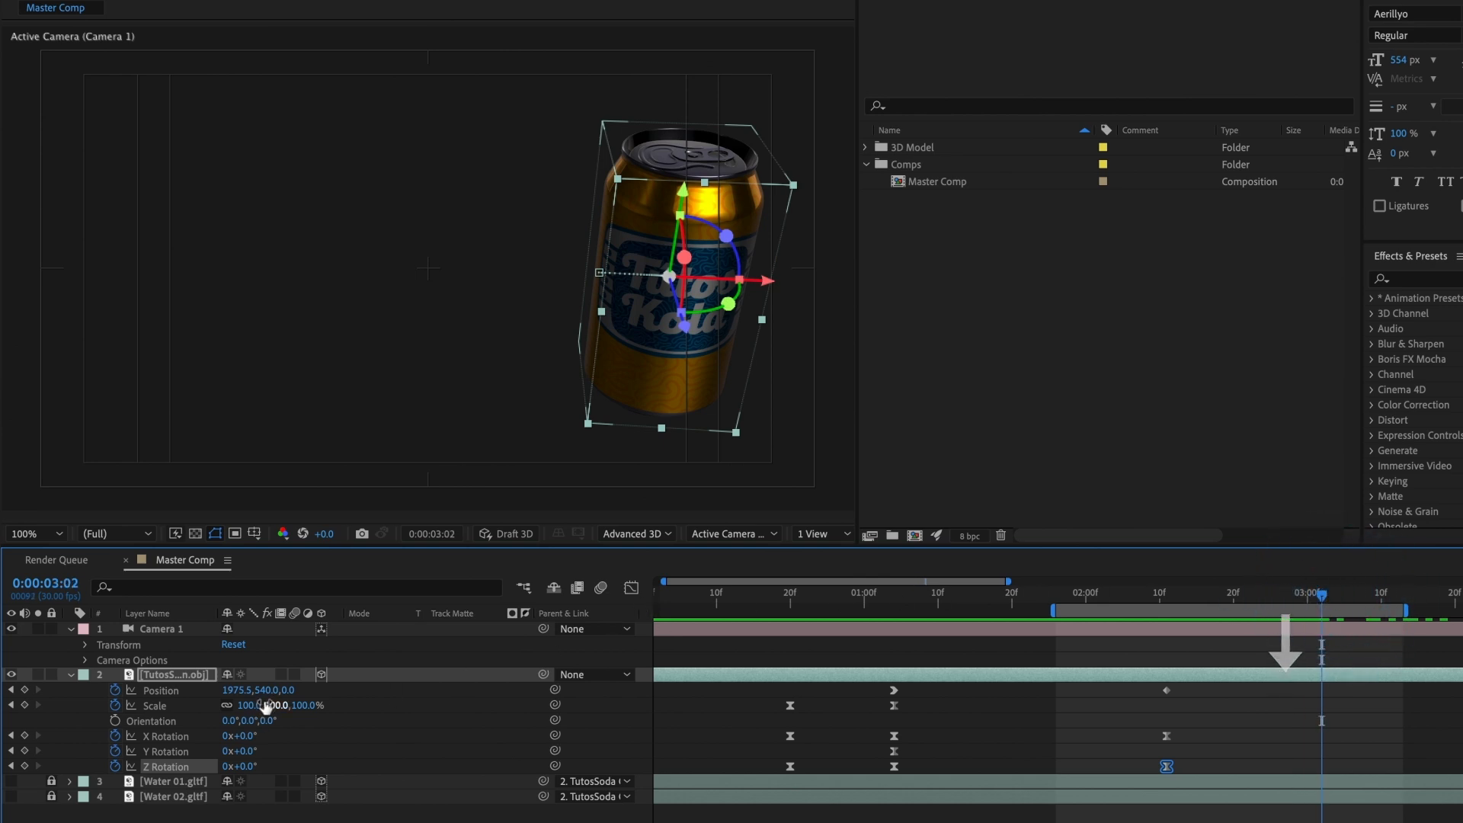
drag(248, 739, 260, 767)
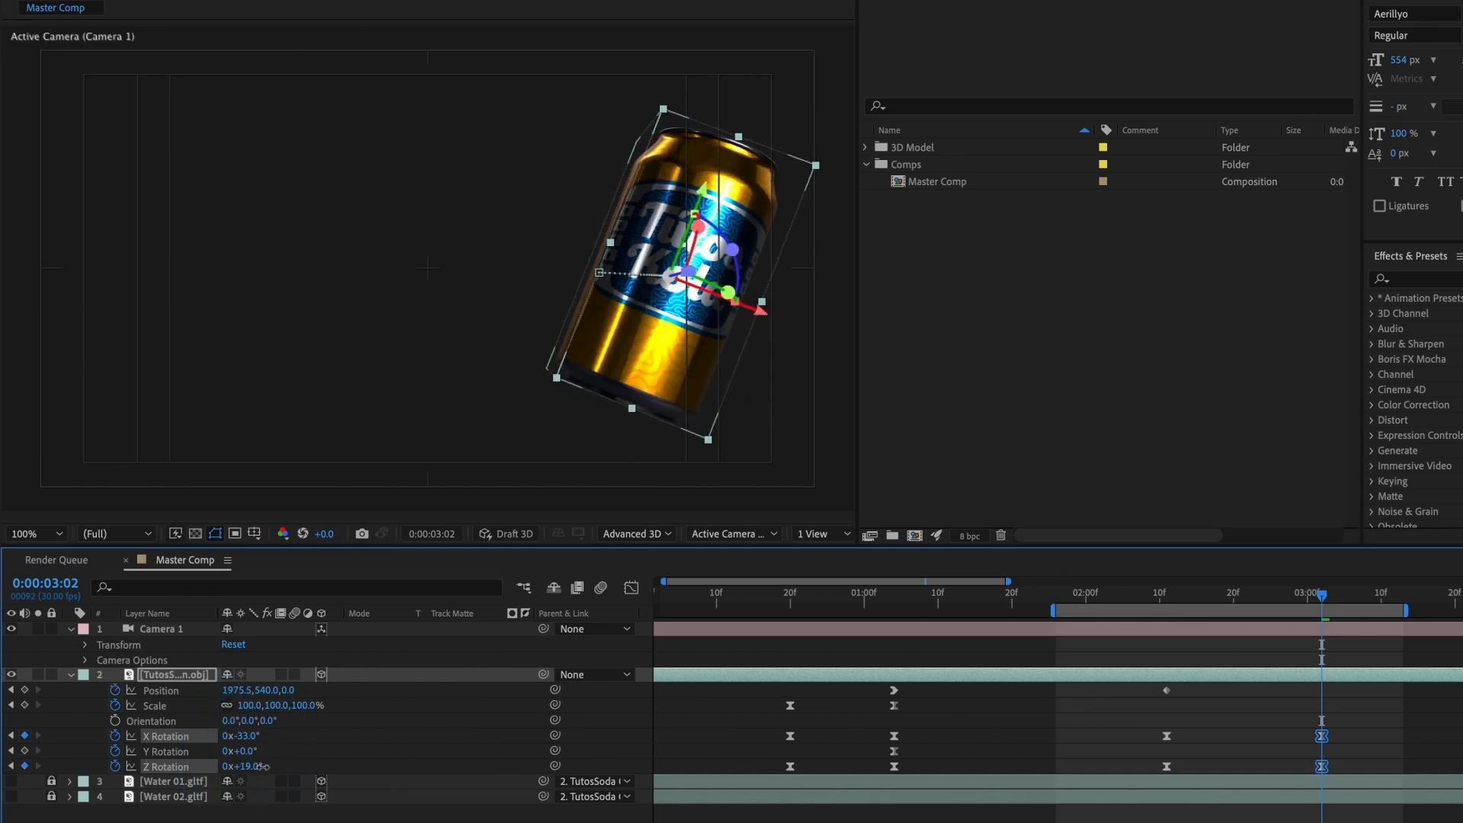
drag(1287, 602, 1322, 624)
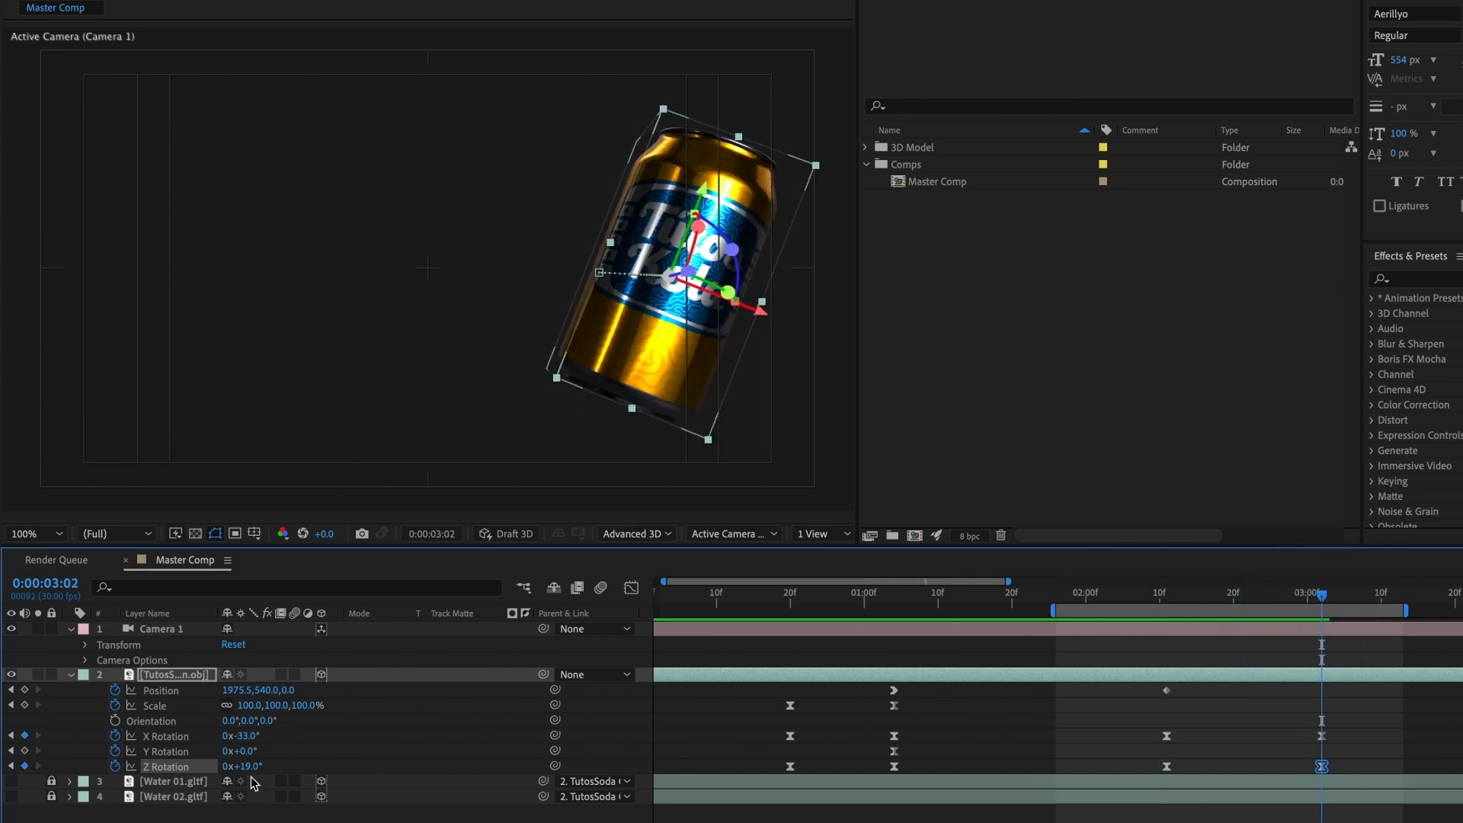
drag(253, 765, 245, 739)
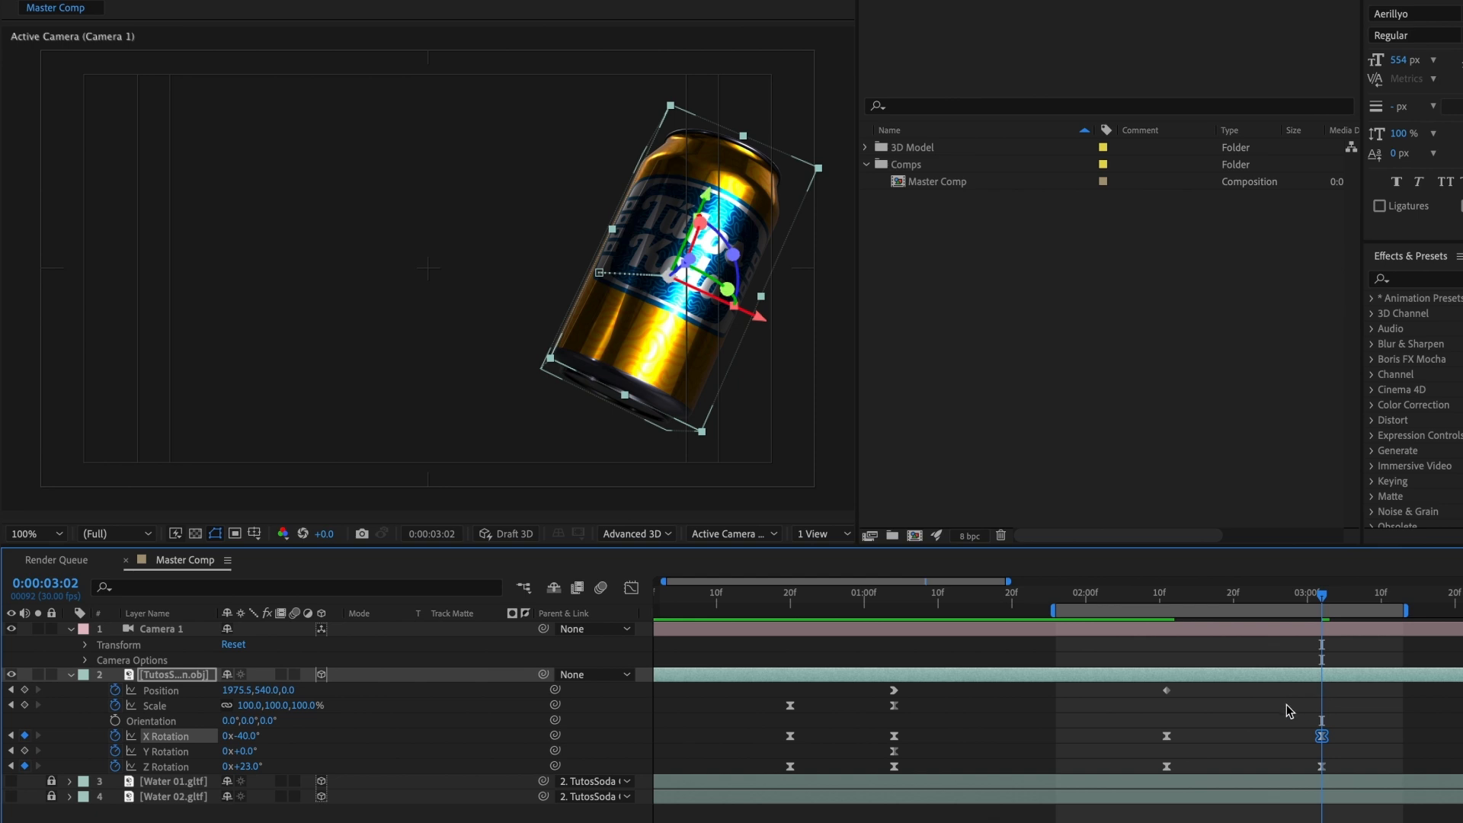
drag(1287, 707, 1333, 772)
drag(1321, 768, 1264, 769)
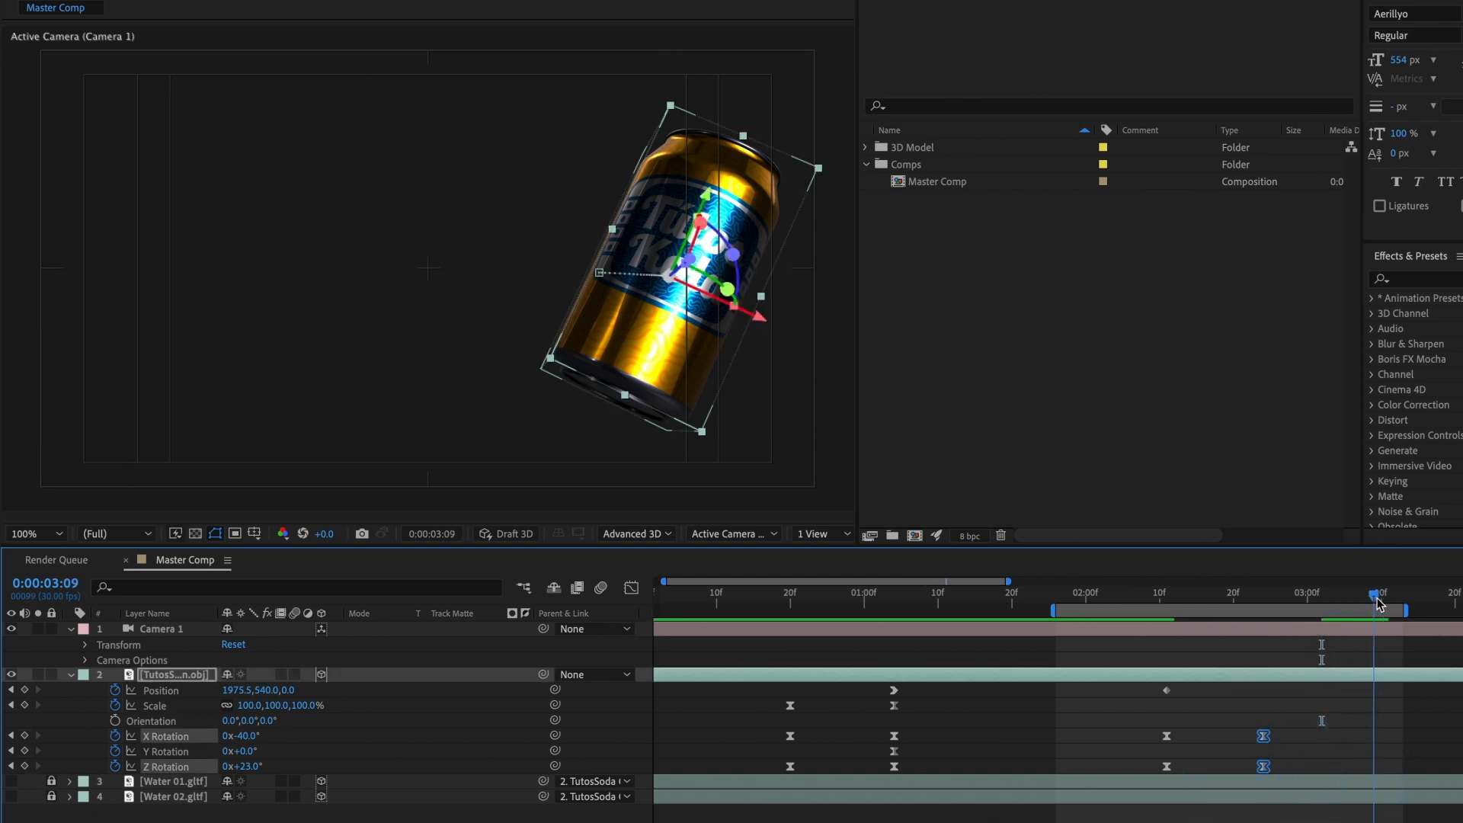
Step: At 0:00:03:09, set the can's Z Rotation to -8° and X Rotation to +1°, and preview the rotation
click(323, 769)
mouse_move(241, 766)
mouse_down()
mouse_move(253, 735)
mouse_move(287, 726)
mouse_move(230, 767)
mouse_move(235, 735)
mouse_move(243, 766)
mouse_move(255, 759)
mouse_move(254, 737)
mouse_move(239, 738)
mouse_up()
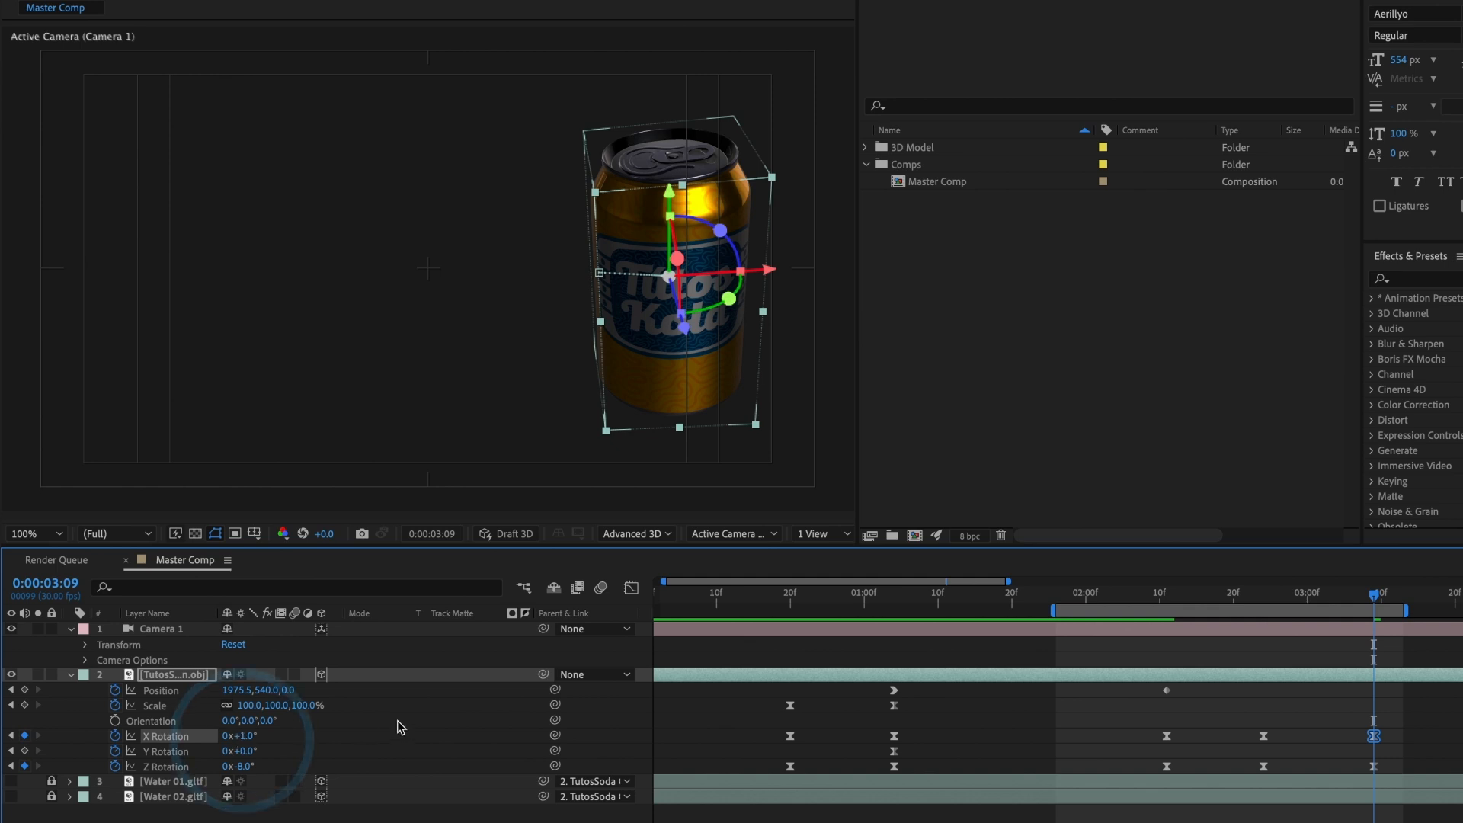
drag(1344, 600, 1121, 620)
key(space)
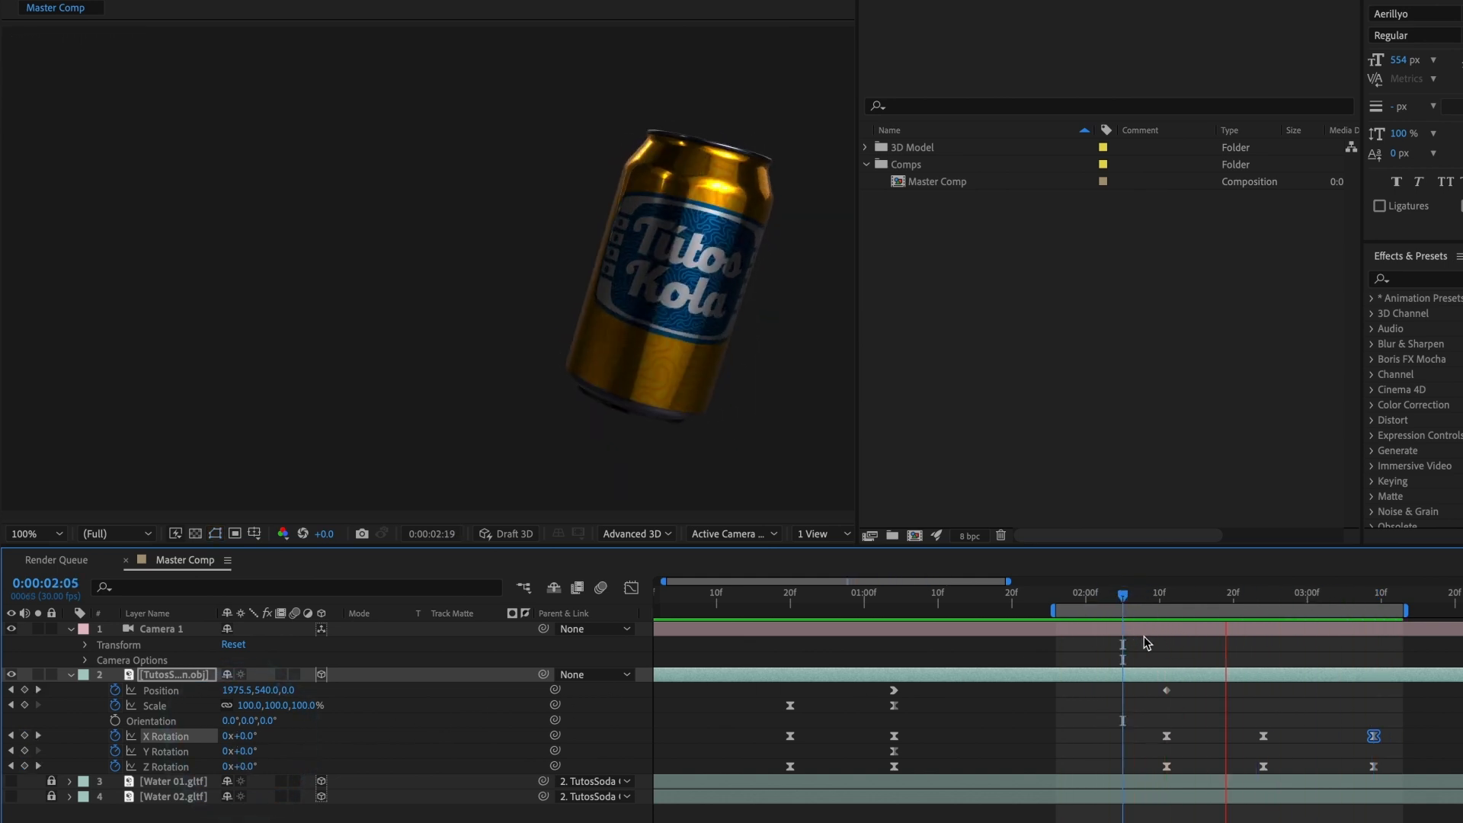
key(space)
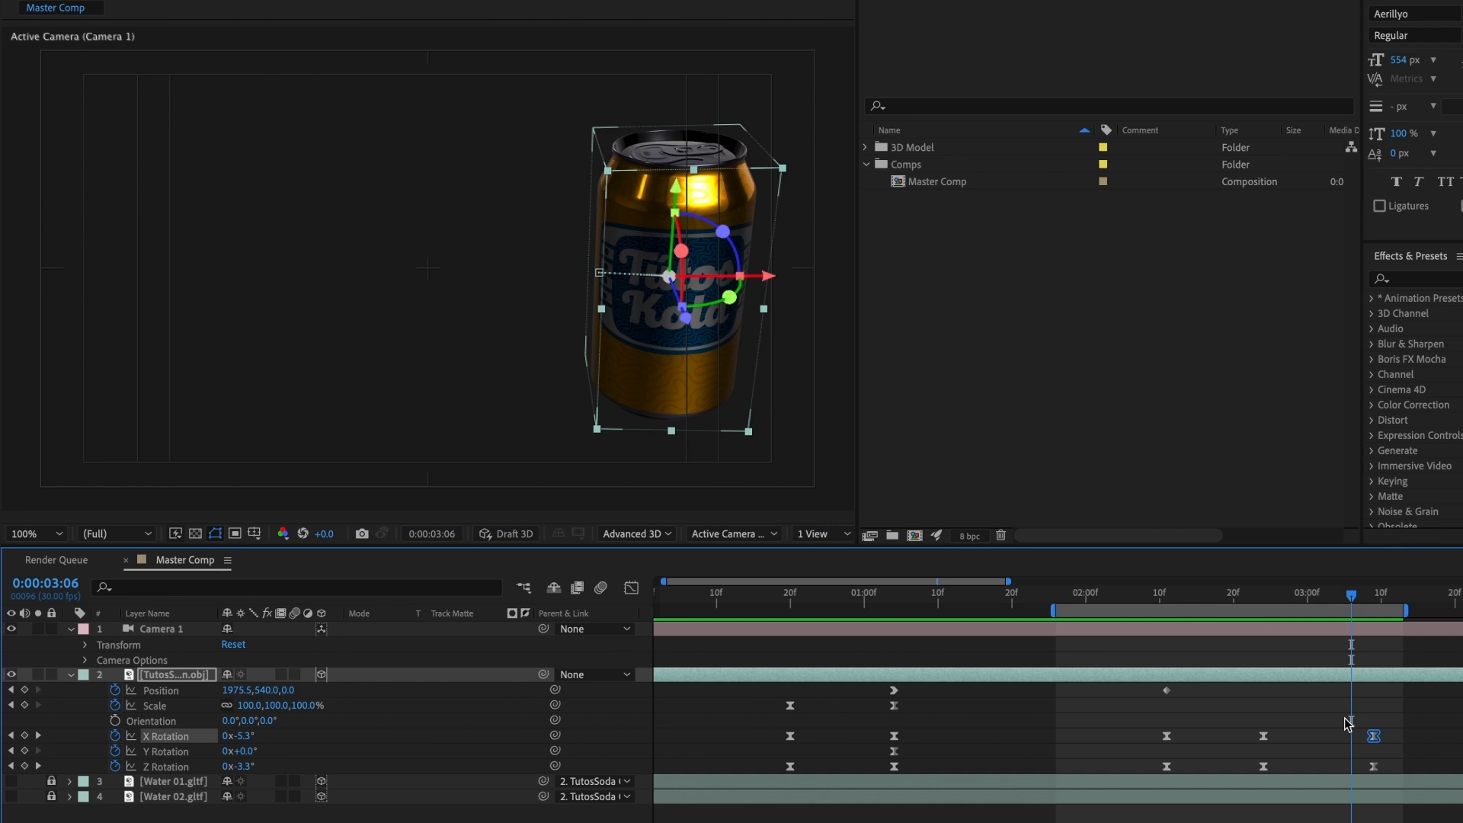
Step: Move the can's final X Rotation and Z Rotation keyframes earlier to about 0:00:03:03 and preview the timing
mouse_move(1345, 719)
mouse_down()
mouse_move(1406, 777)
mouse_move(1348, 775)
mouse_move(1364, 734)
mouse_move(1327, 739)
mouse_up()
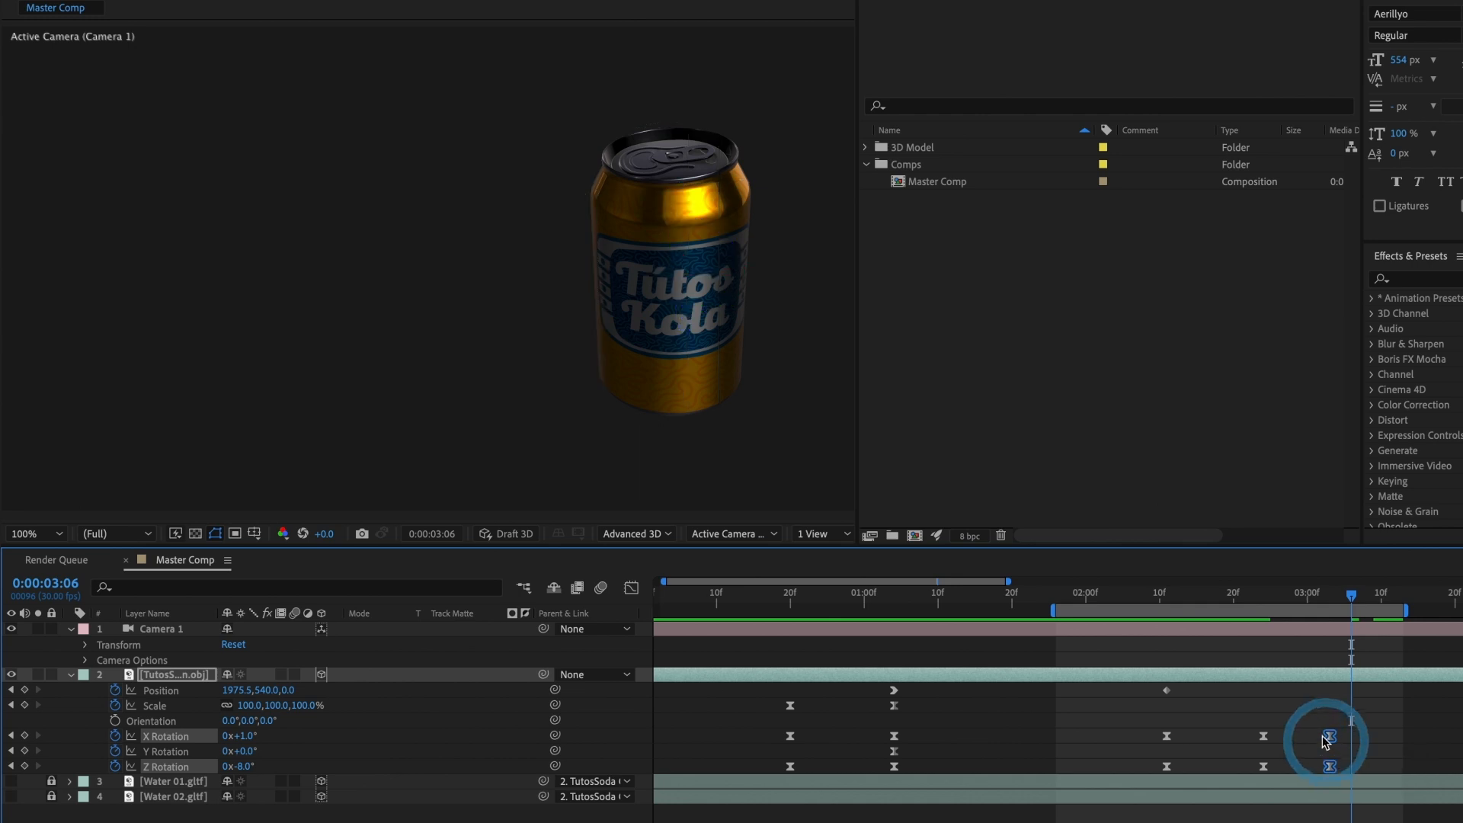
key(space)
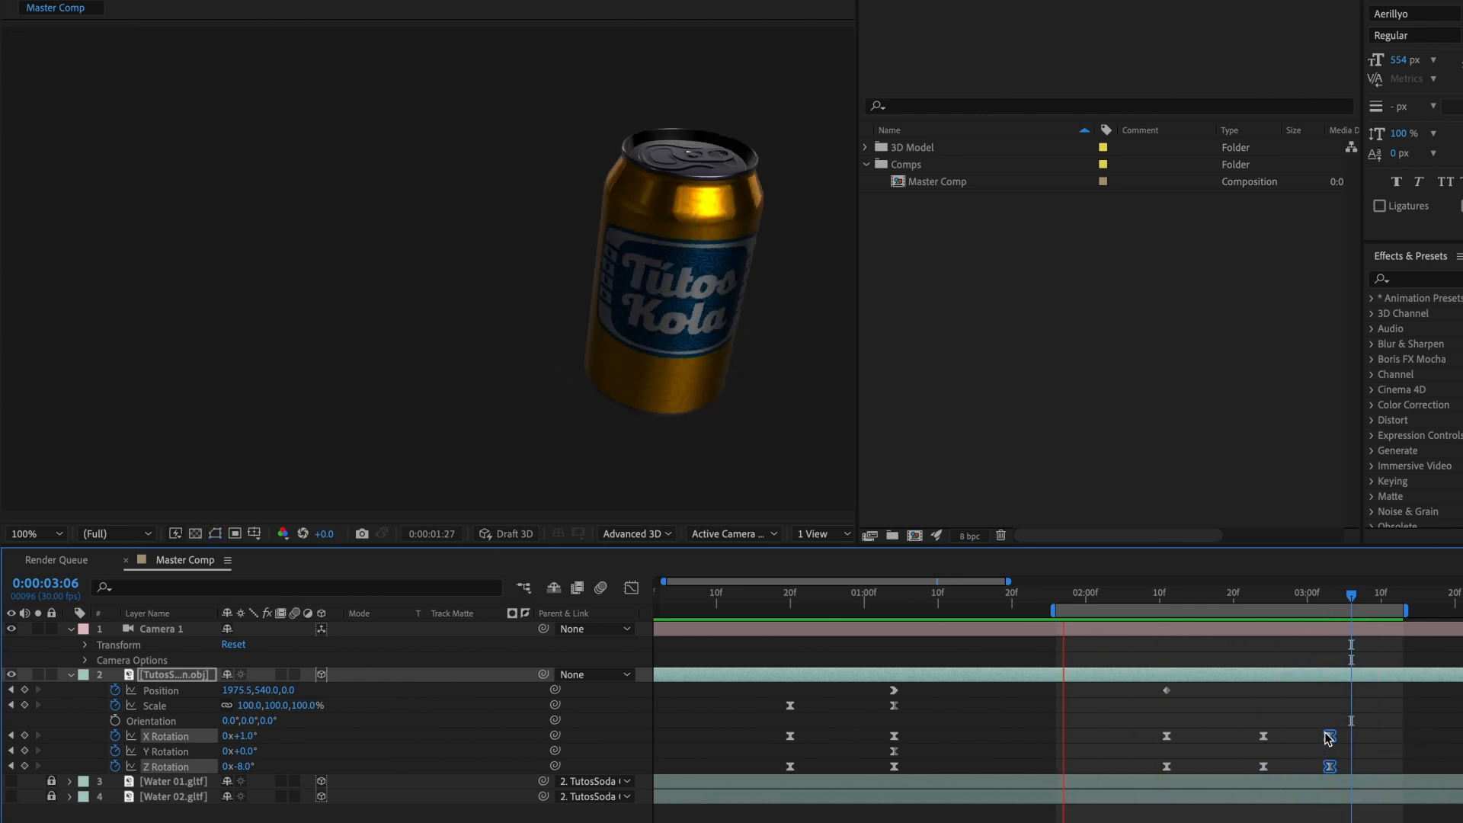
key(space)
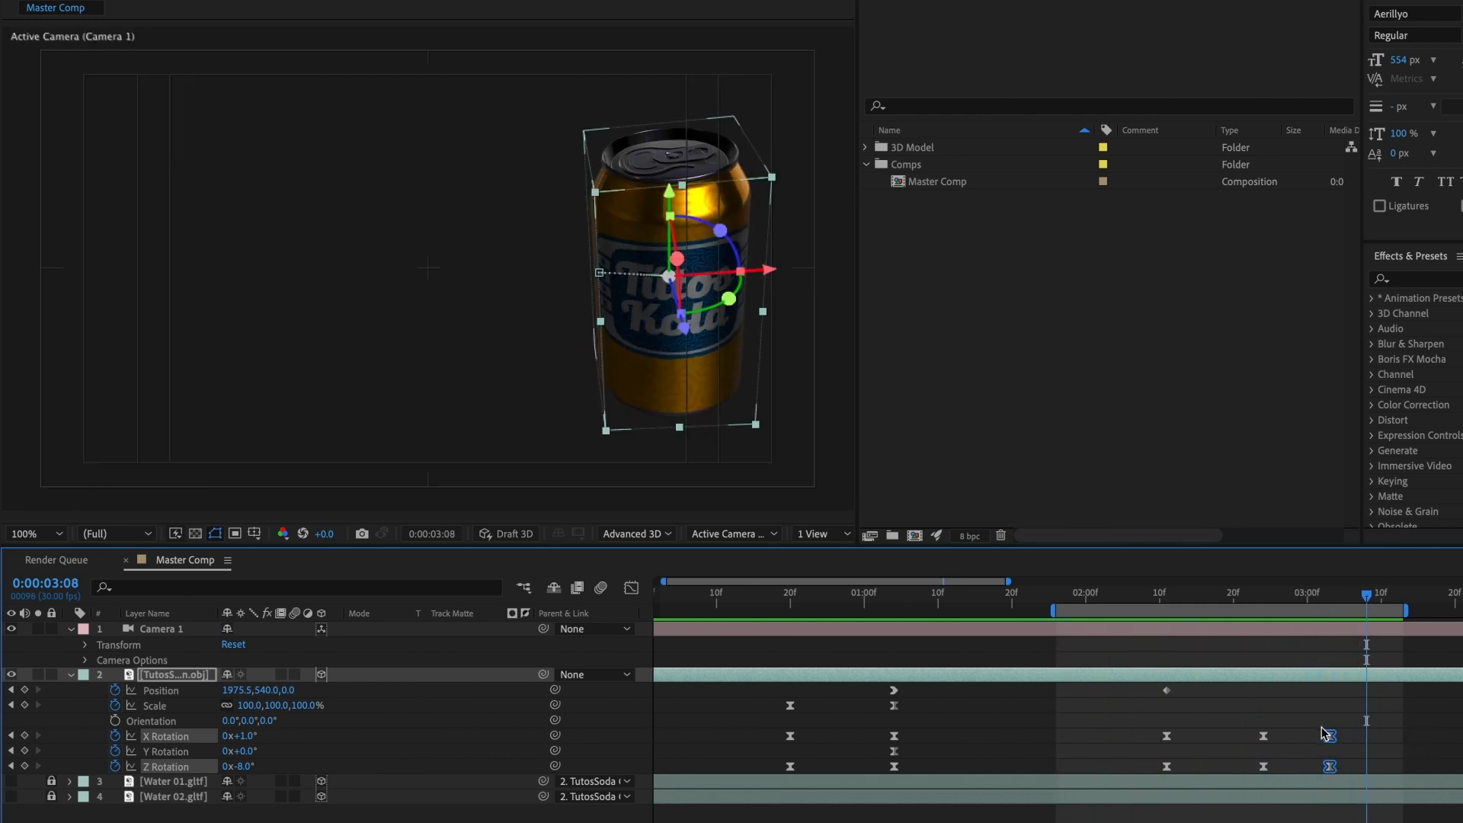
Step: Lengthen the eases of the can's X Rotation keyframes at about 0:00:02:24 and 0:00:03:03 in the speed graph
drag(1349, 727, 1323, 766)
click(630, 587)
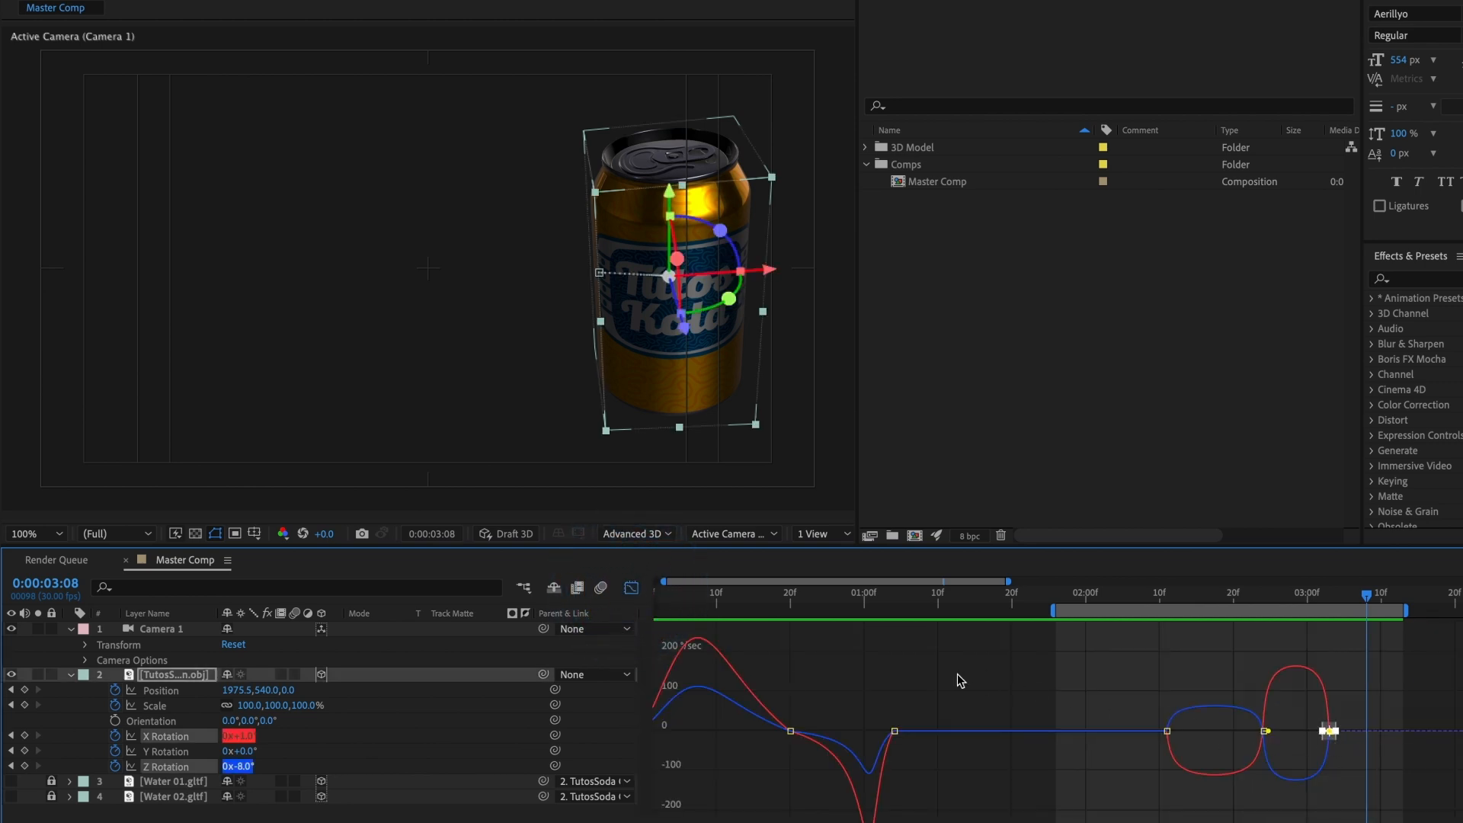
click(631, 587)
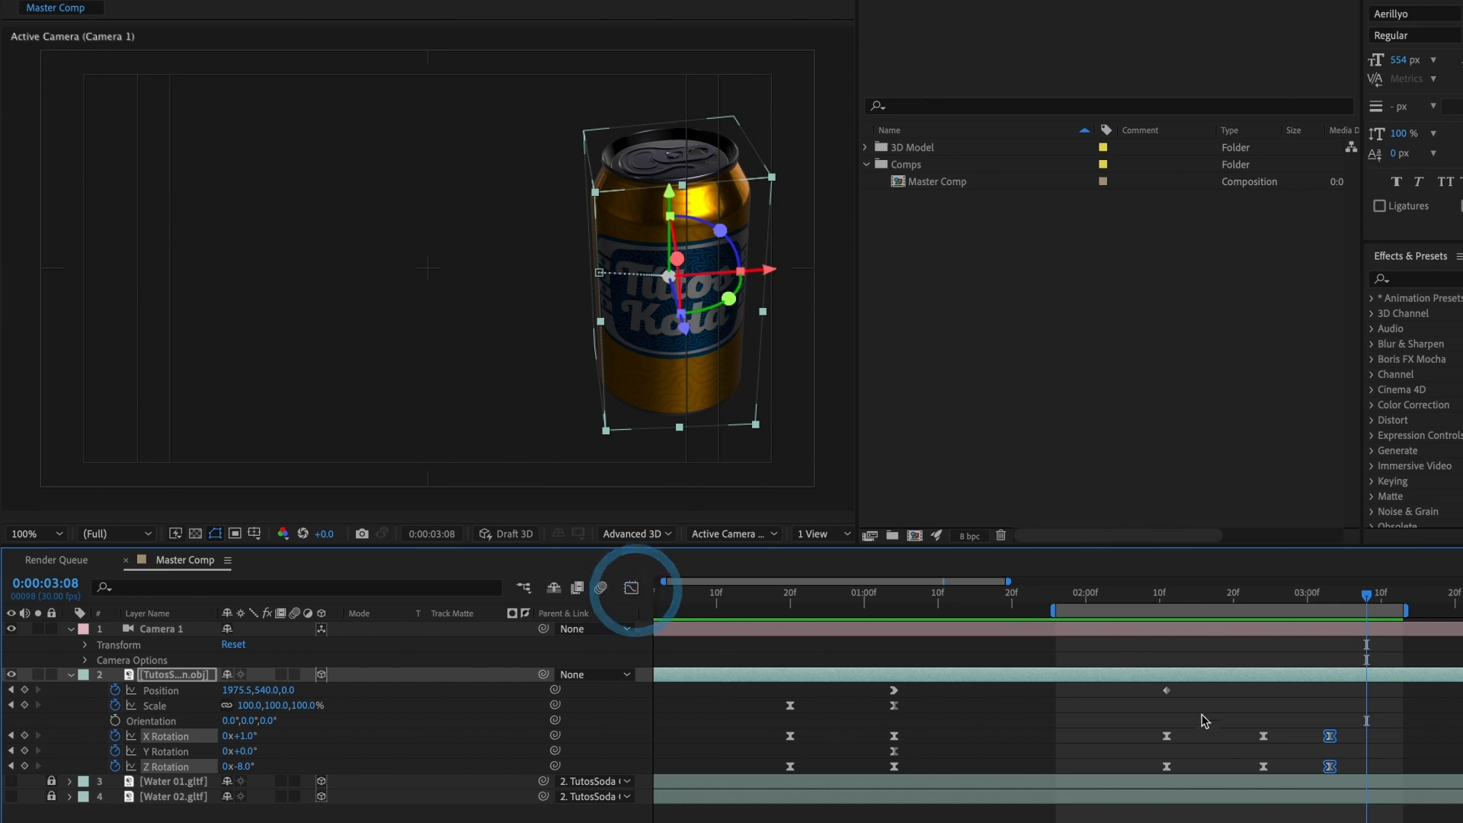
click(1316, 752)
click(1329, 736)
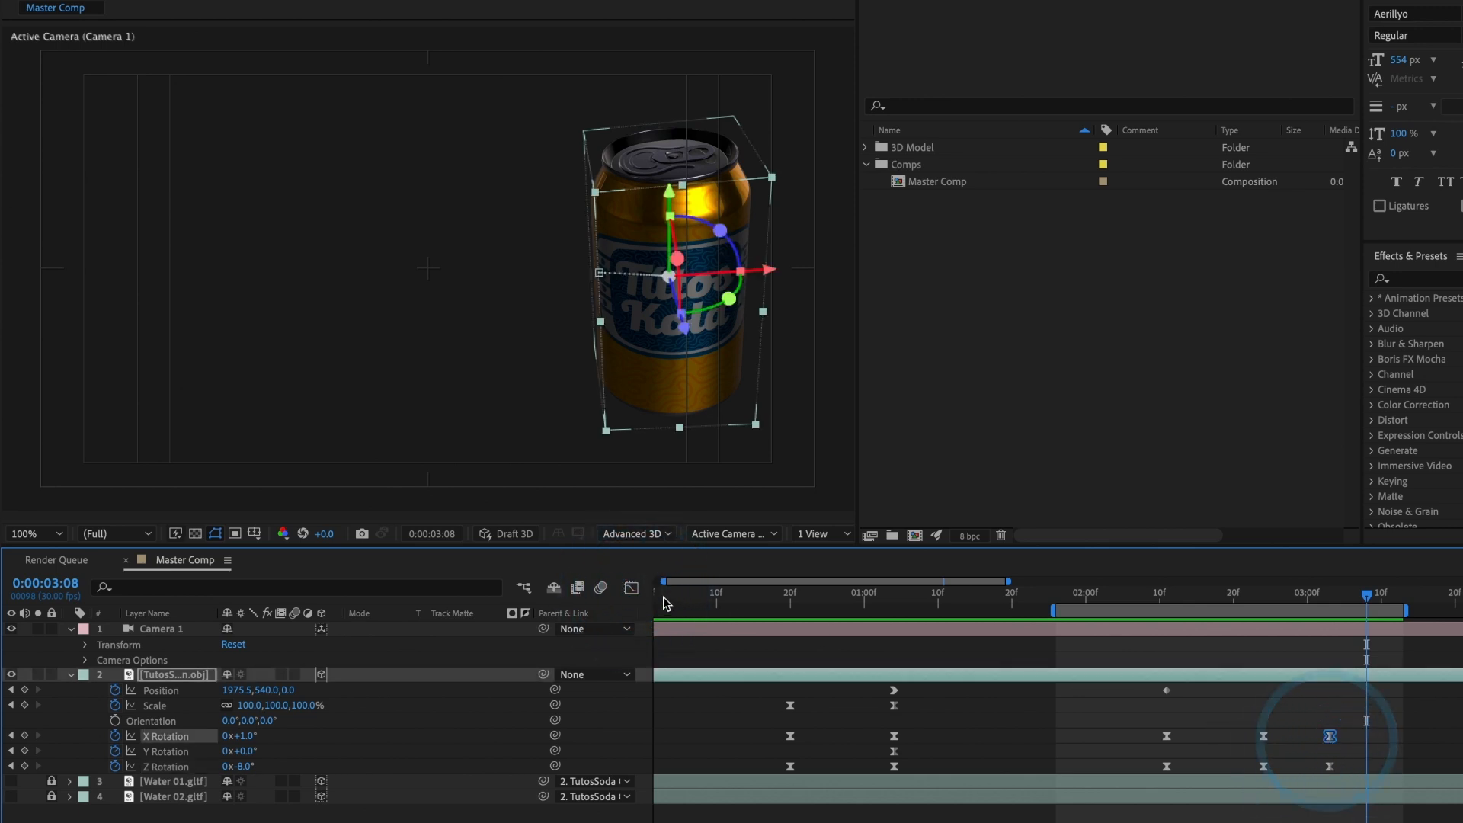
click(631, 587)
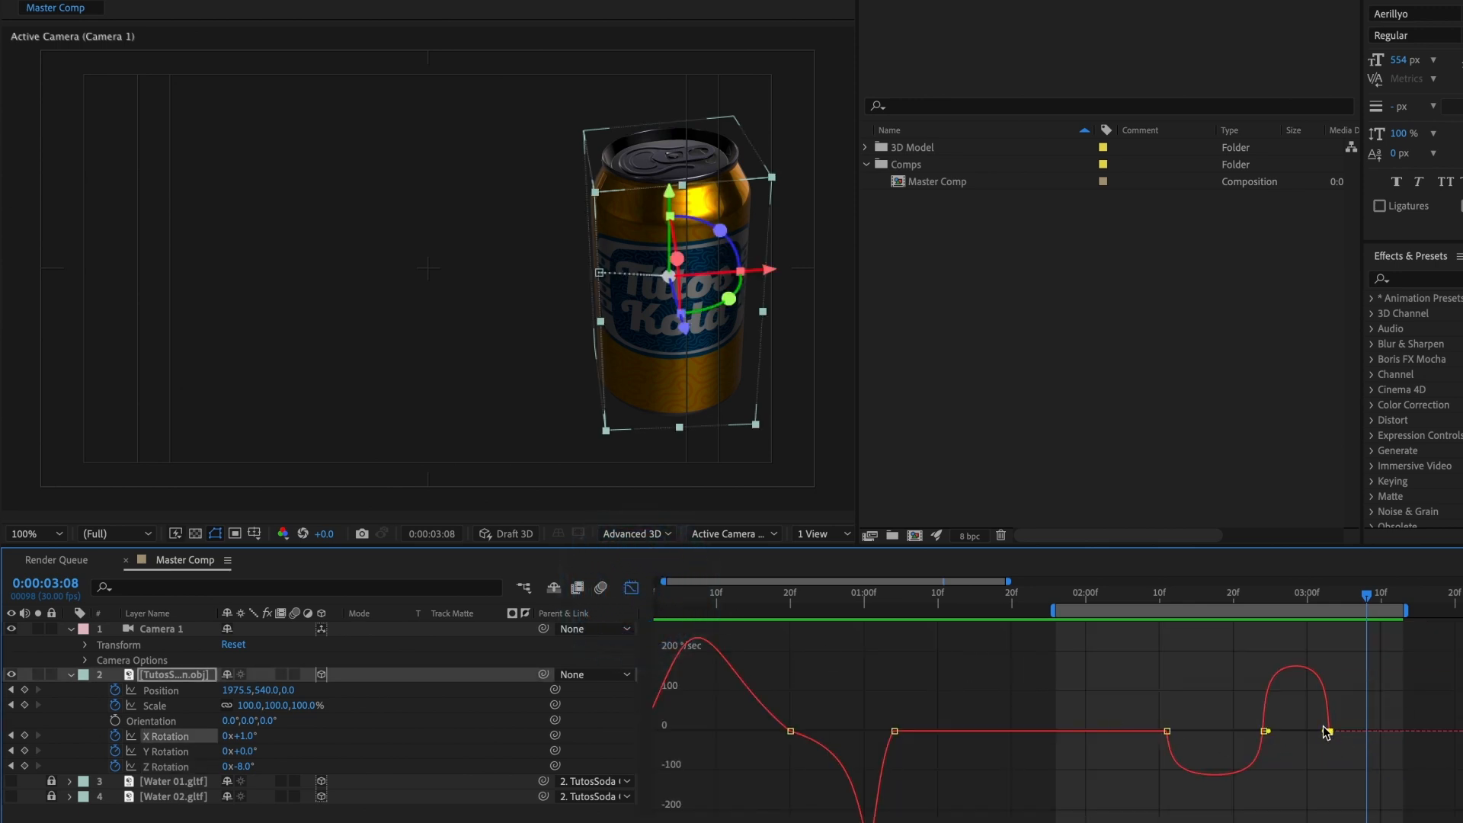
drag(1326, 731, 1237, 751)
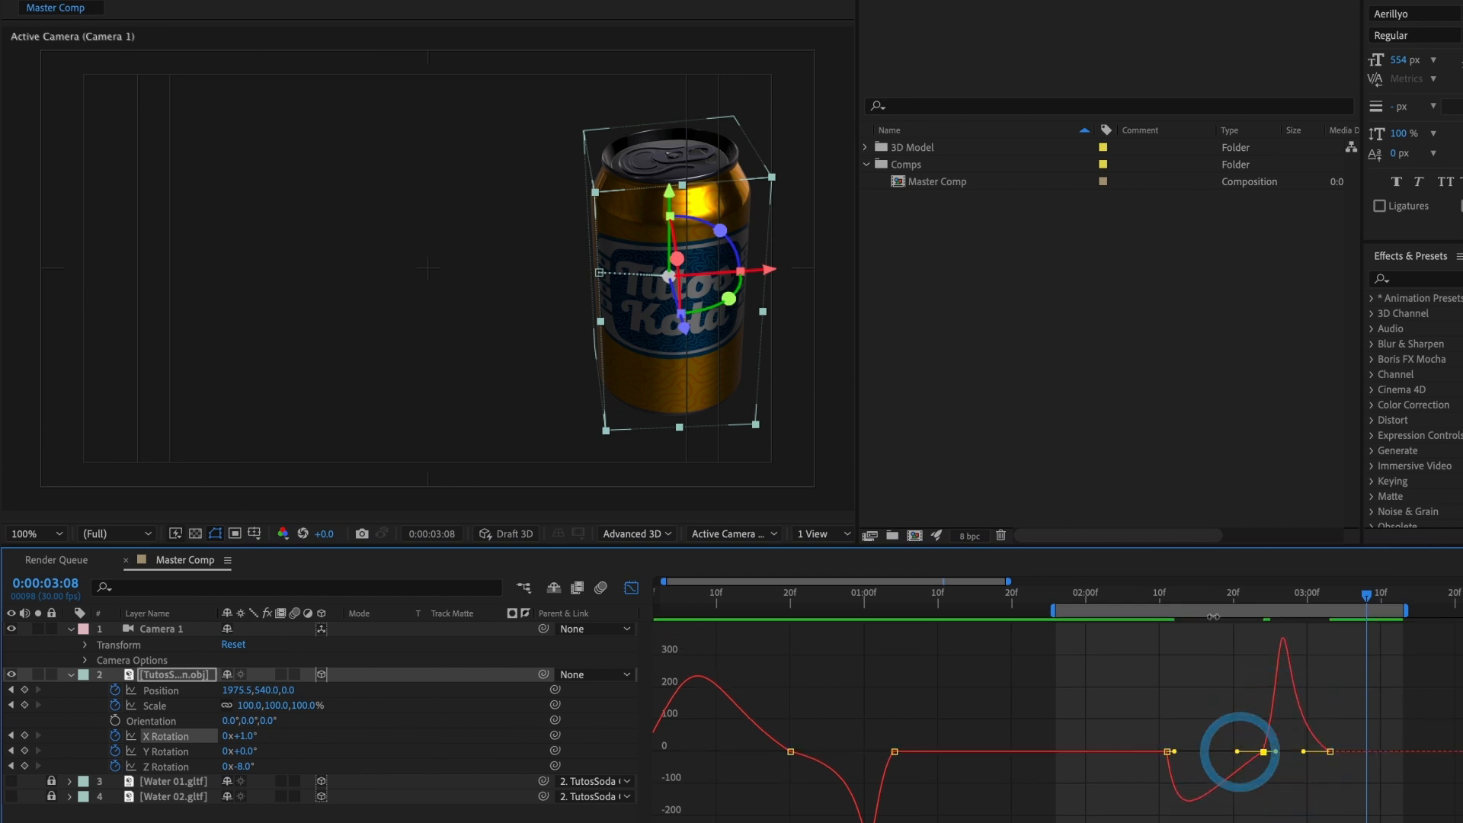
click(632, 588)
Step: Lengthen the eases of the can's Z Rotation keyframes at about 0:00:02:24 and 0:00:03:03 to match, and preview the result
click(1263, 765)
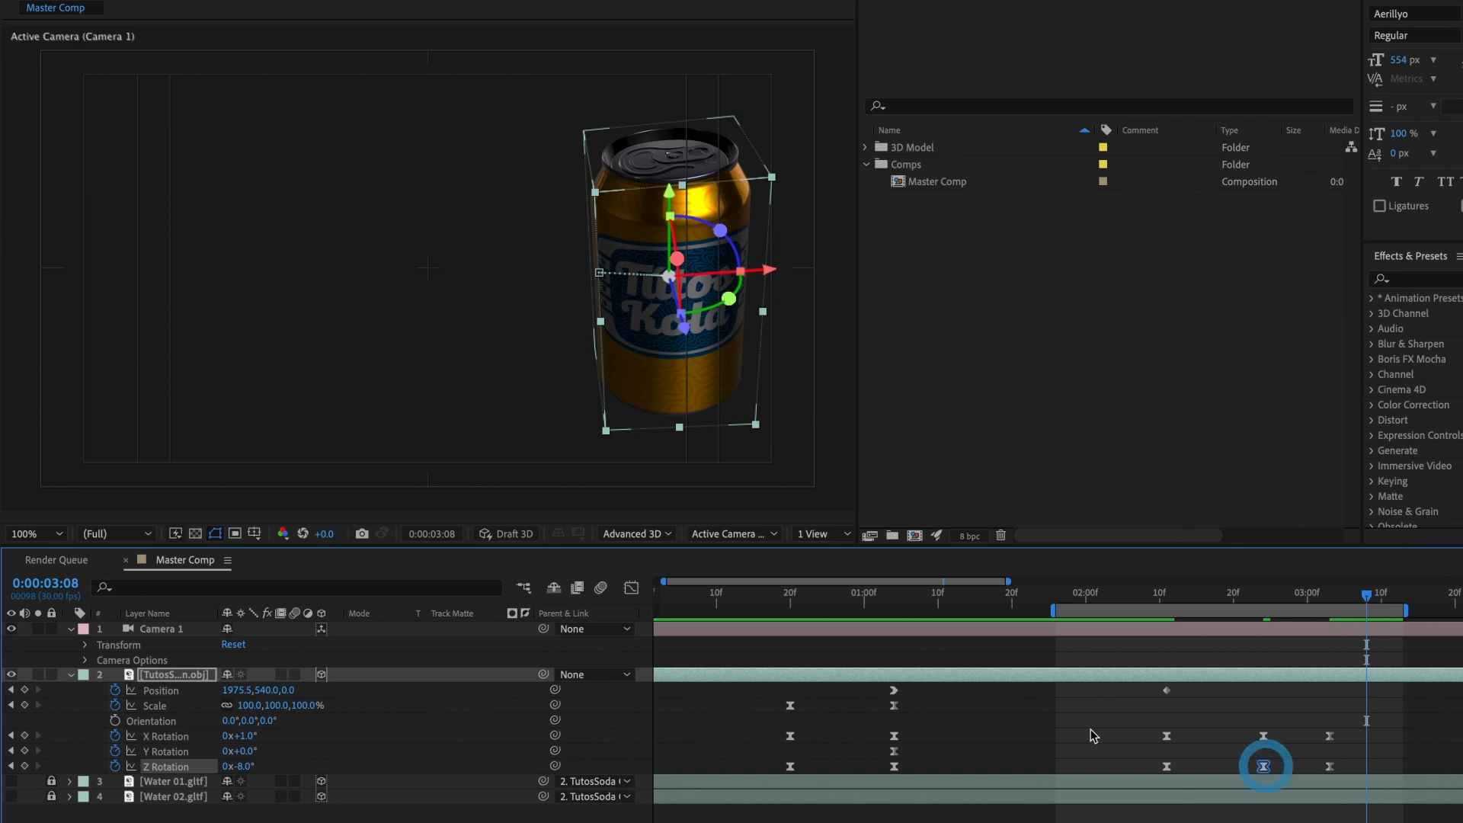
click(632, 587)
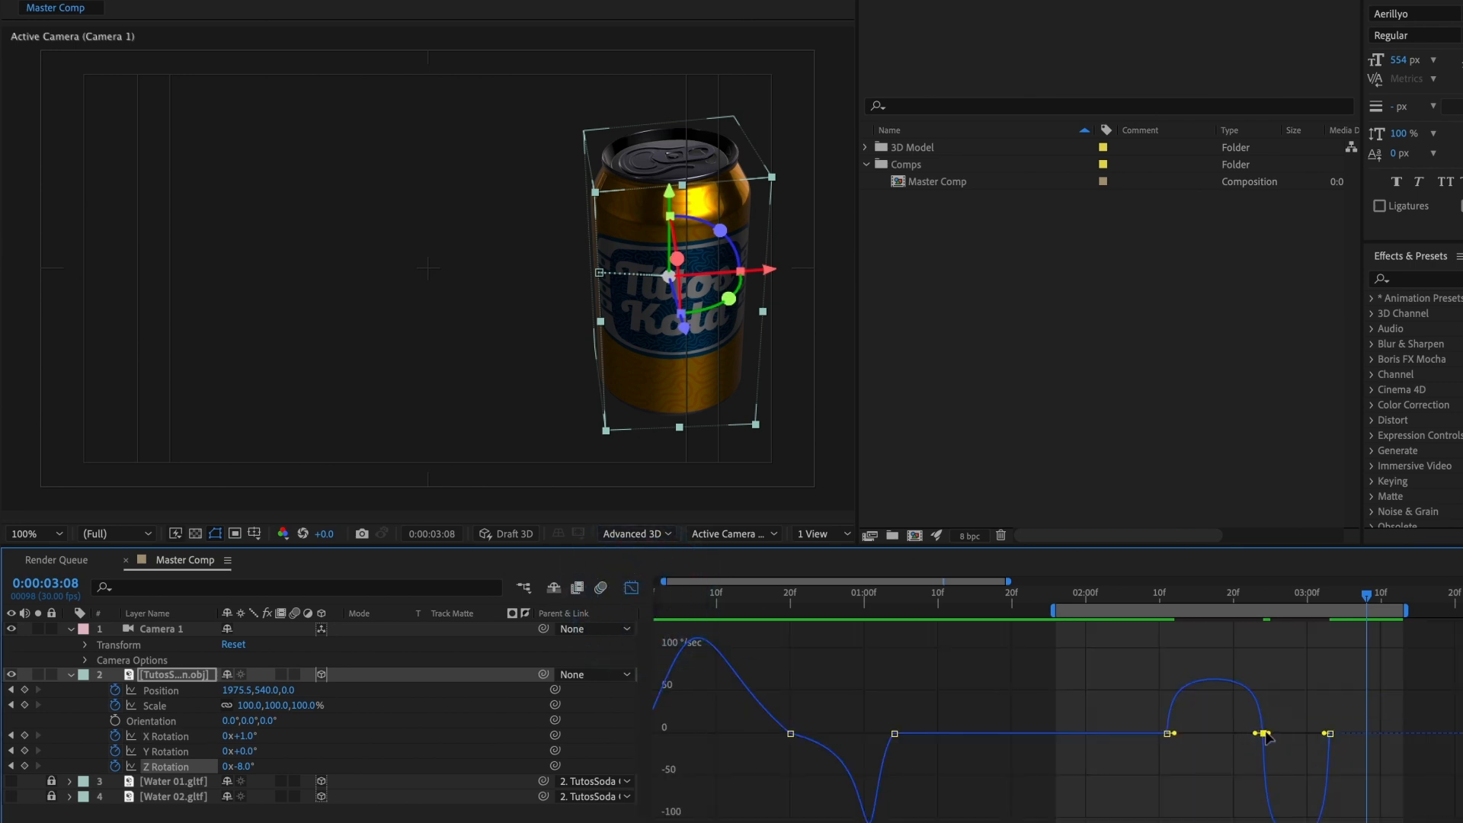
drag(1270, 732, 1228, 692)
click(1264, 692)
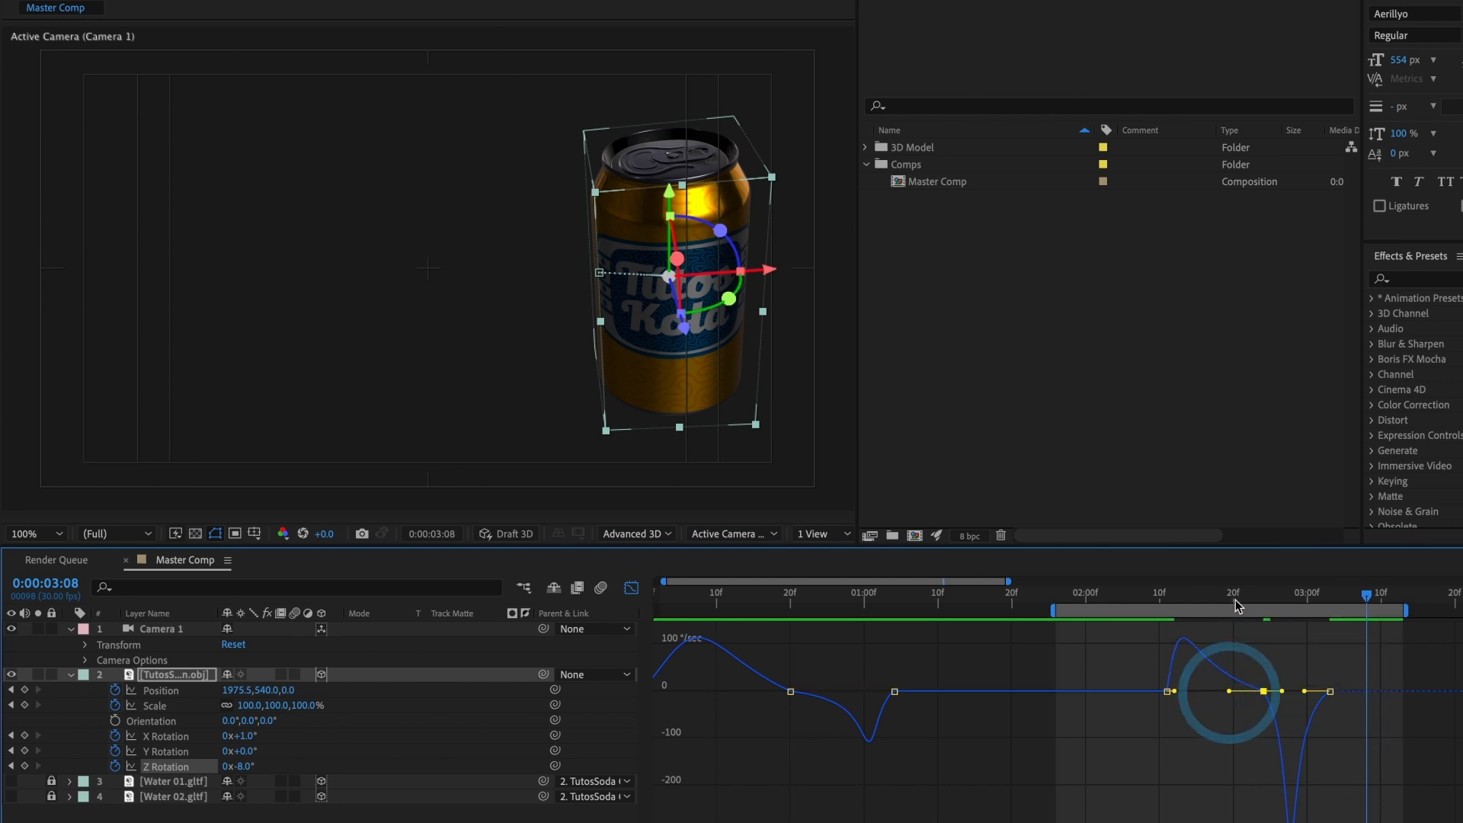
drag(1236, 601, 1152, 601)
key(space)
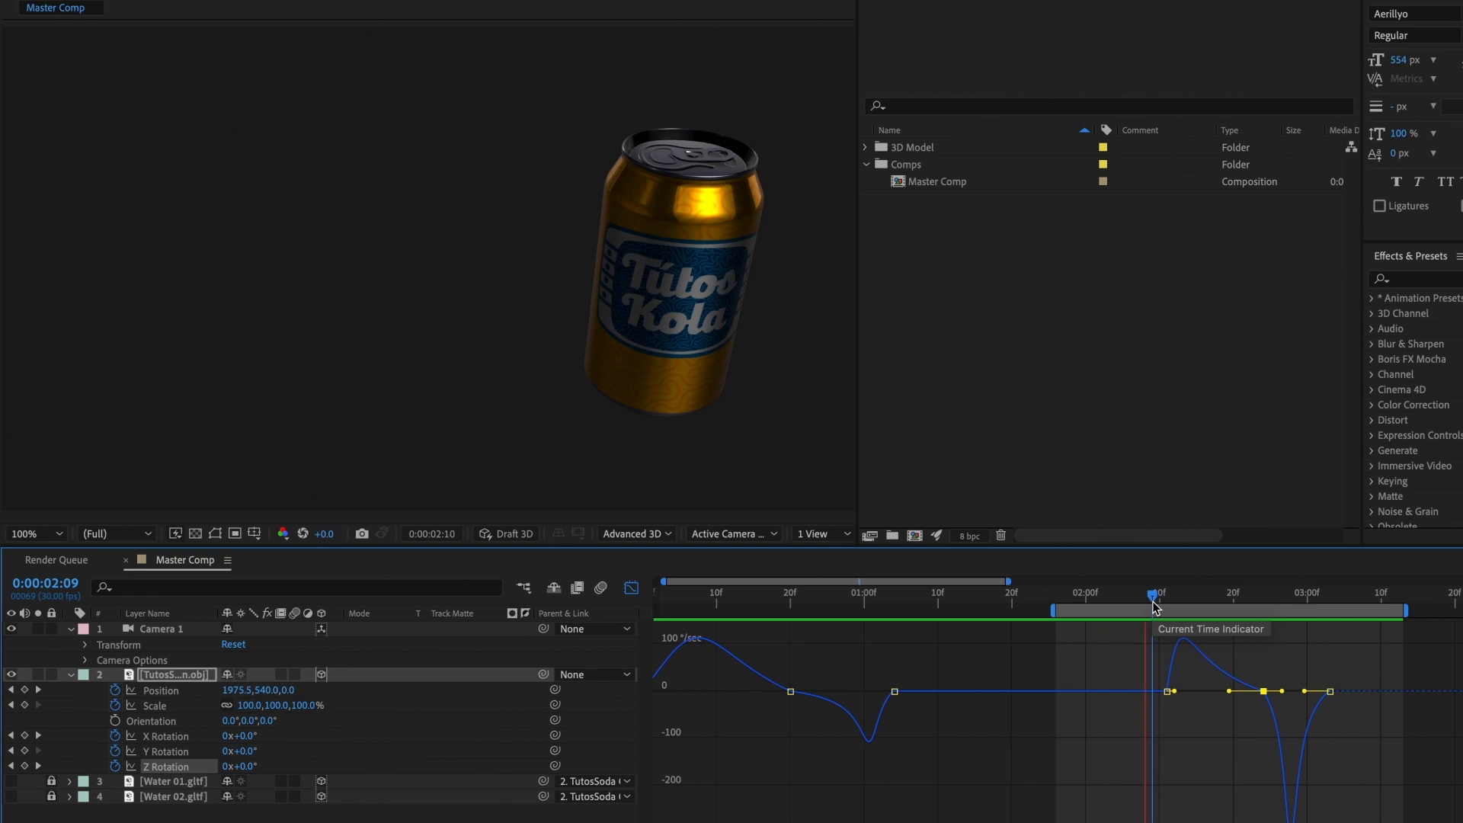
key(space)
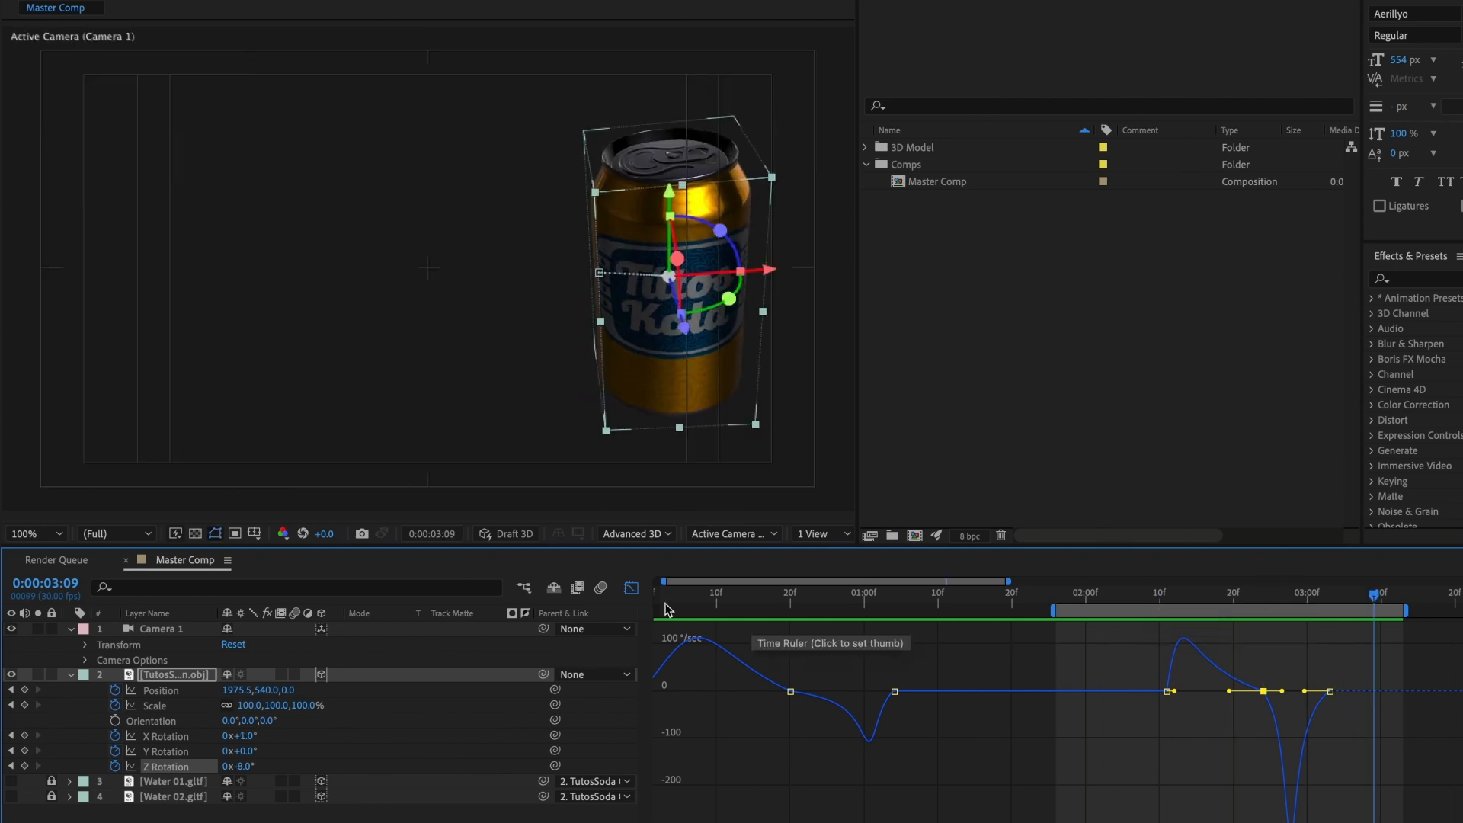
click(630, 588)
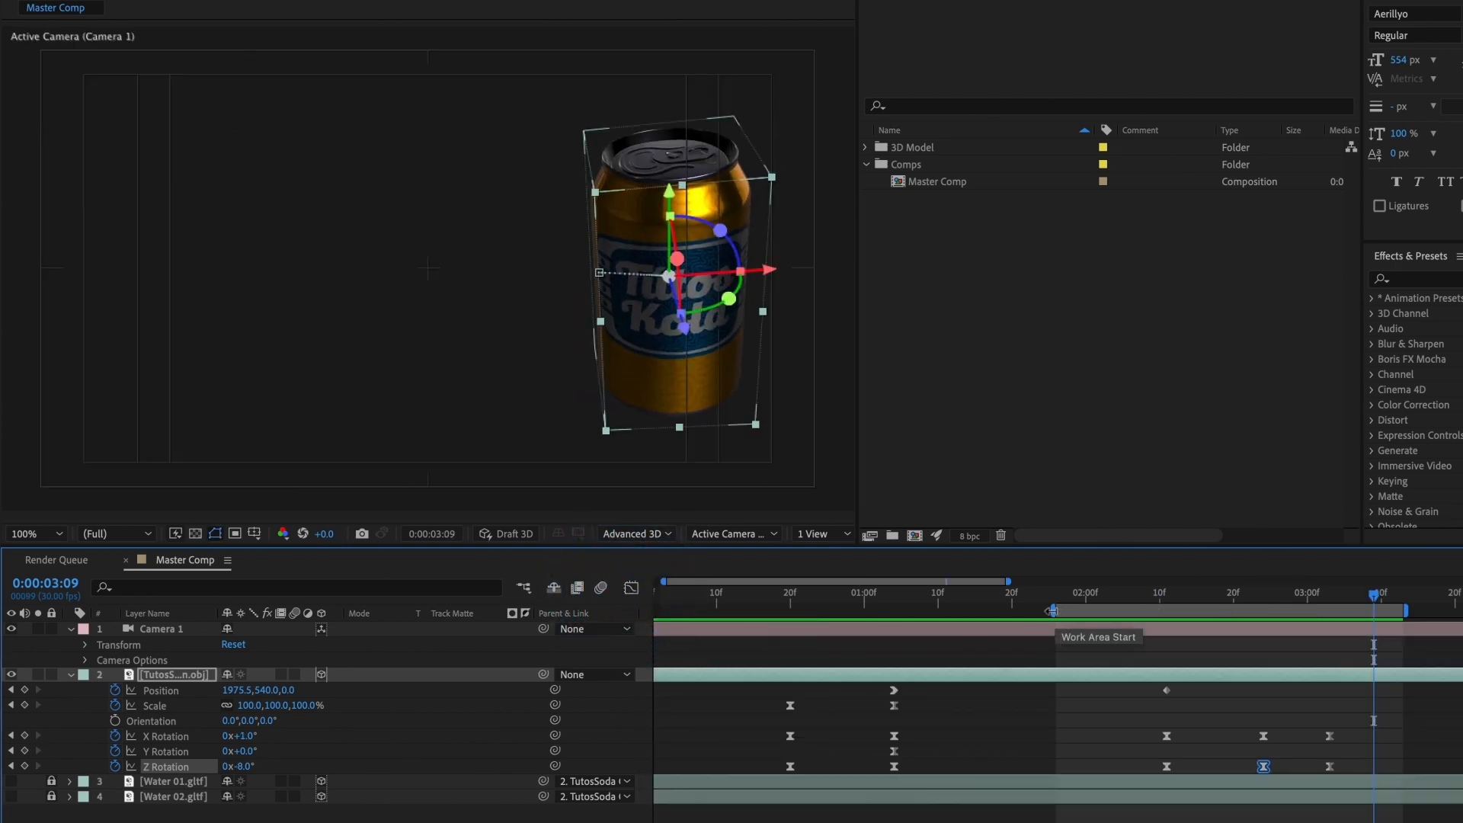
Step: Extend the work area start back to about 0:00:00:16 and preview the can's full animation from there
drag(1051, 611, 758, 609)
click(781, 598)
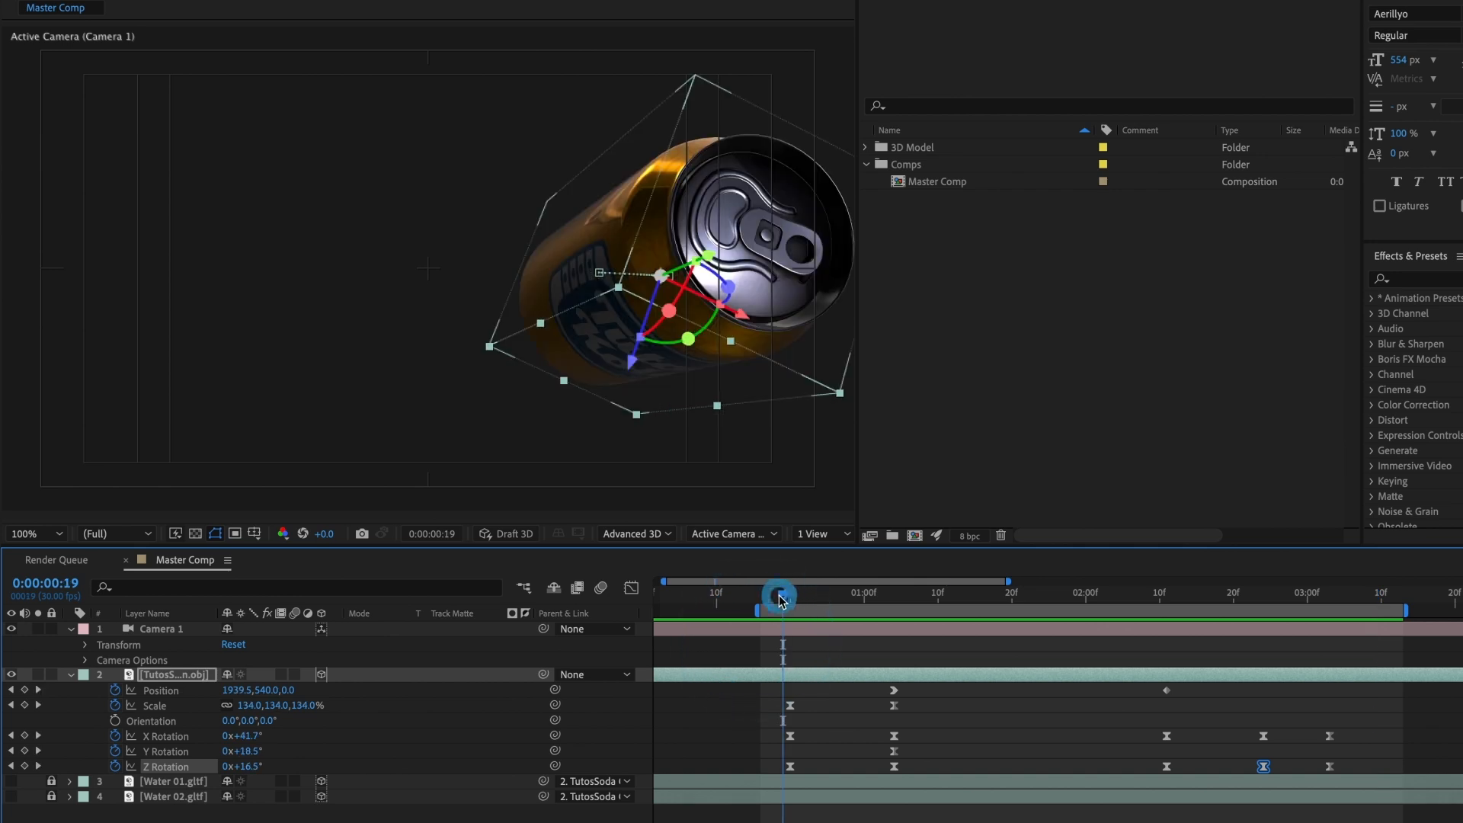
key(space)
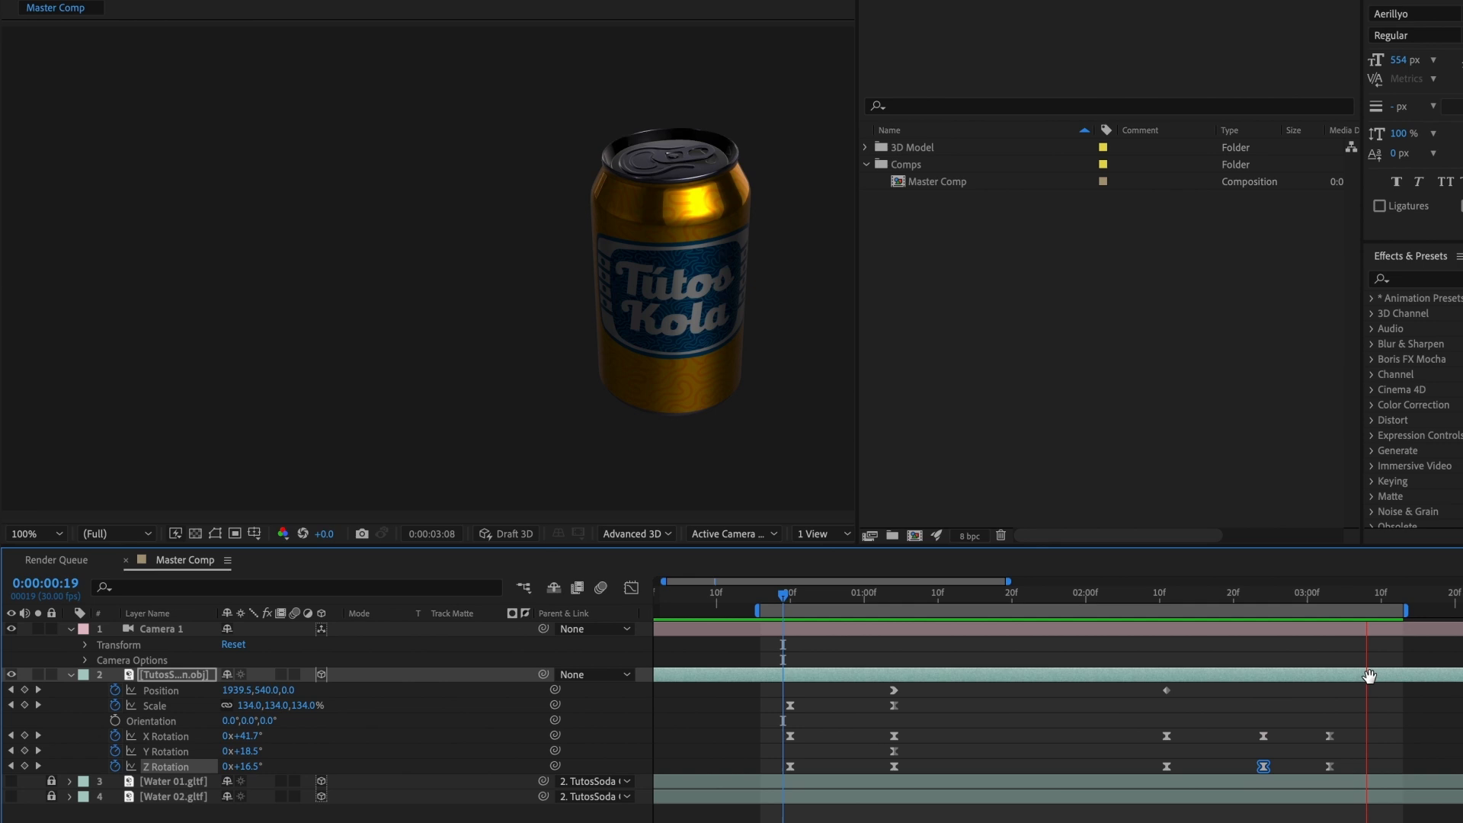
key(space)
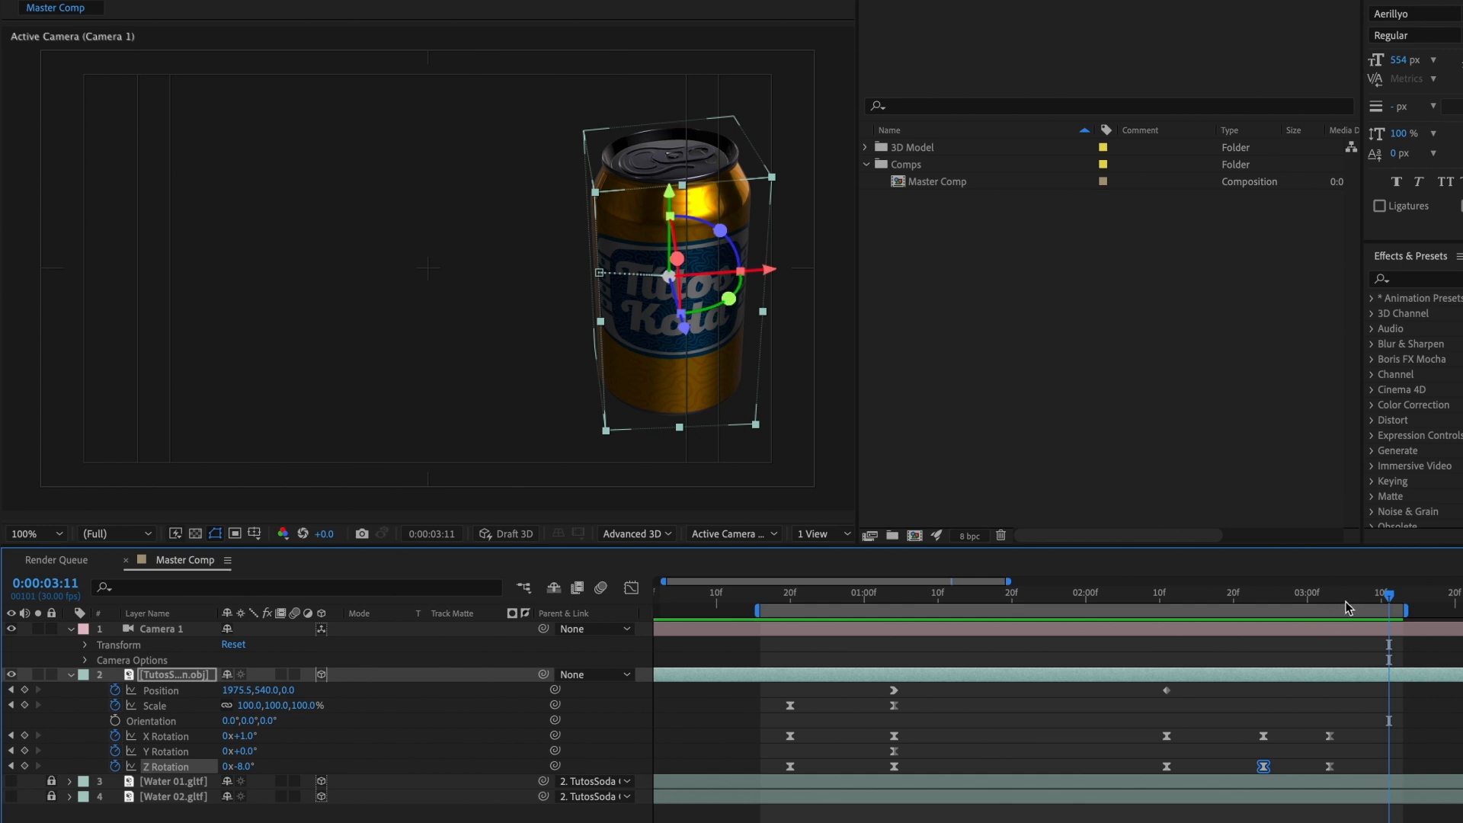
Step: Set Position and Point of Interest keyframes for Camera 1 at 0:00:02:11 and show only its keyframed properties
drag(1331, 601, 1171, 641)
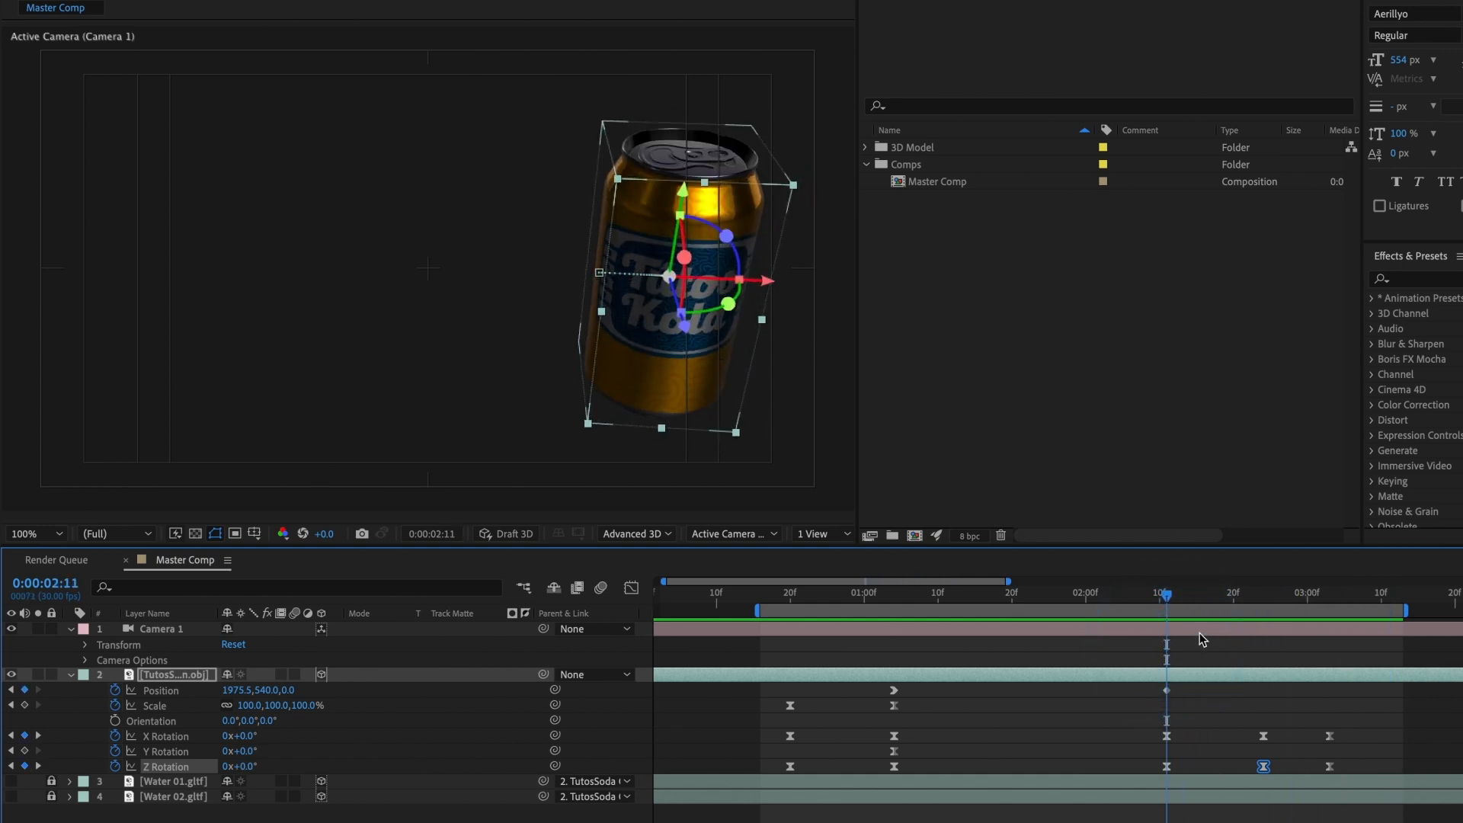
click(1199, 632)
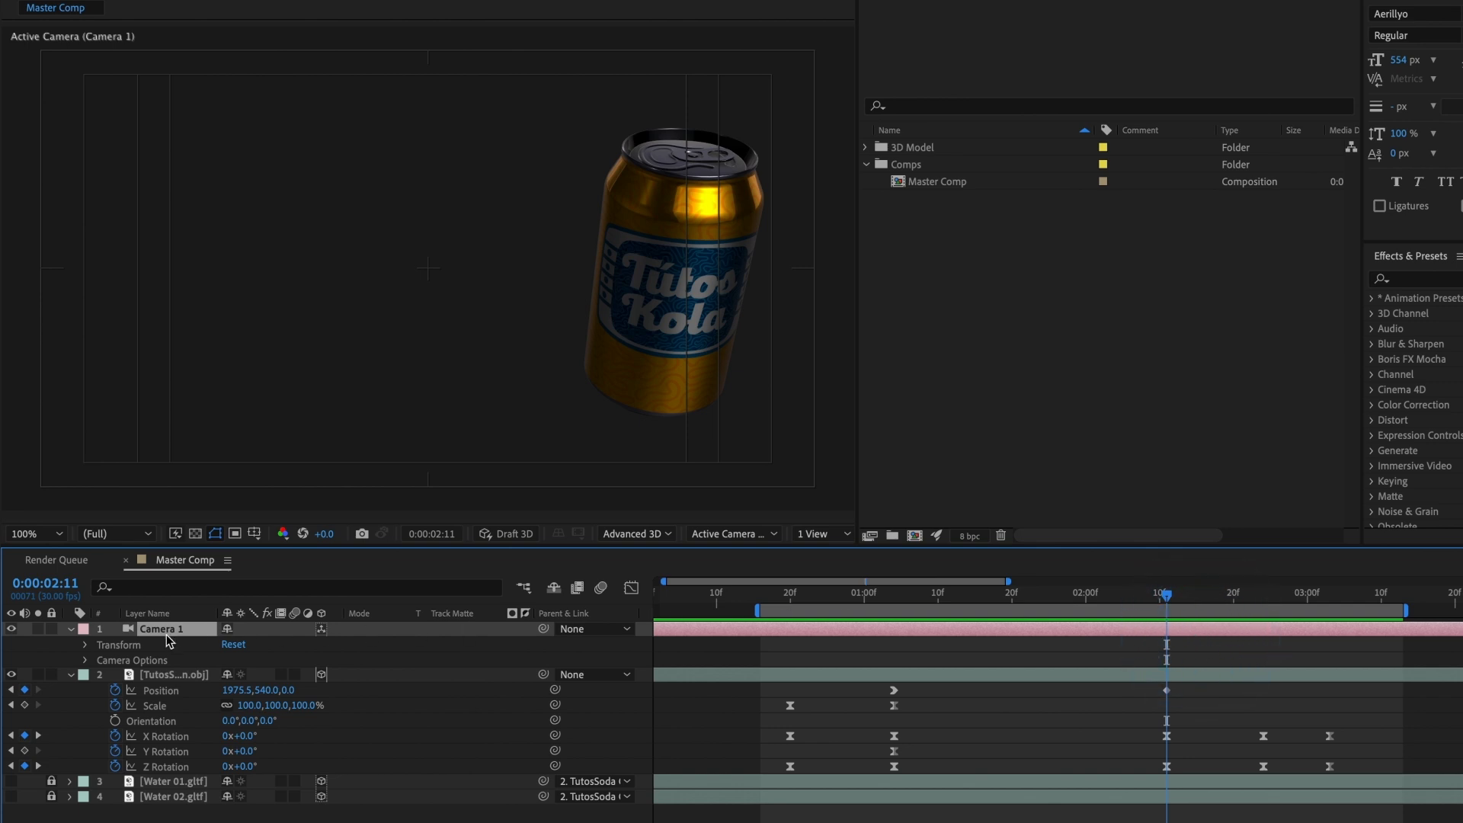
click(87, 647)
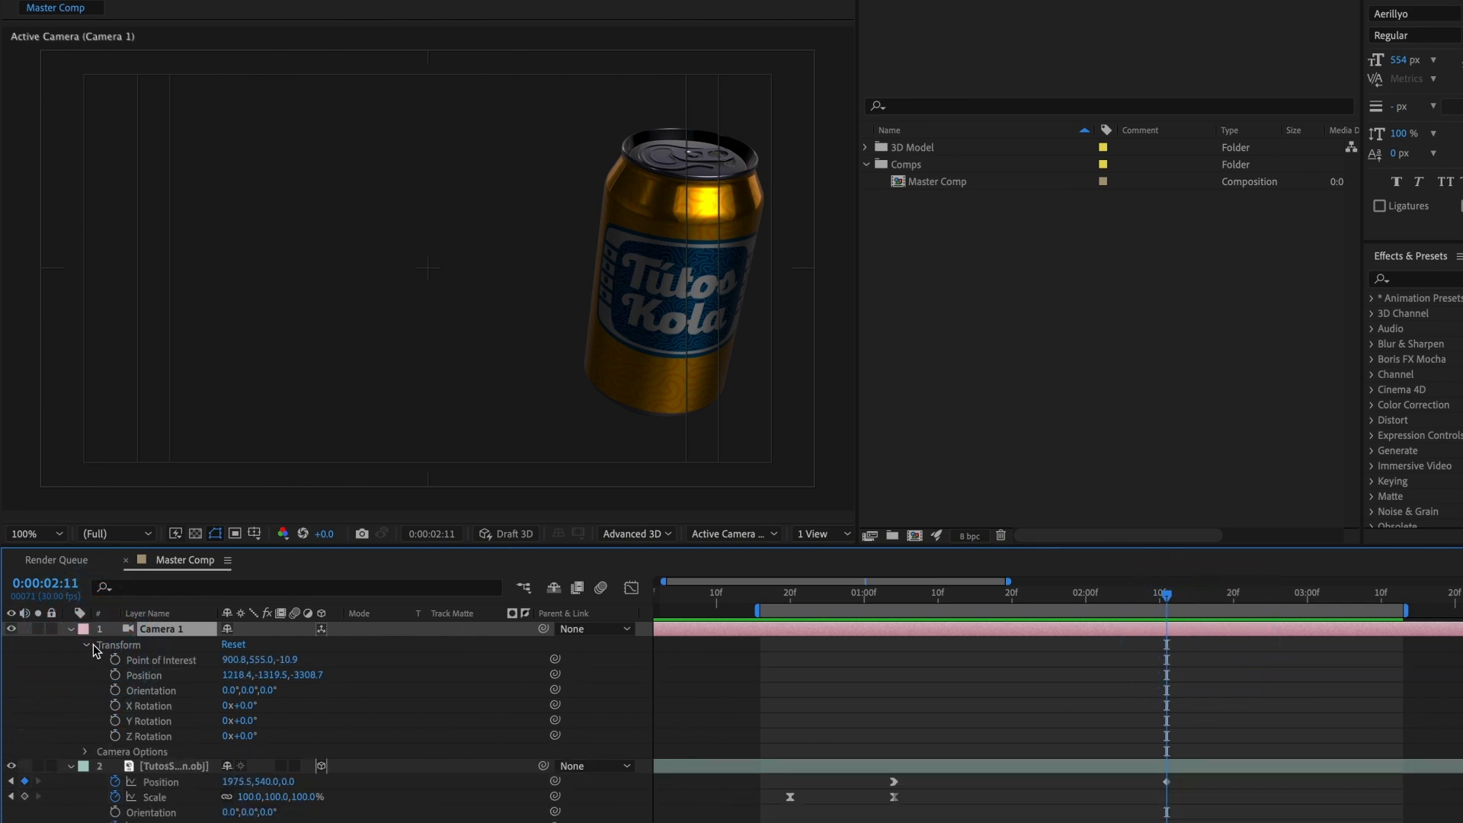
click(116, 675)
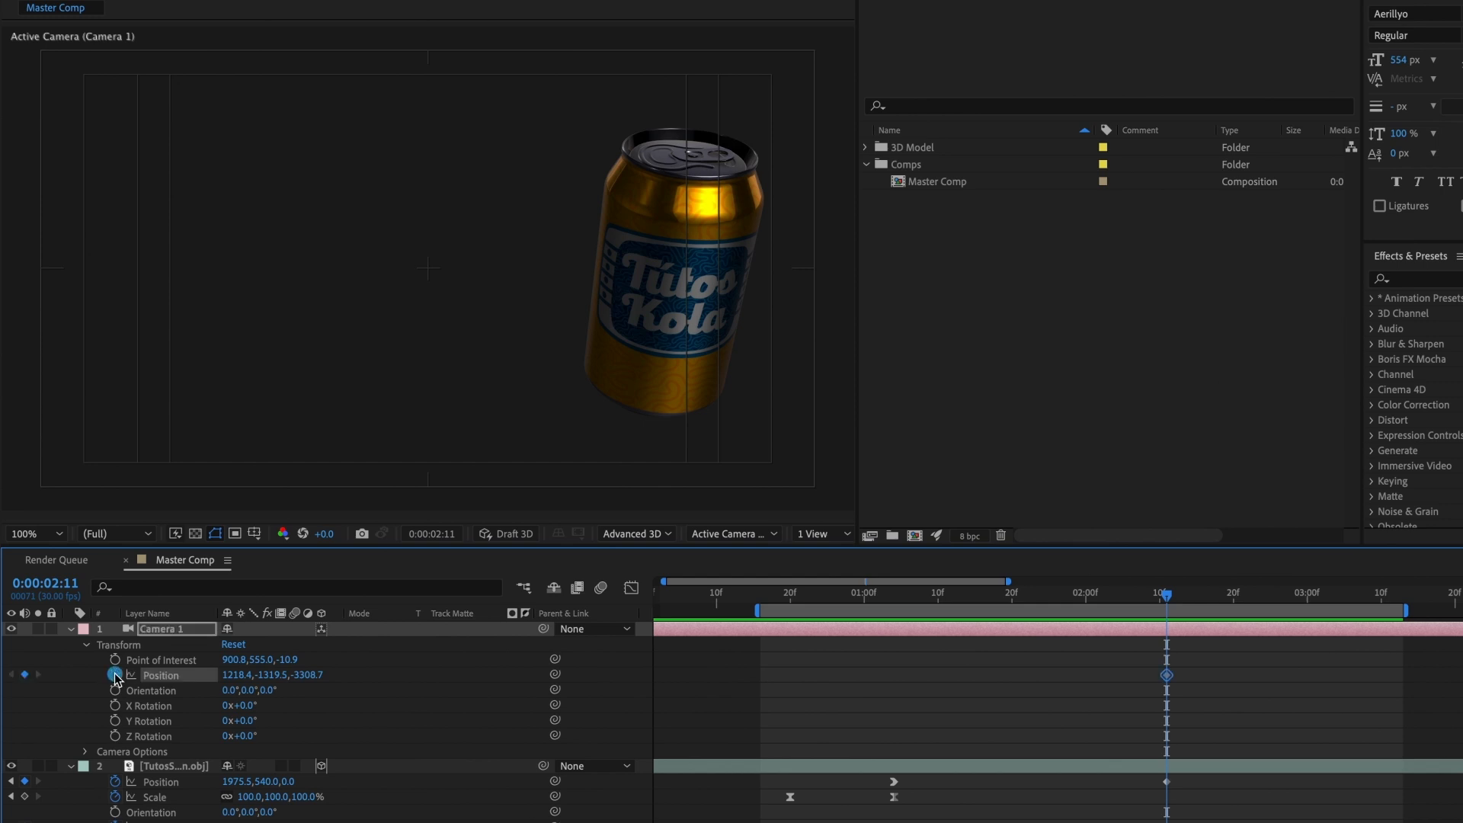
key(u)
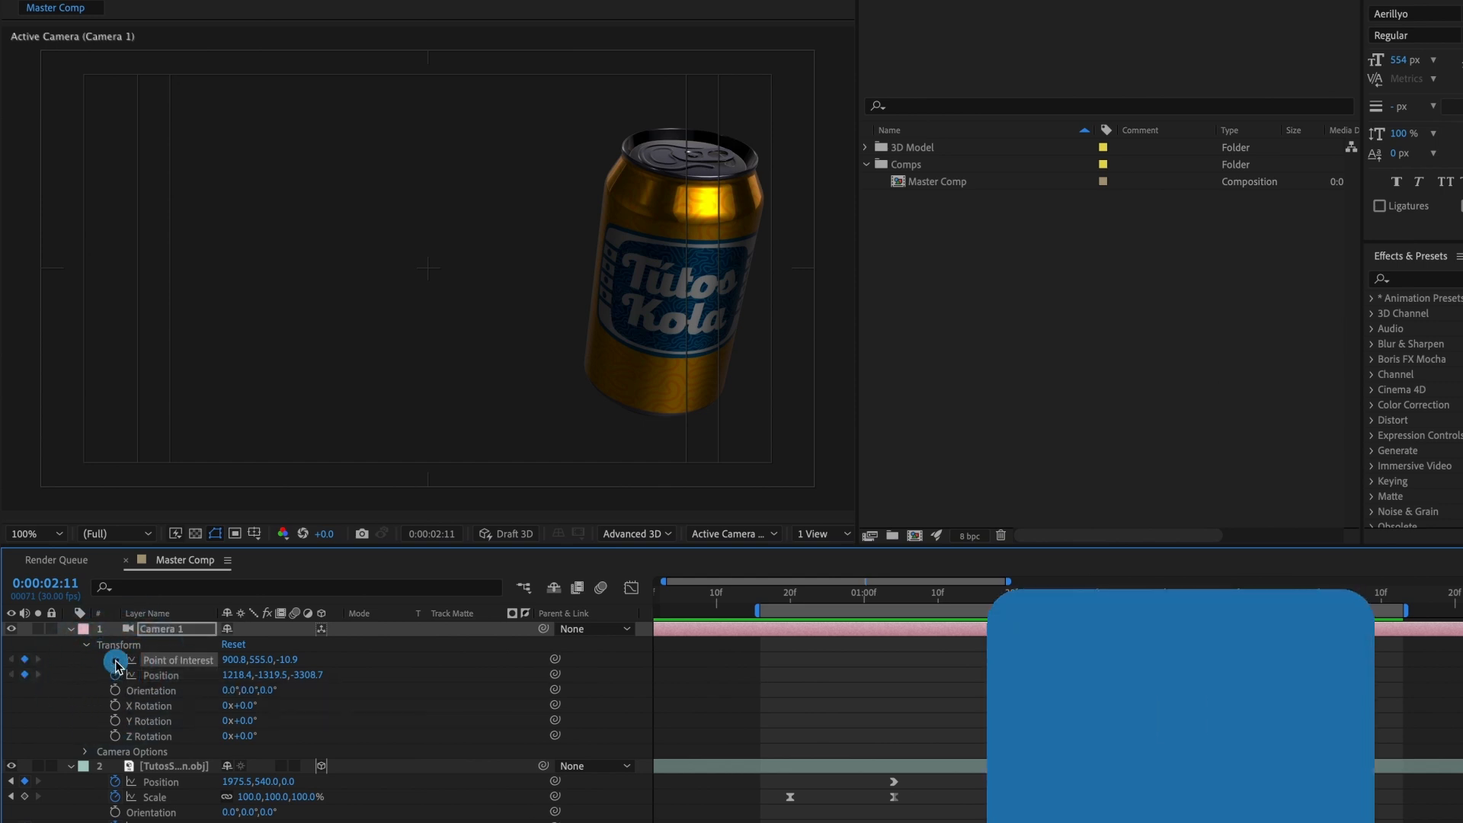
click(115, 660)
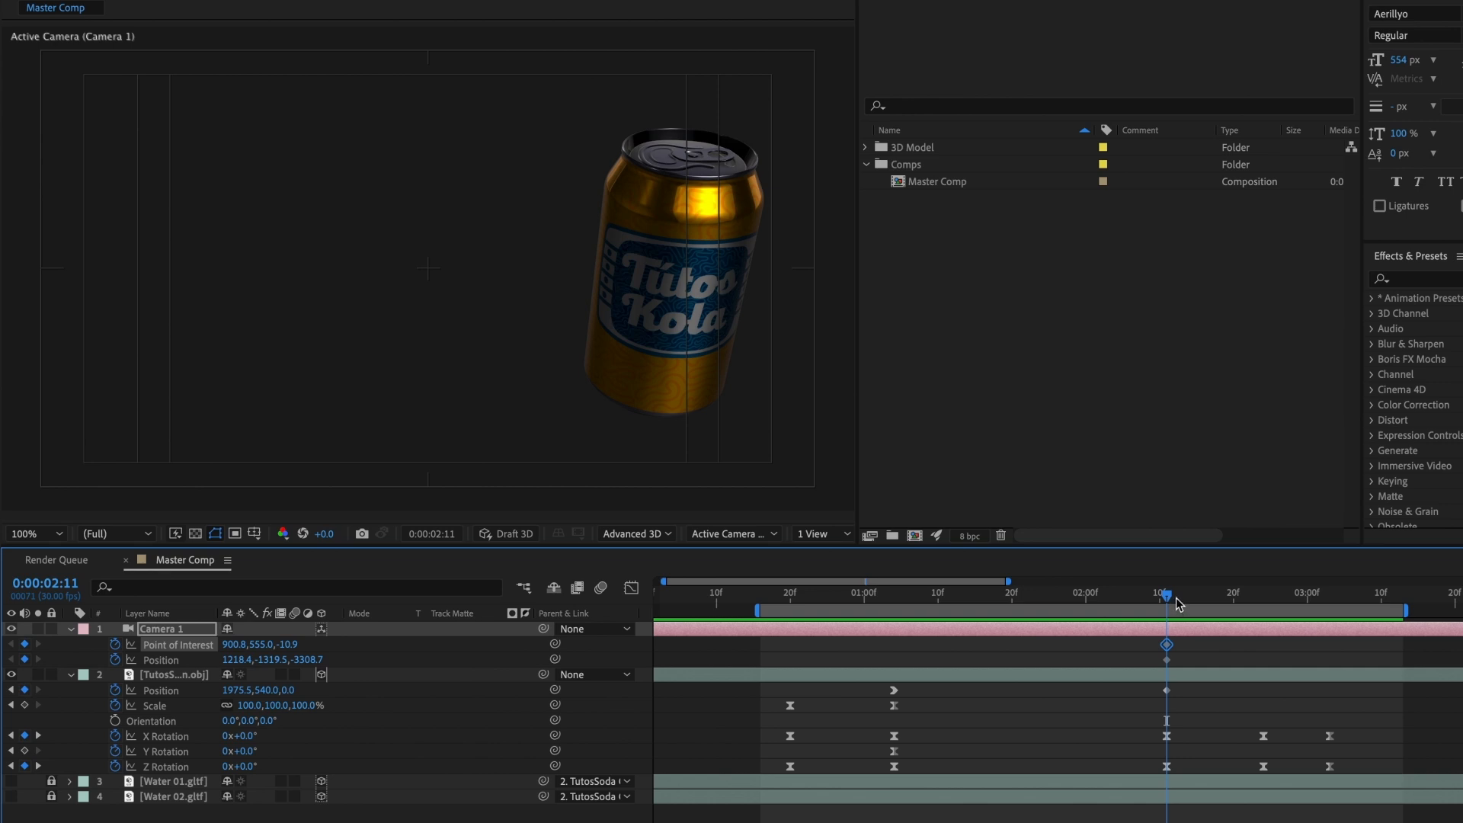
Step: At 0:00:03:03, move the camera into a close-up of the can's lid, with Position about 1631.7, -746.7, -1395.2, and scrub through the move
drag(1178, 604, 1322, 603)
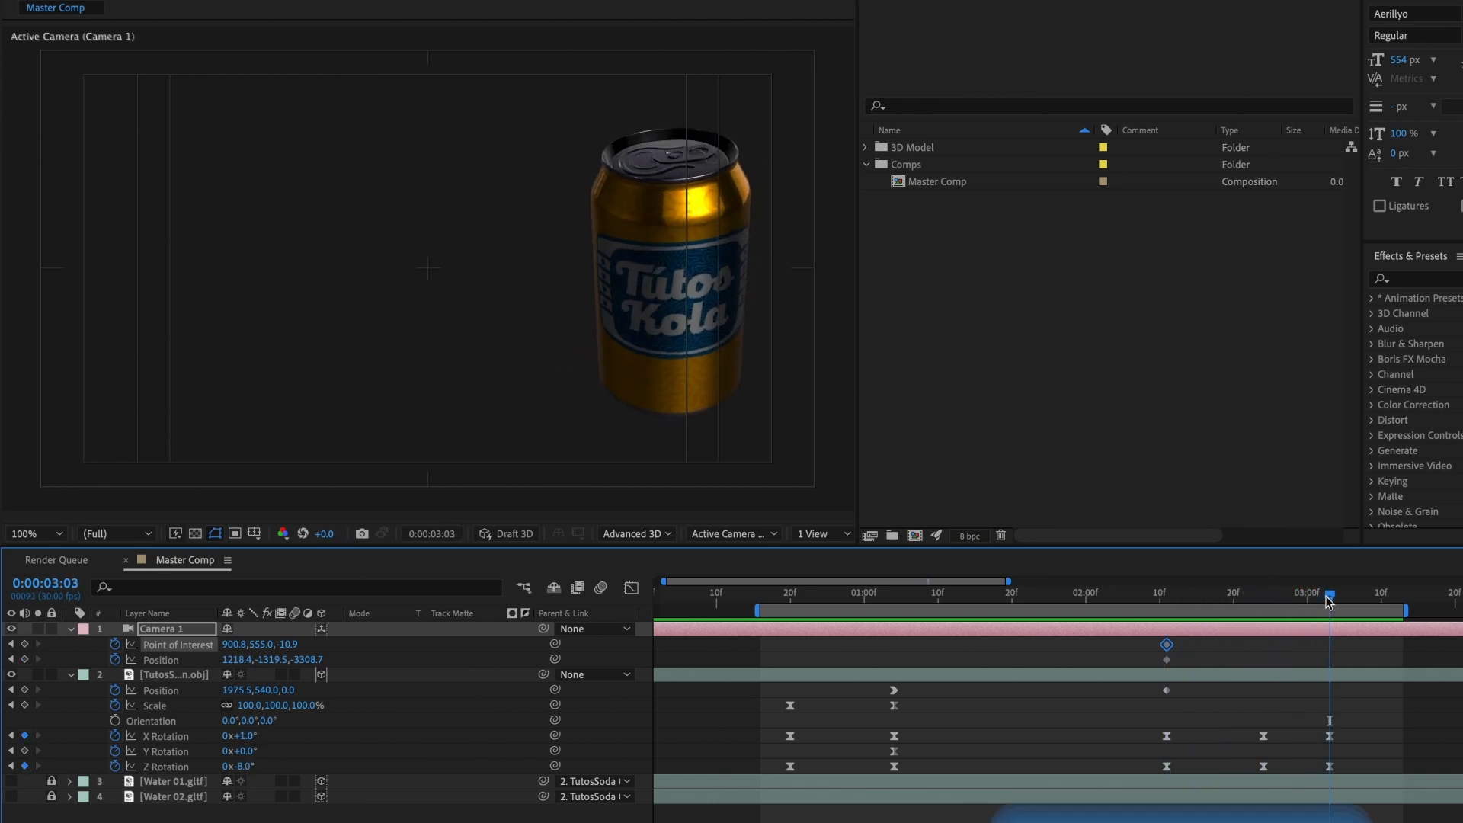
key(c)
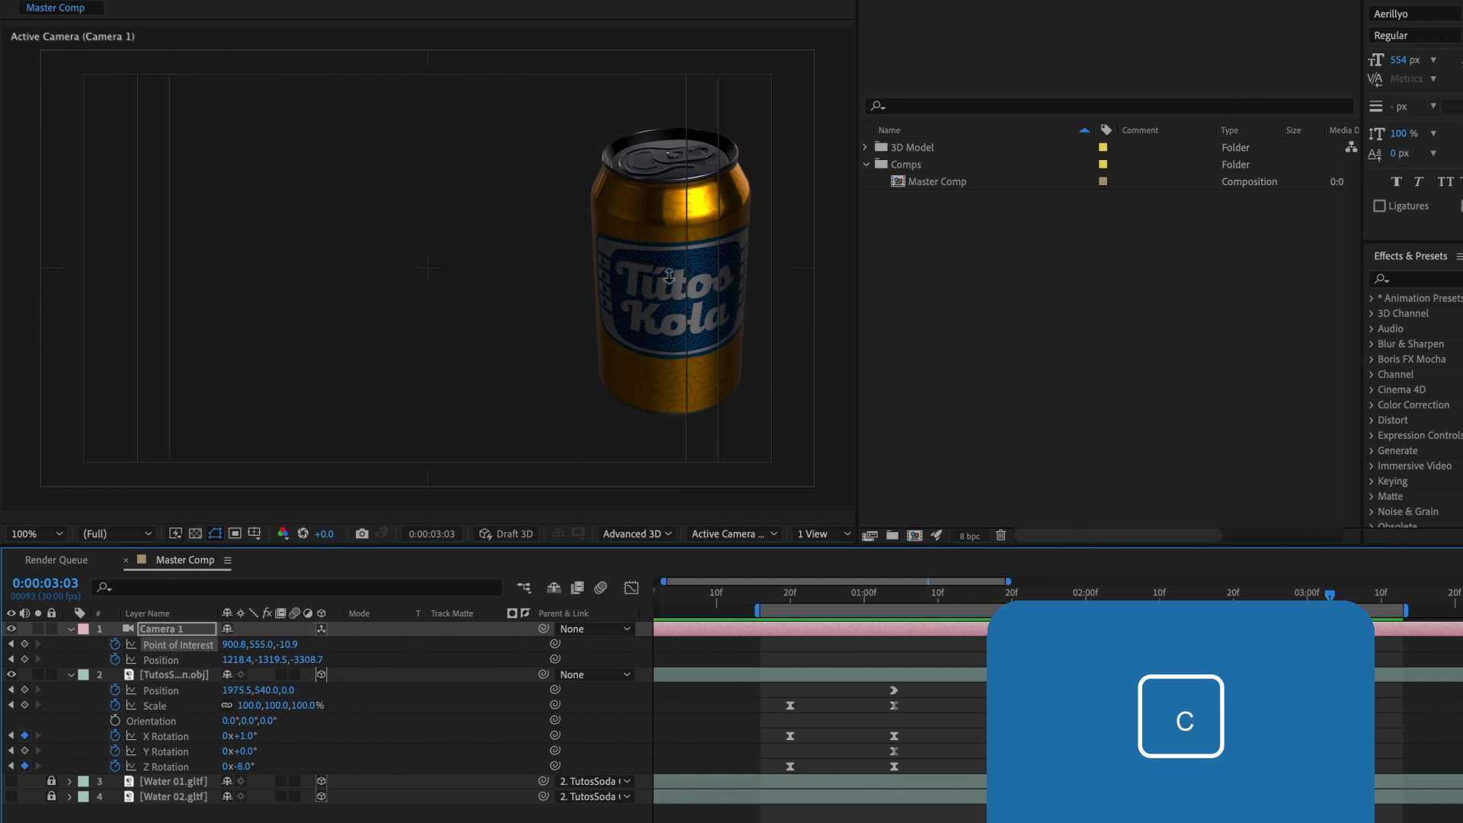
mouse_move(669, 276)
mouse_down()
mouse_move(621, 164)
mouse_move(710, 142)
mouse_move(663, 326)
mouse_move(646, 331)
mouse_move(667, 269)
mouse_up()
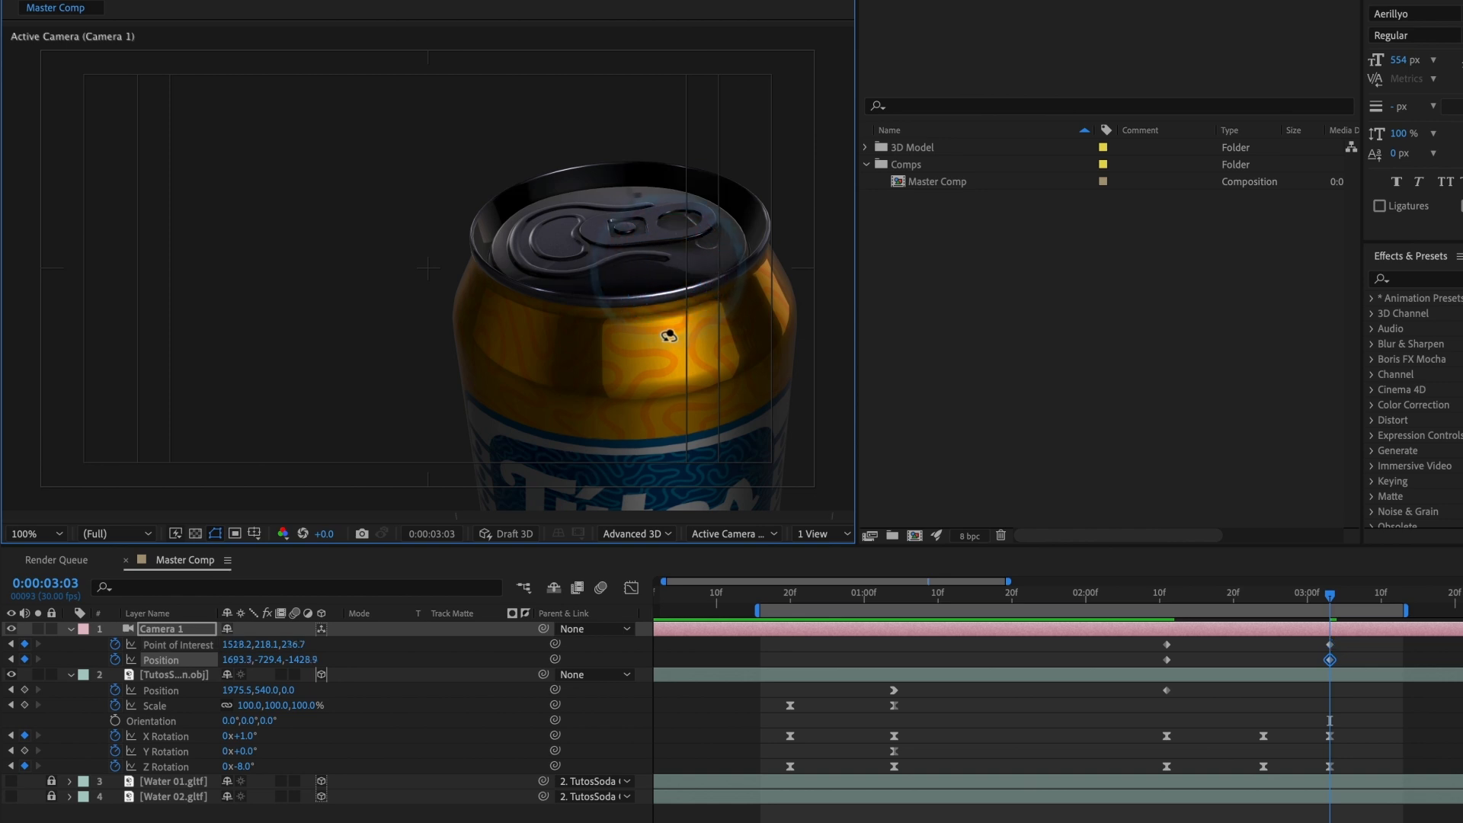
drag(668, 336, 653, 368)
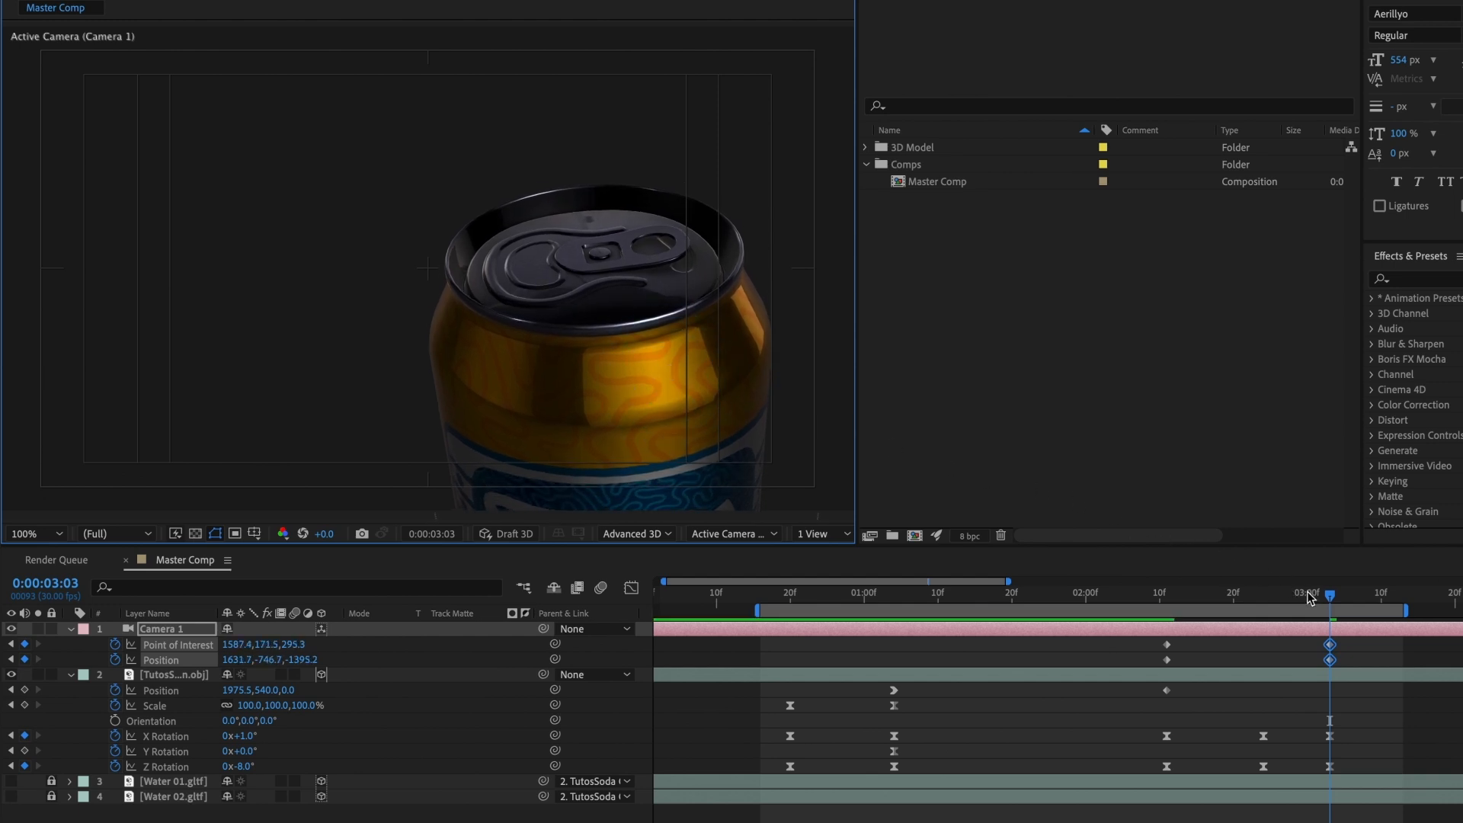
mouse_move(1309, 597)
mouse_down()
mouse_move(1175, 597)
mouse_move(1322, 600)
mouse_up()
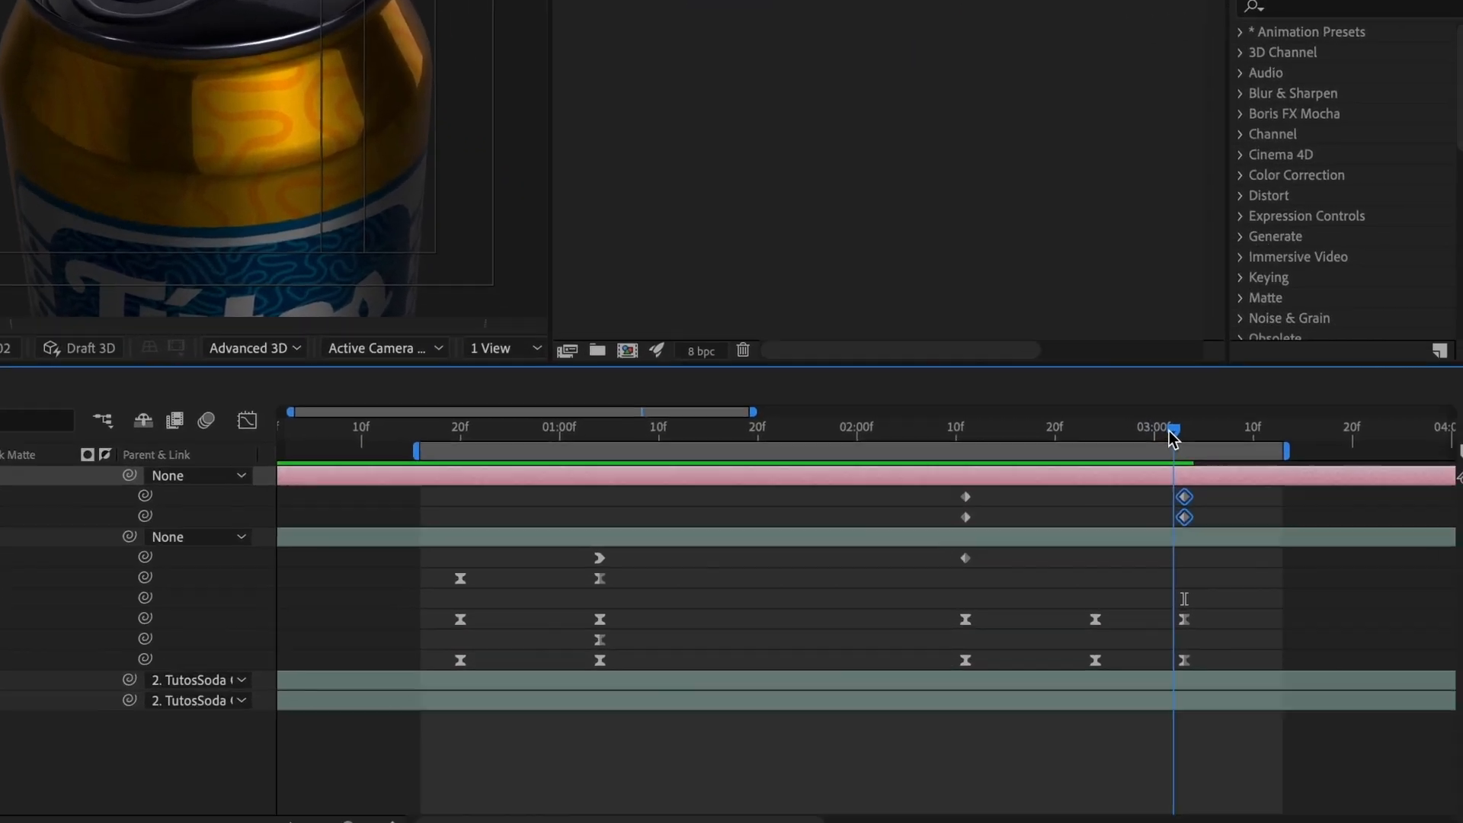
click(1260, 591)
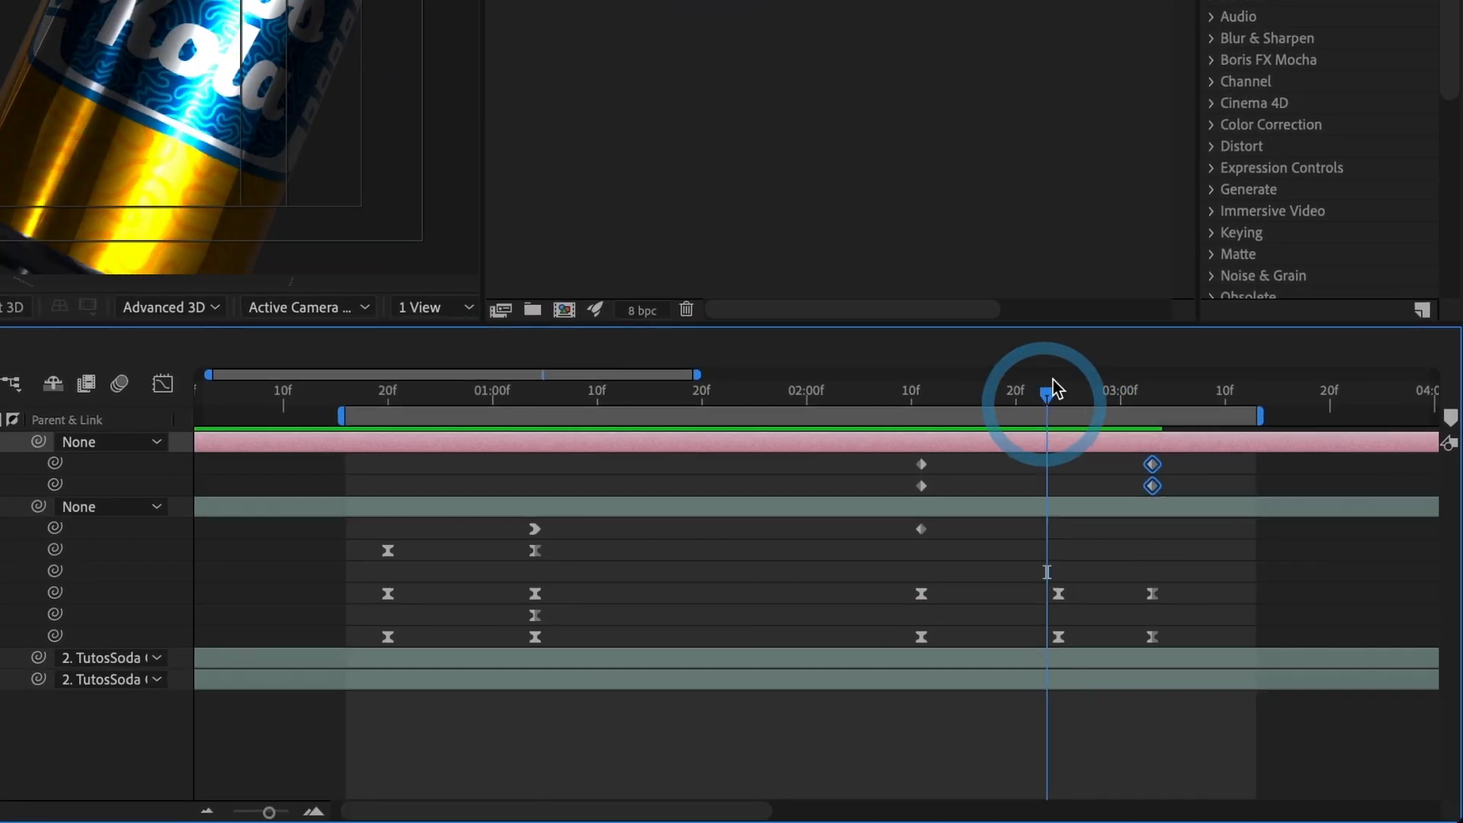
Step: Apply Easy Ease to the camera's Point of Interest and Position keyframes at 0:00:02:11 and 0:00:03:03
drag(870, 458, 898, 462)
drag(1166, 508, 1164, 504)
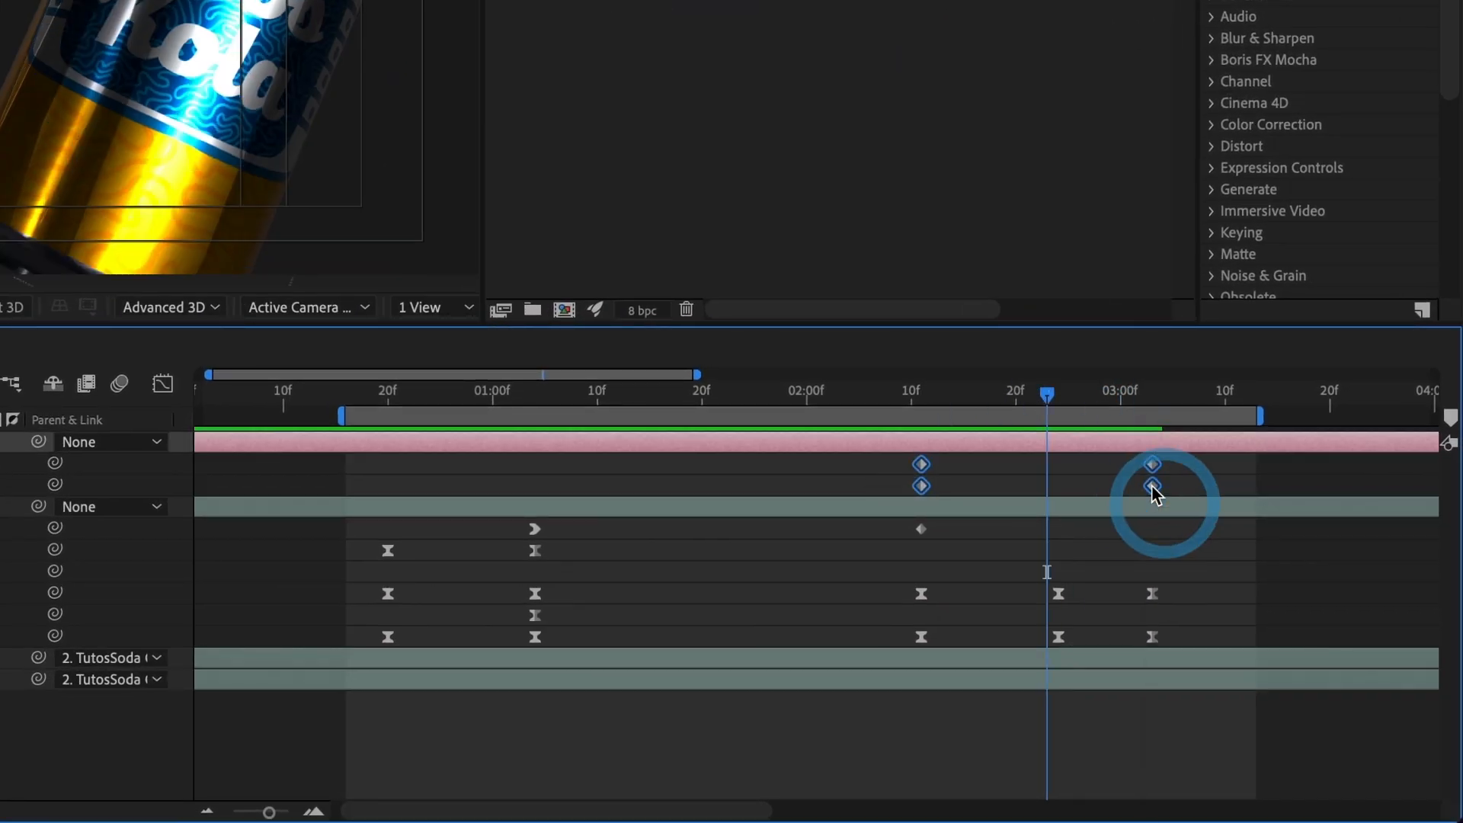
right_click(1151, 488)
mouse_move(1209, 806)
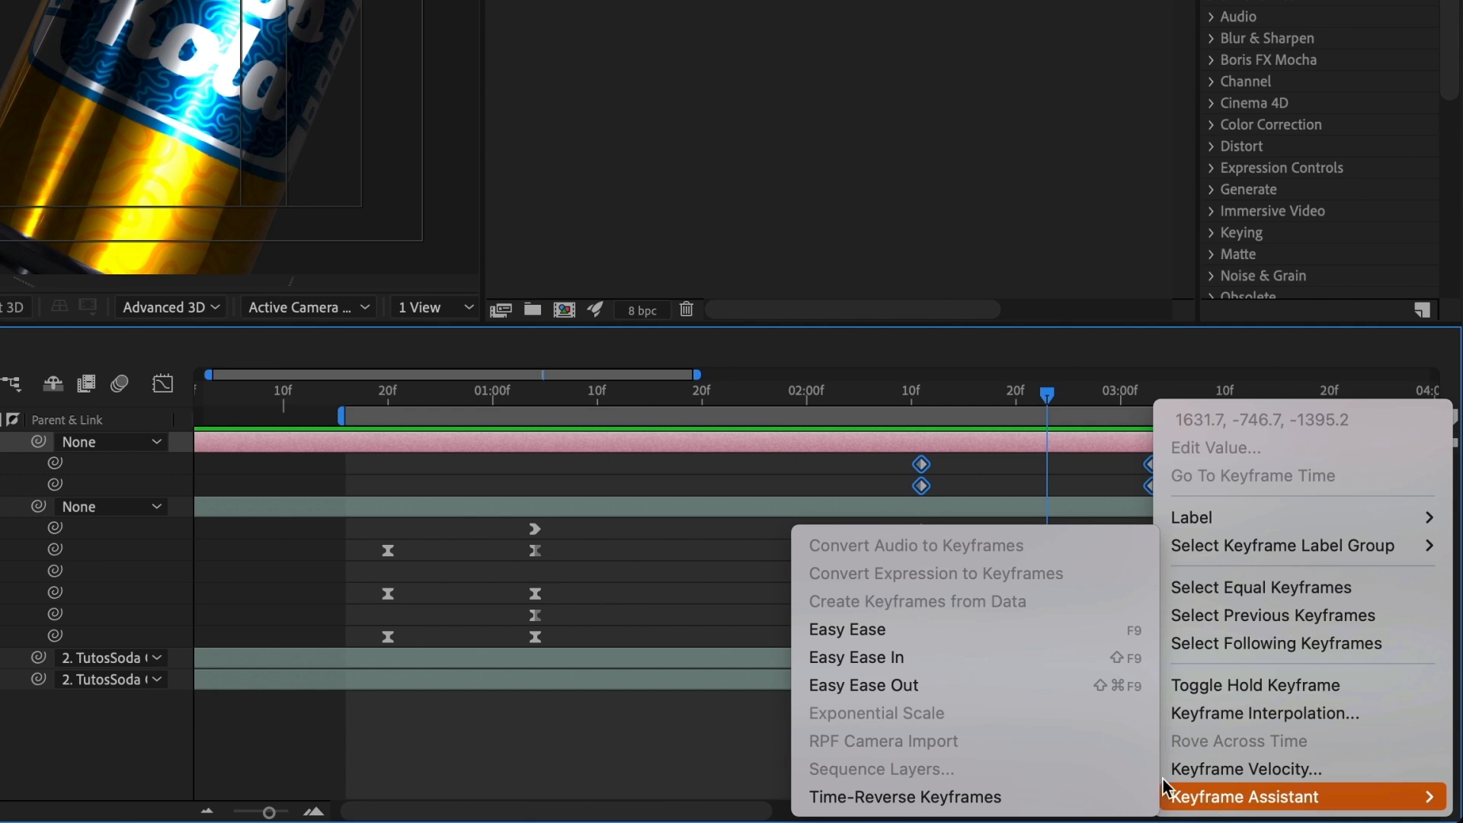
click(919, 628)
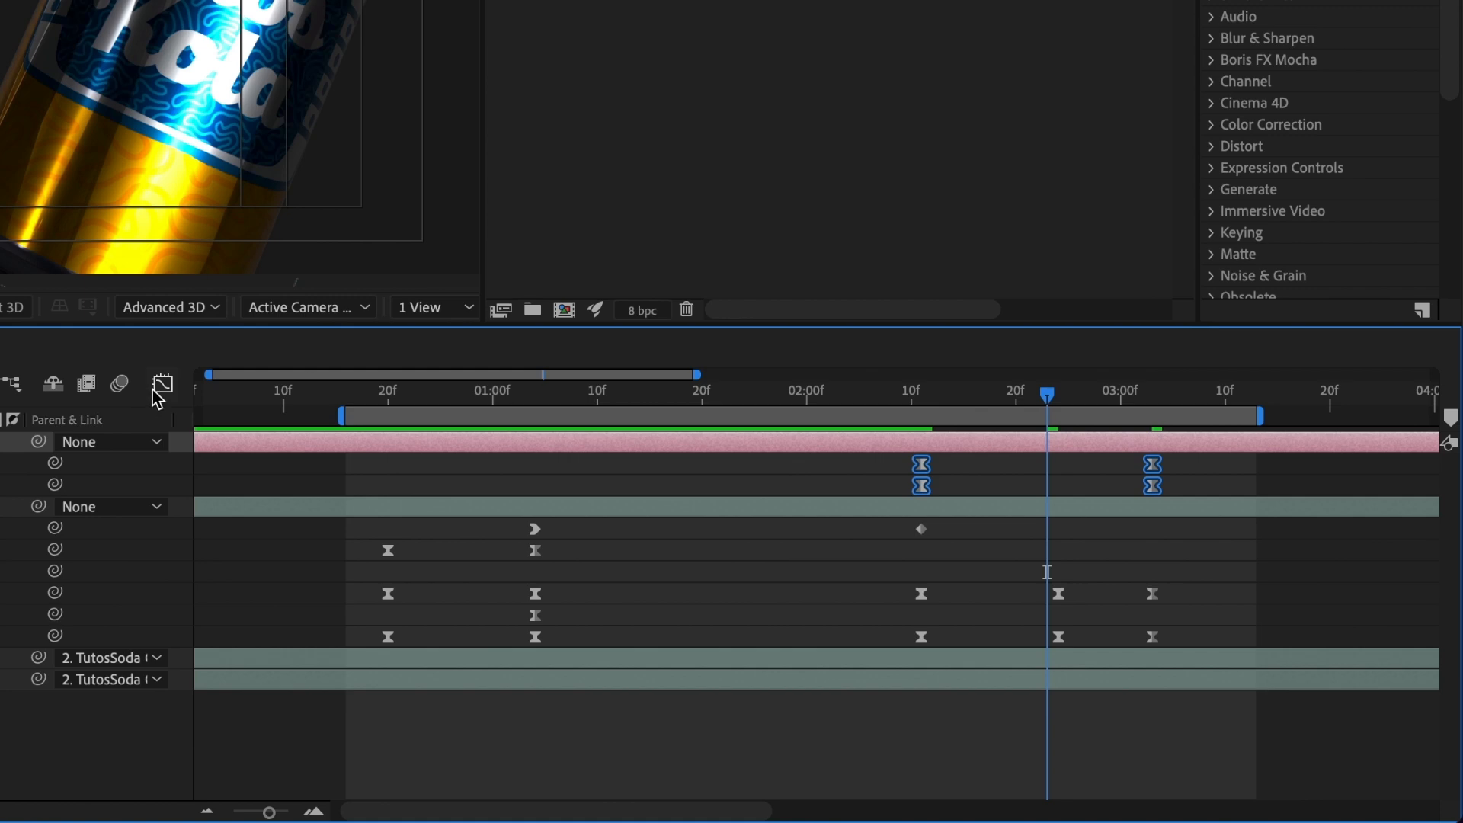
Step: Lengthen the eases of the camera's Point of Interest and Position keyframes at both ends in the speed graph, and preview the move
click(1177, 487)
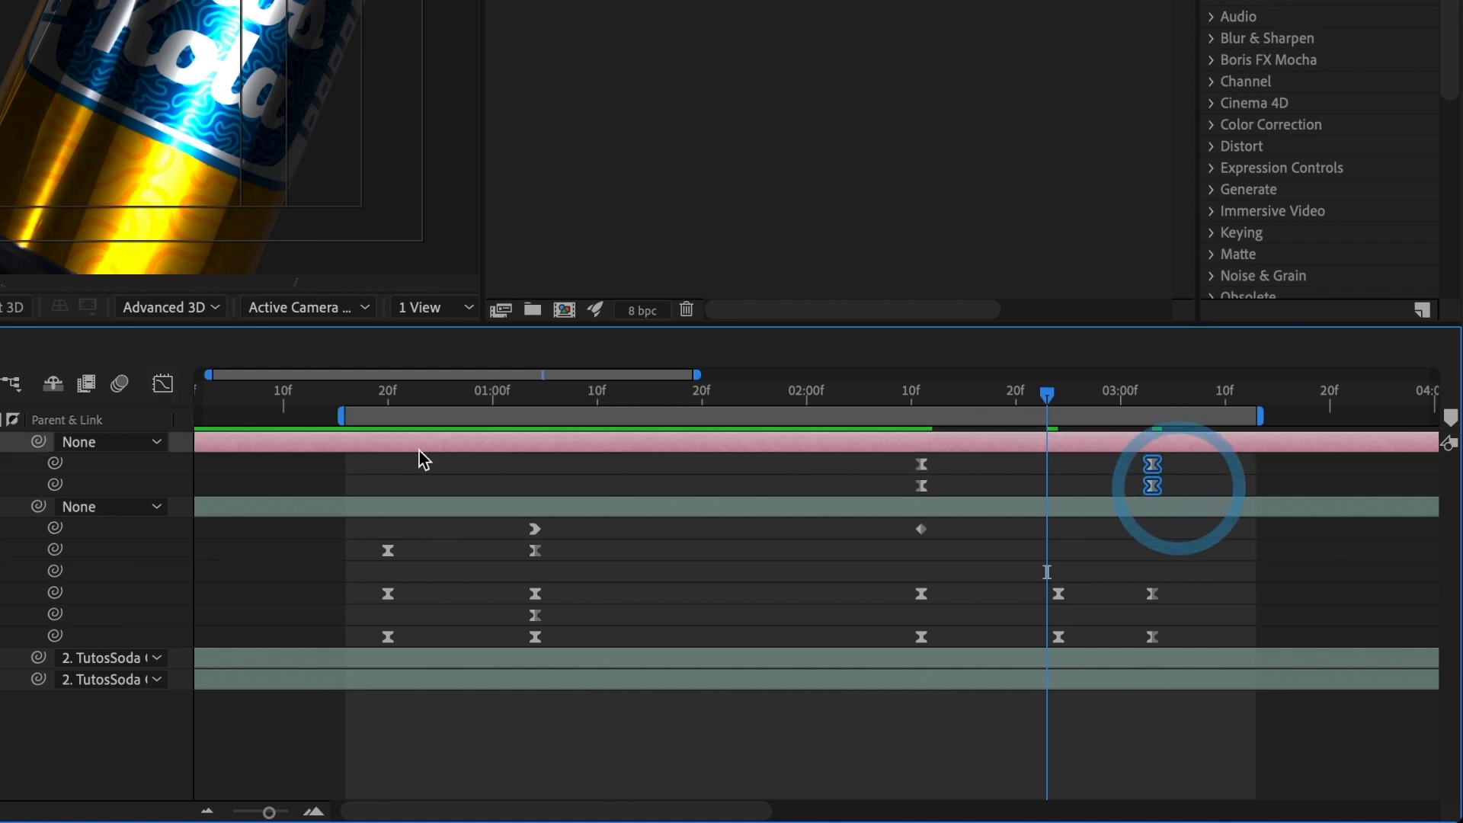
click(166, 385)
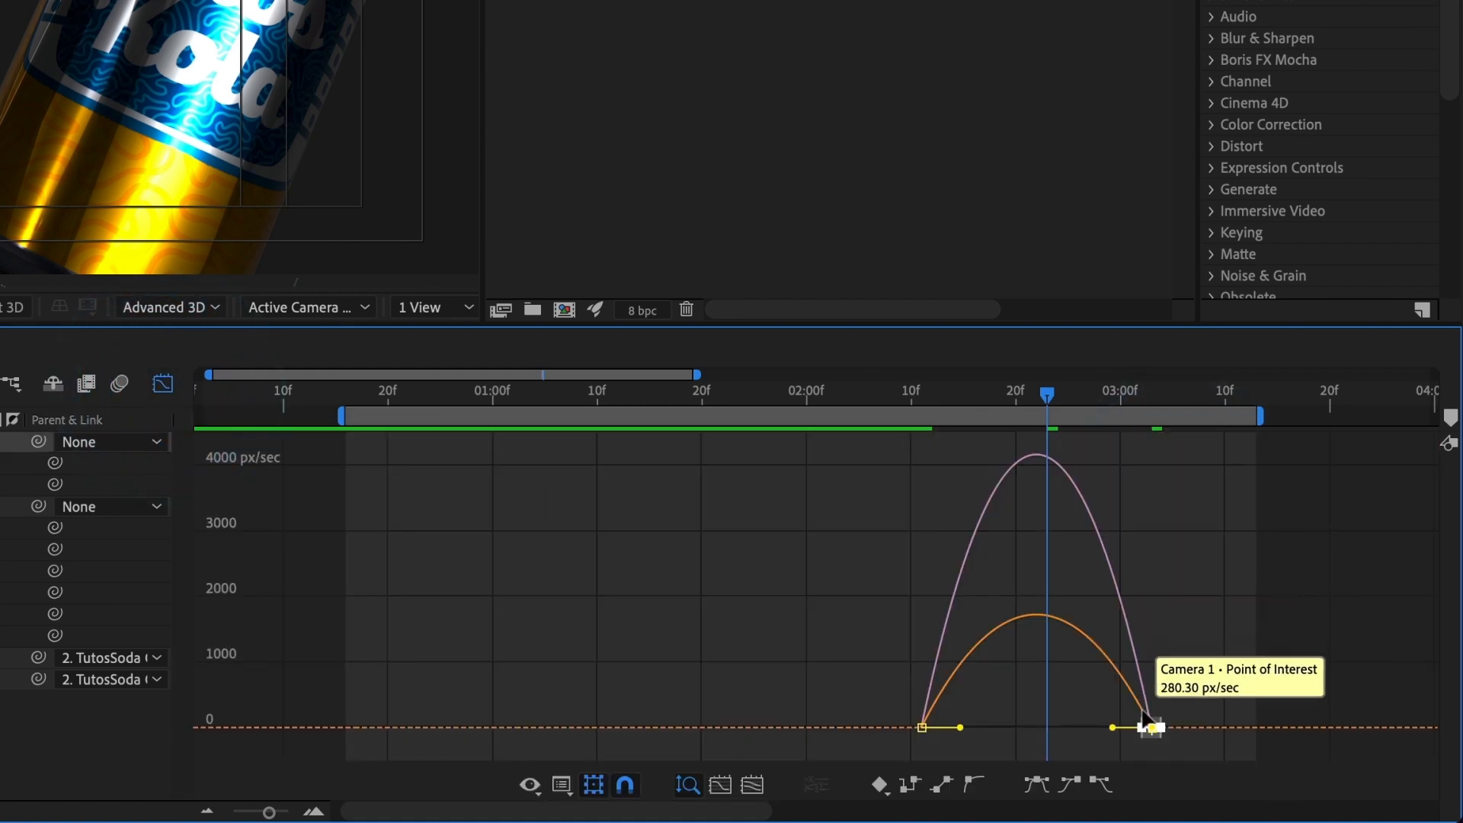
drag(1114, 731, 1086, 729)
click(893, 710)
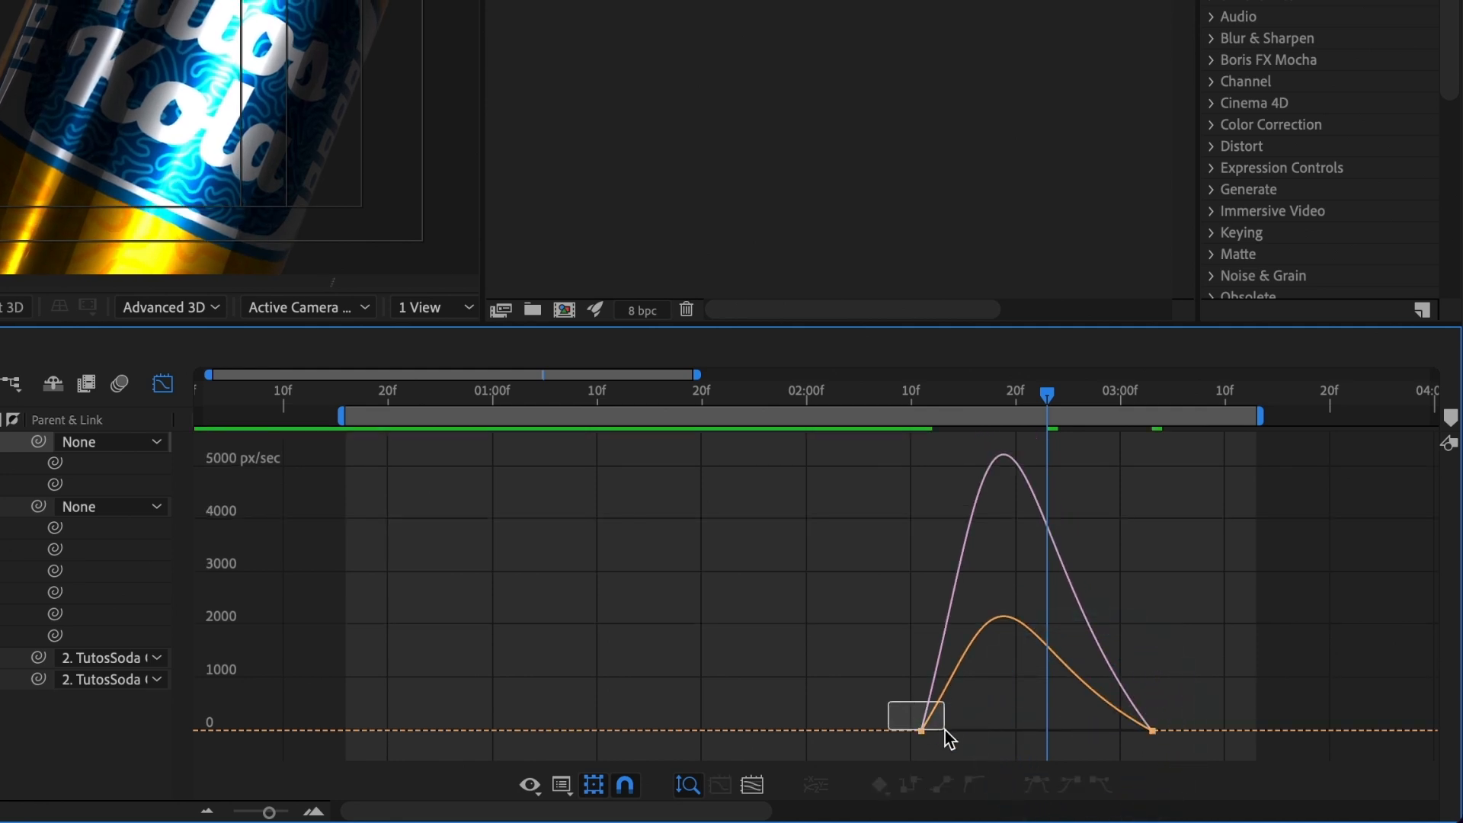
drag(951, 742, 1033, 731)
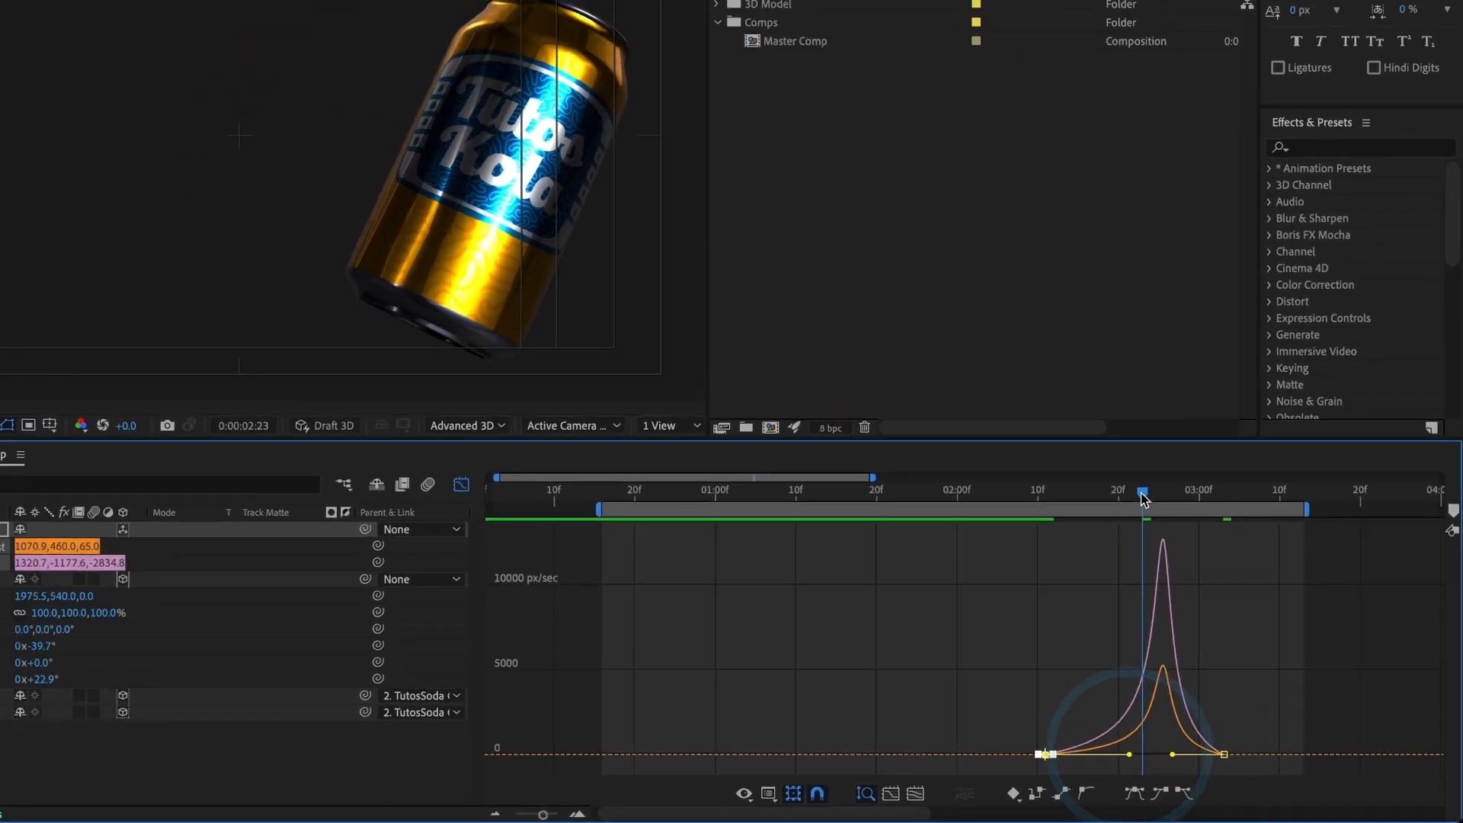
drag(1048, 396, 982, 414)
drag(1143, 554, 1096, 585)
key(space)
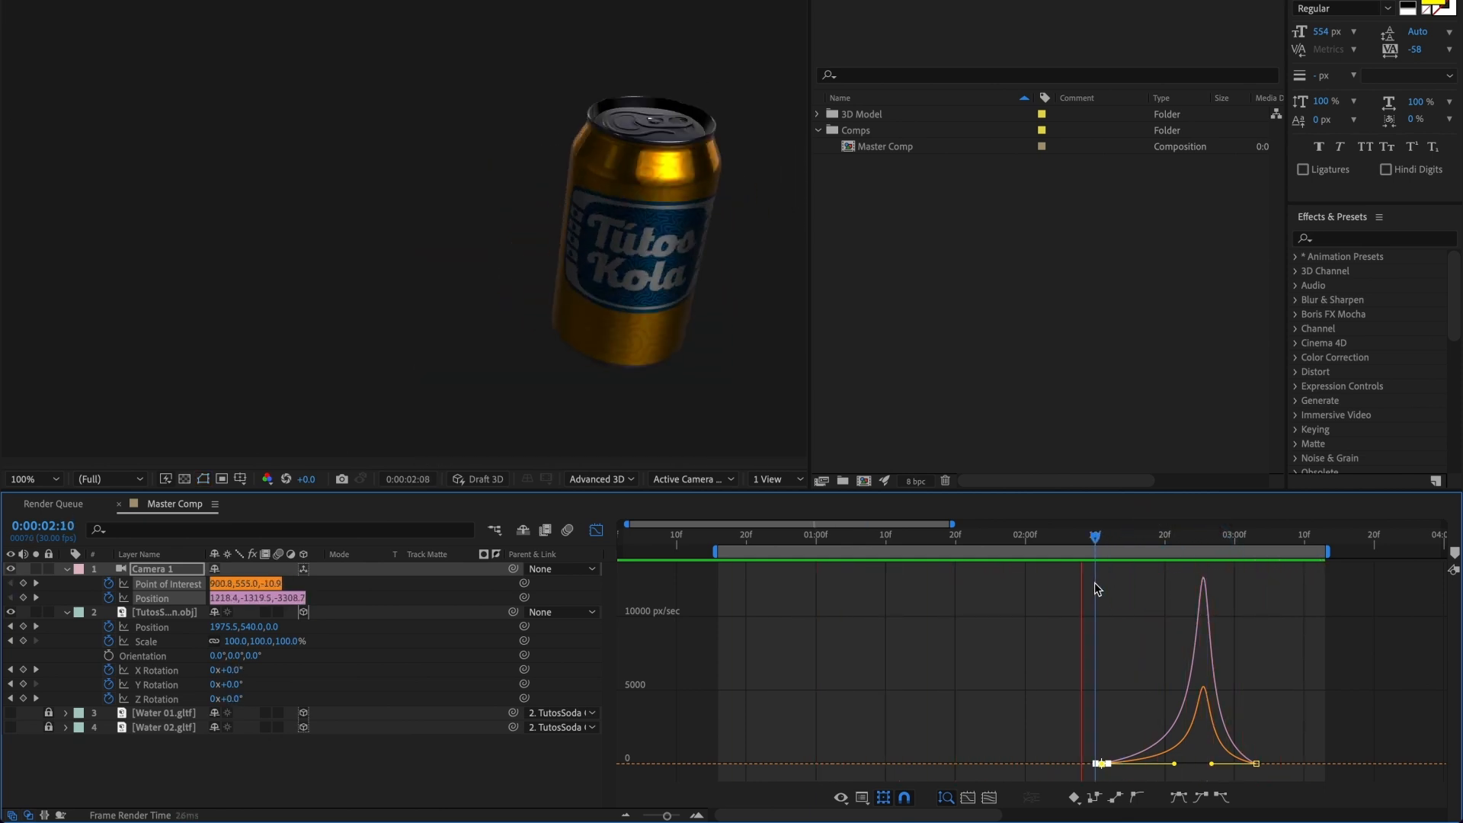
key(space)
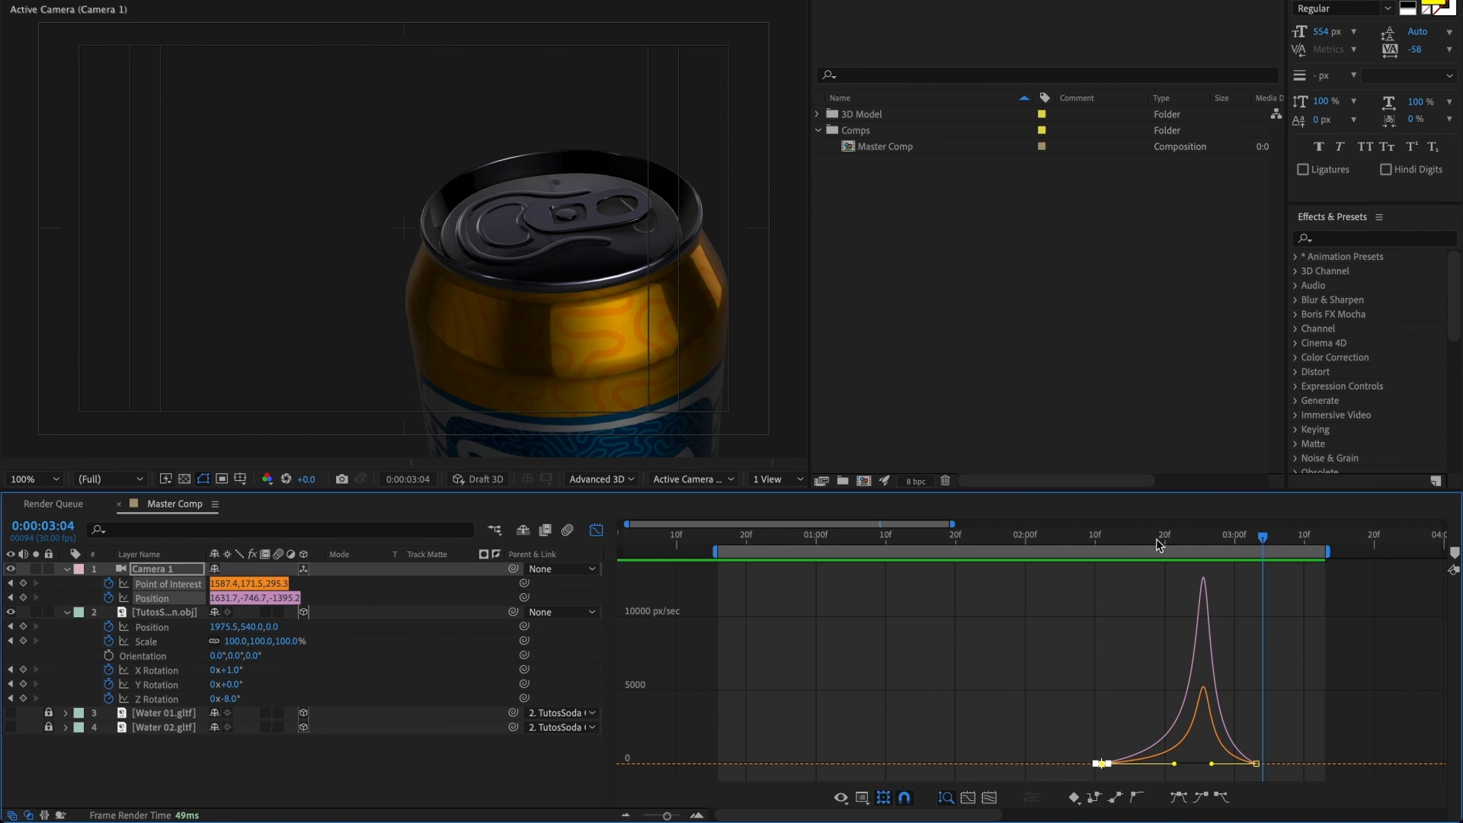
Step: Shorten the incoming ease of the camera's final Point of Interest and Position keyframes in the speed graph, and preview the result
drag(1156, 544, 1228, 538)
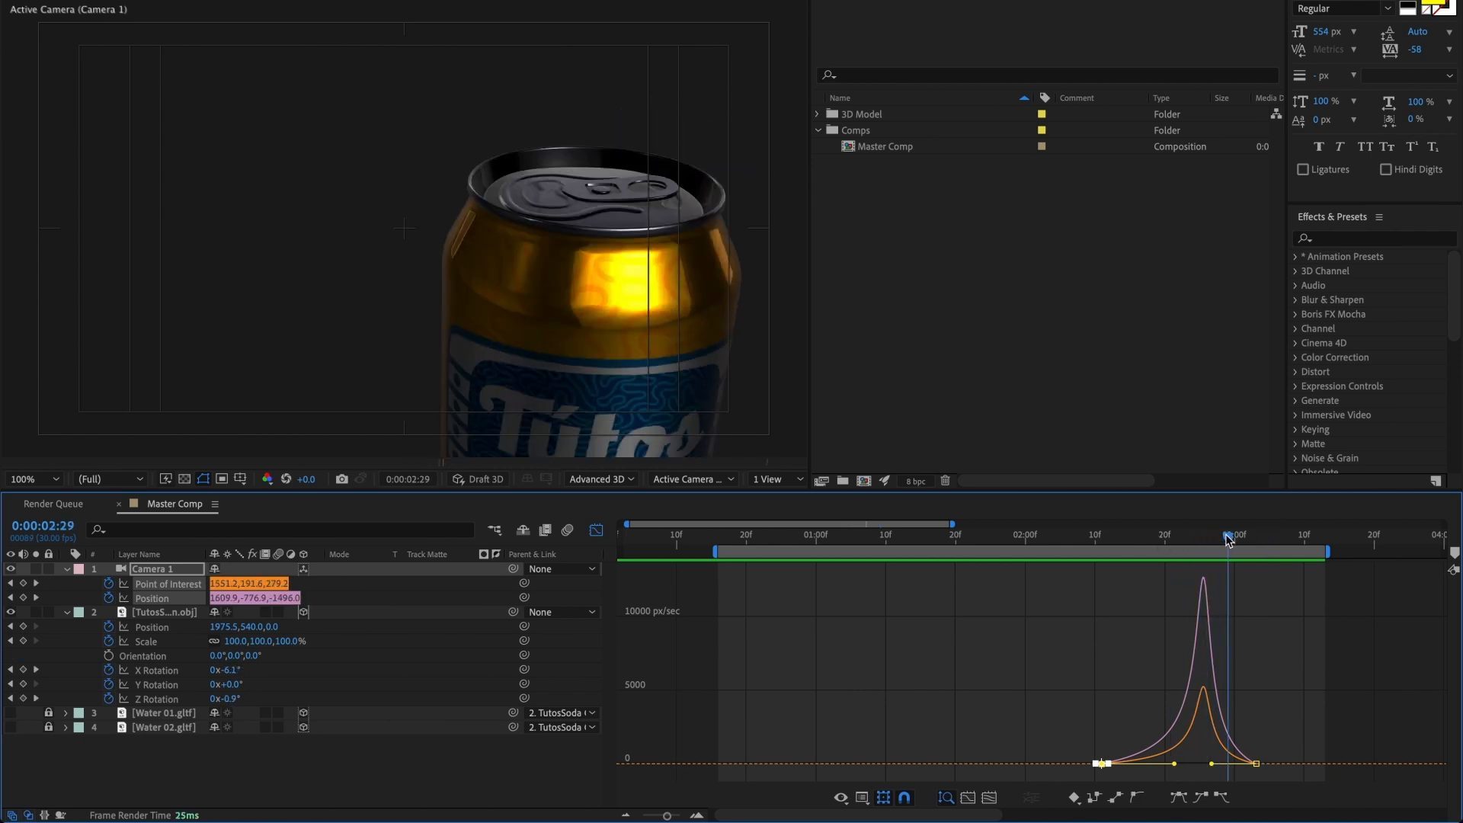
click(1278, 736)
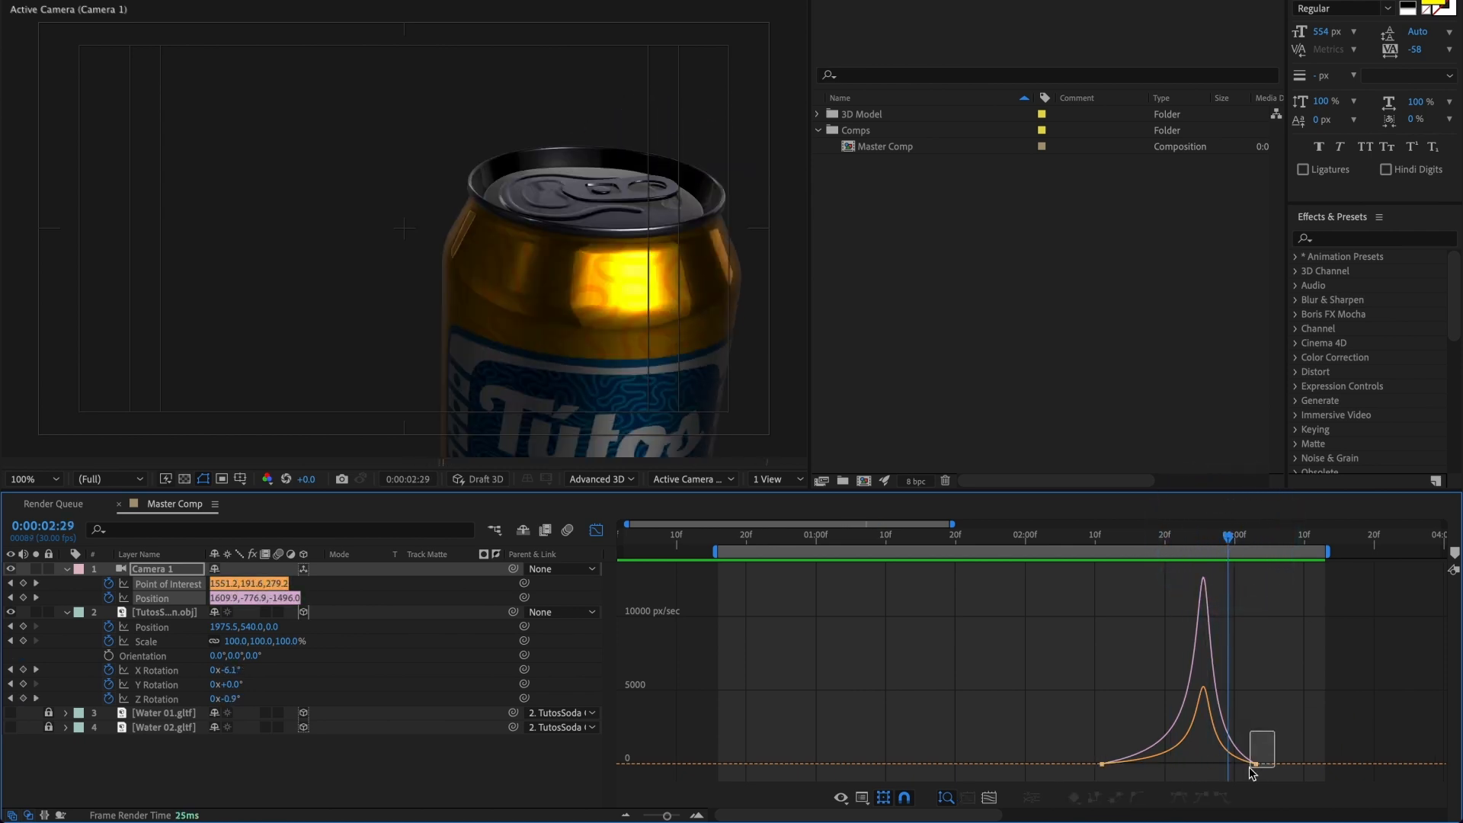
drag(1250, 773, 1228, 761)
key(space)
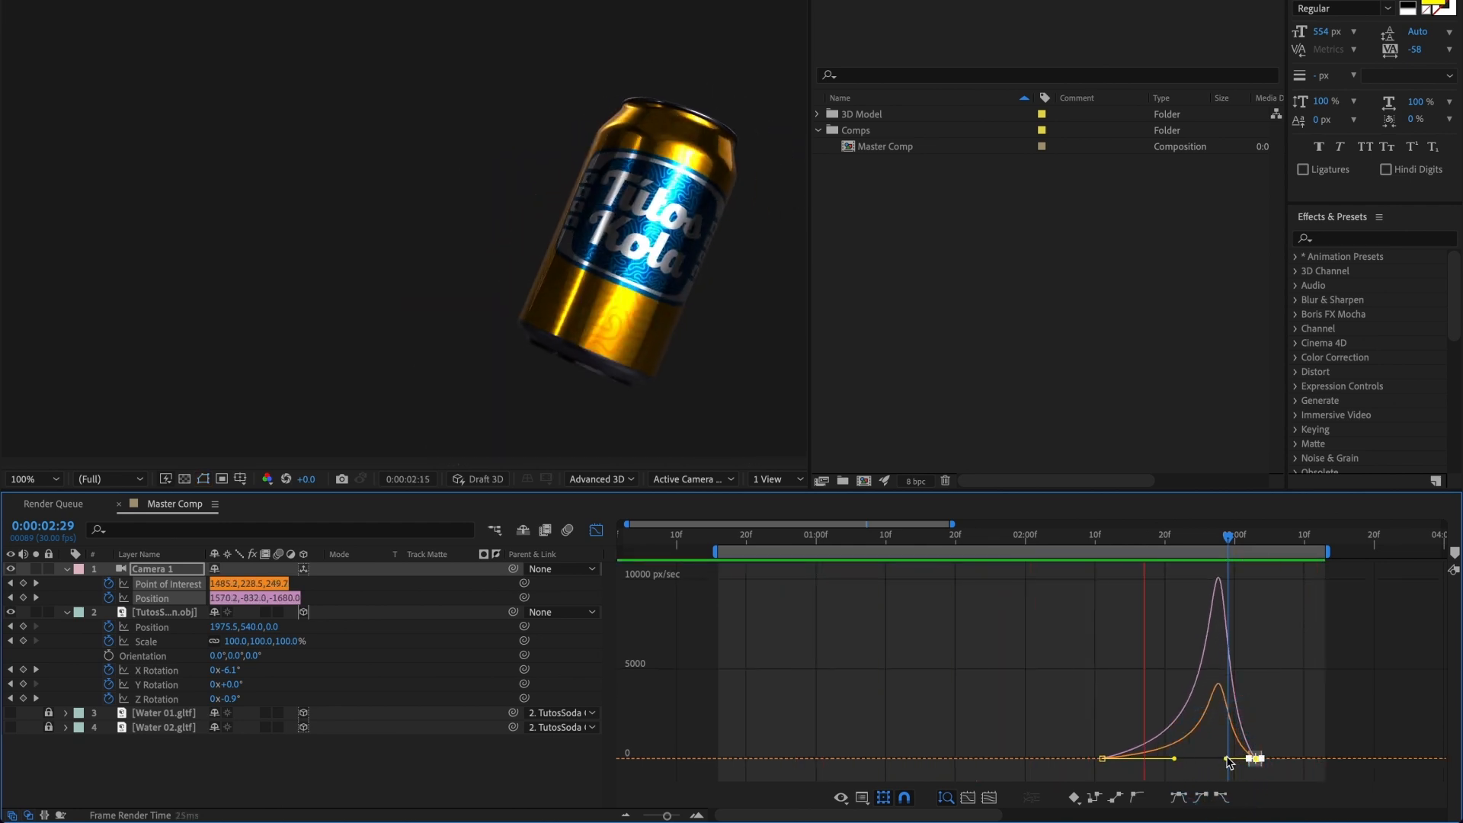
key(space)
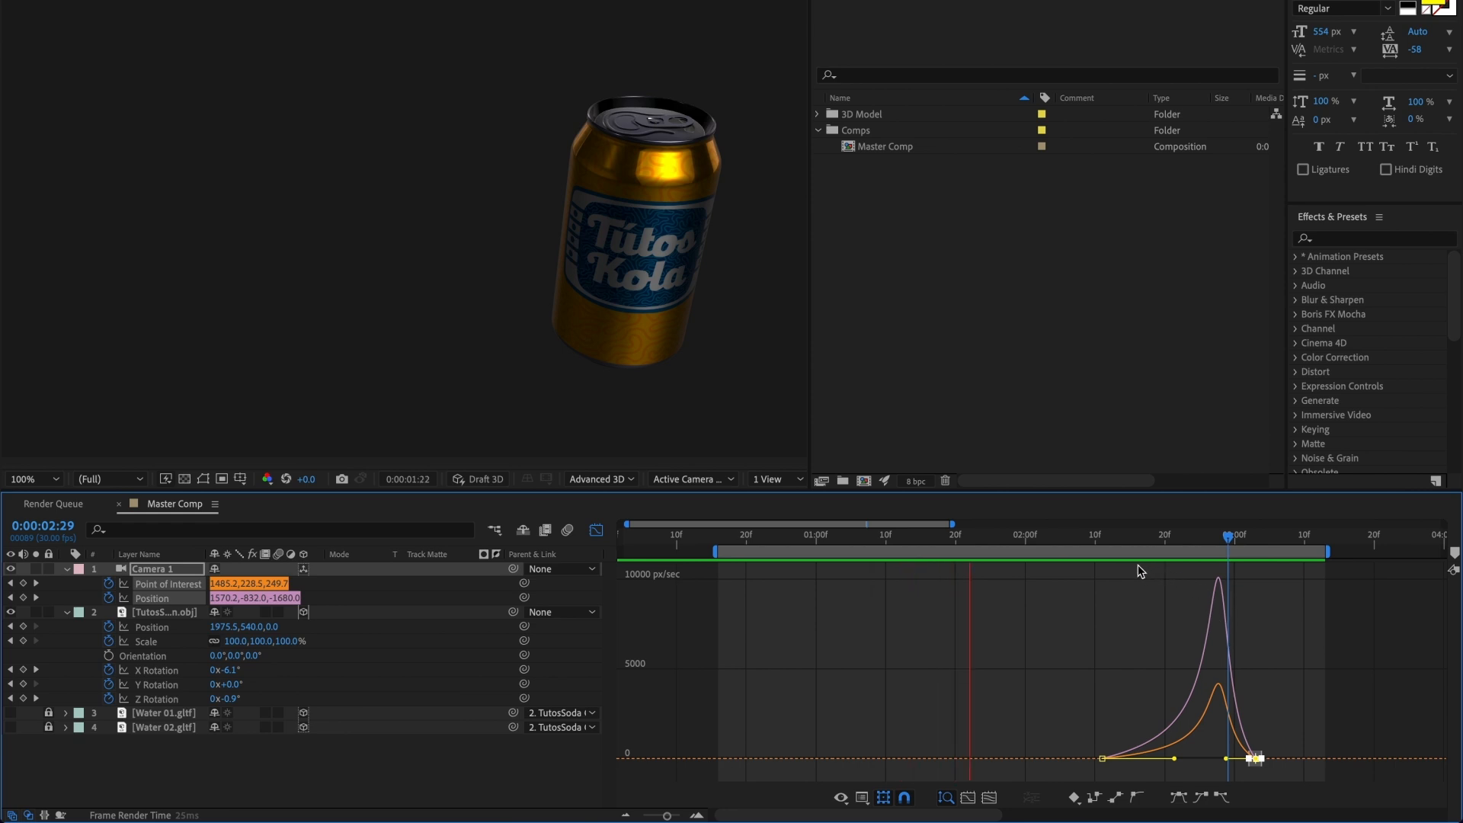
key(space)
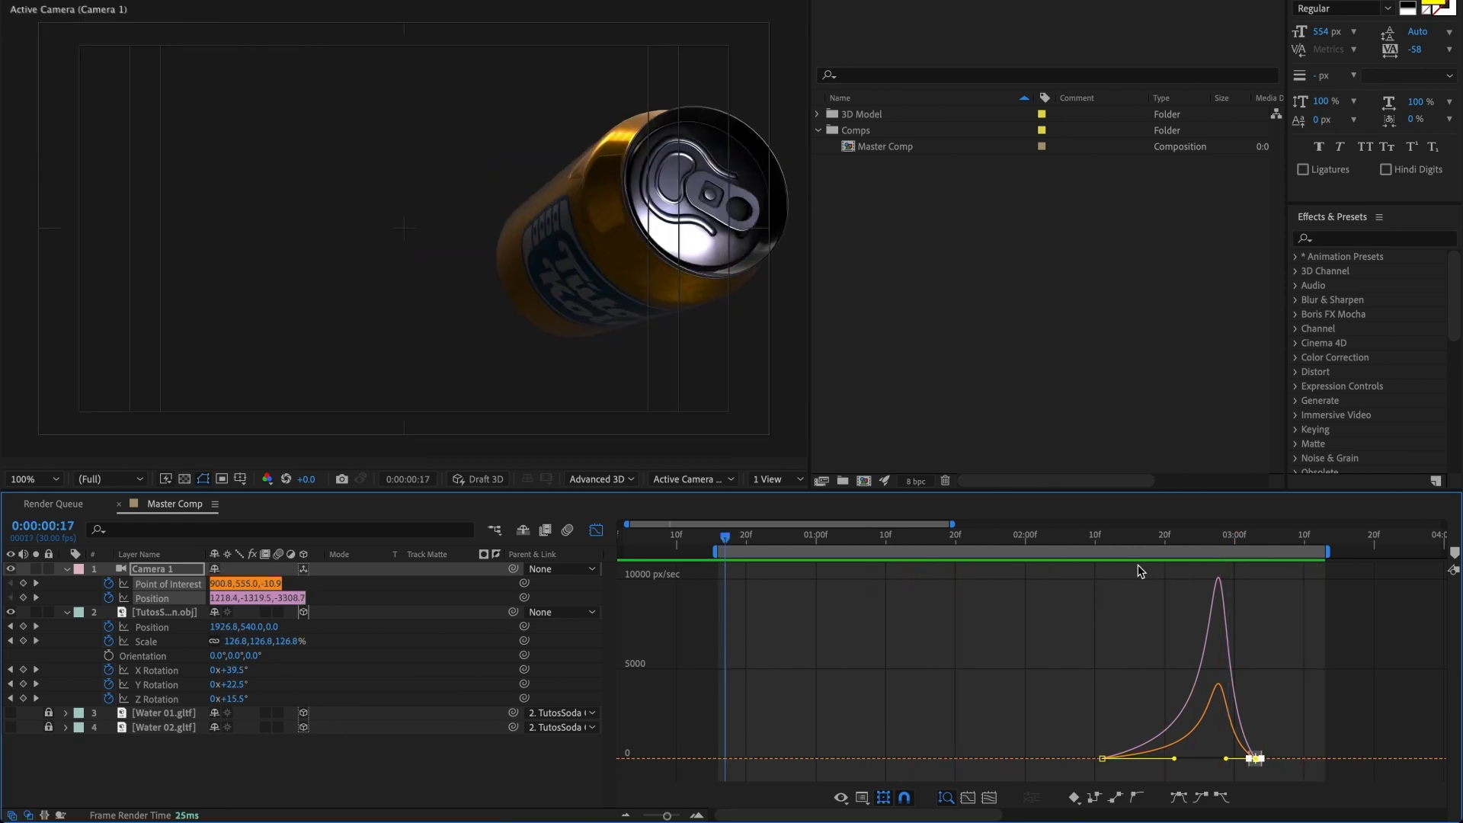
Step: Close the graph view, preview the whole animation from the start, and extend the work area end to about 0:00:04:14
drag(1065, 546, 1247, 545)
click(596, 529)
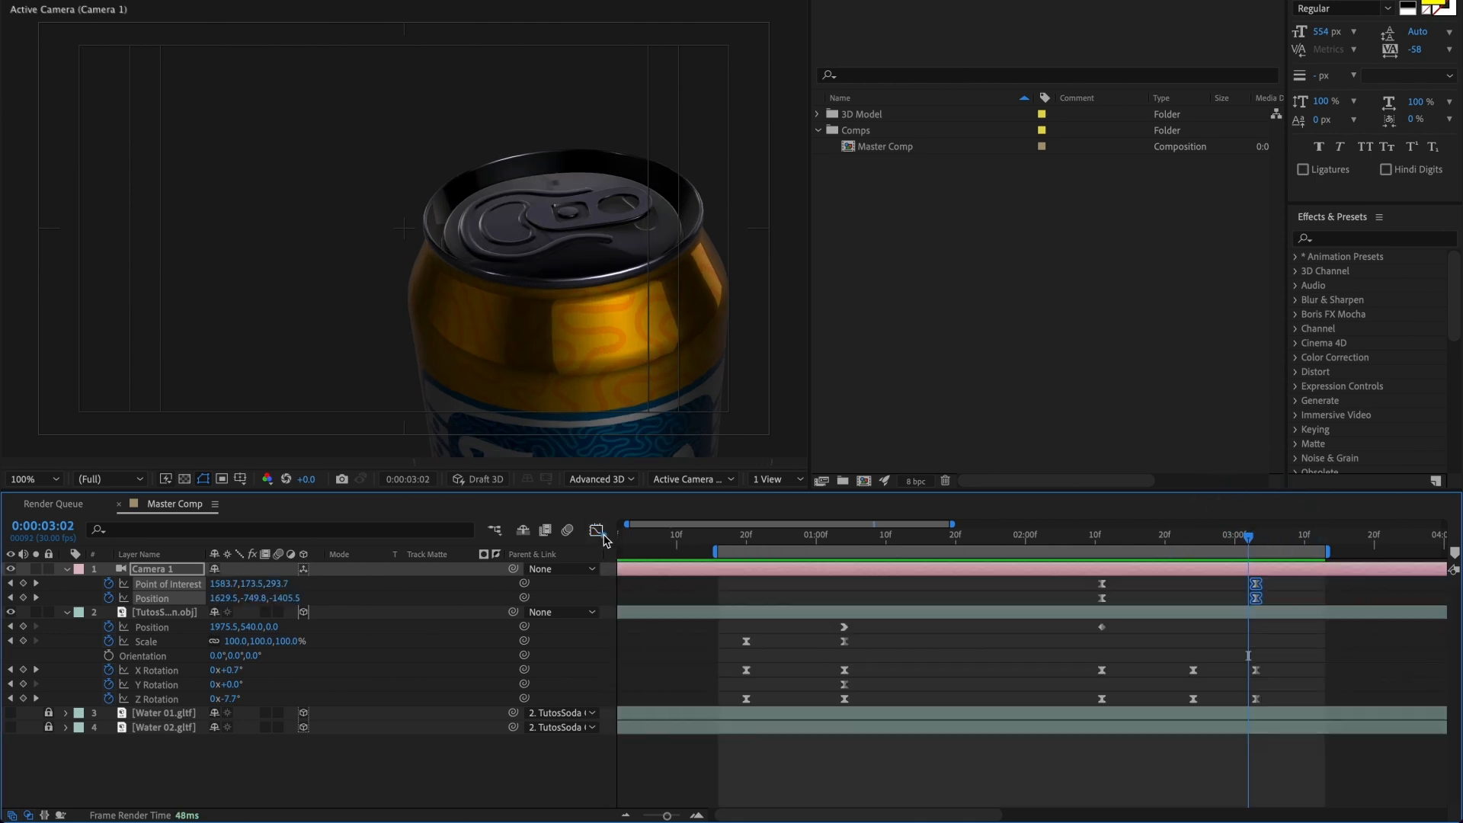
drag(1224, 543, 1109, 568)
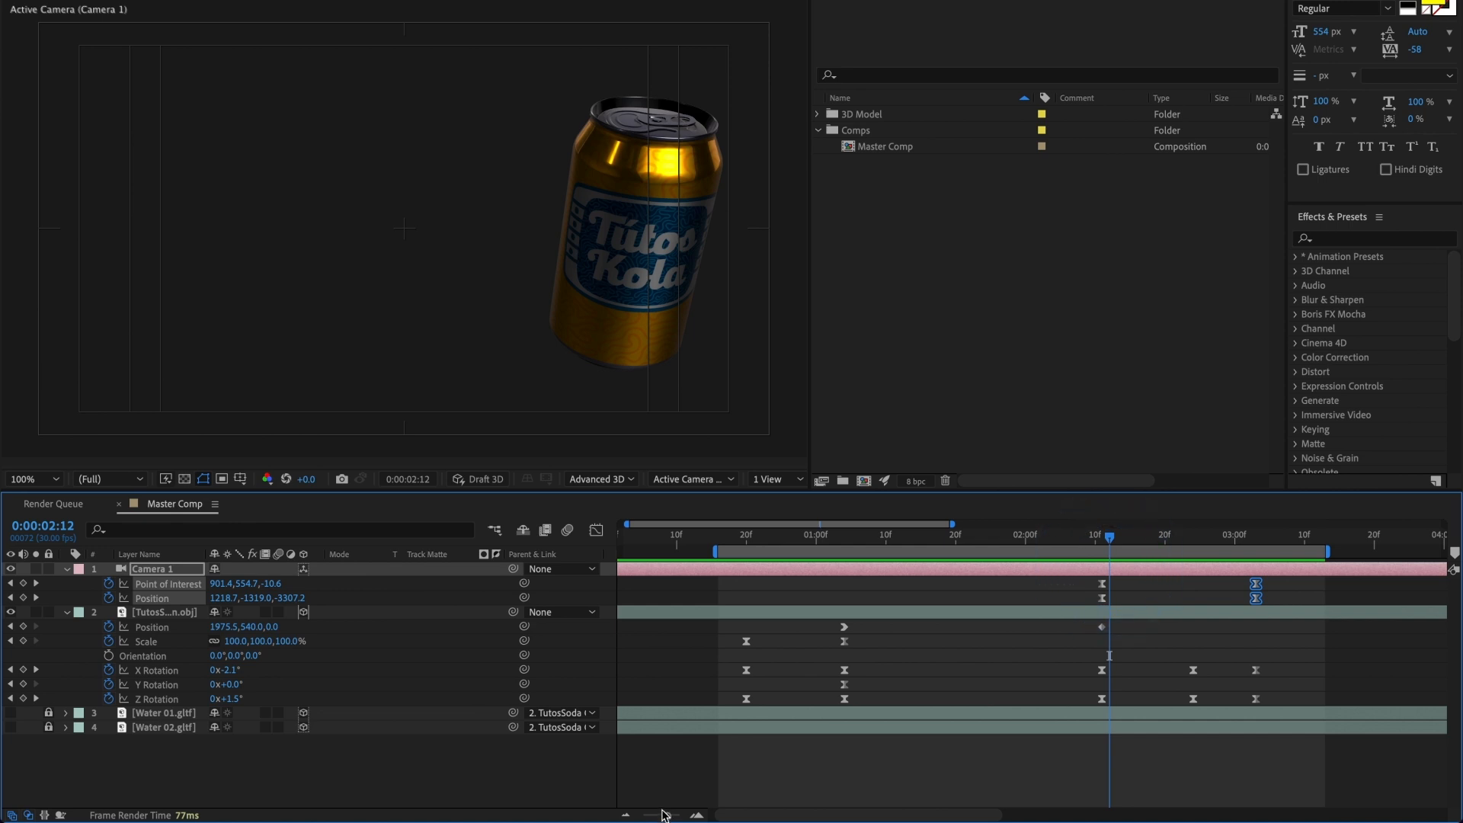
drag(667, 815, 632, 817)
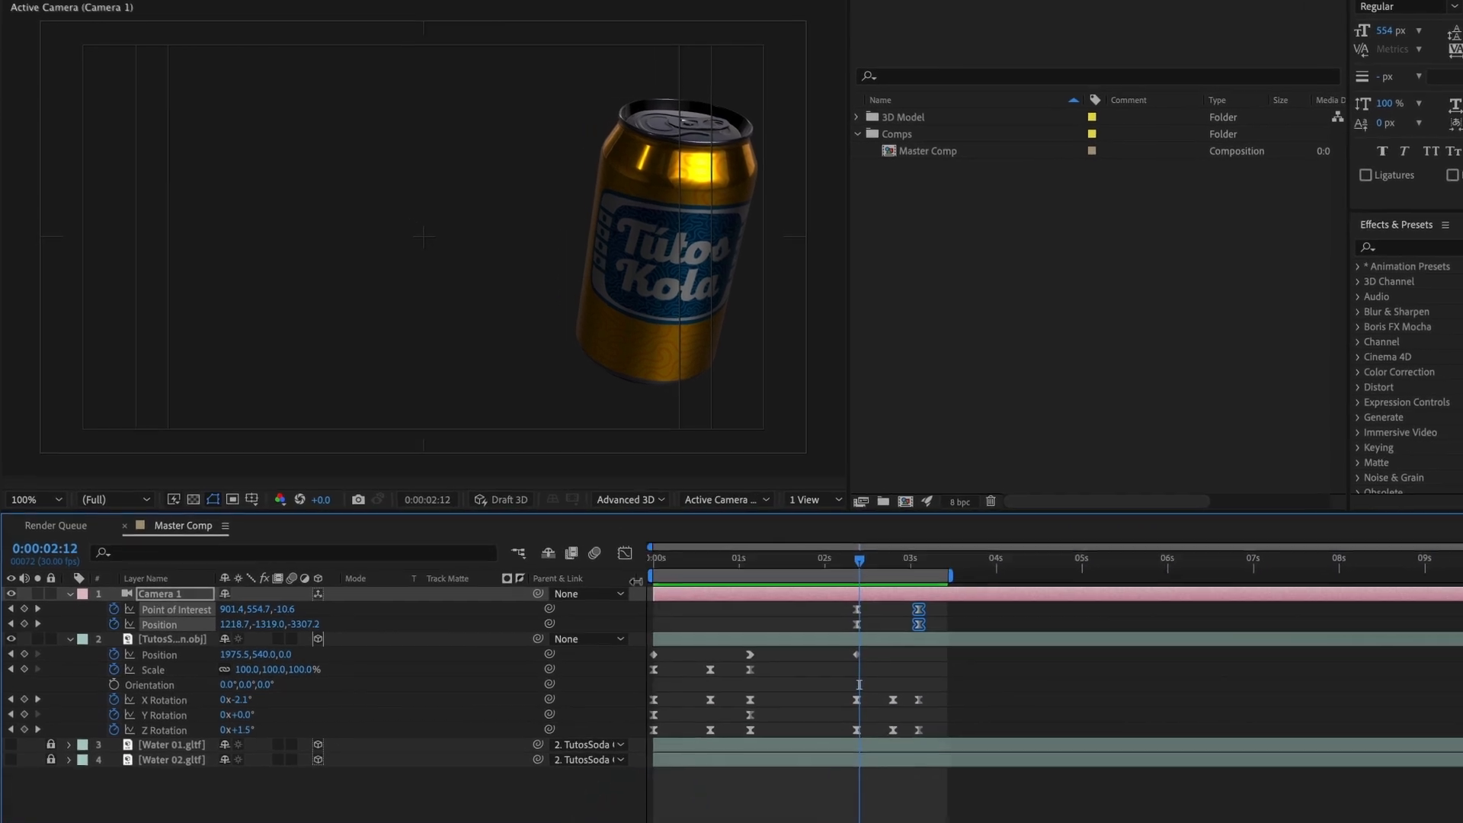
click(614, 543)
key(space)
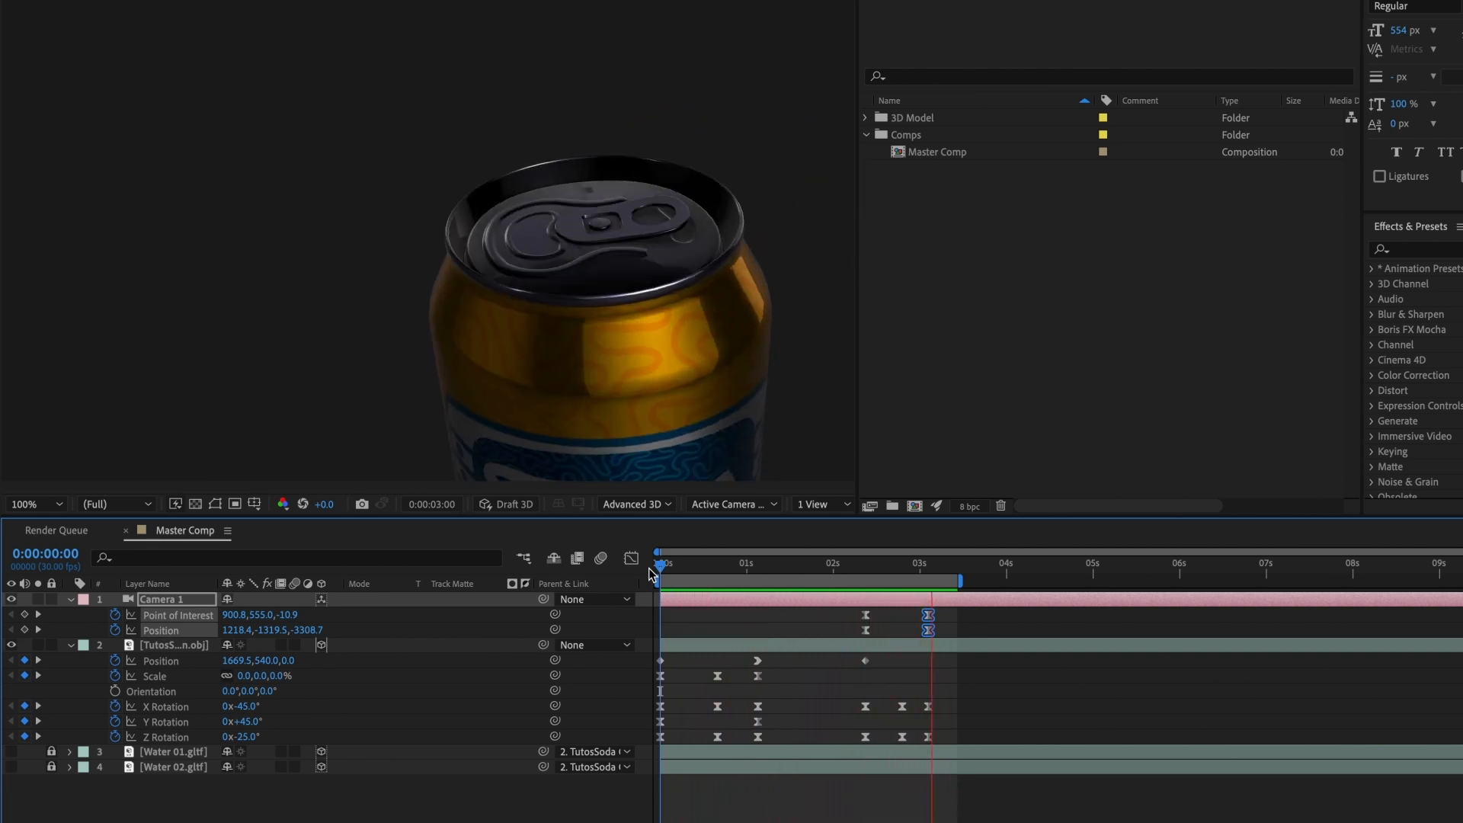
key(space)
drag(966, 583, 1050, 581)
Step: Move the can's second Y Rotation keyframe from 0:00:01:04 to the end of the work area, at about 0:00:04:14
drag(940, 568, 796, 569)
click(775, 398)
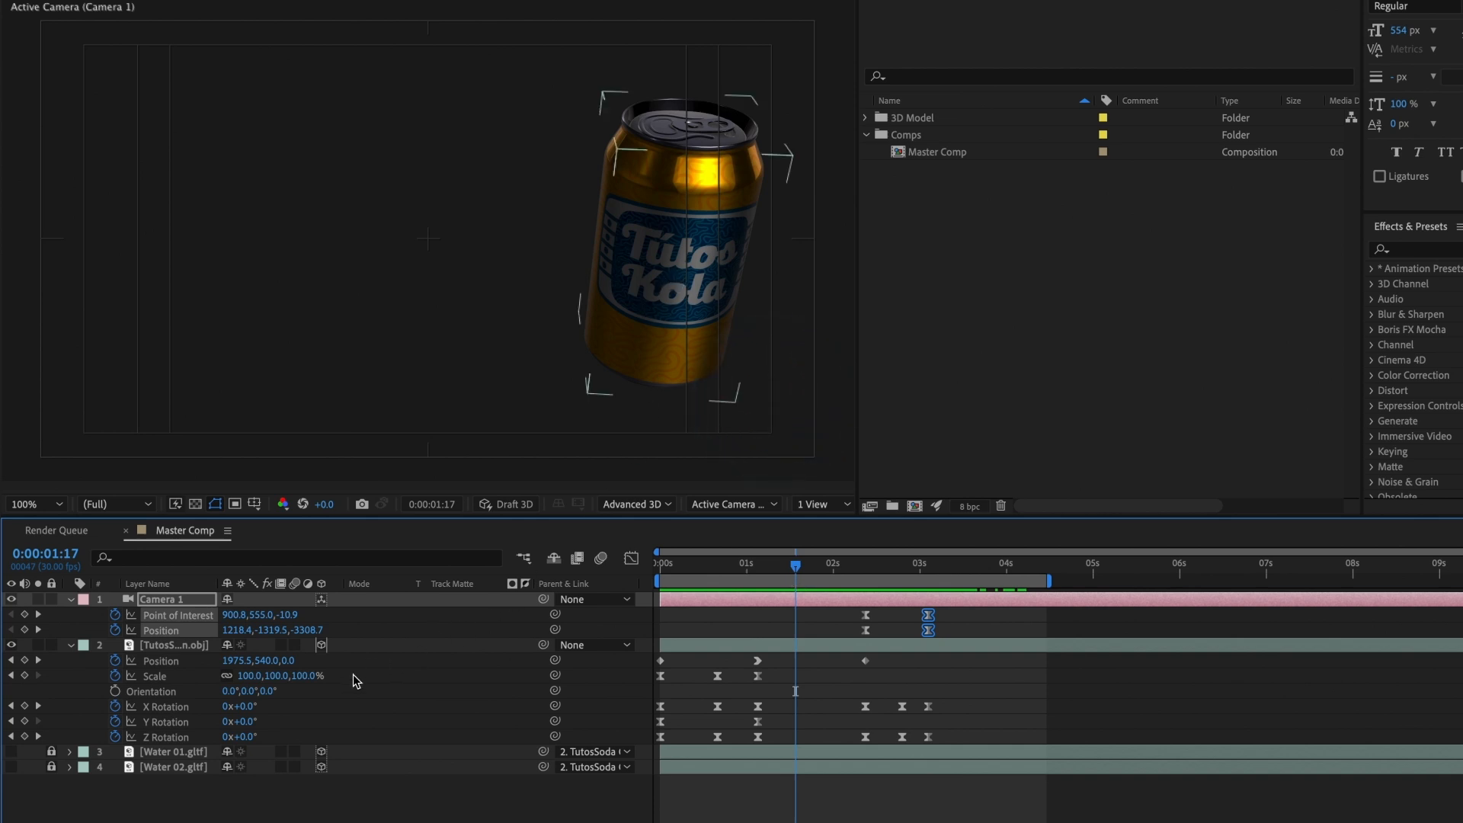
click(159, 721)
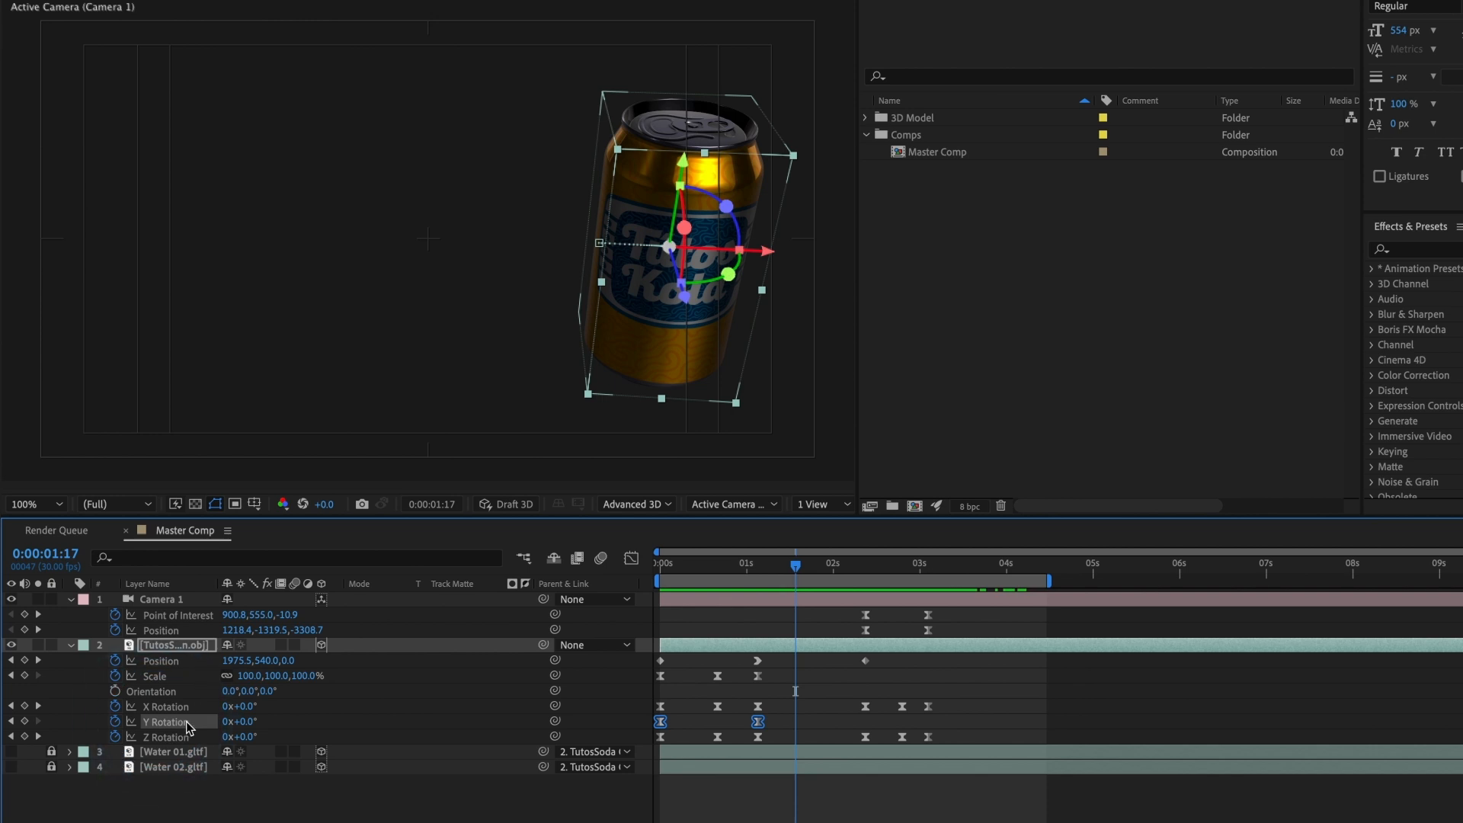
click(716, 725)
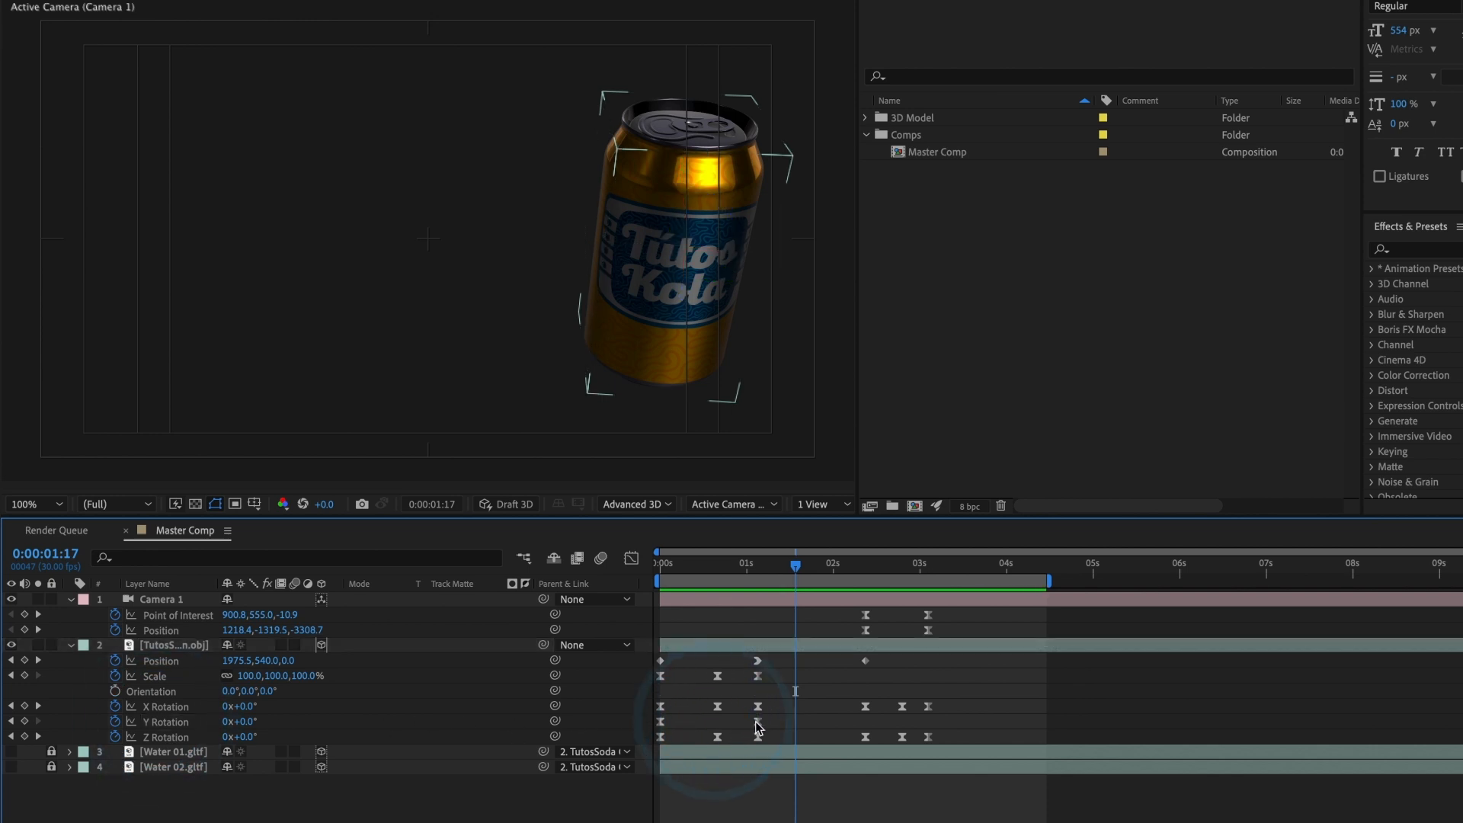
click(757, 721)
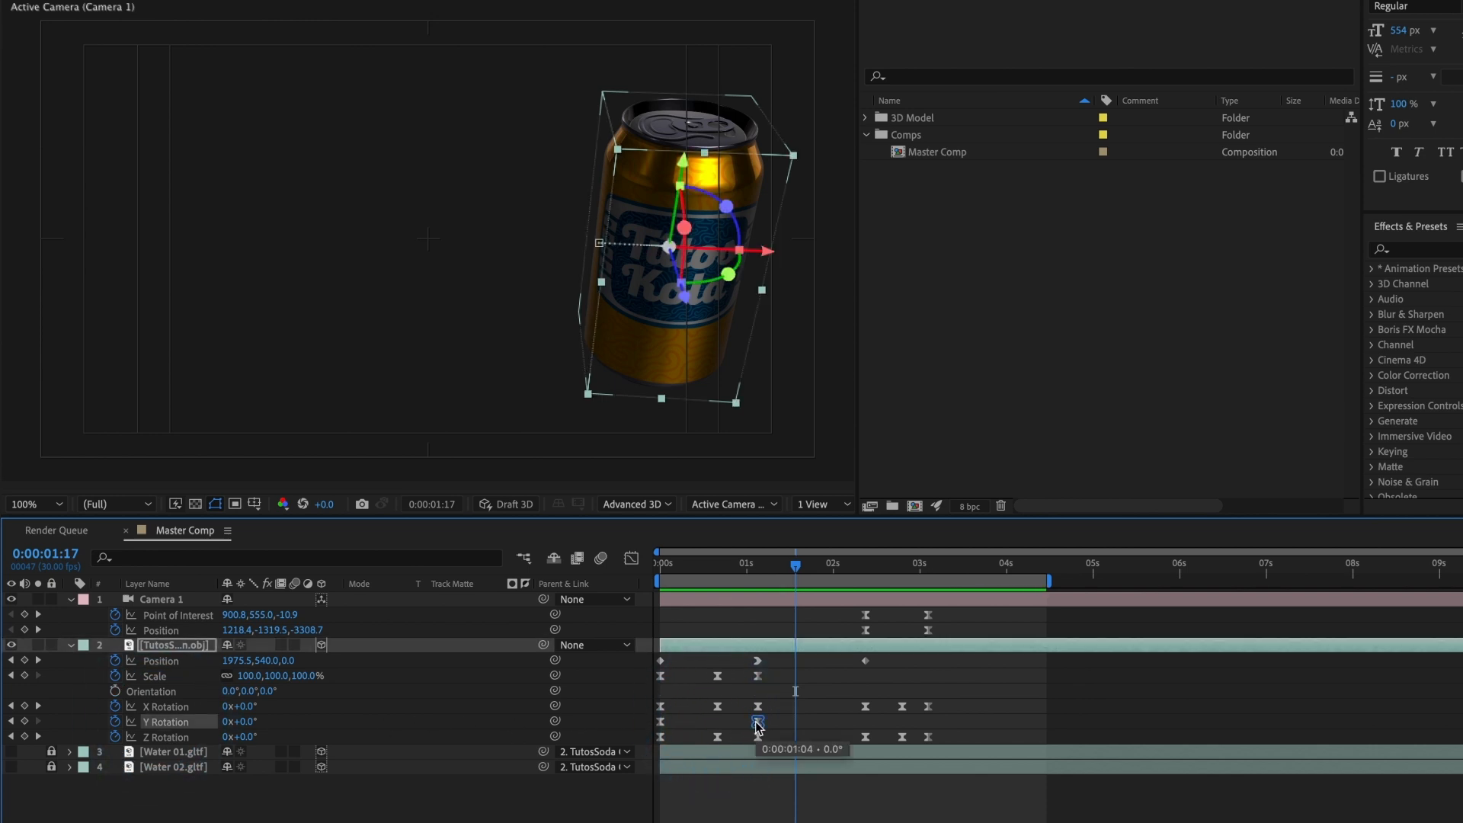
drag(759, 726, 1045, 730)
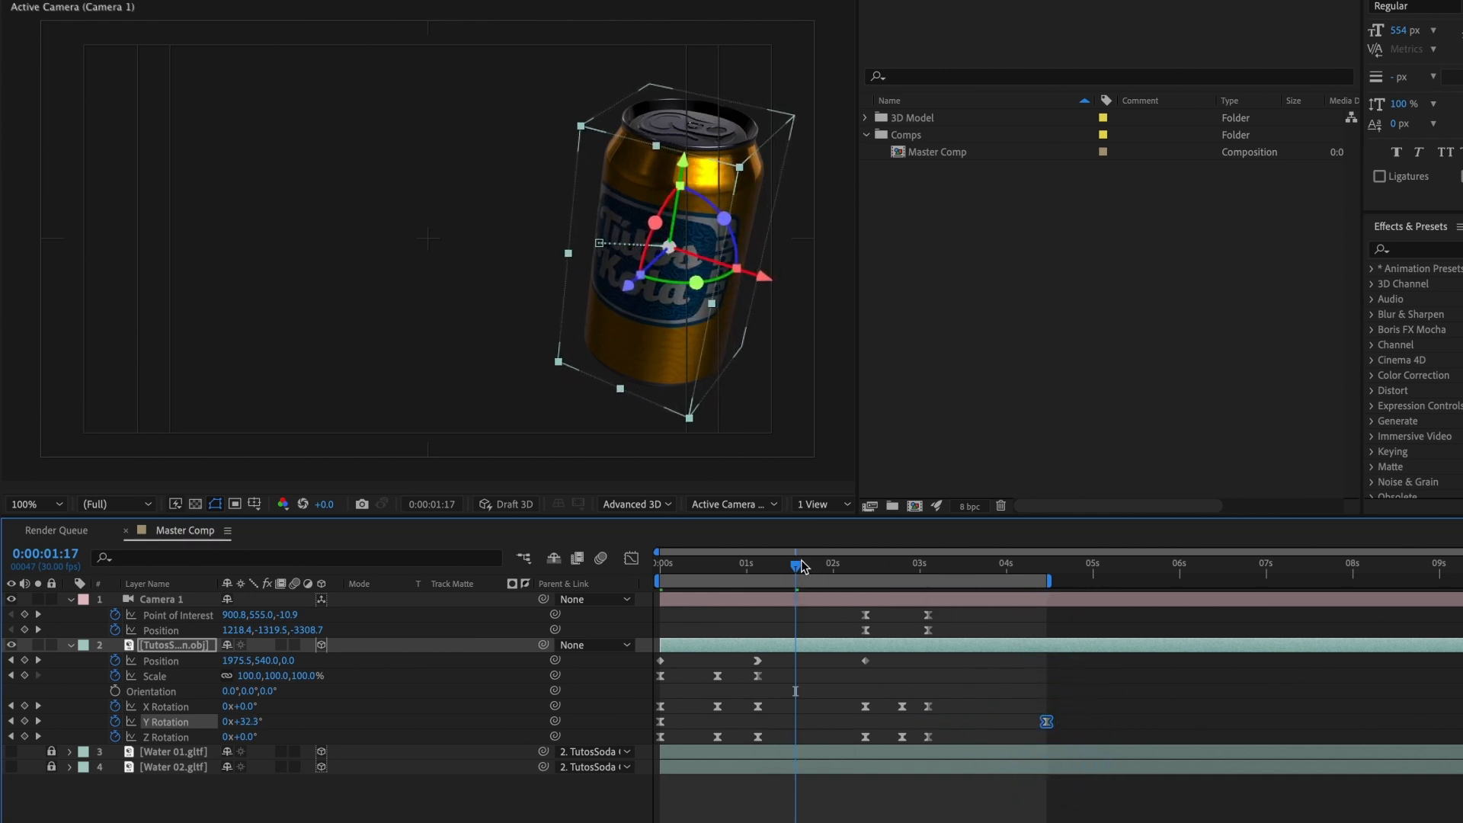
Step: Preview the whole animation from the start to check the can's slower Y rotation
drag(805, 567, 618, 580)
key(space)
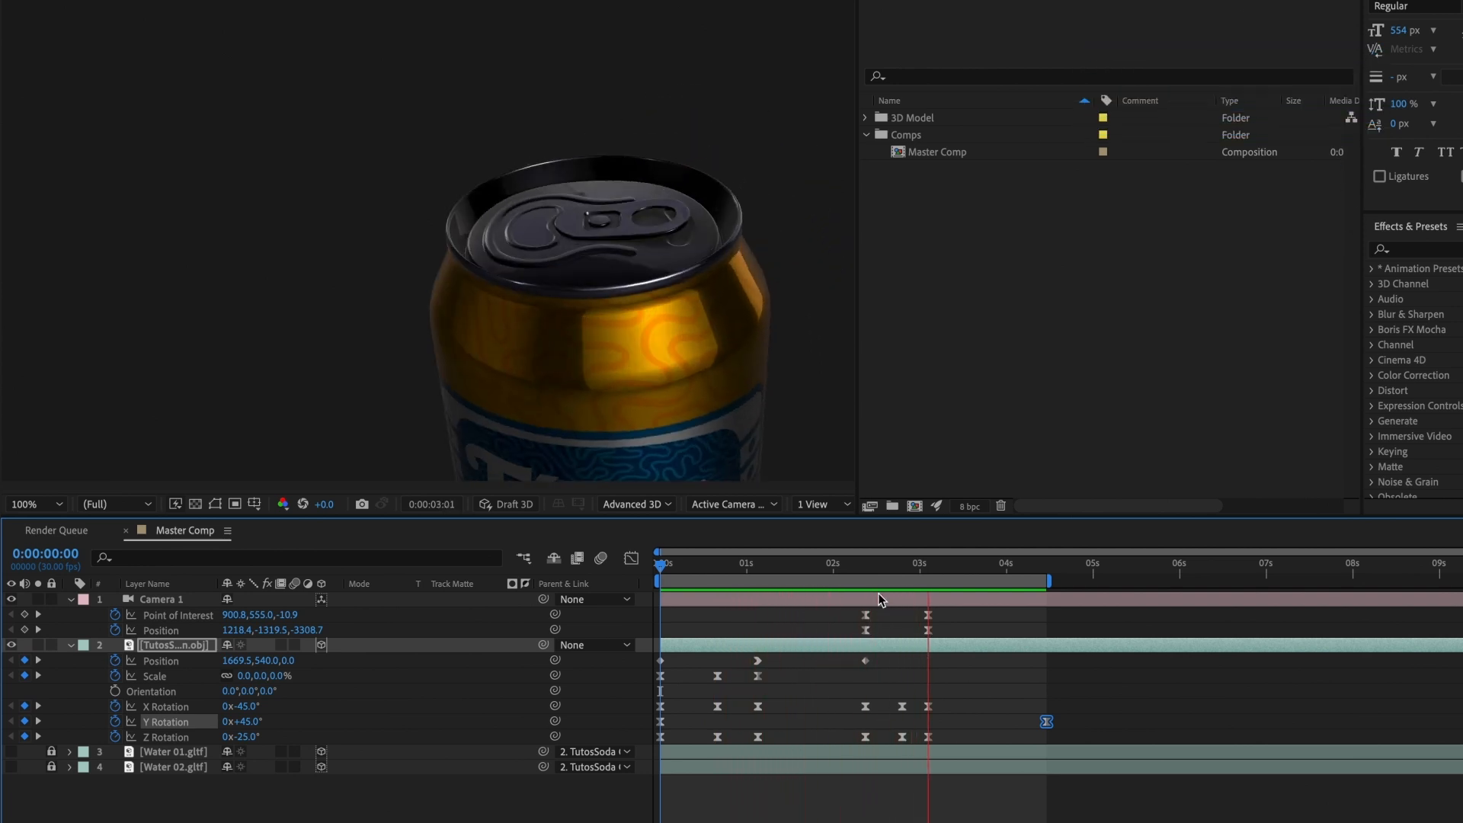
key(space)
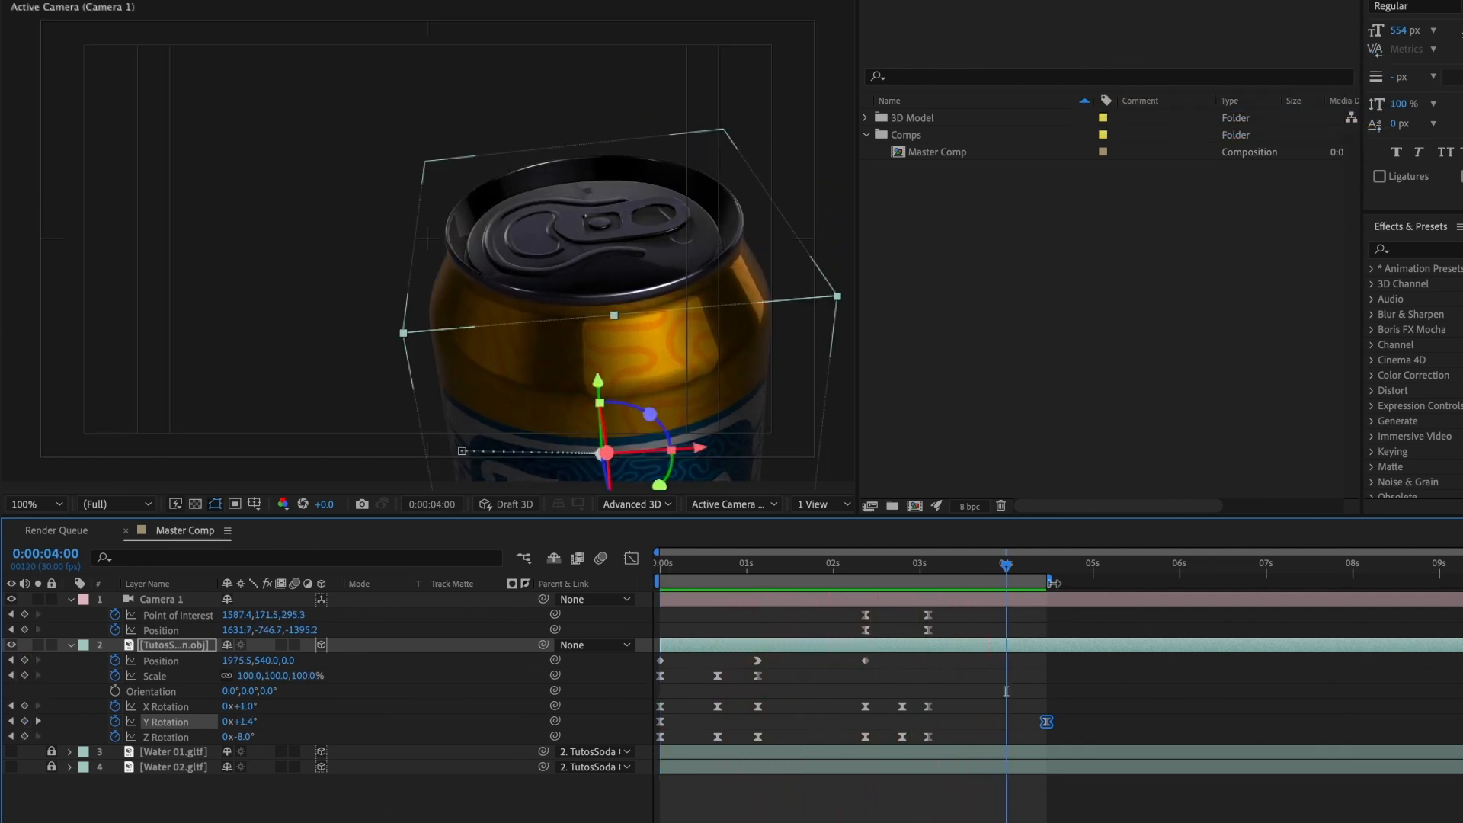
Step: Extend the work area end to about 0:00:05:11, move the can's last Y Rotation keyframe just past it, and preview from the start
drag(1049, 581, 1124, 581)
drag(1046, 721, 1135, 723)
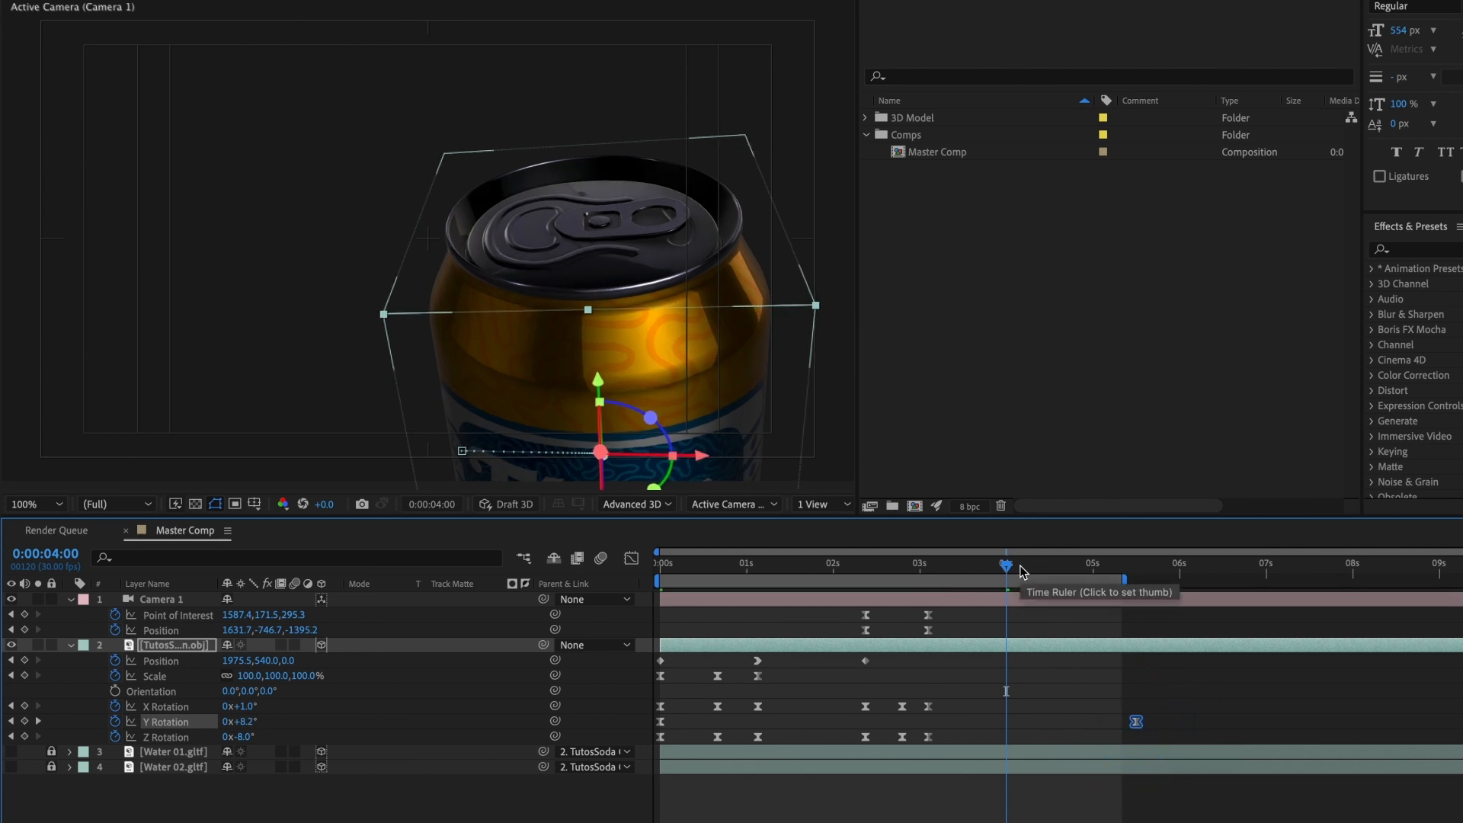
drag(1022, 571, 640, 587)
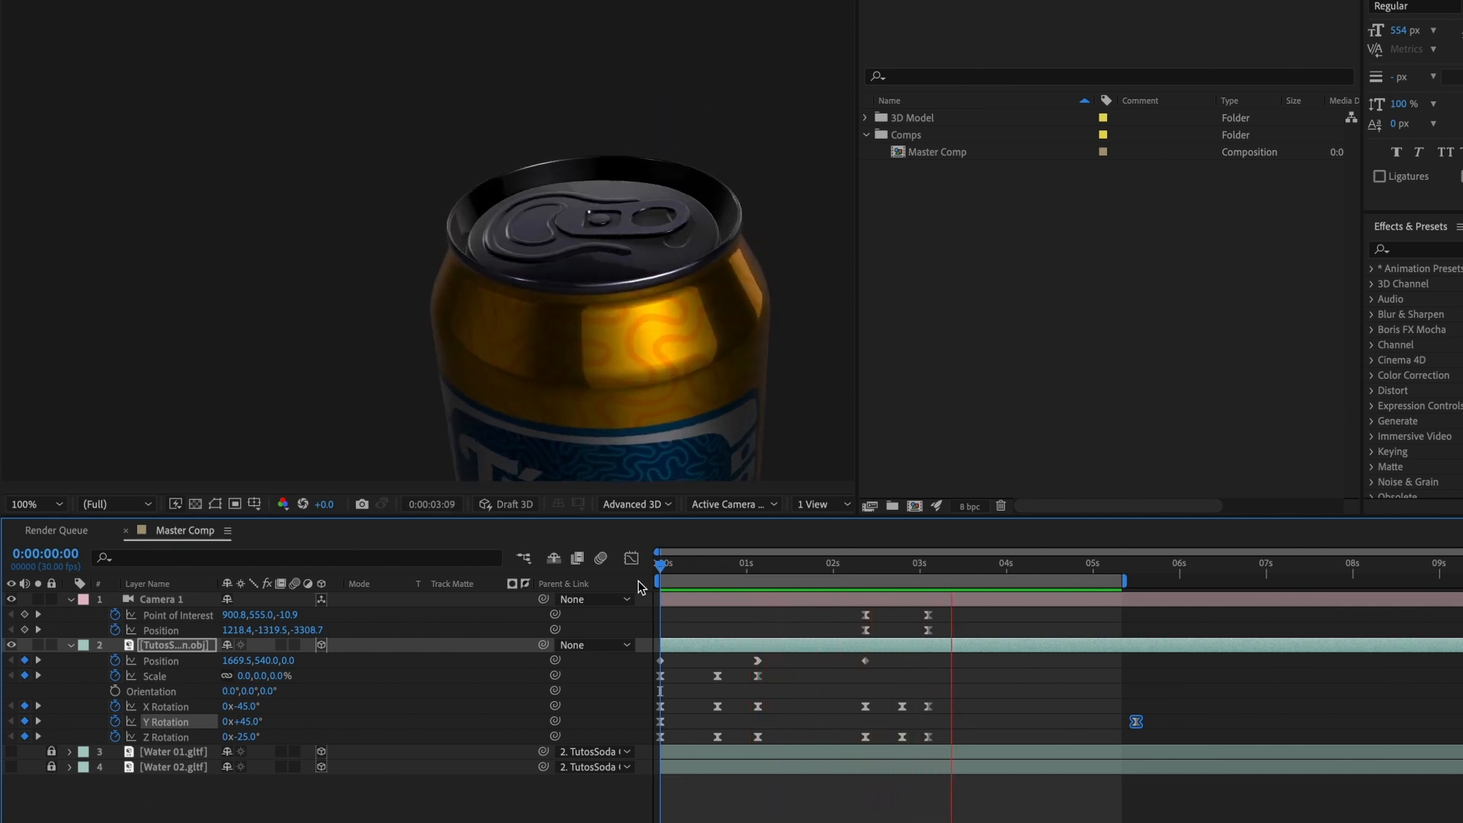
key(space)
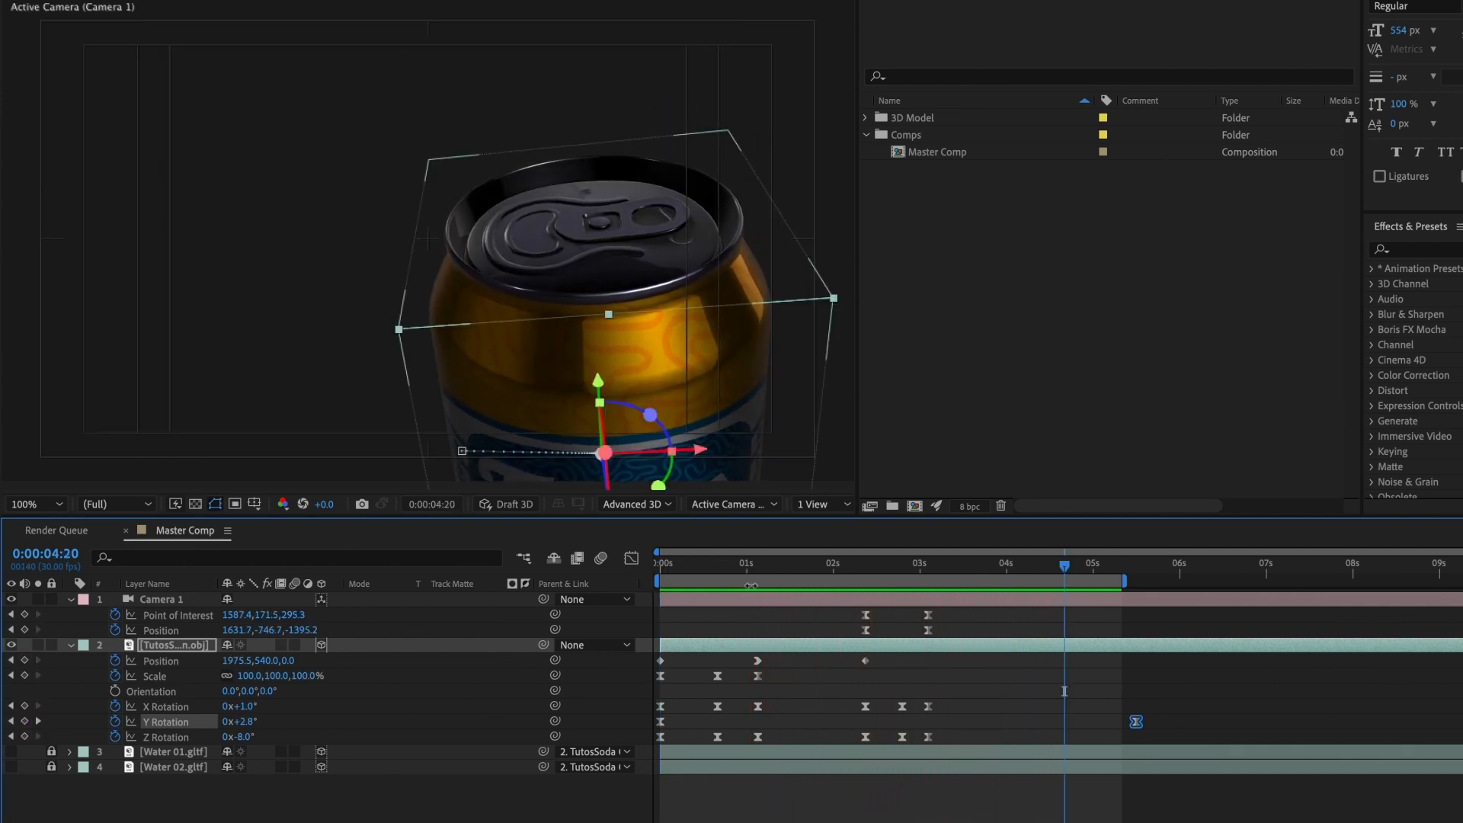
Step: At 0:00:03:03, reframe the camera higher and closer over the can's lid, with Position at about 1604, -953, -1237
click(928, 567)
key(c)
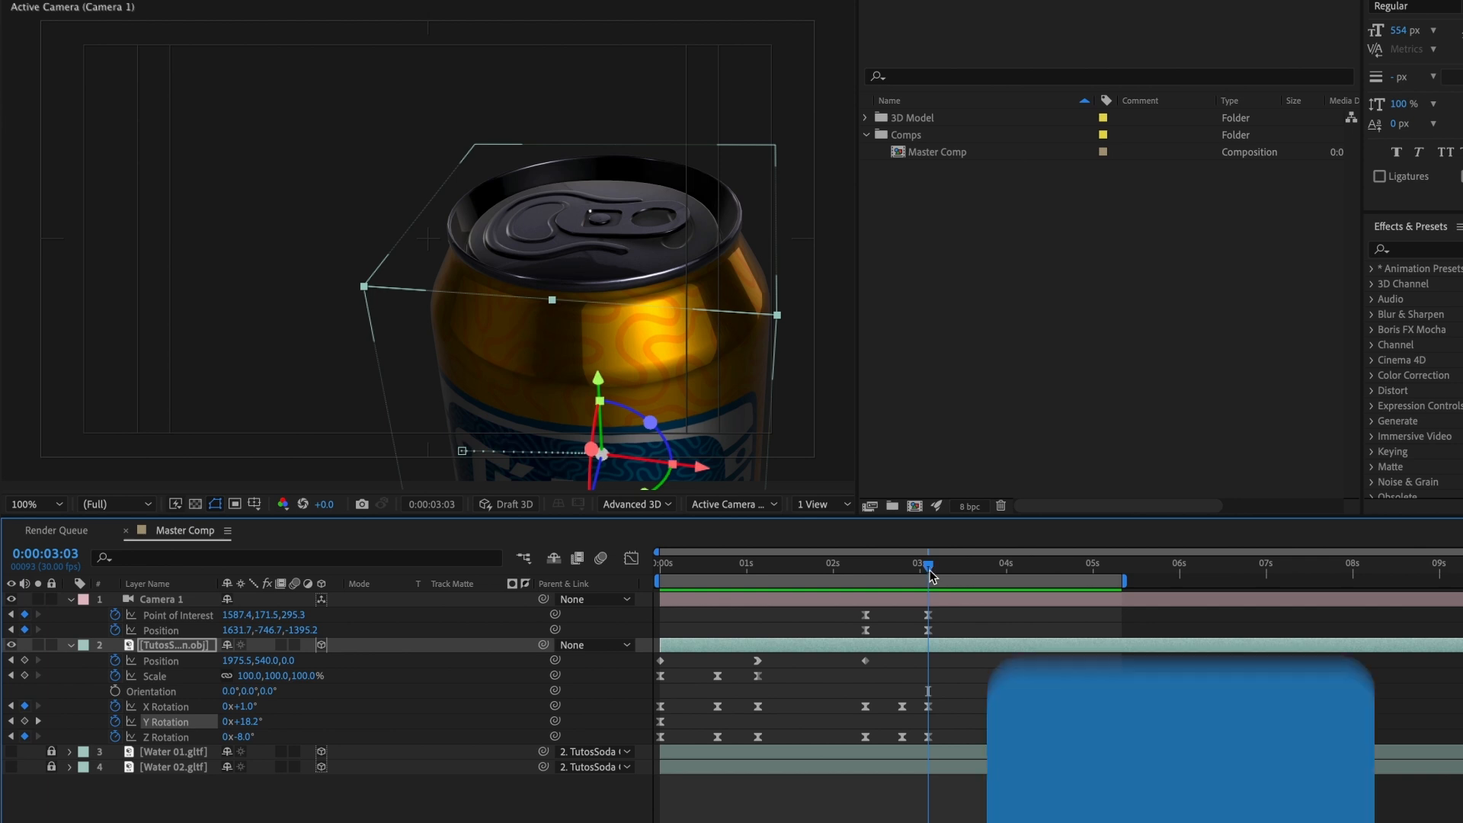
key(c)
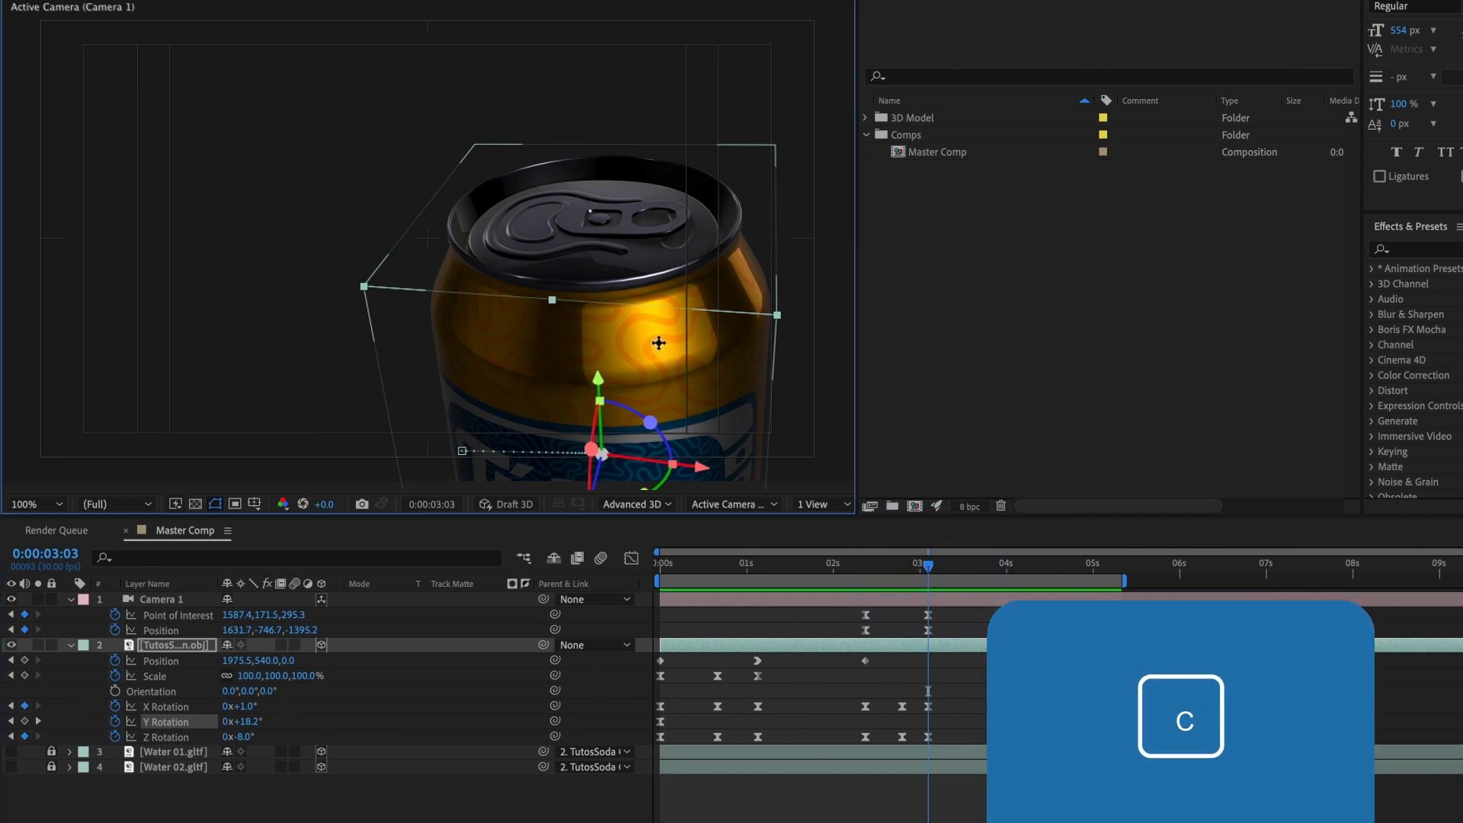
drag(658, 344, 666, 383)
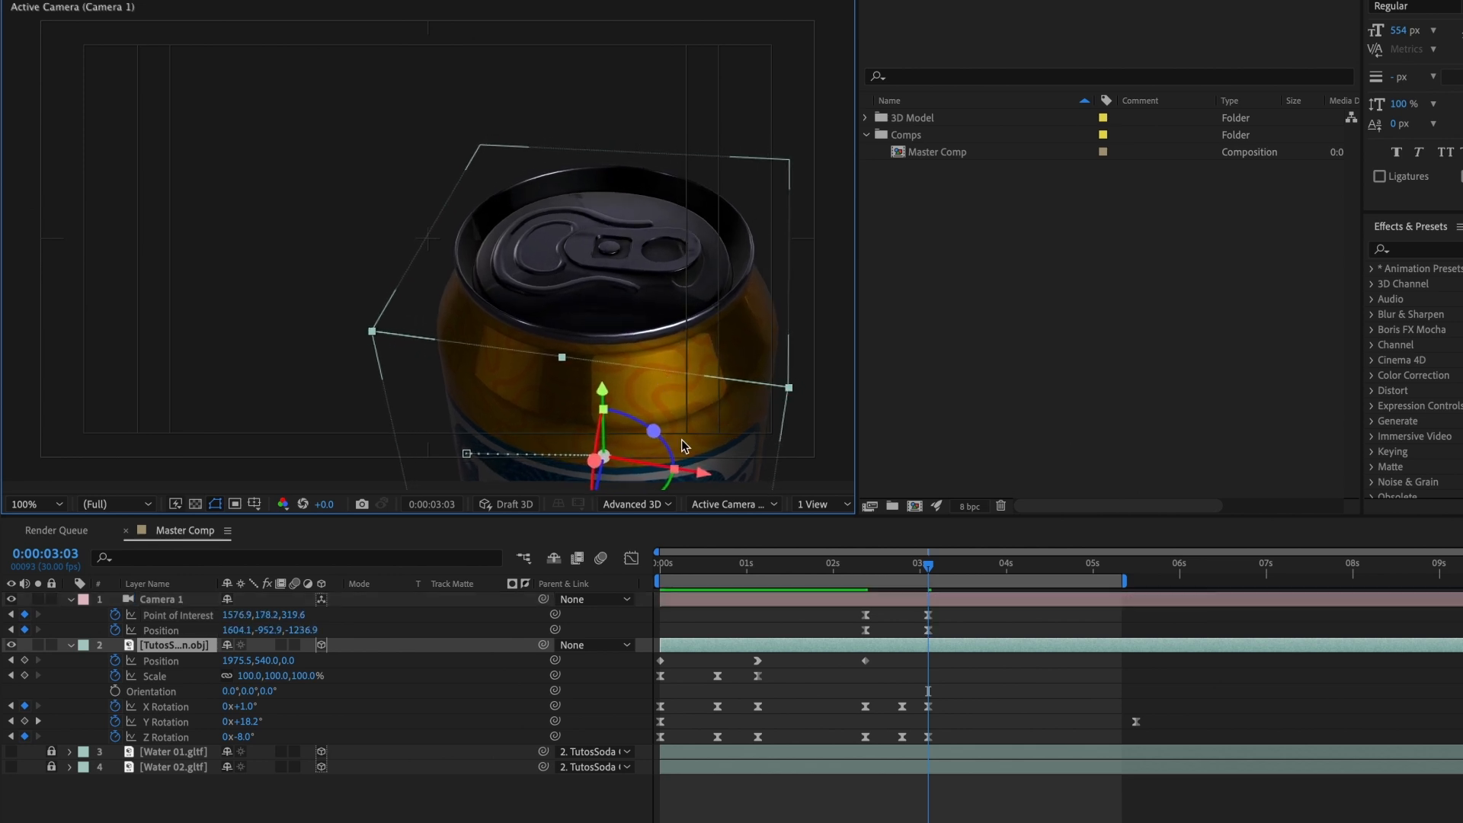
key(u)
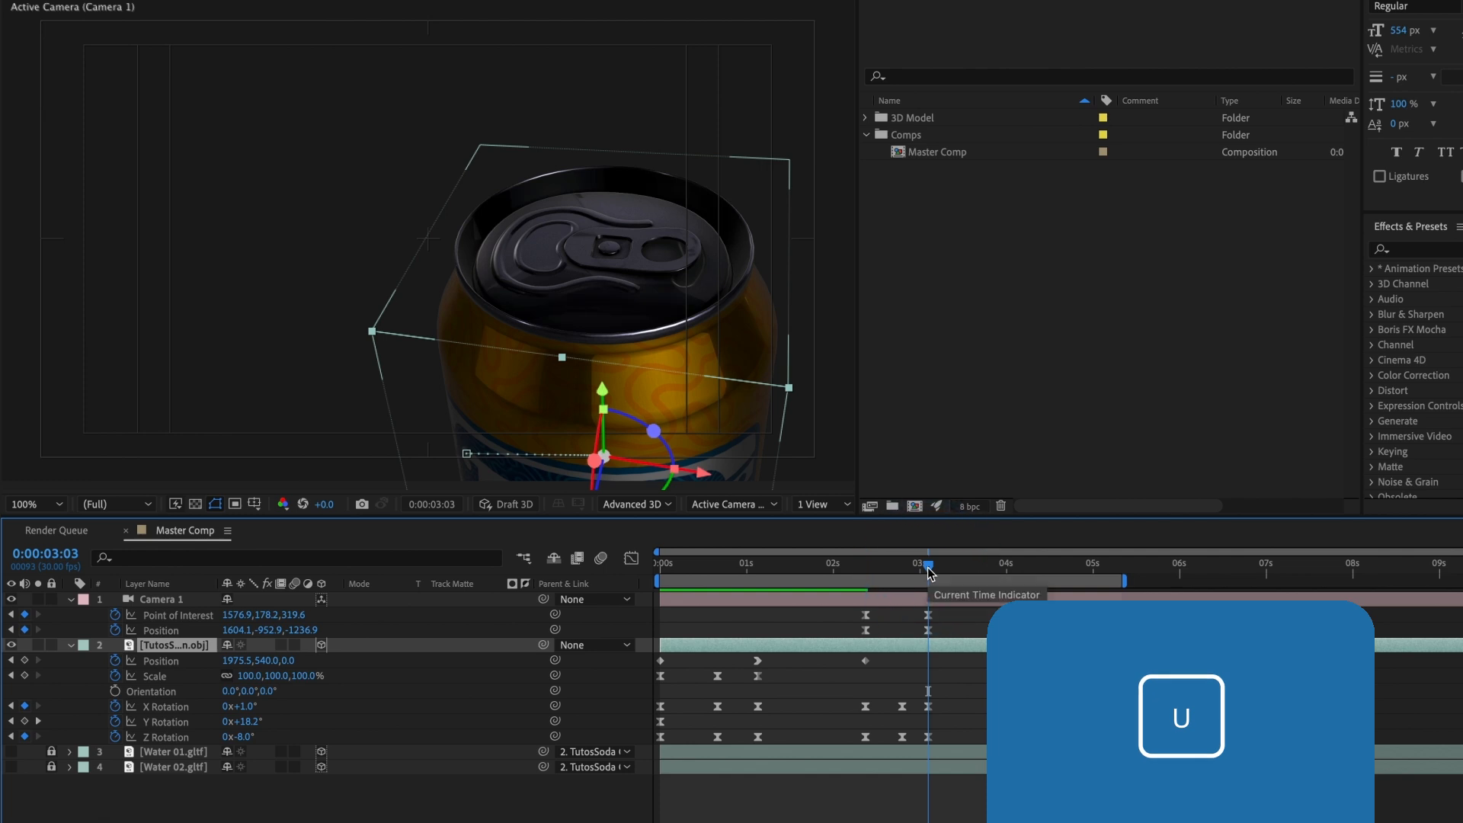
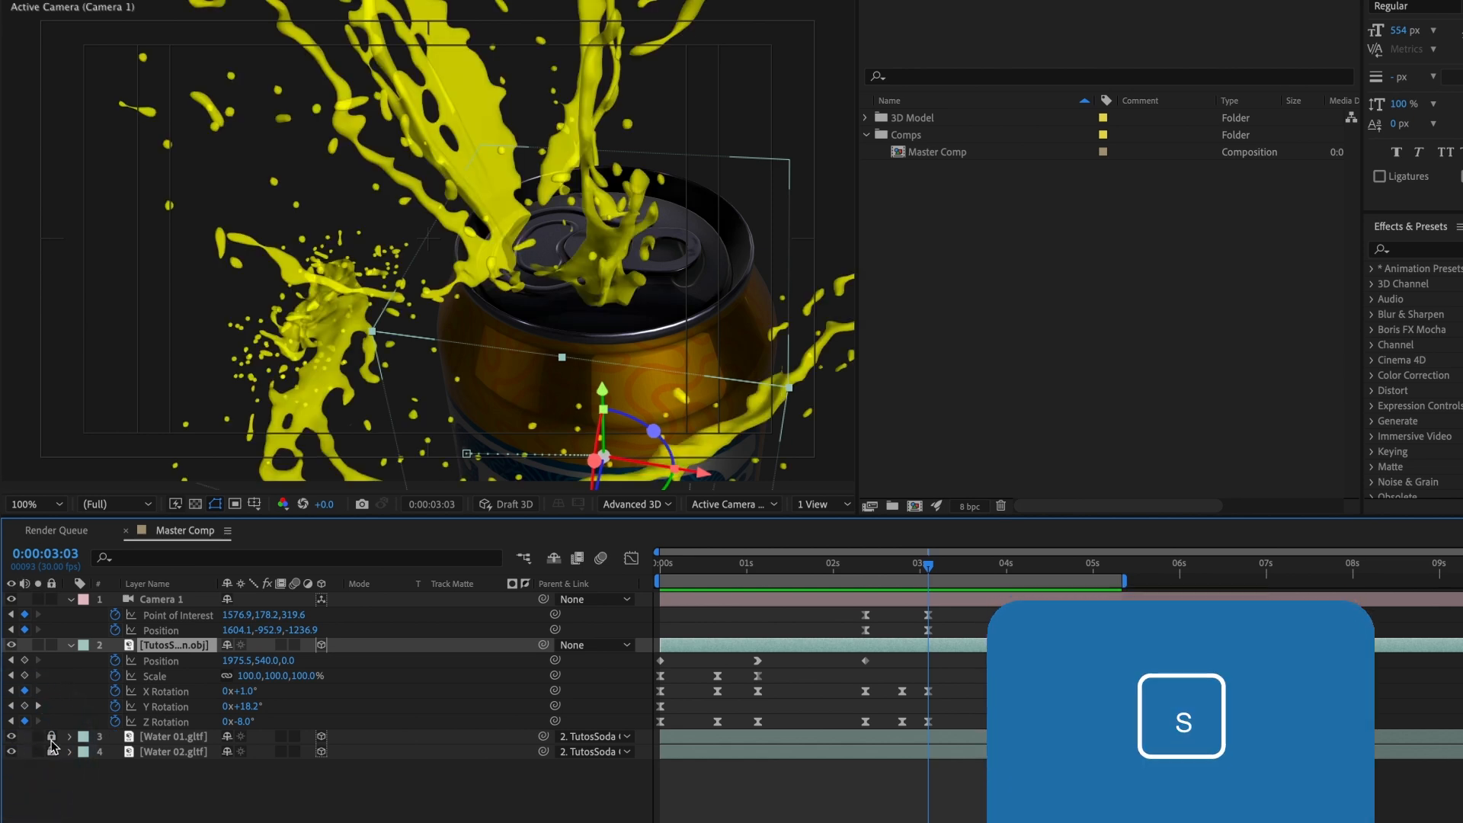
Step: Unlock the Water 01 and Water 02 layers and reveal the Scale property of each
drag(51, 737, 51, 748)
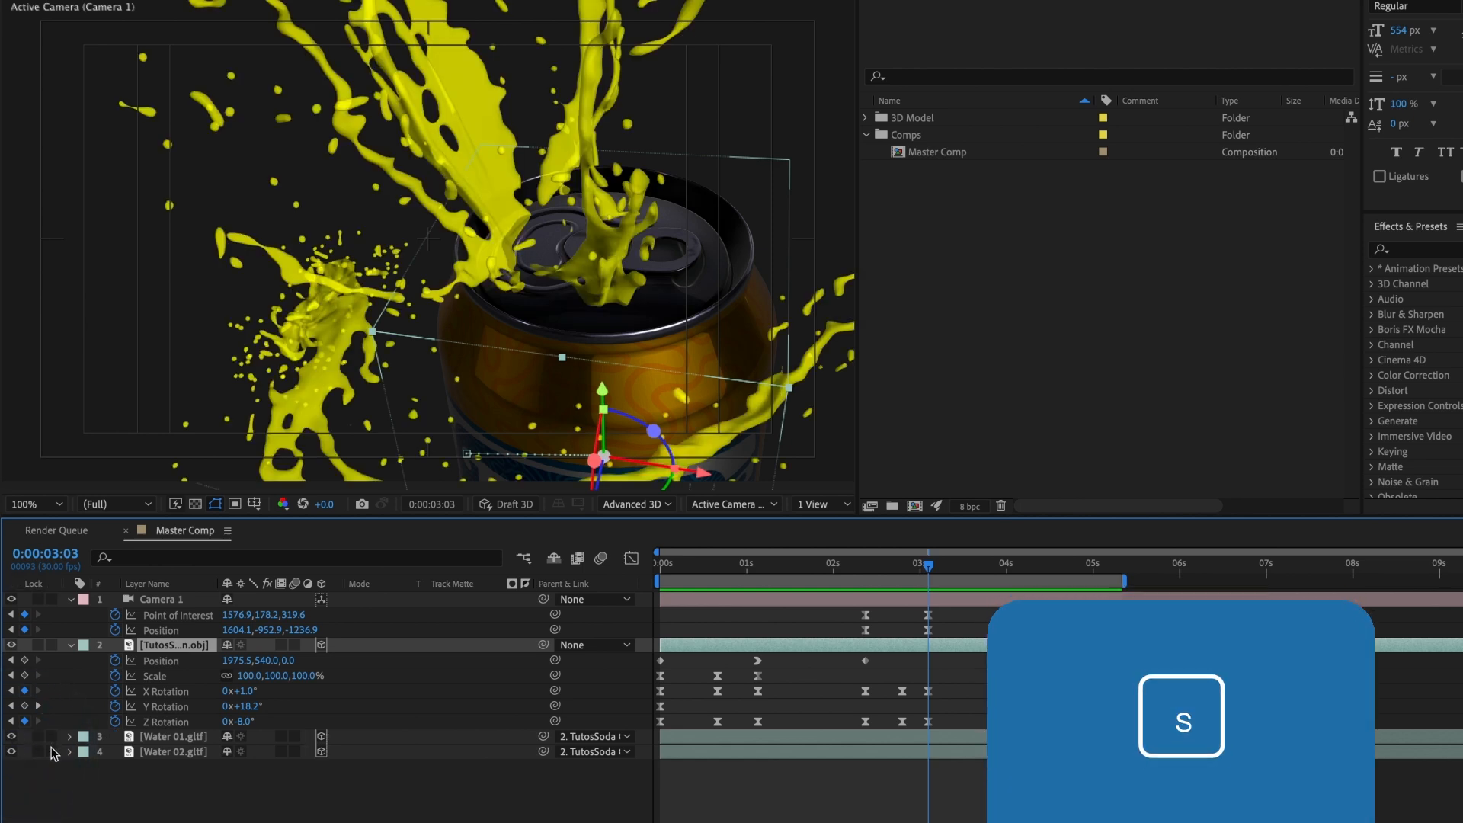
click(185, 741)
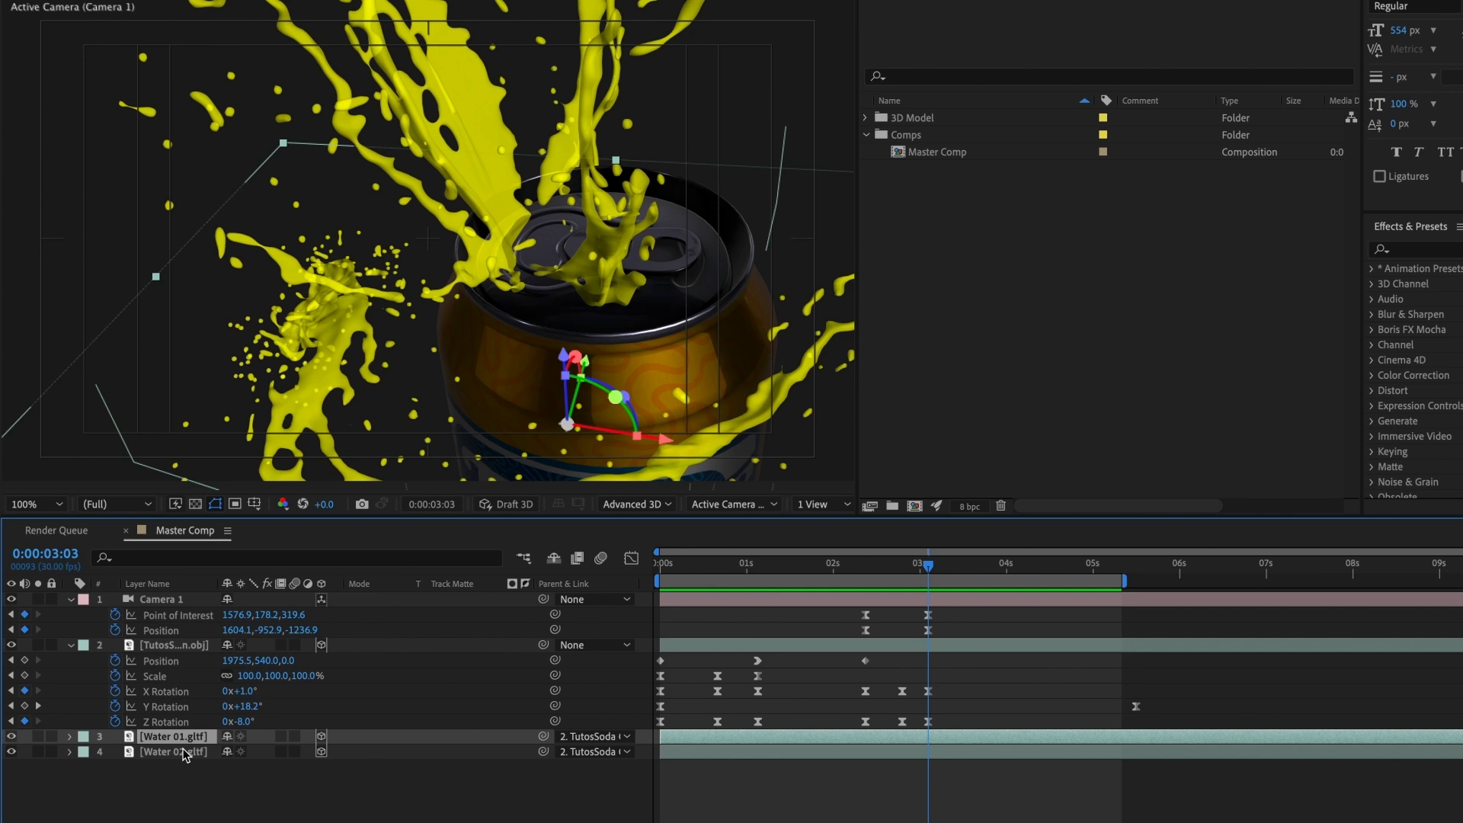
key(s)
click(171, 767)
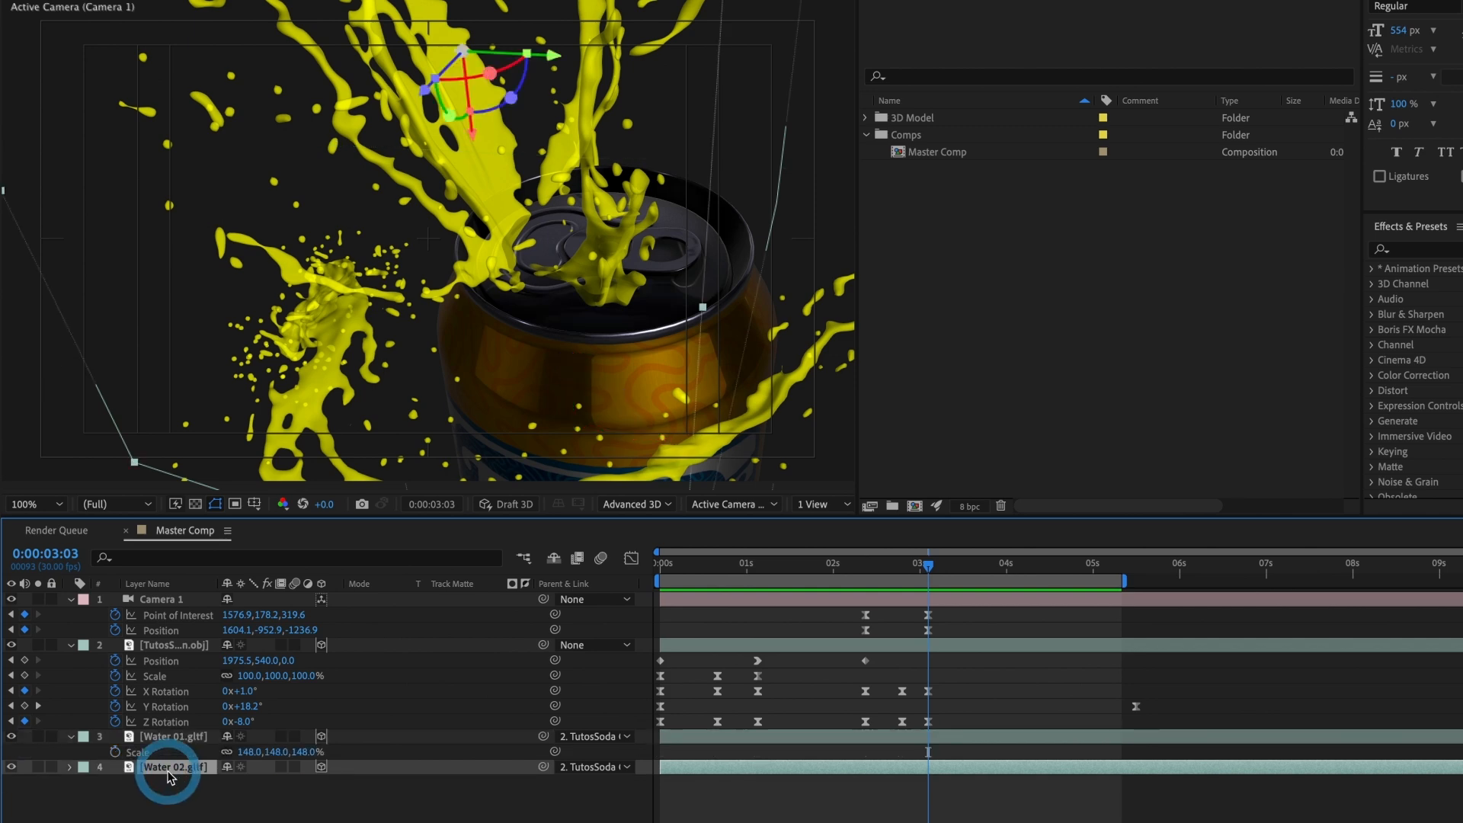
key(s)
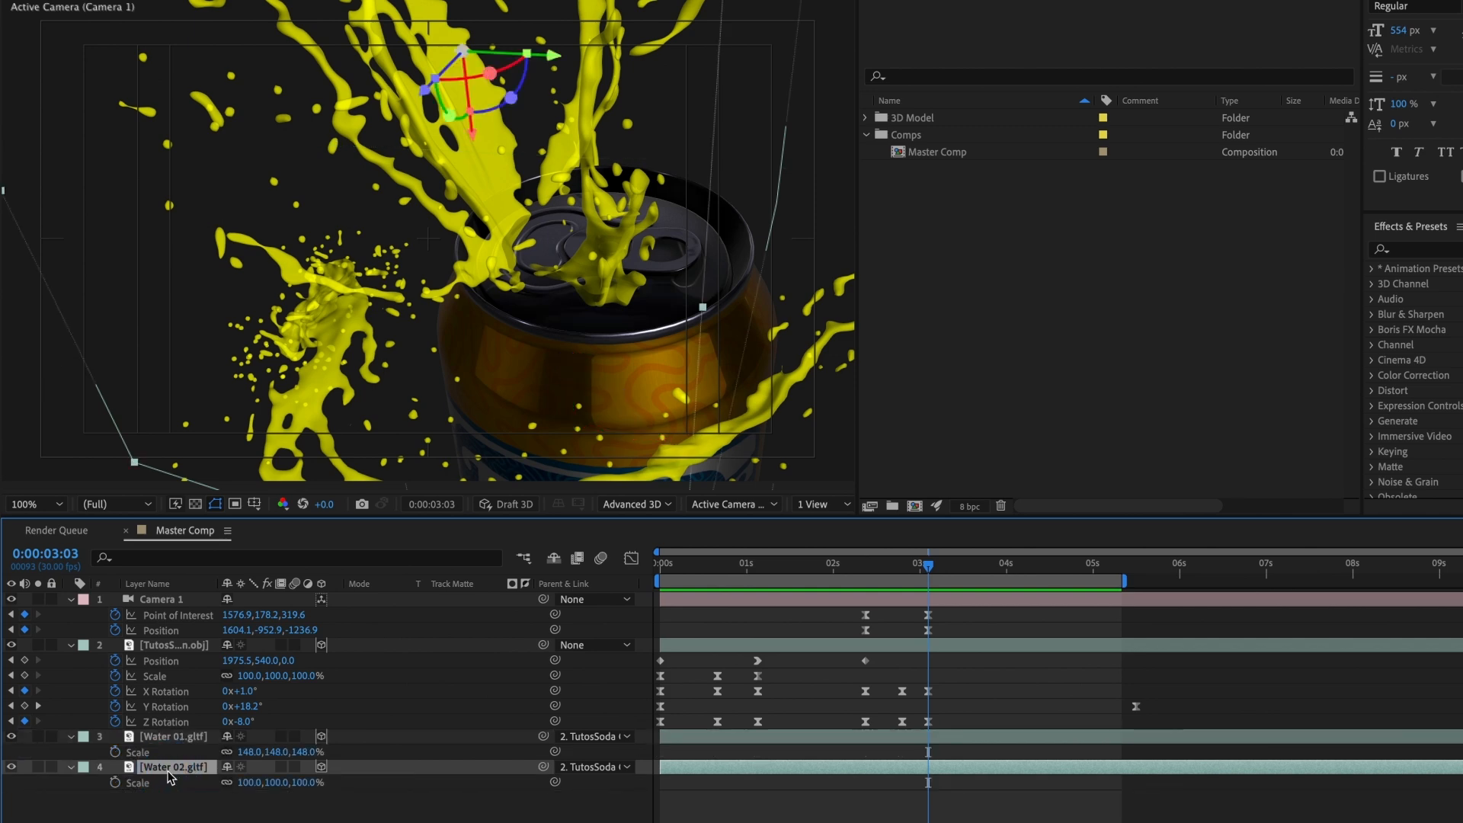
Step: Animate Water 01's Scale with keyframes from 0% at 0:00:02:11 to 148% at 0:00:03:03
click(194, 739)
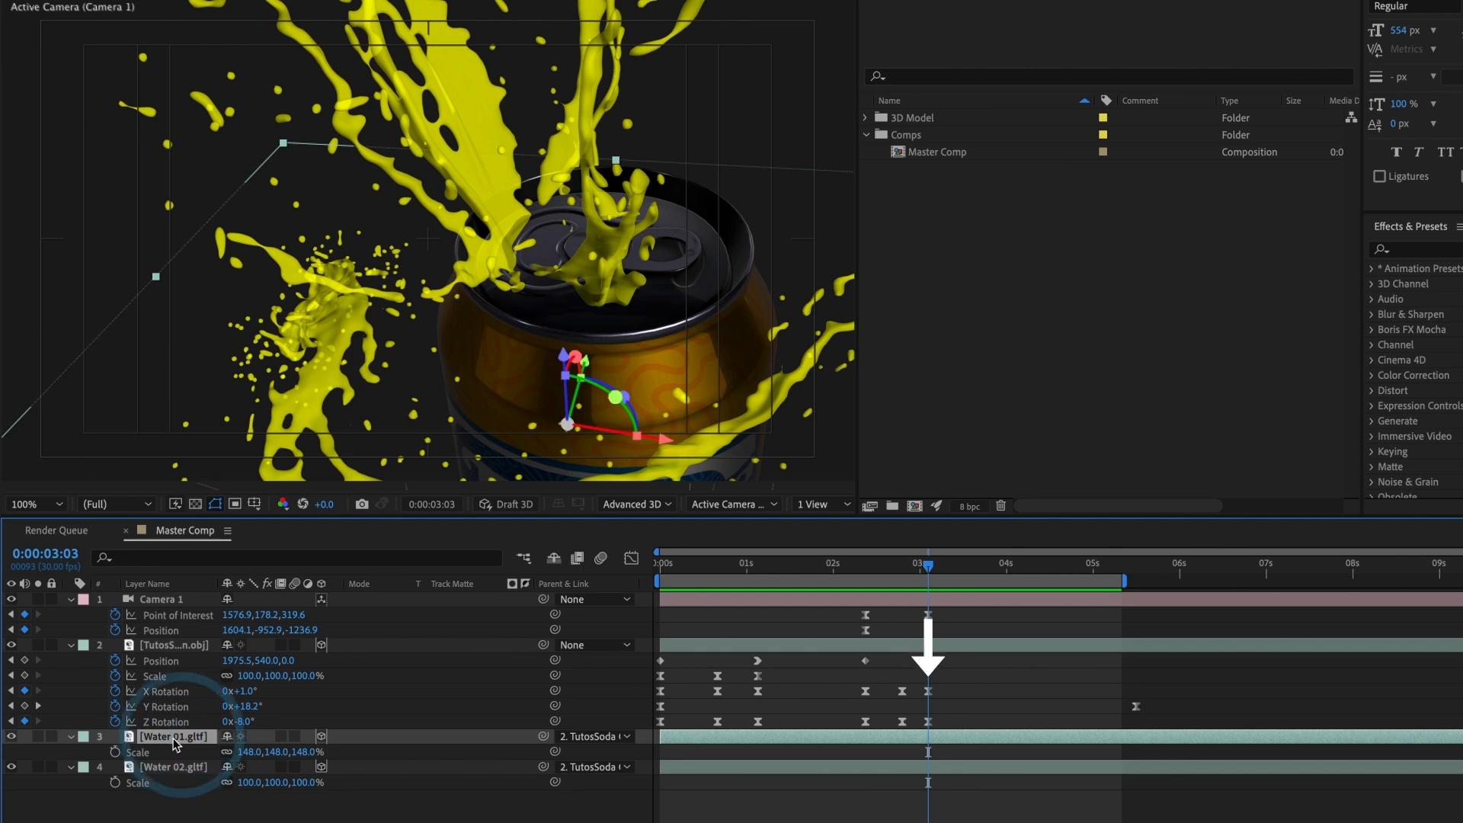
click(115, 751)
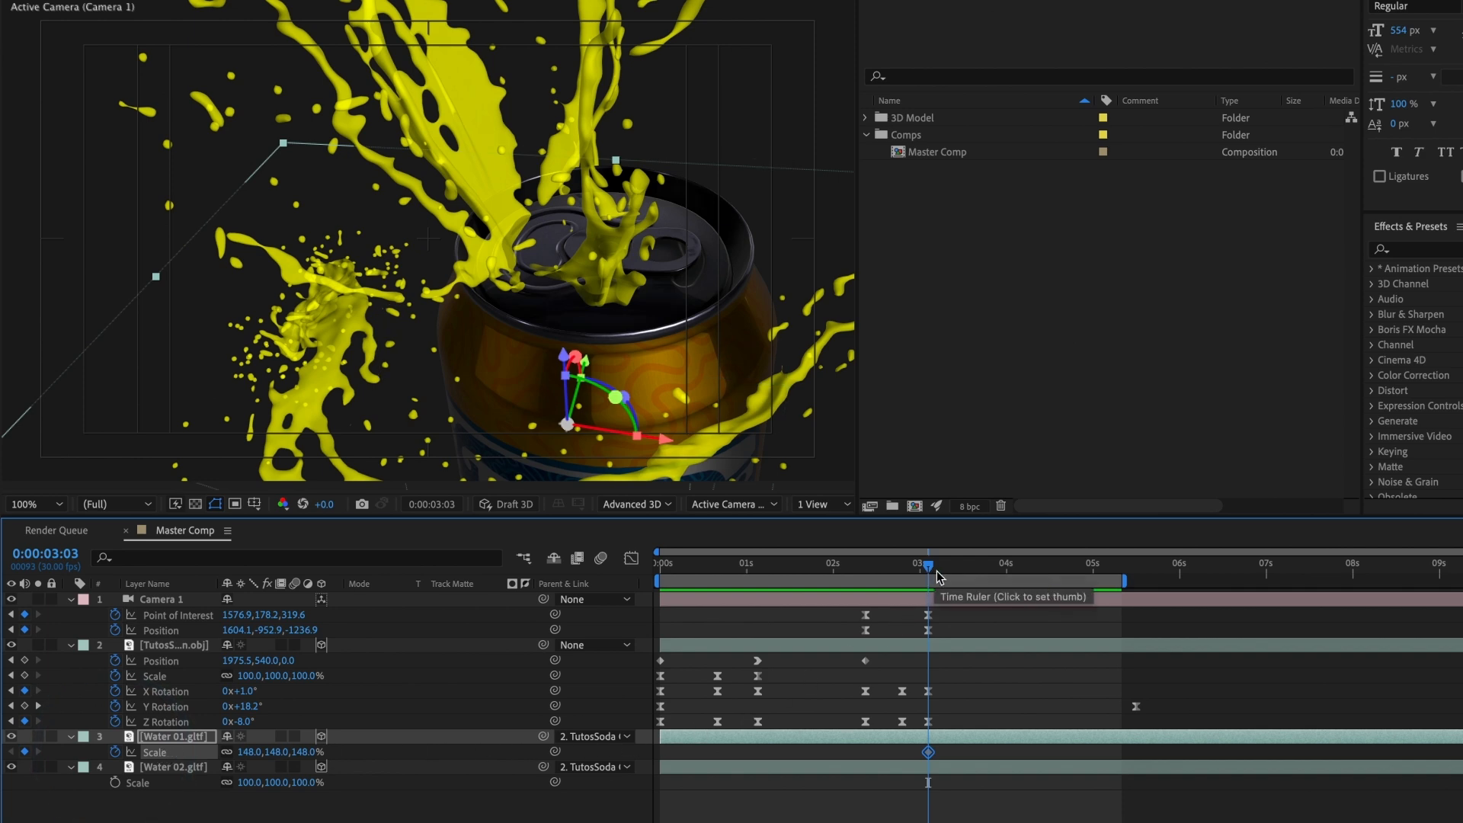
drag(929, 577, 867, 589)
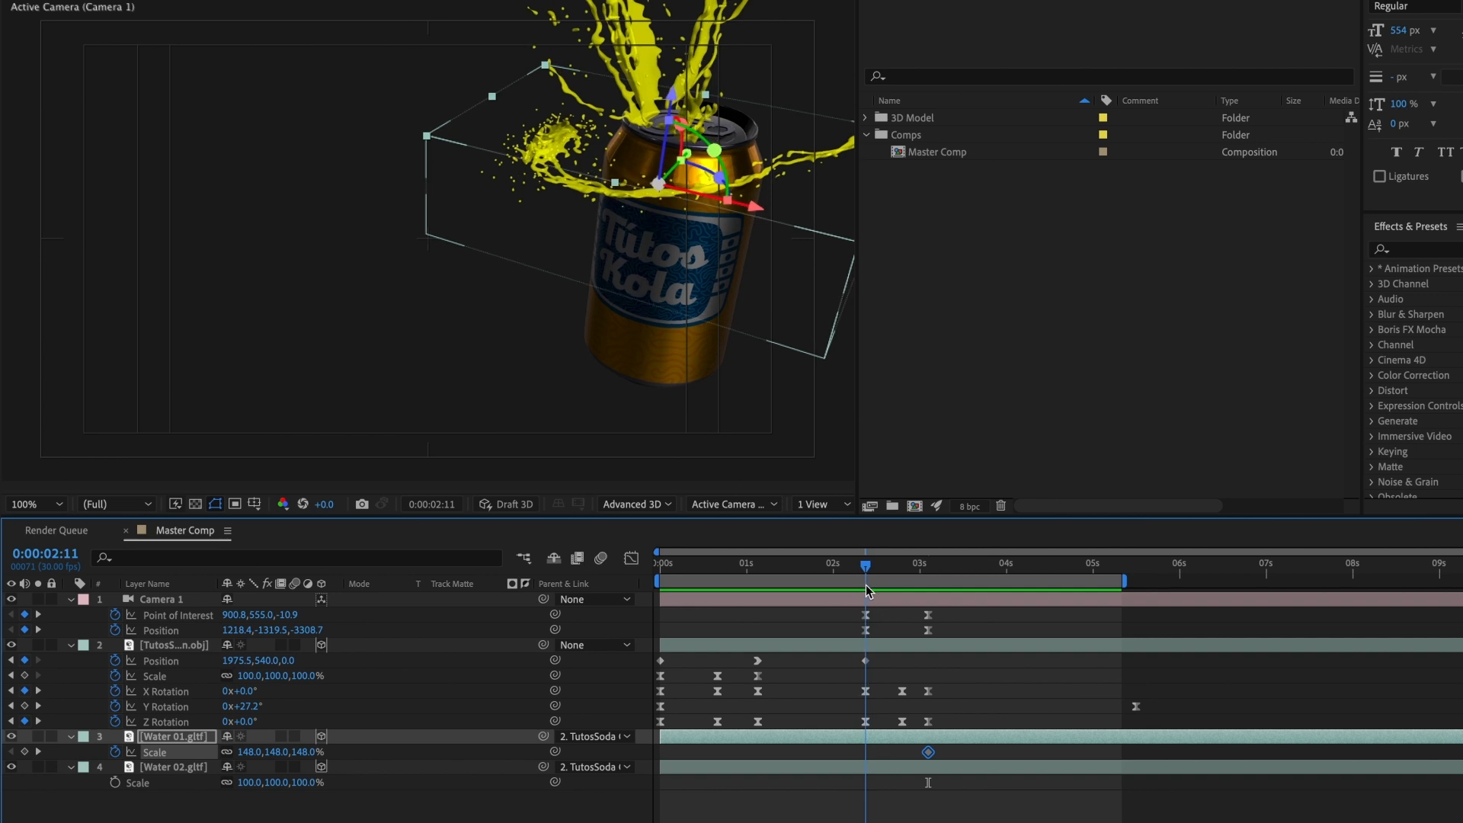
click(249, 752)
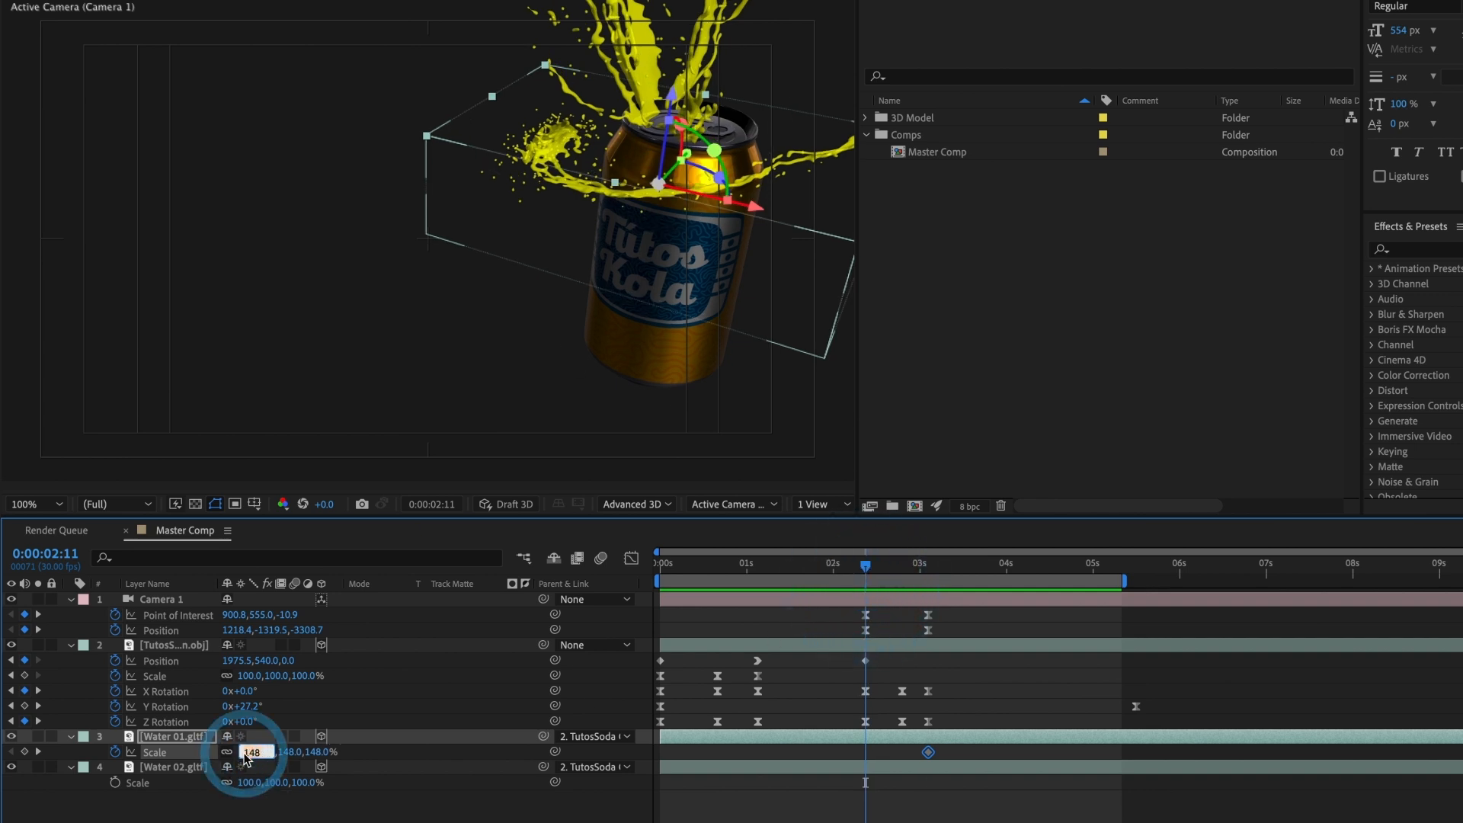
text(0)
key(Return)
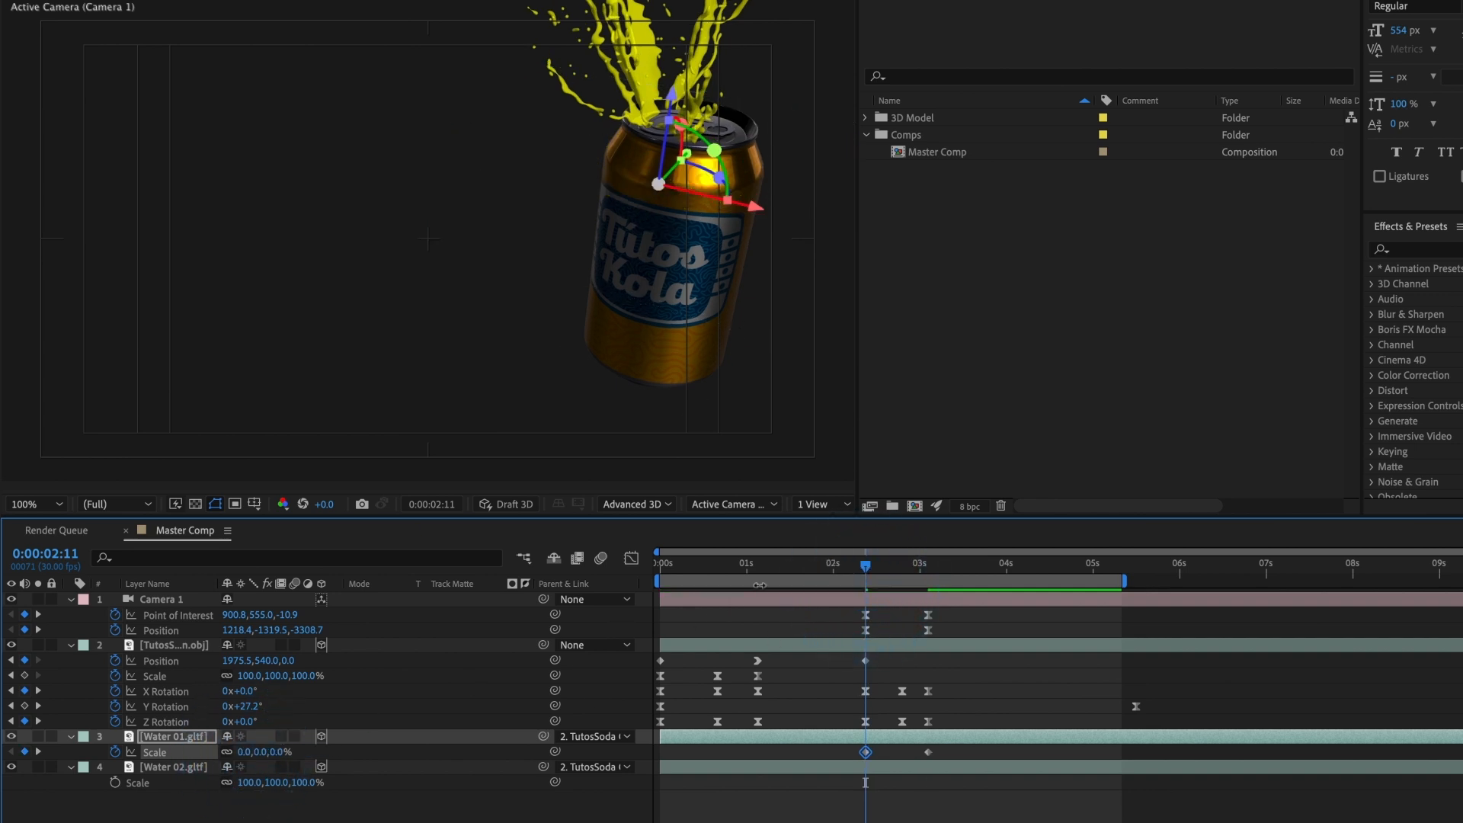
drag(872, 571, 934, 571)
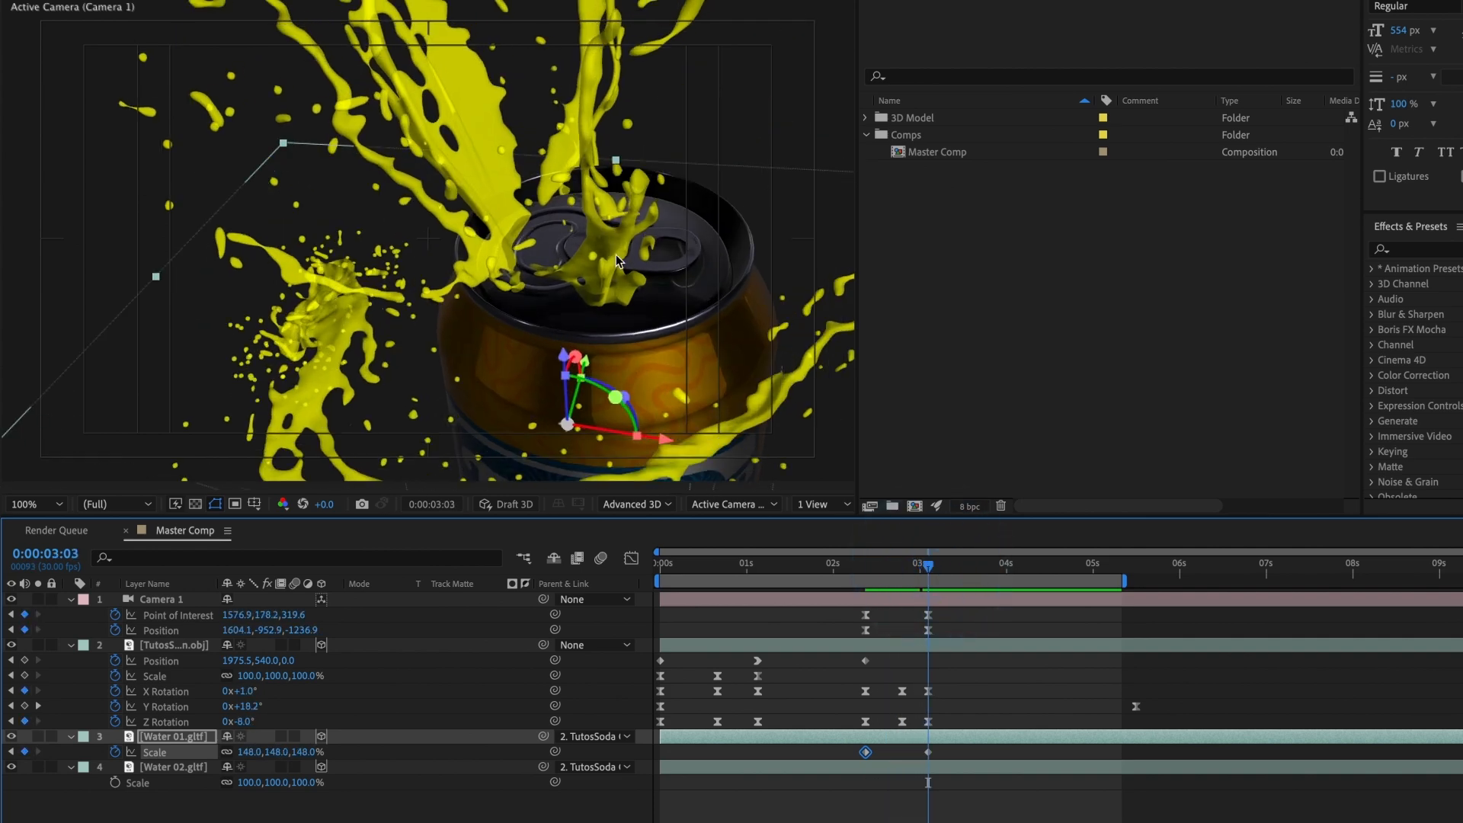
Step: Try scaling Water 02 down to 53% to check its anchor point, and undo the change
click(204, 767)
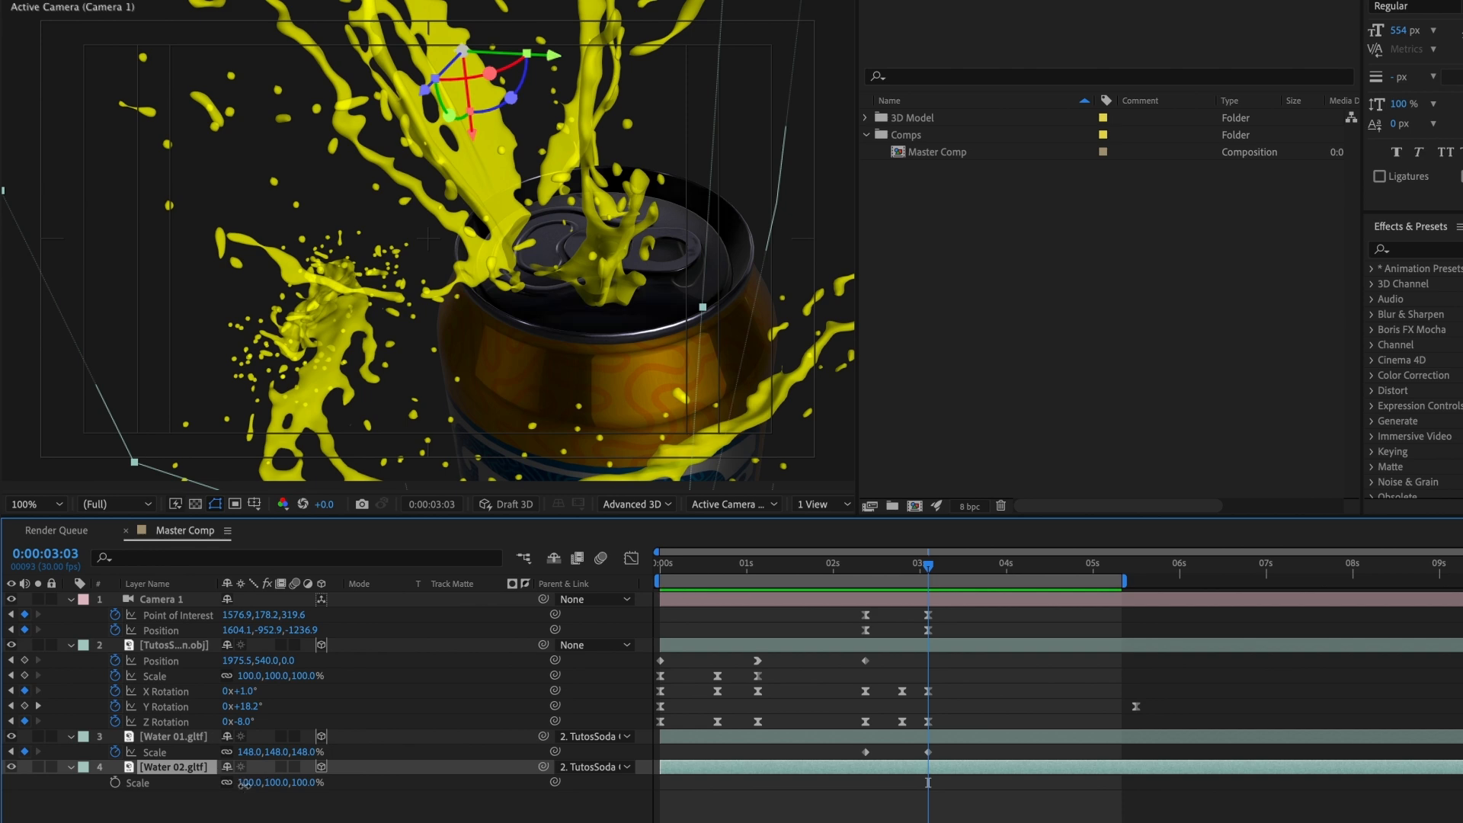
drag(244, 785, 203, 785)
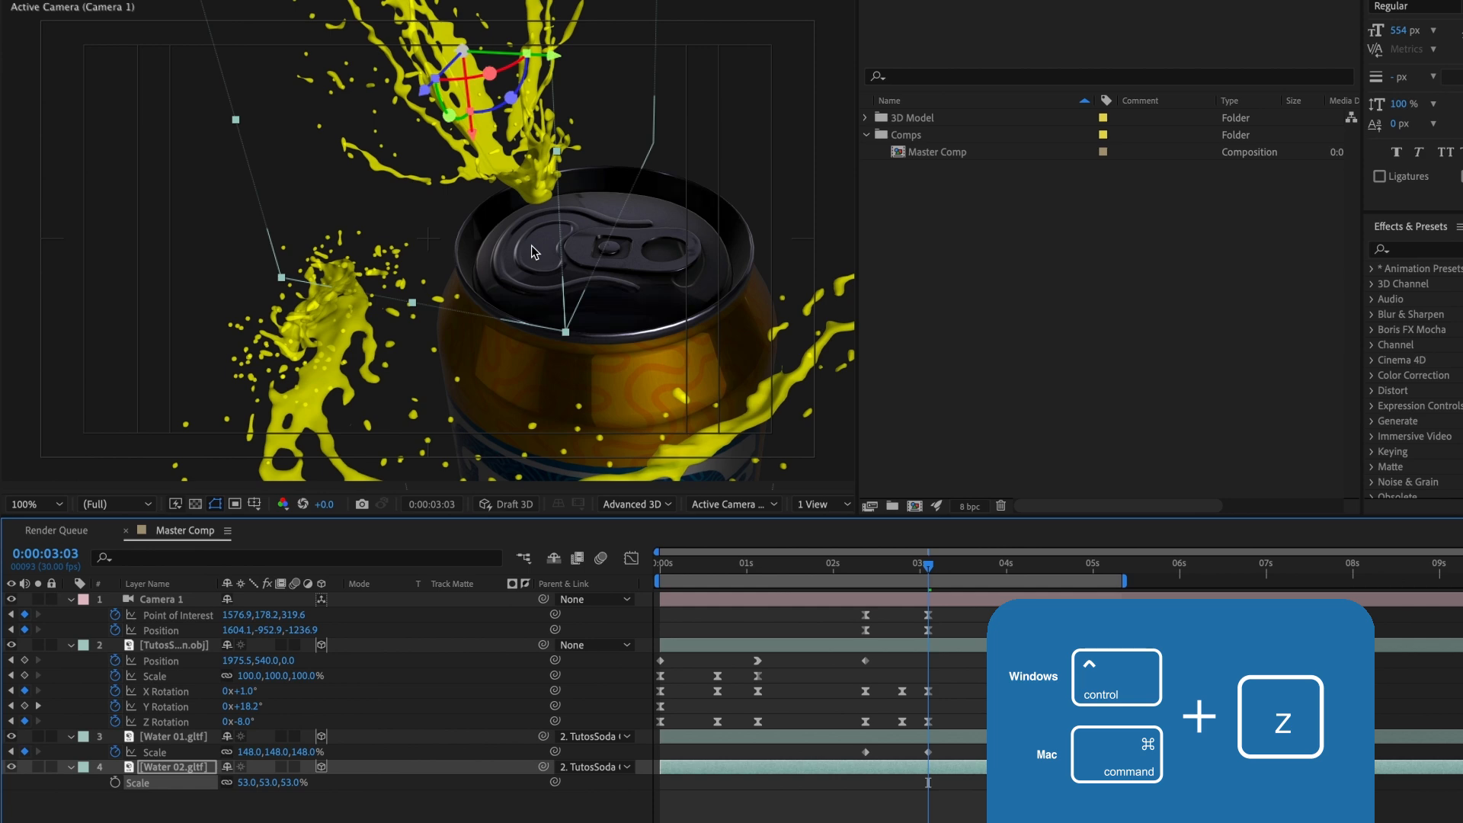
key(ctrl+z)
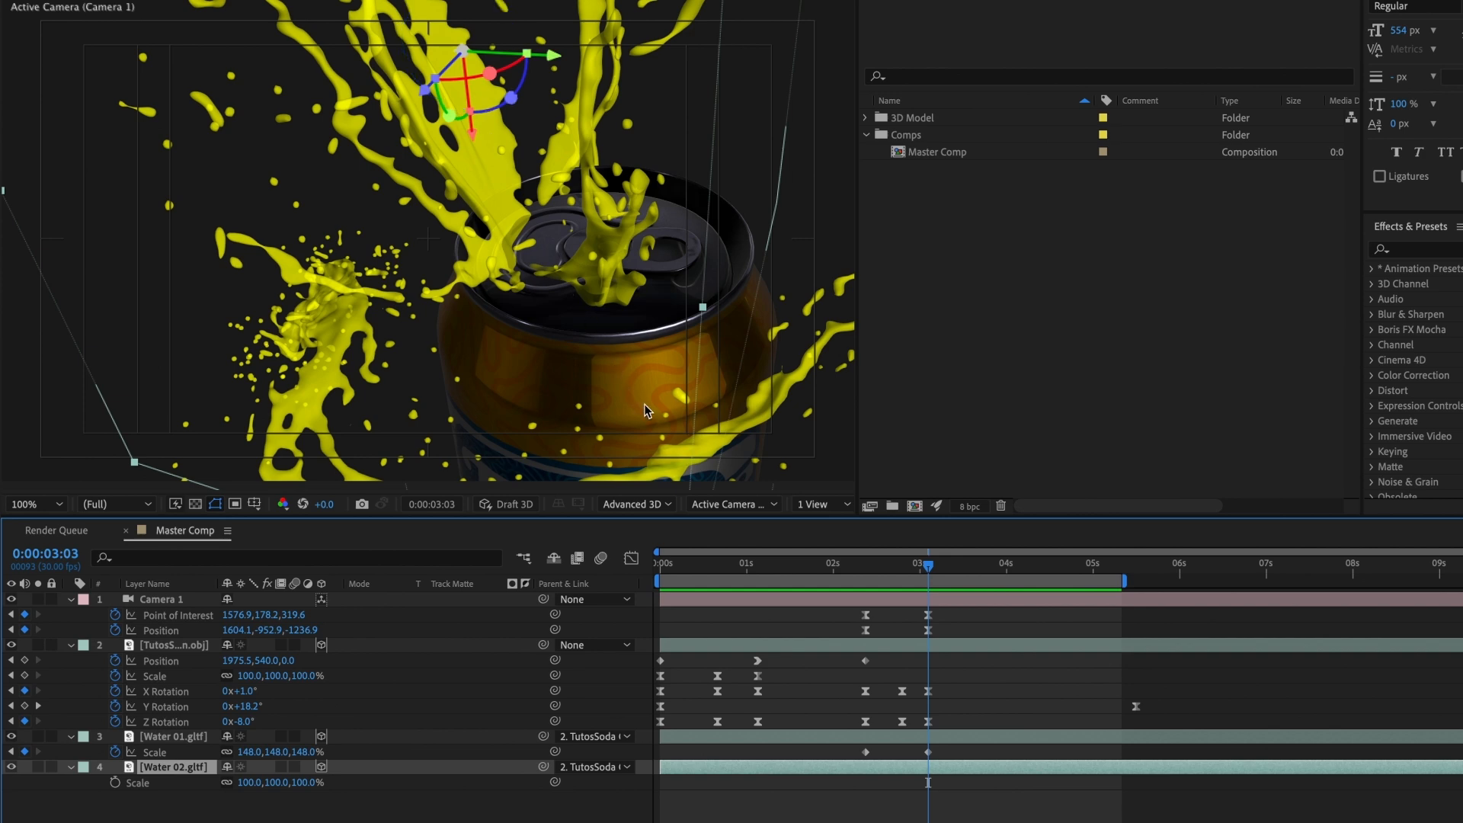
Step: In the Right view, lower Water 02's anchor point to the can's rim with the Pan Behind tool
click(731, 504)
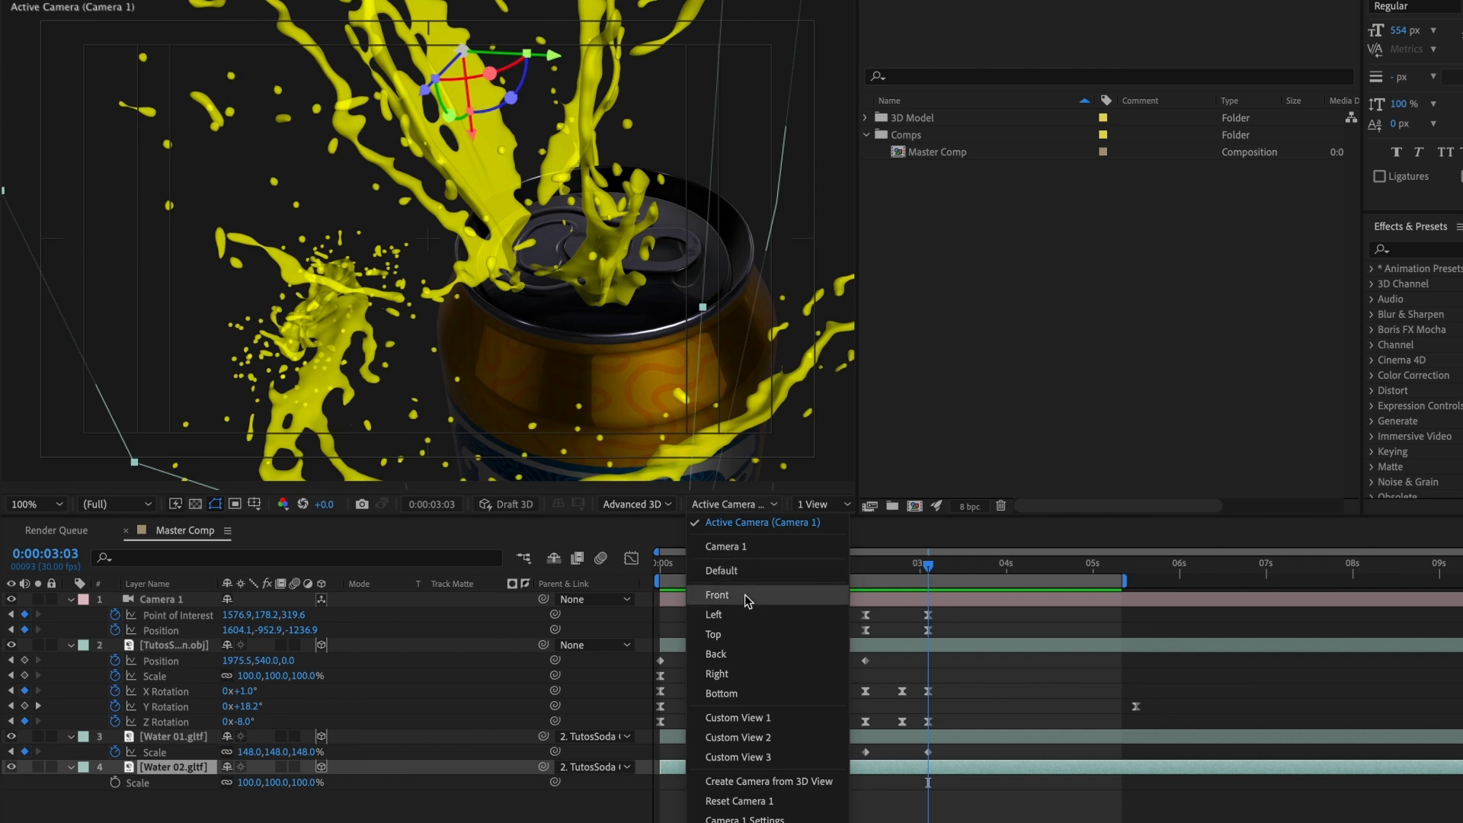
click(747, 670)
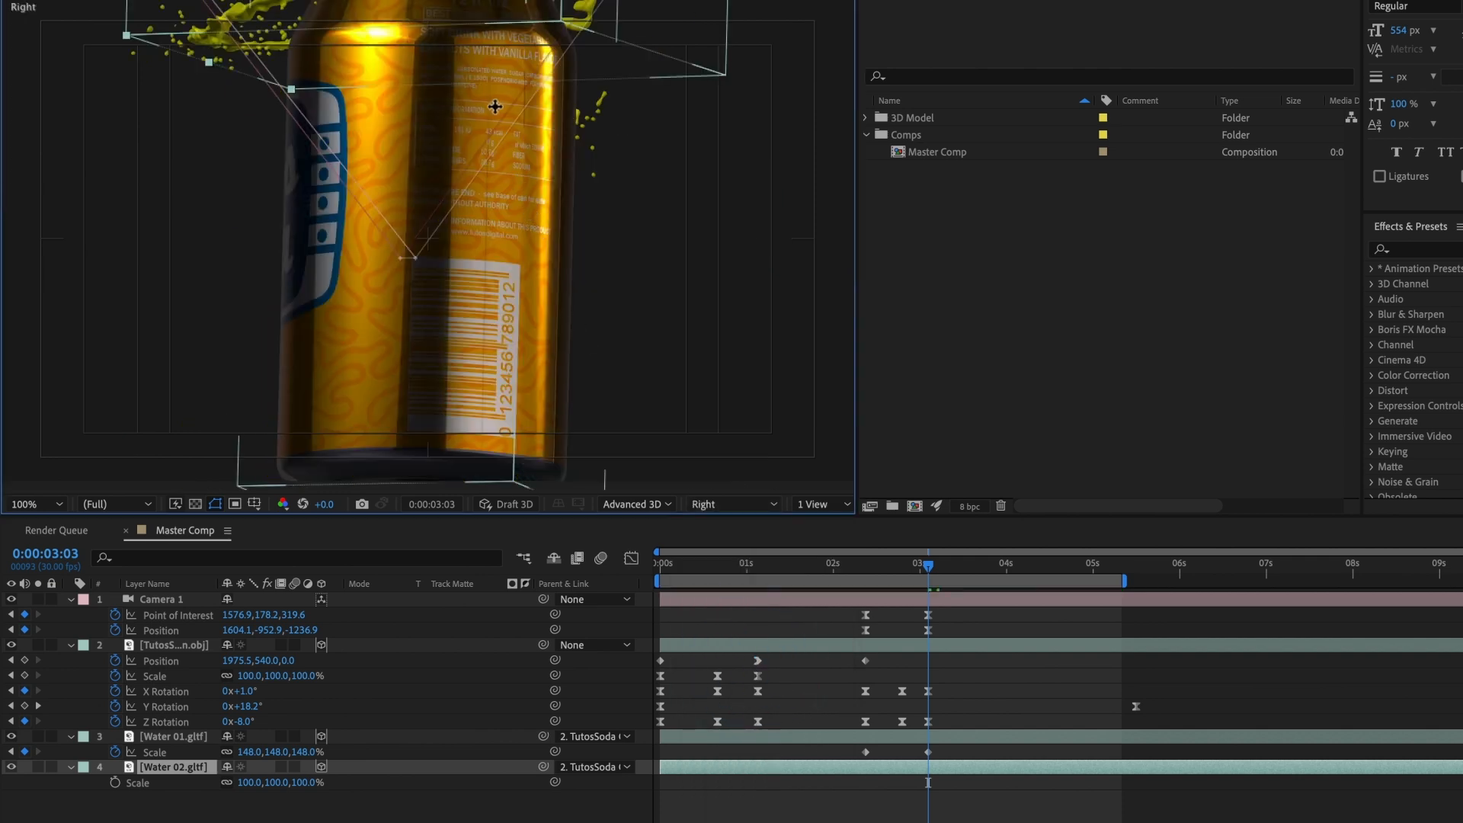
drag(495, 107, 549, 372)
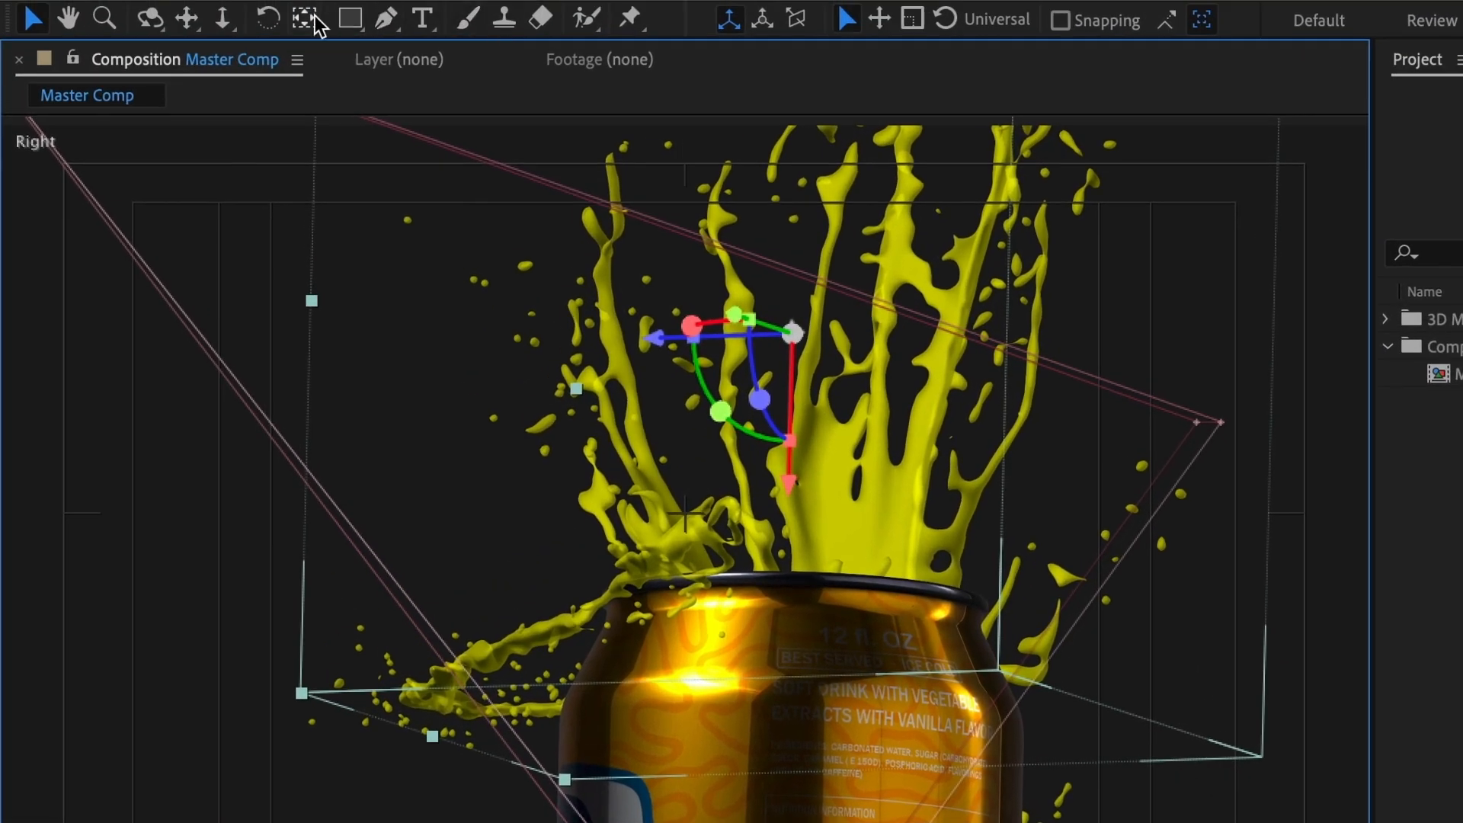
click(315, 20)
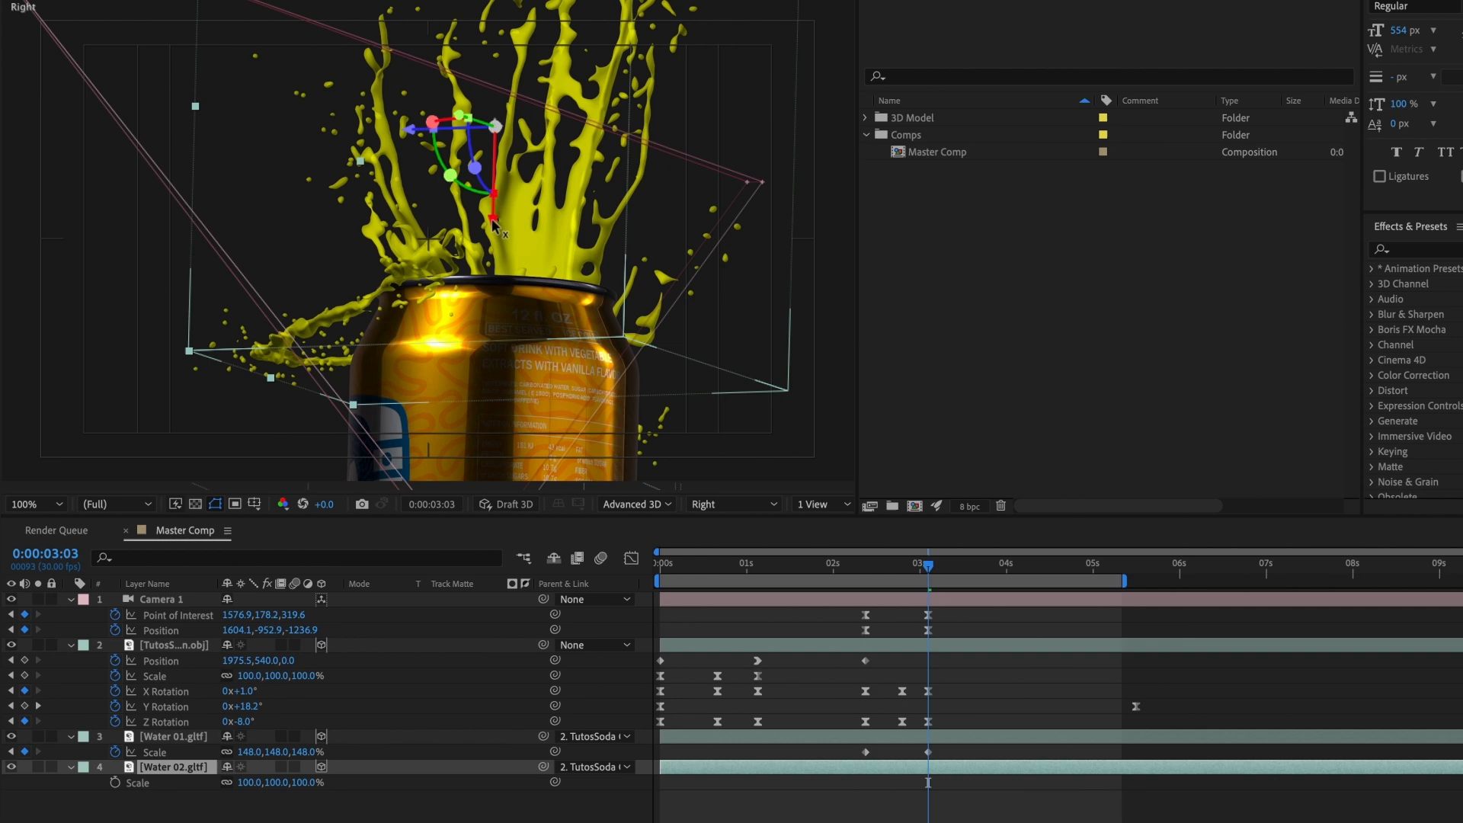
drag(789, 490, 789, 535)
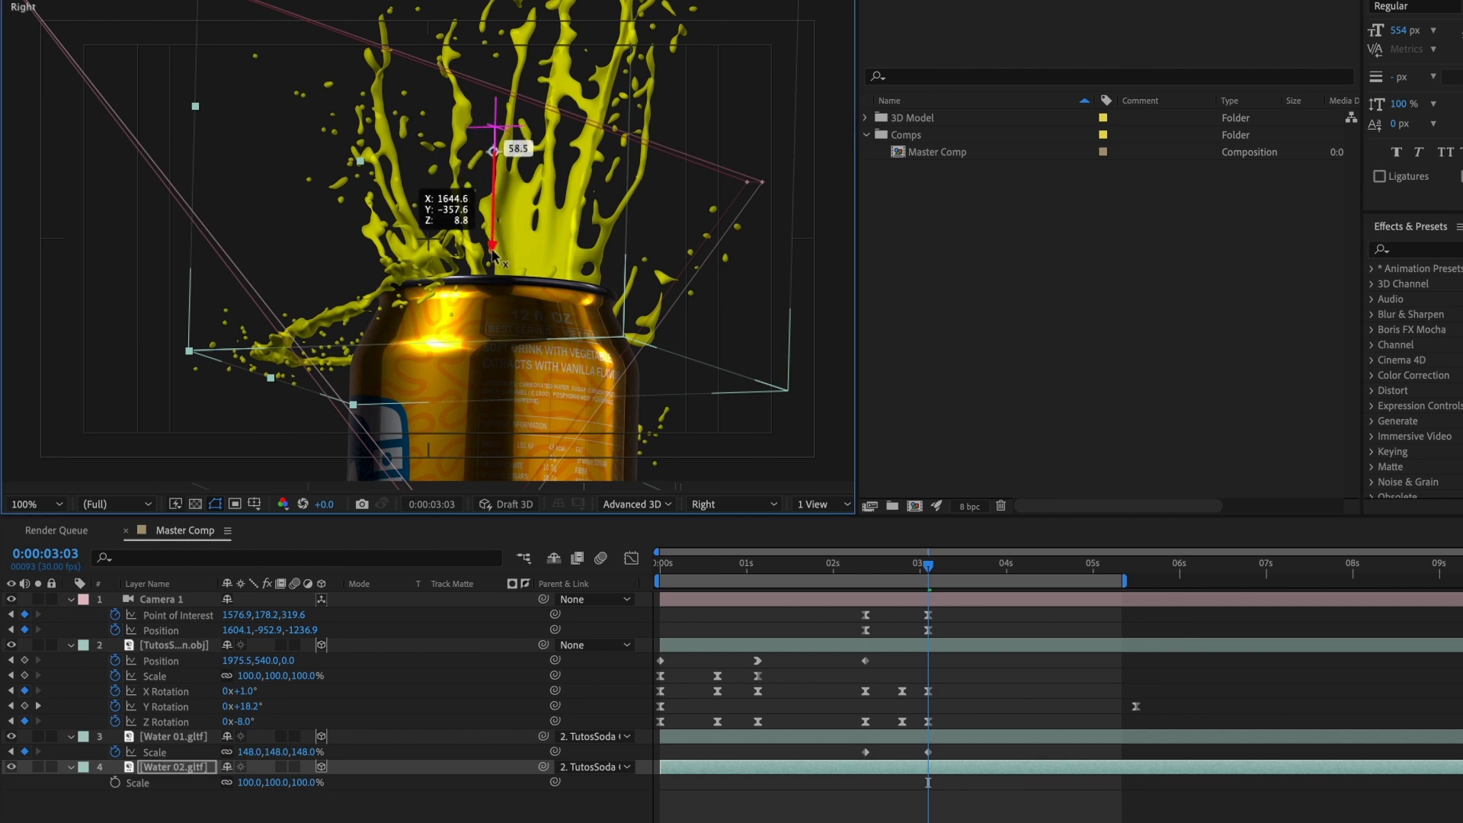
drag(492, 253, 488, 383)
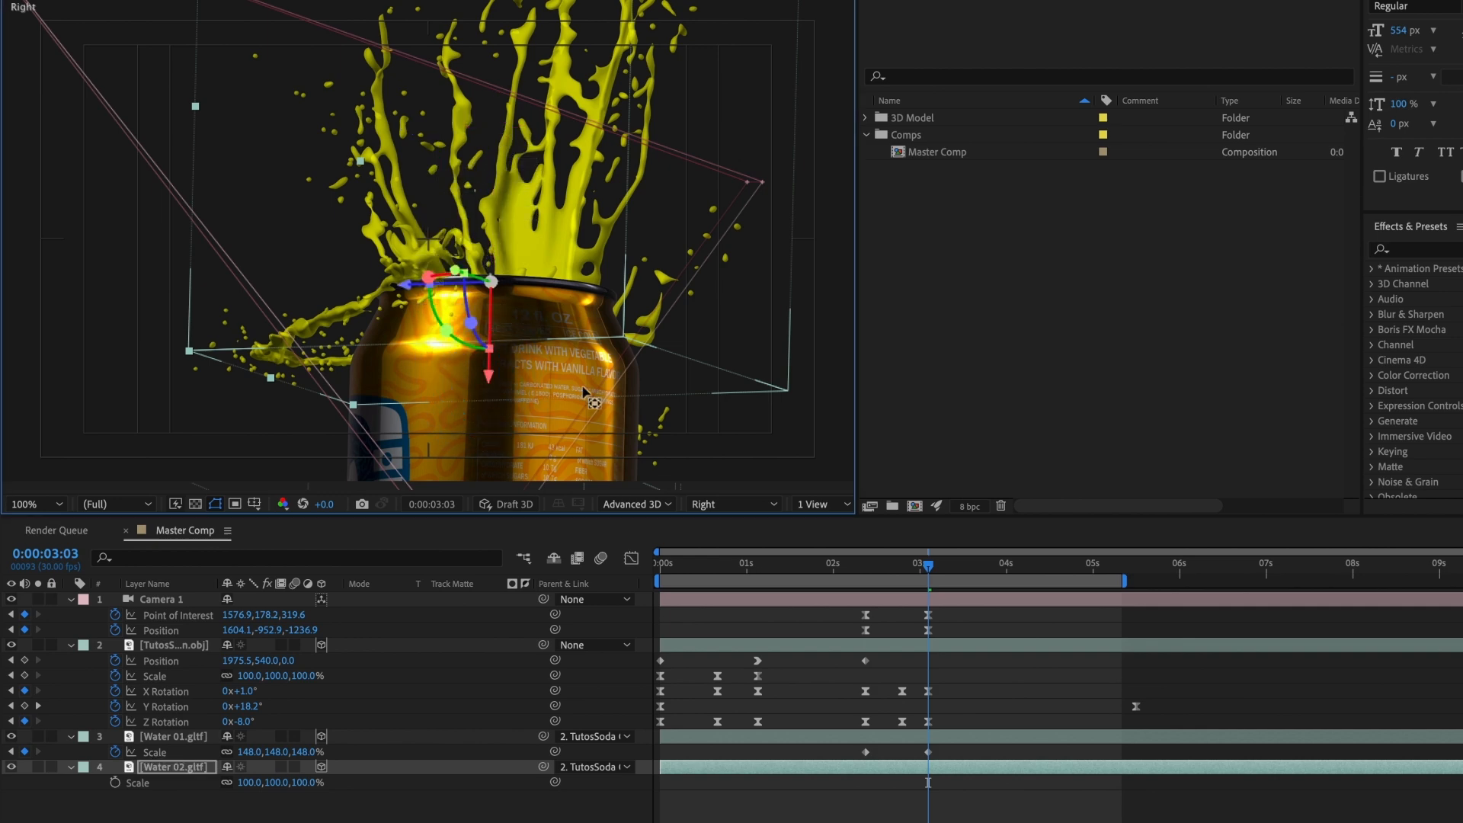
Step: In Custom View 1, lower Water 02's anchor point slightly further, to just below the base of the splash at the can's rim
click(724, 506)
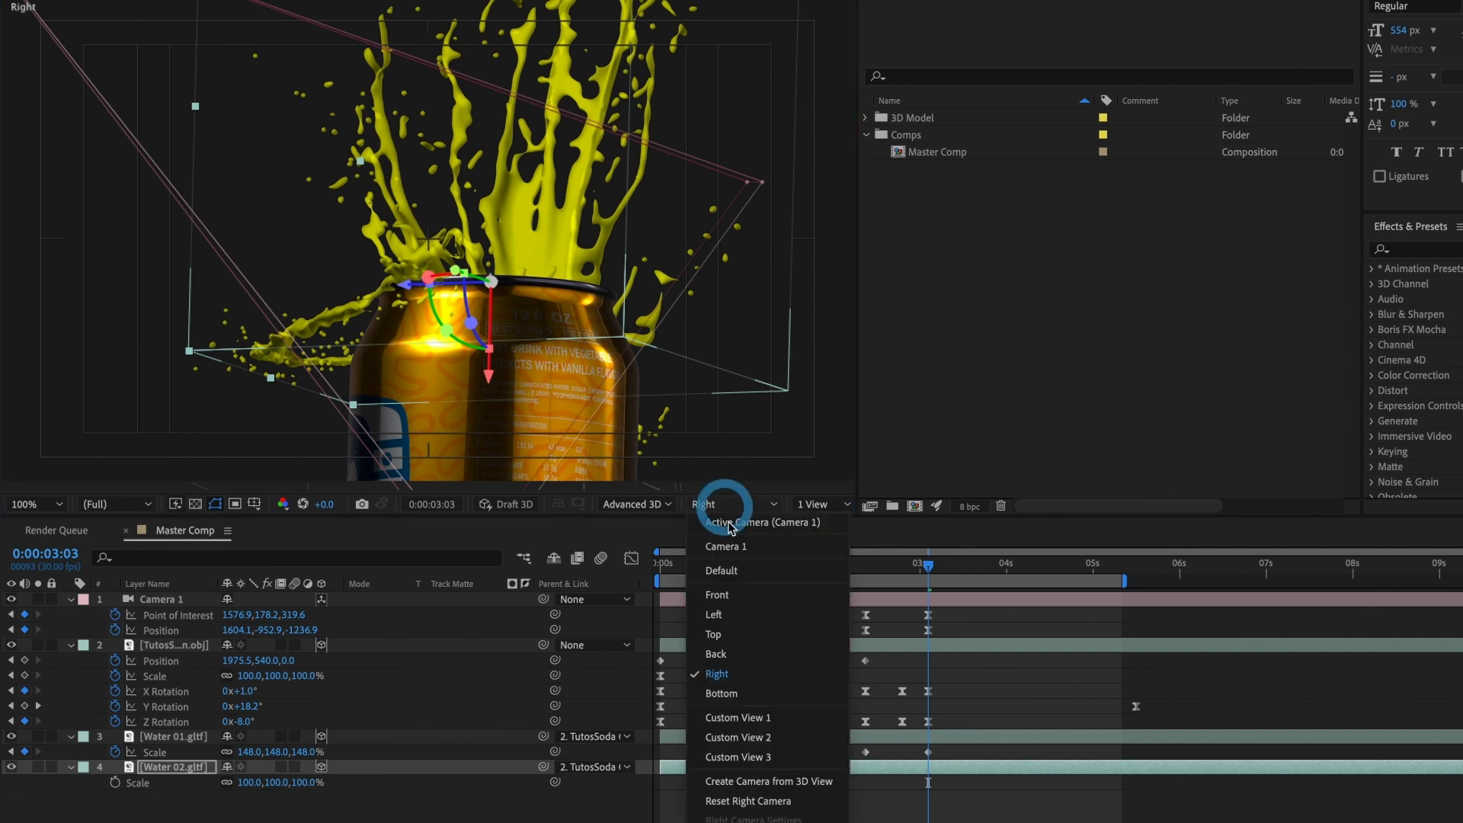
click(743, 716)
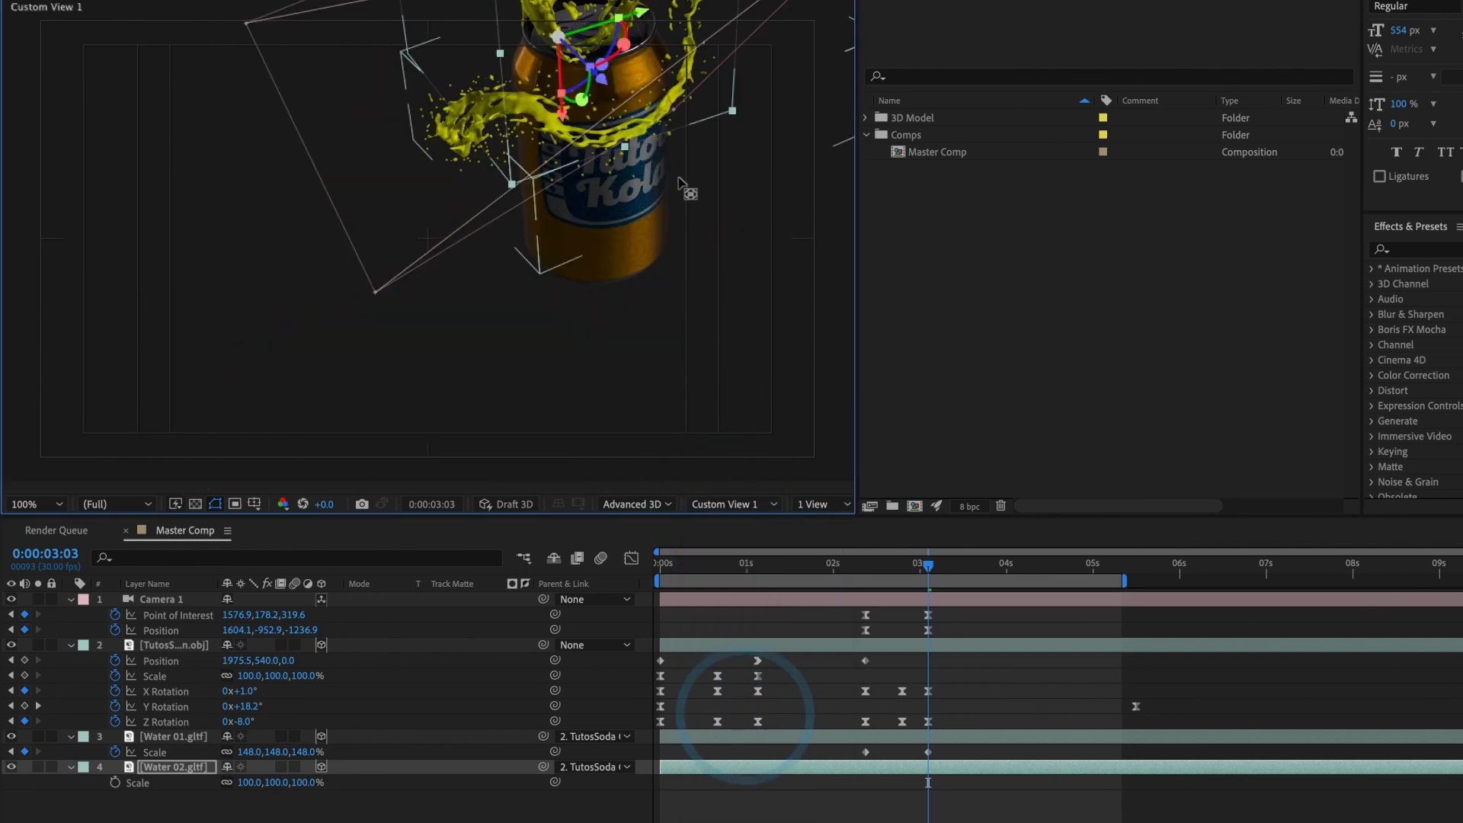
drag(651, 187, 619, 436)
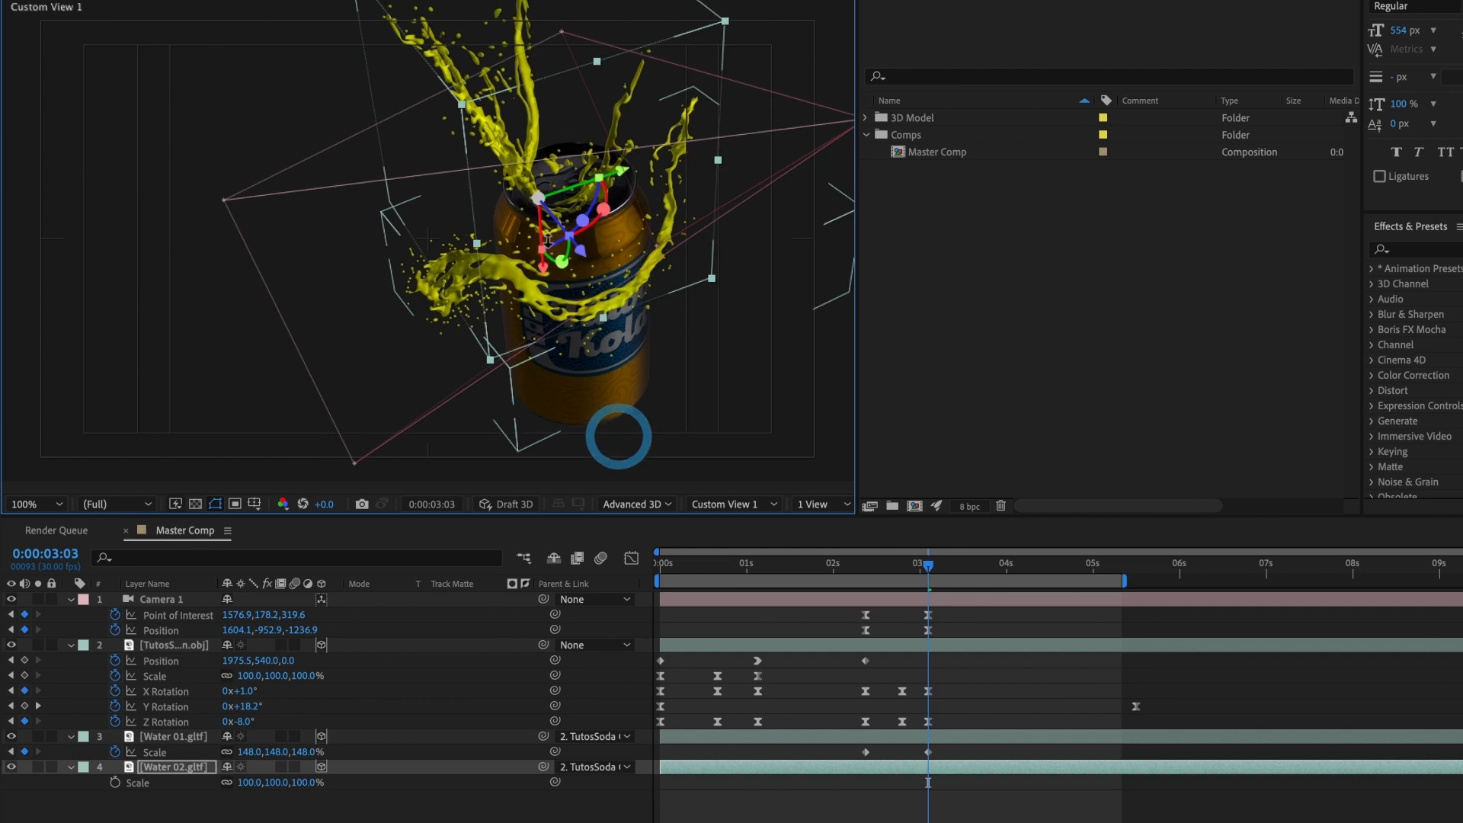
drag(556, 221, 587, 1)
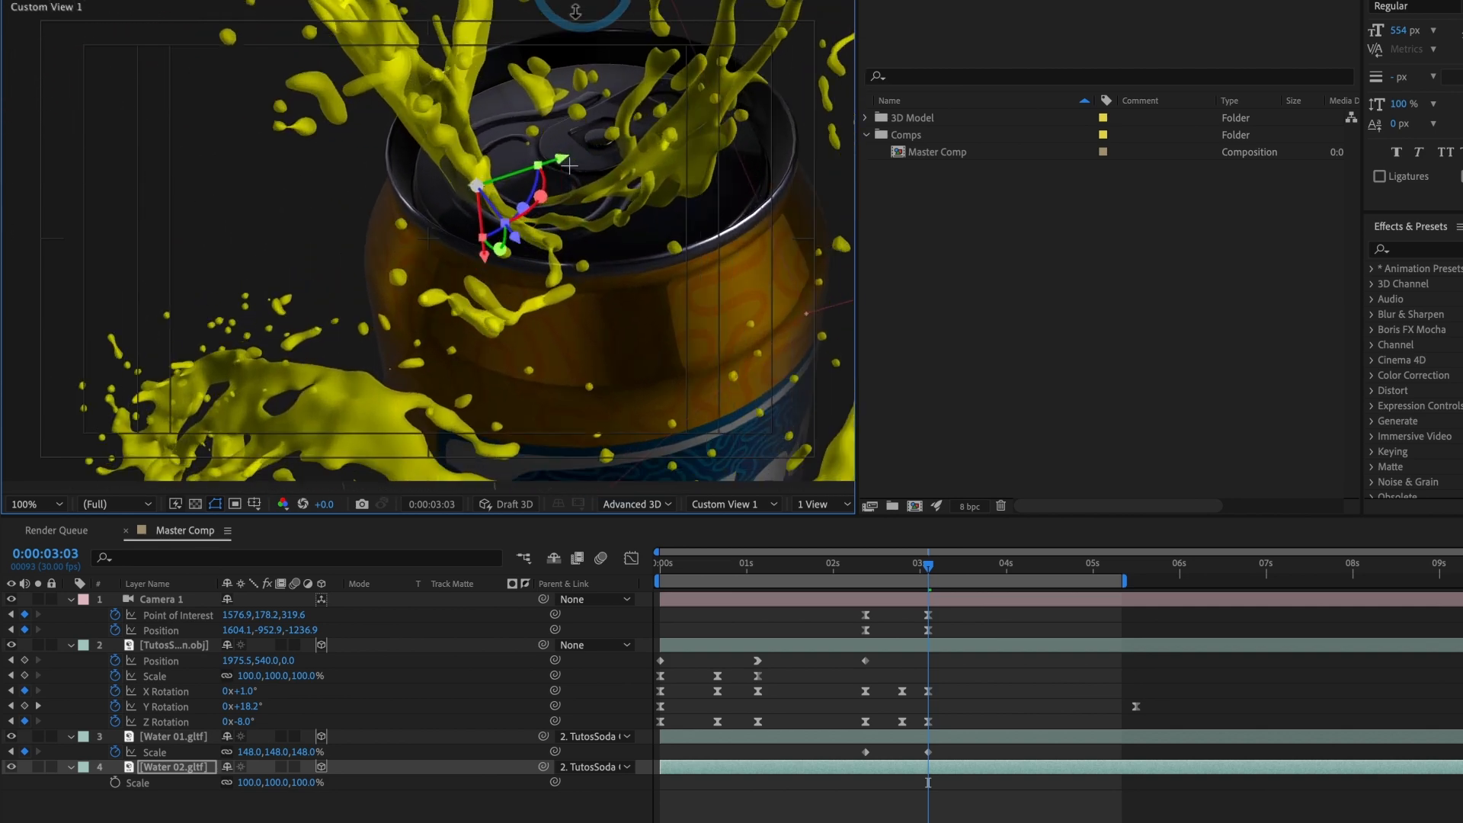
drag(564, 185, 532, 142)
key(c)
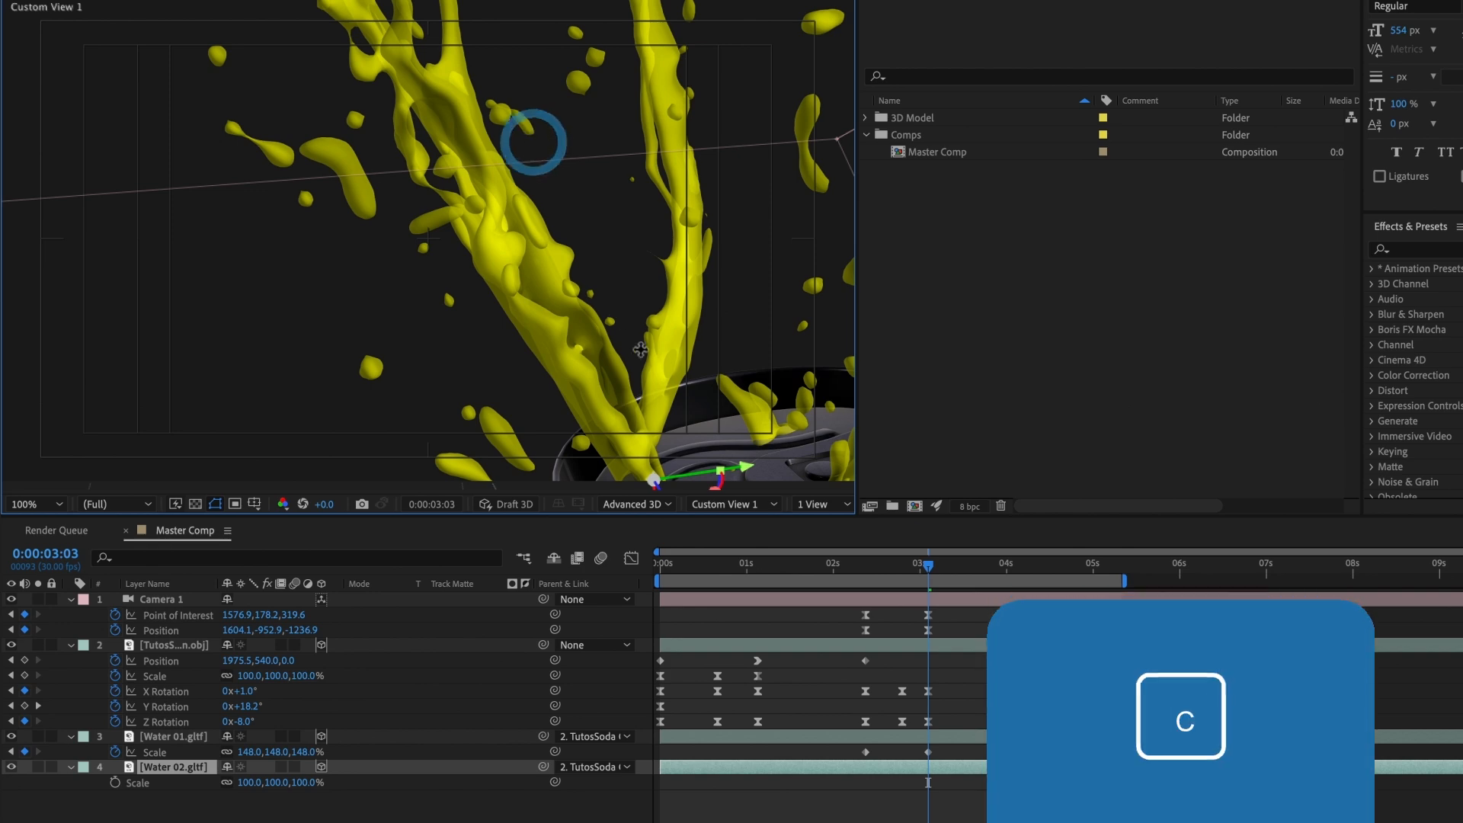
drag(648, 374, 396, 97)
drag(632, 352, 455, 227)
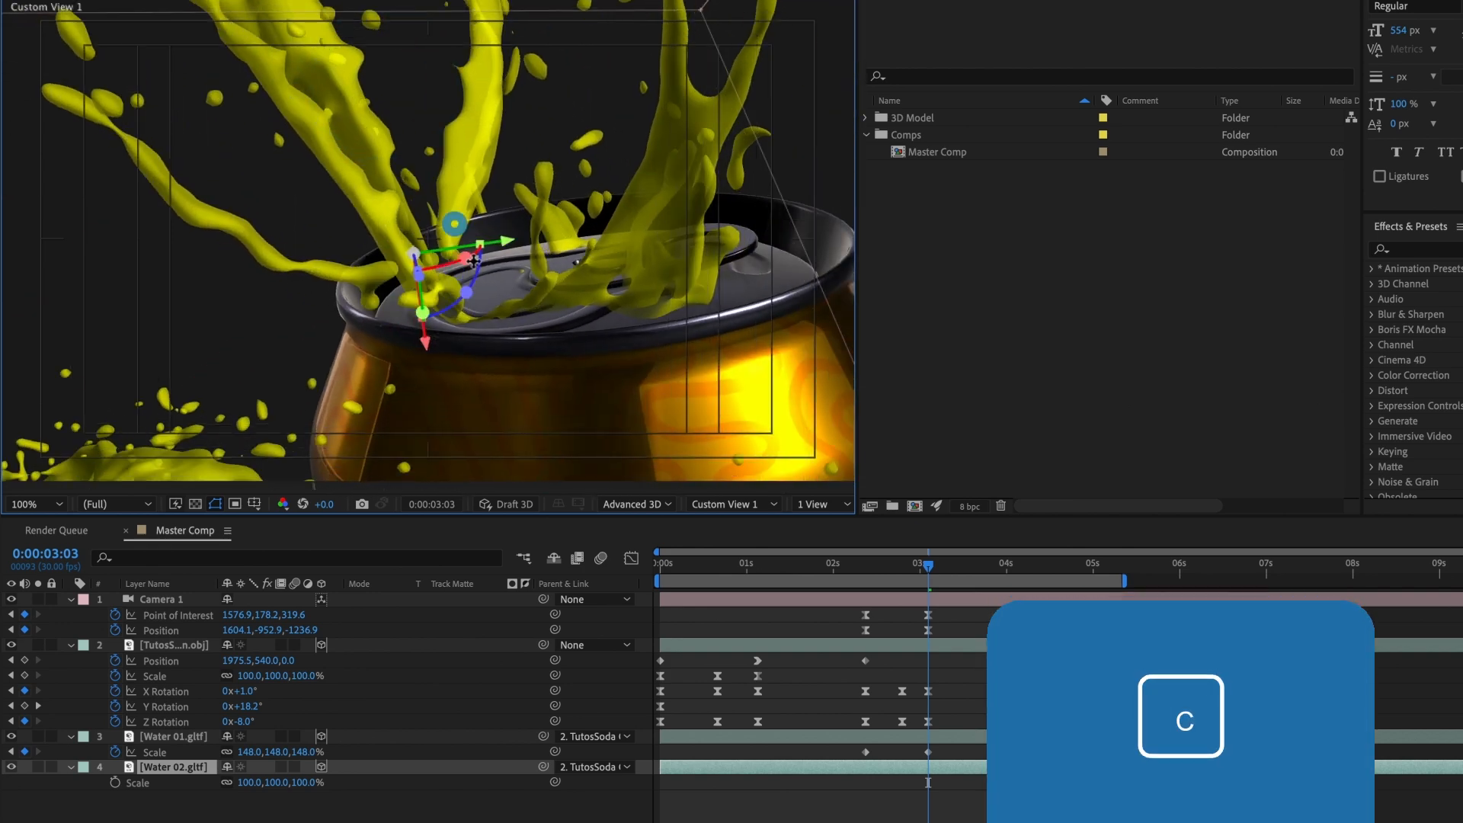
mouse_move(535, 332)
mouse_down()
mouse_move(562, 295)
mouse_move(545, 339)
mouse_up()
key(c)
key(c)
drag(643, 362, 243, 302)
key(v)
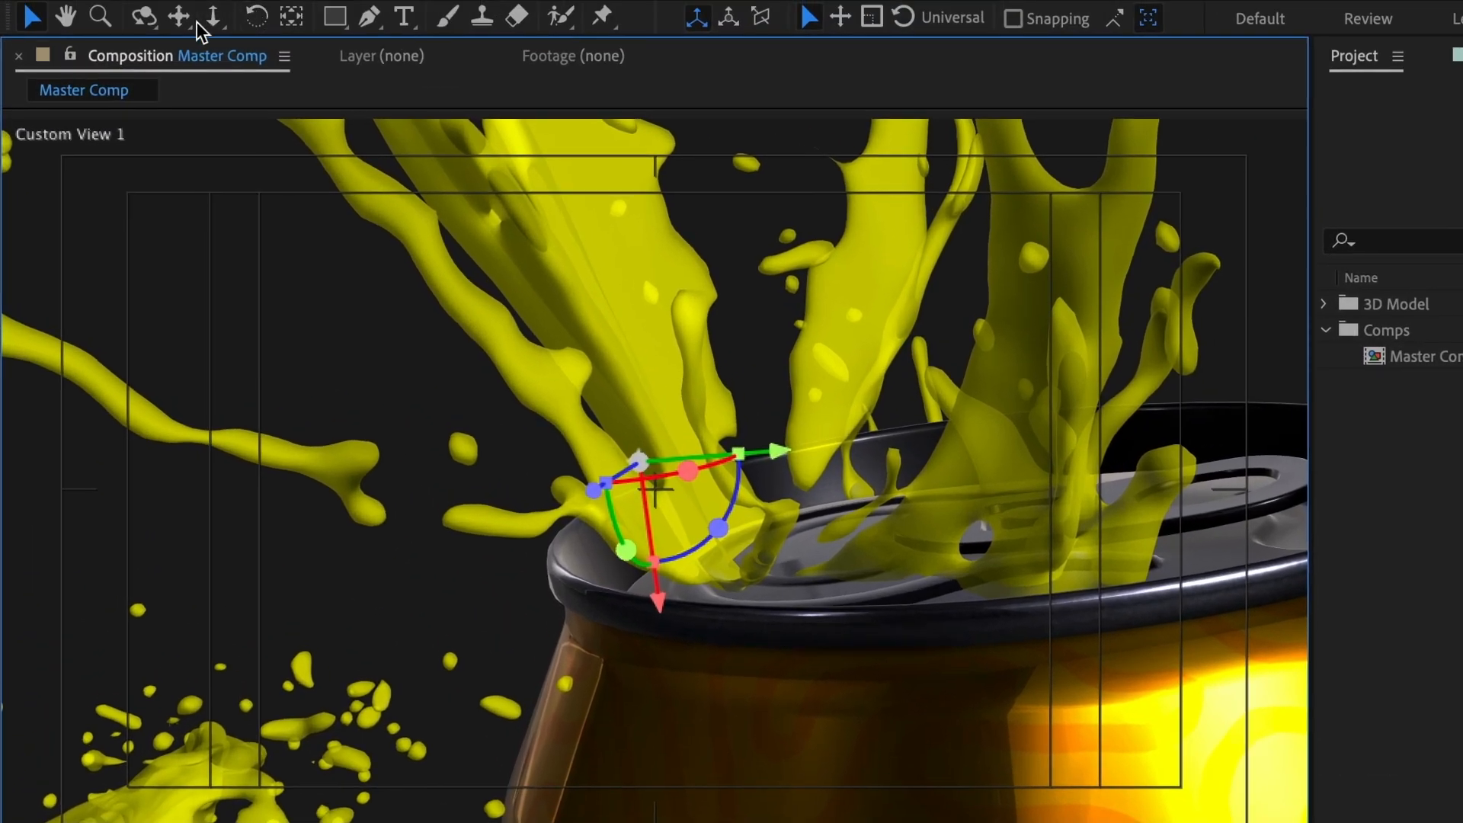
click(288, 21)
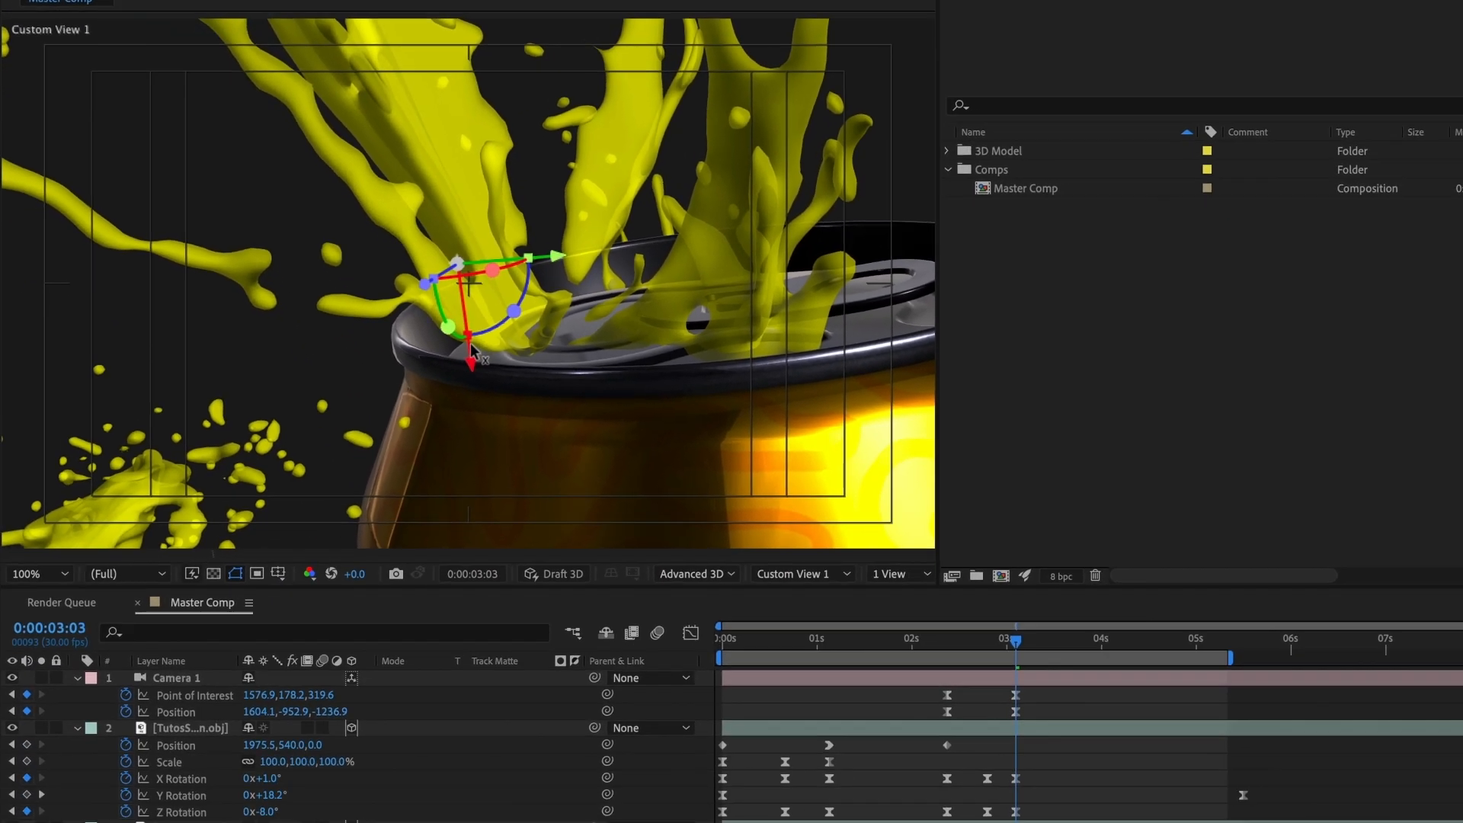
drag(661, 608, 663, 614)
drag(437, 326, 448, 401)
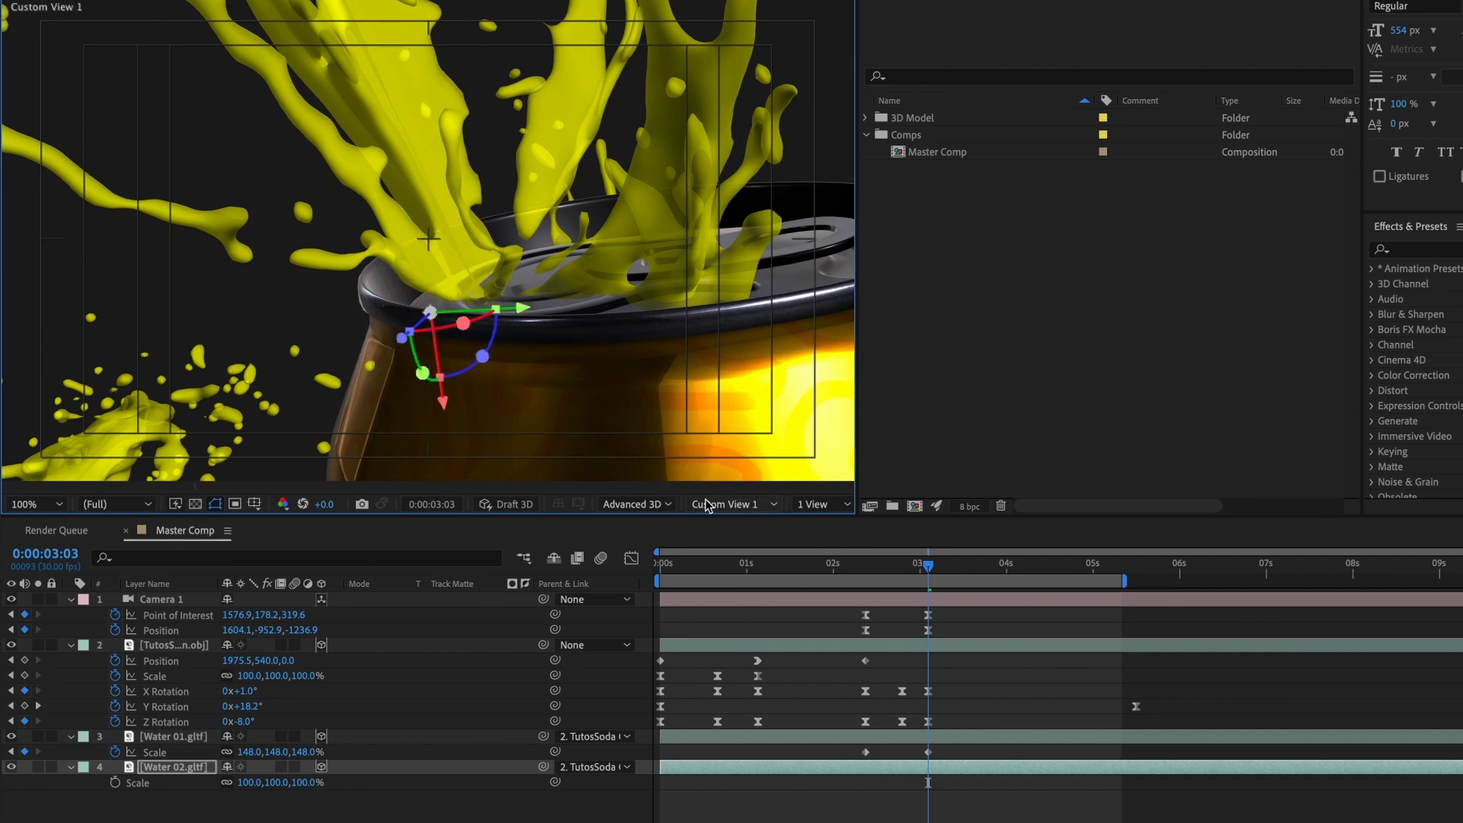
Step: Try scaling Water 02 down in the Left view to test the new anchor point, and undo the change
click(772, 506)
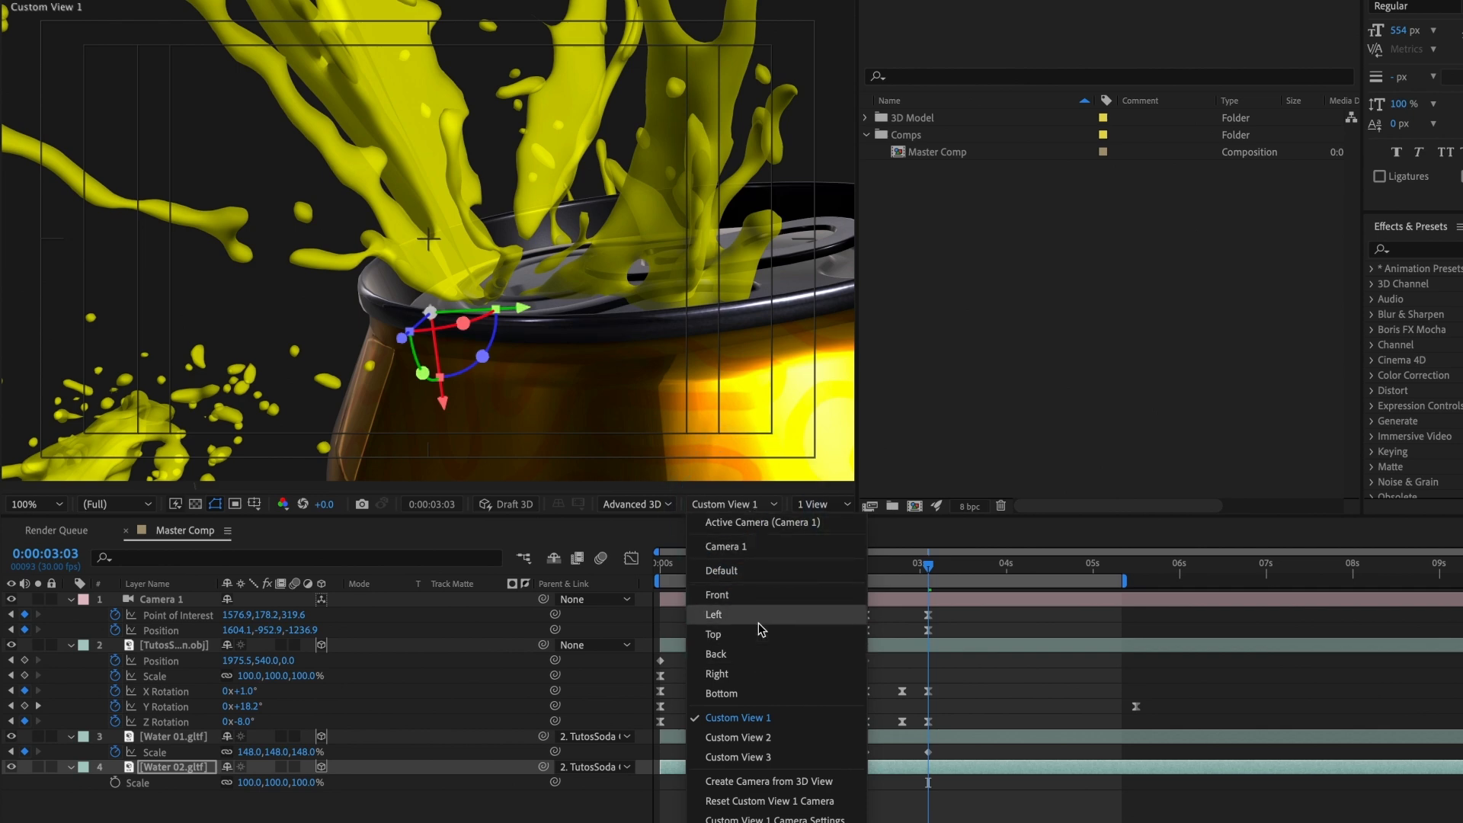
click(714, 614)
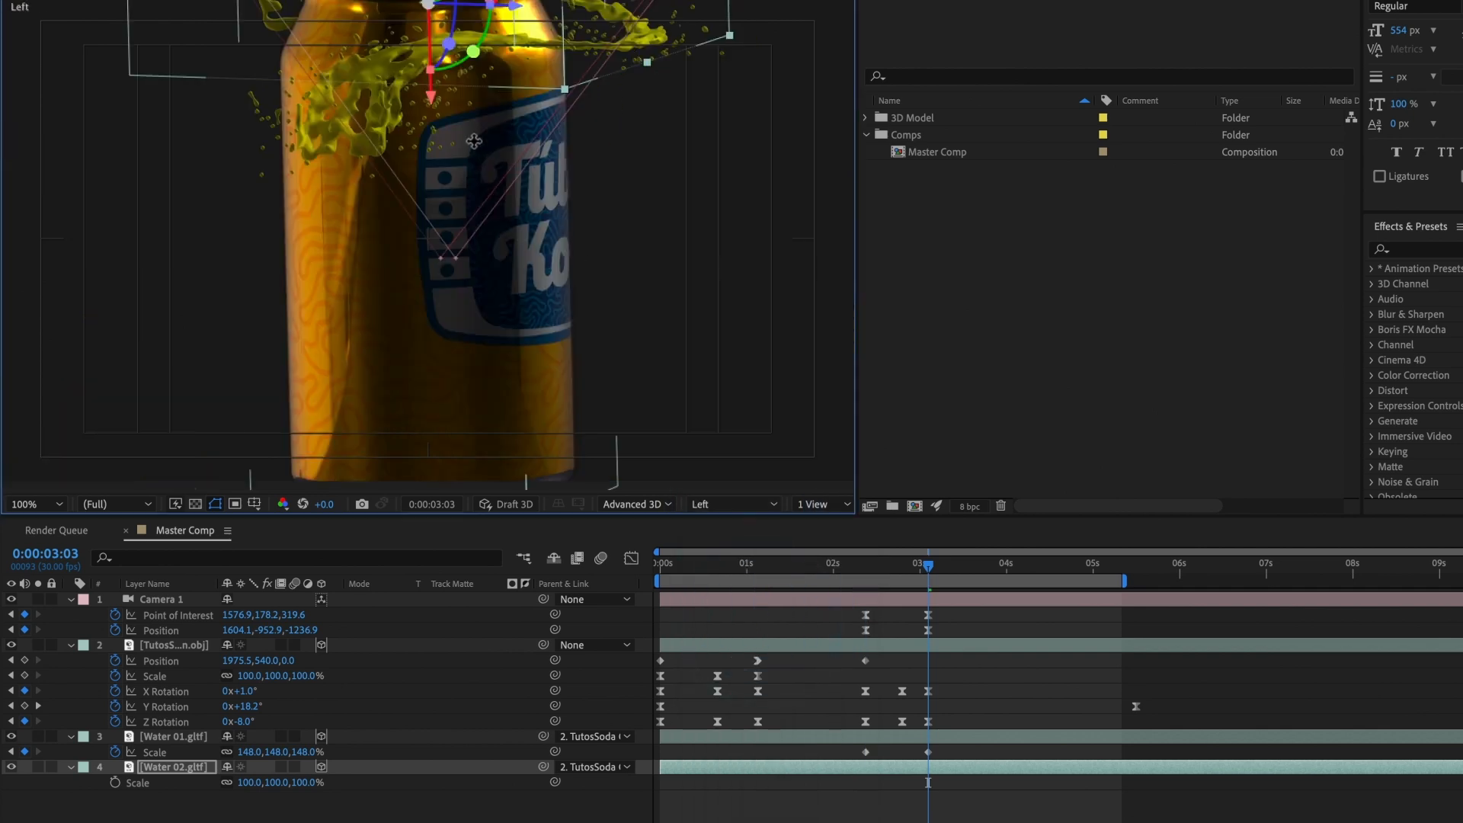
drag(484, 181, 500, 197)
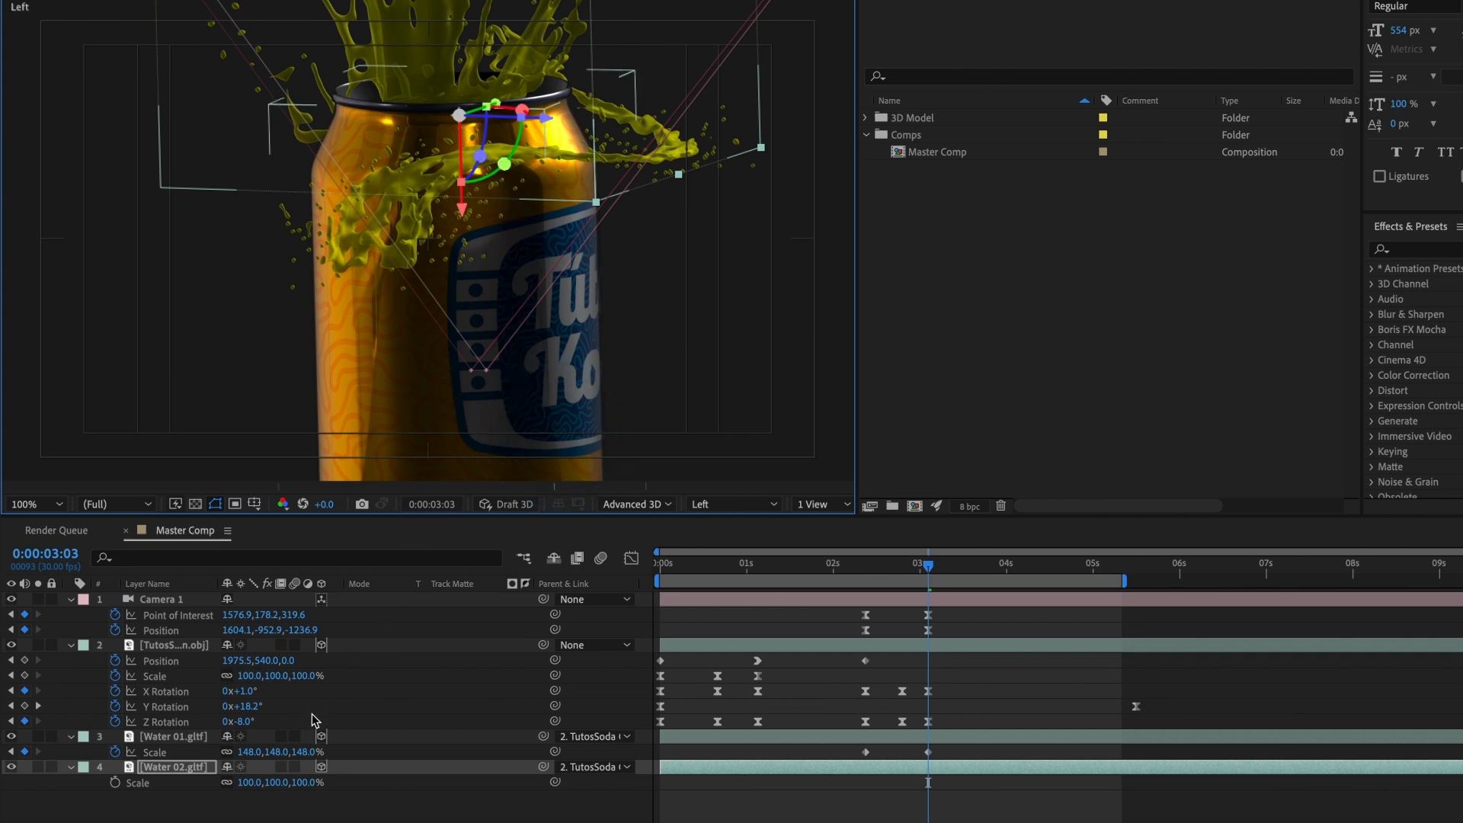
drag(245, 787, 227, 782)
key(super+z)
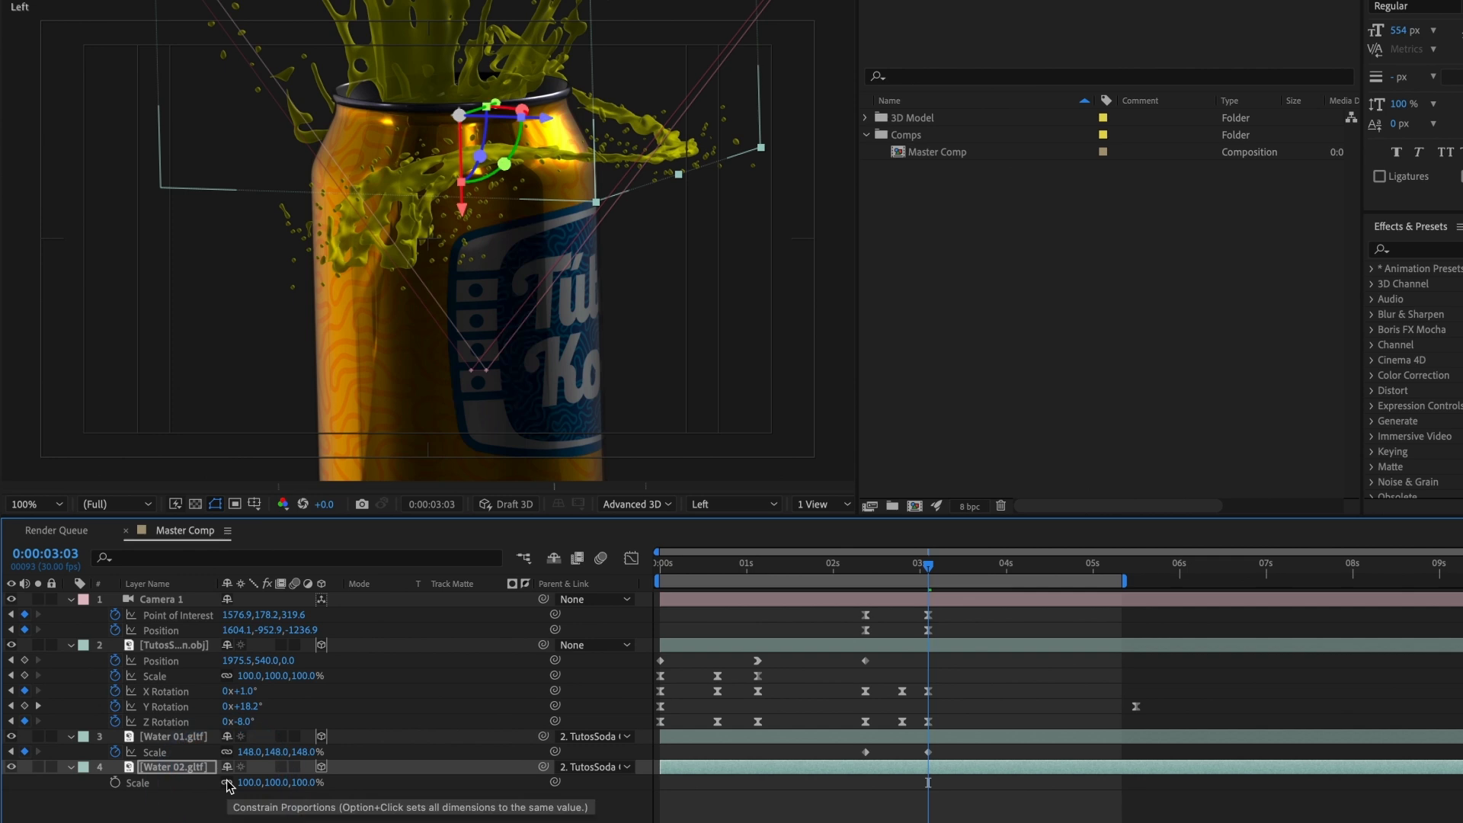
Step: Return to the Active Camera view and add a 100% scale keyframe to Water 02 at 0:00:03:03
click(830, 505)
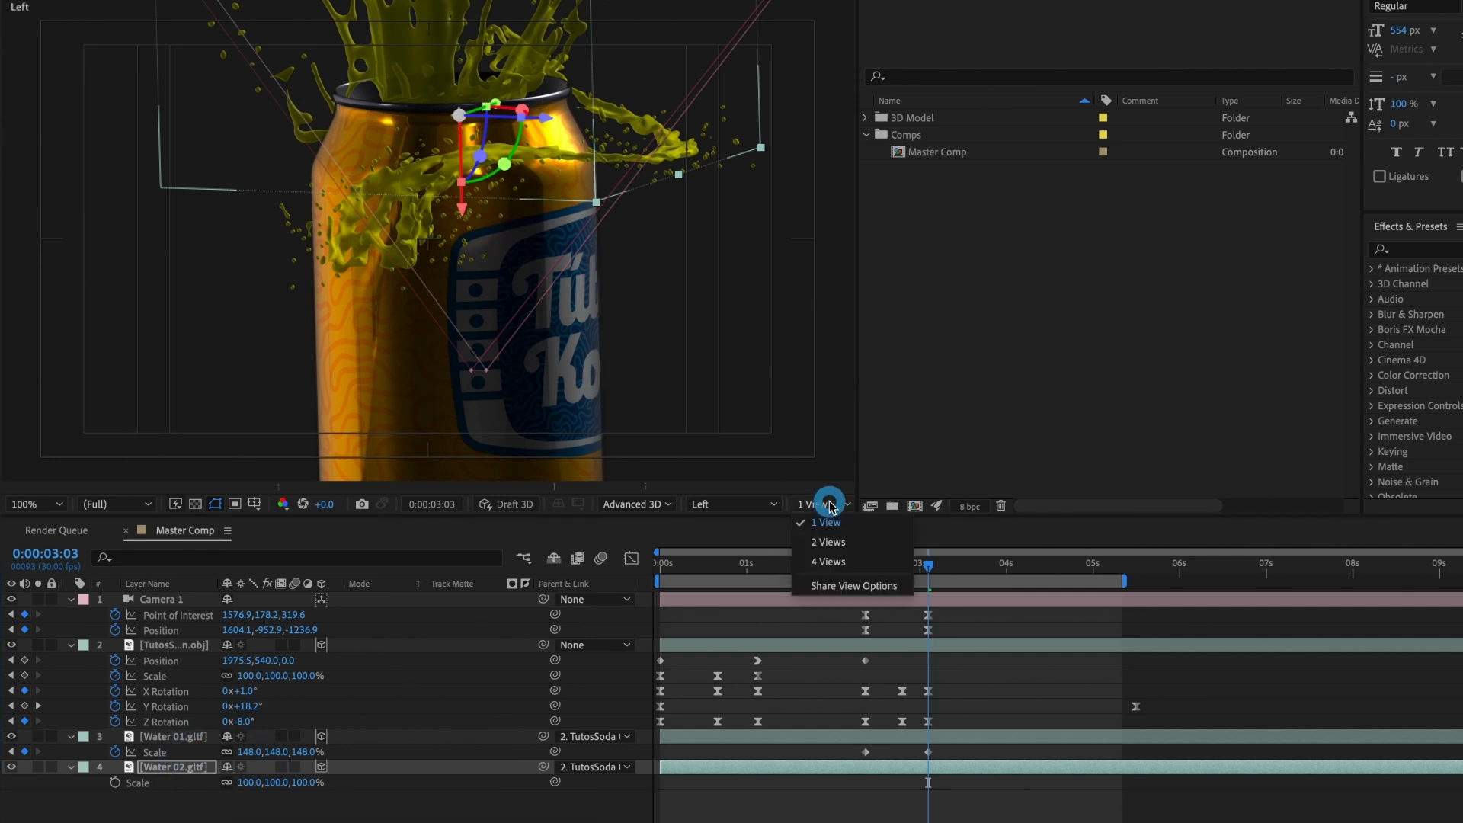
click(732, 504)
click(754, 518)
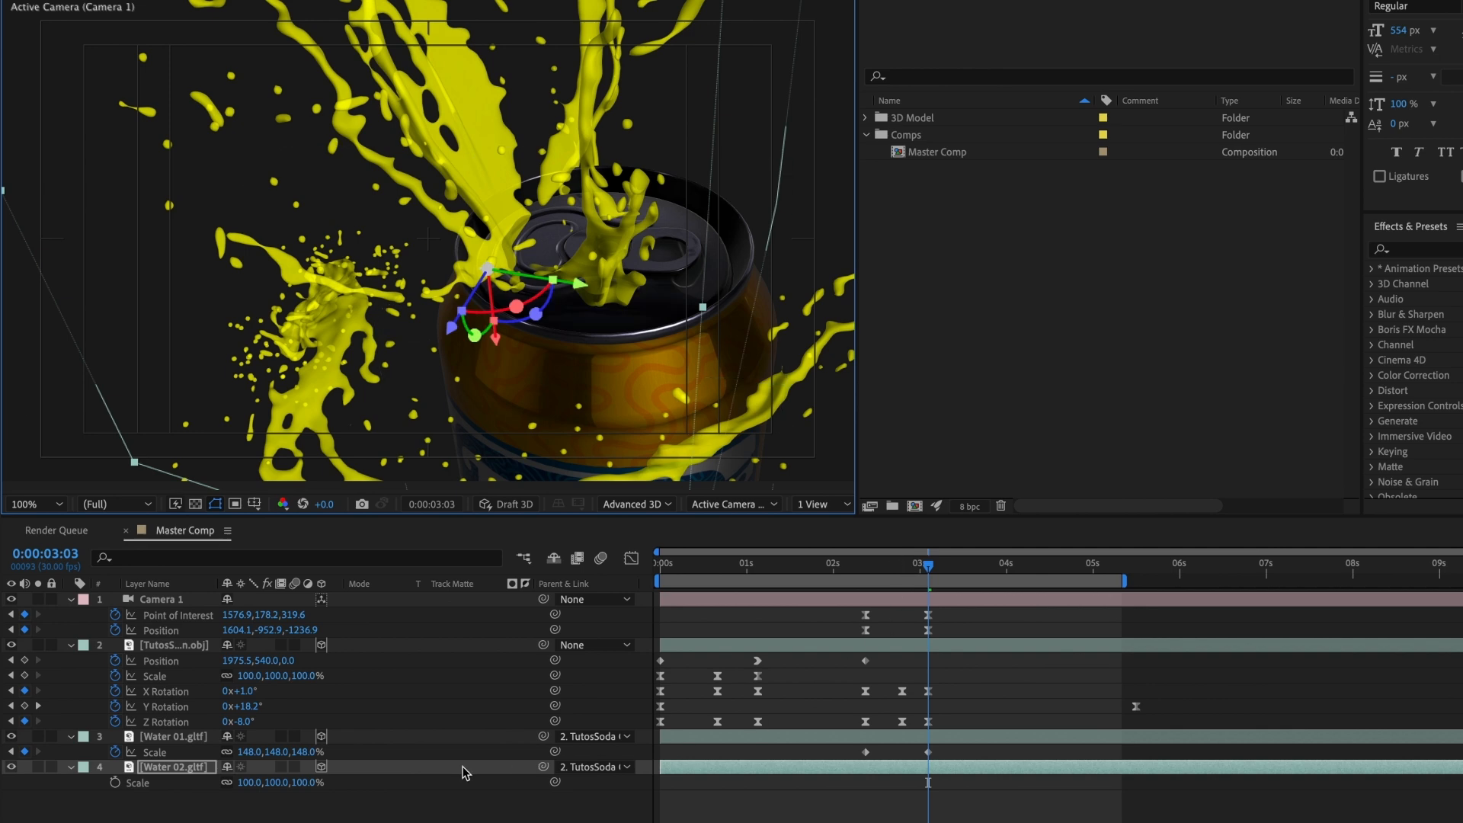
click(115, 783)
Step: Add a 0% scale keyframe to Water 02 and align it in time with Water 01's first scale keyframe
drag(936, 576, 908, 576)
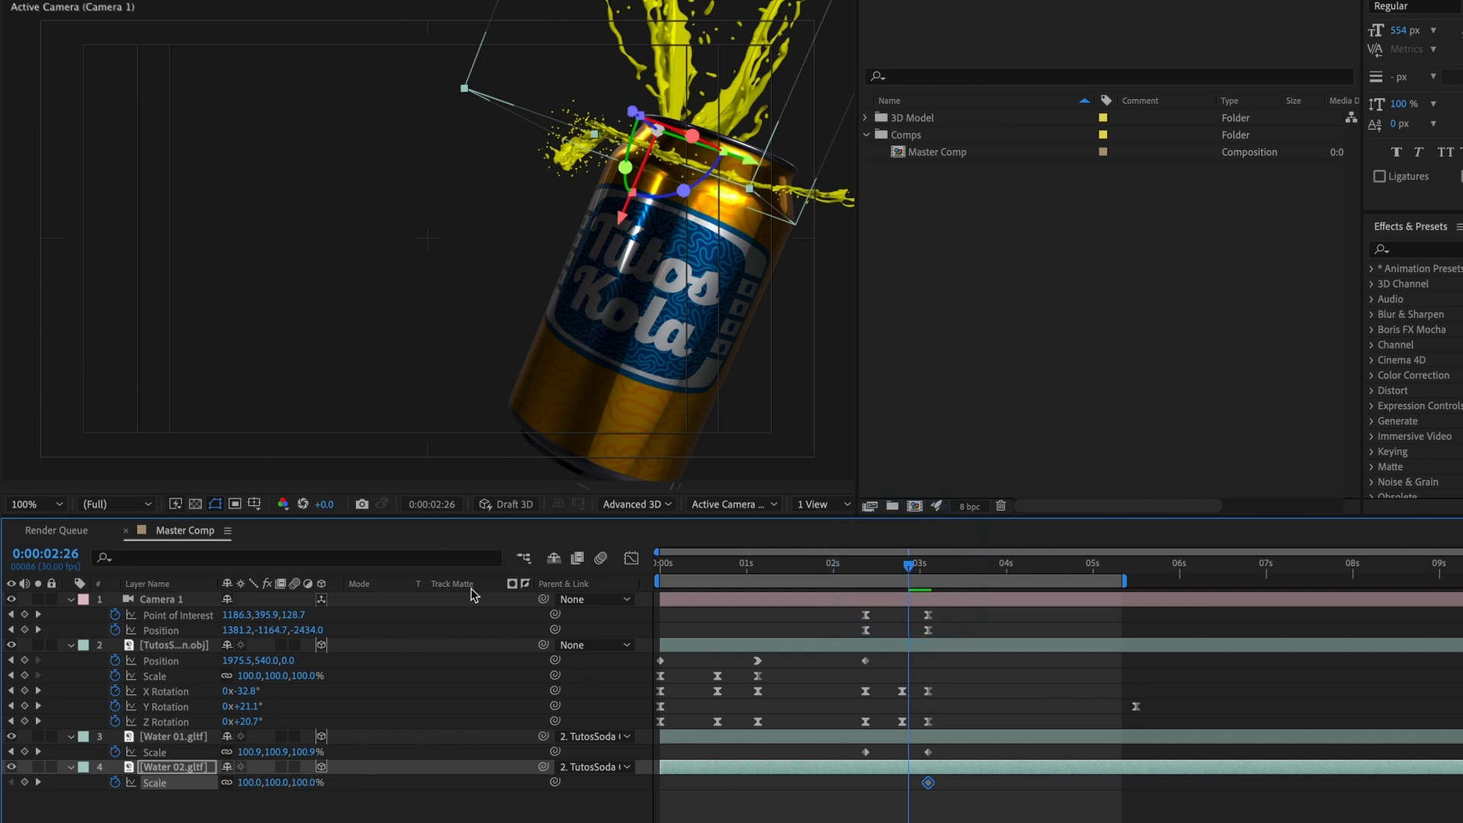
drag(242, 787, 197, 785)
click(918, 567)
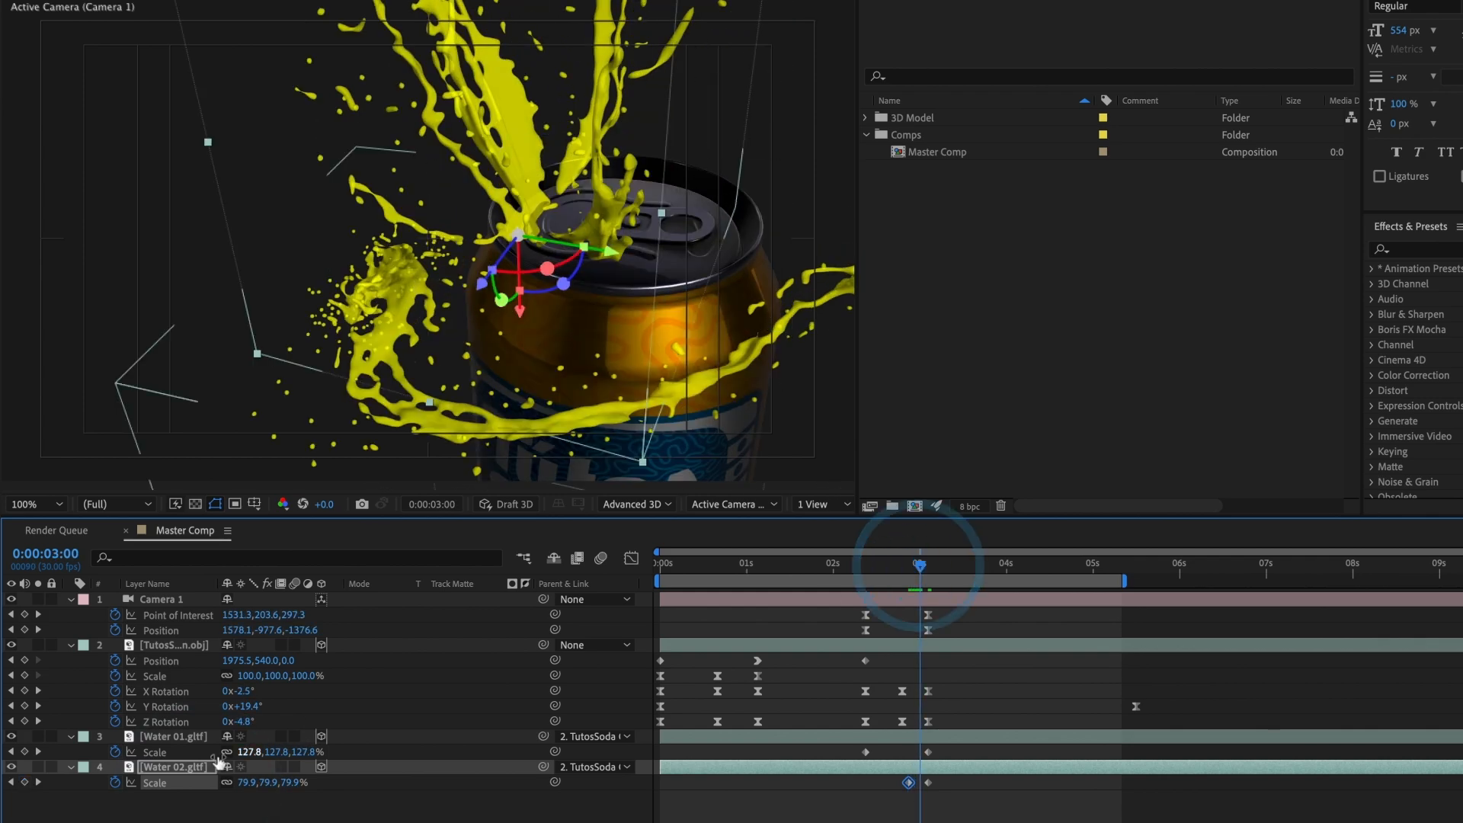
drag(907, 783, 920, 783)
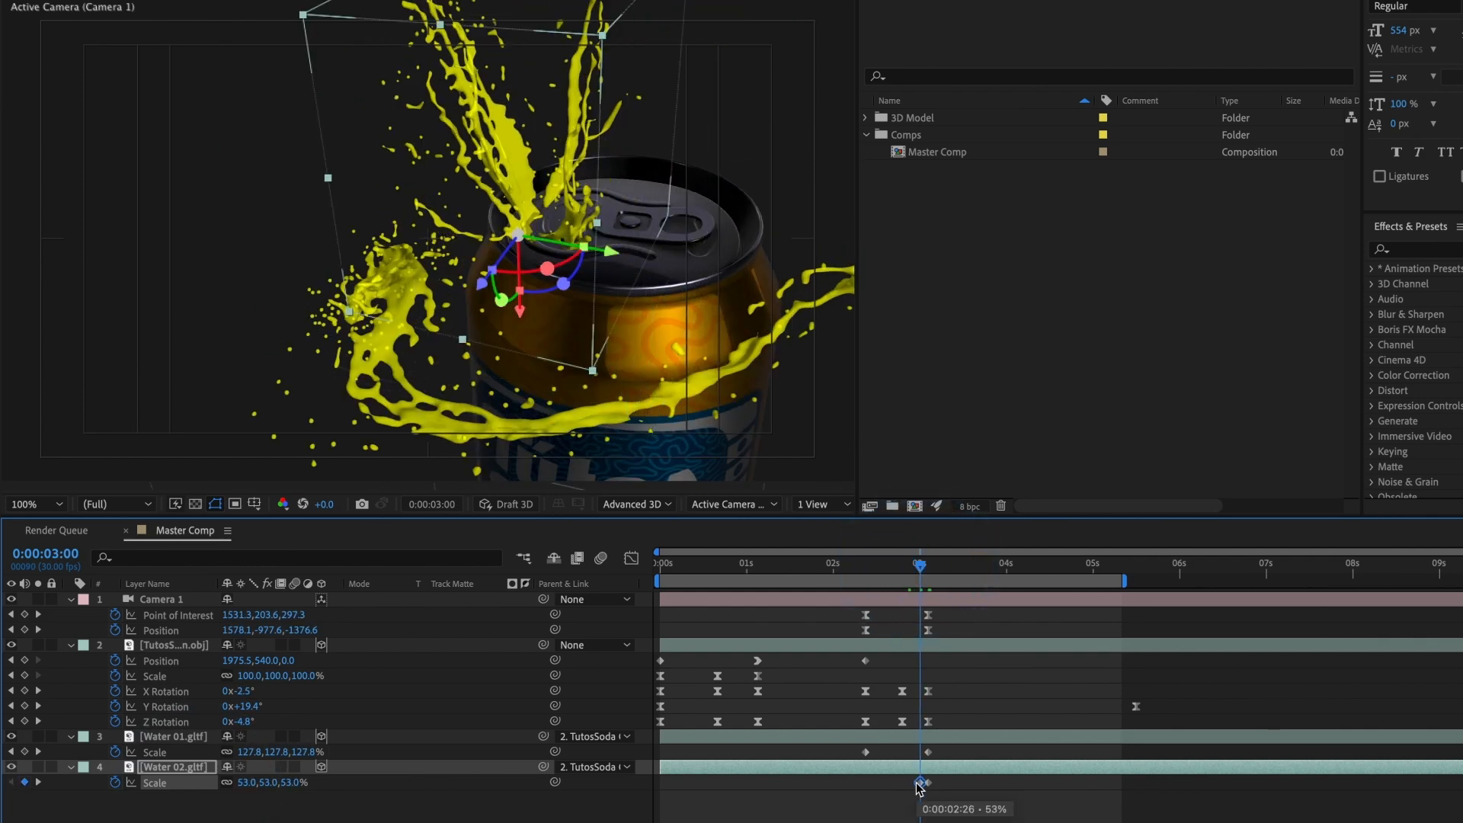
drag(245, 792, 213, 781)
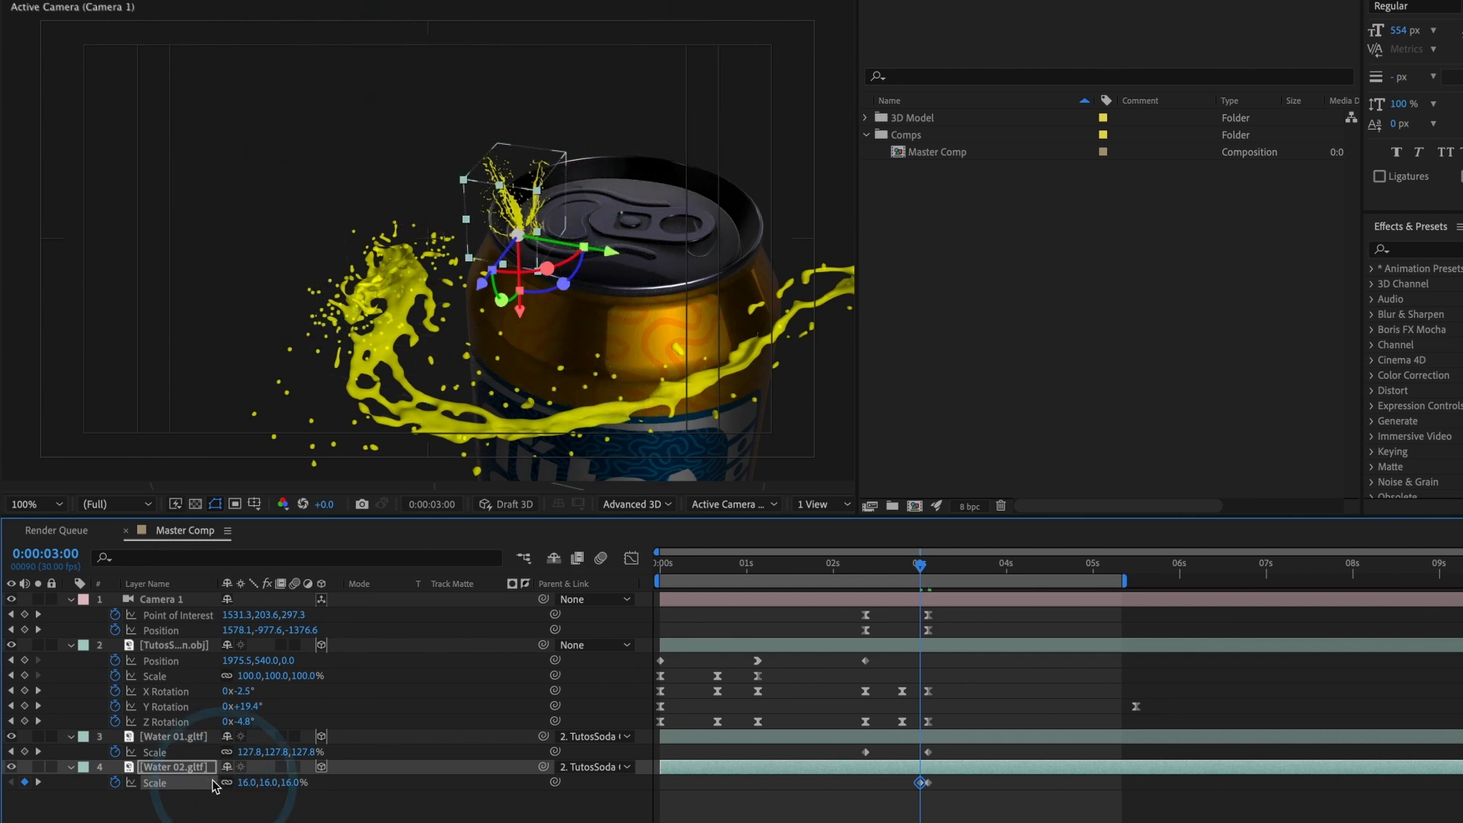
text(0)
key(Return)
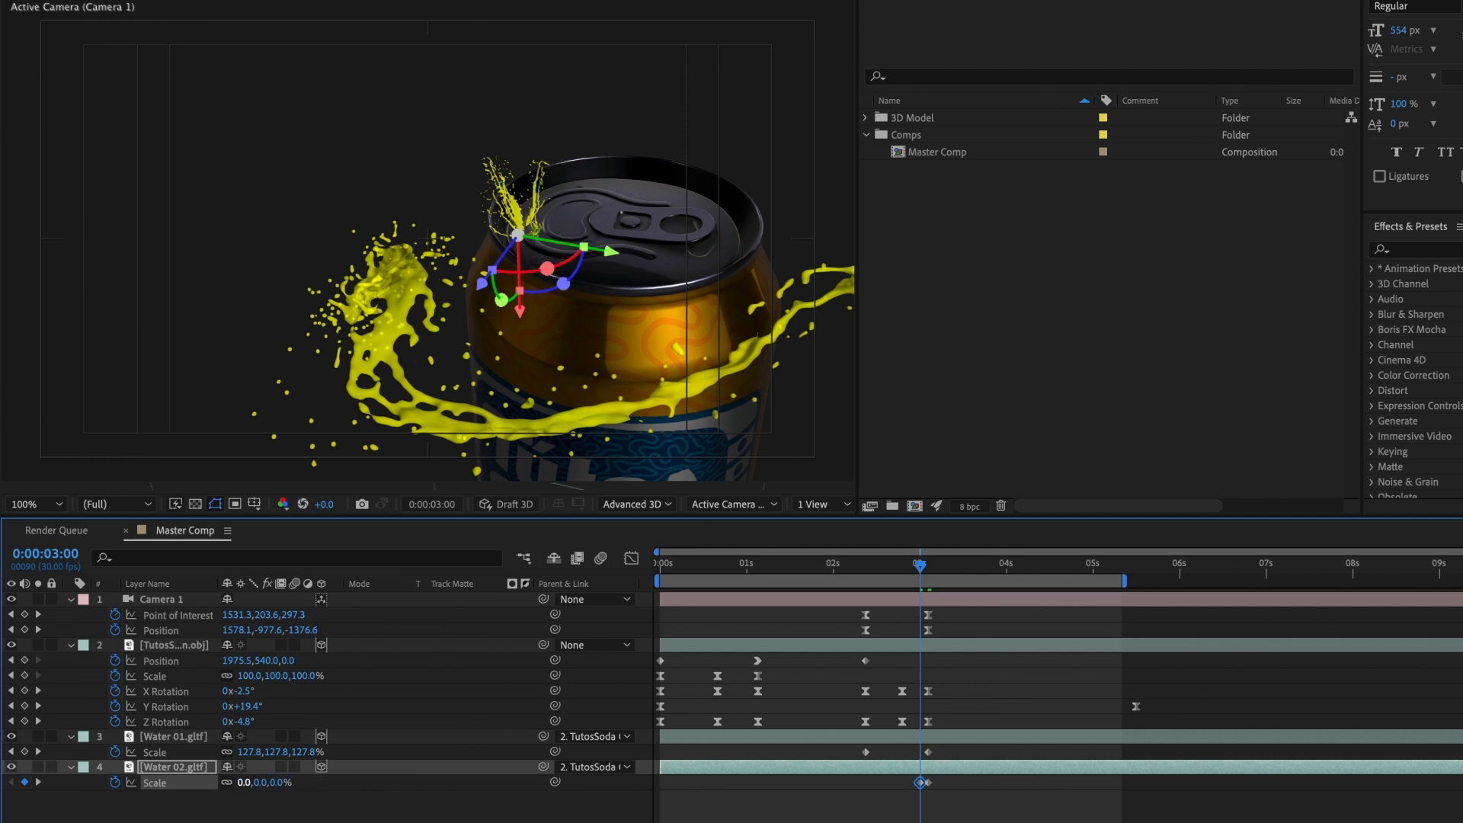
drag(916, 786, 865, 782)
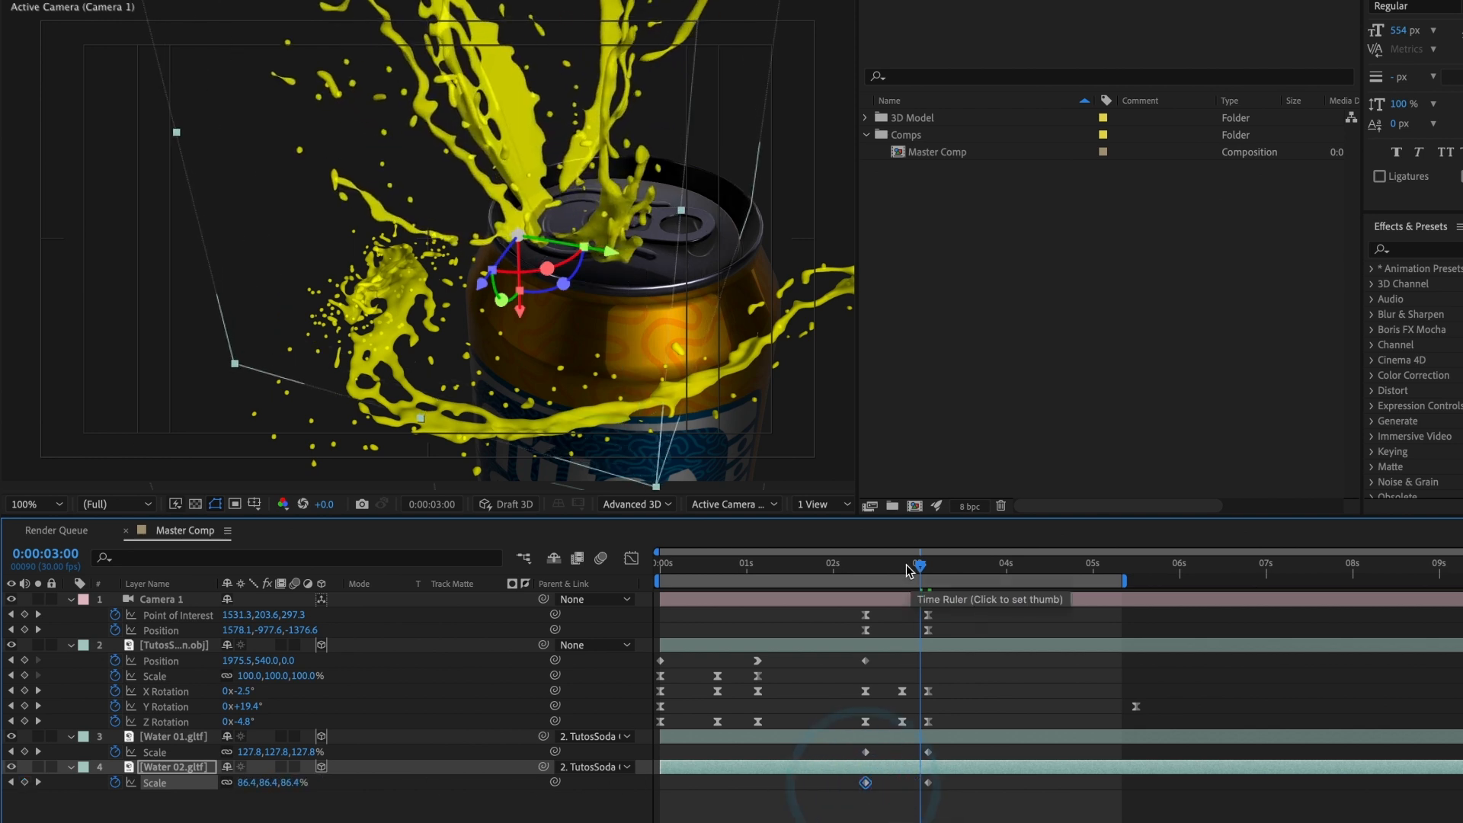
Step: Play back the growth of both water splashes from 0:00:02:12
click(869, 571)
mouse_move(870, 572)
mouse_down()
mouse_move(926, 573)
mouse_move(867, 566)
mouse_up()
key(space)
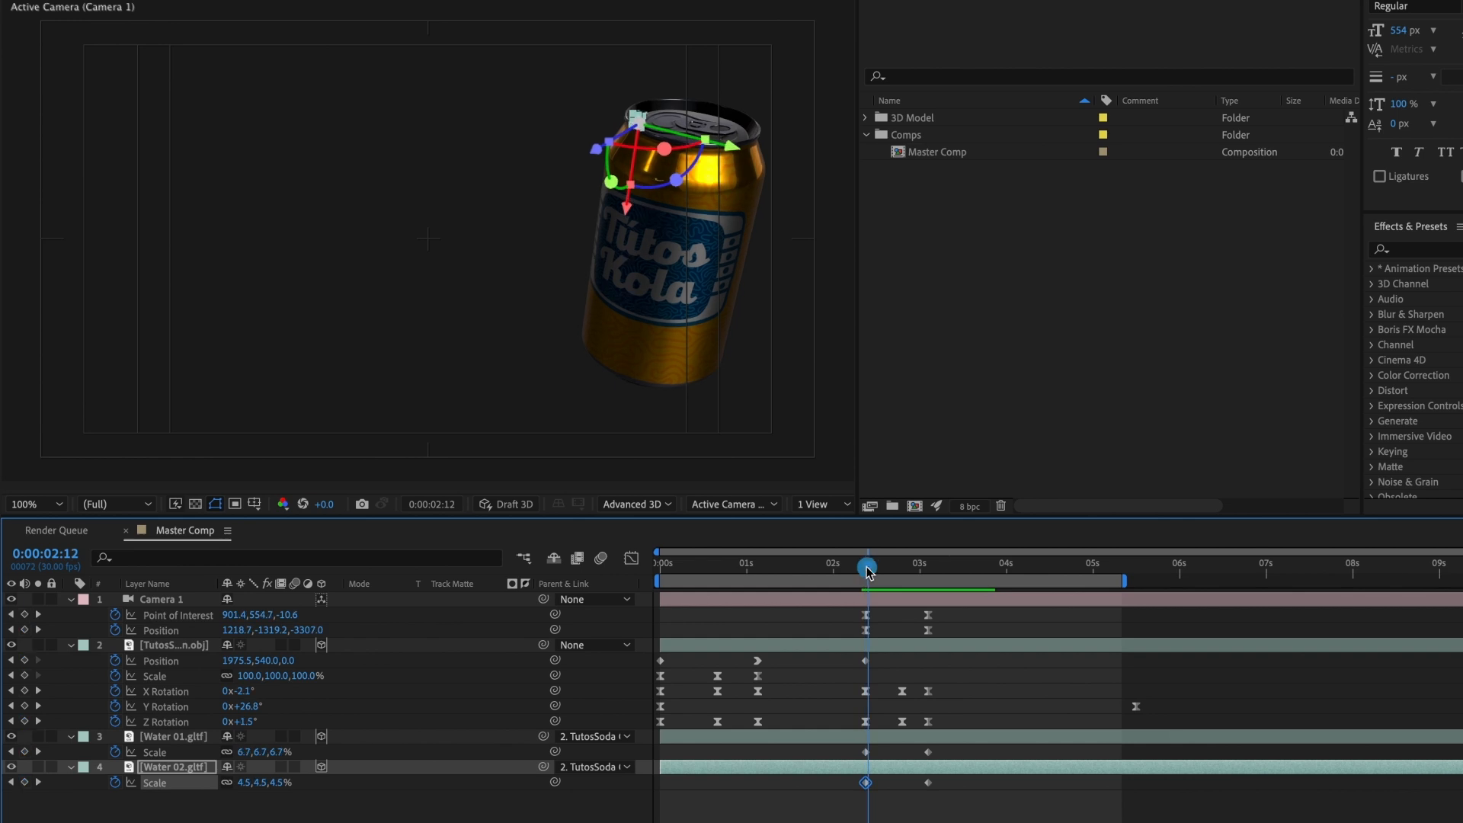
Step: Apply Easy Ease to all scale keyframes of Water 01 and Water 02
drag(851, 754, 945, 786)
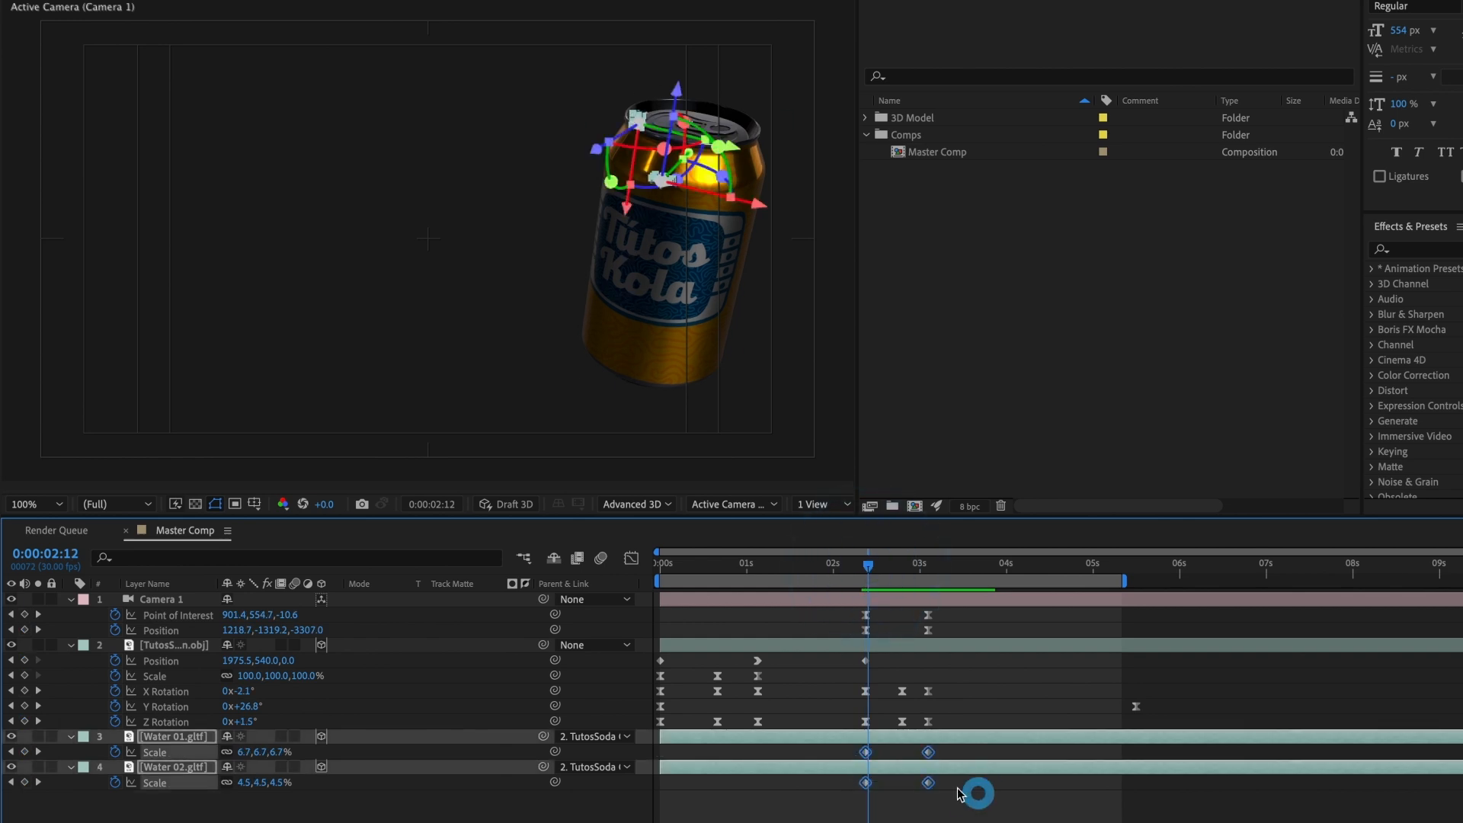
right_click(928, 752)
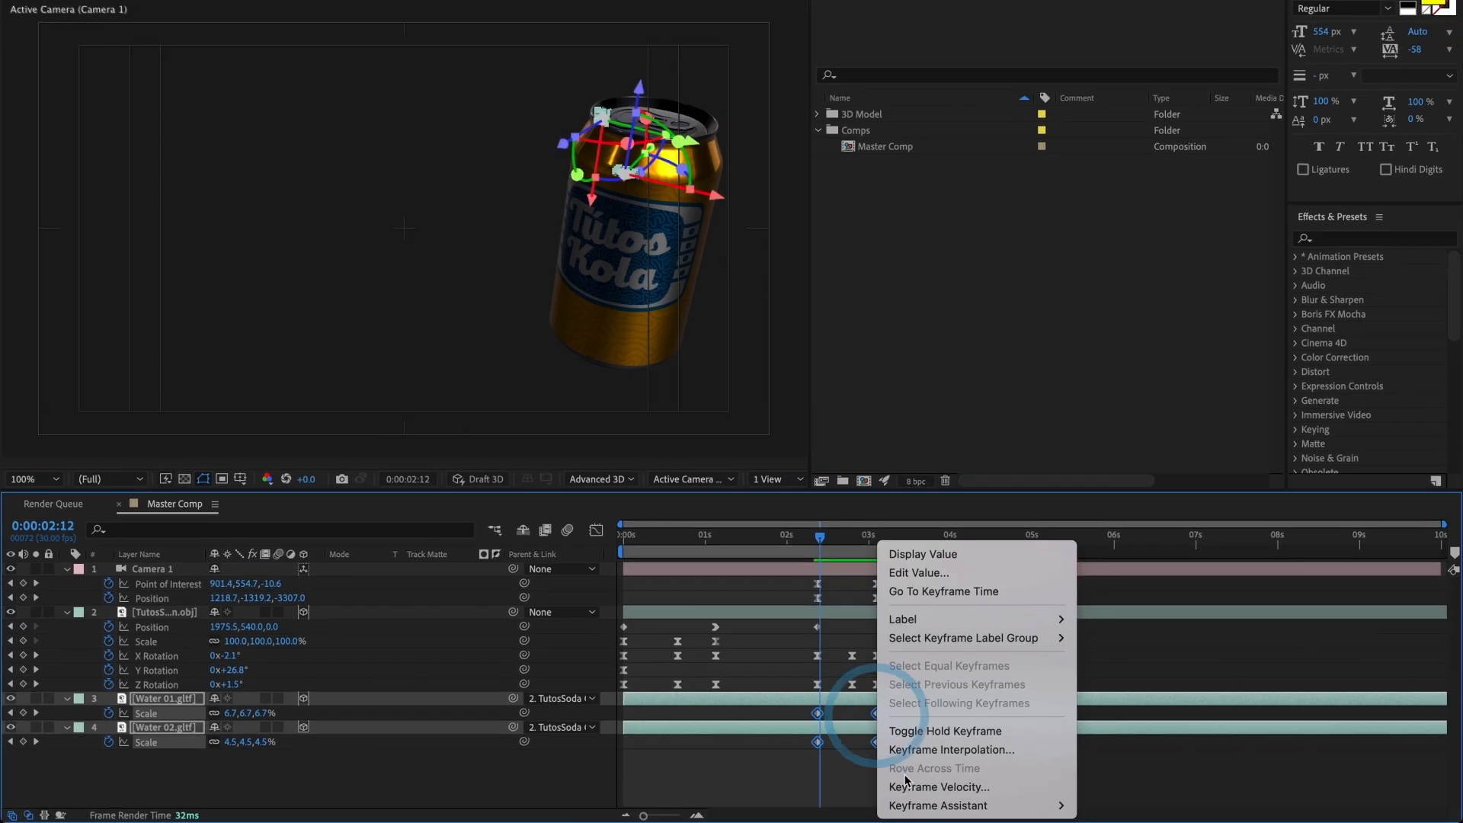
mouse_move(916, 804)
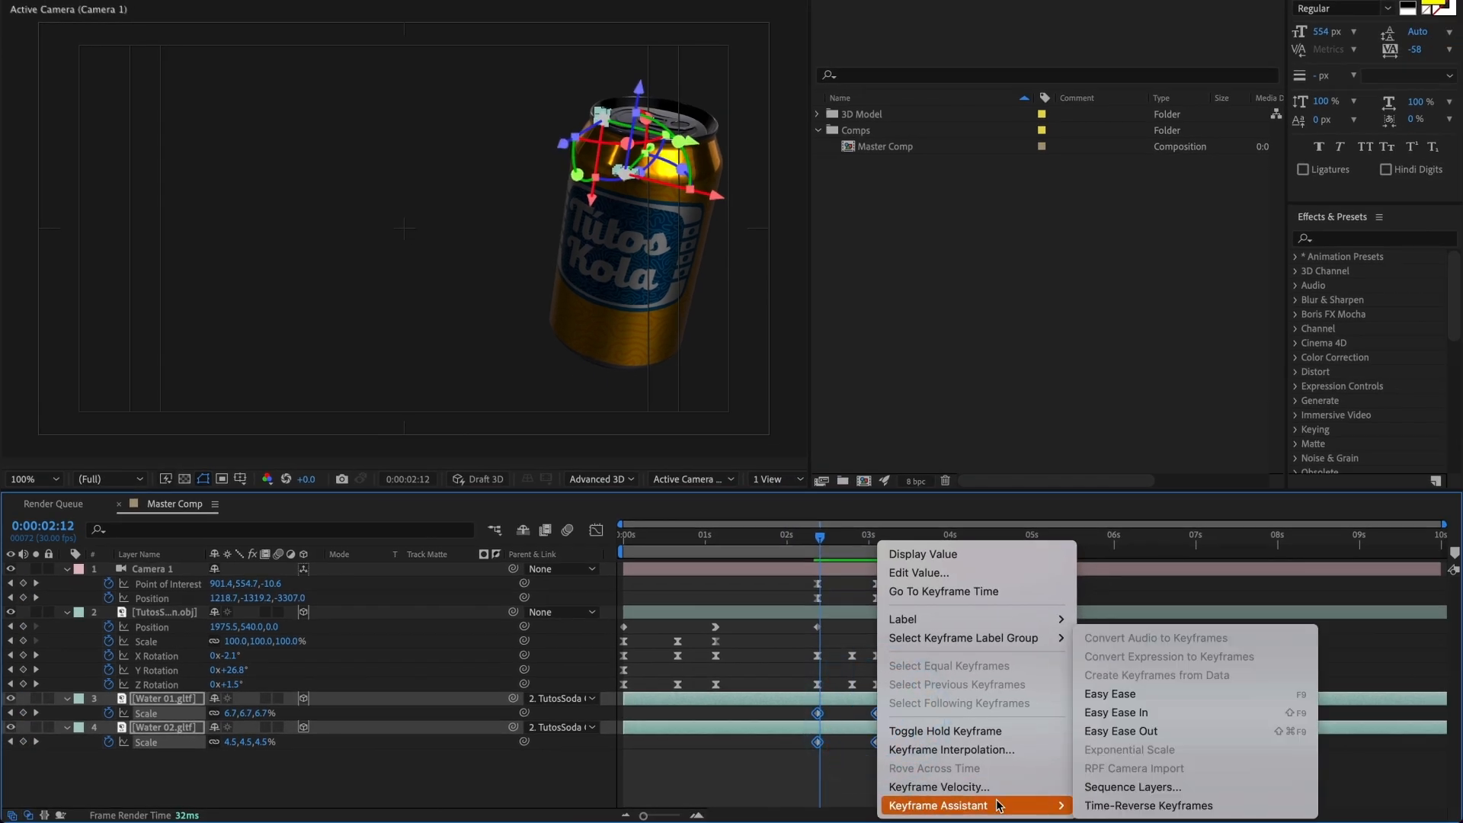
click(1114, 694)
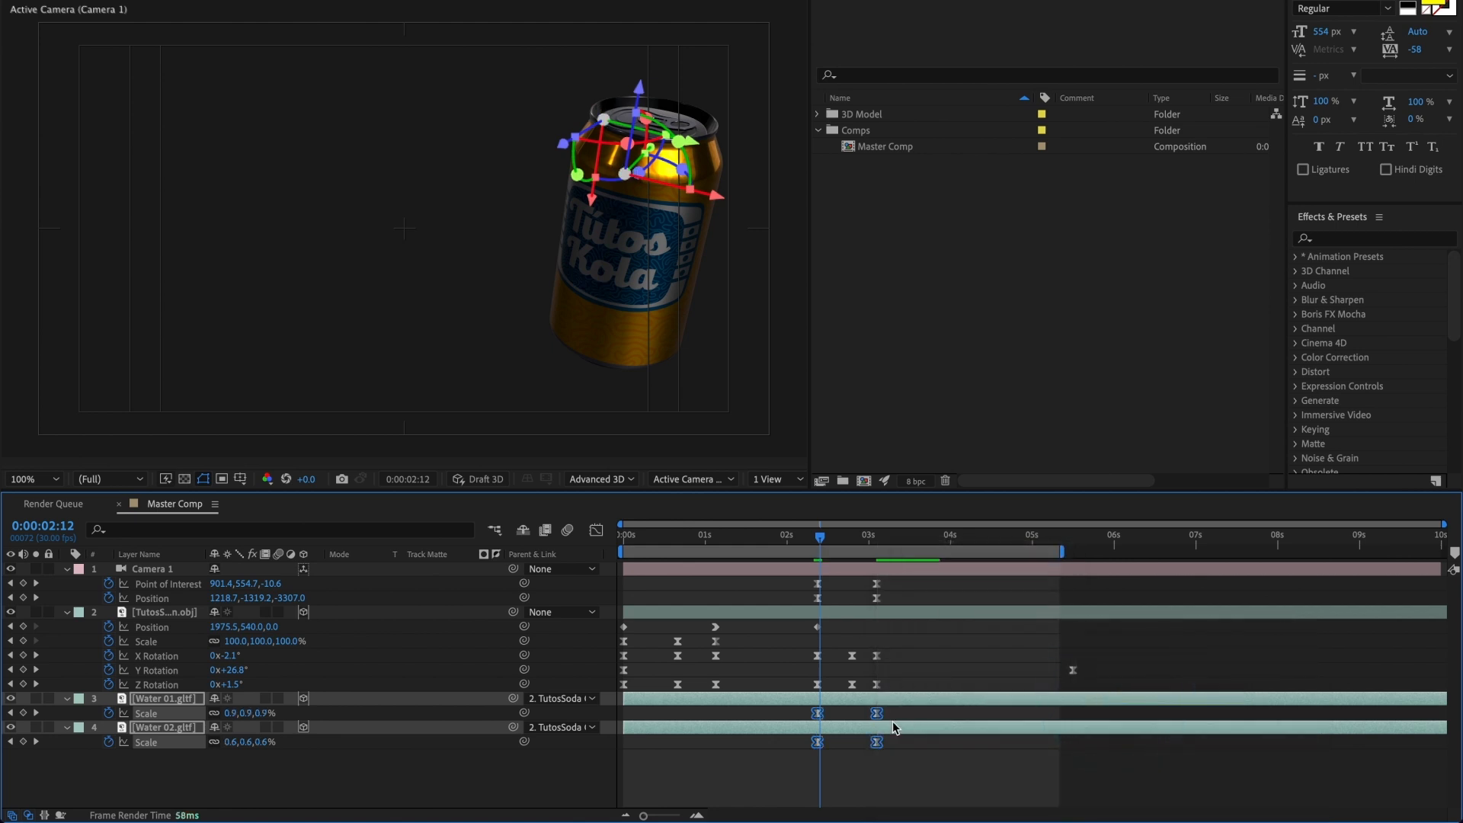
Step: In the speed graph, lengthen the incoming ease handles of both water layers' final scale keyframes so the speed peaks early
drag(863, 719, 882, 751)
click(595, 531)
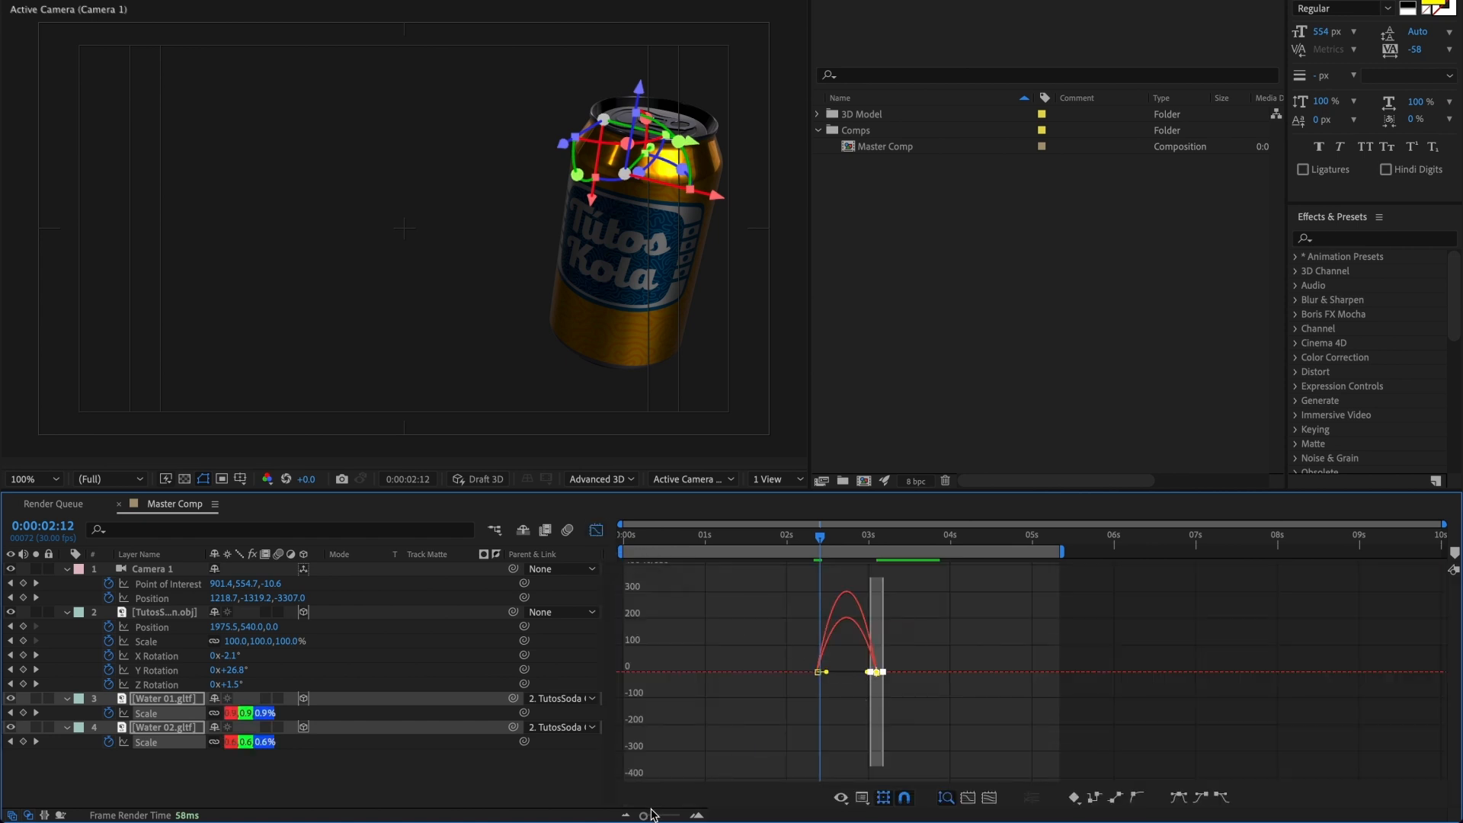
drag(651, 813, 659, 813)
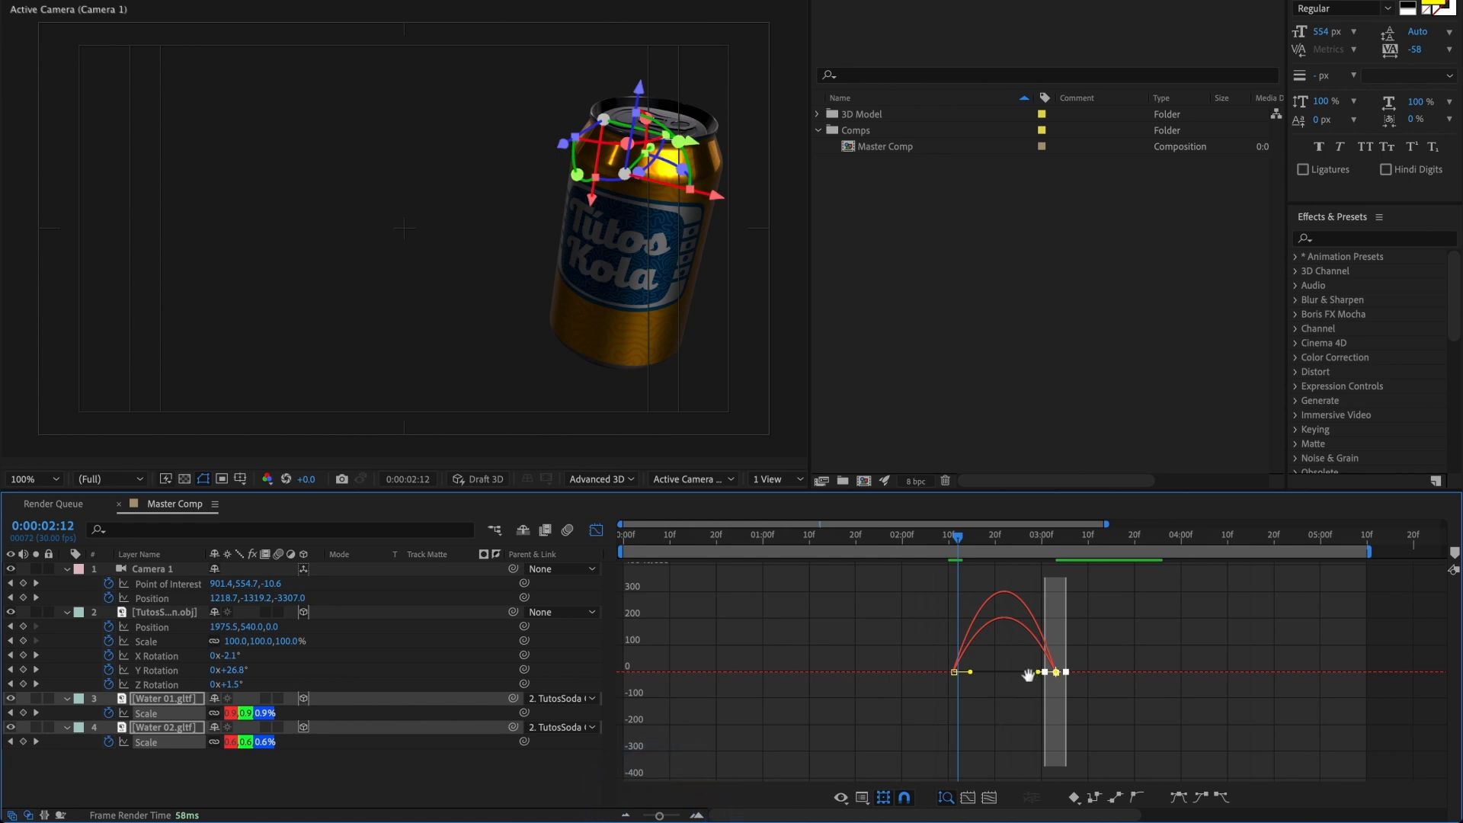
drag(1028, 675, 831, 673)
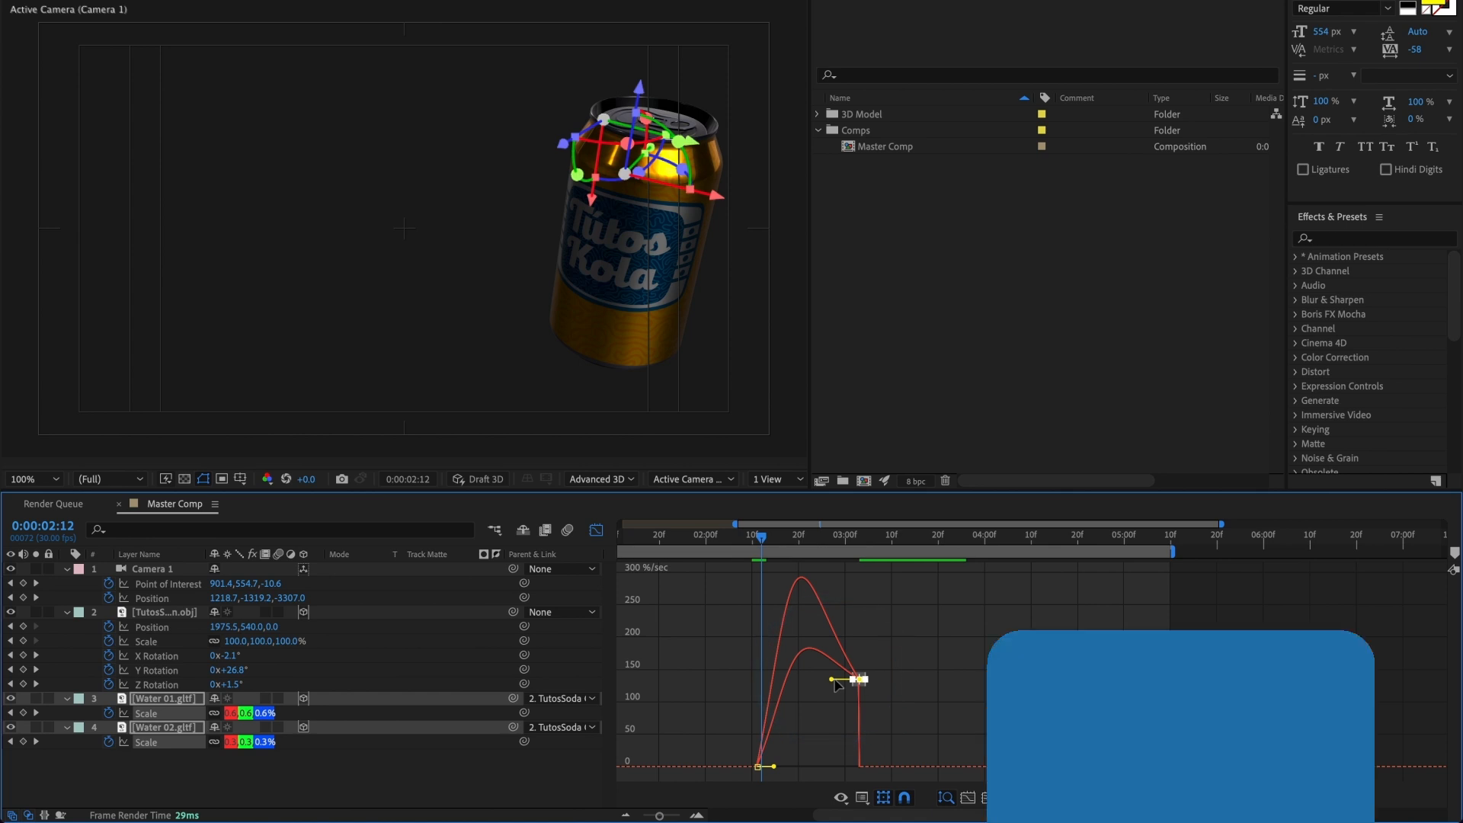
key(ctrl+z)
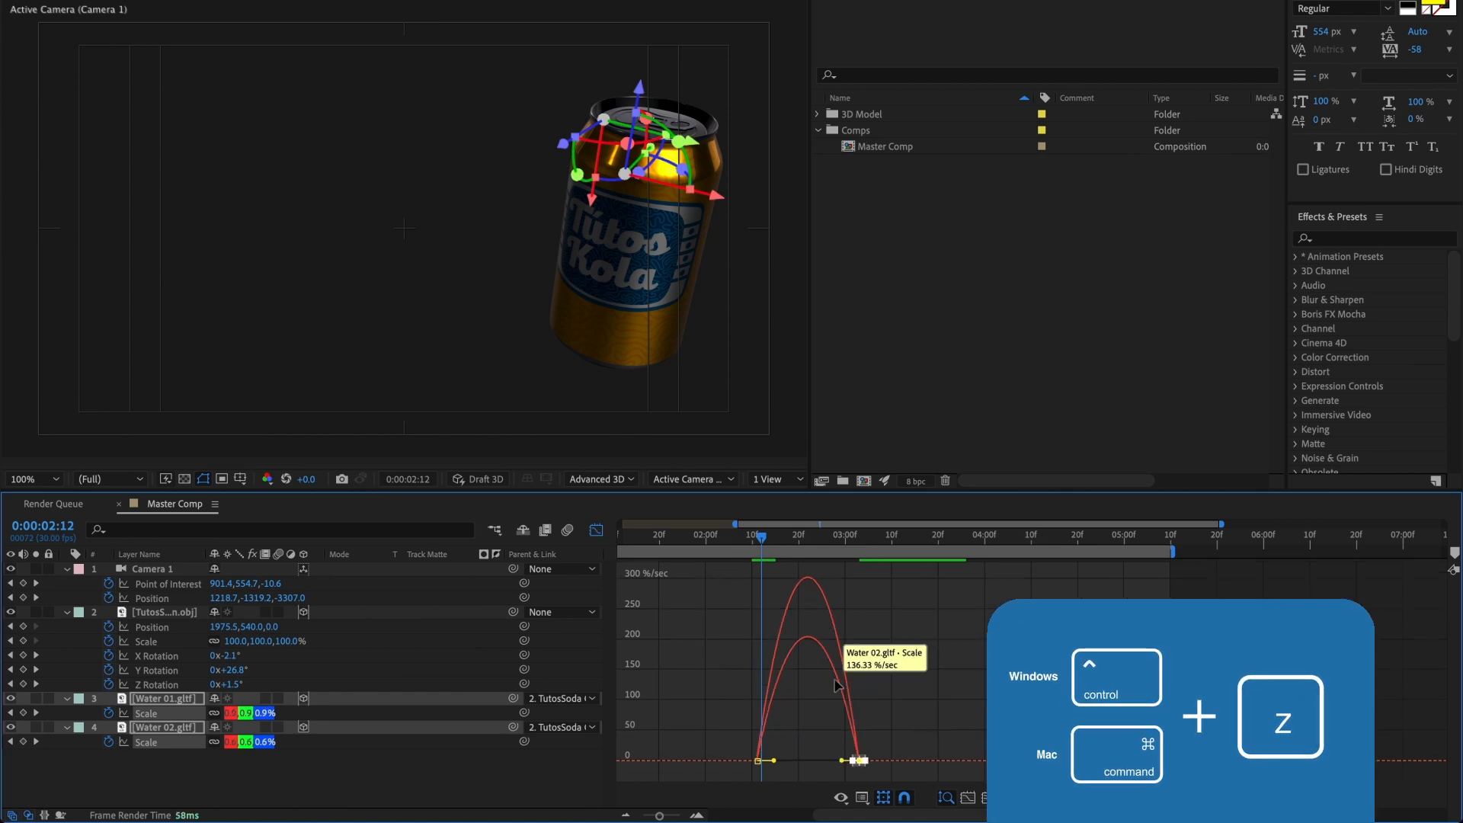
click(830, 747)
drag(873, 772, 817, 762)
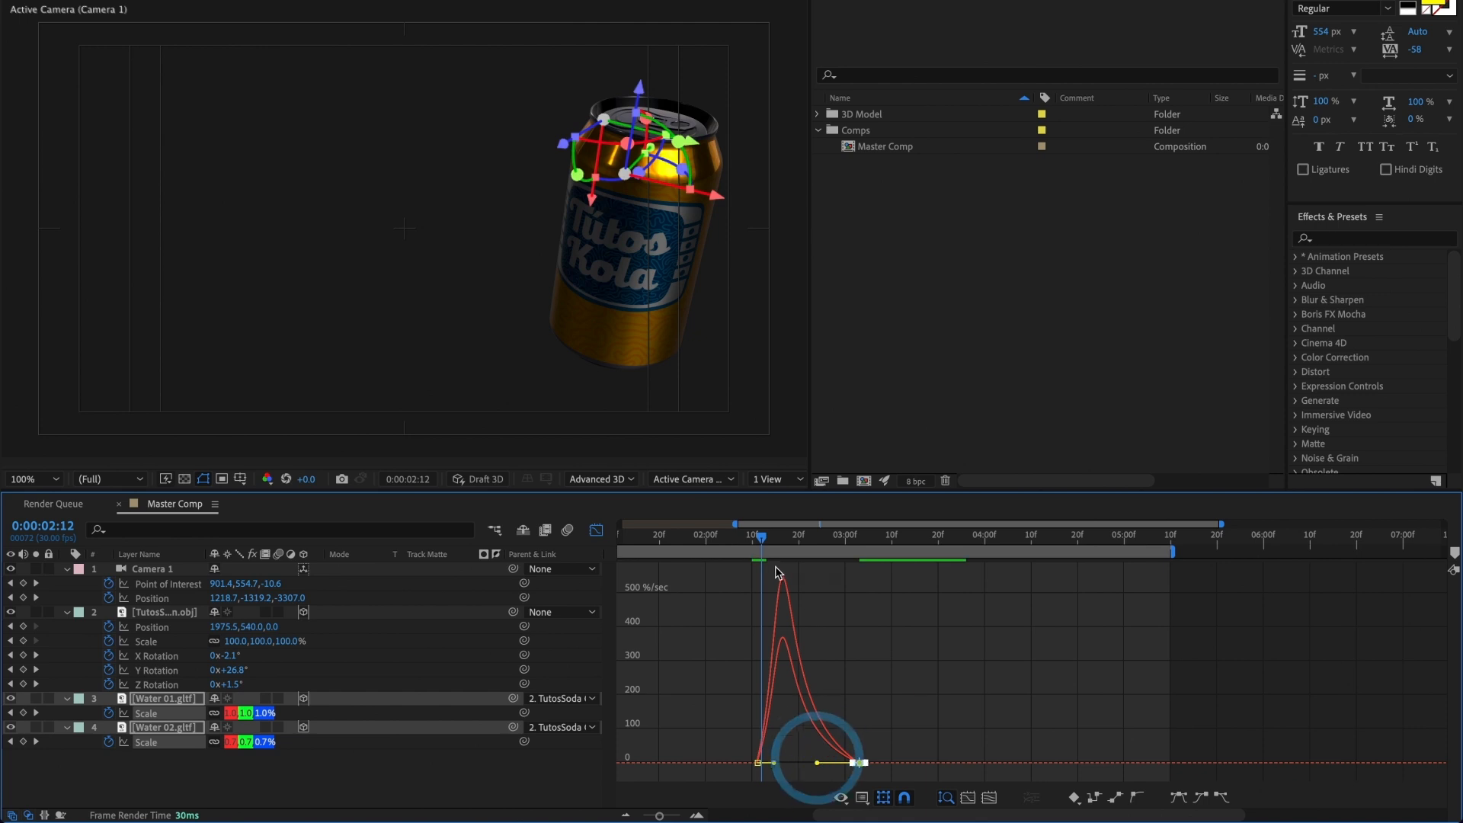
Step: Shorten the final scale keyframes' incoming handles slightly and lengthen the first keyframes' outgoing handles to form a sharp speed peak near 0:00:02:25
click(774, 538)
drag(774, 539, 817, 544)
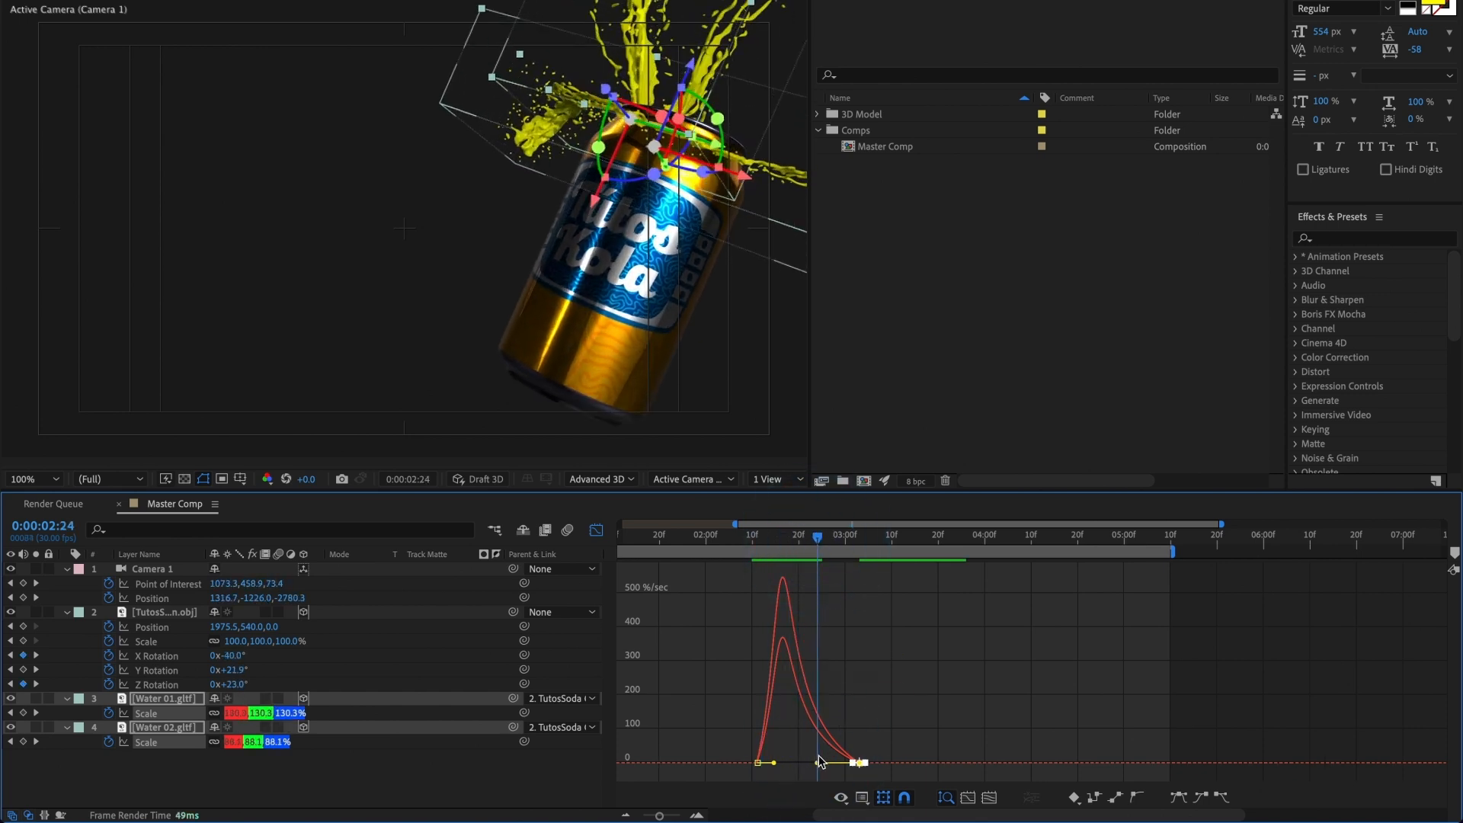
drag(816, 763, 826, 762)
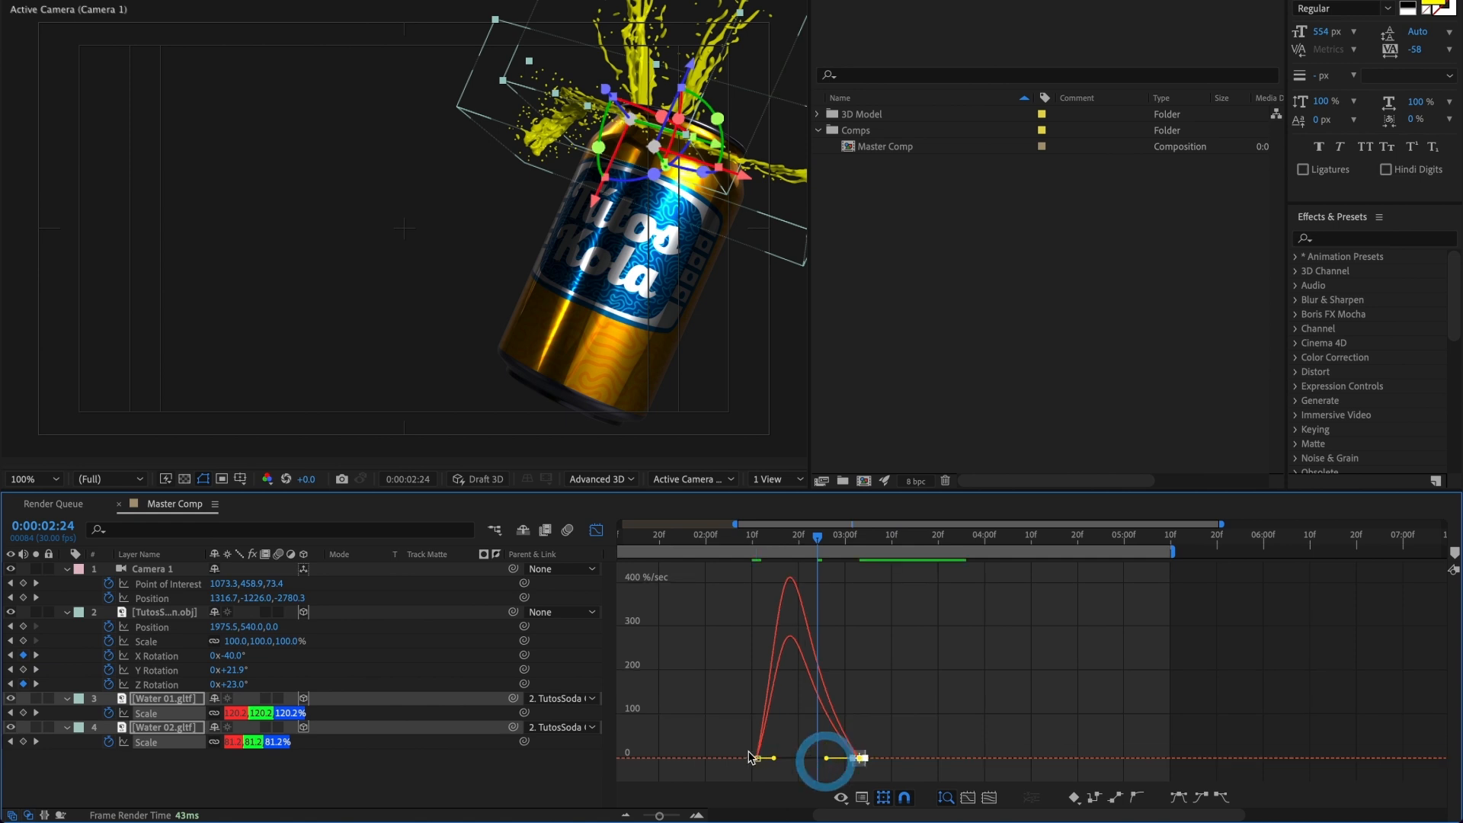
drag(738, 745, 808, 763)
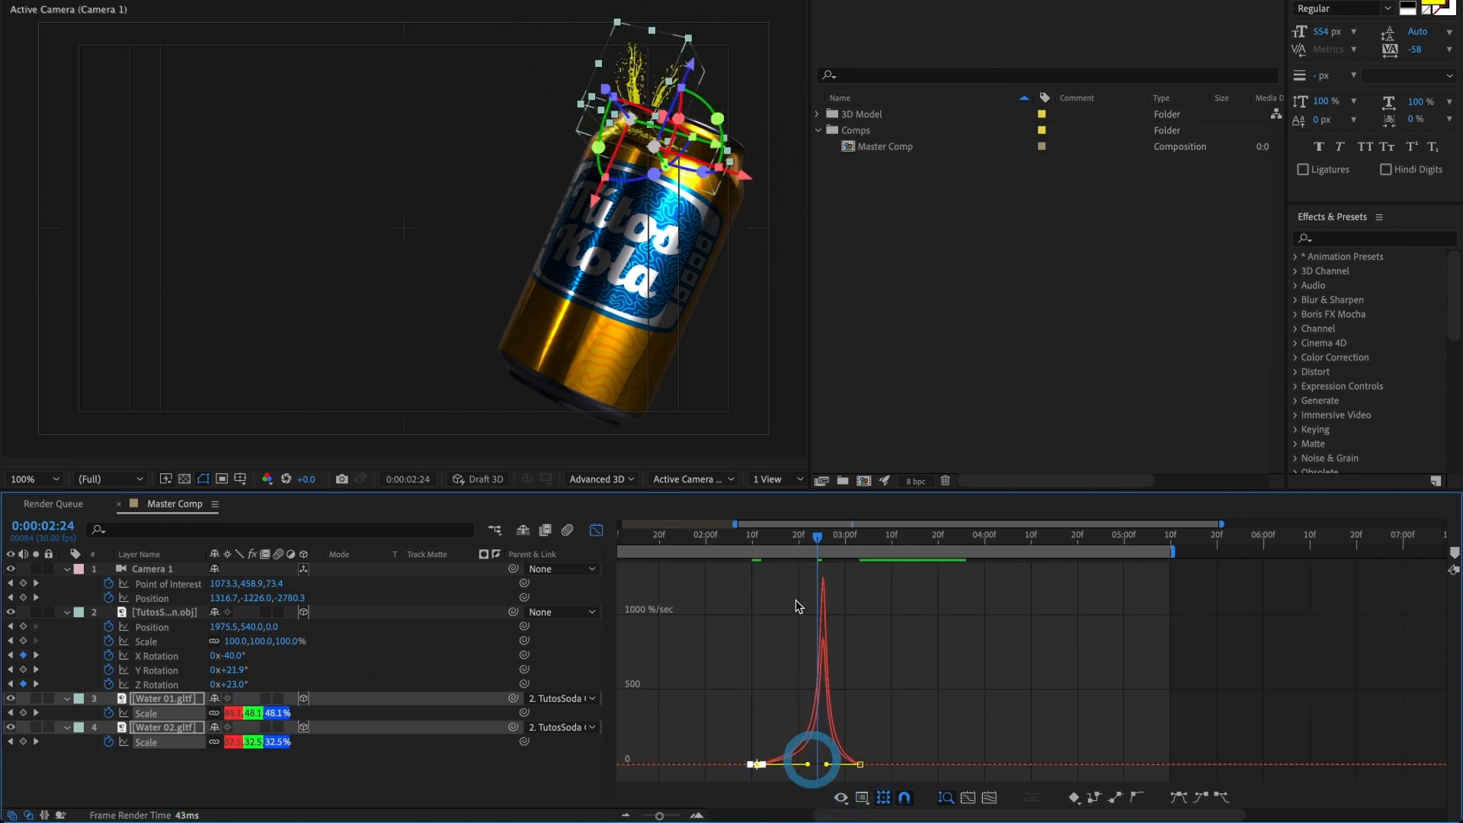
drag(797, 546, 823, 559)
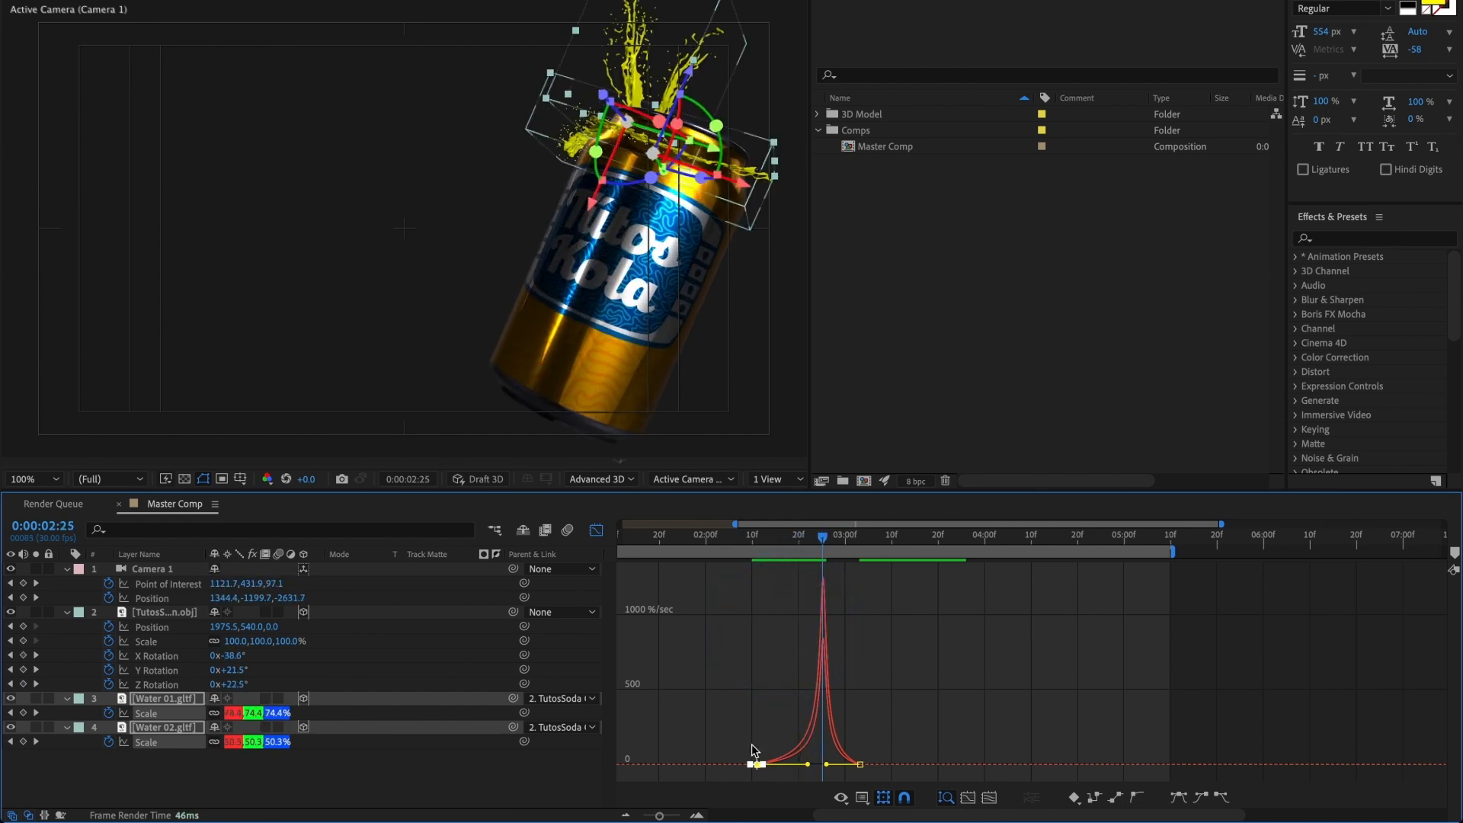
Step: Shift the scale keyframes of both water layers to 0:00:02:15 and 0:00:03:07, and preview the splash timing
drag(722, 725, 869, 774)
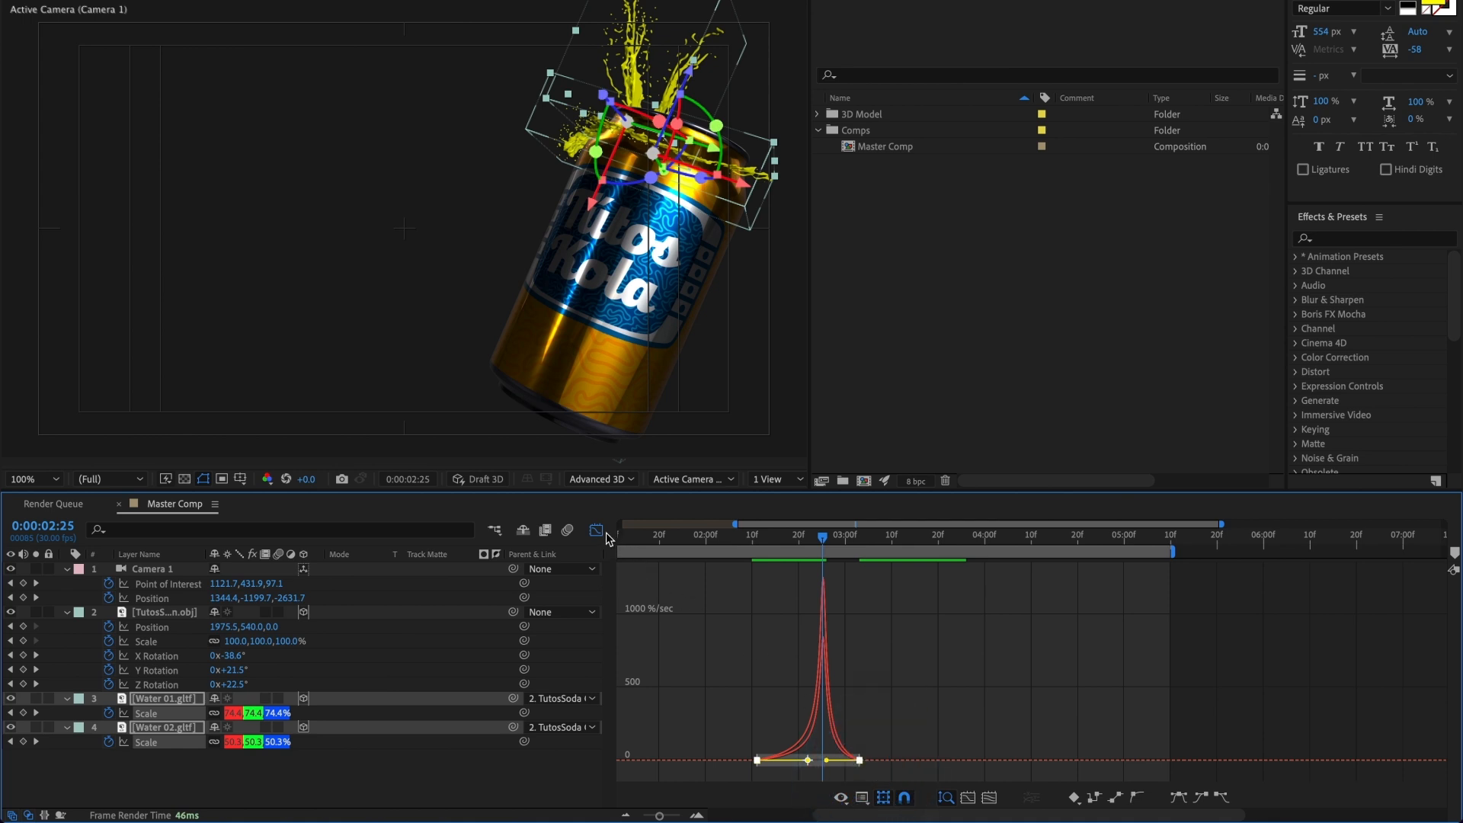
click(596, 530)
drag(757, 713, 776, 719)
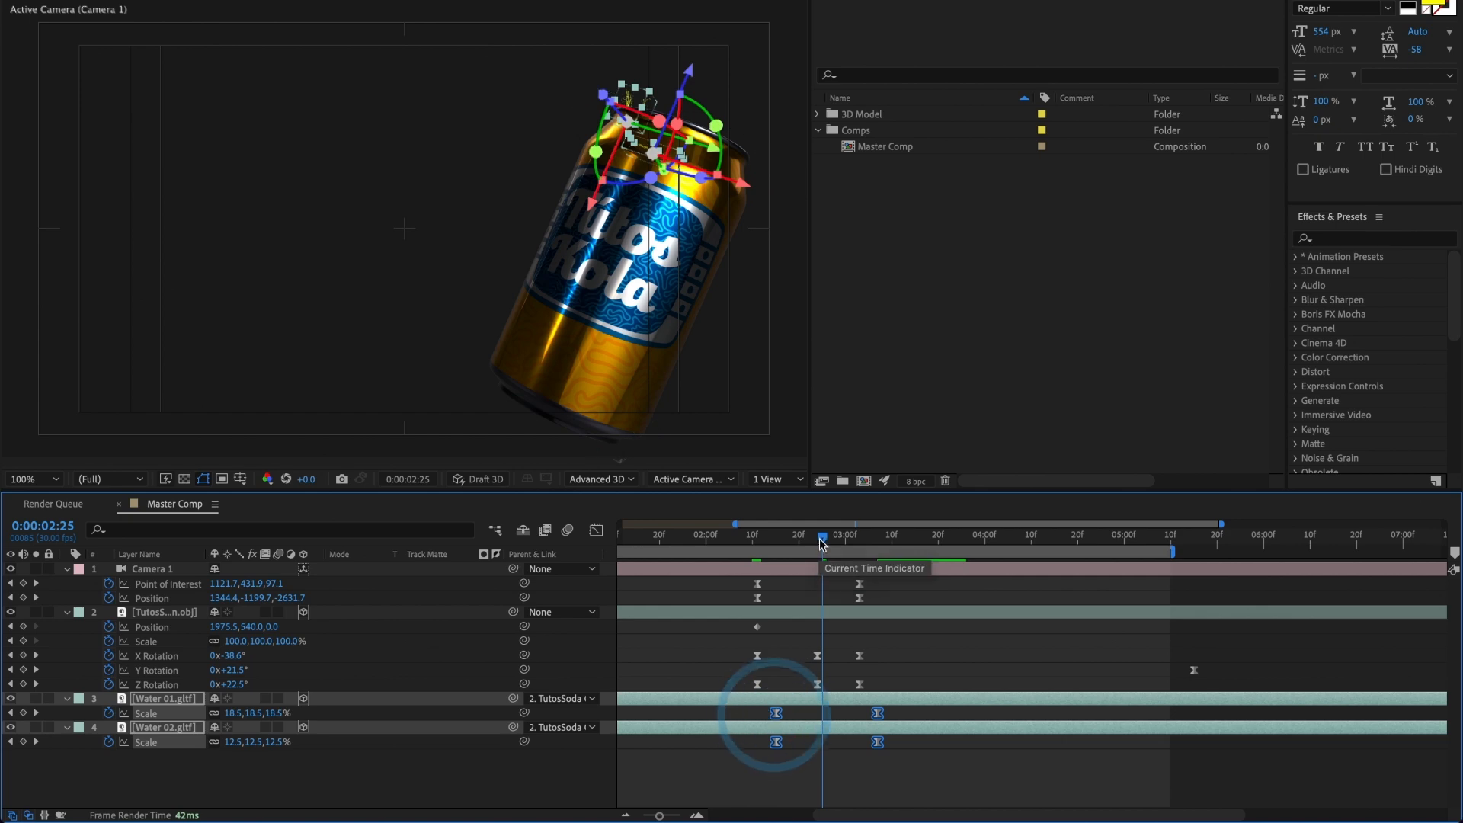
drag(822, 540, 771, 560)
key(space)
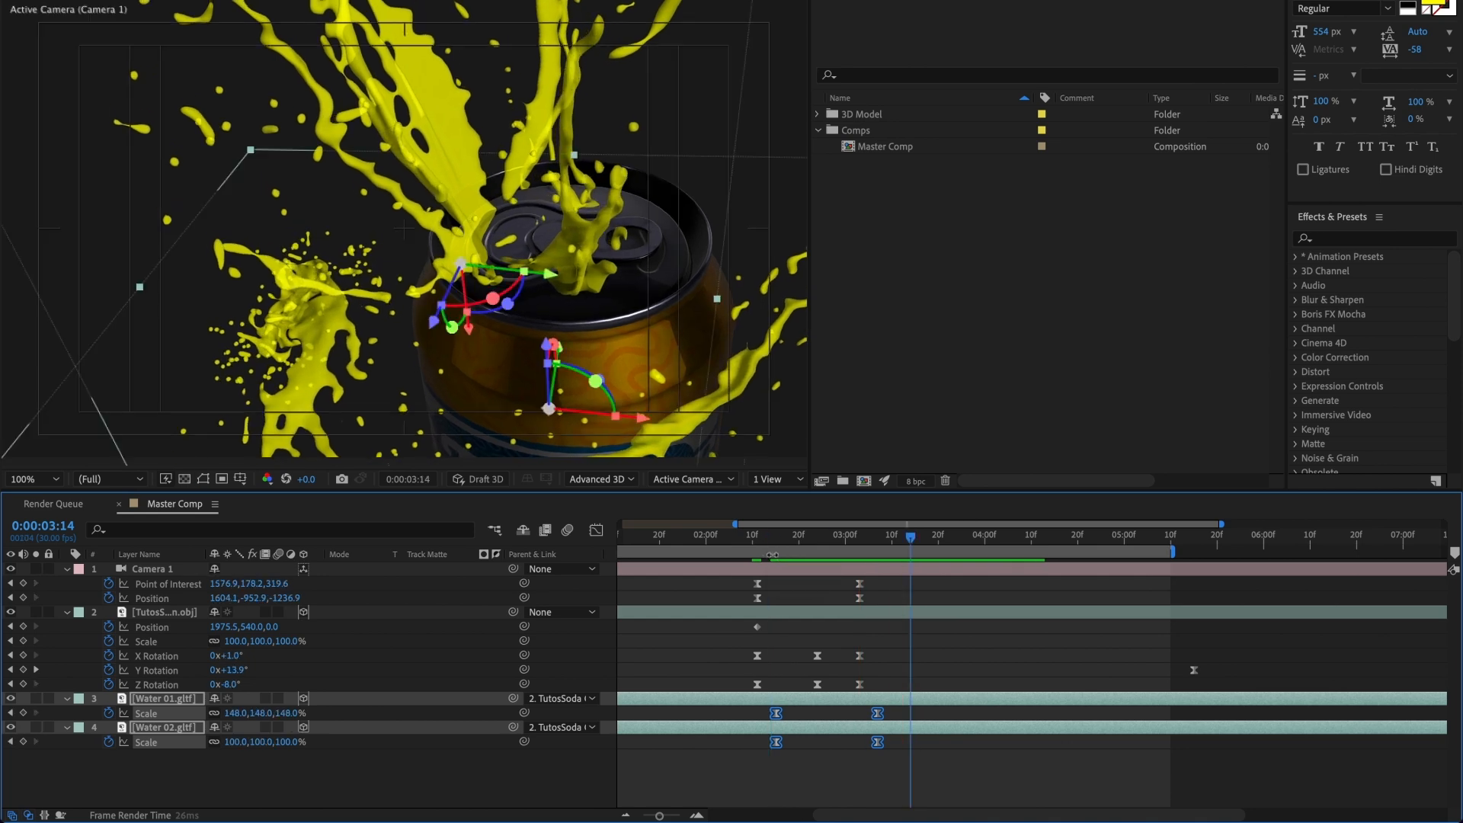
Step: Reveal Opacity on both water layers and add 100% opacity keyframes at 0:00:03:07
click(875, 545)
key(shift+t)
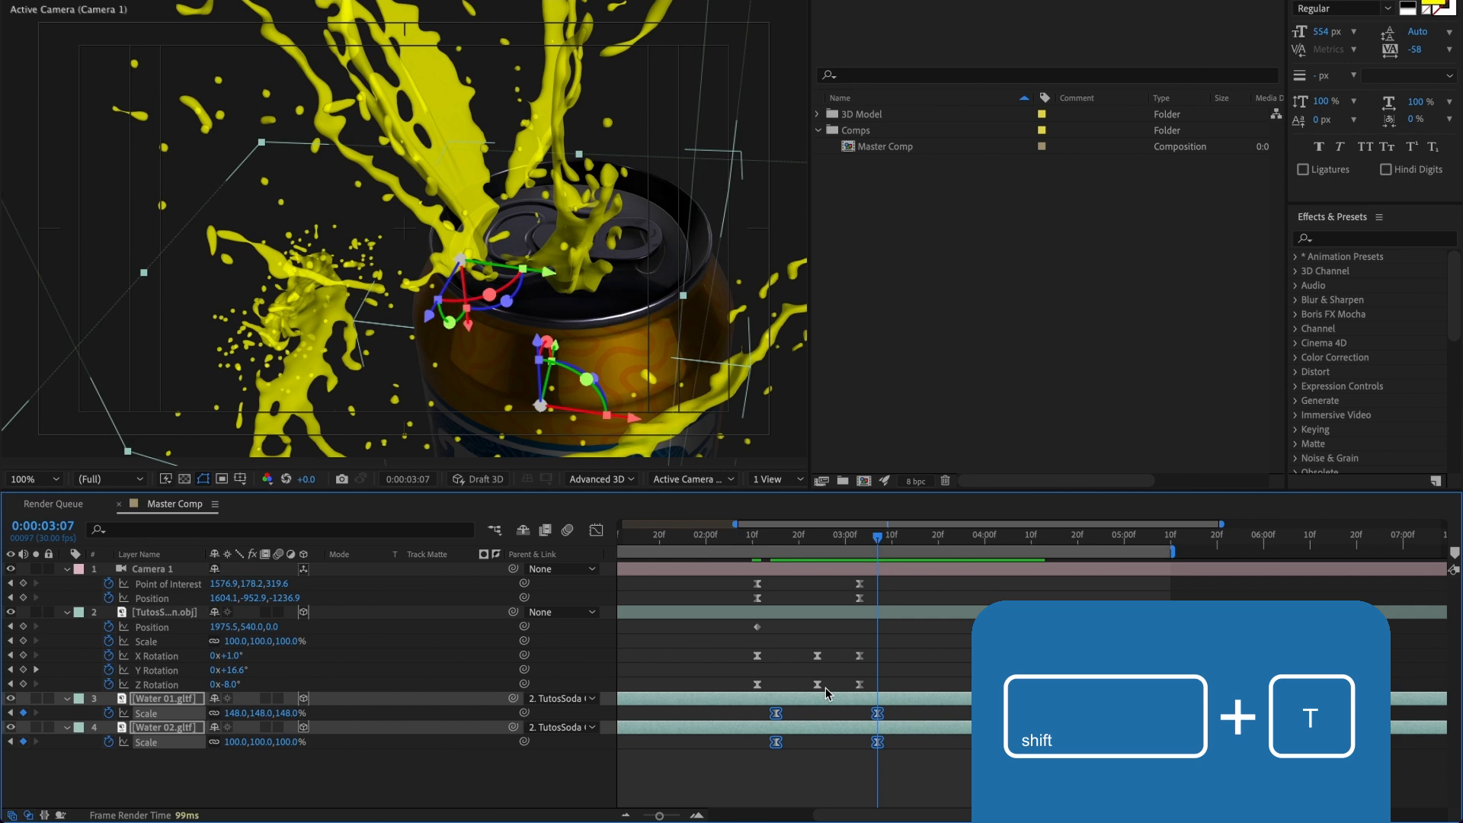
key(shift+t)
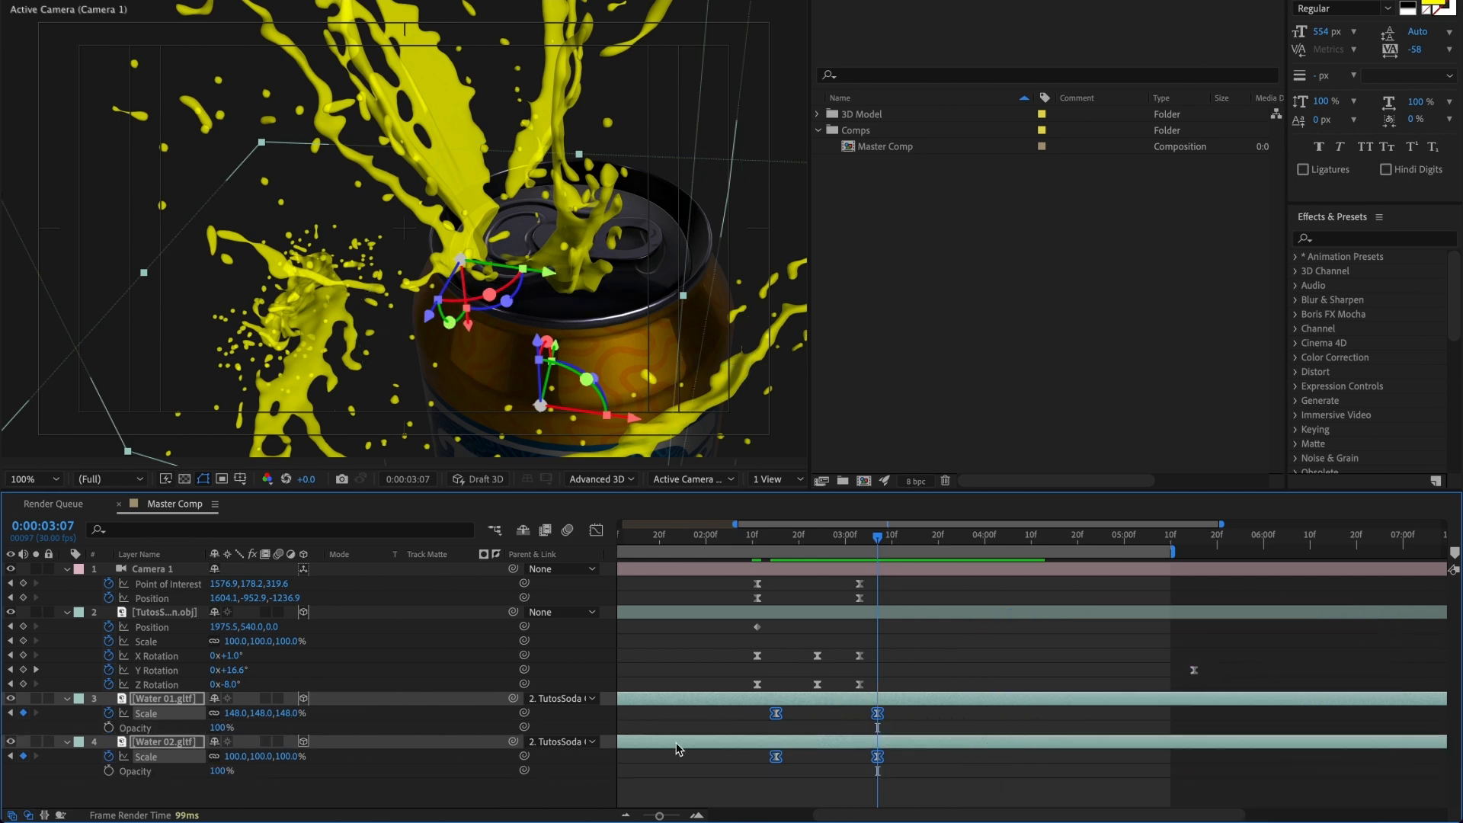
click(109, 727)
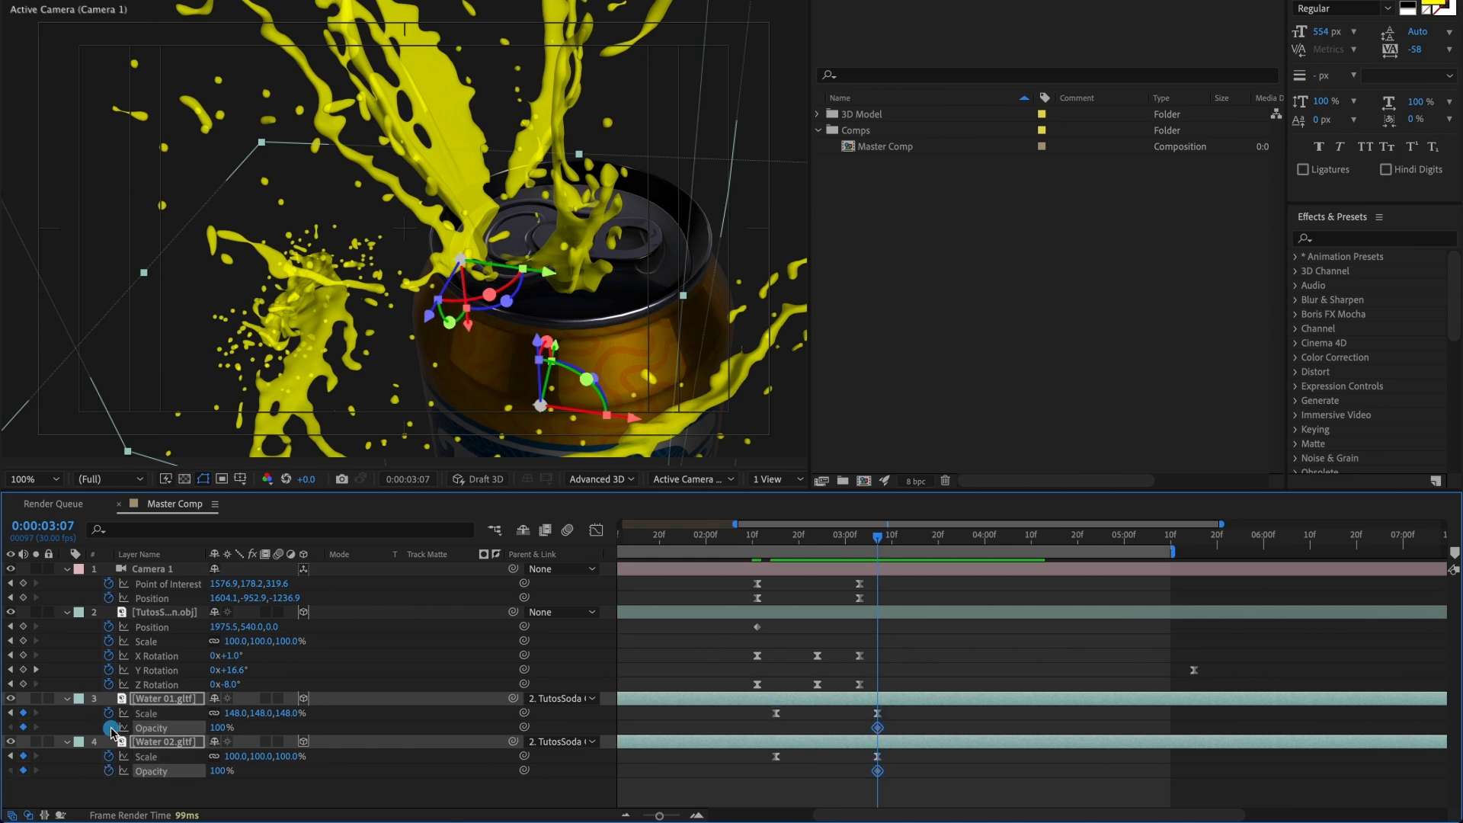
Step: Set the opacity of Water 01 and Water 02 to 0% at 0:00:02:15
click(781, 542)
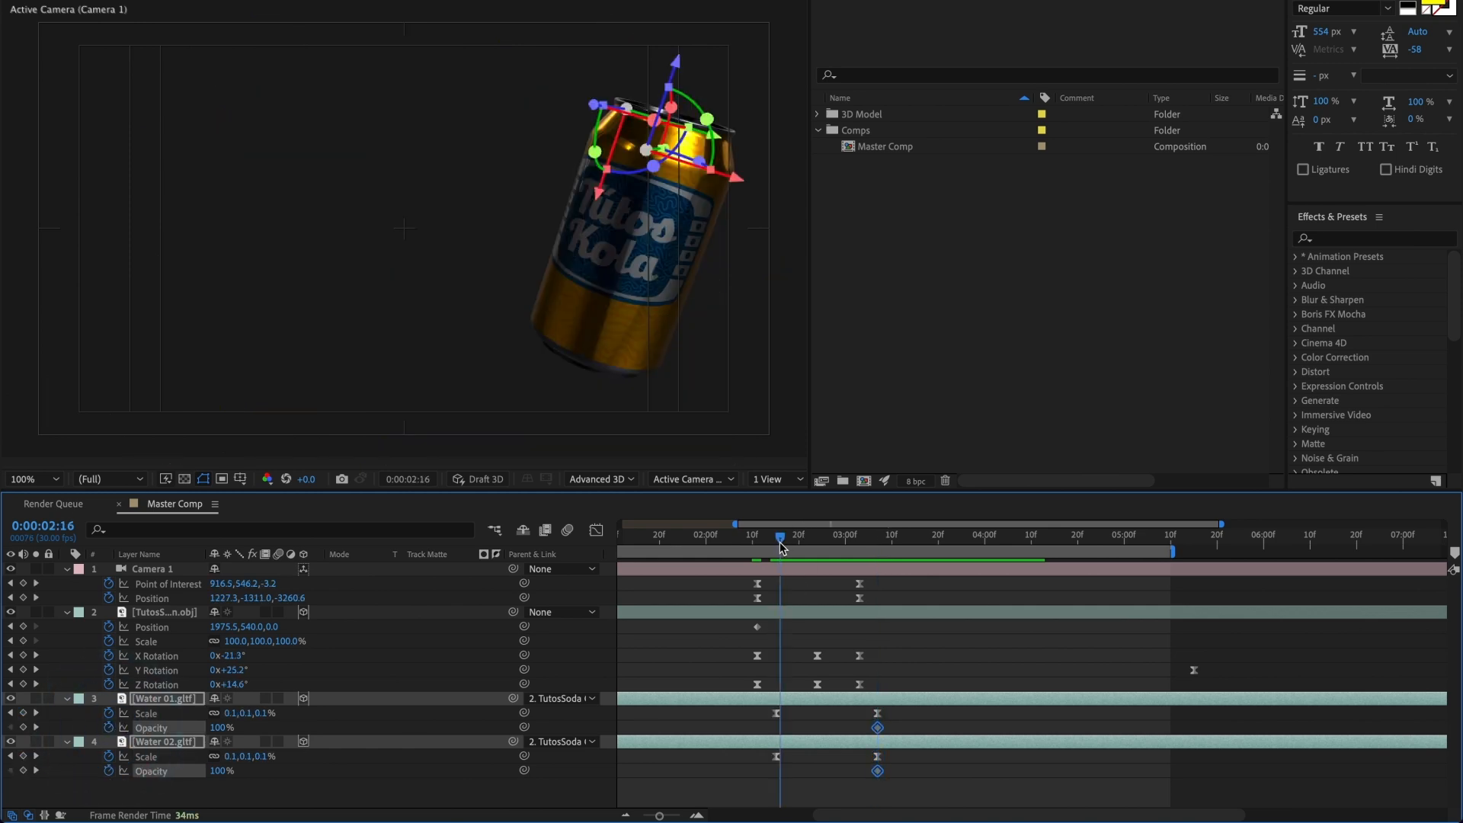
click(776, 543)
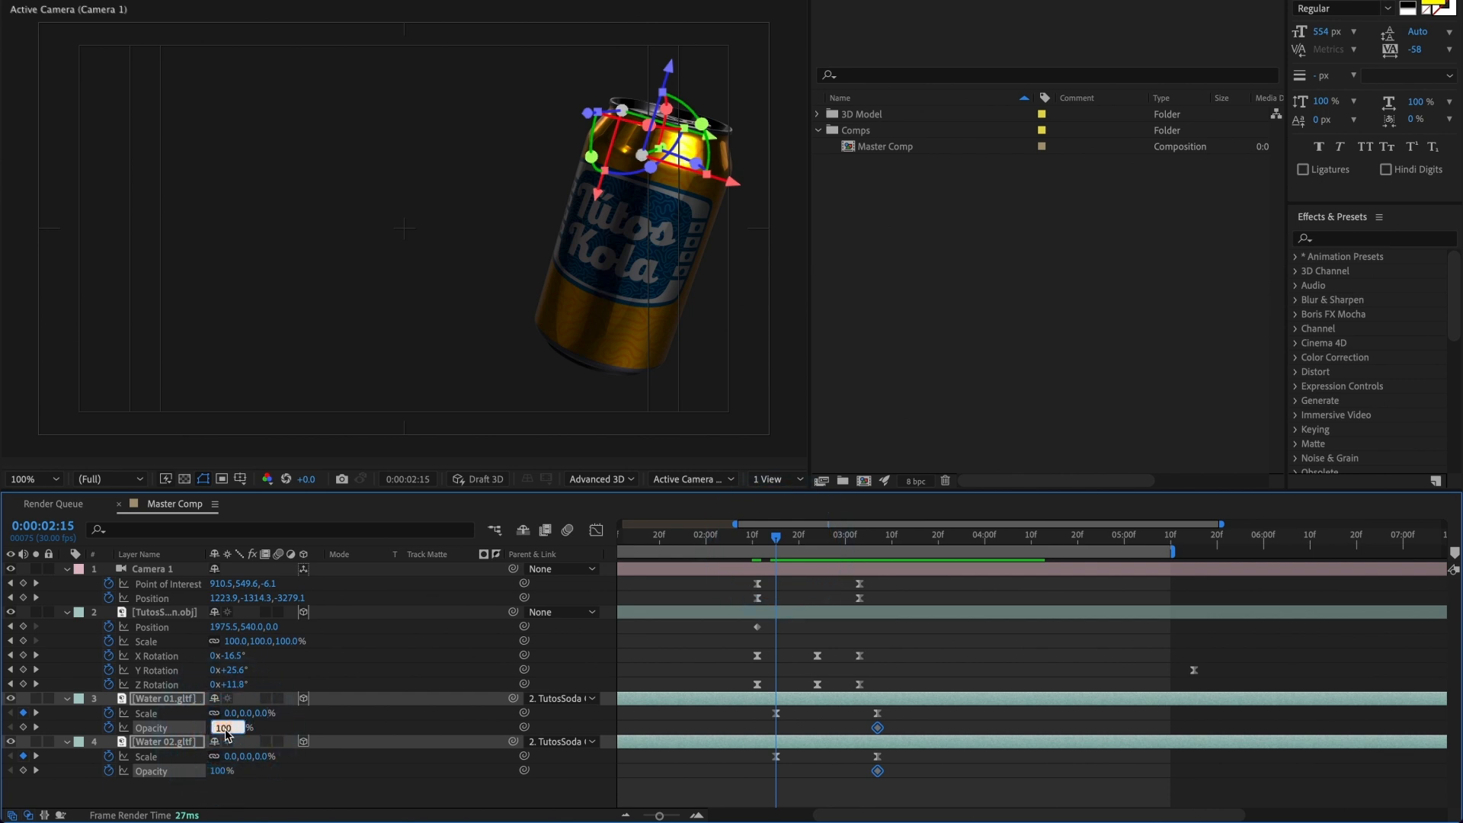
text(0)
key(Return)
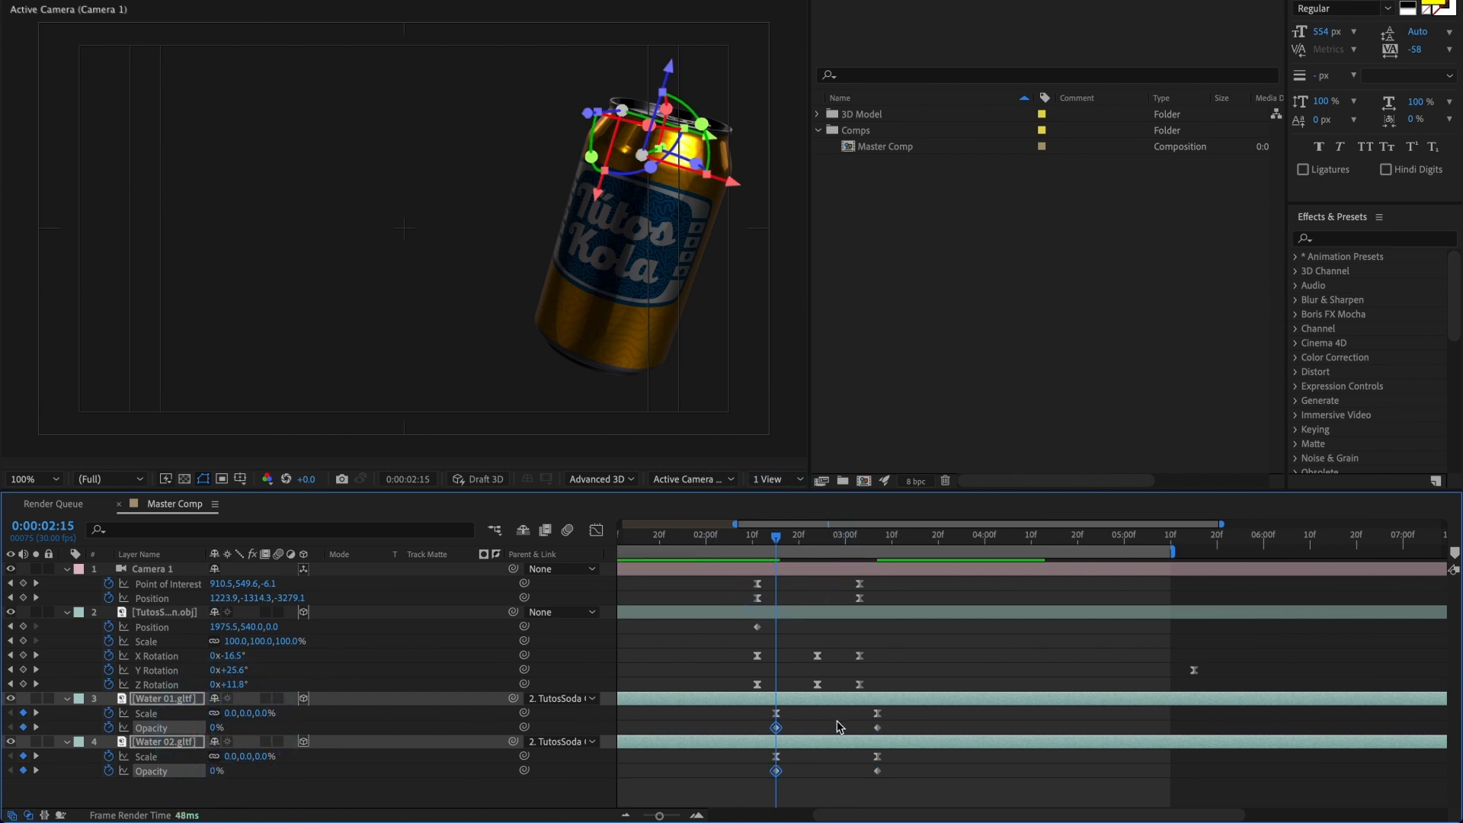
Step: Apply Easy Ease In to the final opacity keyframes of Water 01 and Water 02 in the Graph Editor
click(877, 727)
shift+click(877, 771)
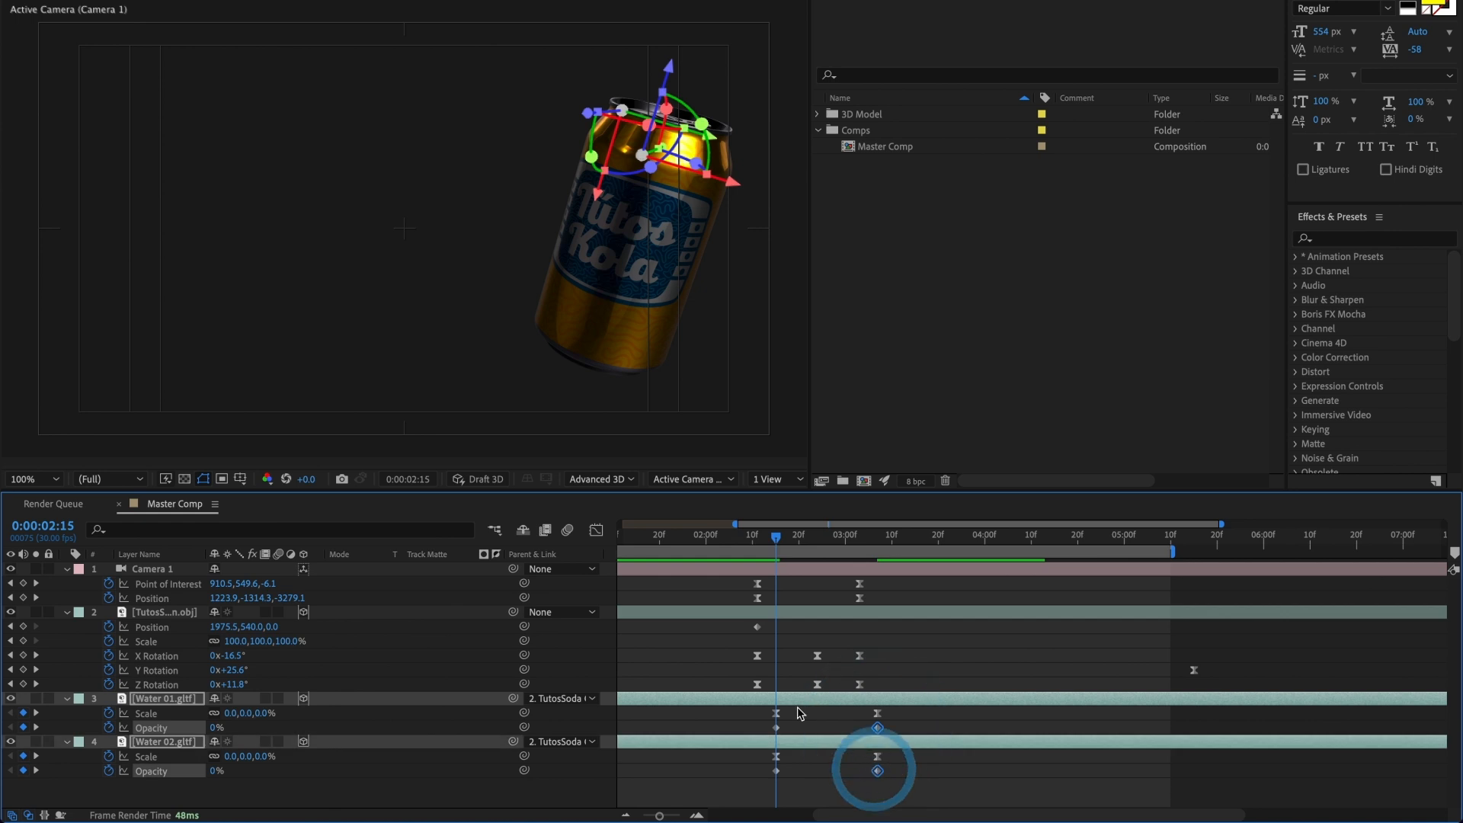
click(596, 529)
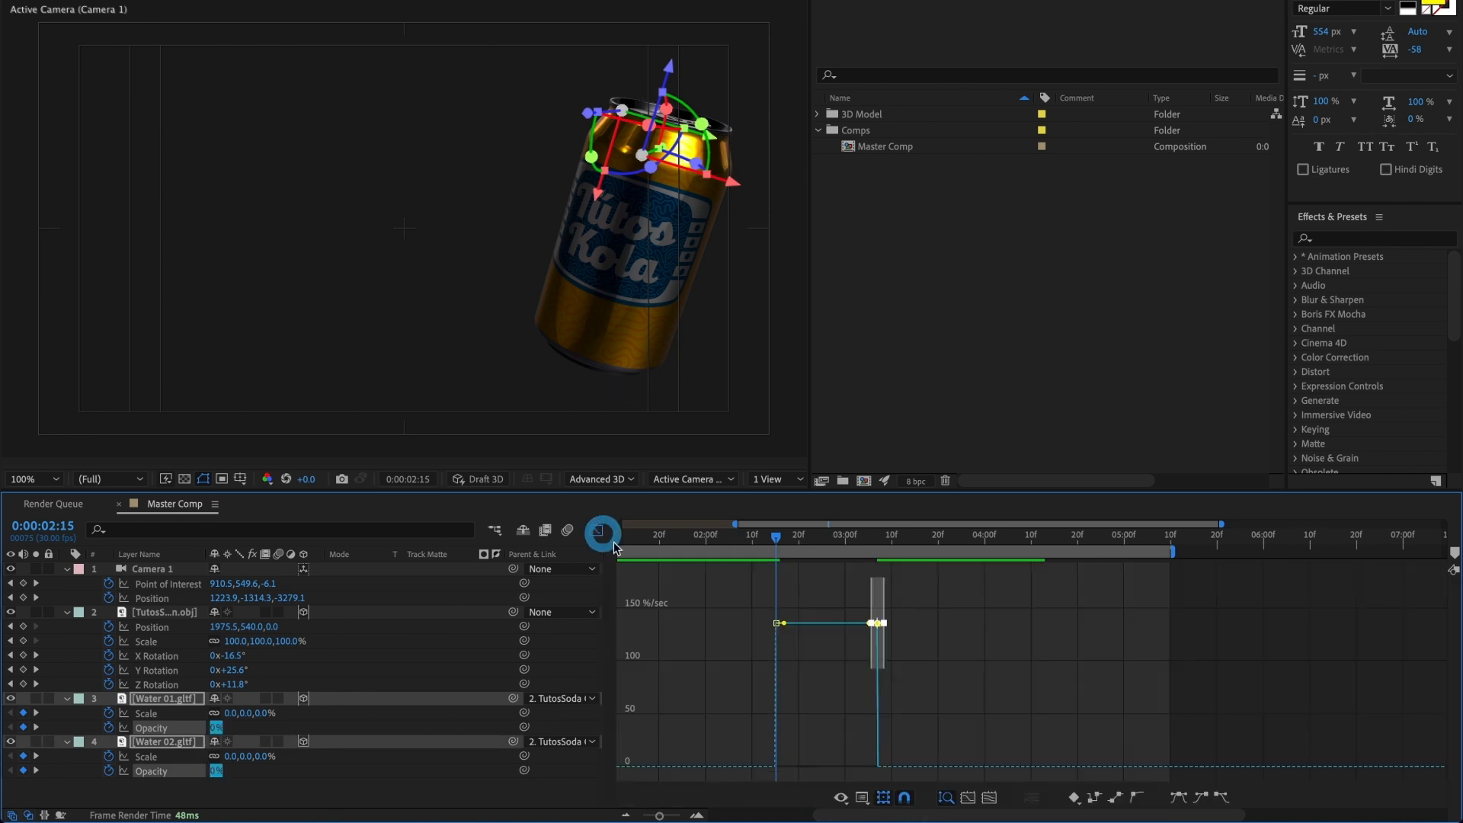
right_click(877, 620)
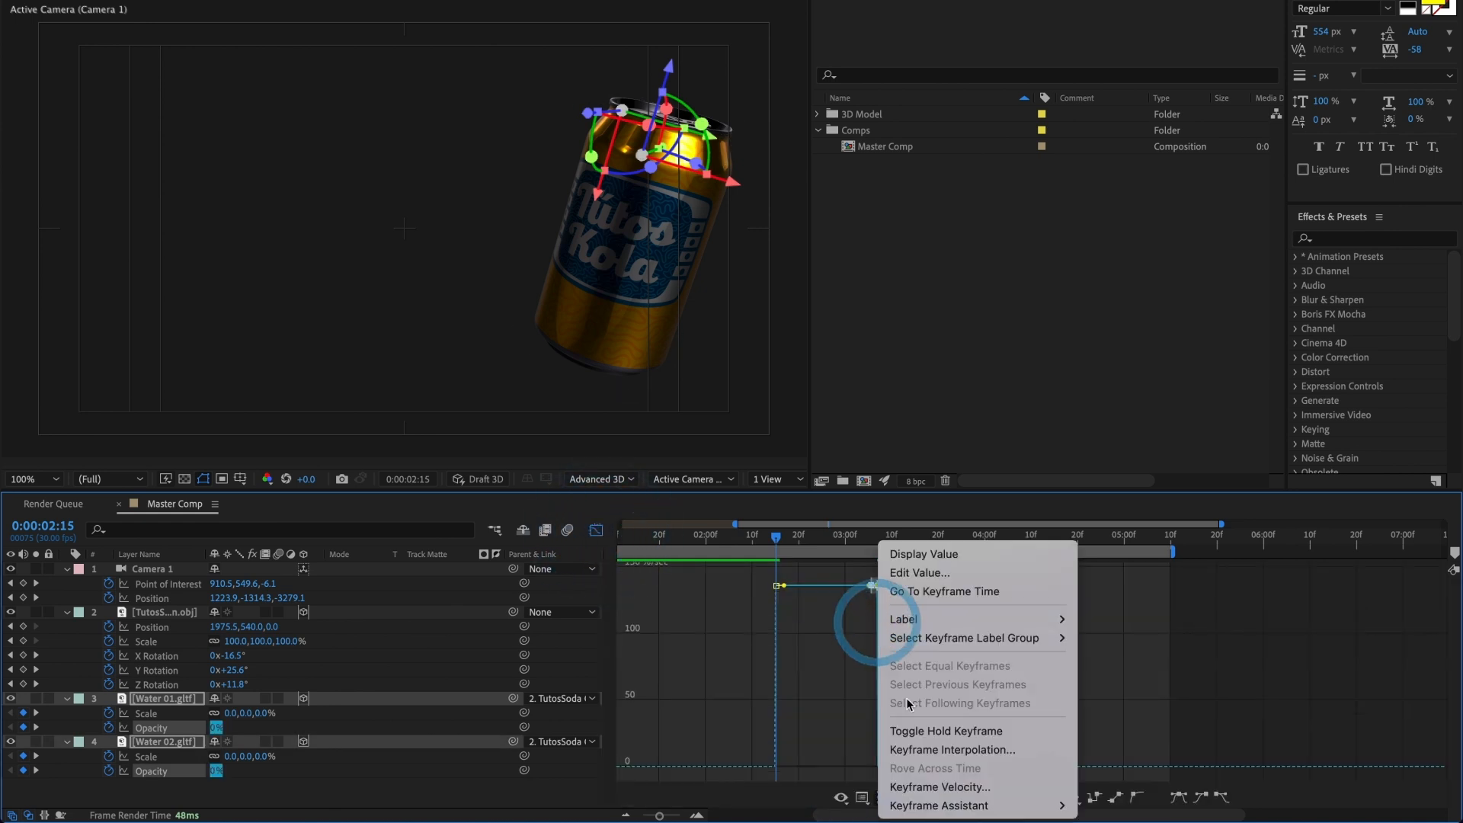
mouse_move(1004, 805)
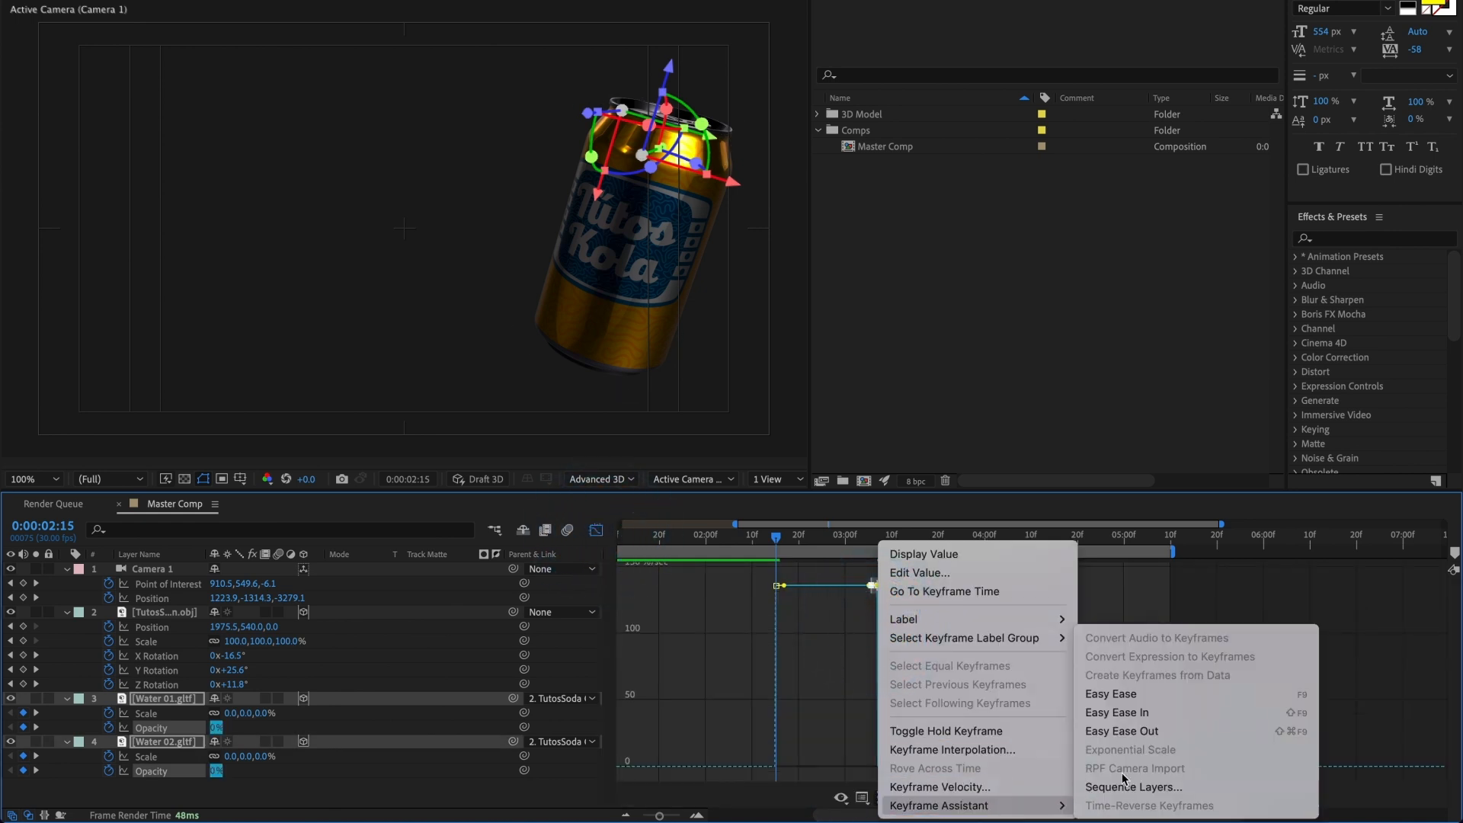
click(1164, 710)
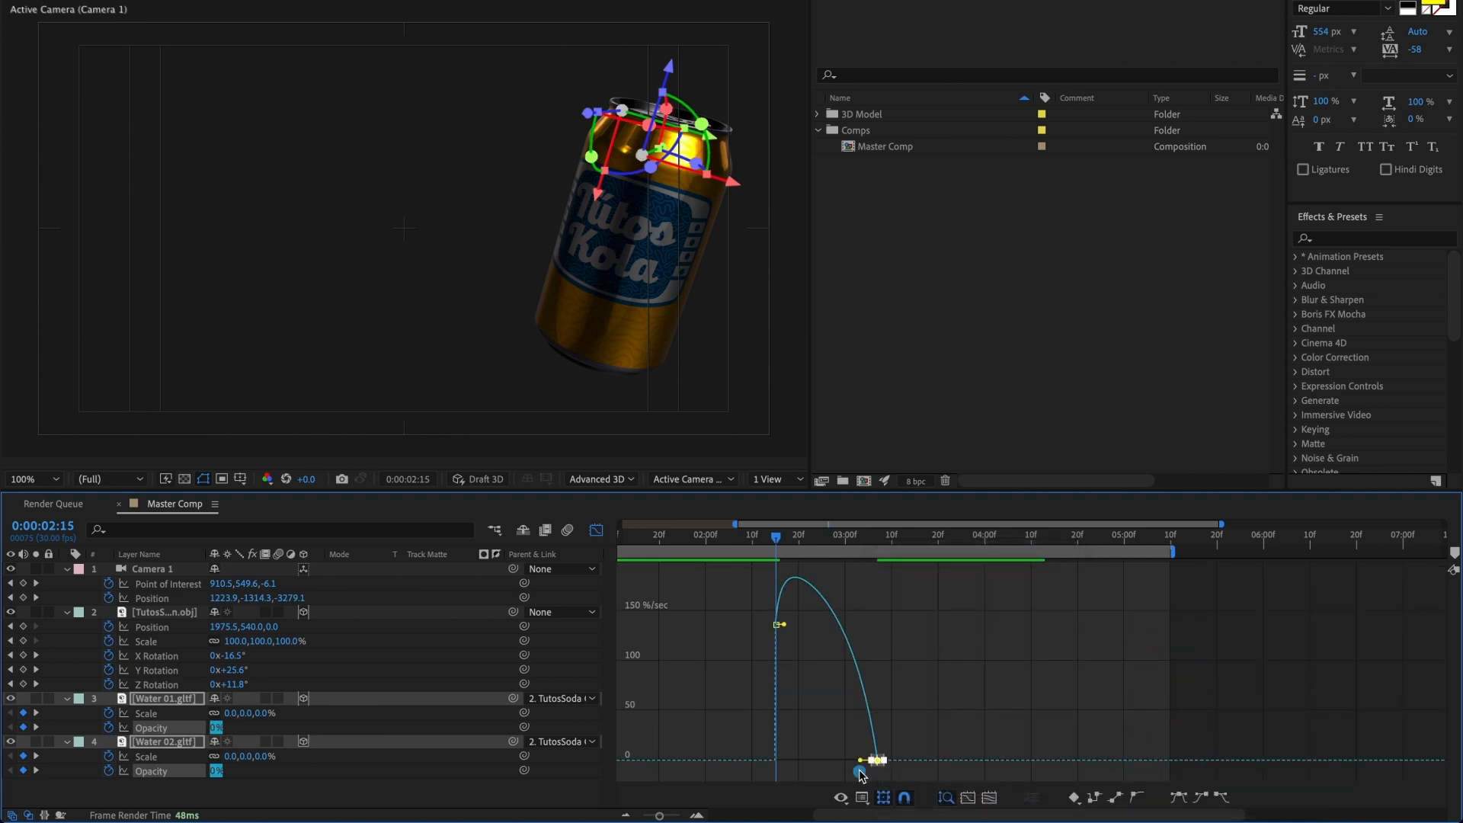
Step: Lengthen the ease into the final opacity keyframes of both water layers, adjust the first keyframes' easing, and preview the splash fade-in
drag(860, 761, 838, 756)
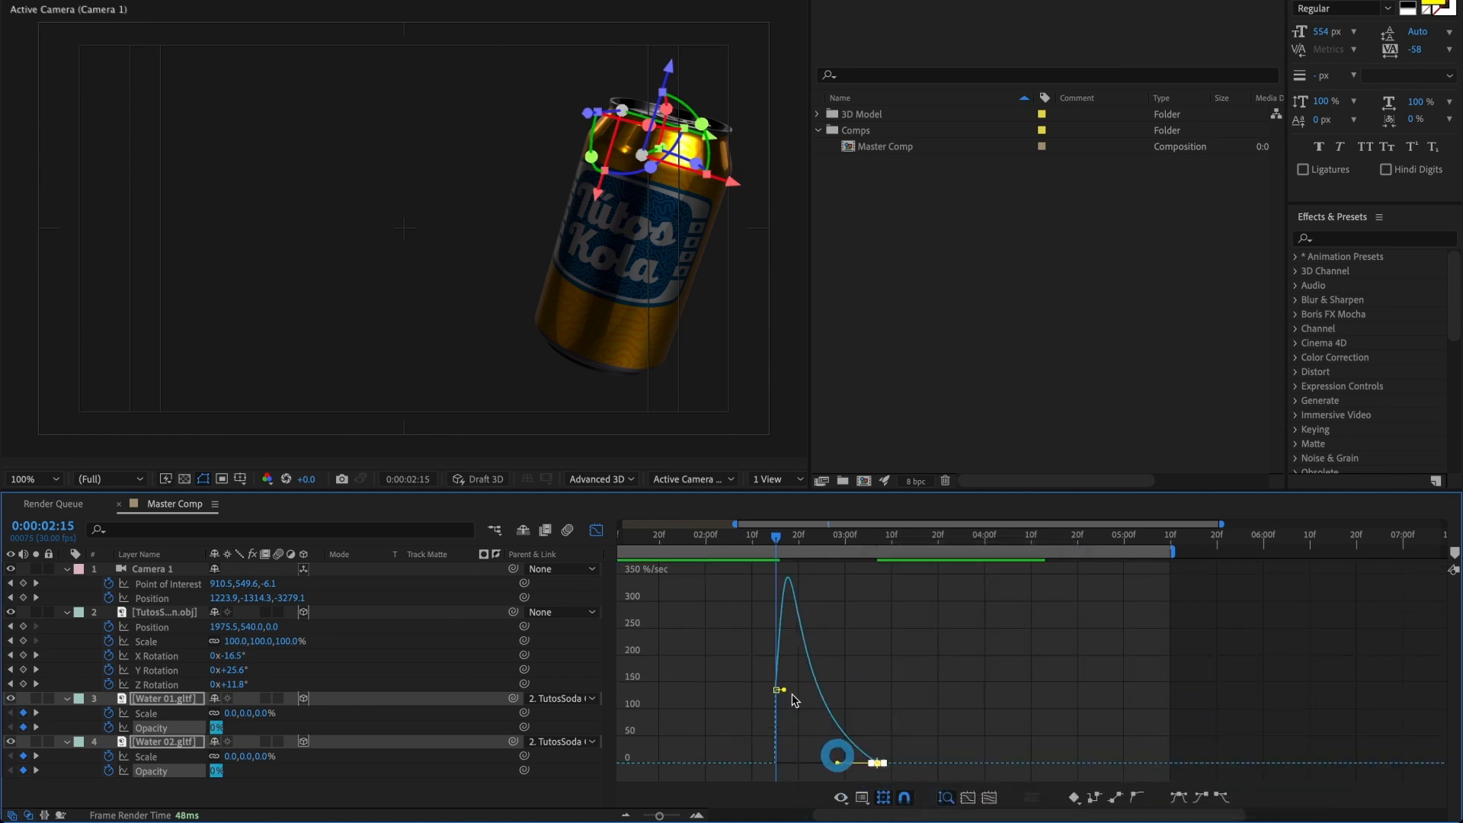
drag(711, 663, 784, 709)
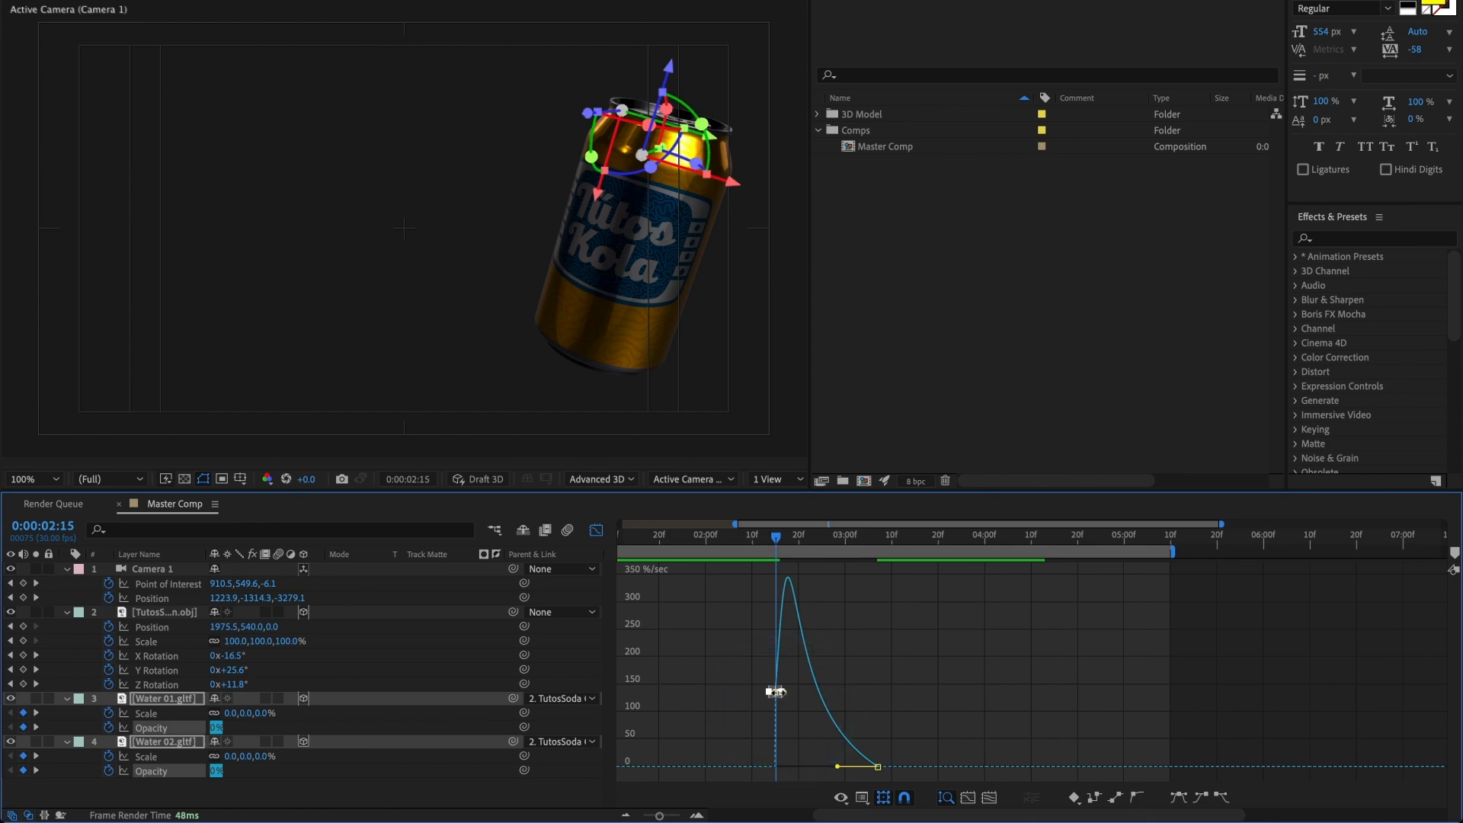
drag(778, 546, 818, 558)
key(space)
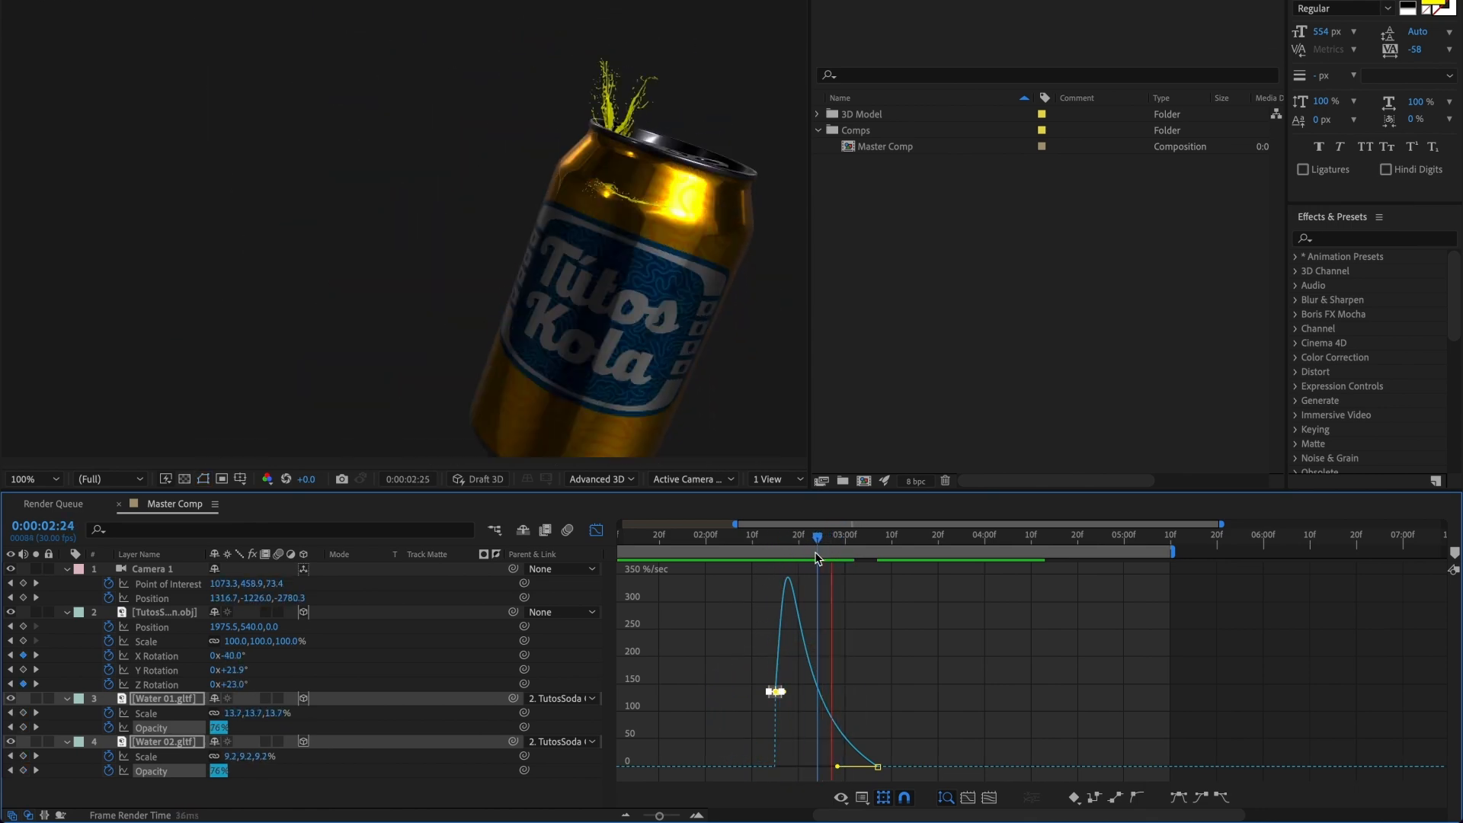
key(space)
click(793, 545)
click(745, 533)
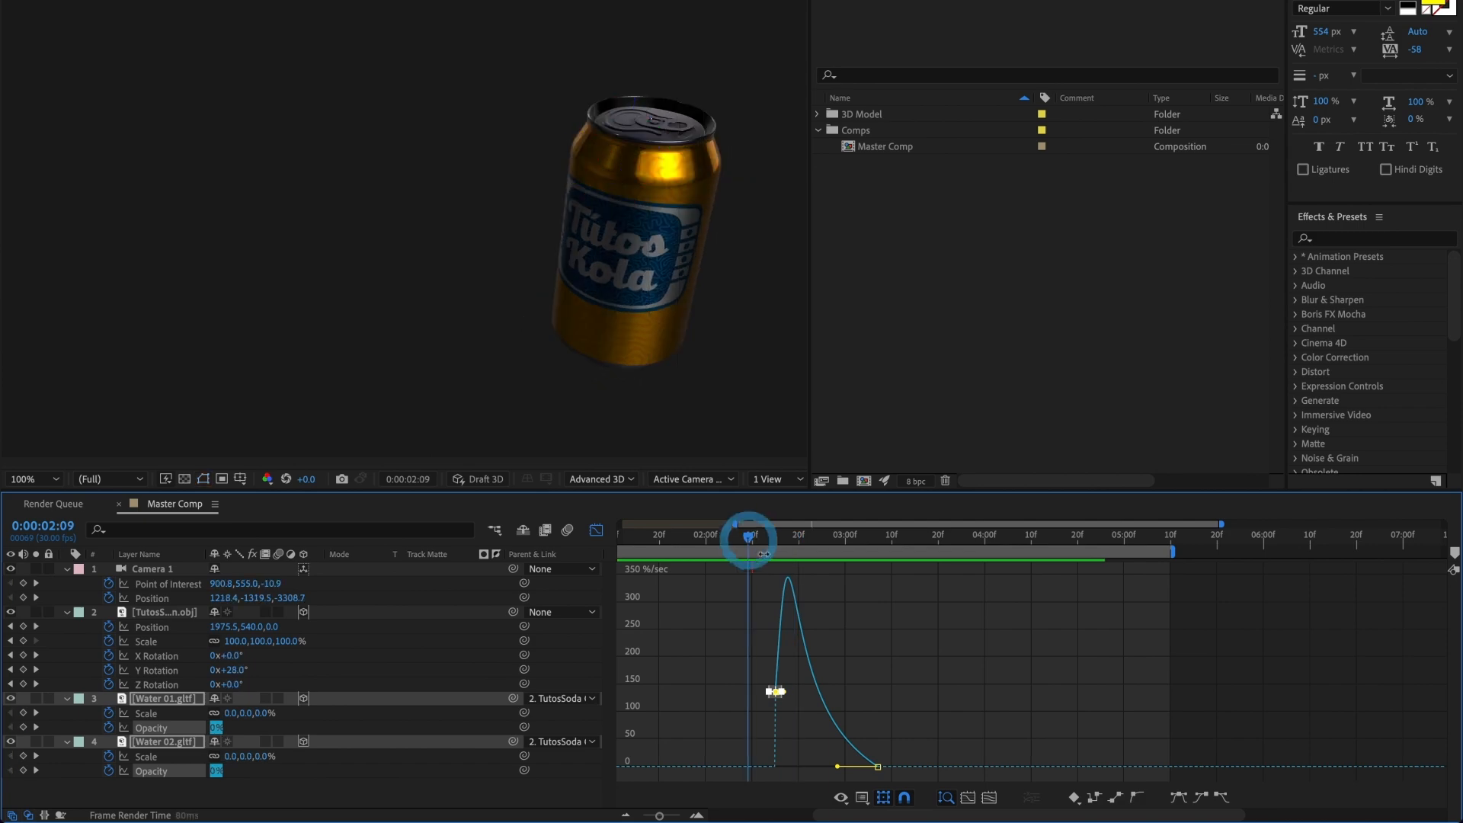
key(space)
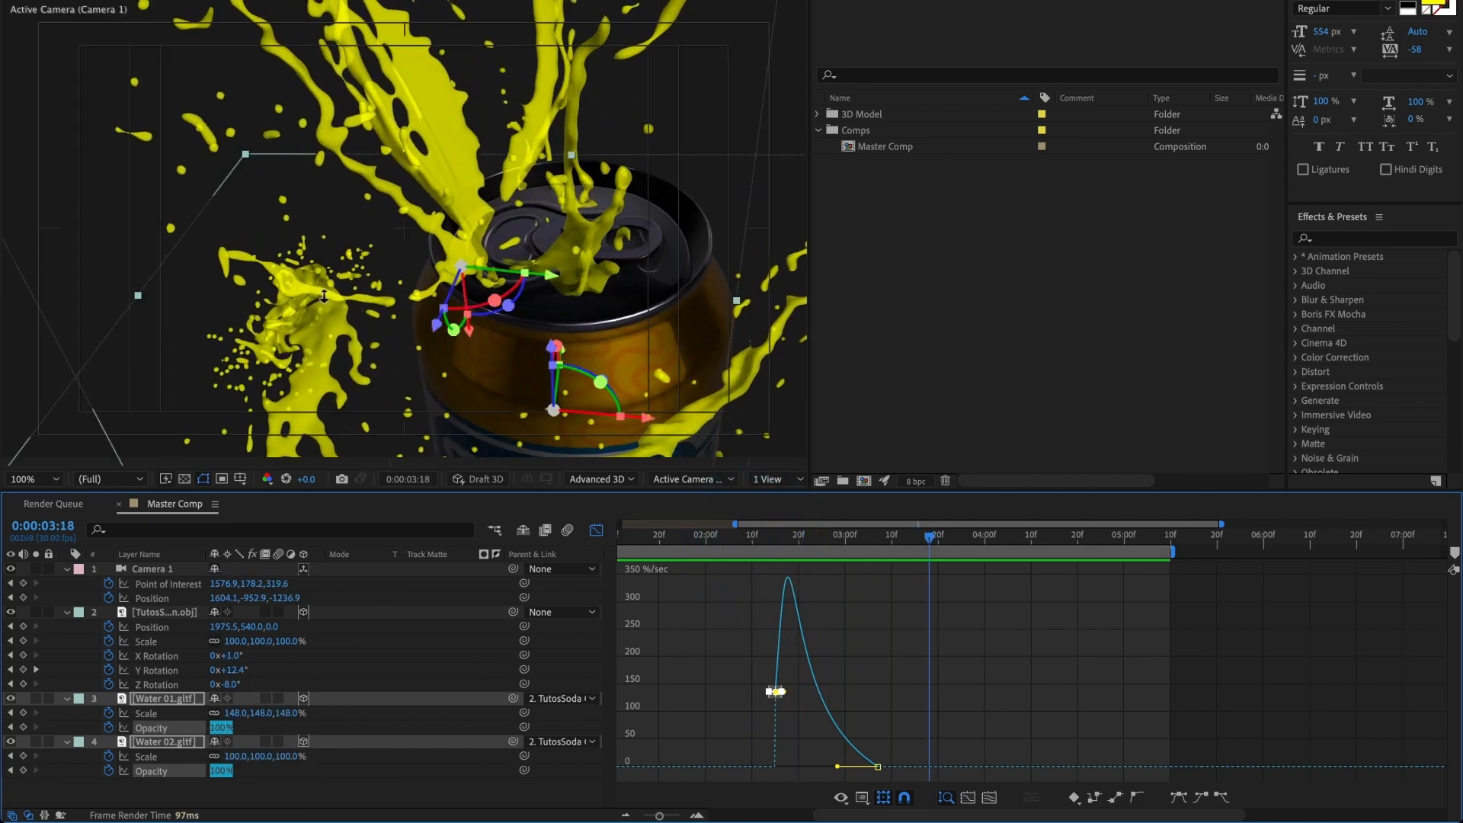
click(597, 531)
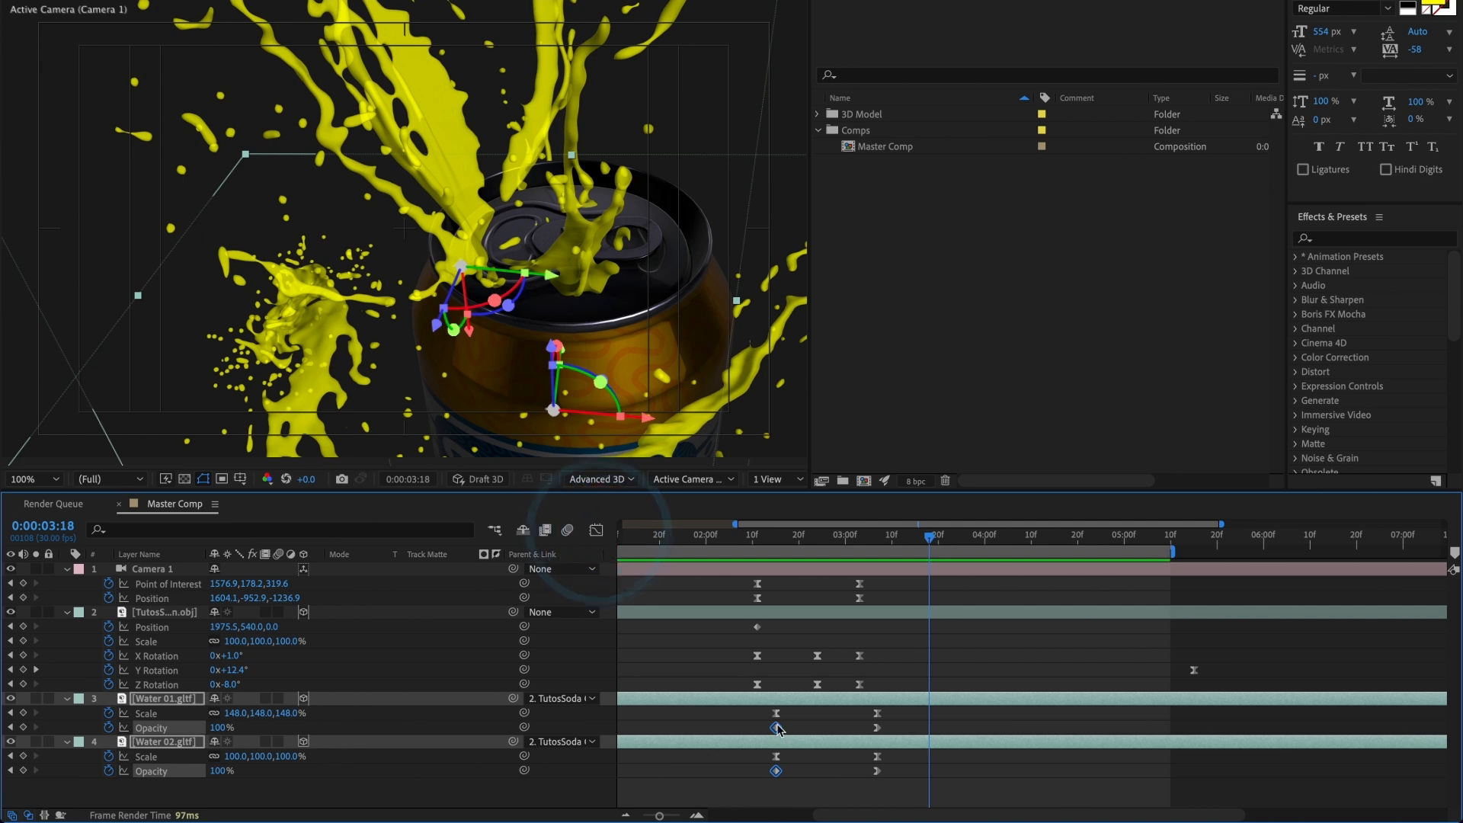
Step: Reveal the rotation properties of Water 01 and set its Z Rotation to 216° at 0:00:03:18
click(394, 783)
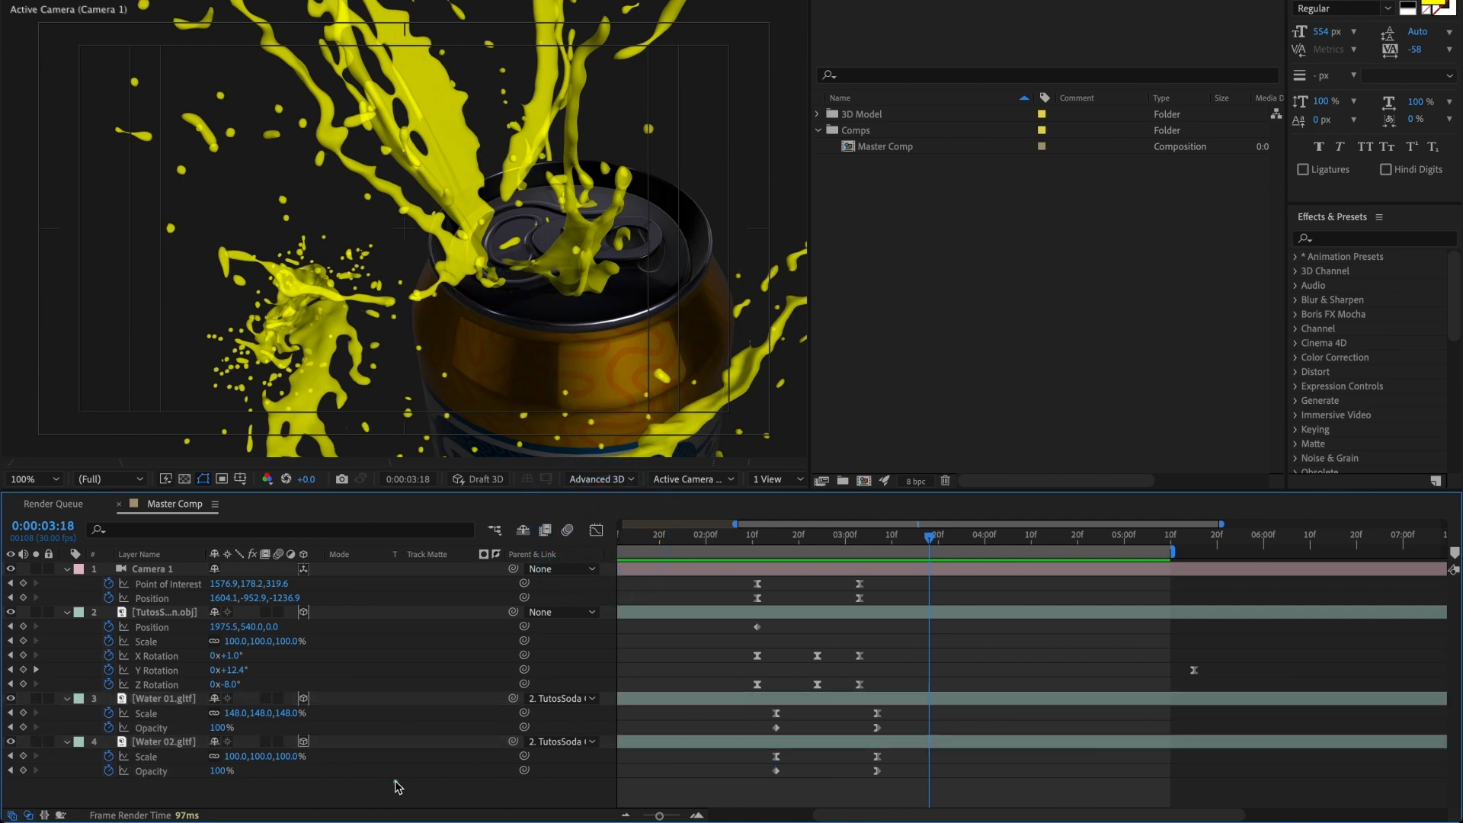
click(169, 699)
key(r)
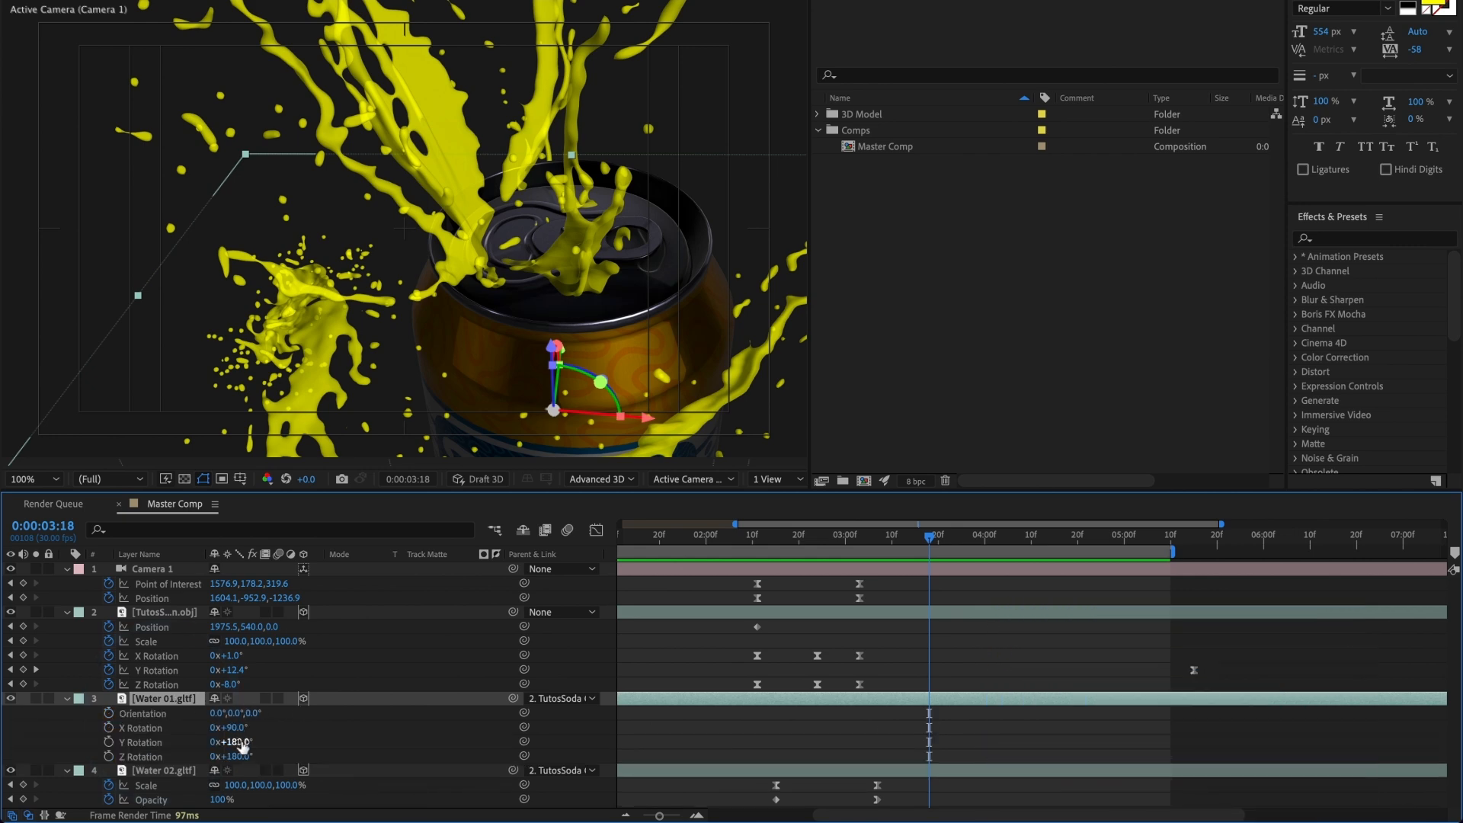
drag(242, 745, 276, 759)
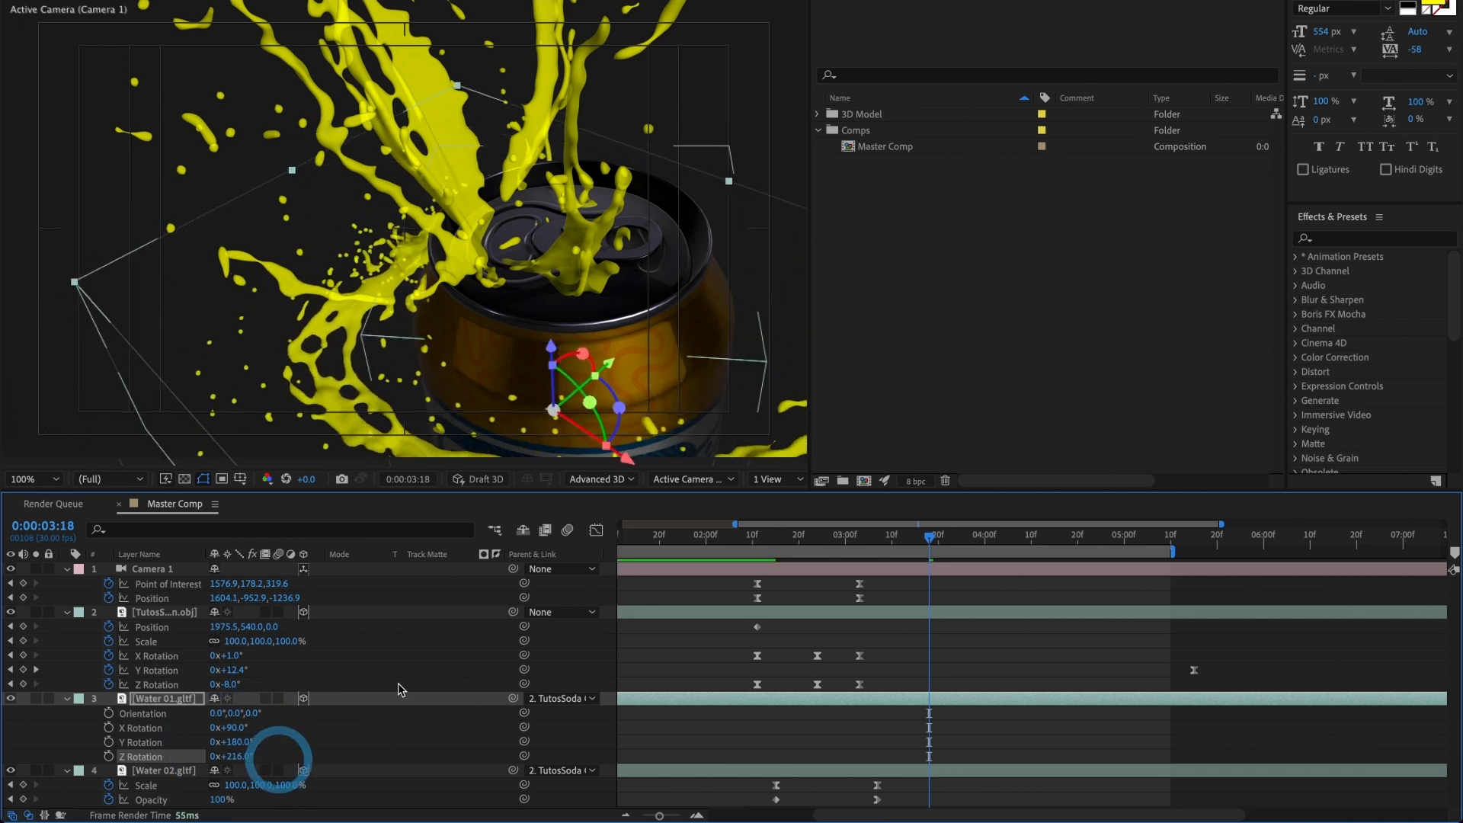
Step: In the Top view, move the Water 01 splash along its X axis beside the can, and return to the active camera view
click(730, 483)
click(695, 602)
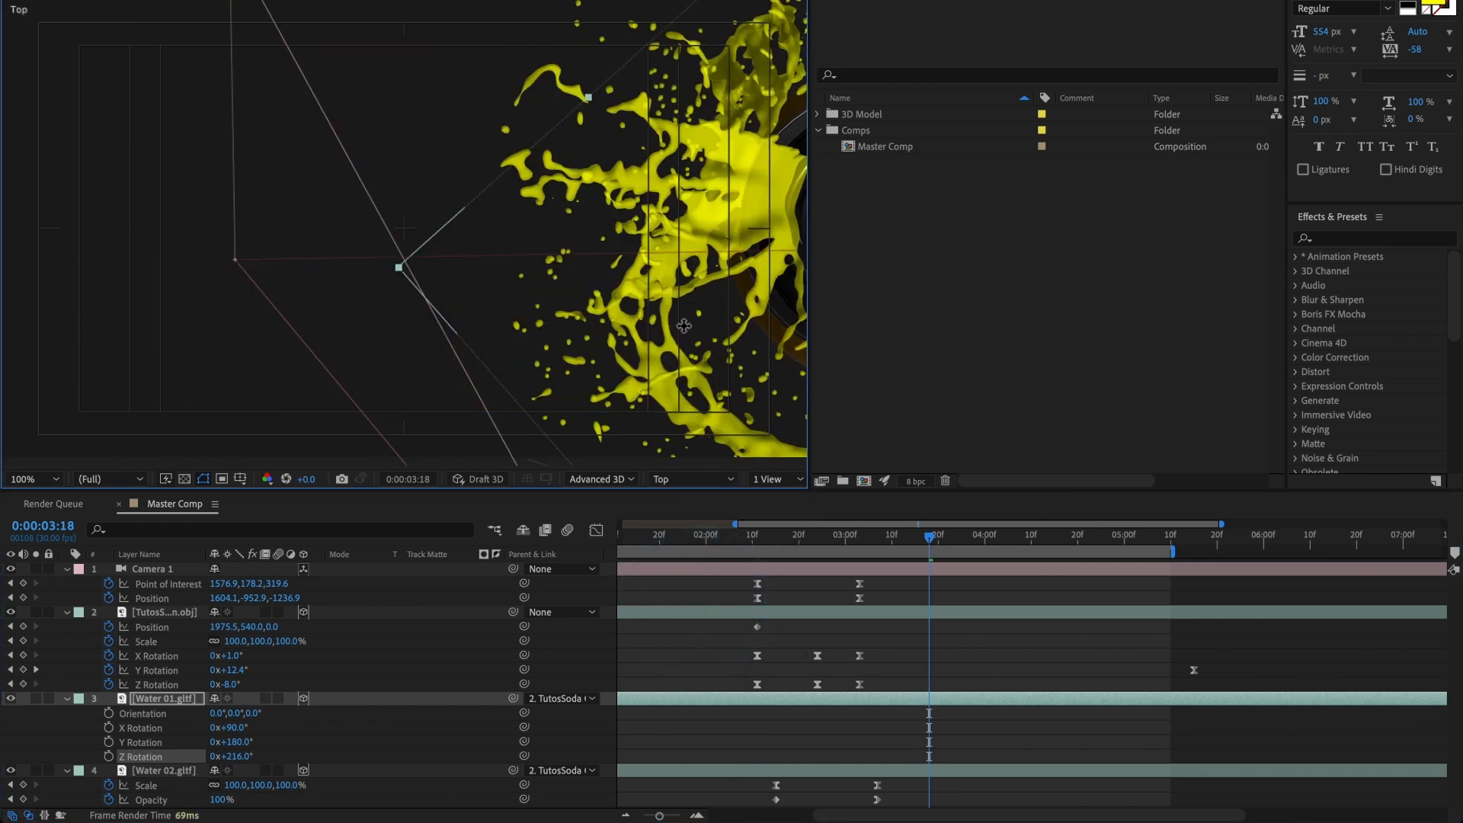
drag(683, 326, 405, 315)
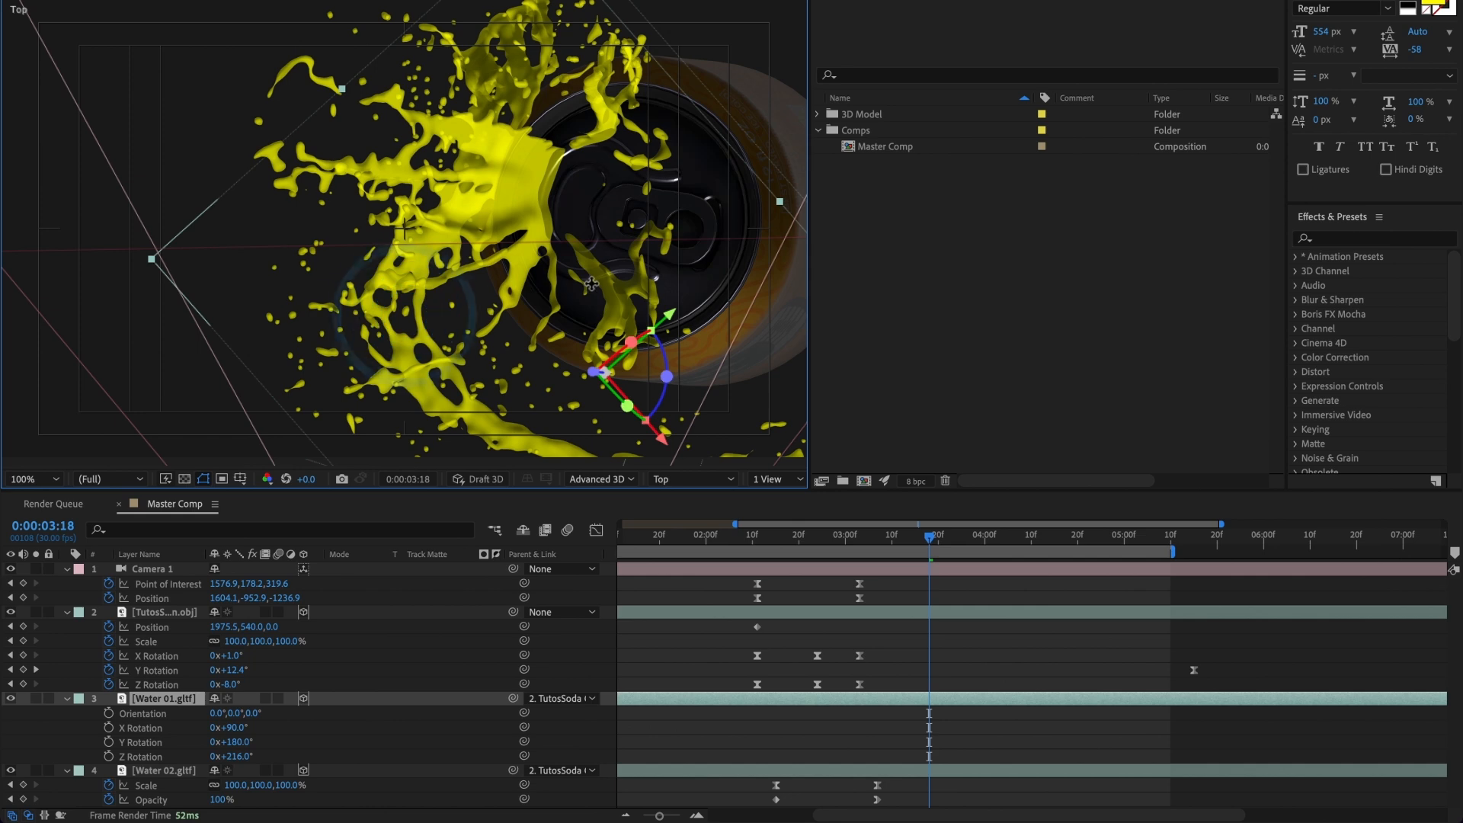
drag(664, 440, 600, 404)
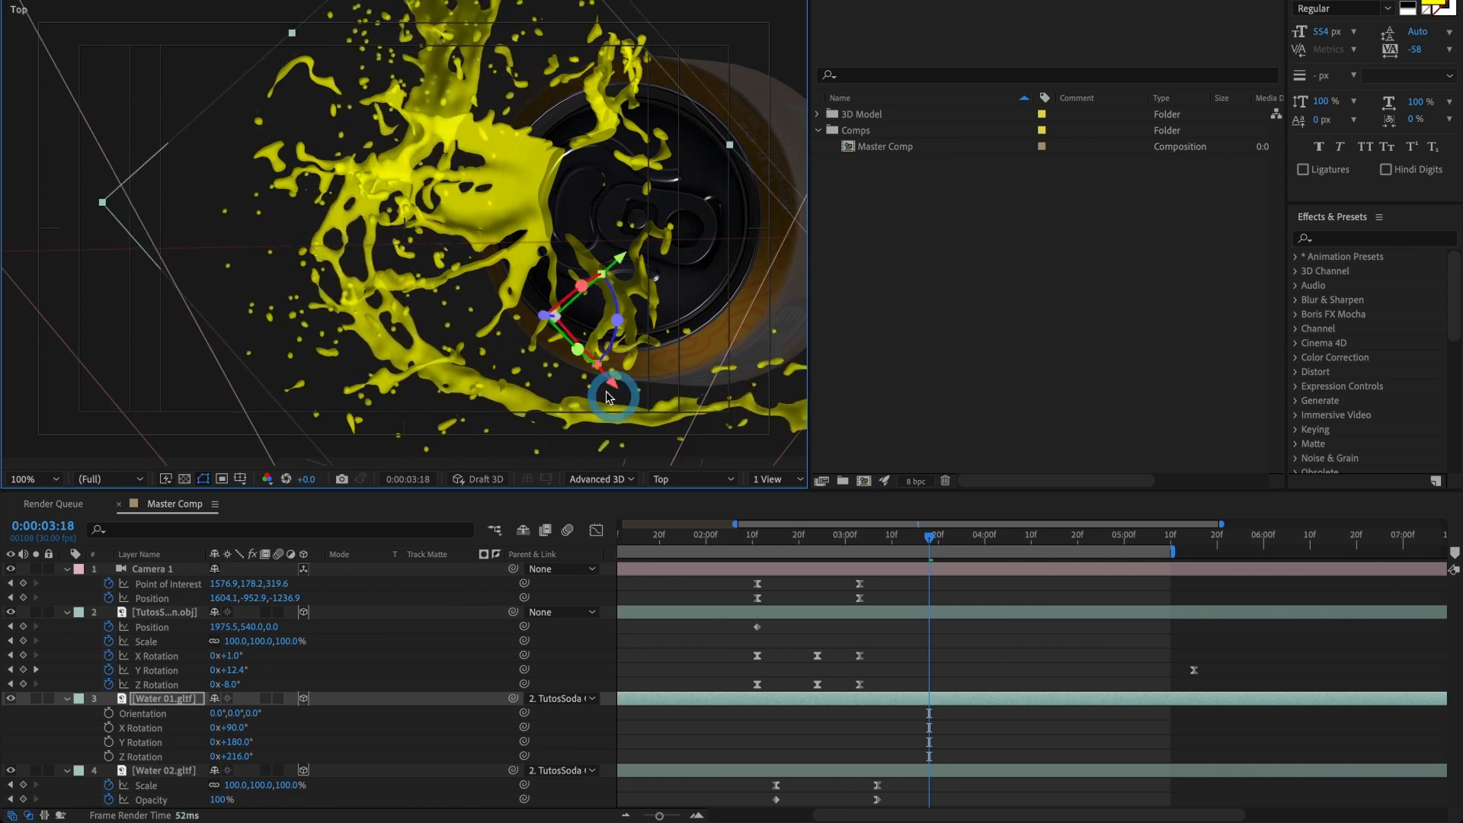
click(656, 479)
click(677, 499)
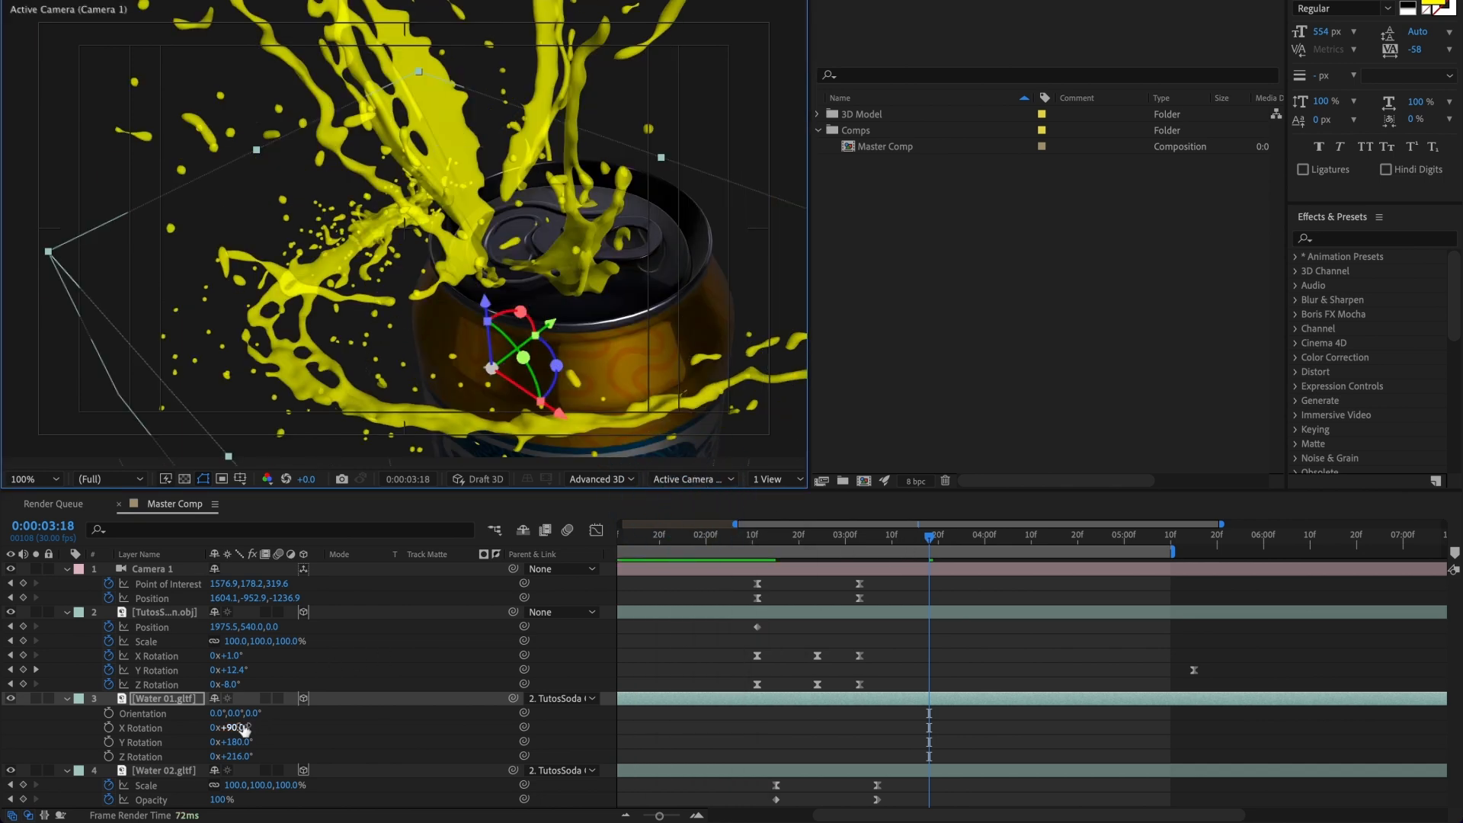
Step: Set the Z Rotation of Water 01 to 232° and preview the splash animation from 0:00:02:20
drag(246, 755, 257, 754)
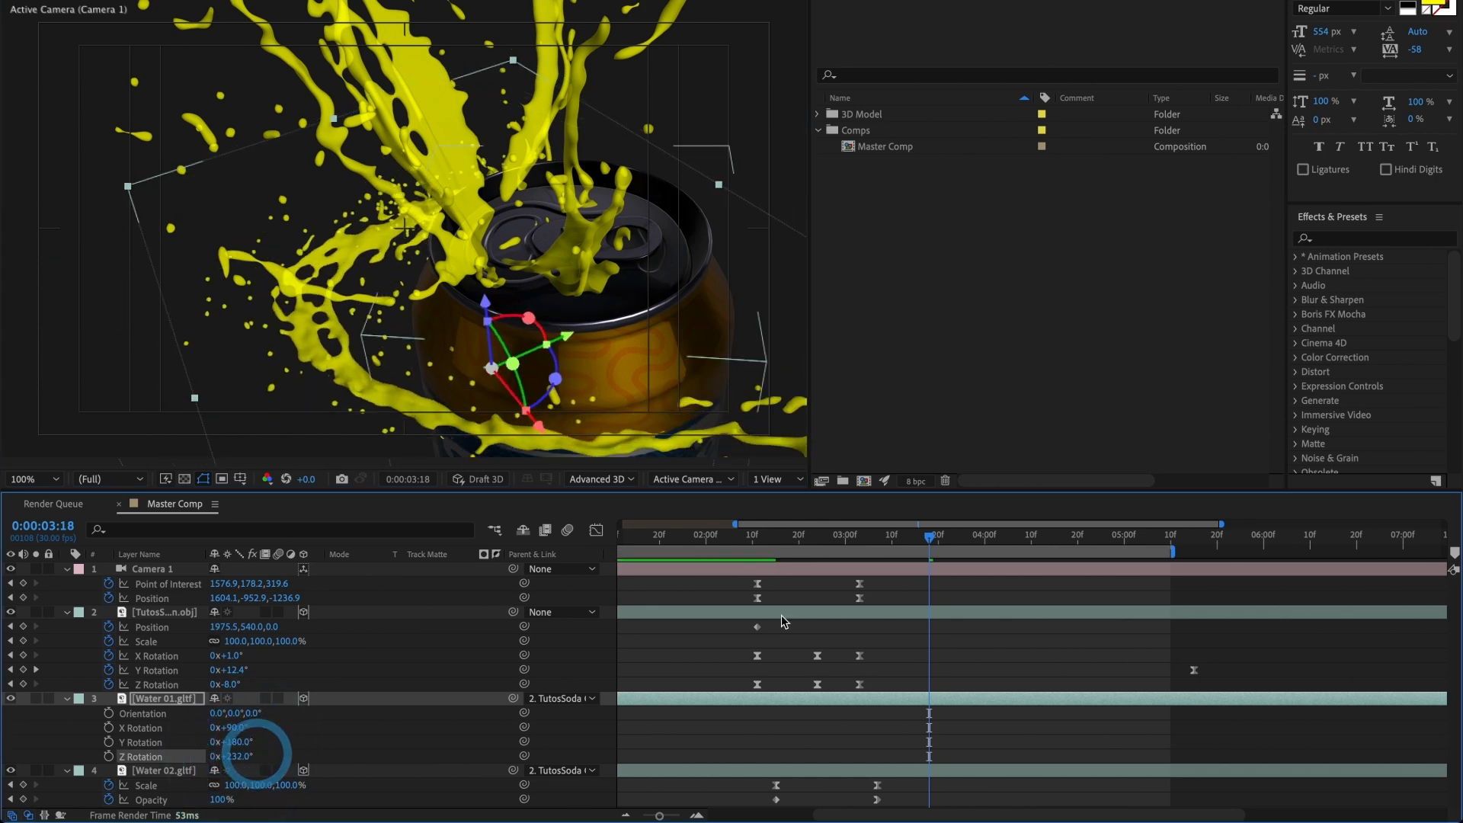
drag(878, 543, 799, 542)
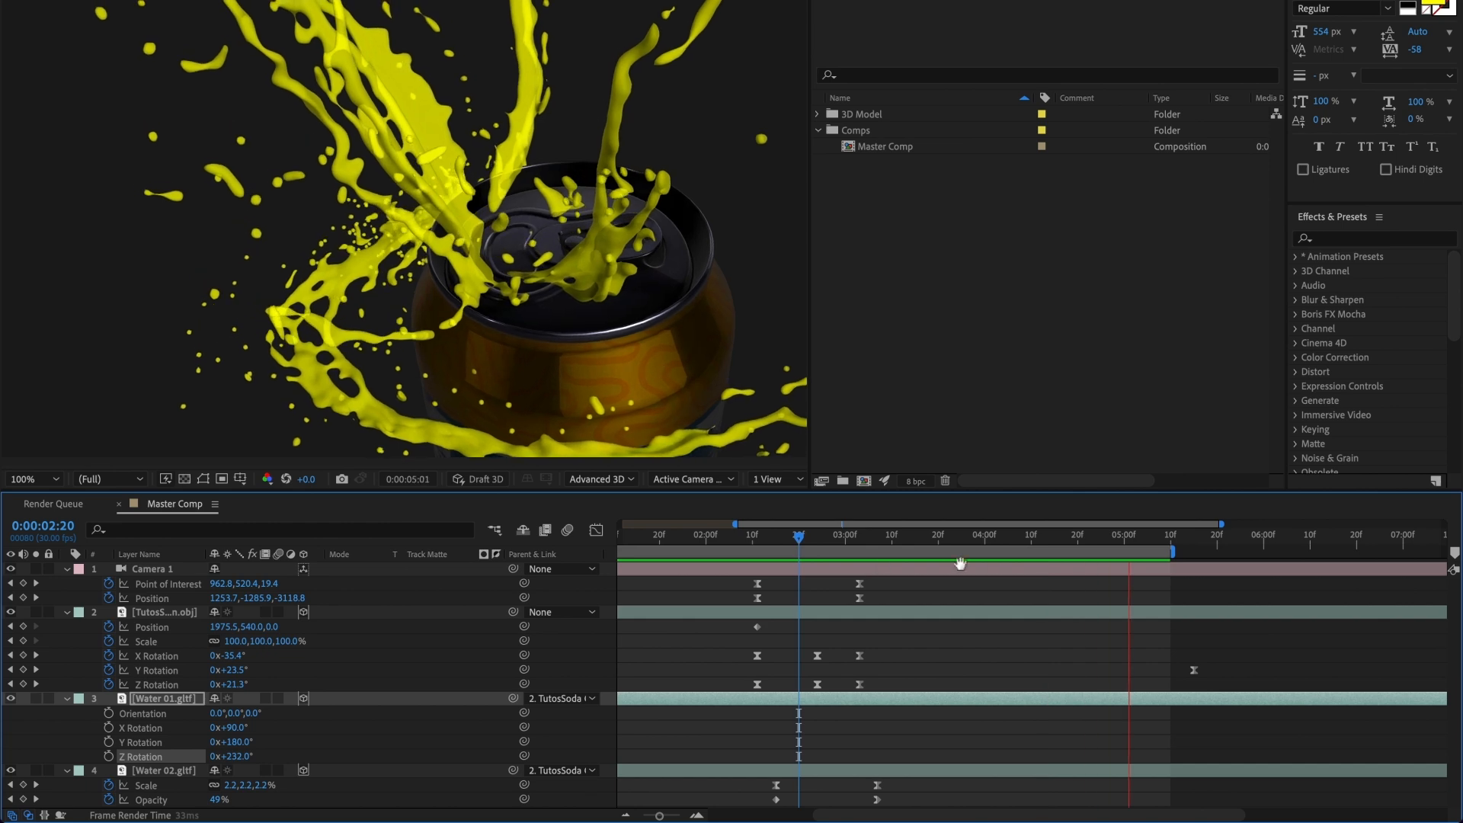
key(space)
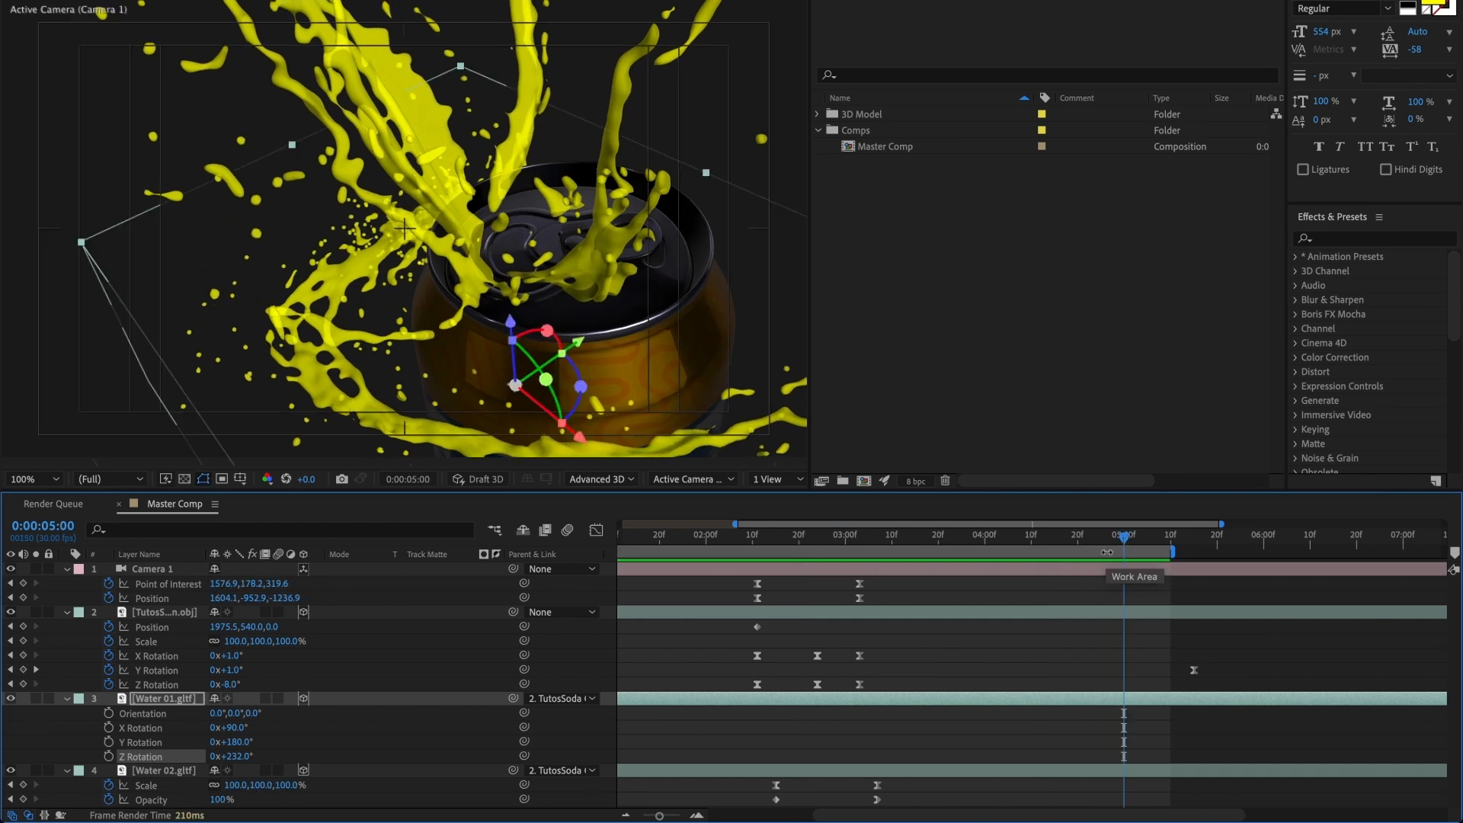
Step: Collapse the properties of all four layers and shift the work area so that it ends at 10 s
click(67, 613)
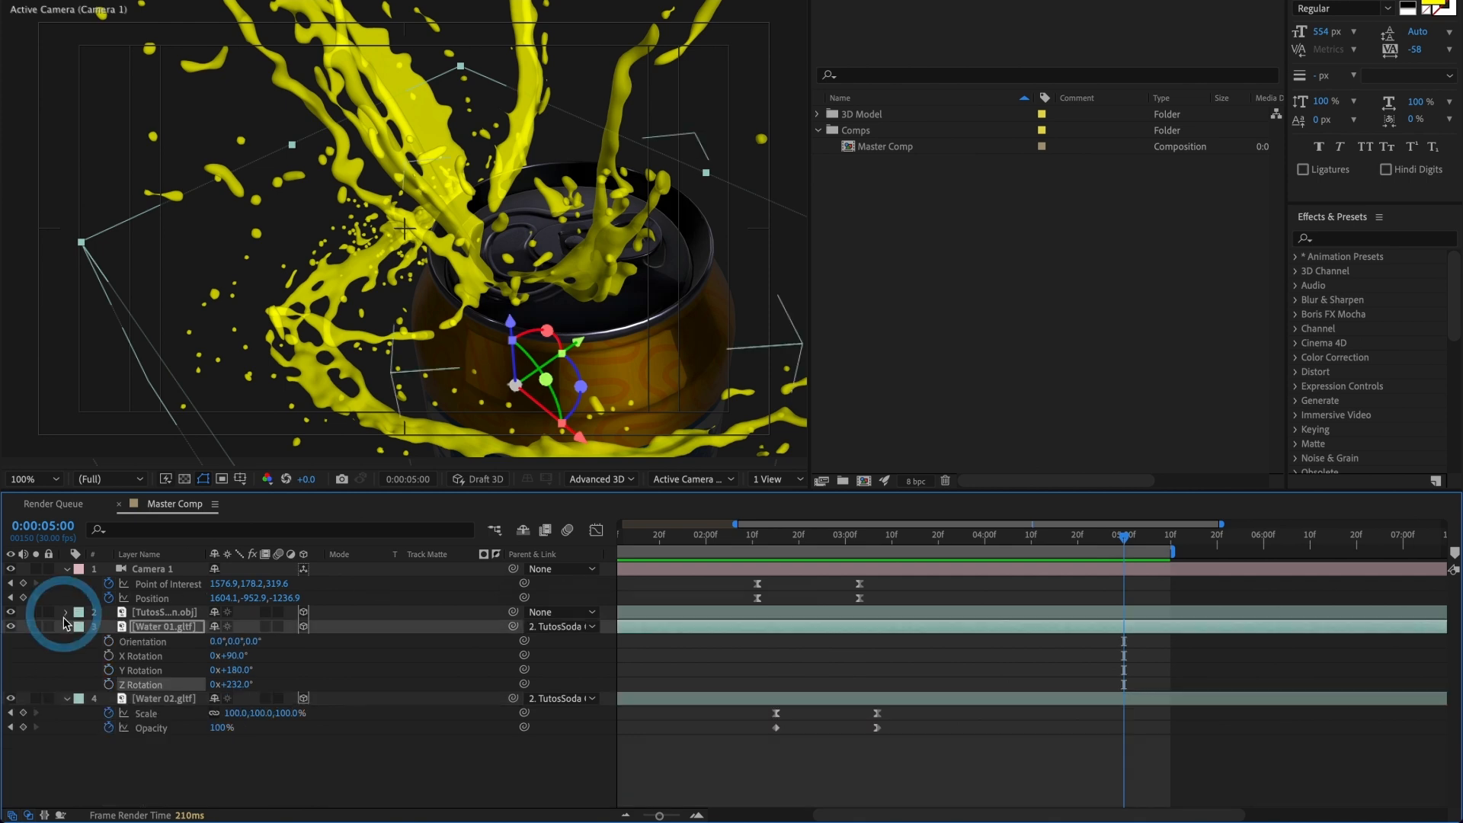
click(67, 627)
click(67, 569)
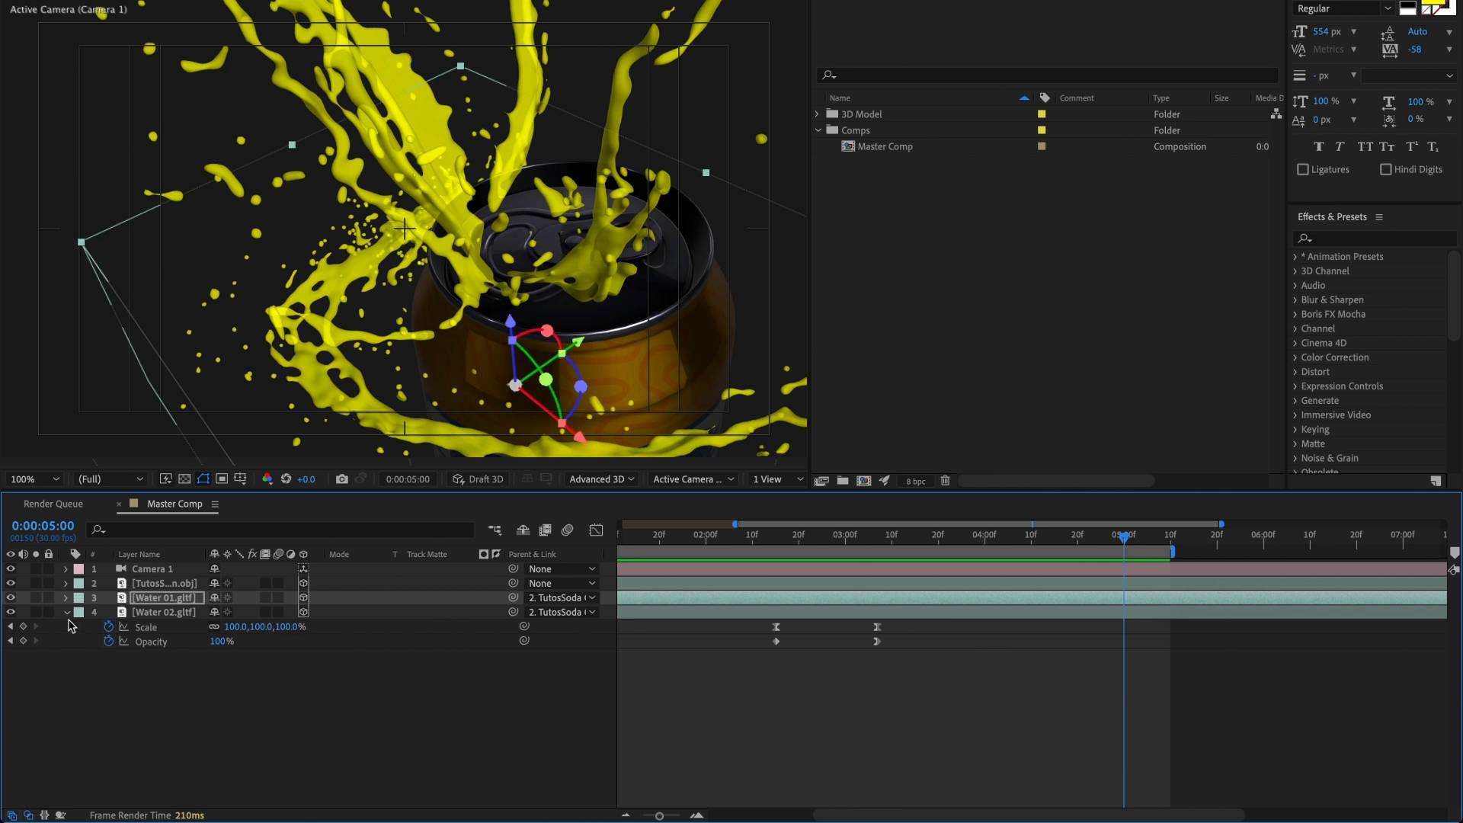
click(68, 611)
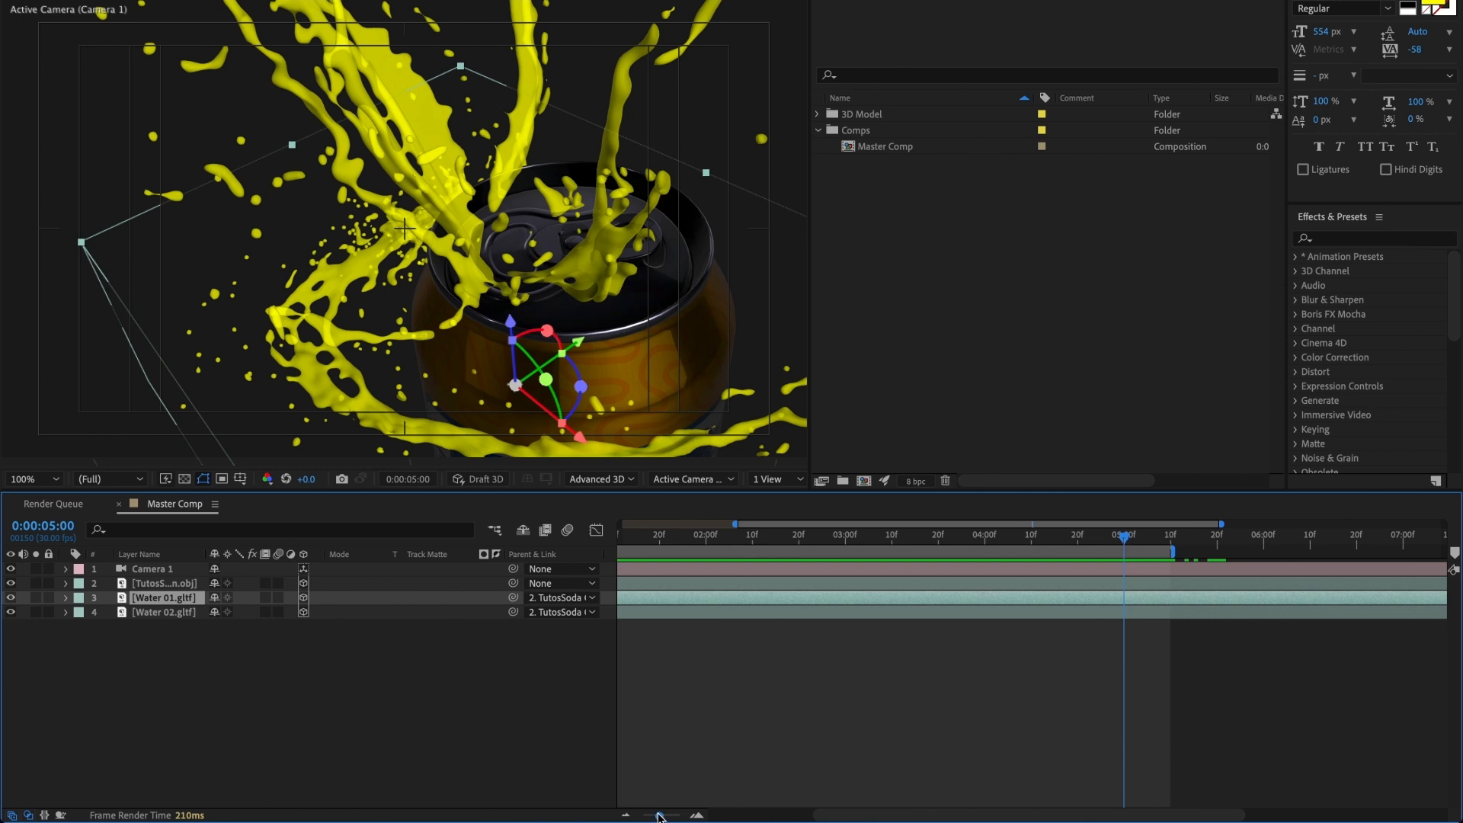
drag(660, 816, 643, 816)
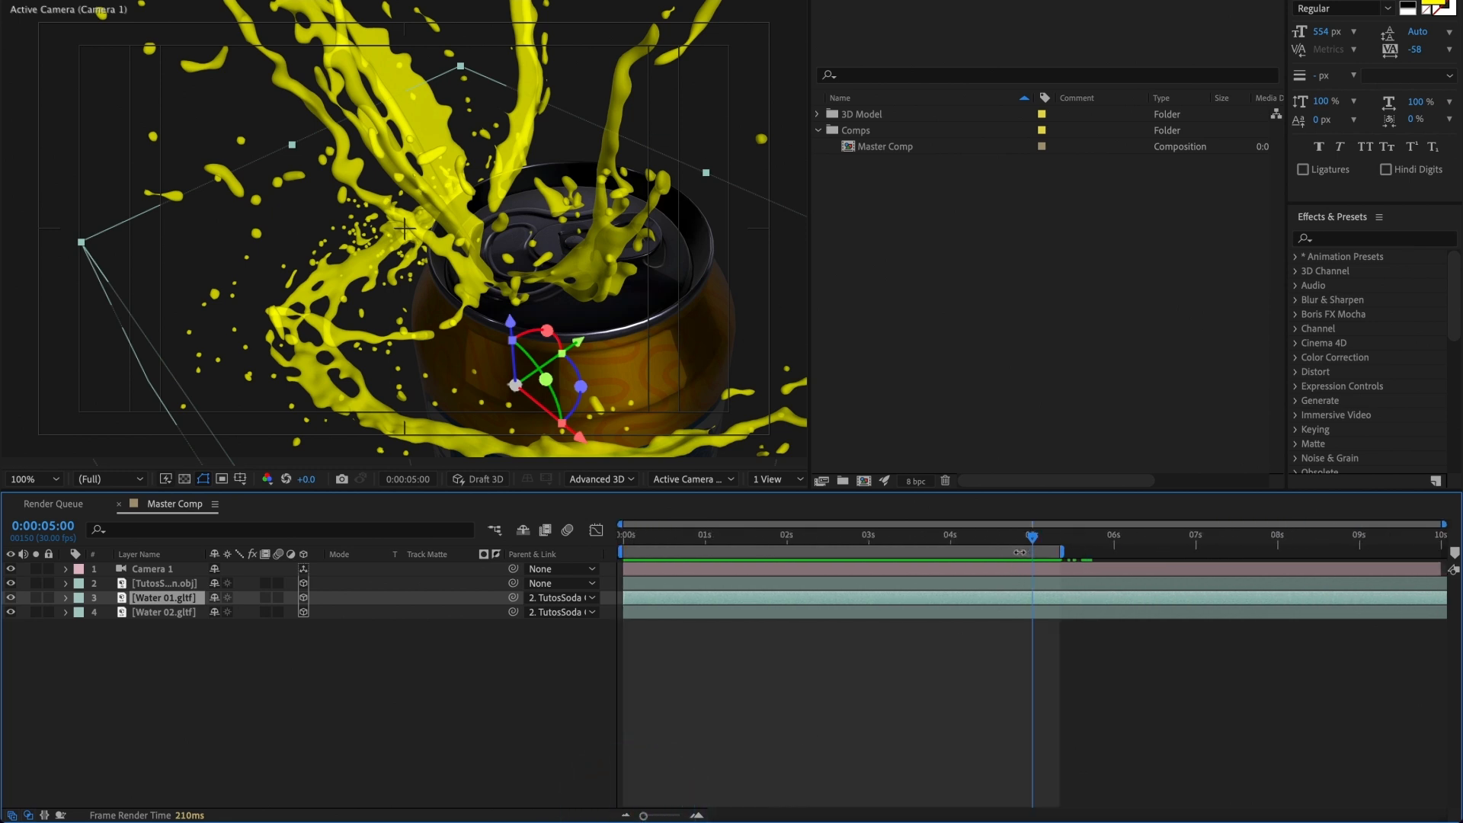
drag(1019, 552, 1408, 558)
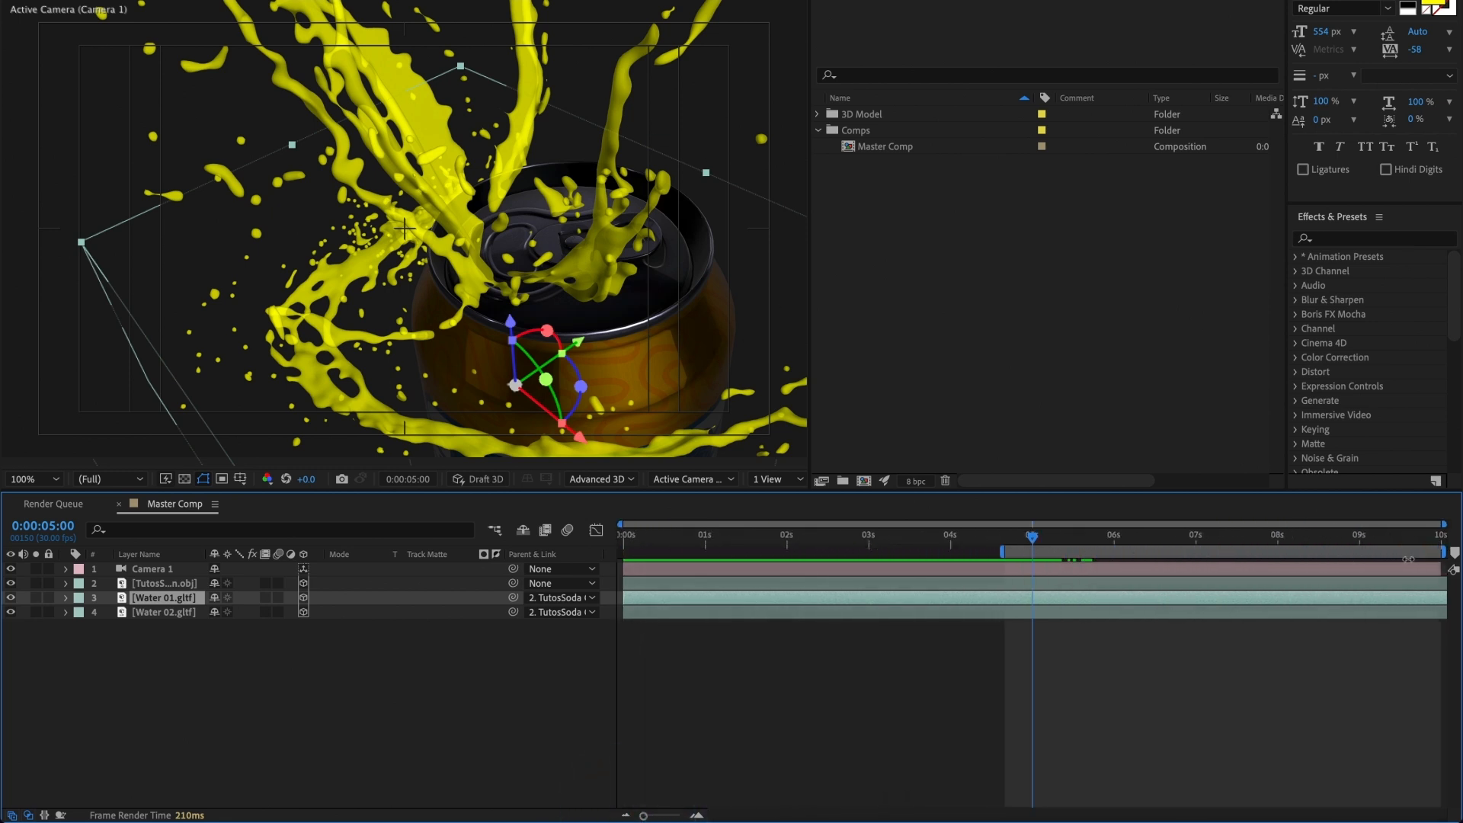
Step: Split all four layers at 0:00:05:00 and stack the second-half layers together above the first-half ones
click(1043, 571)
shift+click(1036, 611)
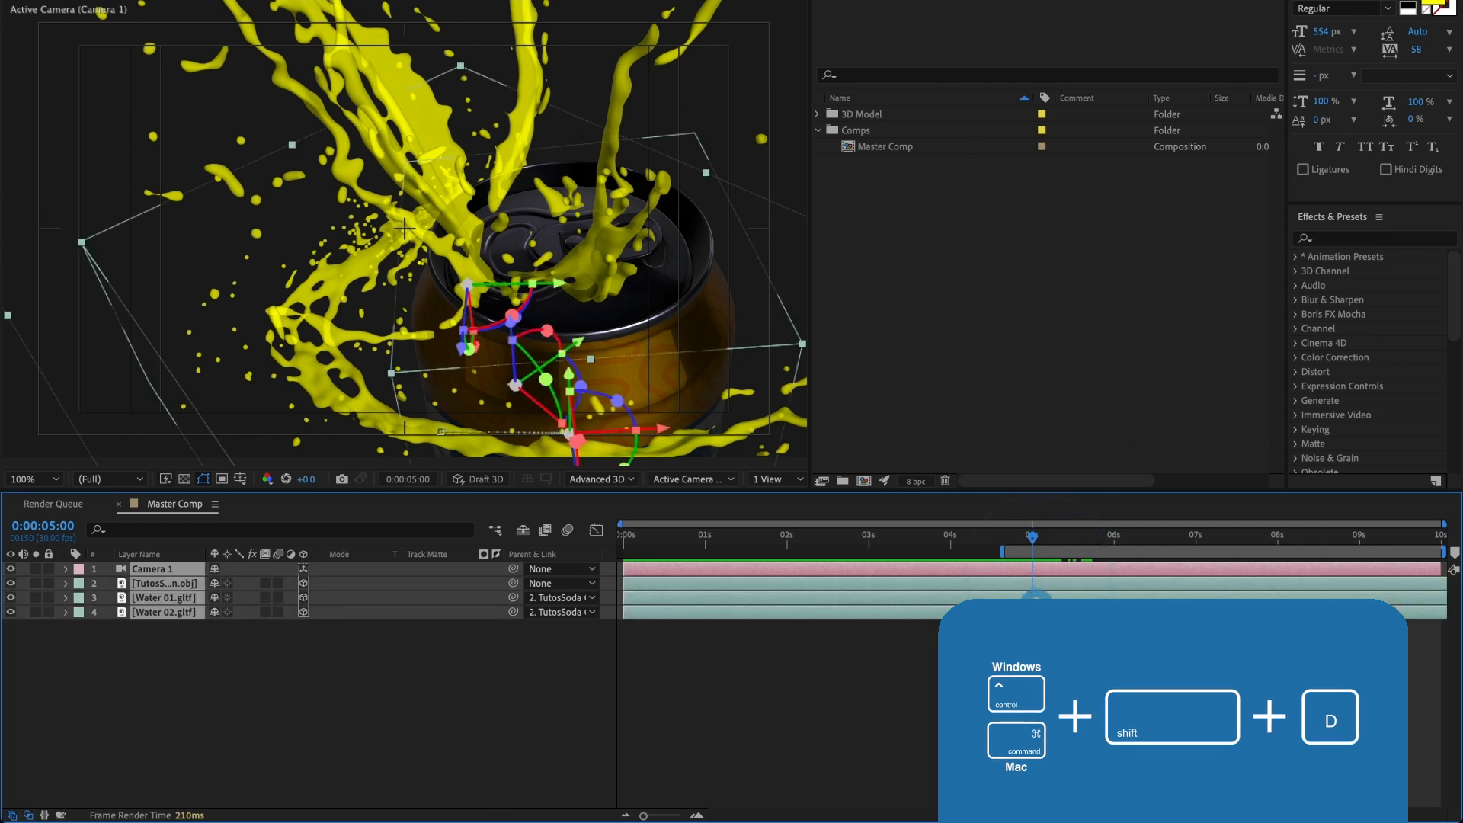
key(ctrl+shift+d)
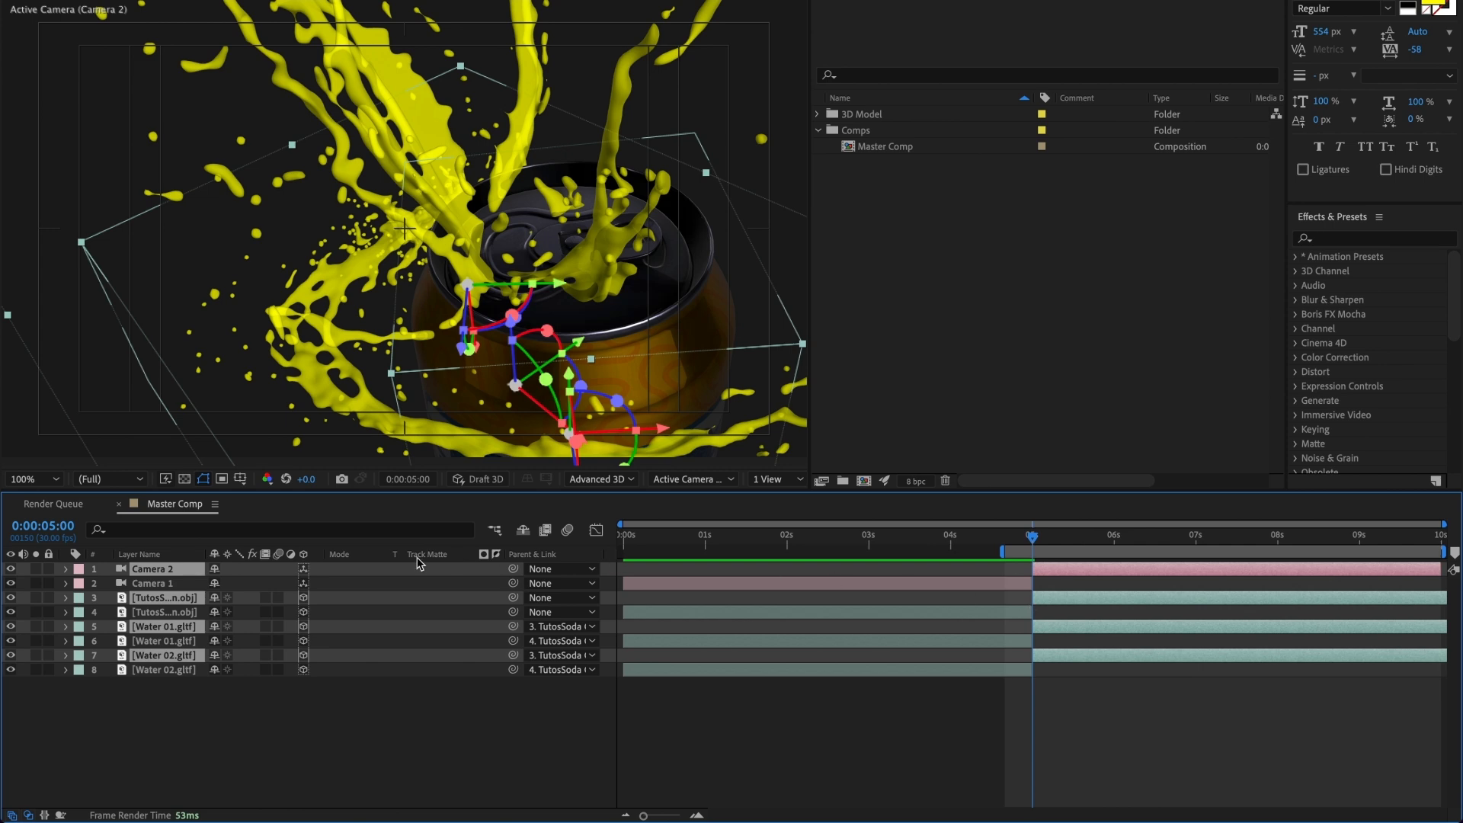
drag(169, 601, 173, 585)
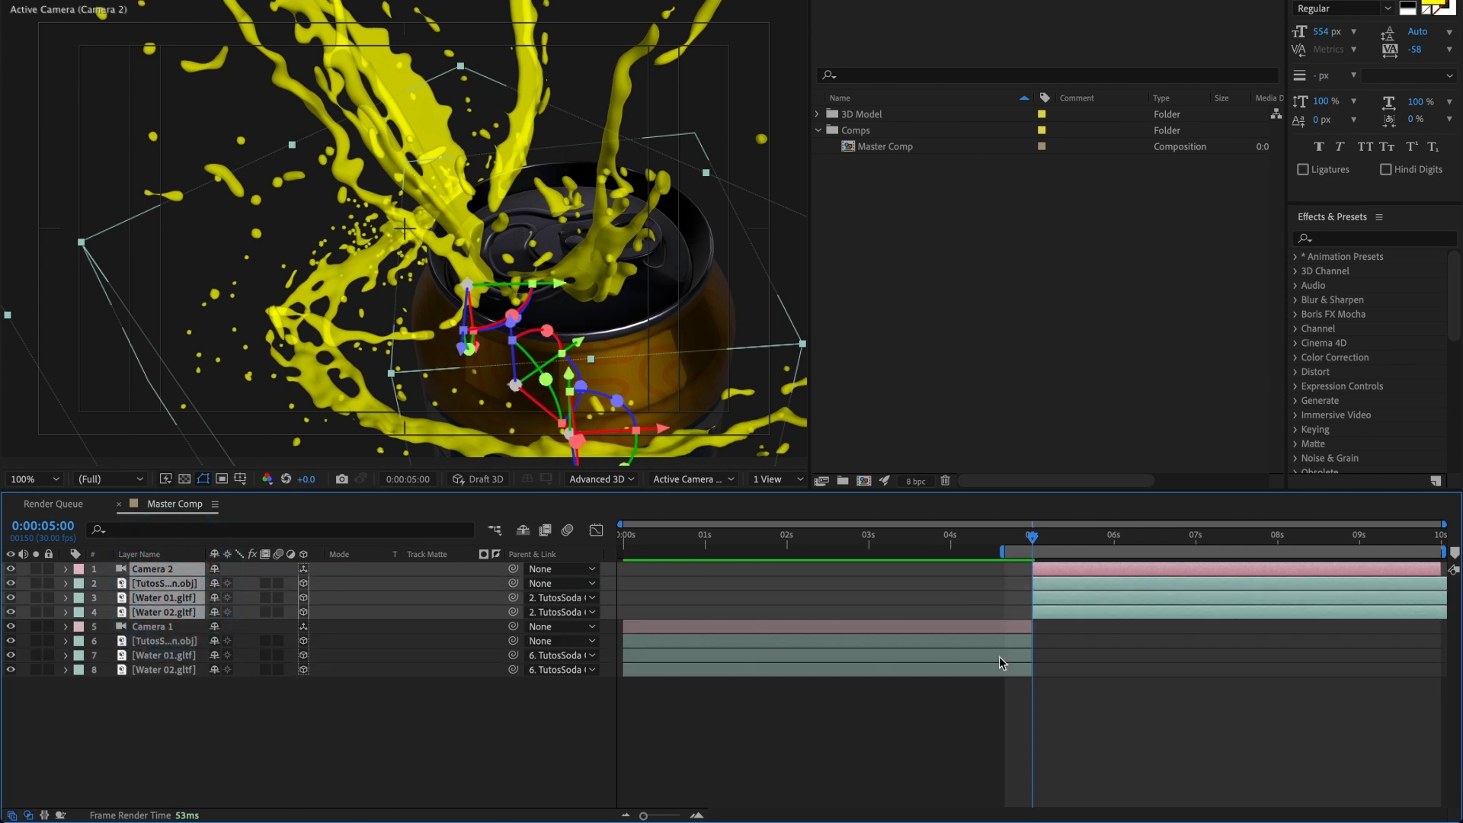
Step: Remove the Point of Interest and Position keyframes from Camera 2 and reset its transform
click(1062, 674)
click(1069, 577)
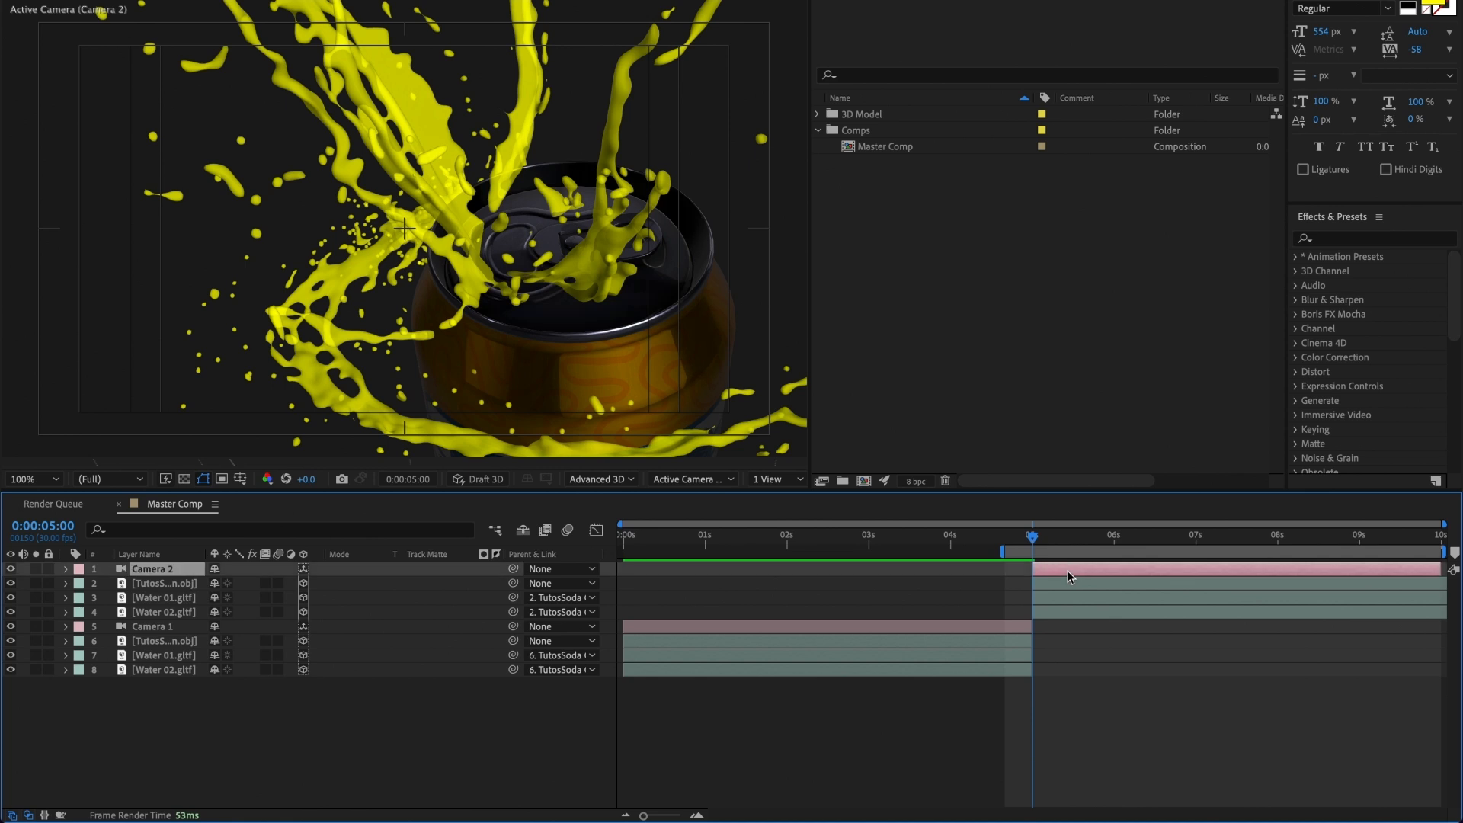
key(u)
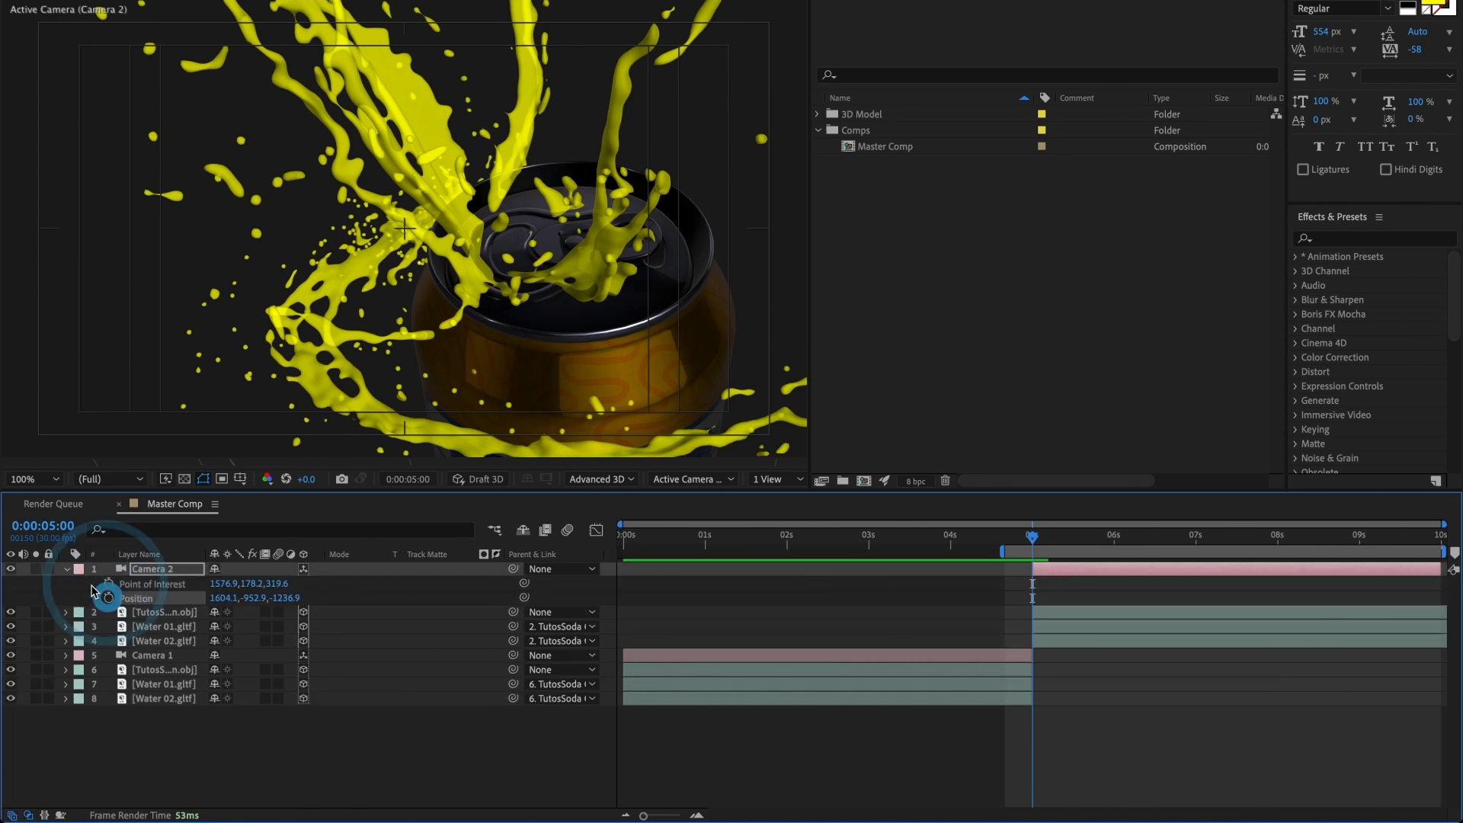
click(67, 569)
click(67, 570)
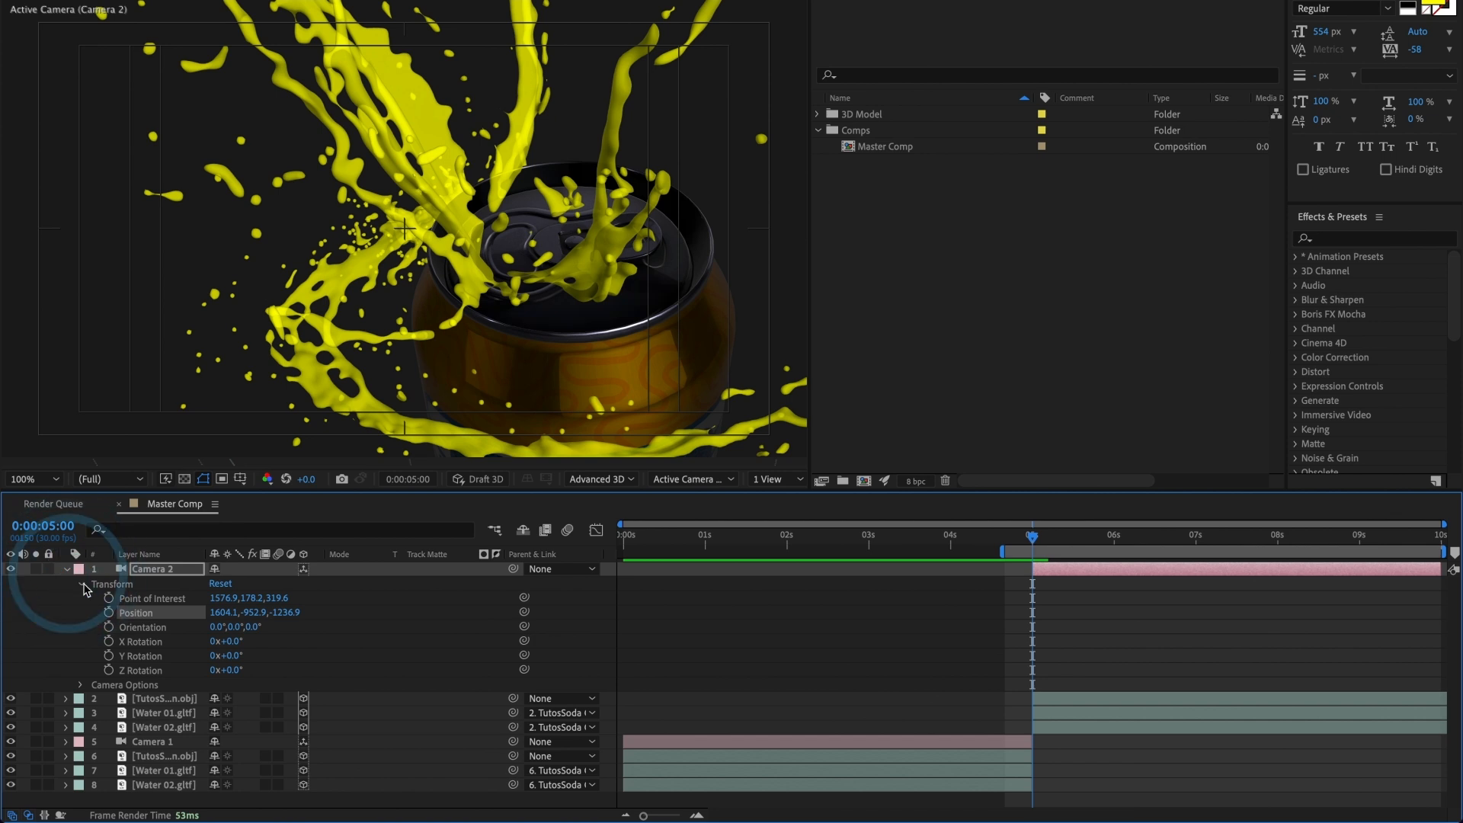
click(215, 583)
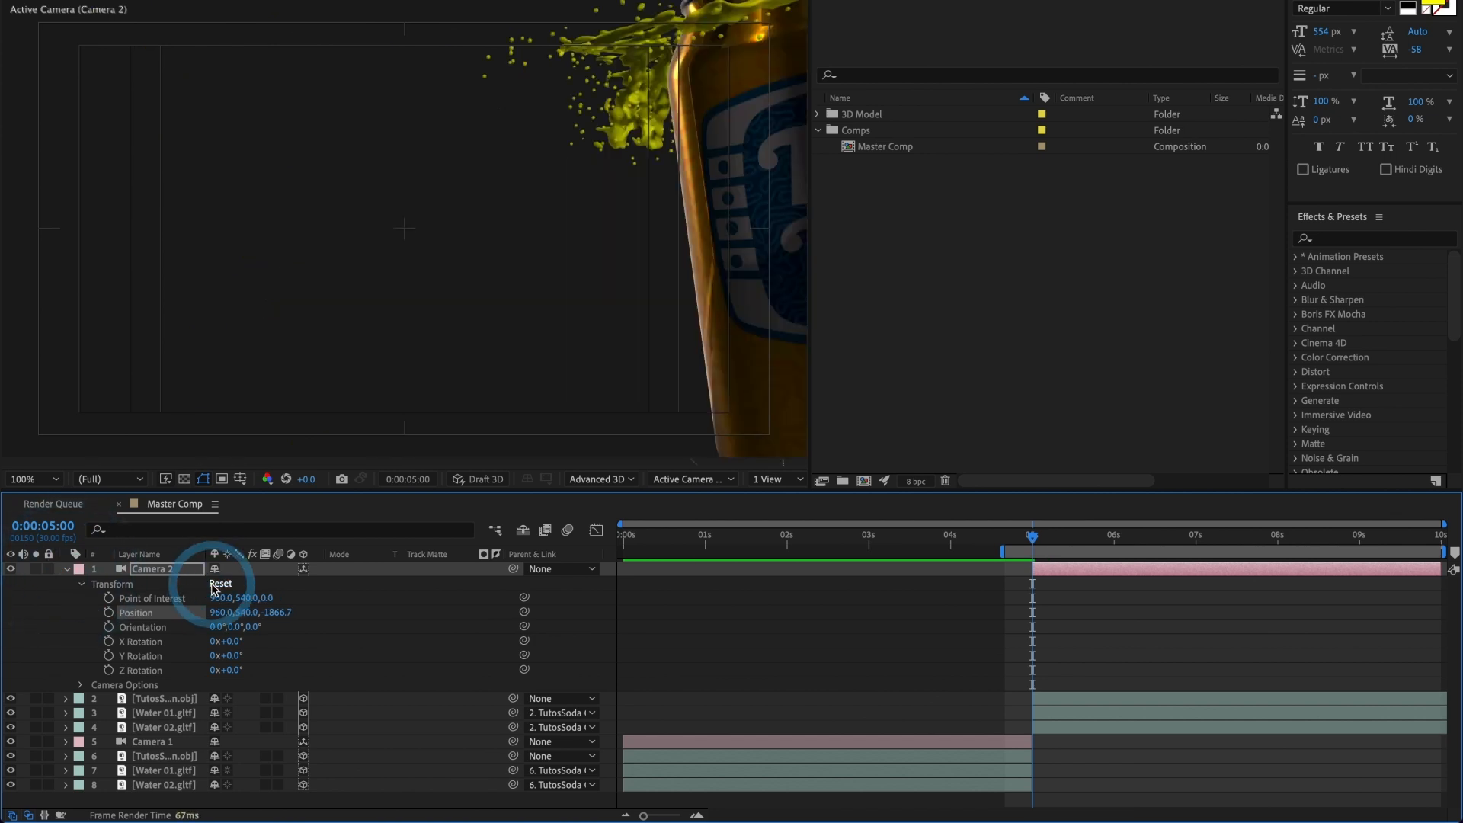
click(67, 572)
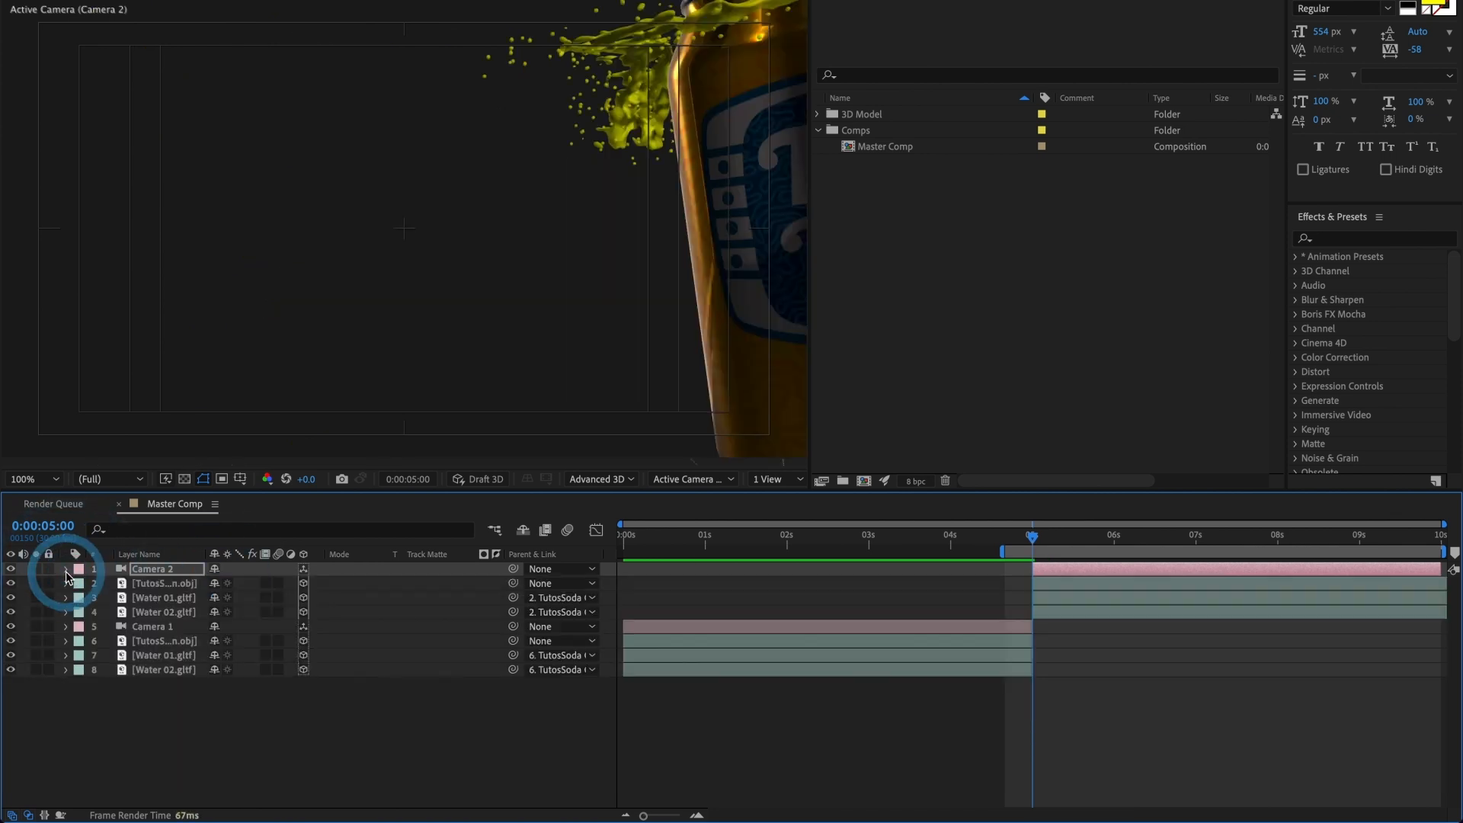
Step: Remove the second-half can layer's position, scale and rotation keyframes, plus the scale and opacity keyframes of the second-half Water 01 and Water 02
click(1061, 588)
shift+click(1054, 610)
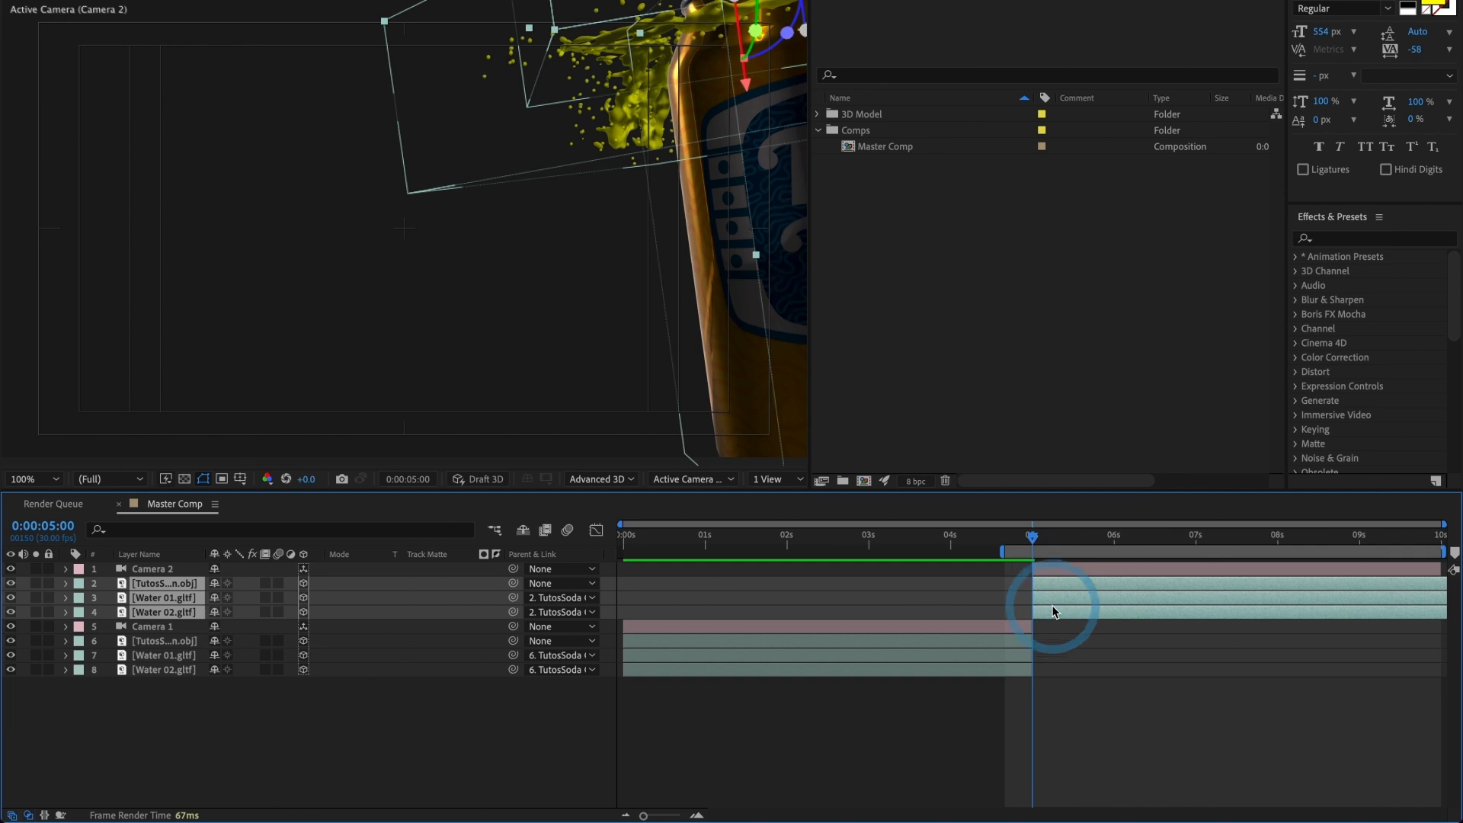
key(u)
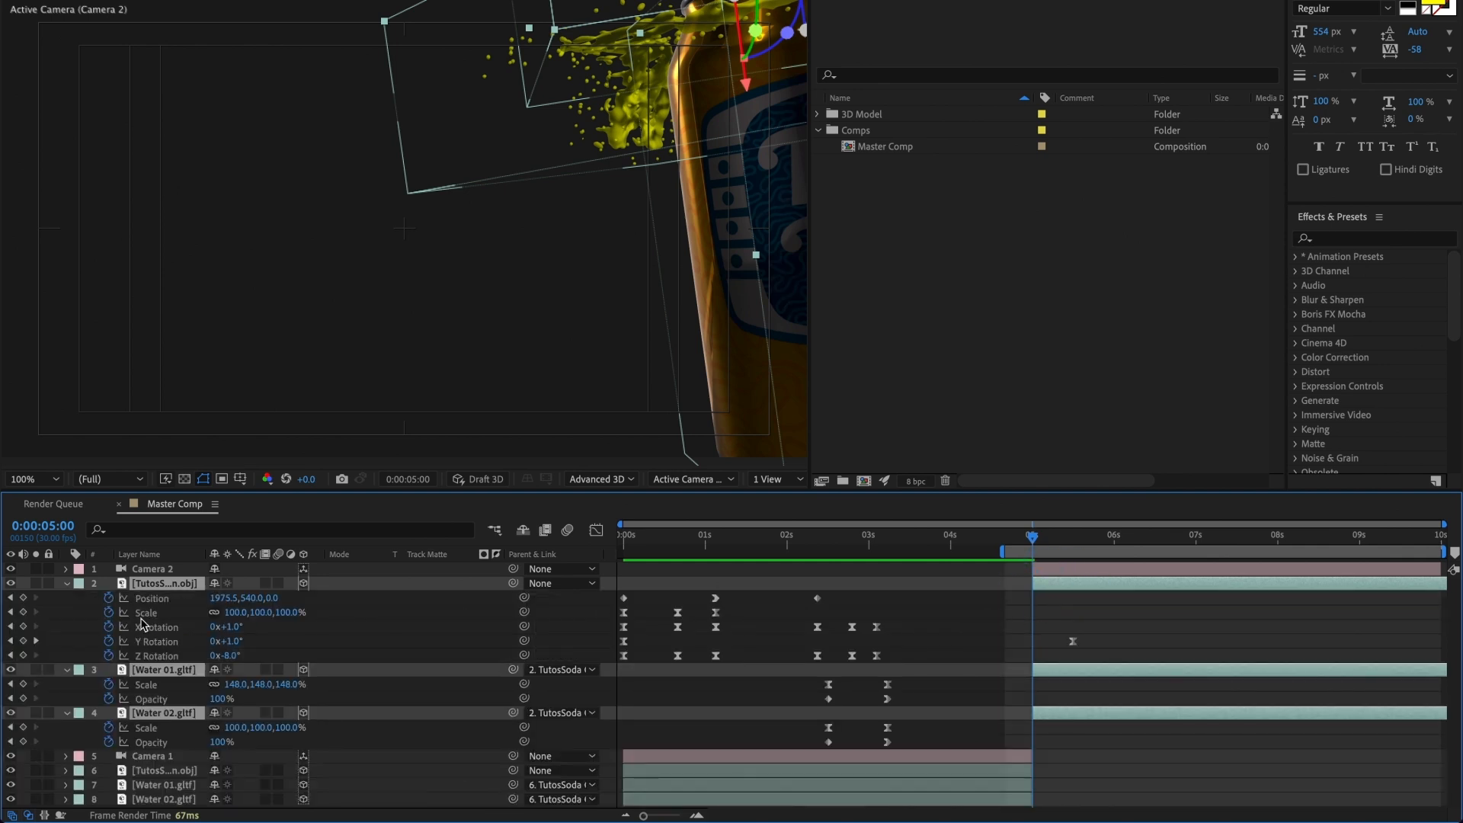
click(110, 600)
click(110, 613)
click(110, 628)
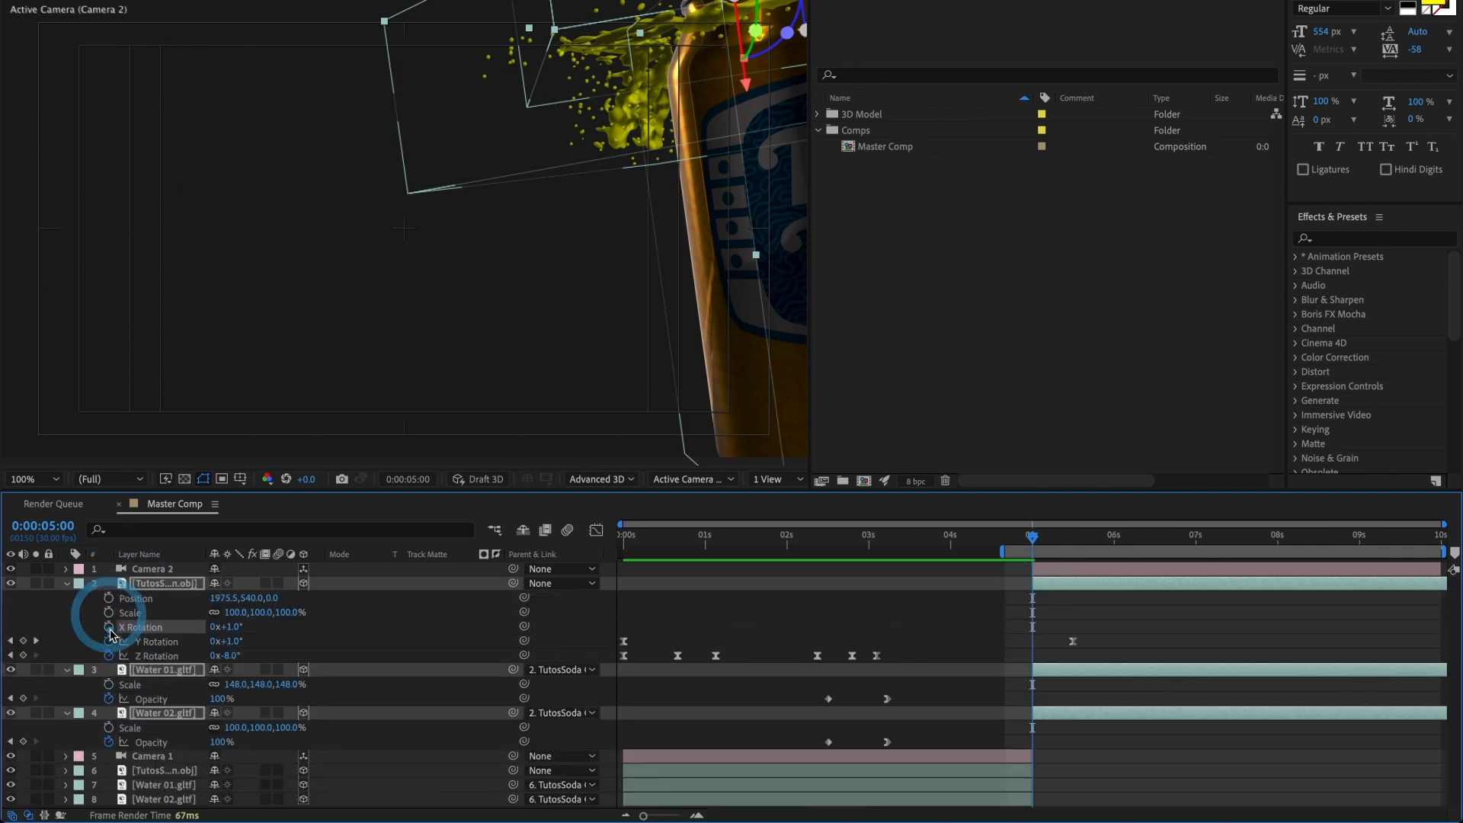
click(109, 641)
click(109, 656)
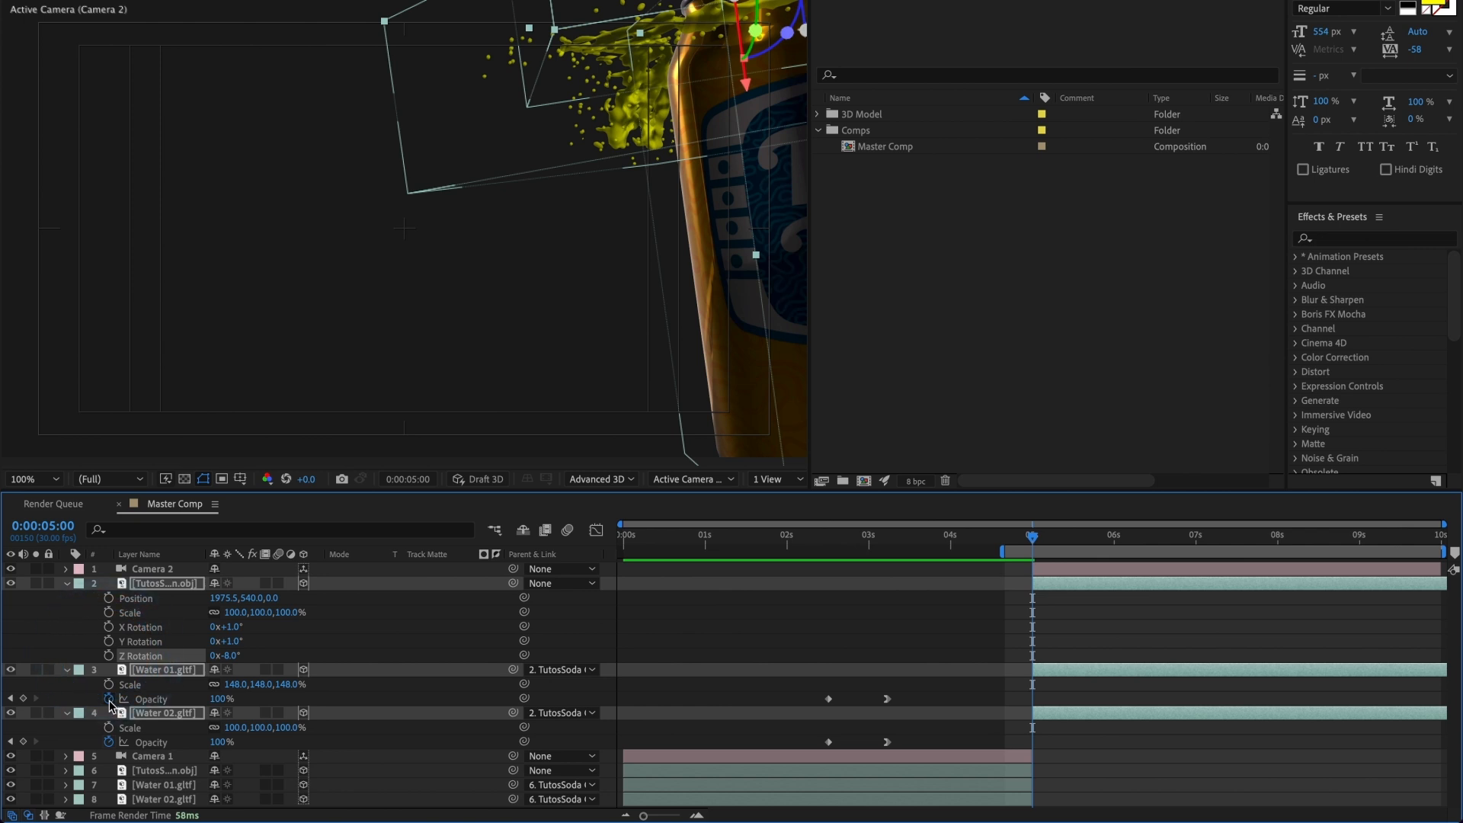
click(109, 698)
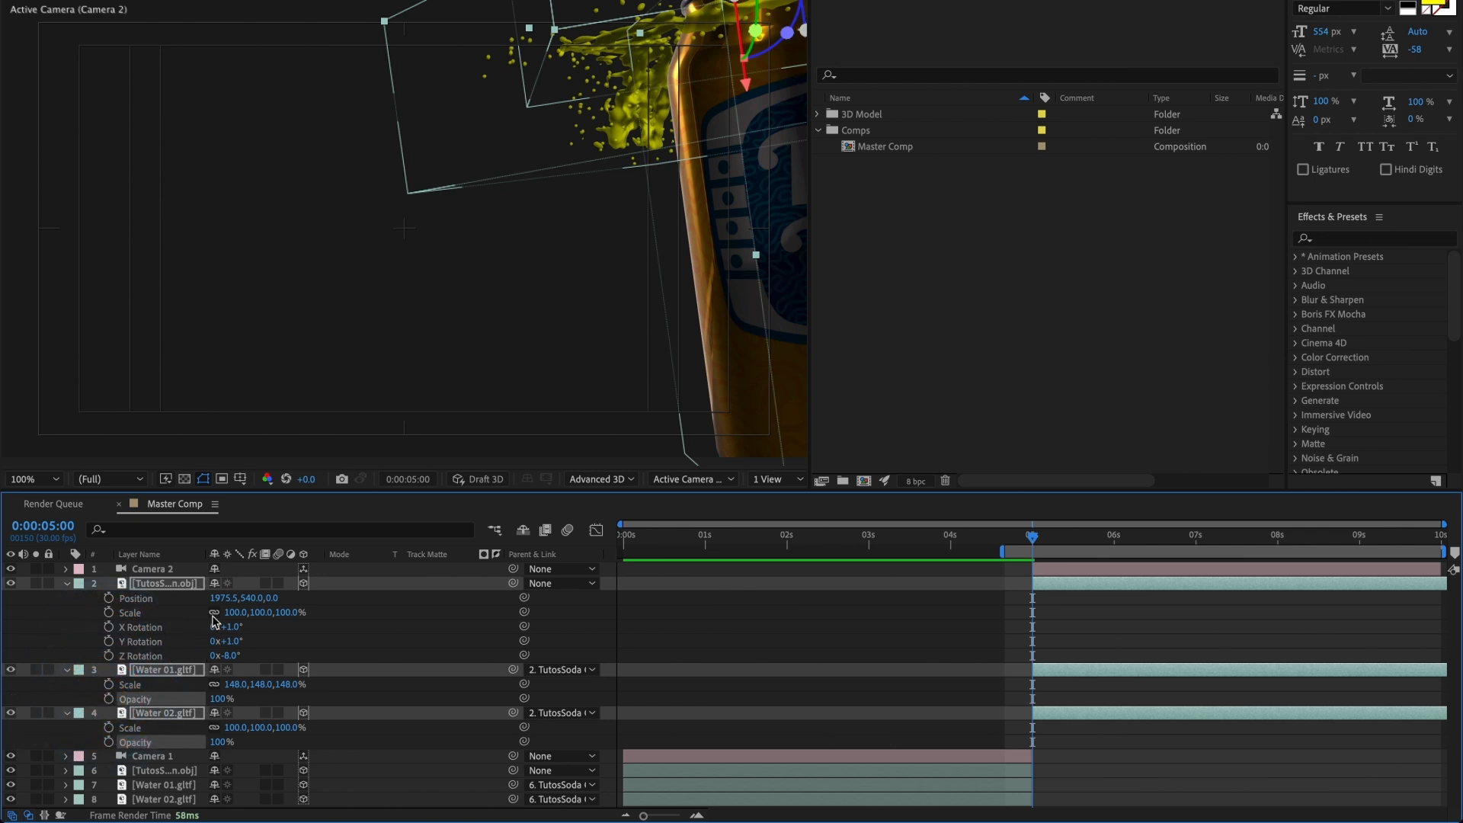
Step: Delete the second-half Water 01 and Water 02 layers
click(76, 623)
click(147, 671)
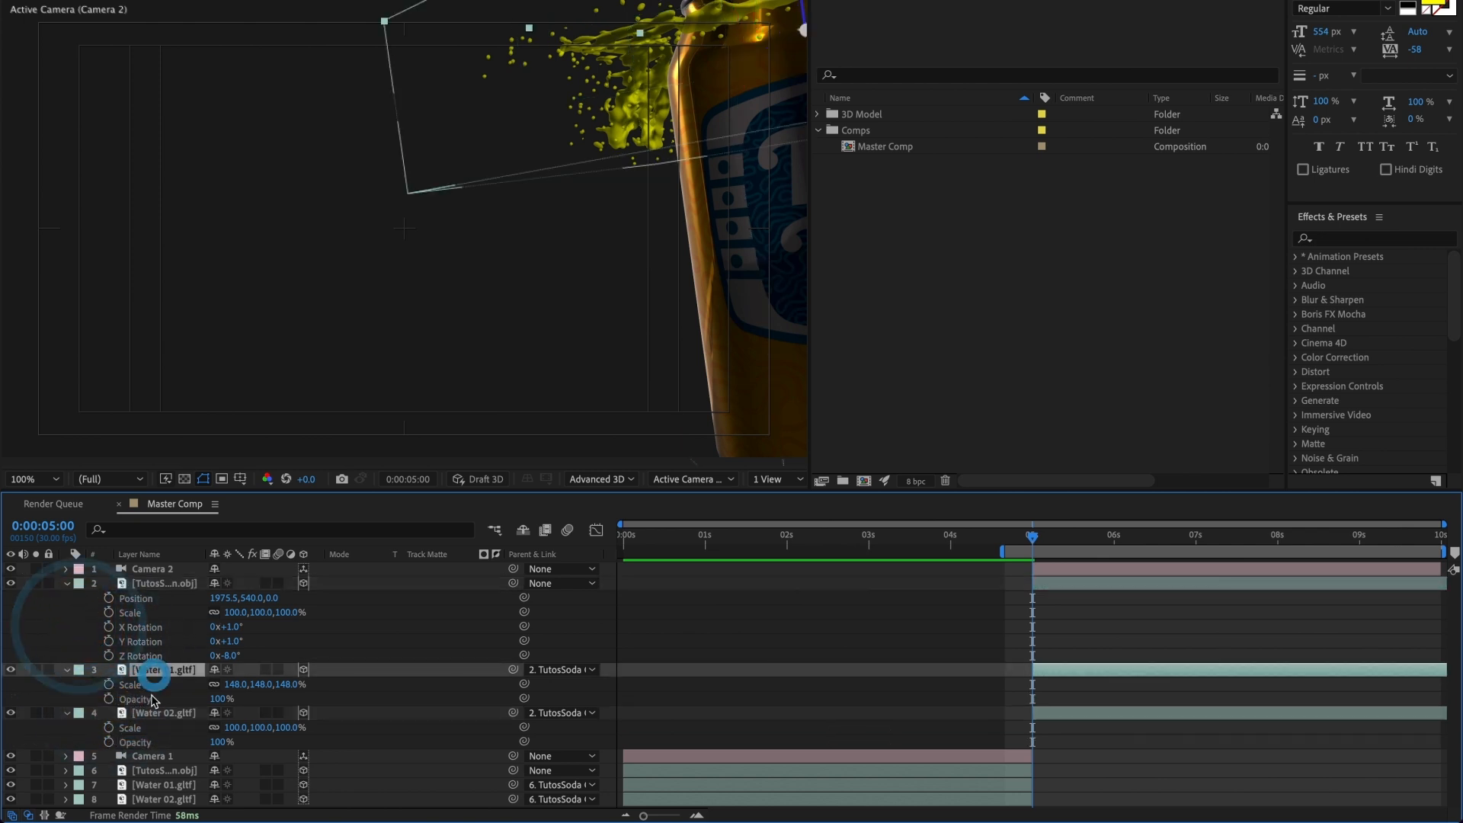
ctrl+click(150, 713)
key(Delete)
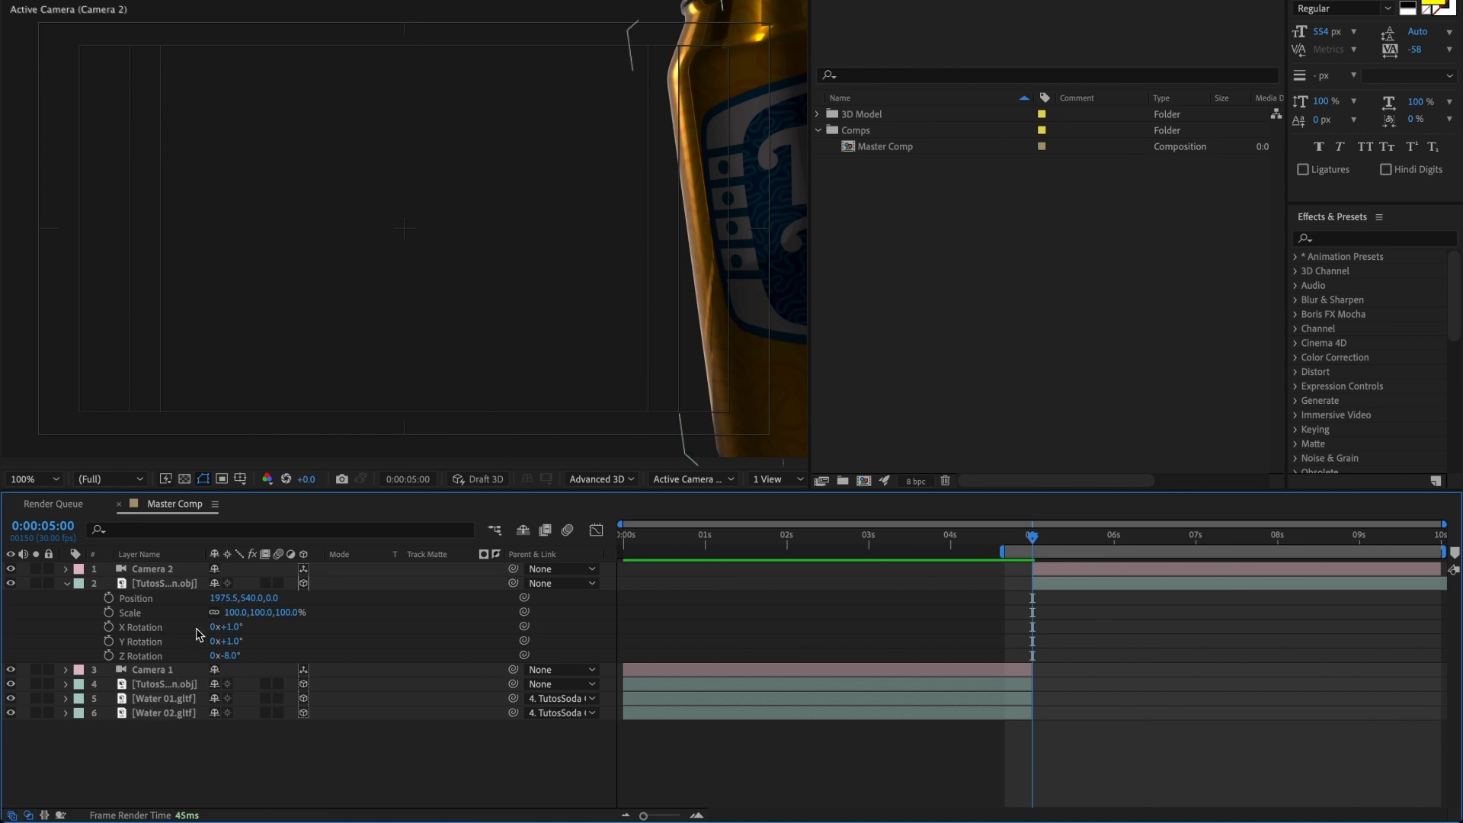
Step: Reset the second-half can's position and set its X, Y and Z rotation to 0°
right_click(149, 601)
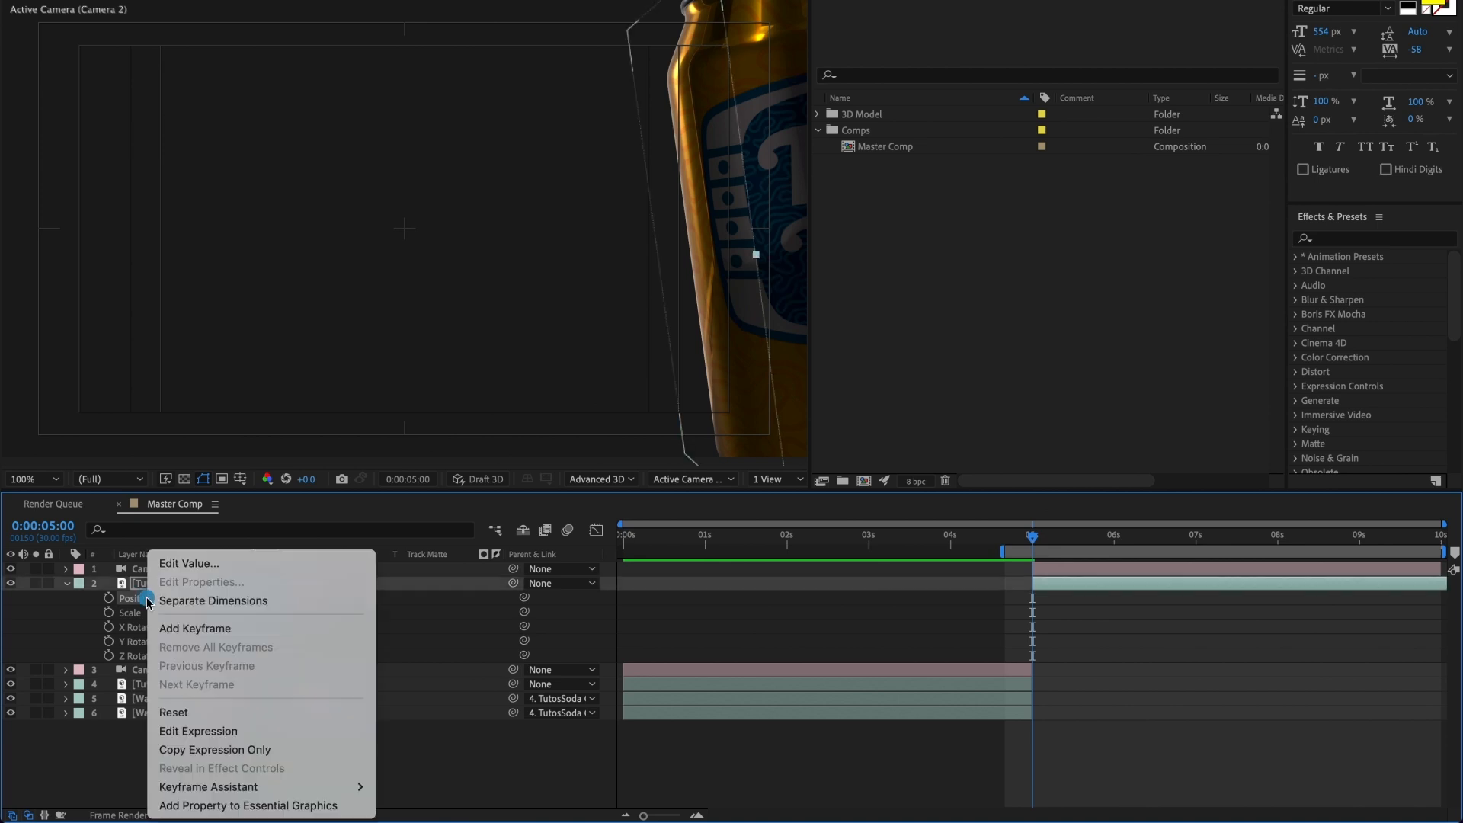
click(184, 710)
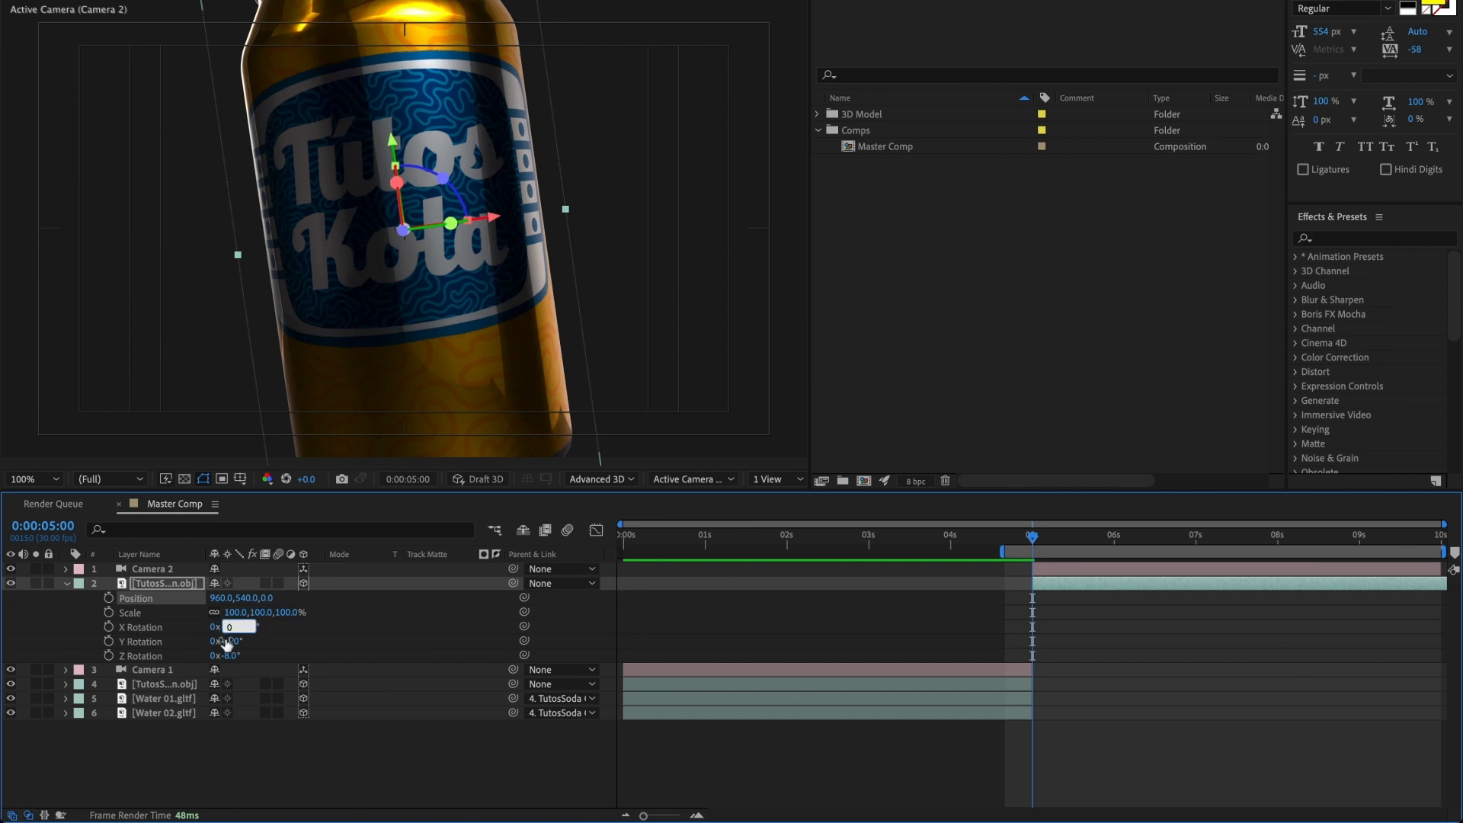
click(227, 642)
text(0)
click(232, 656)
text(0)
key(Return)
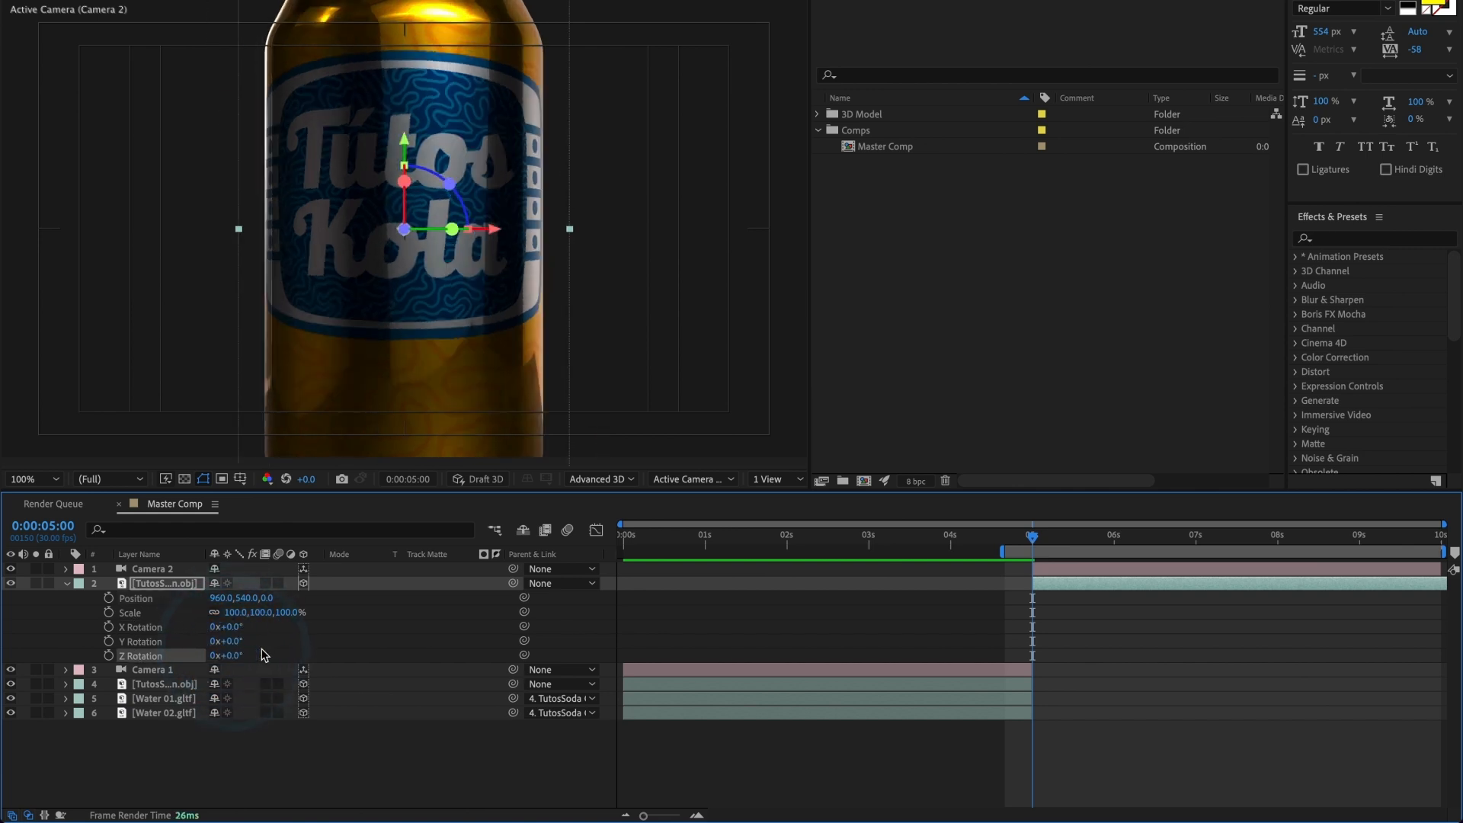
Step: Scale the second-half can down to 53%
key(s)
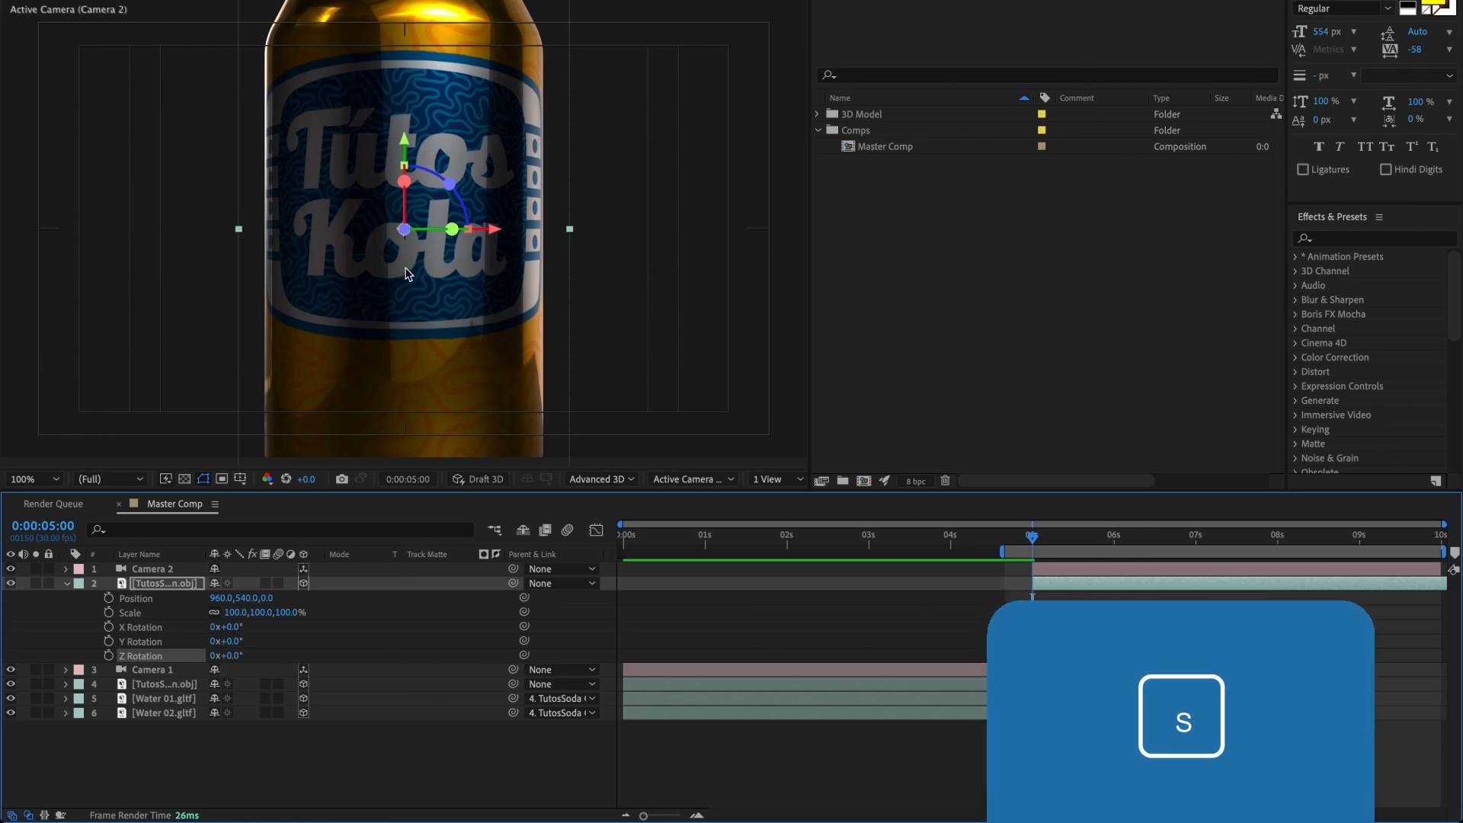
click(162, 583)
key(s)
drag(228, 597, 197, 604)
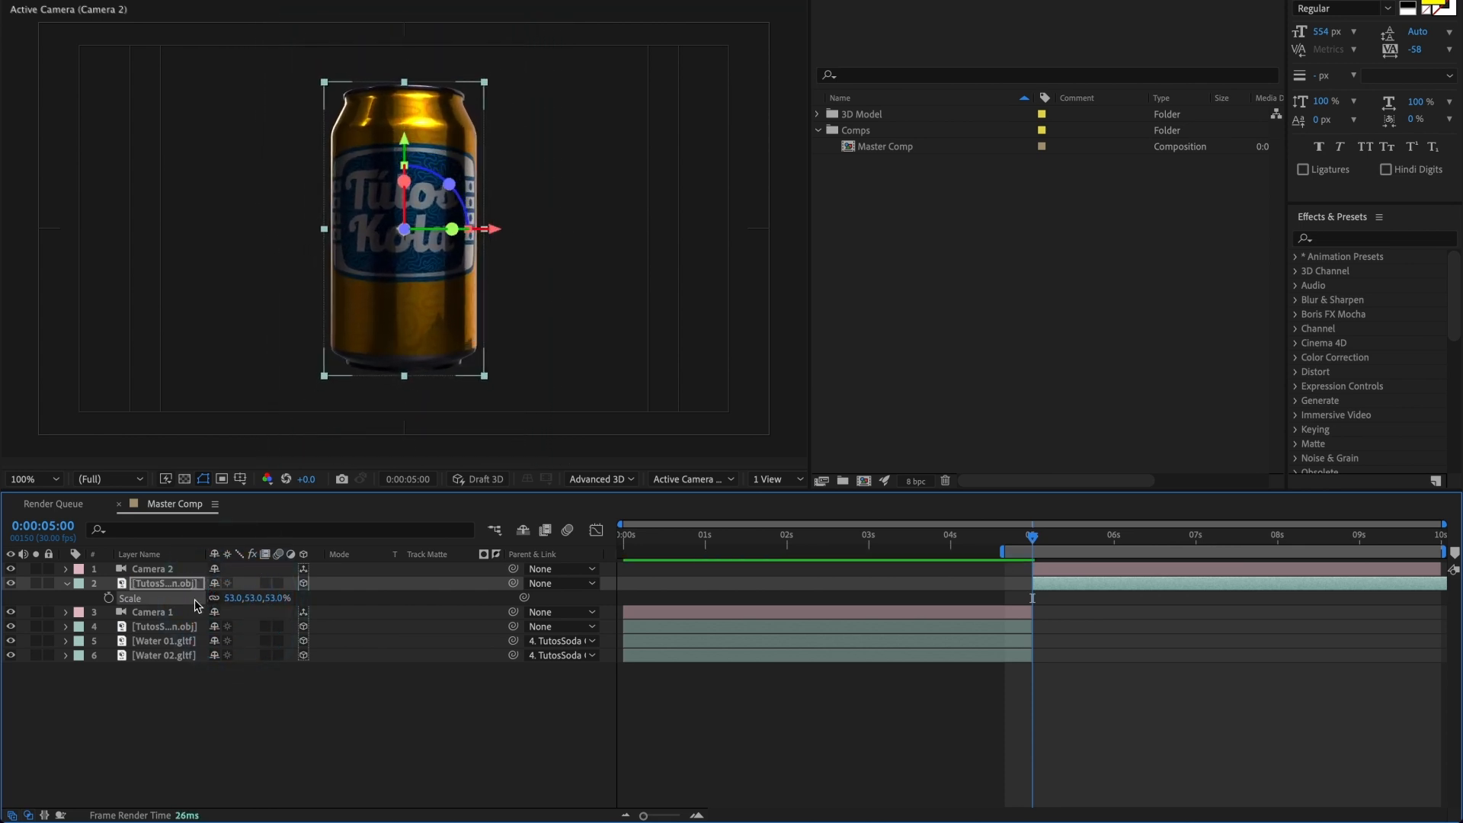
Step: Pan and orbit Camera 2 so the can stands in the left part of the frame, tilted and seen slightly from above
key(c)
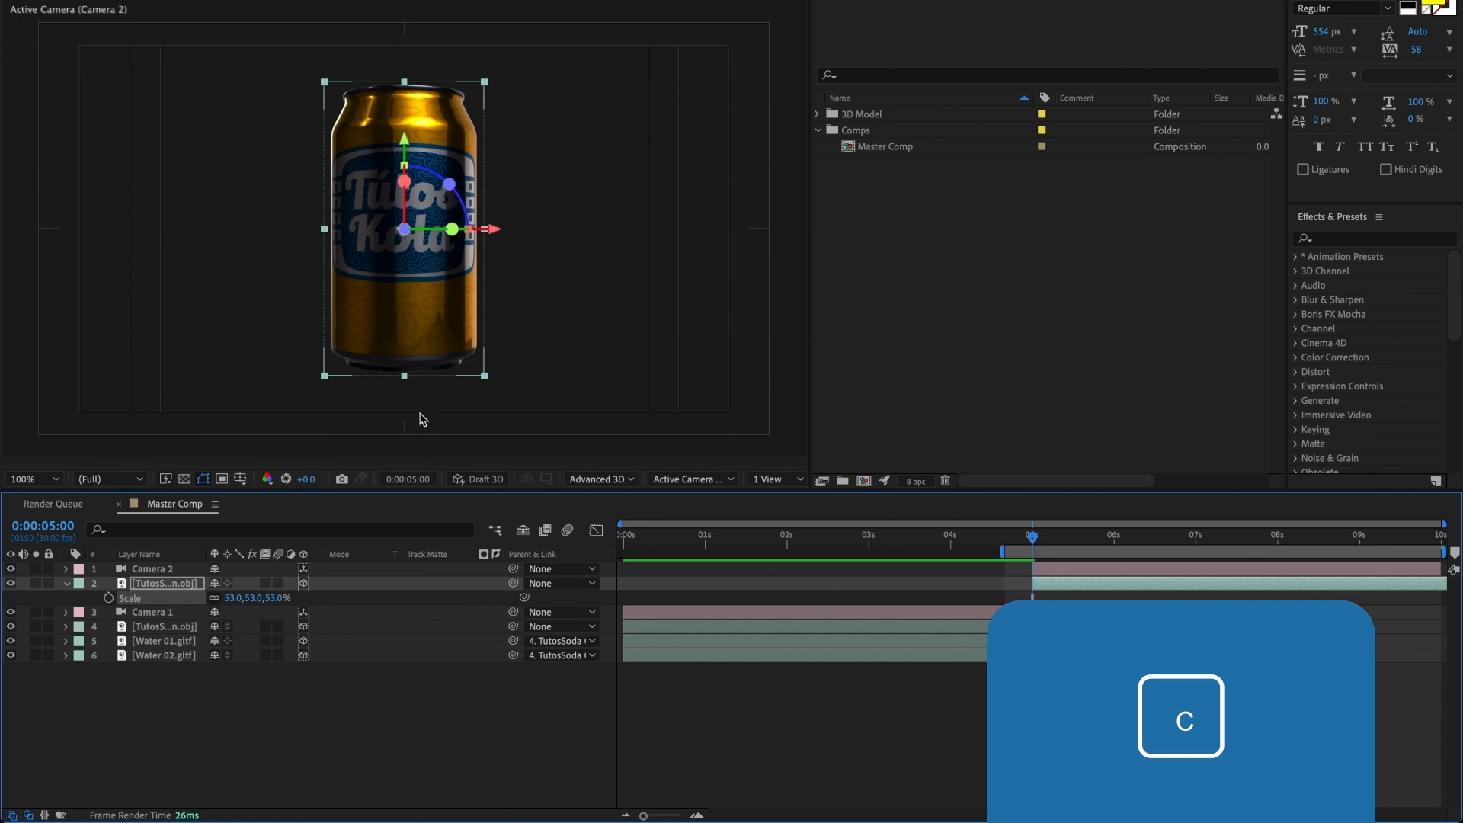
drag(441, 342, 324, 326)
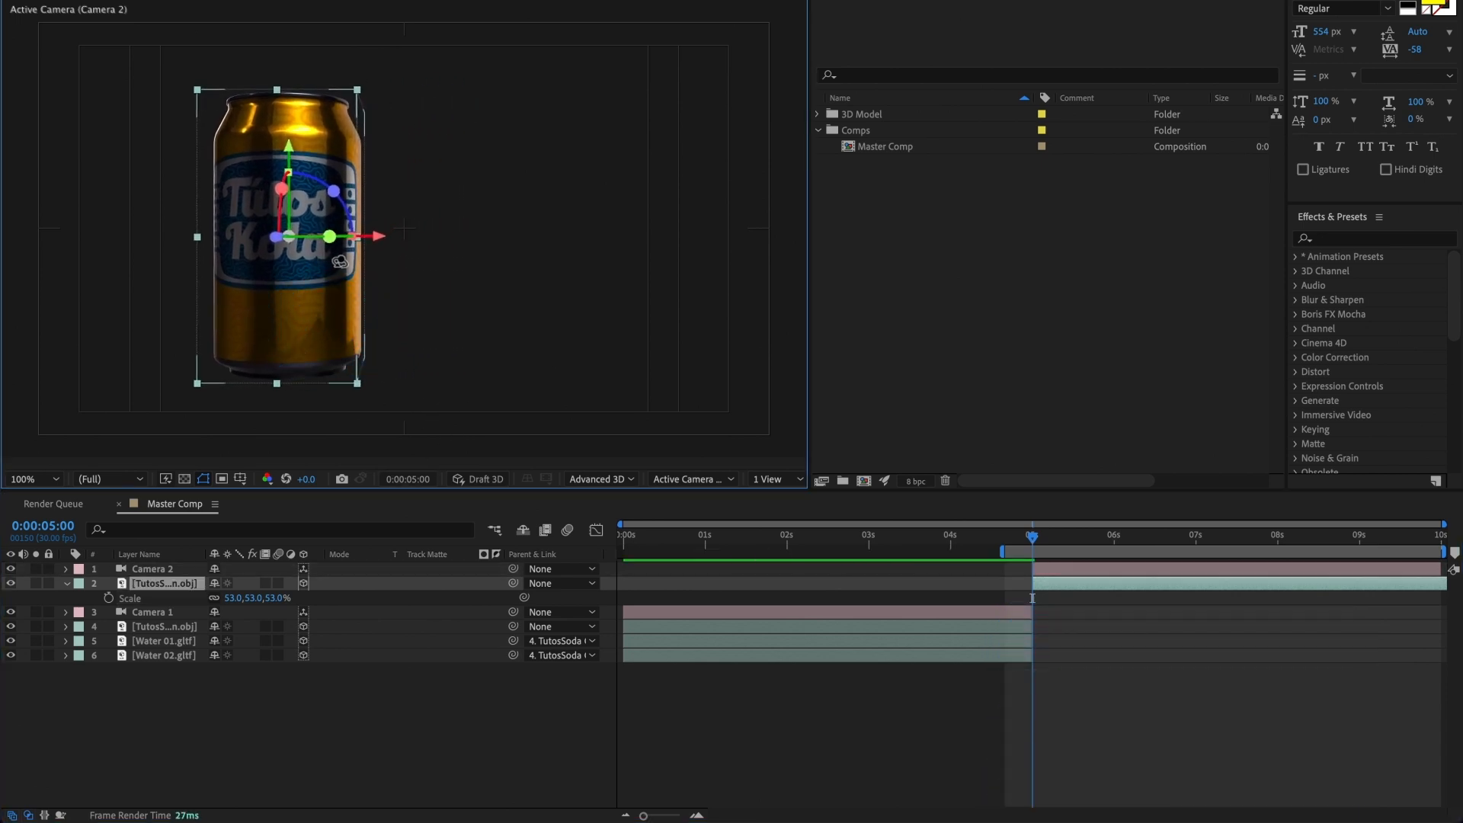
drag(341, 260, 270, 289)
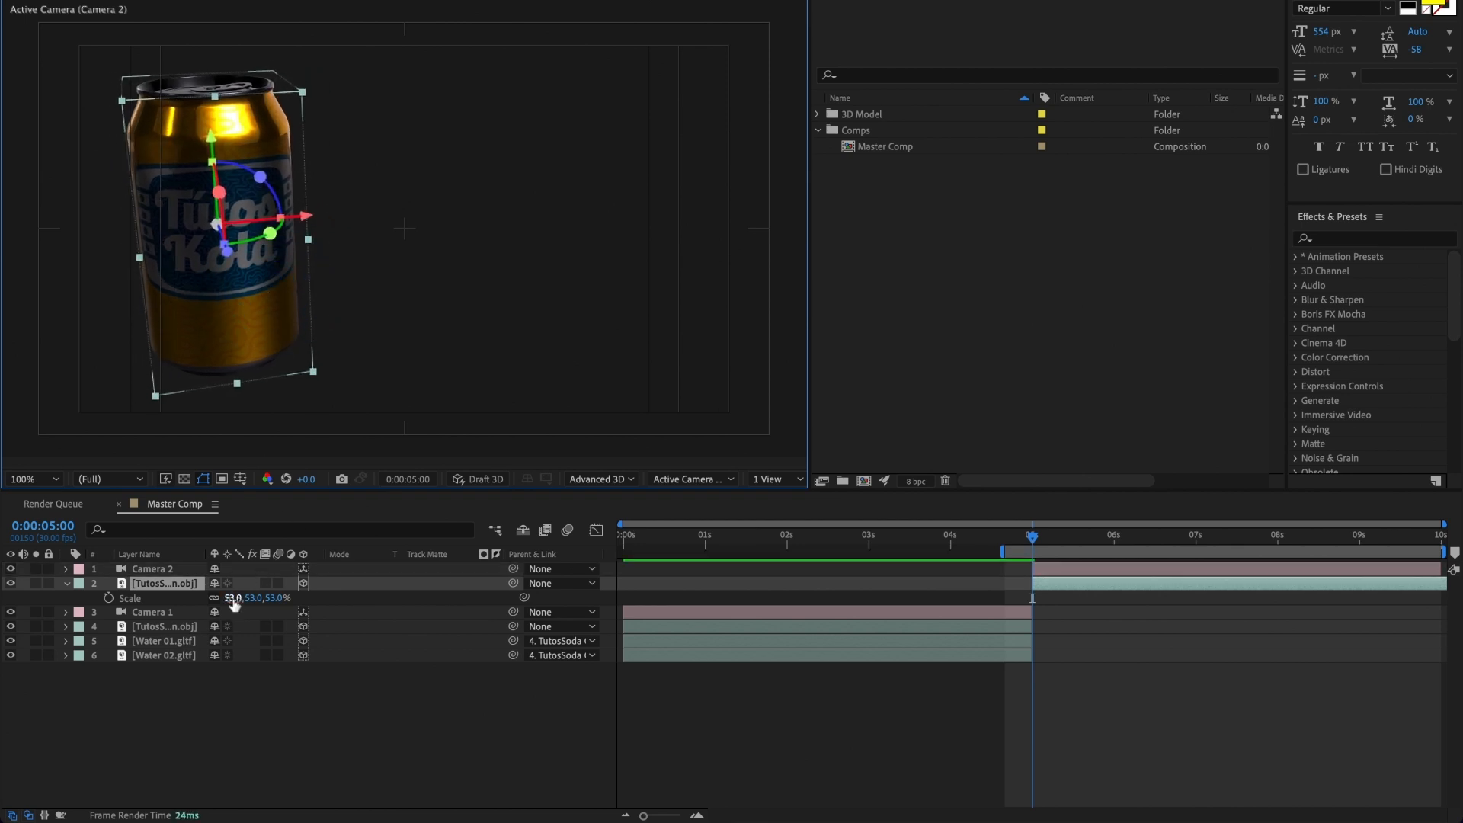
drag(234, 603, 229, 598)
Step: Animate the second-half can's Y Rotation with keyframes of 20° at 0:00:05:00 and -11° at 0:00:09:29
key(r)
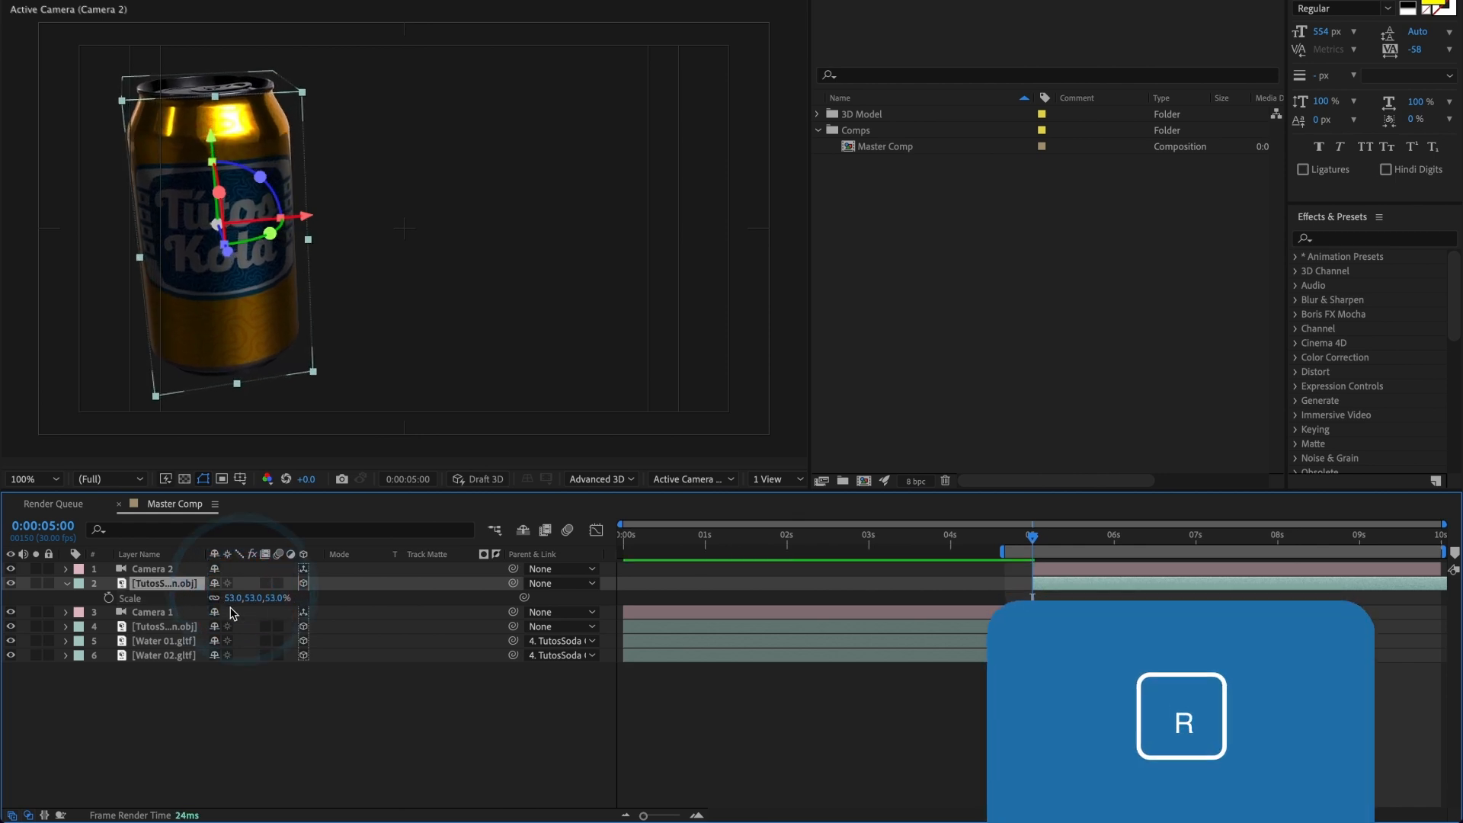
key(r)
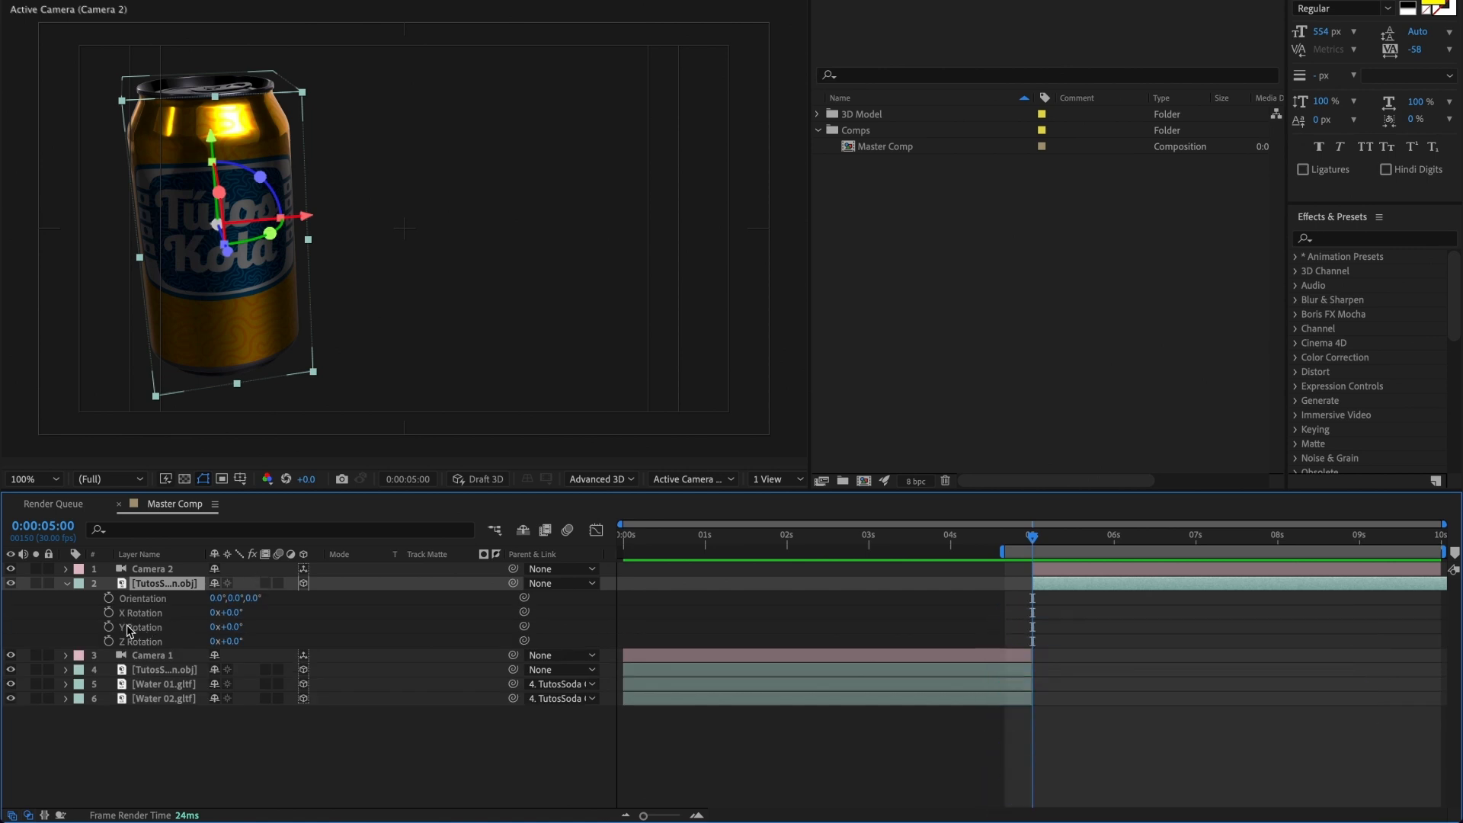
drag(226, 629, 239, 630)
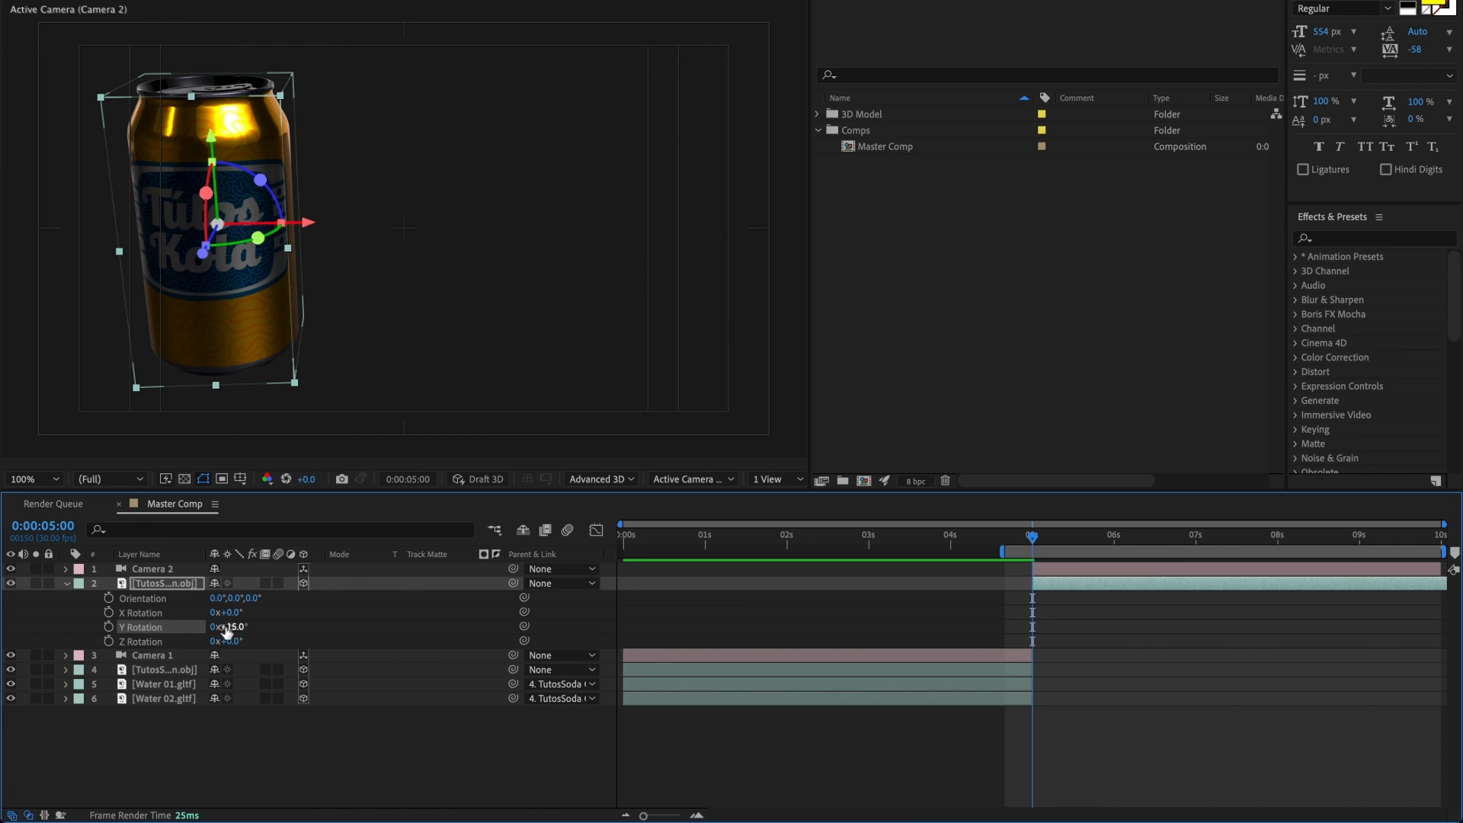
drag(232, 626, 239, 626)
click(110, 627)
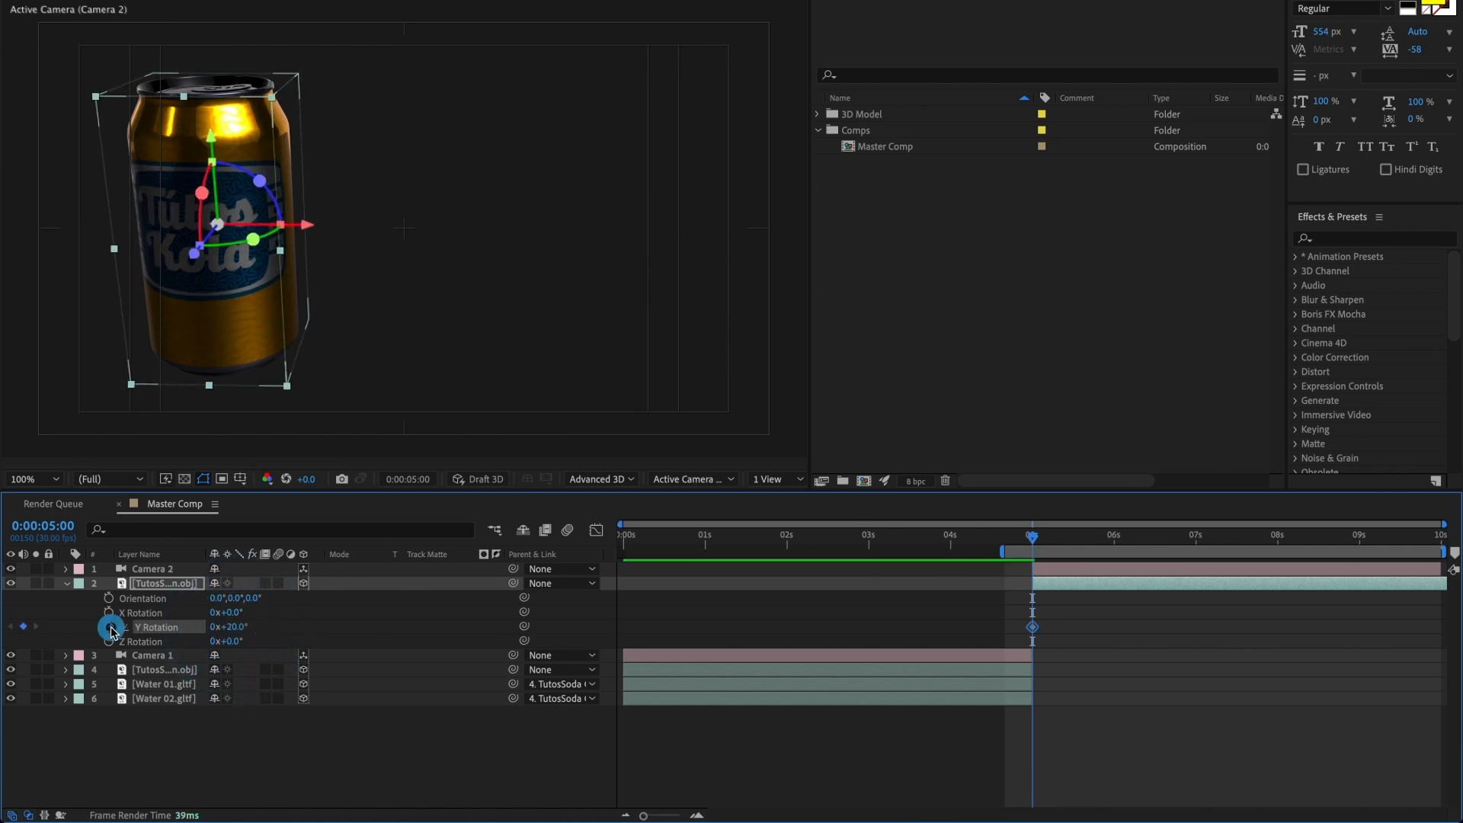
drag(1033, 538, 1438, 540)
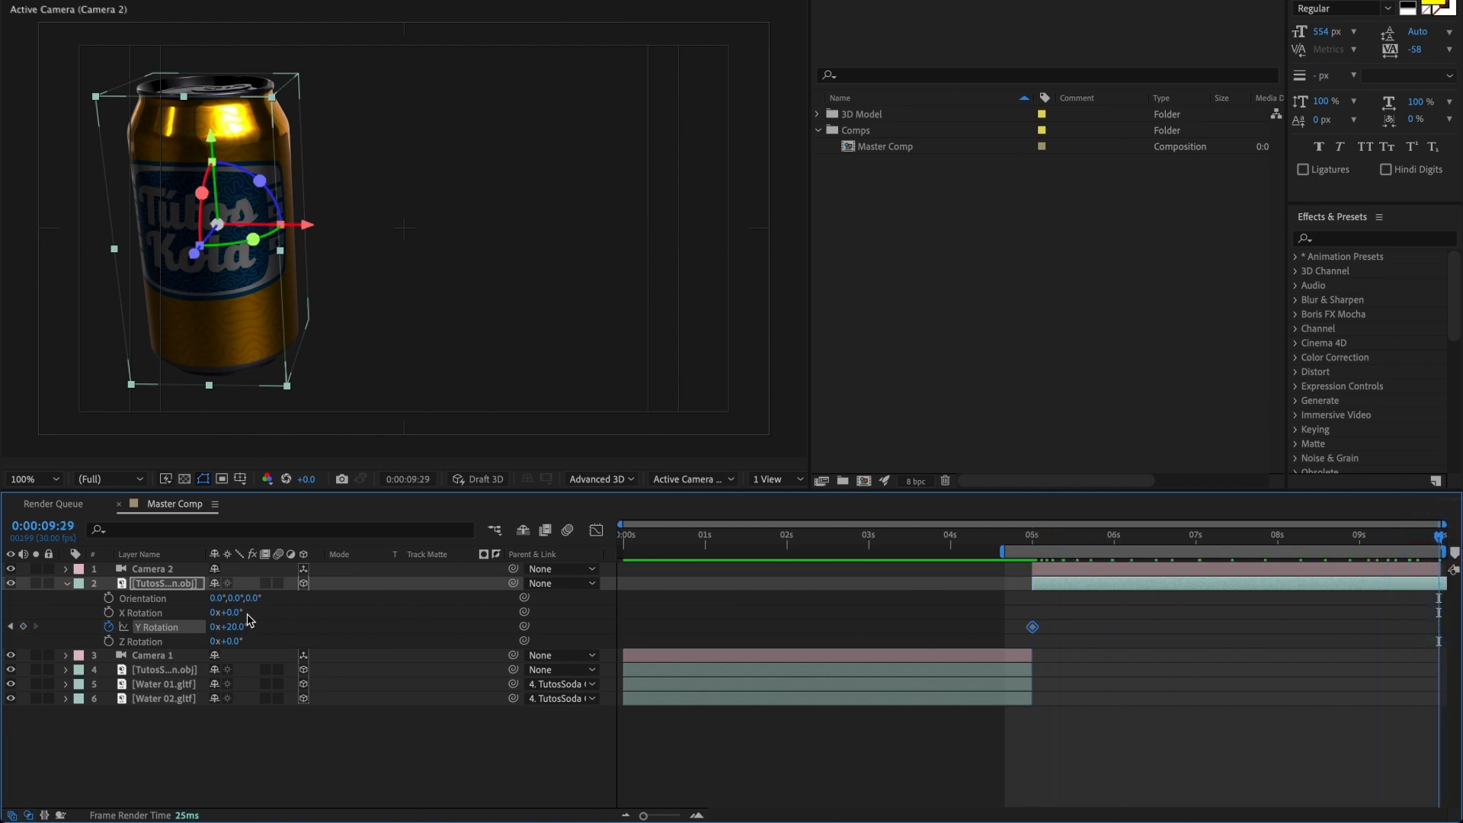
drag(237, 629, 217, 632)
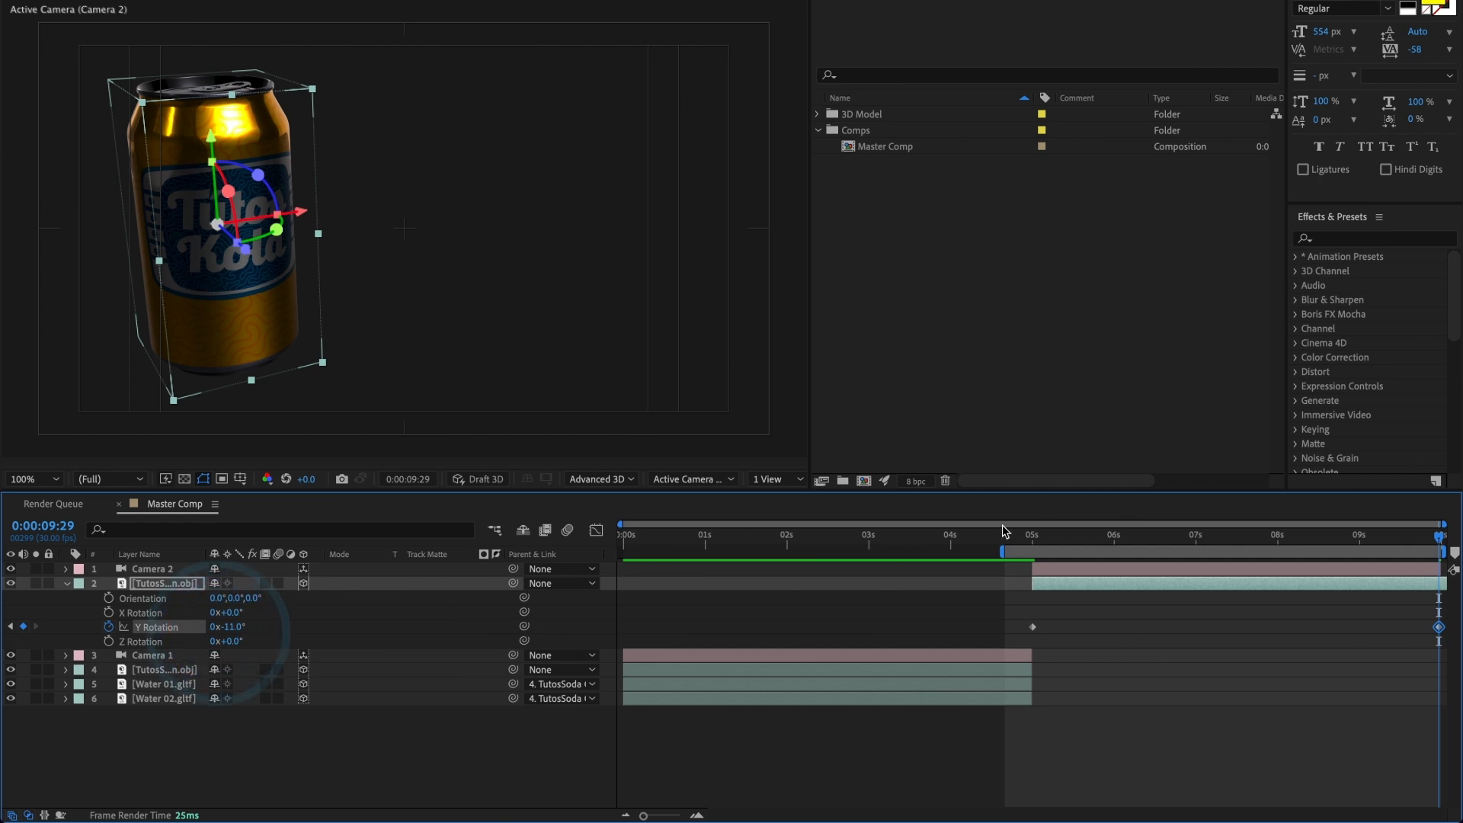
Step: Preview the can's rotation in the second shot, starting at about 5 s
click(1036, 539)
key(space)
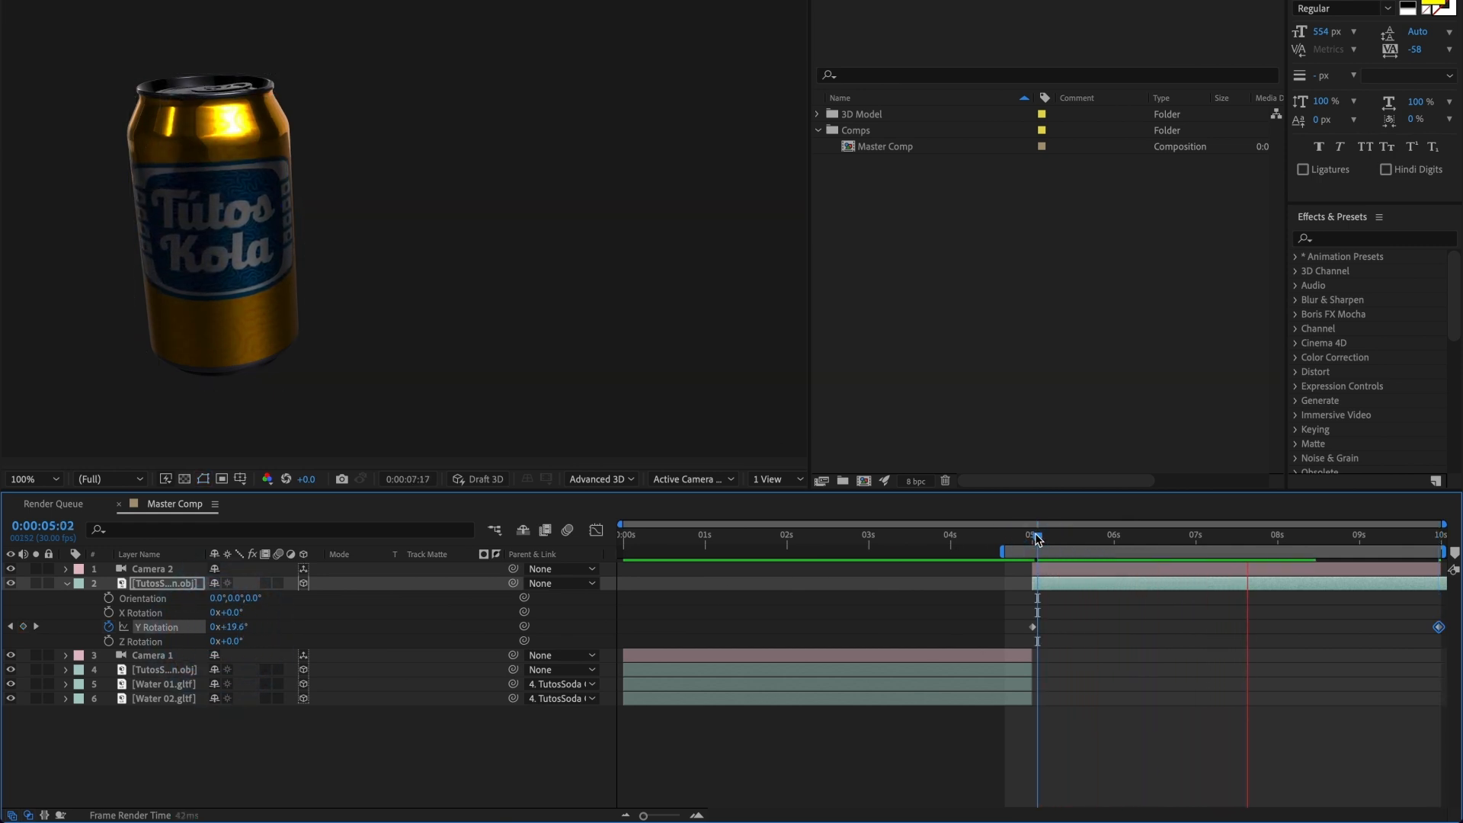
key(space)
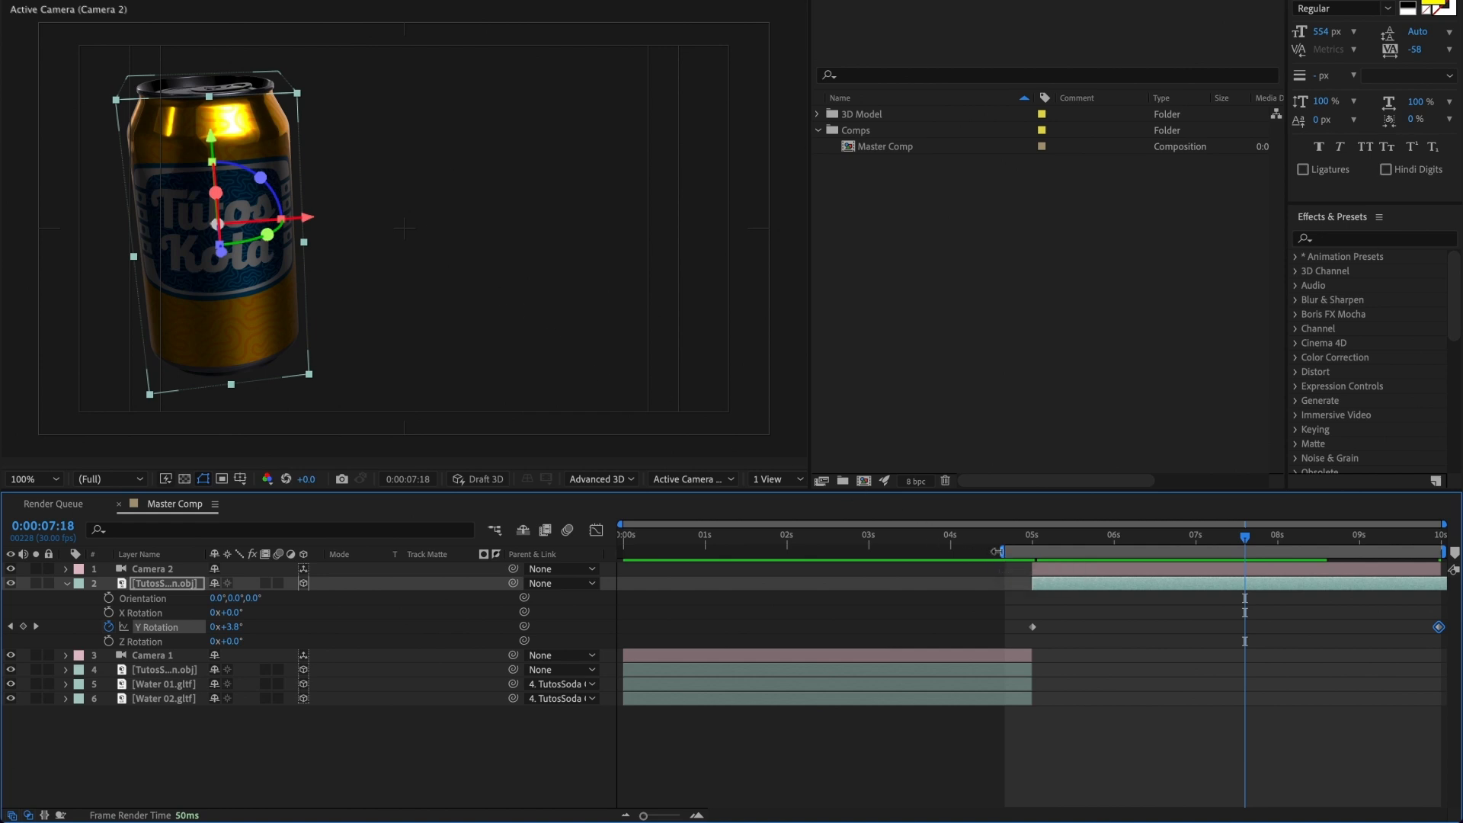
Step: Extend the work area back to the start of the composition and preview the whole animation
drag(1000, 556, 562, 554)
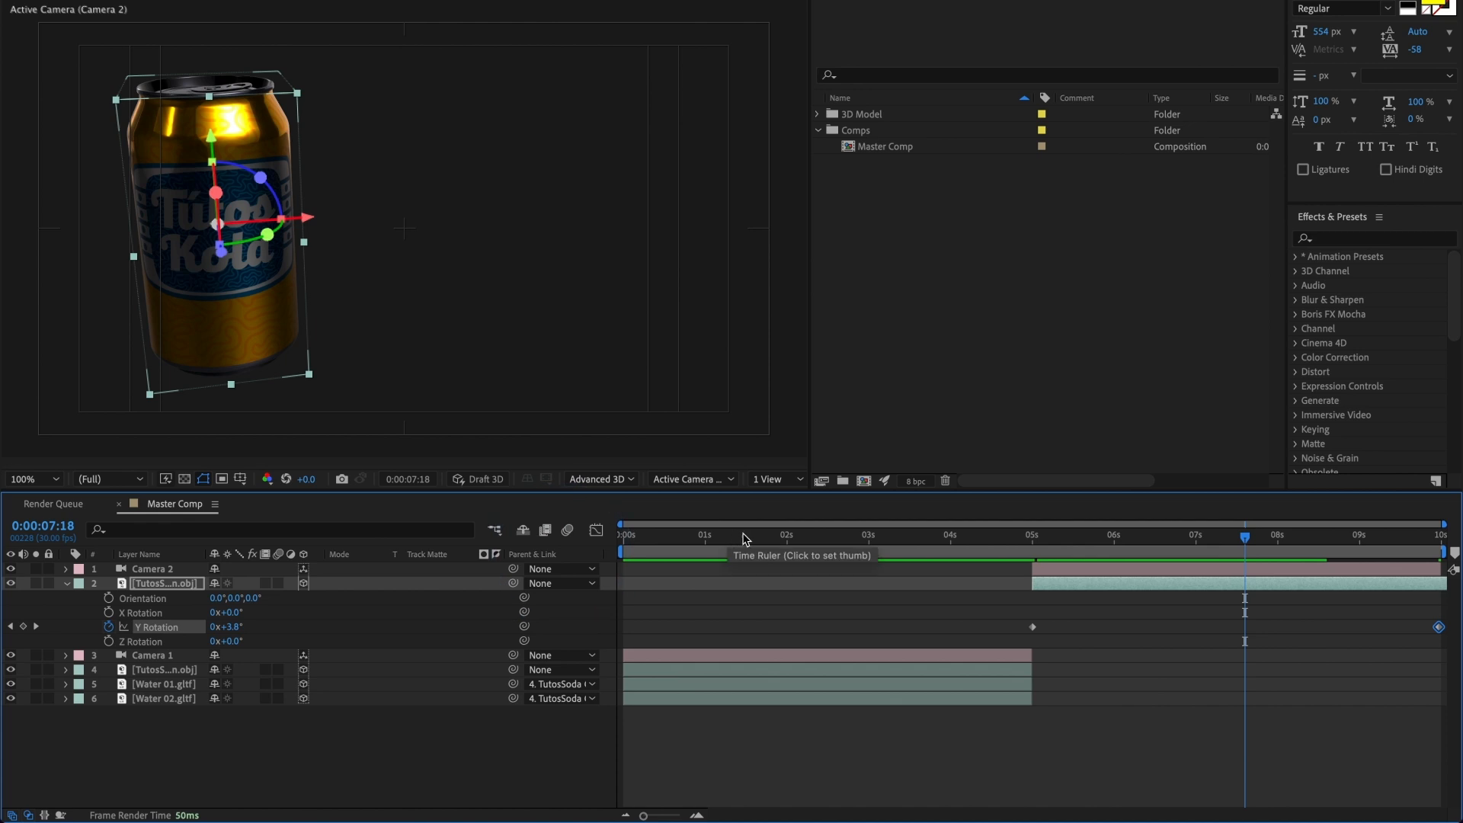
key(Home)
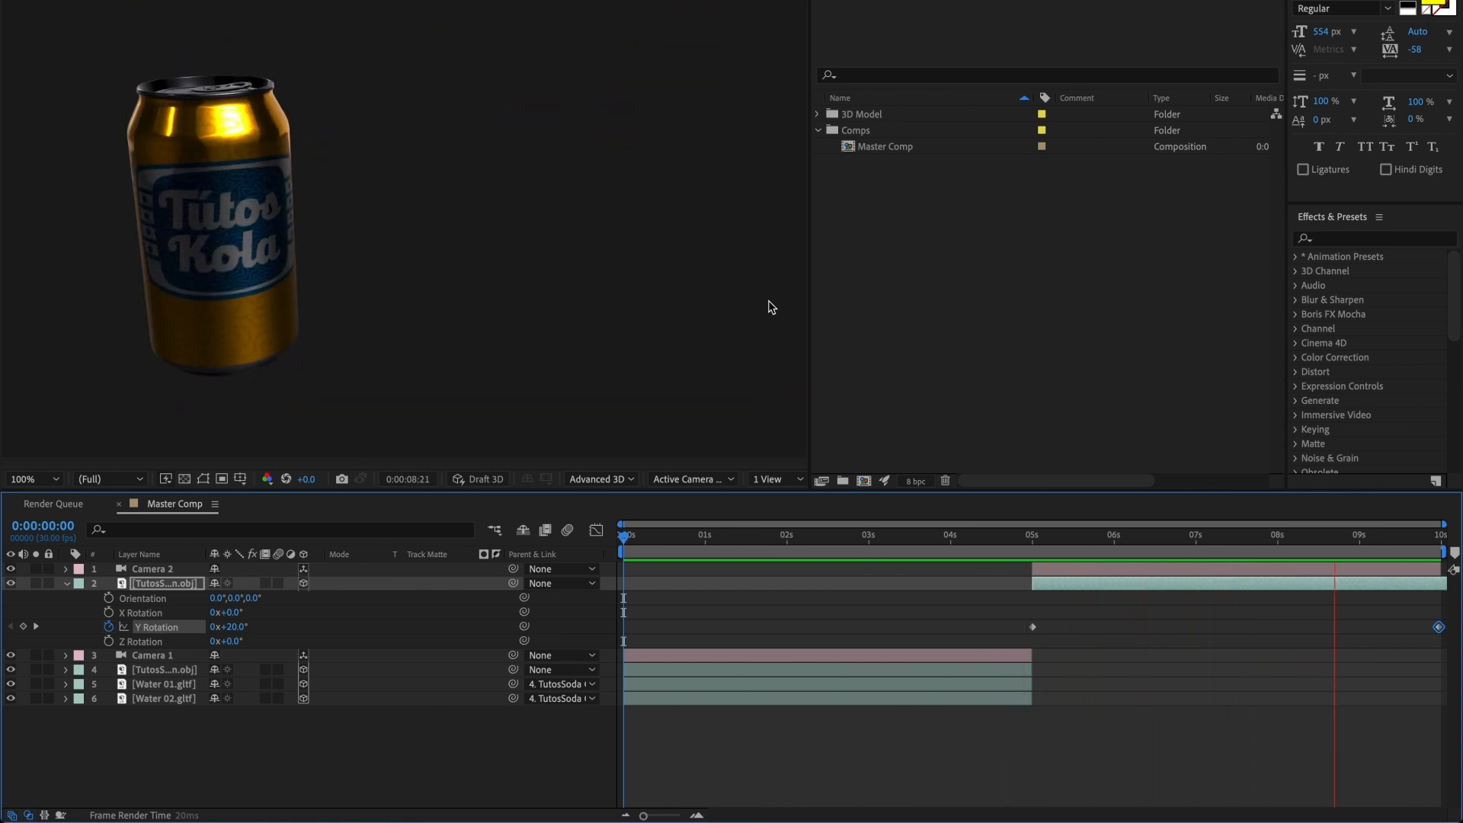
key(space)
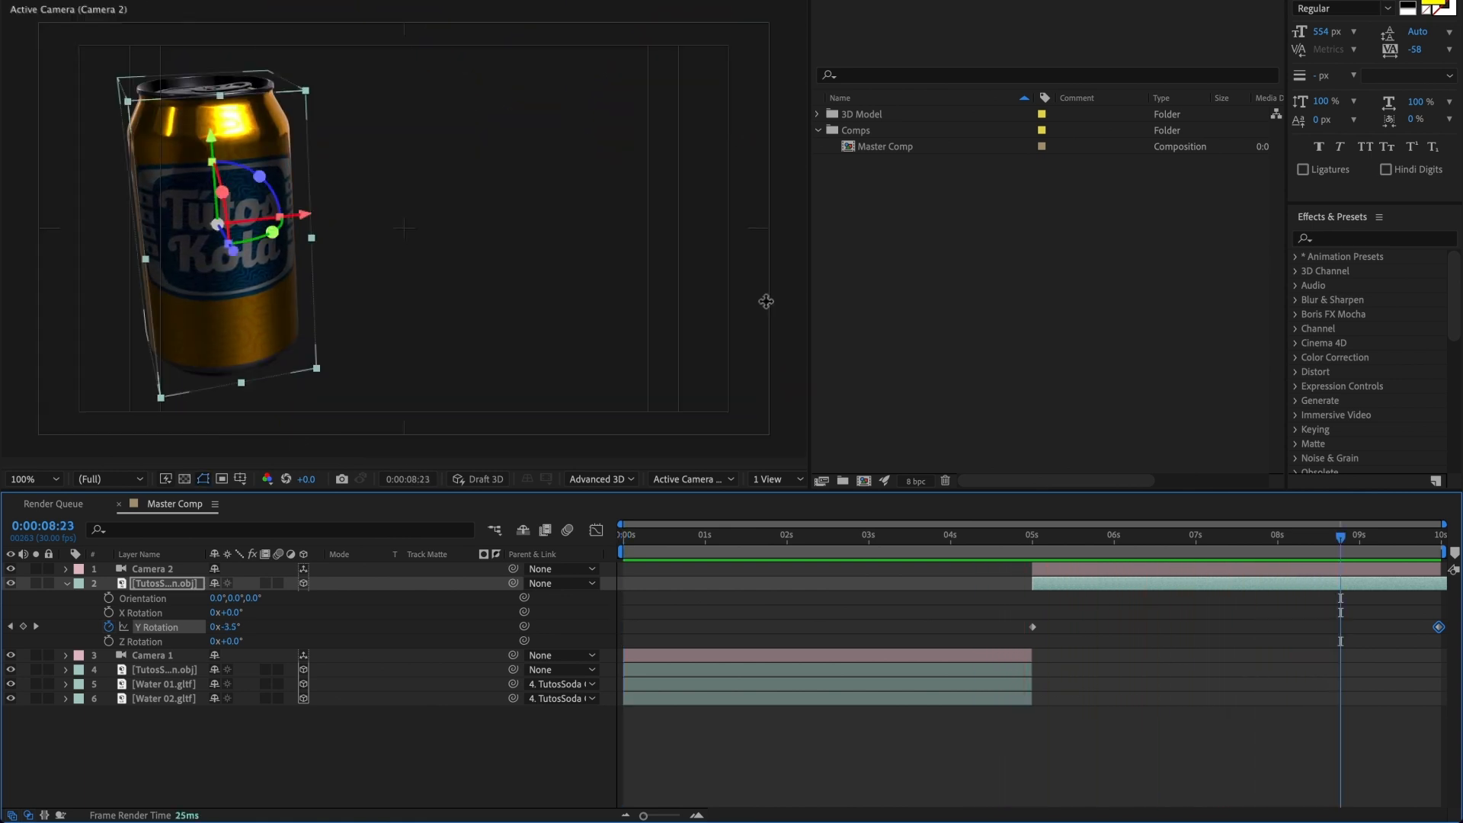
Step: Return to 0:00:00:00, then collapse the second-half can's properties and lock all six layers
click(1034, 540)
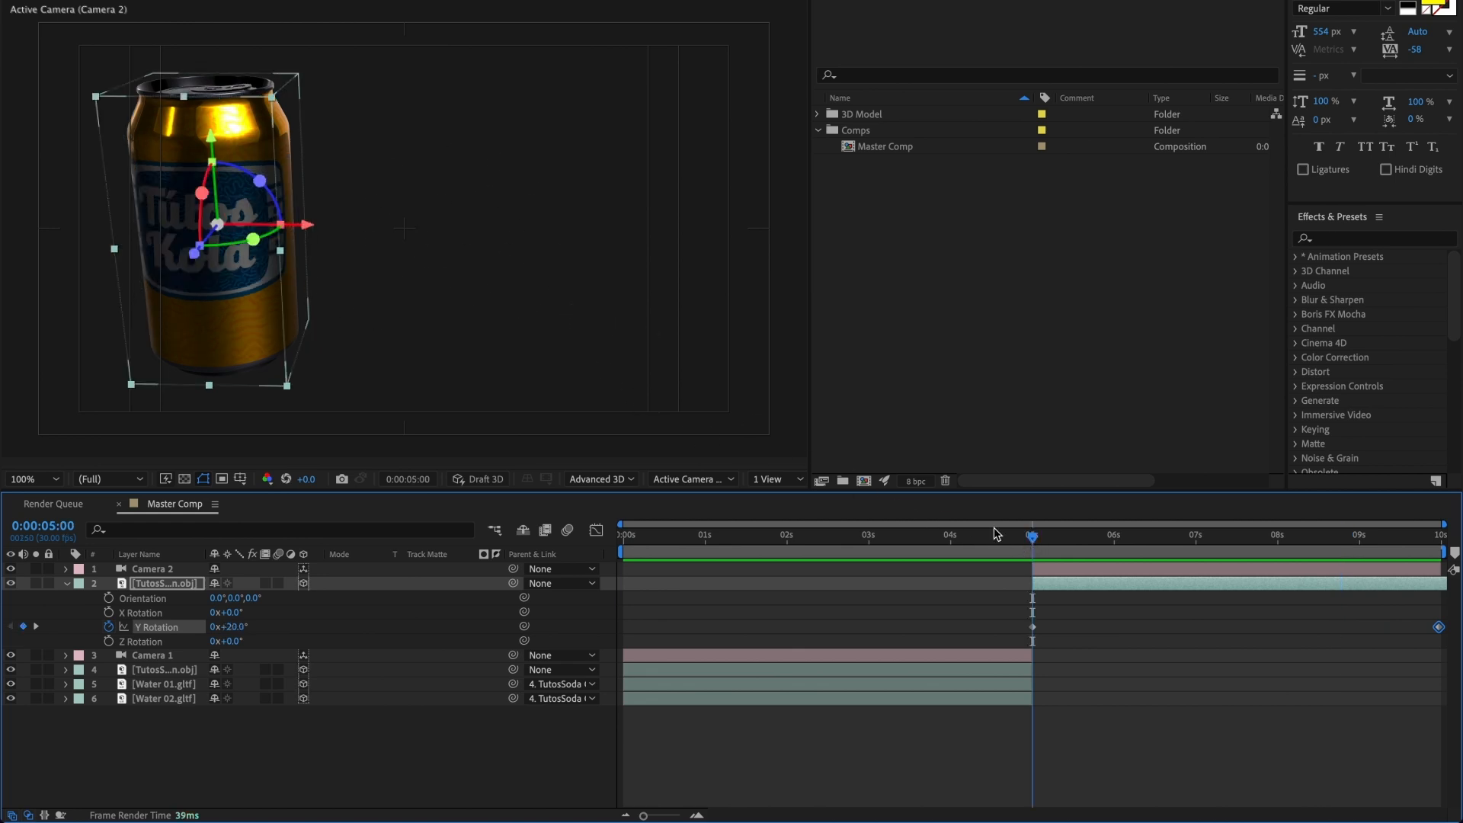
drag(994, 533, 602, 533)
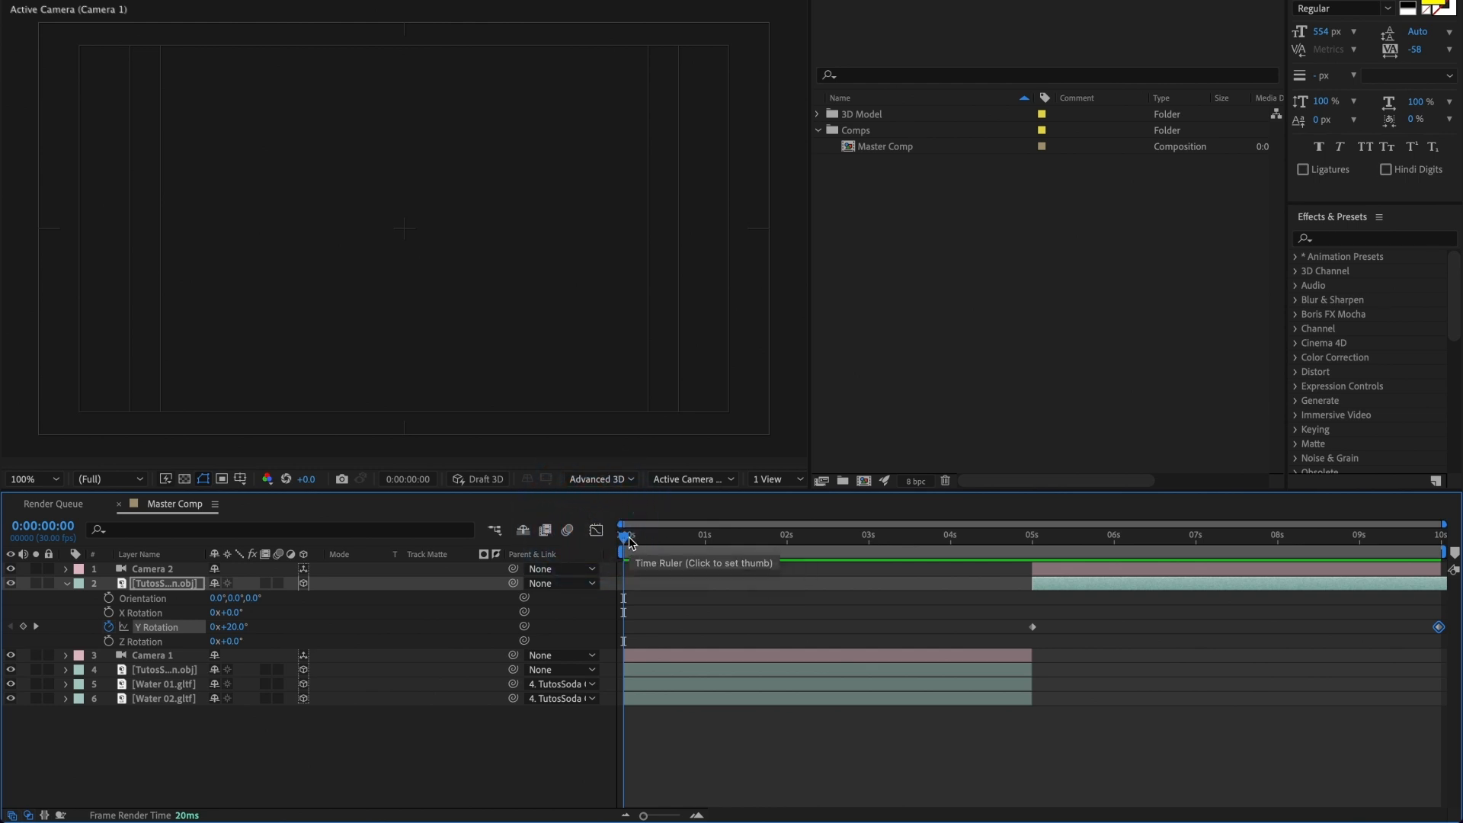
click(66, 583)
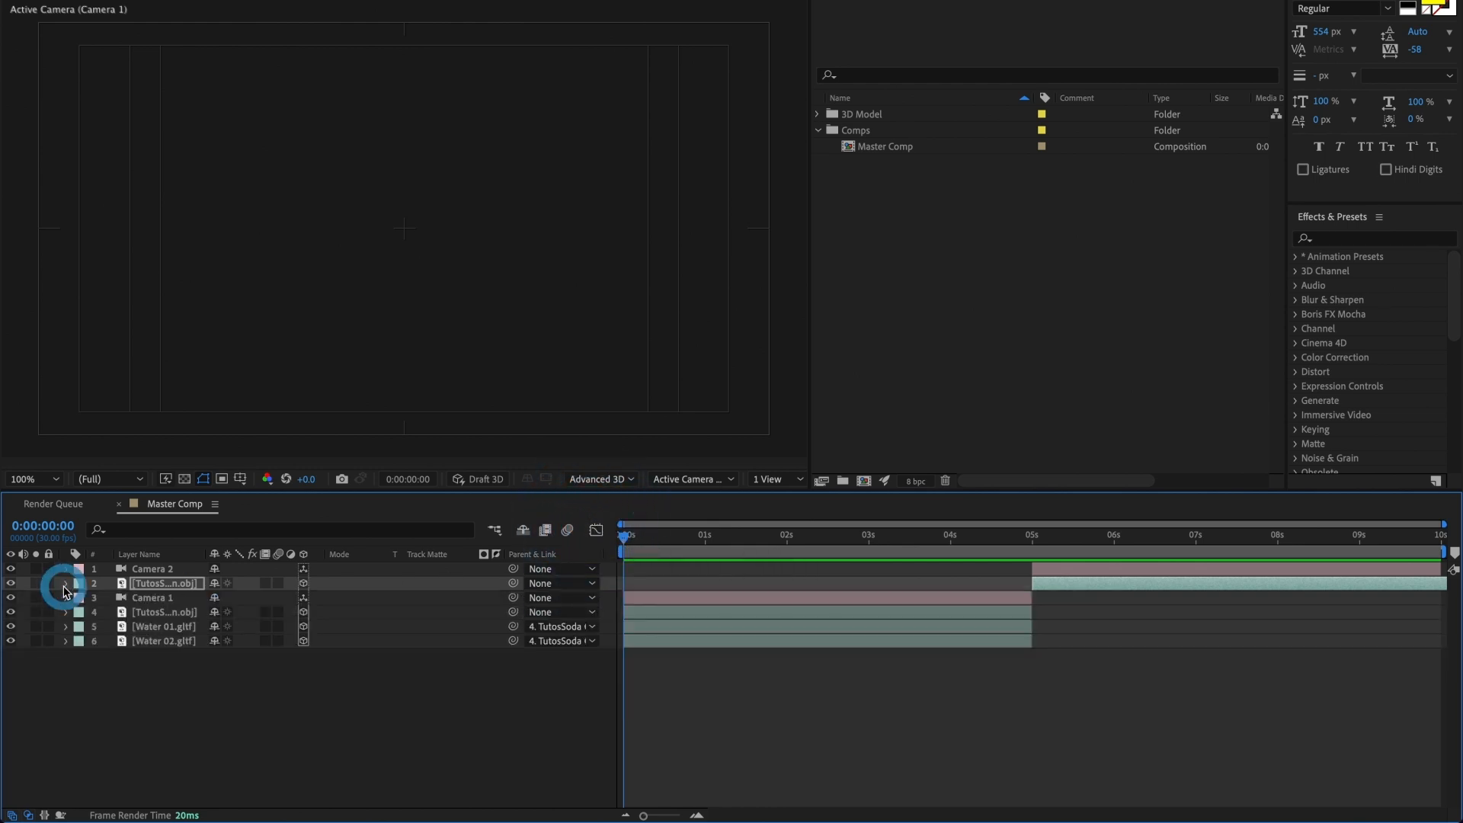
drag(48, 568, 51, 639)
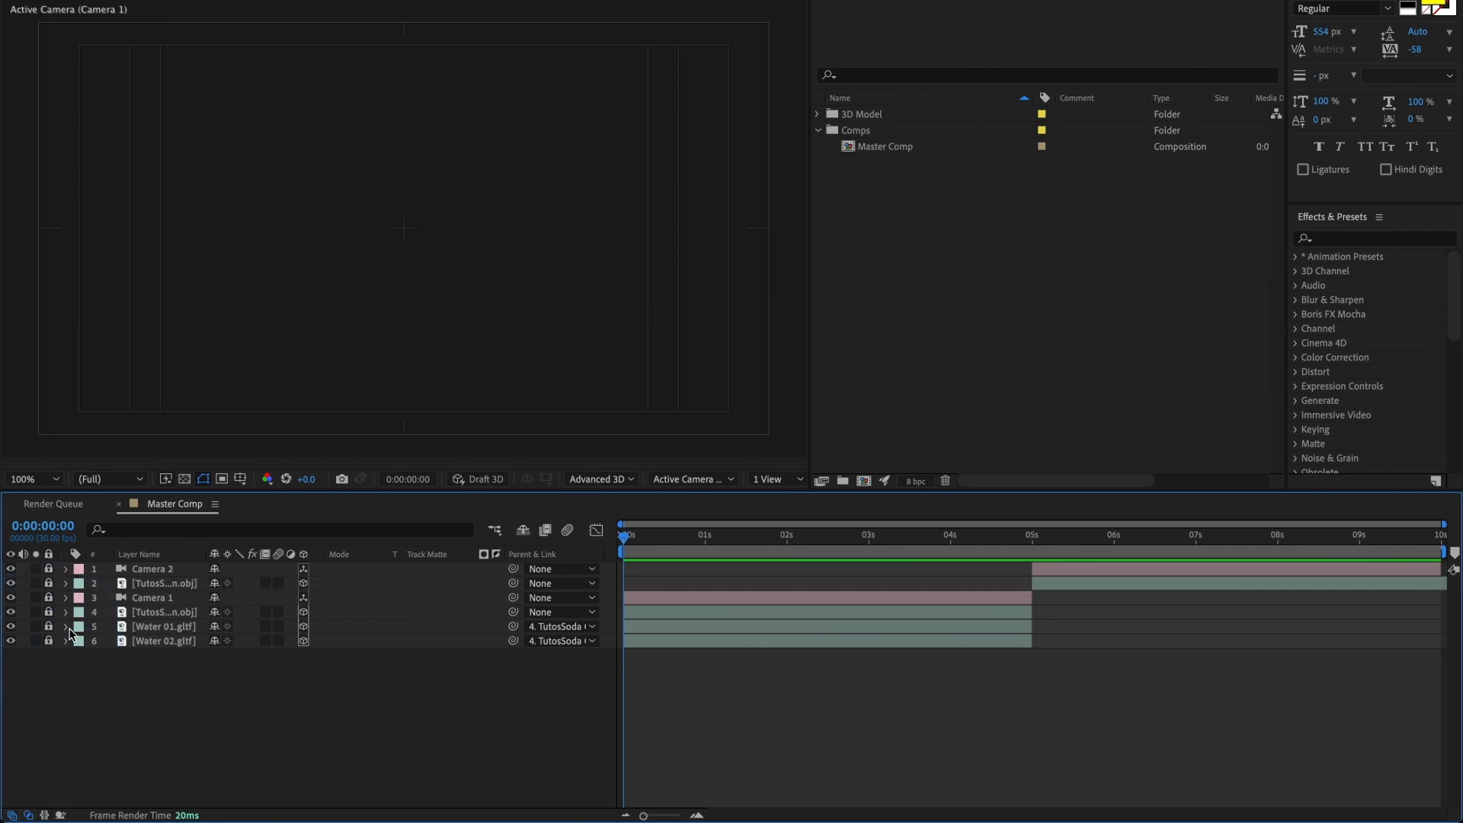
Step: Create a 1920 × 1080 px solid named Background and place it beneath all other layers
click(292, 12)
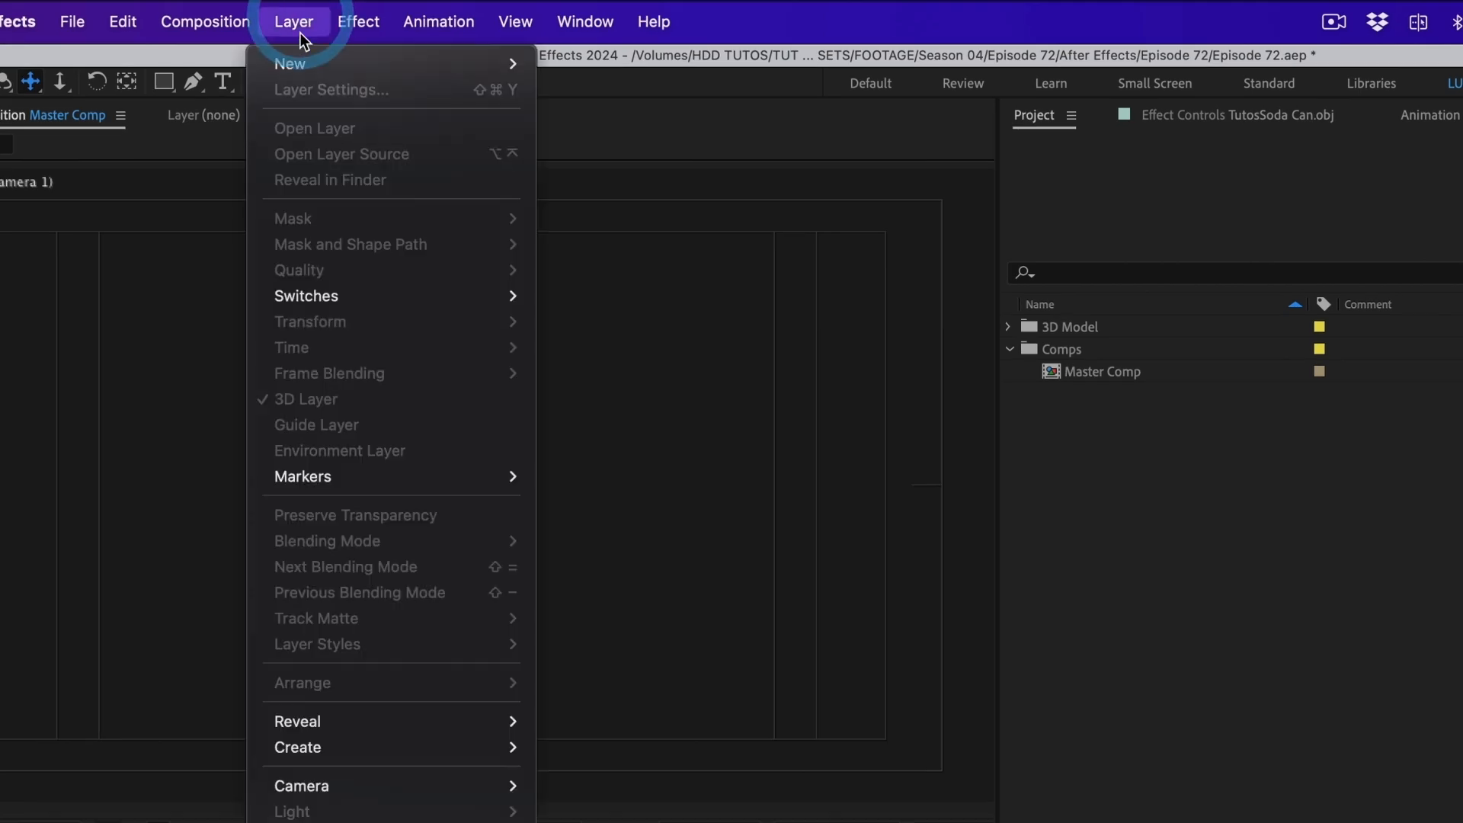
mouse_move(299, 58)
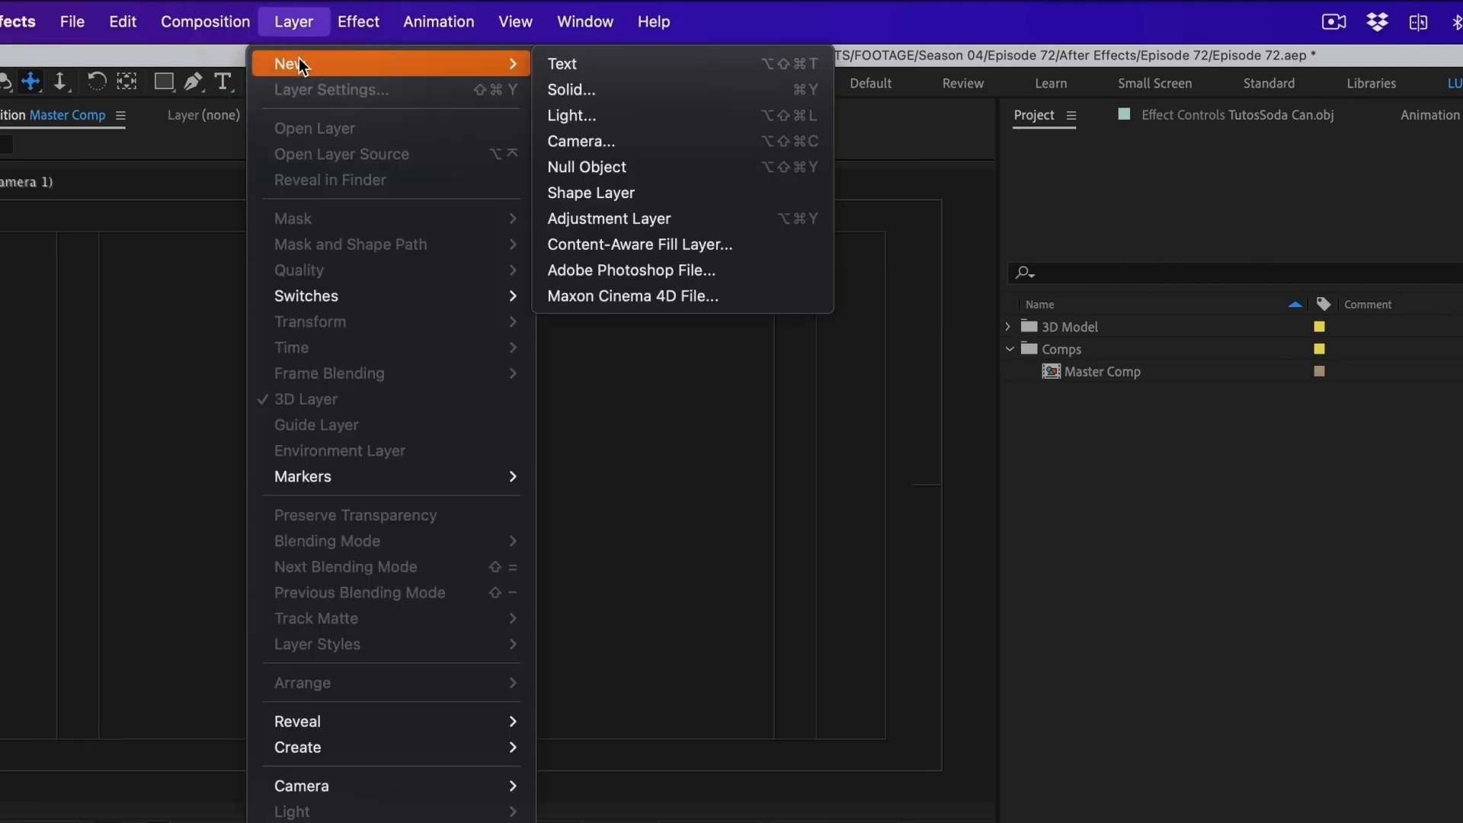
click(579, 89)
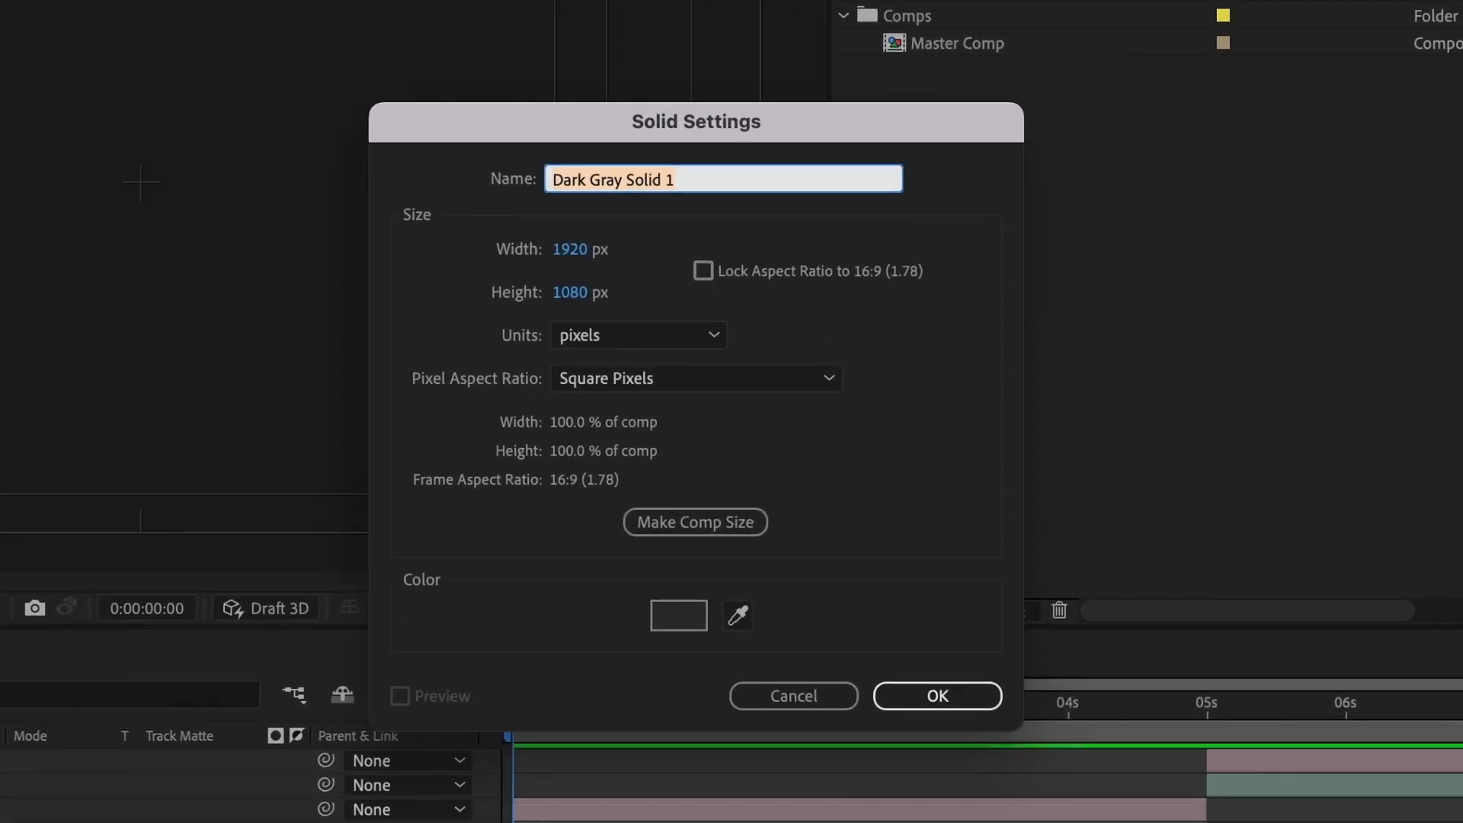
text(Background)
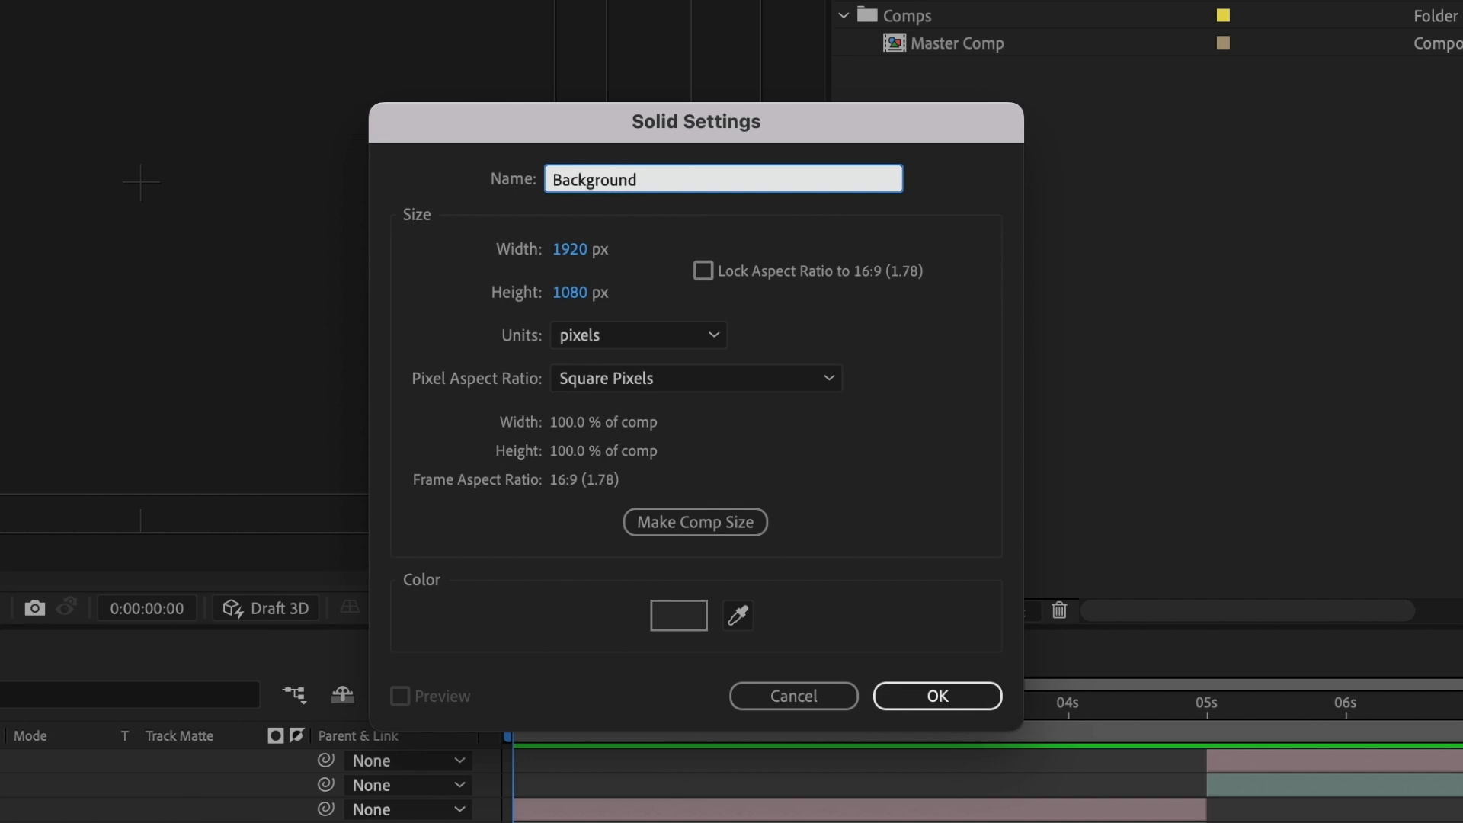
click(943, 686)
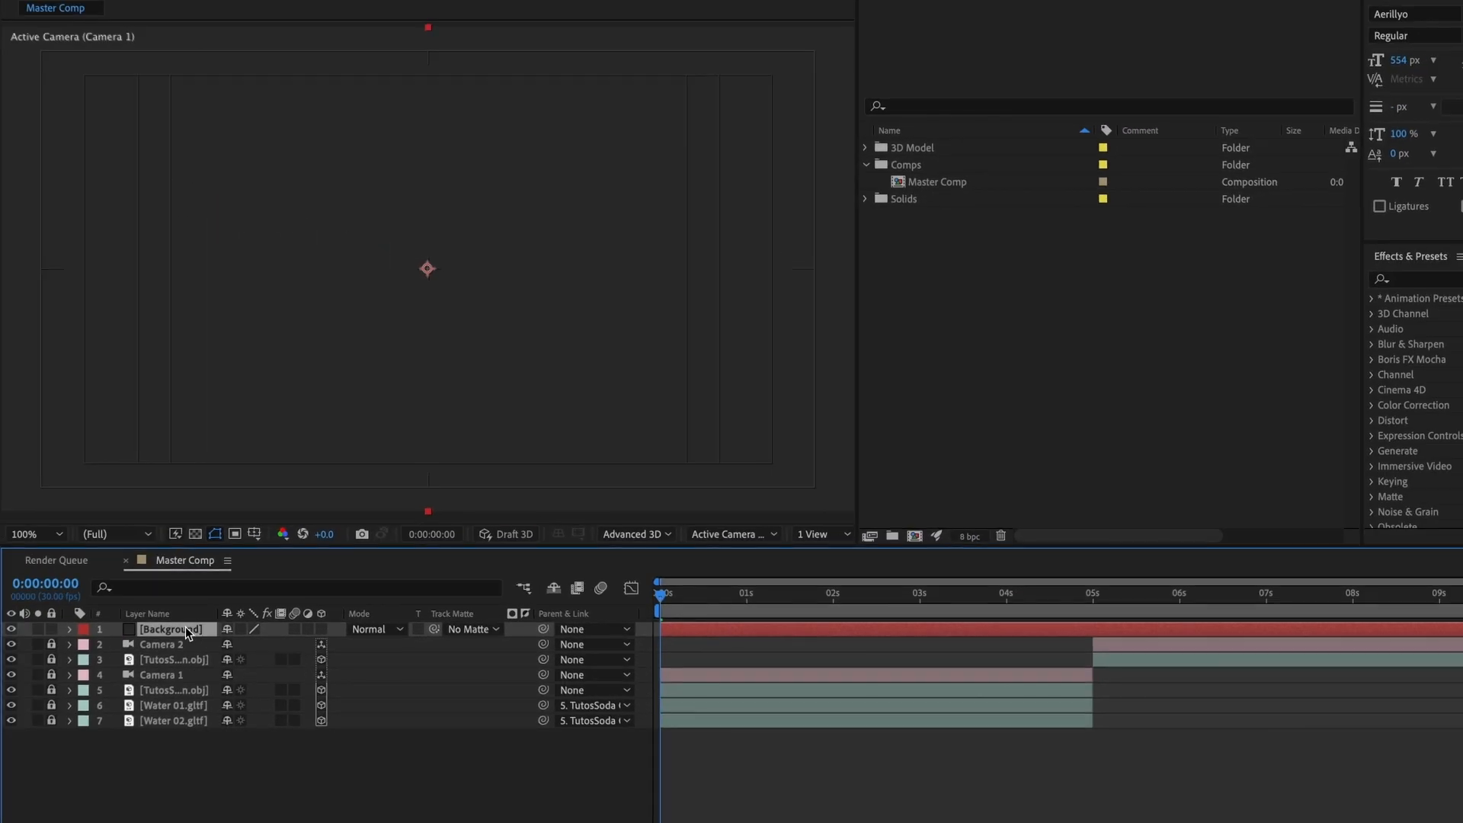
drag(185, 628, 172, 735)
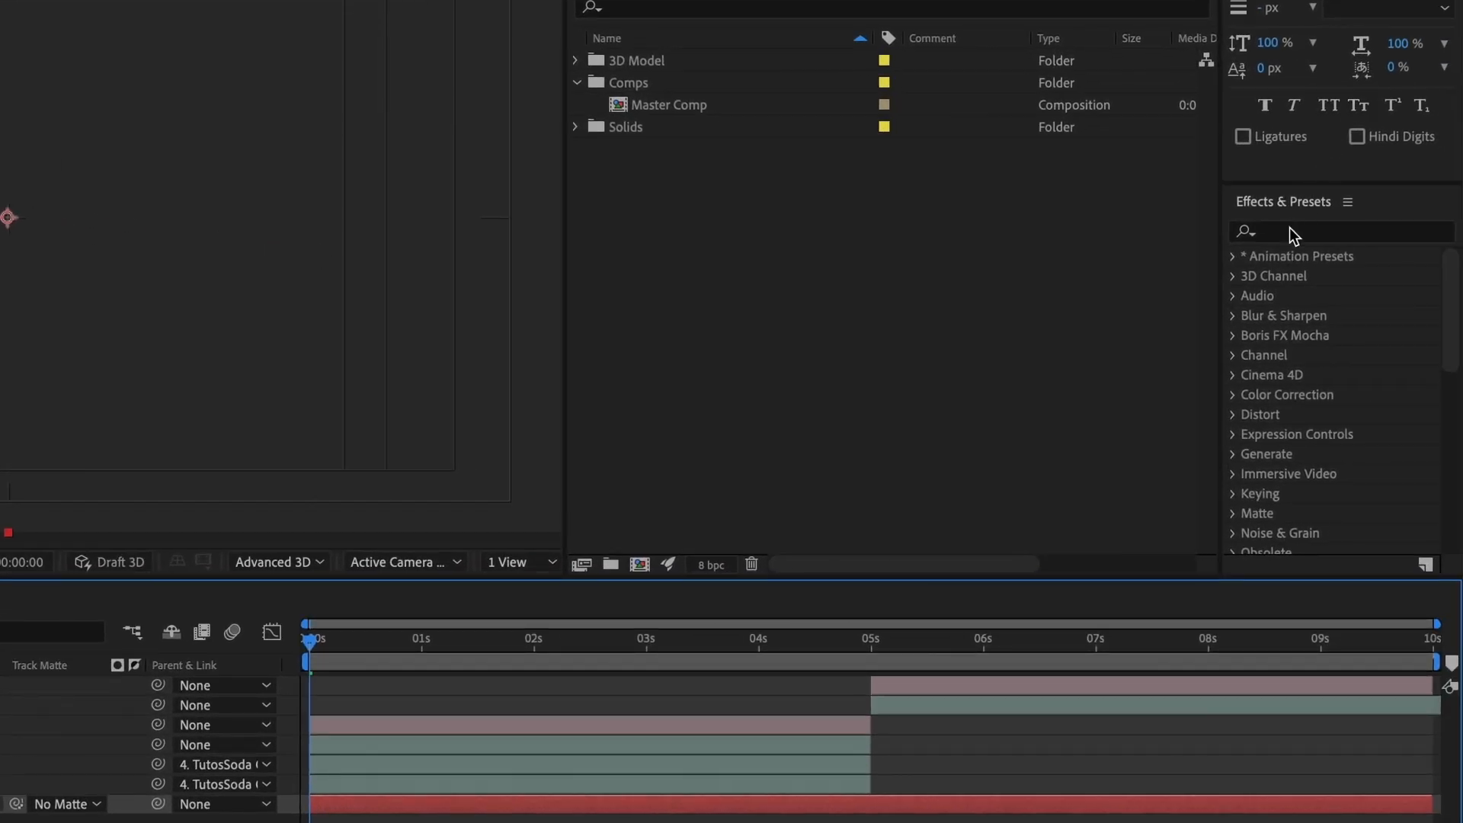
Step: Find the Gradient Ramp effect and apply it to the Background layer
click(1291, 233)
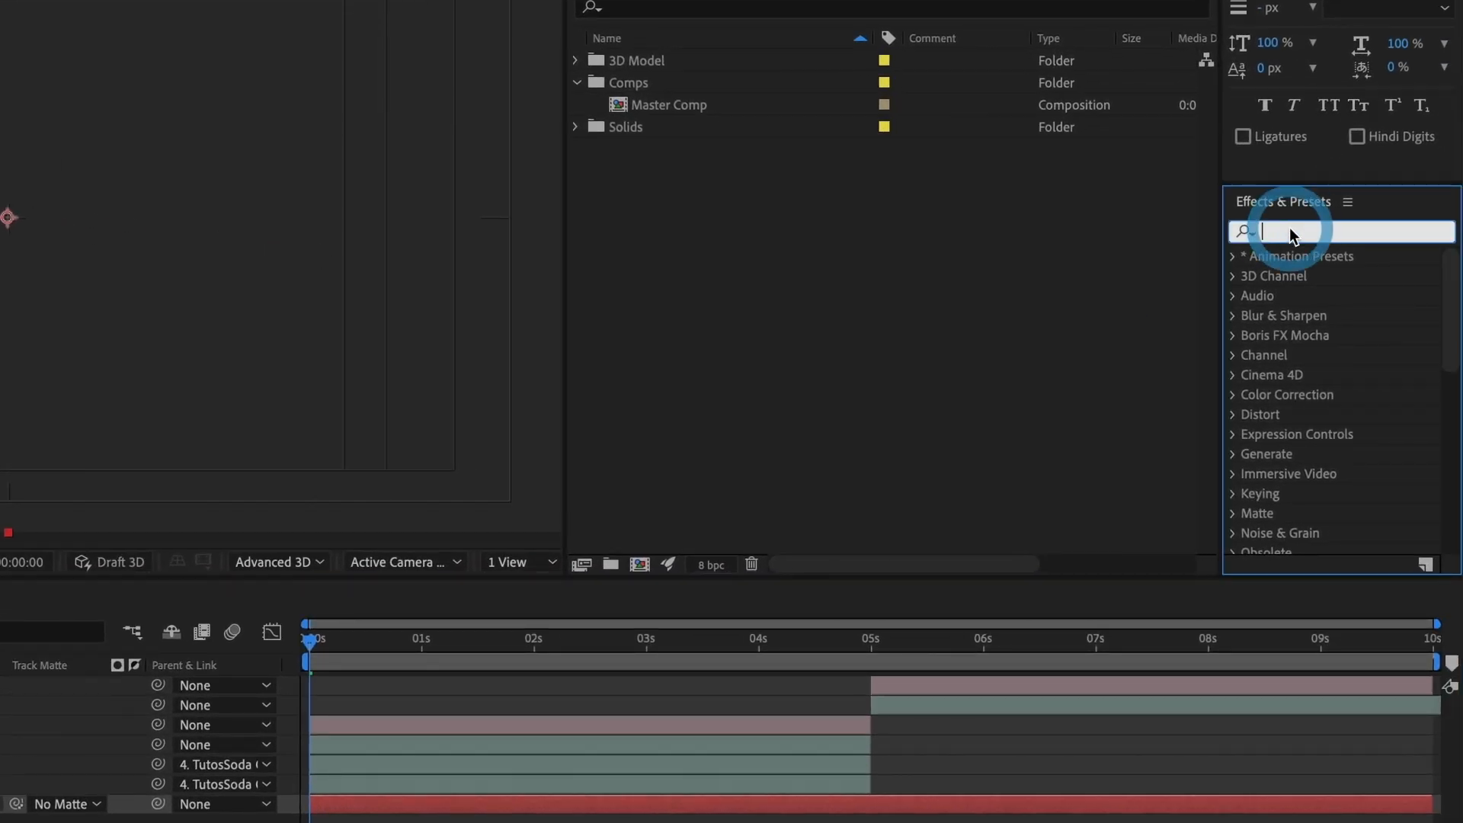
text(gradient)
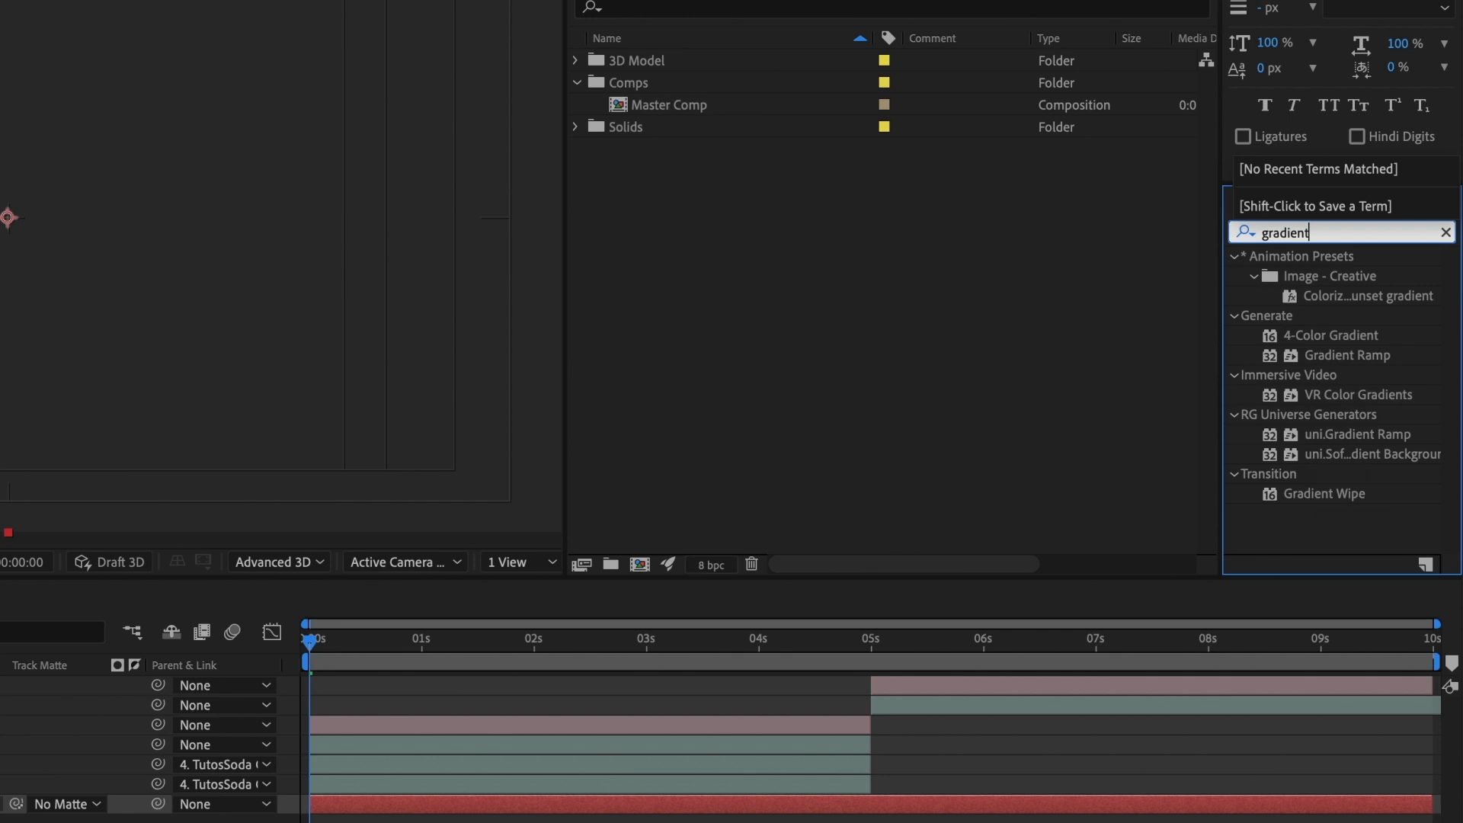
text( R)
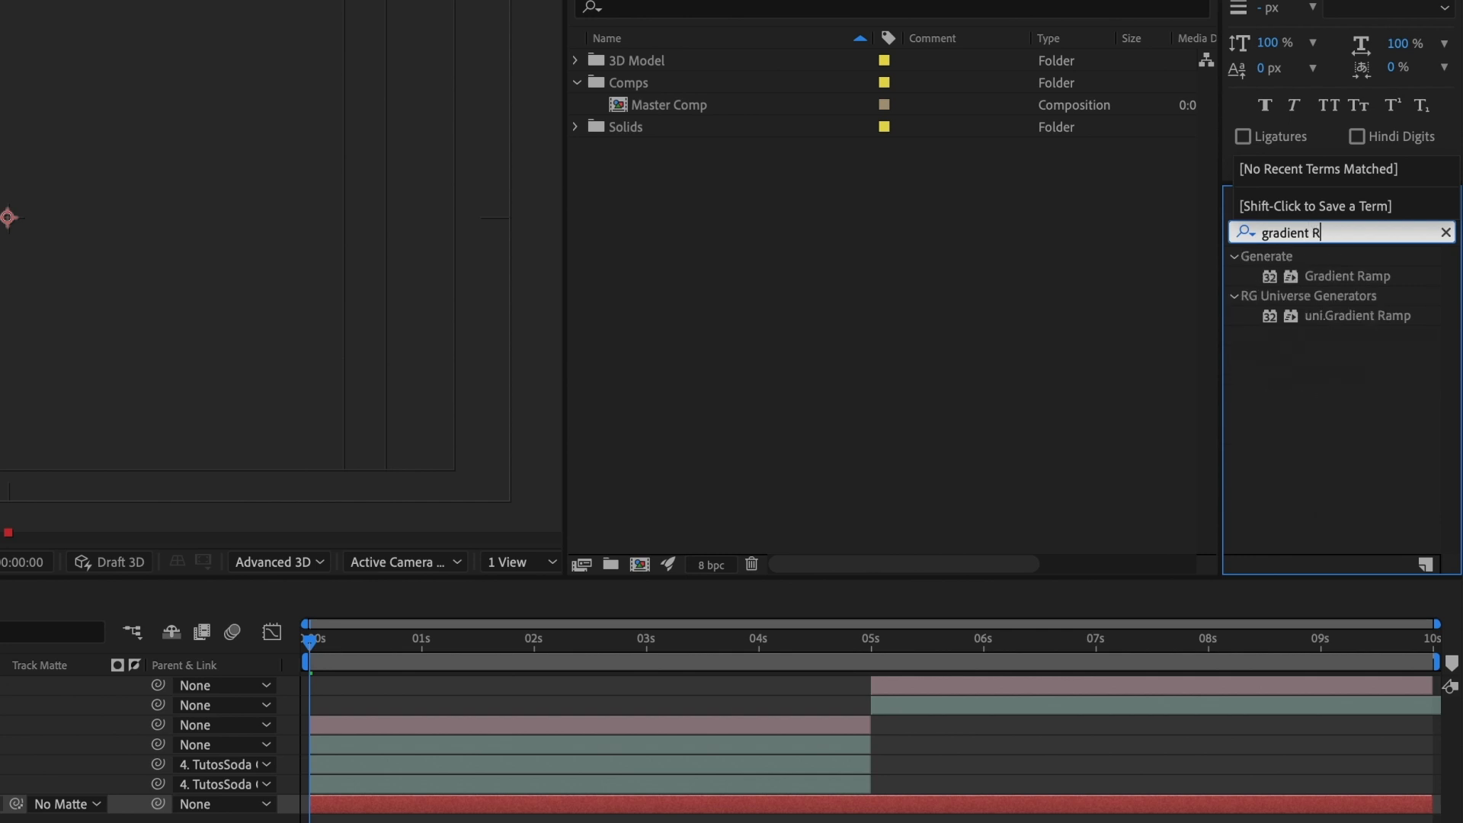
click(1338, 279)
drag(1353, 278, 543, 802)
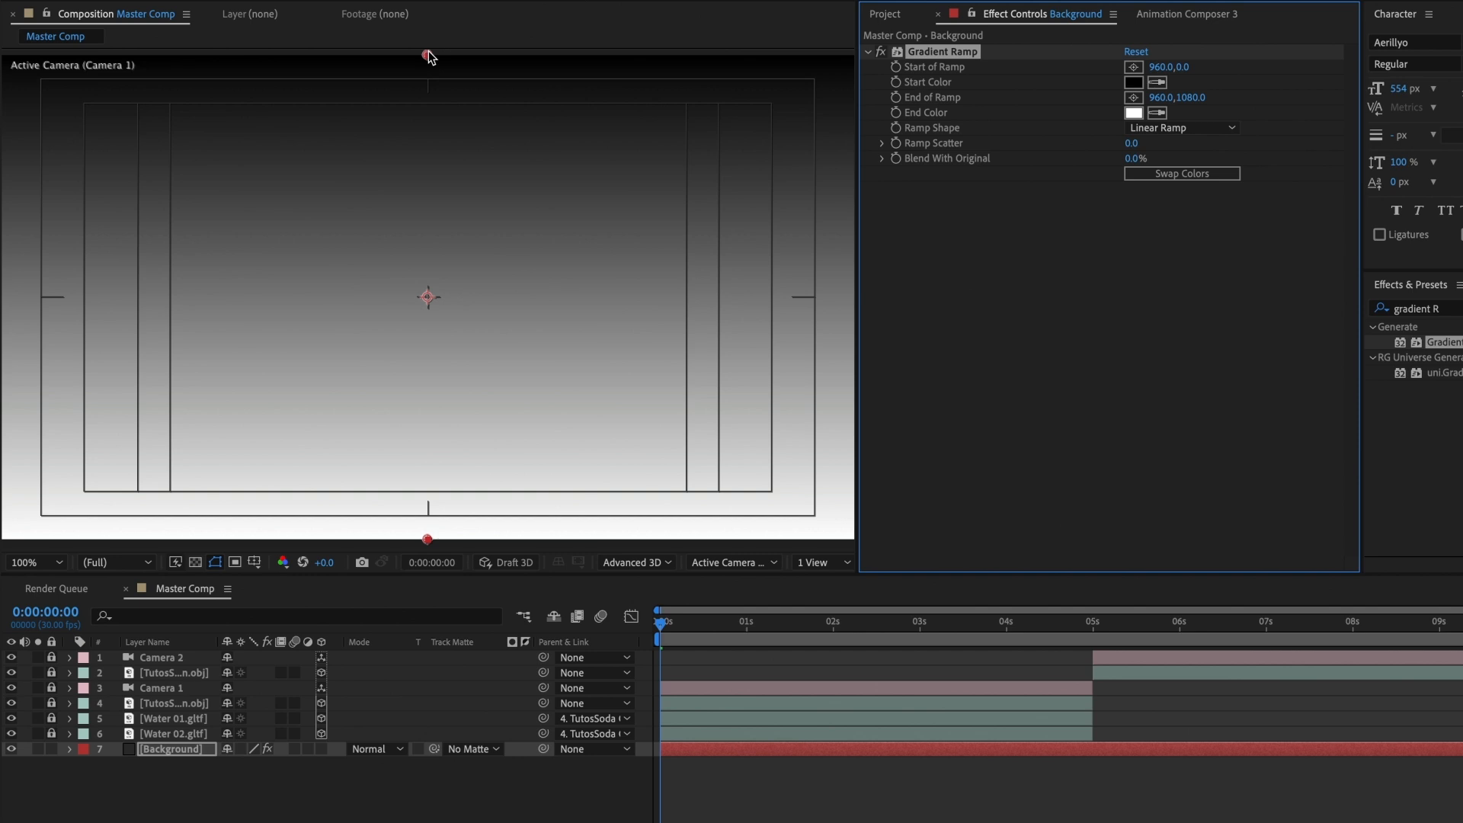
Step: Position the Gradient Ramp diagonally across the Background, with its start at 1928, 1010 and its end at -256, 268
drag(428, 53, 834, 445)
key(comma)
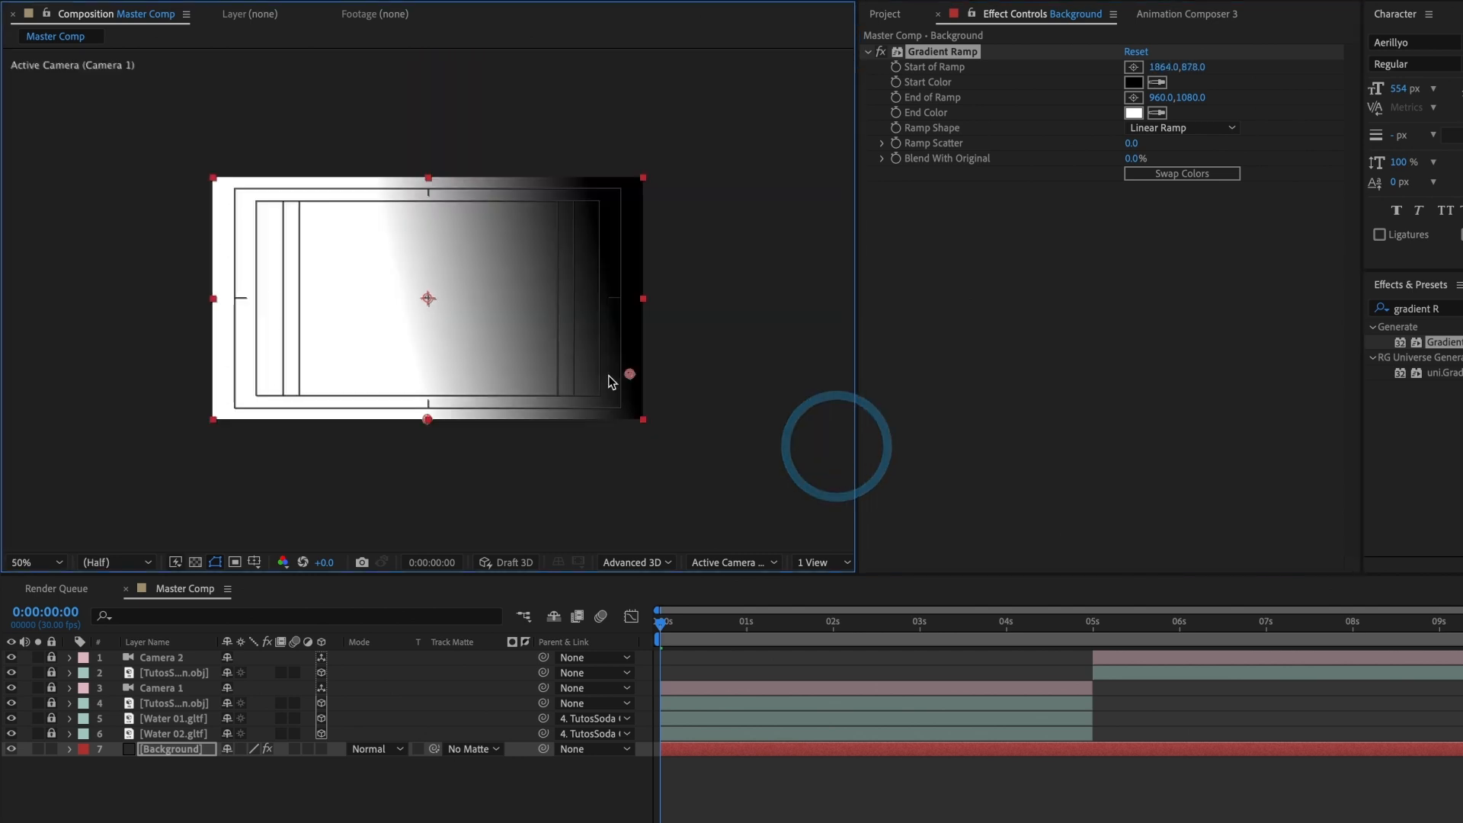
click(1132, 98)
click(187, 256)
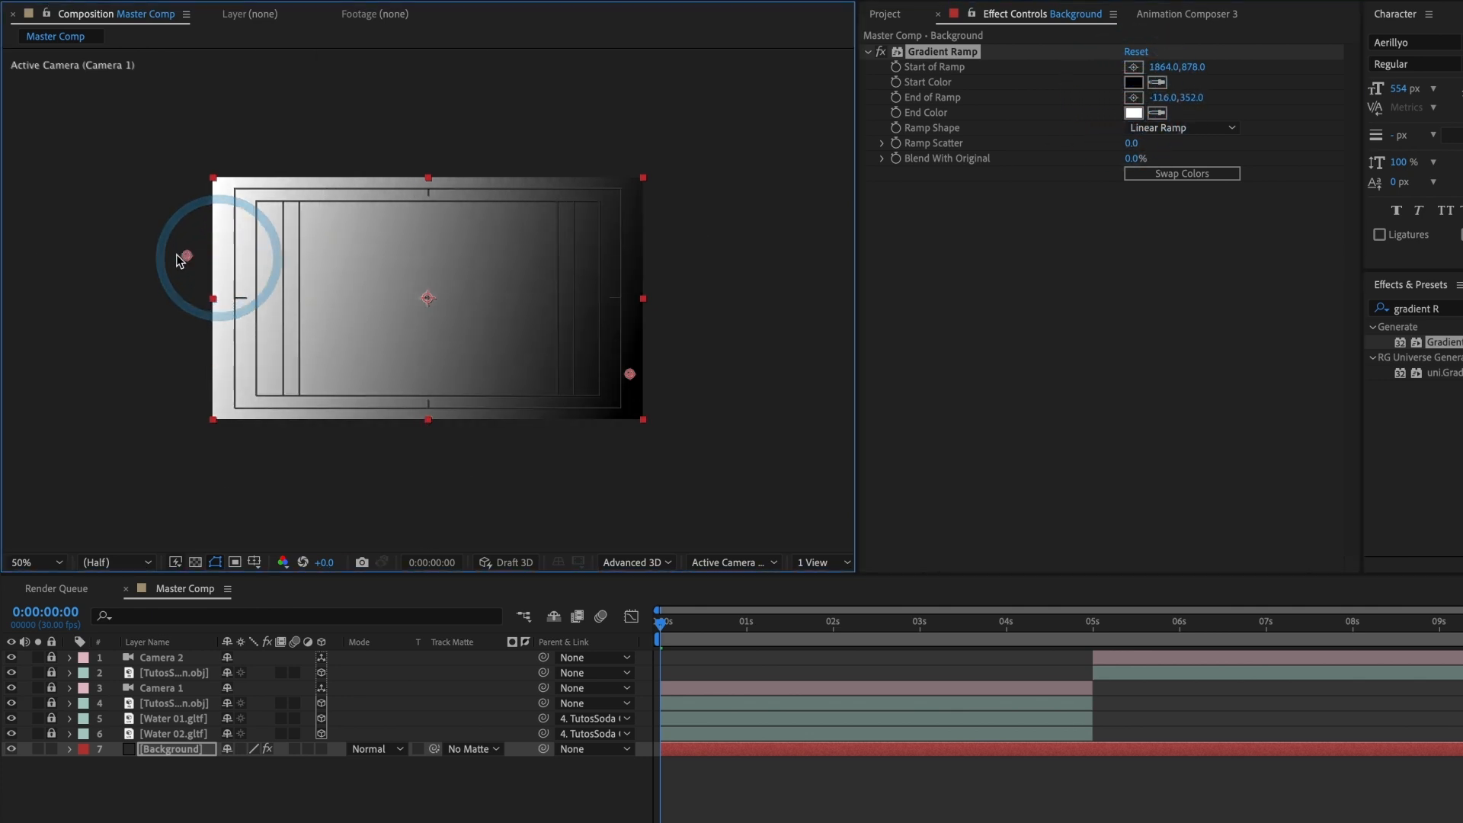
drag(178, 260, 154, 237)
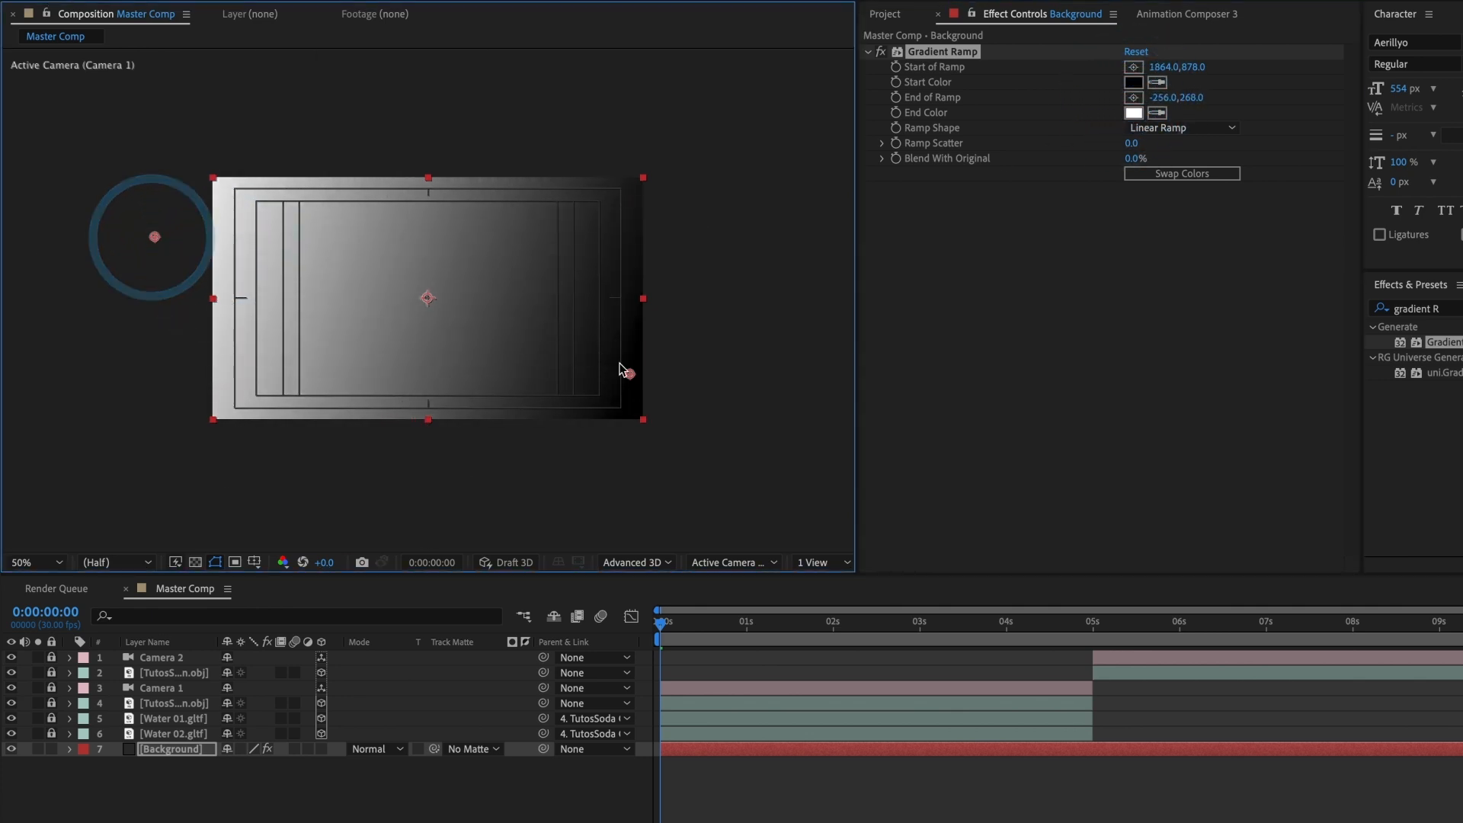
drag(632, 375, 644, 406)
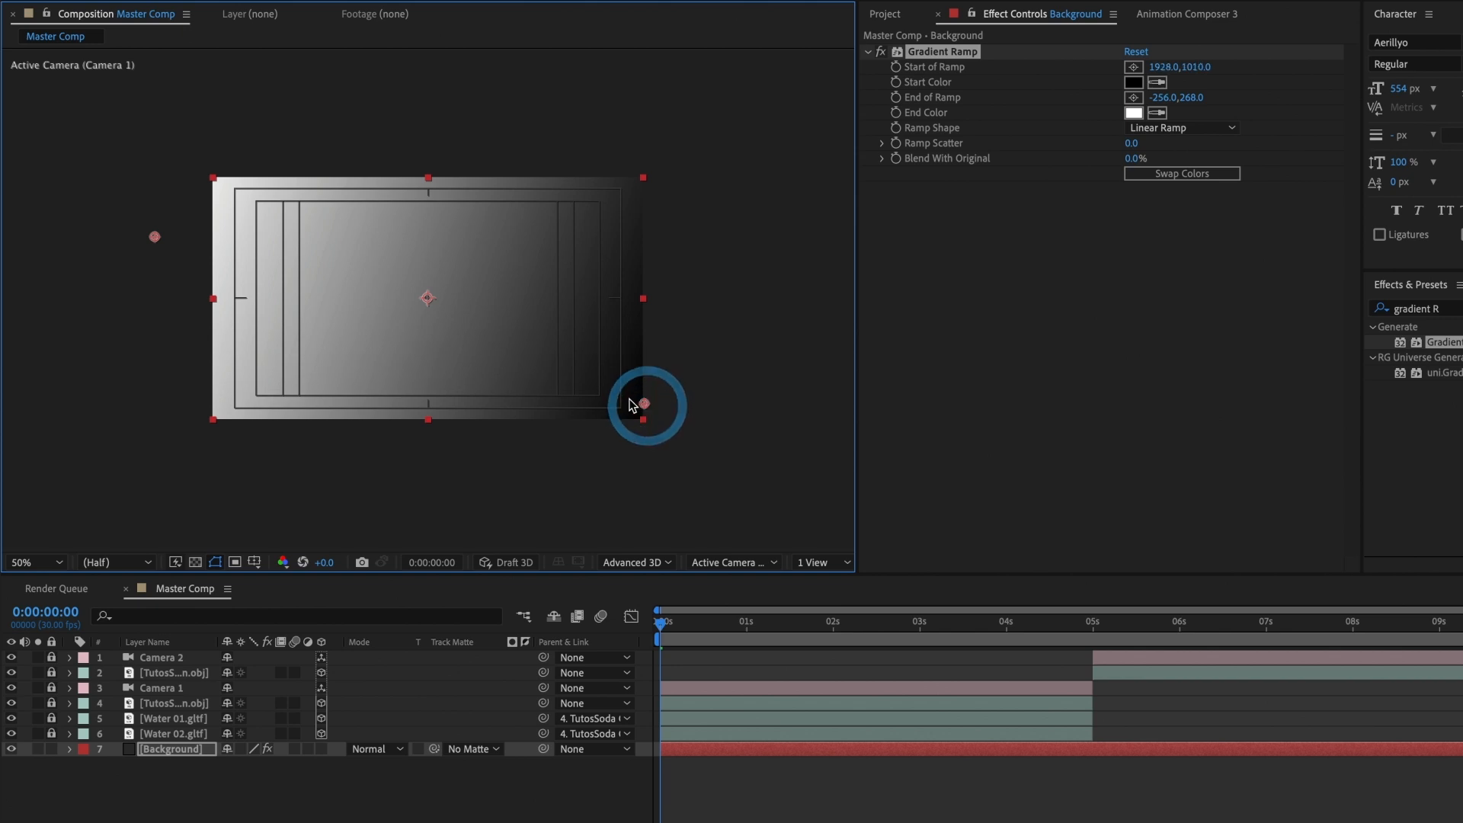
Step: Set the Gradient Ramp's start color to dark purple 1A0239
click(1132, 82)
click(1187, 220)
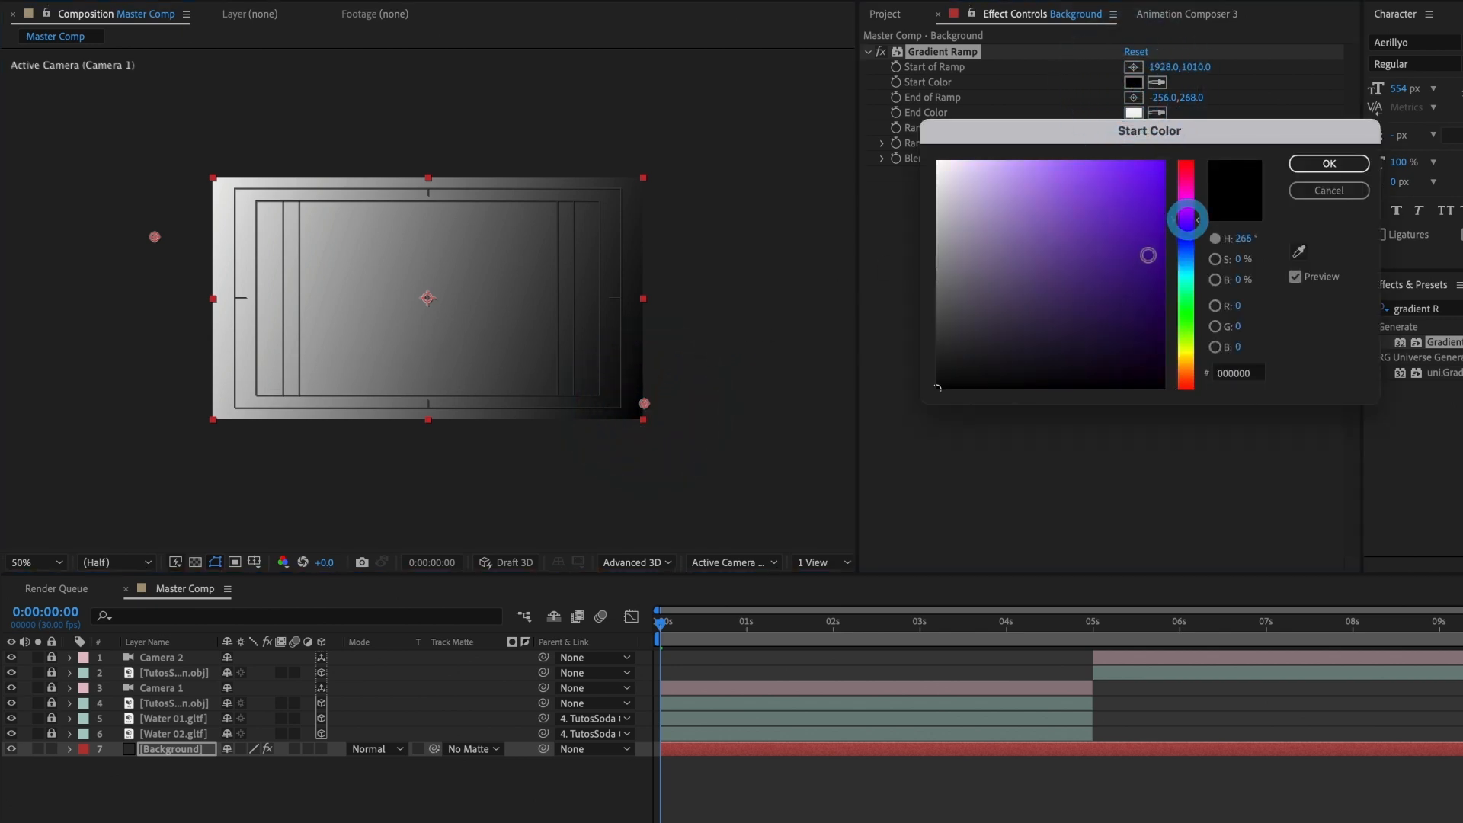
drag(1153, 341, 1156, 337)
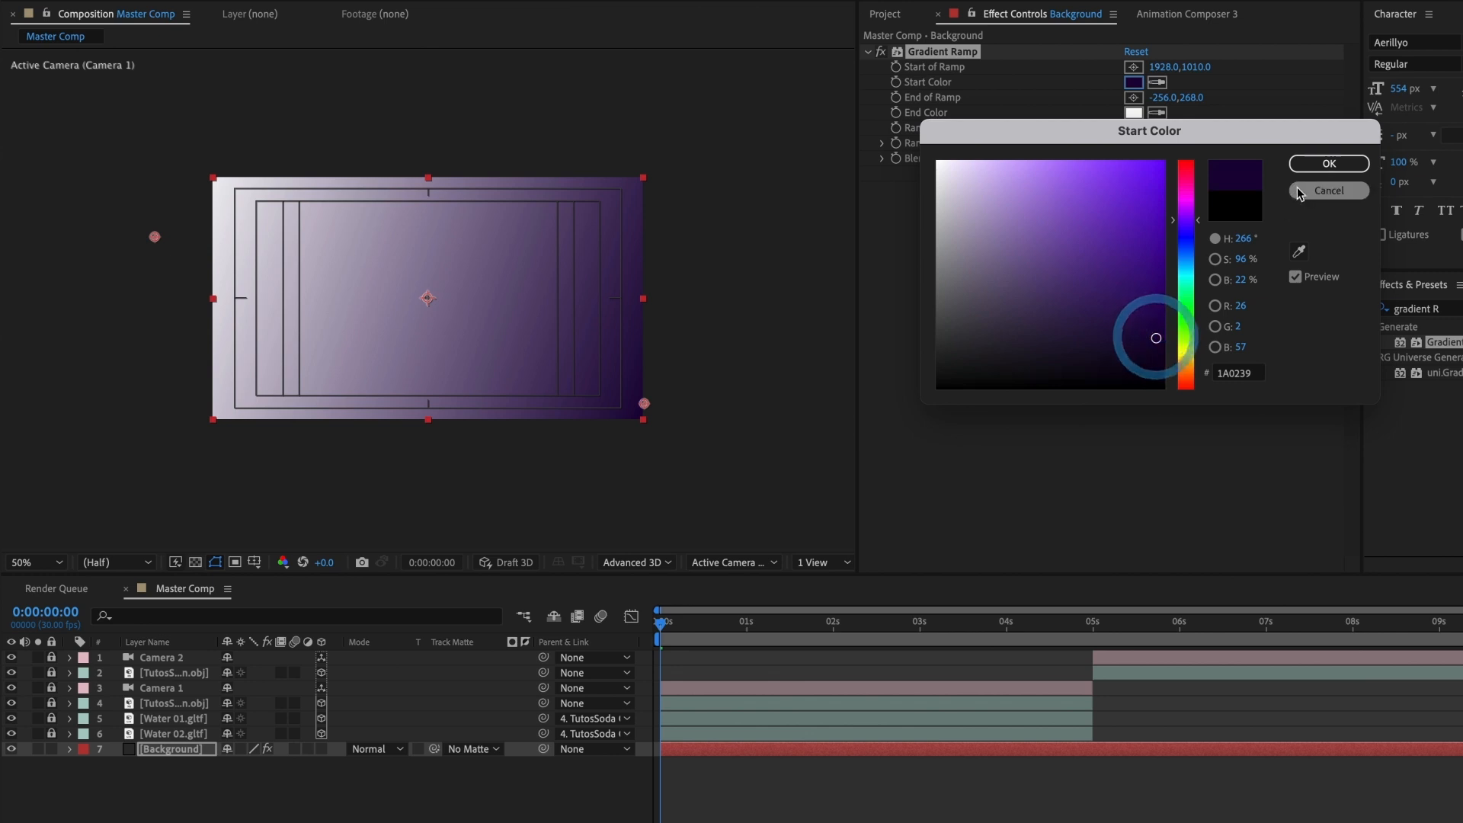
click(1316, 162)
Step: Set the Gradient Ramp's end color to purple 6908A6
click(1135, 113)
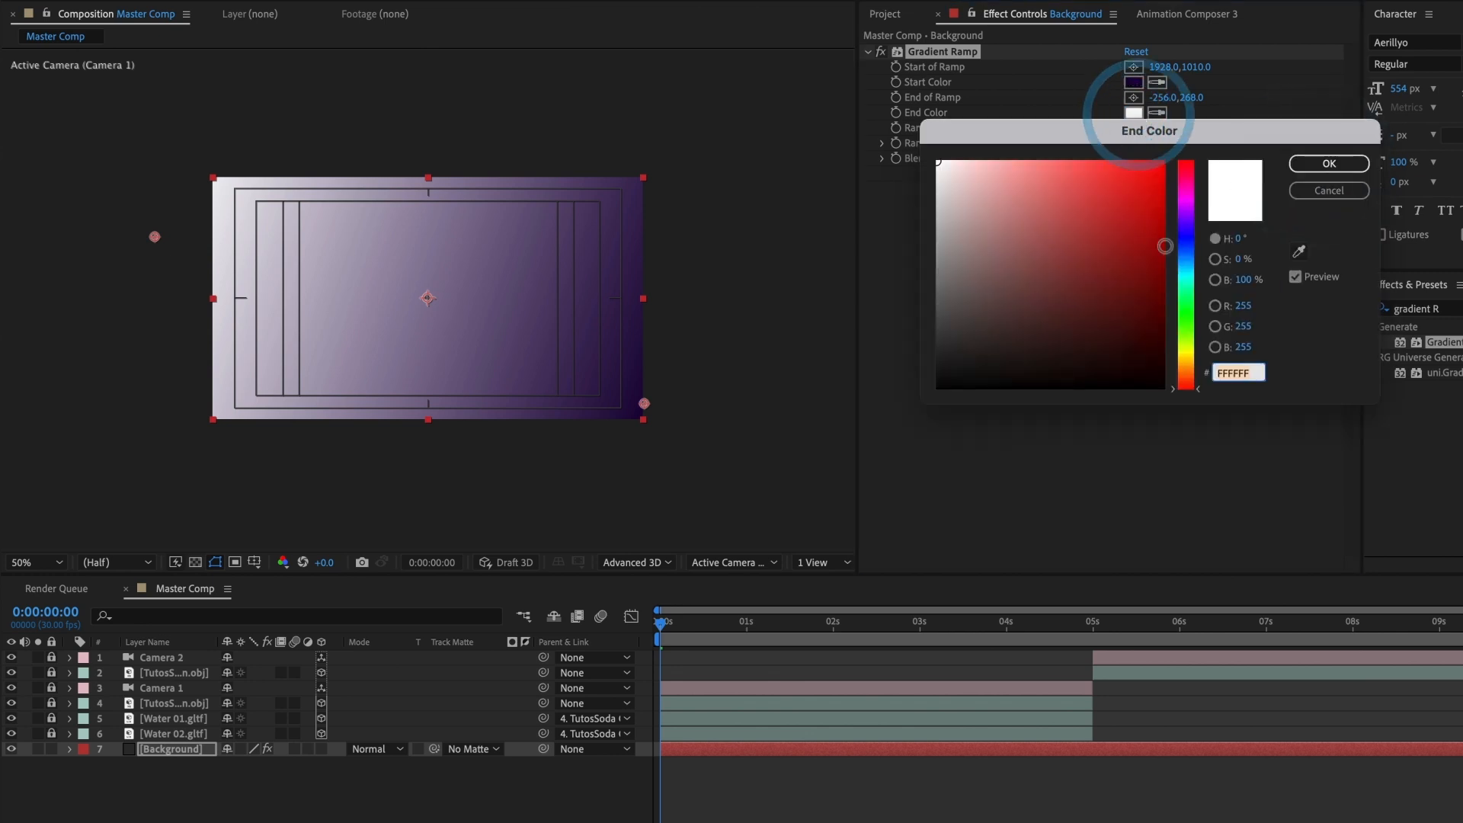
click(1186, 213)
click(1143, 266)
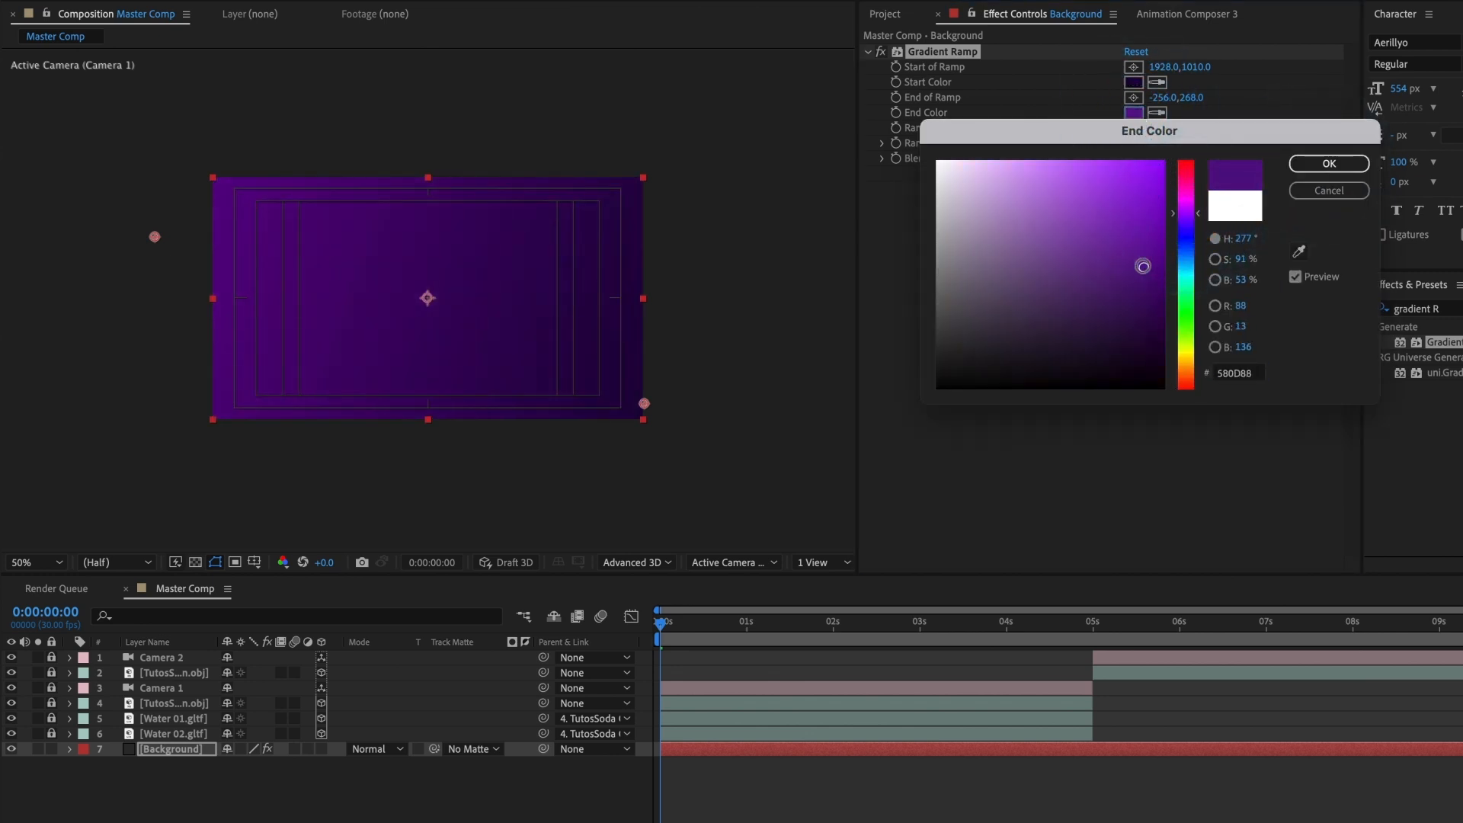
drag(1143, 266, 1162, 242)
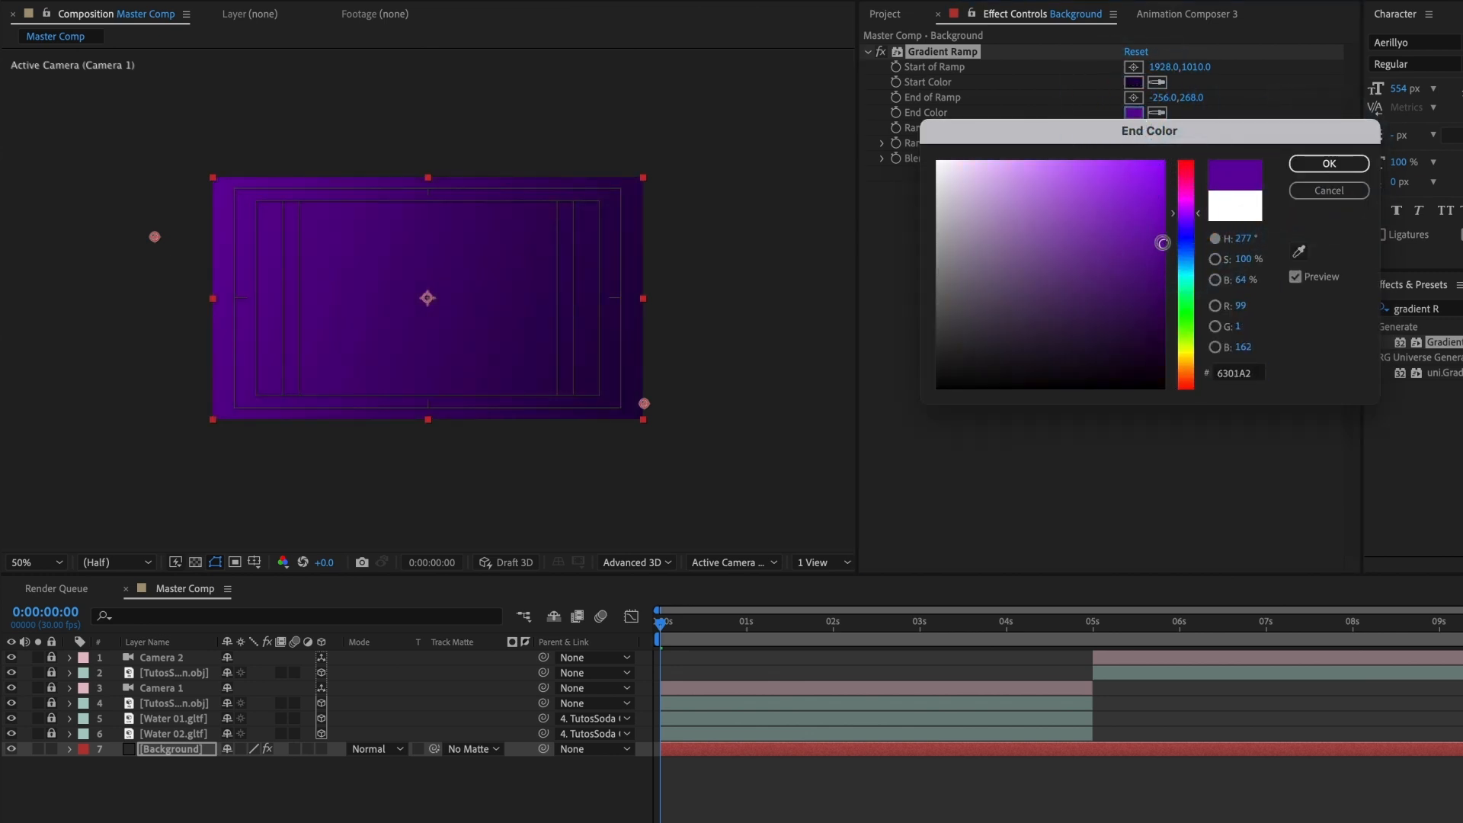
click(1326, 162)
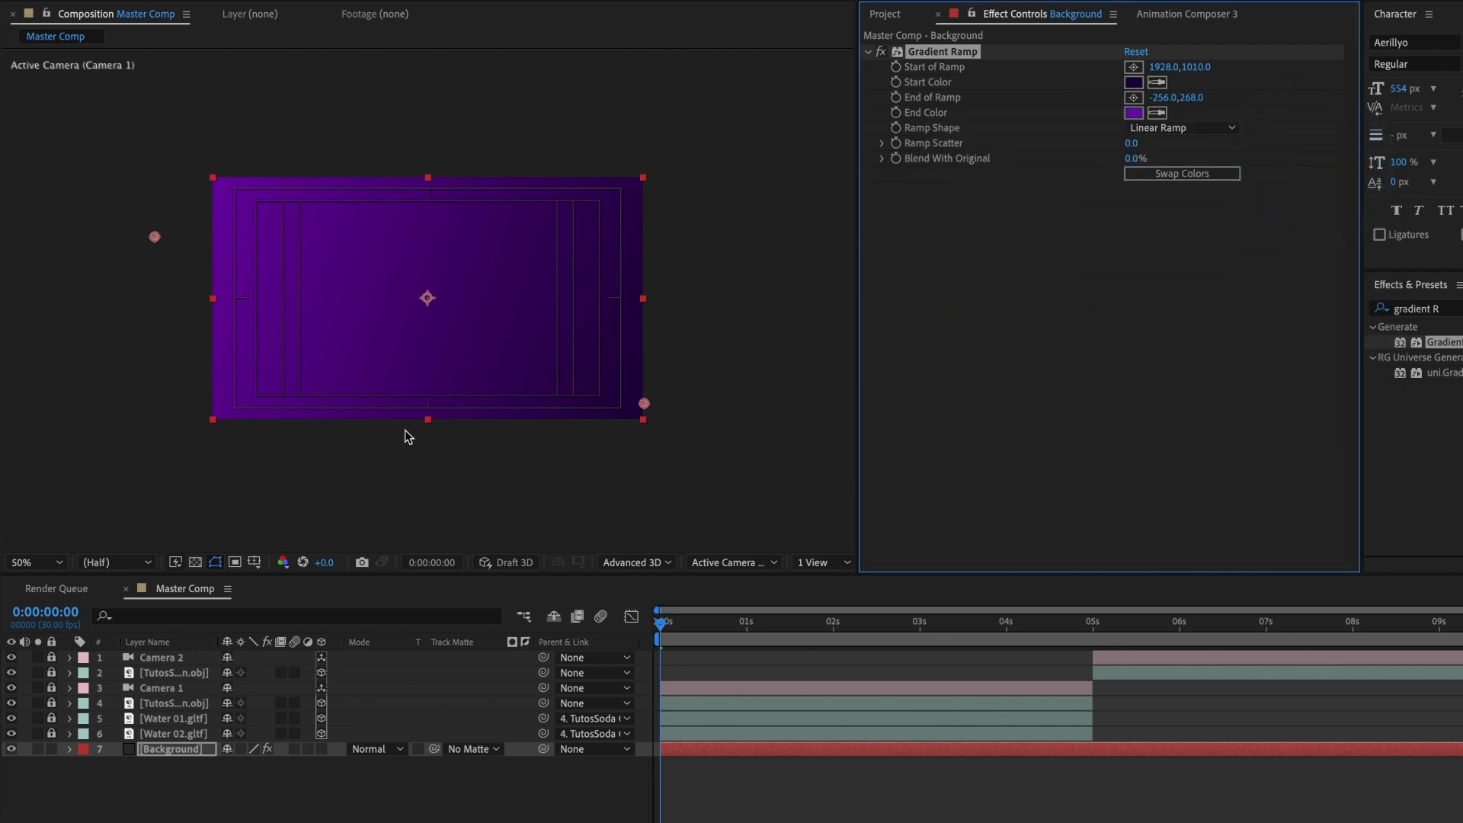
Step: Scrub the composition to 0:00:00:15 to check the can against the purple gradient
key(slash)
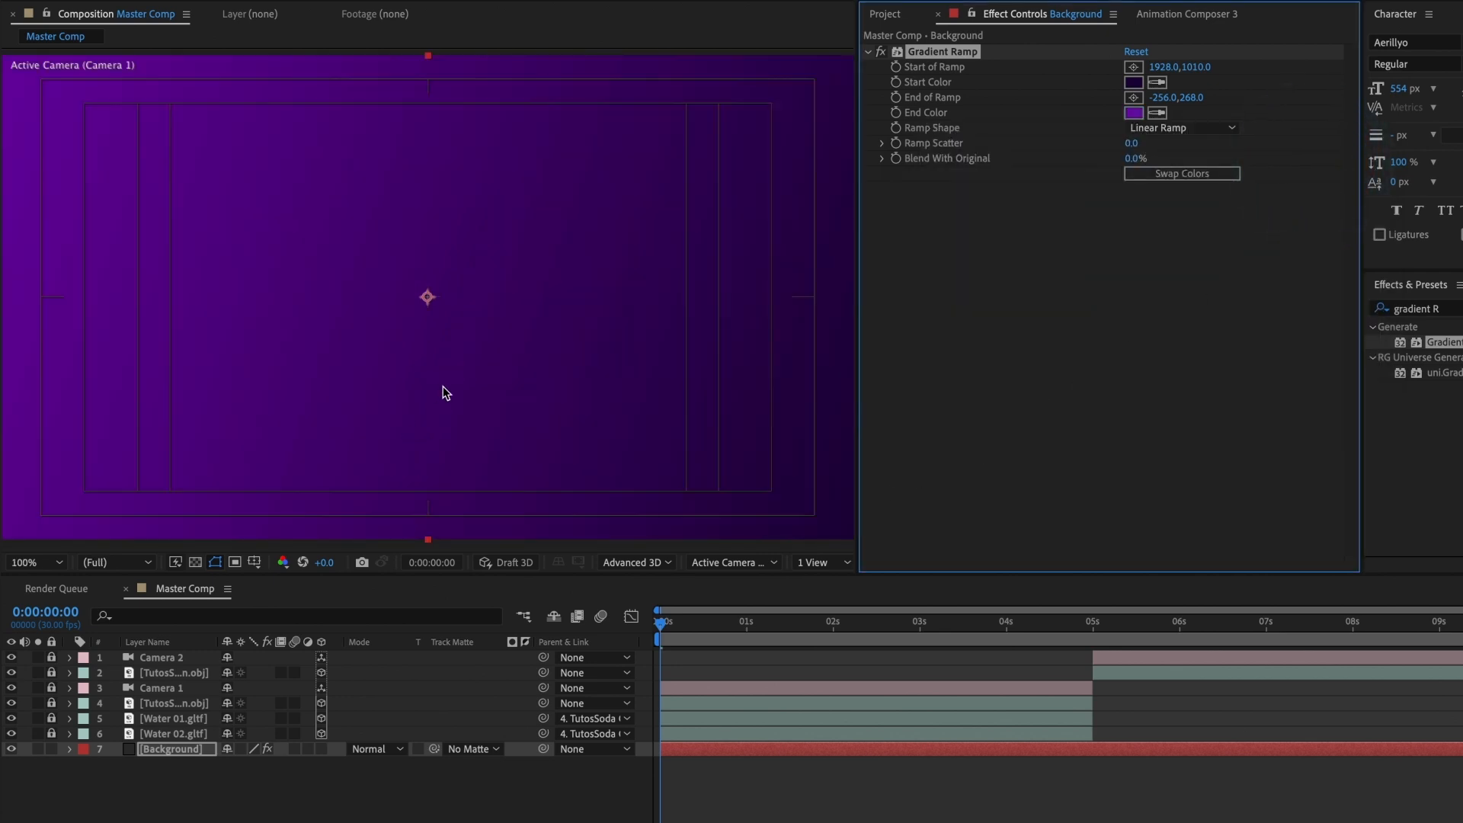
click(667, 627)
drag(666, 627, 707, 636)
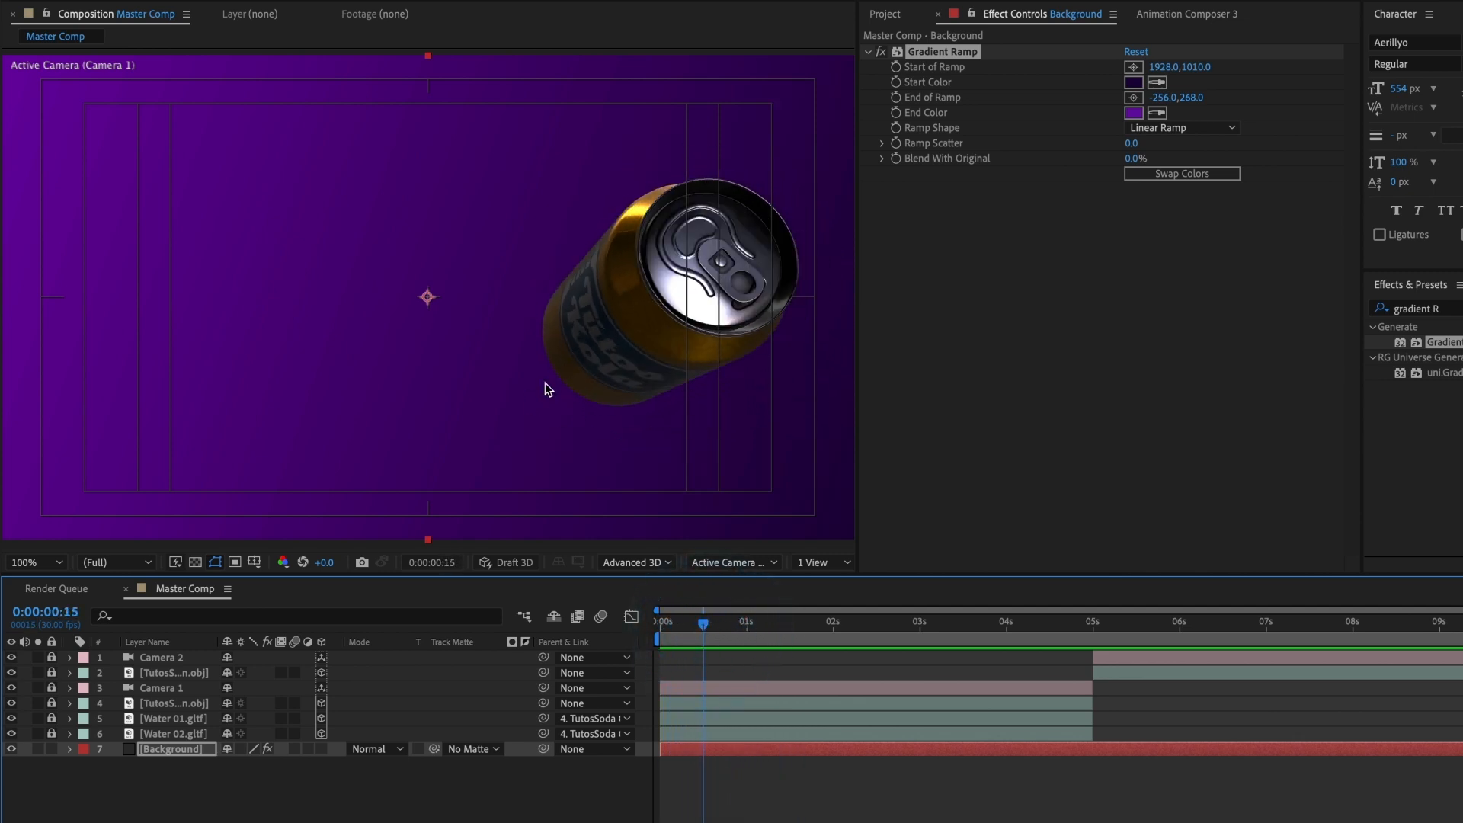
Step: Add the Background solid from the project's Solids folder again, directly above the gradient Background layer
click(902, 18)
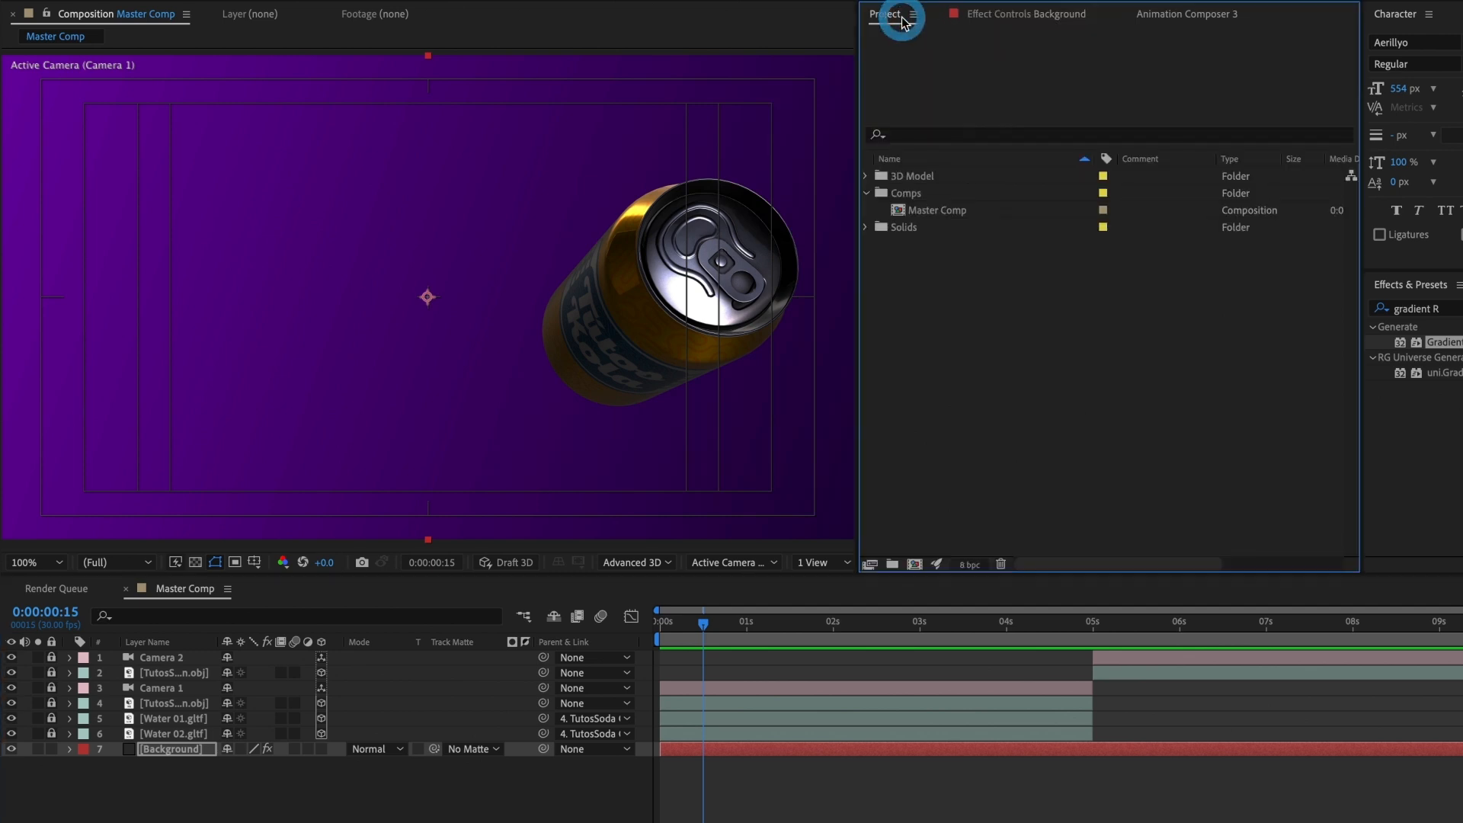
click(866, 227)
click(927, 249)
drag(866, 511, 426, 739)
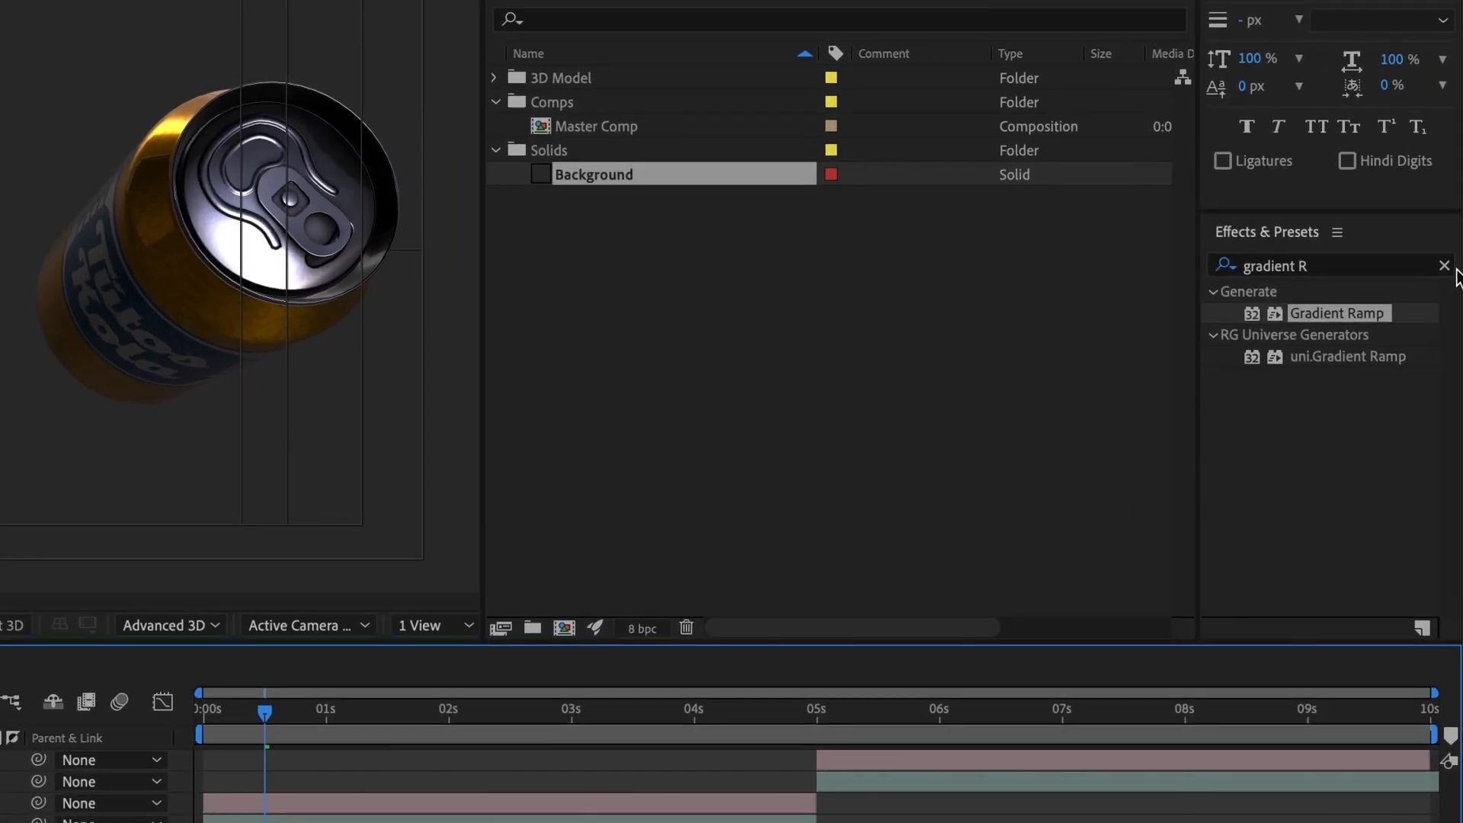
Step: Clear the effect search and apply CC Radial ScaleWipe from the Transition effects to the upper Background layer
click(1450, 267)
drag(1454, 311, 1447, 512)
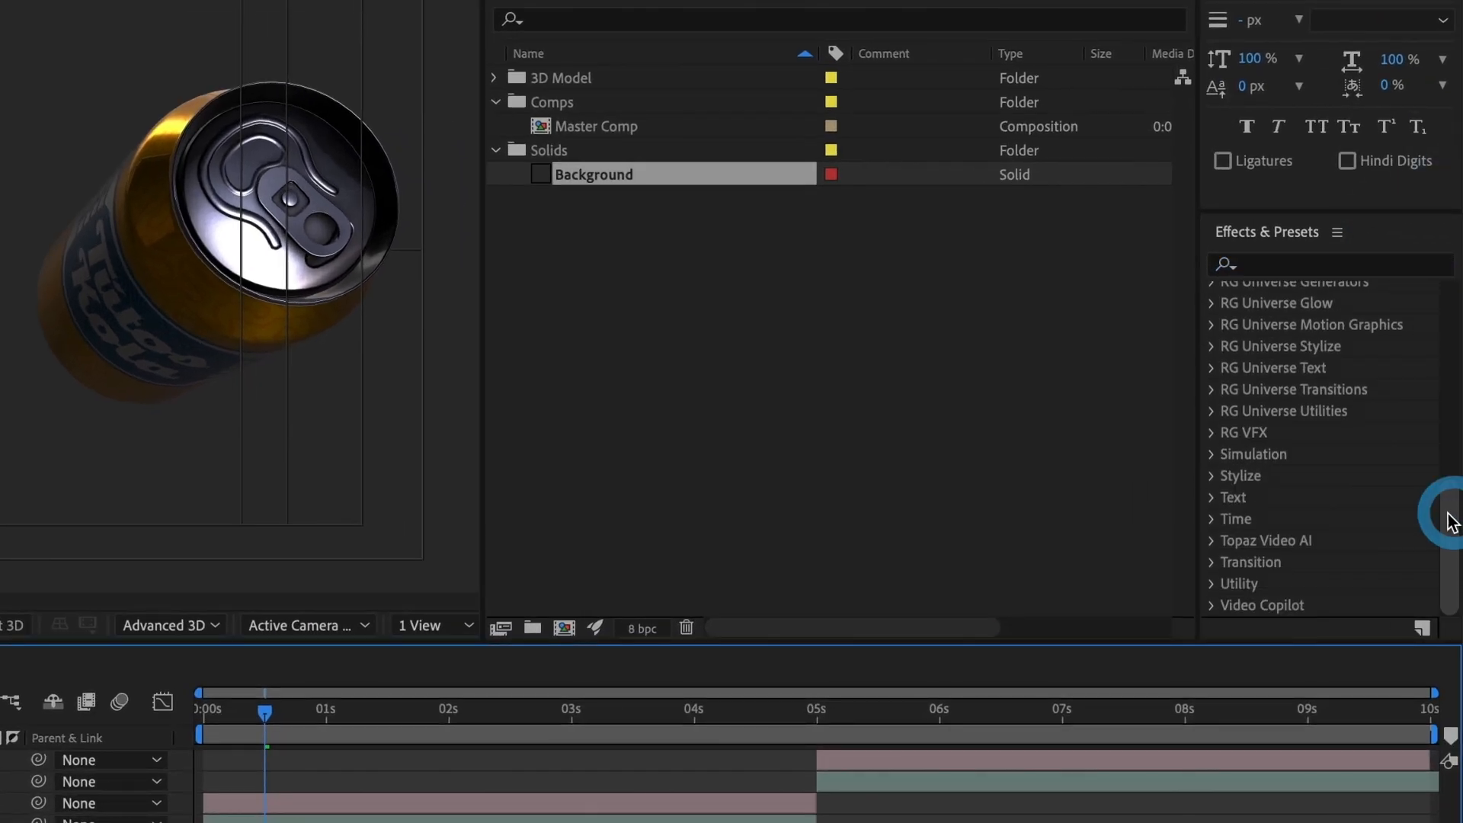
click(1211, 566)
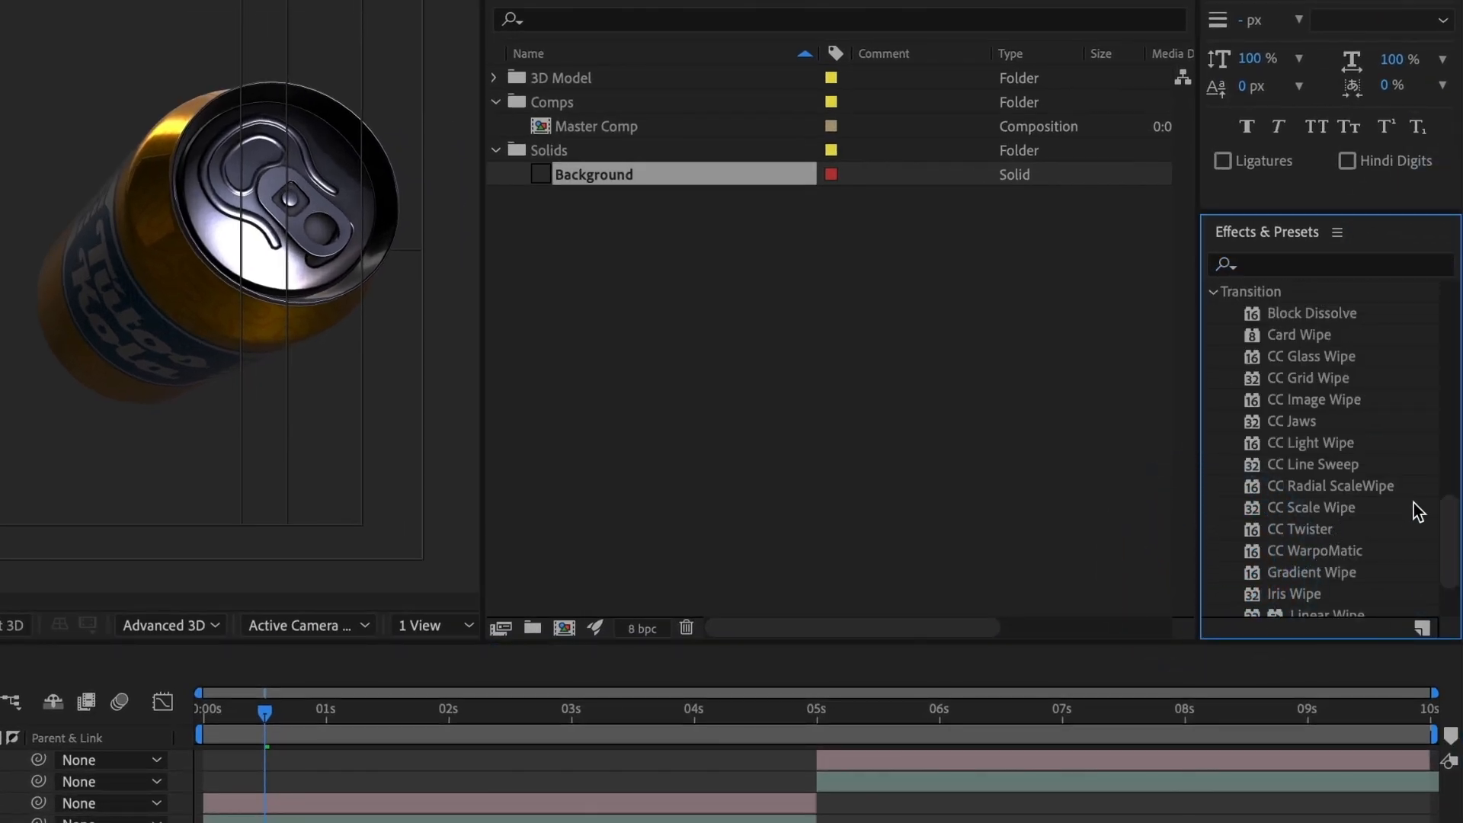
drag(1447, 522, 1452, 539)
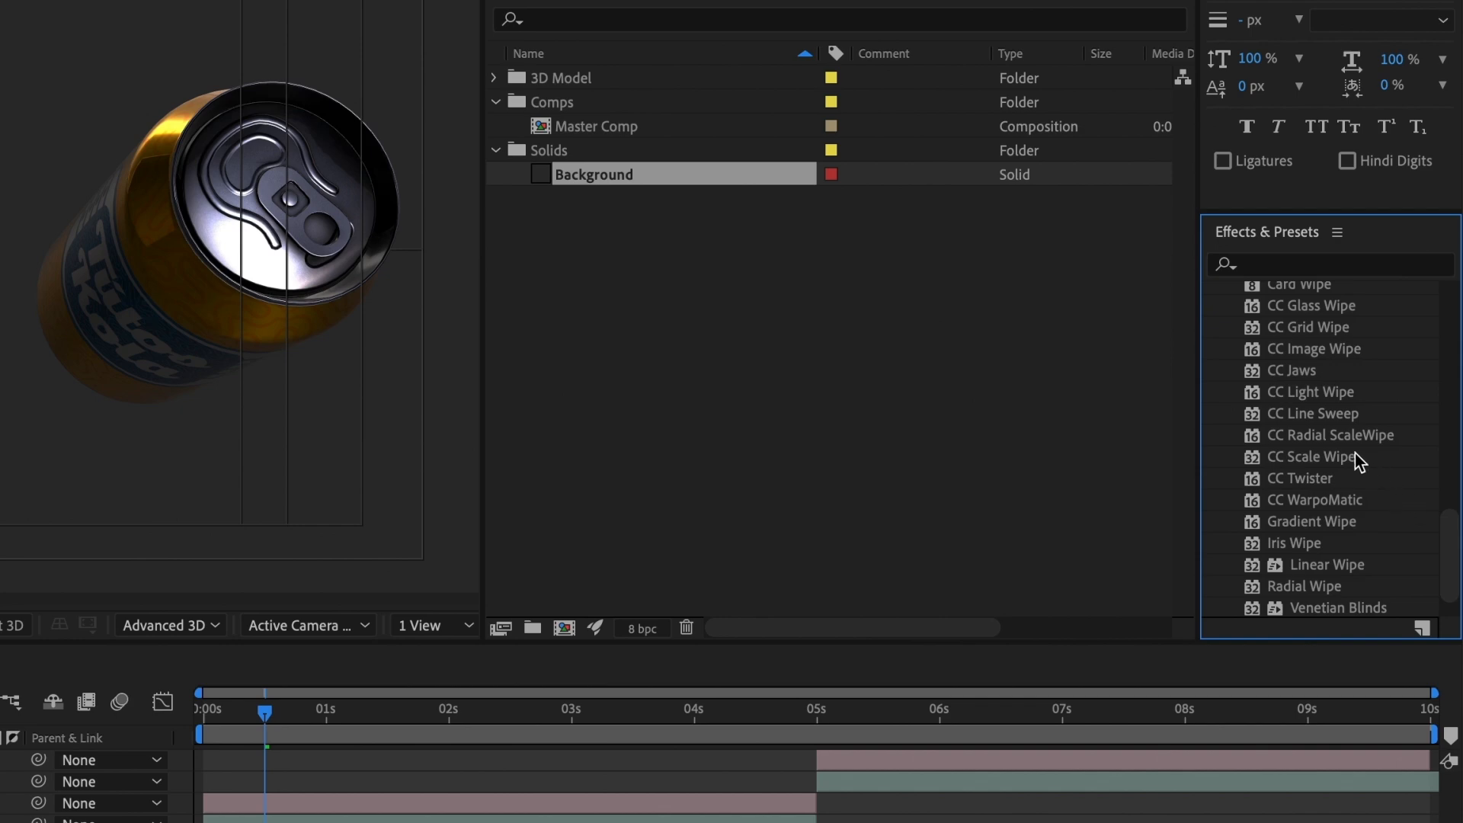
drag(1342, 438, 962, 472)
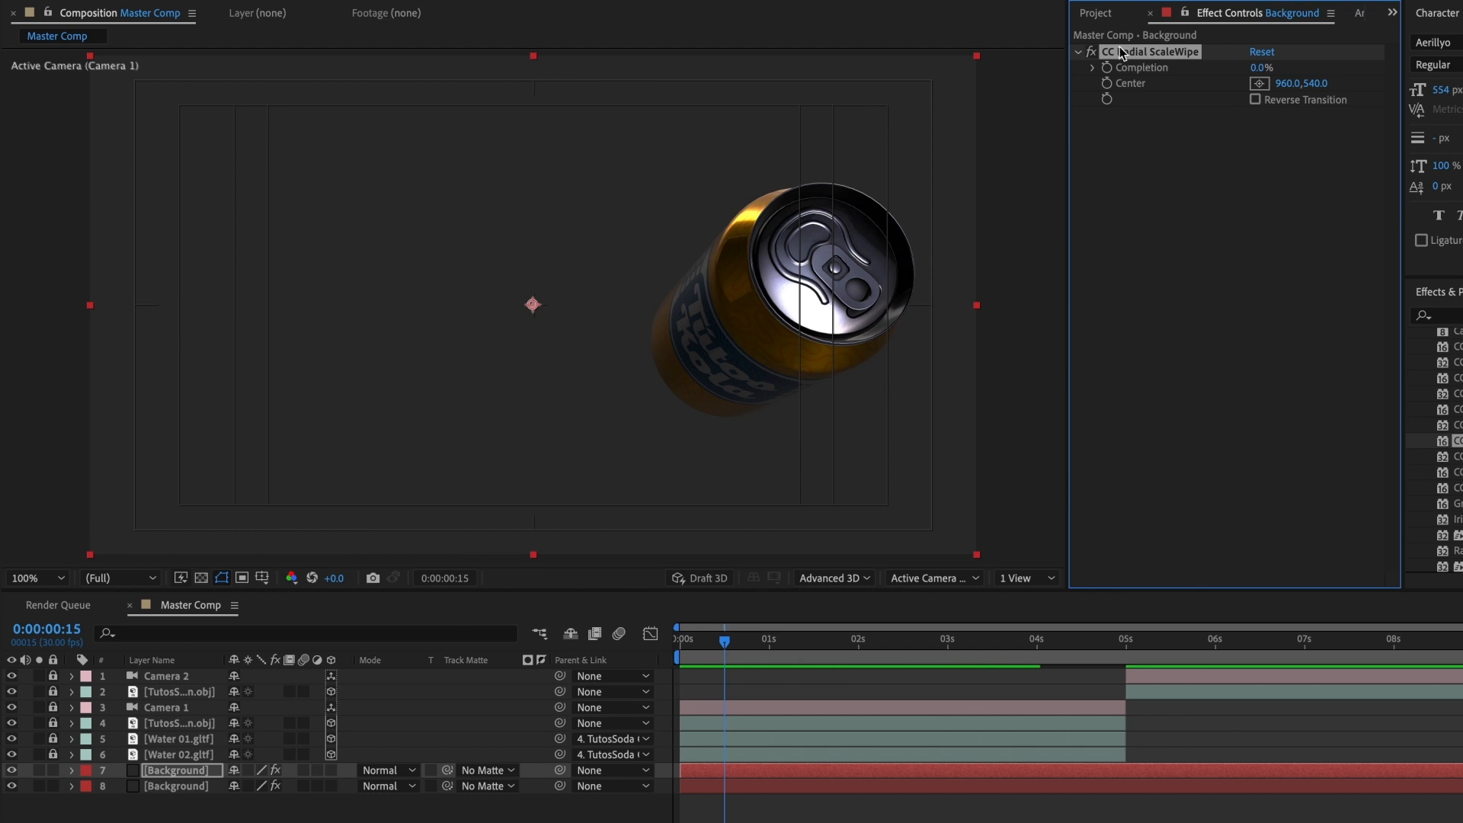
Step: Try the radial wipe with Completion at 28% and its center on the can at 1298, 618
drag(1256, 70, 1287, 72)
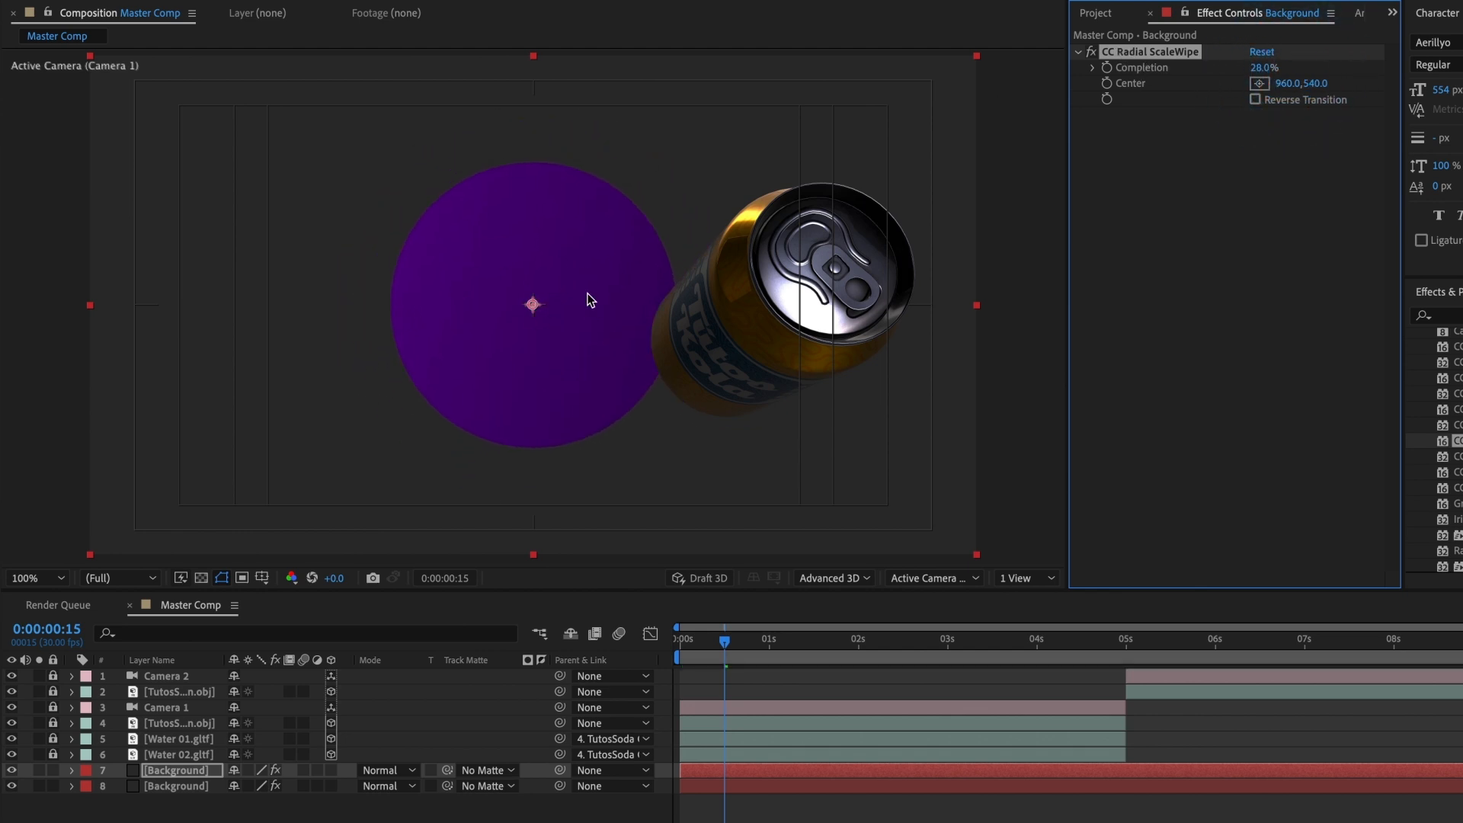
click(1258, 83)
click(692, 347)
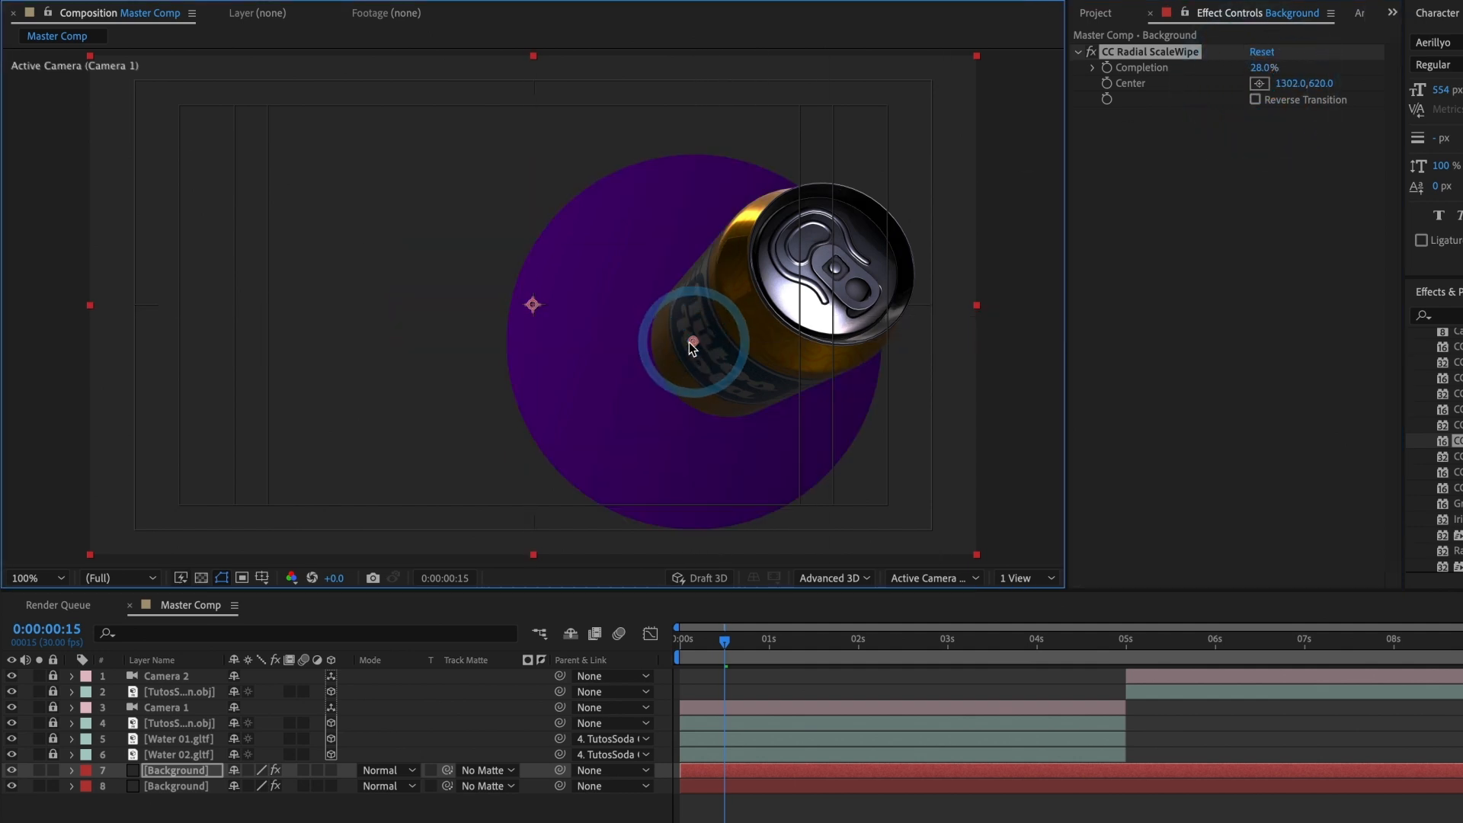
click(688, 340)
Step: At 0:00:00:04, configure the radial wipe with center 1378, 552 on the can, Reverse Transition enabled and Completion at 84%
drag(724, 640, 691, 645)
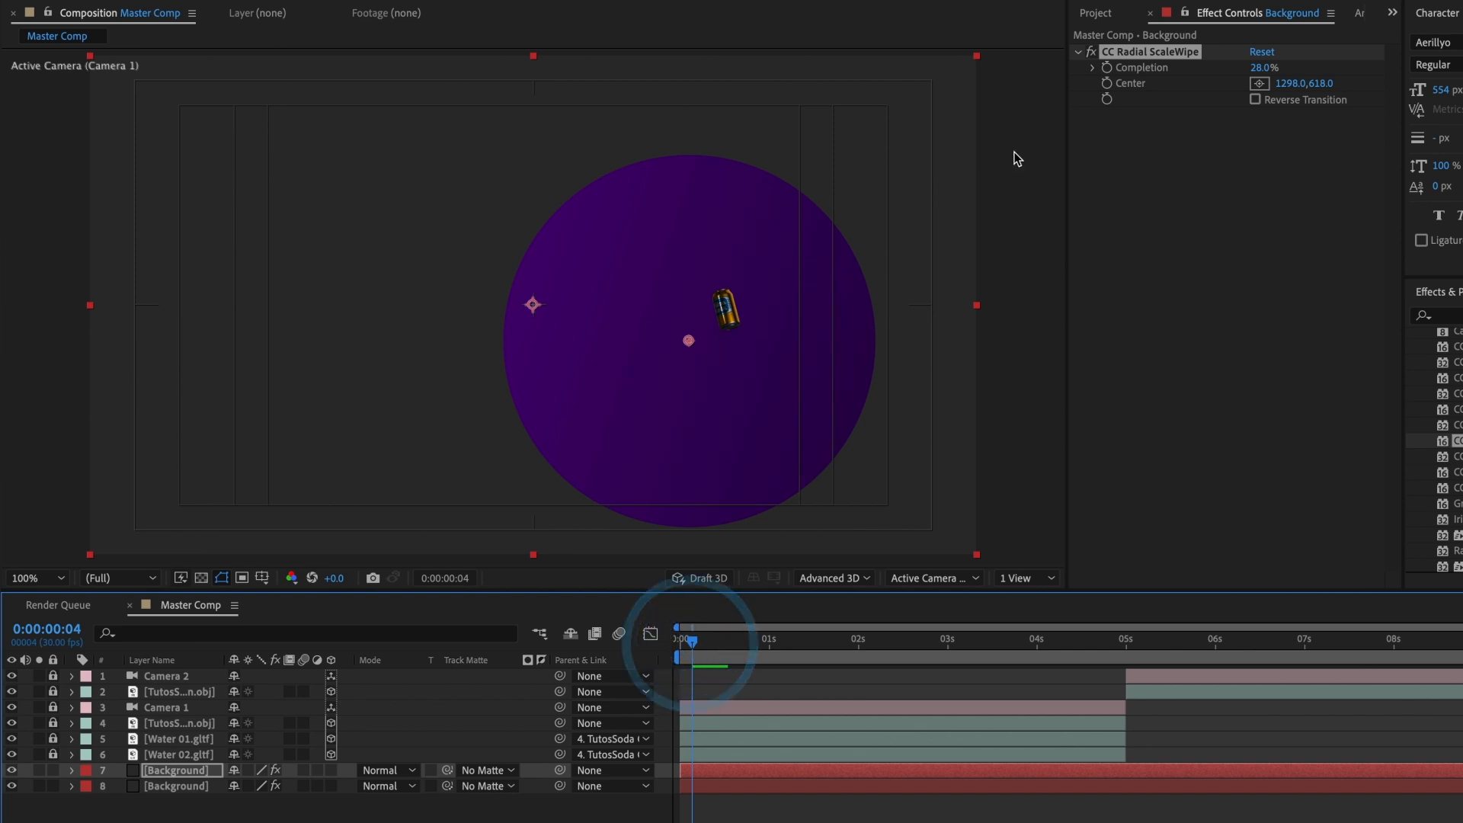
click(1258, 83)
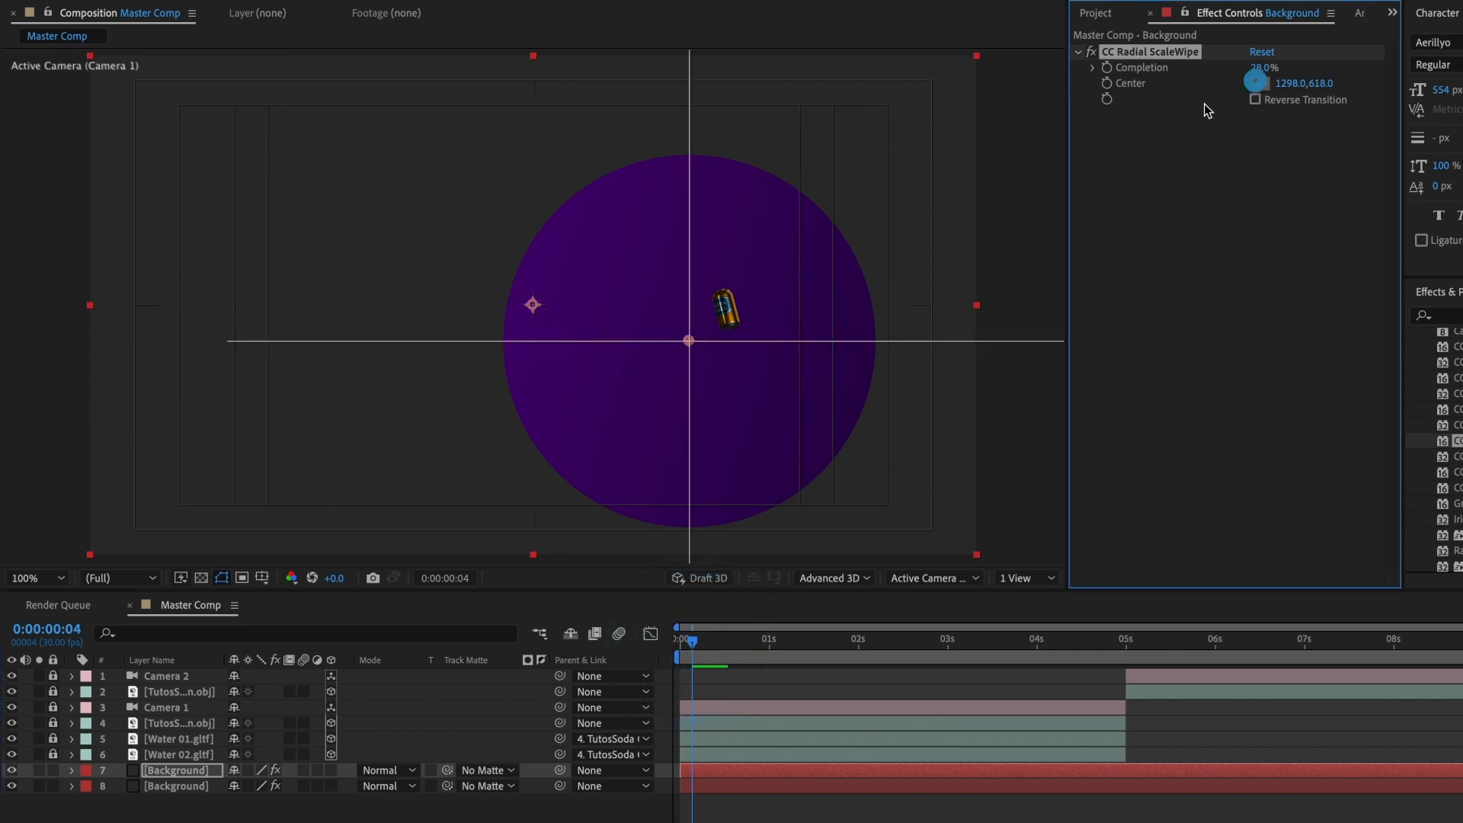
click(725, 311)
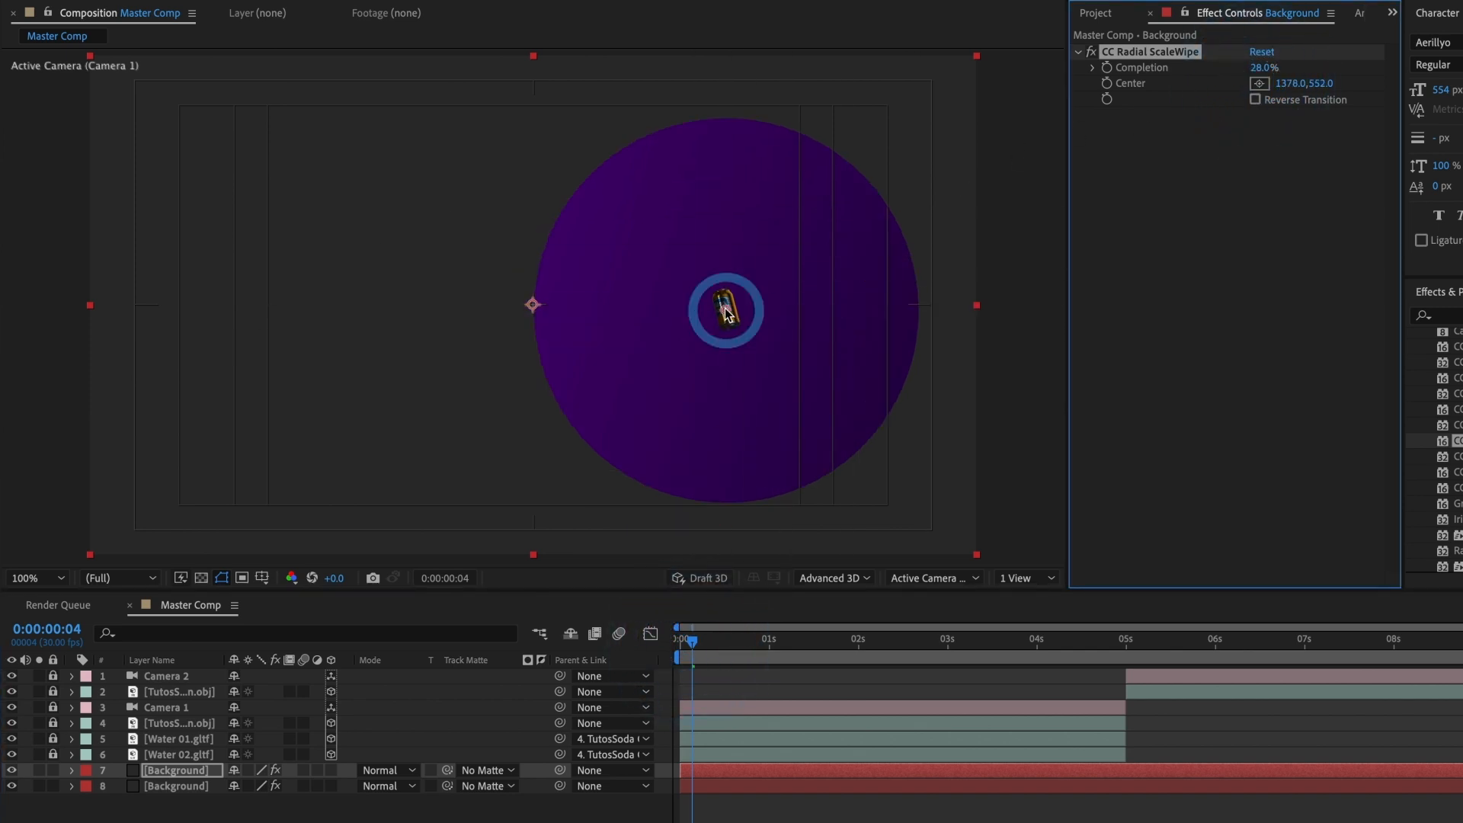
click(1255, 100)
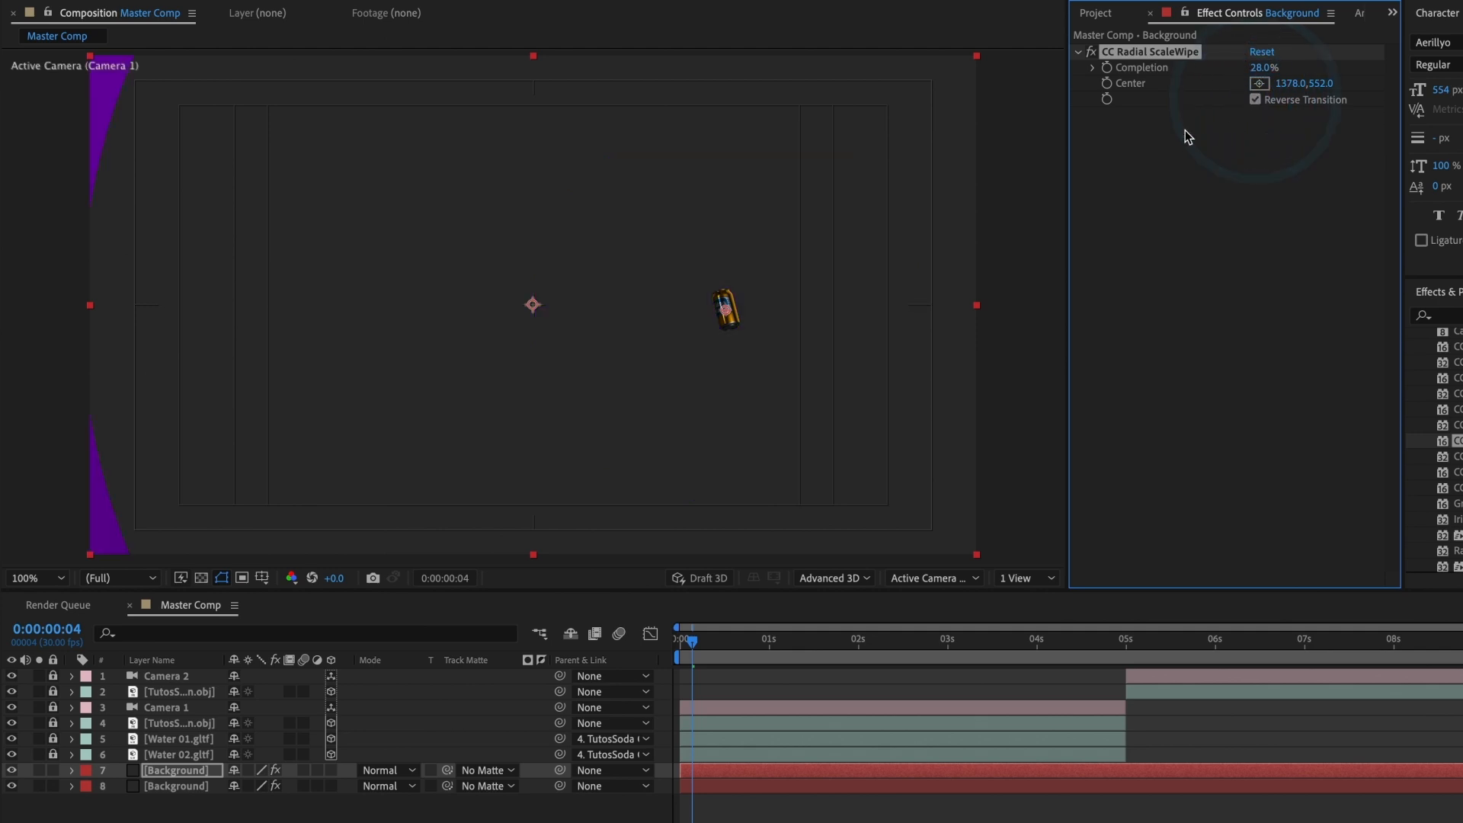
drag(1264, 68, 1310, 69)
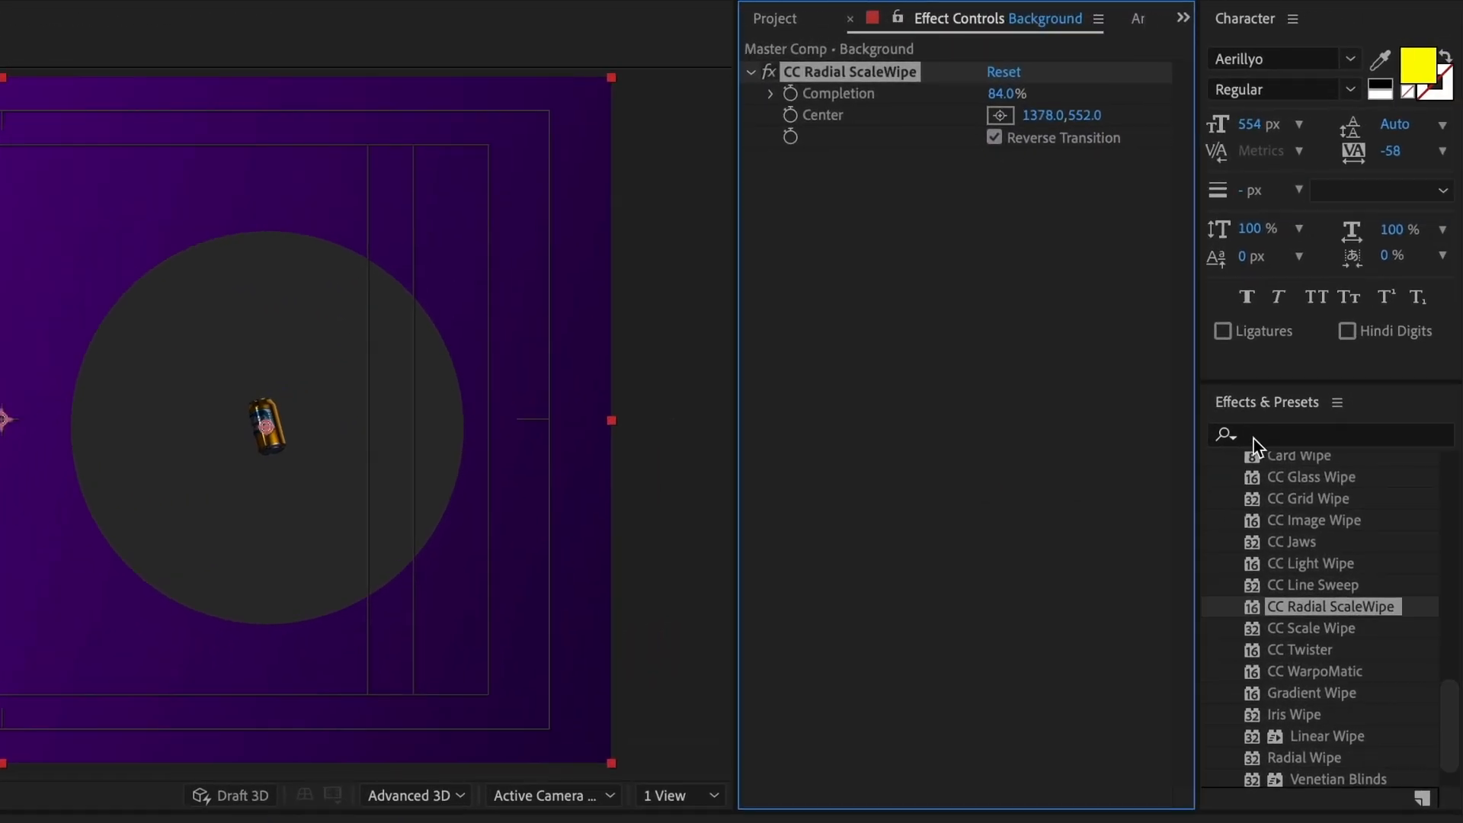
Step: Find the Fill effect and apply it to the upper Background layer
click(1254, 439)
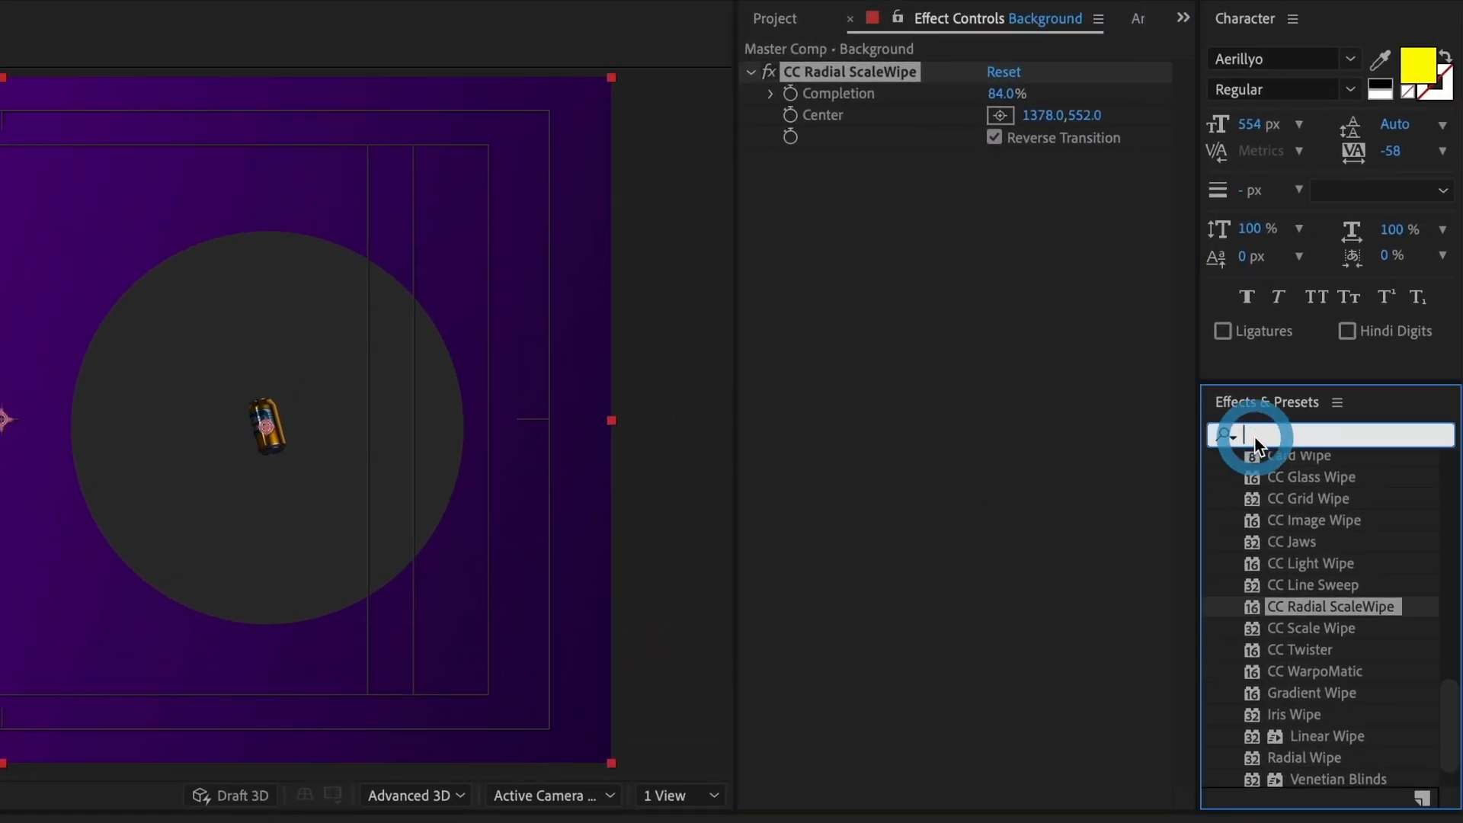
text(fill)
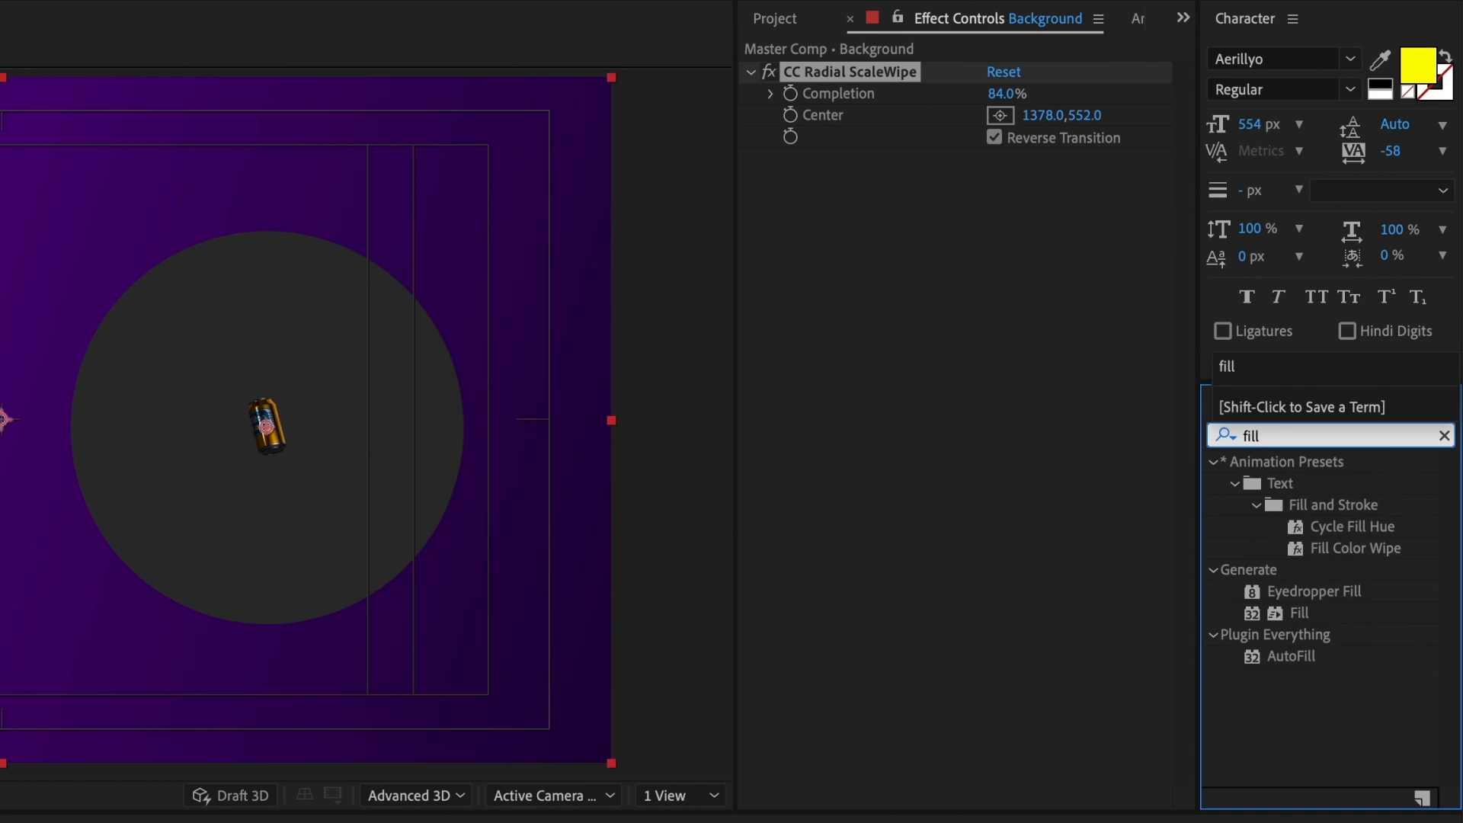
drag(1298, 613, 989, 490)
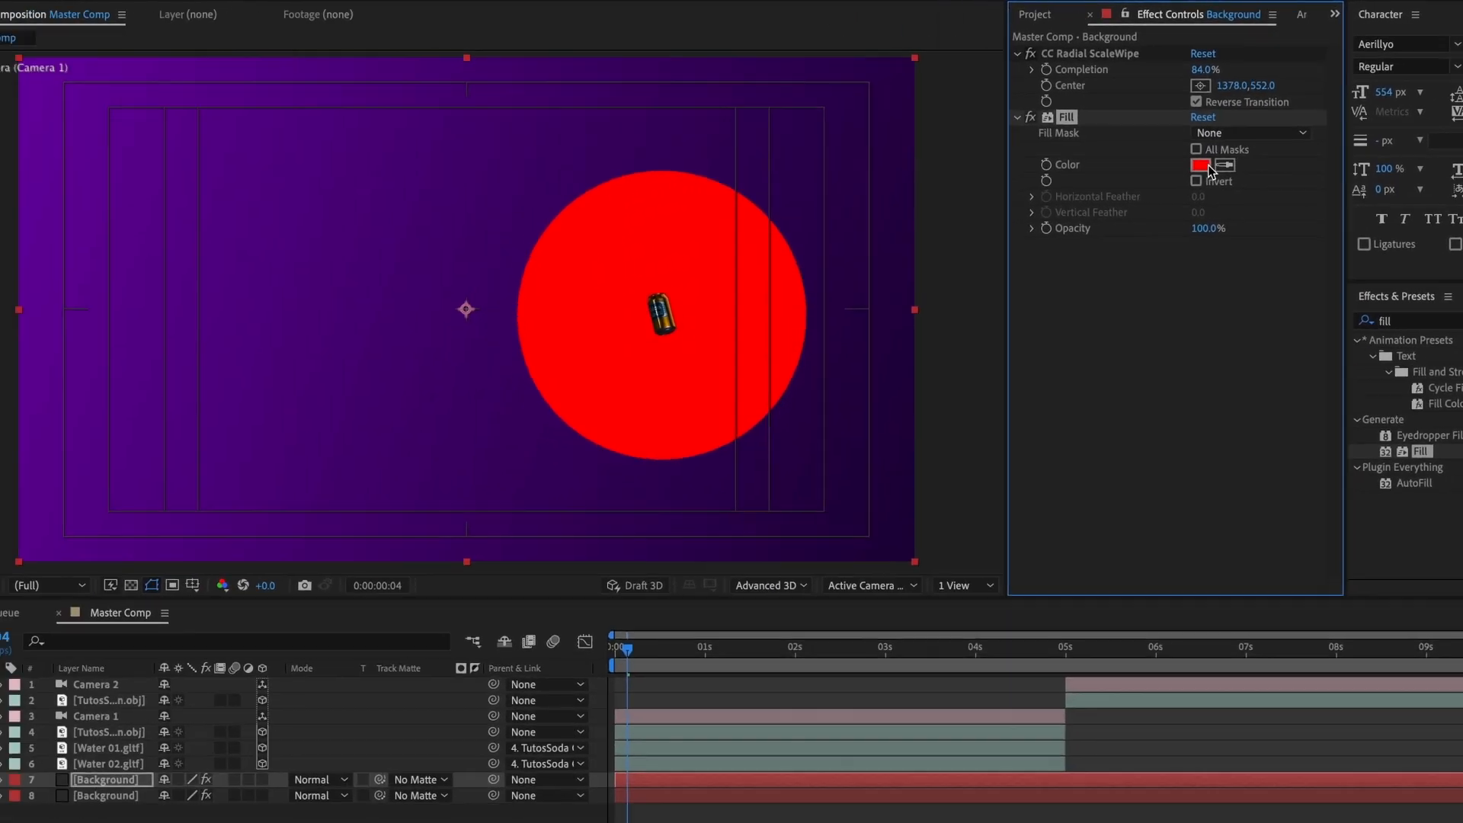
Step: Set the Fill effect's color to dark blue 032985
click(1049, 210)
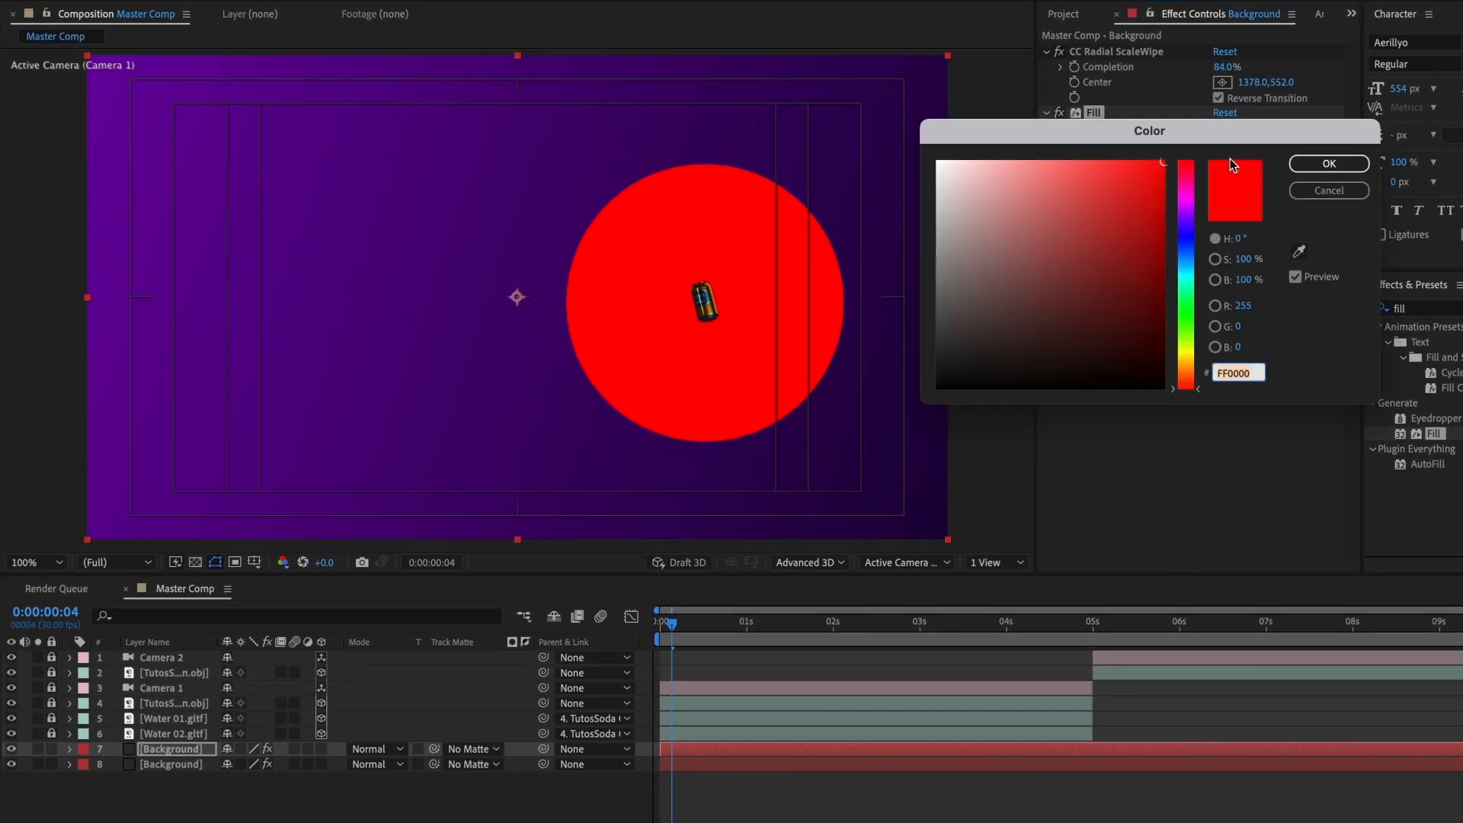
drag(1002, 218, 1002, 321)
click(1151, 246)
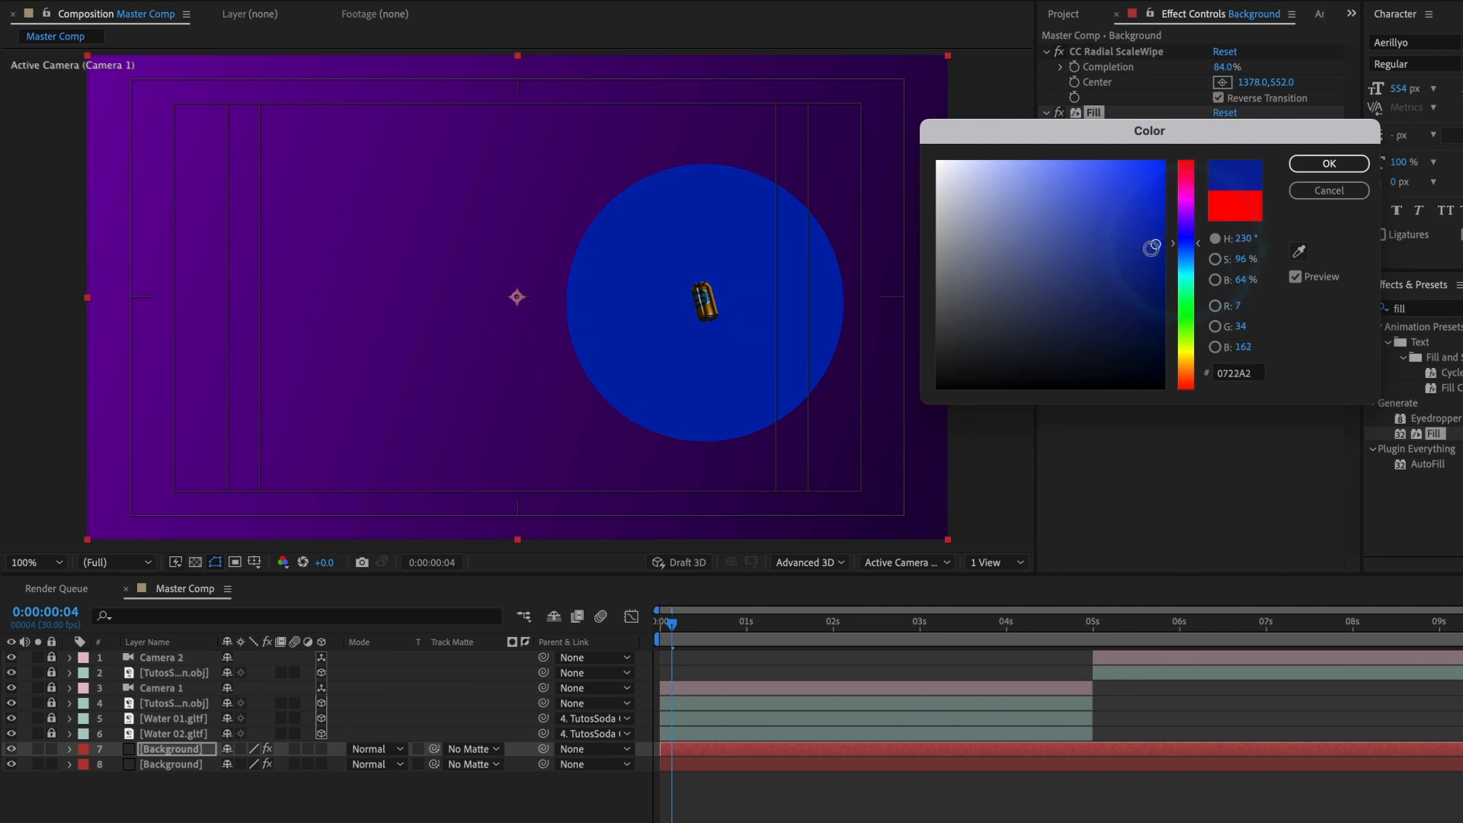
click(1158, 270)
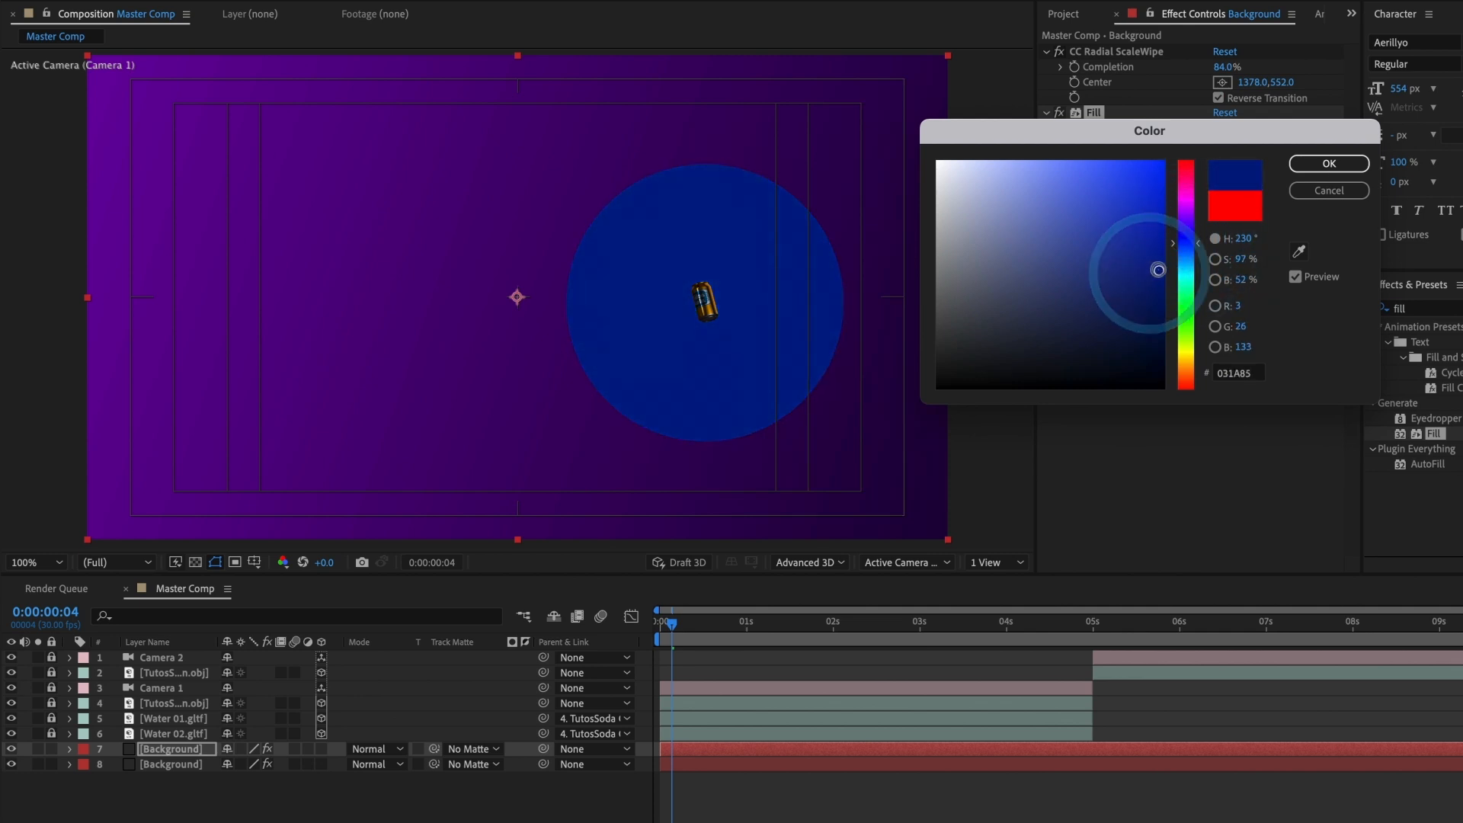
drag(1190, 244, 1188, 246)
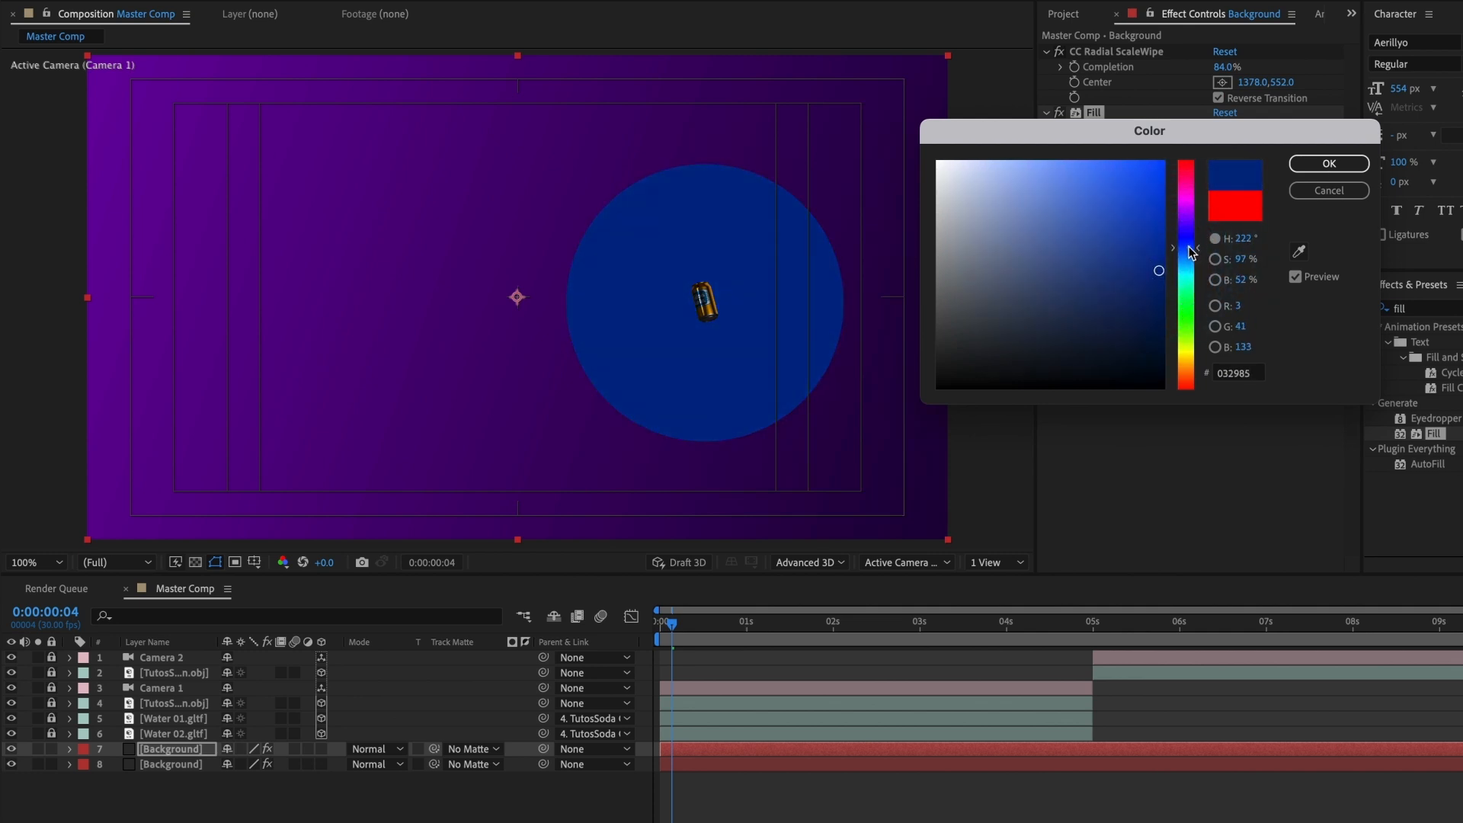
click(1303, 165)
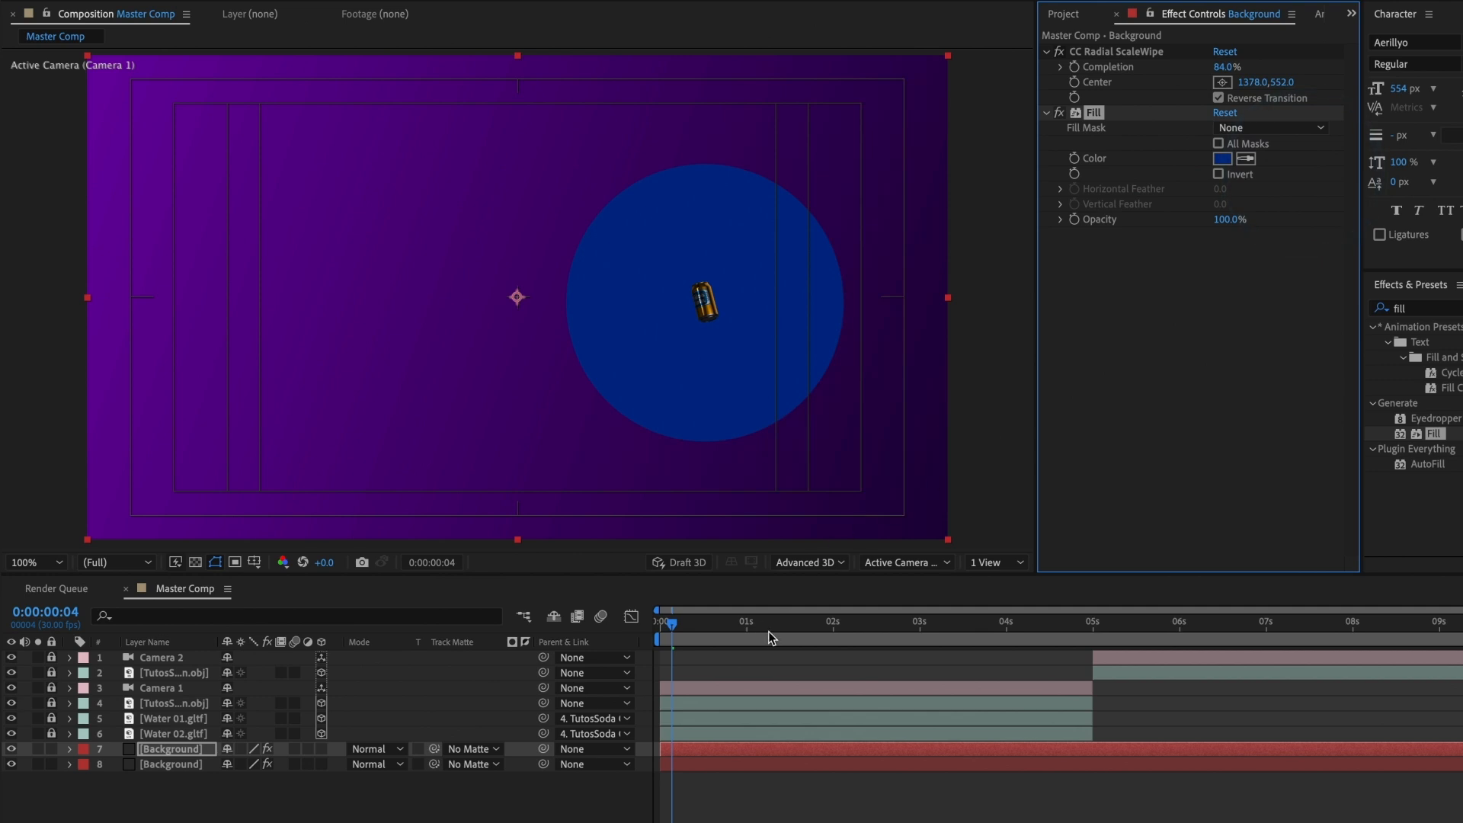
Step: Keyframe the radial wipe's Completion at 0:00:00:04 and reveal the keyframed property in the timeline
click(1073, 74)
key(u)
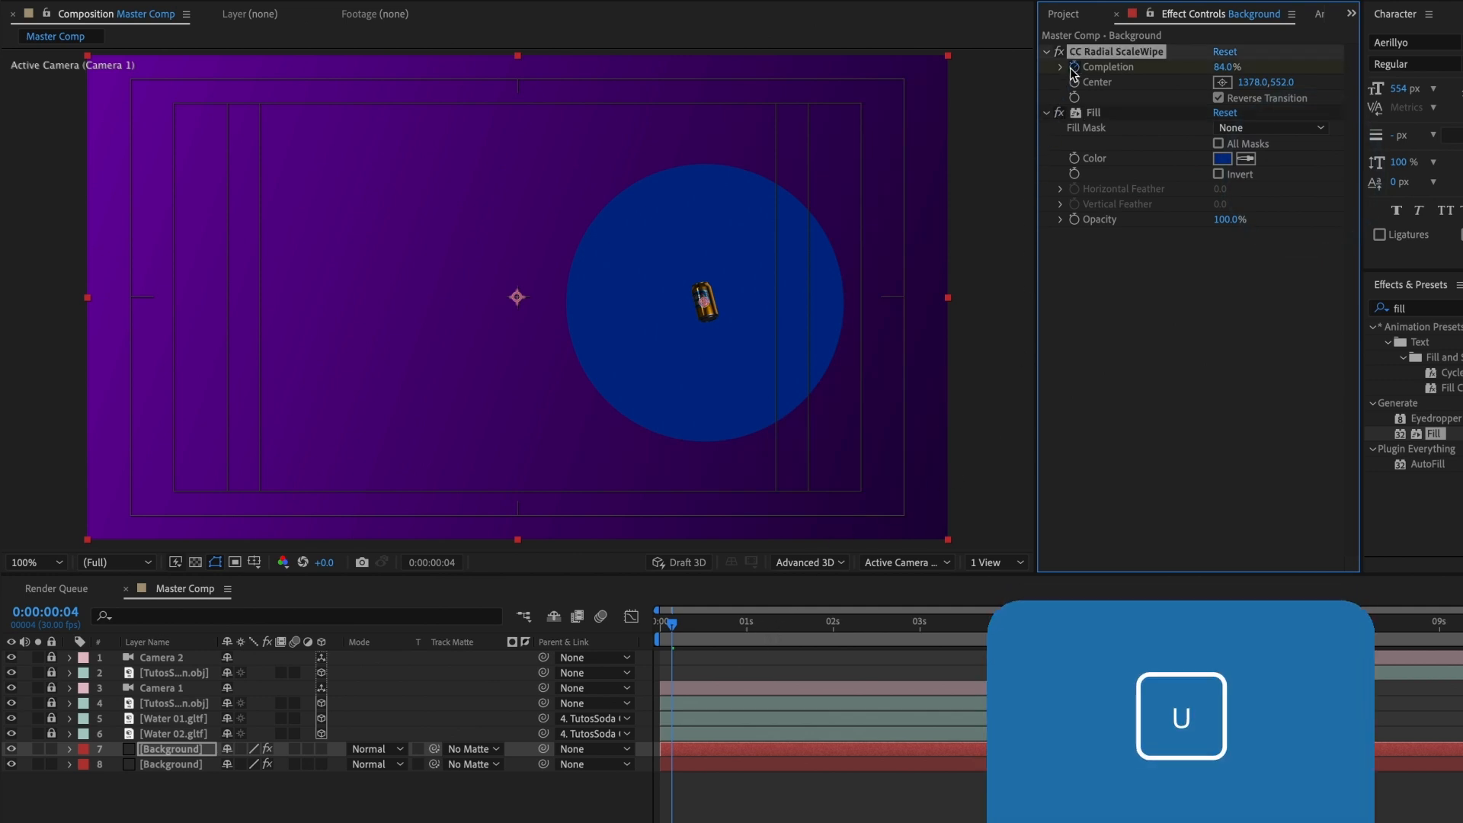
click(1072, 67)
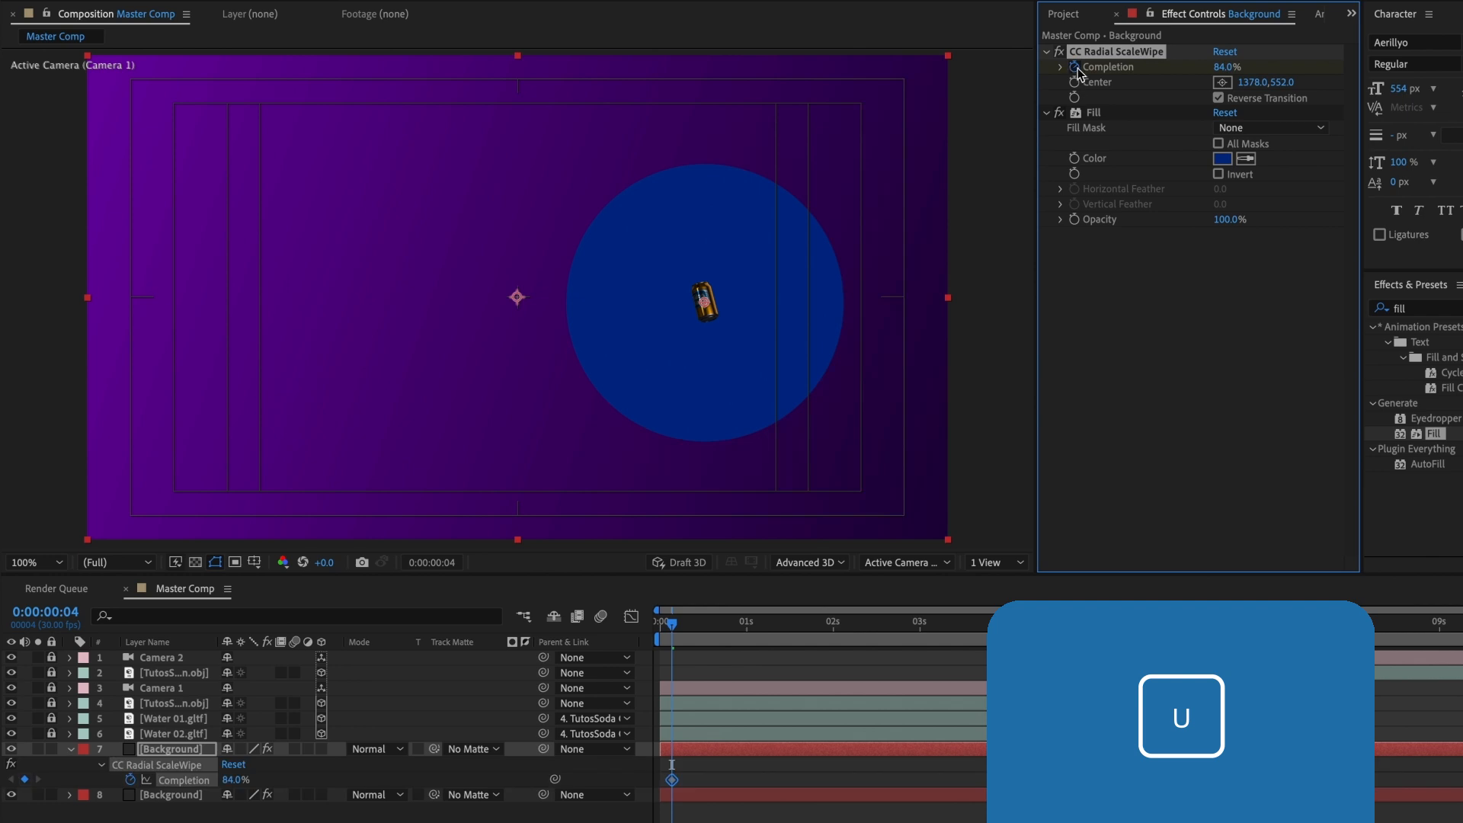
Step: Animate the upper Background's radial wipe Completion from 100% at 0:00:00:00 to 0% at 0:00:00:16, and preview the wipe
drag(1216, 70, 1239, 68)
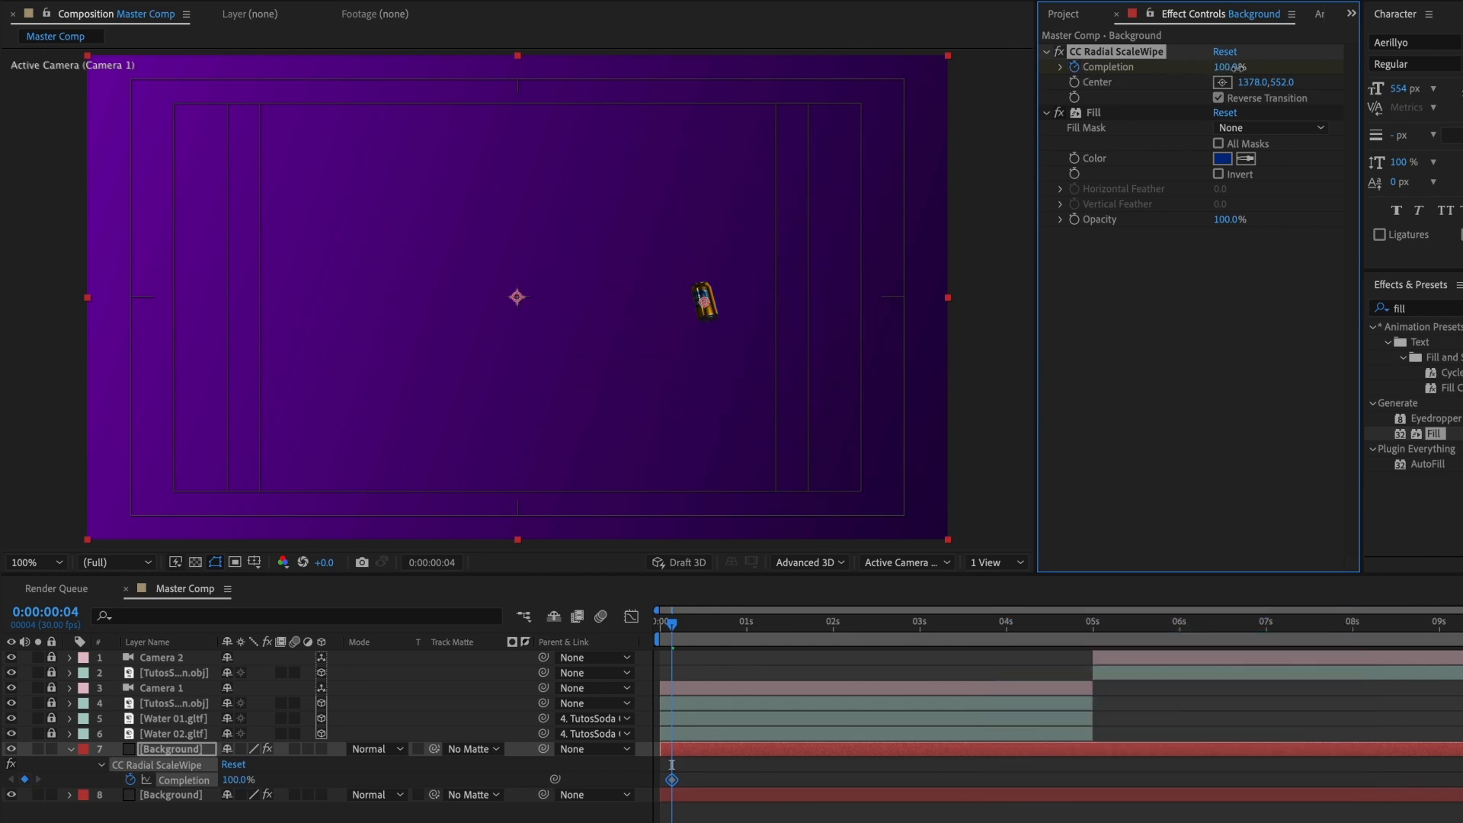
click(660, 630)
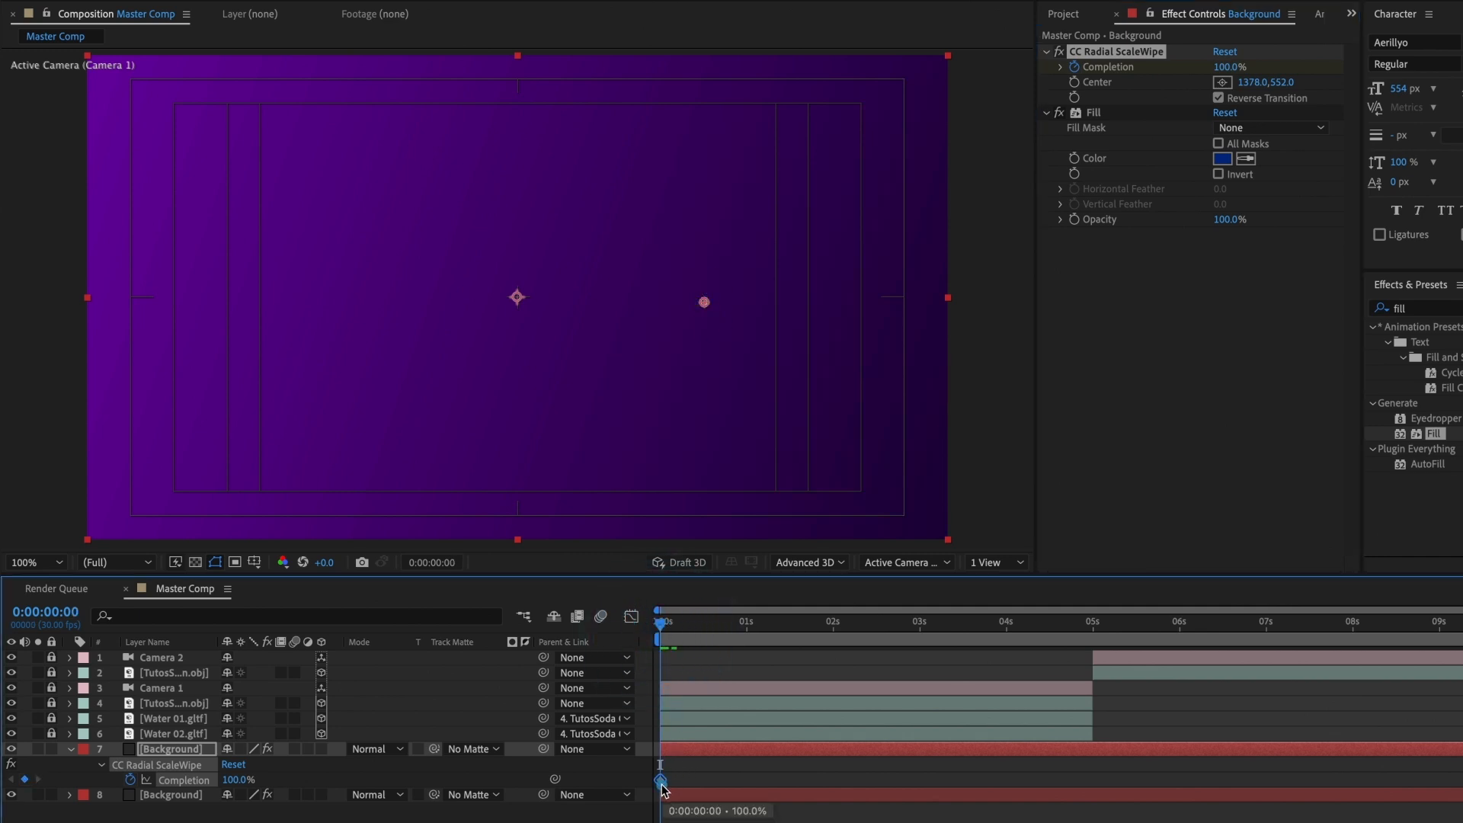
drag(666, 626, 714, 626)
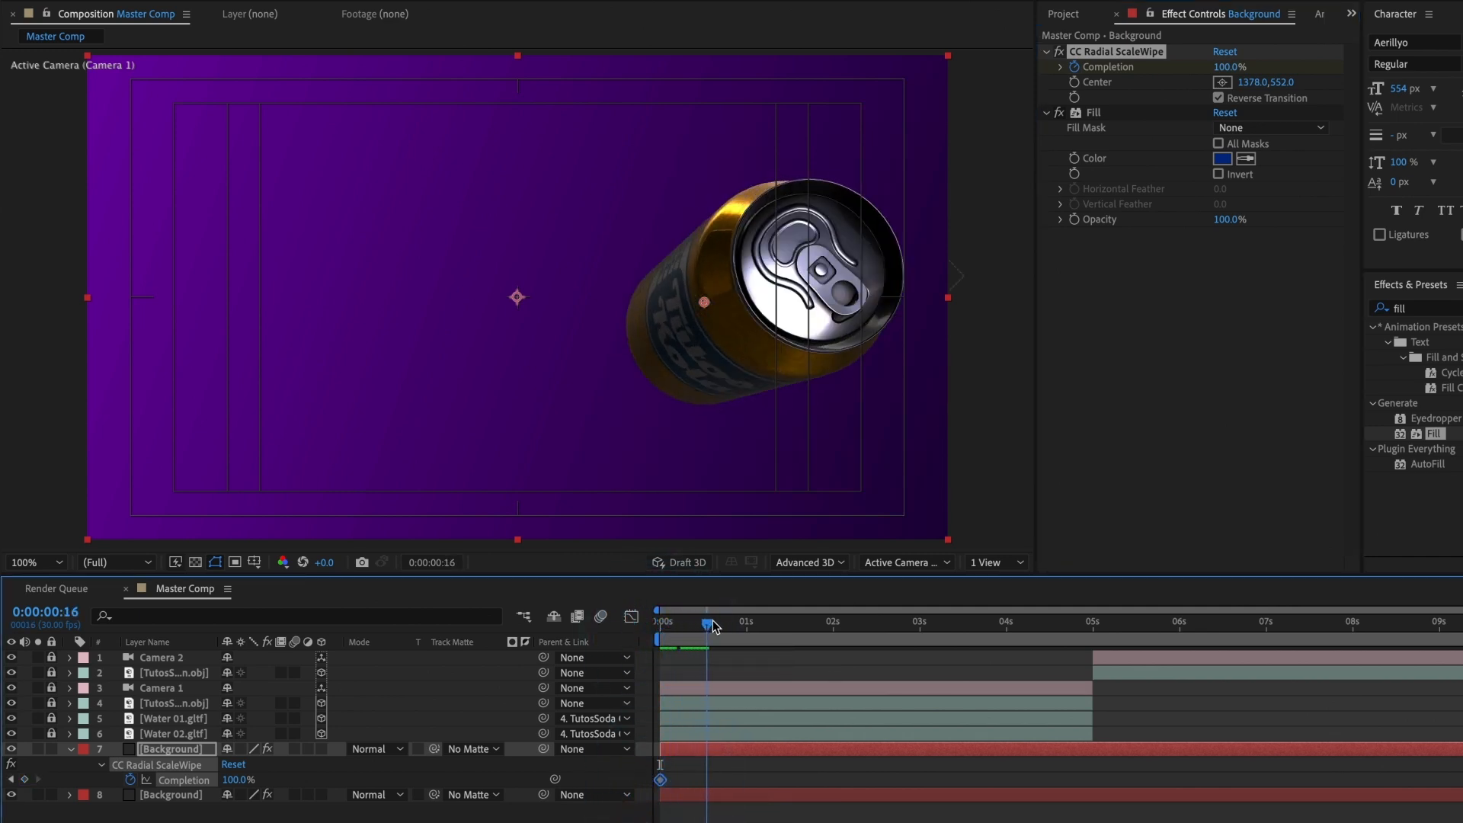
drag(1228, 67, 1136, 89)
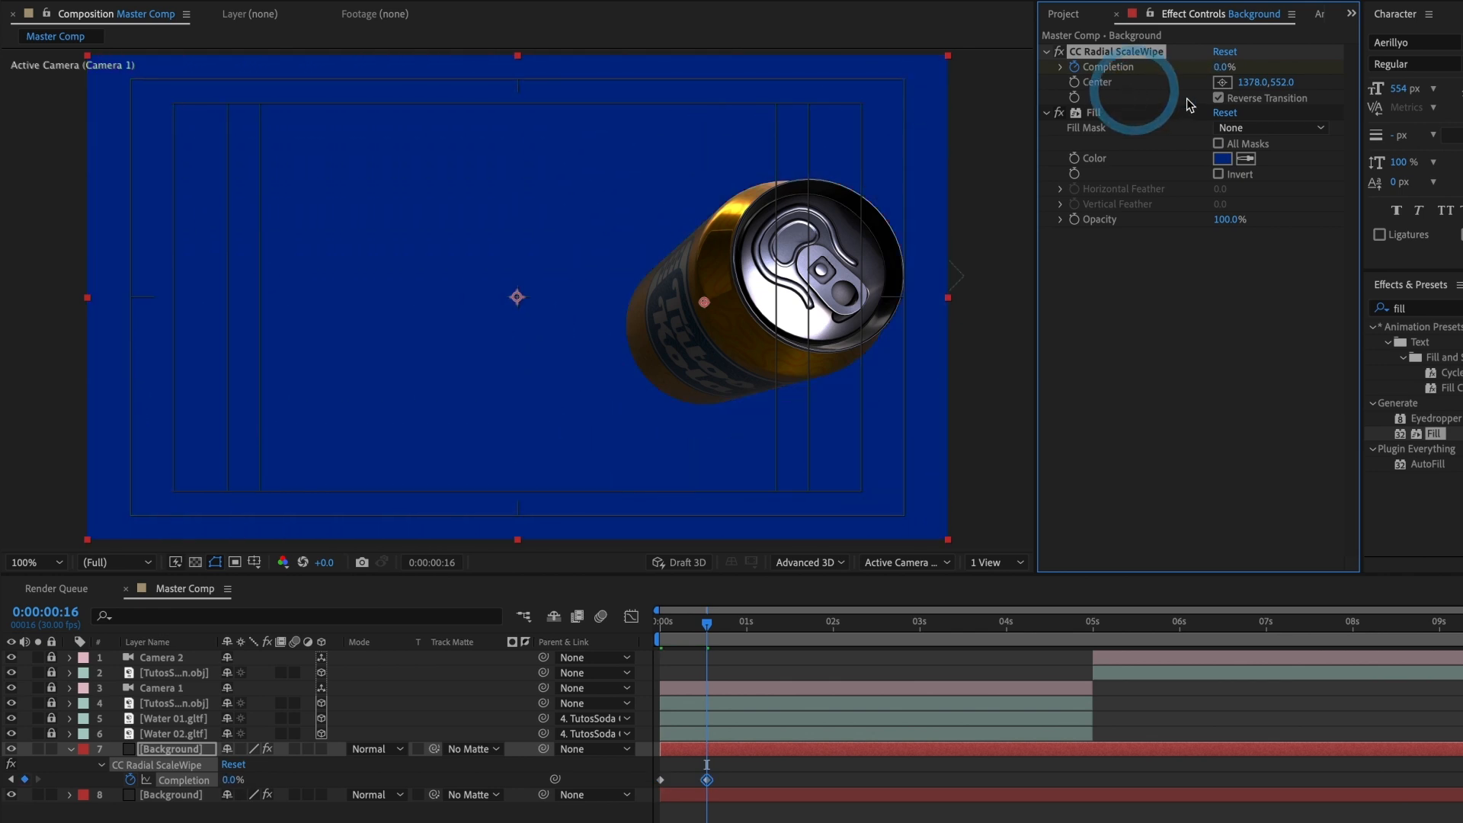
drag(714, 634, 660, 626)
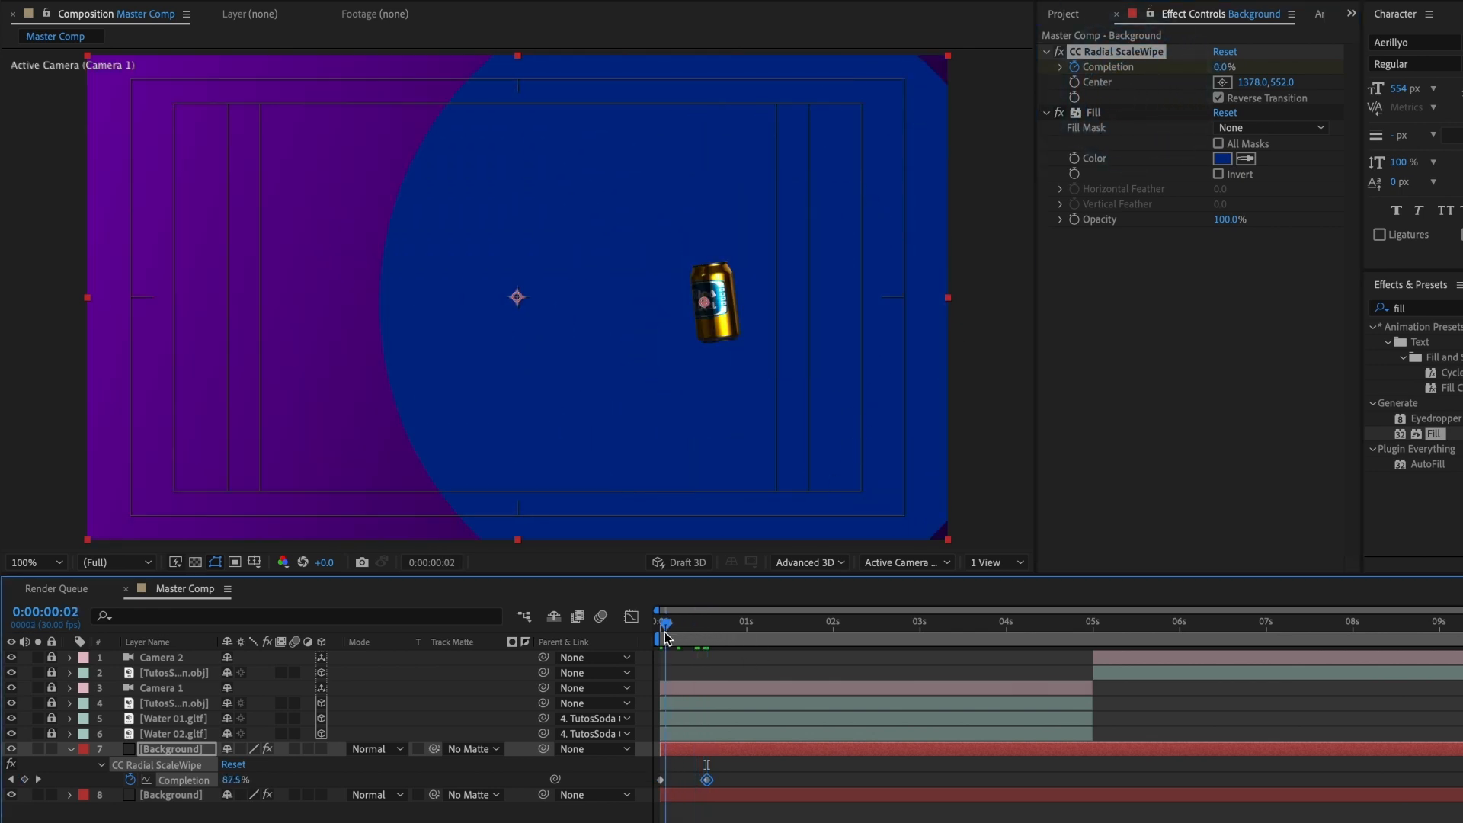
key(space)
key(space)
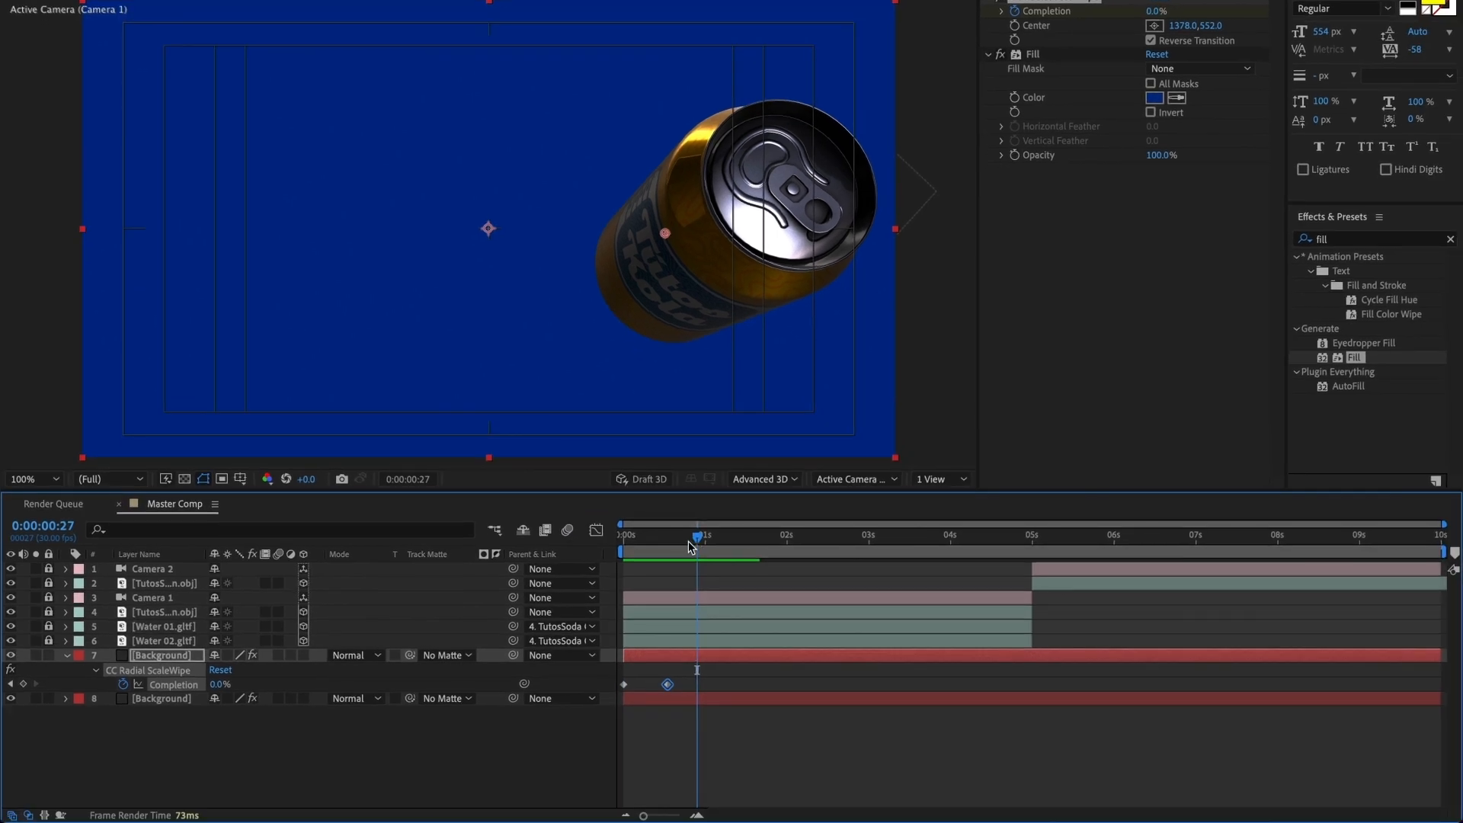
Step: Apply Easy Ease In to the ending Completion keyframe, extend its incoming influence to about 56% in the speed graph, and preview the motion
drag(688, 541, 667, 542)
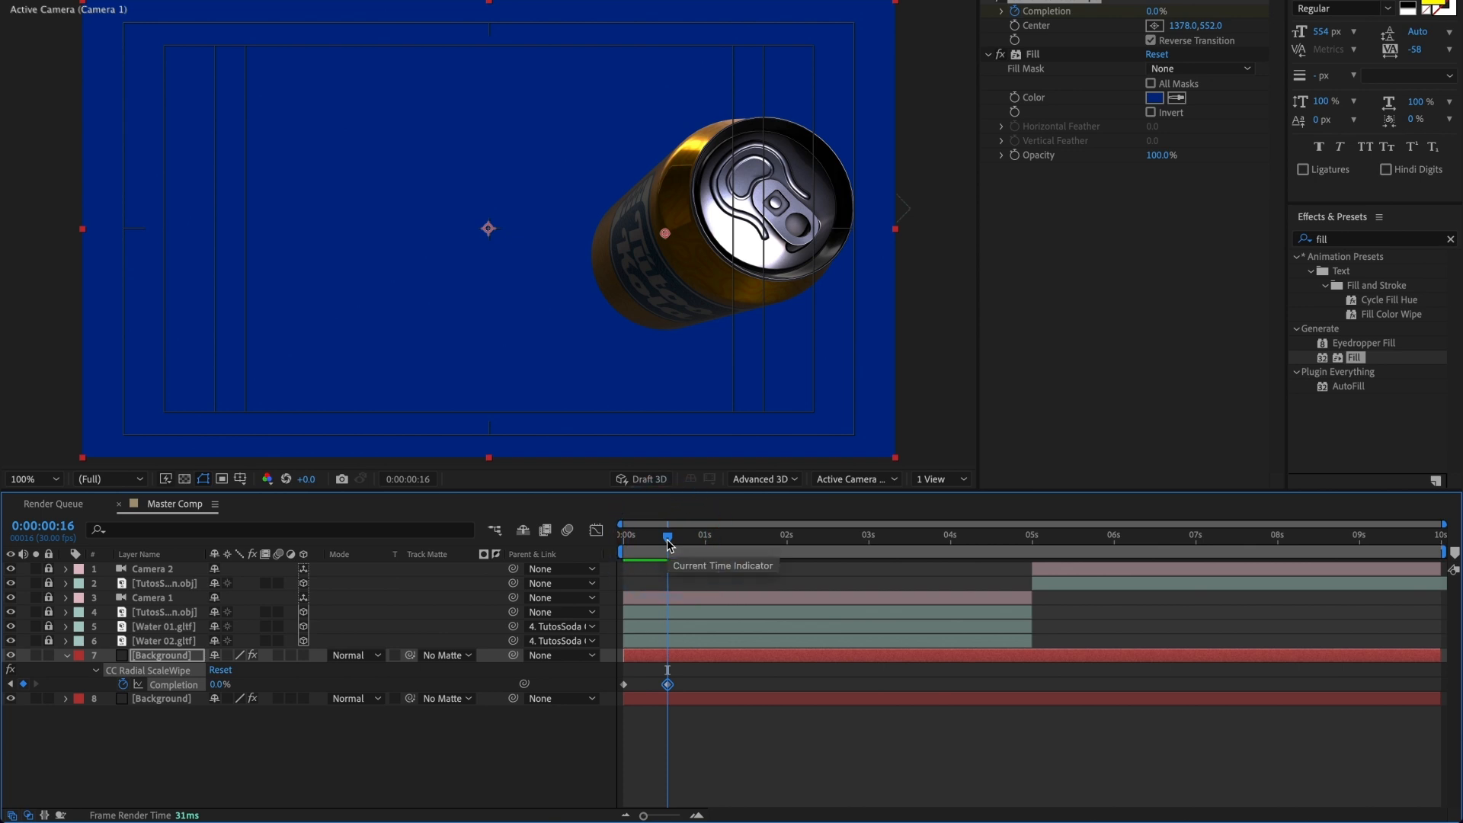
click(597, 531)
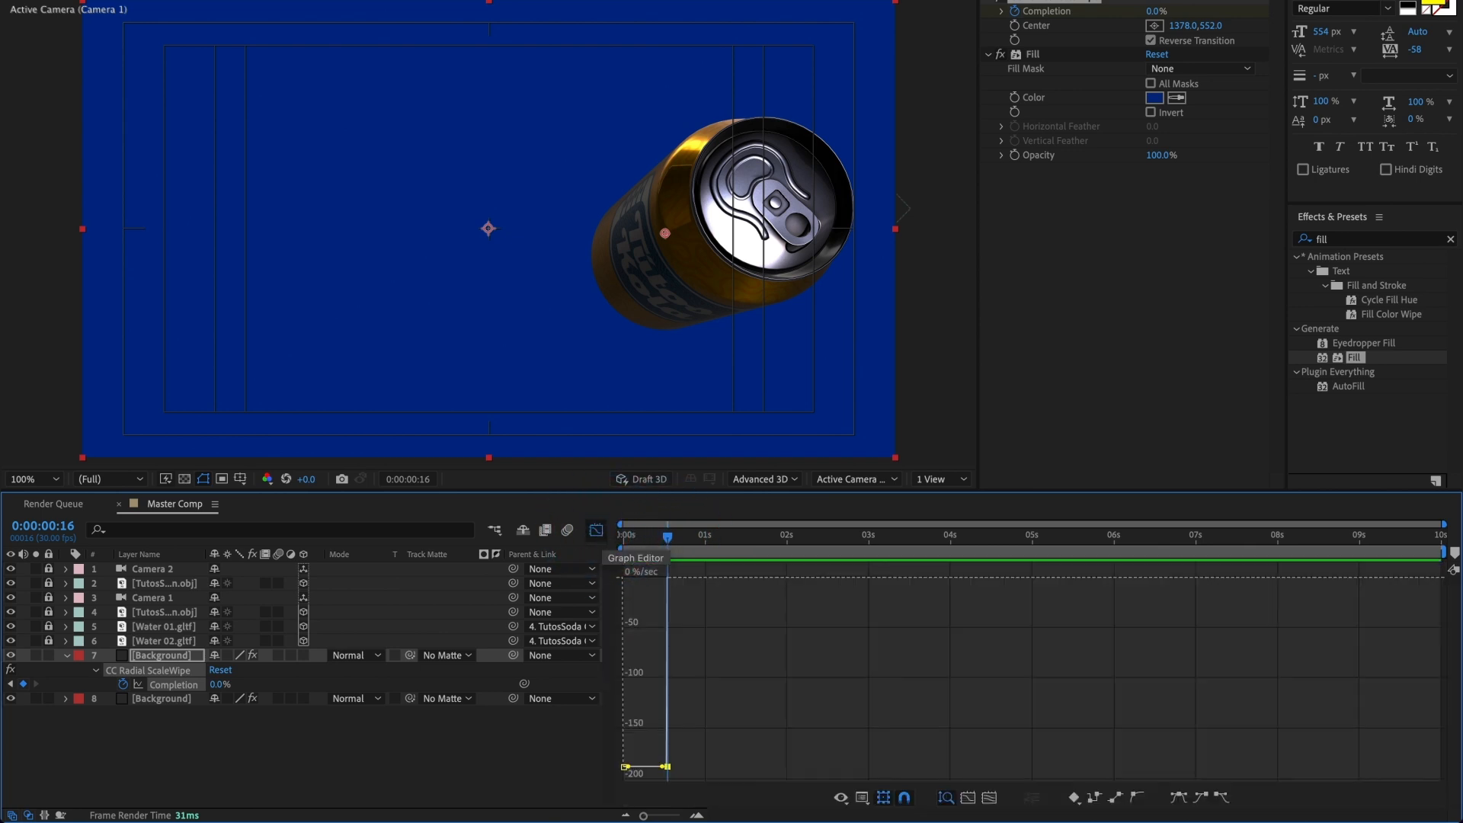
right_click(668, 769)
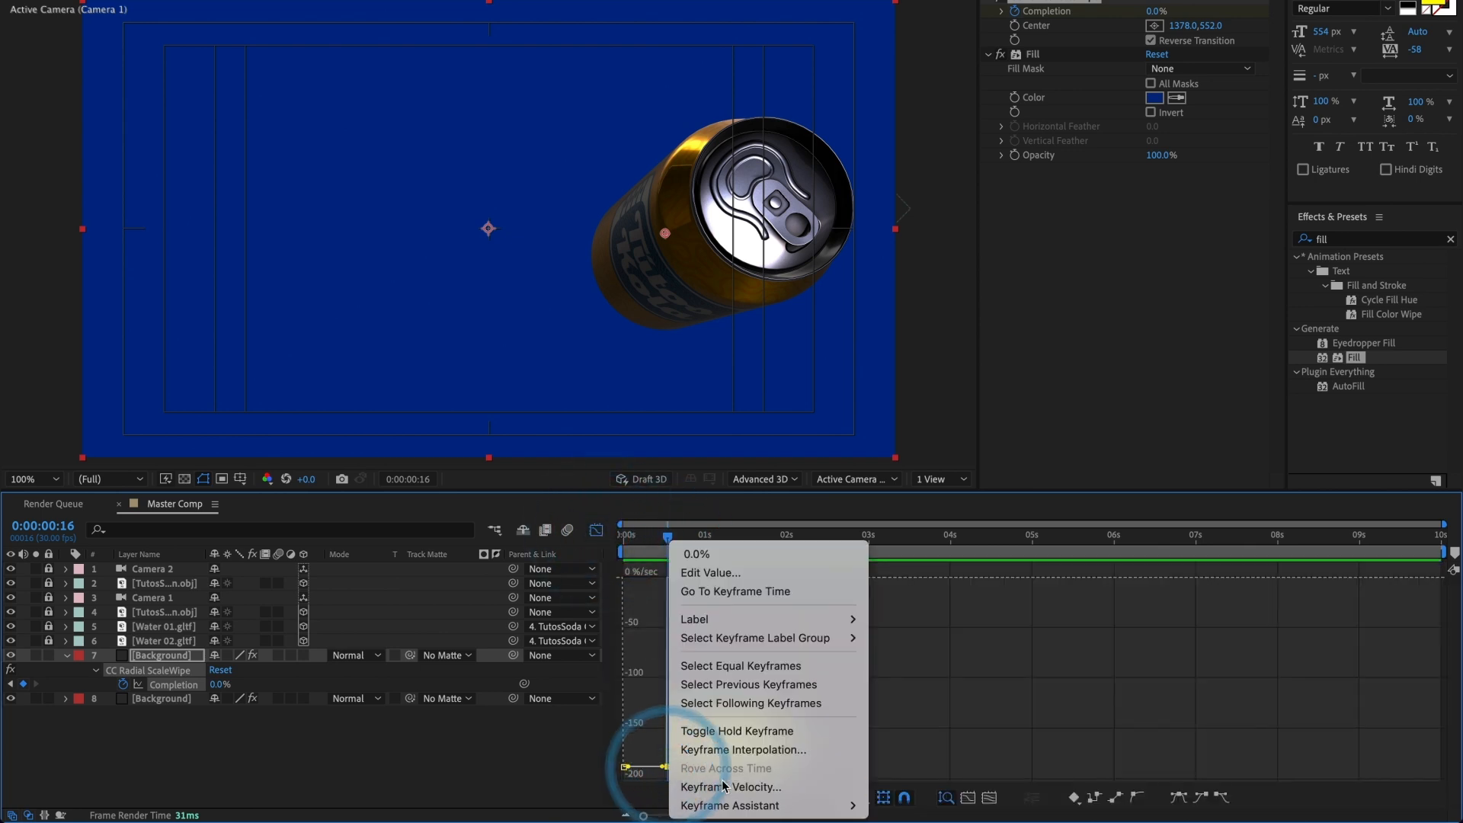
mouse_move(747, 803)
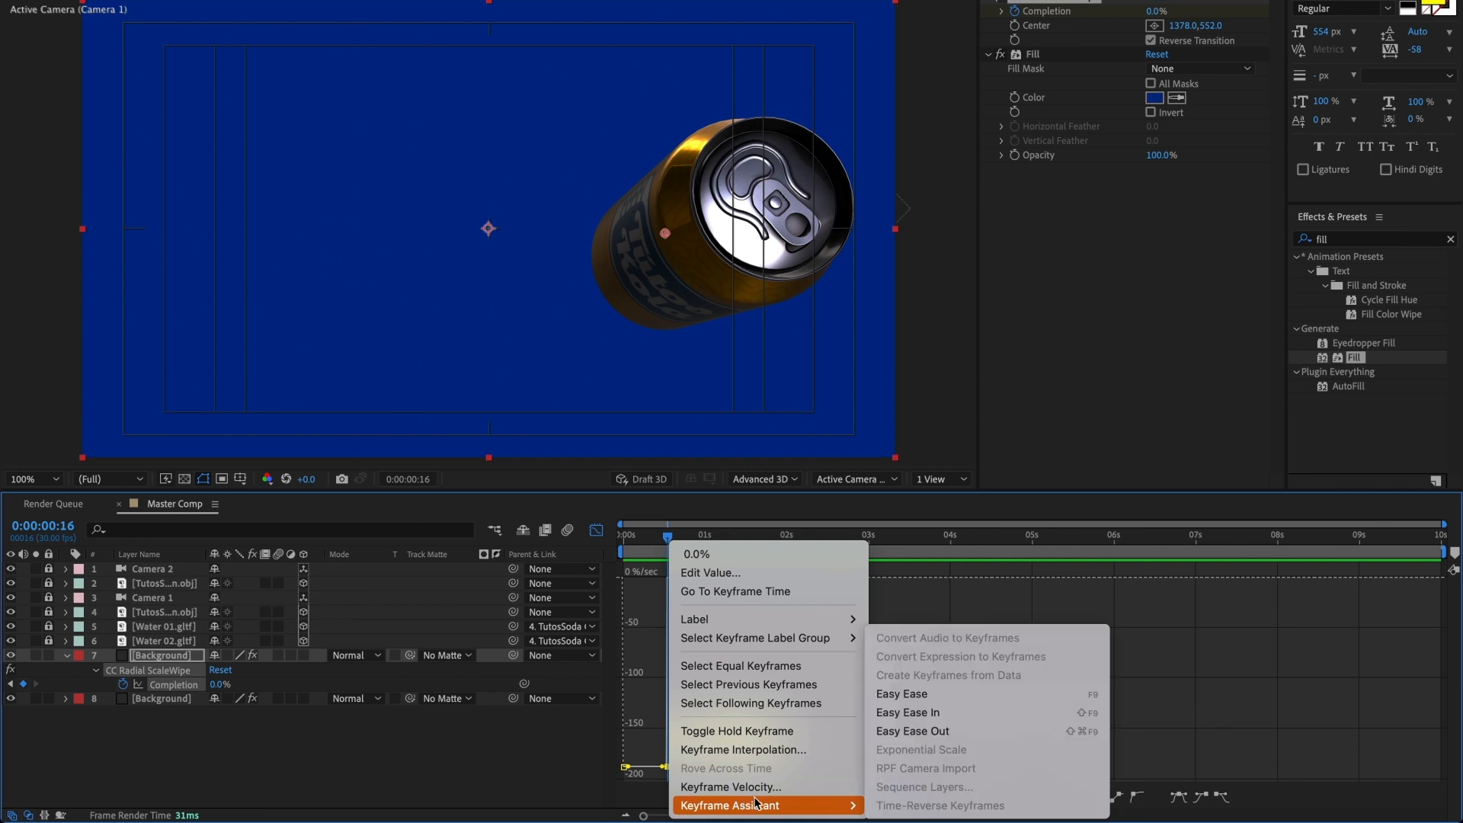
click(957, 719)
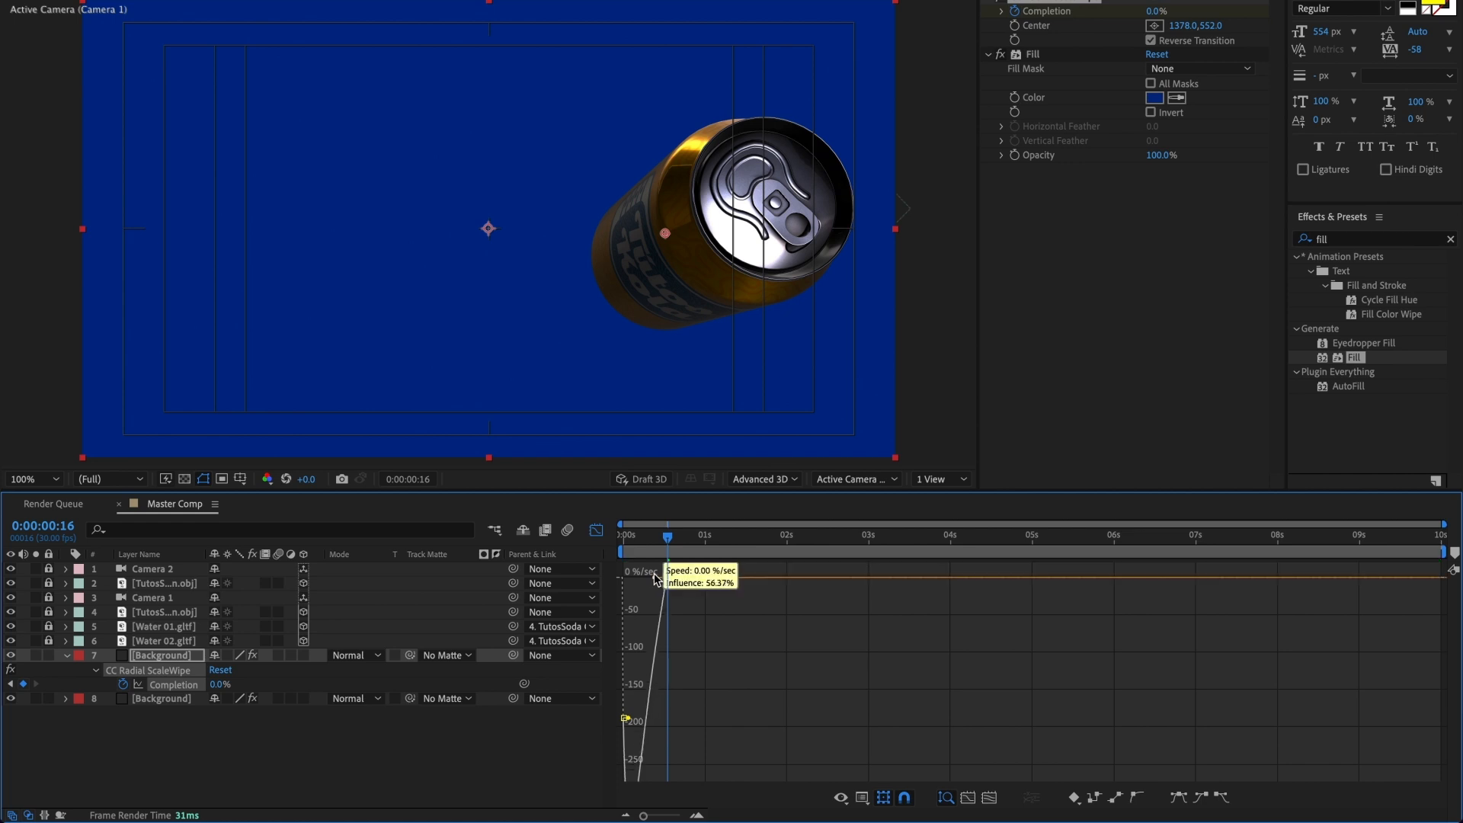
drag(660, 578, 623, 535)
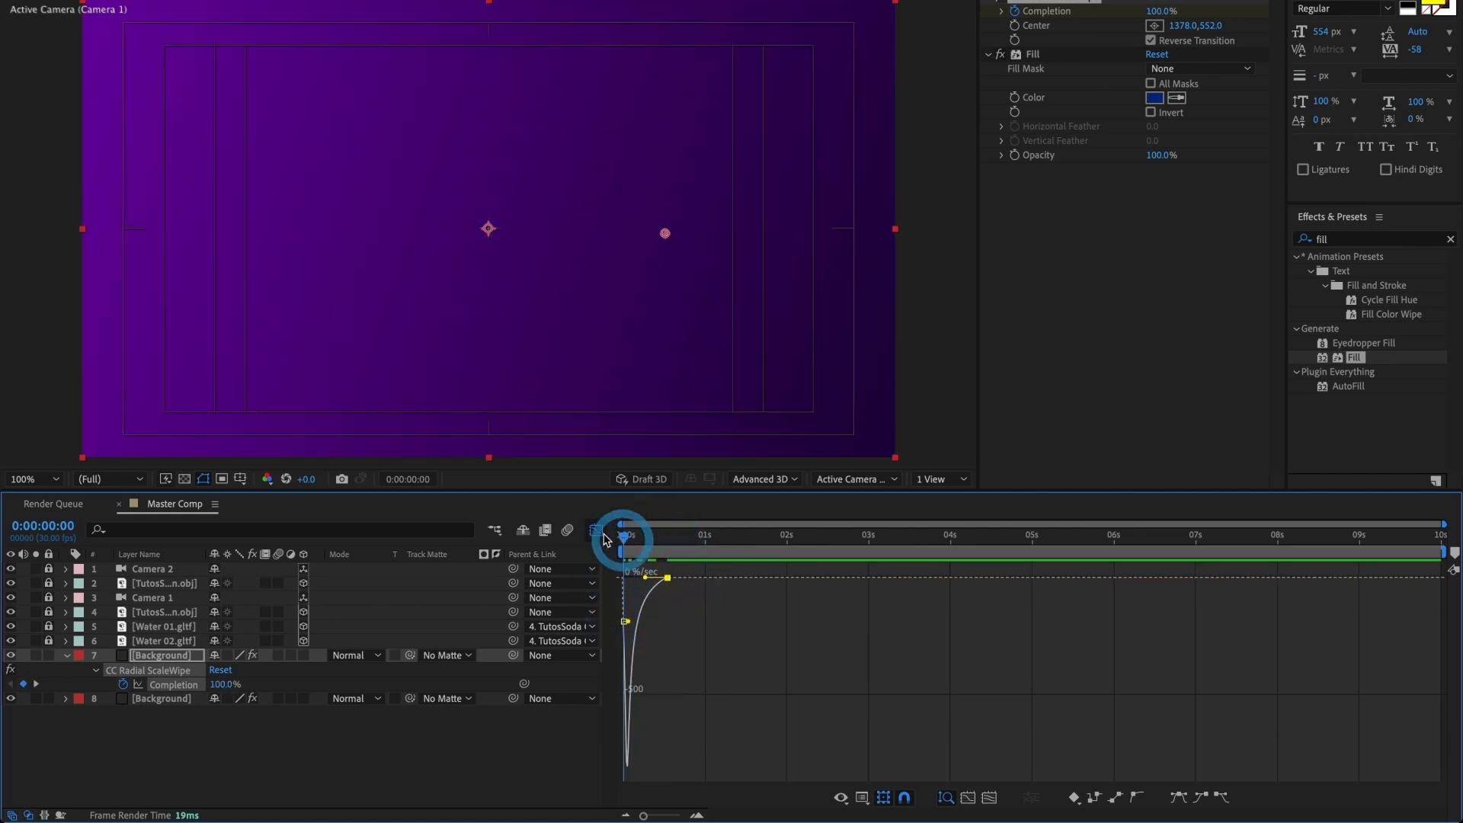
click(596, 530)
key(space)
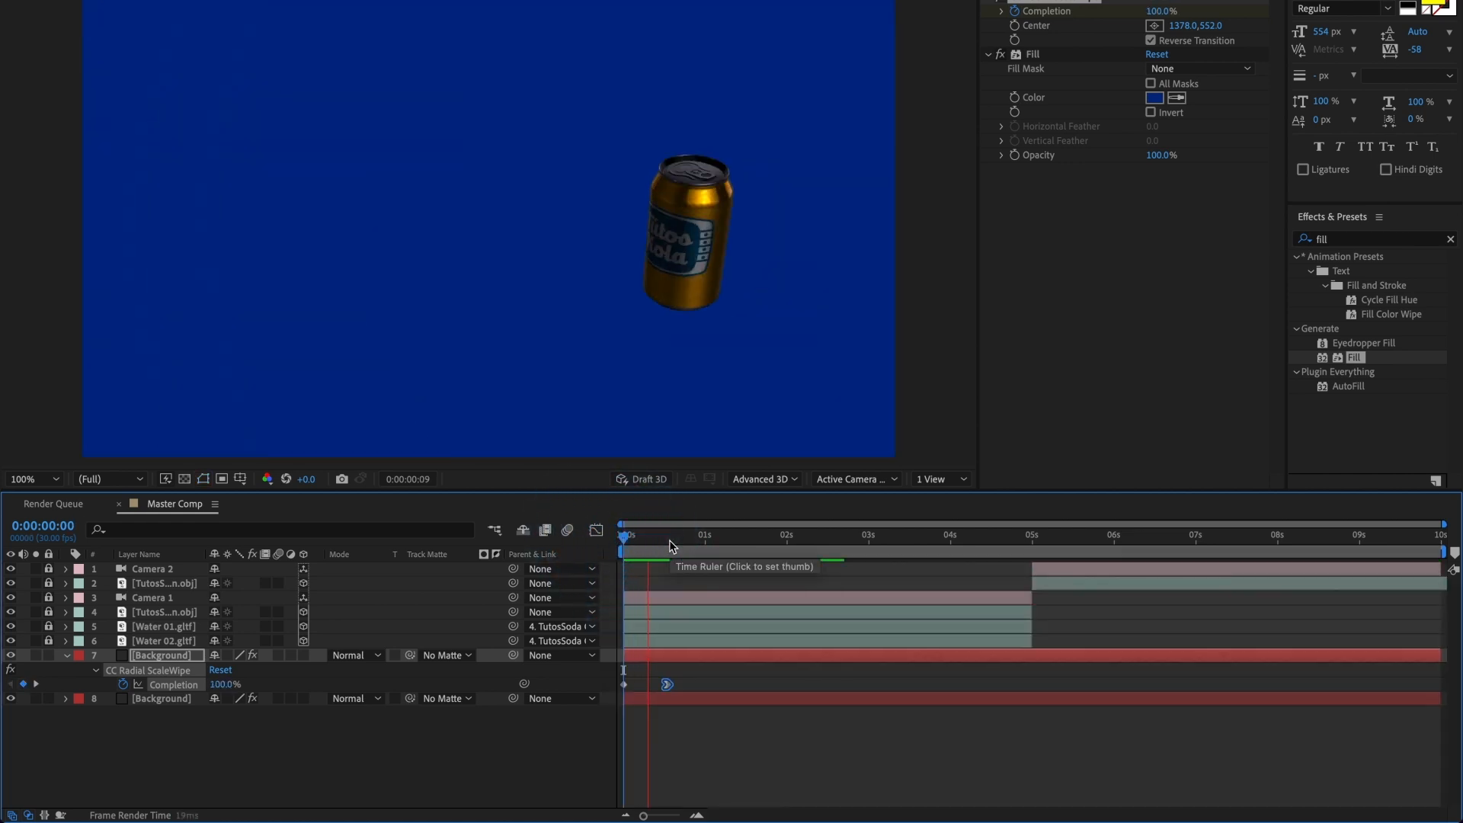
Step: Move the ending Completion keyframe to about 0:00:00:23 and apply Easy Ease Out to the first keyframe
drag(666, 684, 685, 684)
right_click(625, 685)
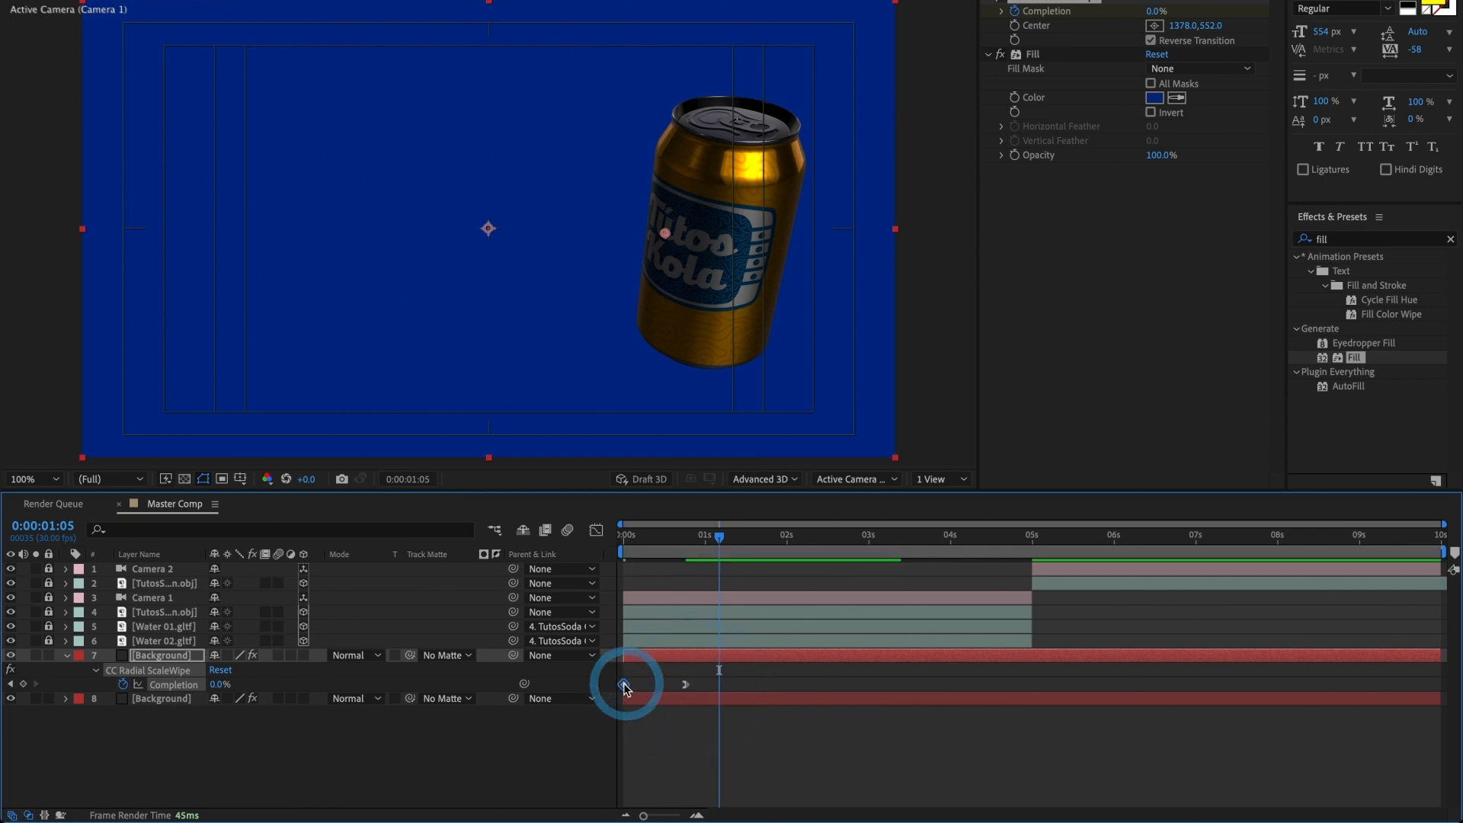
mouse_move(736, 805)
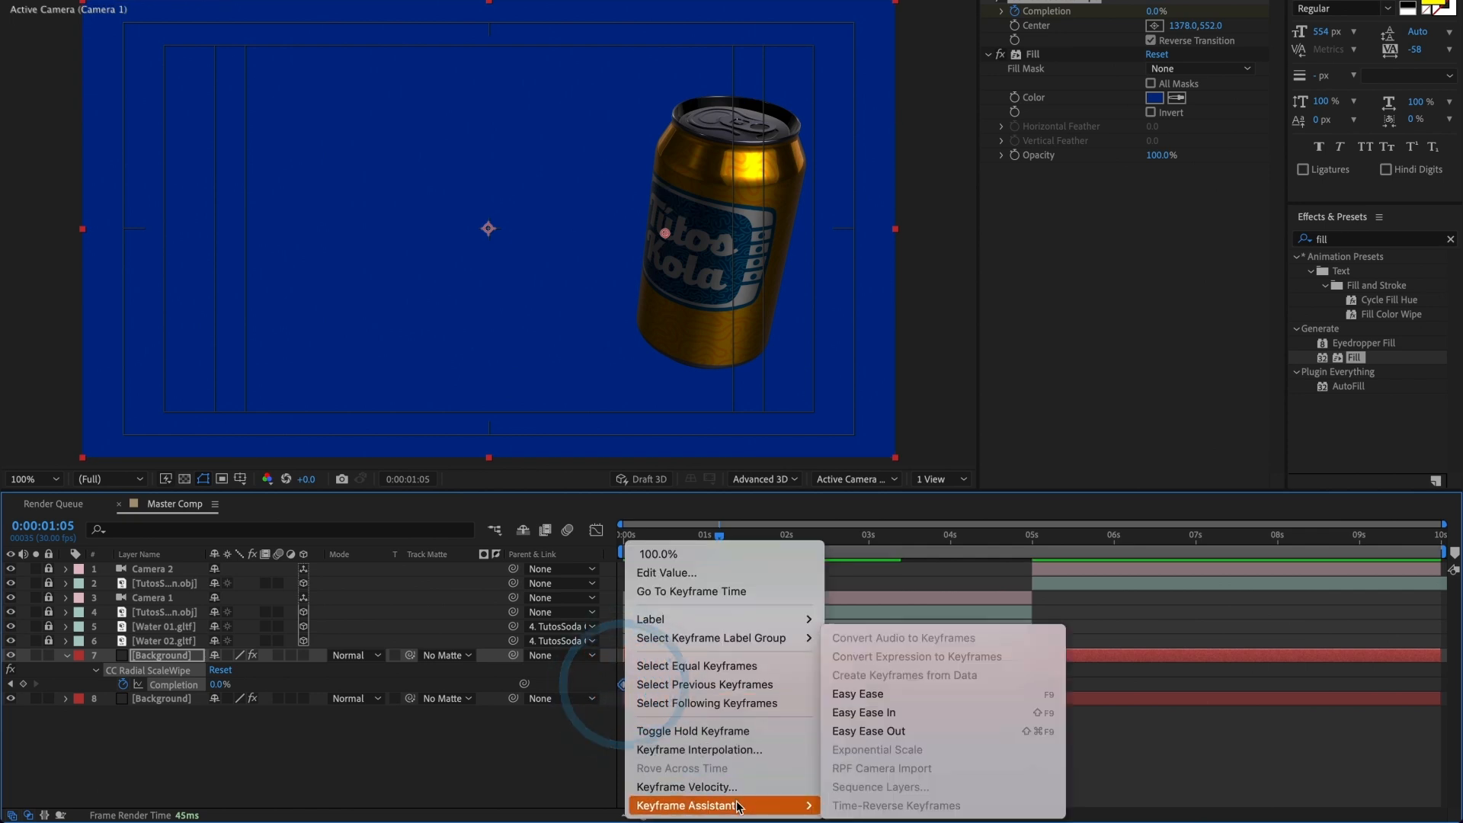
click(881, 729)
Step: Lengthen the first Completion keyframe's outgoing influence in the speed graph and play back the wipe
click(596, 530)
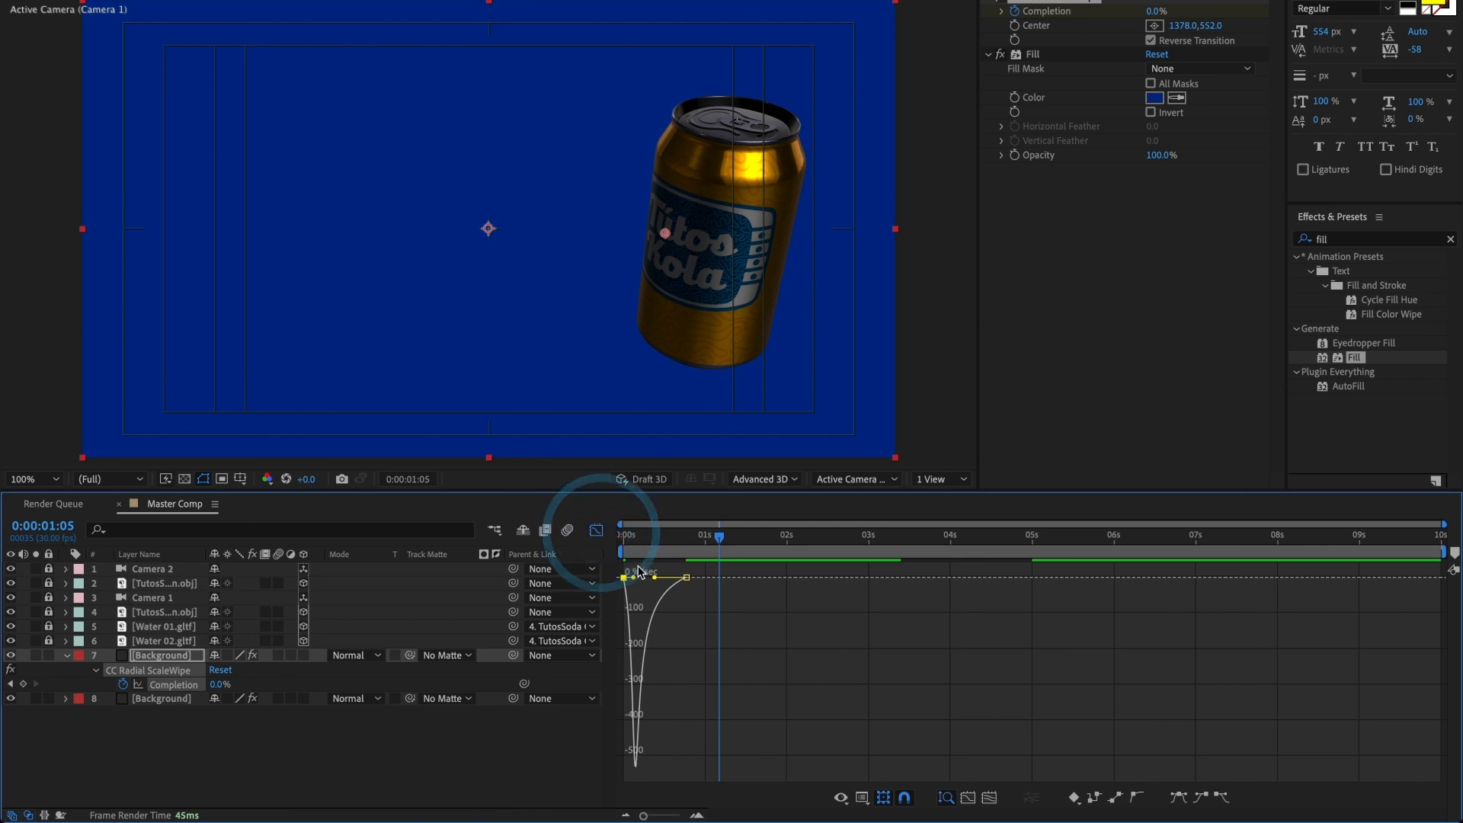
drag(639, 577, 640, 577)
drag(636, 537, 616, 539)
key(space)
key(space)
key(space)
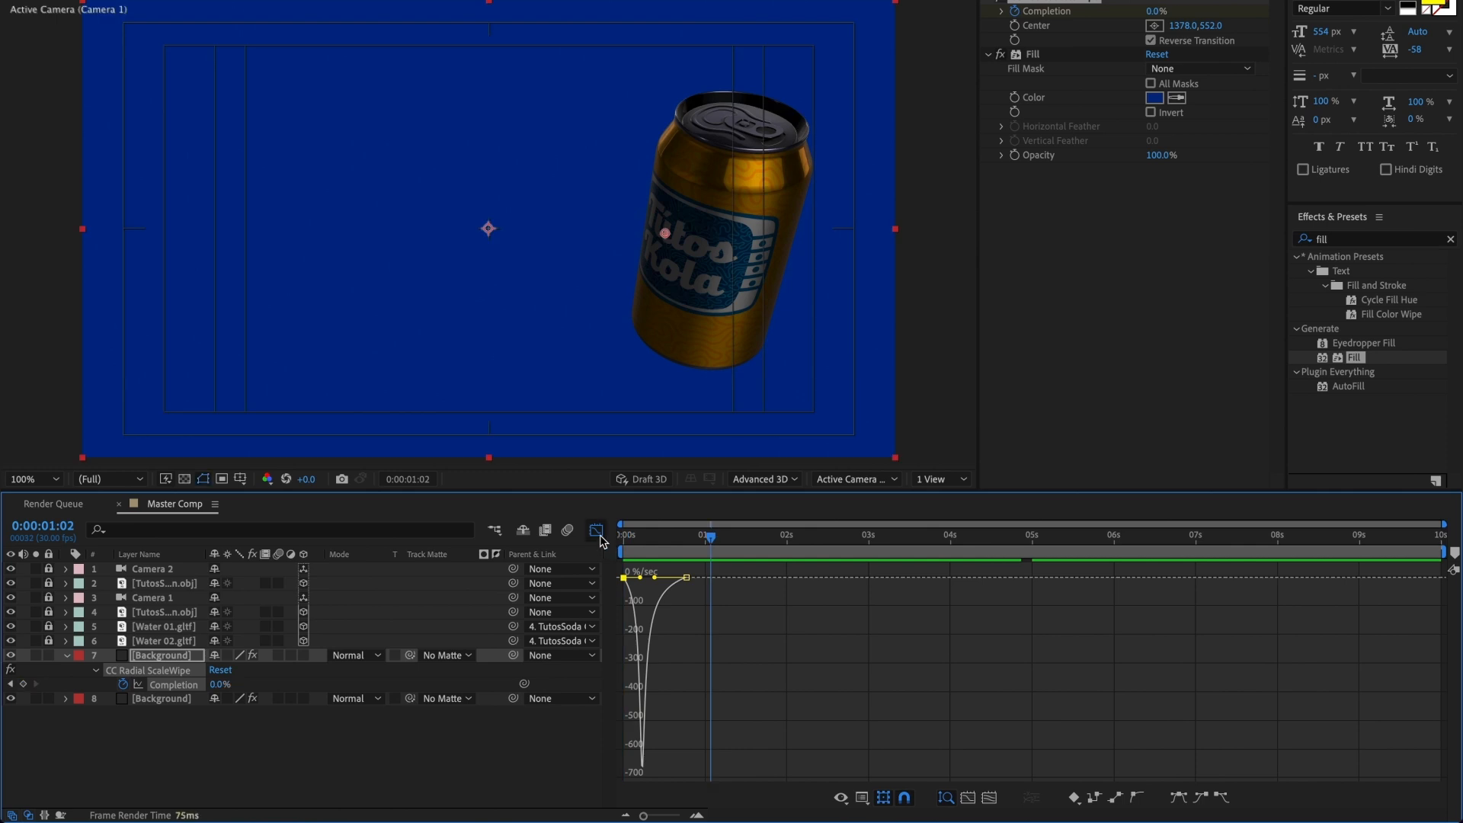
click(596, 530)
Step: At 0:00:00:10, duplicate the animated Background layer, start the copy about 3 frames later, and reveal its keyframes
drag(688, 541, 650, 539)
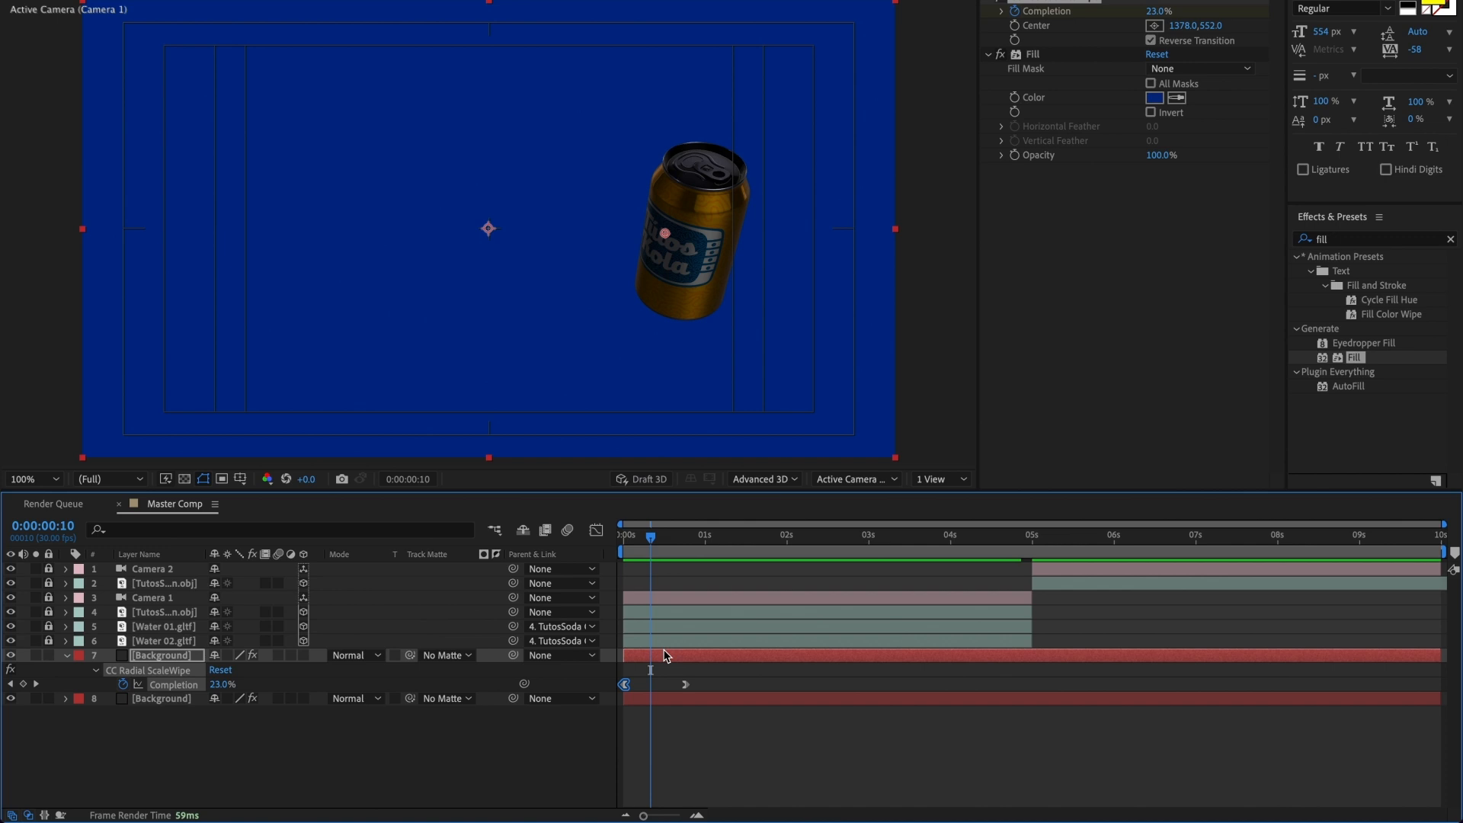
key(ctrl+d)
key(u)
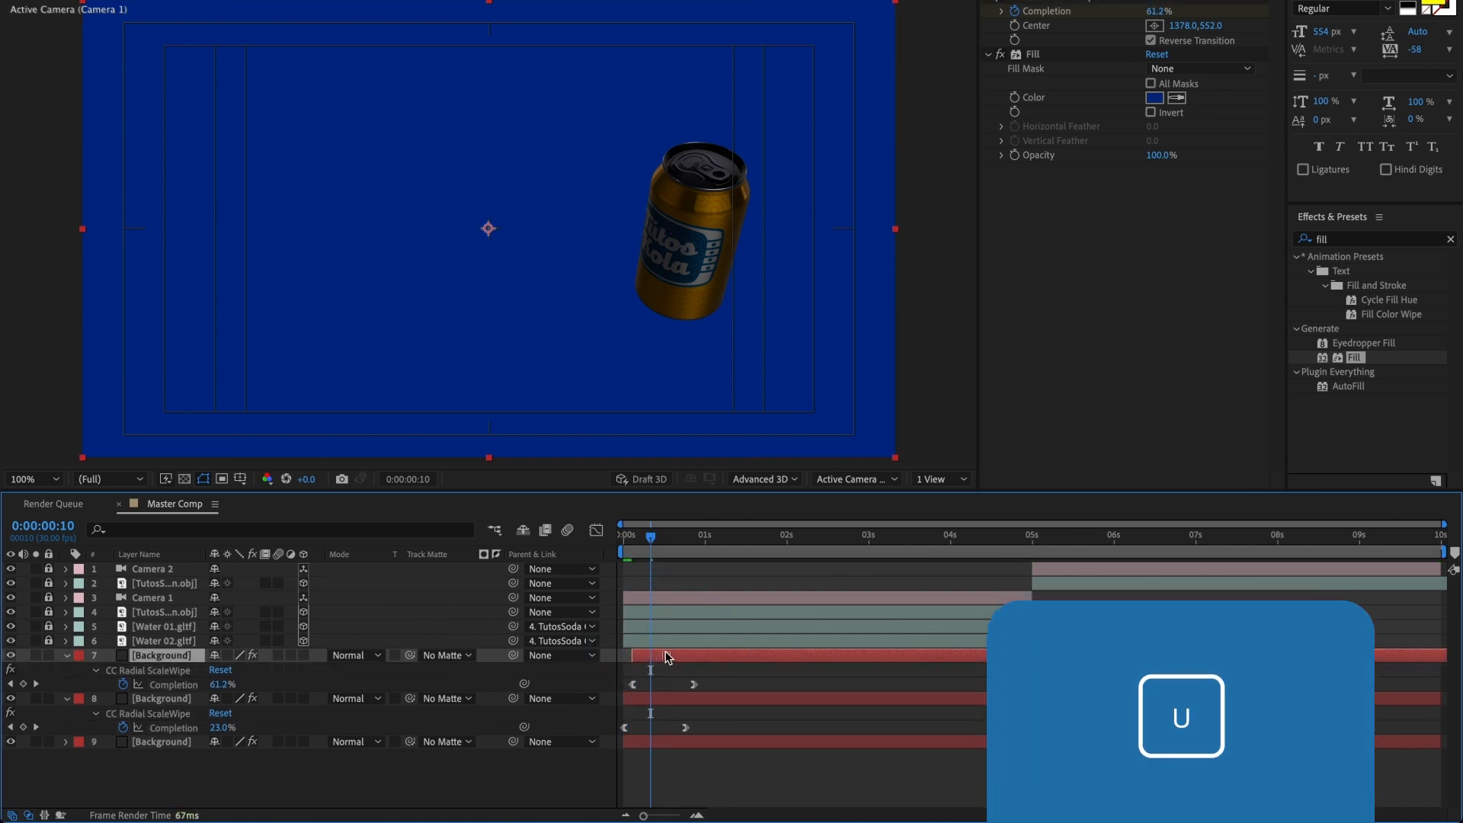
Step: Set the duplicated Background layer's Fill color to muted red 903A33
click(1154, 99)
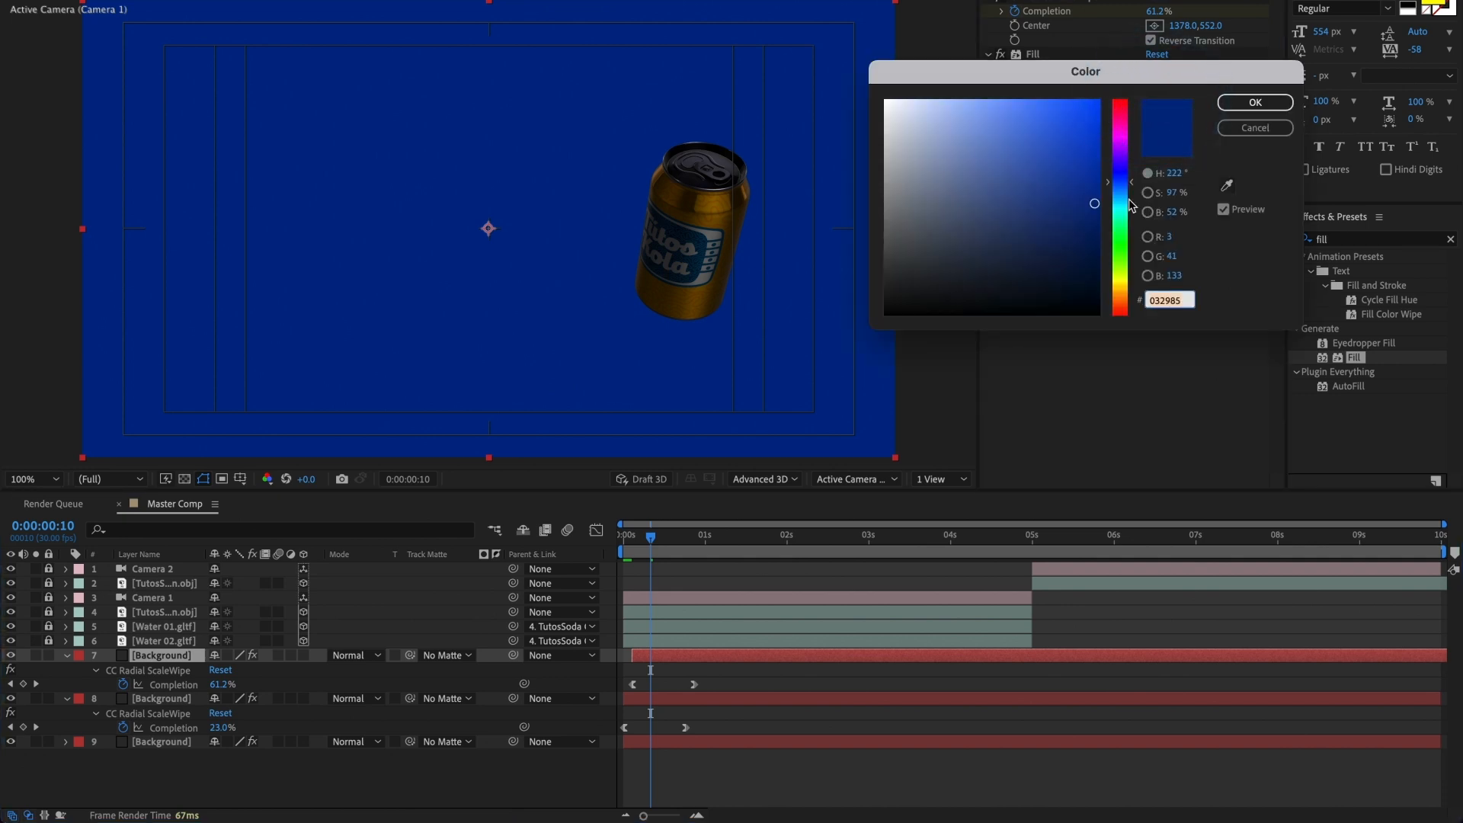
click(1121, 299)
drag(1107, 288, 1113, 297)
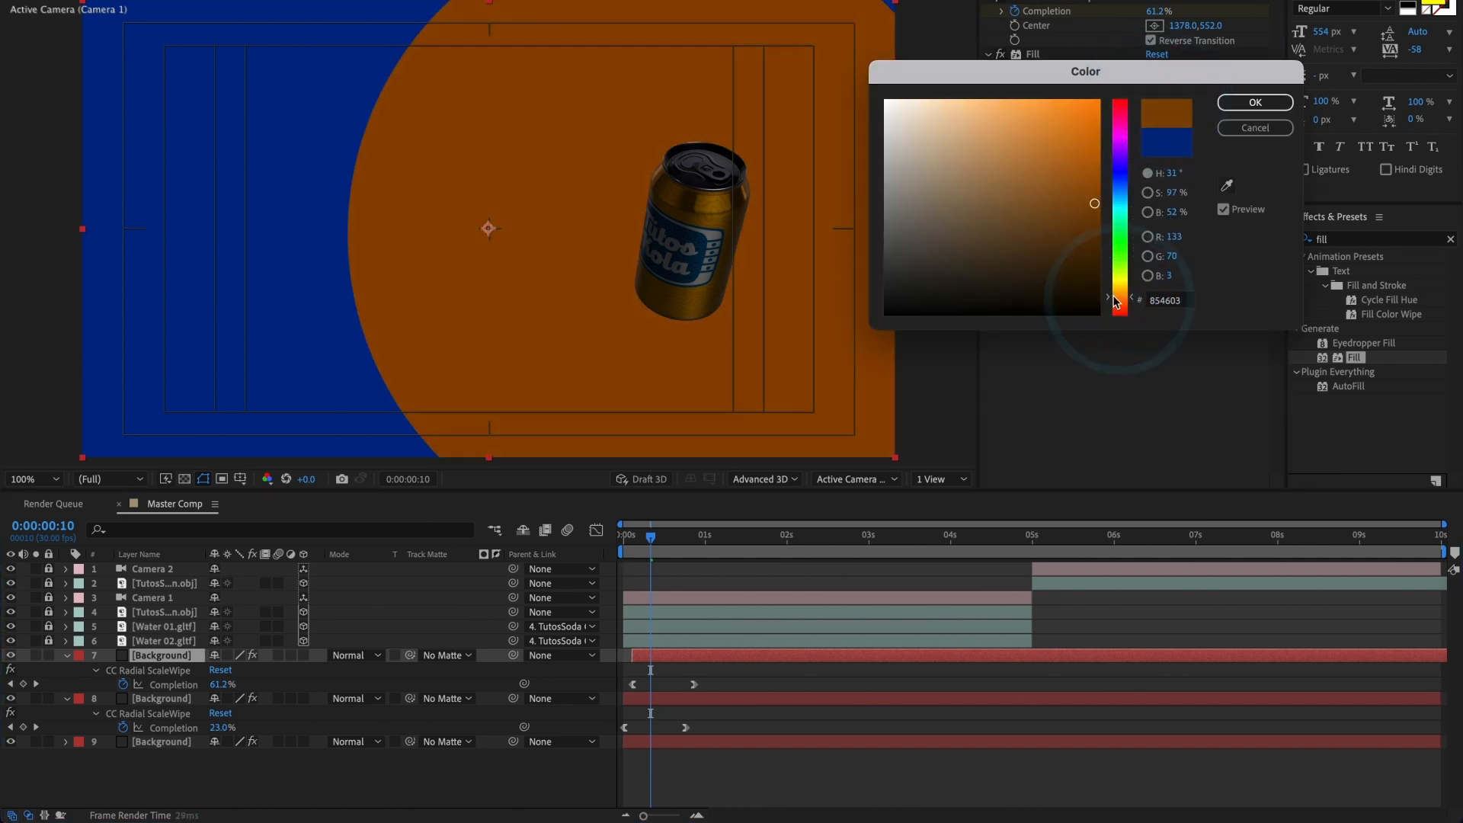
drag(1049, 199, 1028, 182)
drag(1117, 291, 1120, 306)
click(1040, 185)
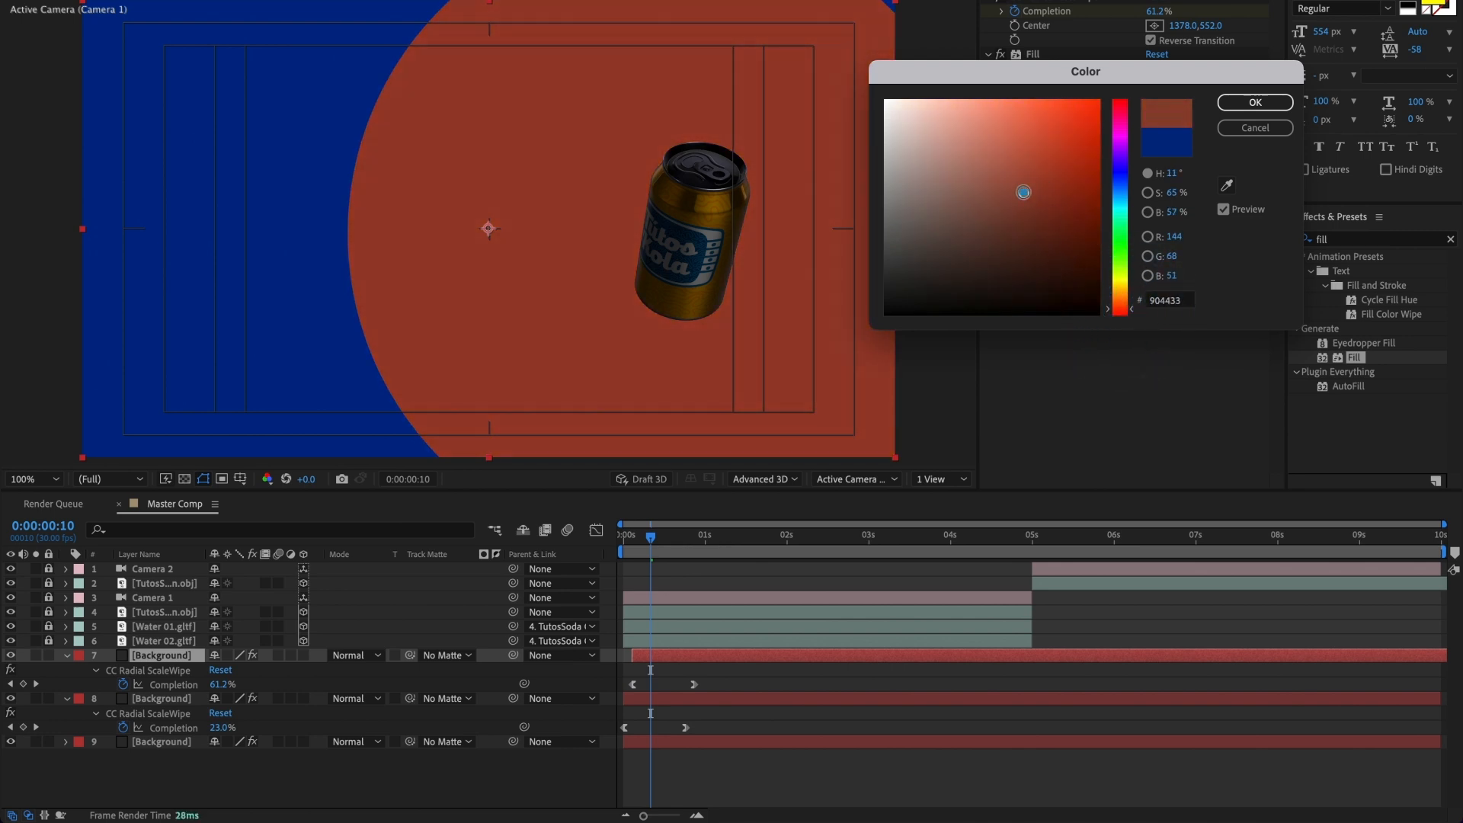
click(1118, 311)
click(1117, 313)
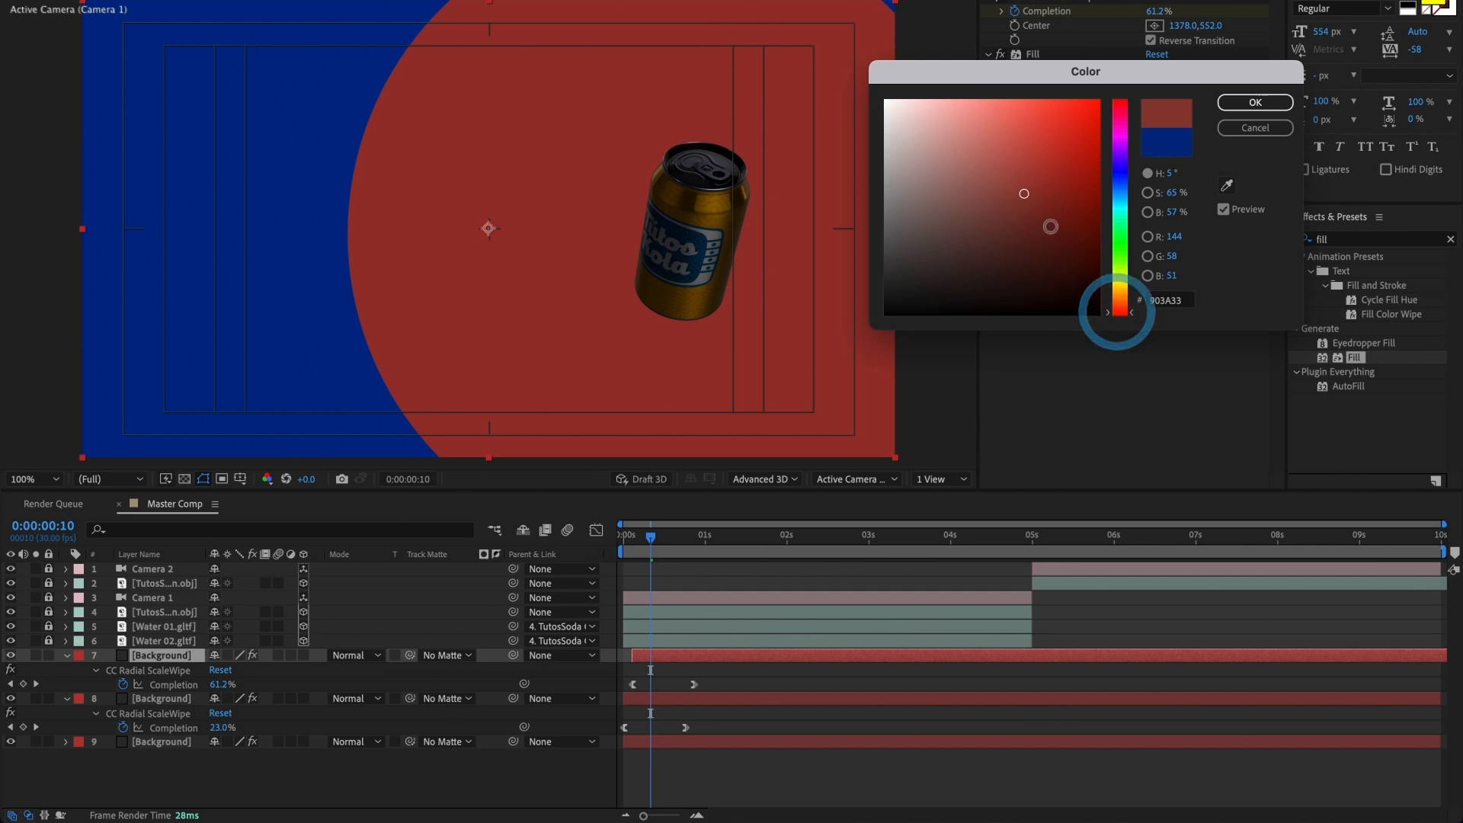
click(1254, 102)
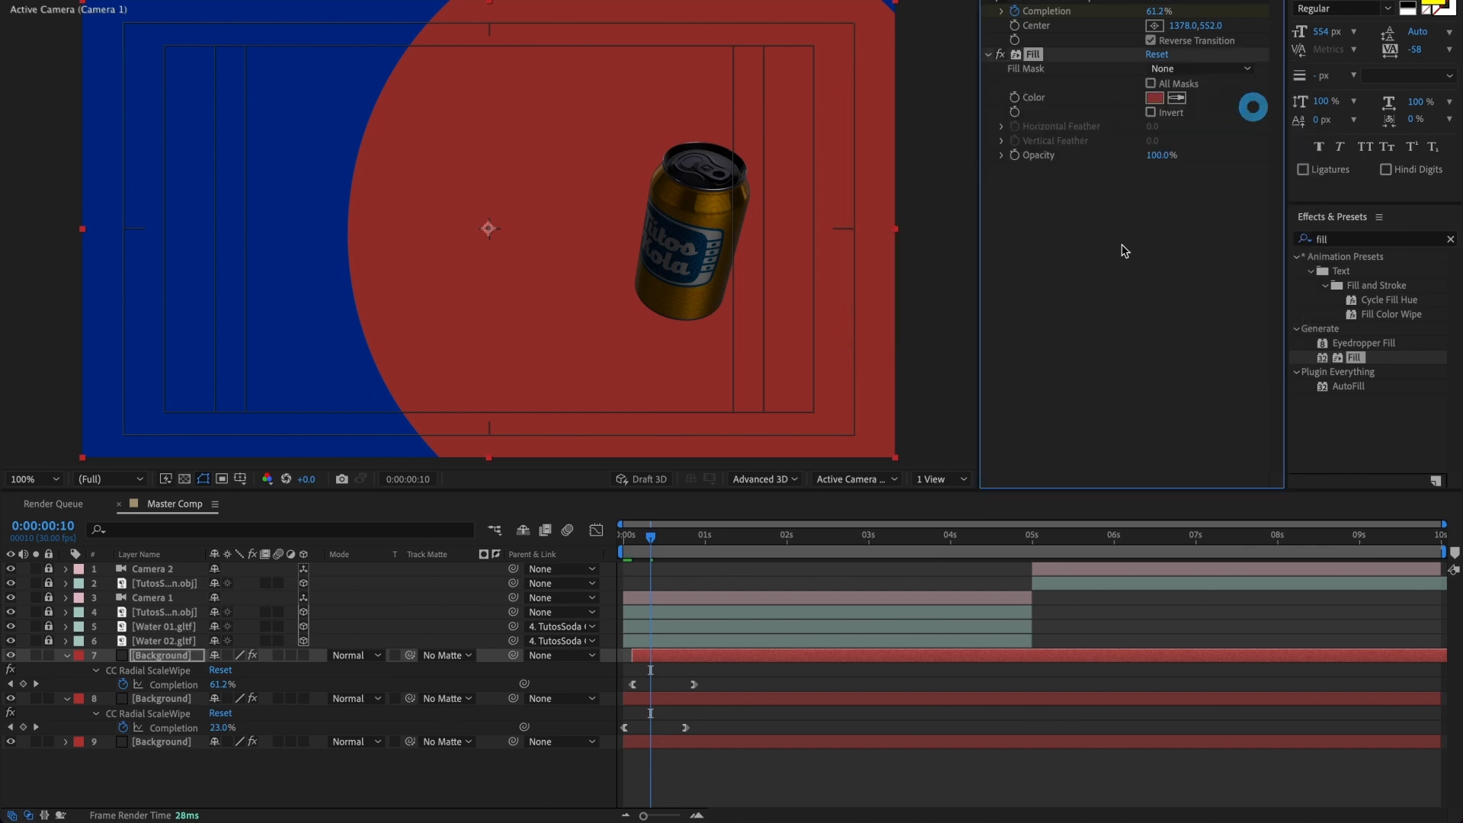
Step: Duplicate the red Background layer, start the copy about 4 frames later, and reveal its keyframes
click(660, 649)
key(ctrl+d)
drag(666, 657, 677, 655)
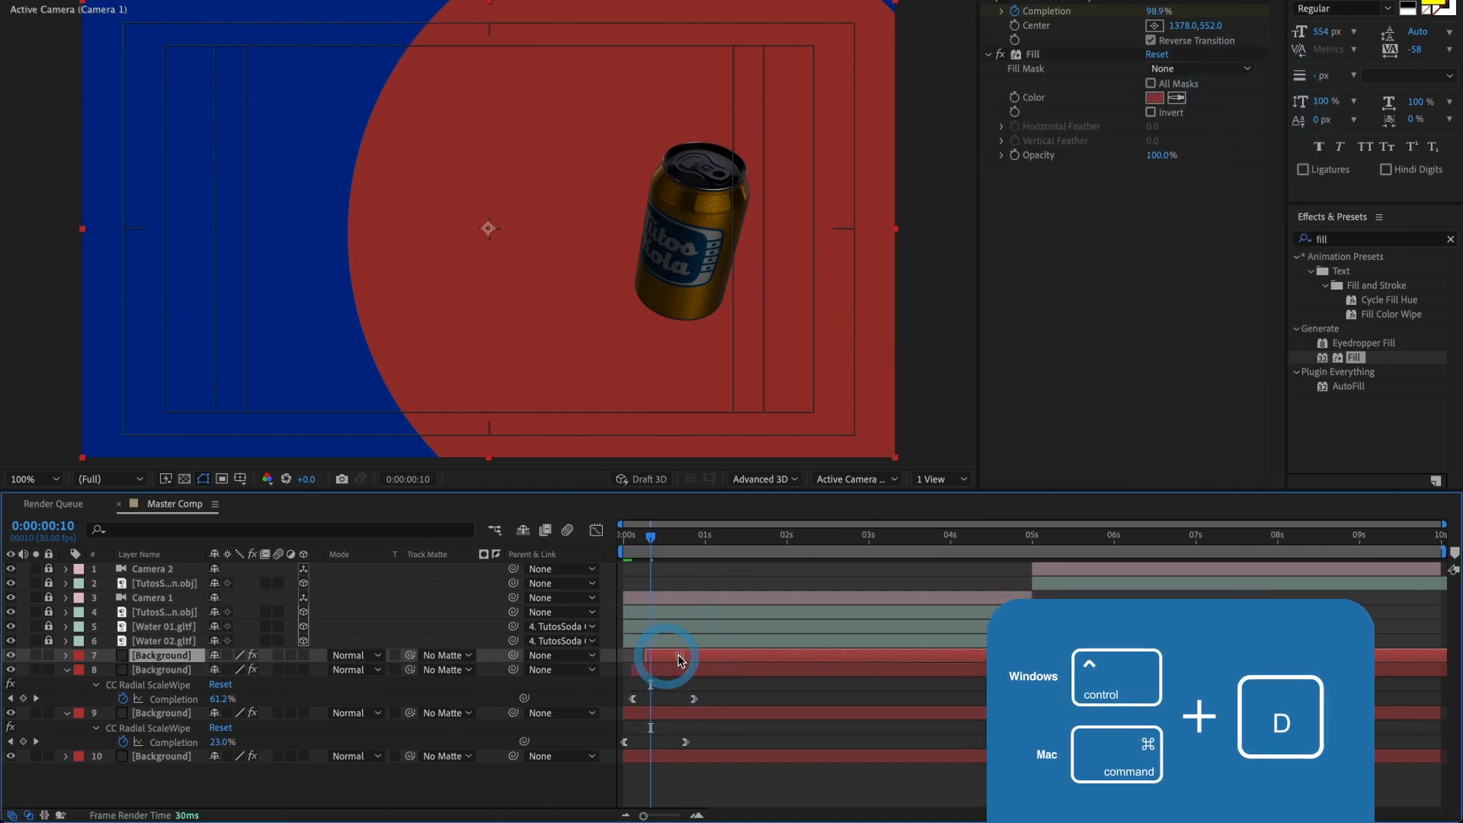
key(u)
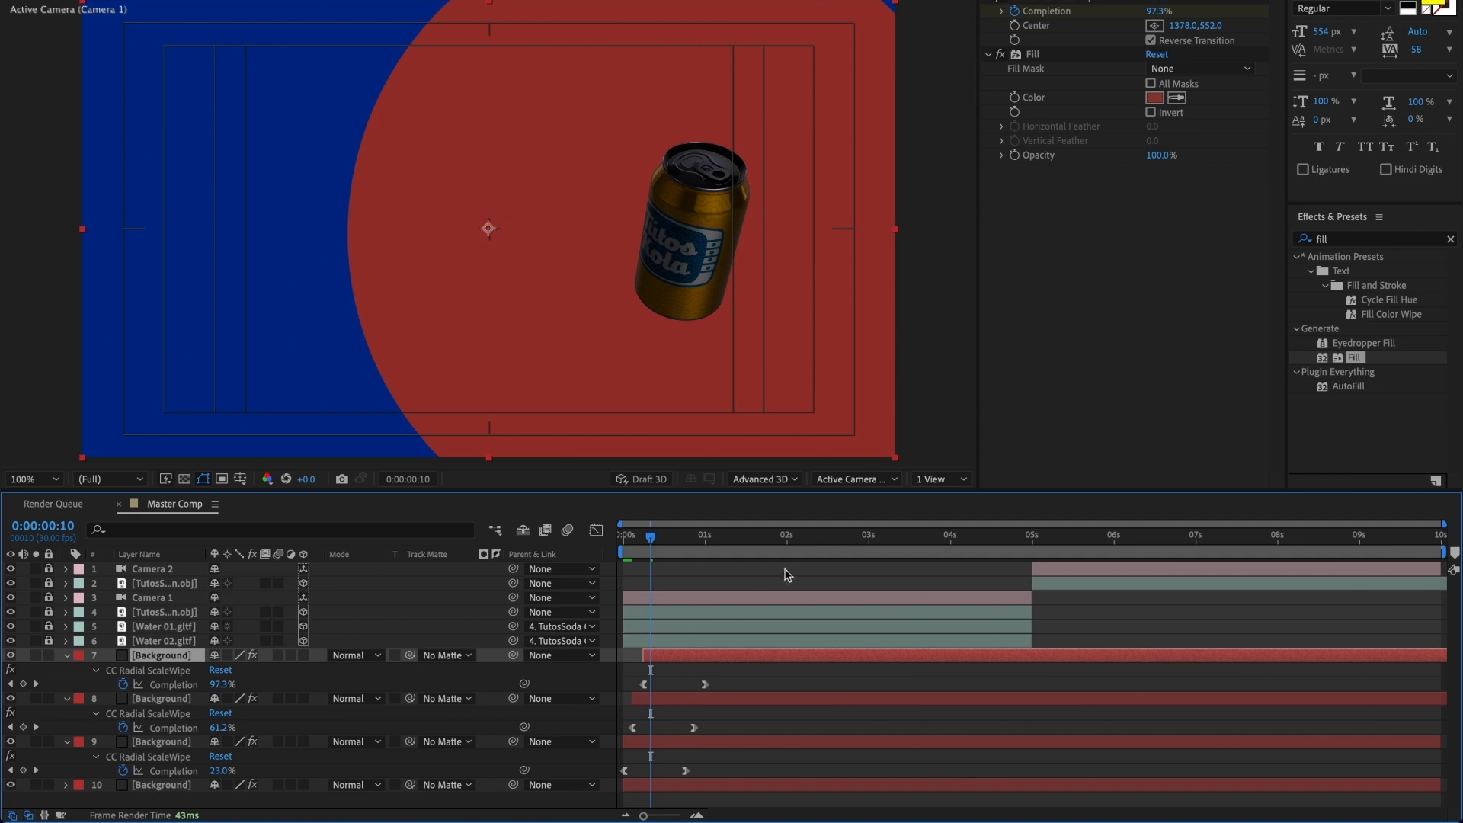
Step: Set the newest Background copy's Fill color to purple 5D1AB0
click(1150, 97)
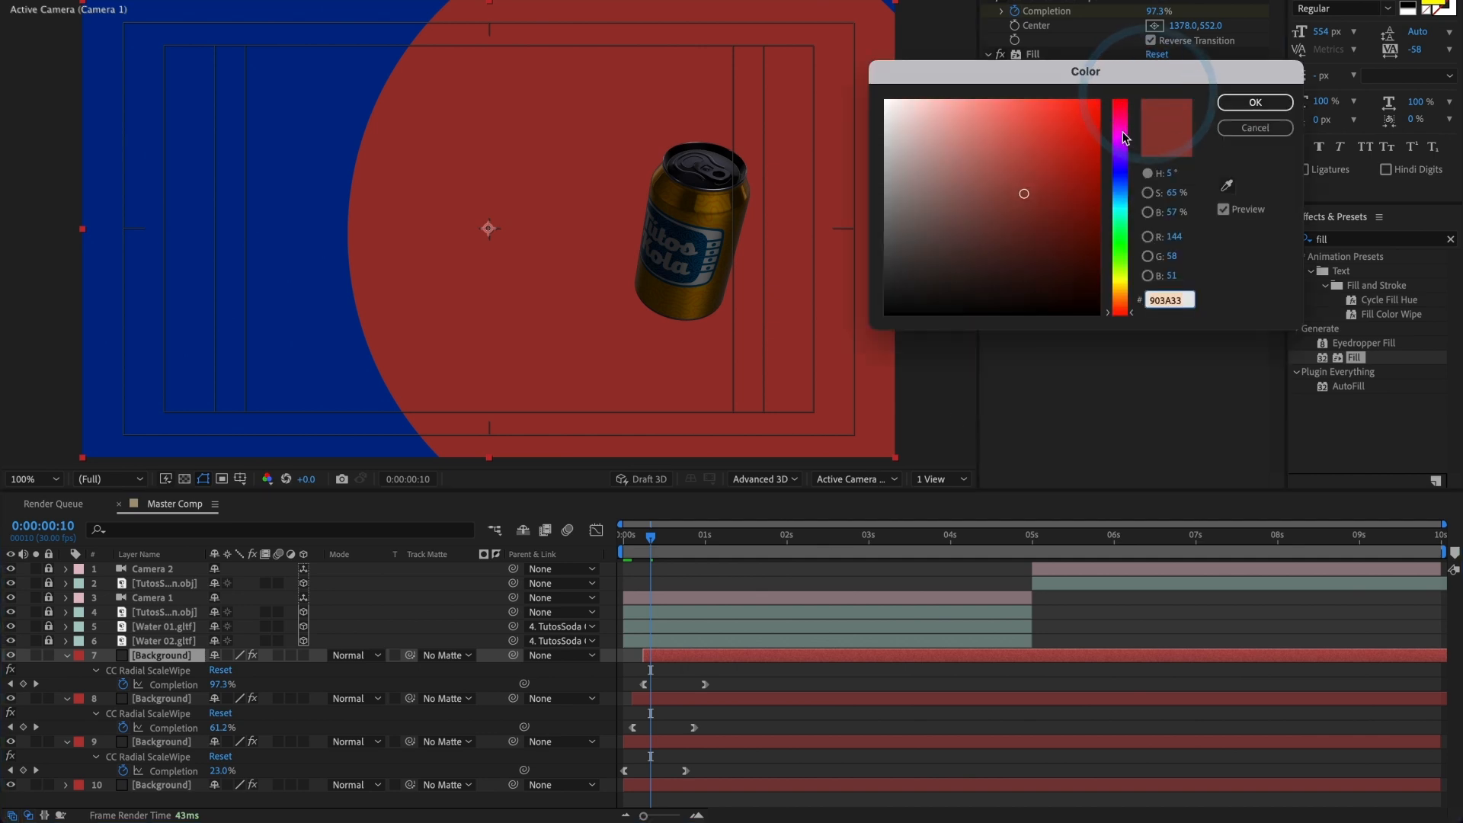
drag(1119, 138, 1120, 152)
click(1066, 165)
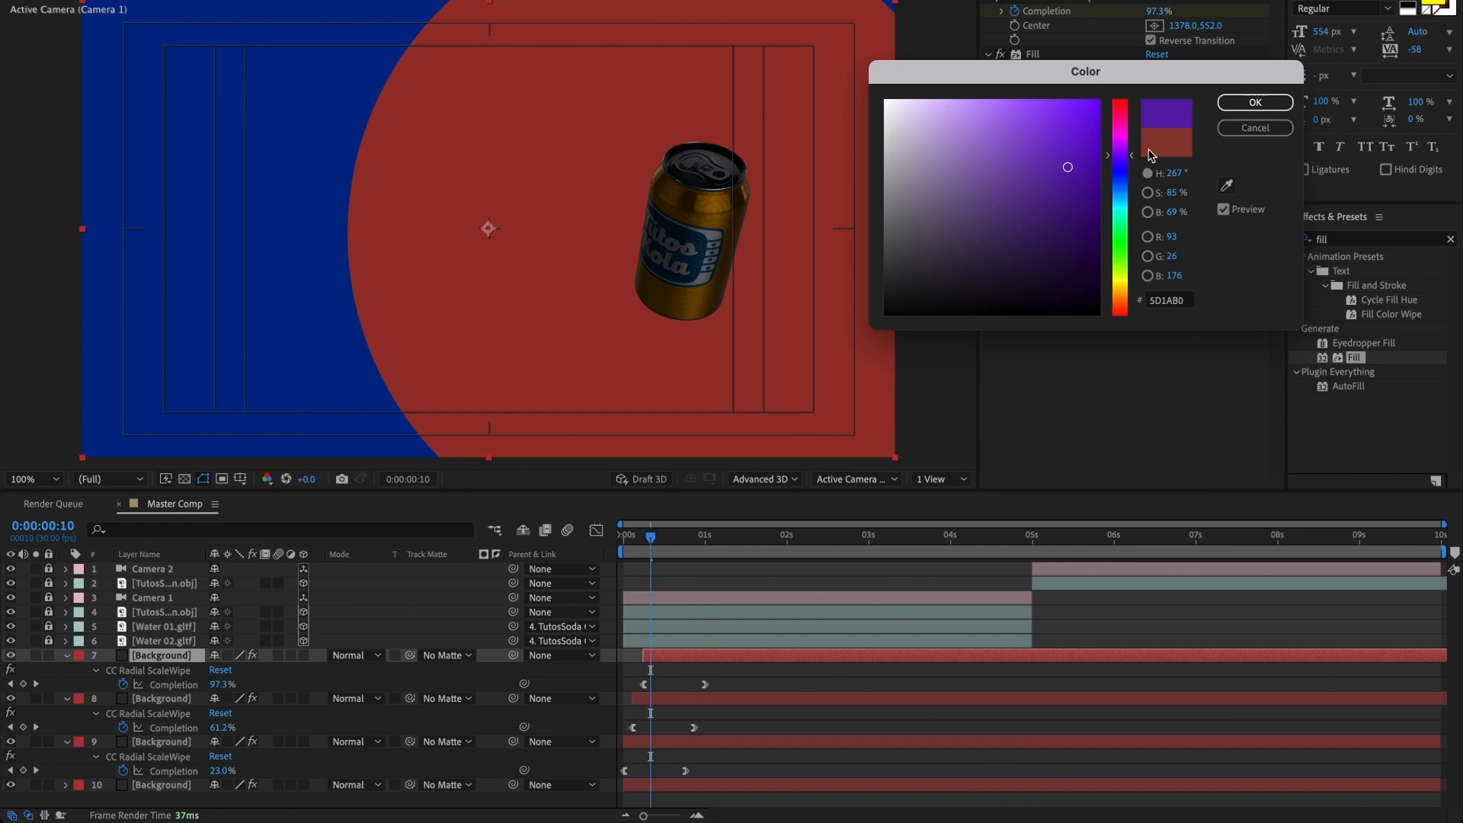
click(1254, 102)
Step: With the wipe shown at 0:00:00:14, set the newest Background copy's Fill color to dark magenta 8A2054
mouse_move(650, 537)
mouse_down()
mouse_move(677, 538)
mouse_move(659, 540)
mouse_up()
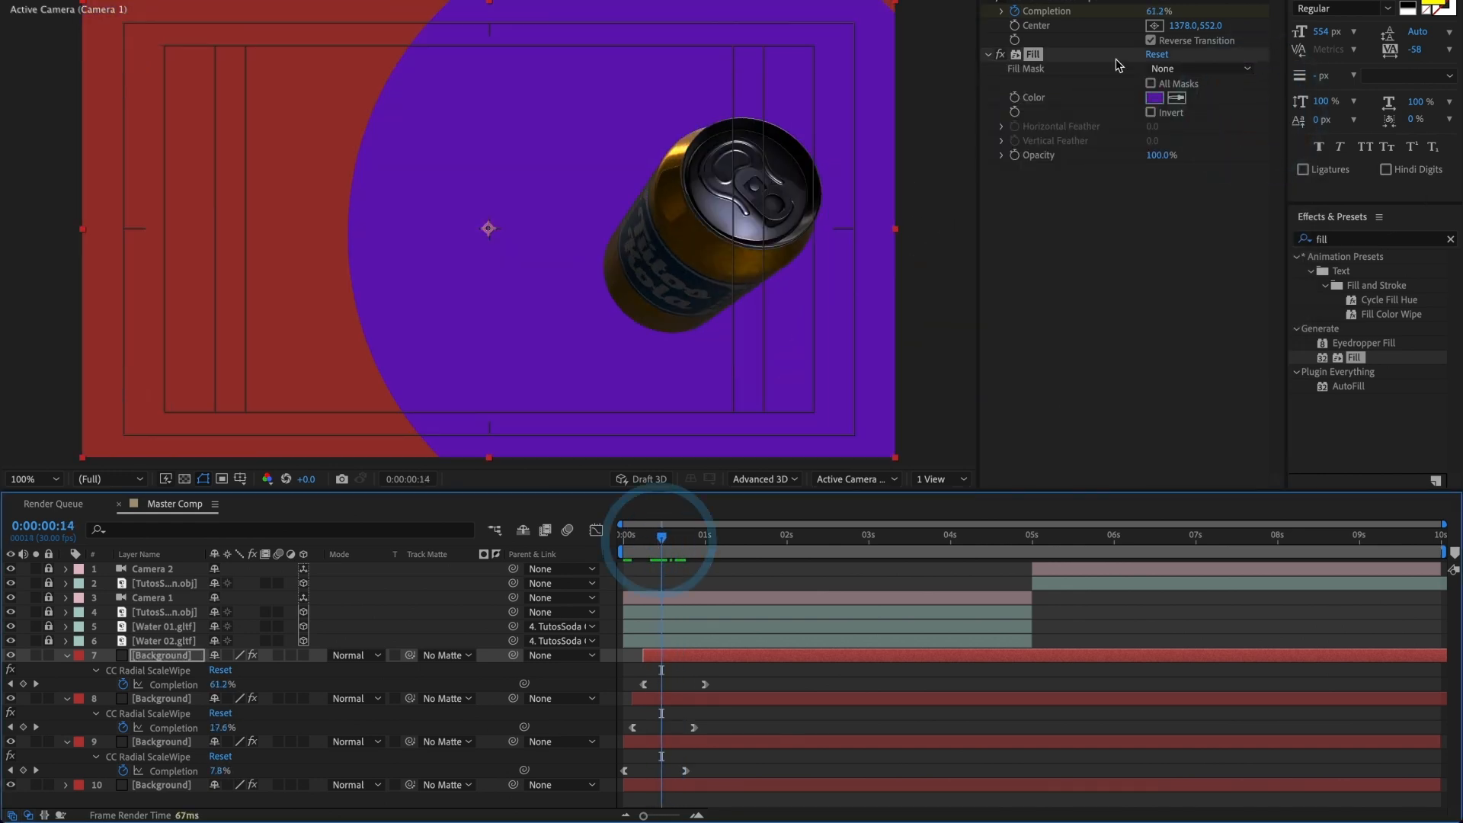
click(1155, 98)
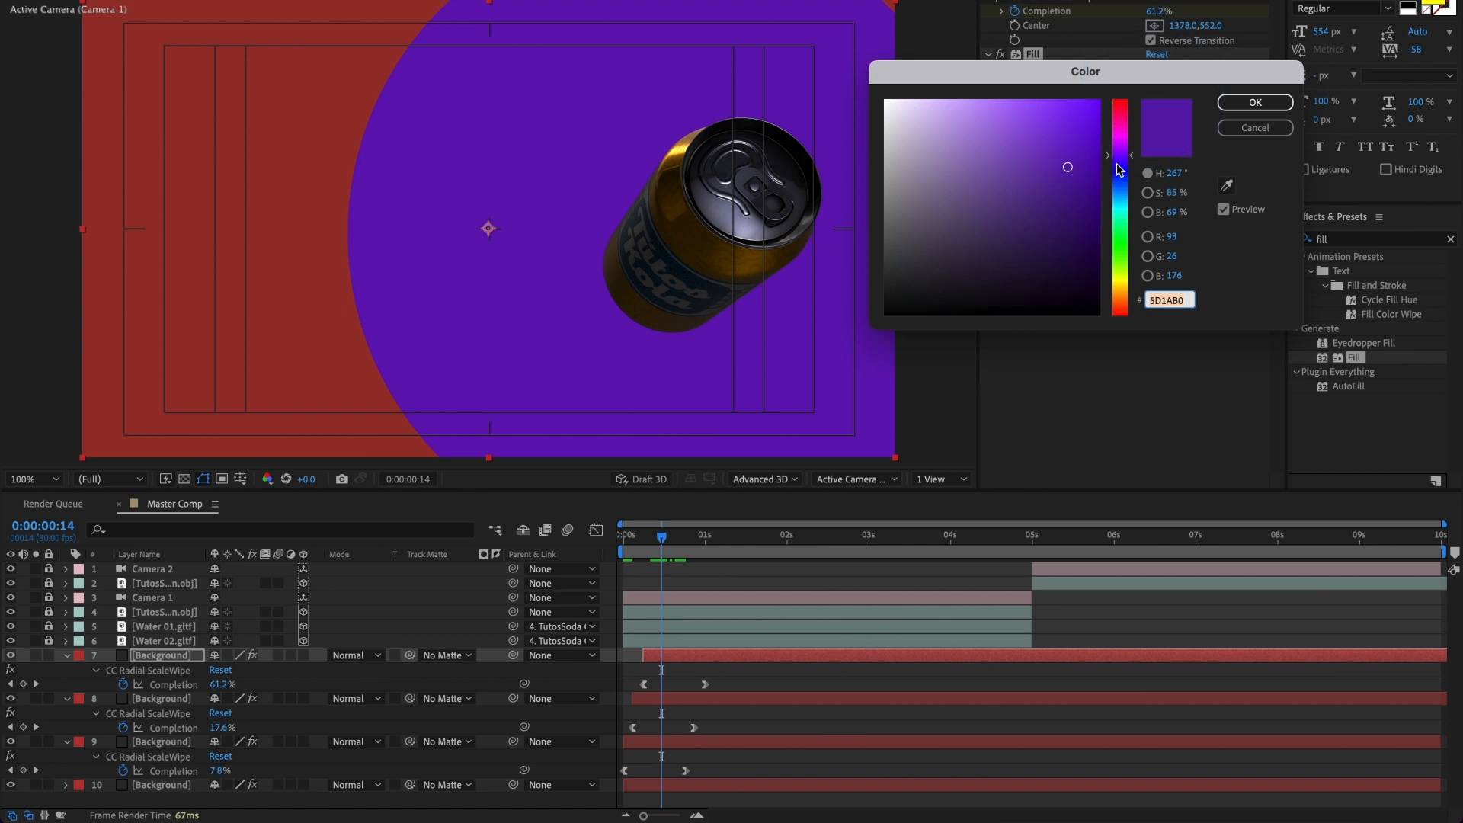
drag(1117, 162, 1120, 116)
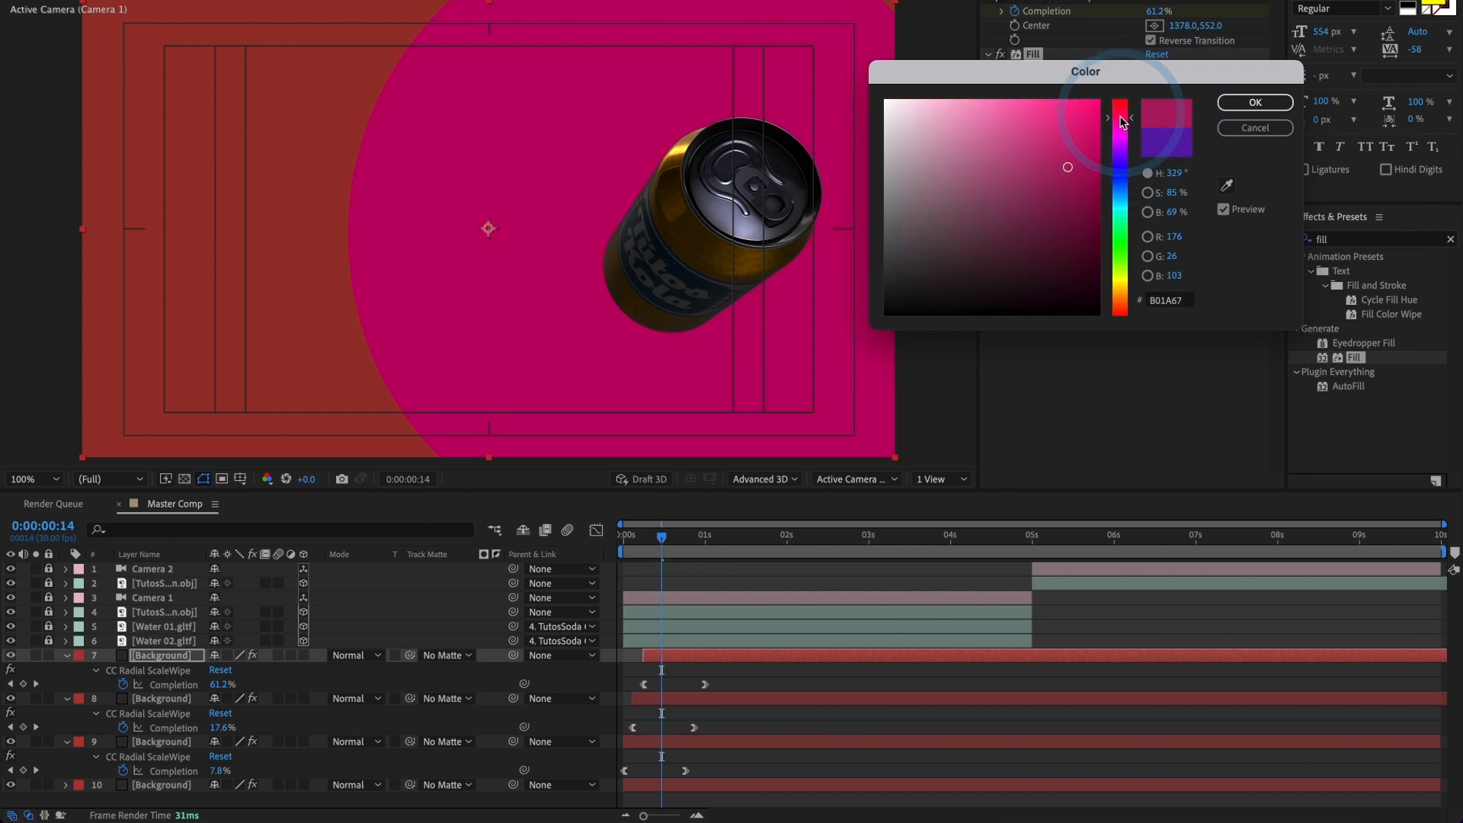
drag(1028, 166, 1049, 198)
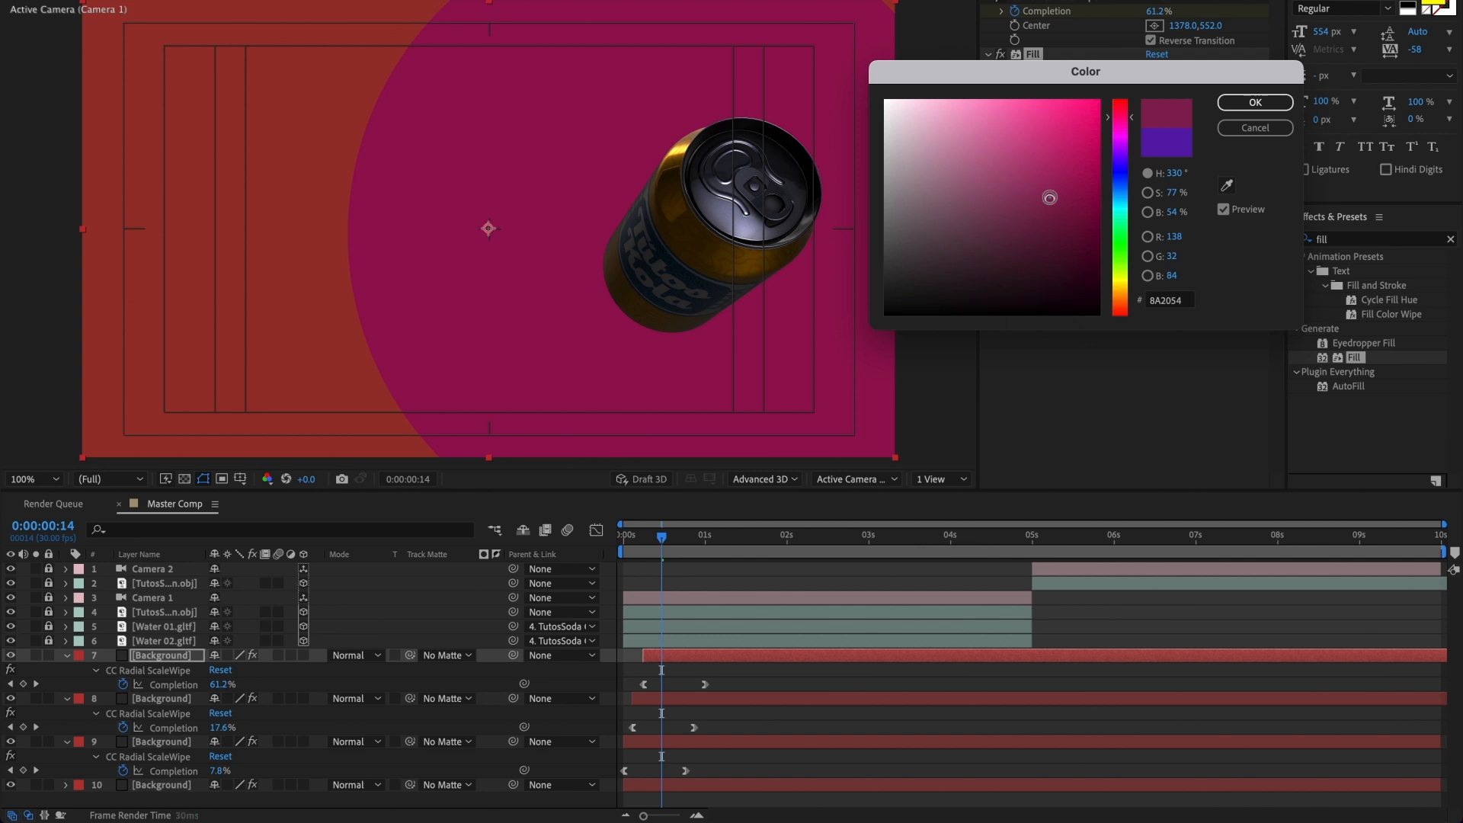
click(1242, 100)
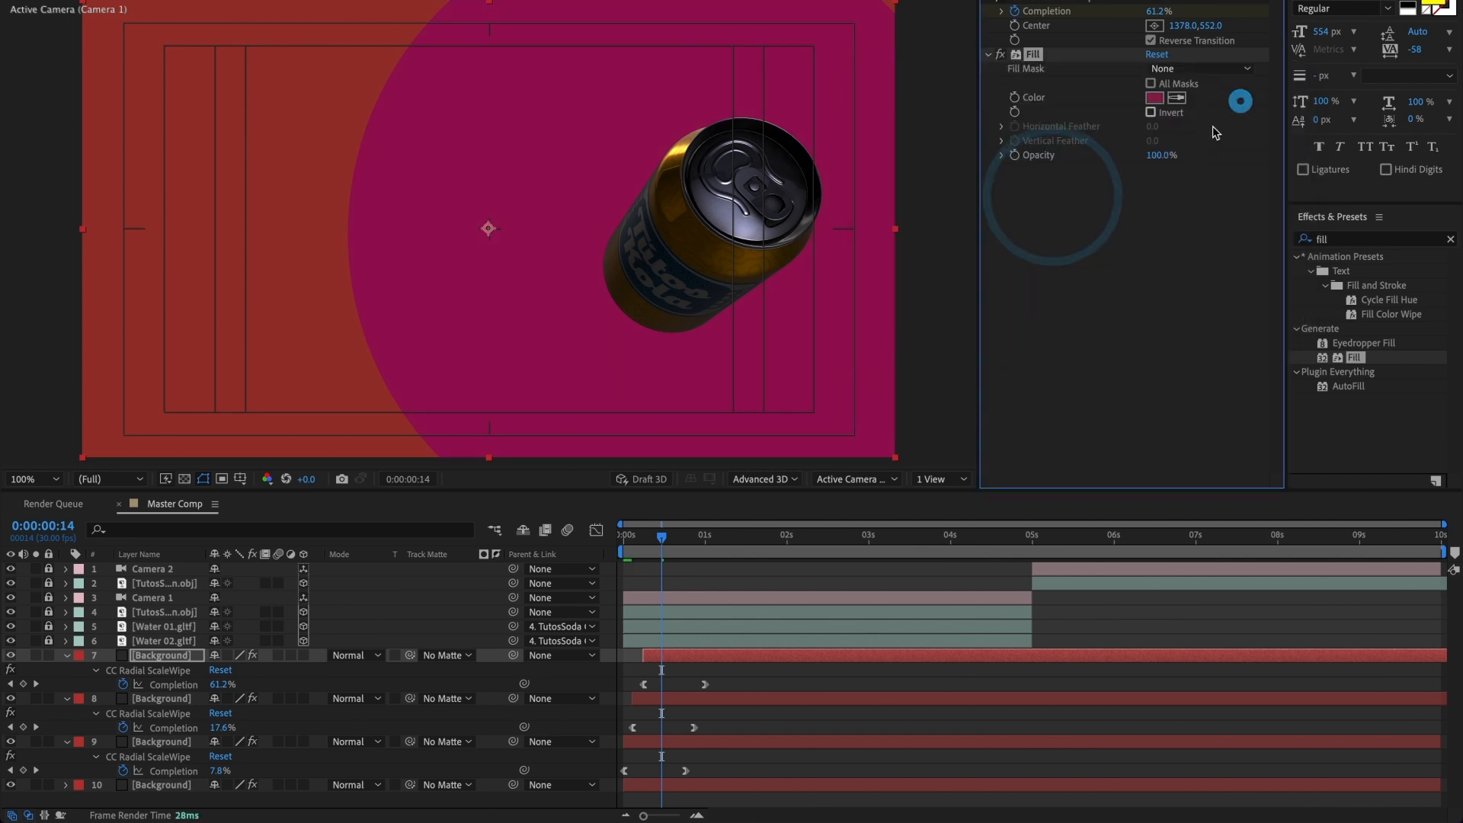
Step: Duplicate the magenta Background layer, reveal the copy's keyframes, and start it about 5 frames later
click(681, 654)
key(ctrl+d)
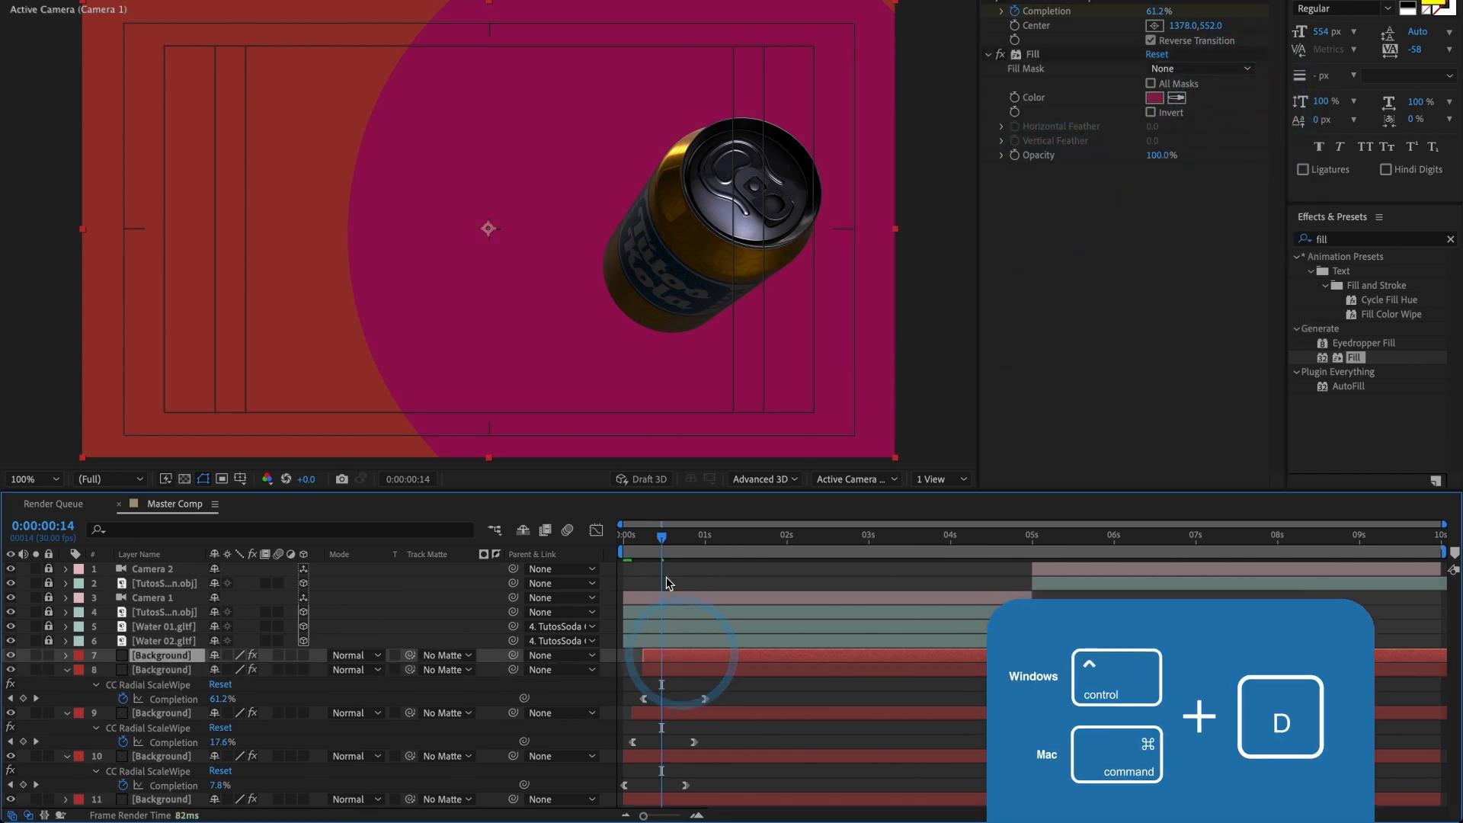
key(u)
drag(665, 656, 679, 660)
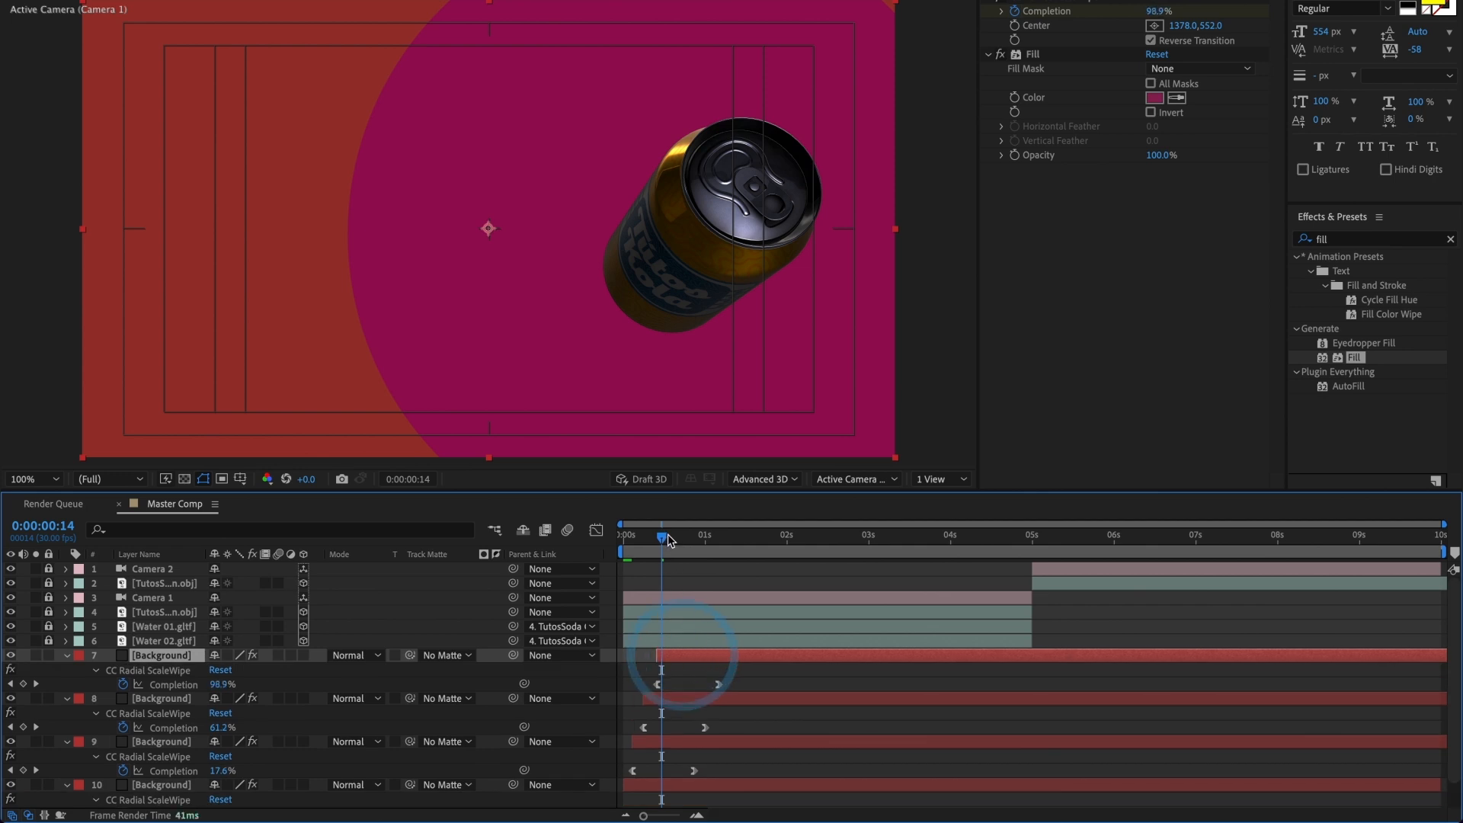
Step: With the wipe shown at 0:00:00:26, set the newest Background copy's Fill color to yellow DBBB1E
drag(662, 537, 693, 540)
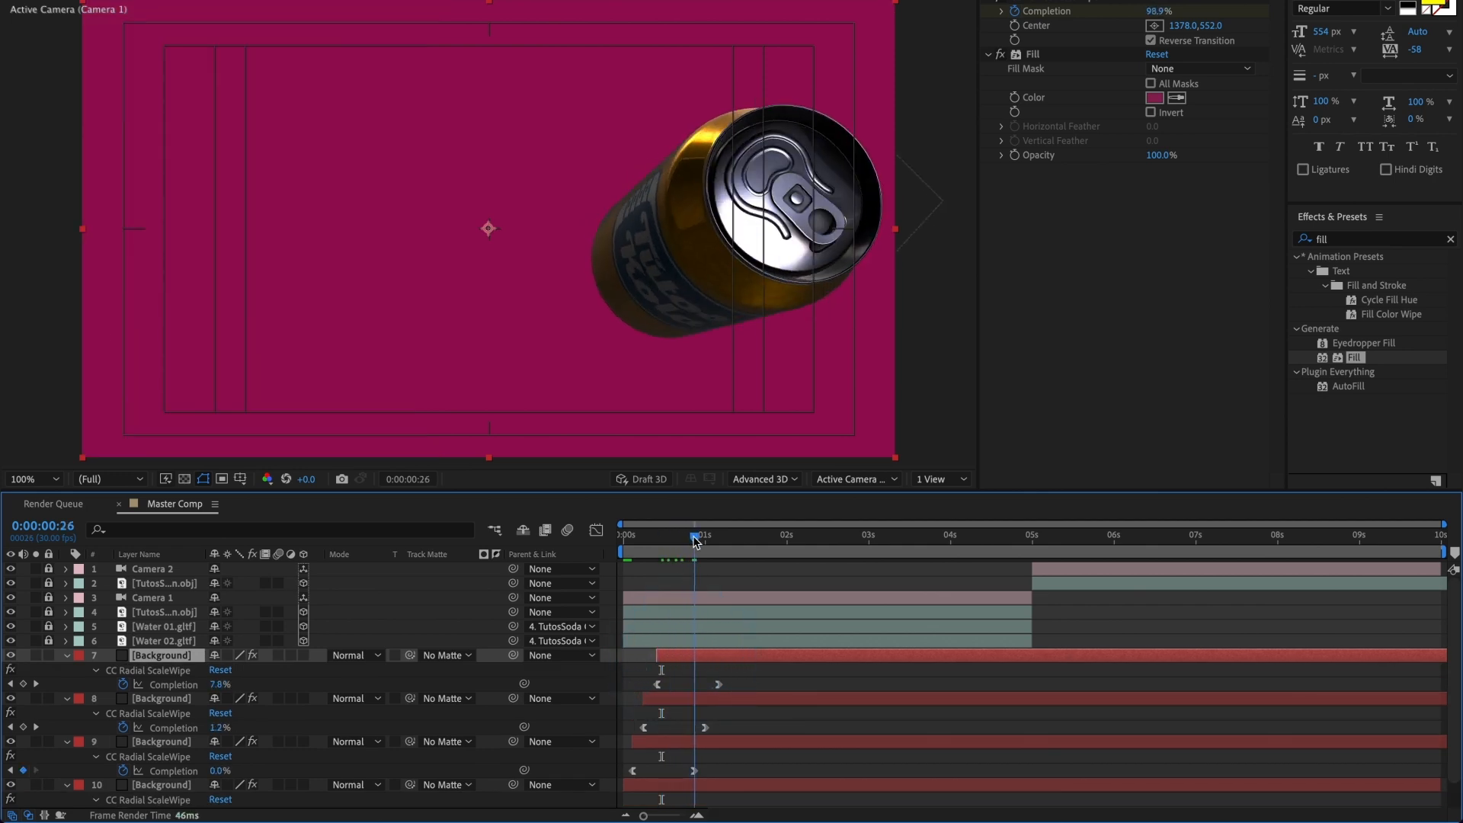
click(1154, 98)
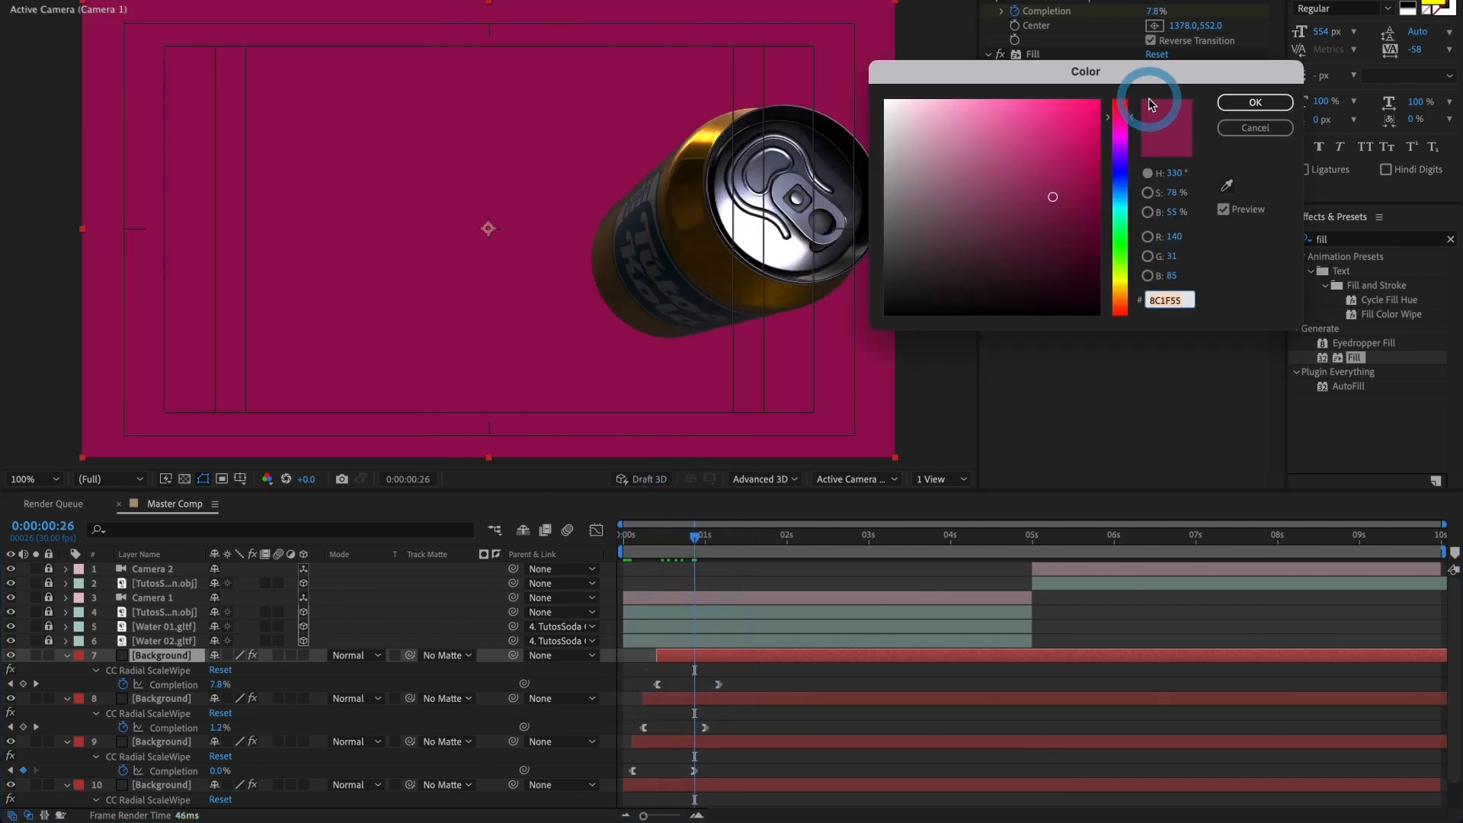
click(1123, 280)
click(1091, 159)
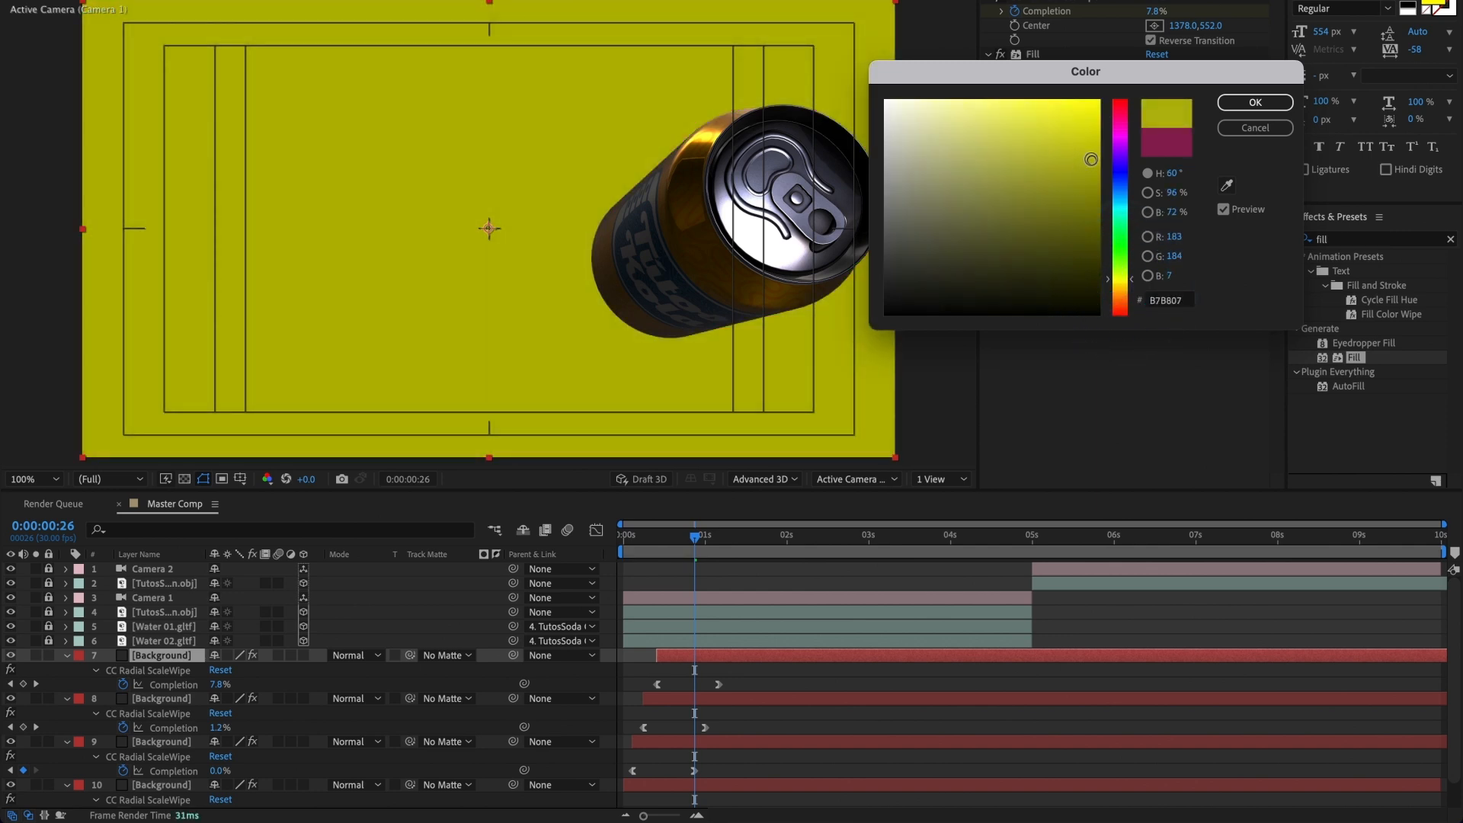
click(1120, 286)
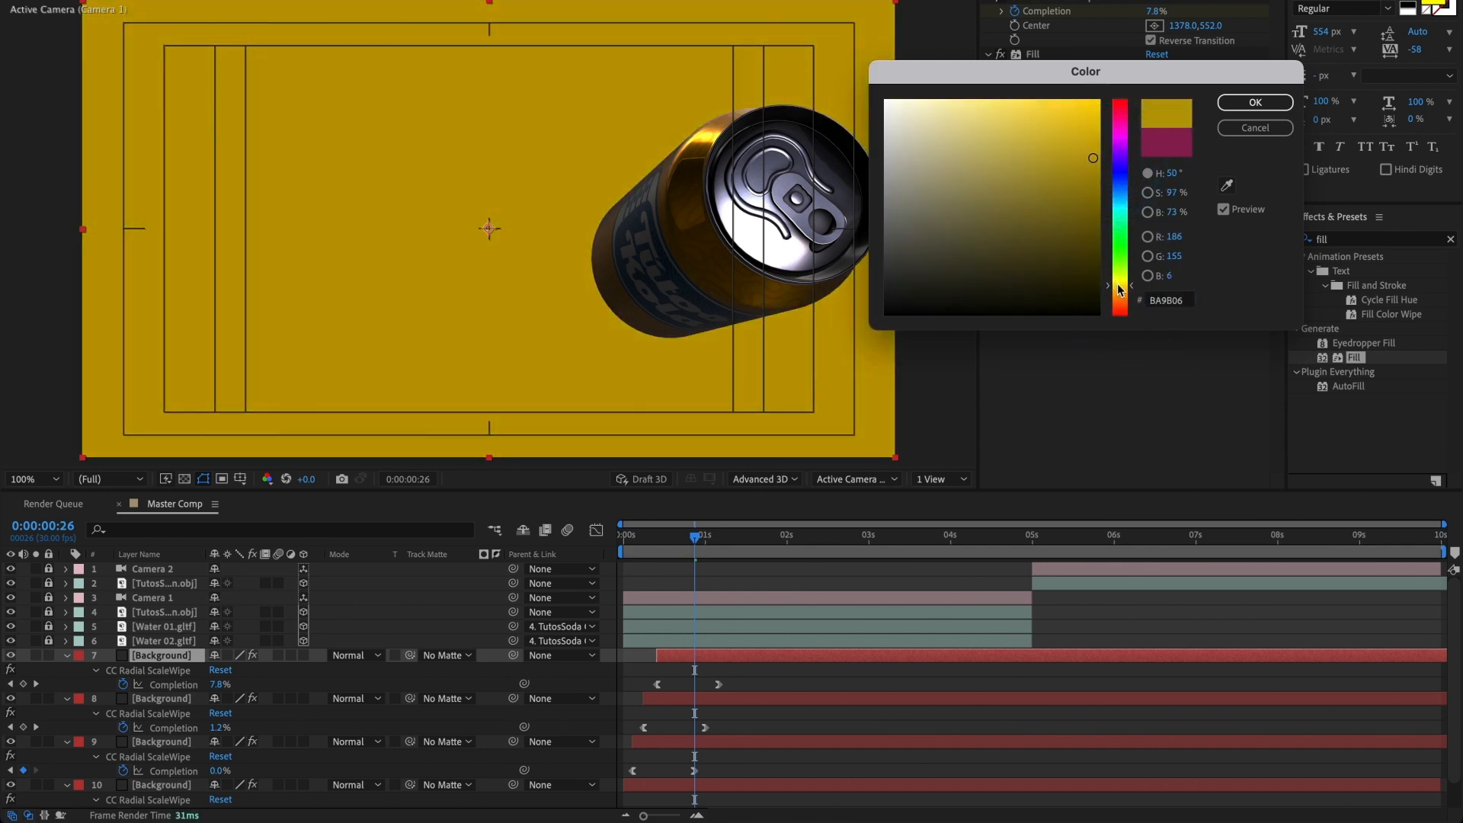
click(1075, 125)
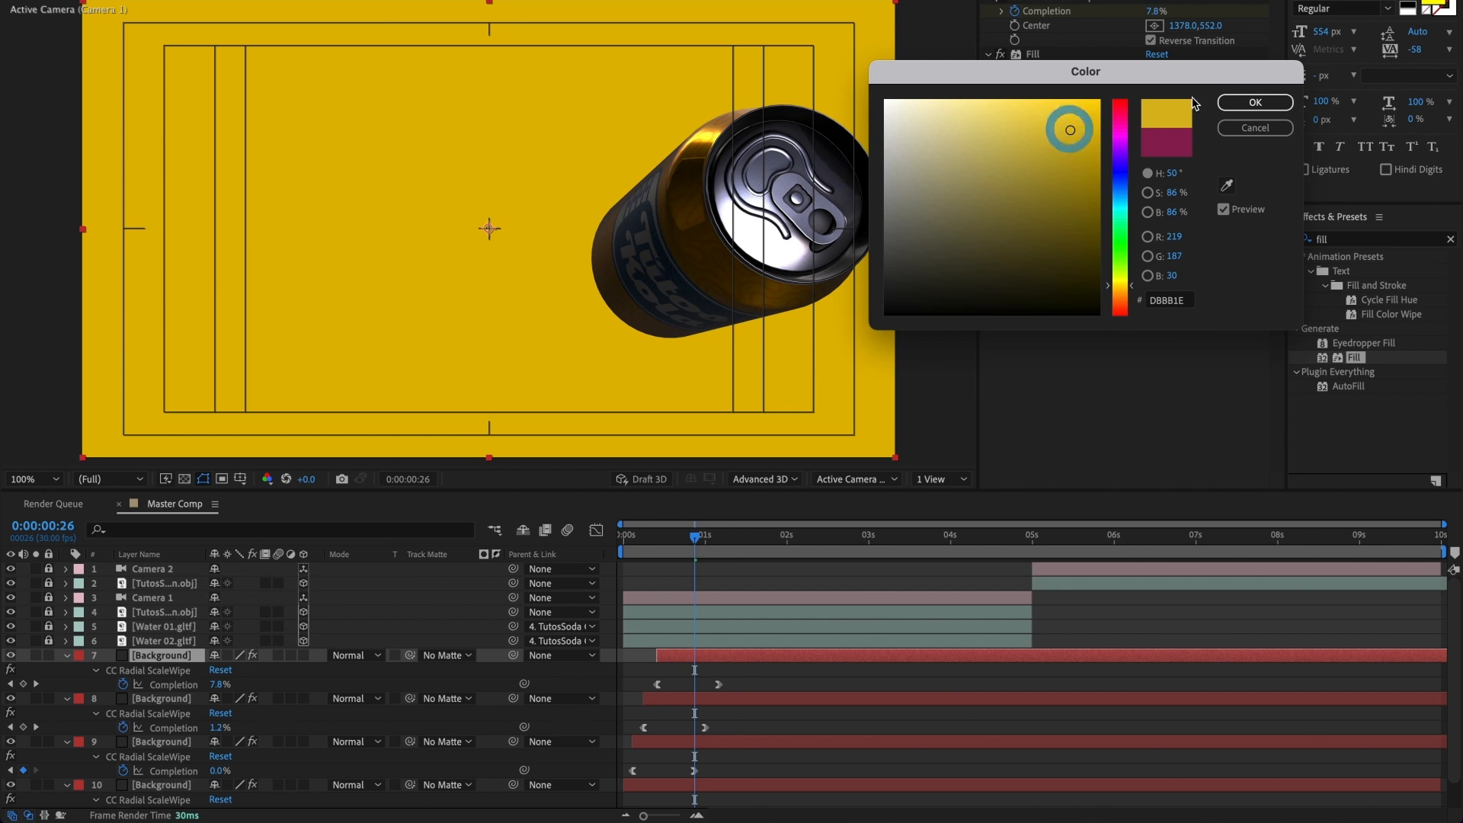
click(1255, 102)
Step: Play back the opening color wipes from the start of the composition to check their timing
click(683, 537)
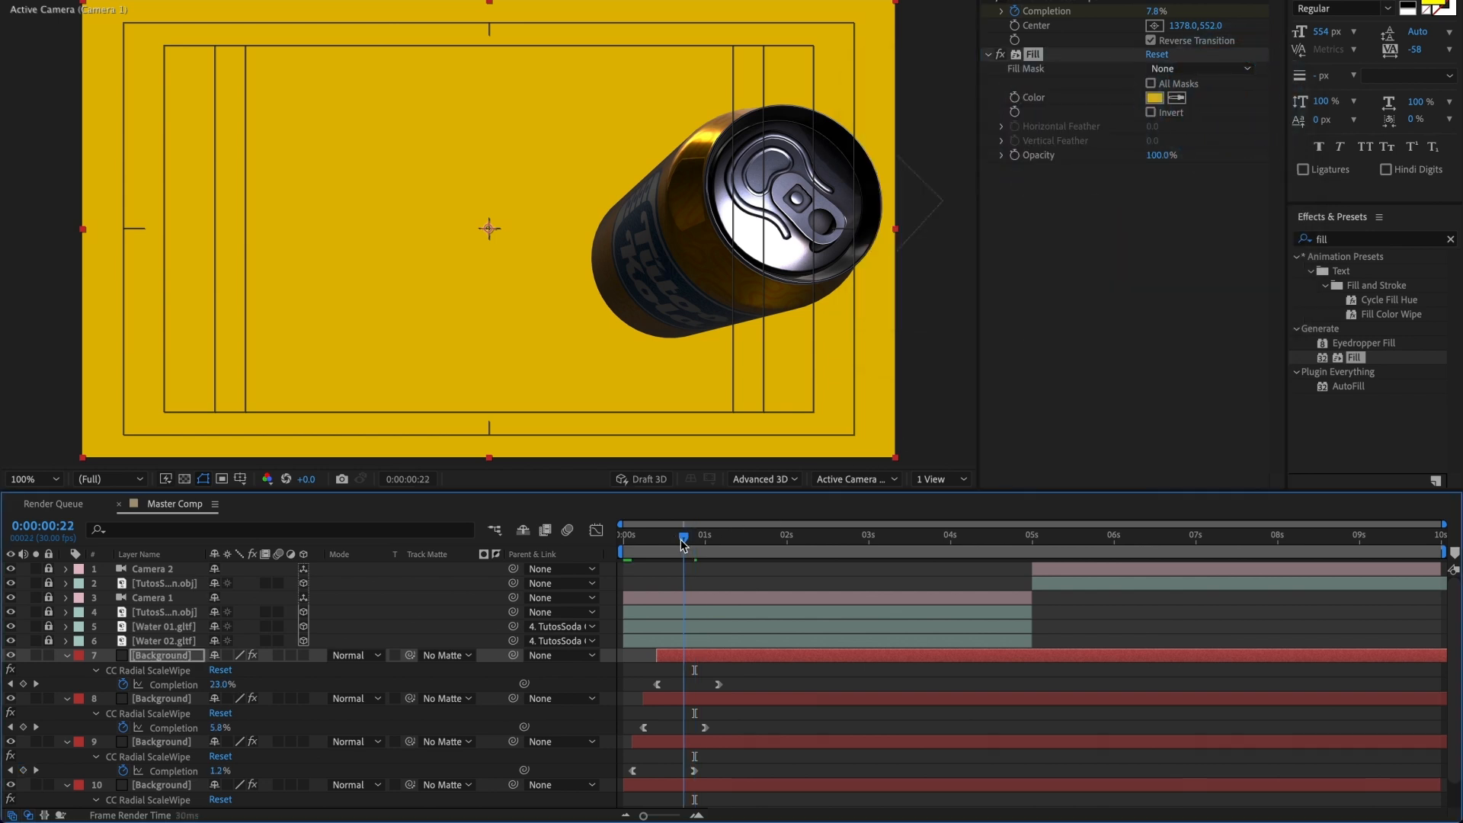
drag(683, 540, 620, 554)
key(space)
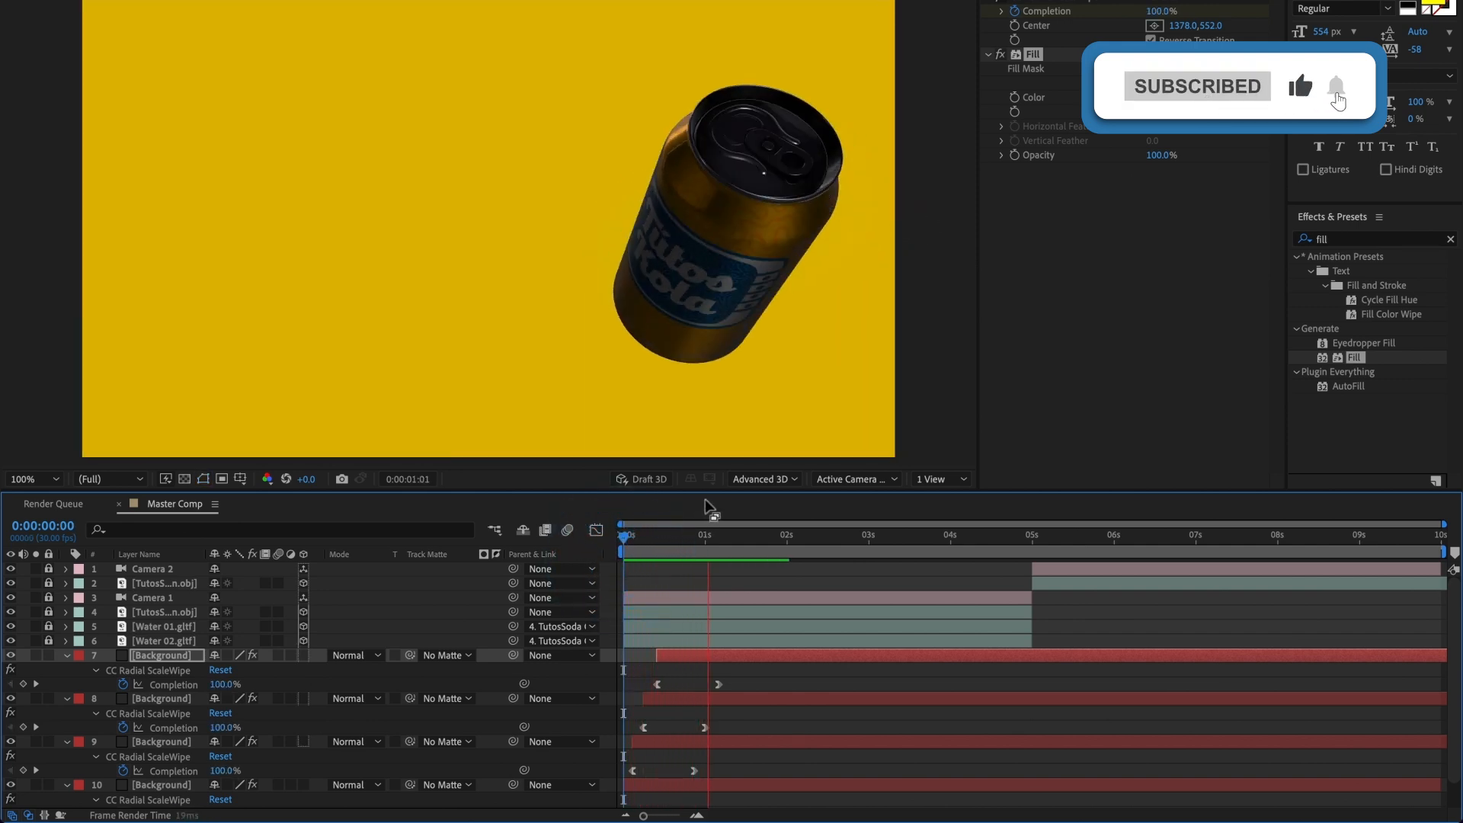
key(space)
drag(623, 548, 602, 546)
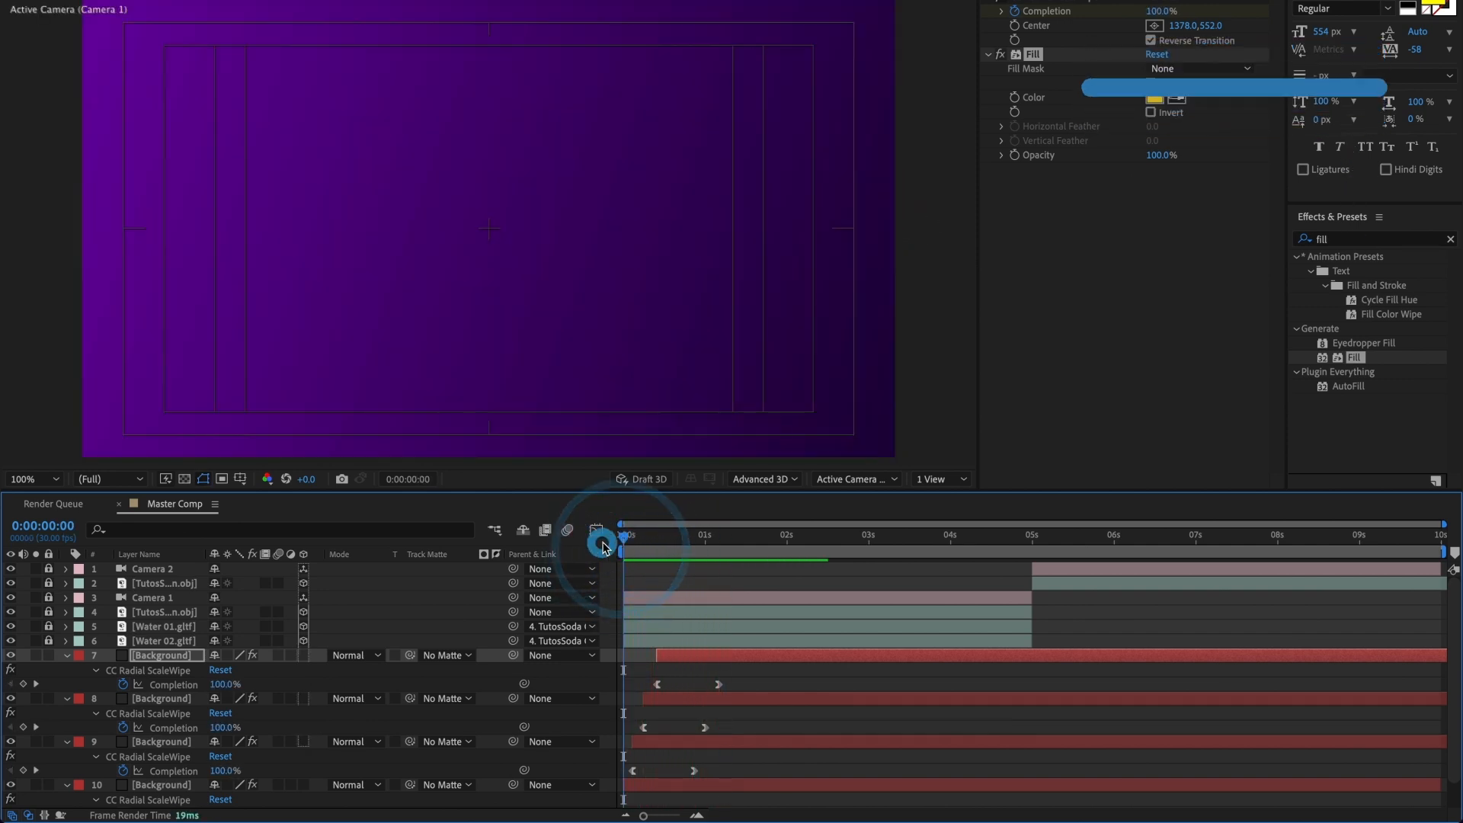
key(space)
key(space)
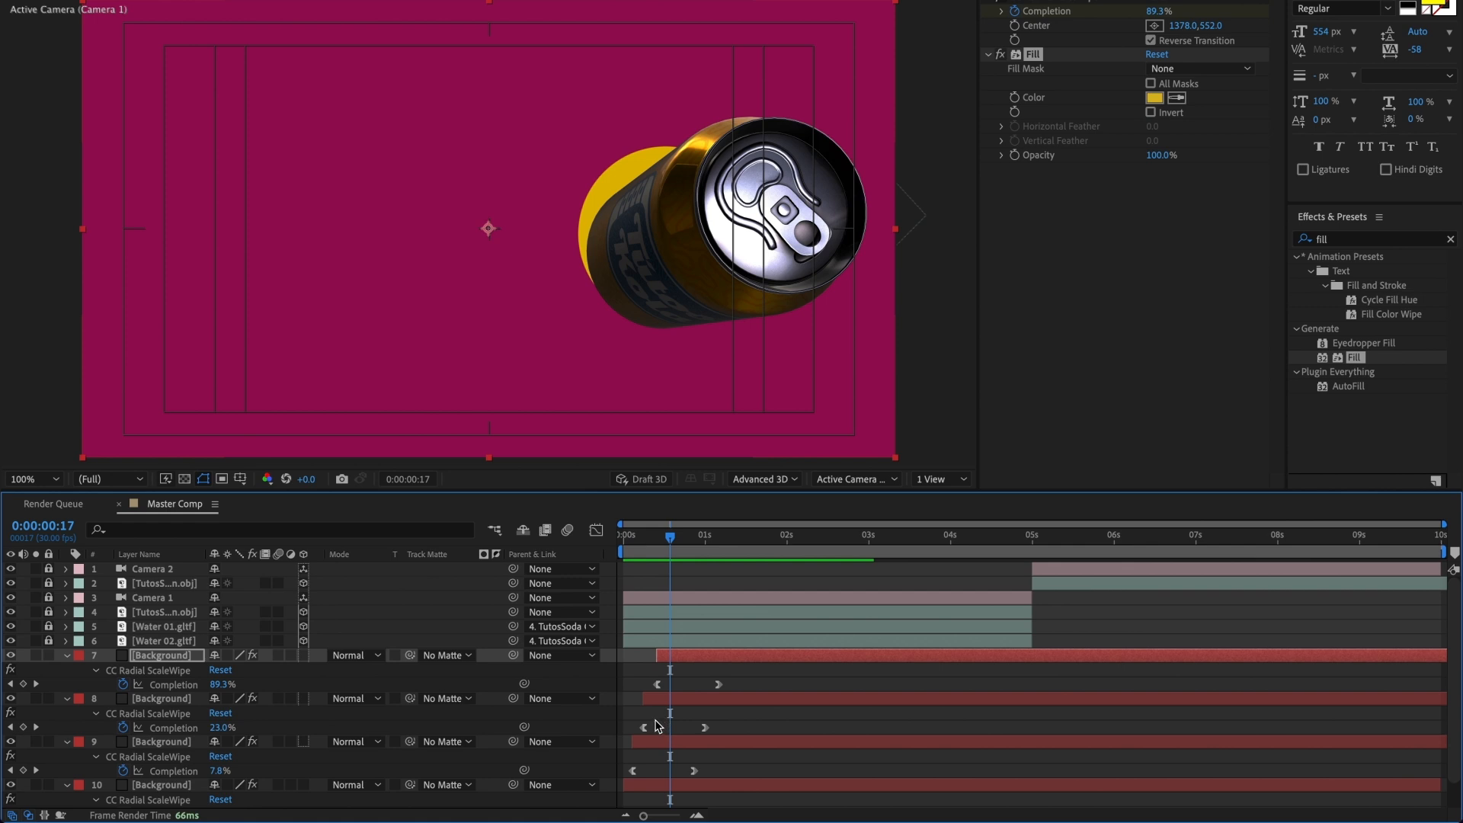
Step: Start the magenta Background layer about 2 frames earlier and the yellow one about 3 frames earlier, and preview the wipes
drag(649, 552, 637, 561)
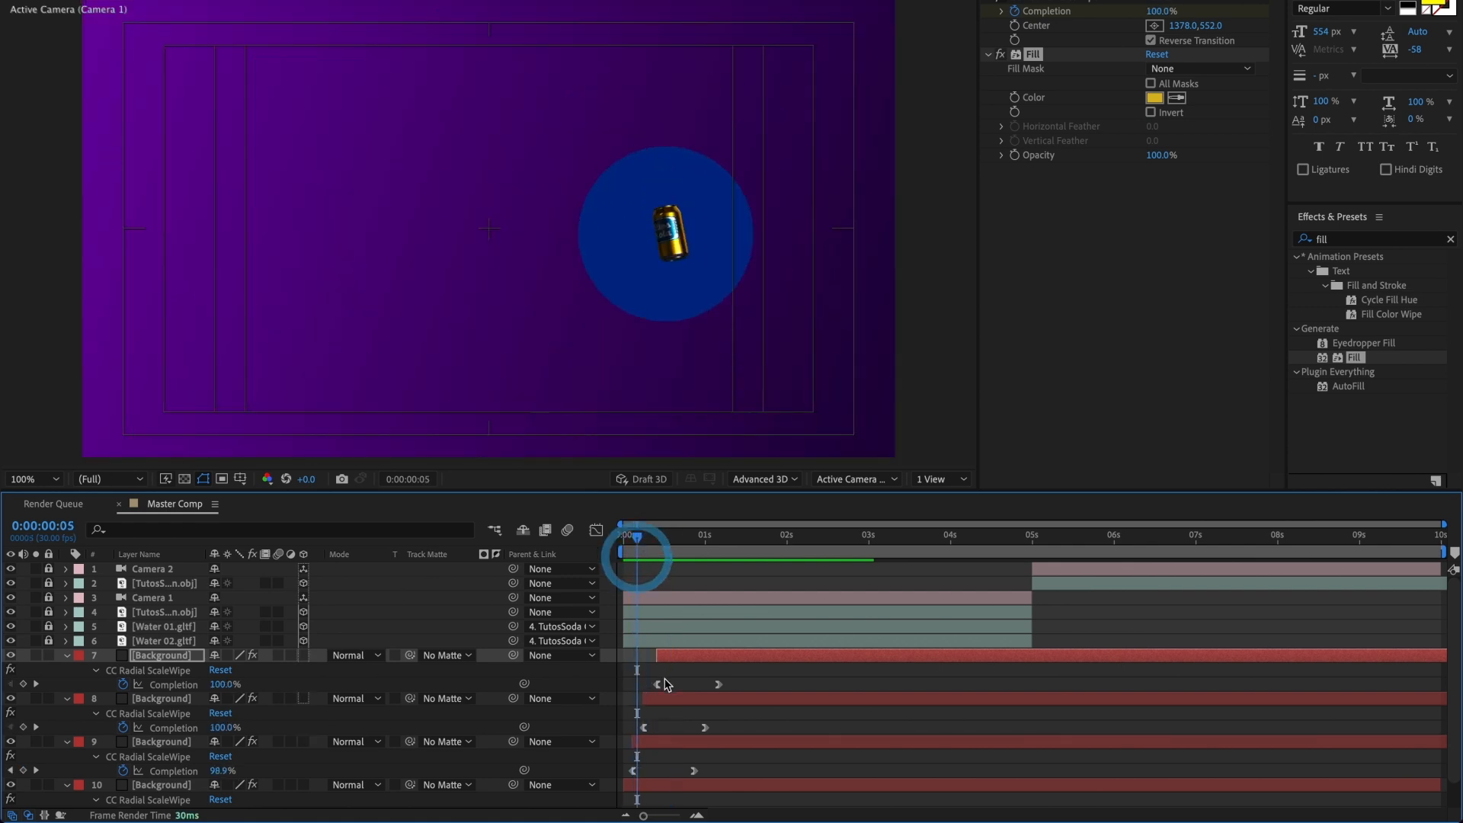
drag(652, 702, 660, 662)
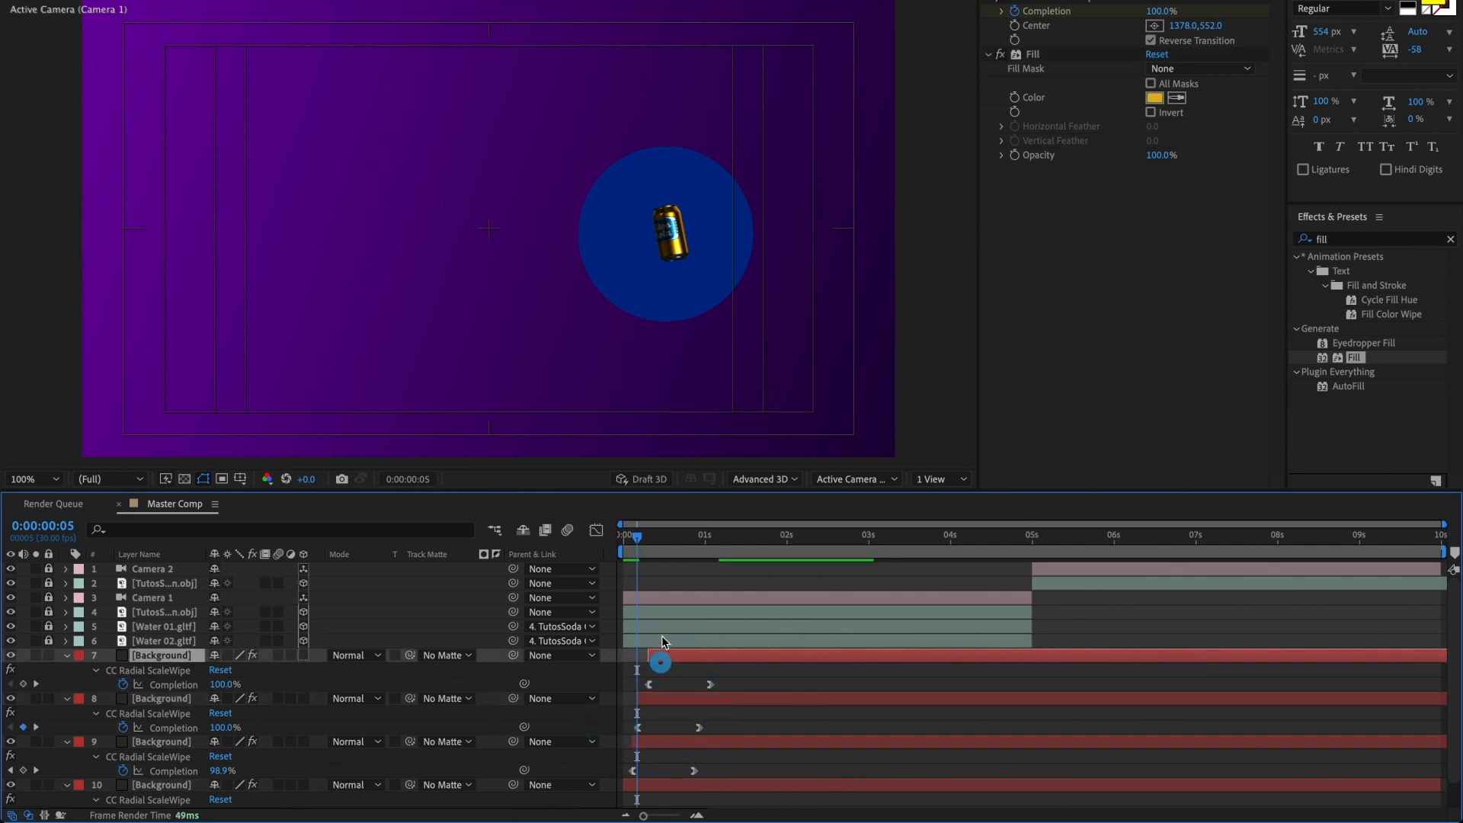
drag(642, 546, 610, 537)
key(space)
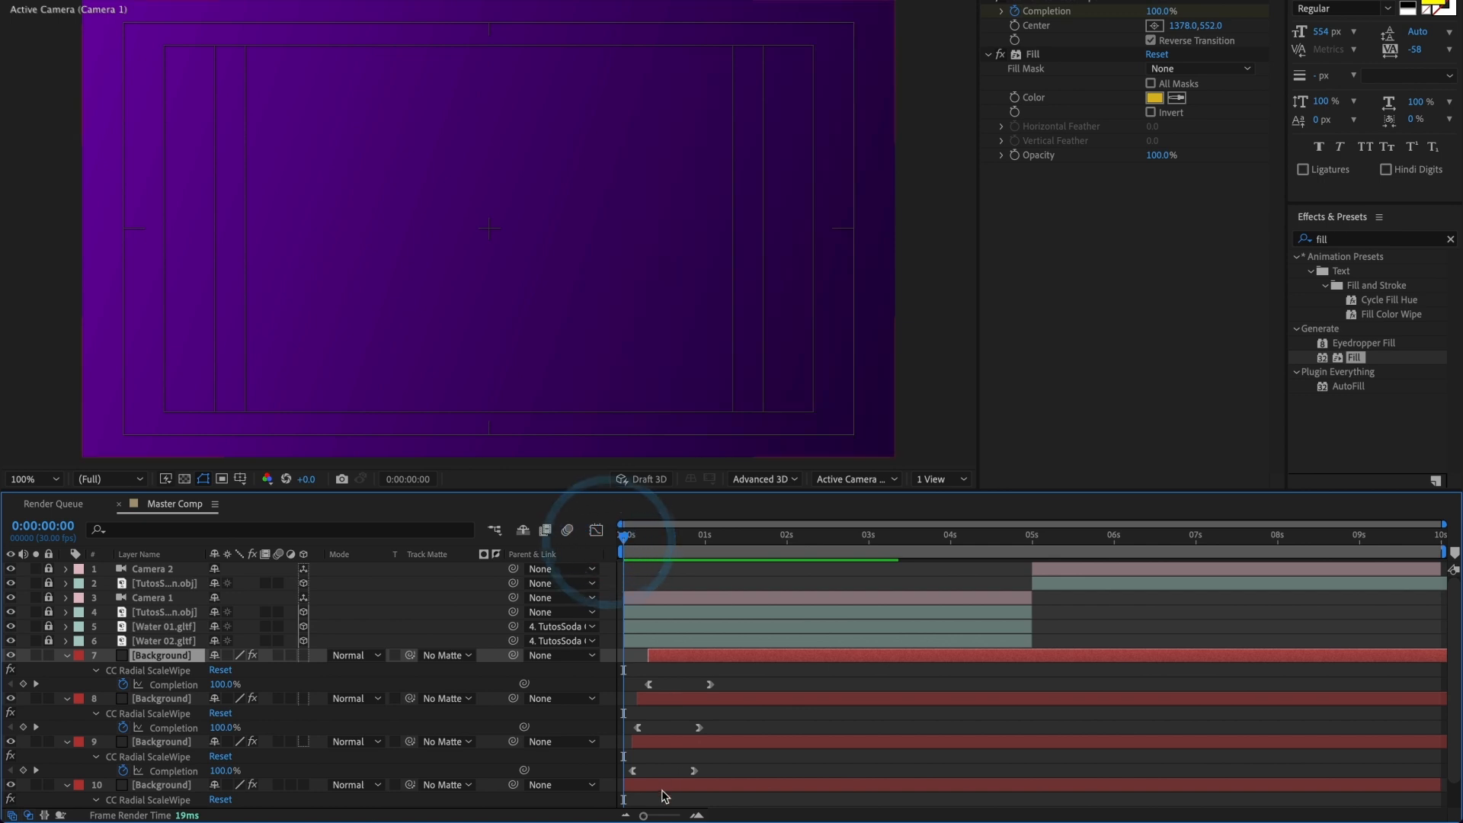
Step: Collapse the Background layers' keyframes, shift the upper wipe copies slightly earlier for a tighter stagger, and preview the result
shift+click(650, 781)
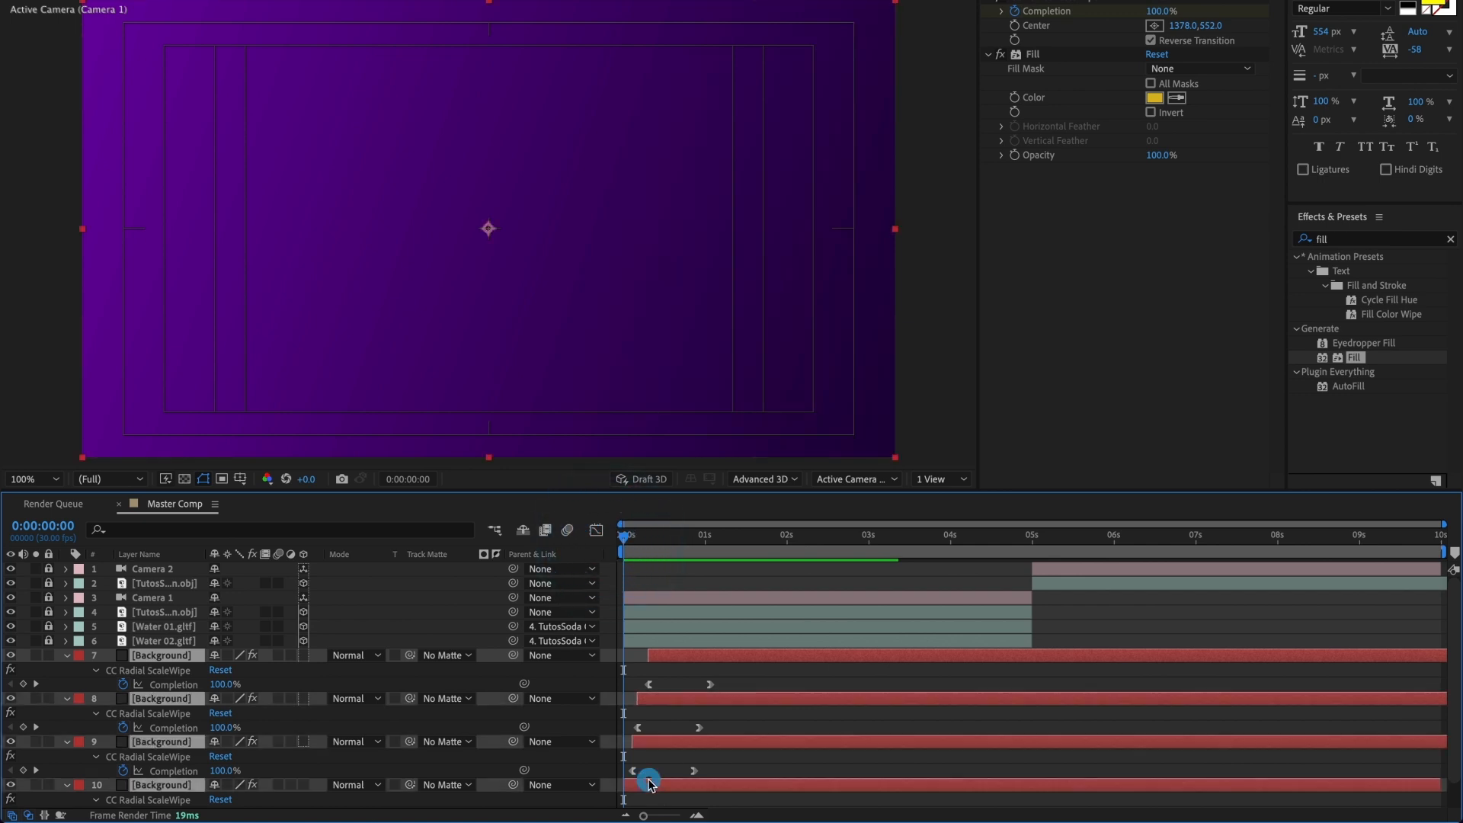
key(u)
click(650, 716)
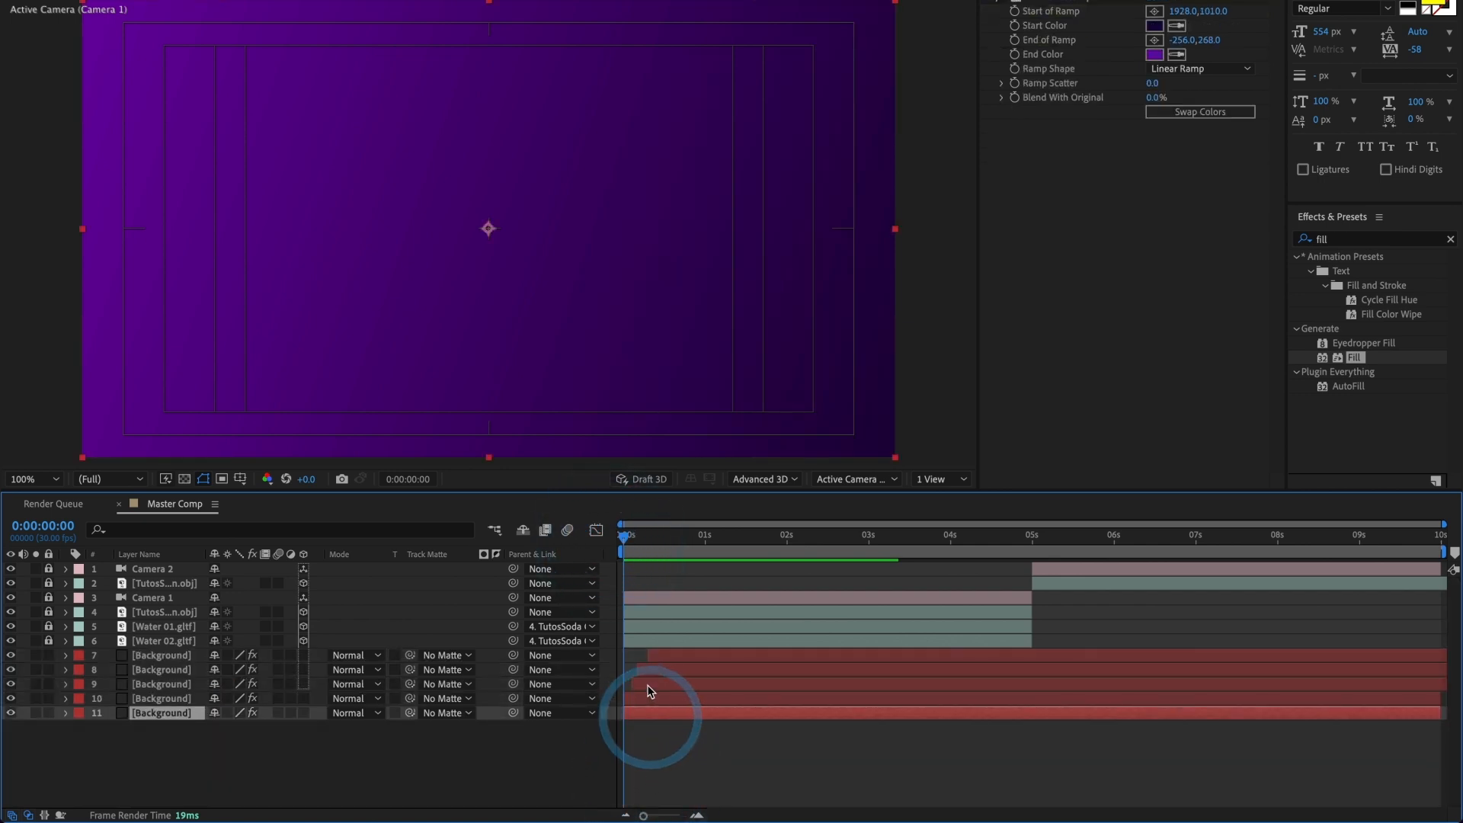
click(646, 685)
click(652, 672)
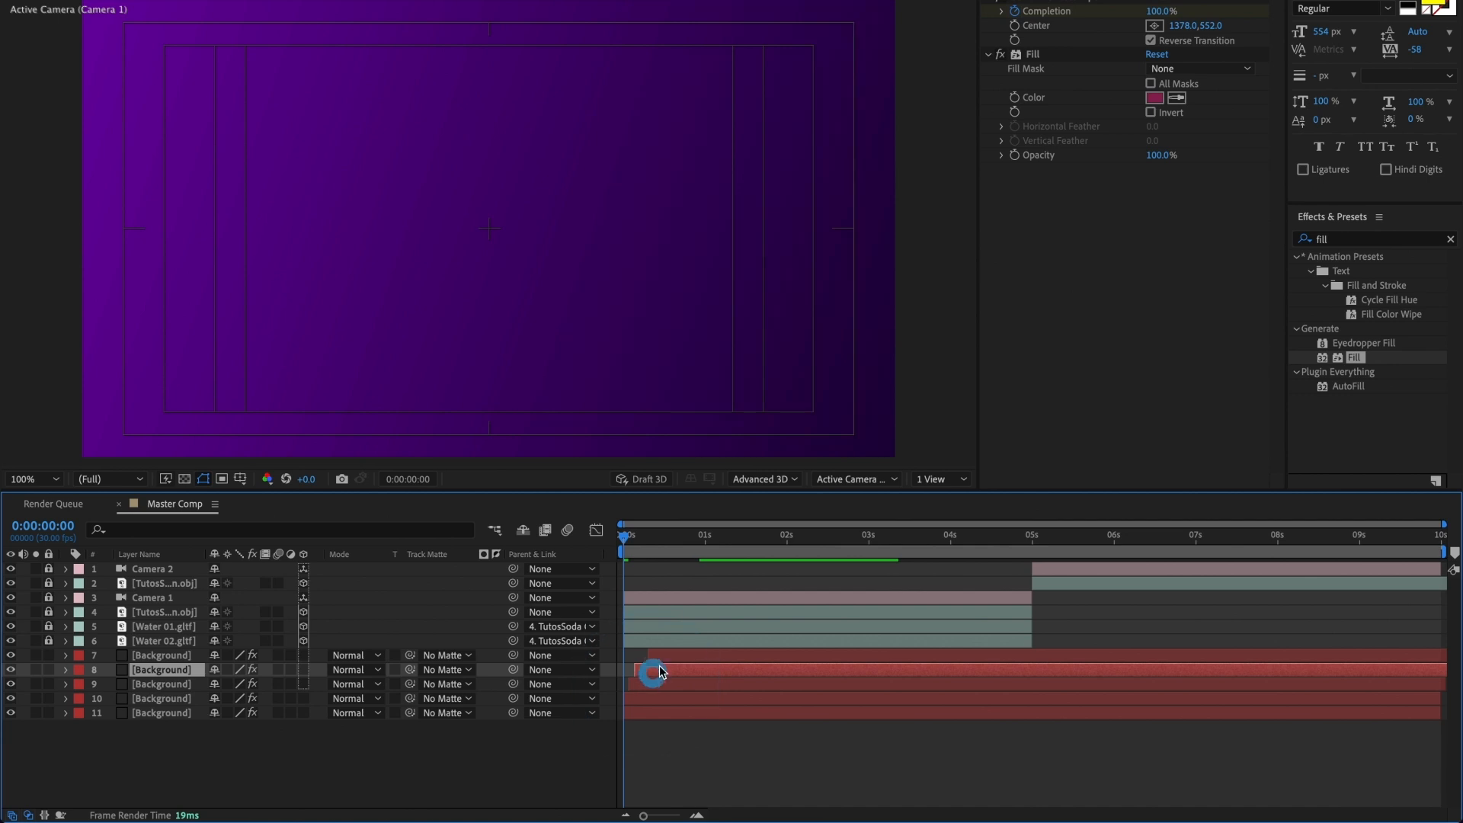
click(657, 657)
key(space)
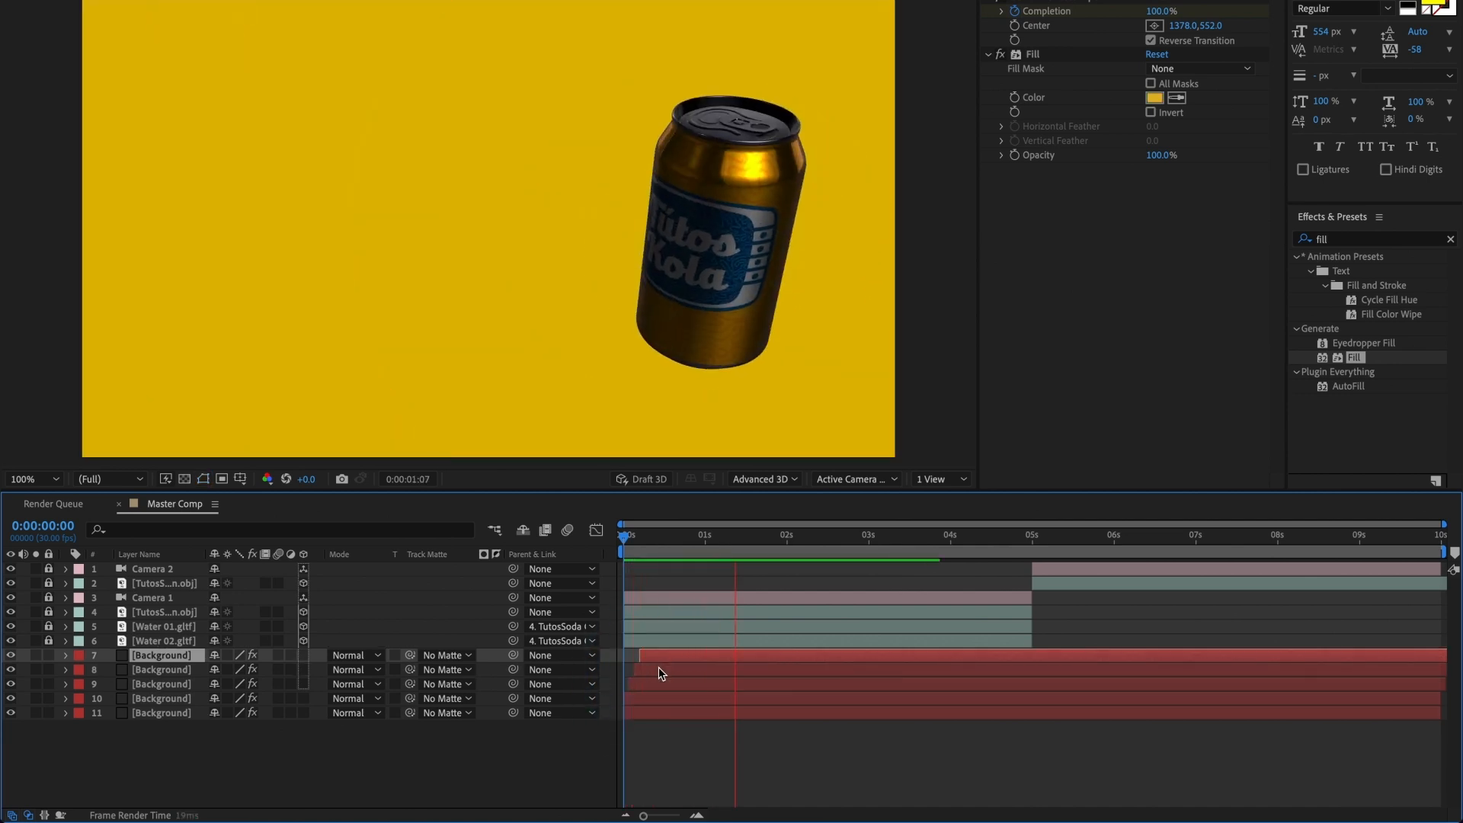
Step: At 0:00:00:16, duplicate the yellow Background layer and start the copy 2 frames later
drag(743, 553, 665, 551)
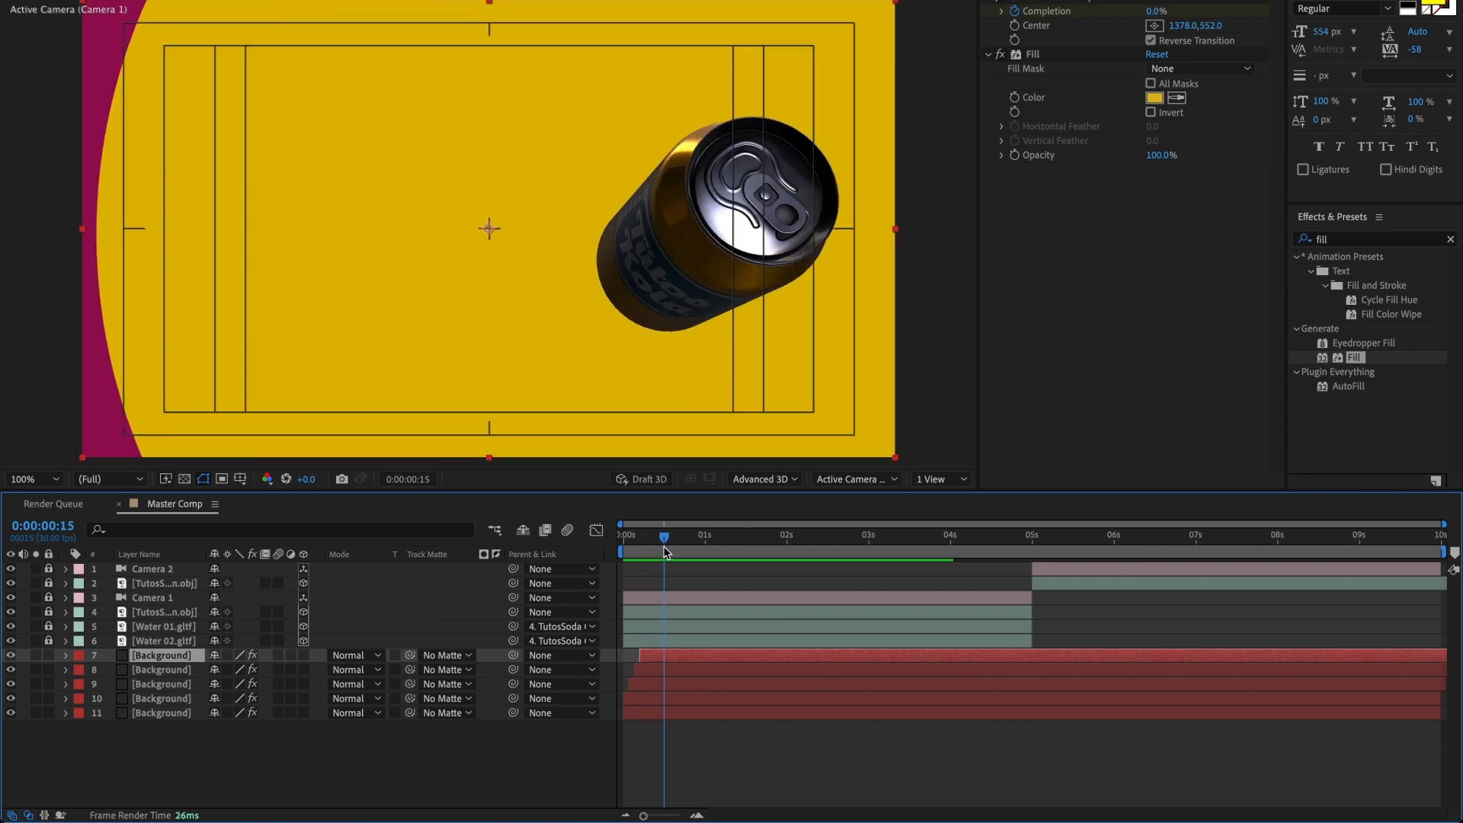
drag(666, 553, 667, 553)
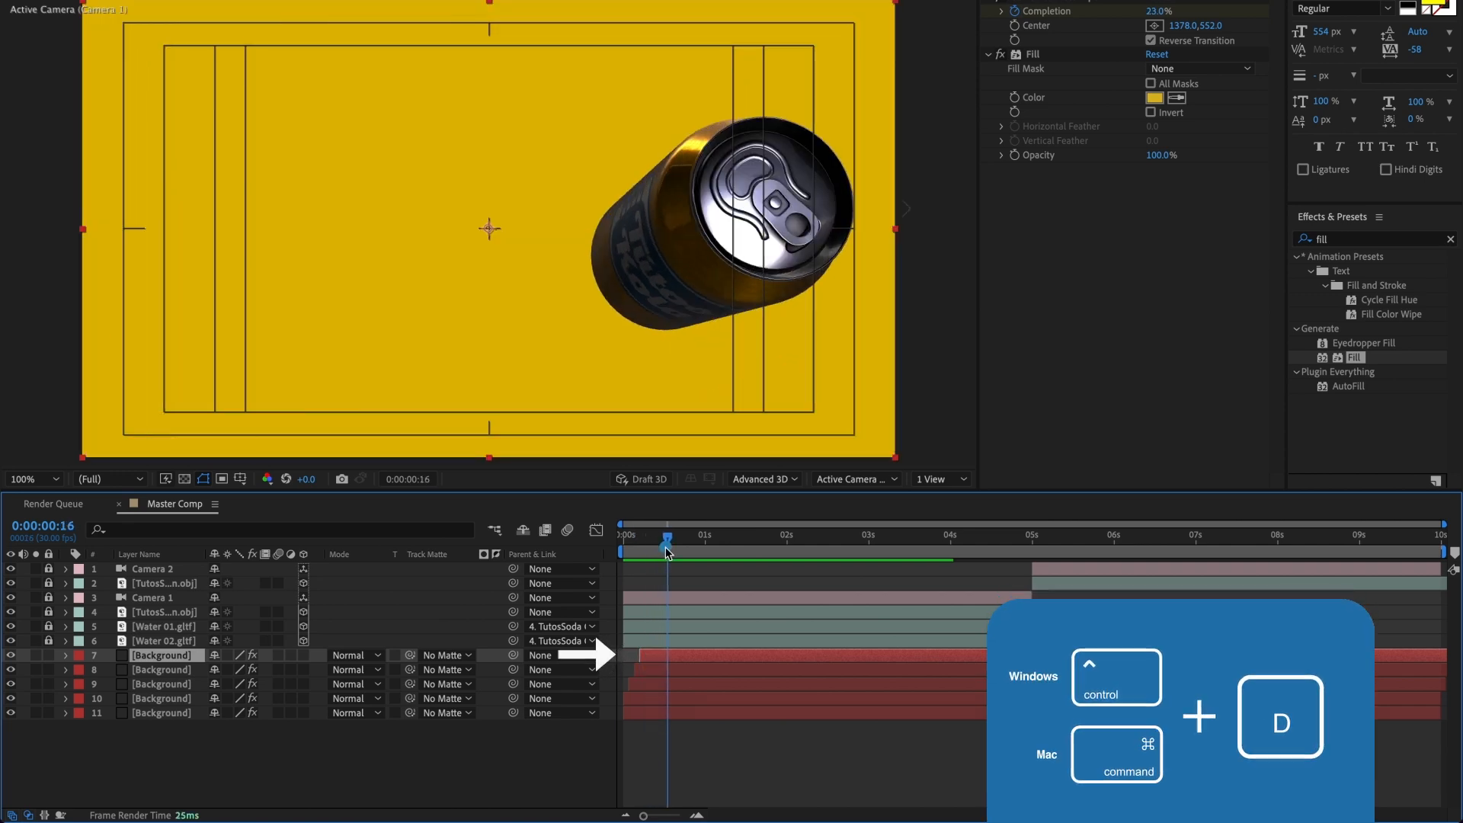
click(672, 658)
key(ctrl+d)
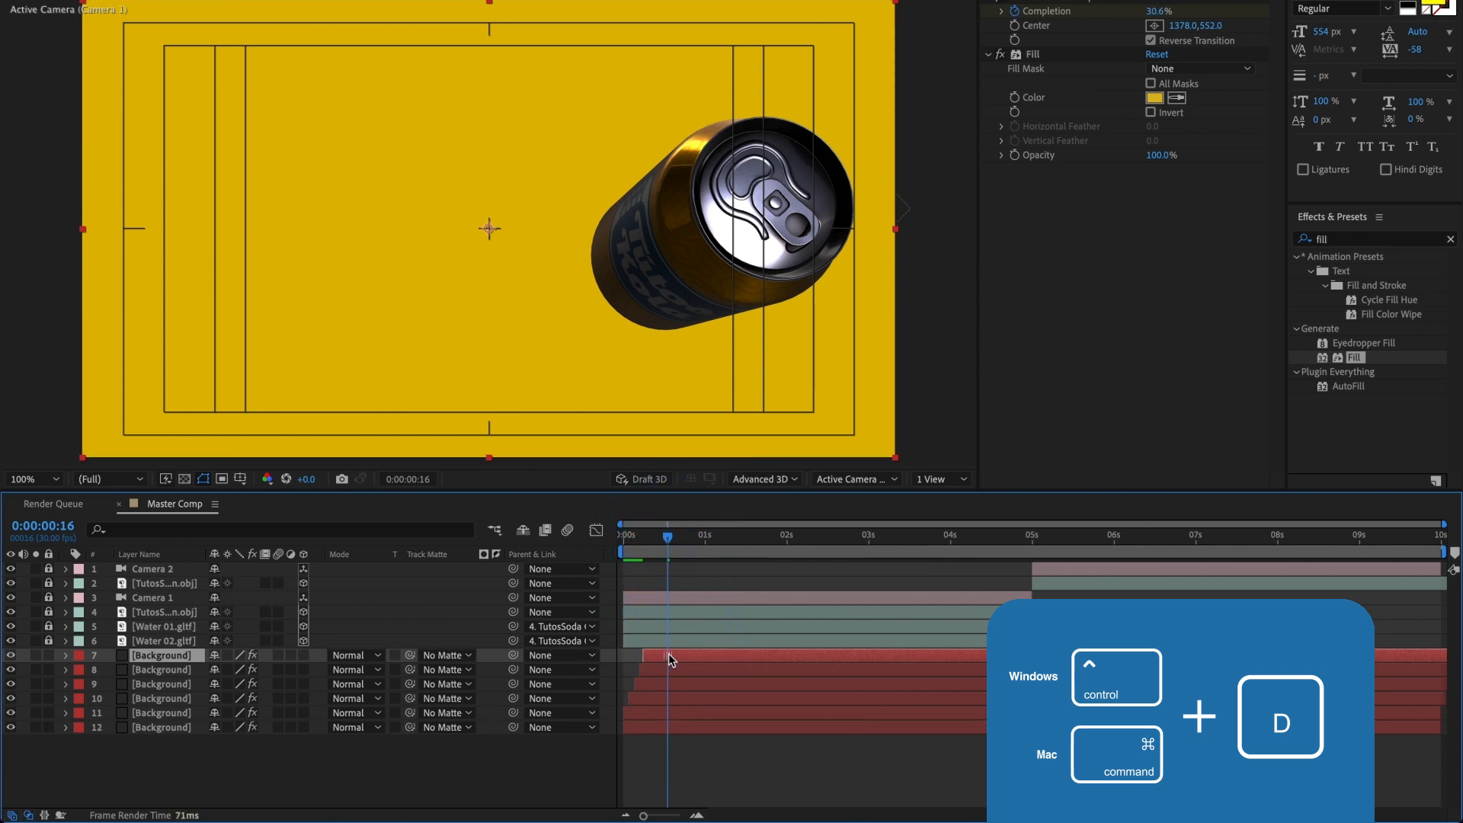
key(alt+Page_Down)
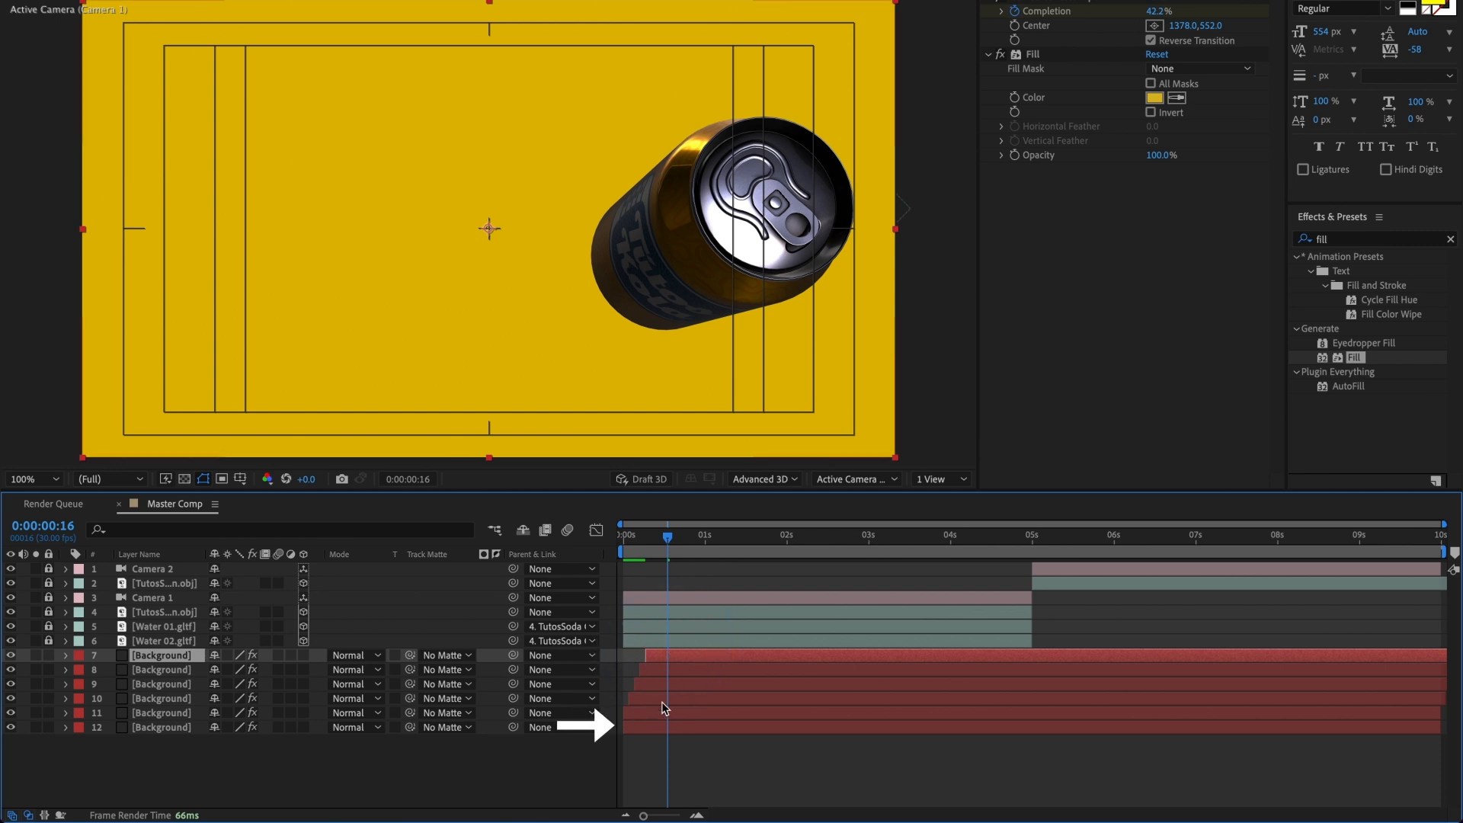
Step: Replace the newest Background copy's Fill with the Gradient Ramp copied from the bottommost Background layer, and preview from the start
click(652, 725)
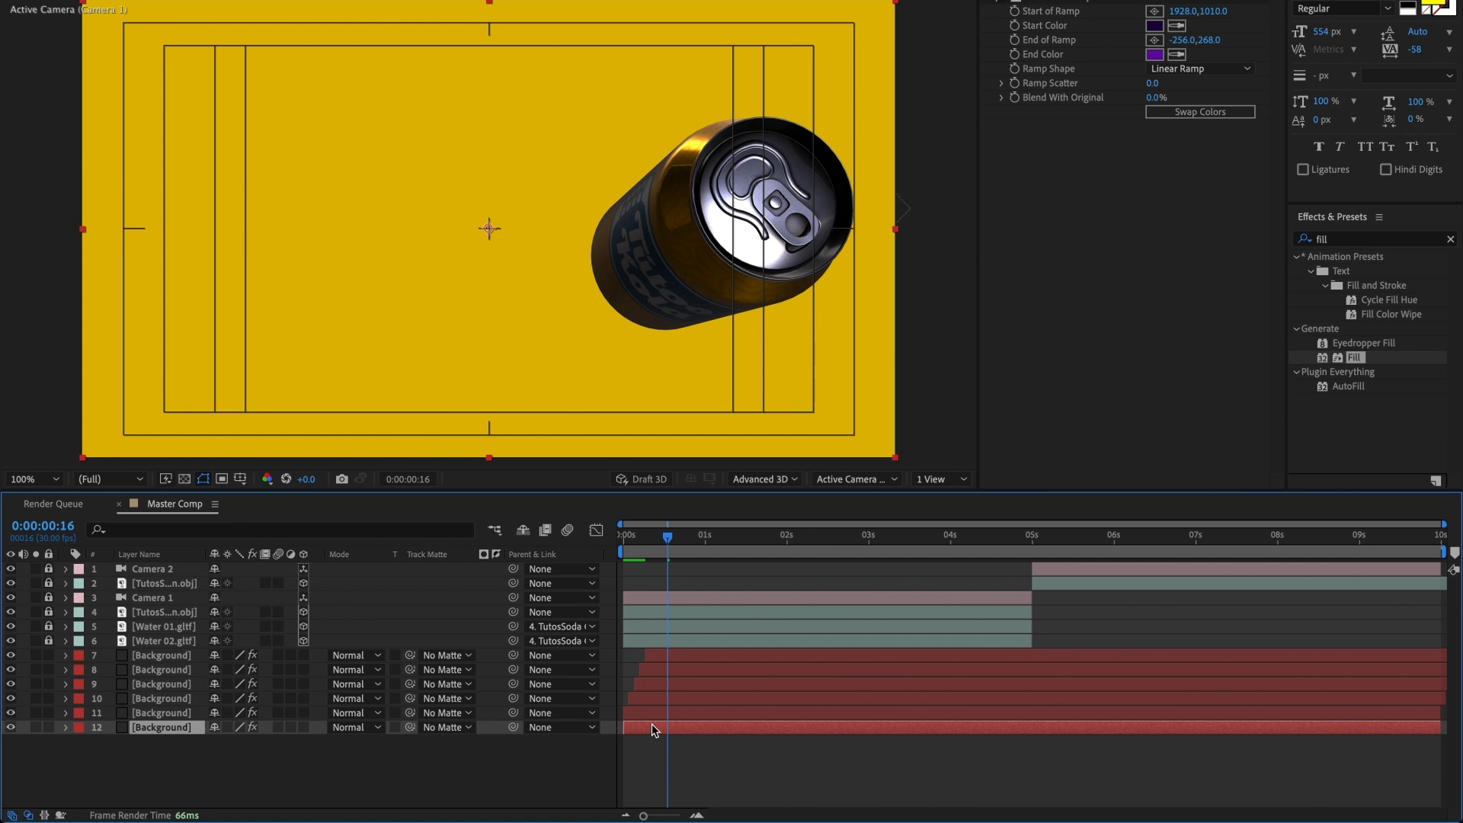
click(652, 727)
key(ctrl+c)
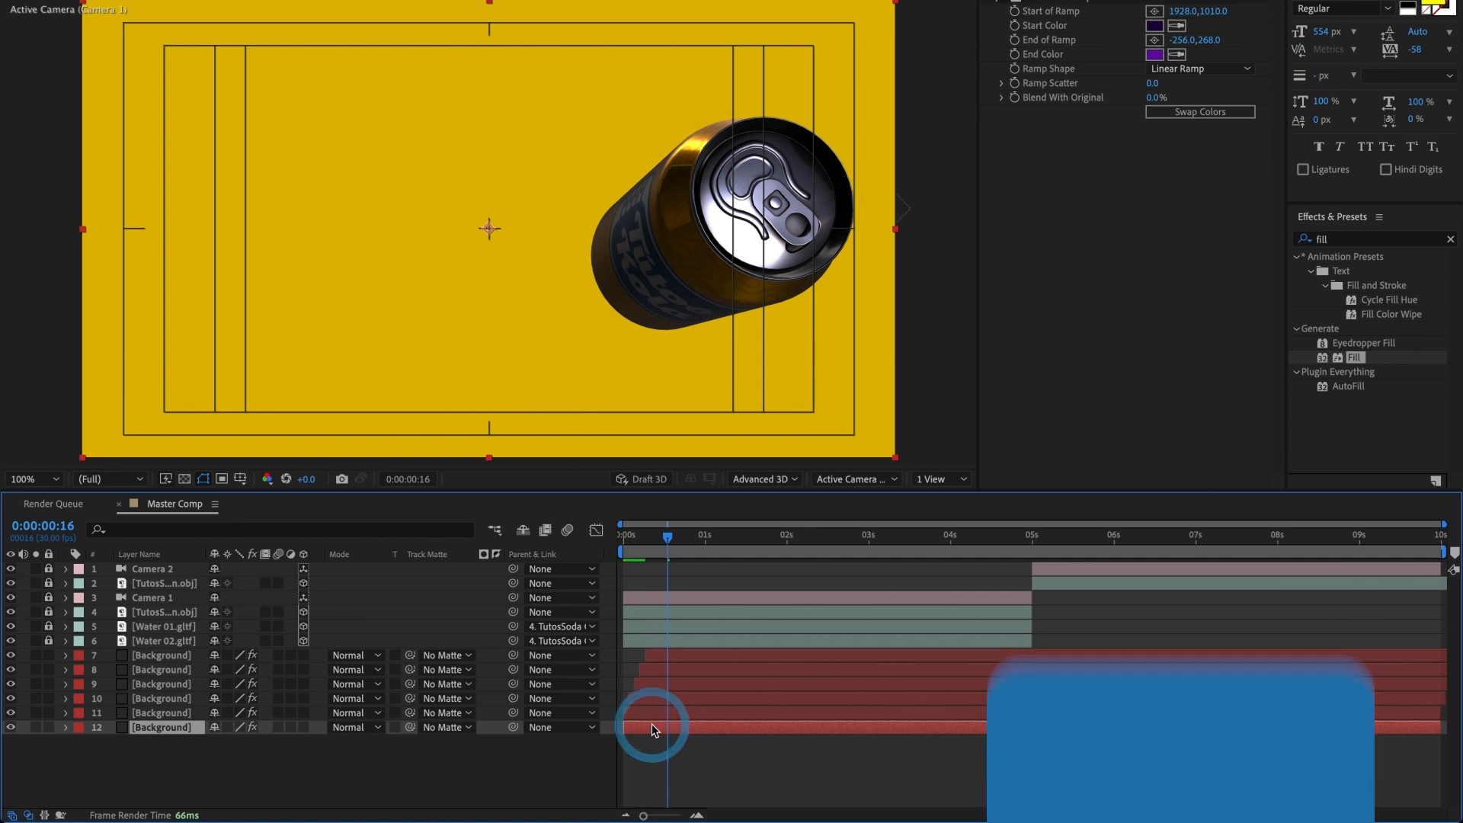
click(1061, 49)
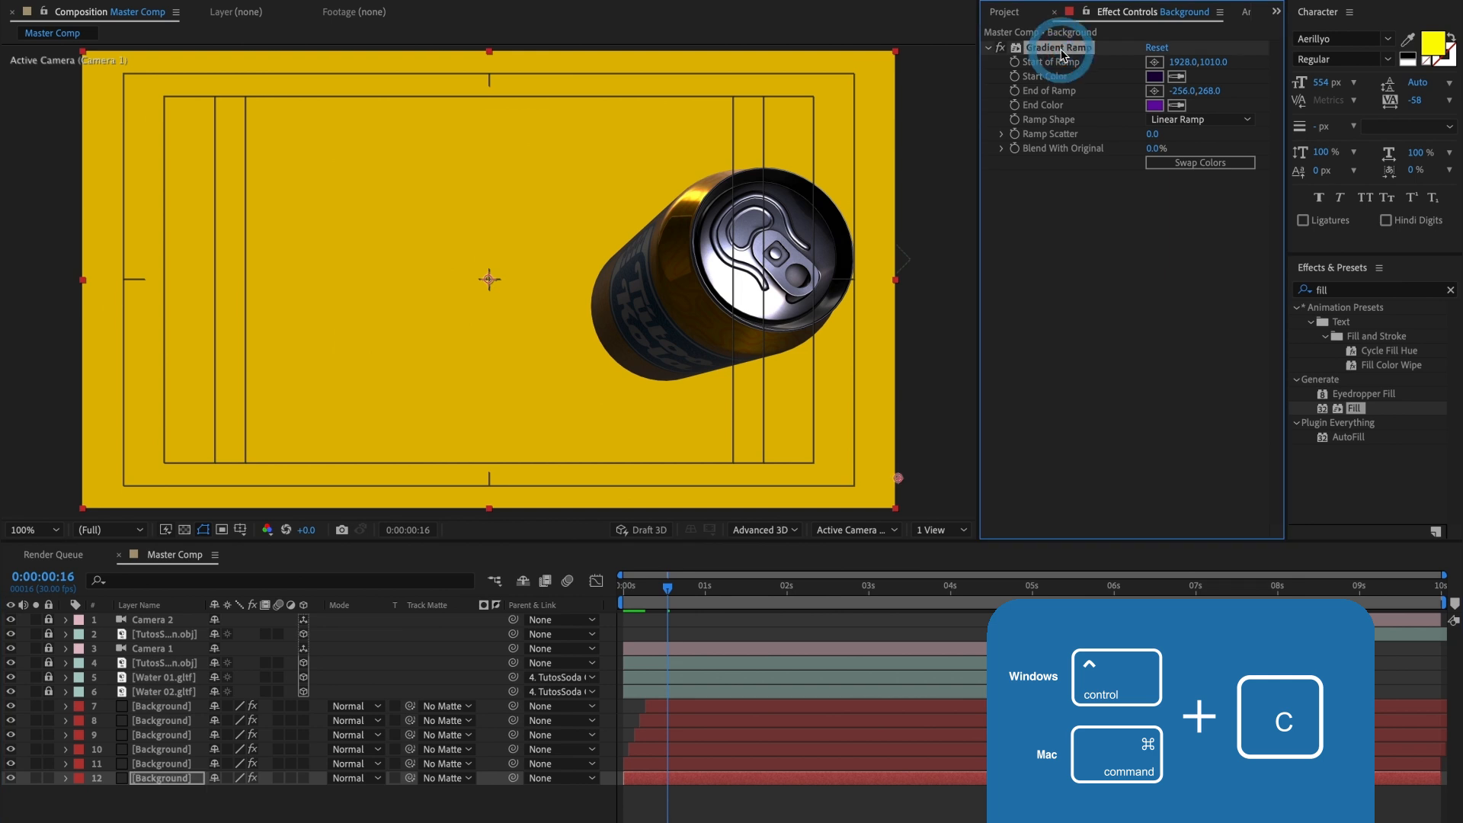
click(672, 714)
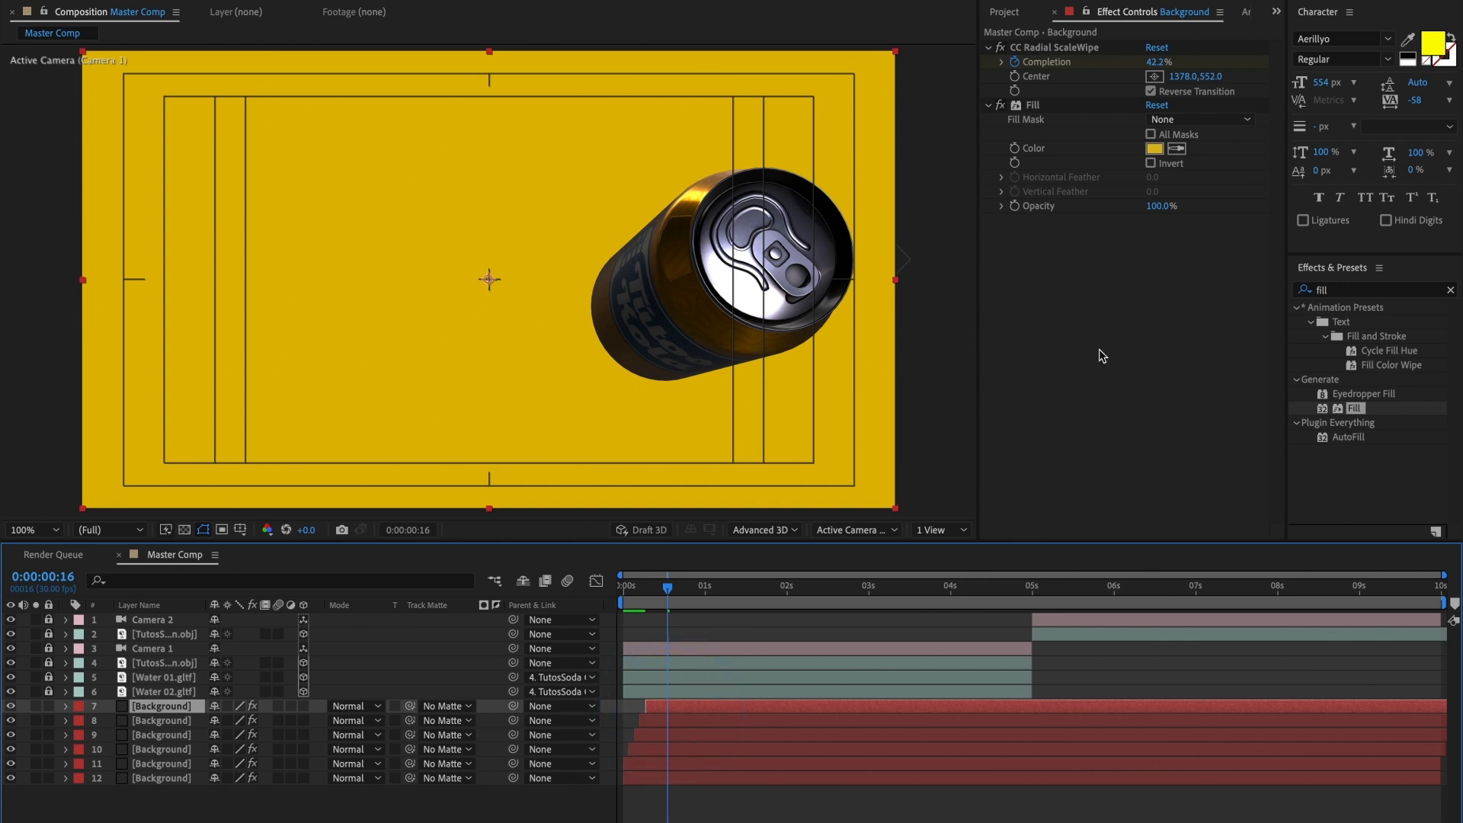
click(1039, 105)
key(ctrl+v)
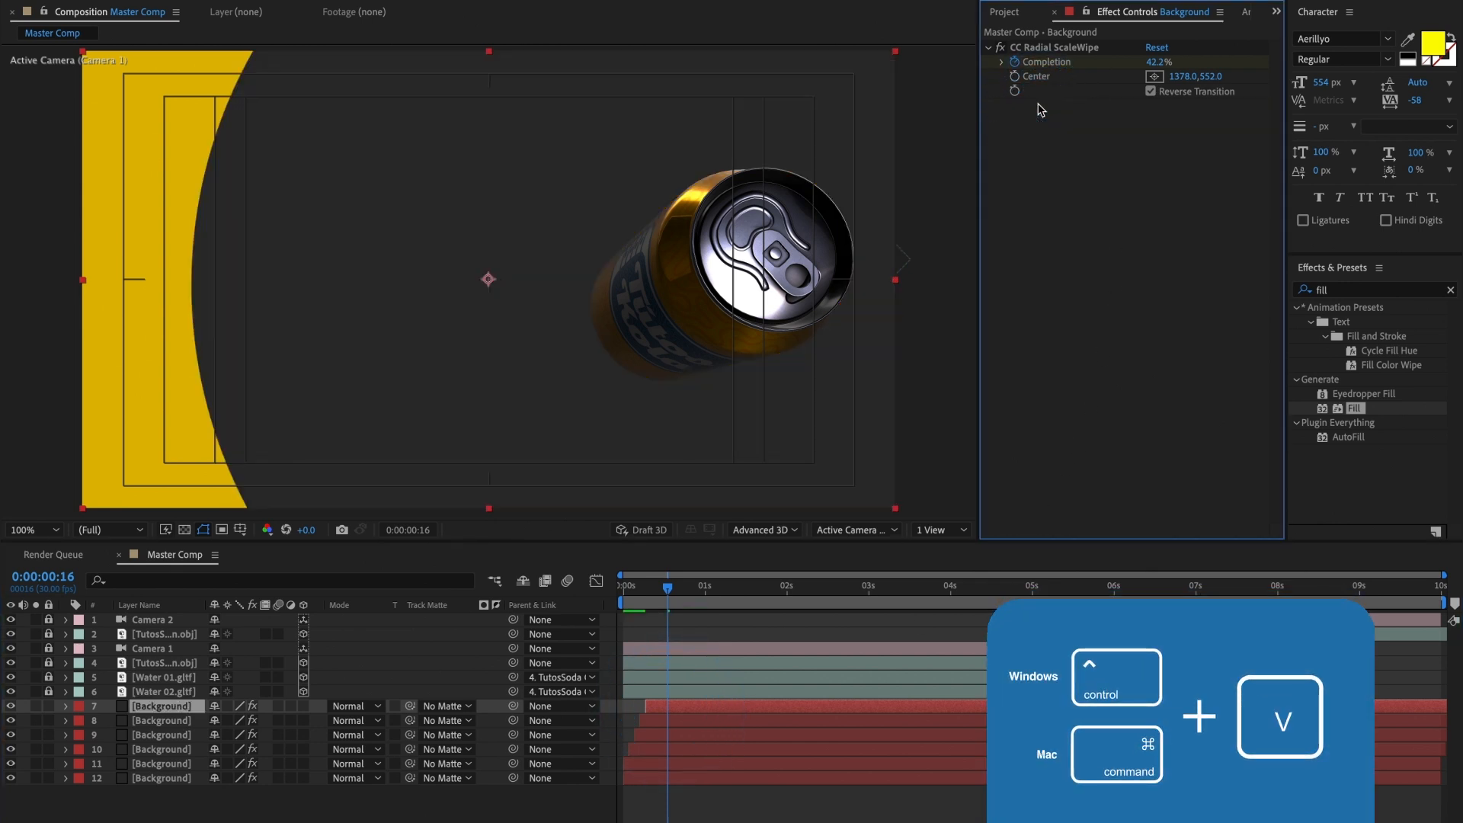
key(ctrl+v)
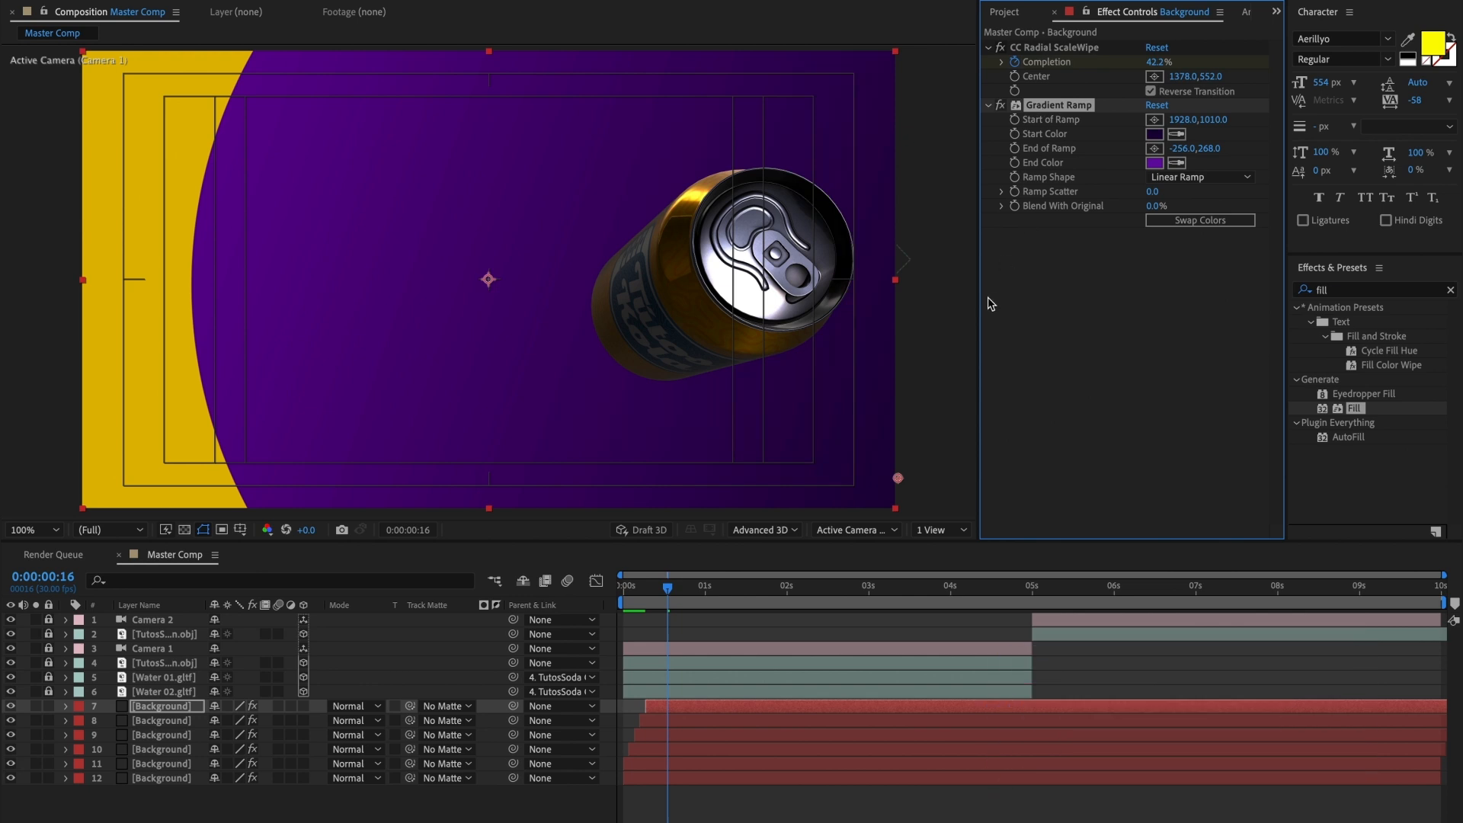
drag(669, 592, 623, 609)
key(space)
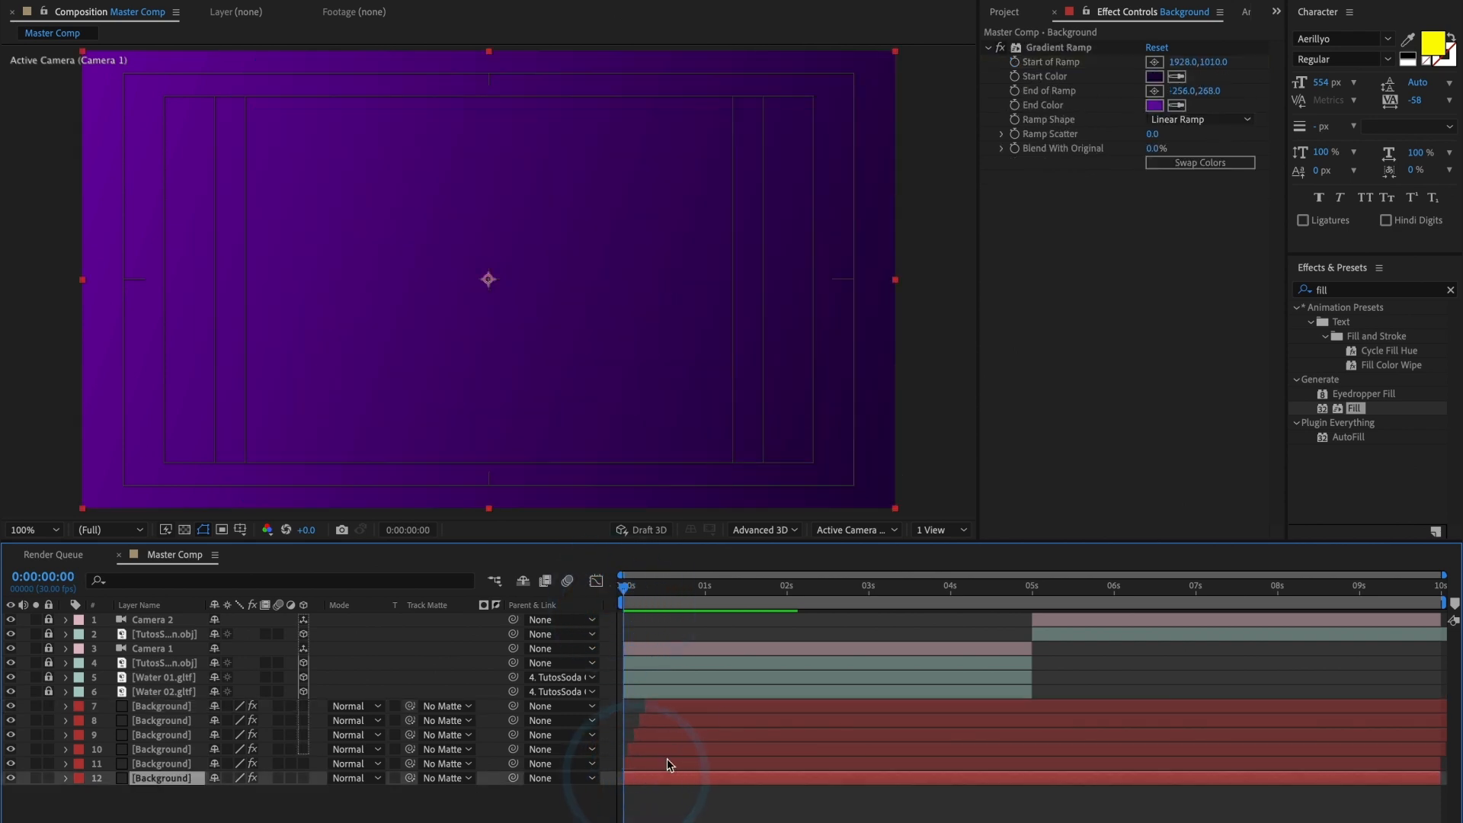
Step: Set the bottommost Background layer's Gradient Ramp End Color to blue 081DA6 and its Start Color to dark navy 020639
click(1154, 105)
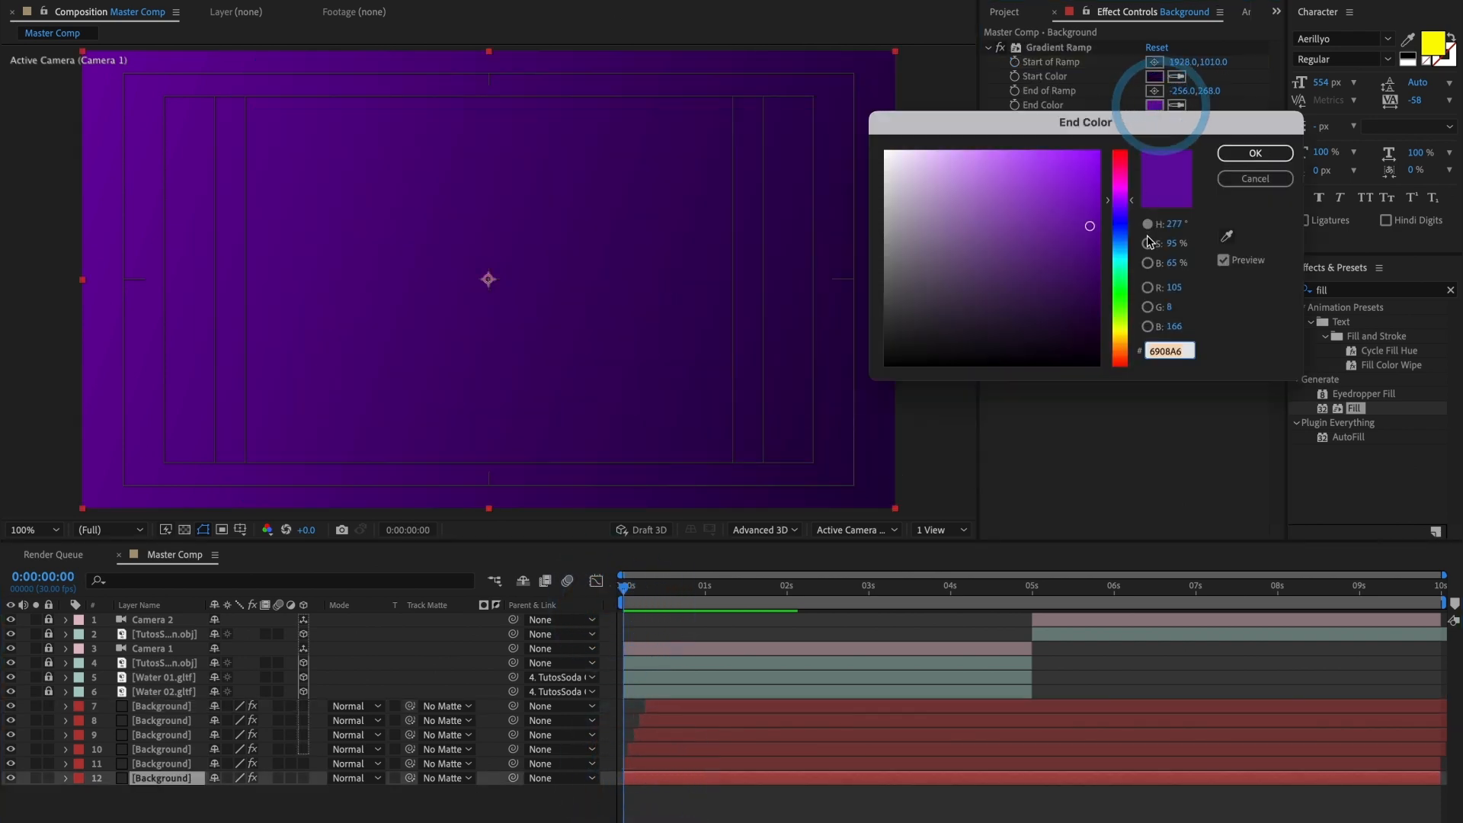
drag(1120, 228, 1109, 240)
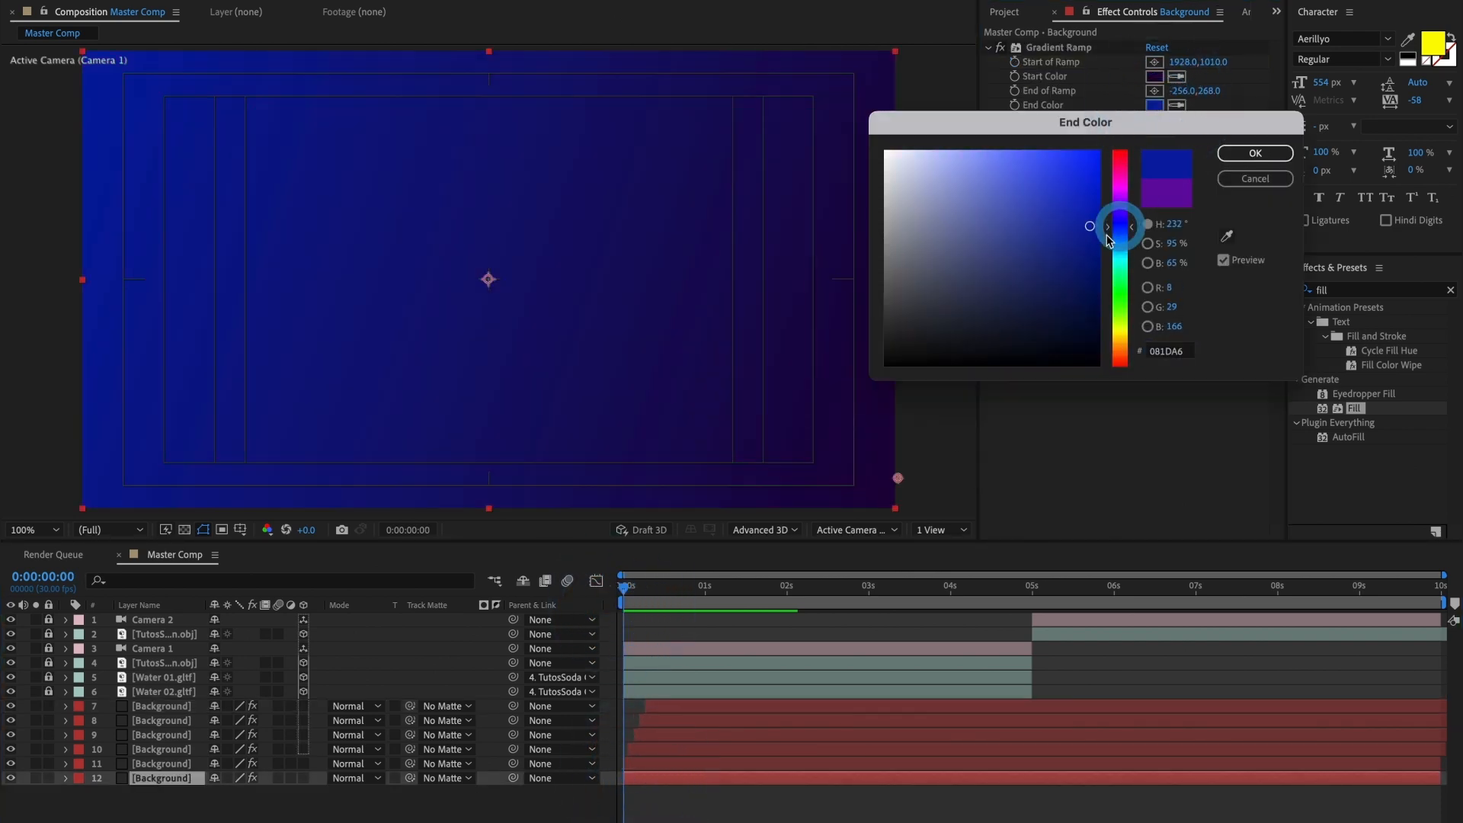
click(1240, 154)
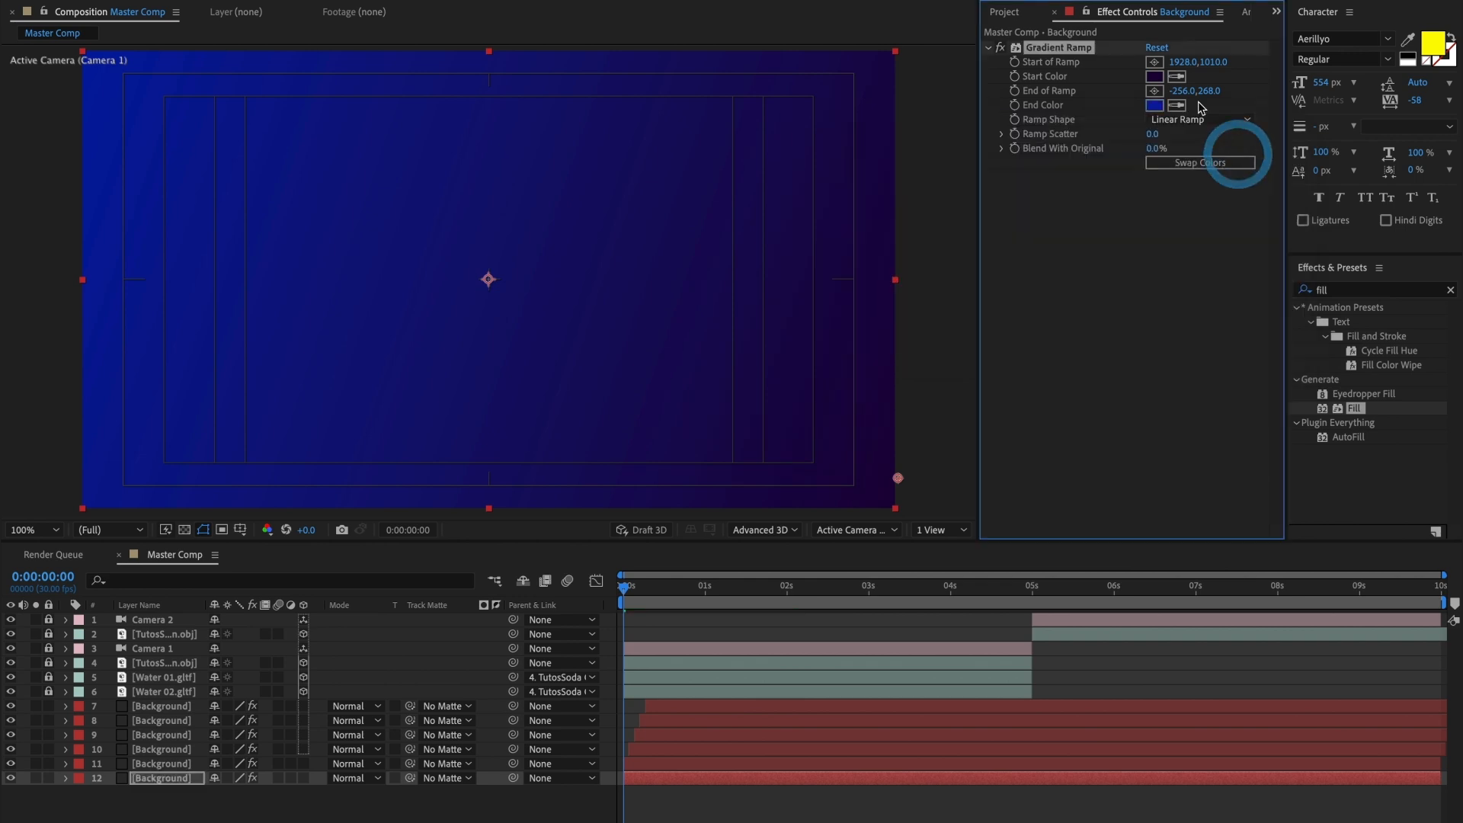
click(1154, 76)
click(1122, 229)
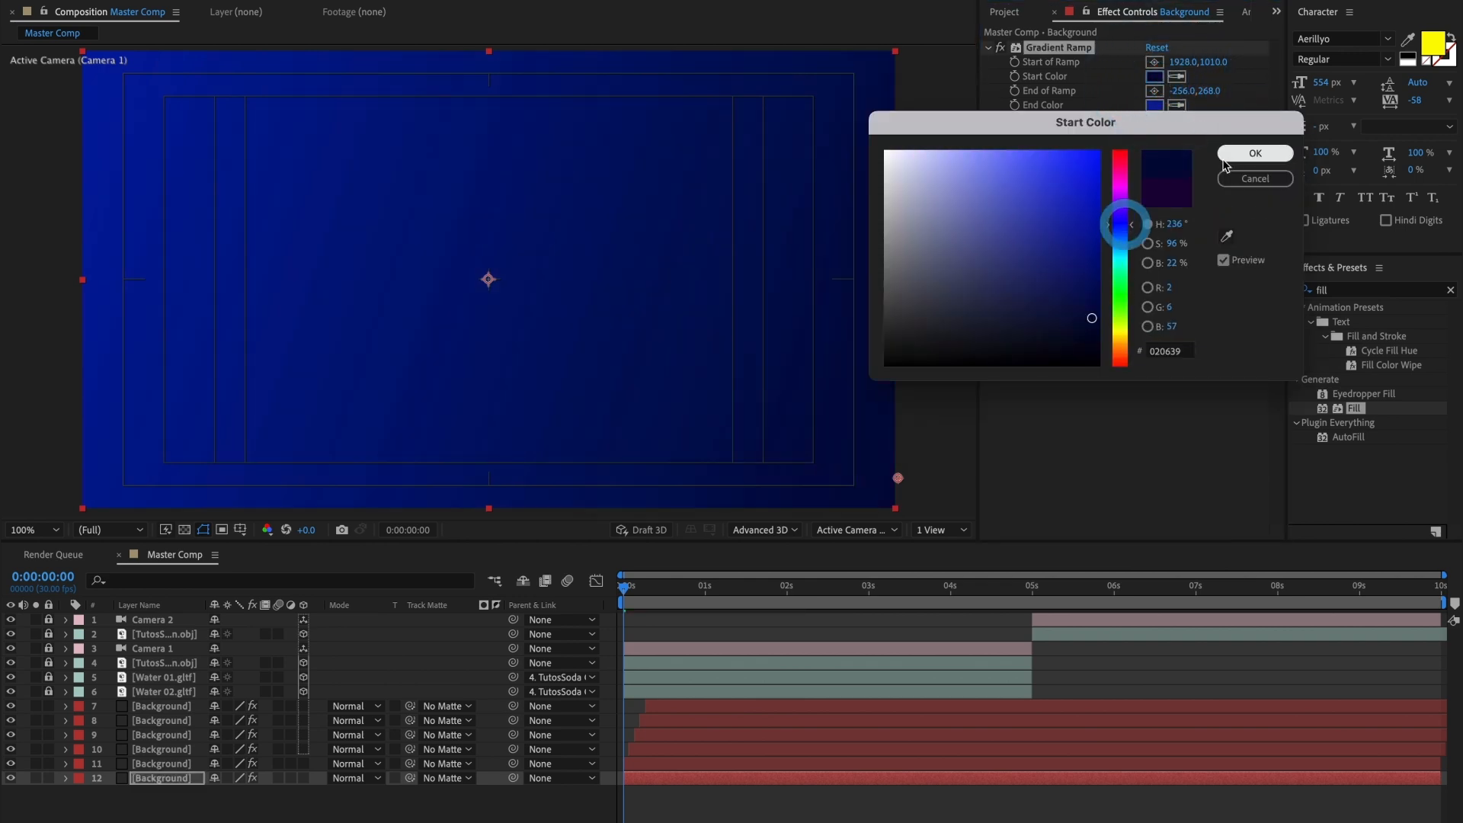
click(1228, 154)
Step: Play back the wipes over the blue gradient, and leave the current time at 0:00:00:07
click(620, 585)
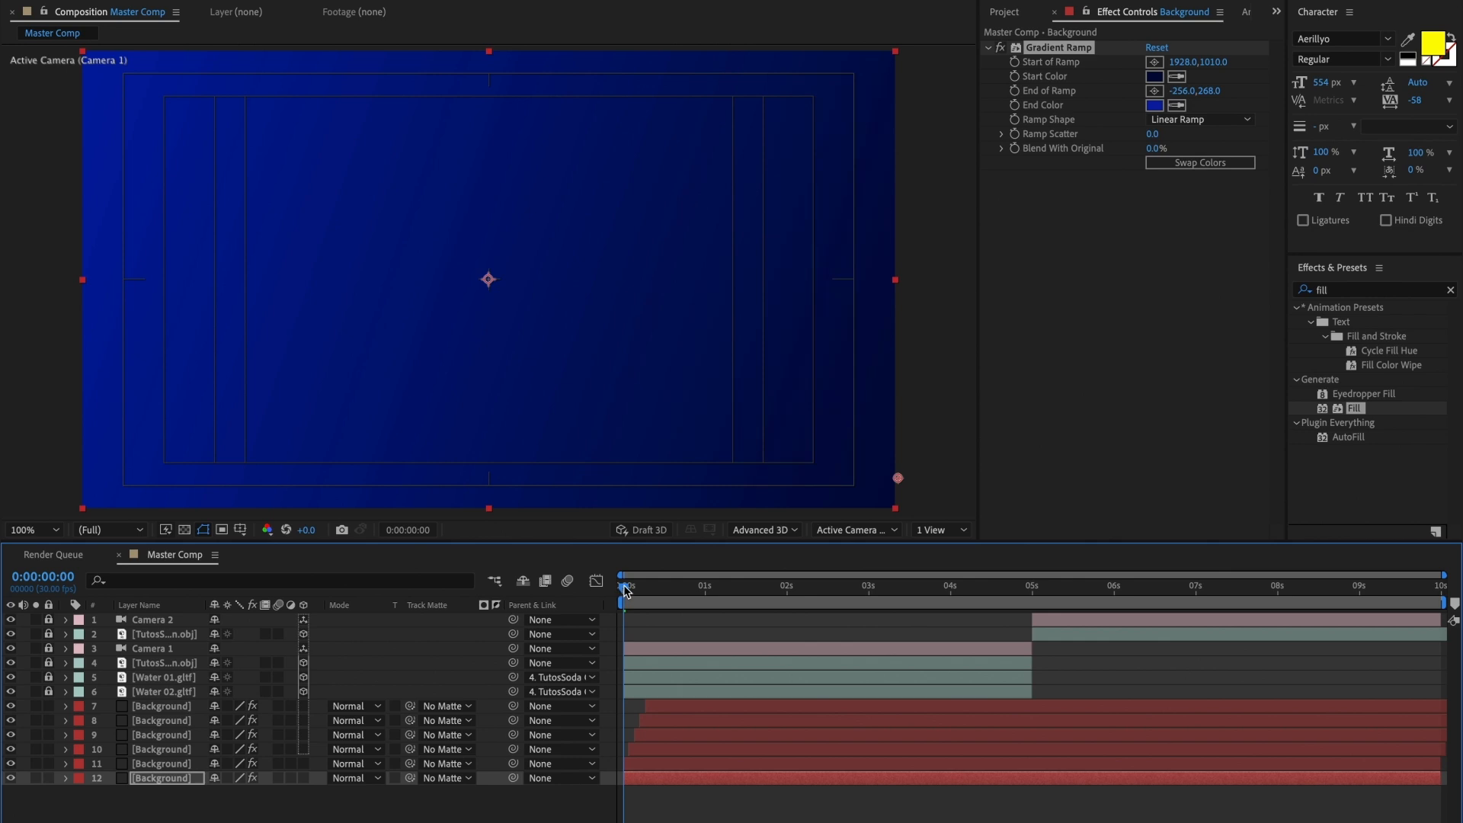
drag(625, 591, 671, 594)
key(space)
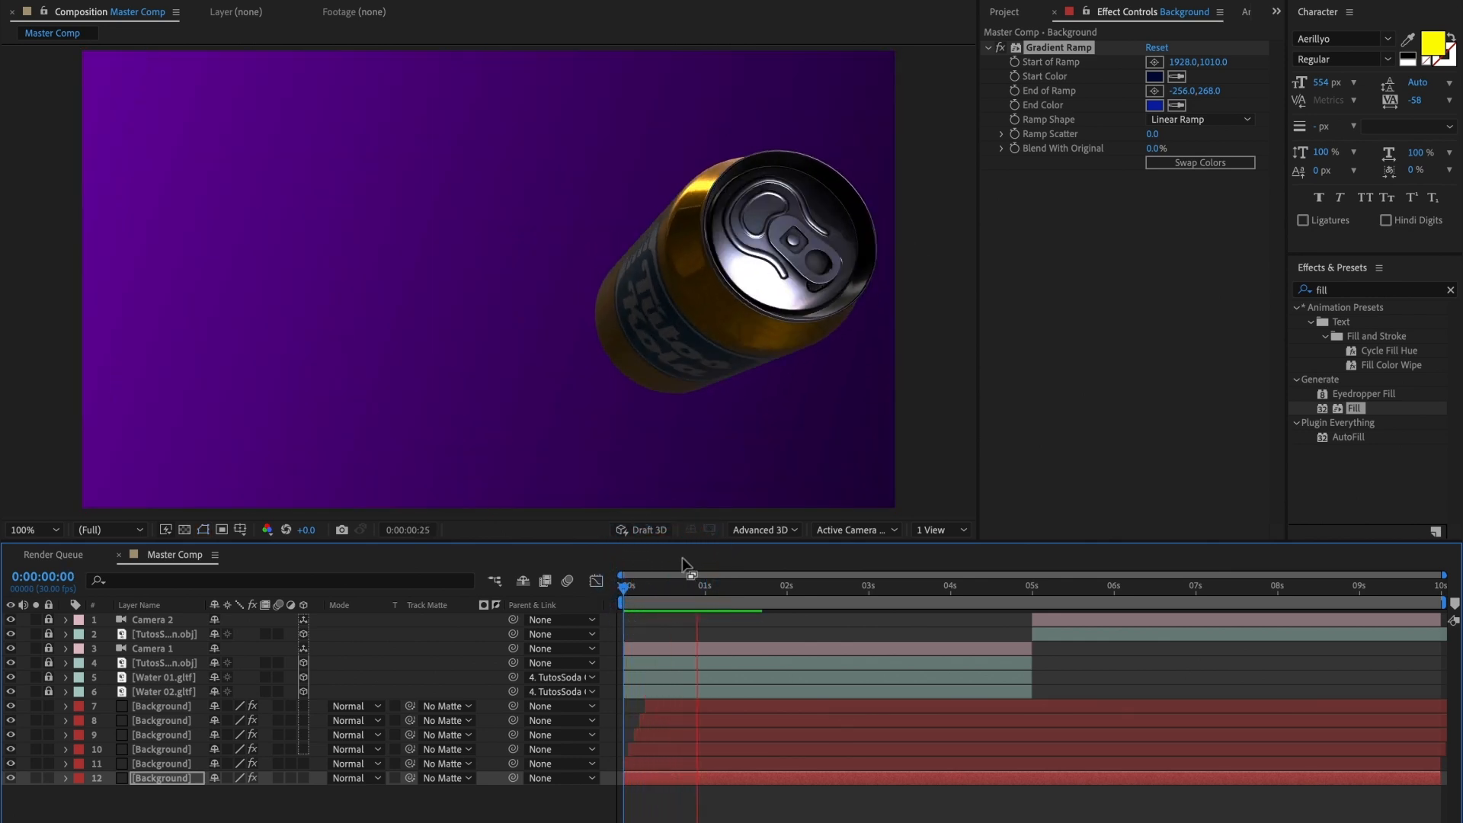
key(space)
mouse_move(671, 593)
mouse_down()
mouse_move(624, 601)
mouse_move(642, 600)
mouse_up()
key(space)
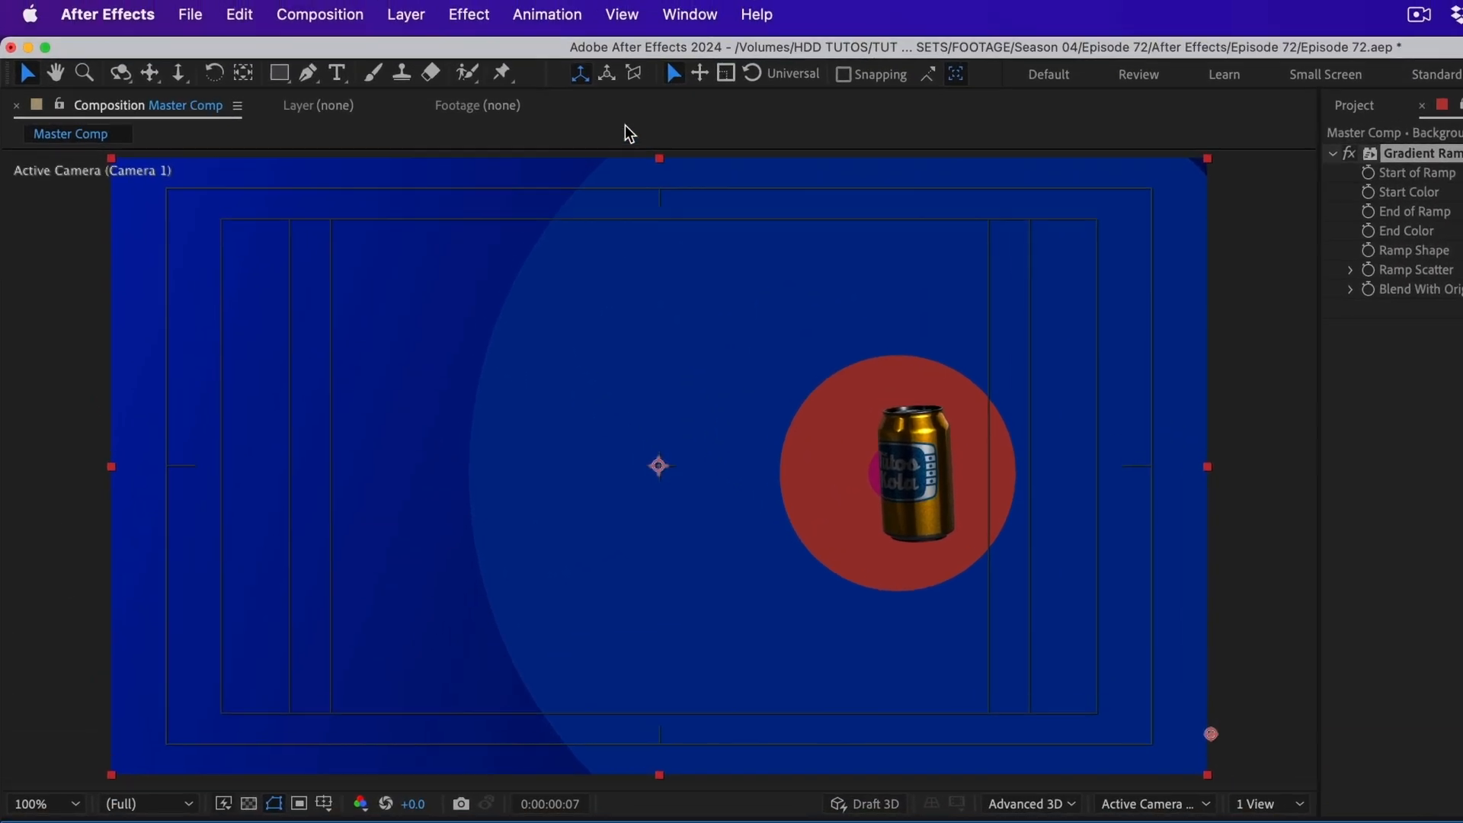
Step: Add a new shape layer above the blue gradient Background and draw a circle on it with the Ellipse tool, starting at the composition's center
click(405, 13)
mouse_move(418, 64)
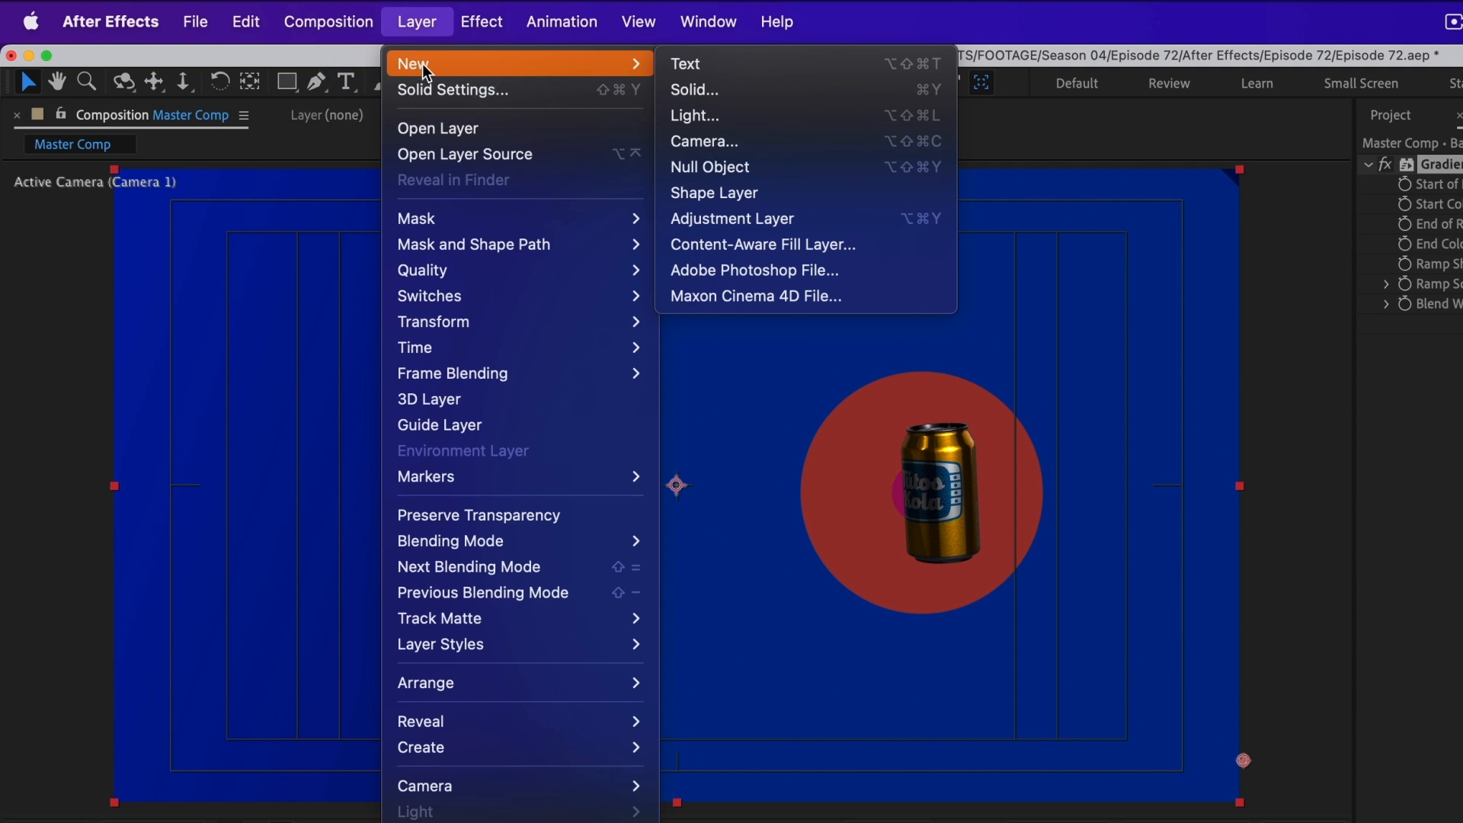
click(725, 186)
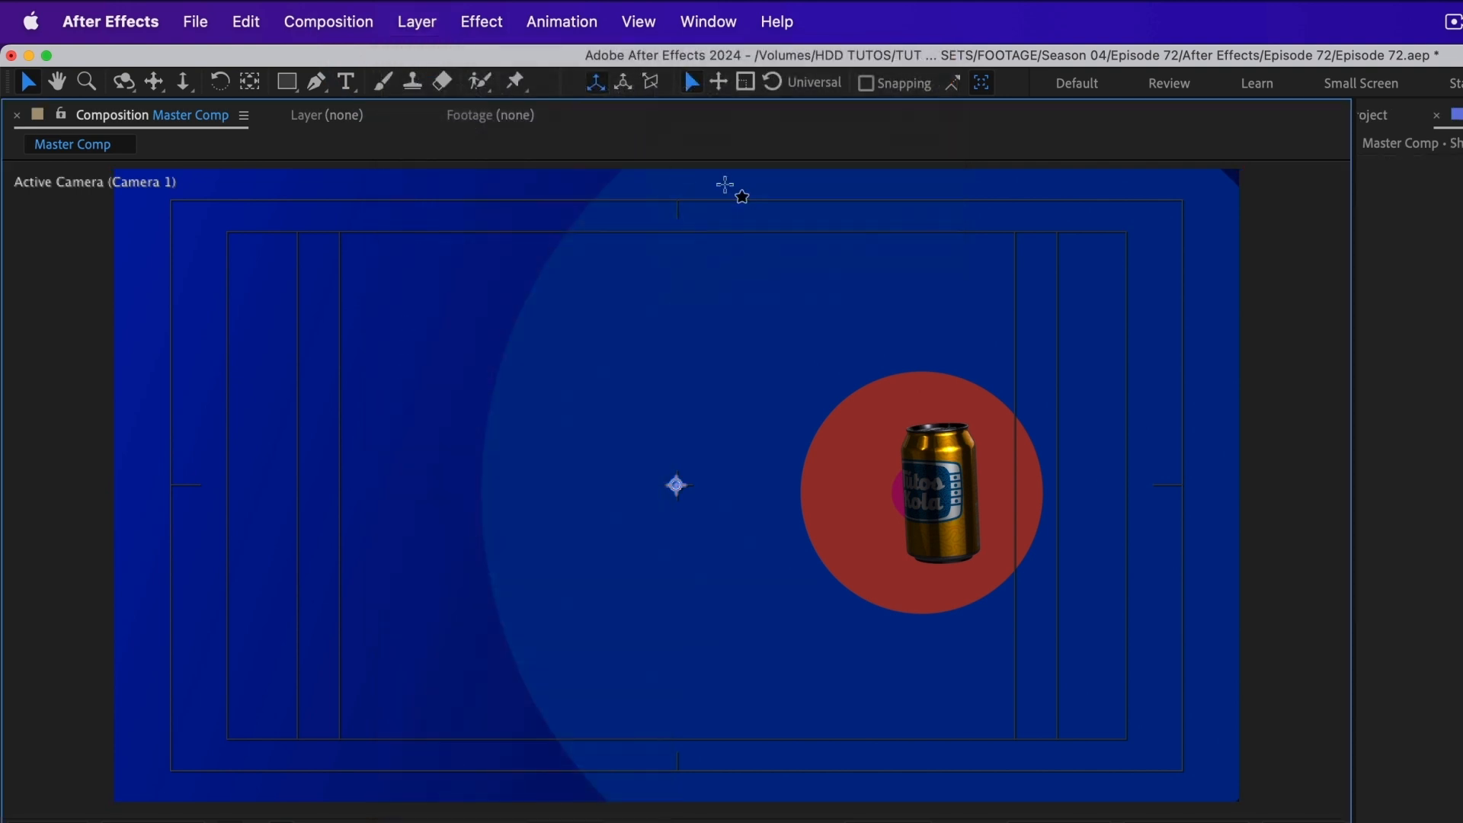
click(286, 81)
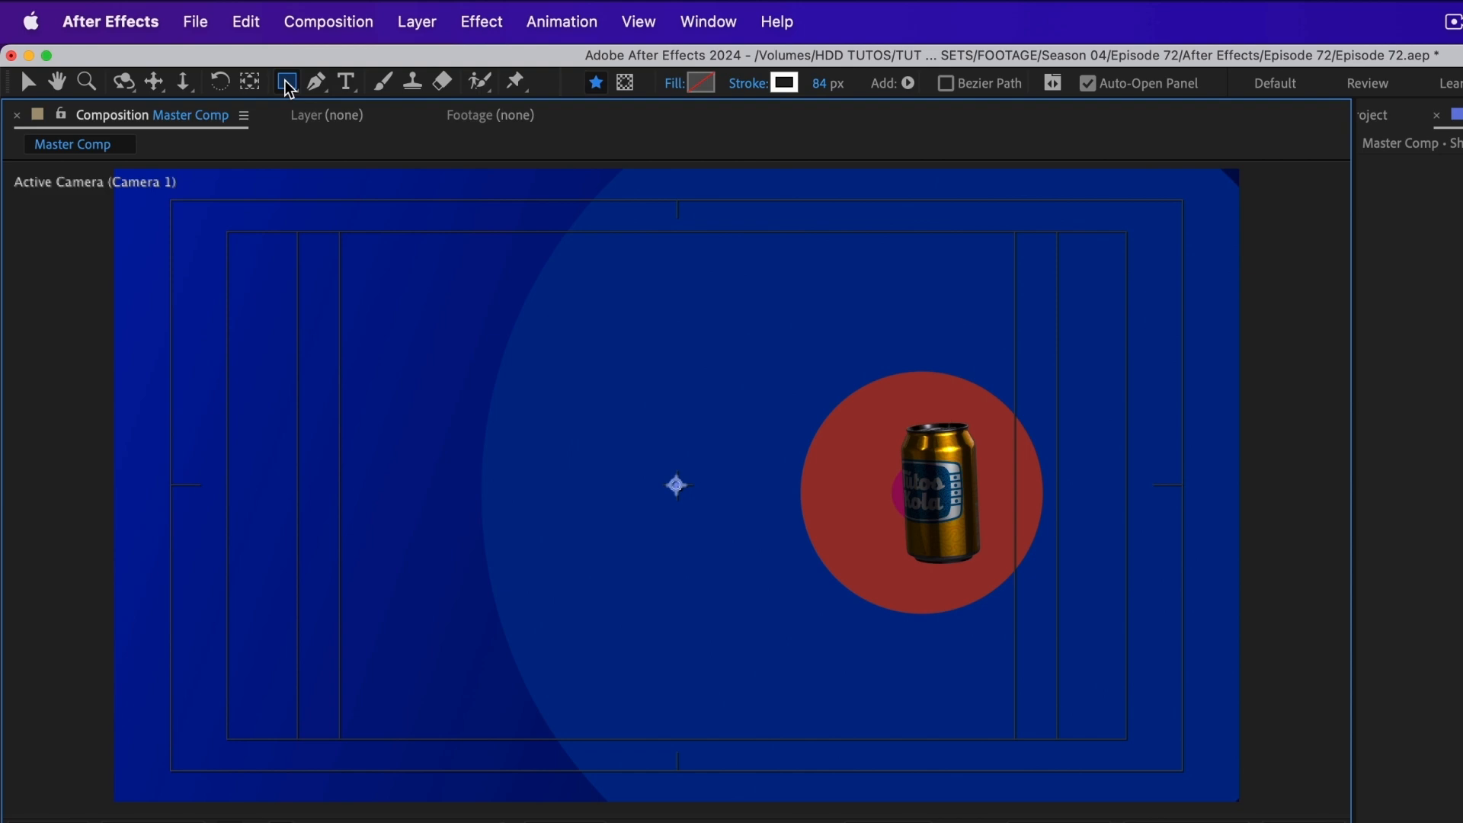
click(288, 89)
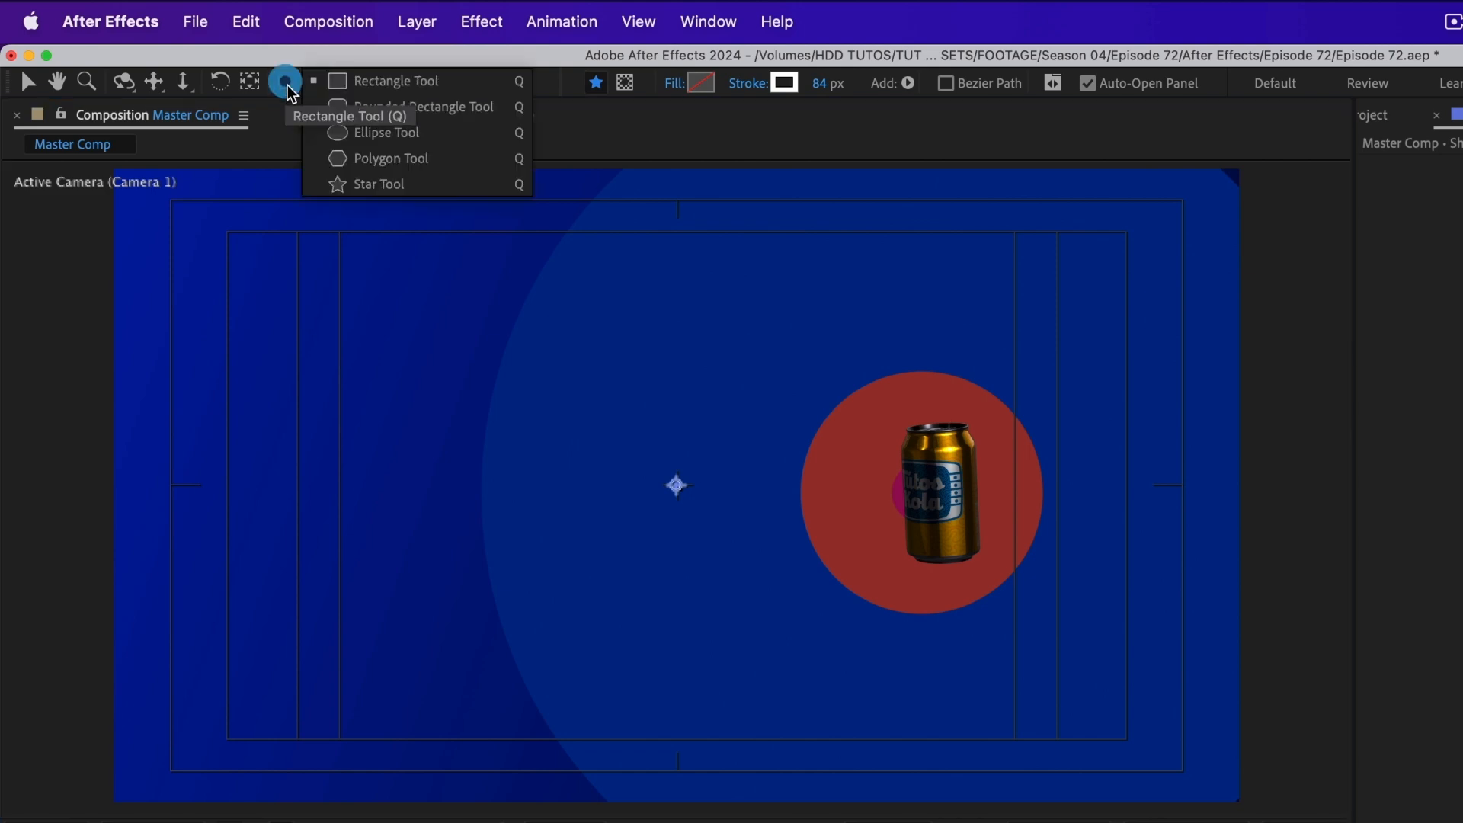
click(350, 131)
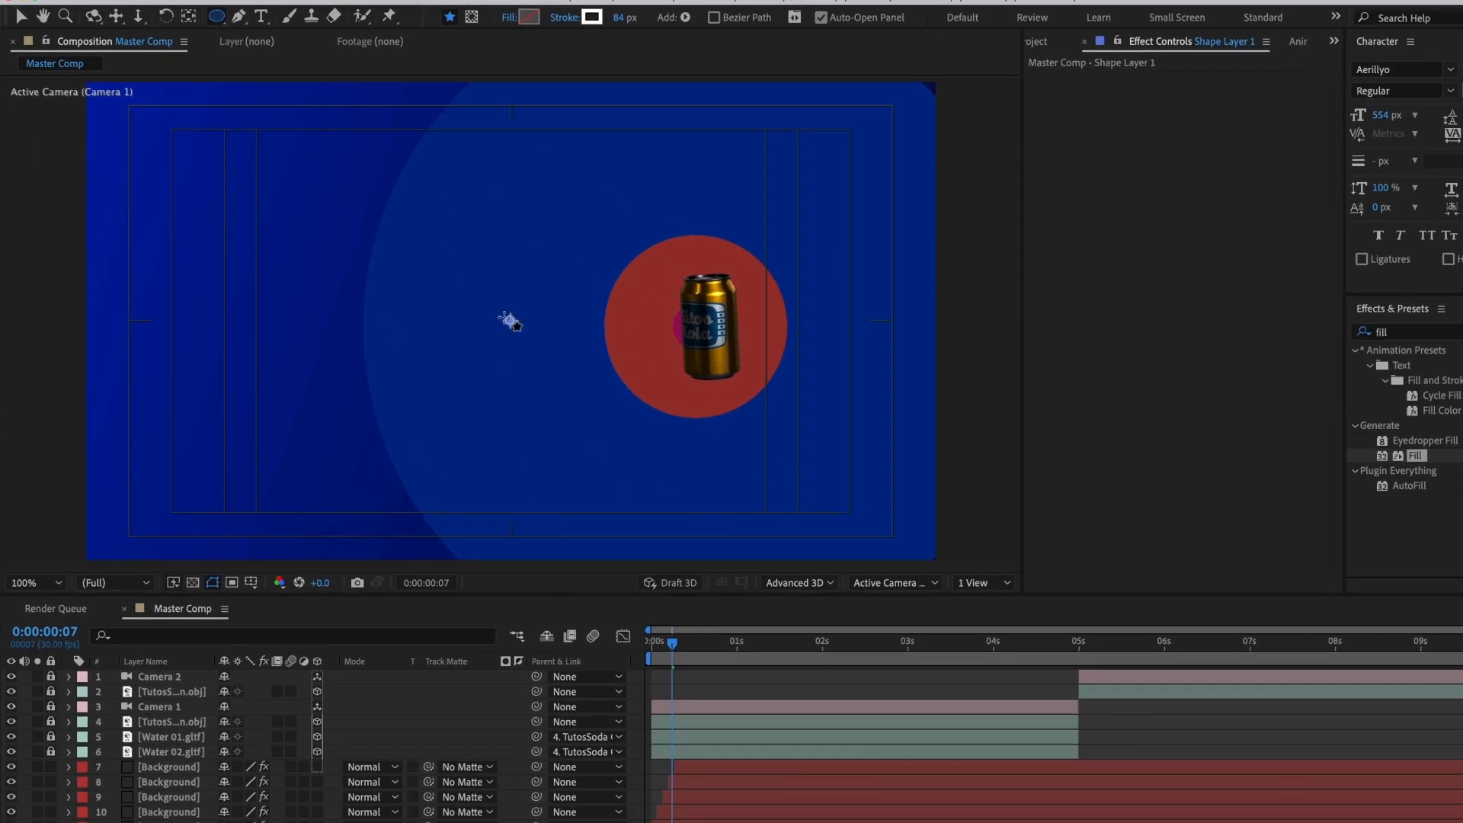
drag(487, 299, 582, 389)
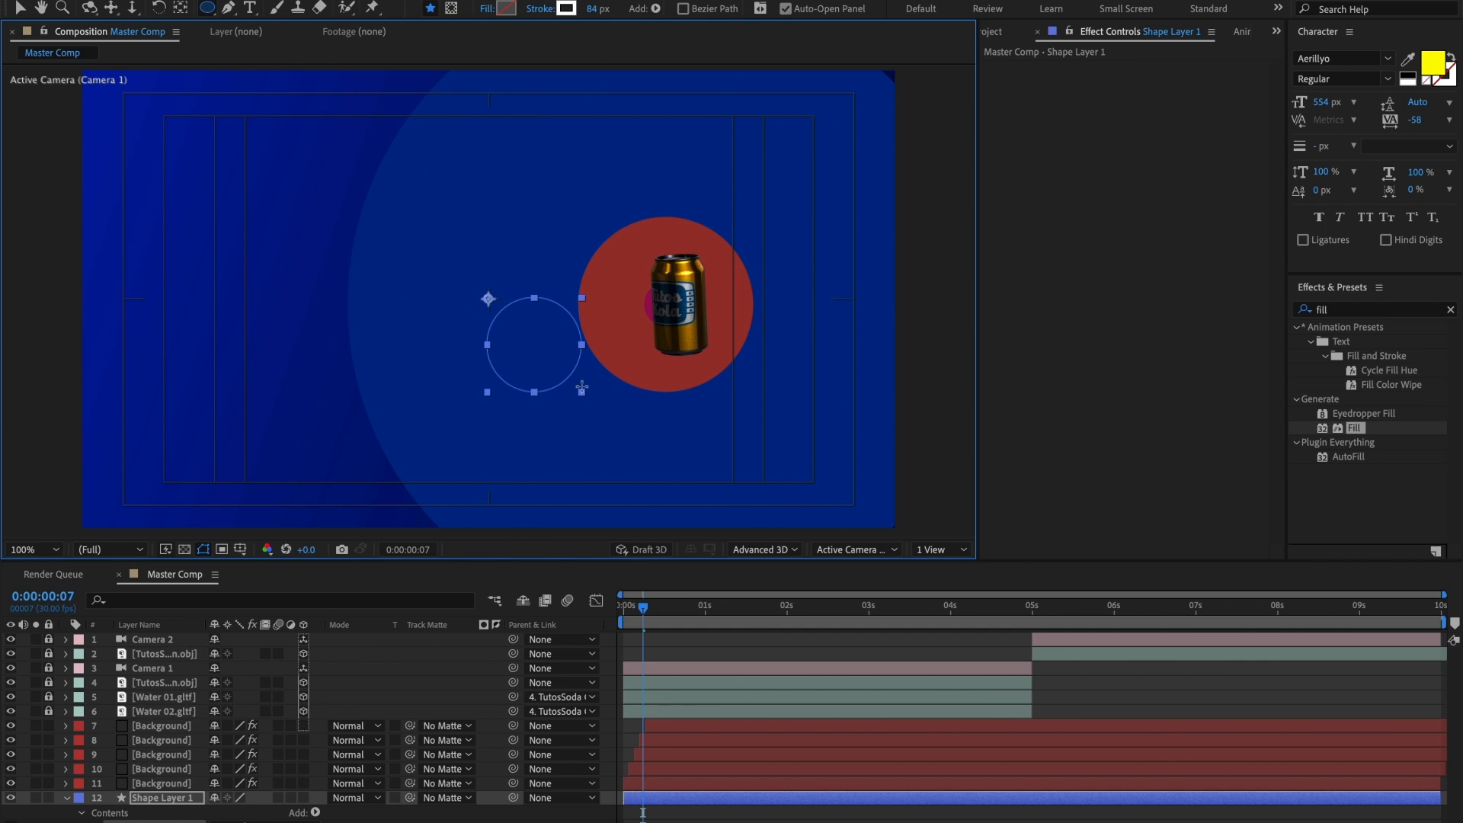
Step: Finish the circle at about 729 px across, centered in the composition, and move Shape Layer 1 above all the Background layers
mouse_move(581, 389)
mouse_down()
mouse_move(656, 456)
mouse_move(640, 439)
mouse_up()
drag(176, 806, 180, 720)
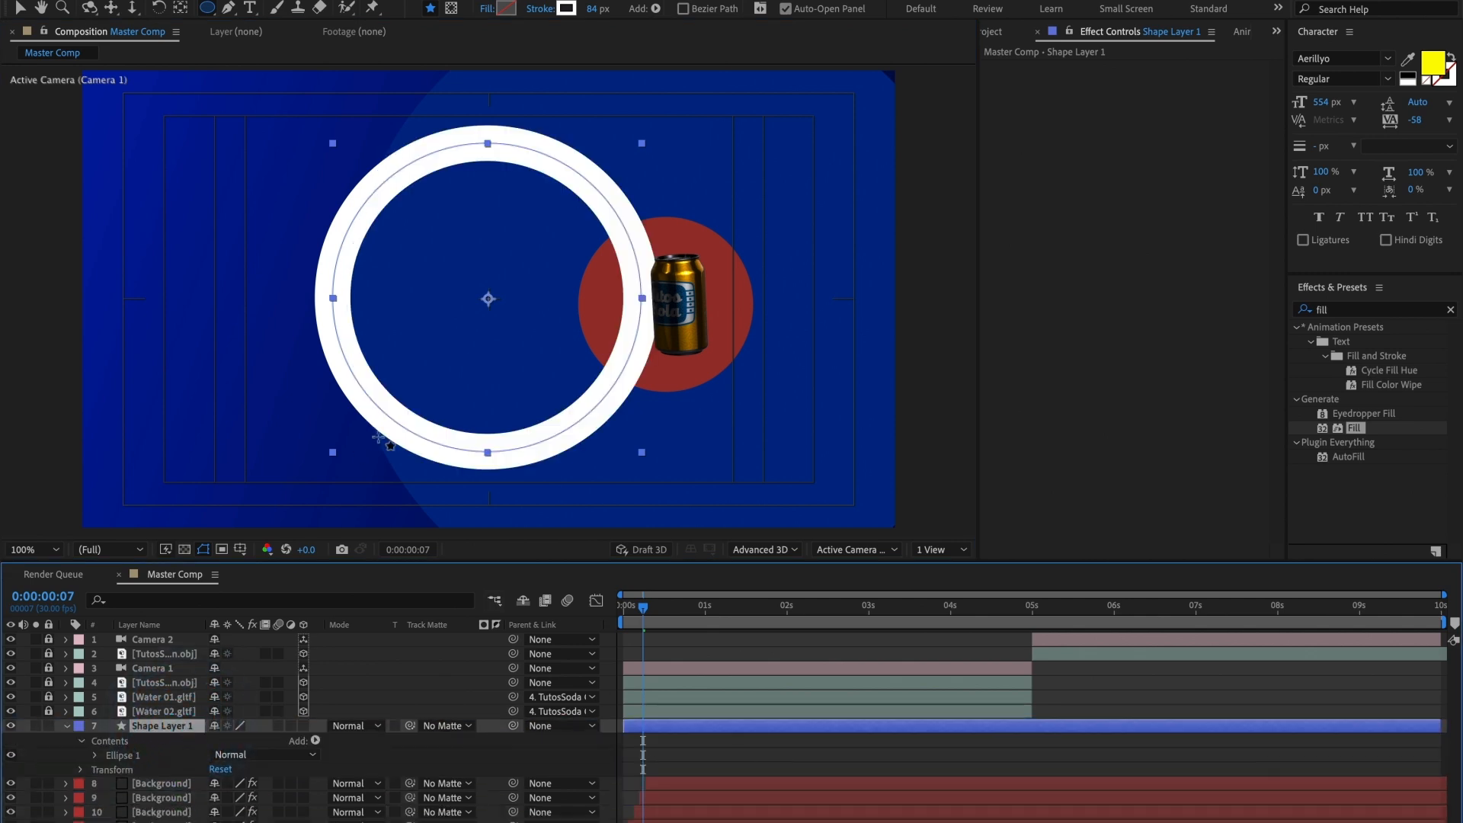
Step: Set the circle's stroke width to 45 px and move the ring so it is centered around the soda can
mouse_move(596, 15)
mouse_down()
mouse_move(554, 22)
mouse_move(568, 18)
mouse_up()
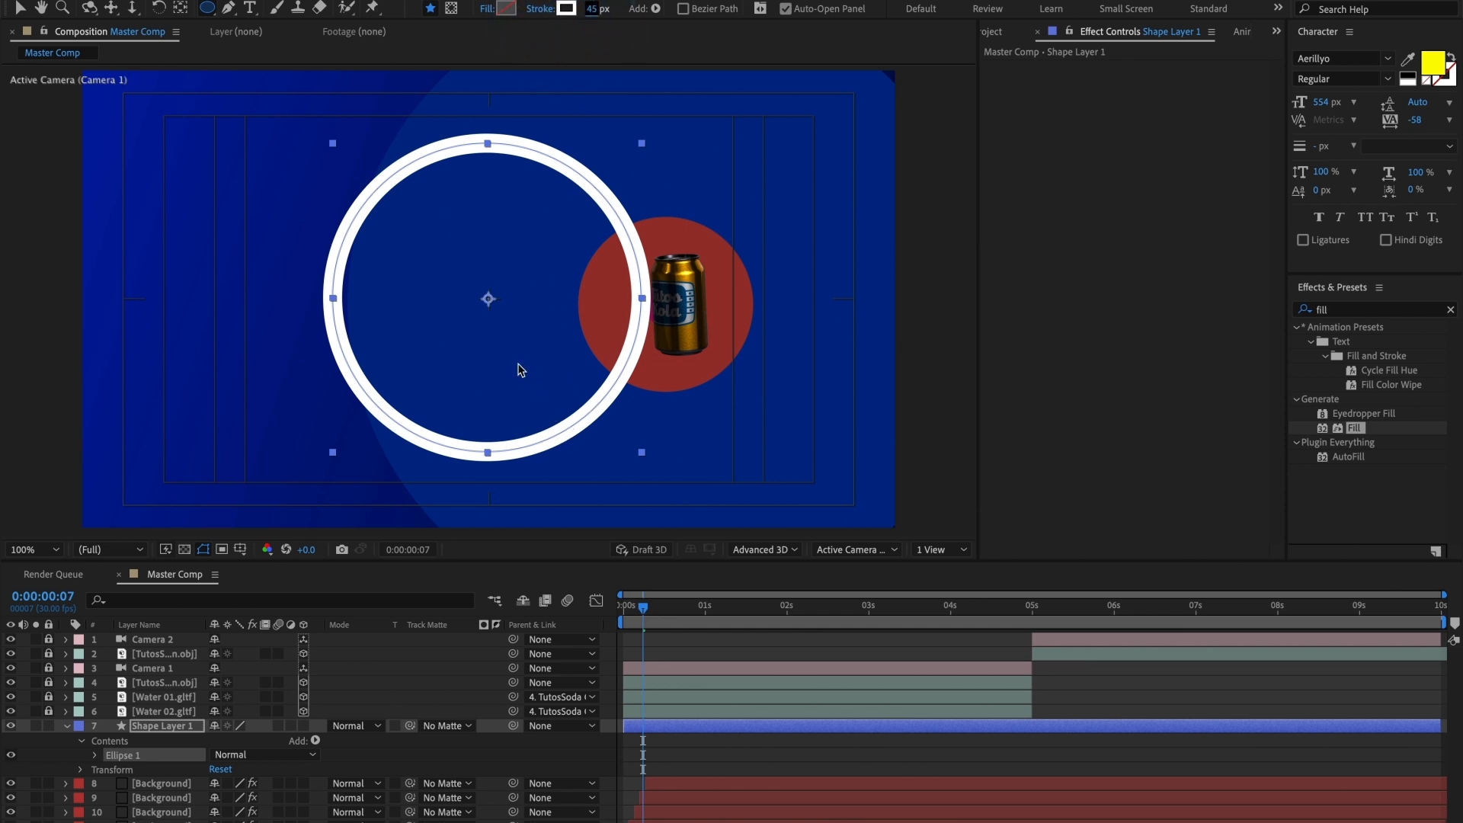
key(v)
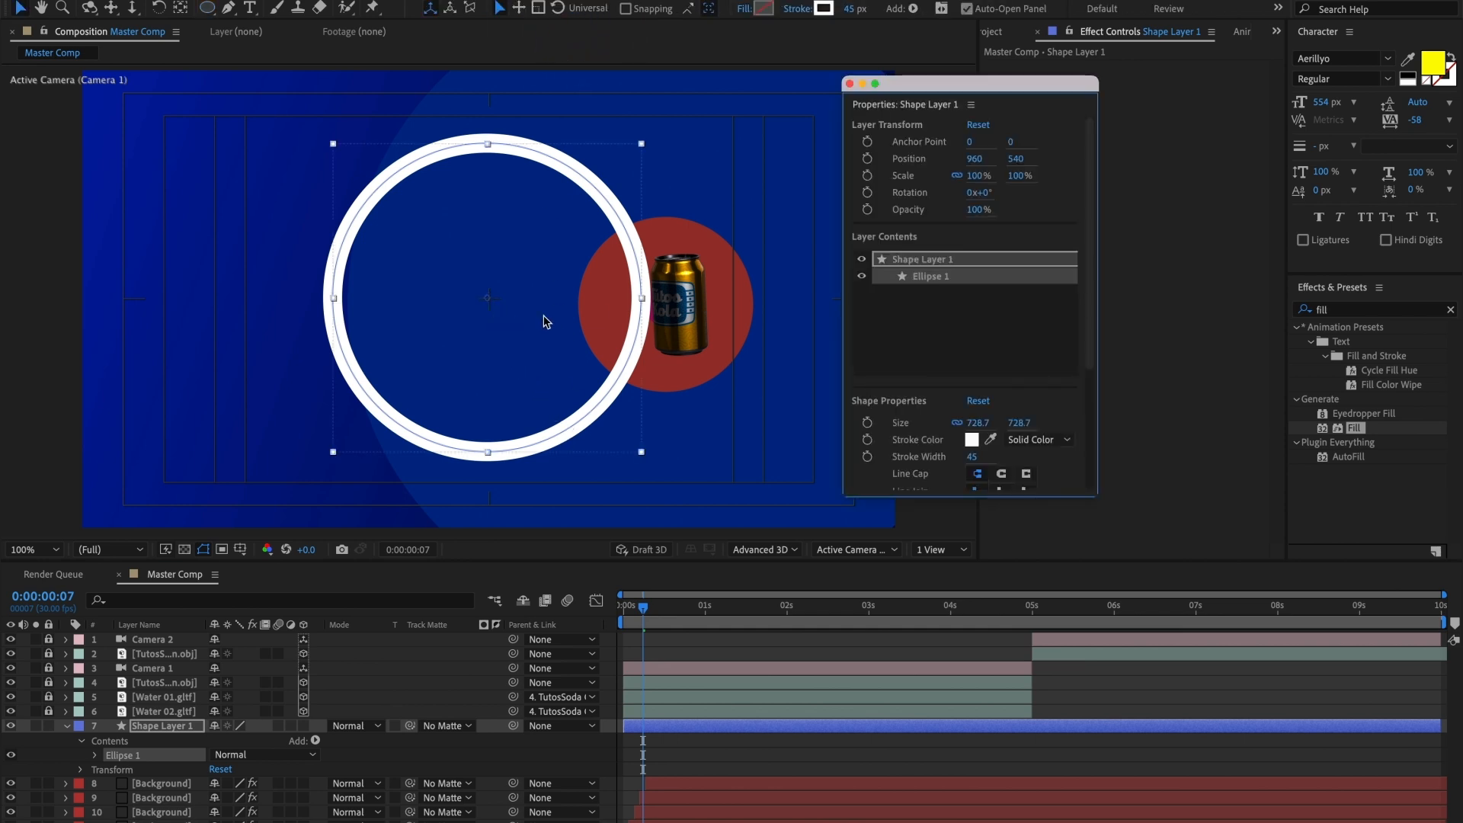
click(850, 84)
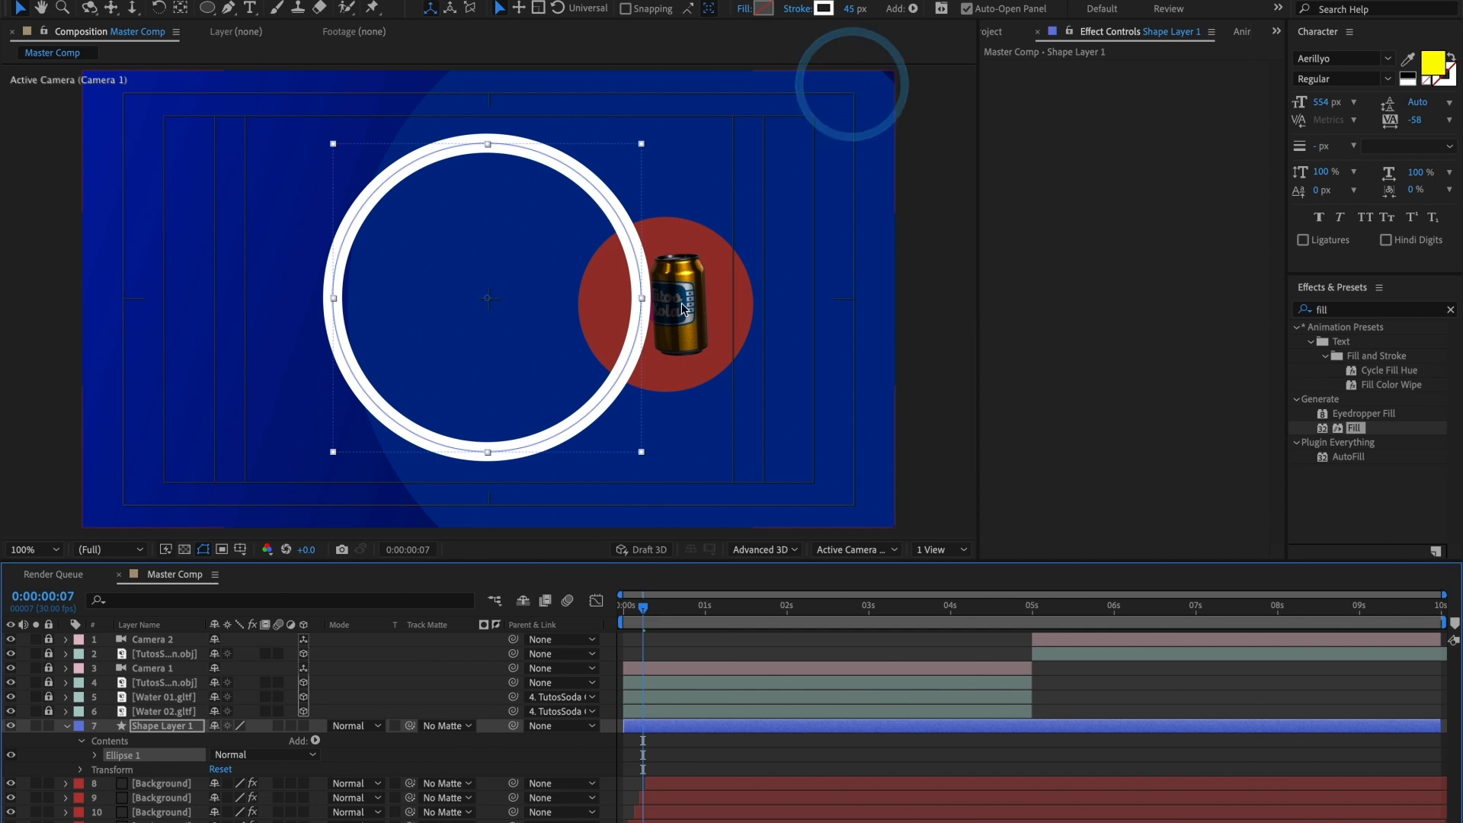
drag(508, 310, 670, 313)
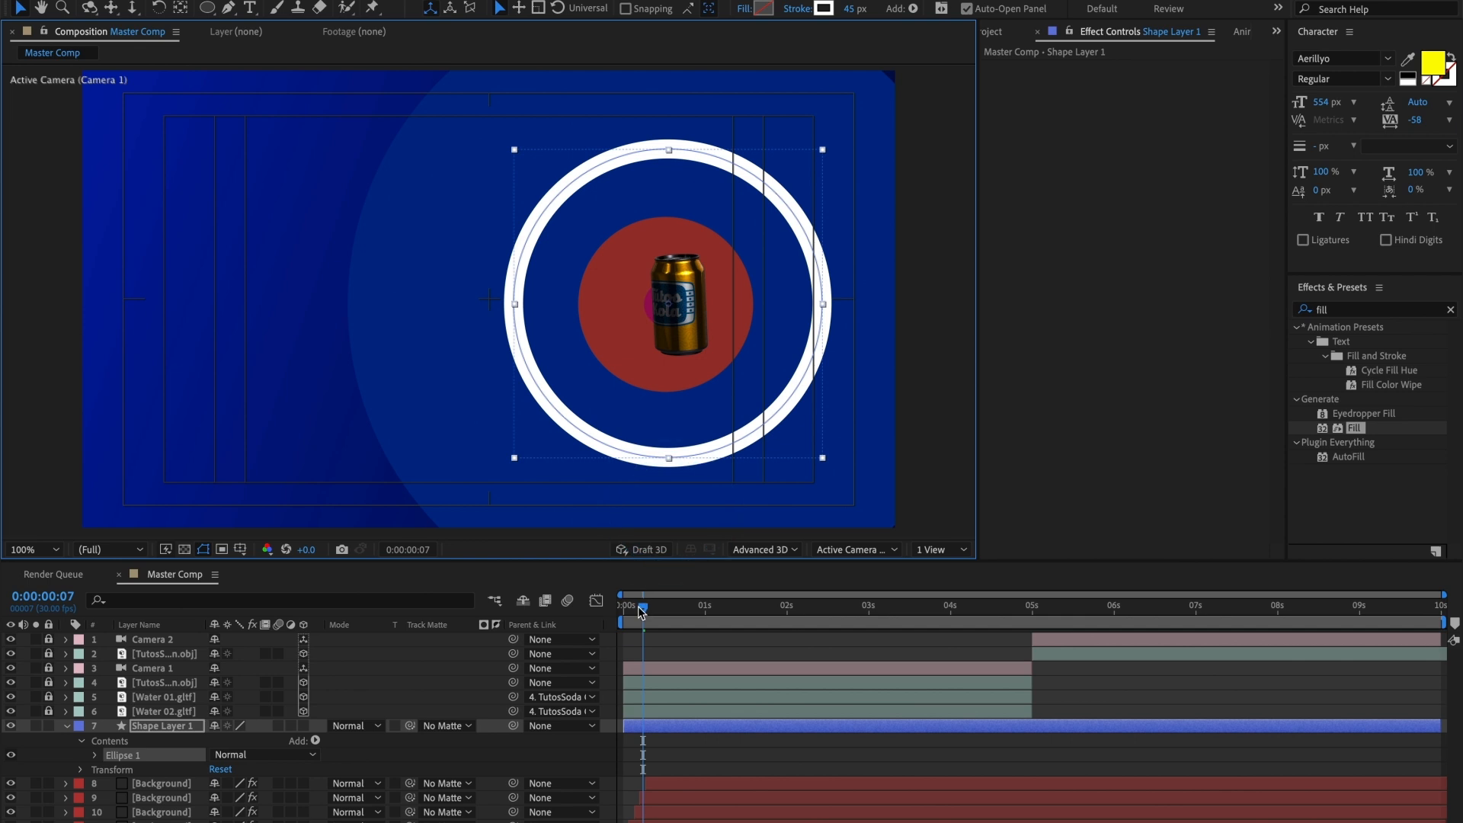
Step: Add a Scale keyframe to Shape Layer 1 at 0:00:00:23, aligned with the end Completion keyframe of the lowest radial-wipe Background layer
drag(643, 607, 636, 613)
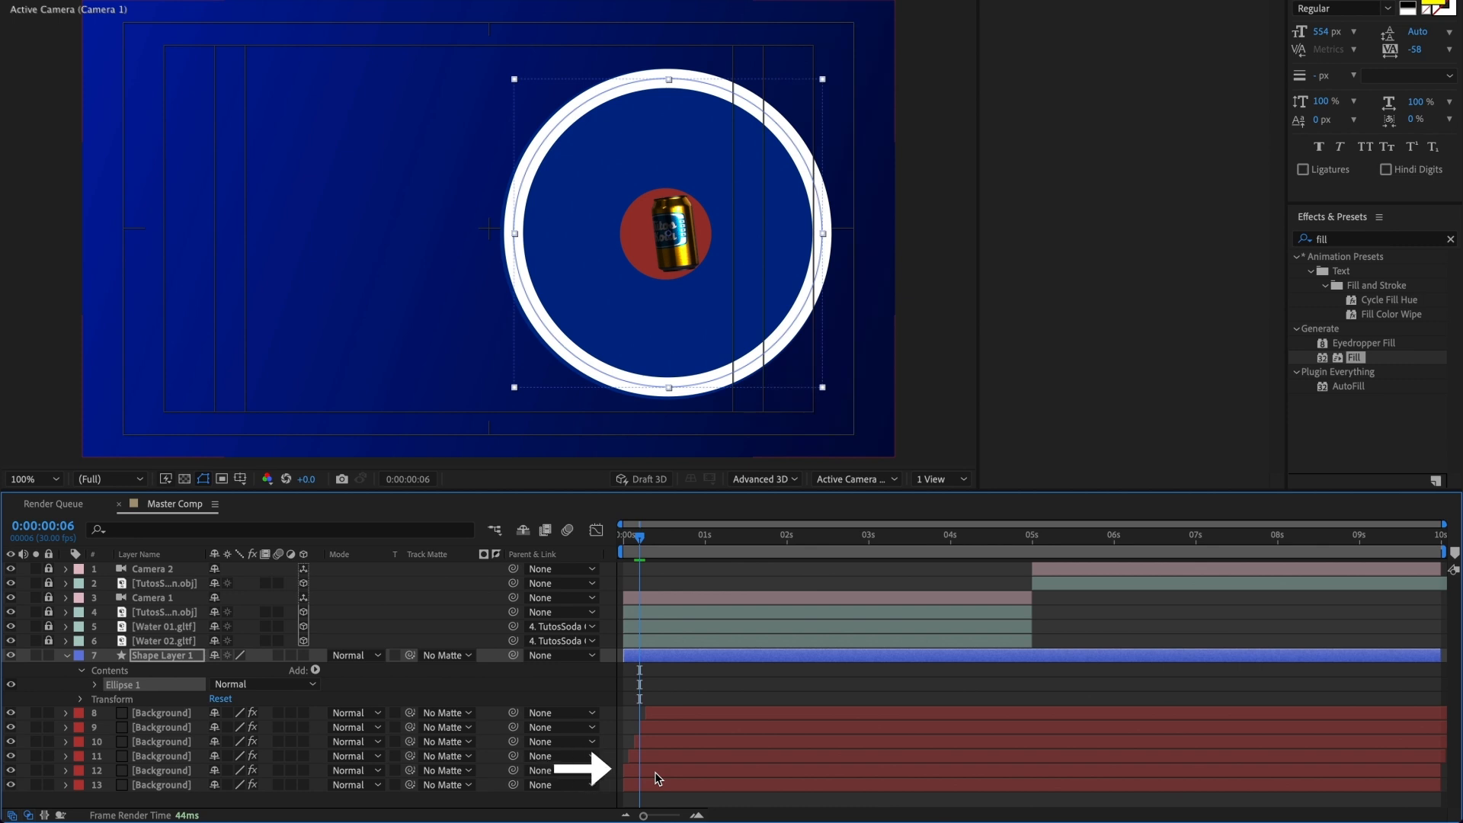
click(657, 772)
key(u)
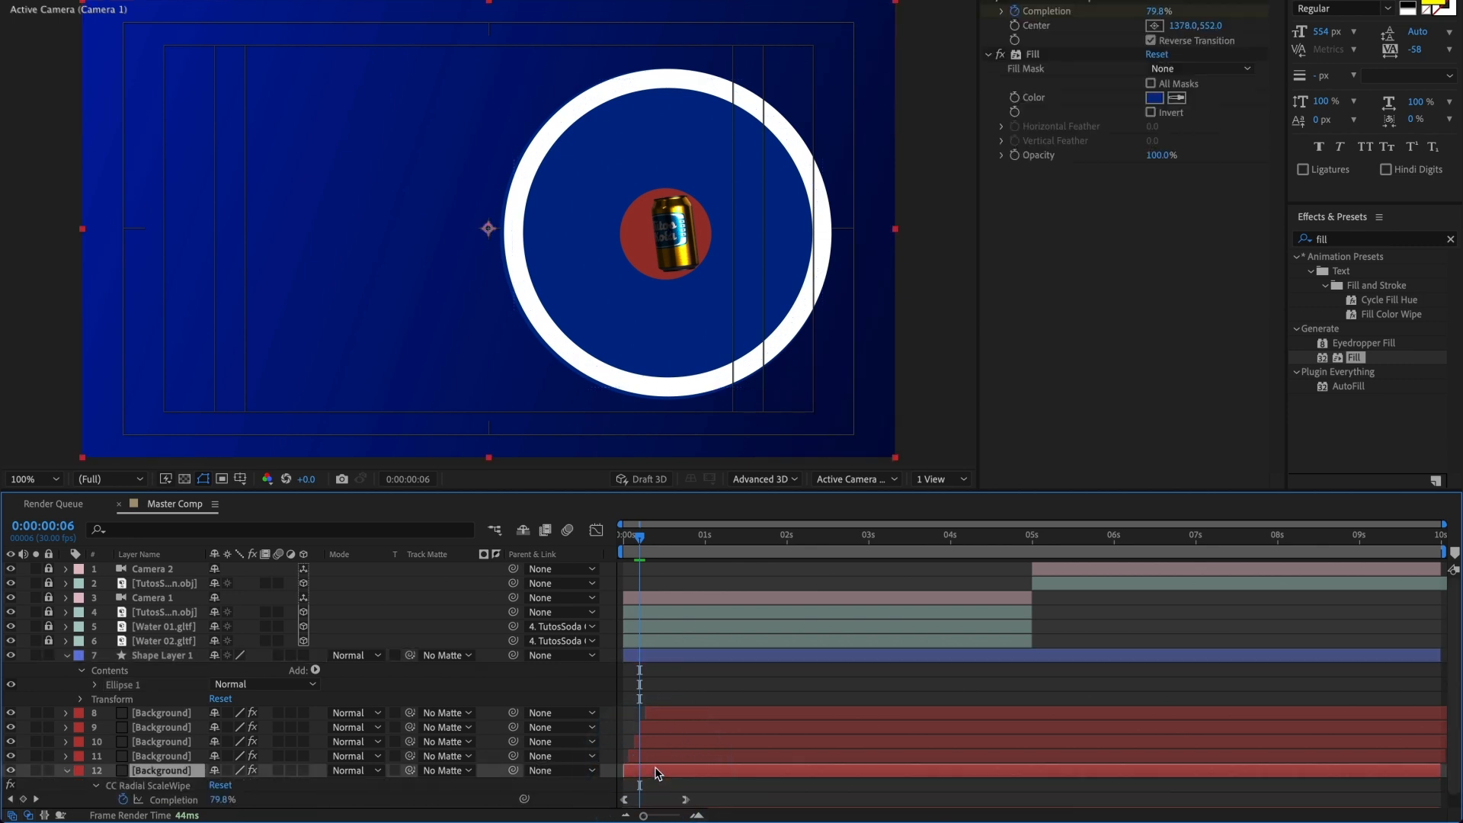
scroll(657, 772, down, 1)
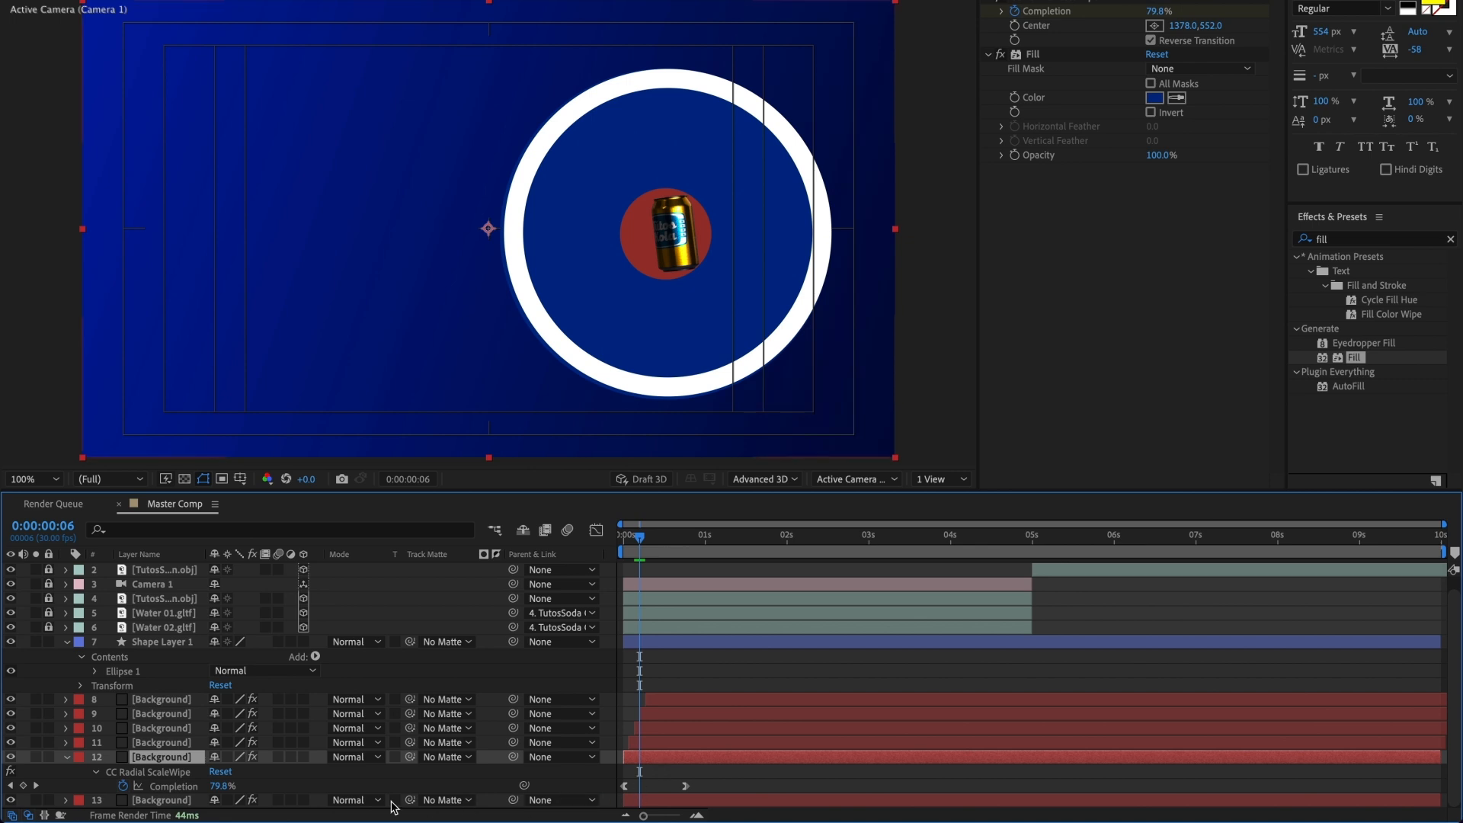
click(37, 785)
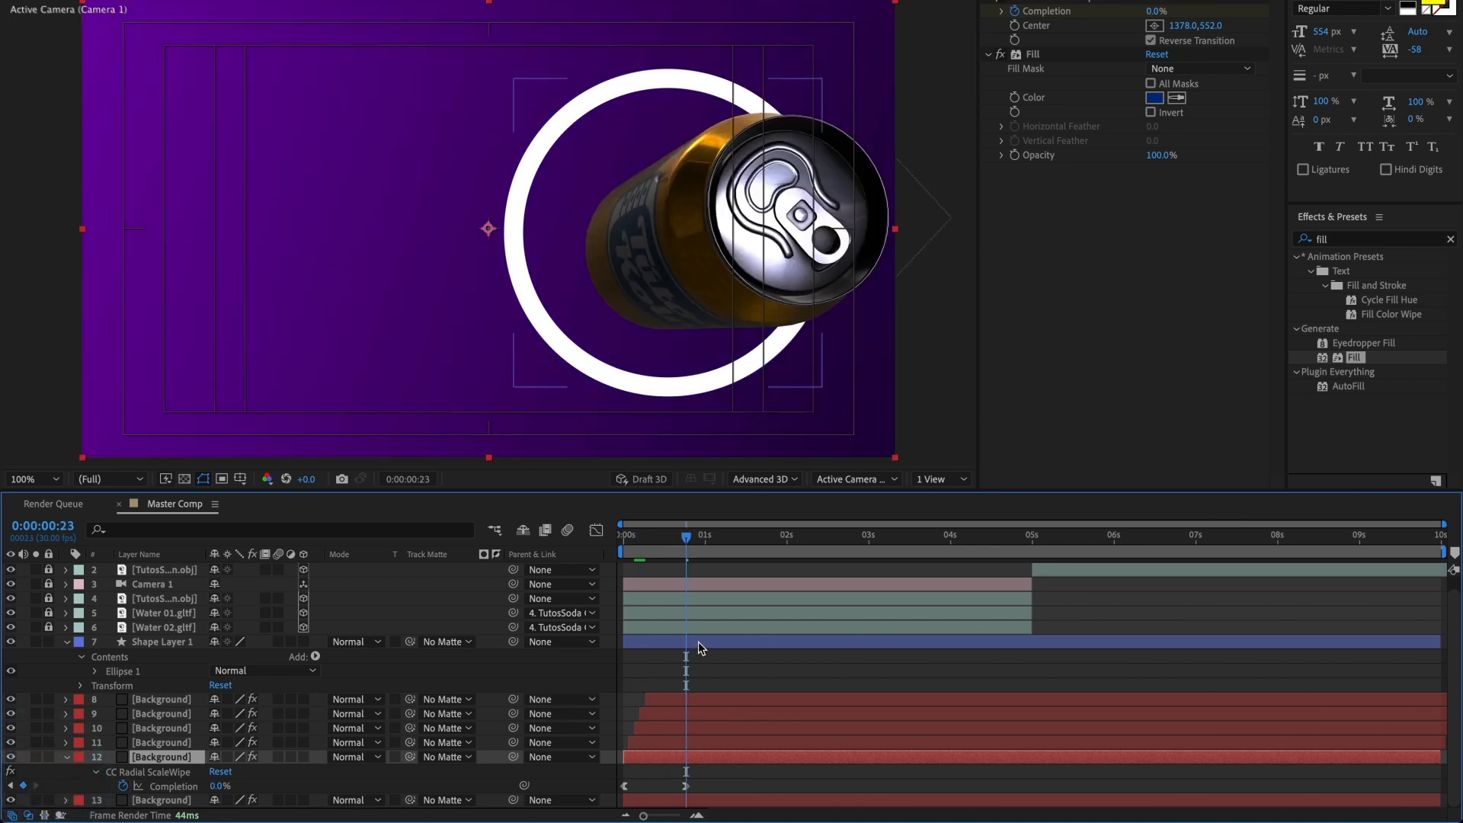
click(701, 648)
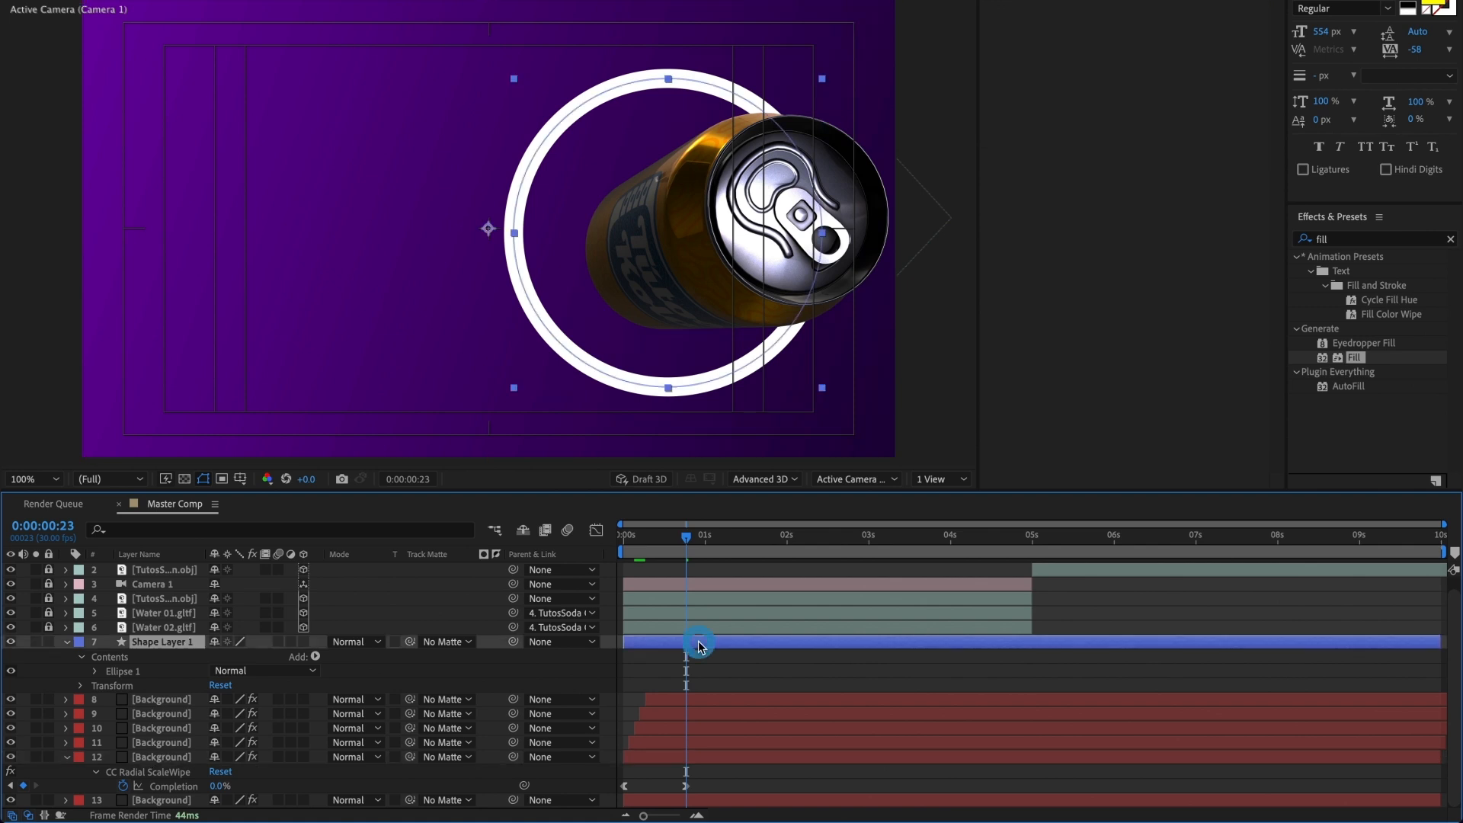
key(s)
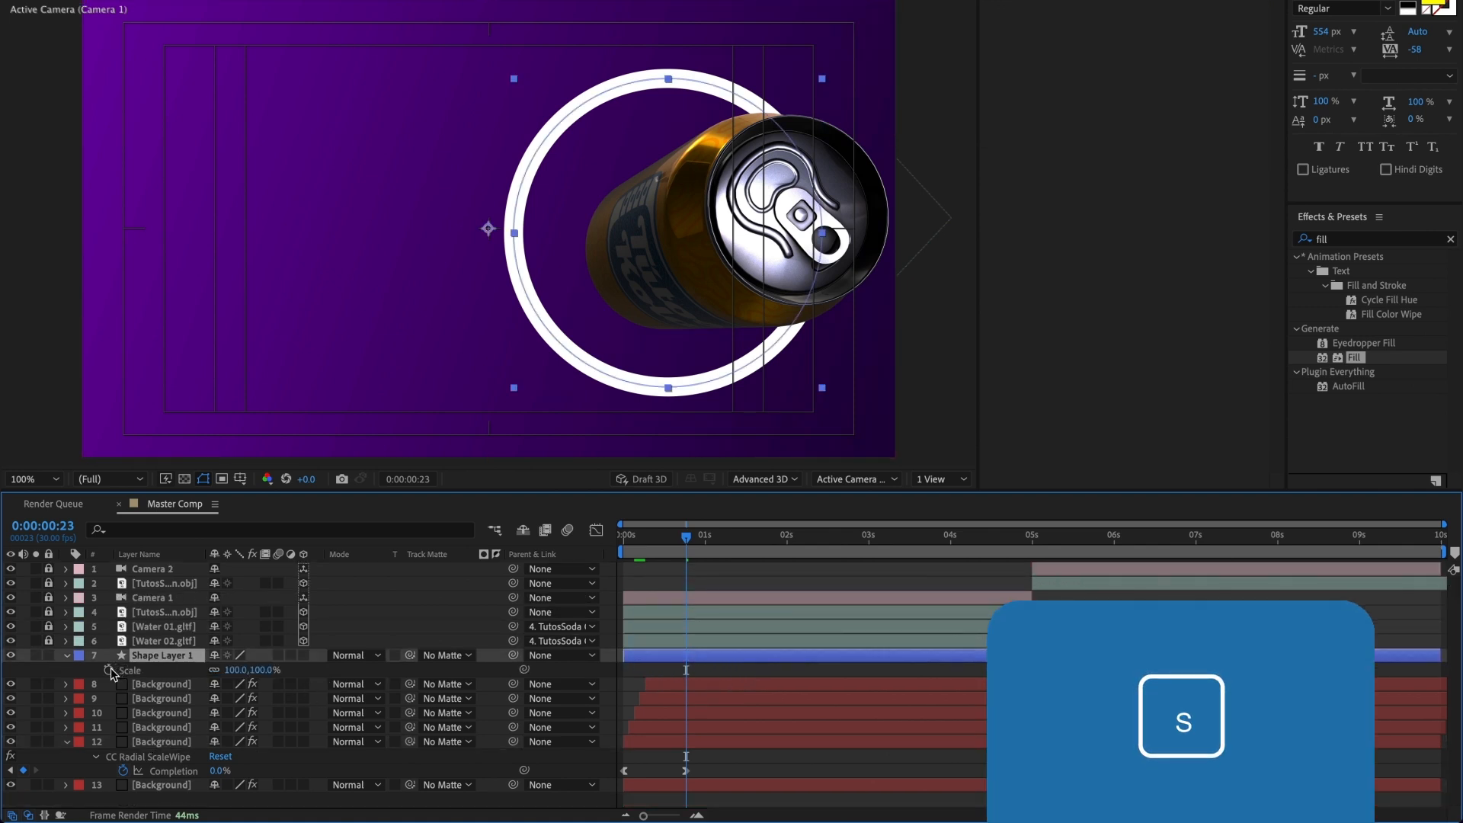
click(108, 670)
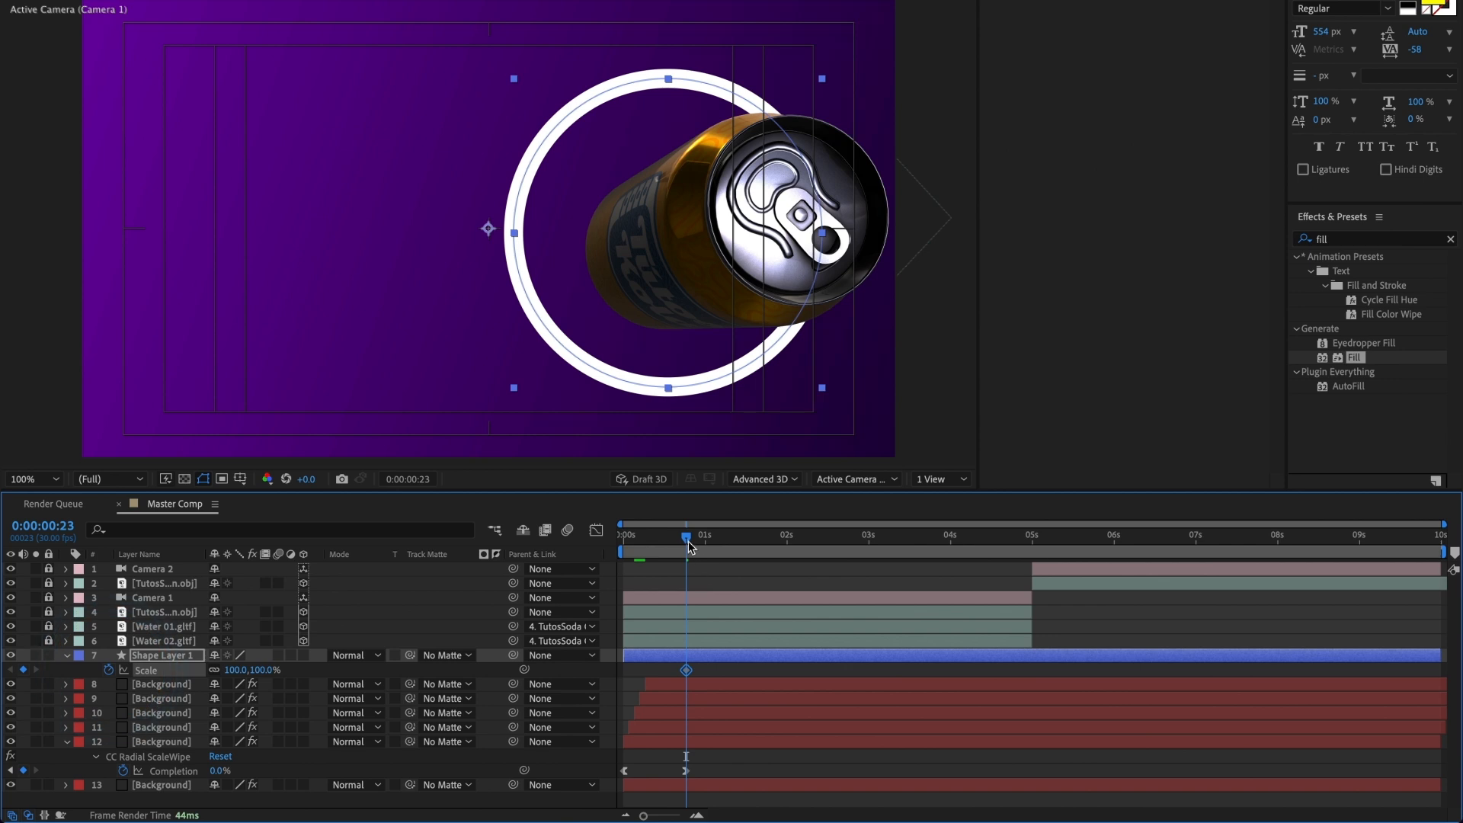
Step: Undo the trial scaling and move Shape Layer 1's anchor point to the middle of the ring with the Pan Behind tool
drag(236, 671, 269, 671)
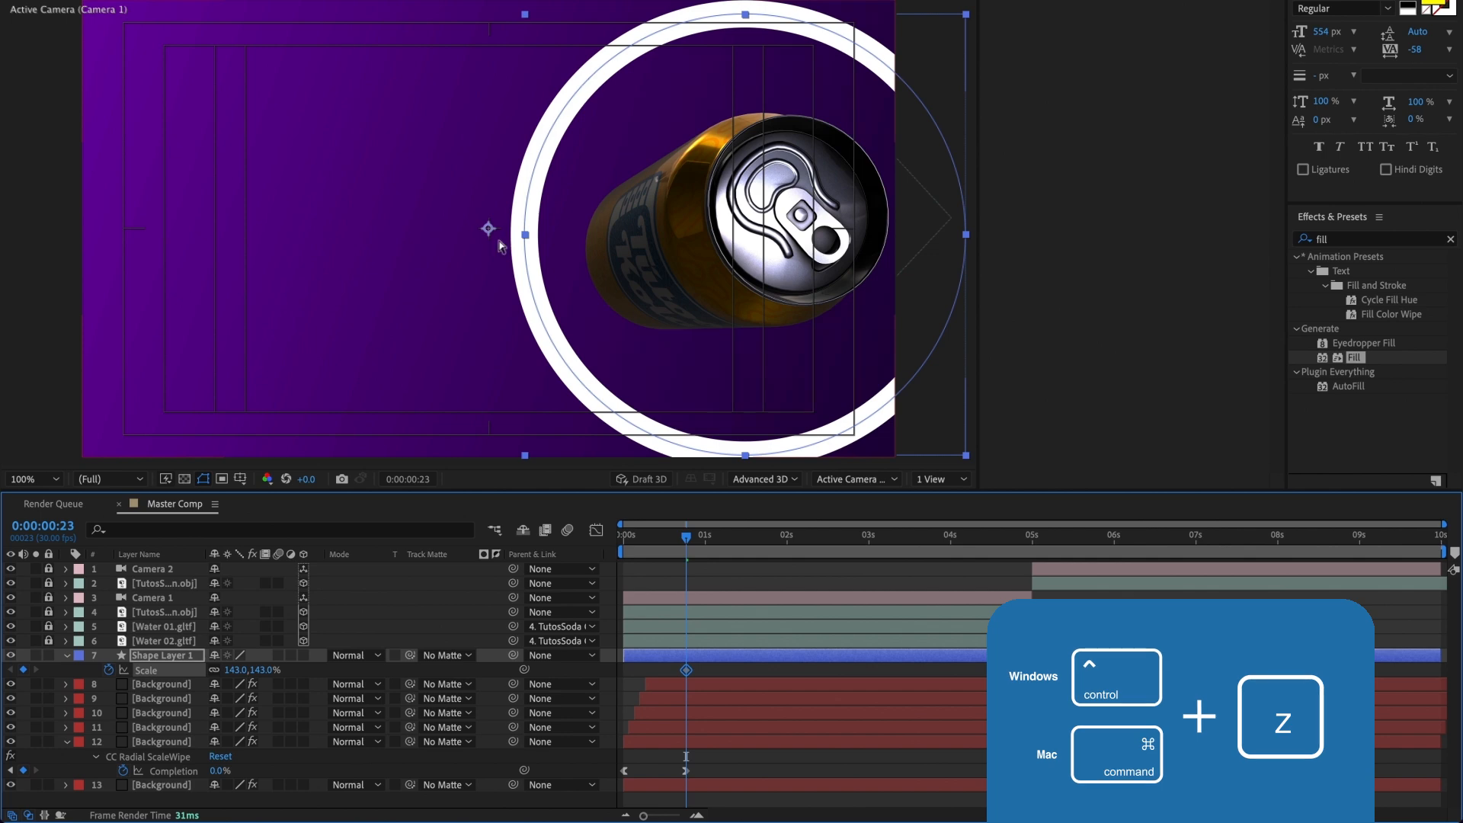
key(ctrl+z)
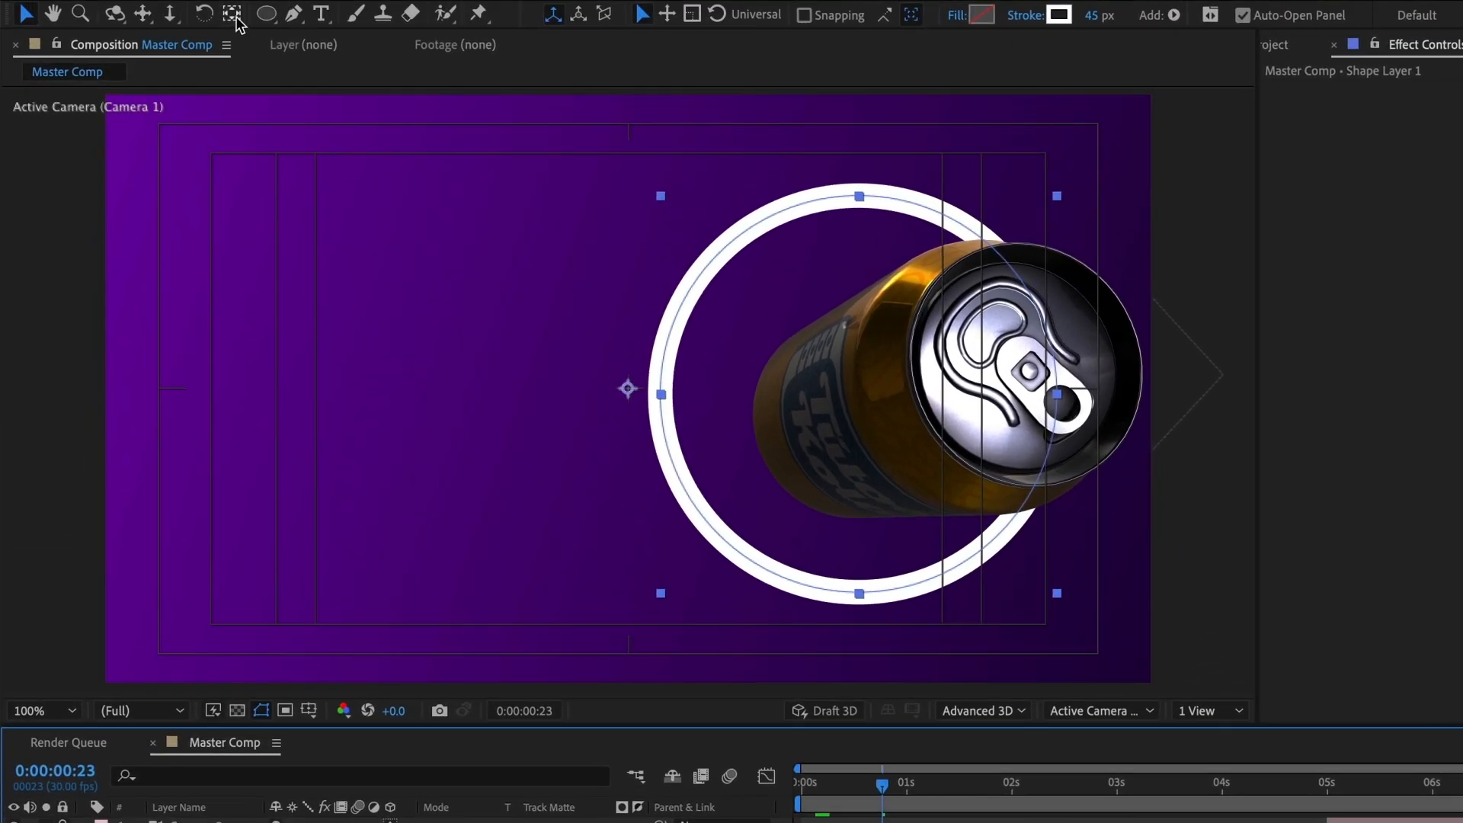
click(237, 19)
mouse_move(629, 390)
mouse_down()
mouse_move(849, 419)
mouse_move(854, 390)
mouse_up()
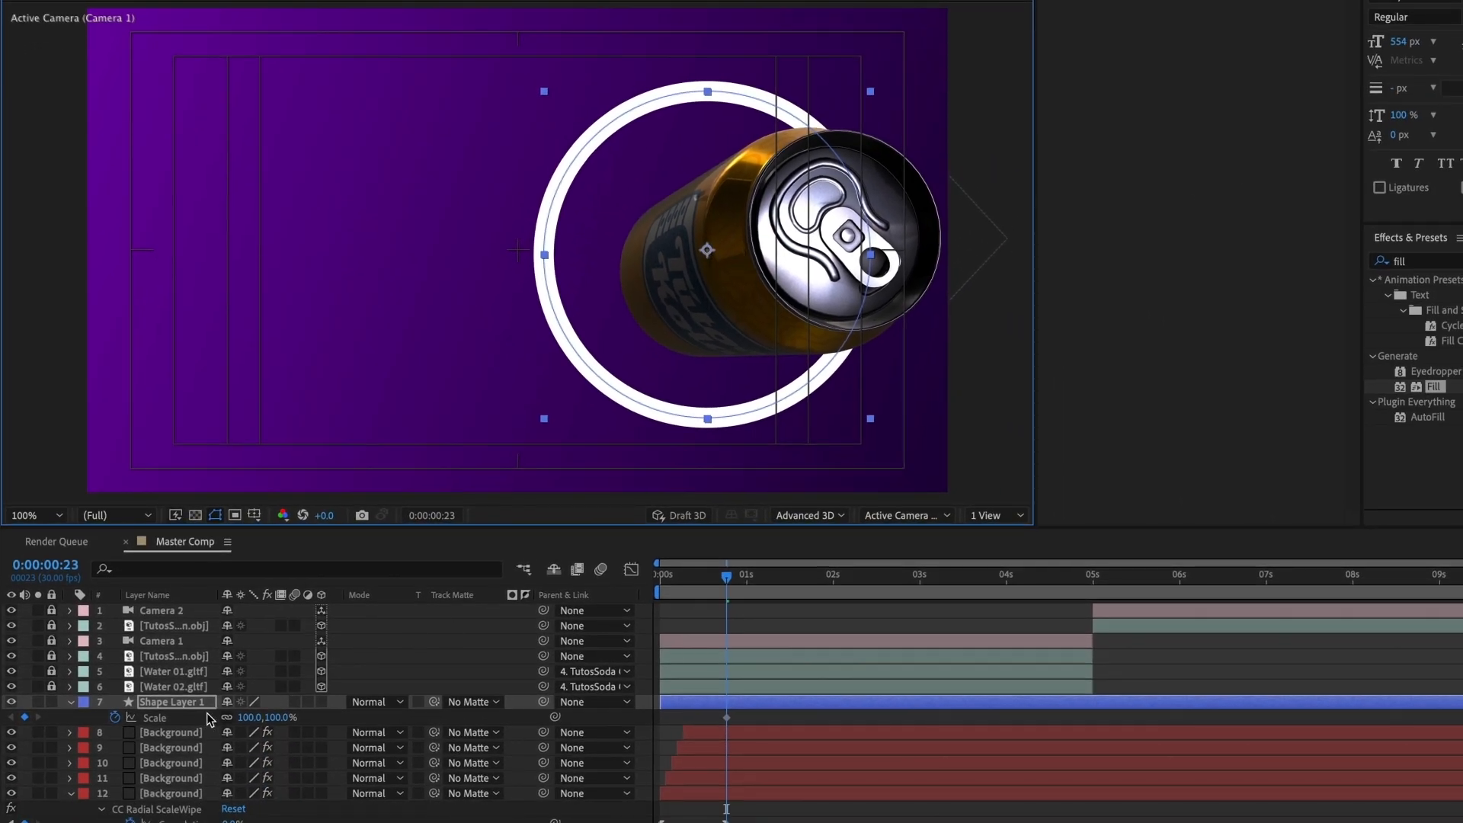
Step: Animate Shape Layer 1's Scale from 0% at 0:00:00:00 to 462% at 0:00:00:23, and preview it
drag(246, 720, 547, 707)
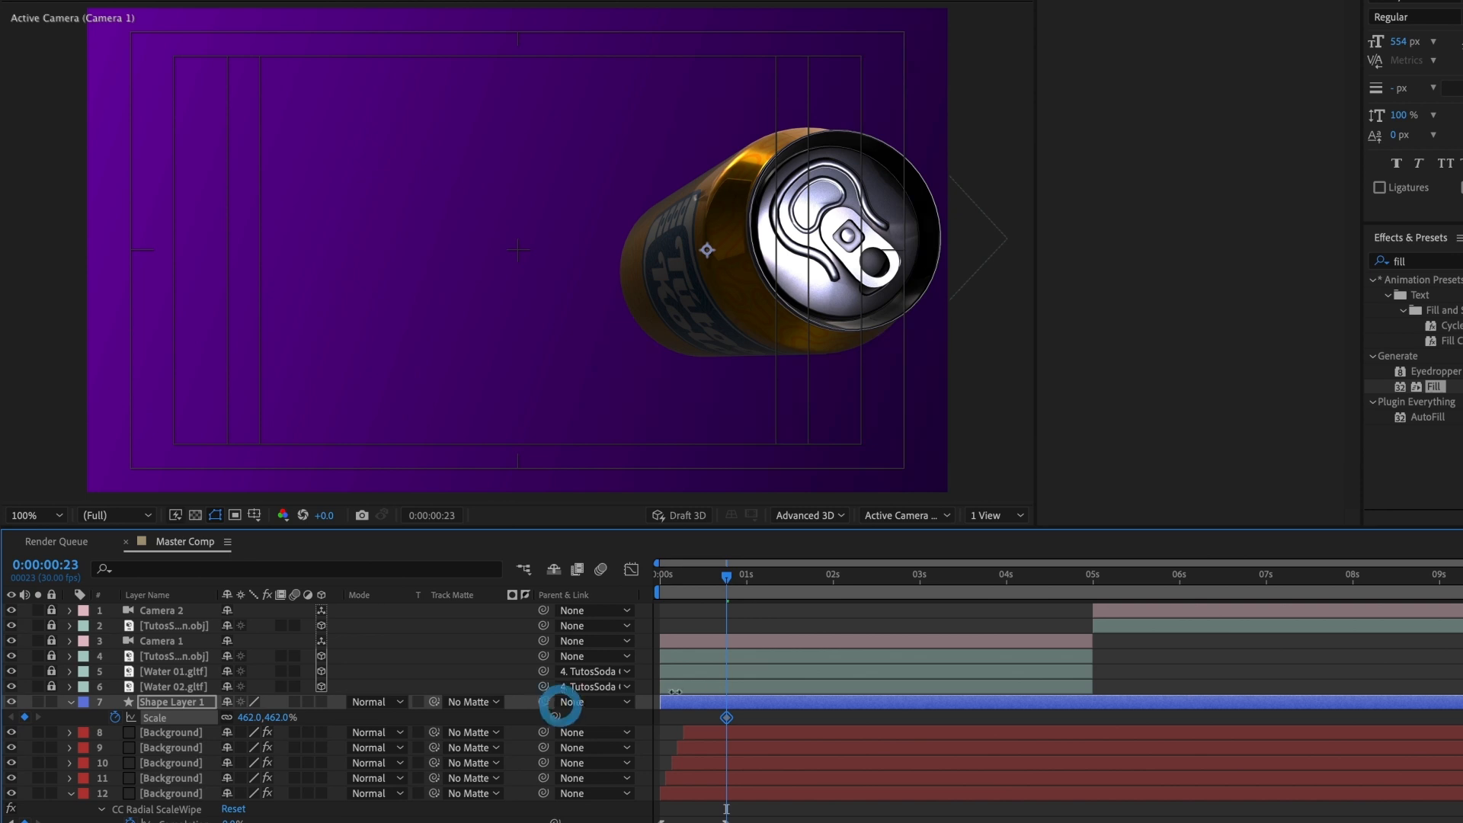
drag(726, 577, 660, 587)
click(253, 718)
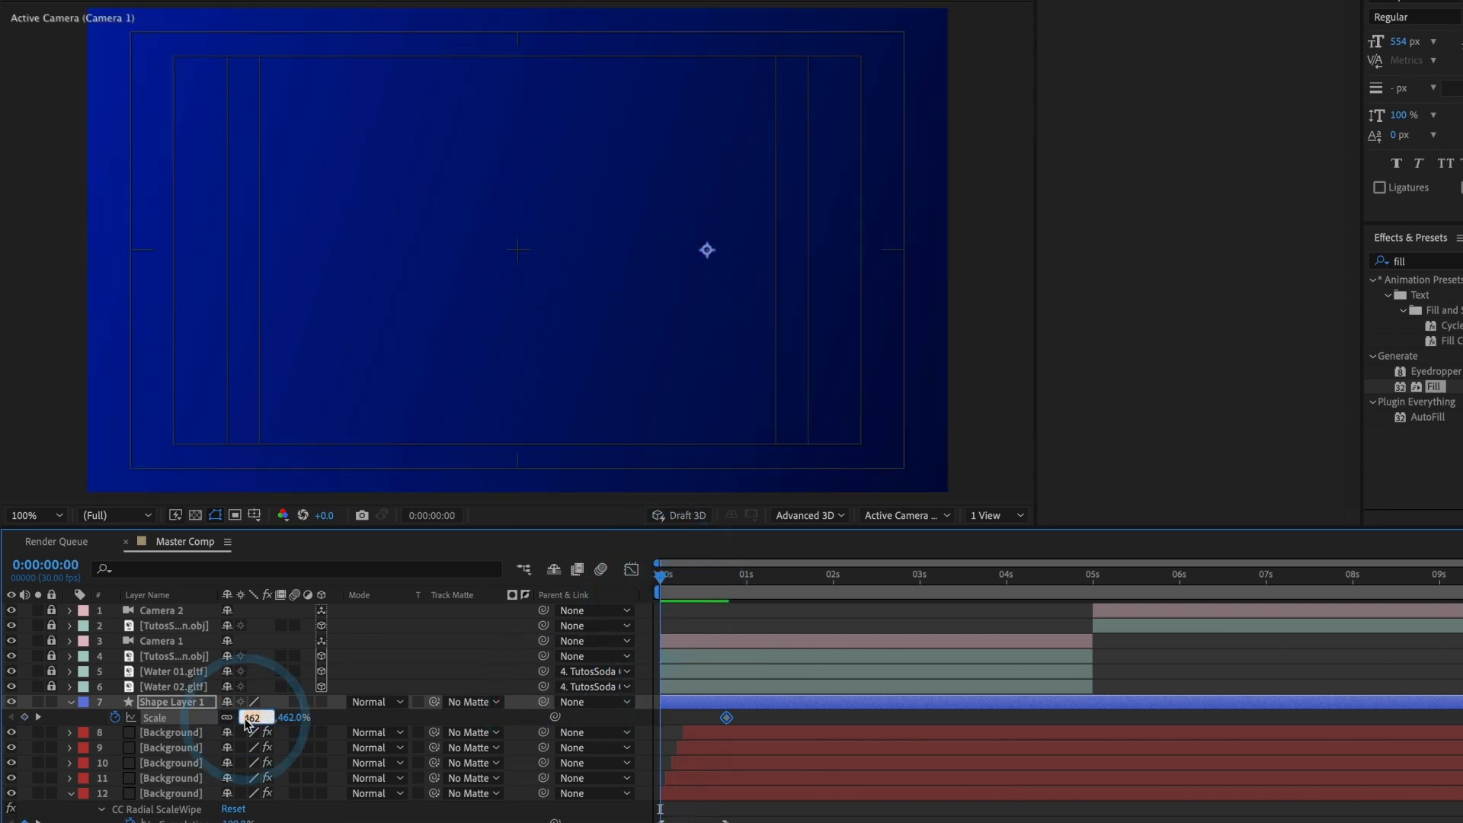
text(0)
key(Return)
key(space)
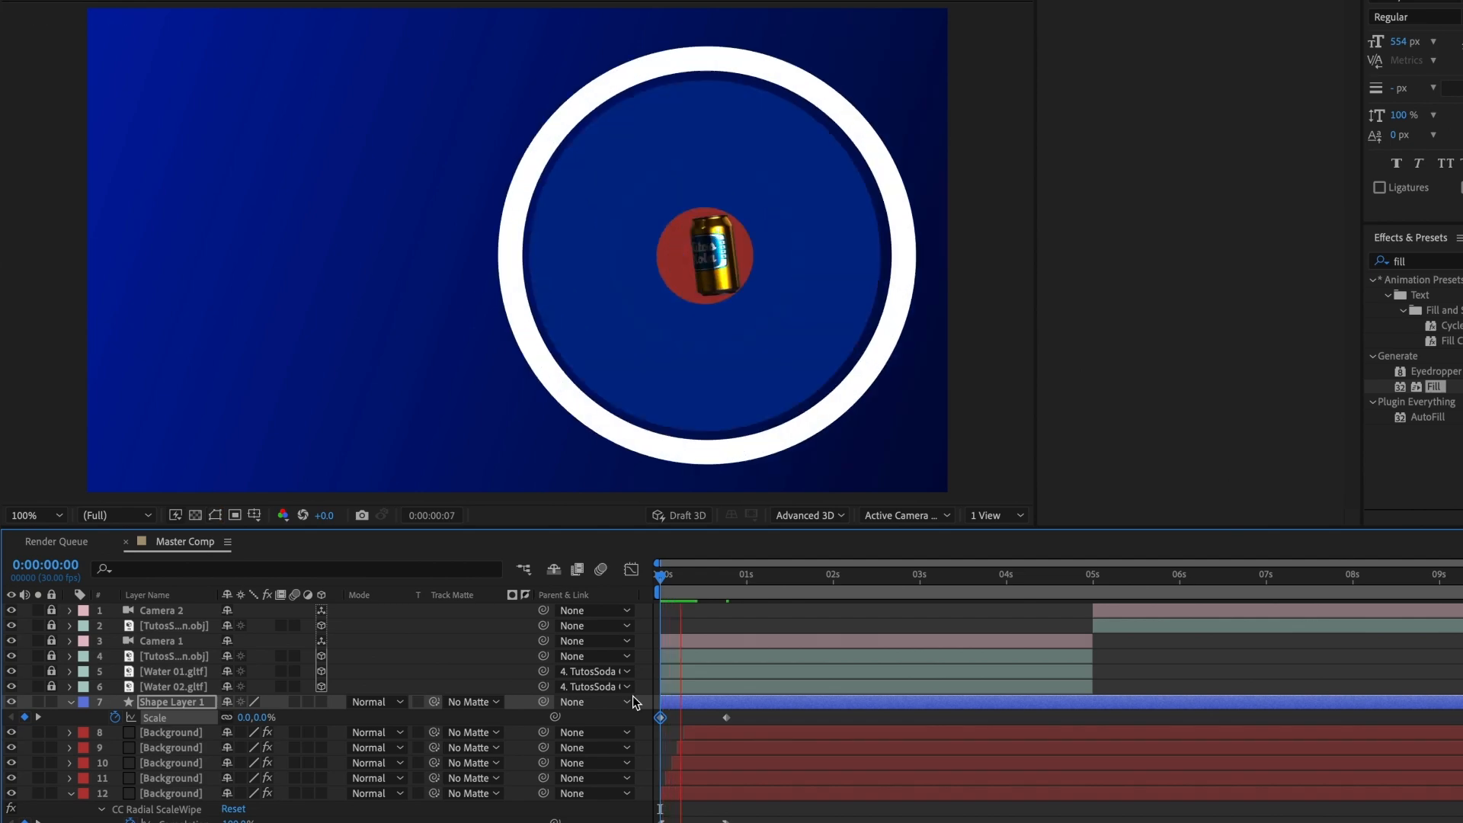
key(space)
Step: Move the current time to 0:00:00:05 and apply Easy Ease In to Shape Layer 1's end Scale keyframe
drag(729, 583, 674, 577)
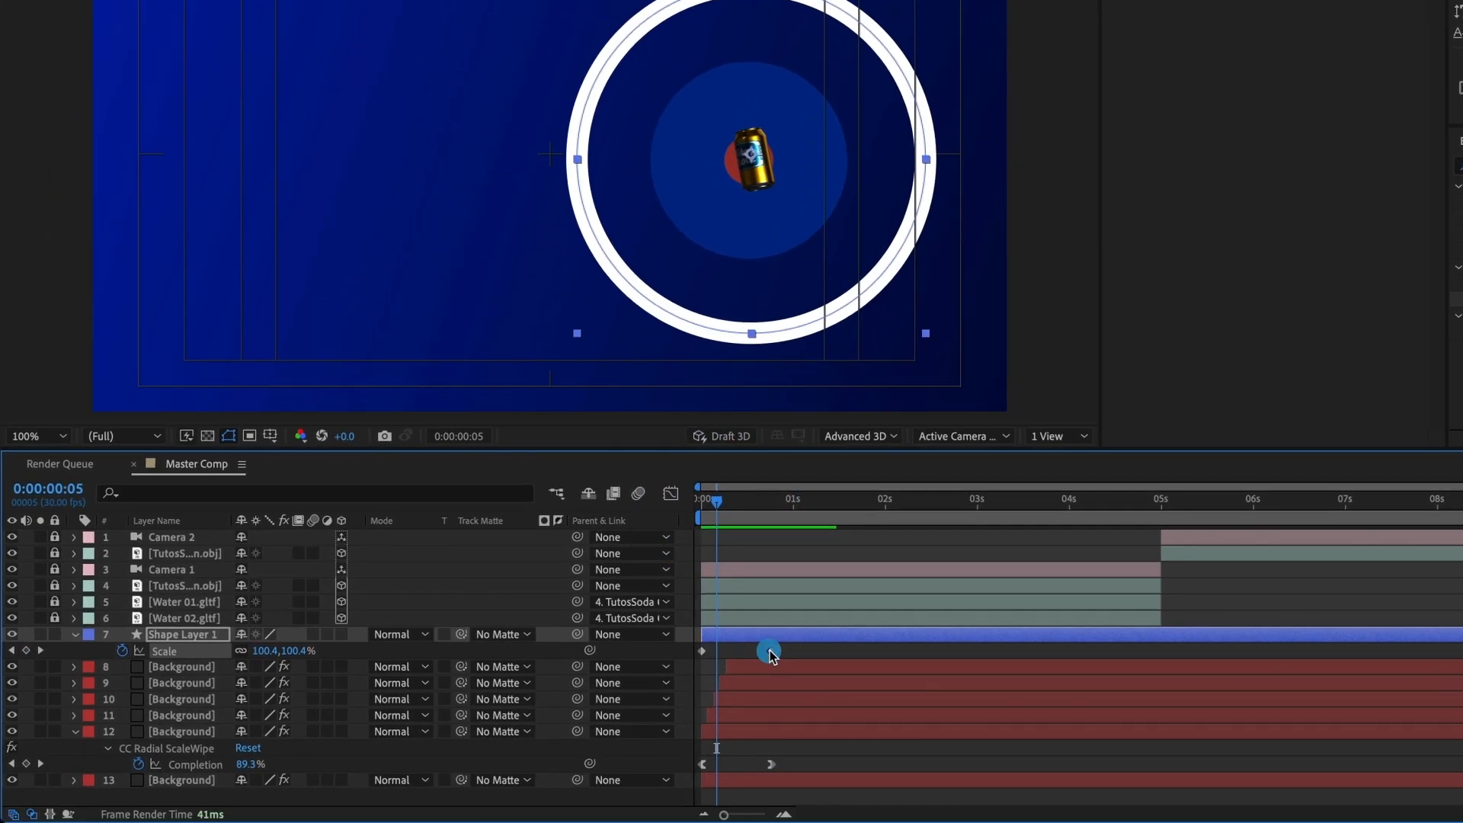
right_click(726, 717)
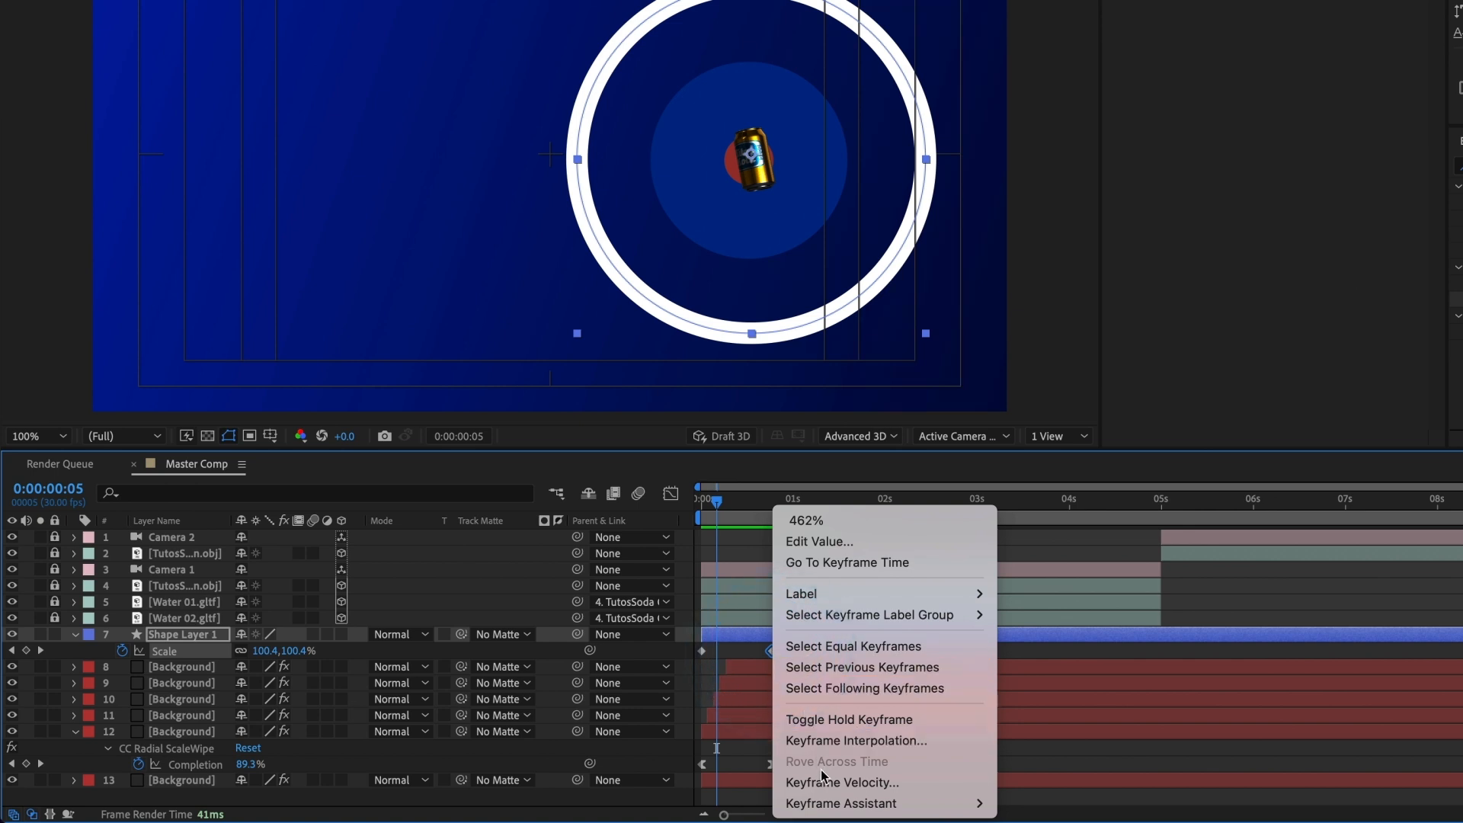
mouse_move(826, 803)
click(1090, 700)
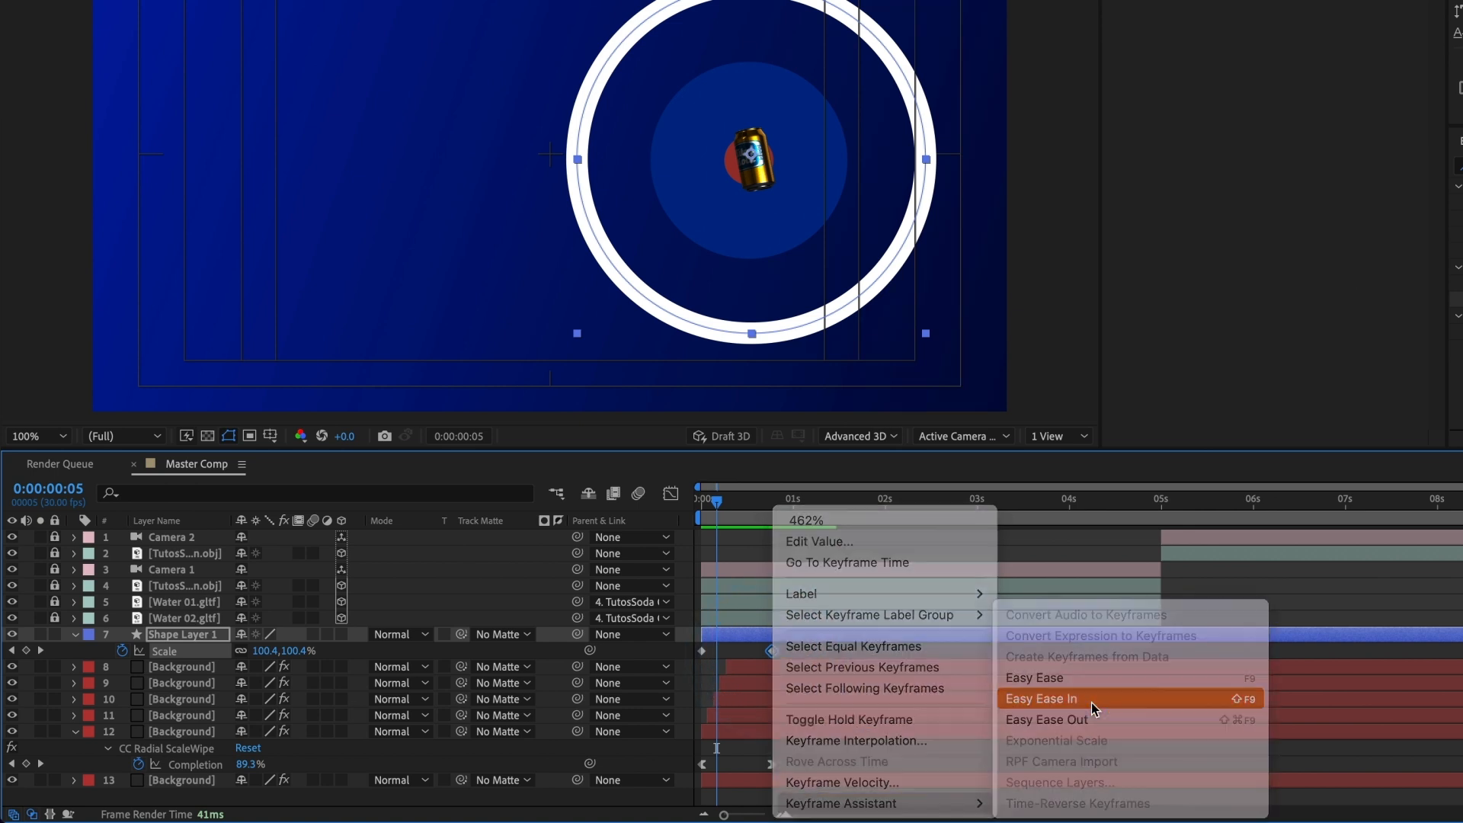
Step: Shape the Scale speed graph to start at zero, peak early and slow down gradually, and preview the ring from the start
click(674, 496)
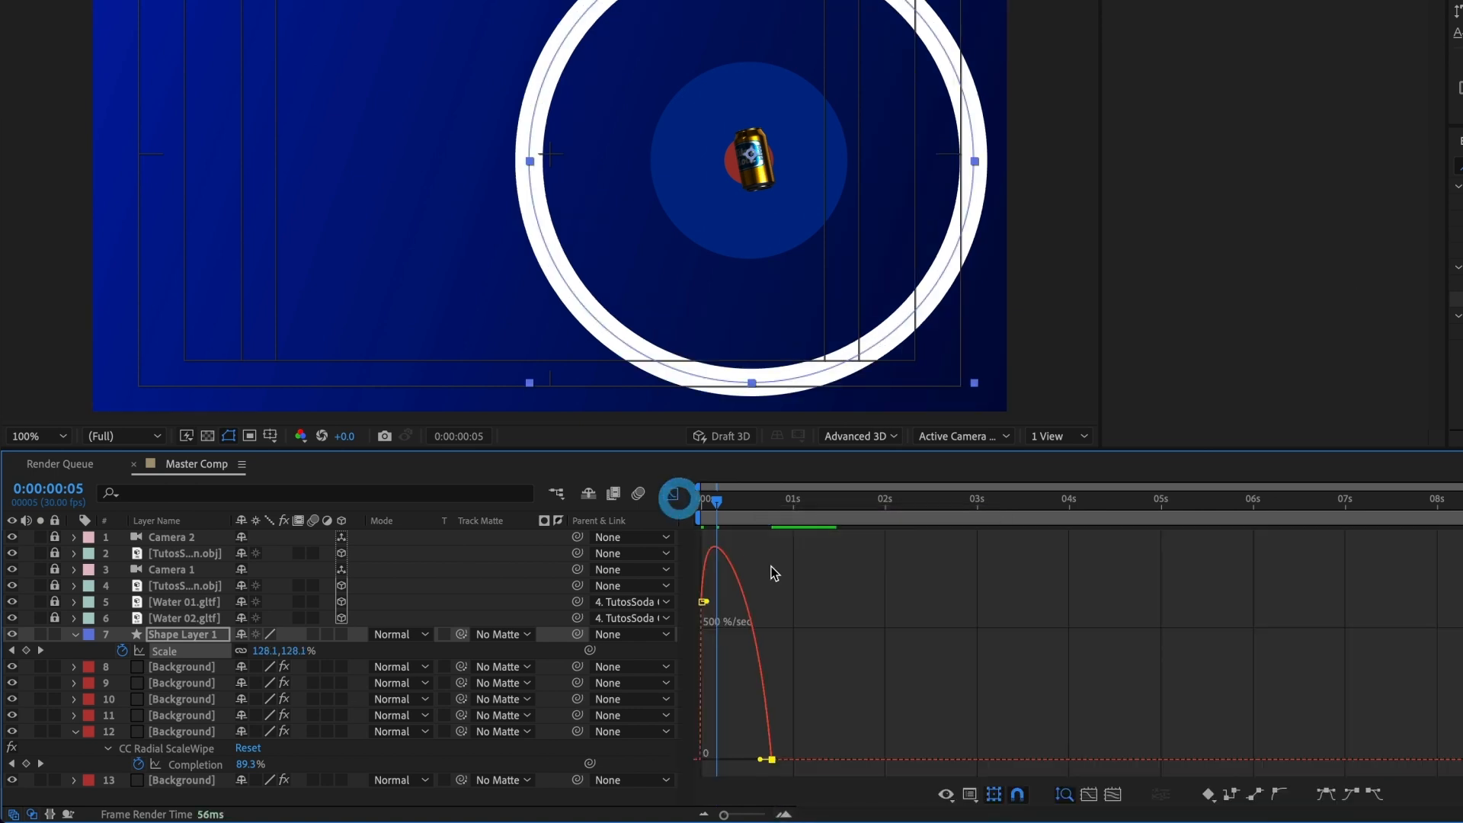
drag(760, 759, 751, 758)
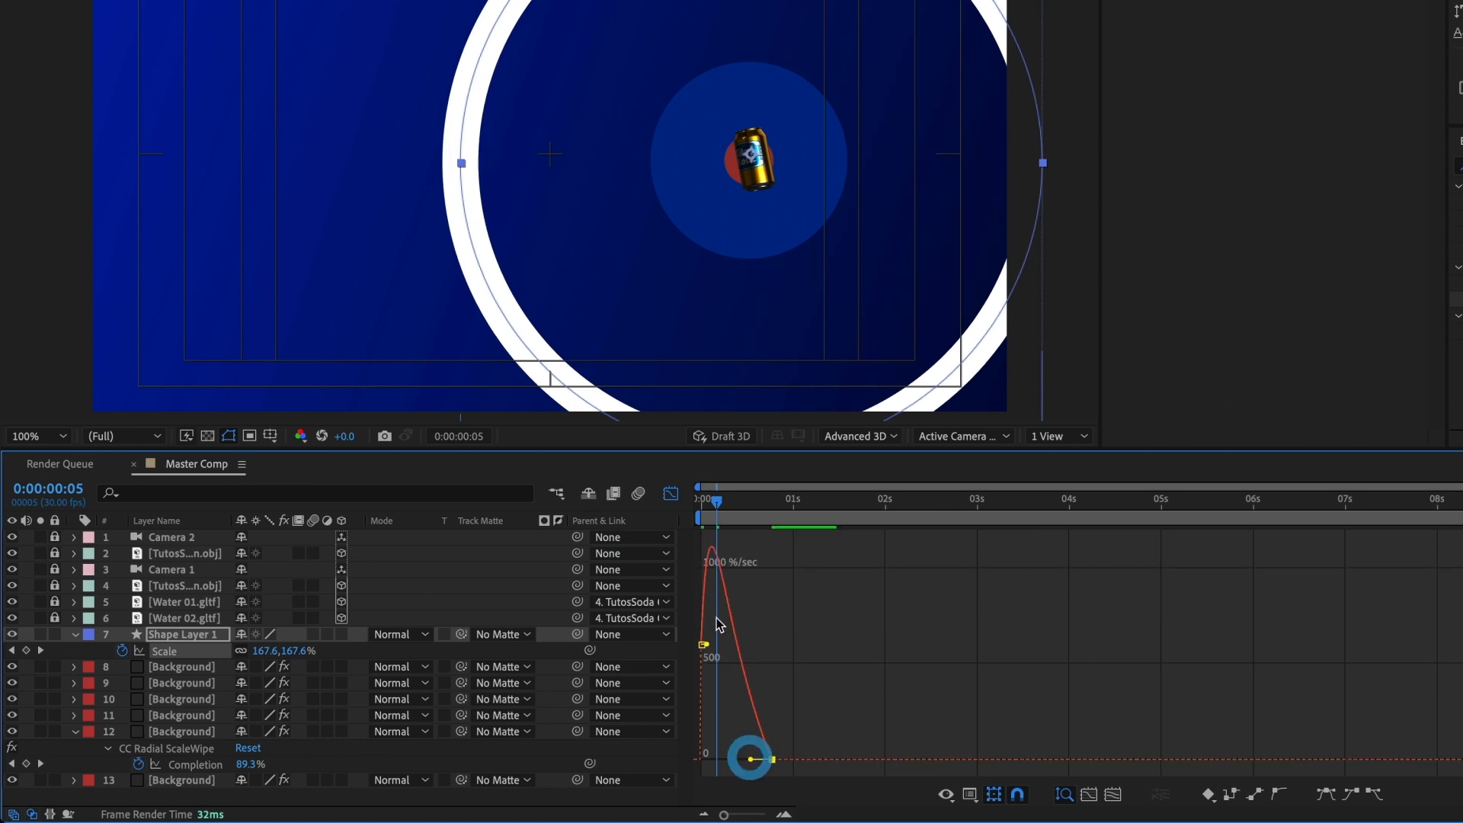
drag(710, 653, 713, 759)
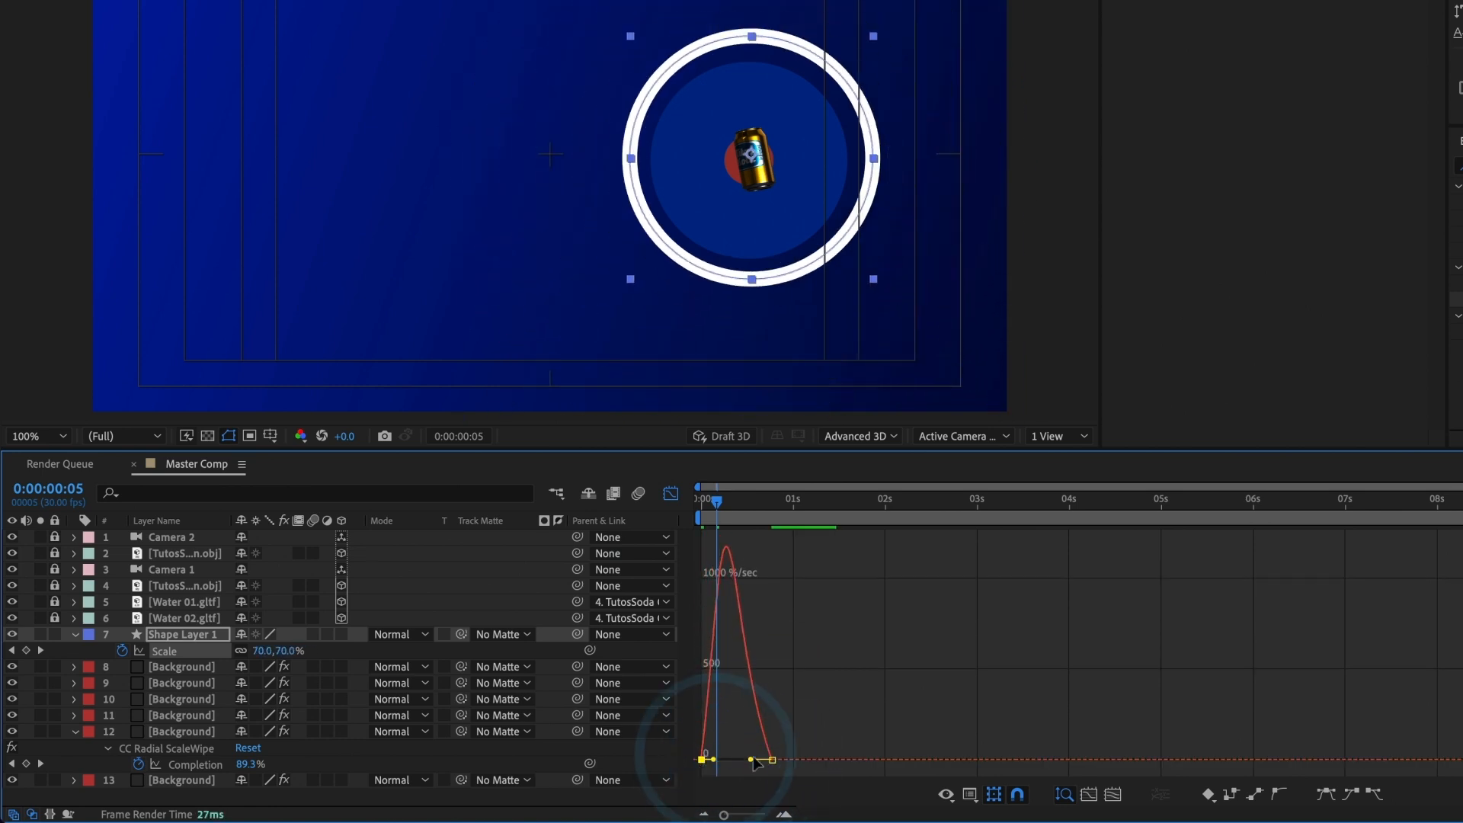
drag(725, 505, 672, 508)
key(space)
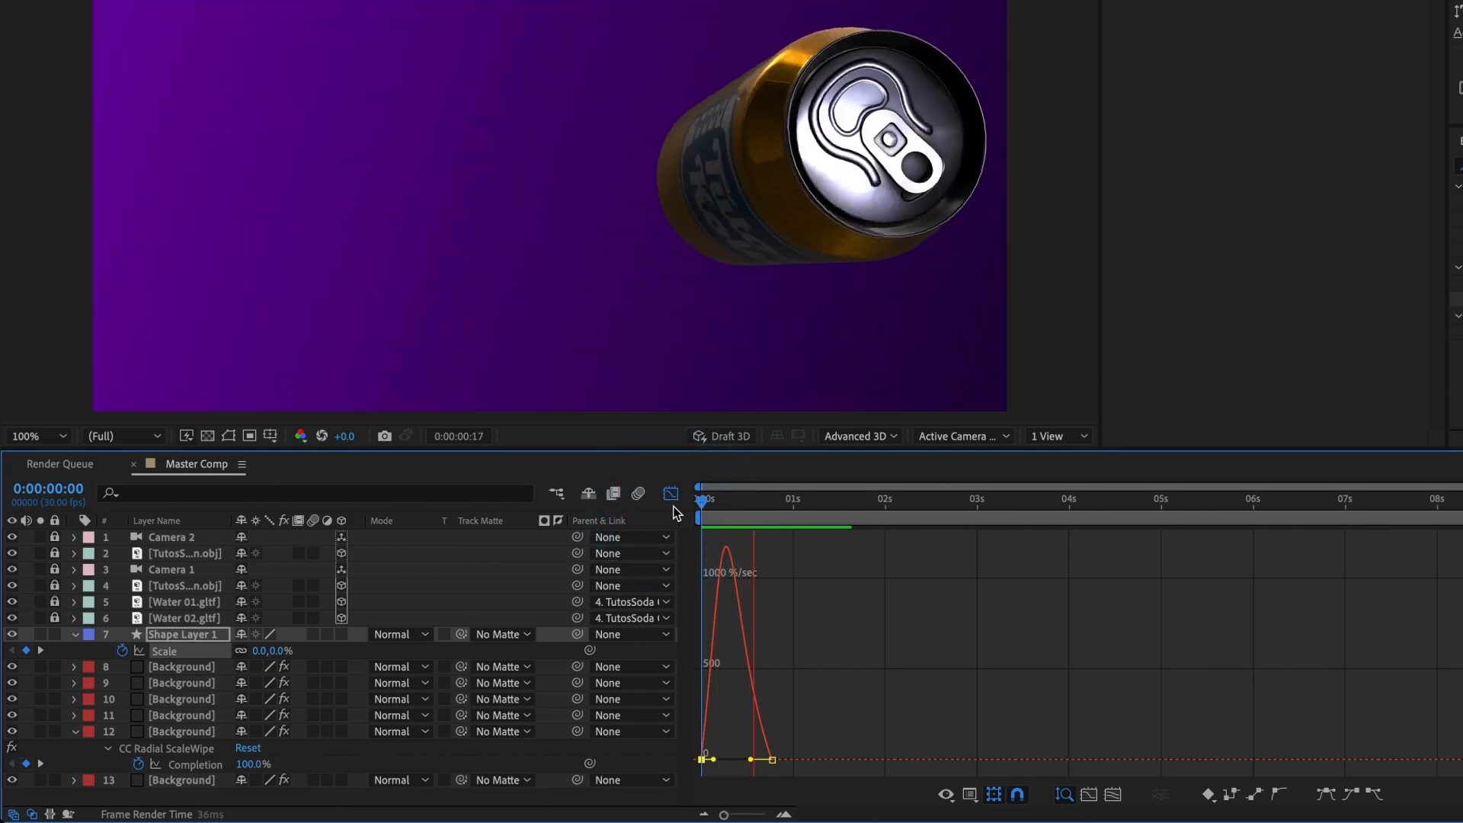
click(671, 495)
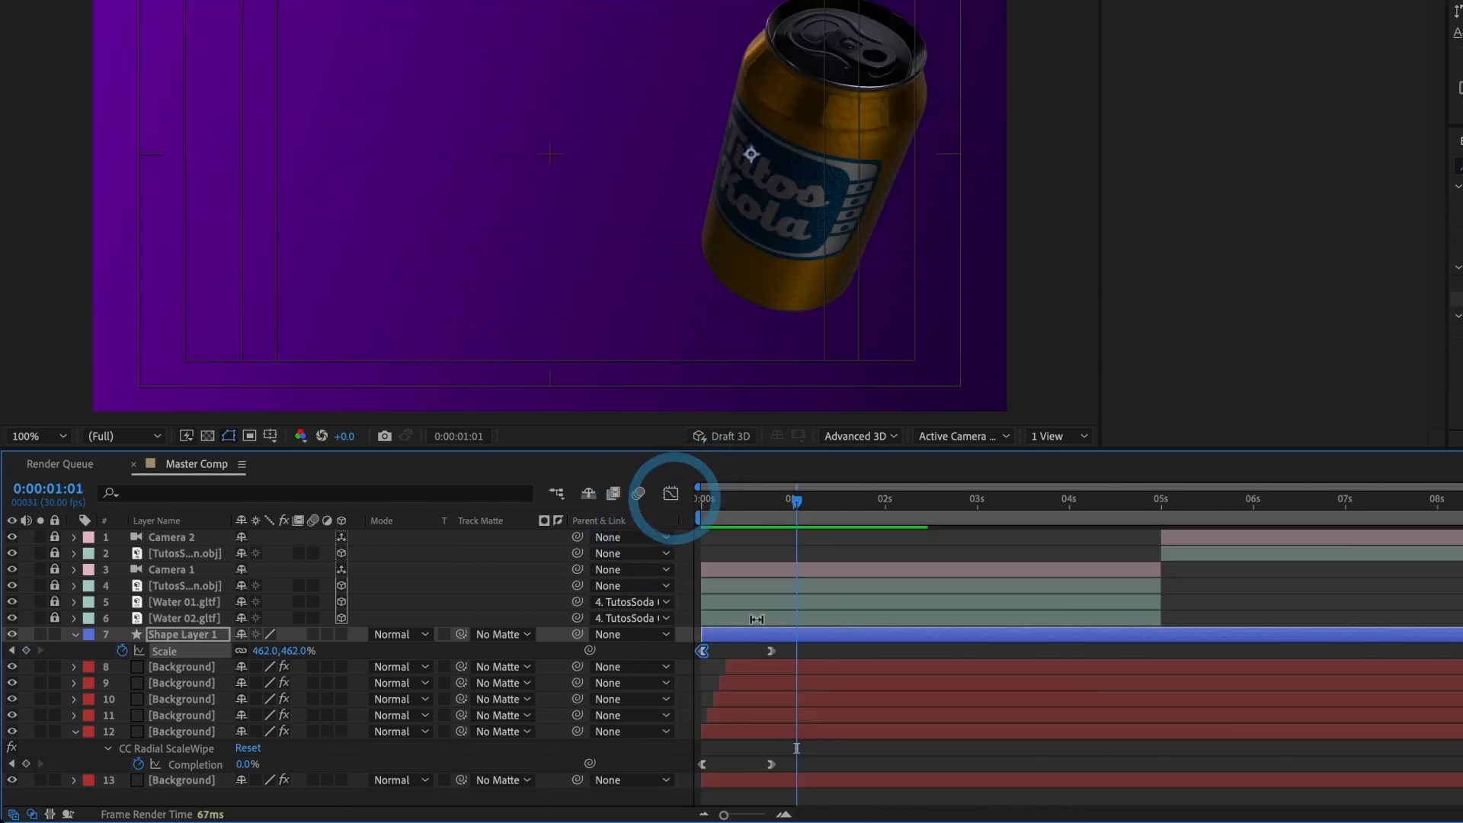
Step: Shift Shape Layer 1 about three frames later in the timeline and check the ring at 0:00:00:09
double_click(687, 703)
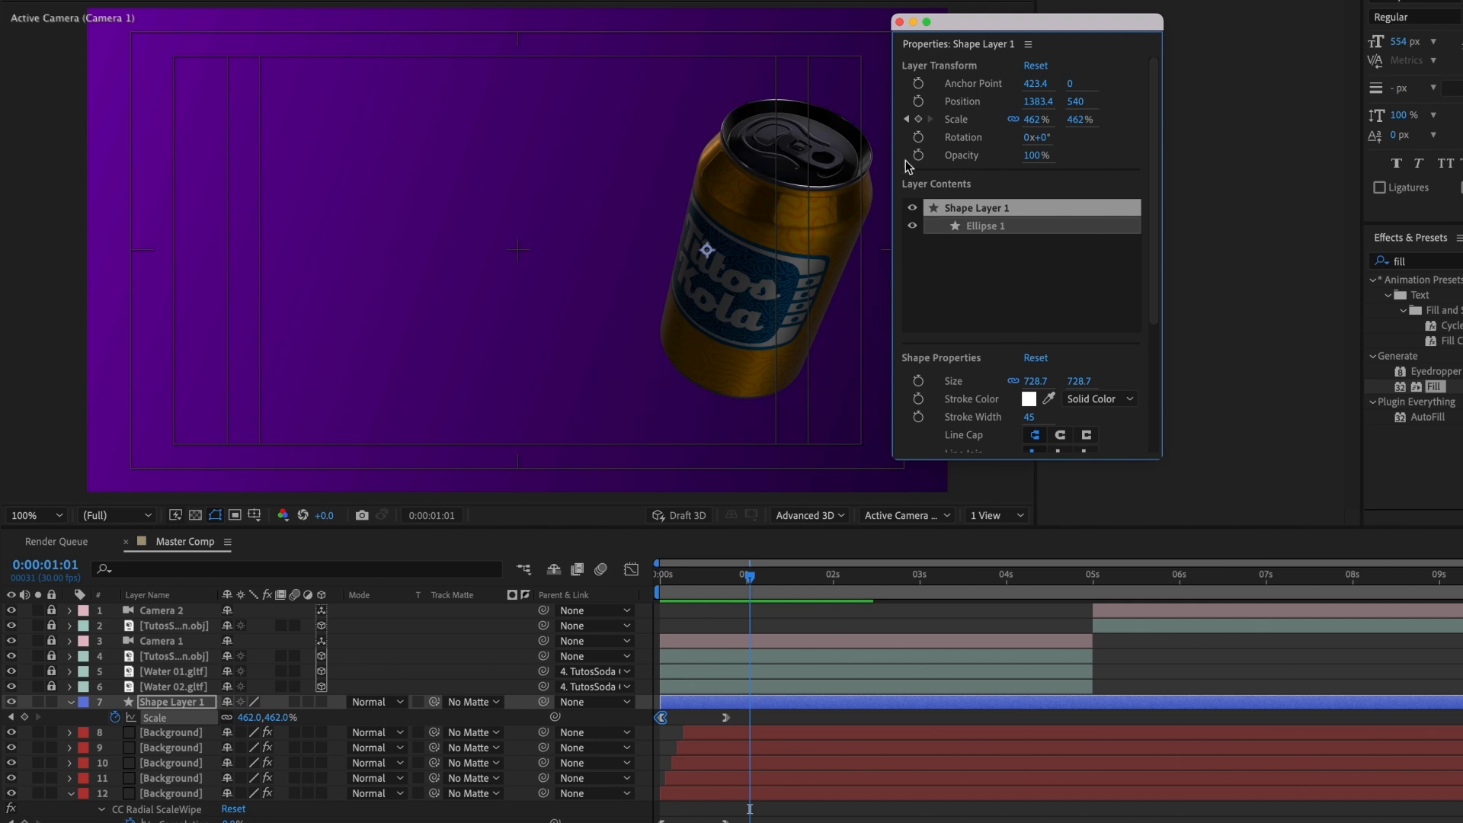
click(900, 22)
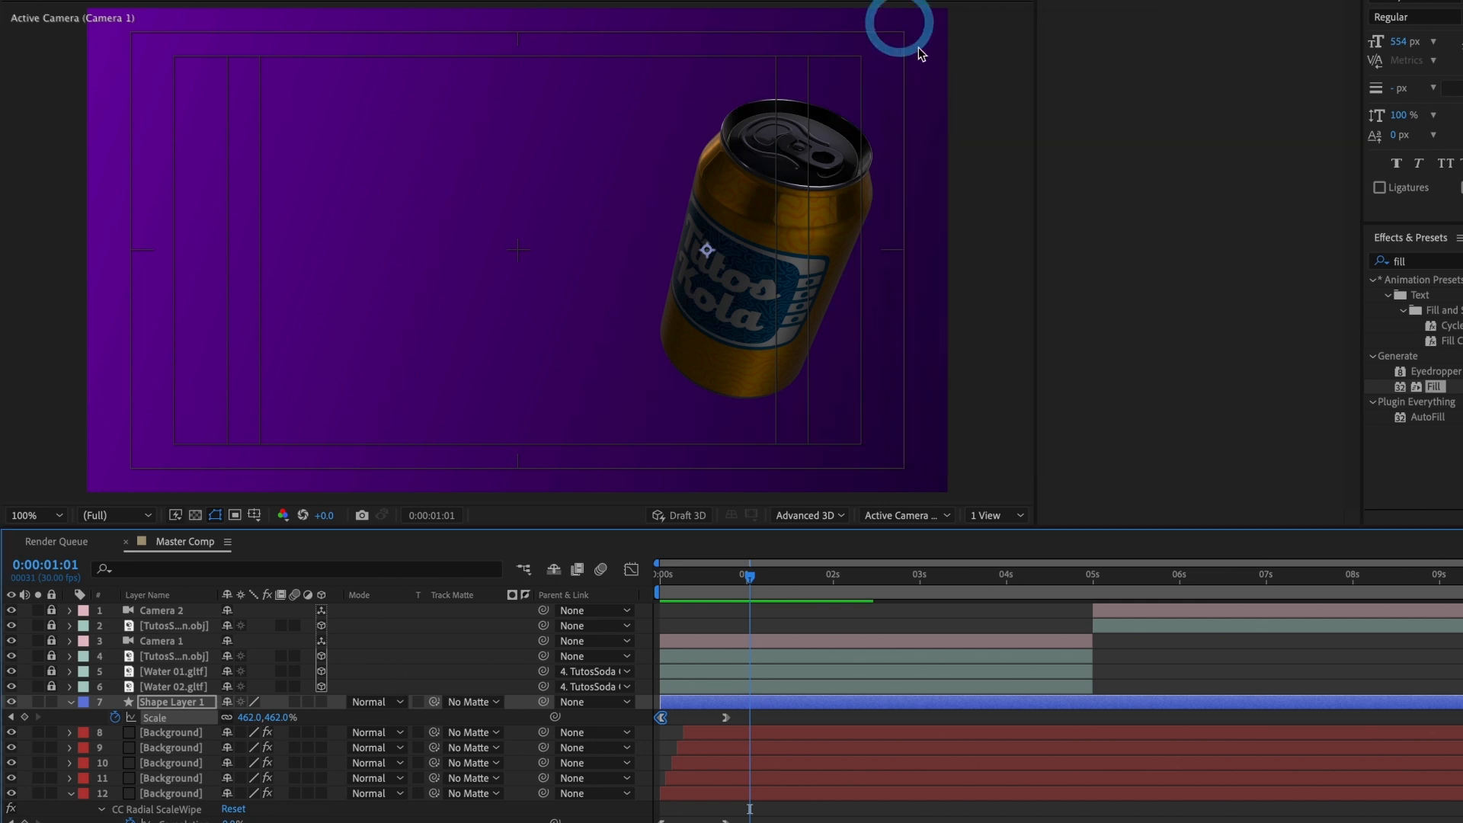
drag(676, 709, 683, 708)
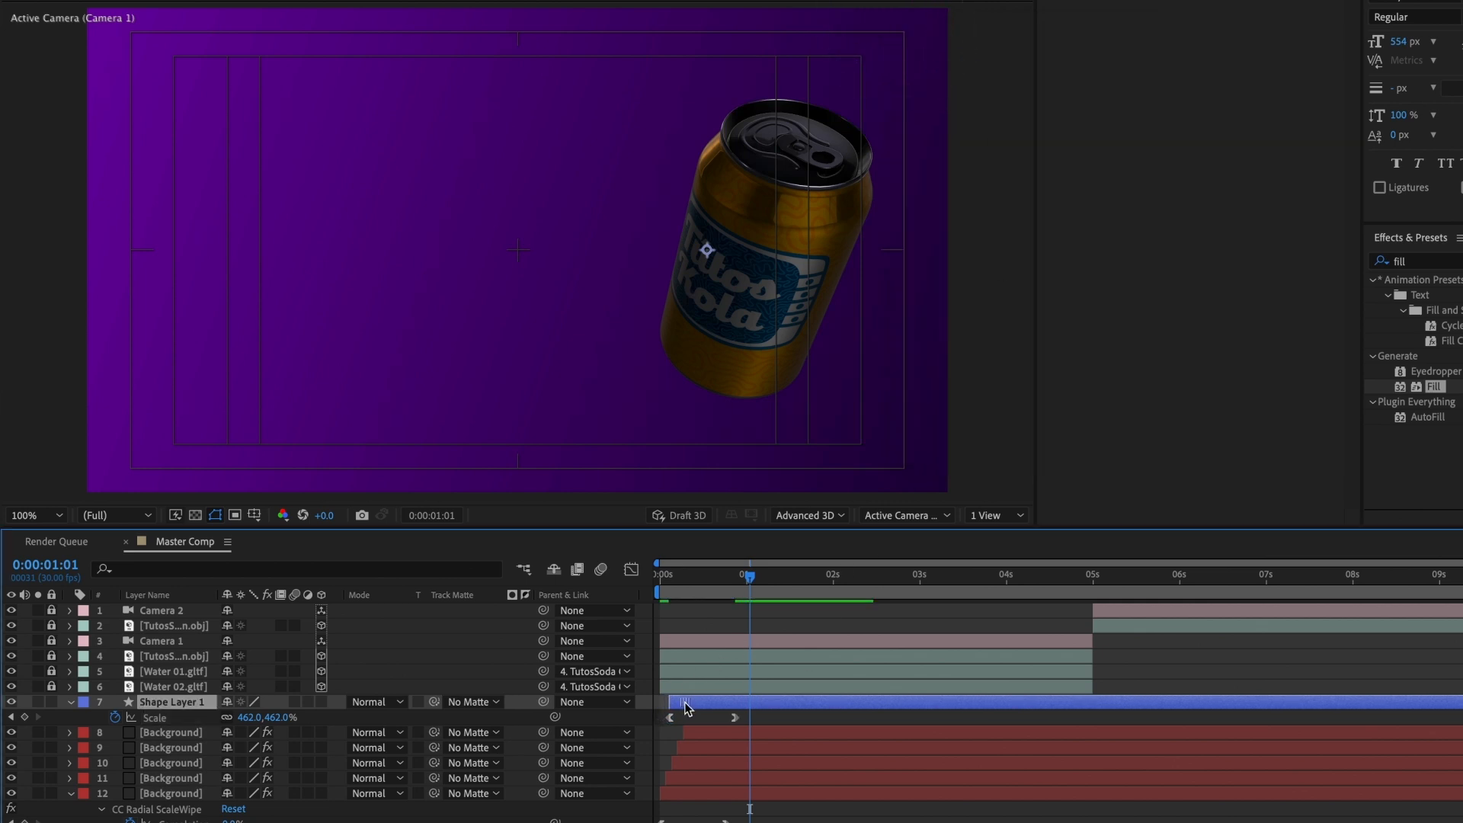
drag(663, 583, 686, 583)
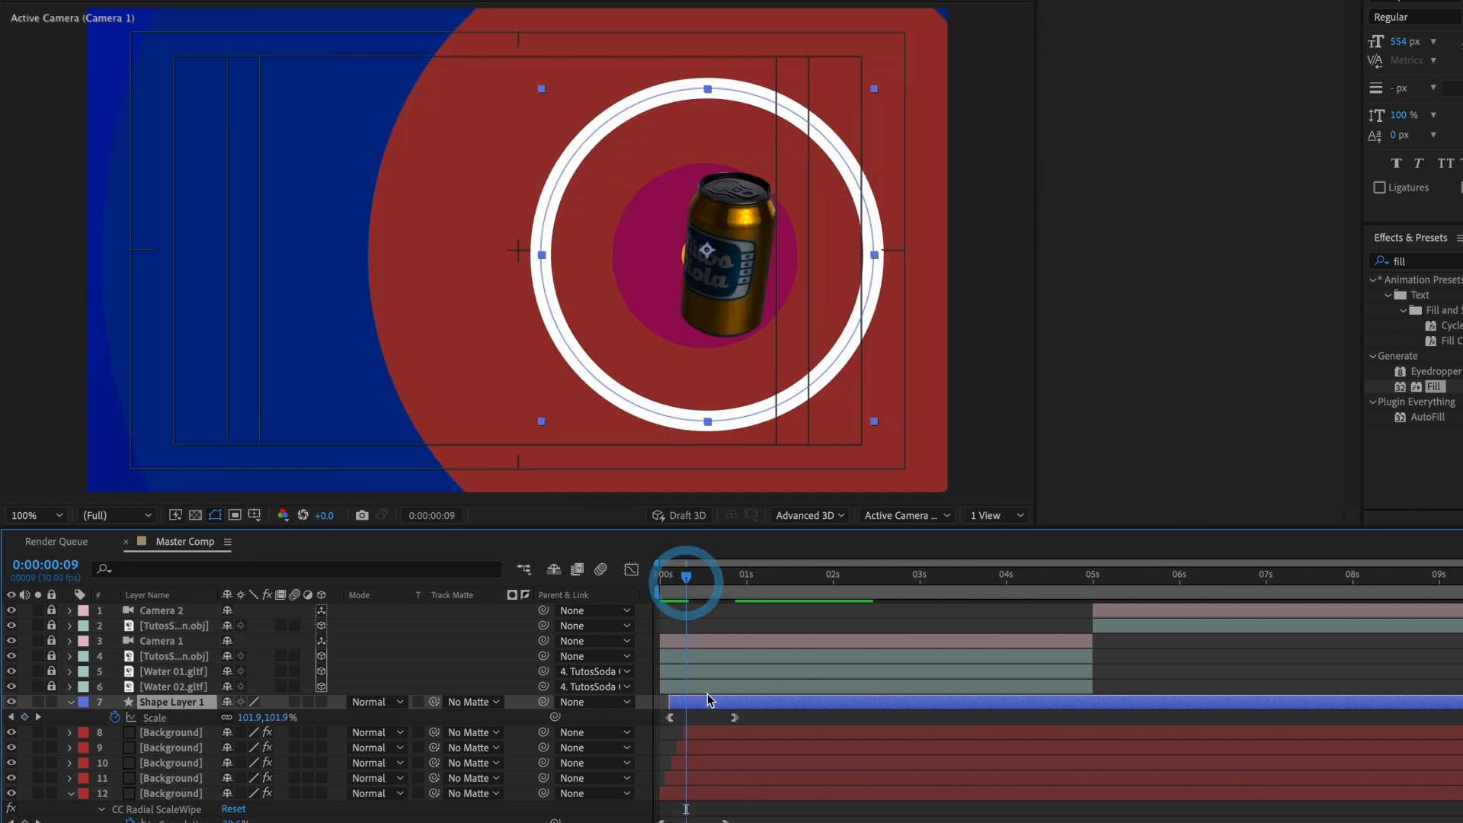
Step: Duplicate Shape Layer 1, shift the copy about three frames later than the original, and view the two rings at 0:00:00:10
key(ctrl+d)
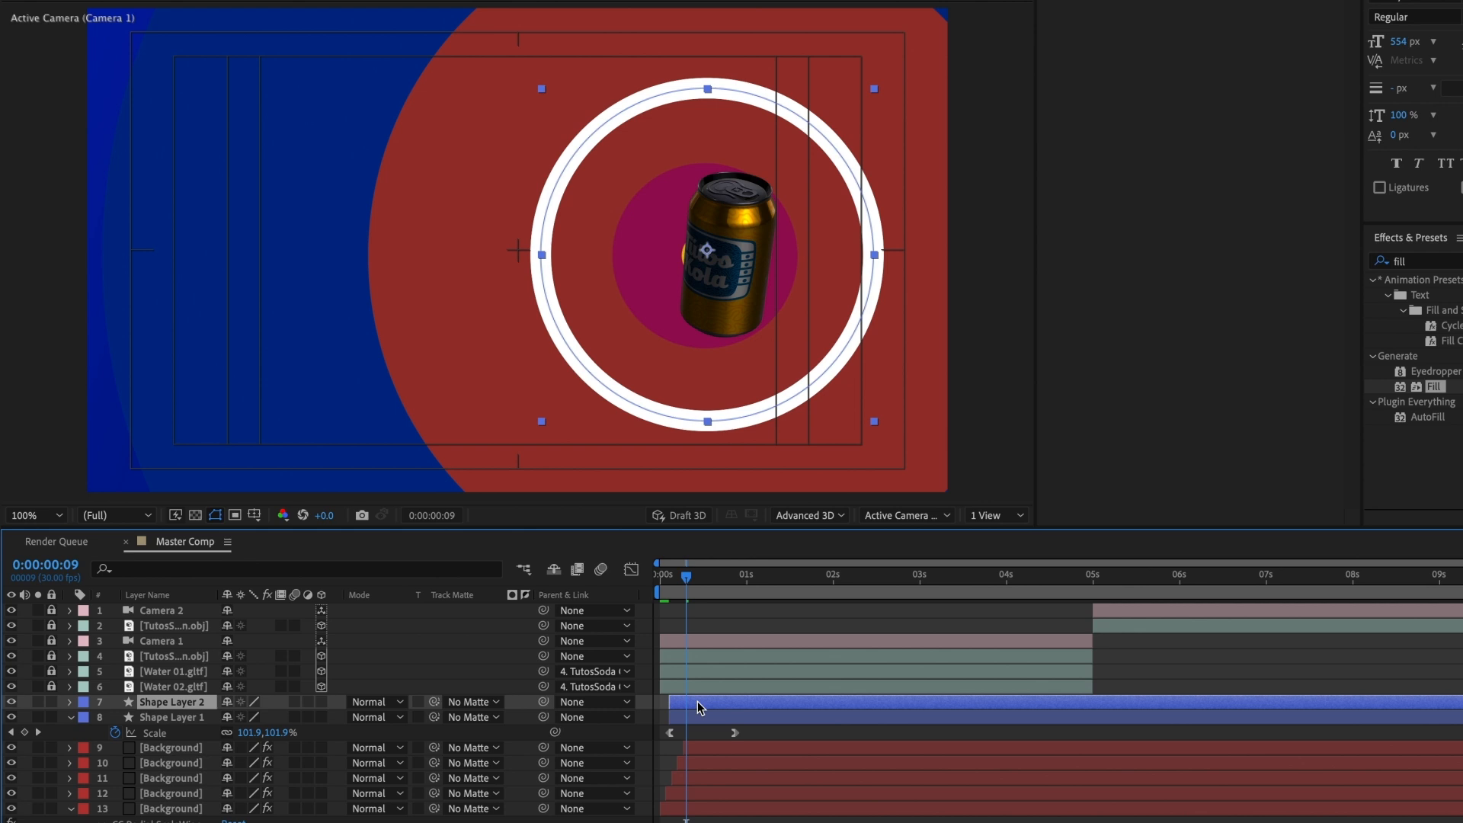
drag(698, 700, 706, 701)
mouse_move(678, 590)
mouse_down()
mouse_move(662, 584)
mouse_move(689, 587)
mouse_up()
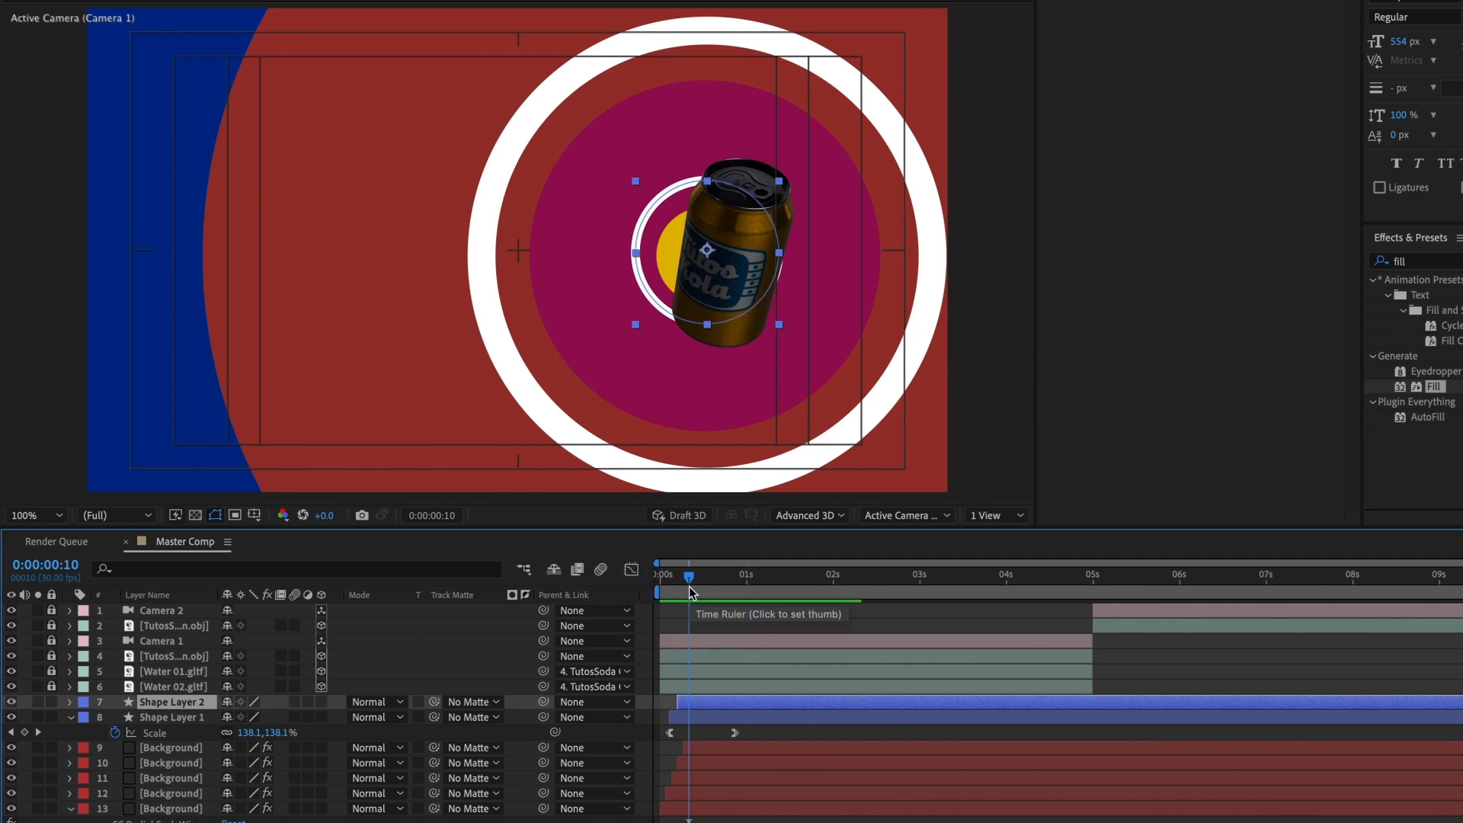
Step: Find the Drop Shadow effect and apply it to Shape Layer 1
click(688, 713)
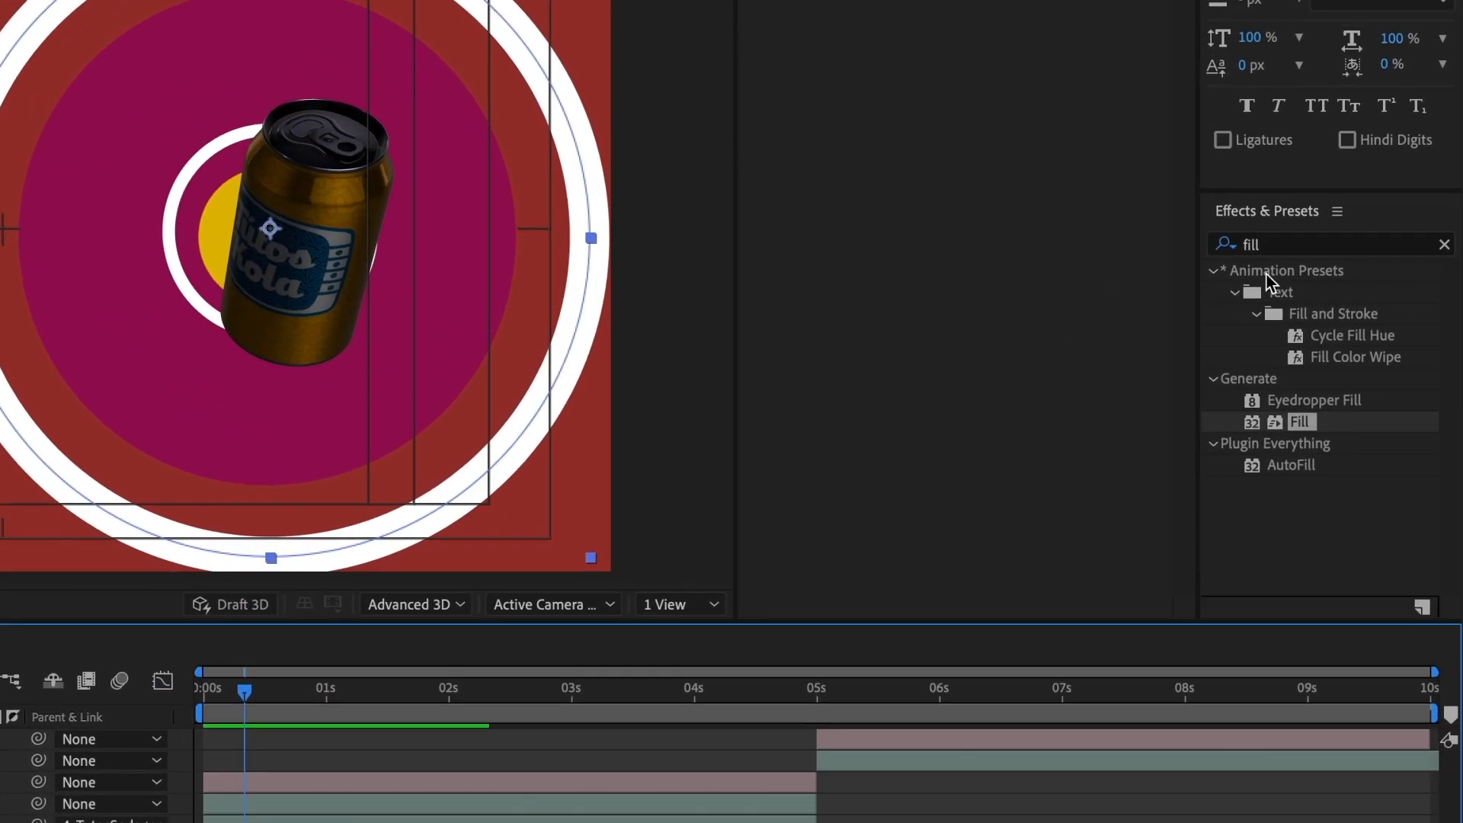
click(1286, 251)
text(drop sha)
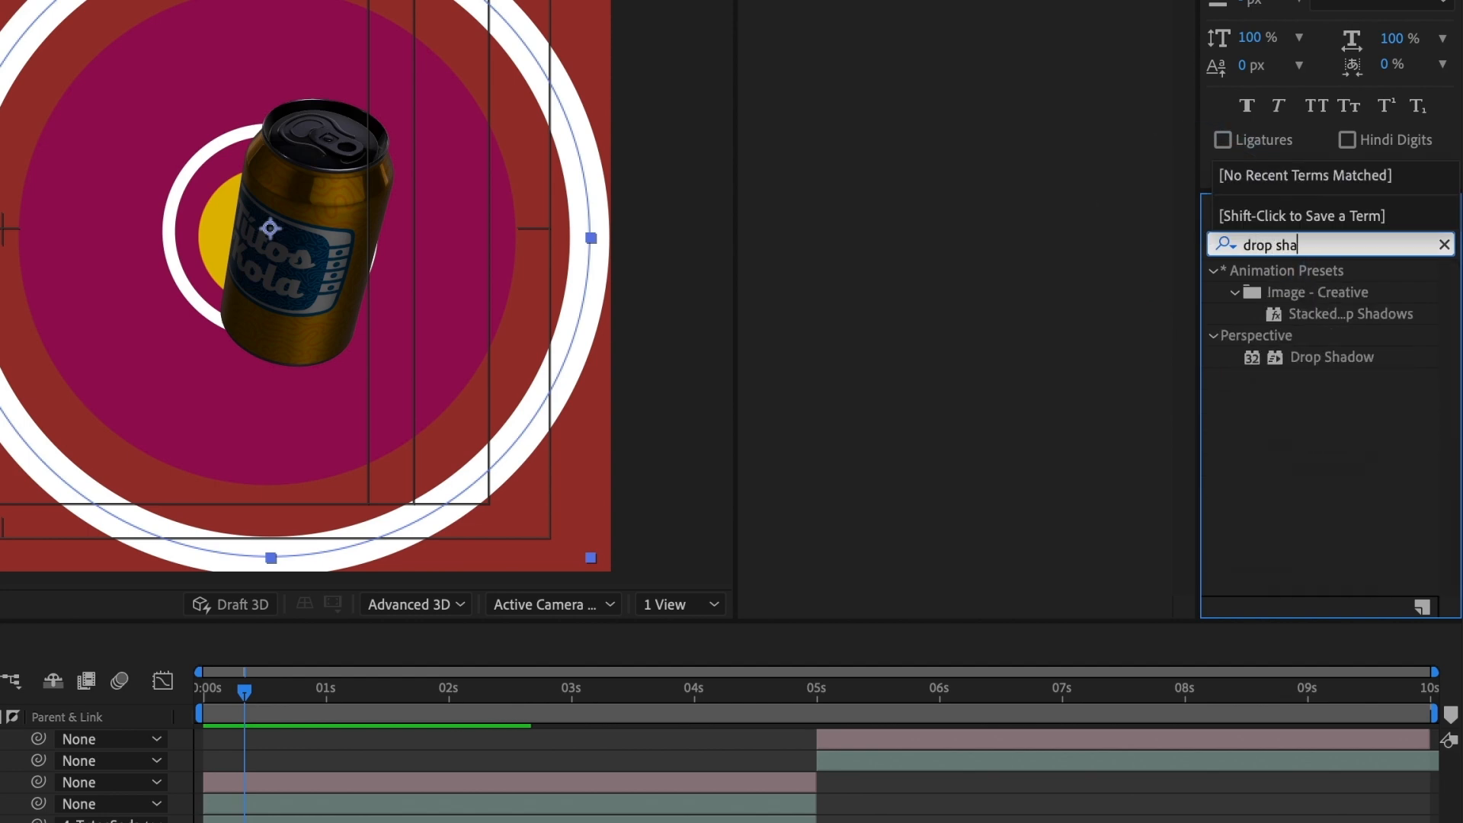
drag(1331, 360, 269, 822)
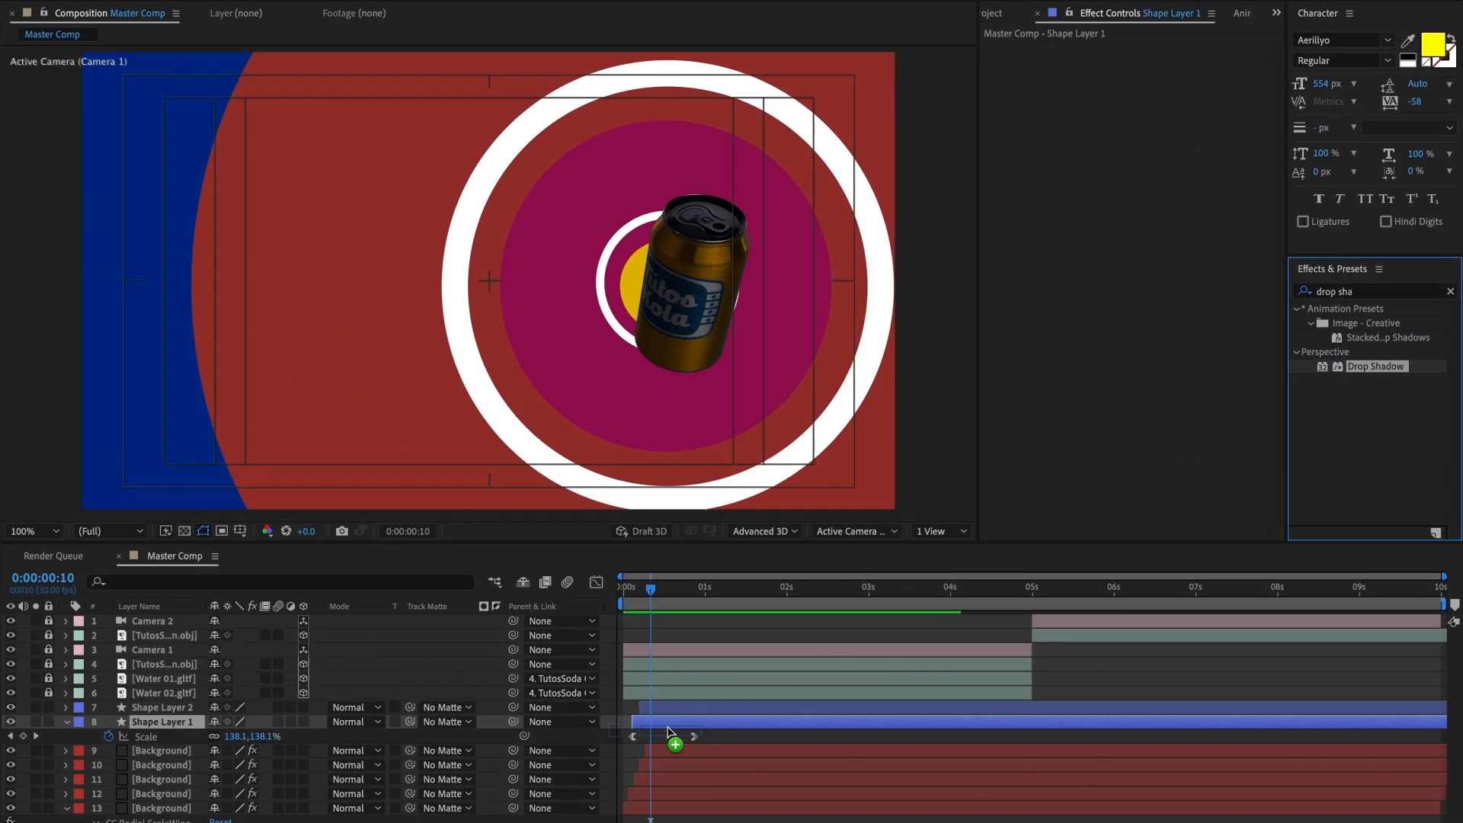
drag(667, 730, 669, 727)
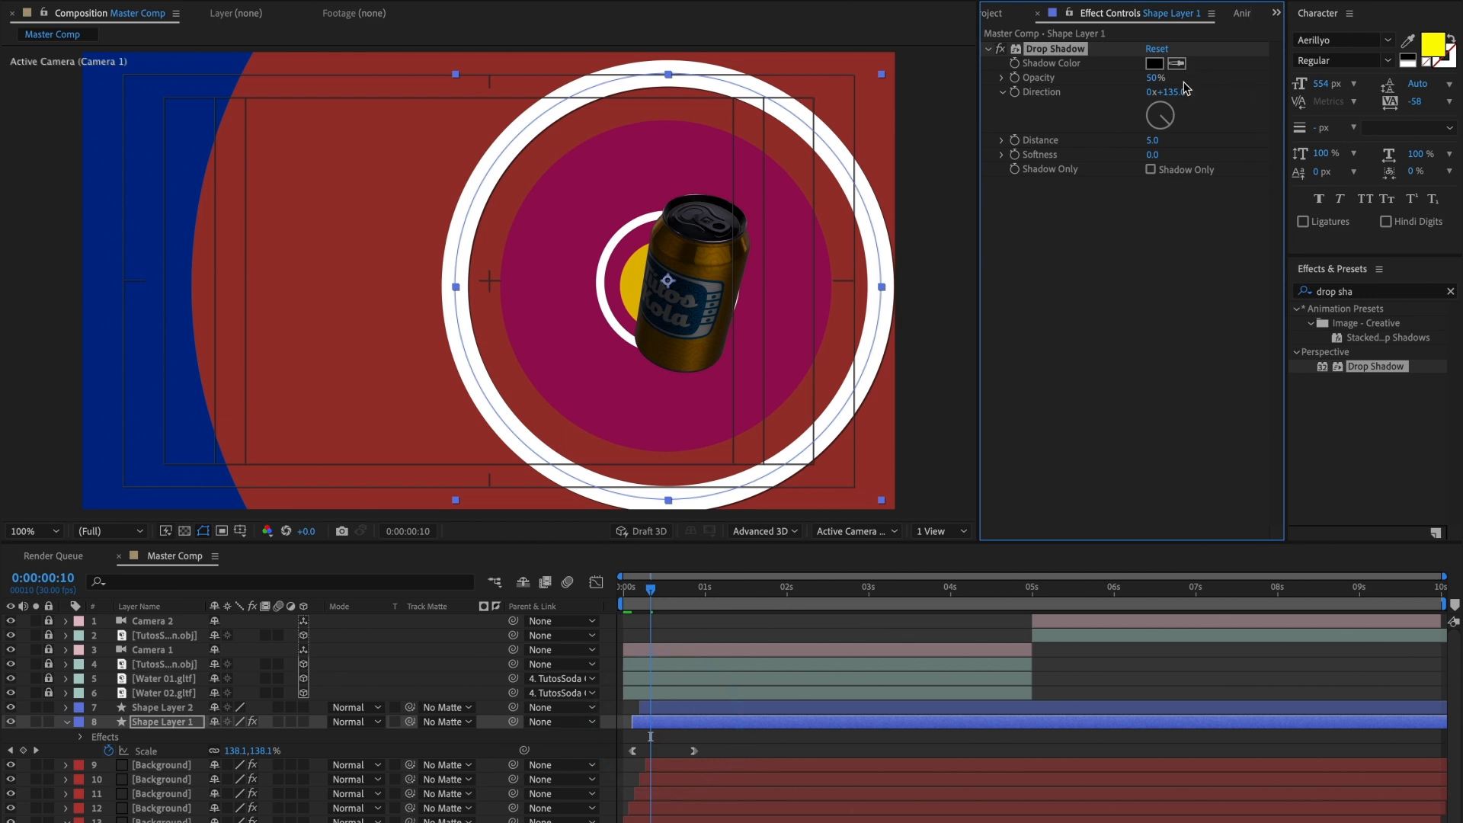
Step: Set Shape Layer 1's Drop Shadow to a distance of 14 and a softness of 28, and check it at 0:00:00:12
drag(1152, 140, 1159, 141)
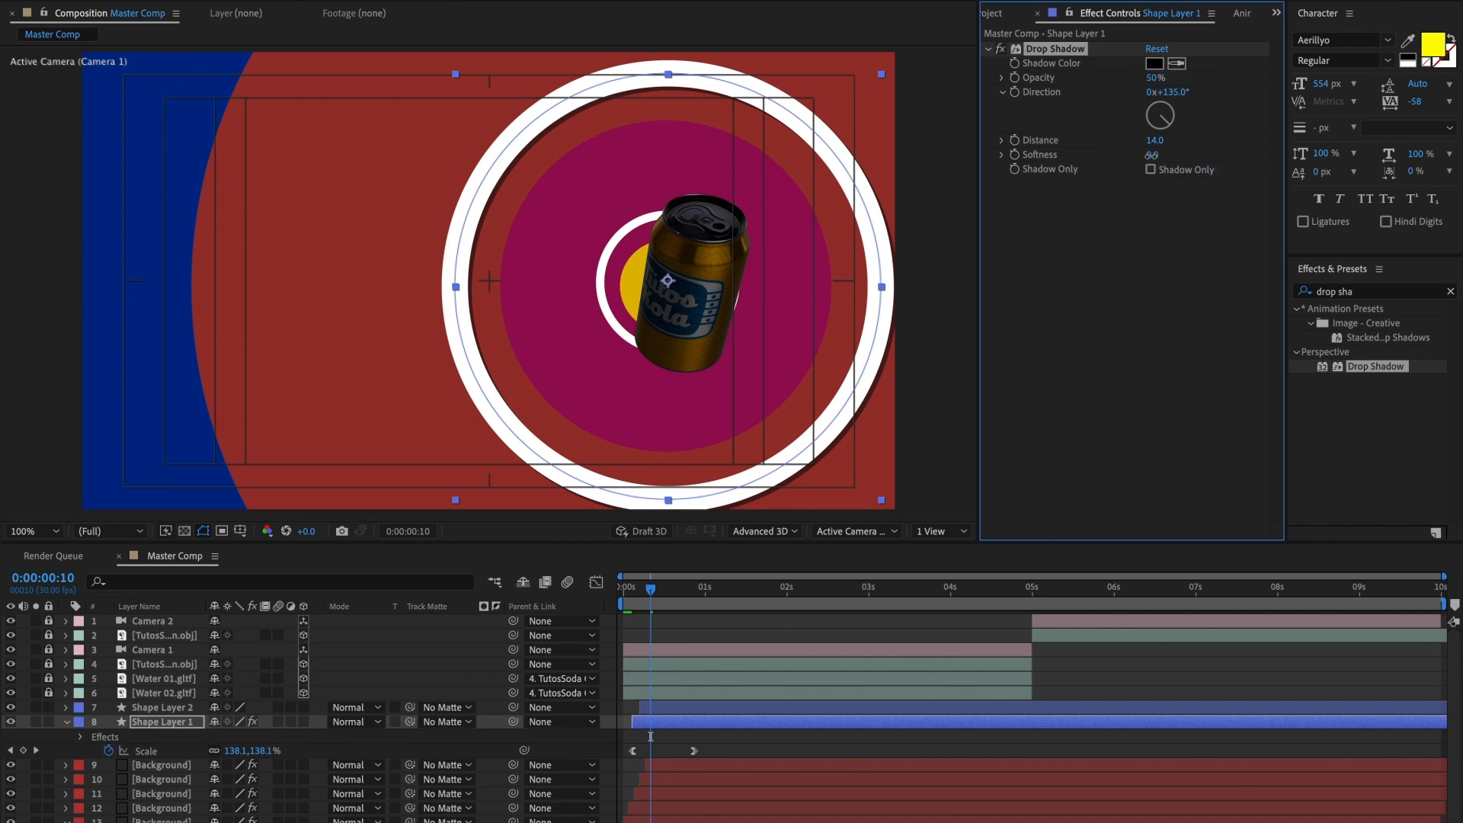
drag(1171, 154, 1171, 154)
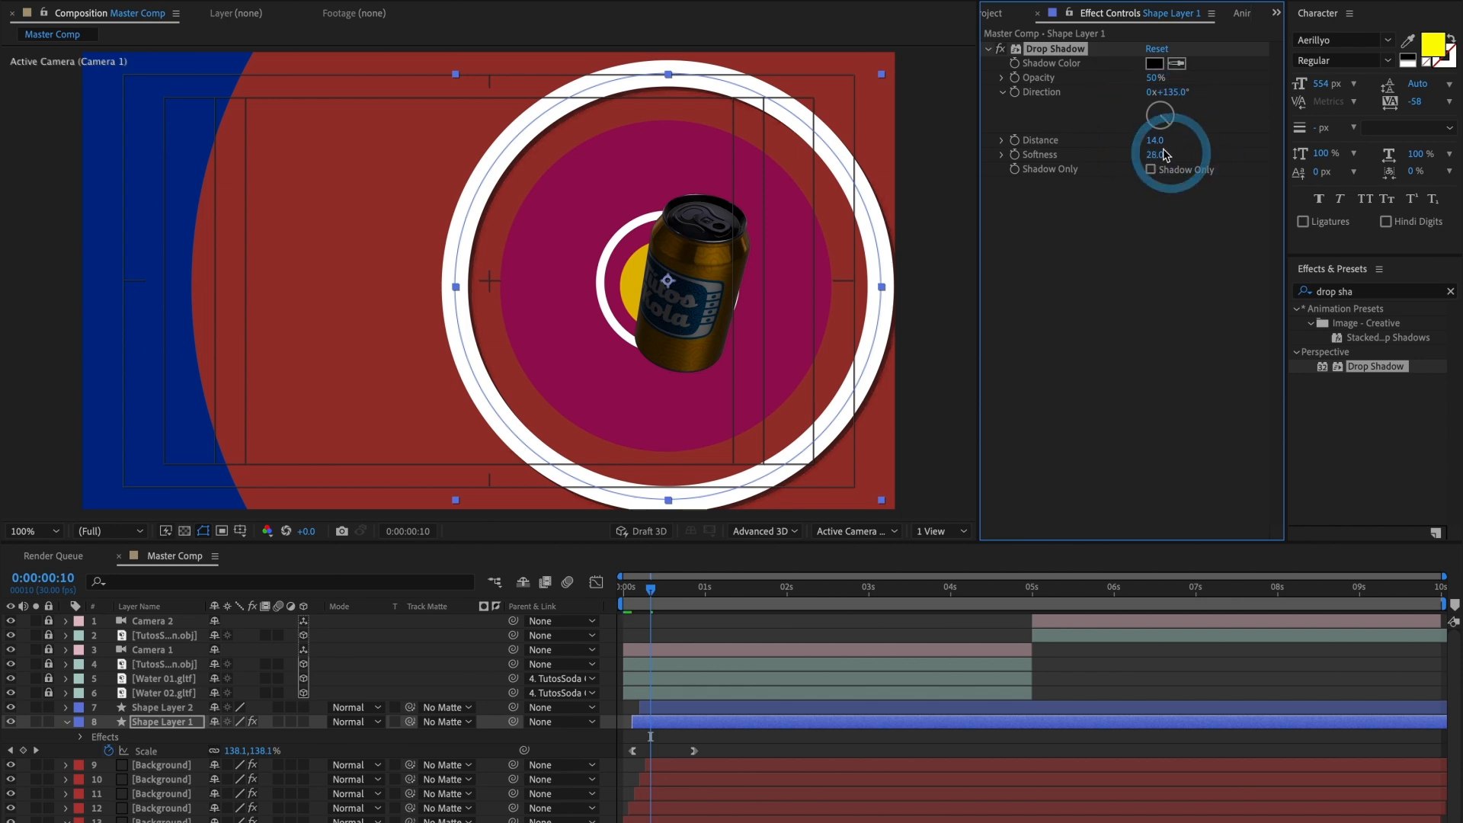
drag(668, 595, 656, 595)
Step: Copy the Drop Shadow effect from Shape Layer 1 to Shape Layer 2 and preview the animation from the start
key(ctrl+c)
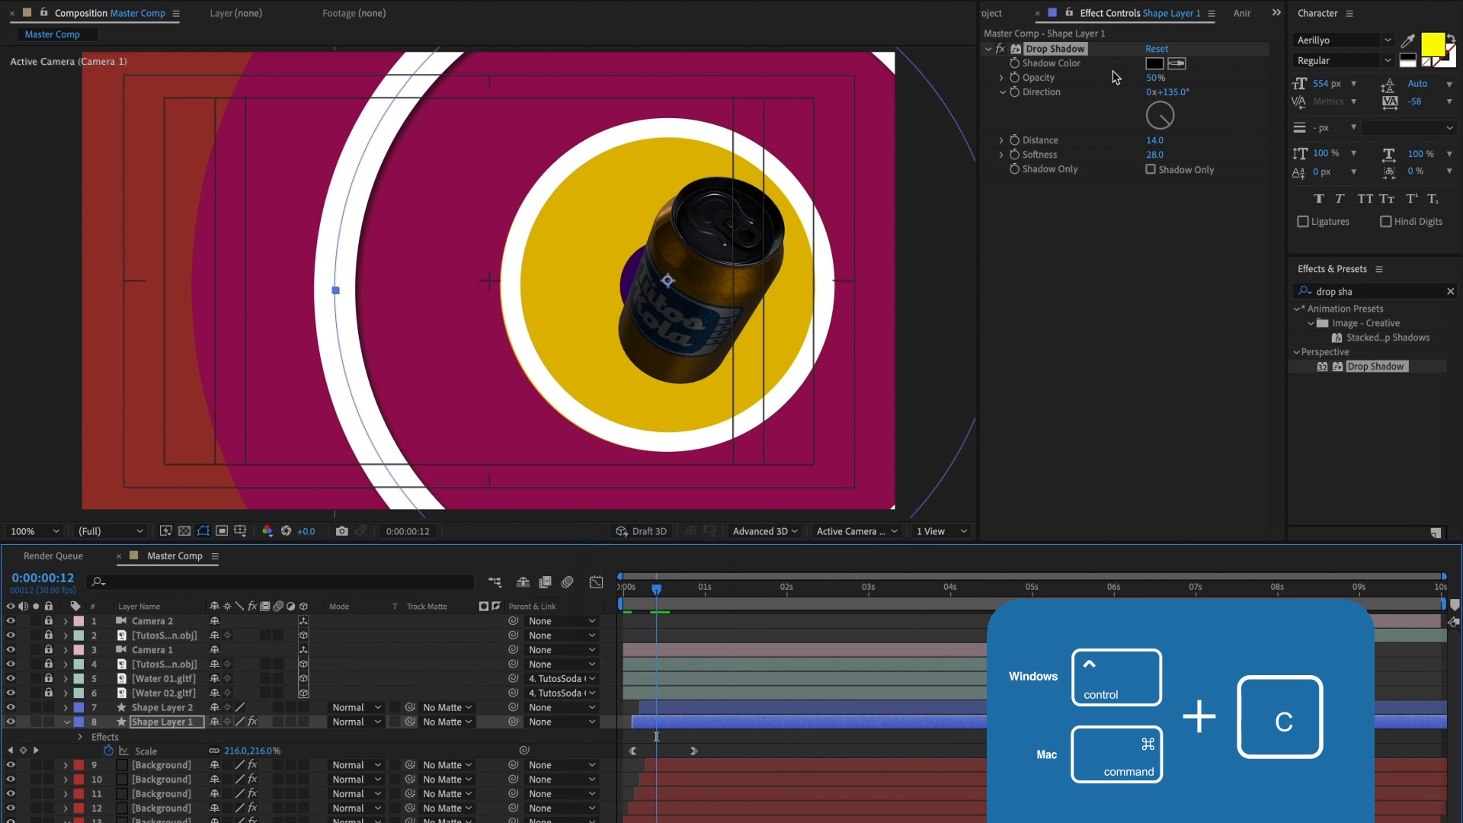
click(1075, 51)
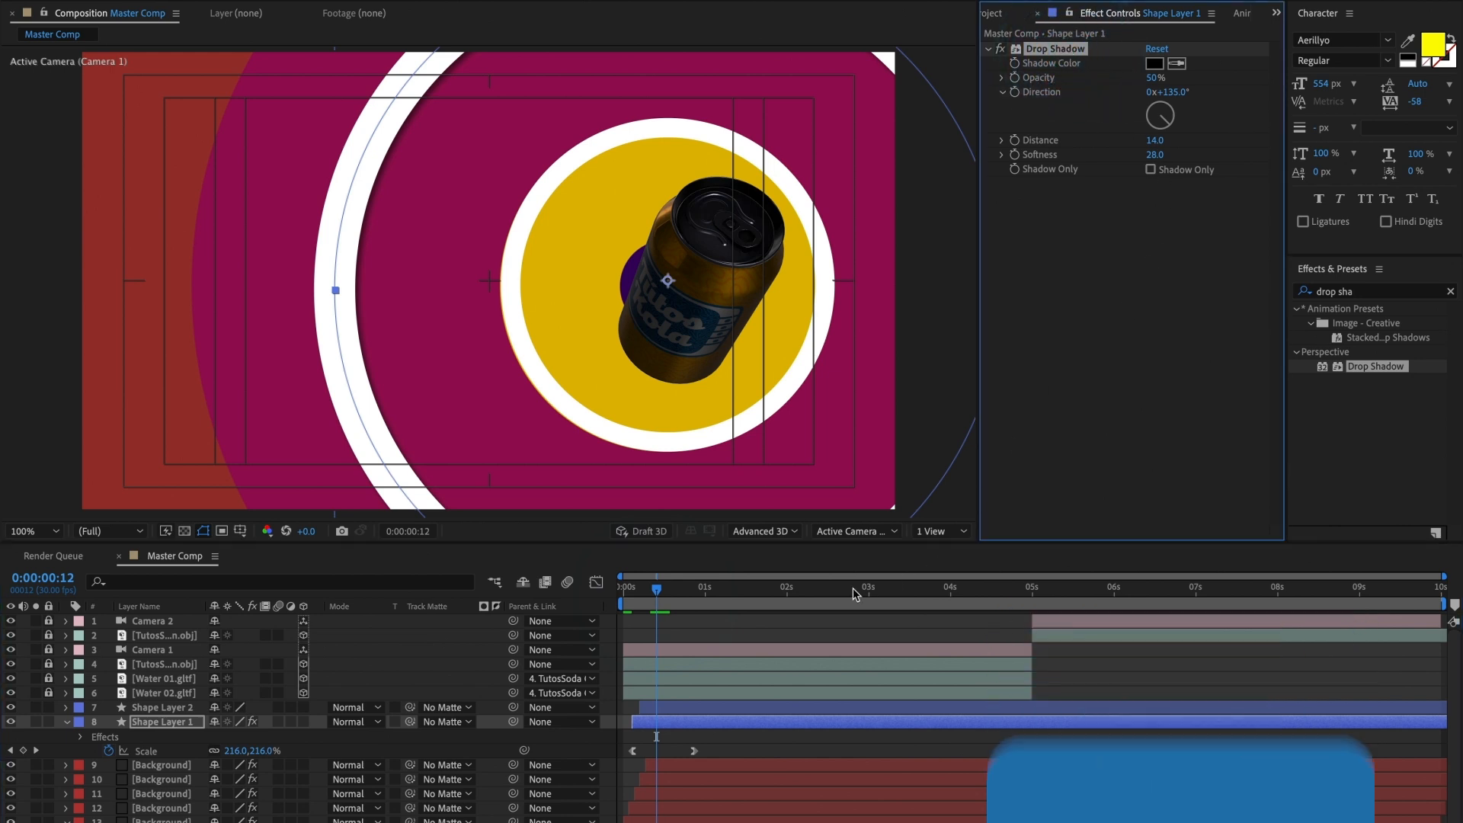
click(670, 704)
key(ctrl+v)
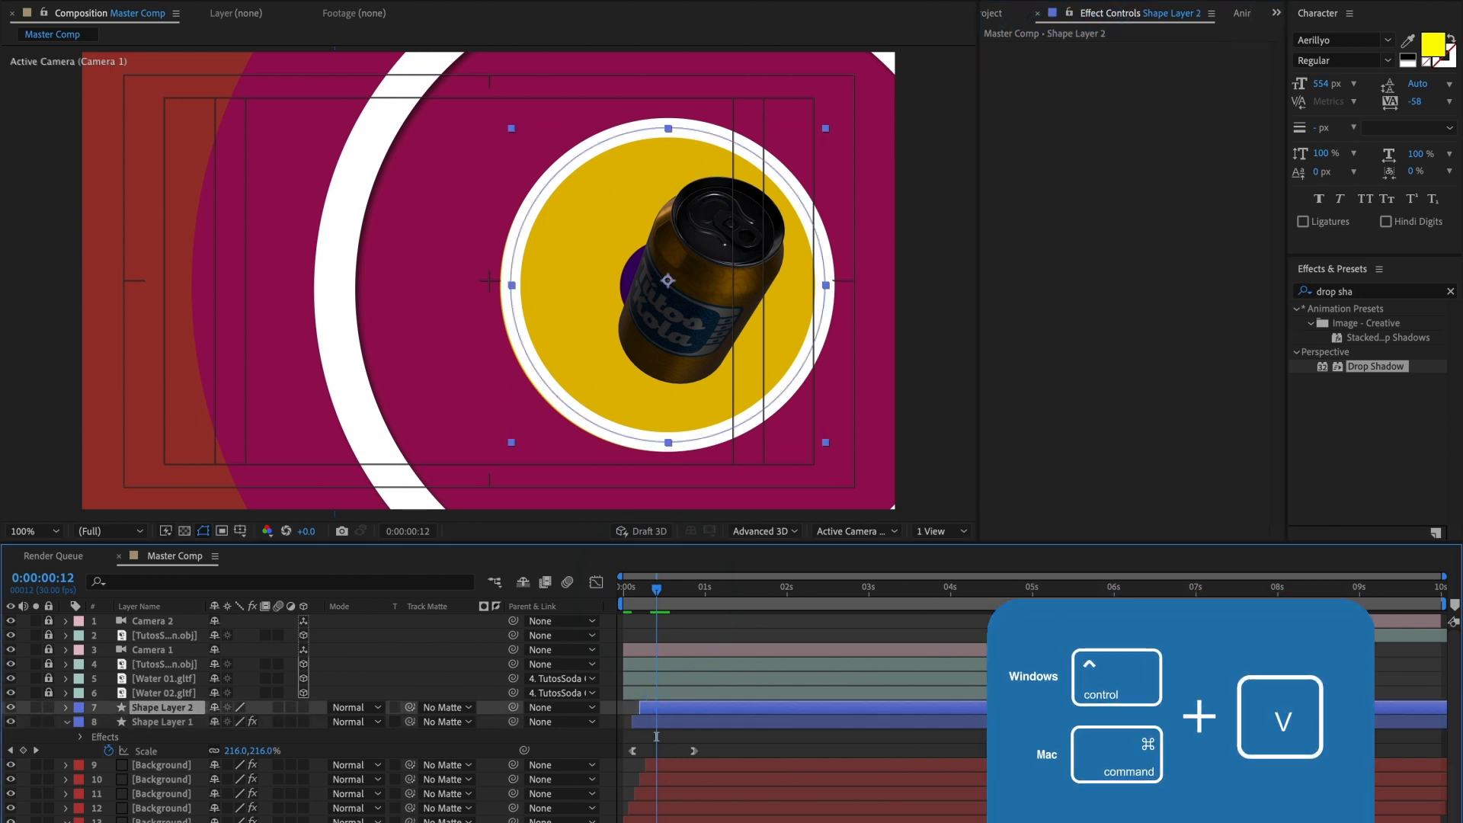
drag(651, 595, 622, 595)
key(space)
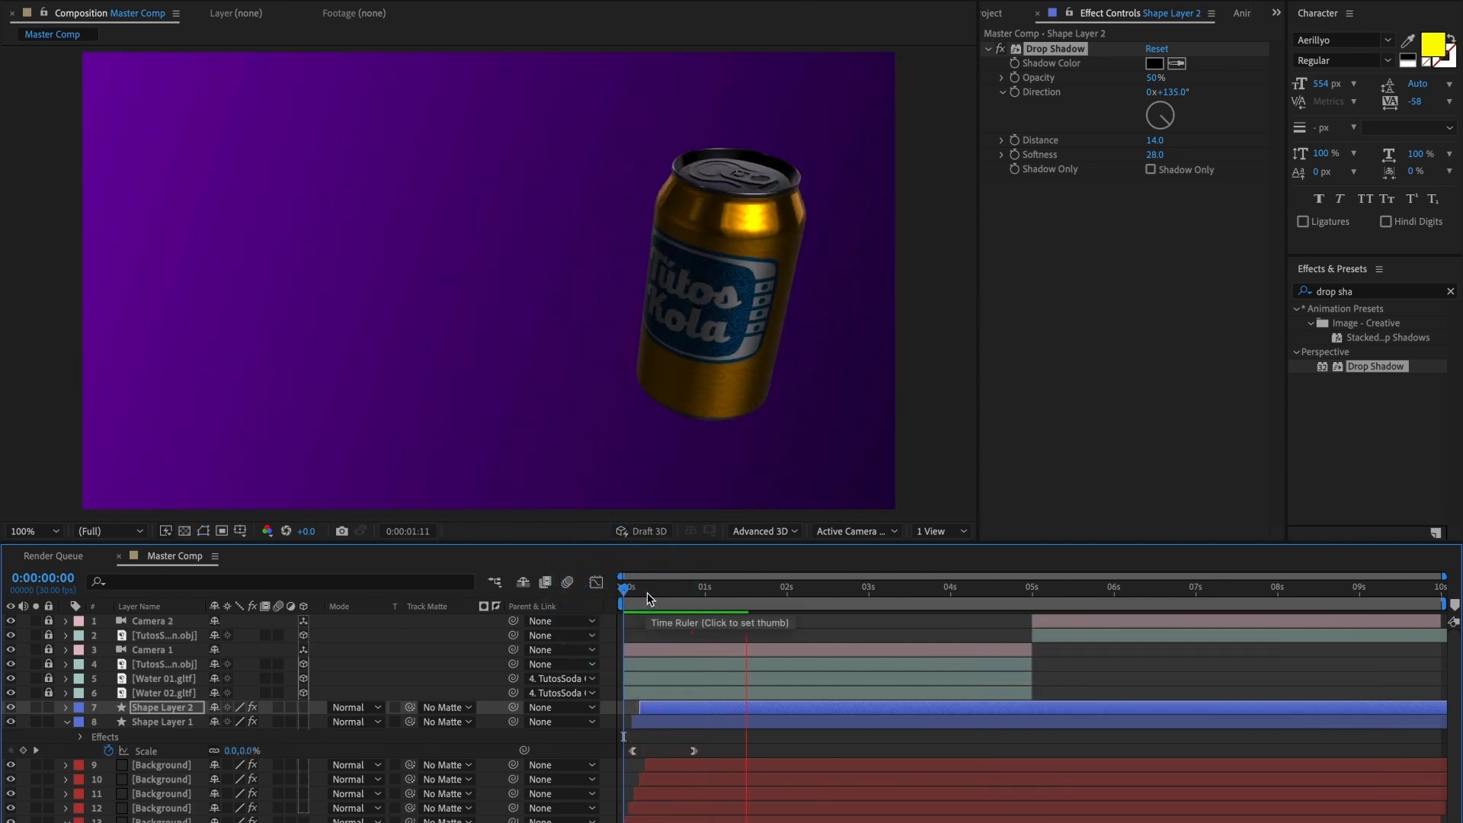
Step: Paste the same Drop Shadow onto all five Background layers and review the animation up to 0:00:02:24
click(647, 593)
click(681, 764)
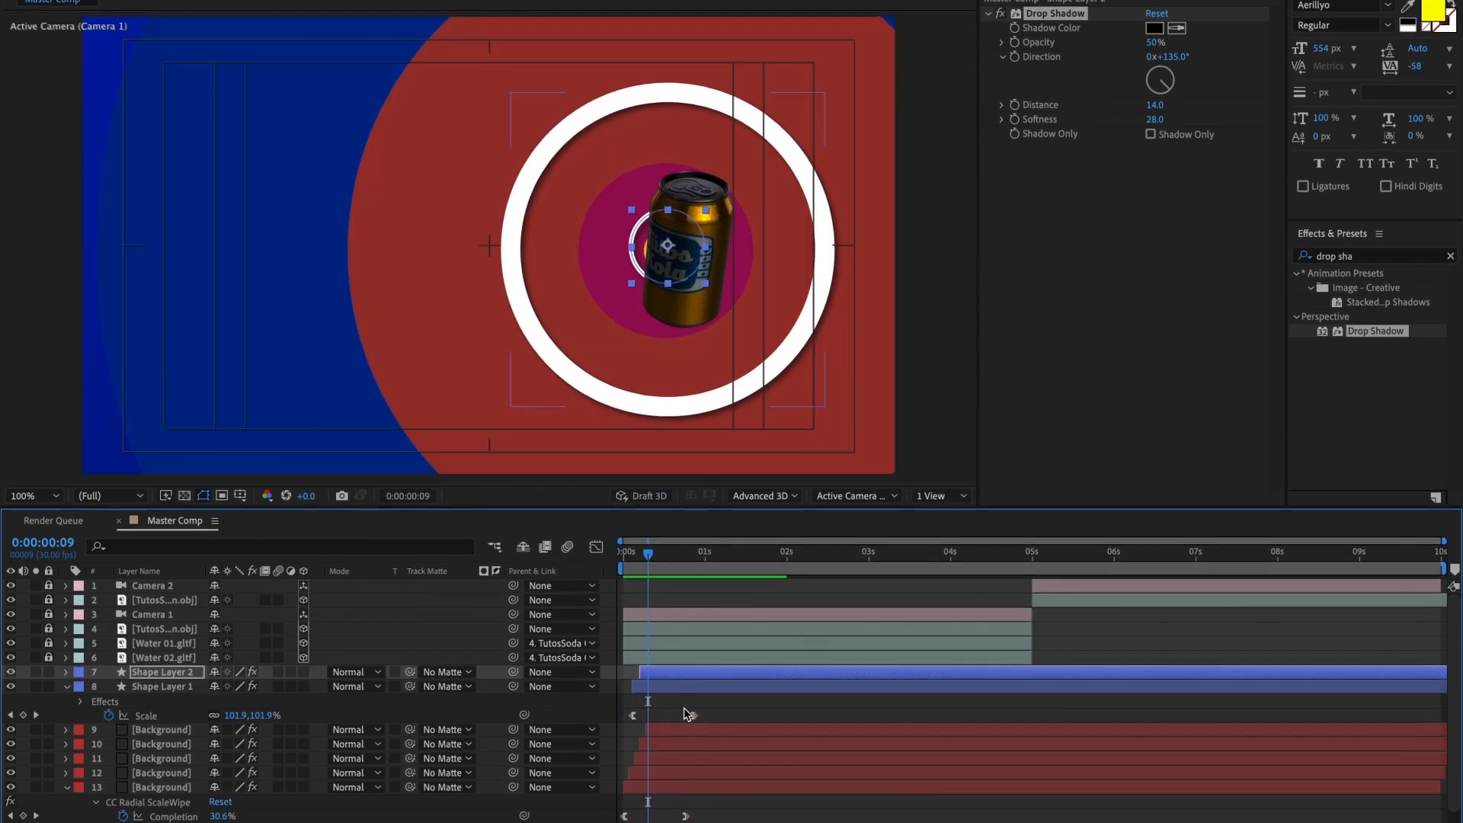
shift+click(646, 768)
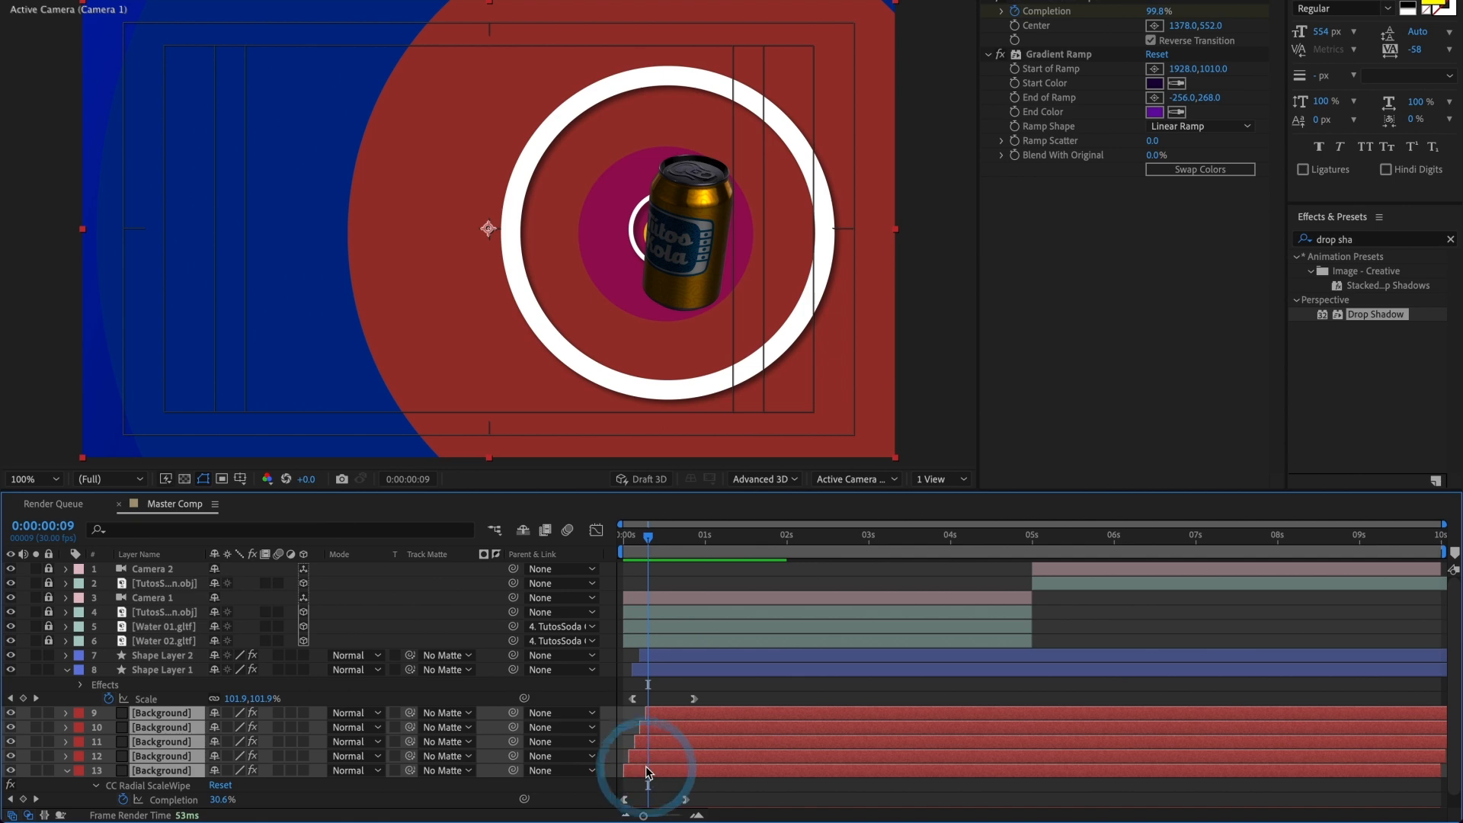
key(super+v)
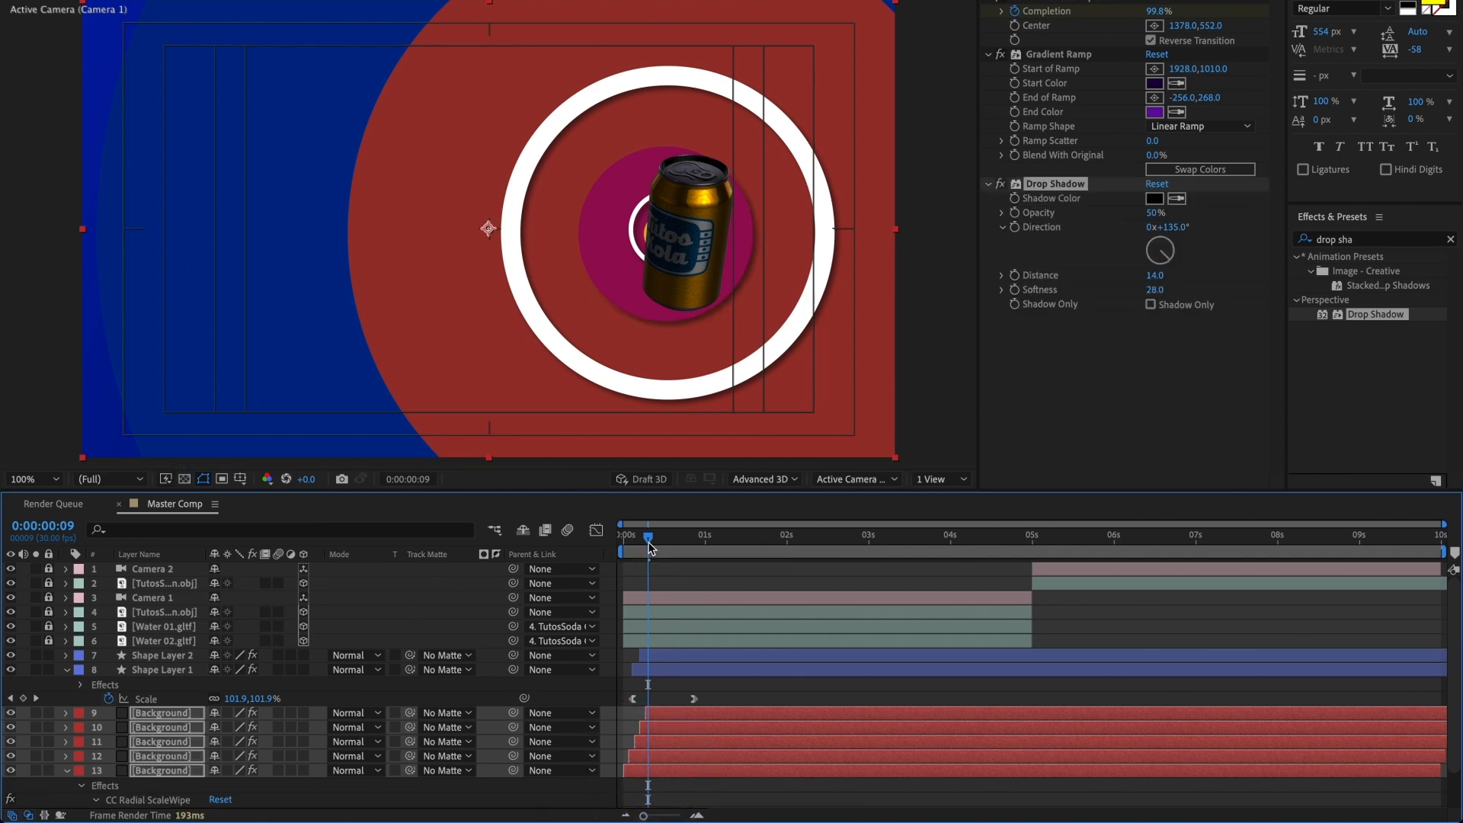
drag(648, 542, 852, 563)
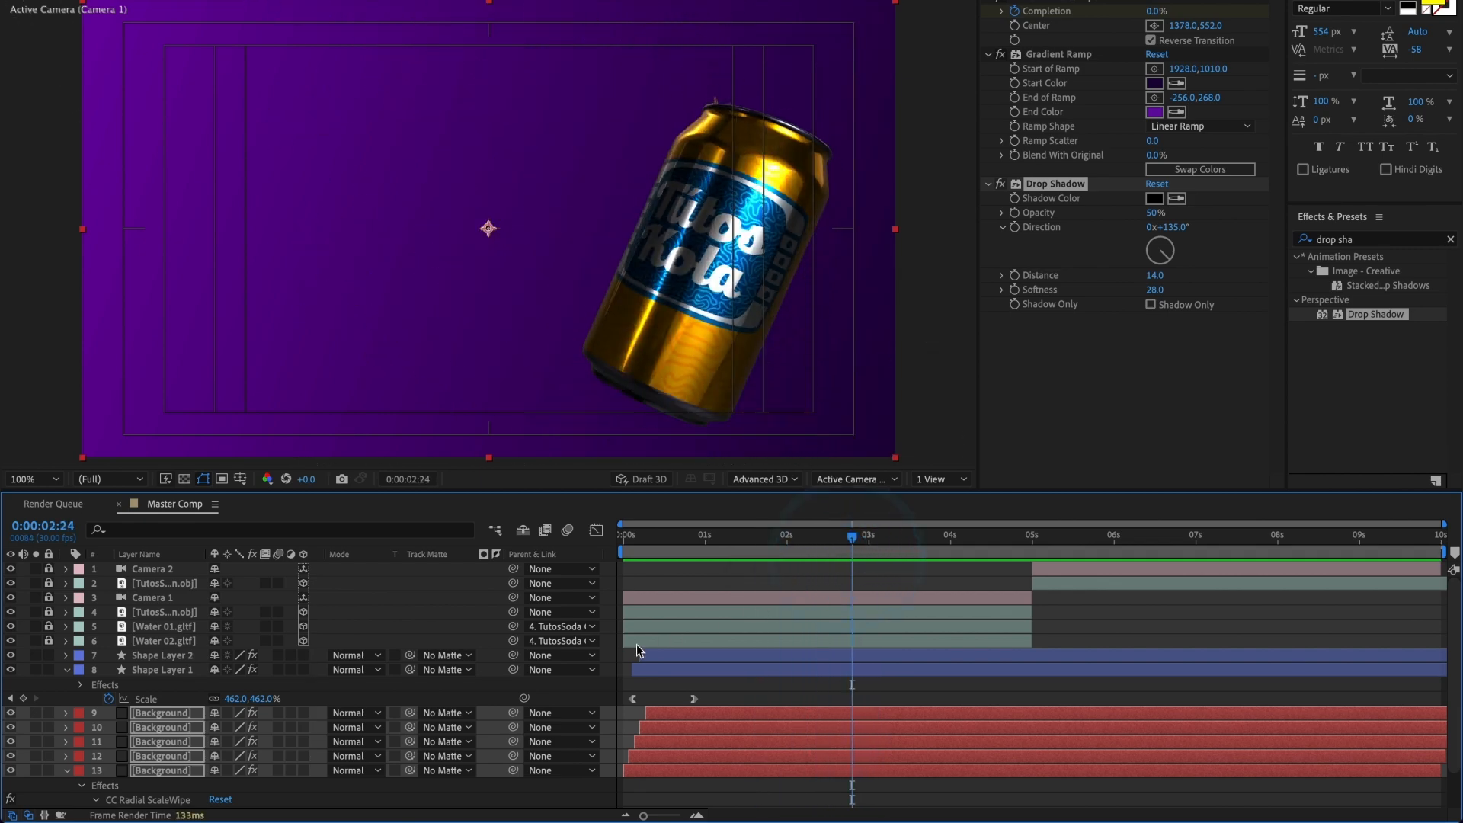
Step: Duplicate both ring layers and the five Background layers, stack the copies above the originals, and shift them about 2.4 seconds later
click(67, 670)
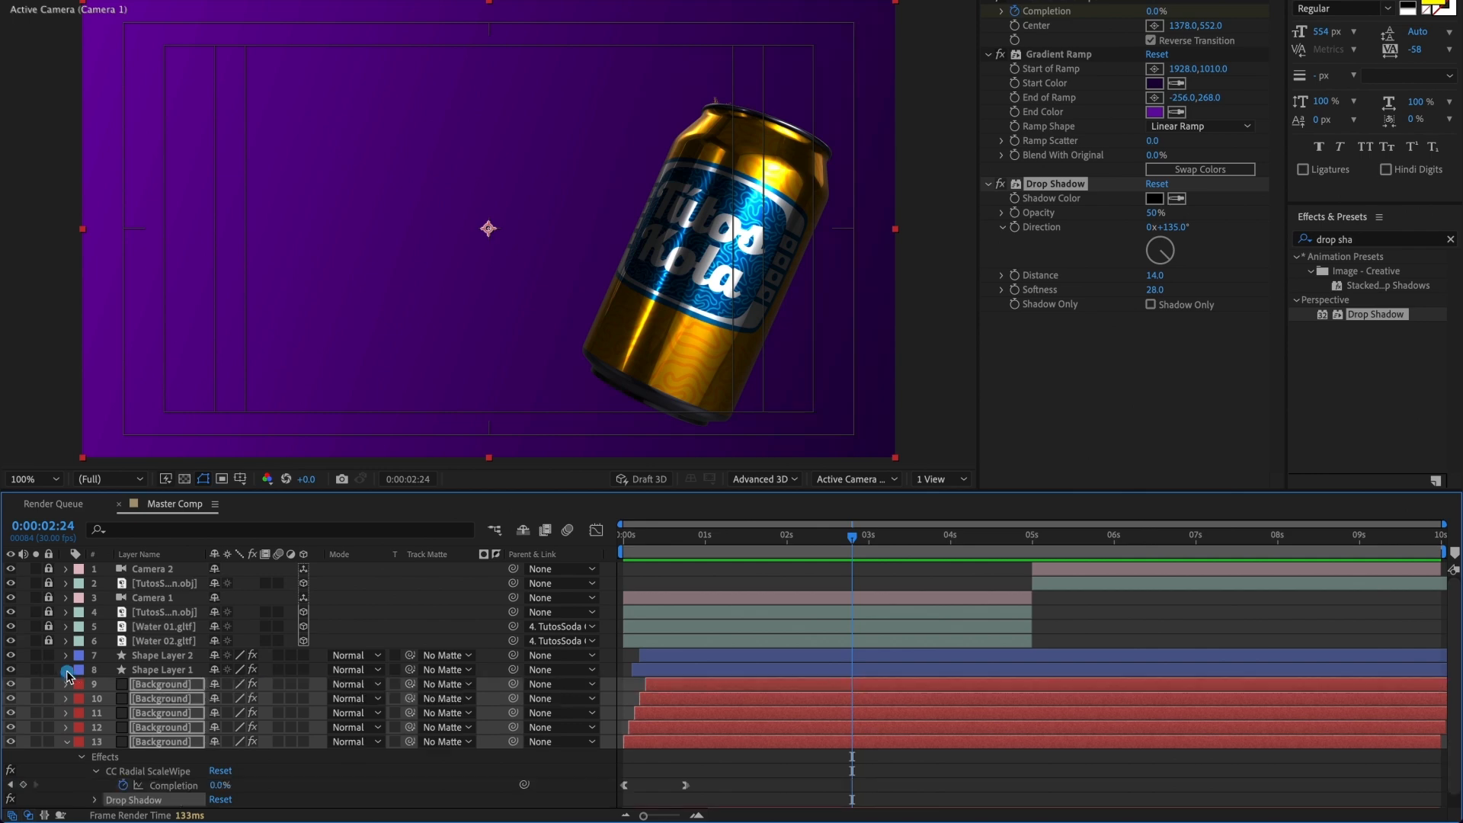
click(787, 656)
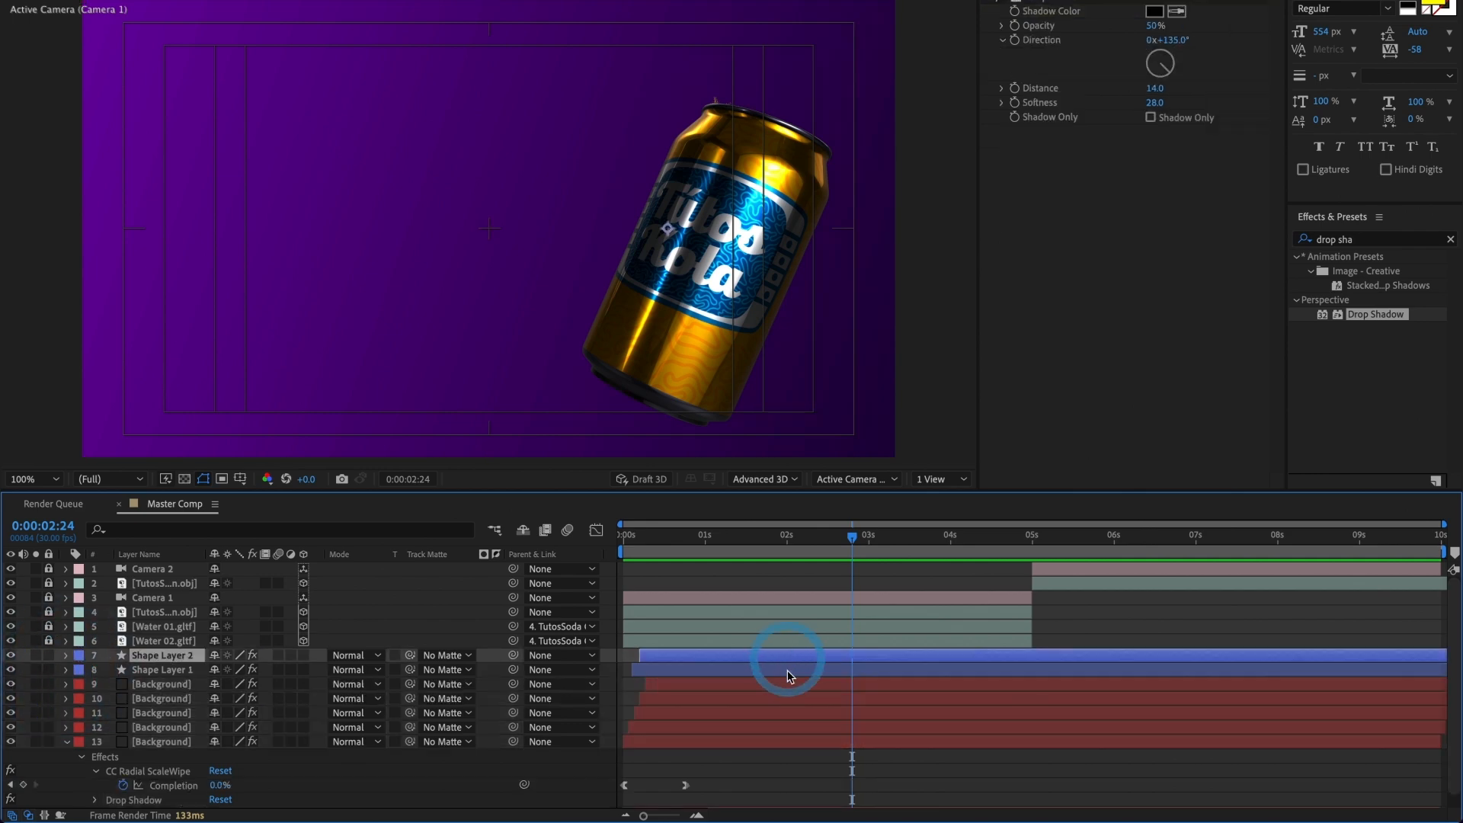
shift+click(758, 741)
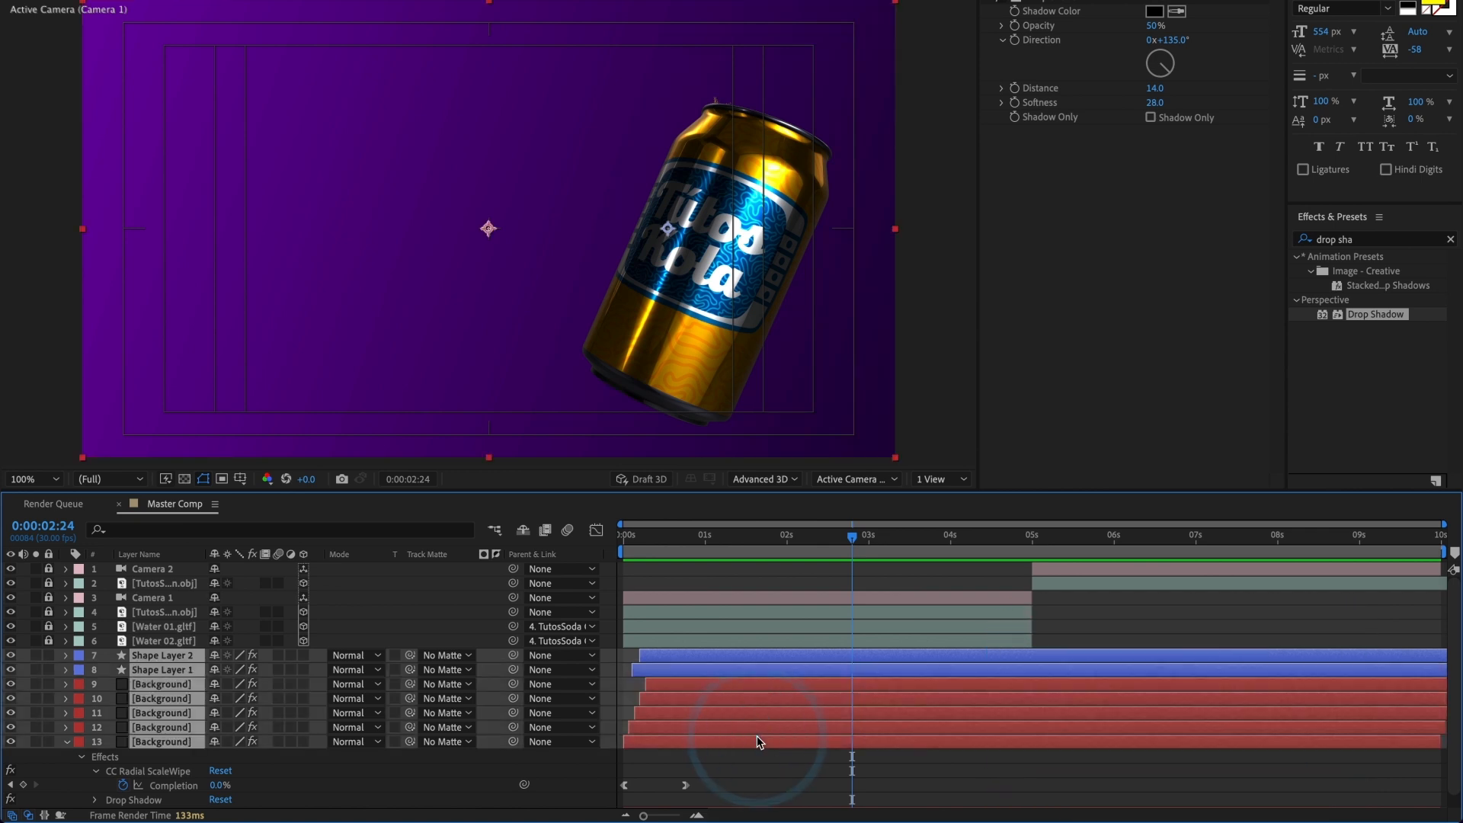
key(ctrl+d)
drag(181, 714, 172, 674)
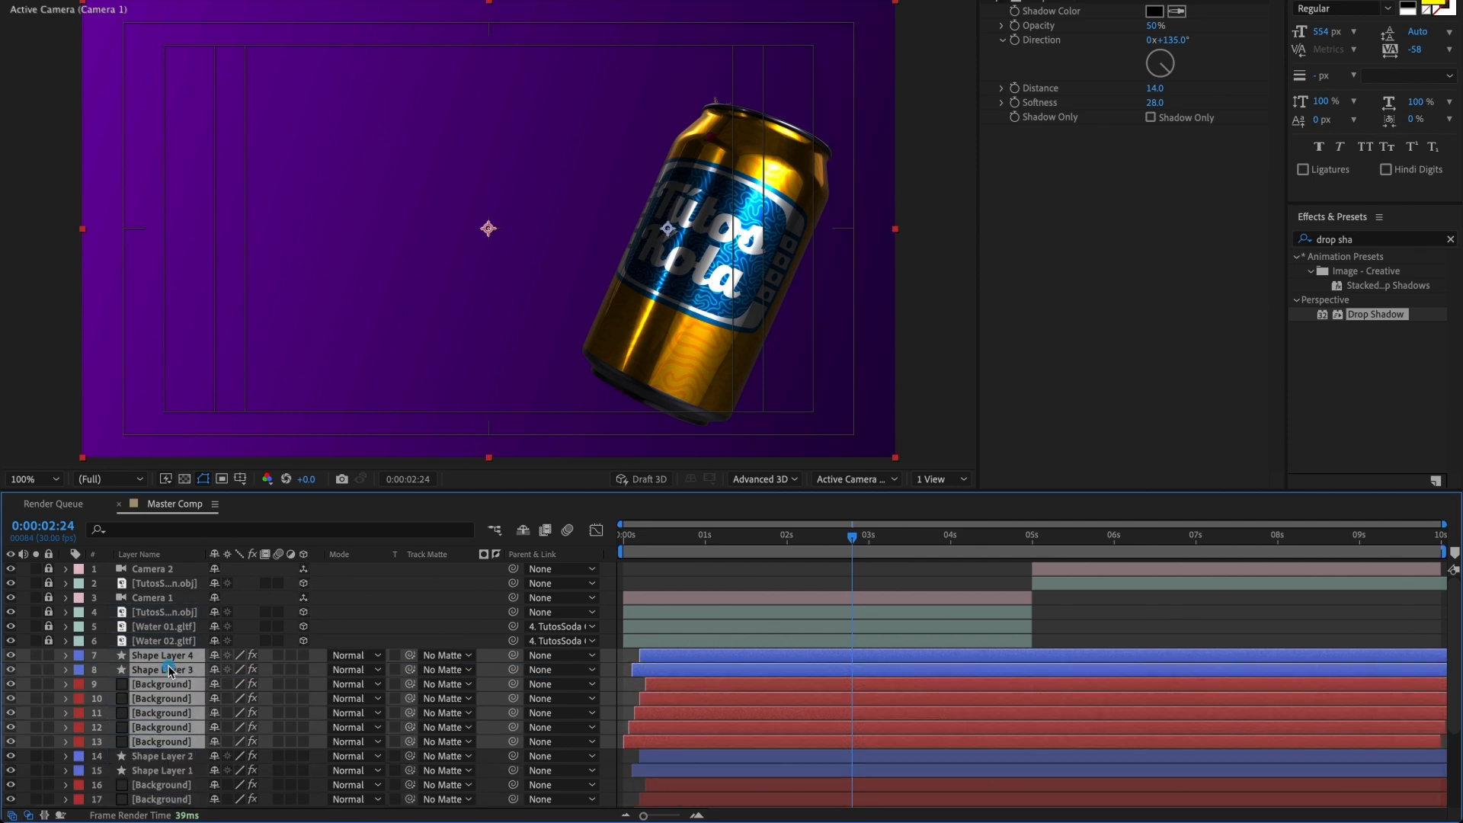
drag(687, 727, 873, 730)
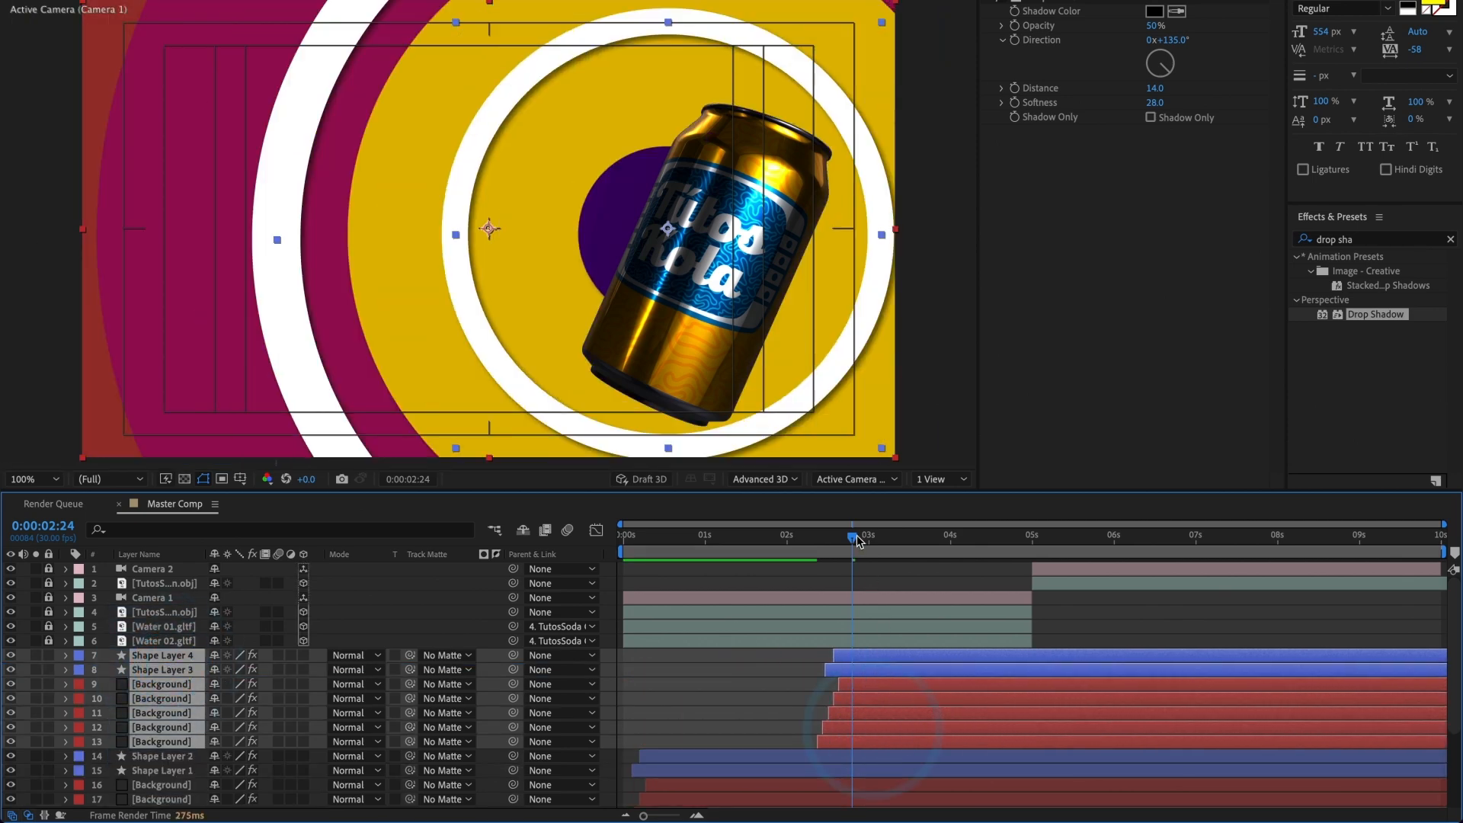
Step: Shift the seven copied layers later in small increments so the first wipe starts at about 0:00:02:20
drag(852, 537, 829, 542)
key(super+shift+a)
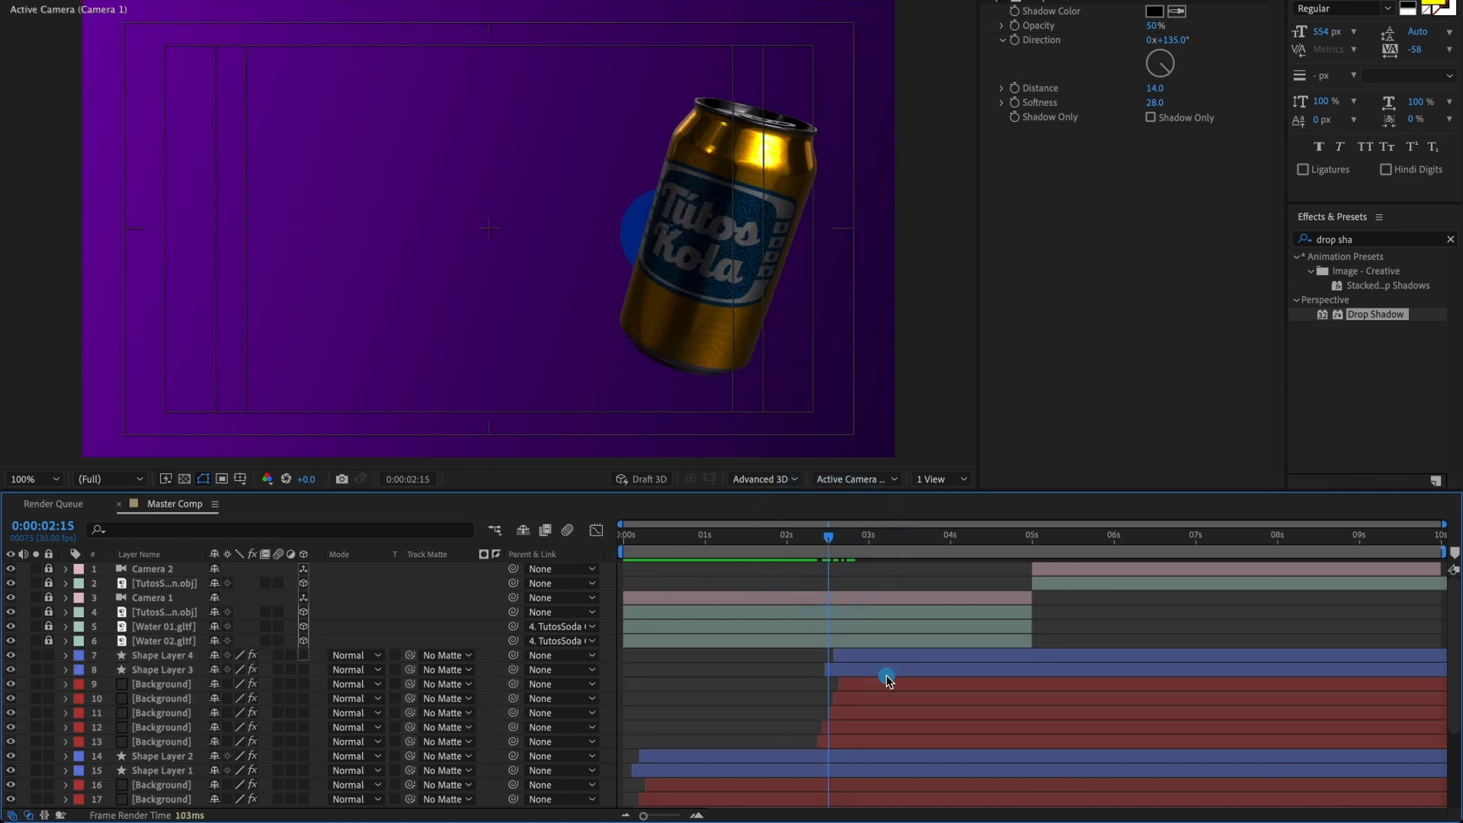
click(879, 657)
shift+click(848, 739)
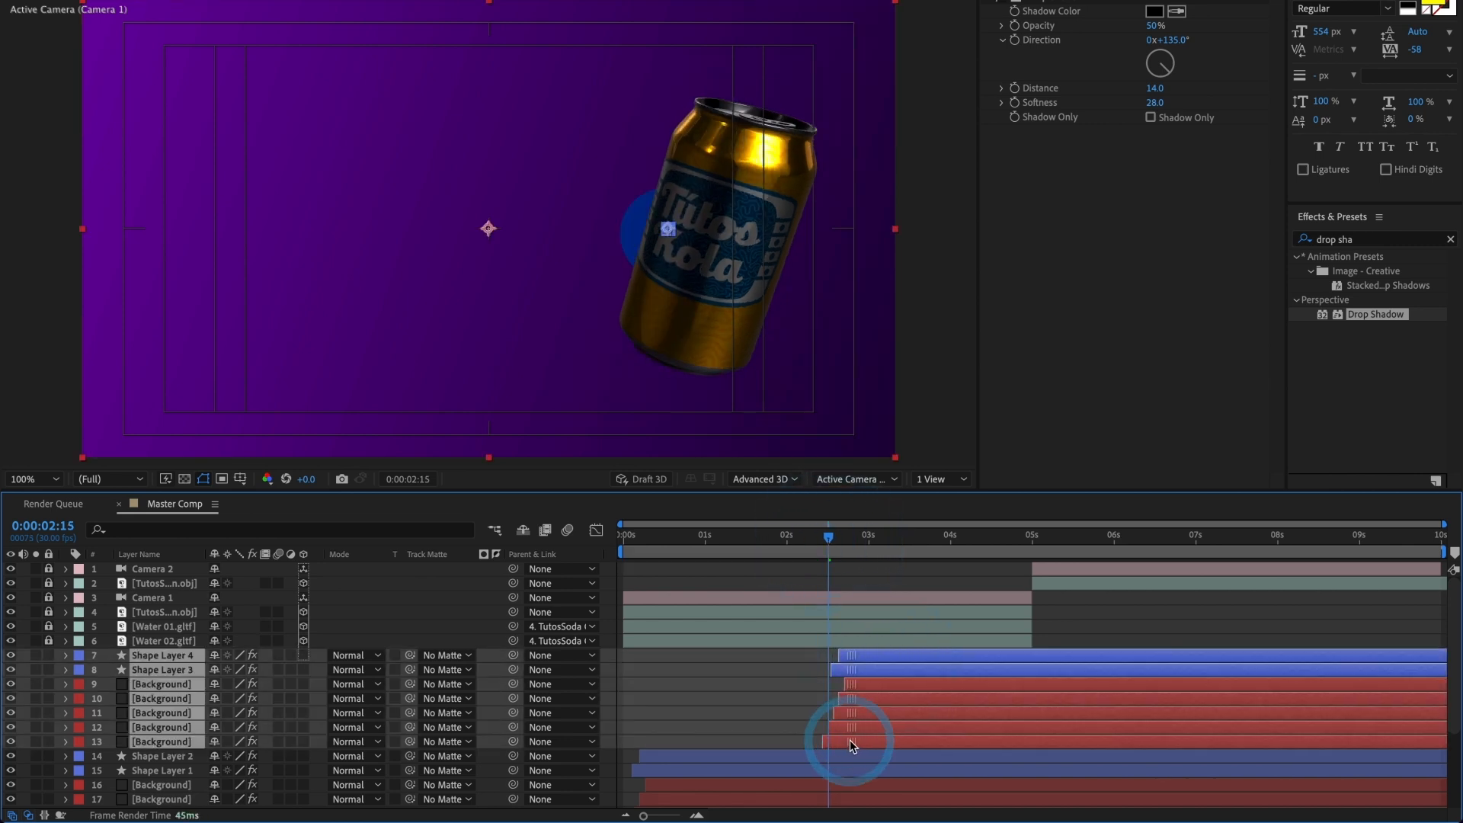
drag(849, 738, 854, 739)
drag(828, 542, 850, 537)
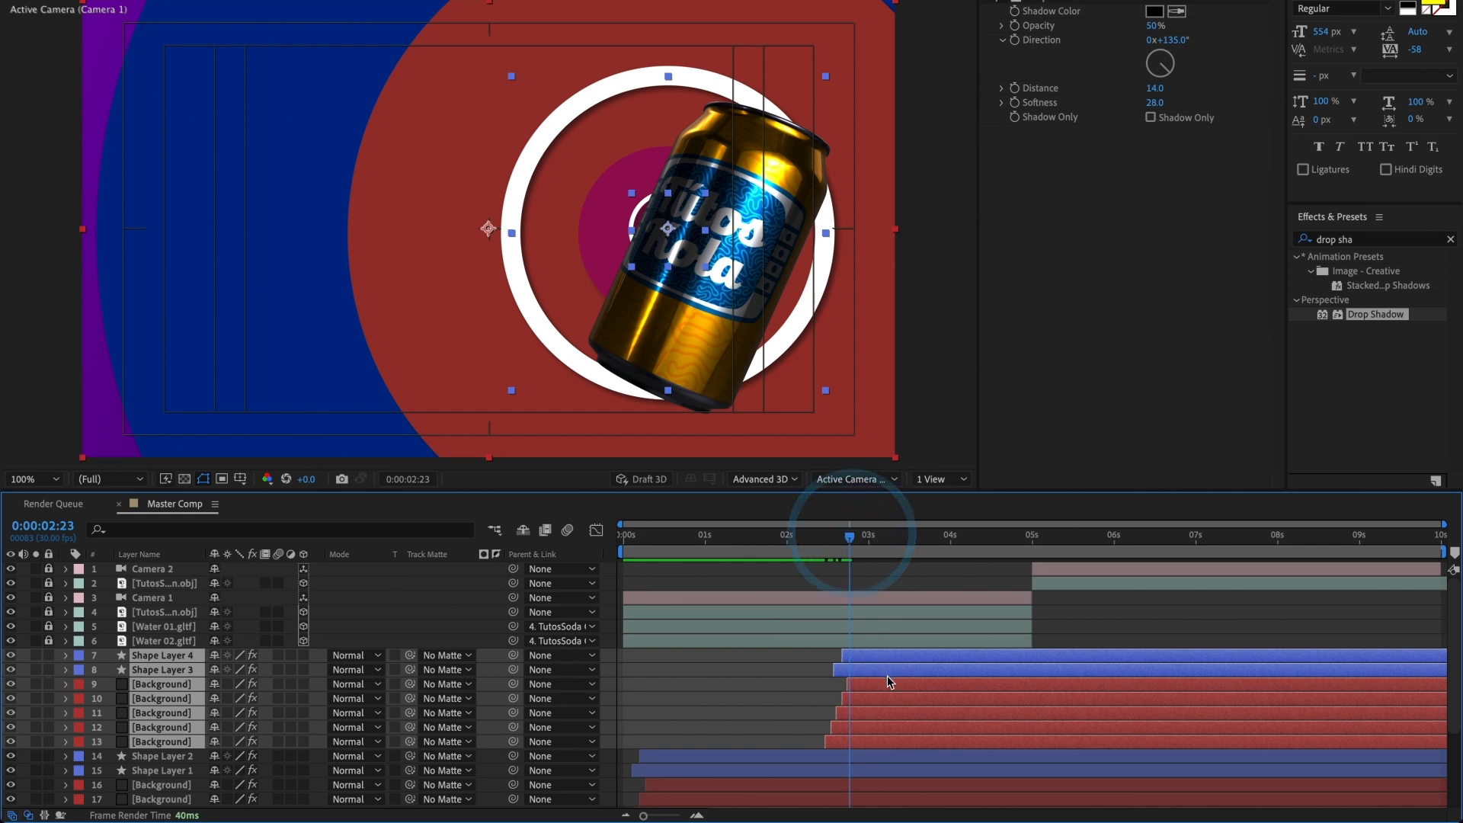
drag(889, 680, 902, 665)
drag(858, 538, 881, 572)
drag(922, 665, 916, 666)
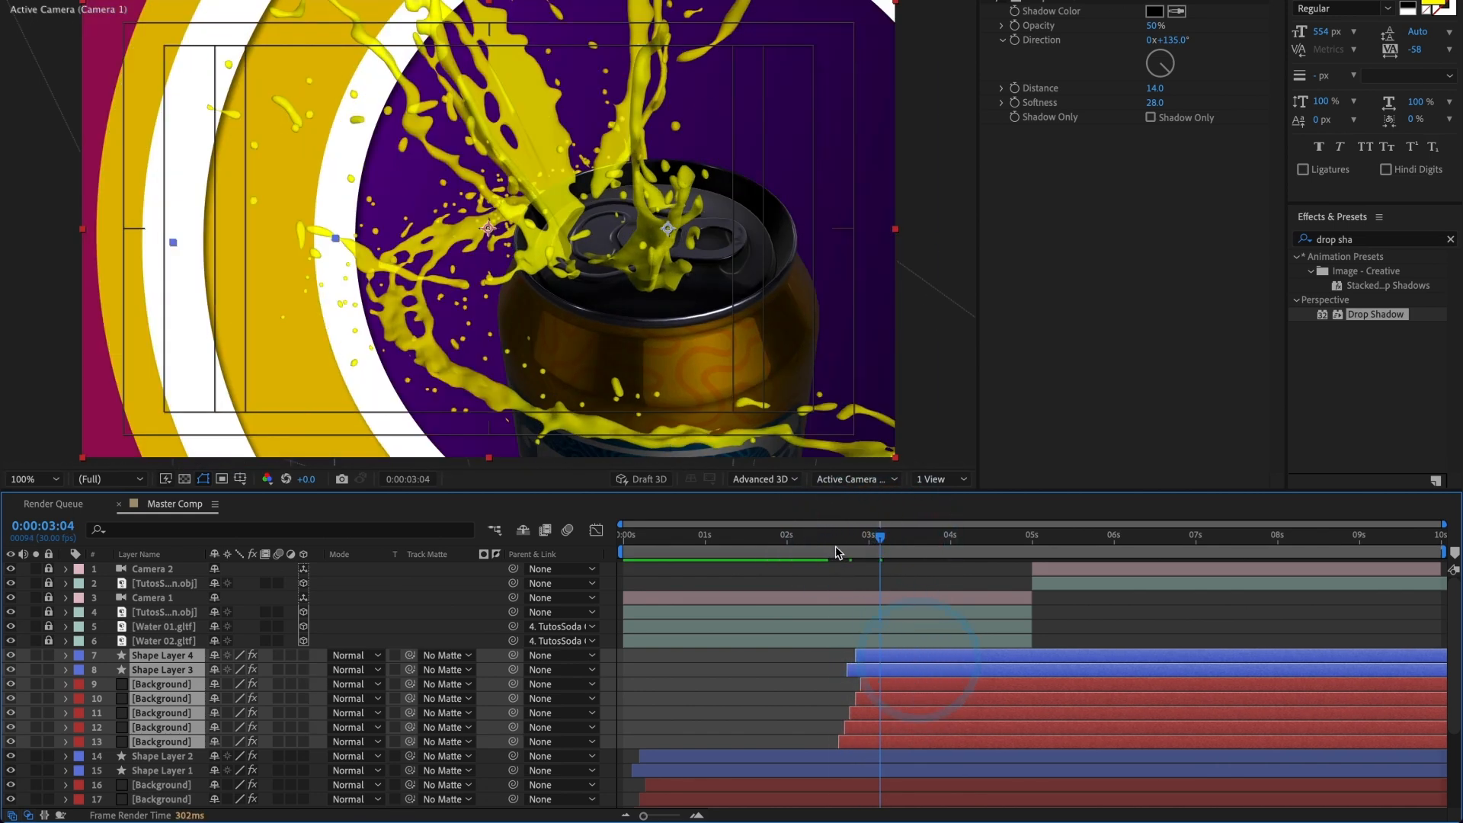
Step: Preview the second transition and shift the seven copied layers about three frames earlier, checking the timing at 0:00:02:26
click(830, 544)
key(space)
drag(829, 550, 848, 548)
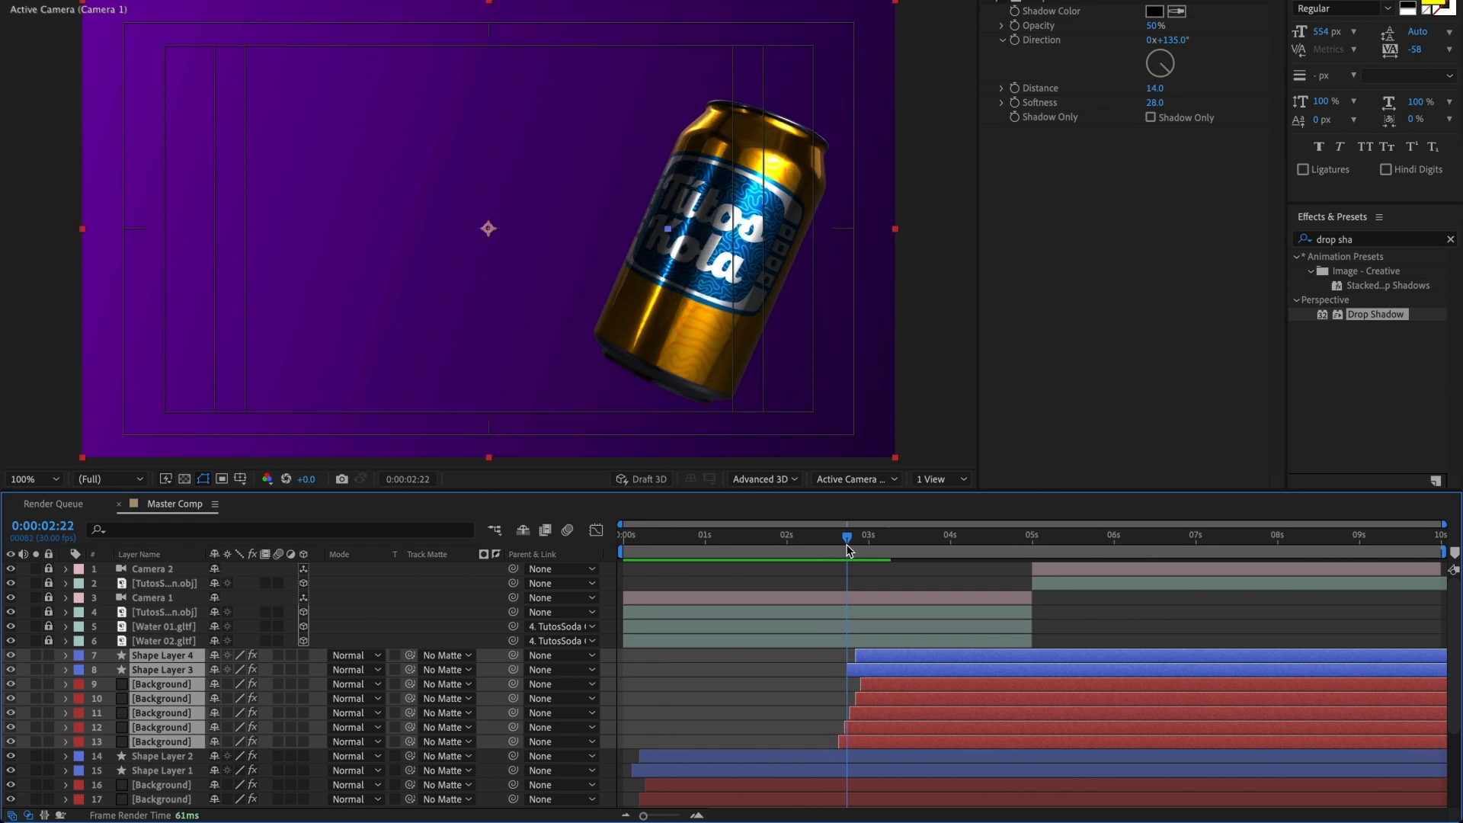
drag(899, 686, 892, 688)
key(space)
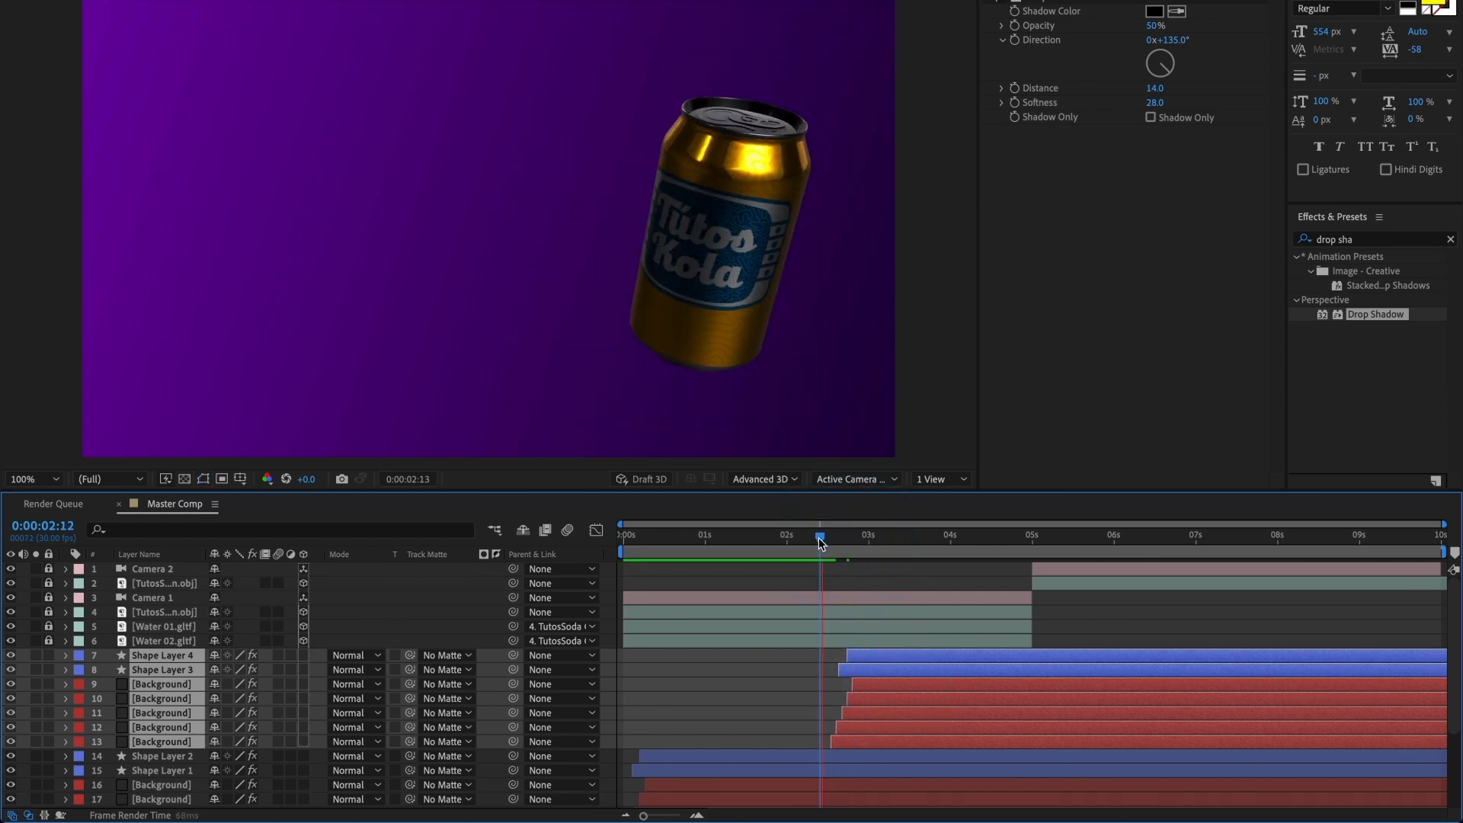
drag(819, 543, 859, 541)
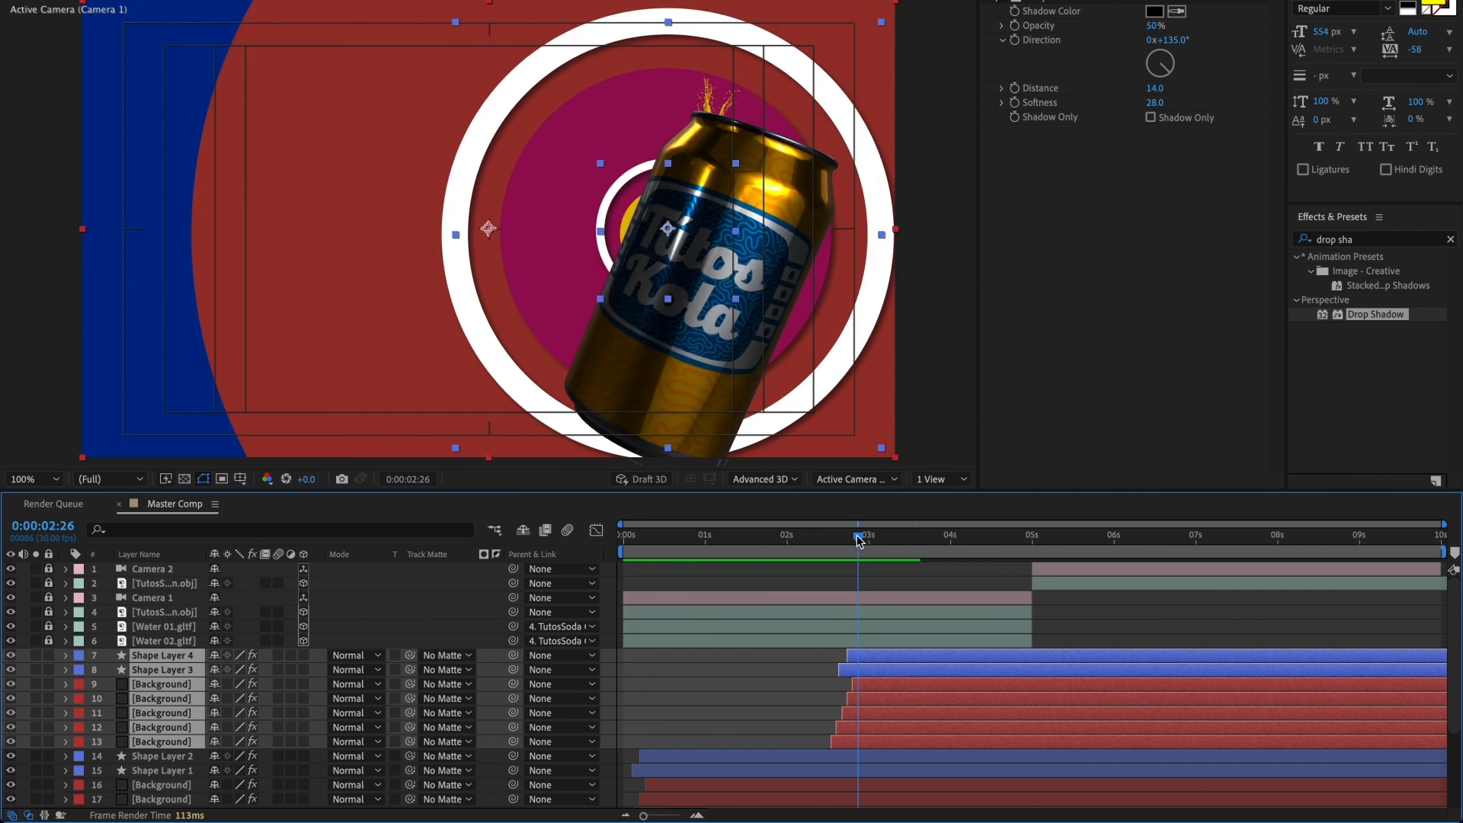
Step: Set the CC Radial ScaleWipe Center X to 1517 on the copied blue Background layer and copy that value
click(797, 693)
click(842, 740)
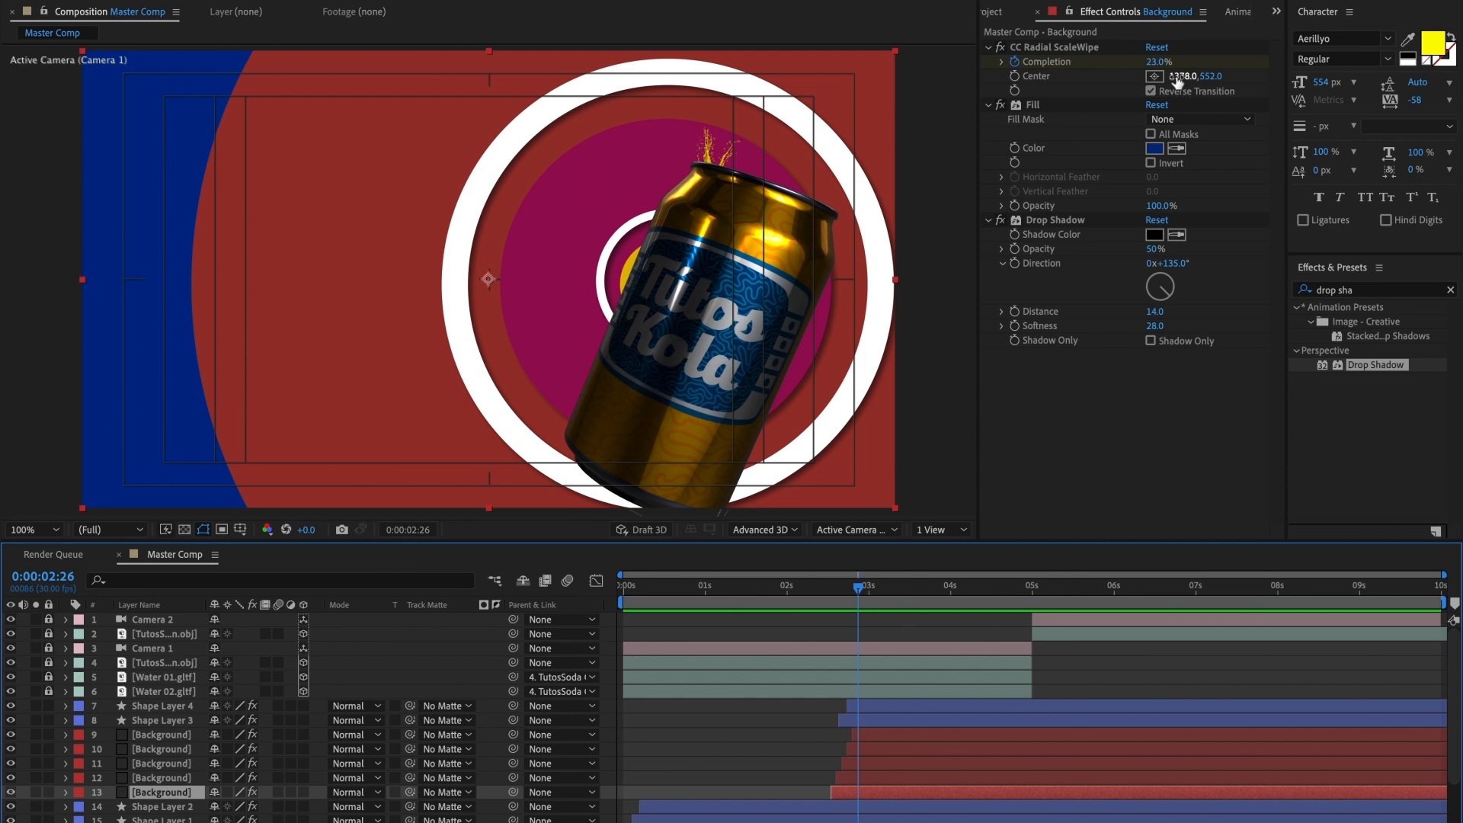
drag(1175, 77, 1277, 79)
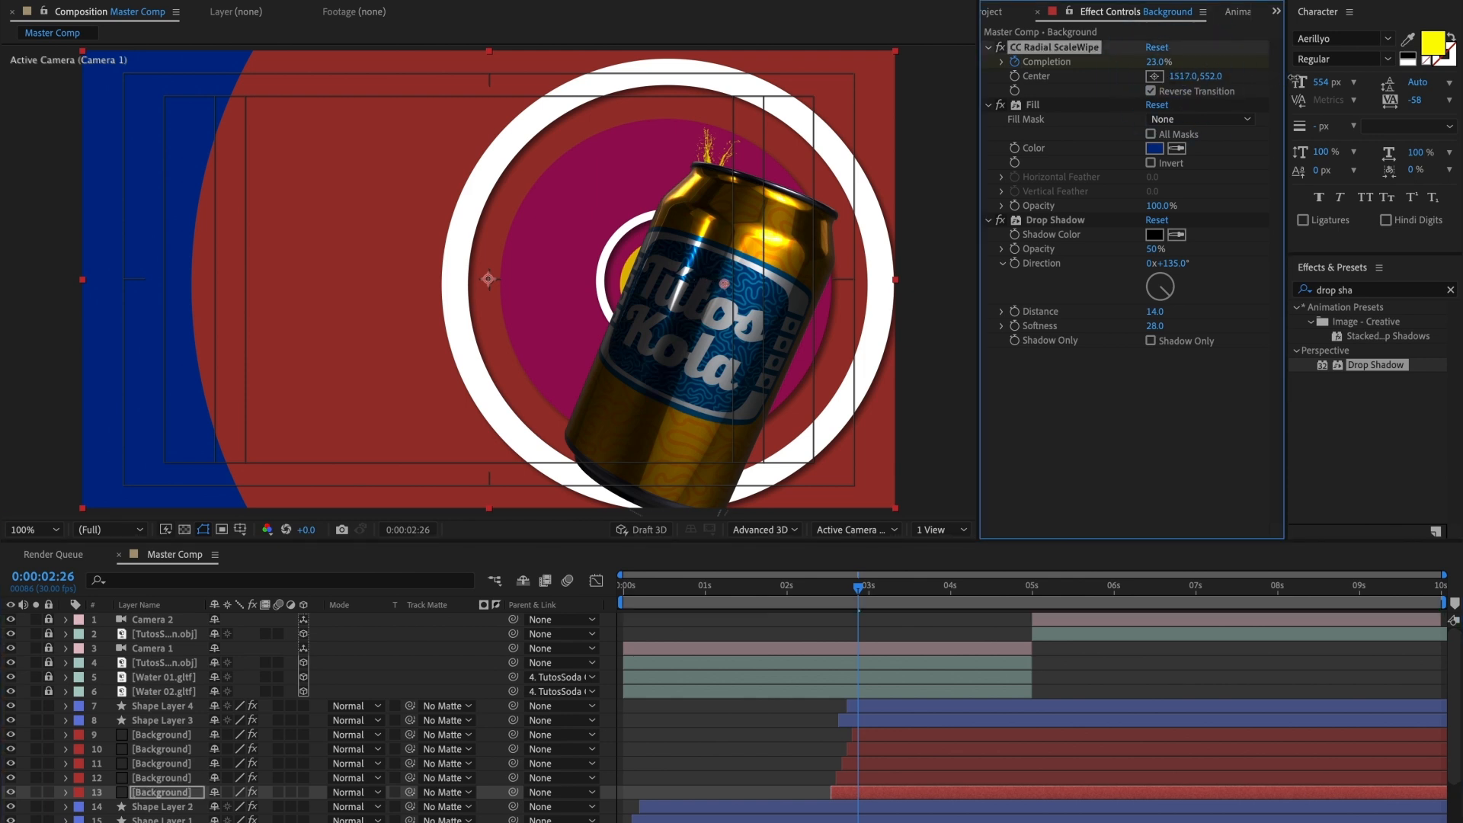
click(1186, 76)
key(ctrl+c)
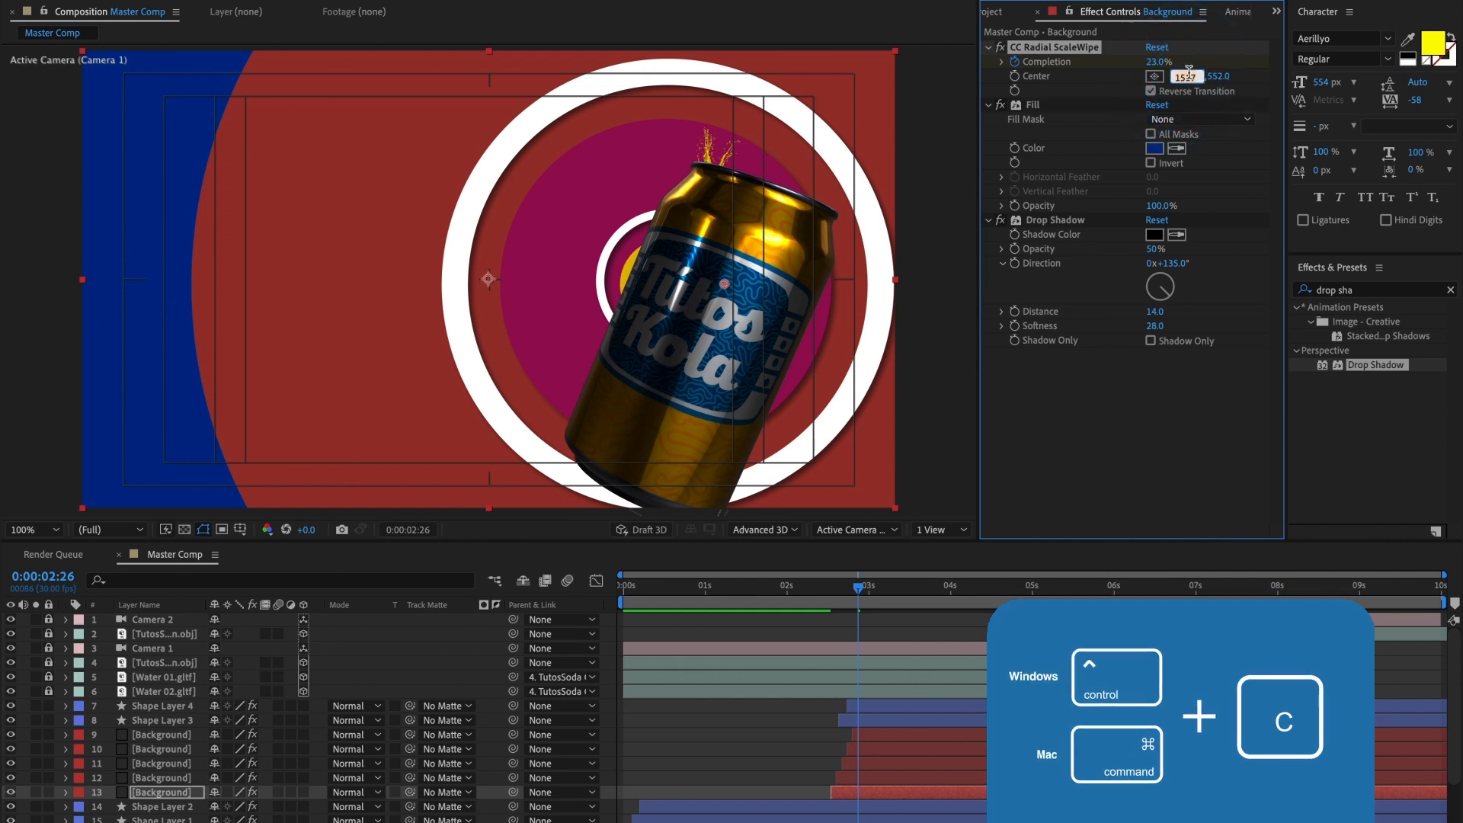
Step: Set the CC Radial ScaleWipe Center X to 1517 on the other four copied Background layers and check at 0:00:02:23
click(872, 775)
key(ctrl+v)
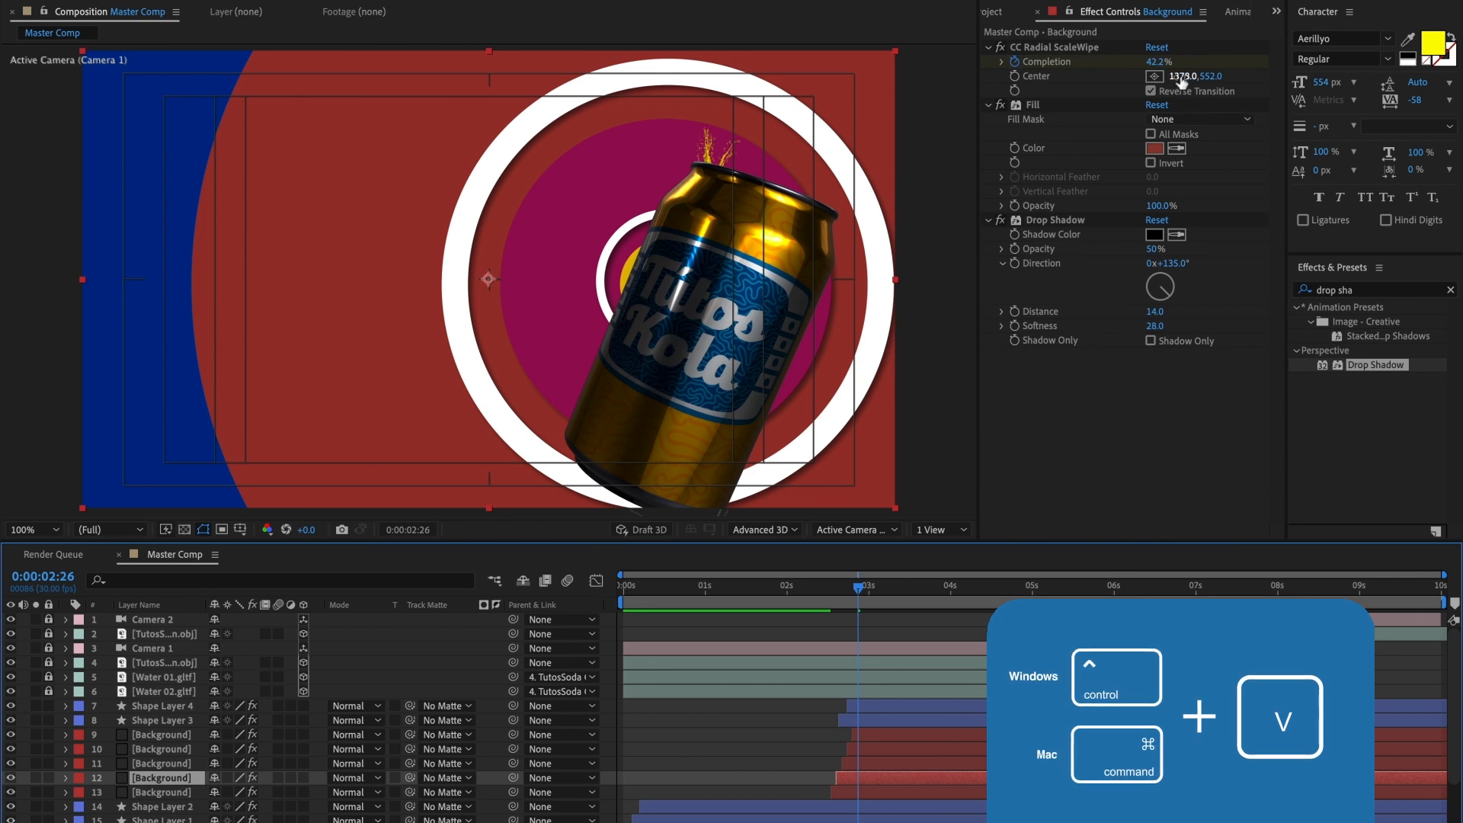
click(1184, 76)
key(ctrl+v)
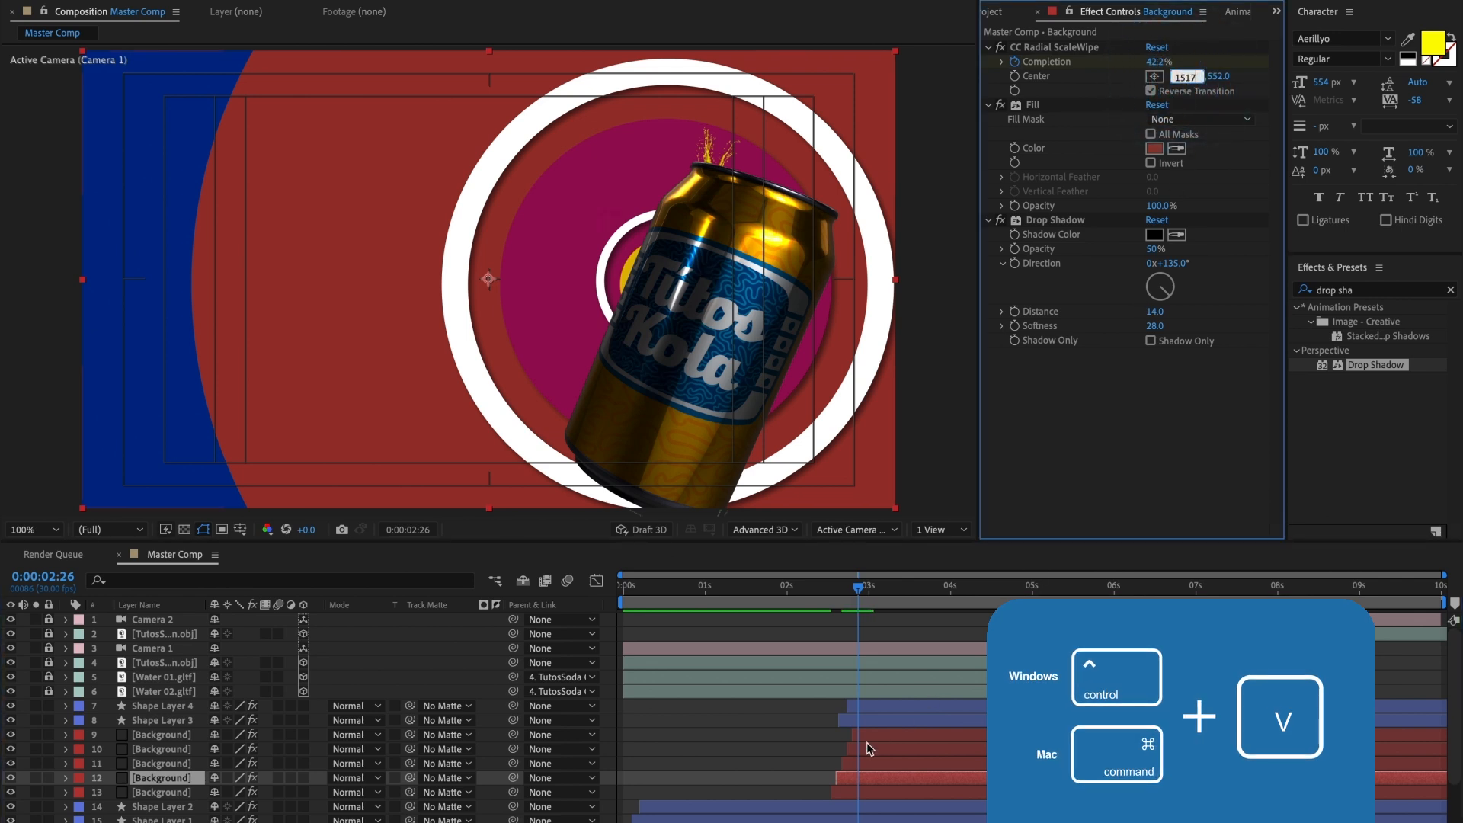
click(854, 763)
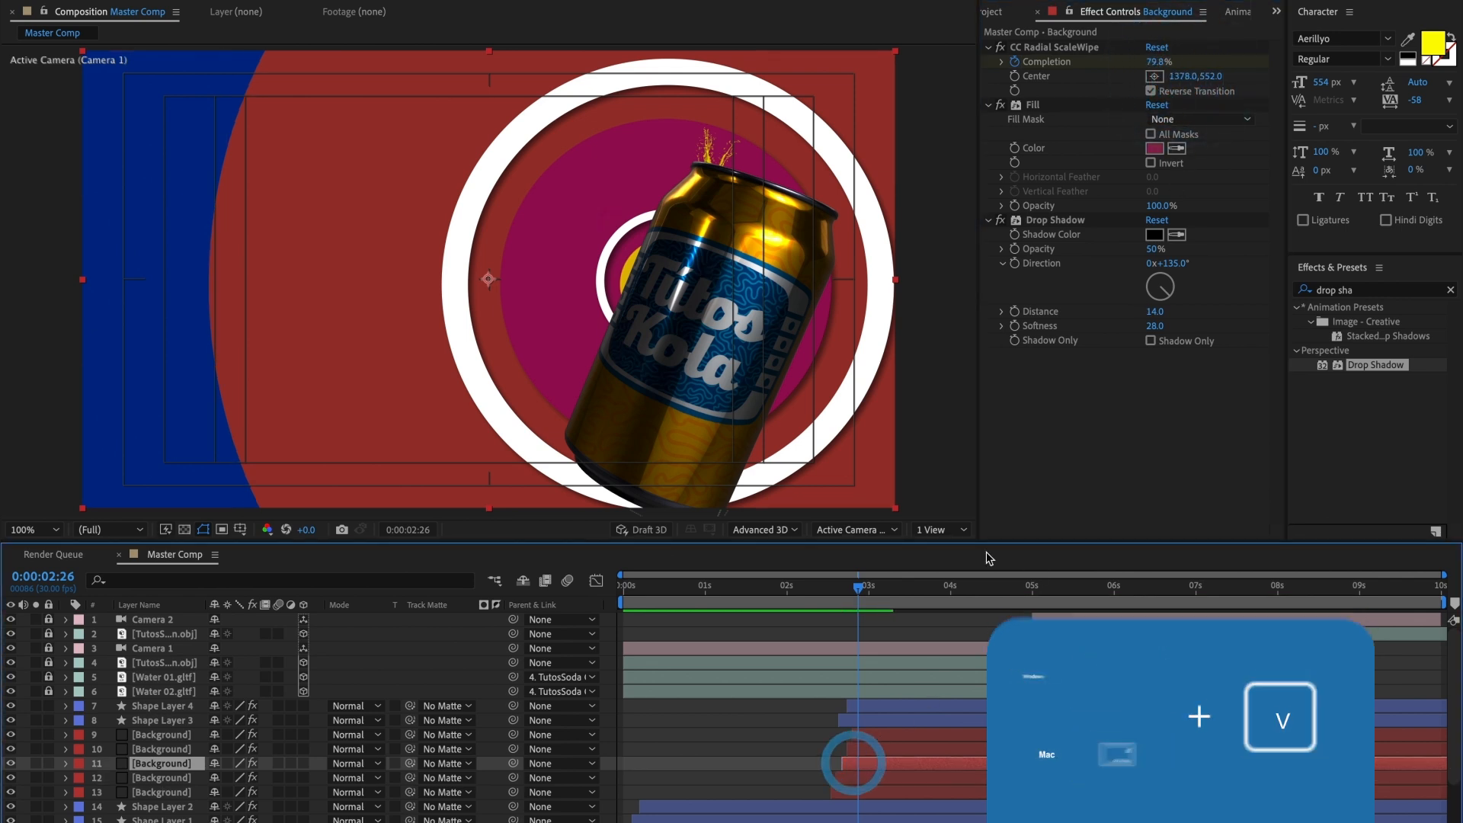
click(1184, 77)
click(856, 747)
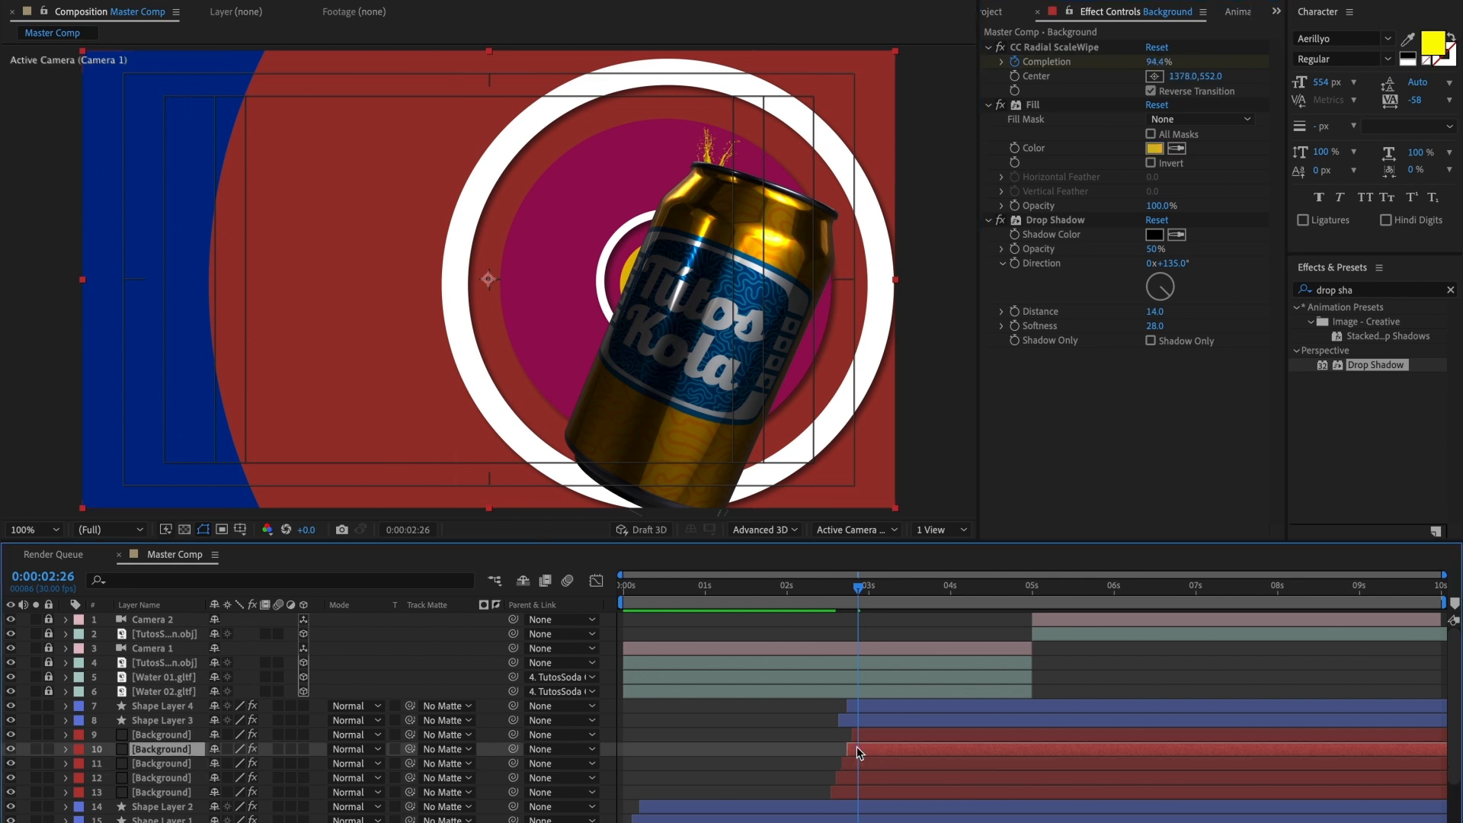
click(1183, 77)
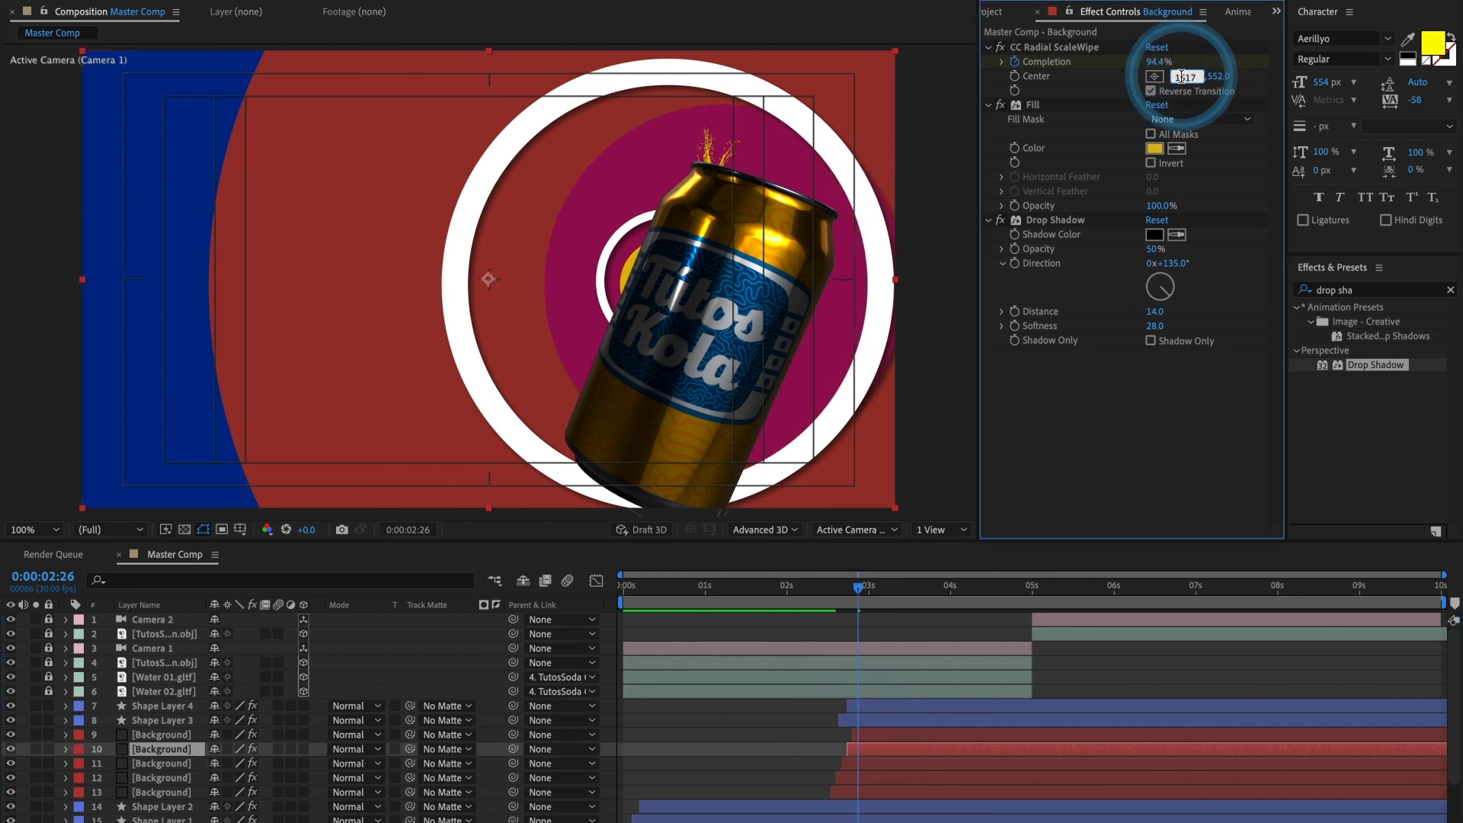
click(865, 736)
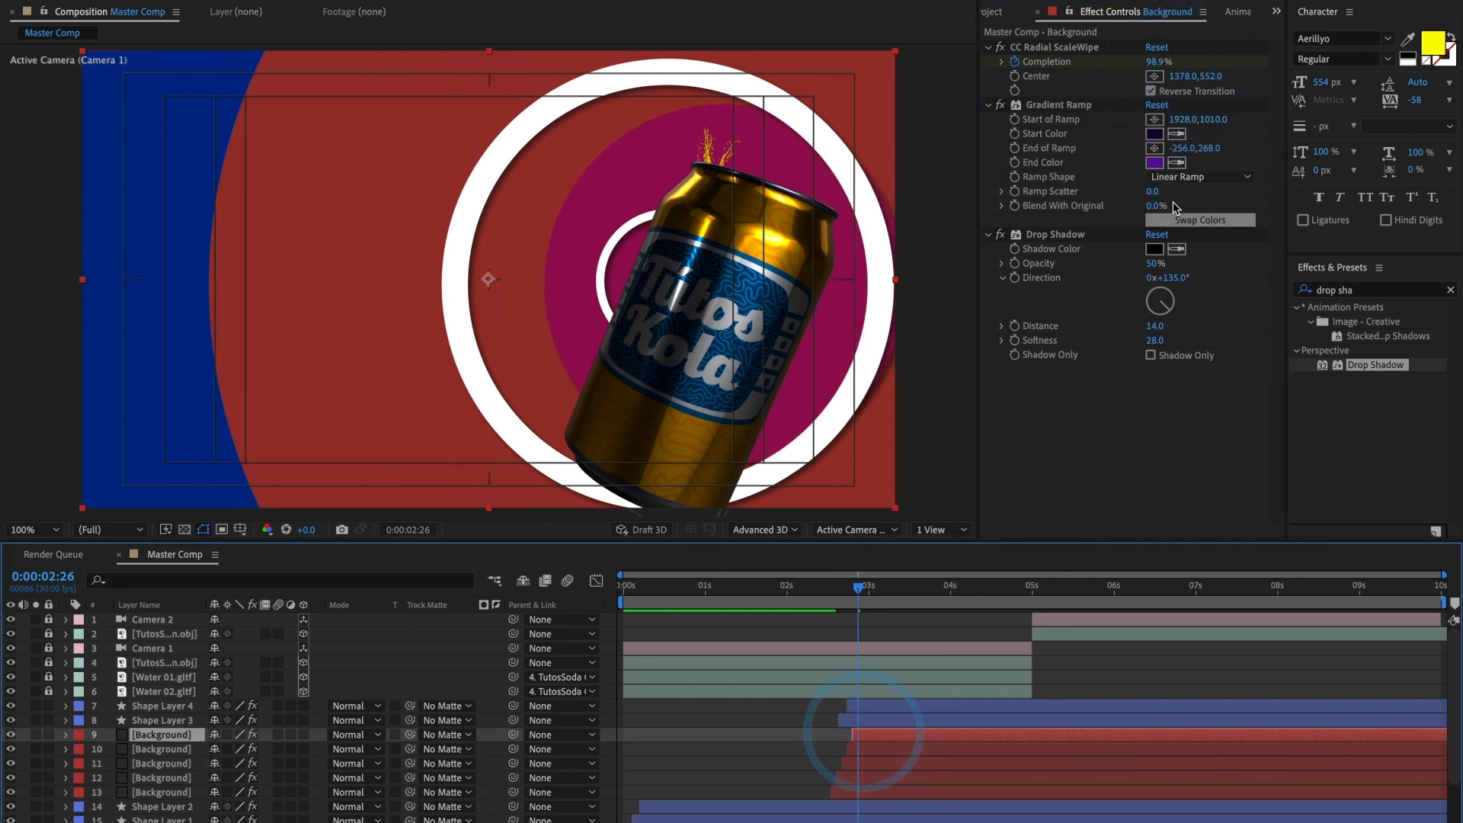
click(1185, 77)
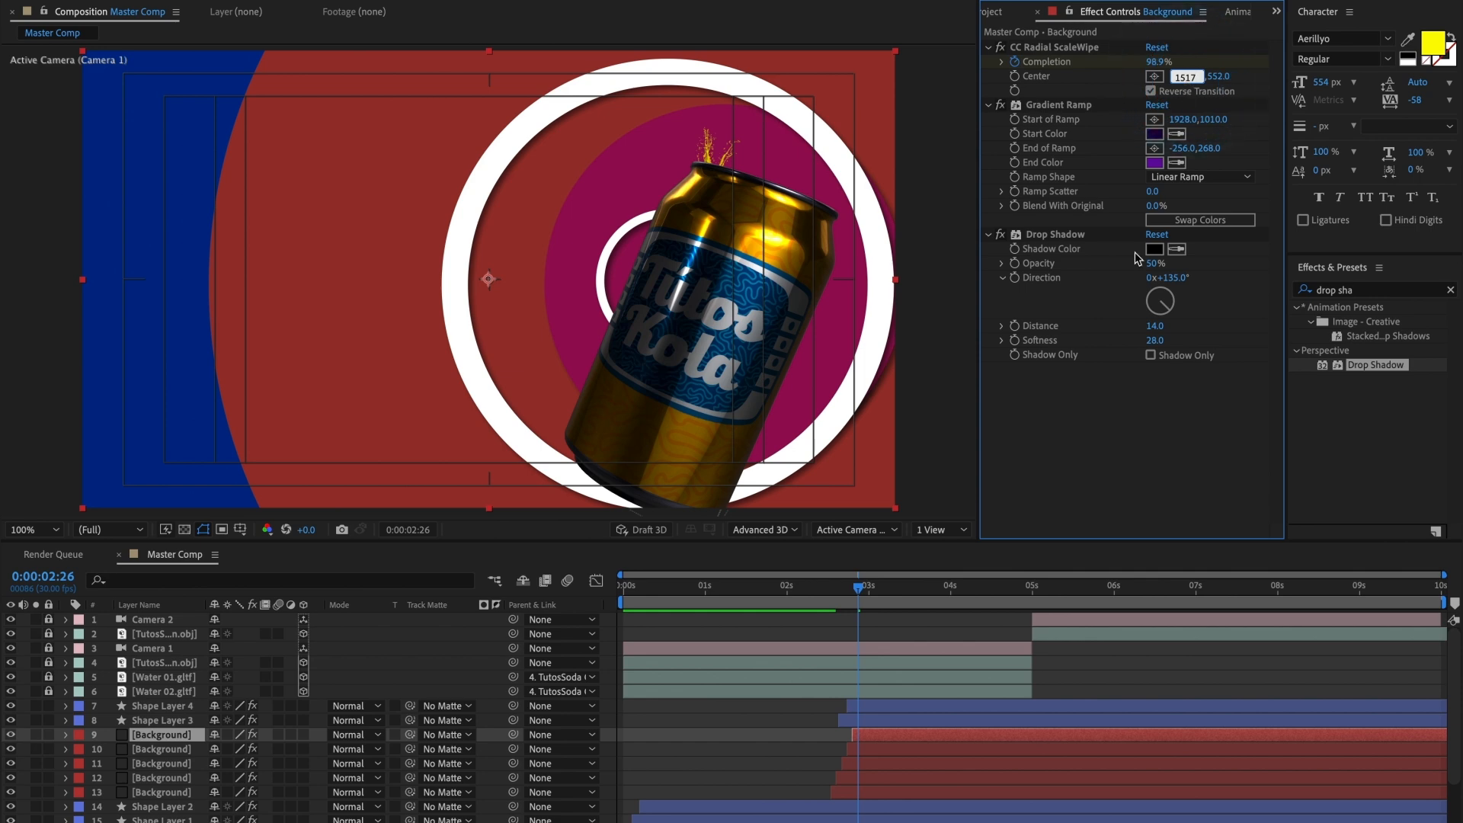
mouse_move(876, 588)
mouse_down()
mouse_move(835, 590)
mouse_move(869, 596)
mouse_move(849, 591)
mouse_up()
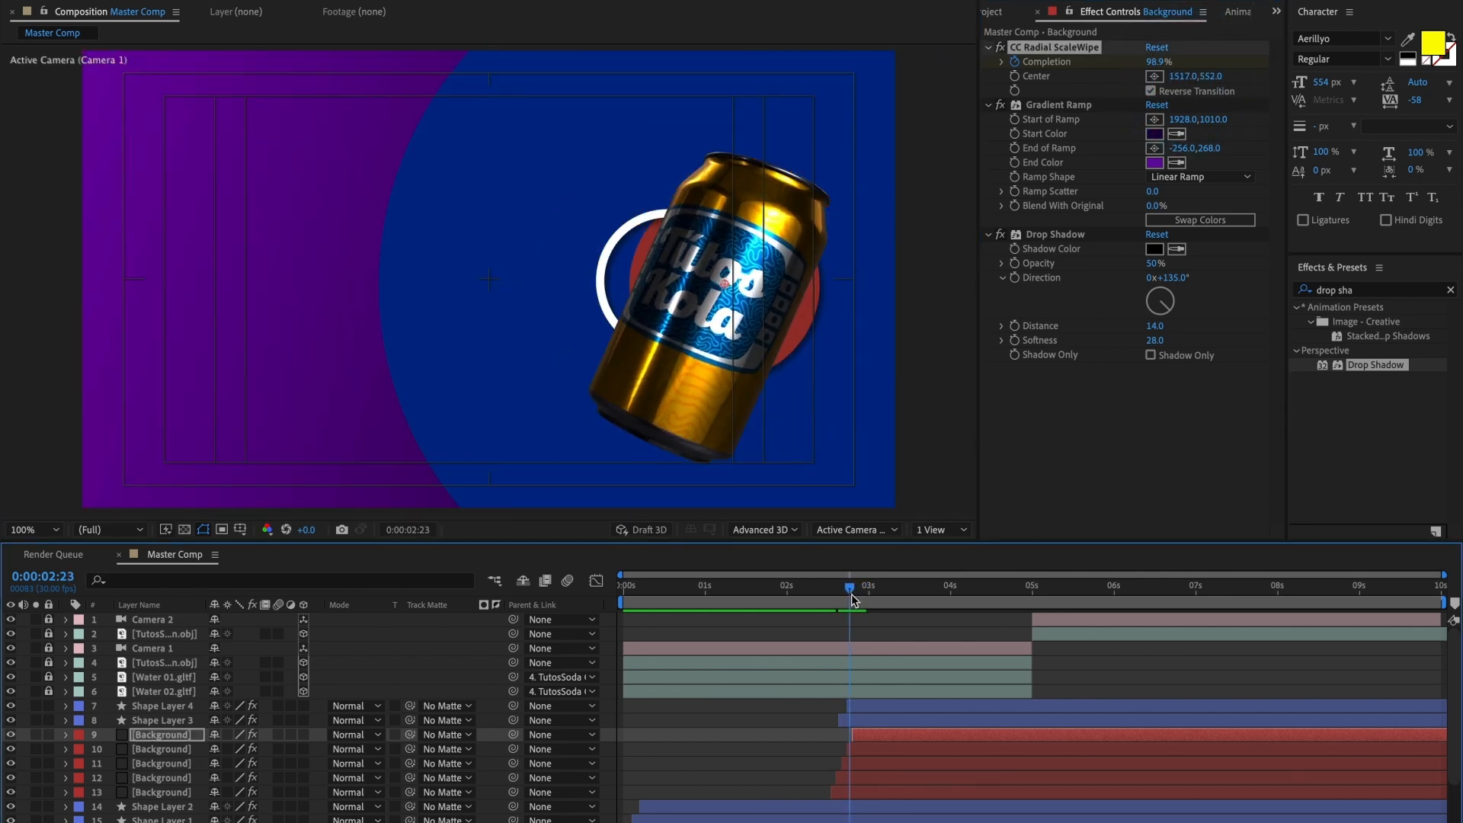
Step: Nudge Shape Layer 3 and Shape Layer 4 together to the right at 0:00:02:25 so both rings centre on the can
click(746, 372)
click(884, 707)
shift+click(876, 720)
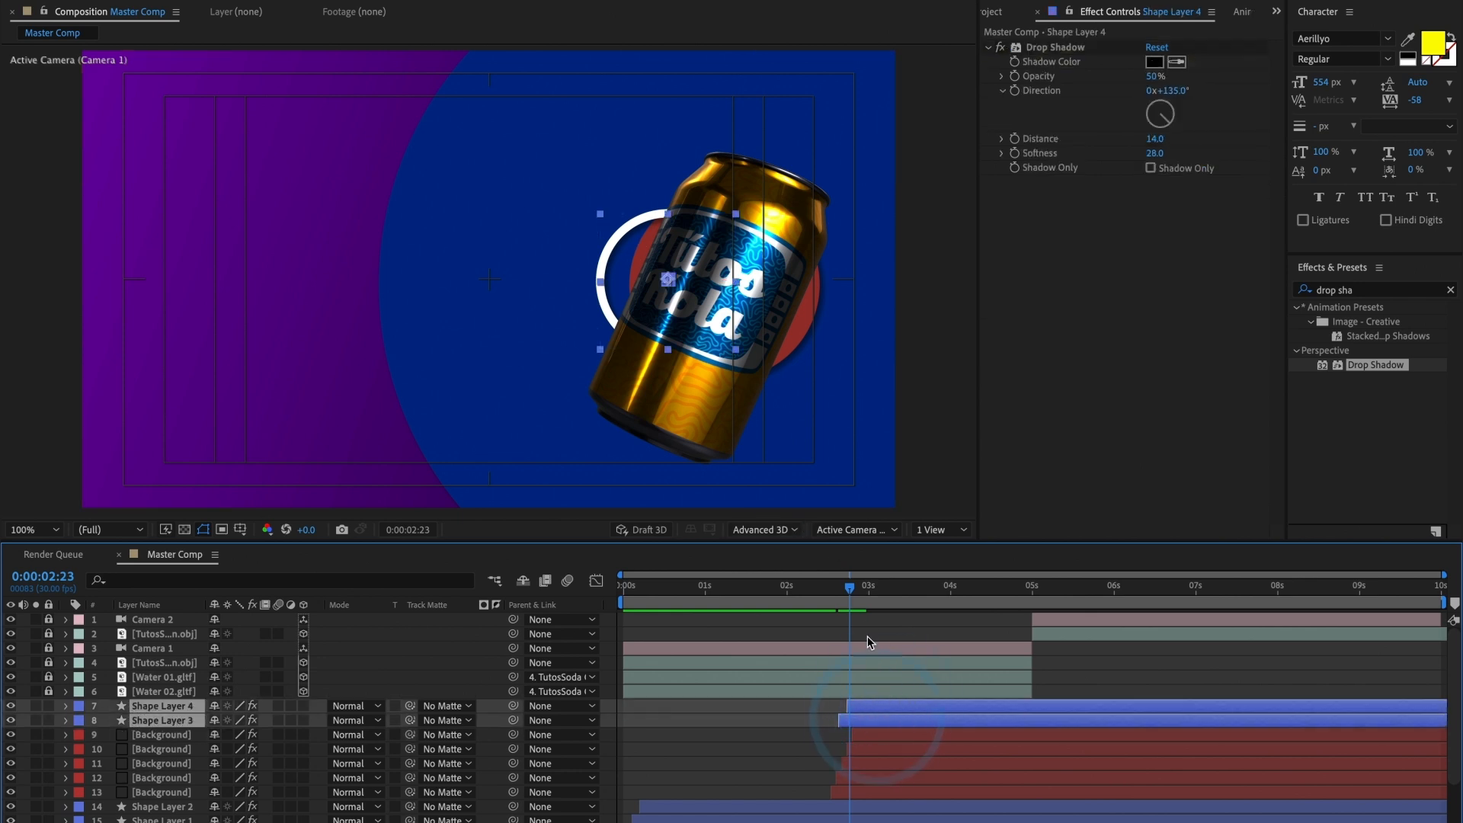
drag(853, 592, 859, 592)
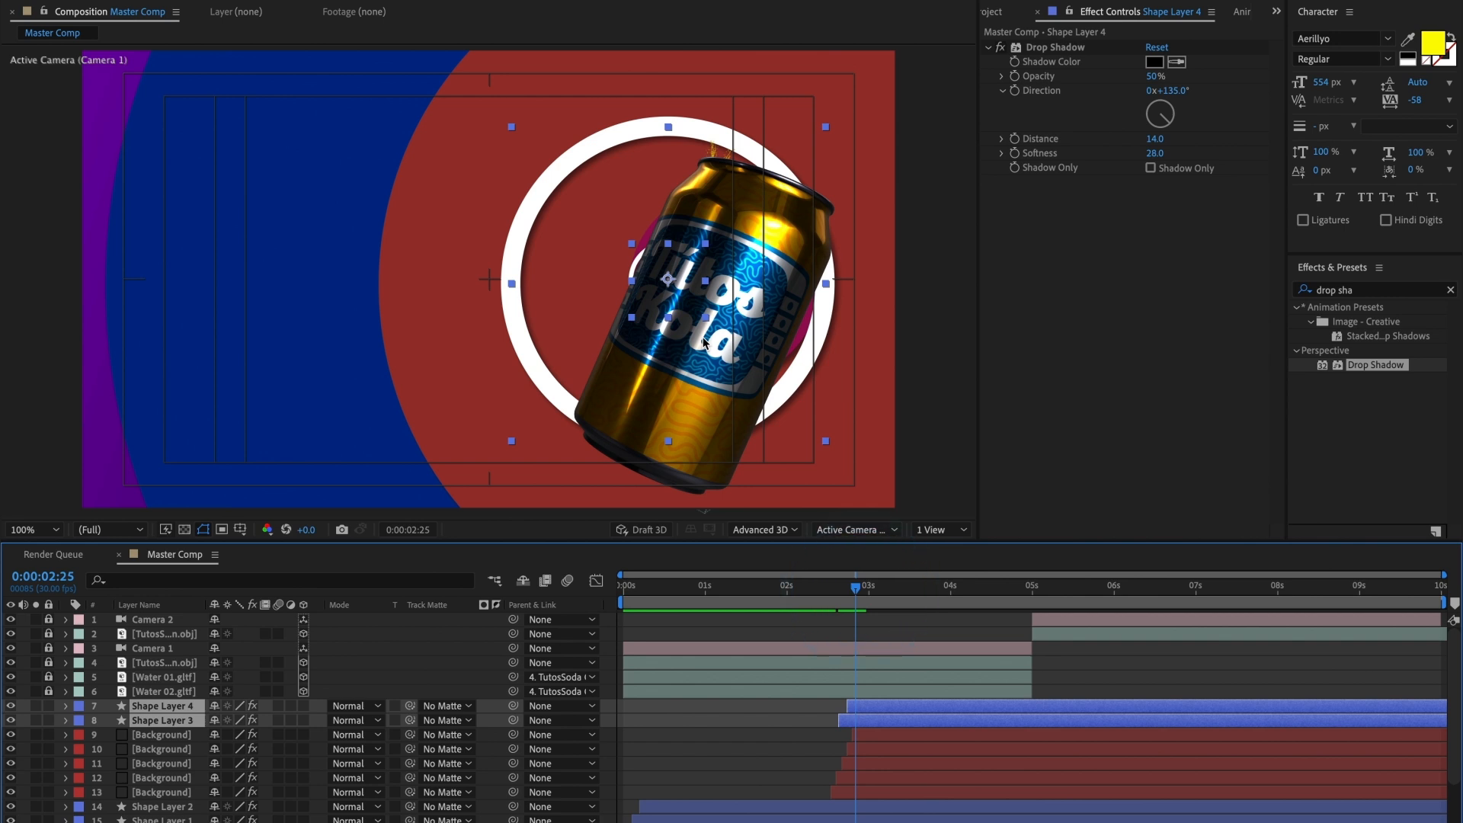
click(690, 308)
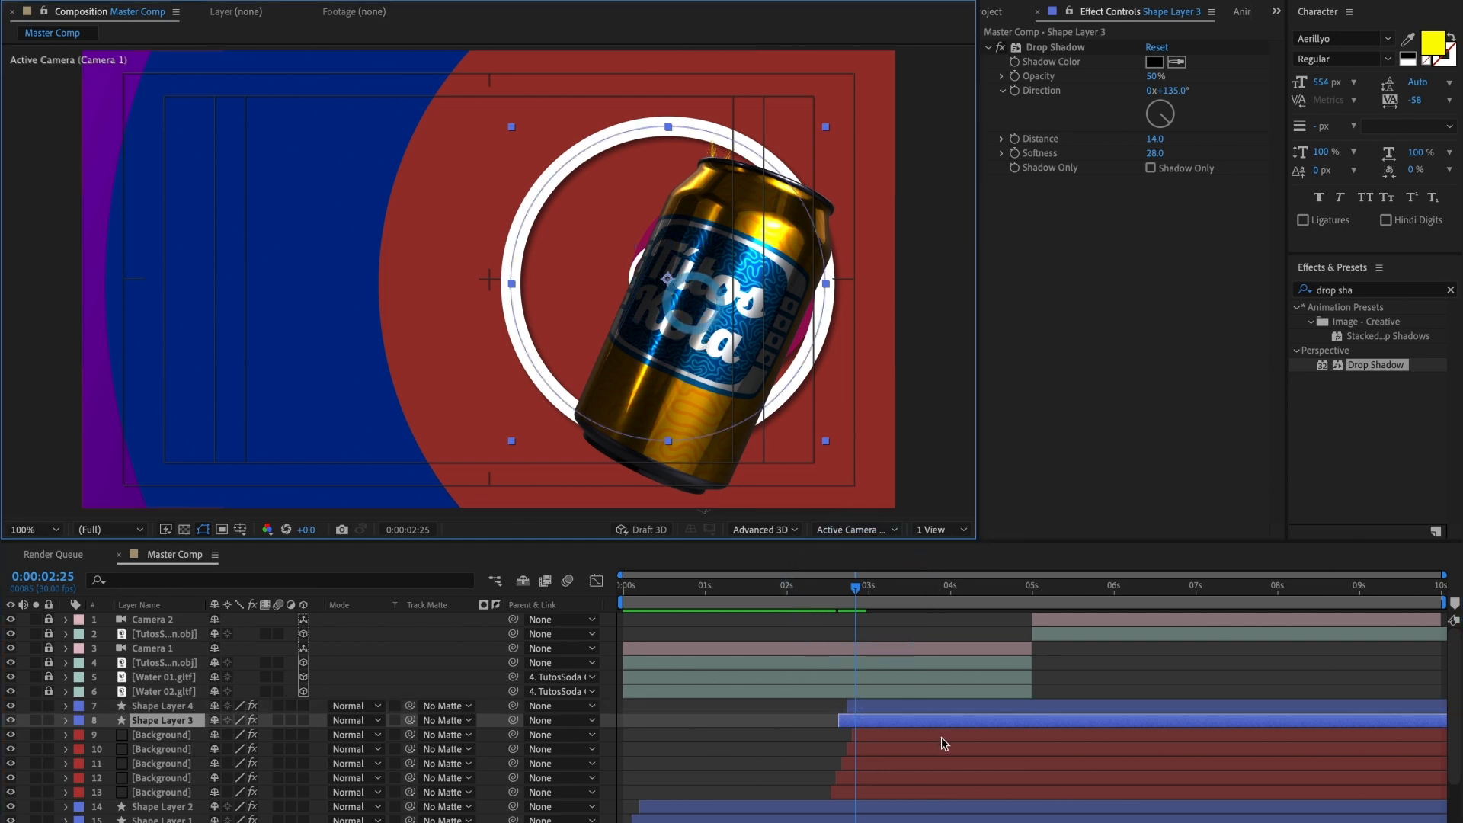
shift+click(893, 702)
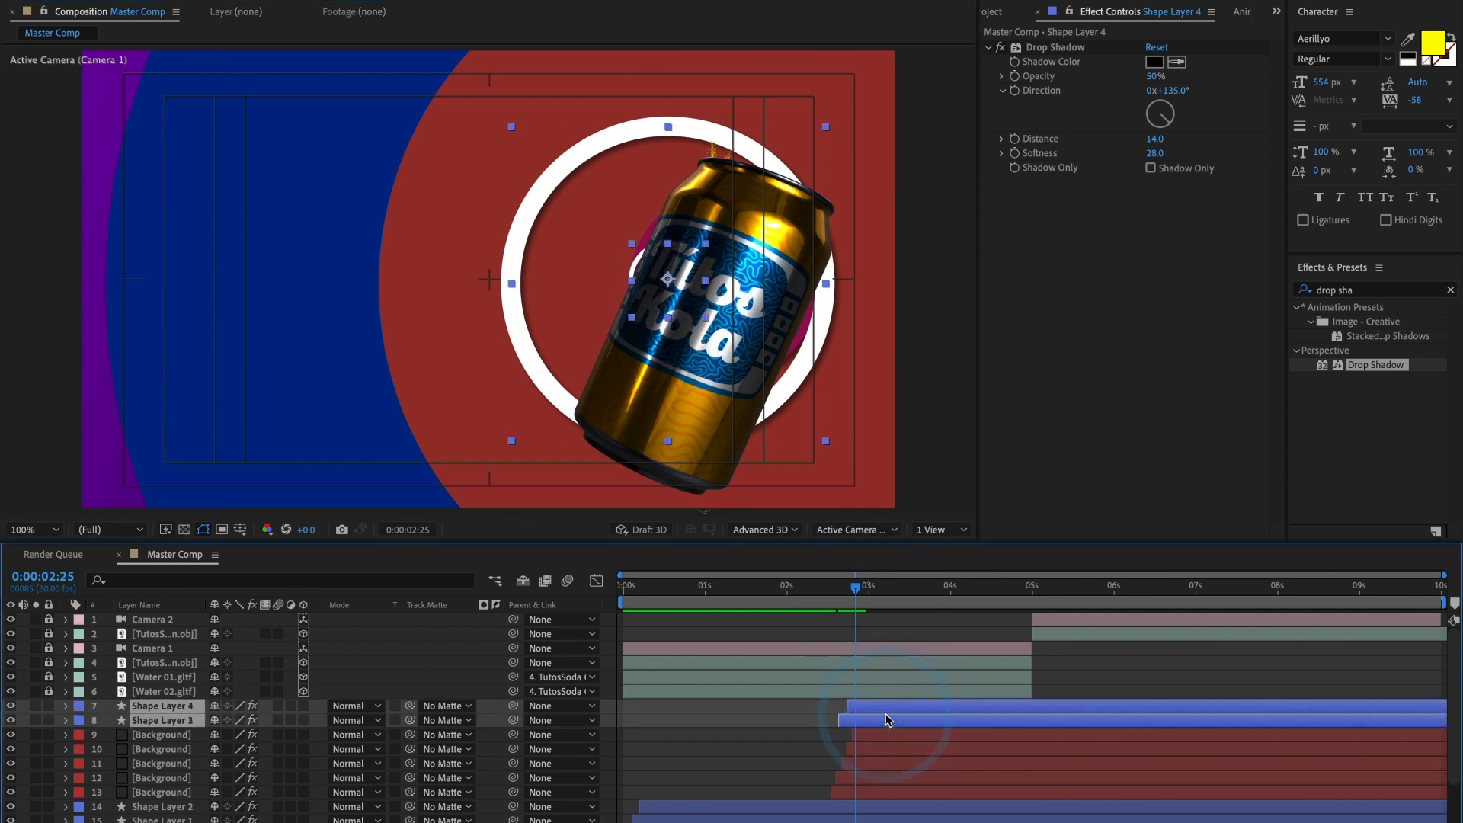
key(shift+Right)
key(shift+Right)
key(shift+Right)
key(shift+Right)
key(shift+Right)
key(shift+Right)
key(shift+Right)
key(shift+Right)
key(shift+Right)
key(shift+Right)
key(shift+Right)
key(shift+Right)
key(shift+Right)
key(shift+Right)
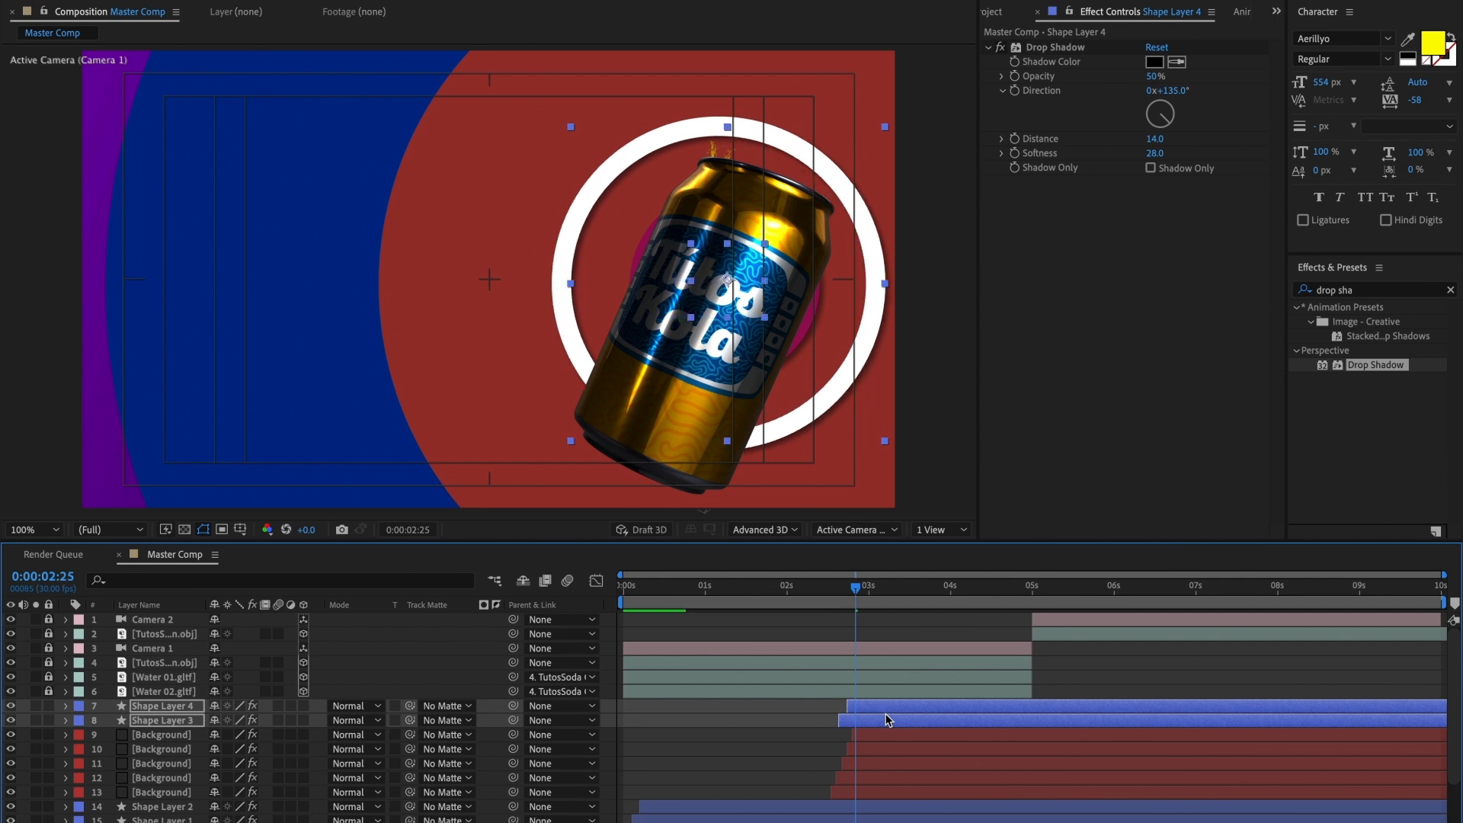
key(shift+Right)
key(shift+Right)
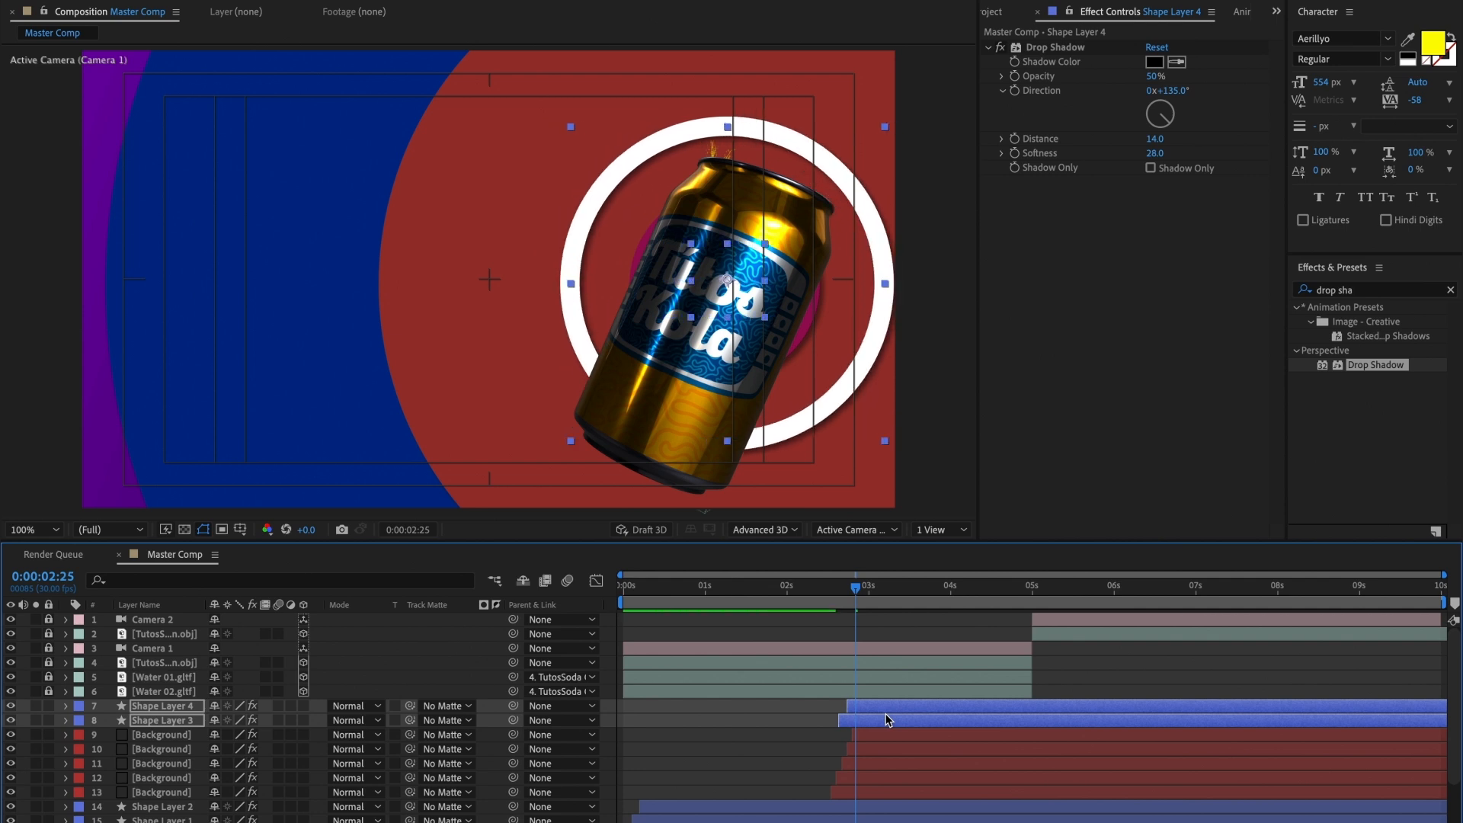
Step: Preview the second transition from 0:00:01:28 and set Shape Layer 4's final Scale keyframe at 0:00:03:15 to 491%
click(842, 593)
drag(842, 594, 783, 598)
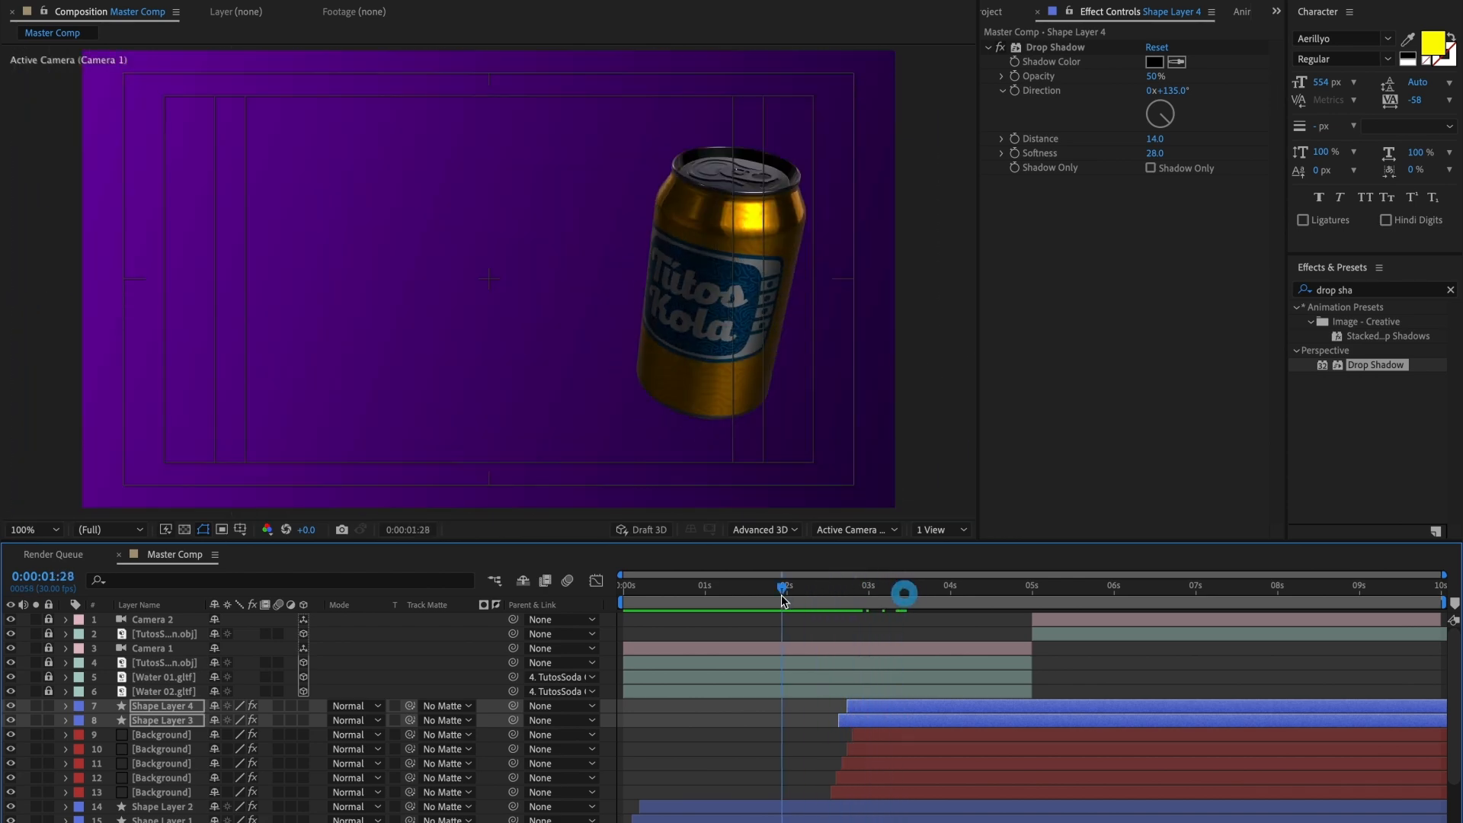
key(space)
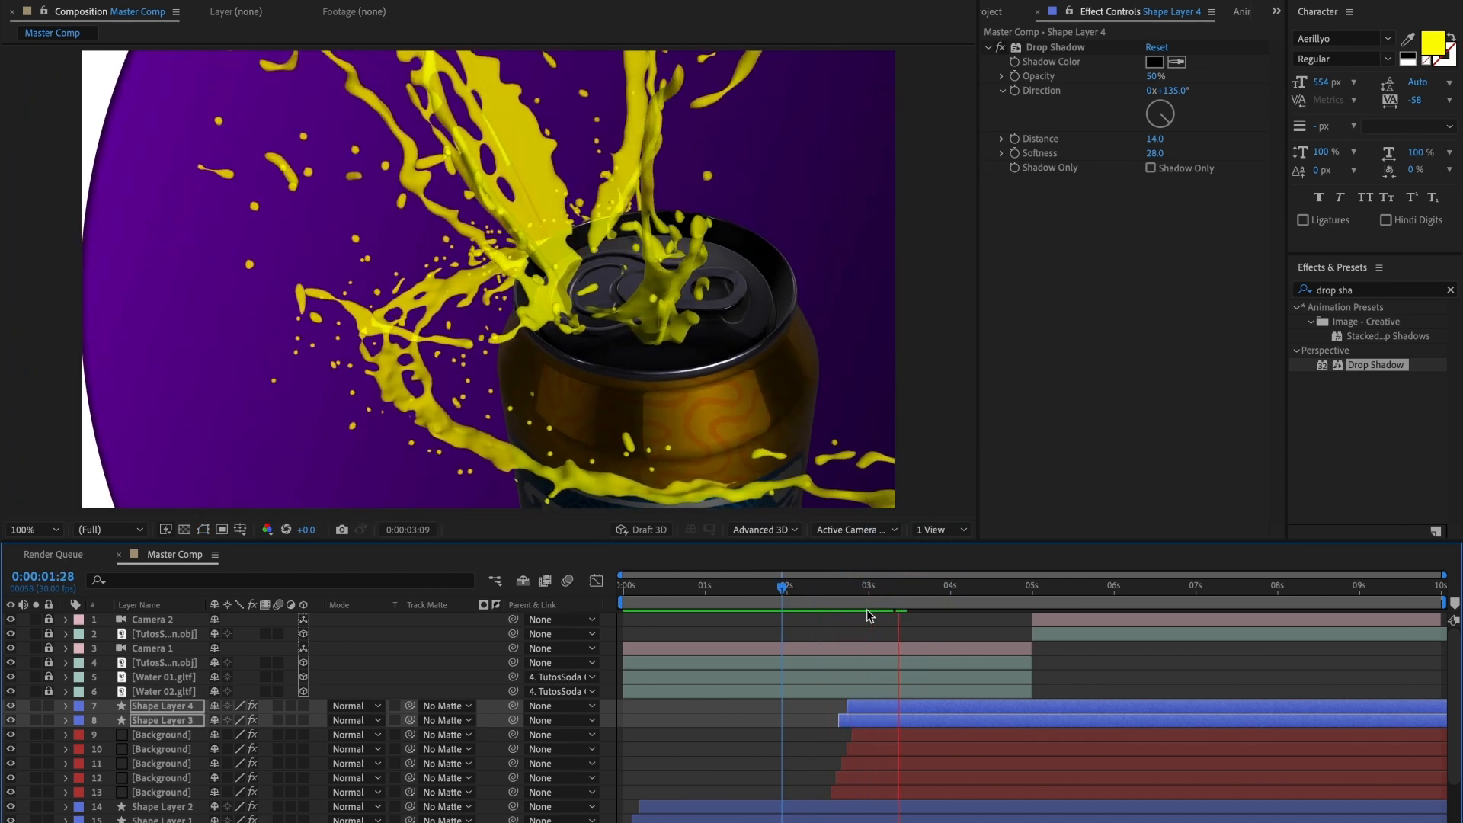
key(space)
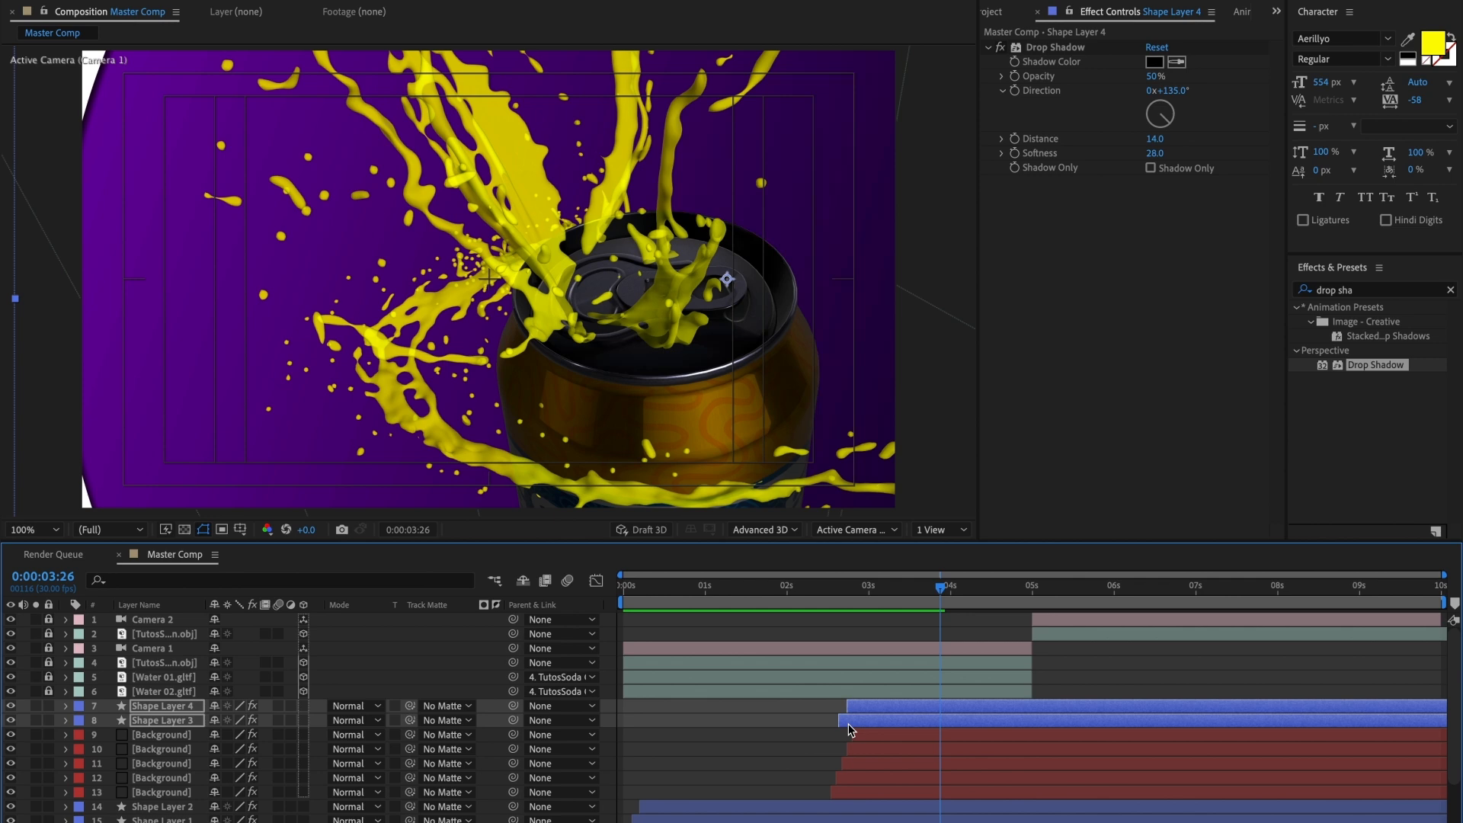
key(s)
click(922, 724)
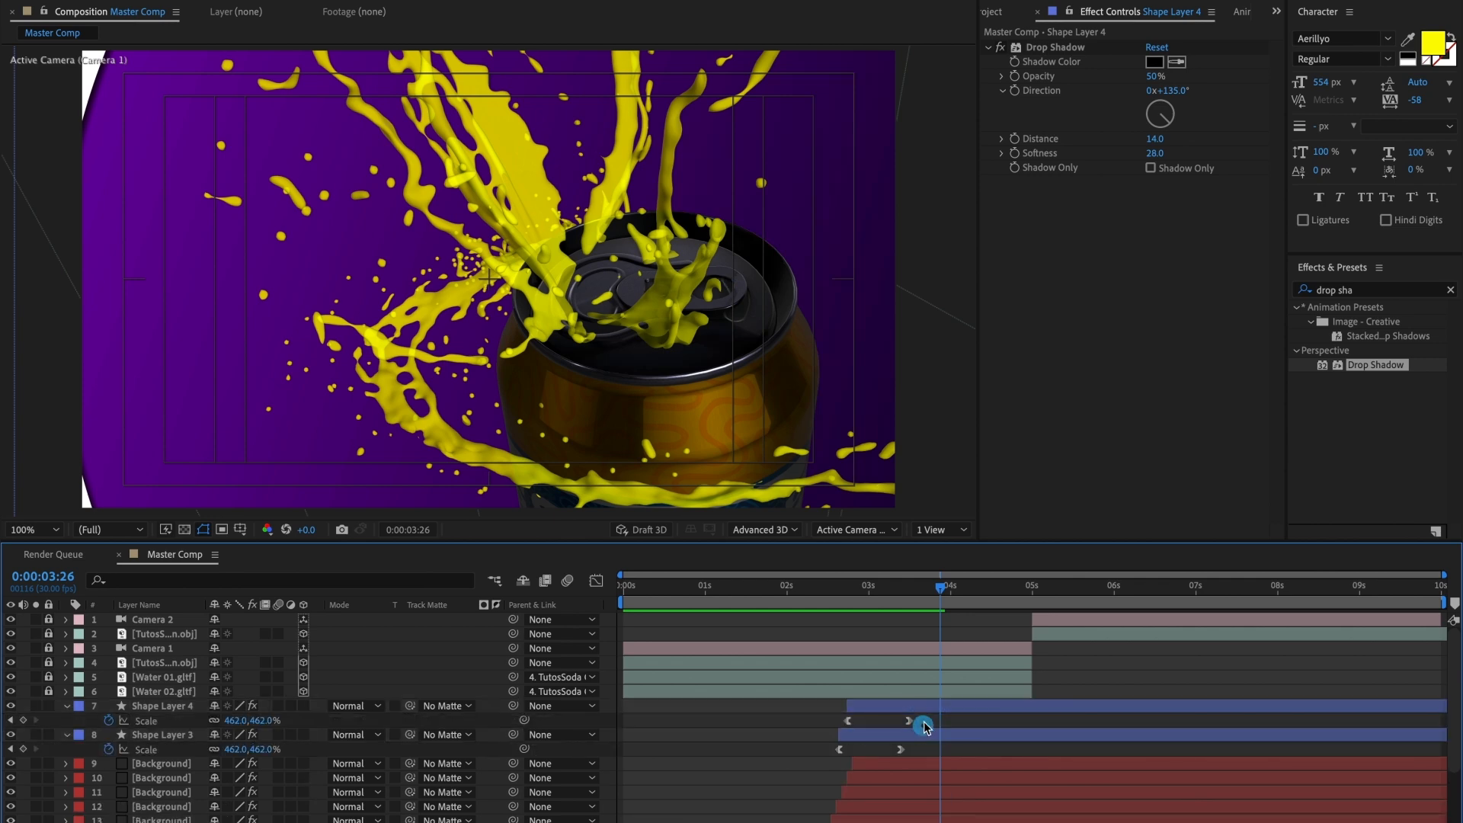
click(923, 711)
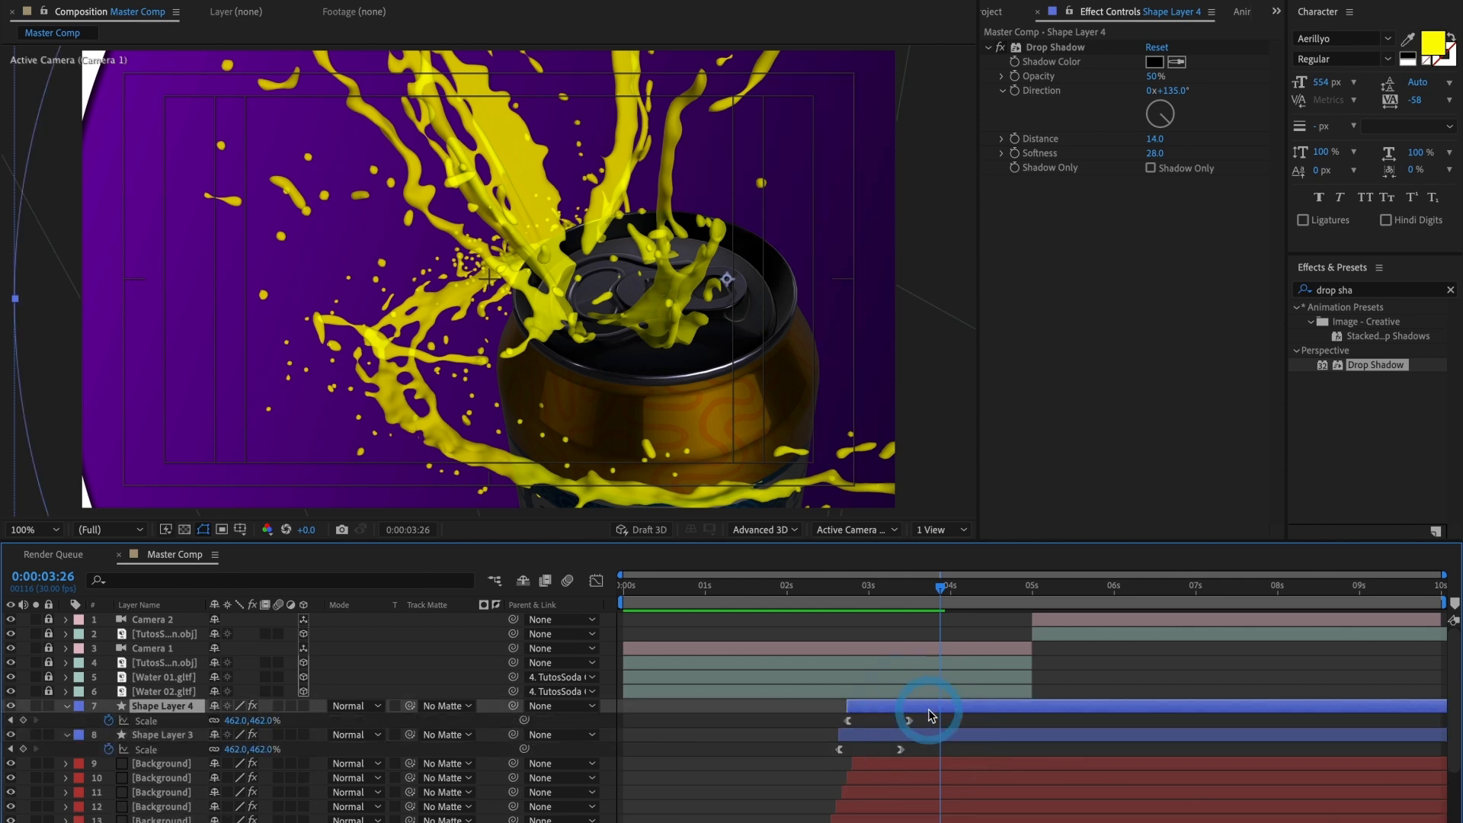
click(10, 721)
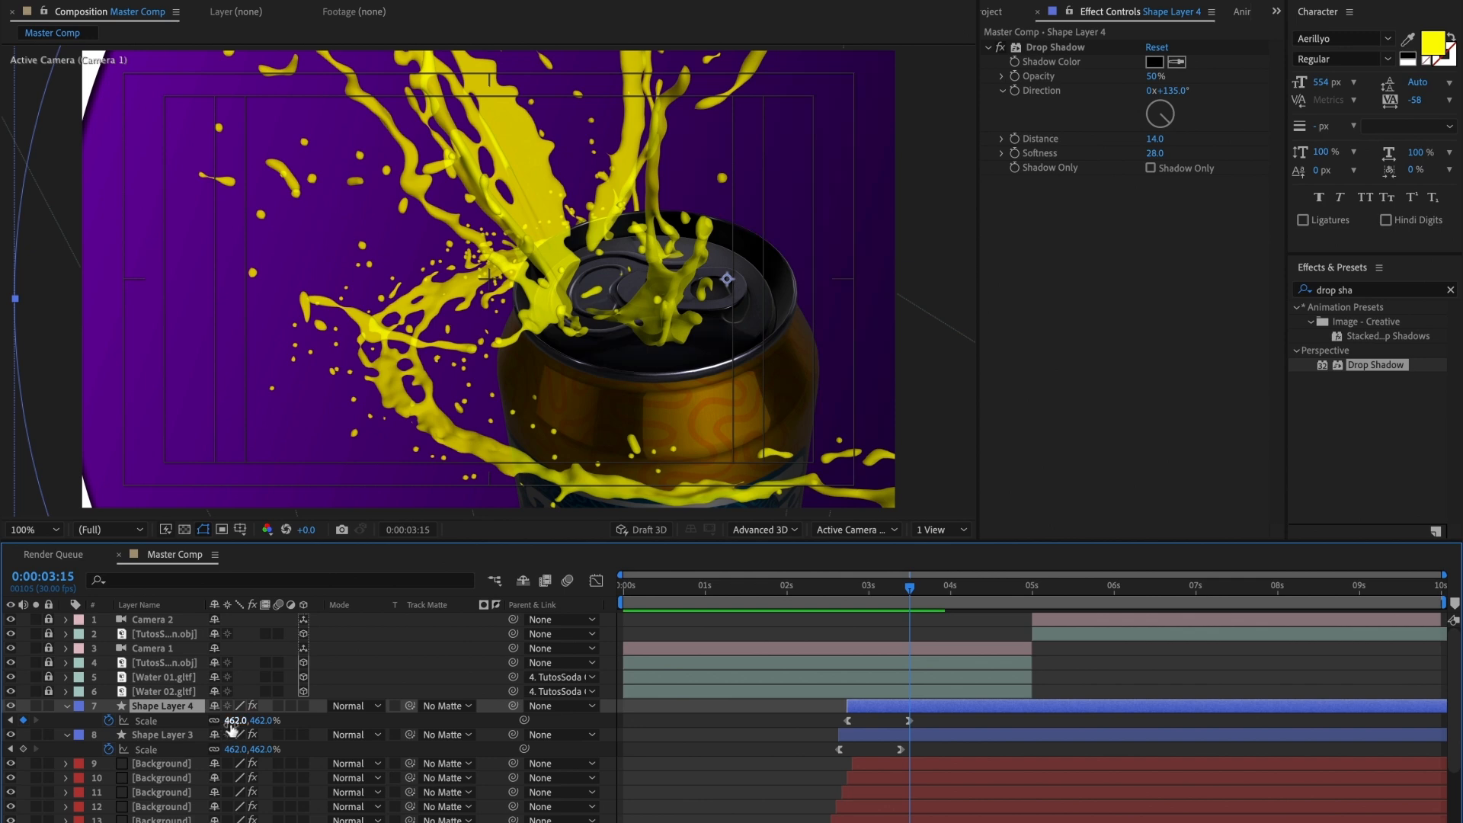
drag(231, 727, 249, 724)
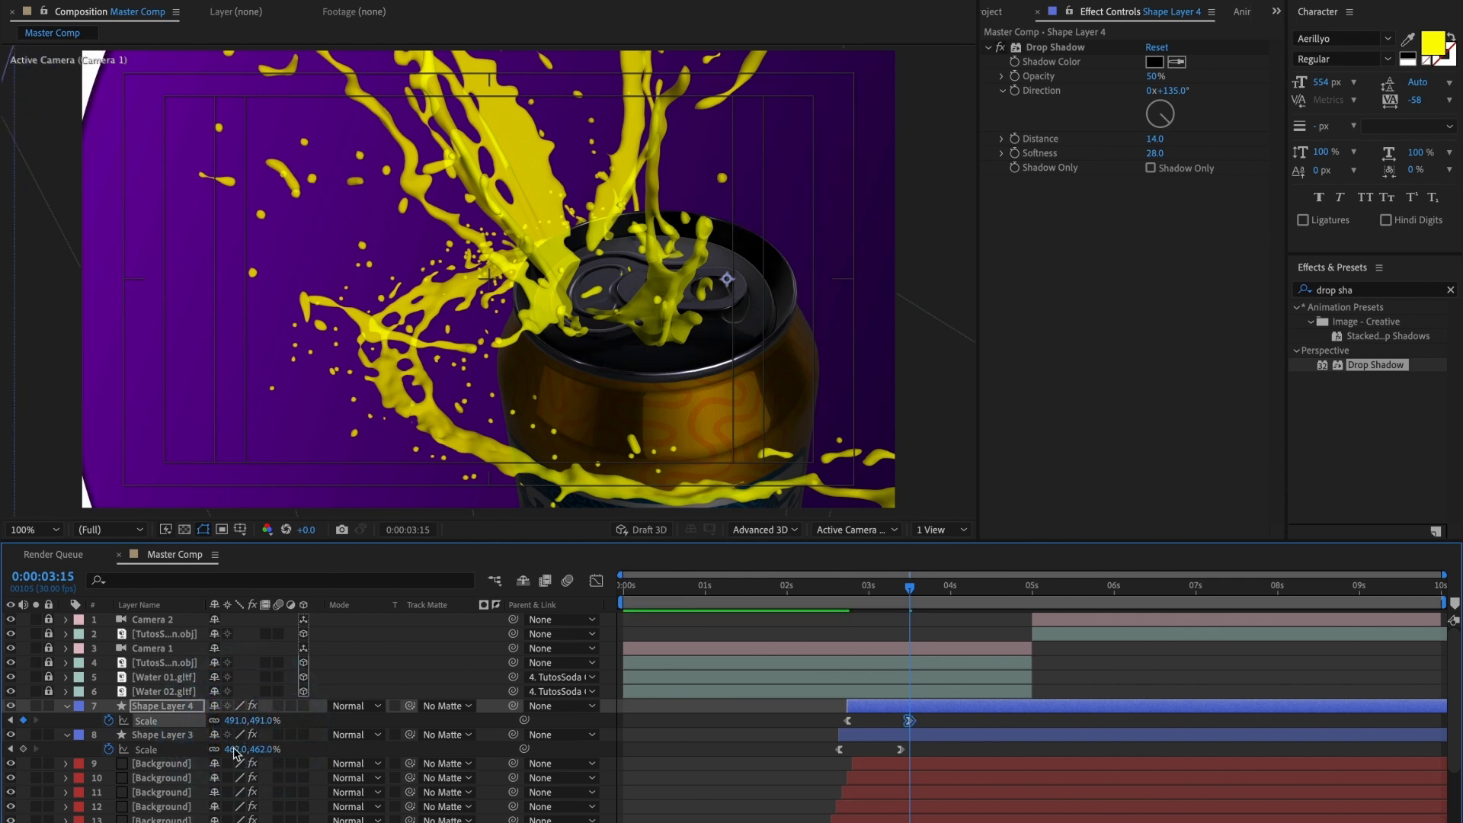
click(235, 750)
key(Return)
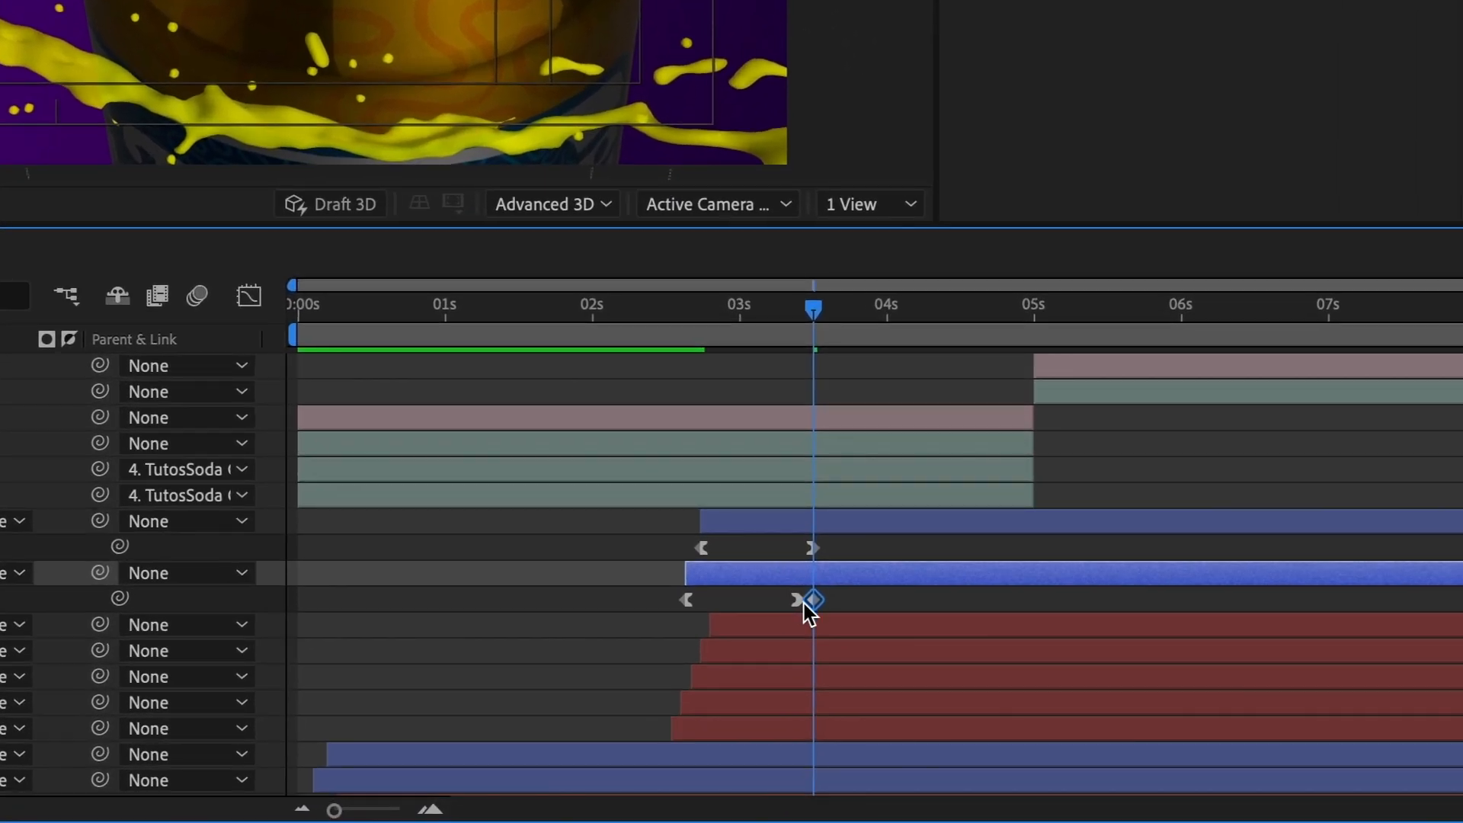
mouse_move(812, 605)
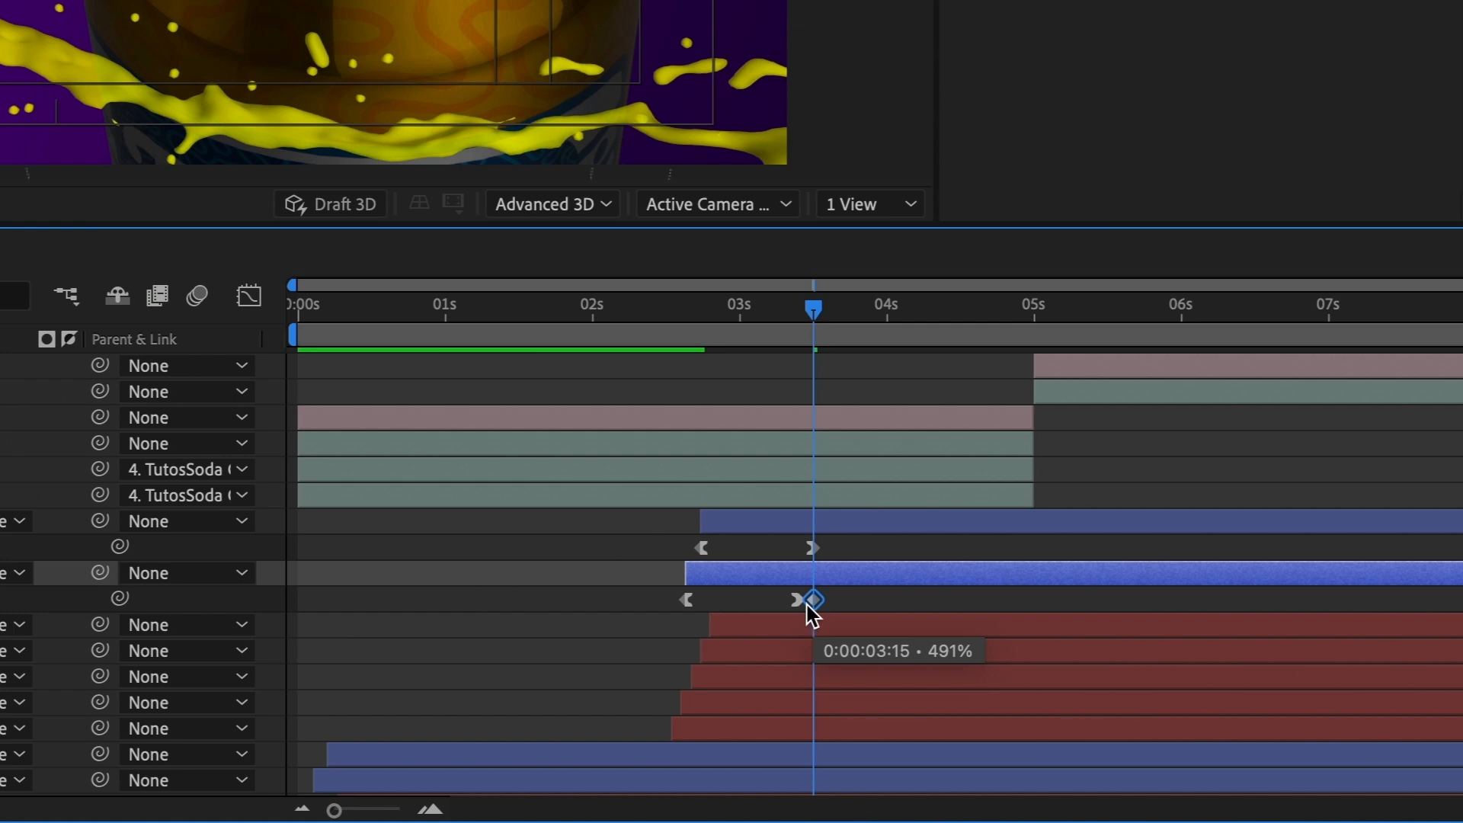
key(Delete)
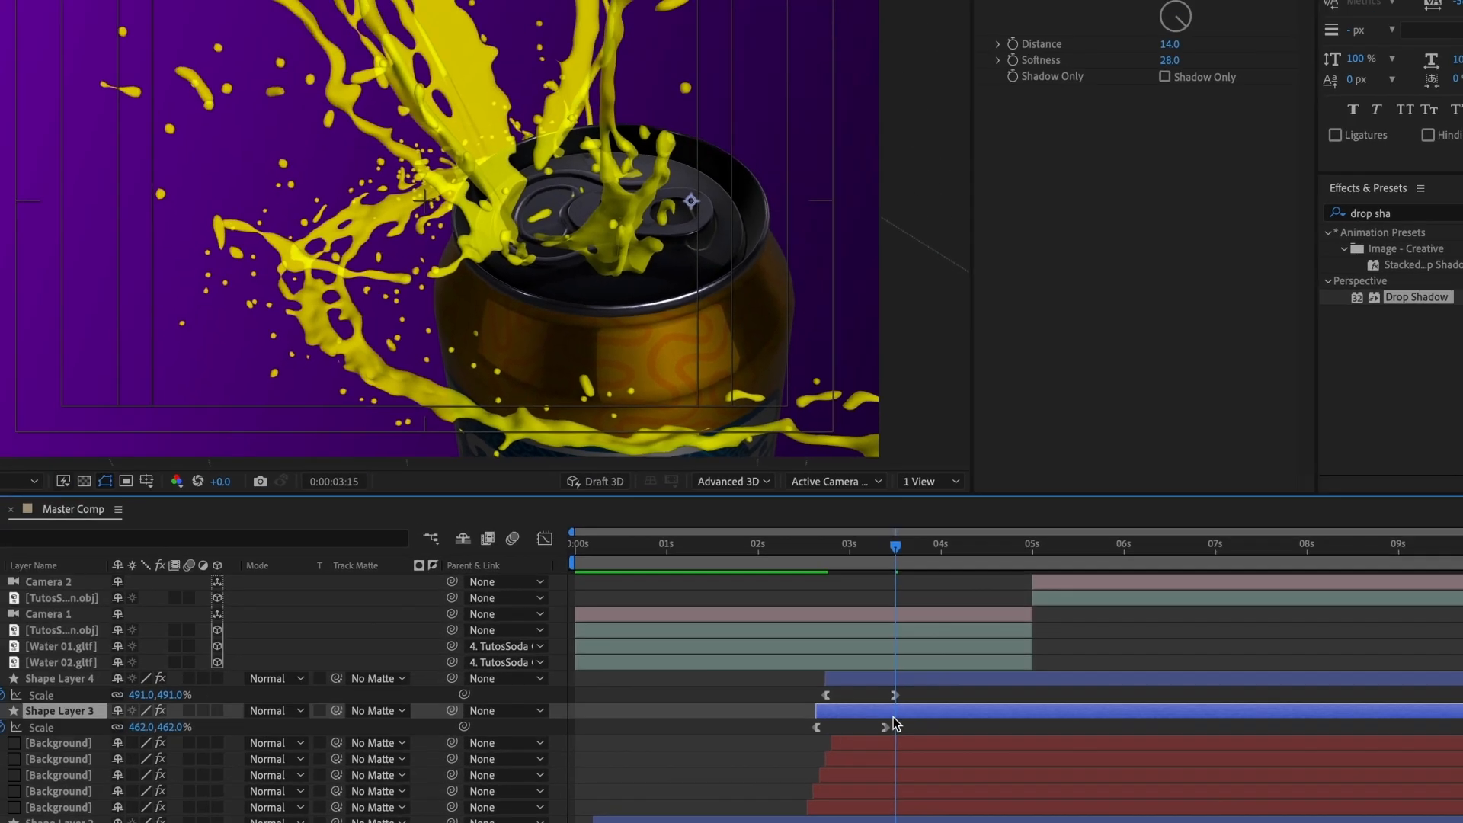
Step: Set Shape Layer 3's final Scale keyframe at 0:00:03:12 to 491% and preview the transition from 0:00:02:15
click(893, 716)
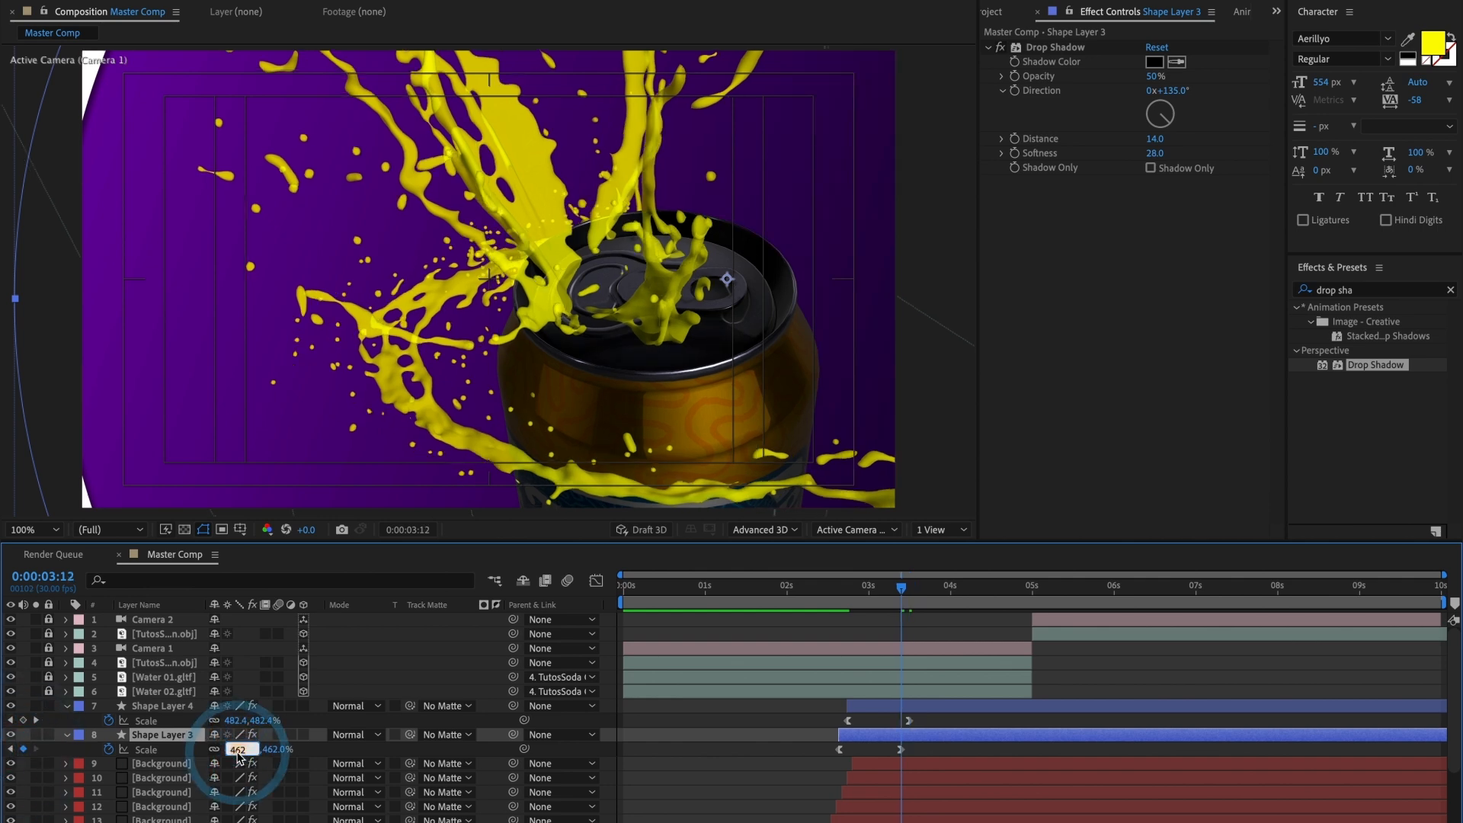
text(491)
key(Return)
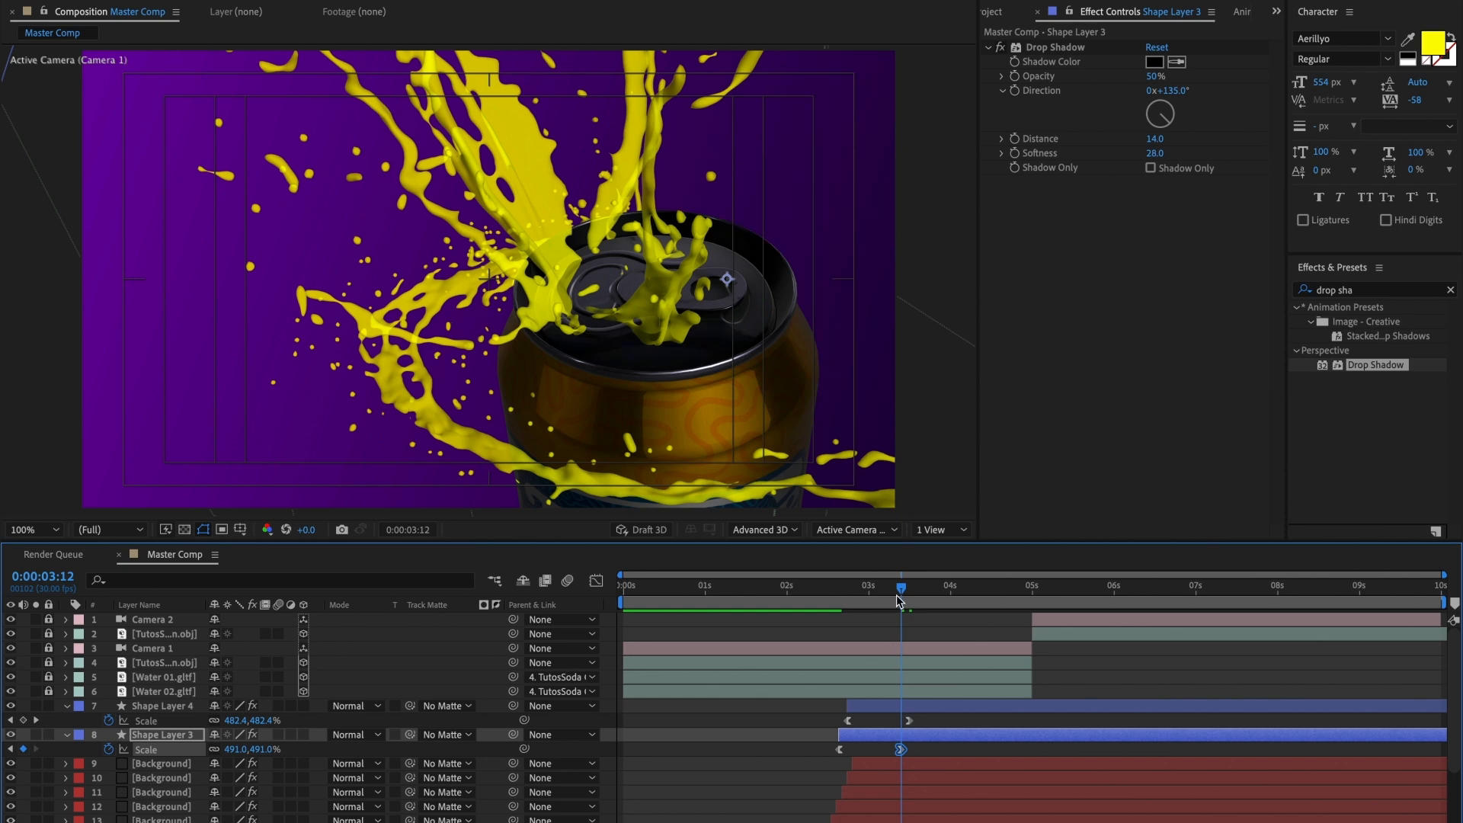
drag(898, 600, 829, 610)
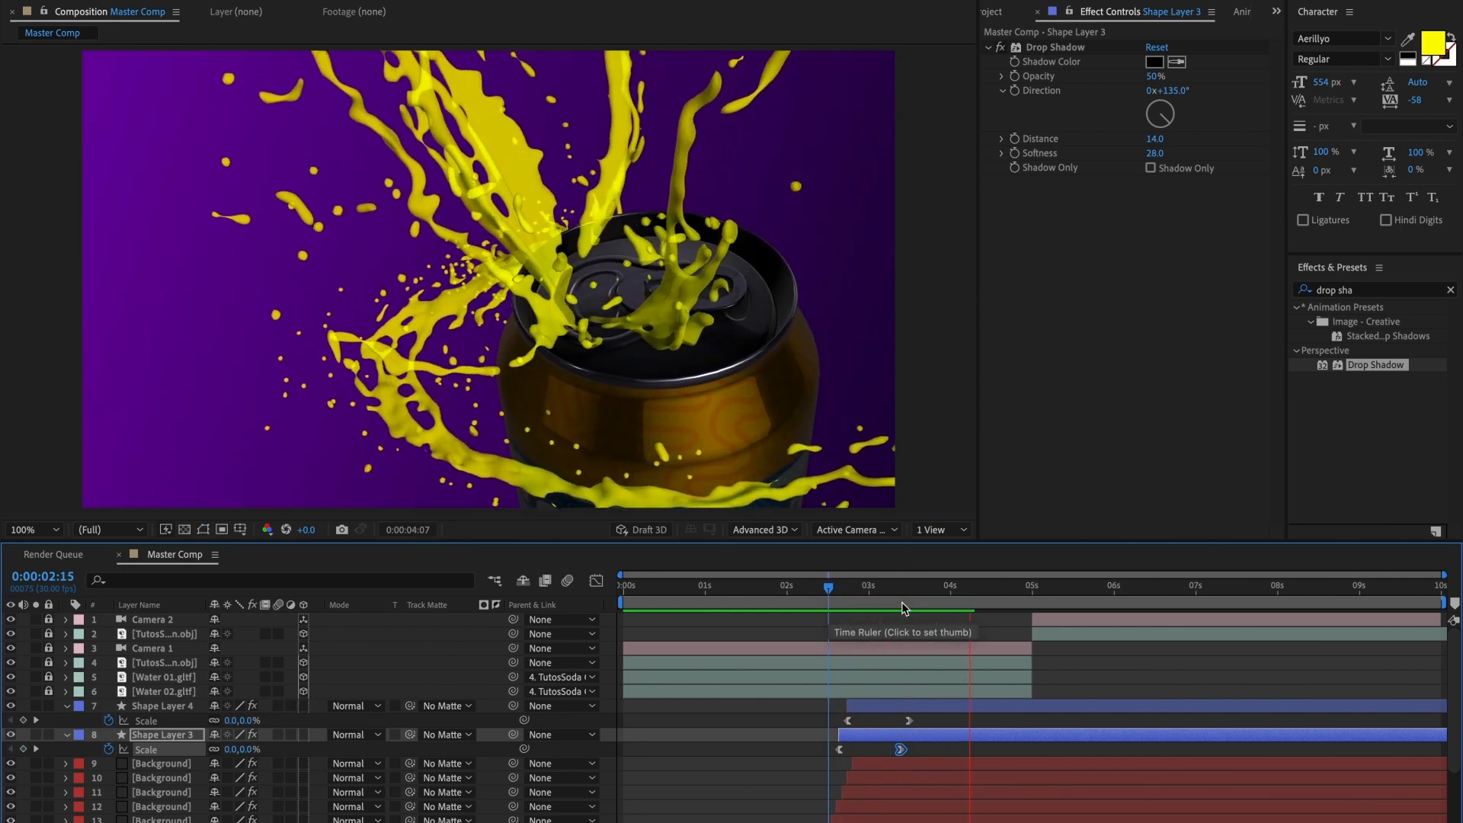
Step: Split all the unlocked Shape and Background layers at 0:00:05:00 and delete the parts after the cut
drag(902, 607, 1031, 634)
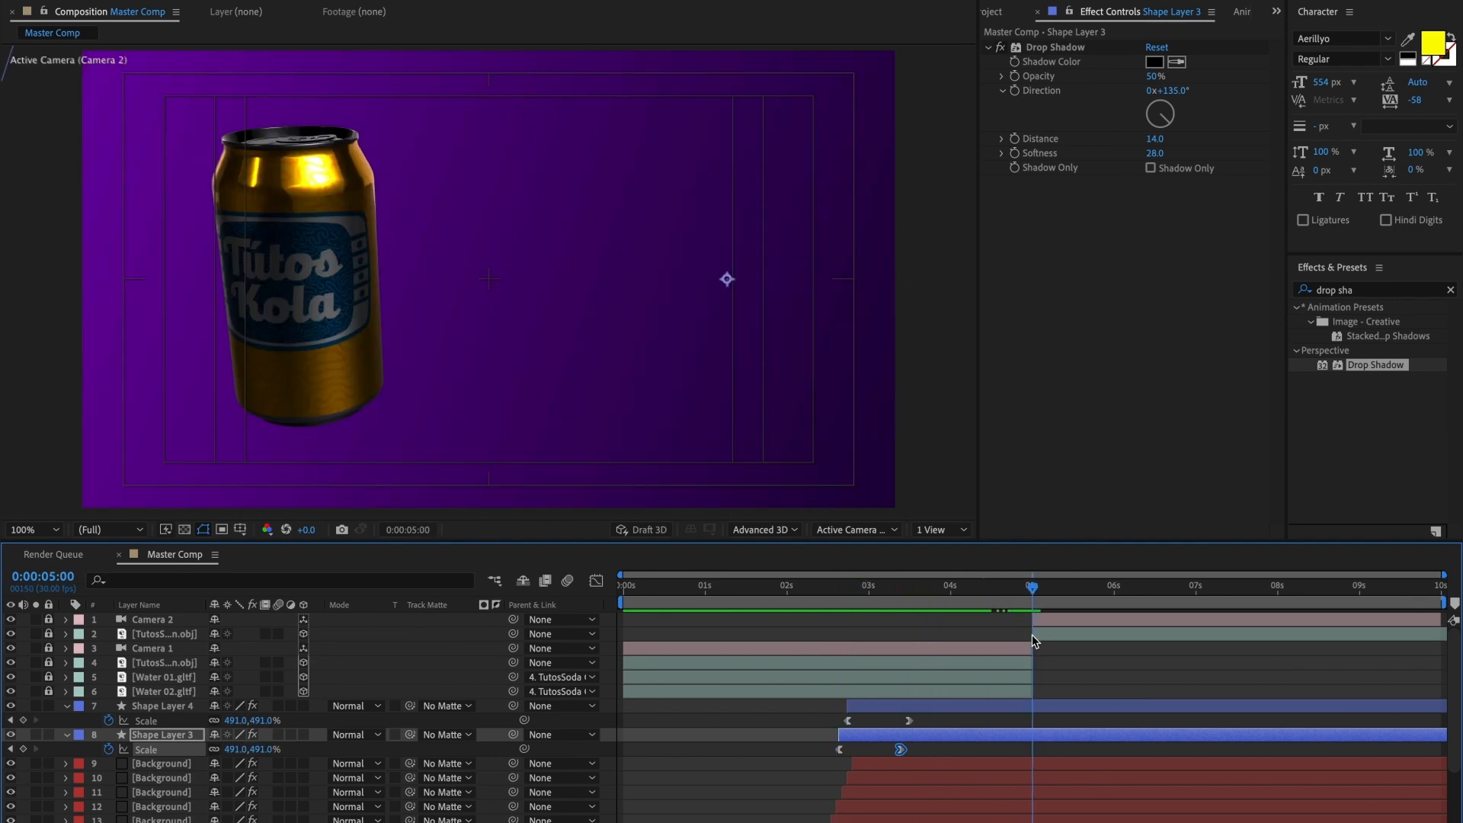
click(1039, 706)
scroll(1035, 726, down, 5)
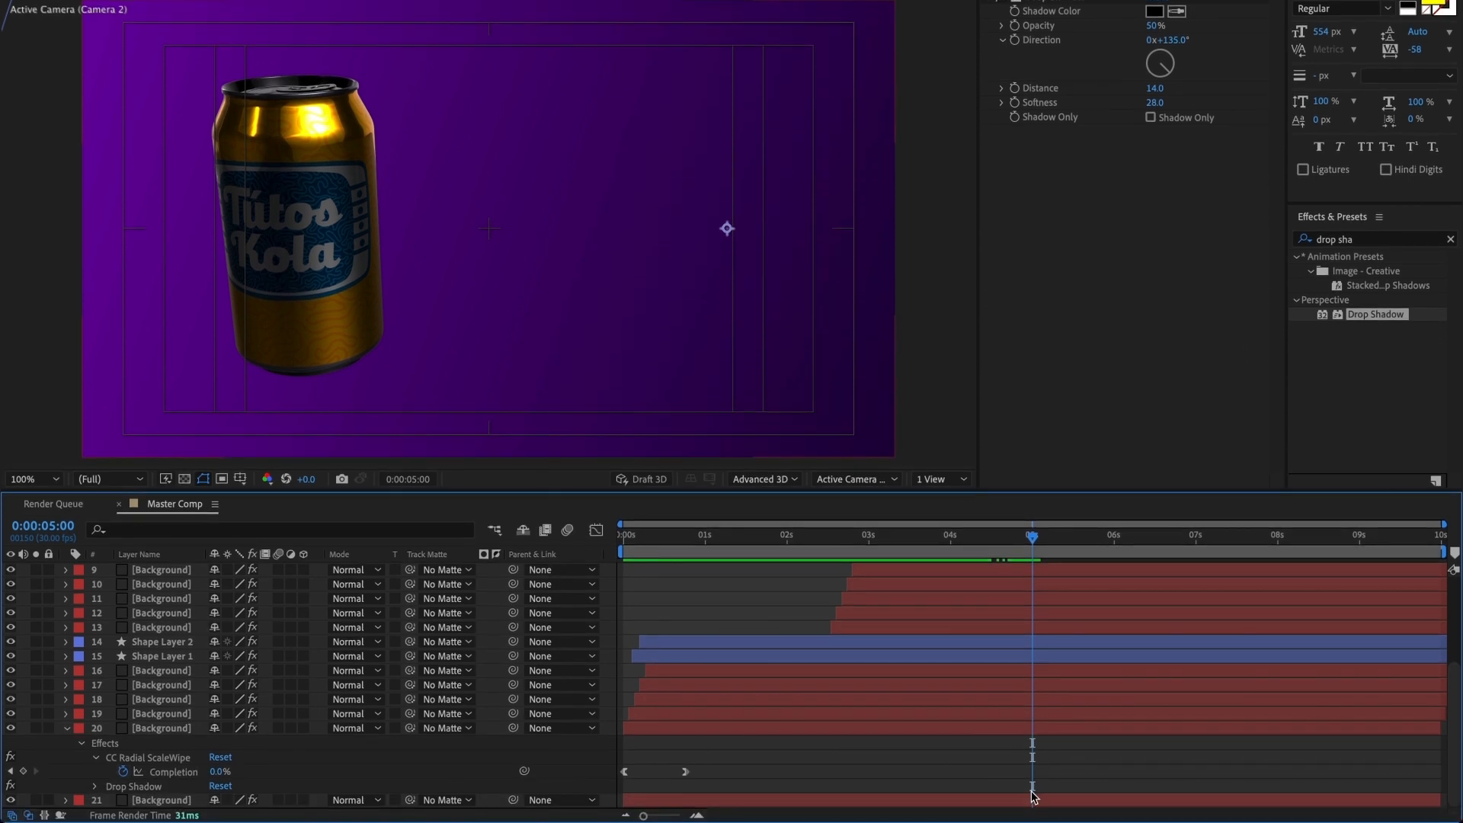
key(ctrl+a)
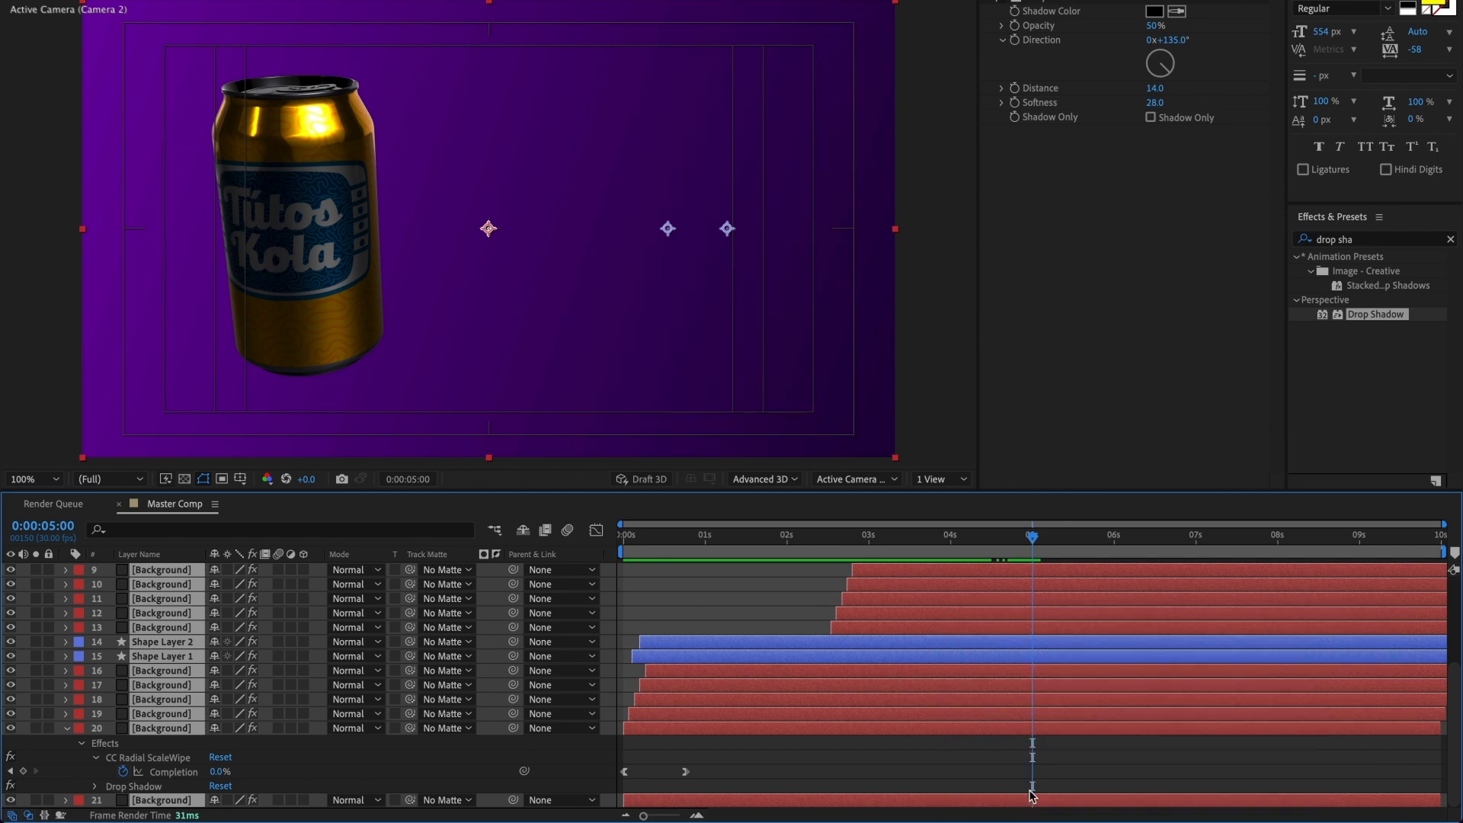
key(ctrl+shift+d)
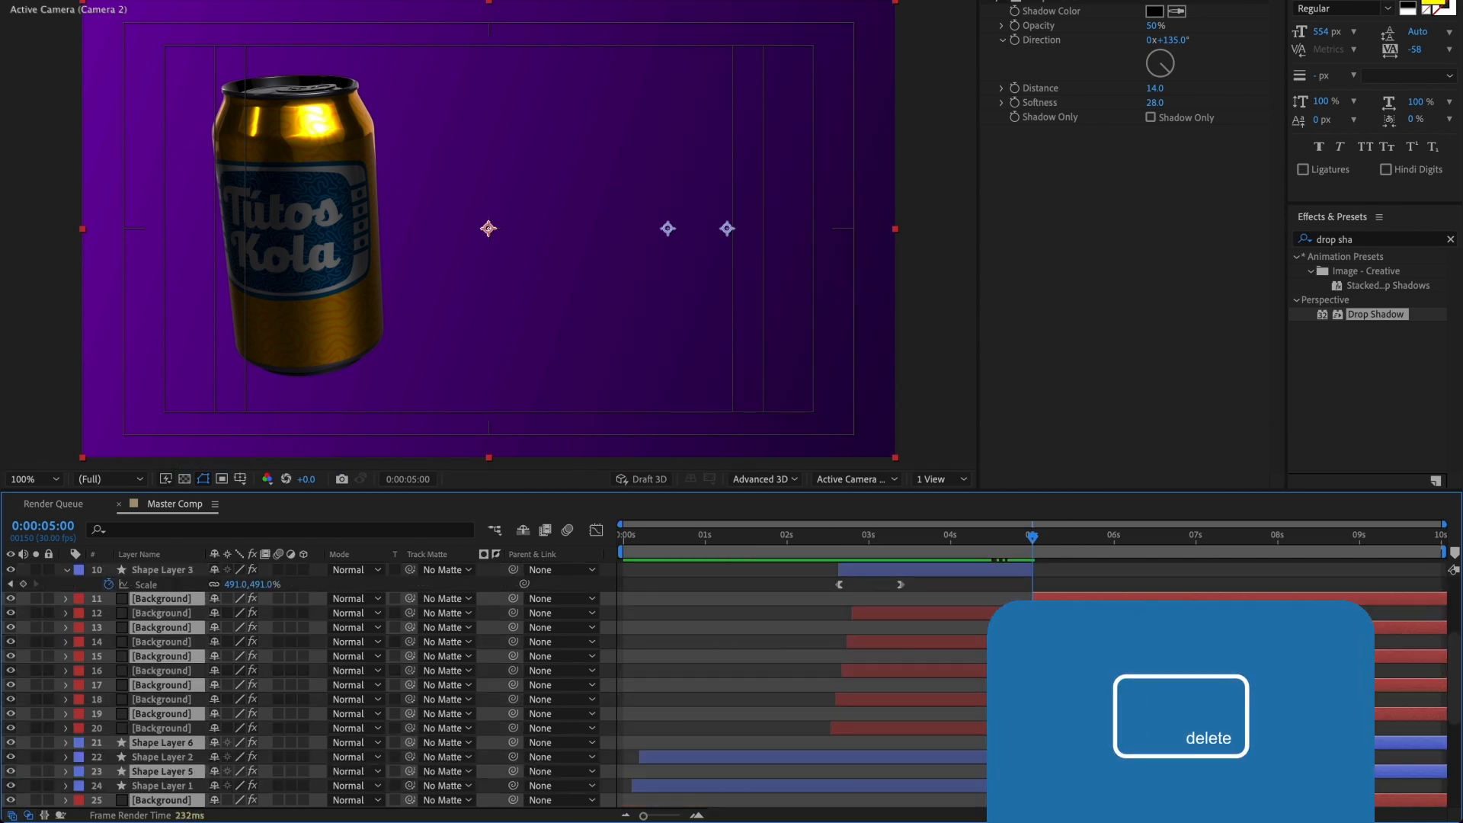
key(Delete)
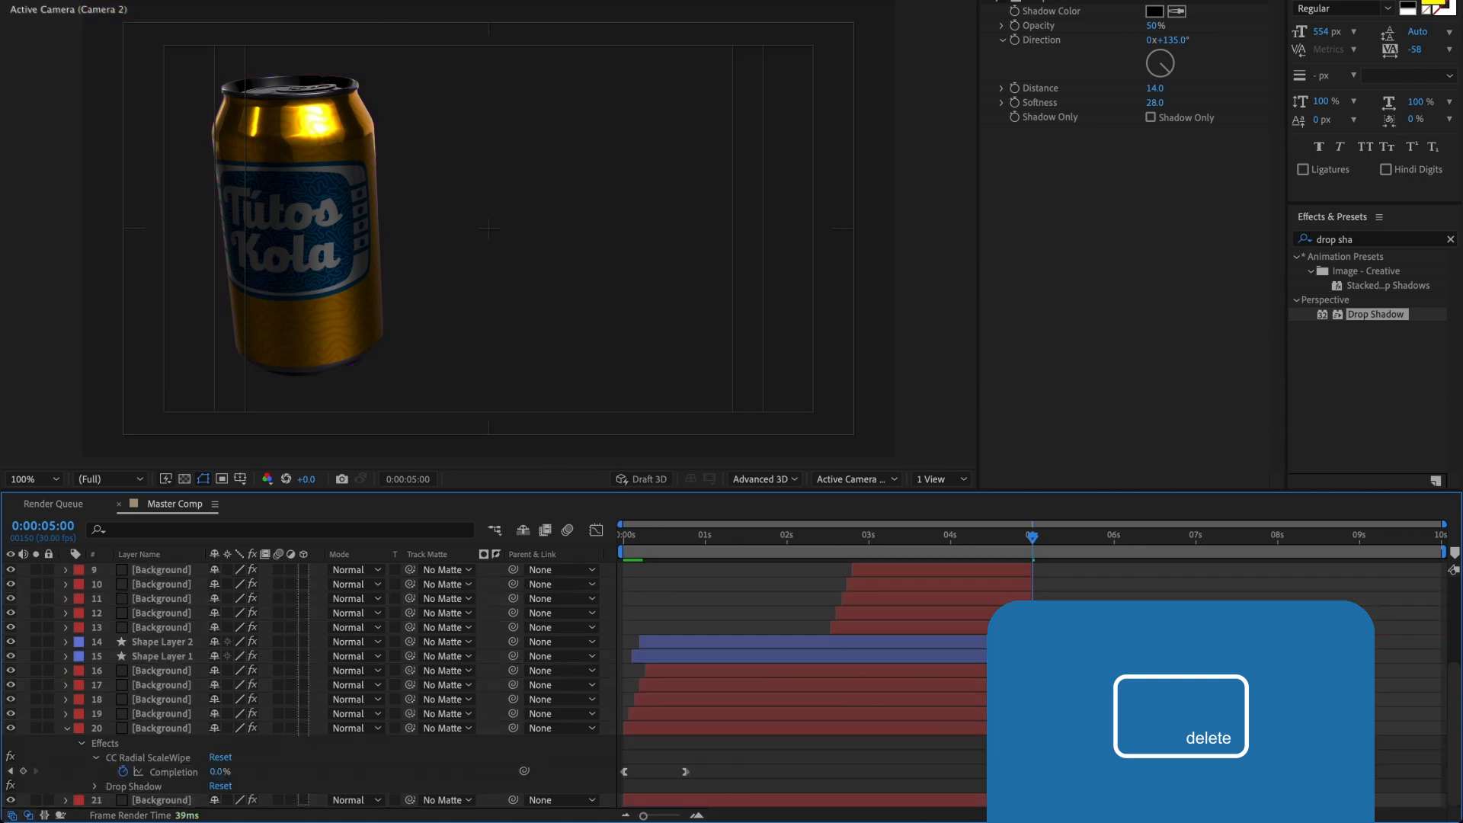
click(66, 728)
scroll(1021, 718, up, 5)
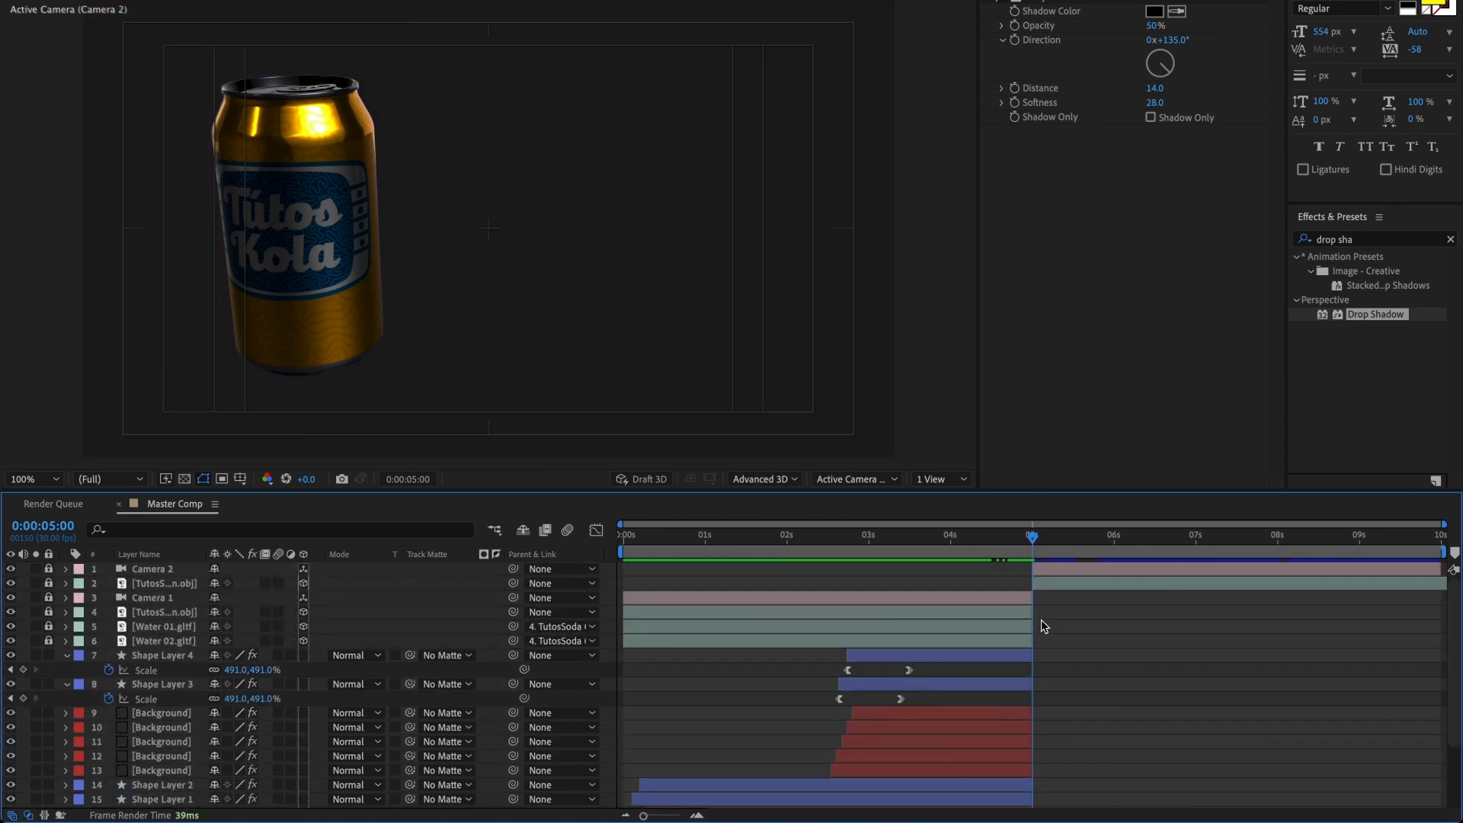
Step: Recolour the Gradient Ramp on Background layer 9 with a green End Color and a dark green Start Color, 001C02
drag(1033, 539, 898, 537)
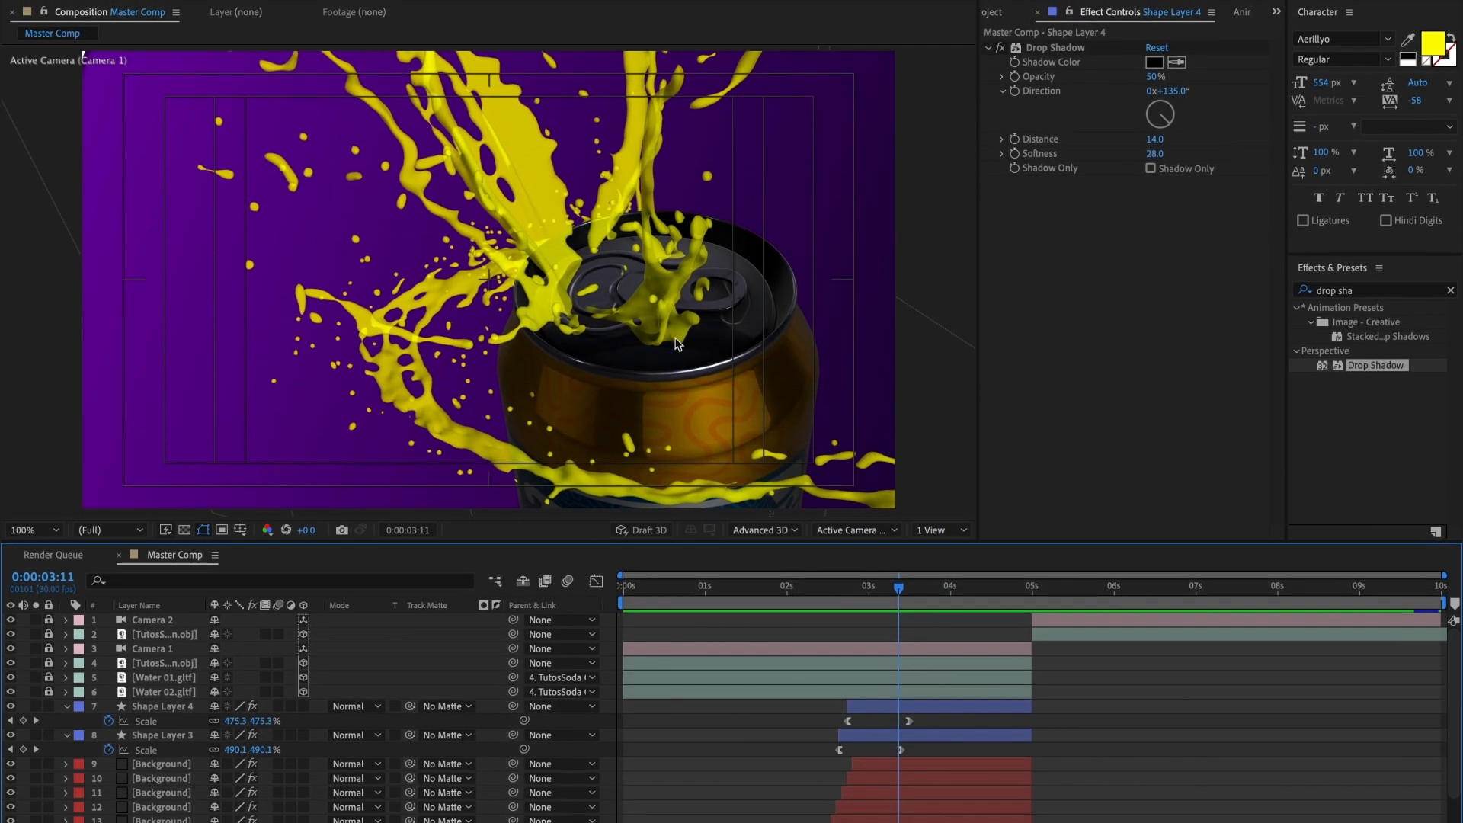
click(947, 757)
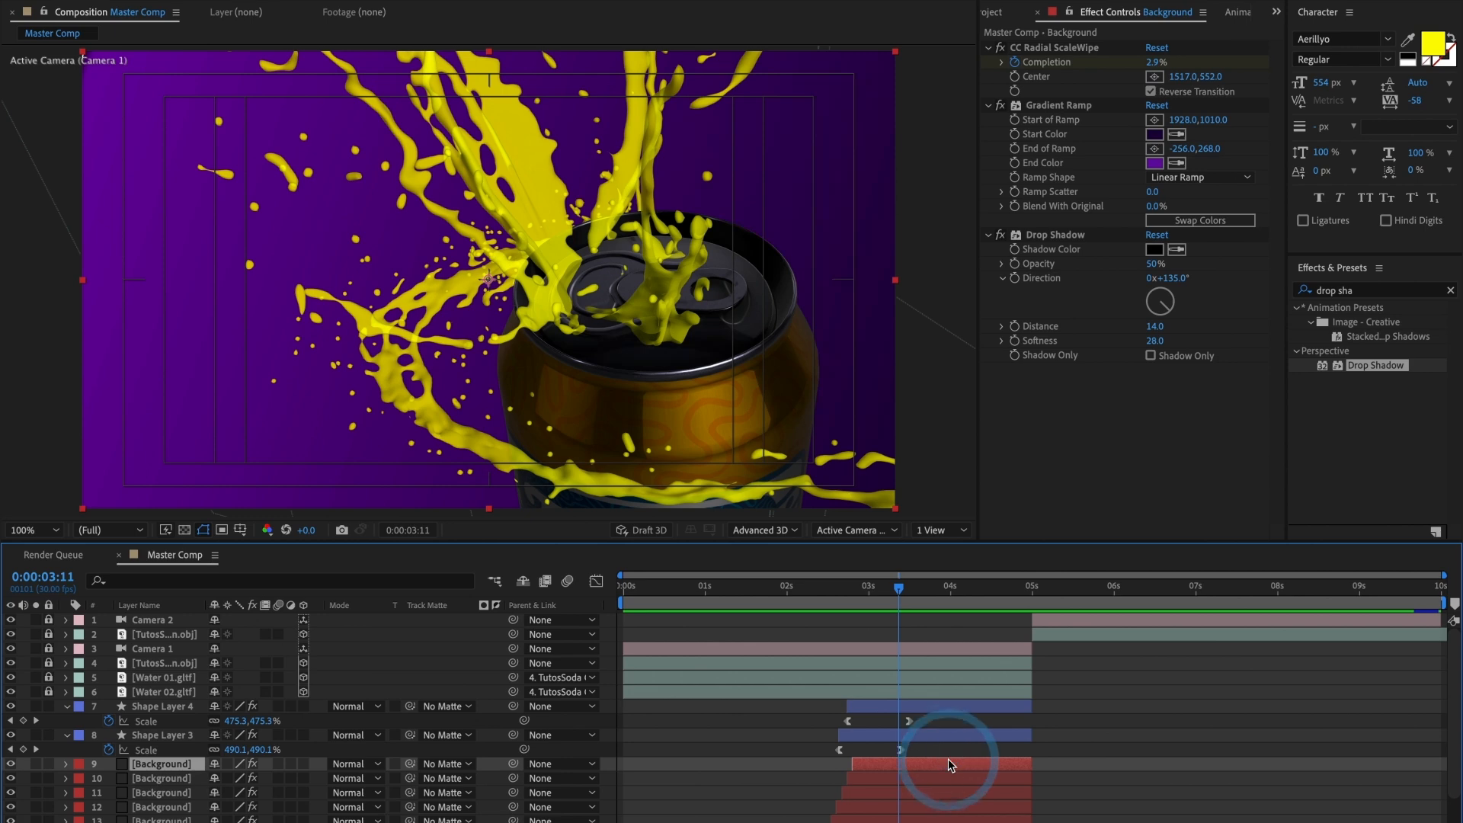
click(1155, 164)
click(1119, 300)
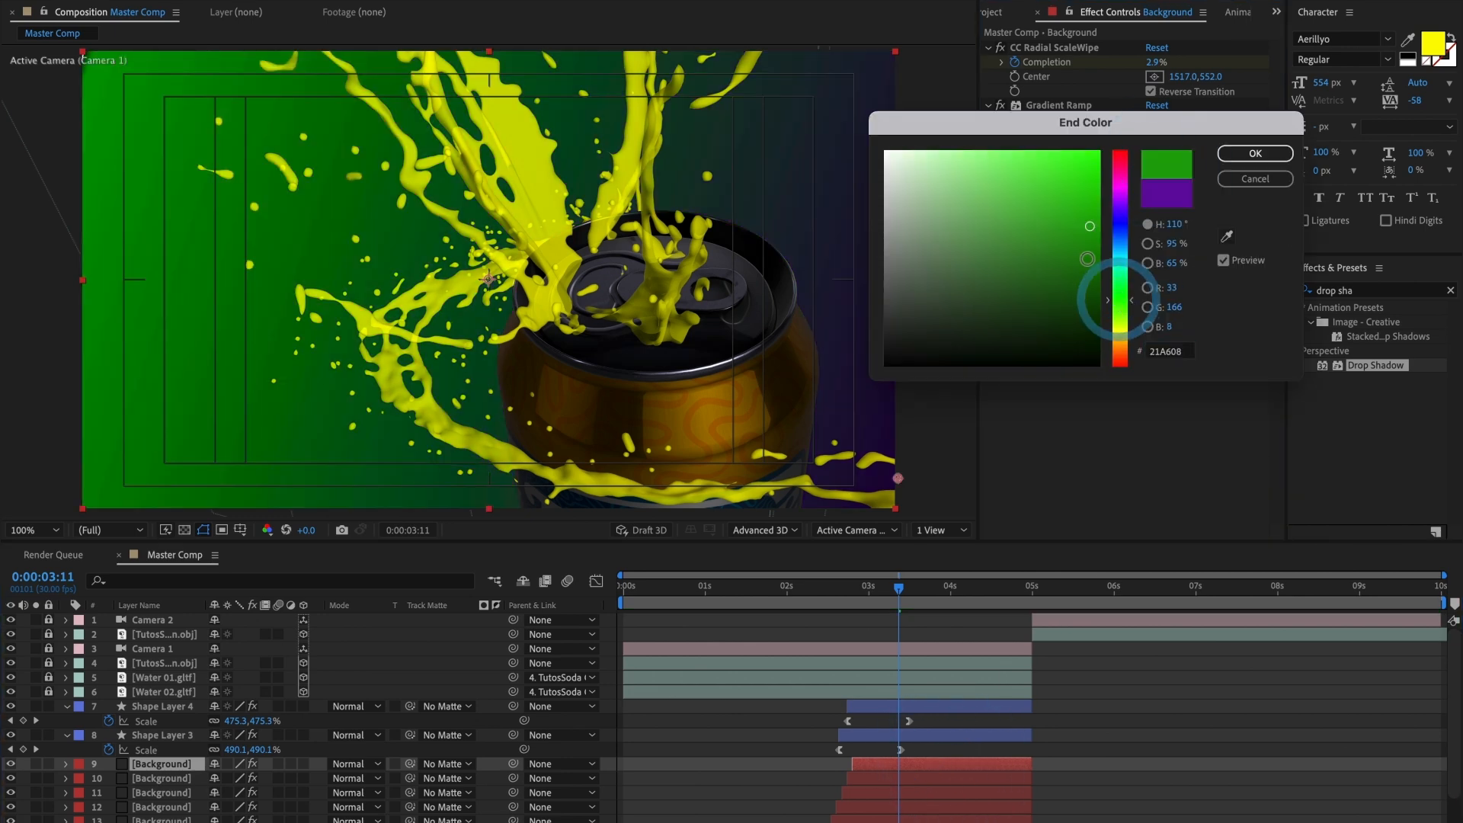
drag(1087, 233, 1097, 210)
click(1255, 153)
click(1155, 135)
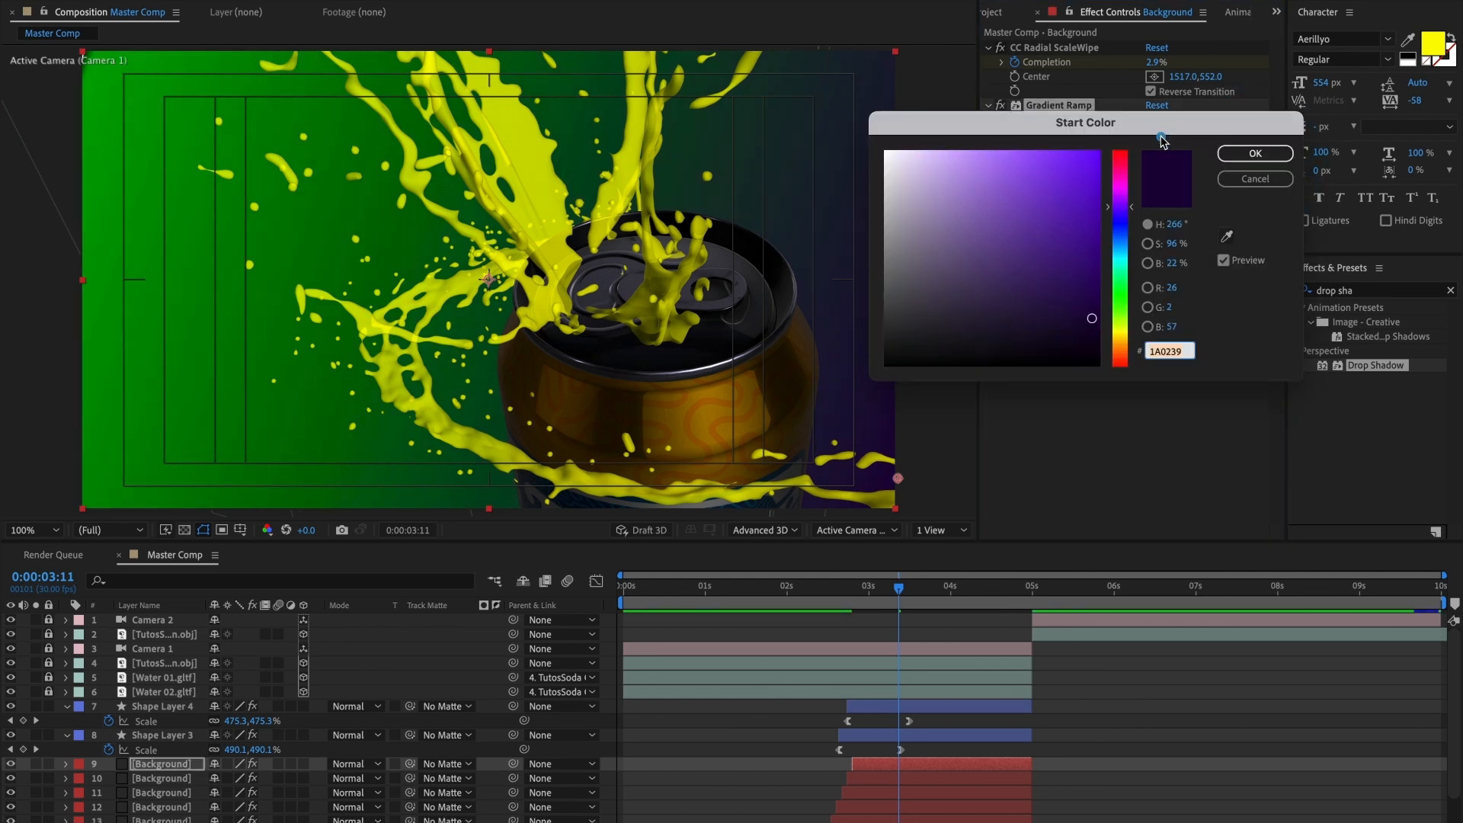
mouse_move(1118, 313)
mouse_down()
mouse_move(1123, 293)
mouse_move(1087, 333)
mouse_move(1098, 344)
mouse_up()
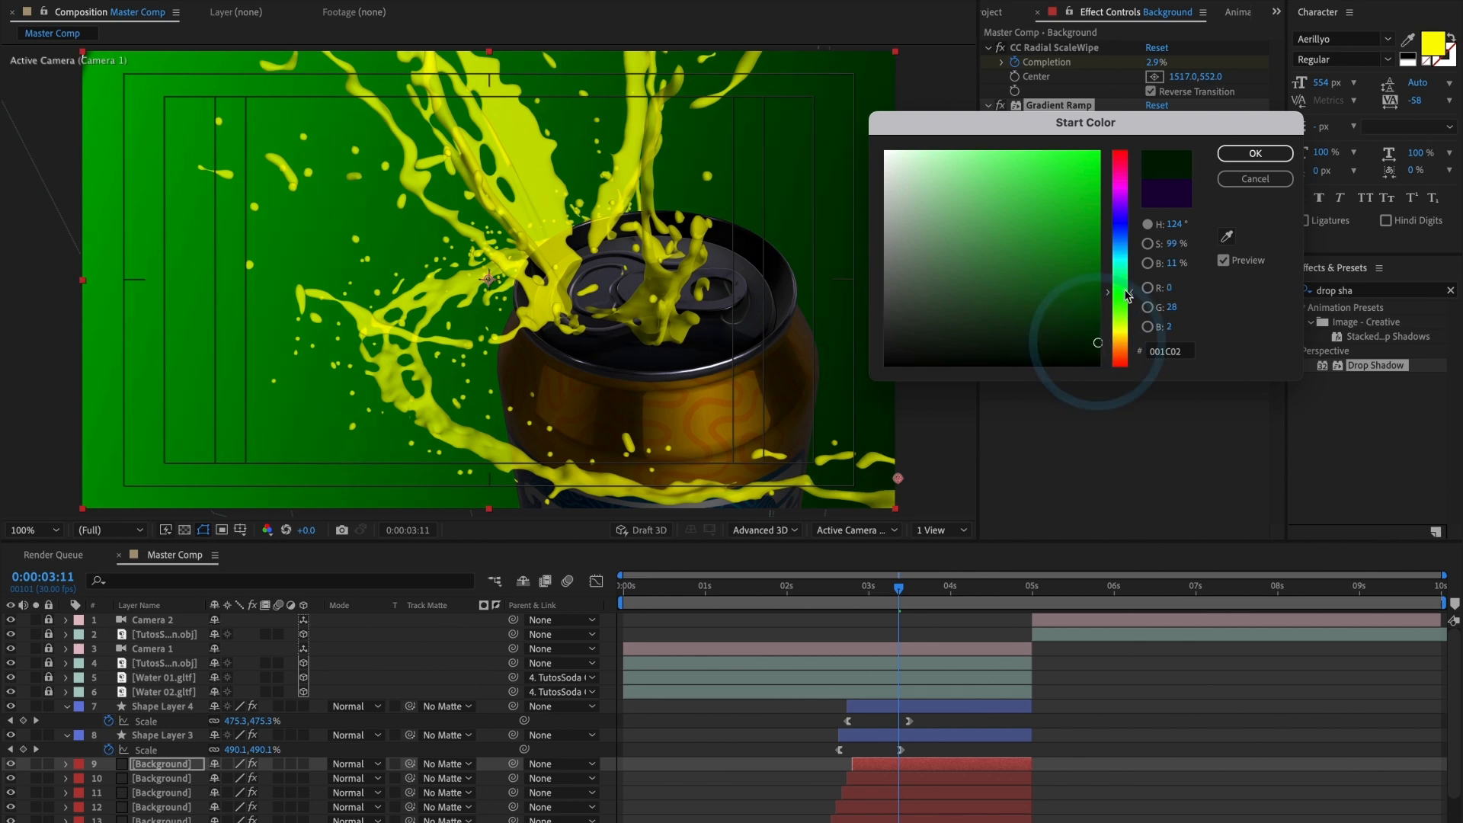
click(1253, 156)
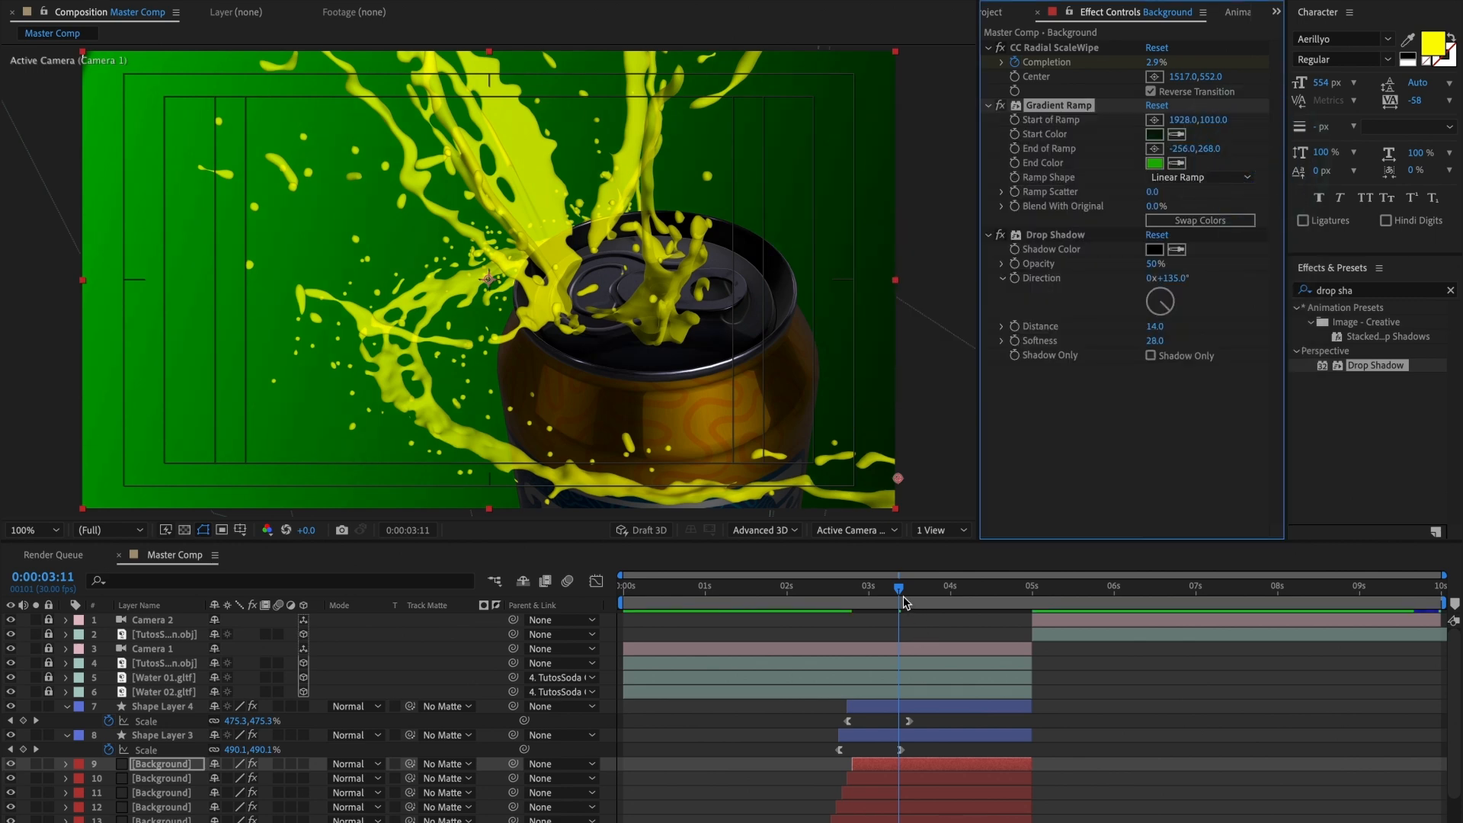
Step: Preview the animation from 0:00:00:02, check the second shot at 0:00:05:15 and review the first wipe's layers at 0:00:00:25
drag(899, 589, 637, 601)
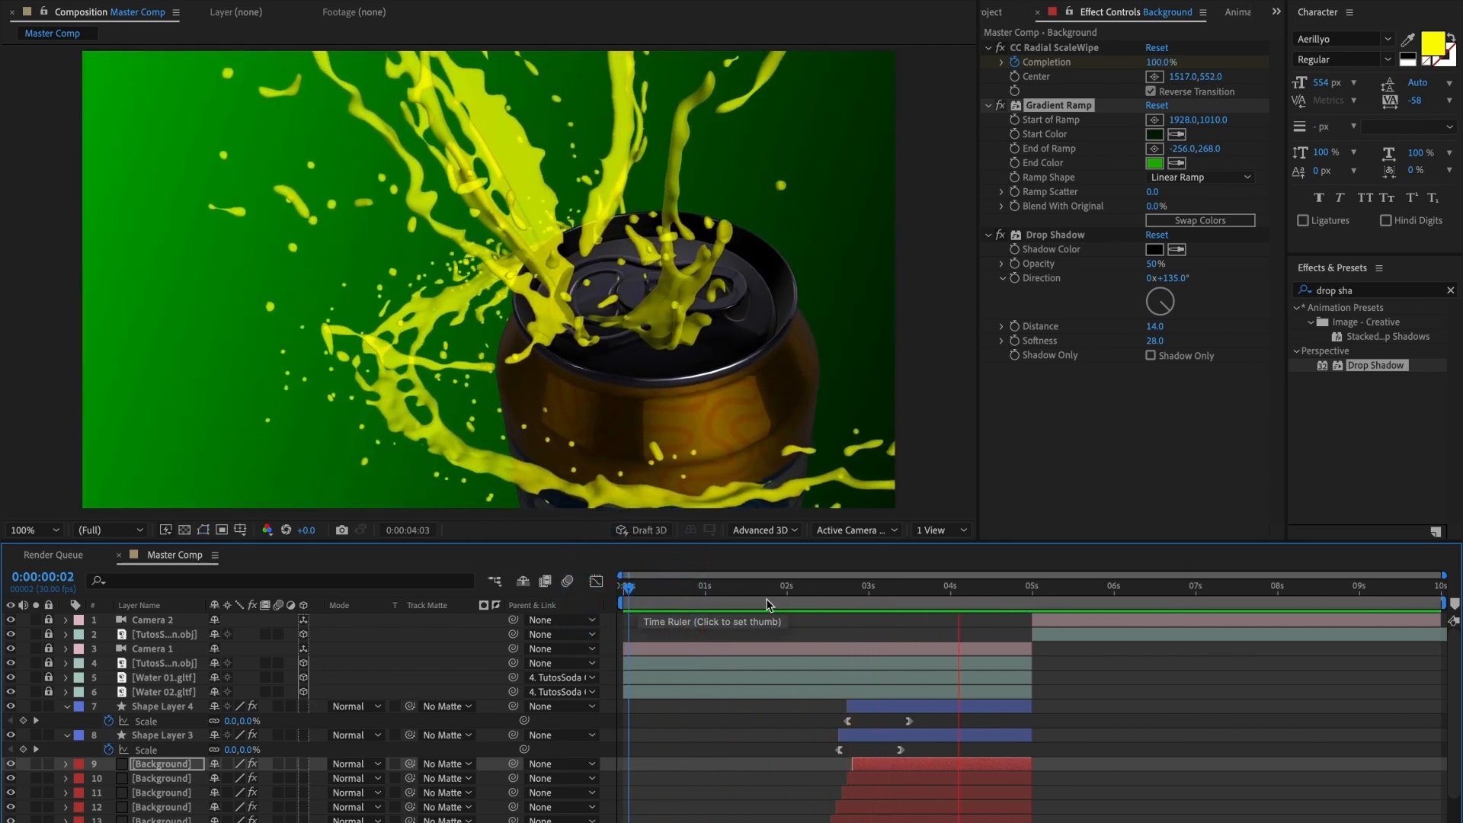
key(space)
drag(1014, 596, 1026, 591)
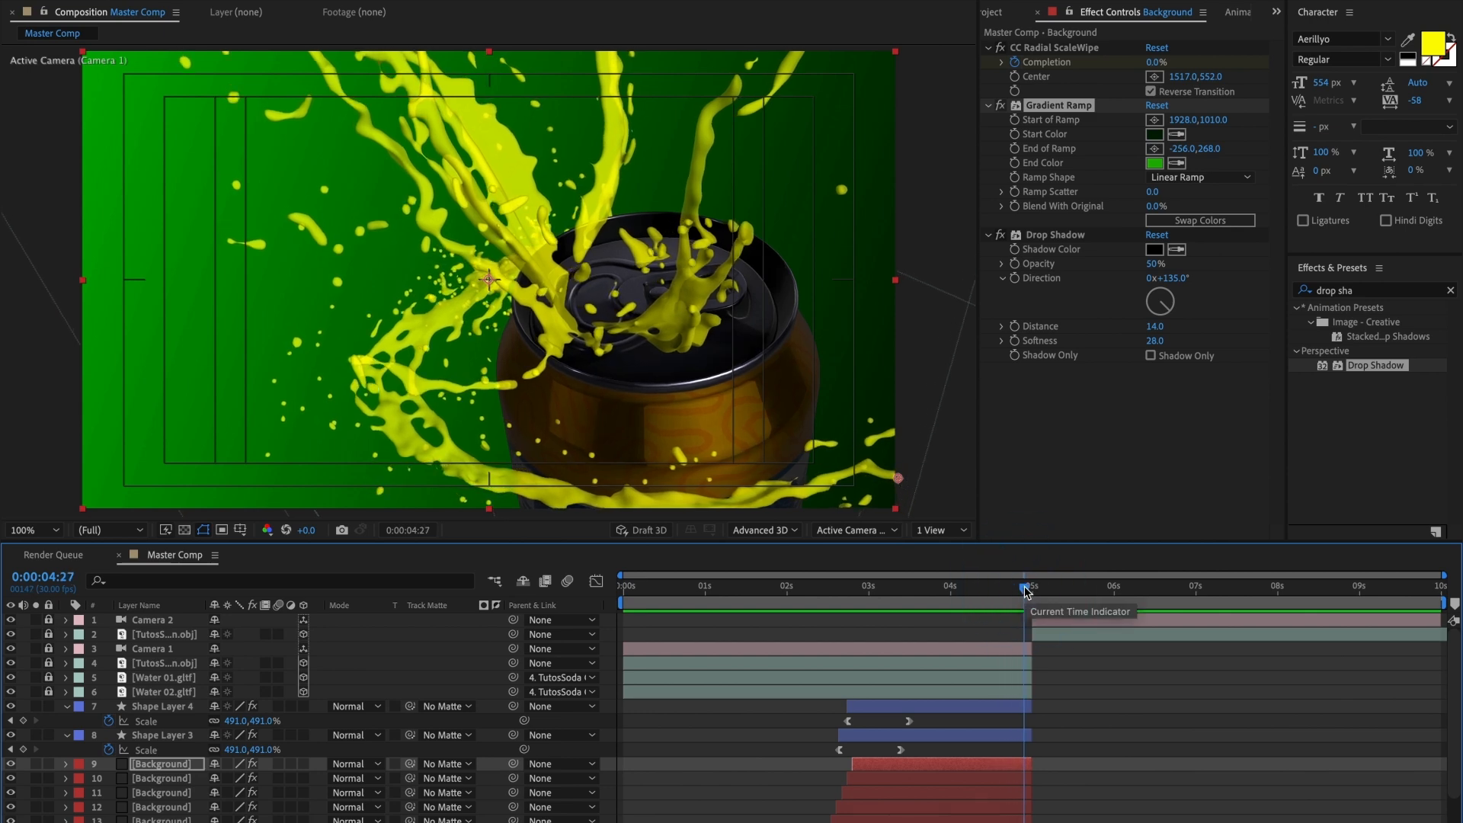
drag(1025, 591, 1073, 591)
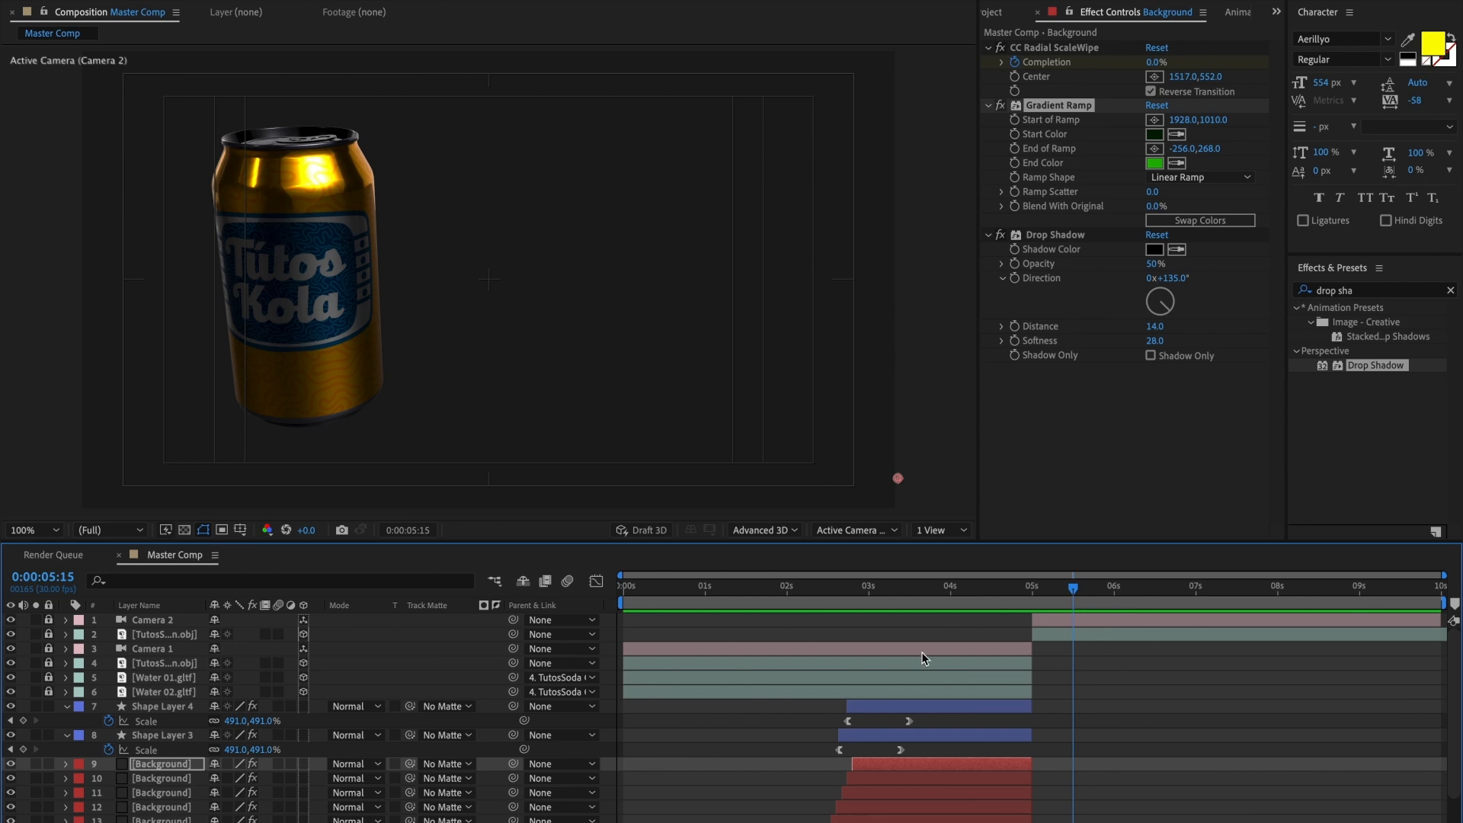
scroll(924, 658, down, 3)
click(689, 591)
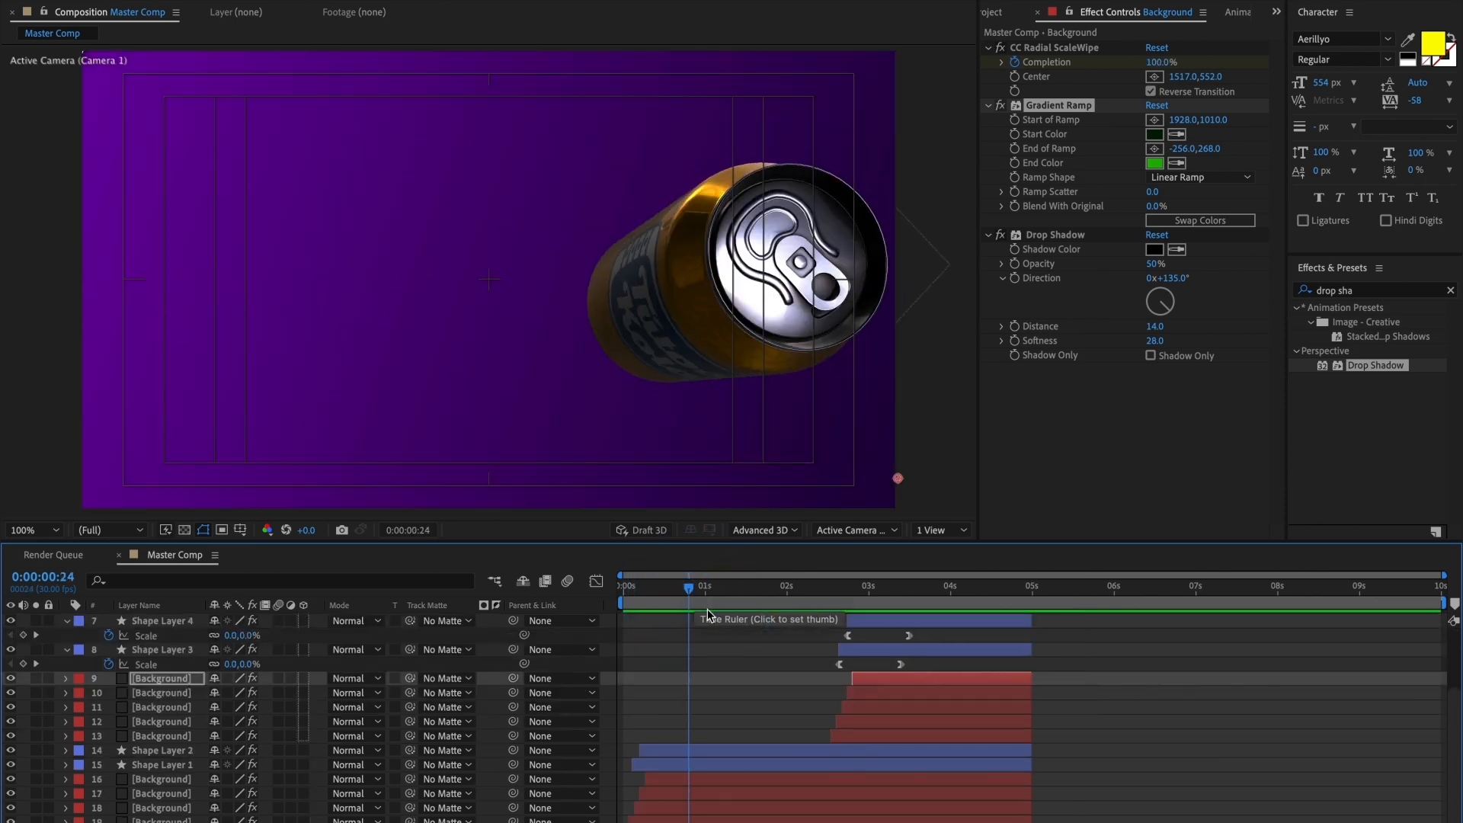
Step: Duplicate purple Background layer 16, place the copy below the second shot's can model and start it at 0:00:05:00
click(698, 779)
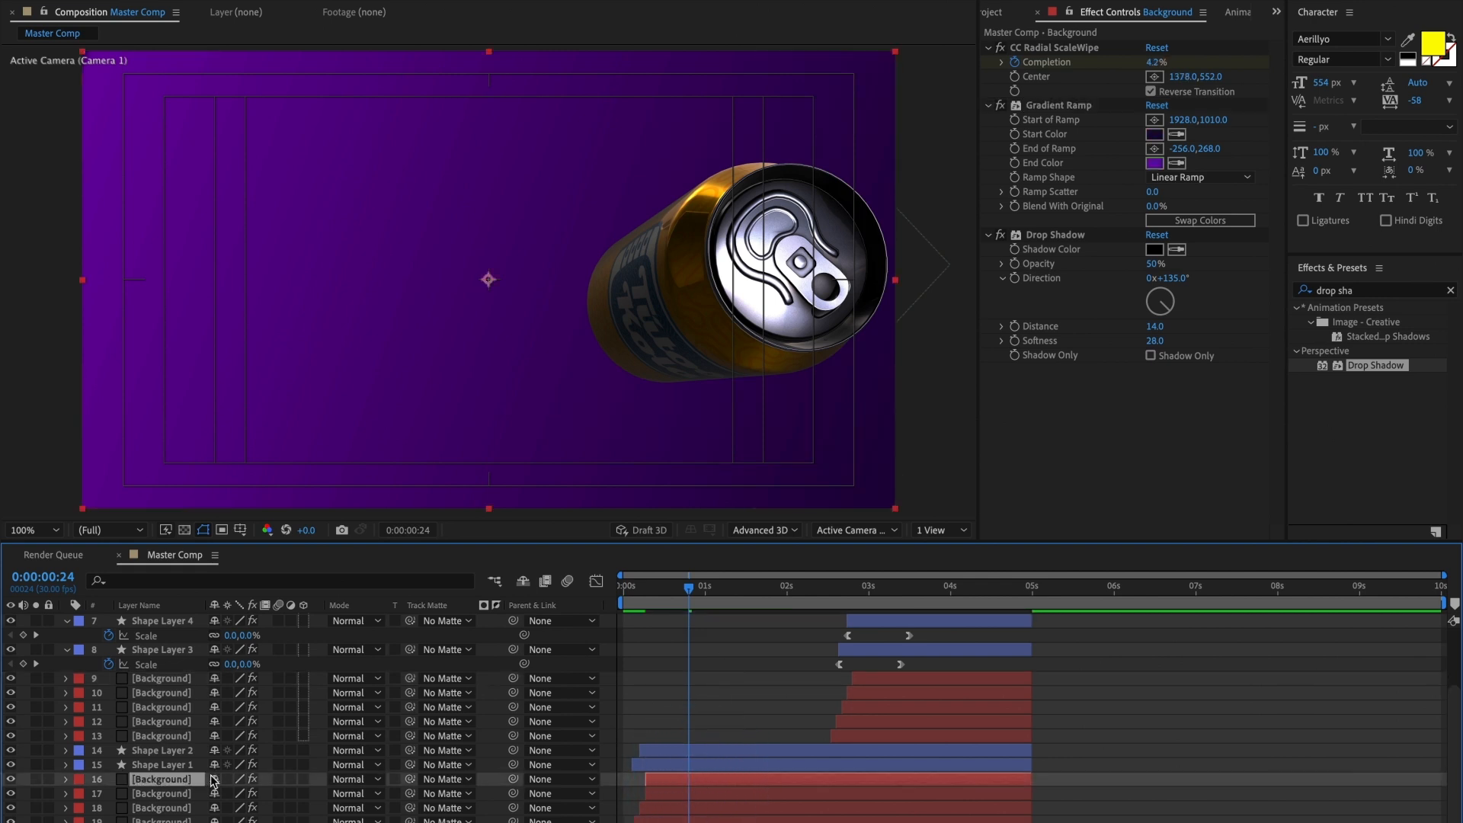
drag(197, 779, 162, 649)
drag(698, 649, 1084, 679)
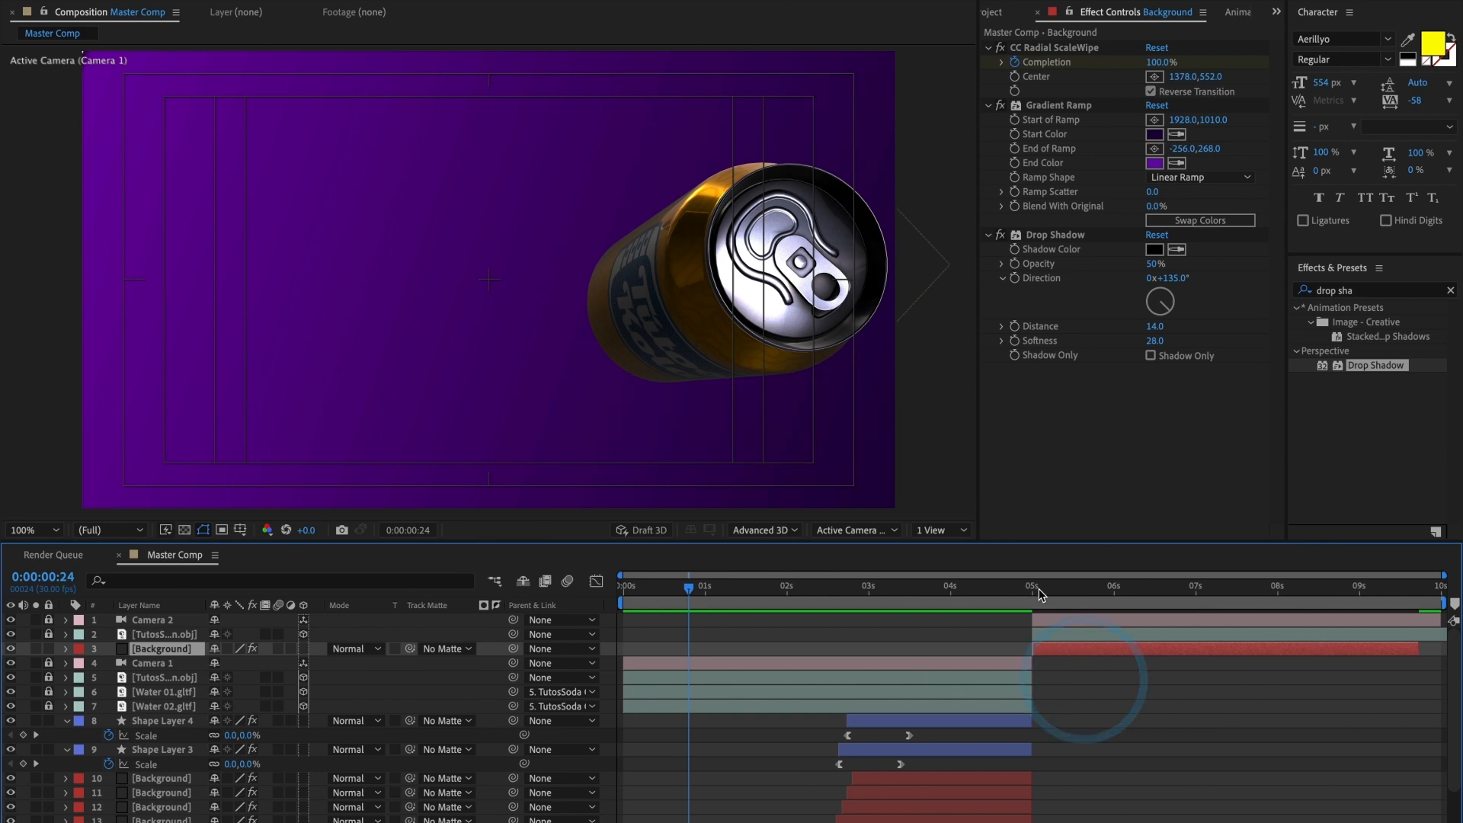
Step: Delete CC Radial ScaleWipe from the second shot's Background and extend that layer to the end of the composition
drag(1038, 594, 1086, 594)
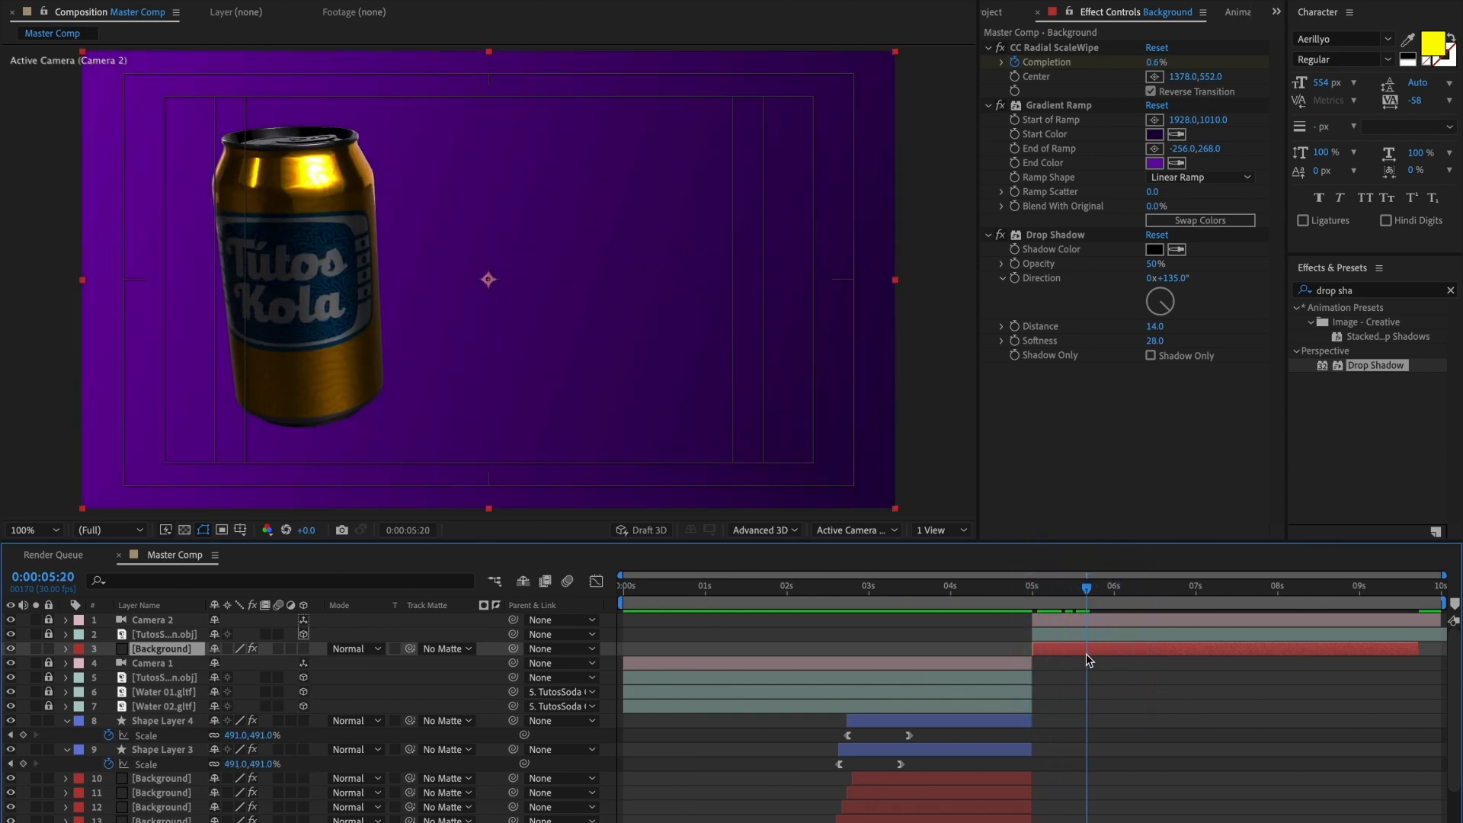
click(1073, 50)
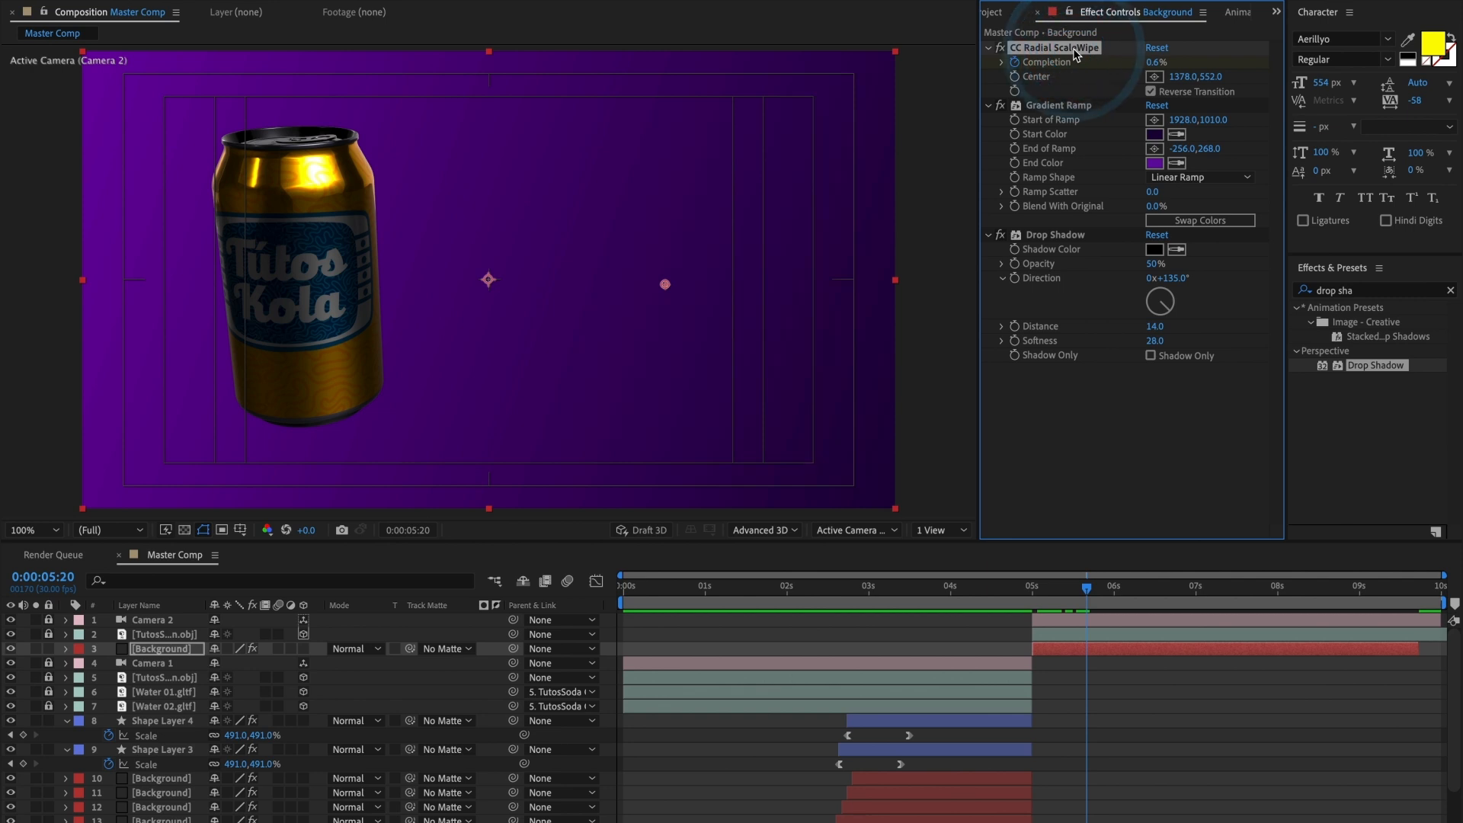
key(Delete)
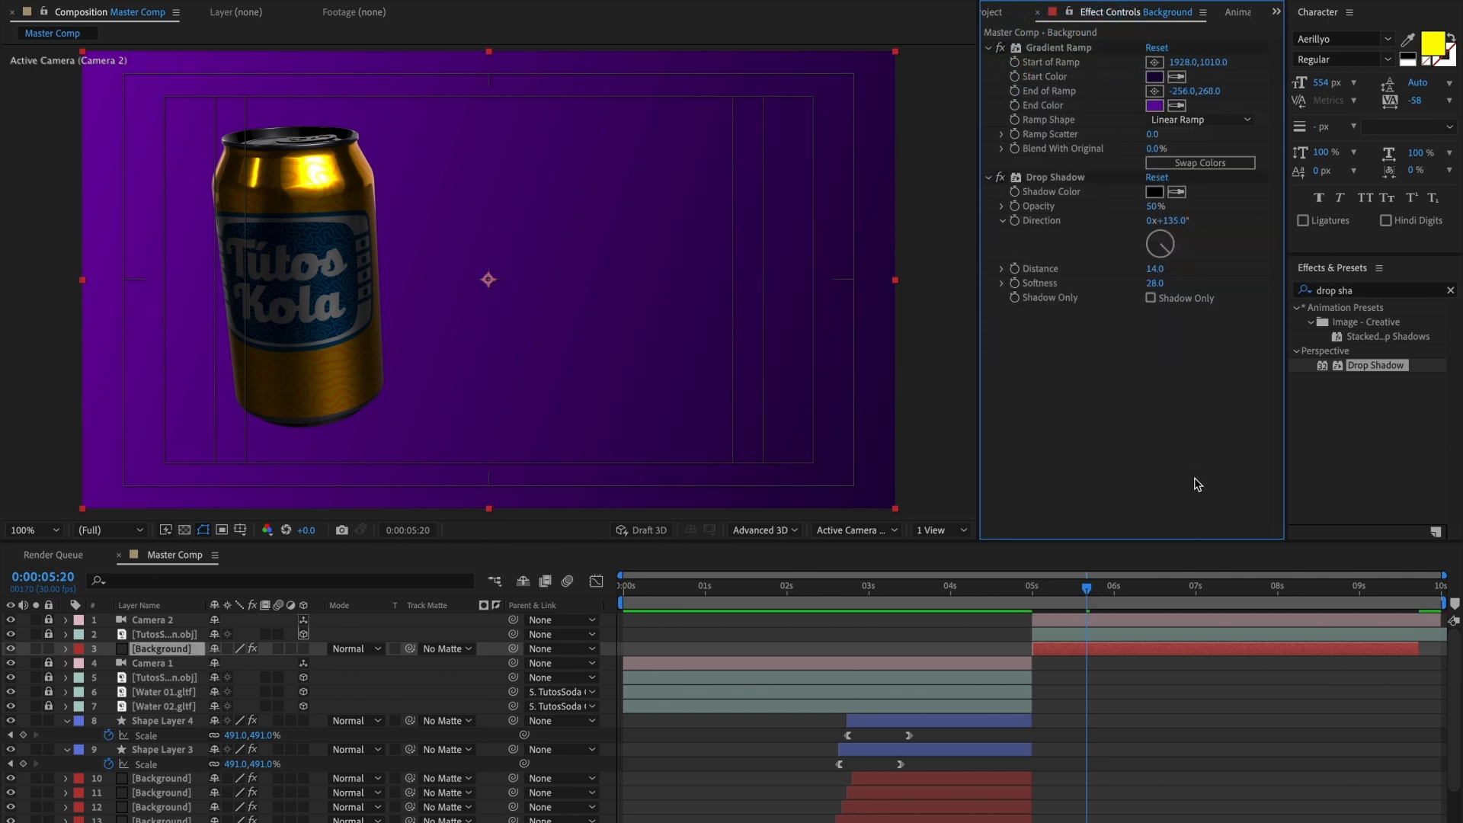
drag(1067, 599, 1448, 649)
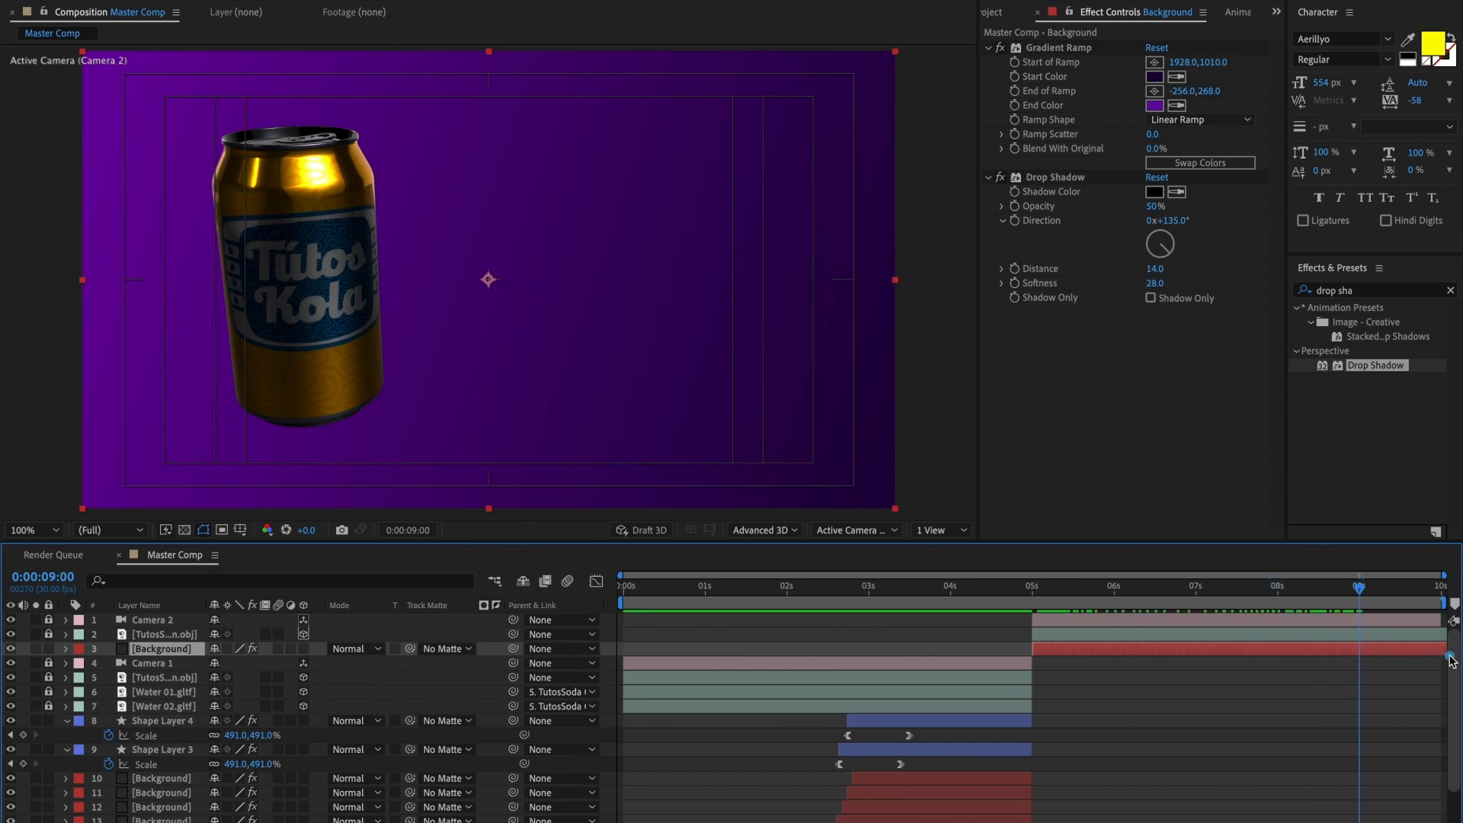
Step: Return to 0:00:01:10, collapse Shape Layers 4 and 3, and lock all the first shot's shape and background layers
drag(1362, 605, 731, 602)
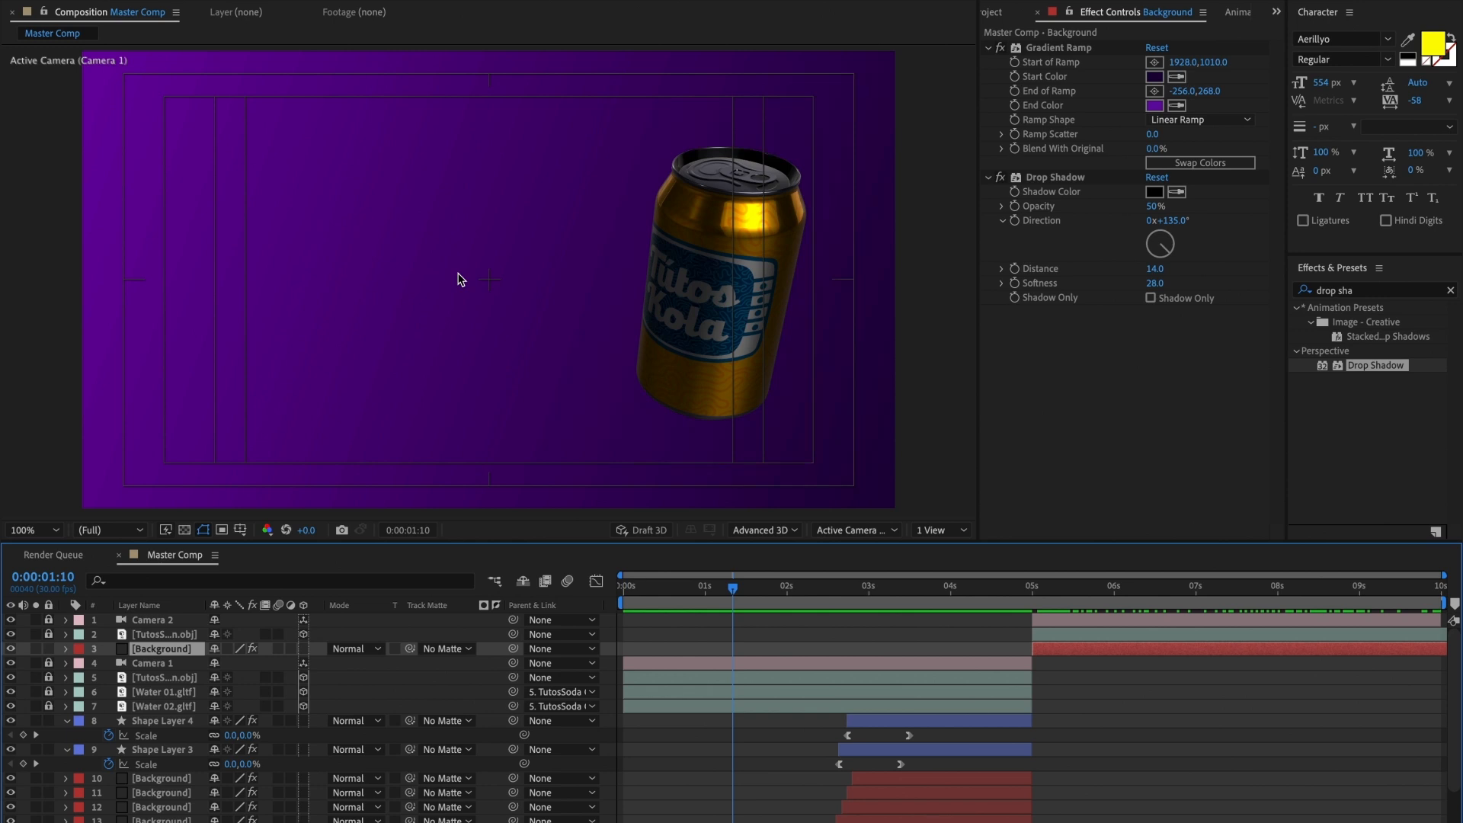
click(67, 721)
click(67, 734)
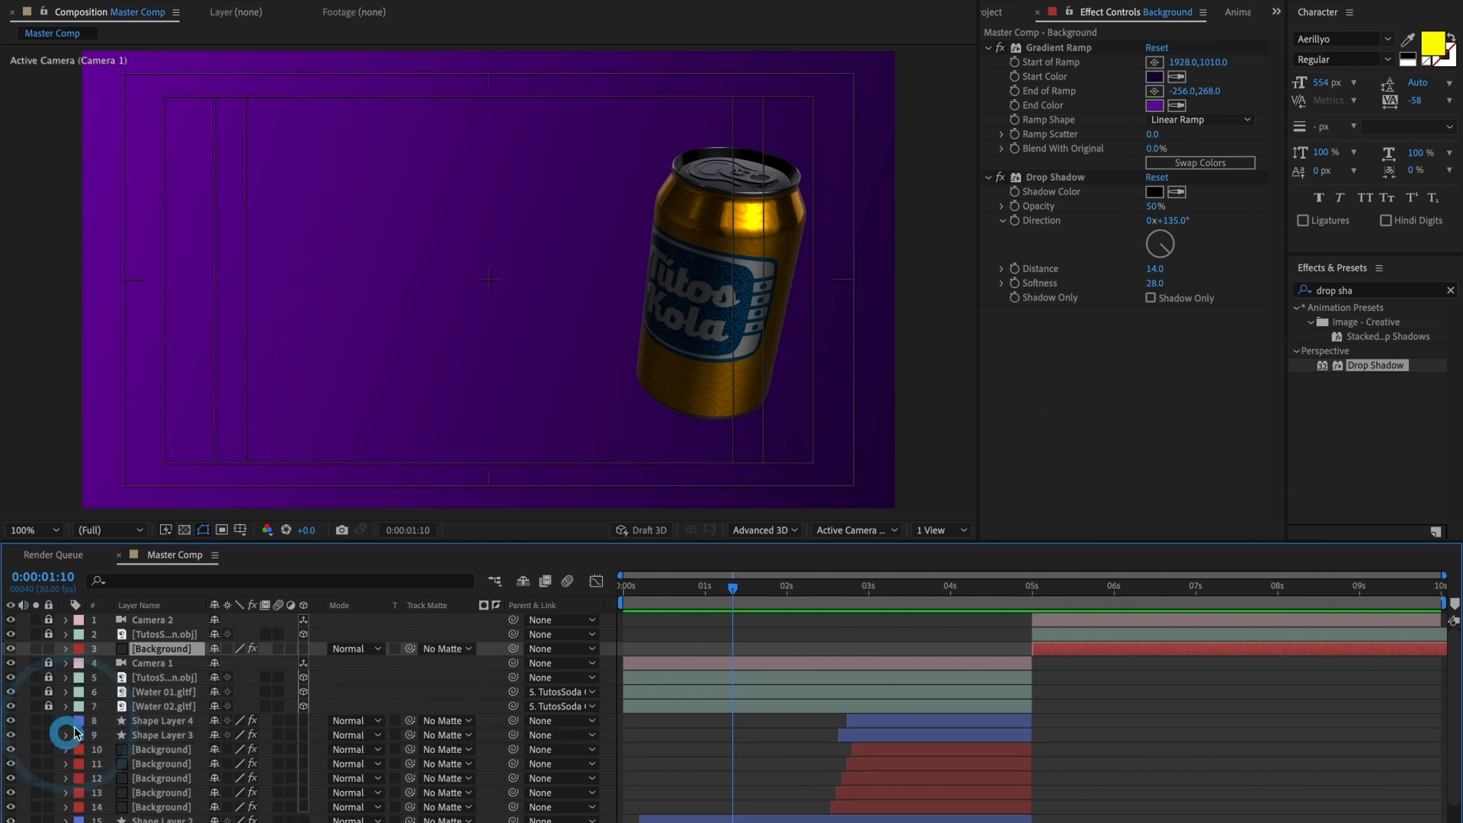
click(183, 720)
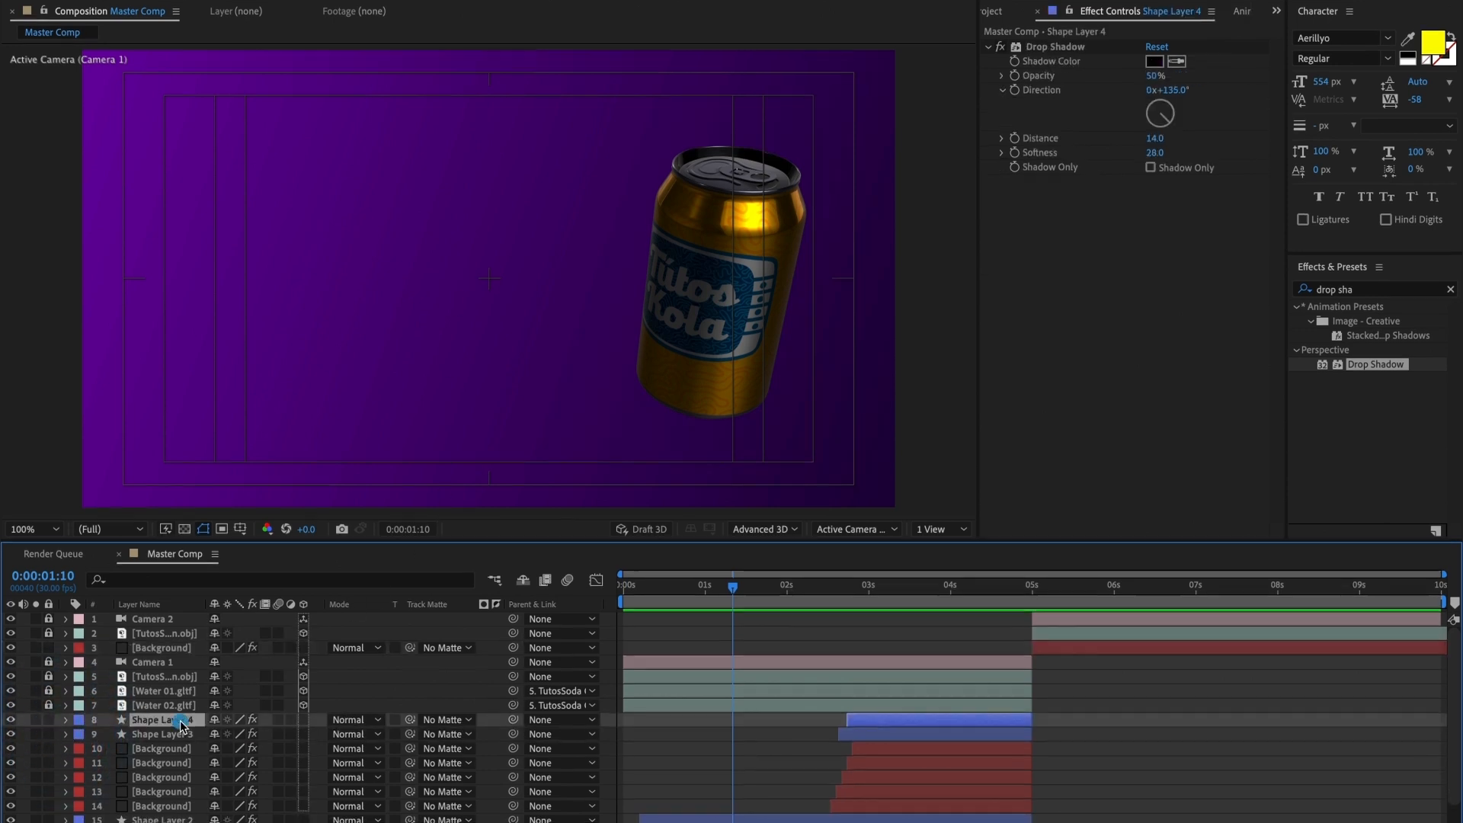
scroll(163, 770, down, 3)
key(ctrl+a)
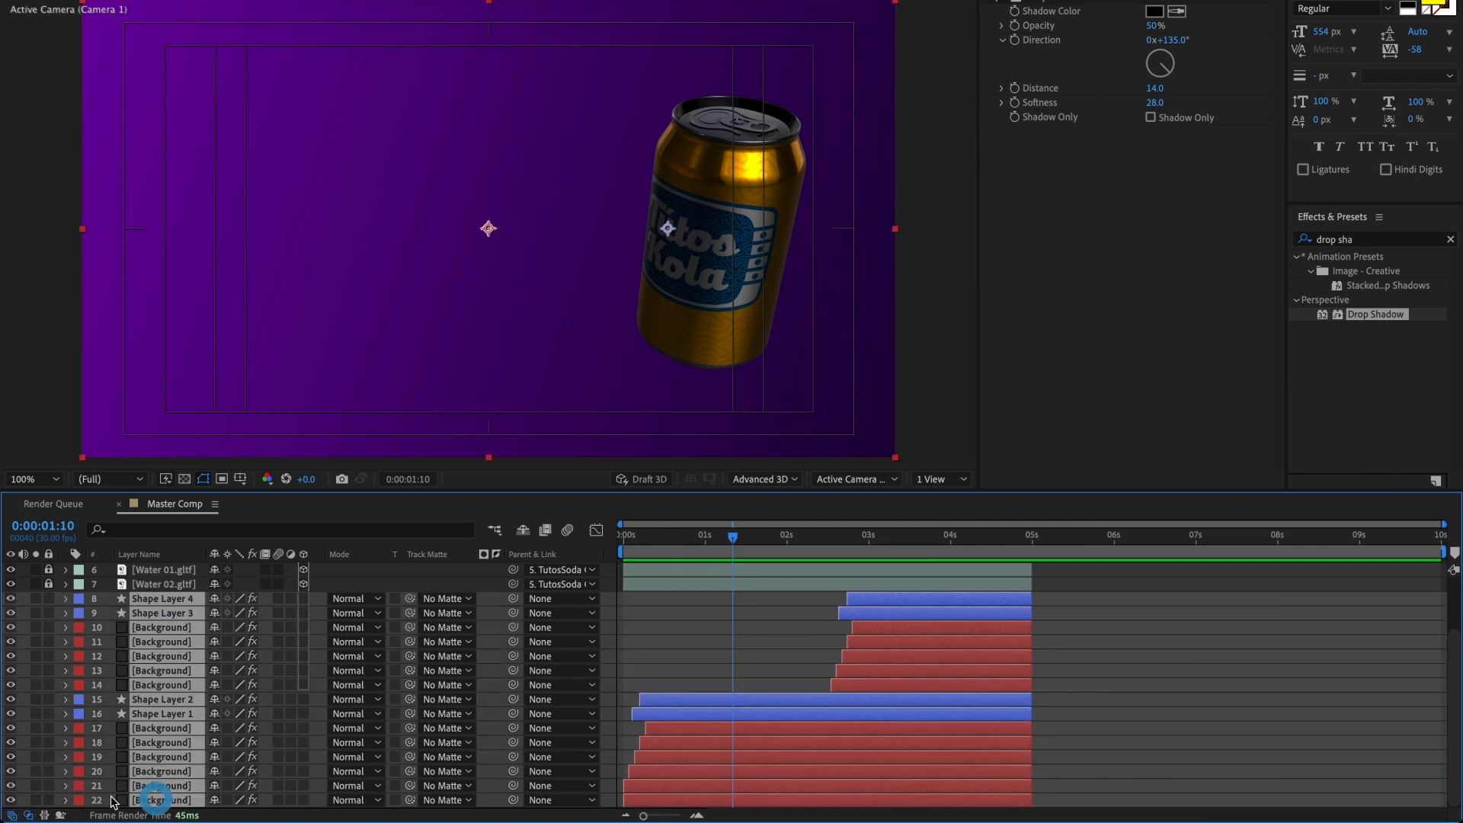
key(ctrl+l)
scroll(190, 734, up, 2)
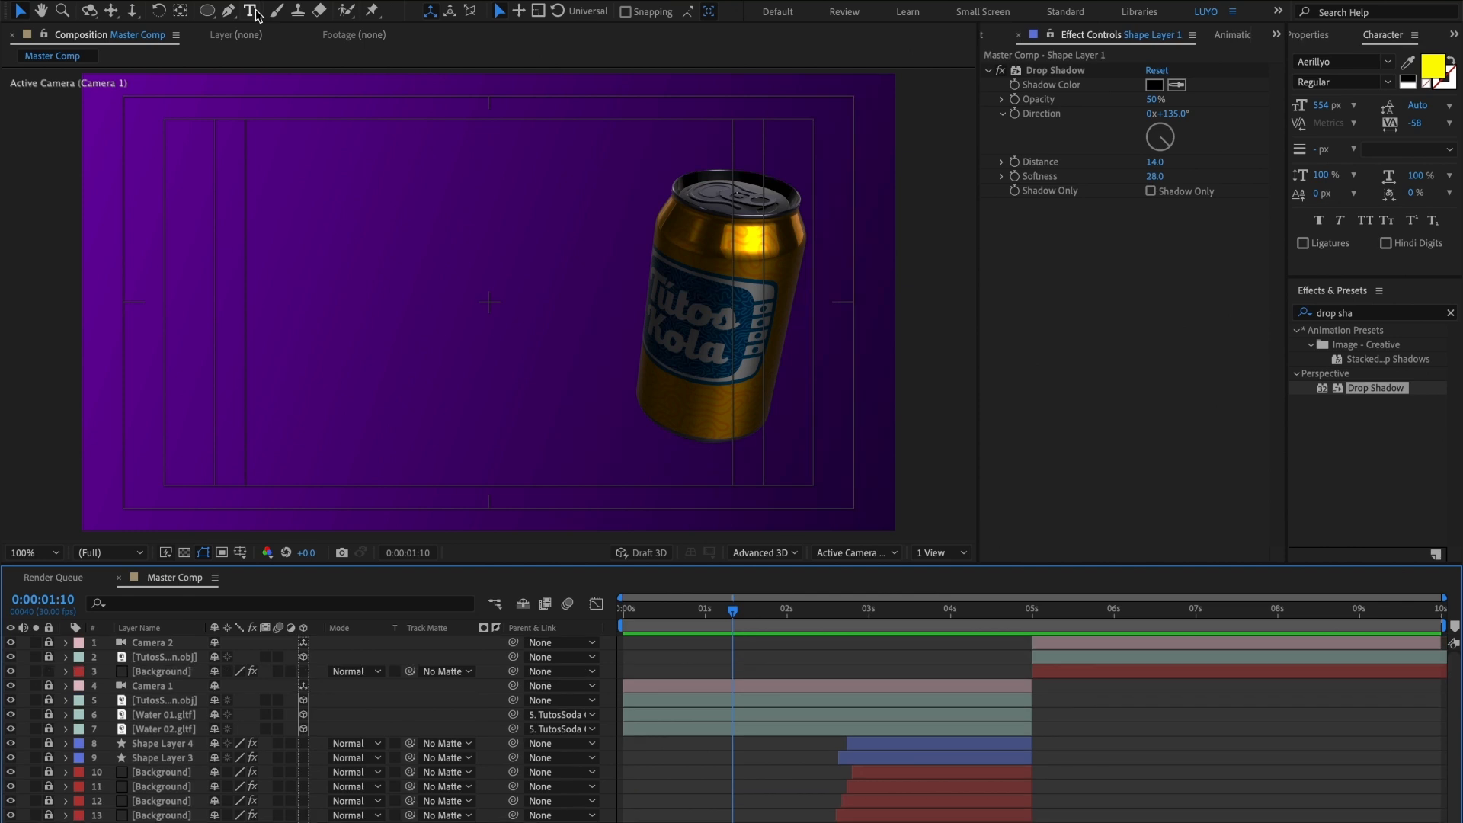
Step: Add the text "Nuevo" in yellow Aerillyo at 554 px and place it in the frame's upper-left area at about 204, 496
click(254, 10)
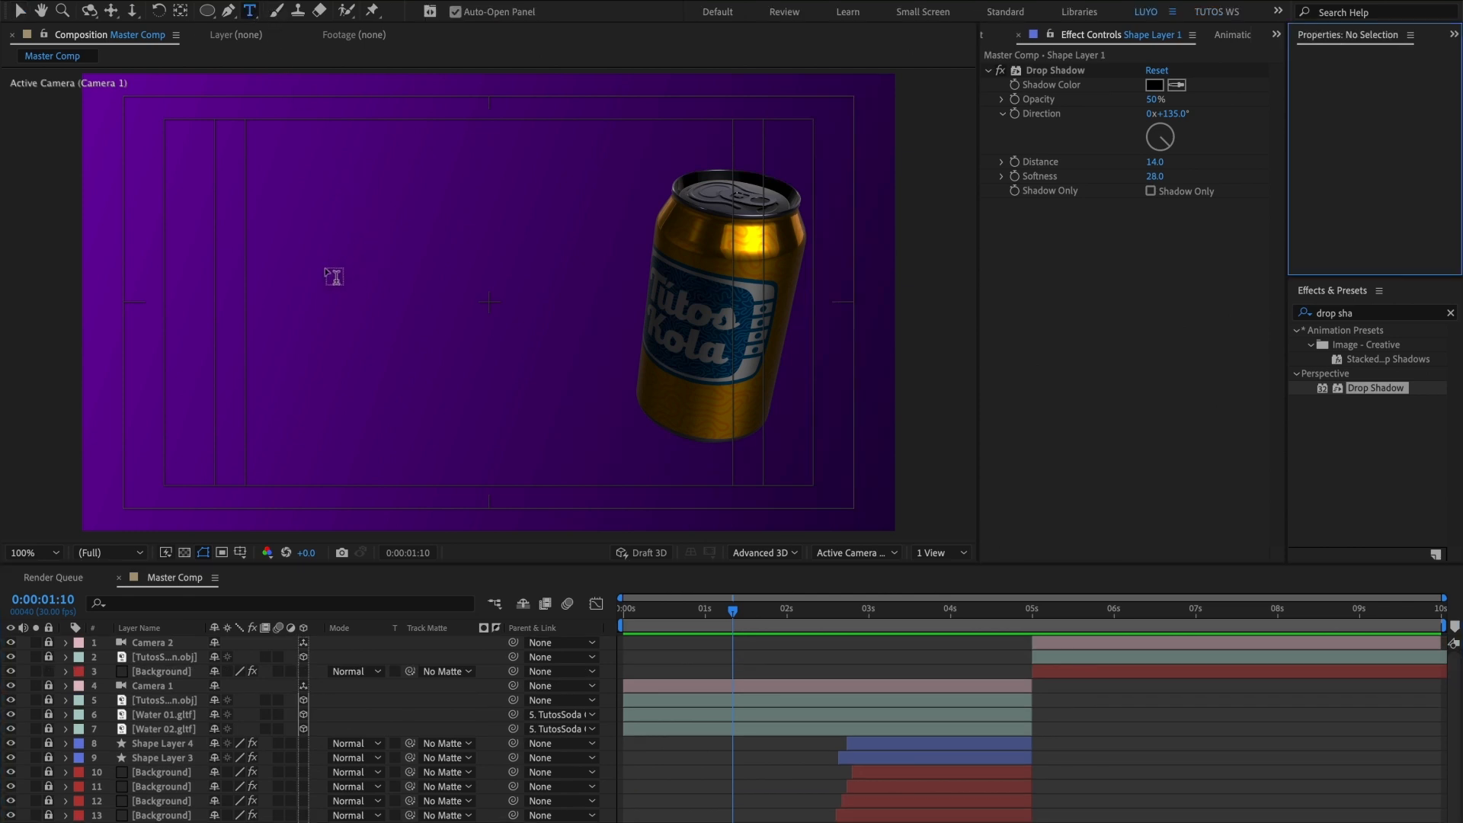
click(283, 314)
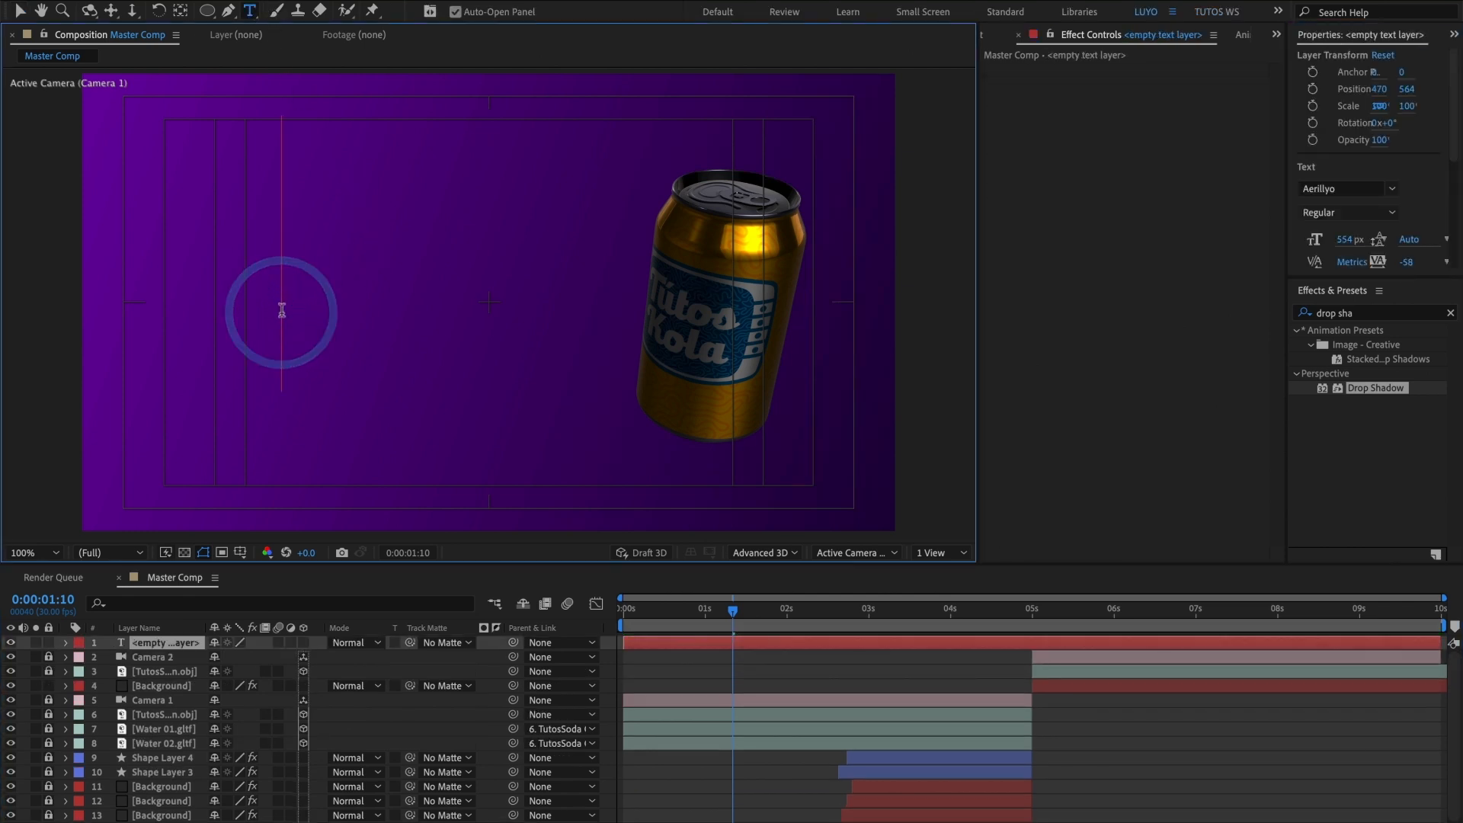
text(N)
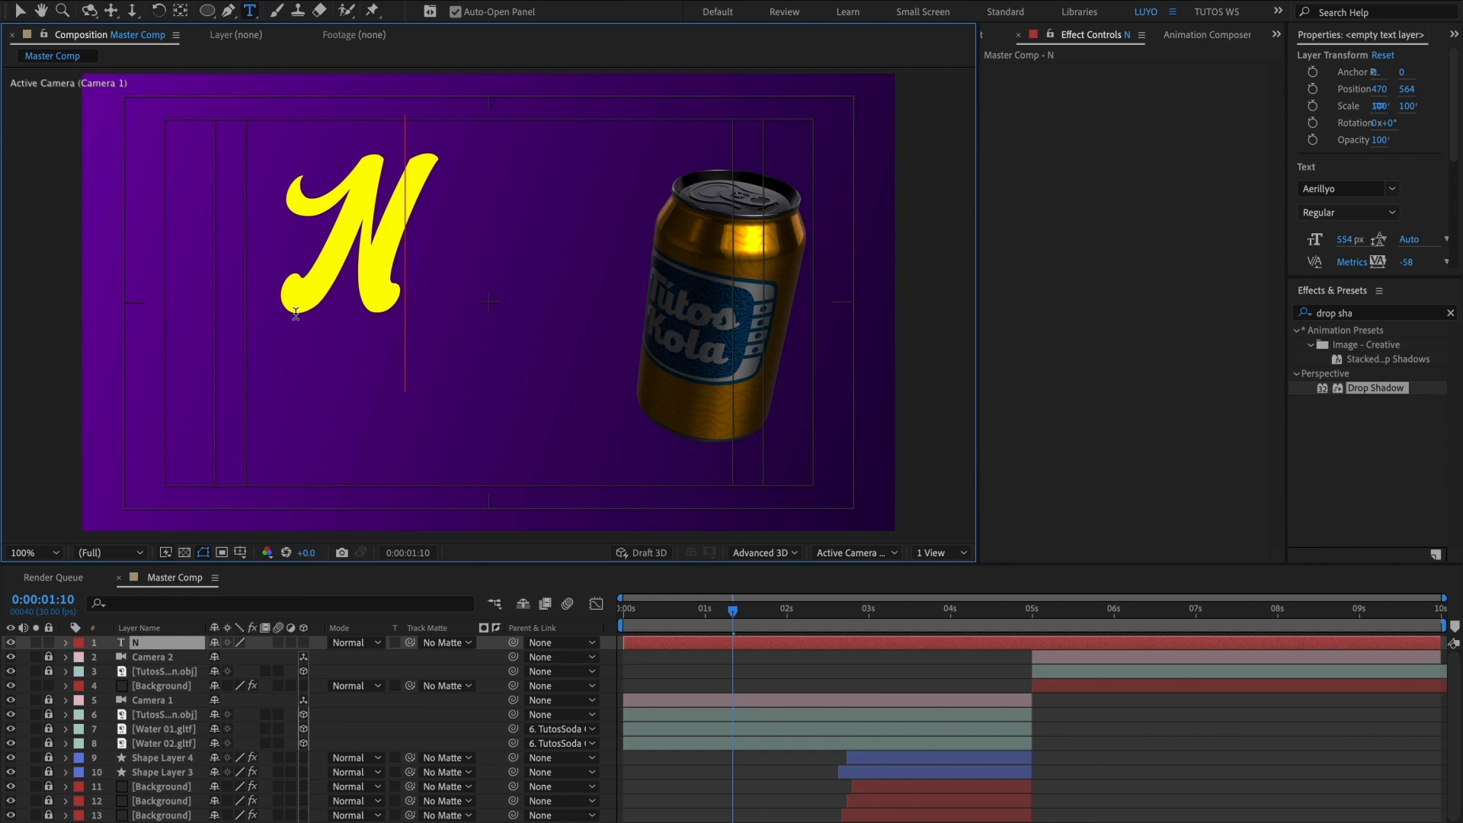
text(uevo)
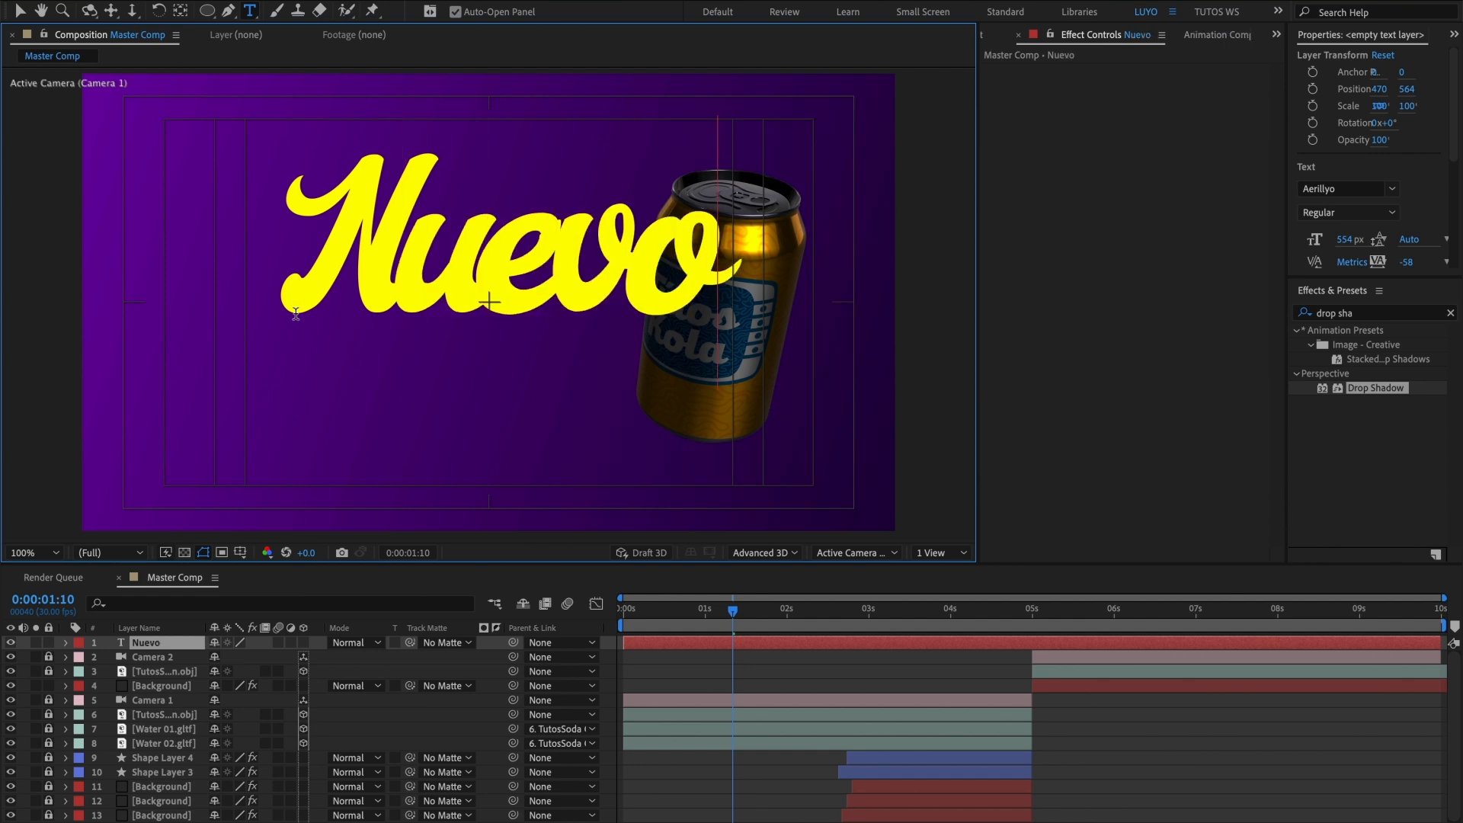
click(20, 11)
drag(394, 267, 279, 239)
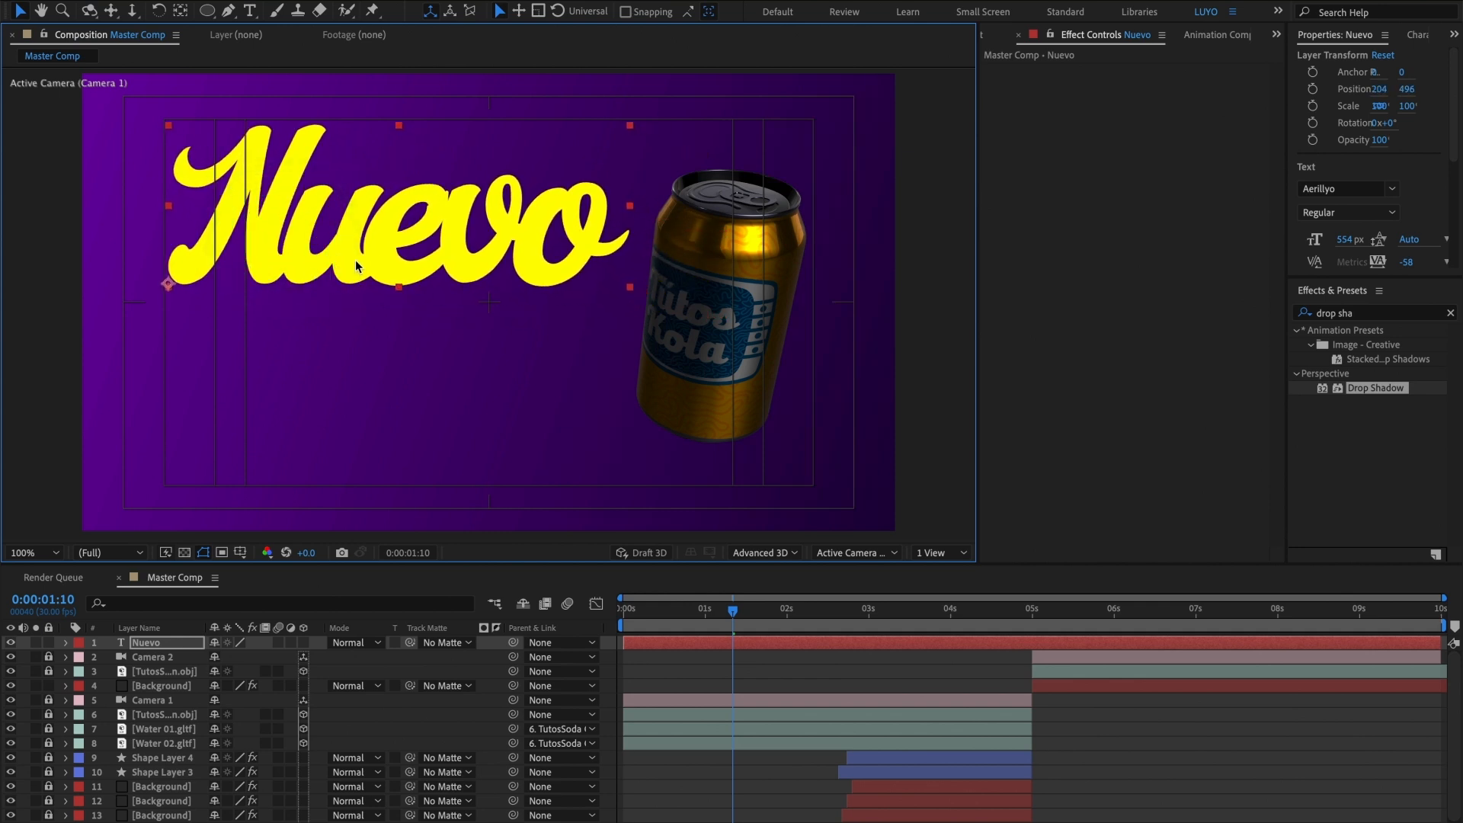
Step: Move the Nuevo text's anchor point to the lower-left corner of its bounding box
click(181, 11)
drag(168, 284, 168, 289)
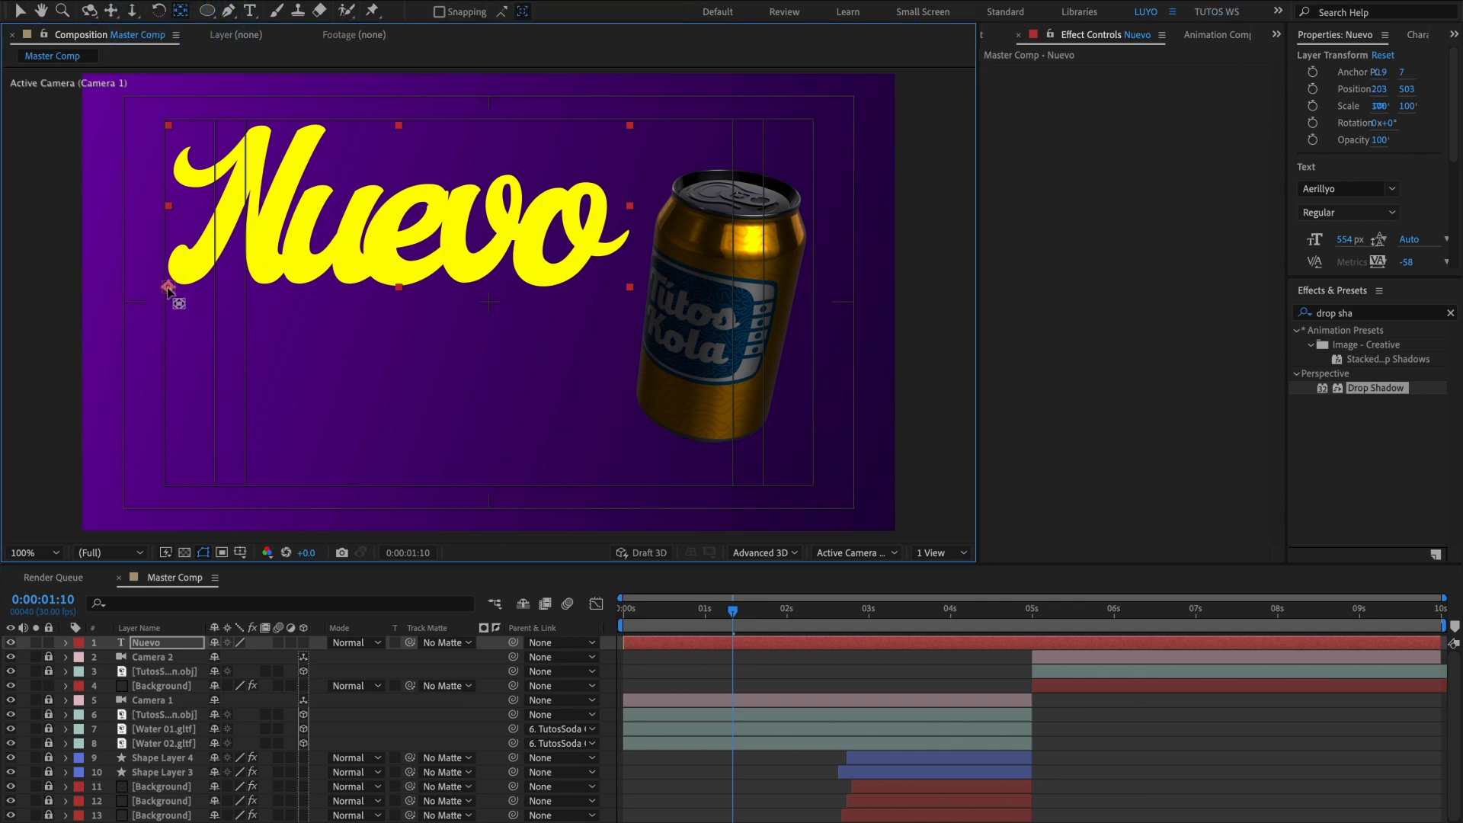
click(164, 290)
click(19, 11)
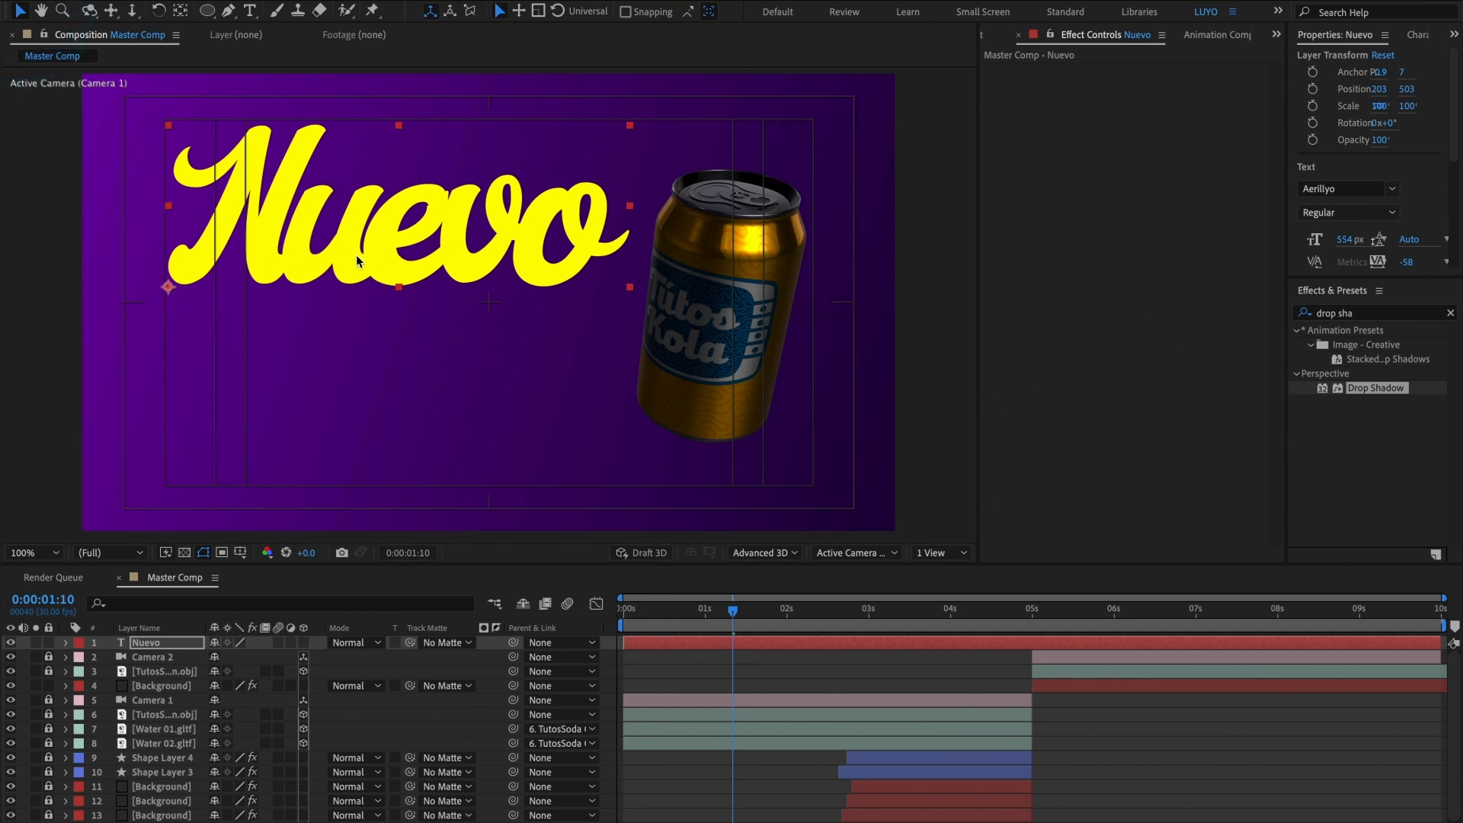
Step: Apply Drop Shadow to the Nuevo text layer and set its Distance to 18
click(1360, 390)
drag(1359, 390, 751, 643)
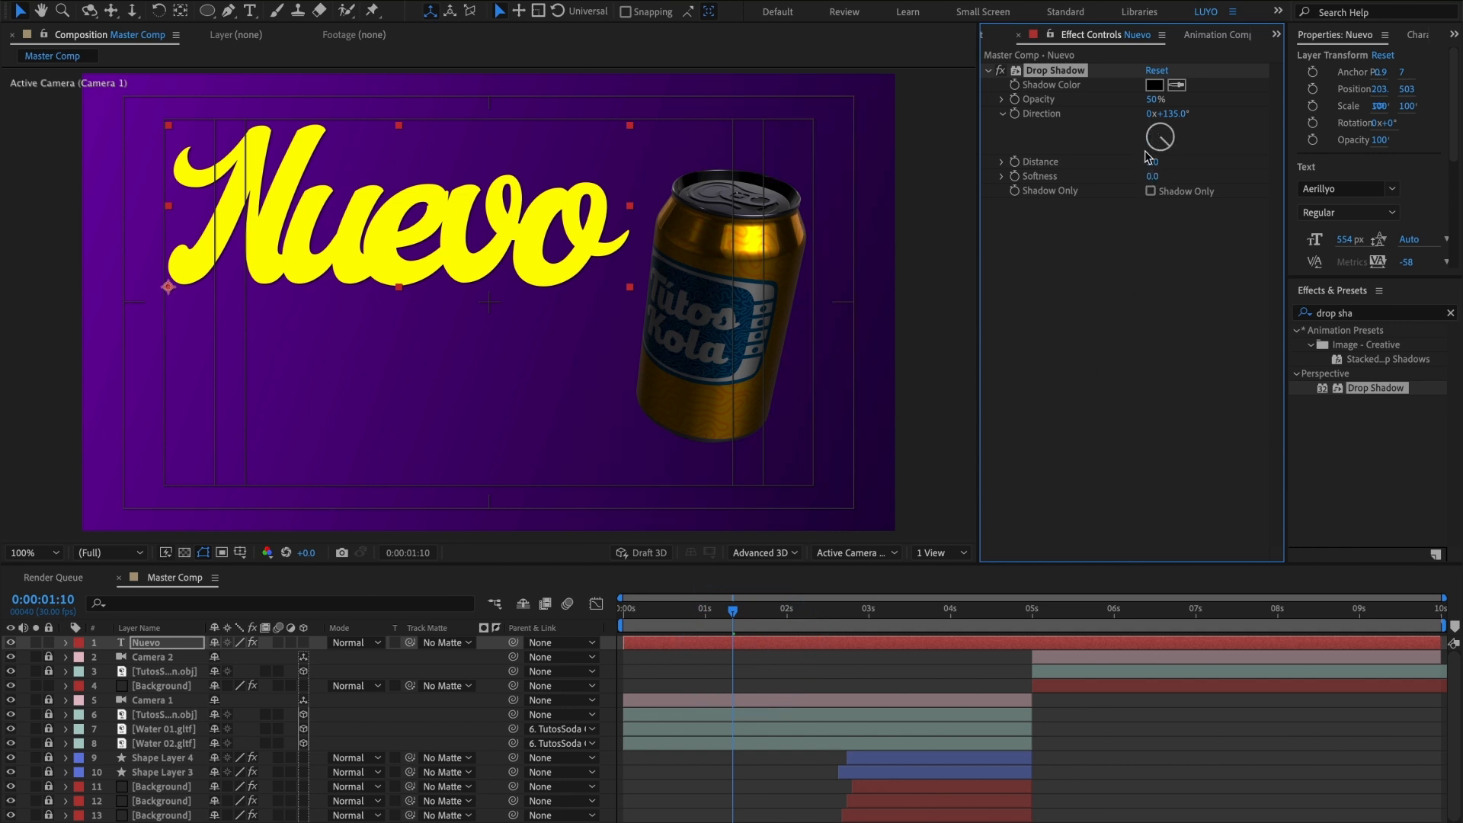
drag(1149, 162, 1159, 161)
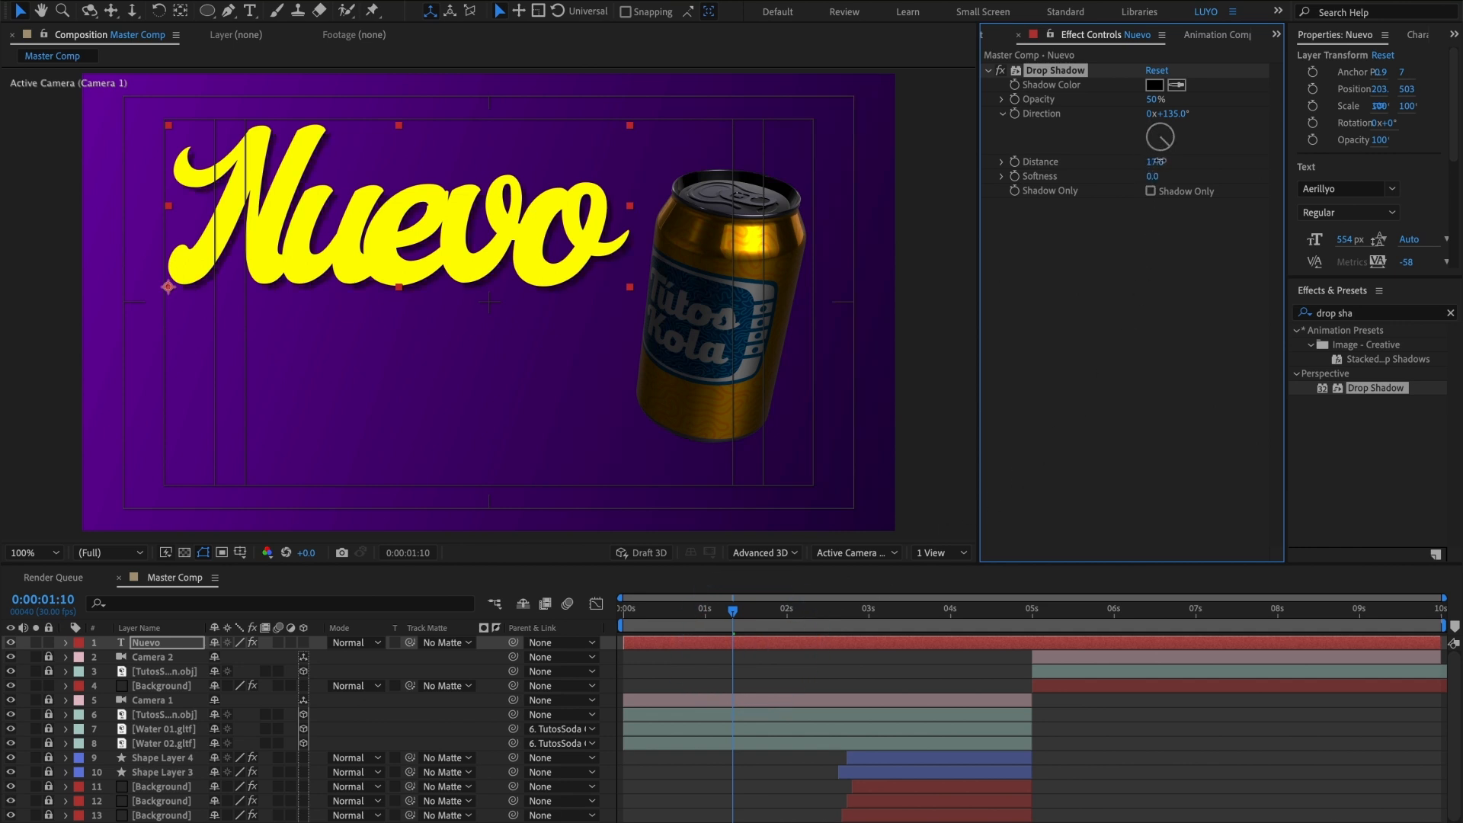
Step: Sample the text's yellow as the Drop Shadow colour and shift its hue to orange, FF9300
click(1154, 84)
click(1226, 259)
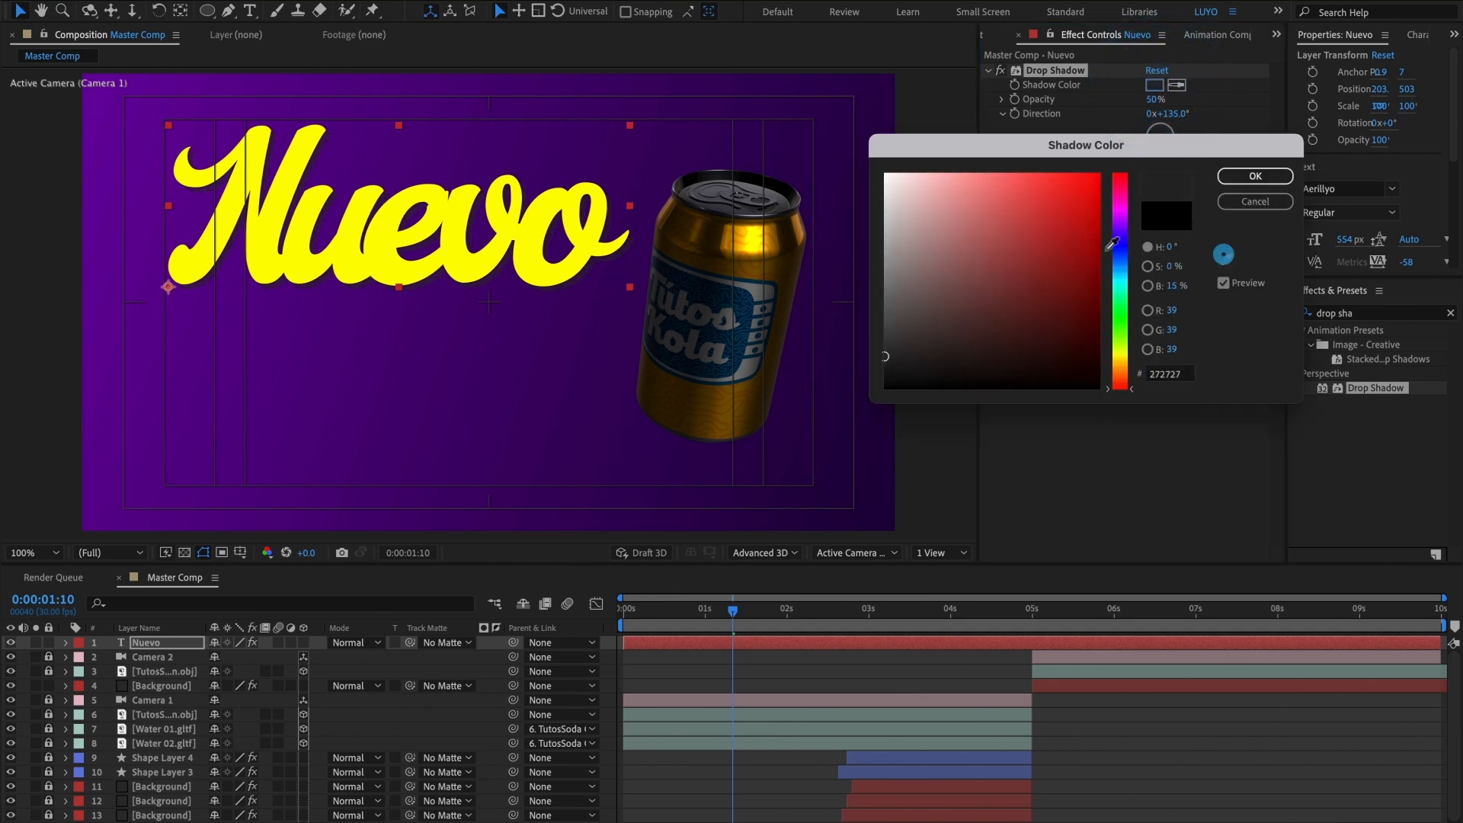
click(564, 205)
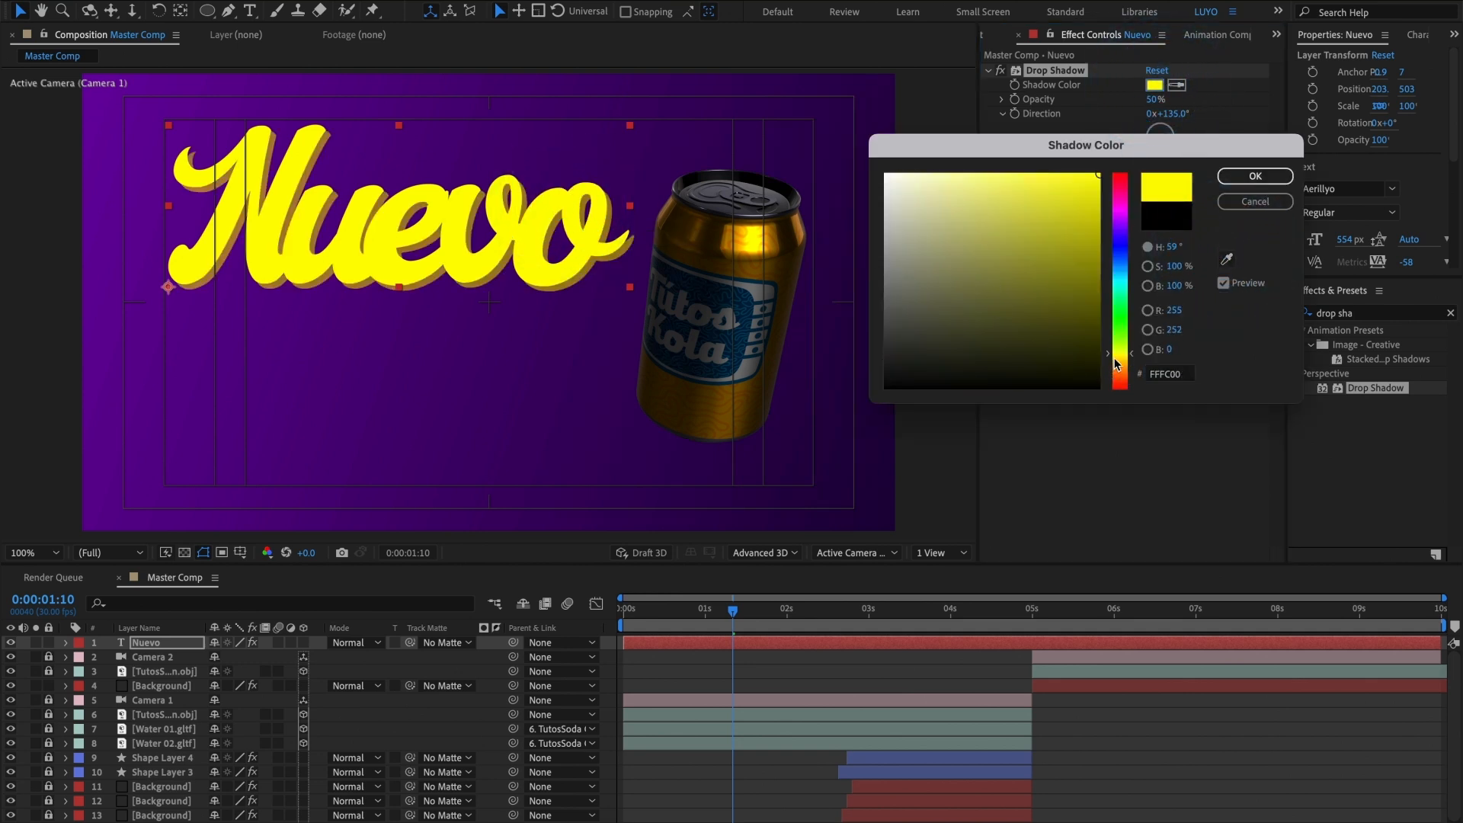
drag(1109, 353, 1123, 369)
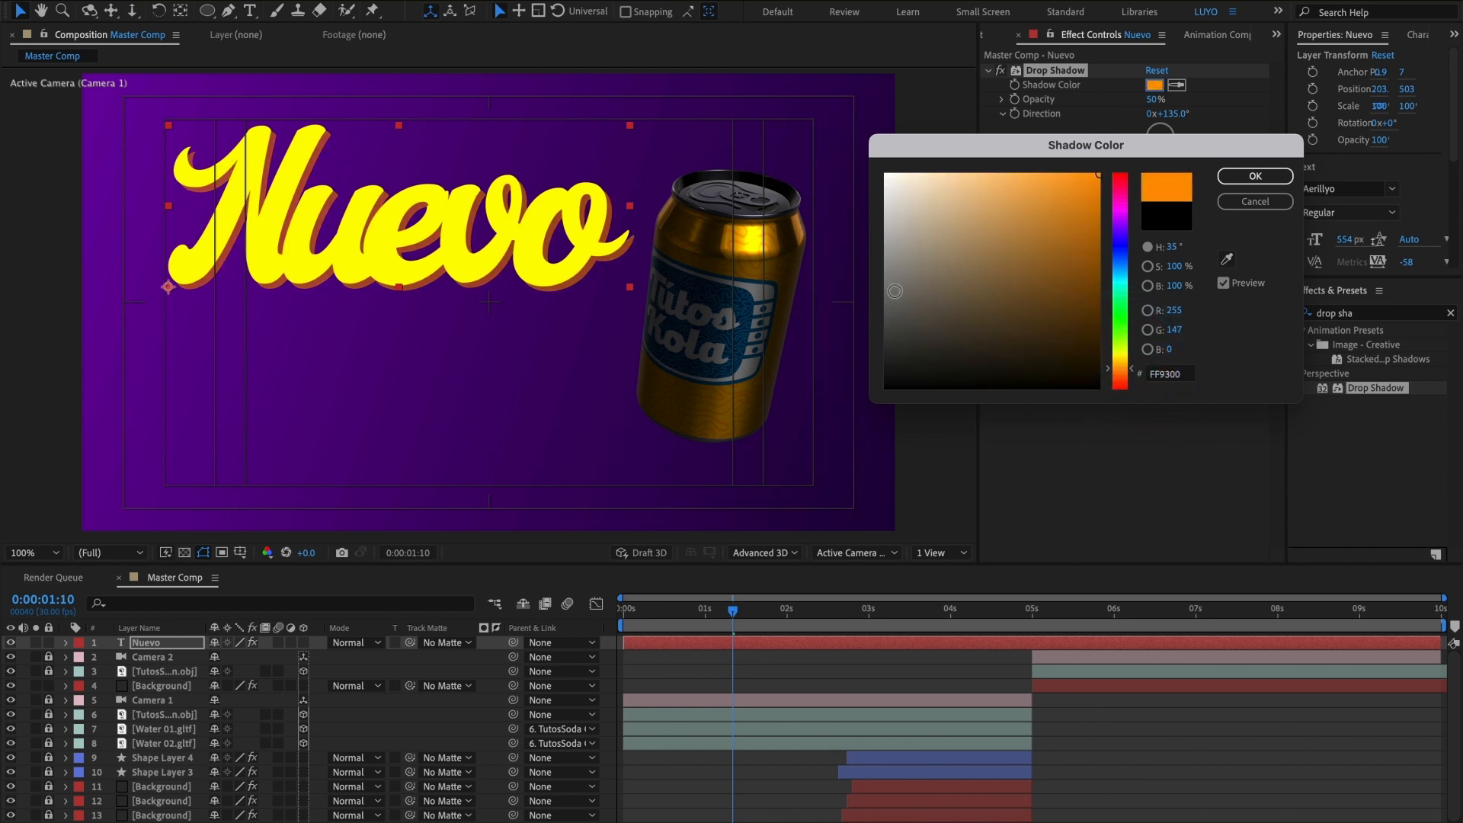
click(1243, 183)
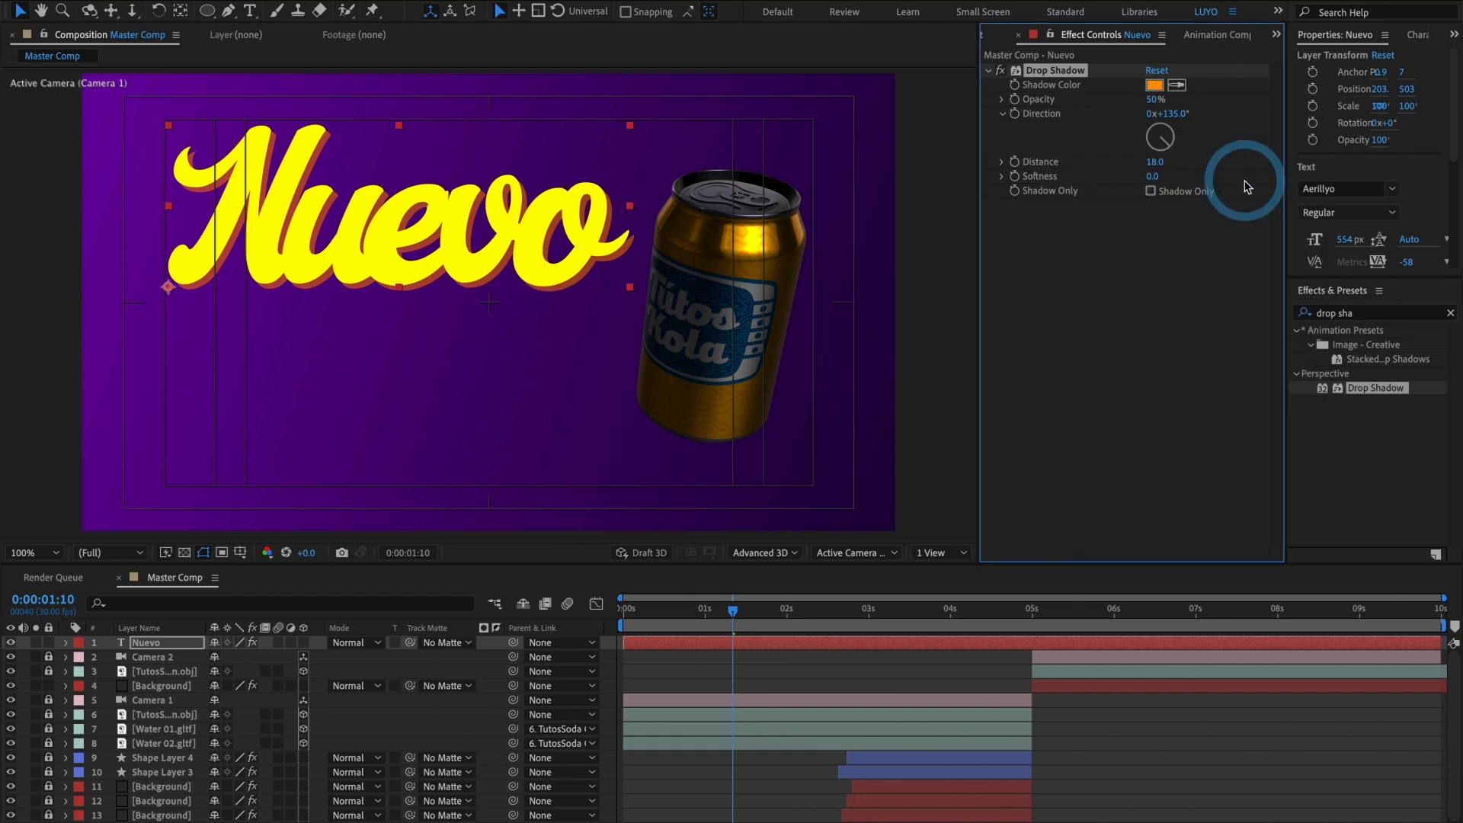
Step: Duplicate the Drop Shadow effect on Nuevo and set the copy's Shadow Color to black, 000000
right_click(1061, 77)
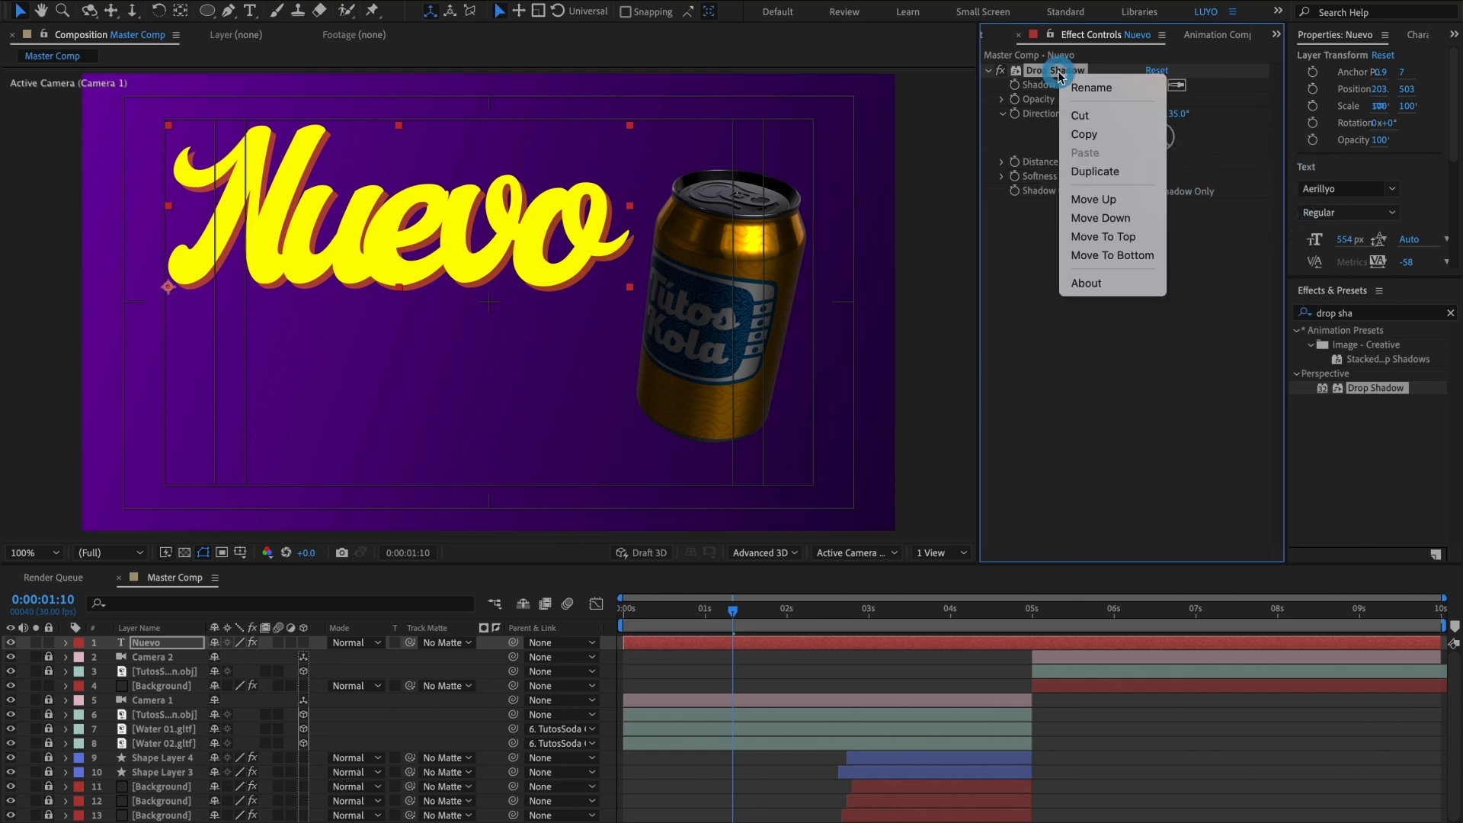
click(1084, 172)
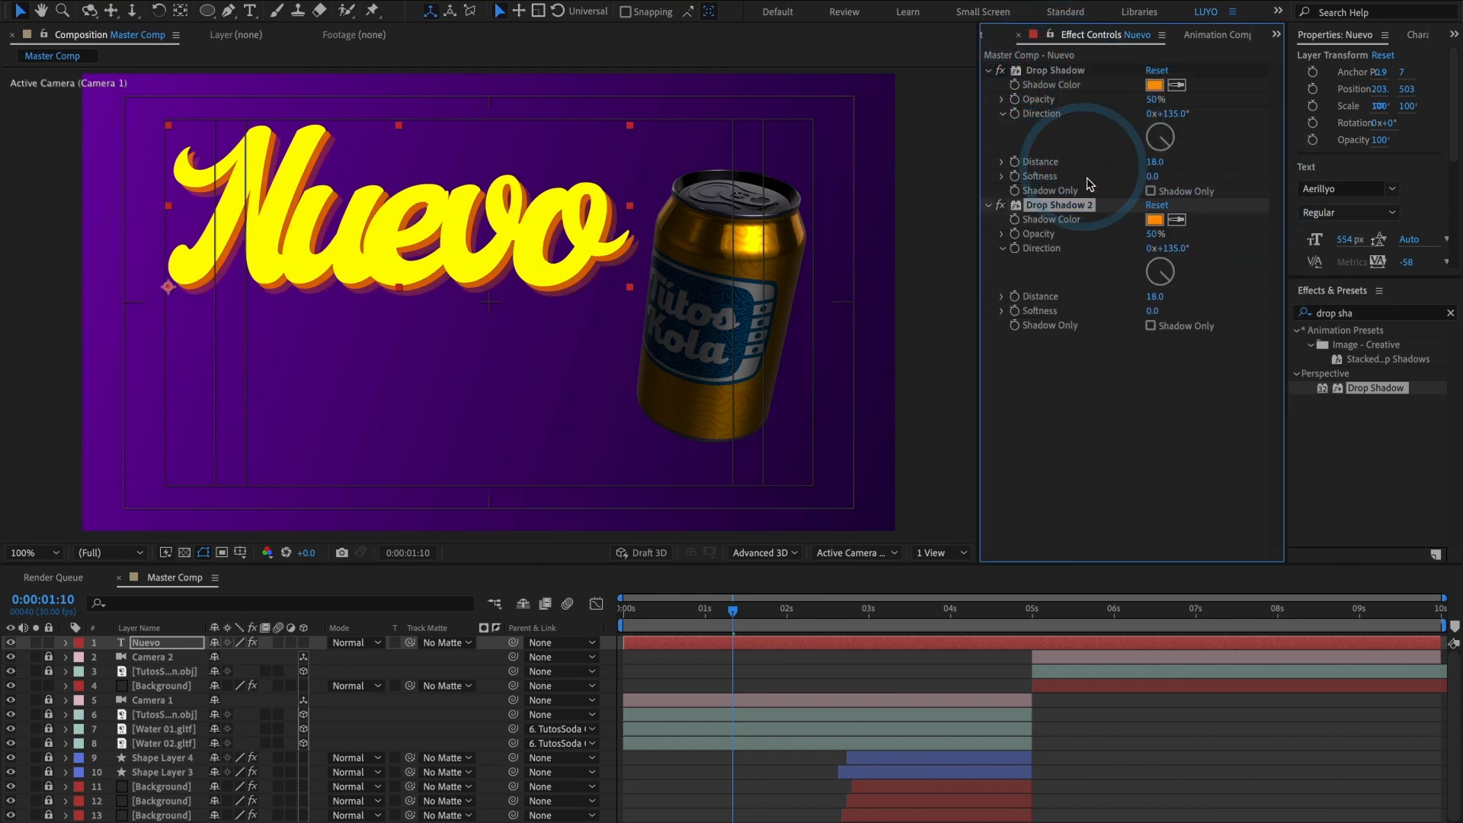
click(1150, 223)
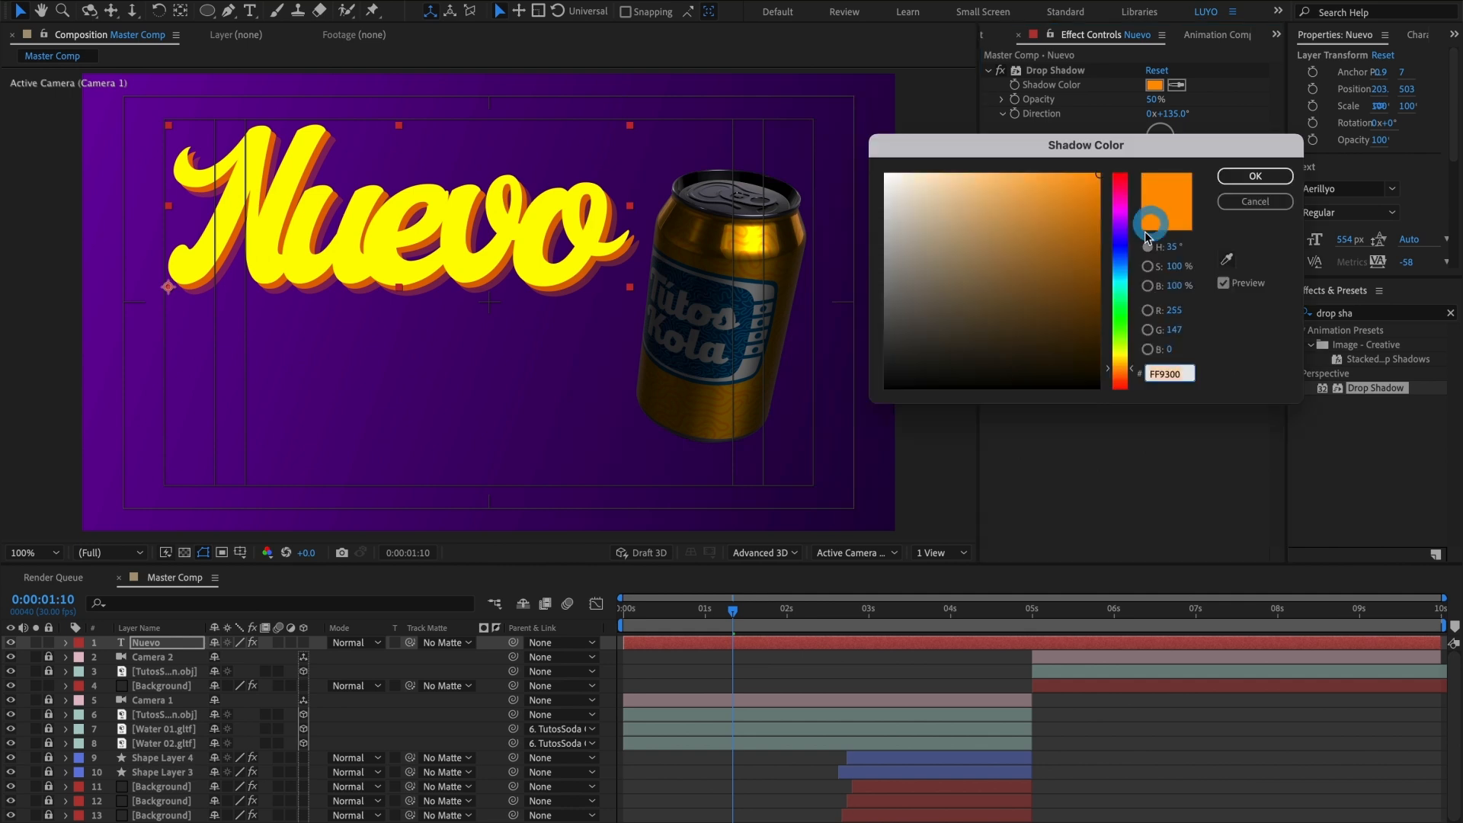
drag(957, 317, 867, 429)
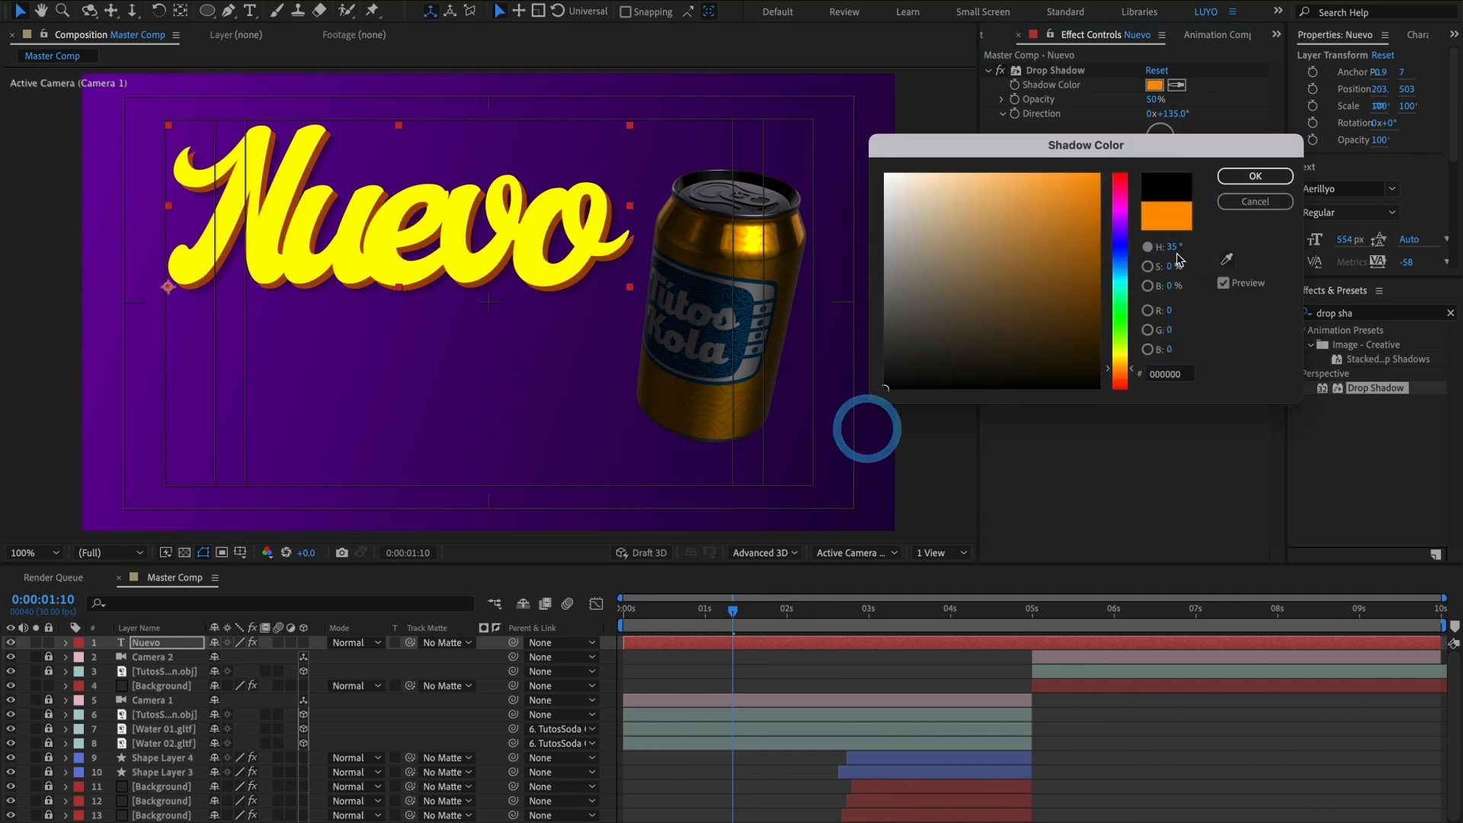
click(1242, 177)
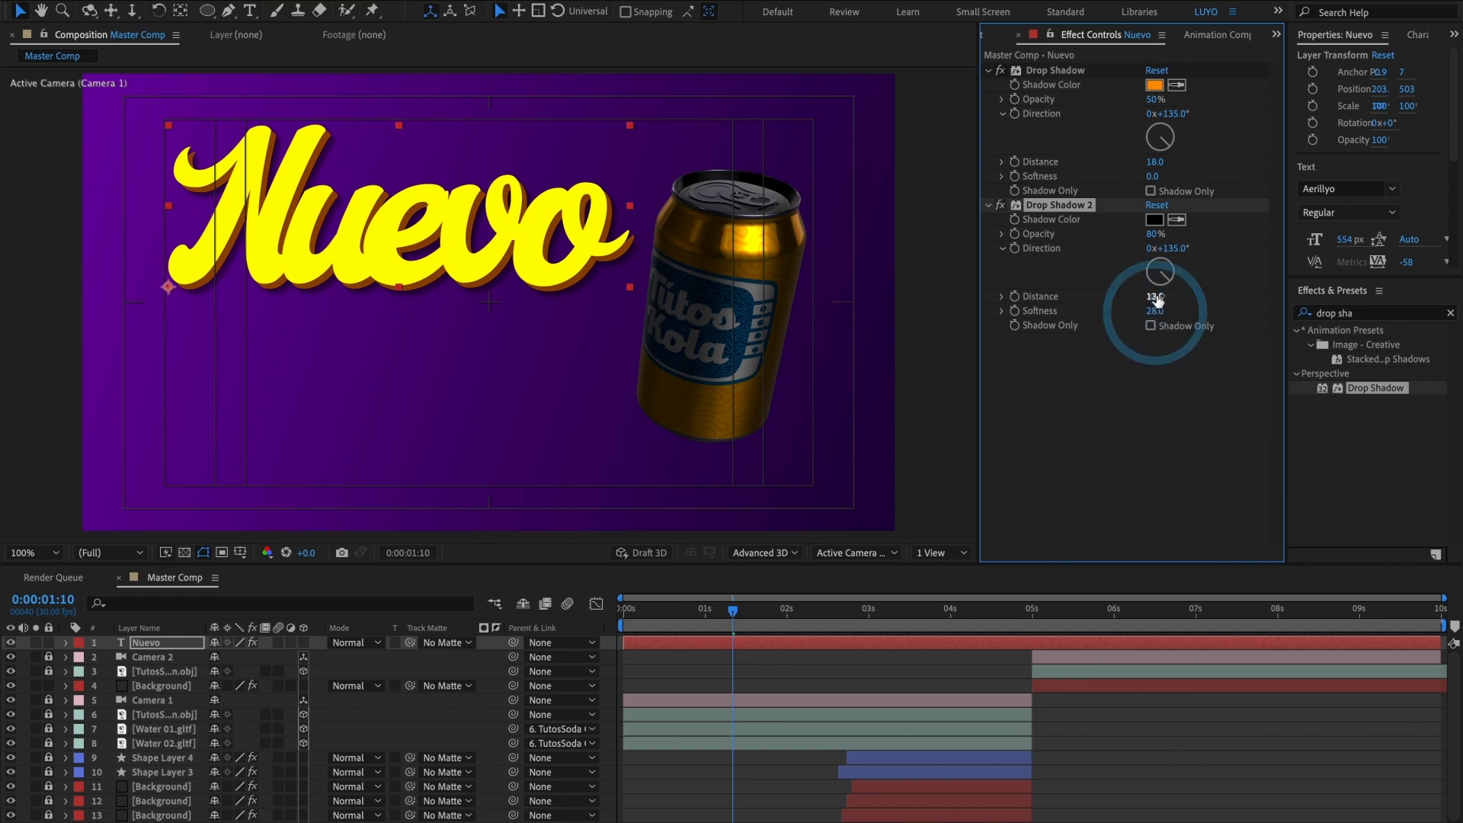
Step: Set Drop Shadow 2 to 100% Opacity, Distance 16 and Softness 28
drag(1152, 297, 1155, 295)
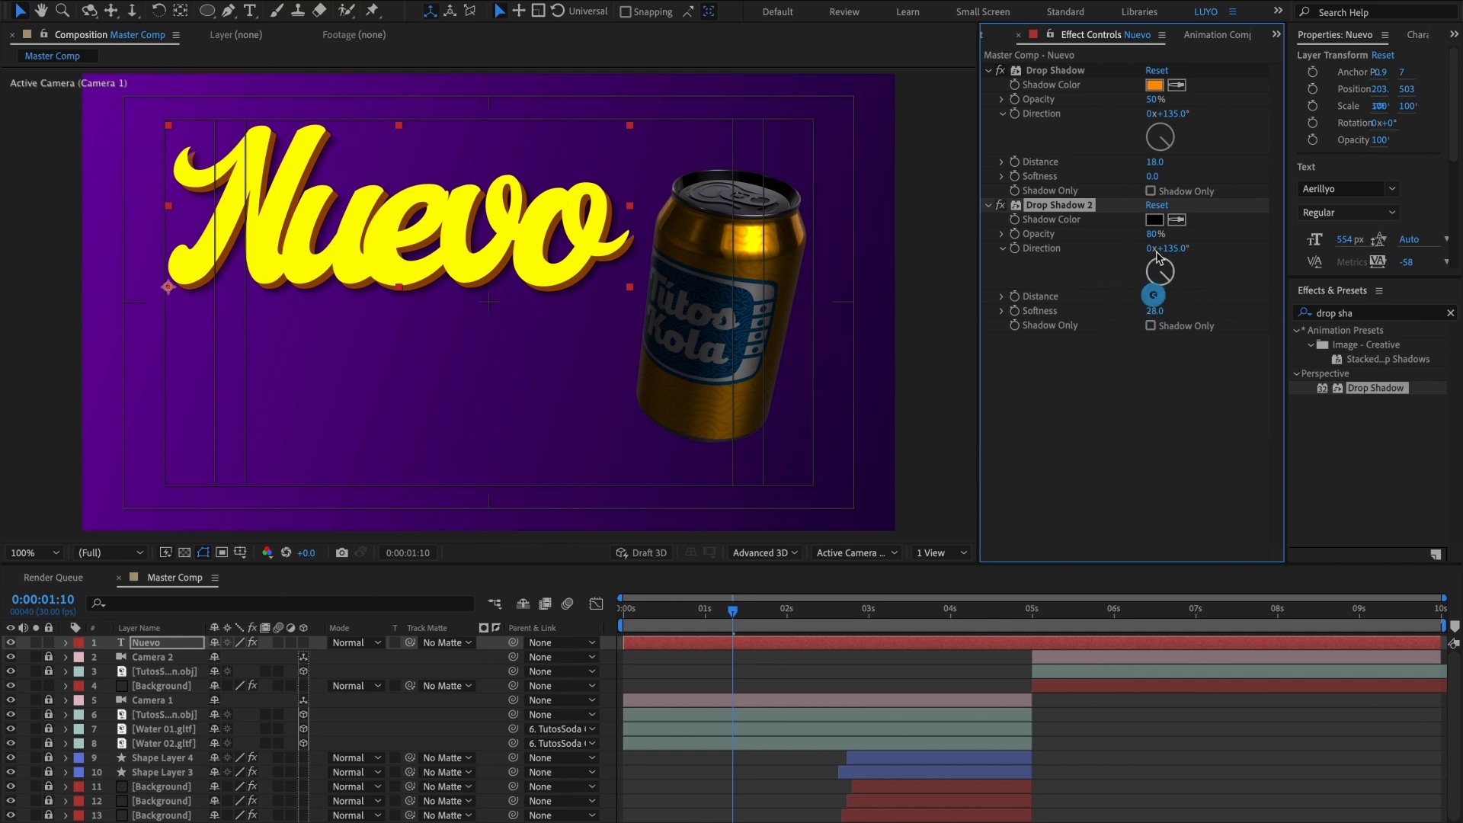
drag(1153, 234, 1242, 226)
drag(1152, 297, 1158, 297)
Step: Duplicate the Nuevo text layer, move the copy directly below the original and change its text to "Sabor"
click(175, 646)
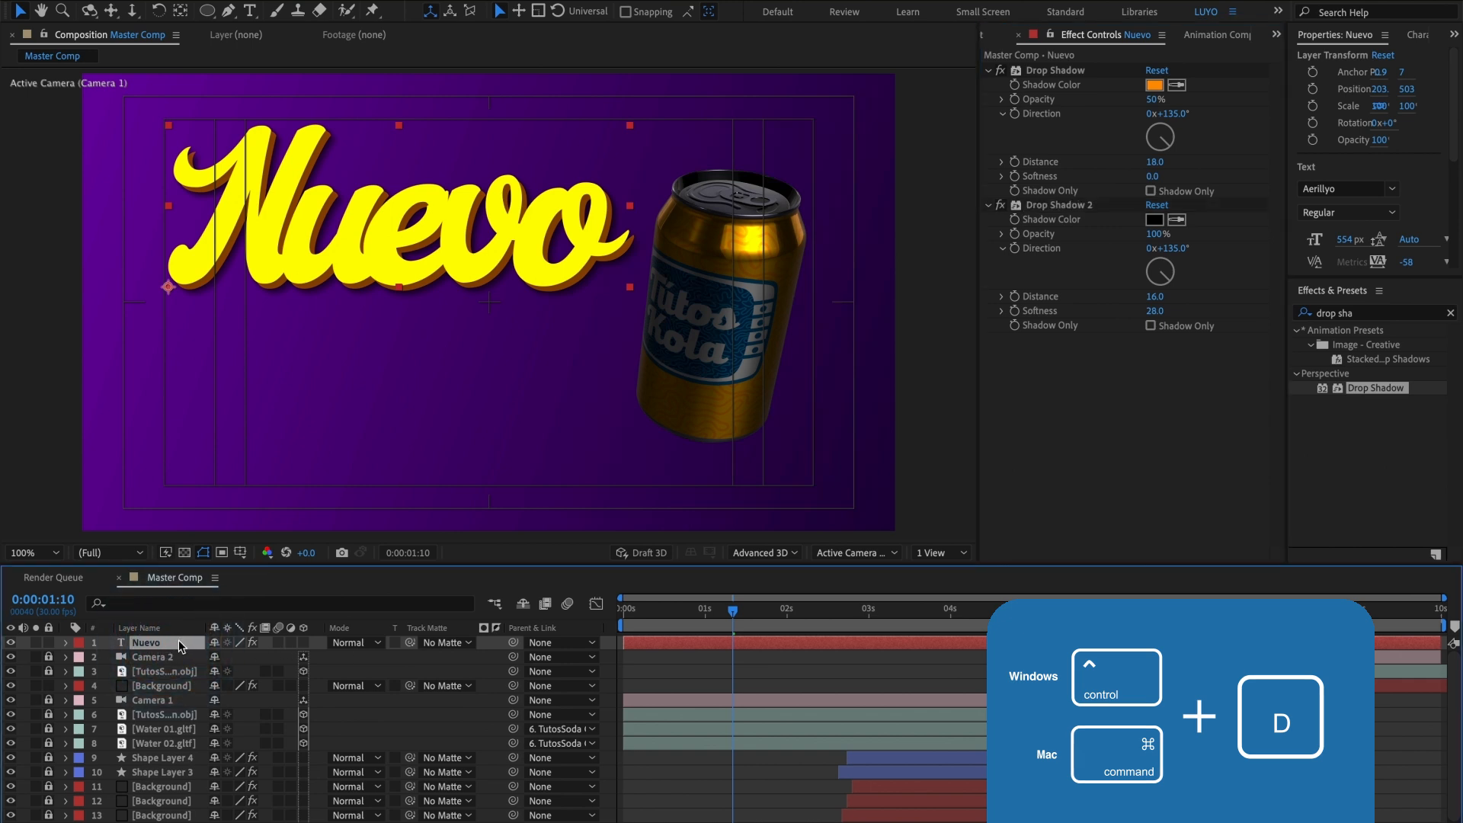
key(ctrl+d)
drag(361, 279, 333, 427)
double_click(334, 428)
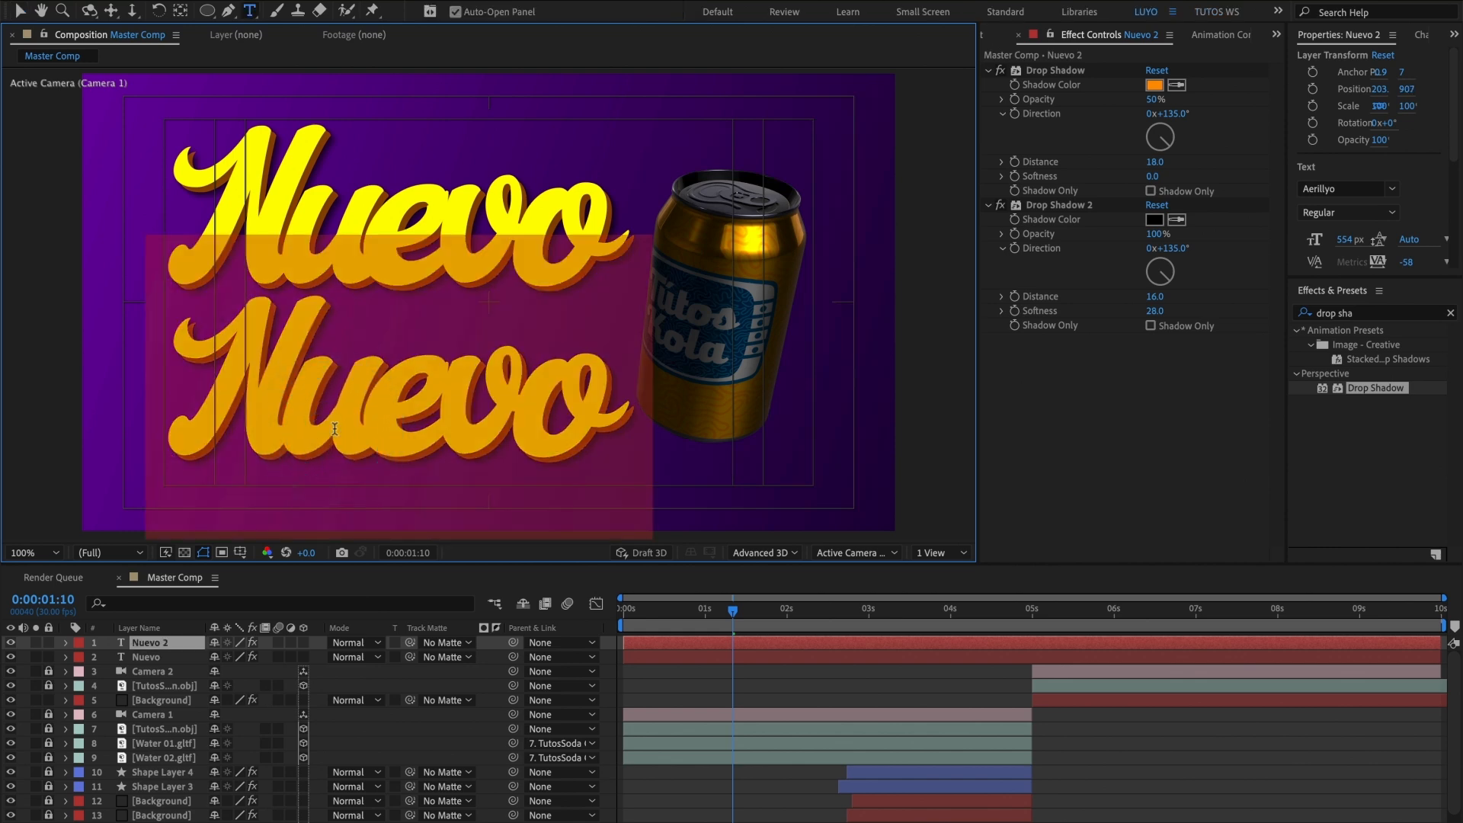
text(Sabor)
click(26, 13)
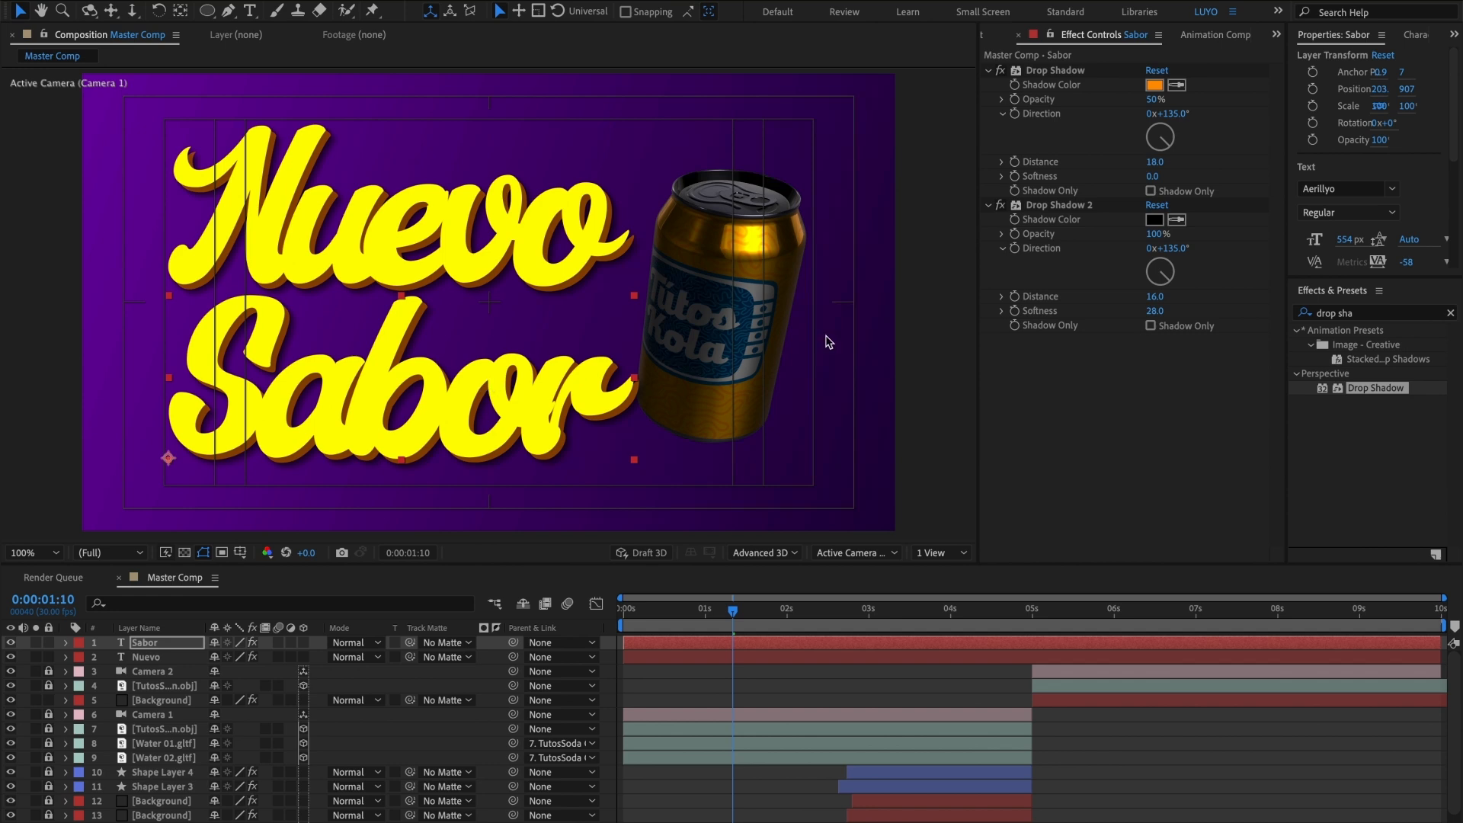
Step: Change the fill colour of the Sabor text to bright blue, 00BEFF
click(1406, 36)
click(1423, 69)
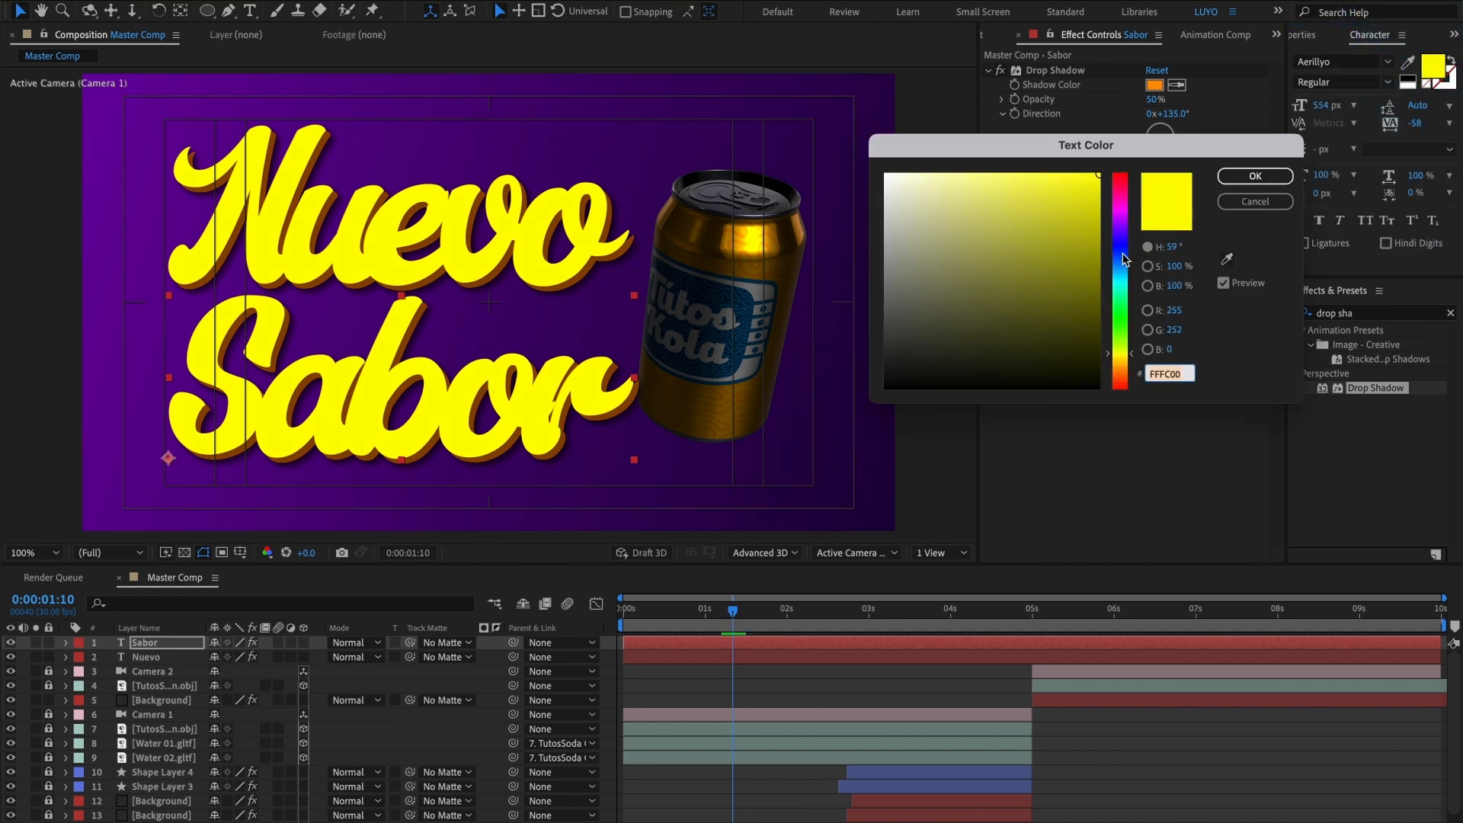
drag(1123, 259, 1122, 272)
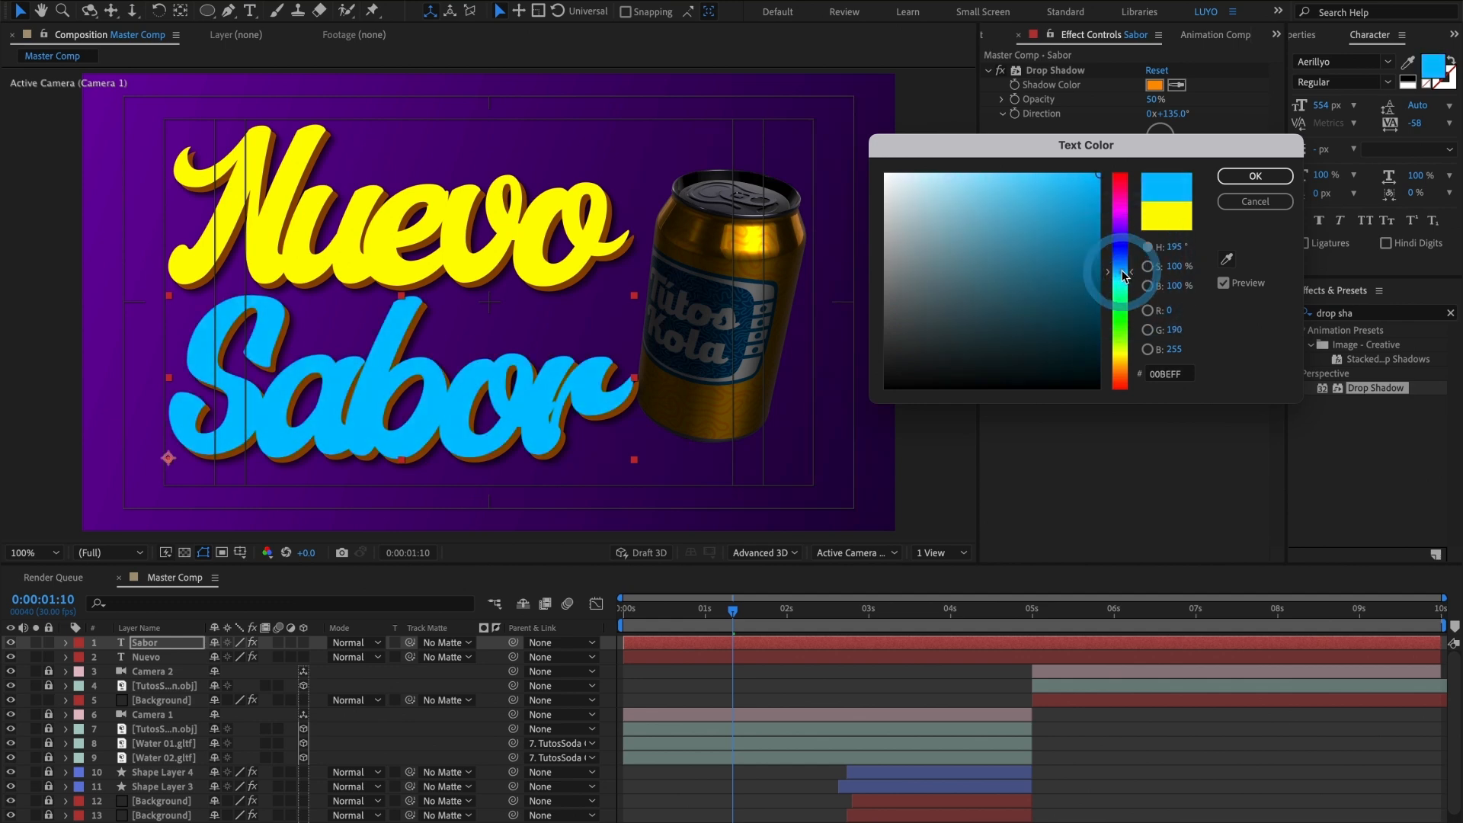
click(1242, 176)
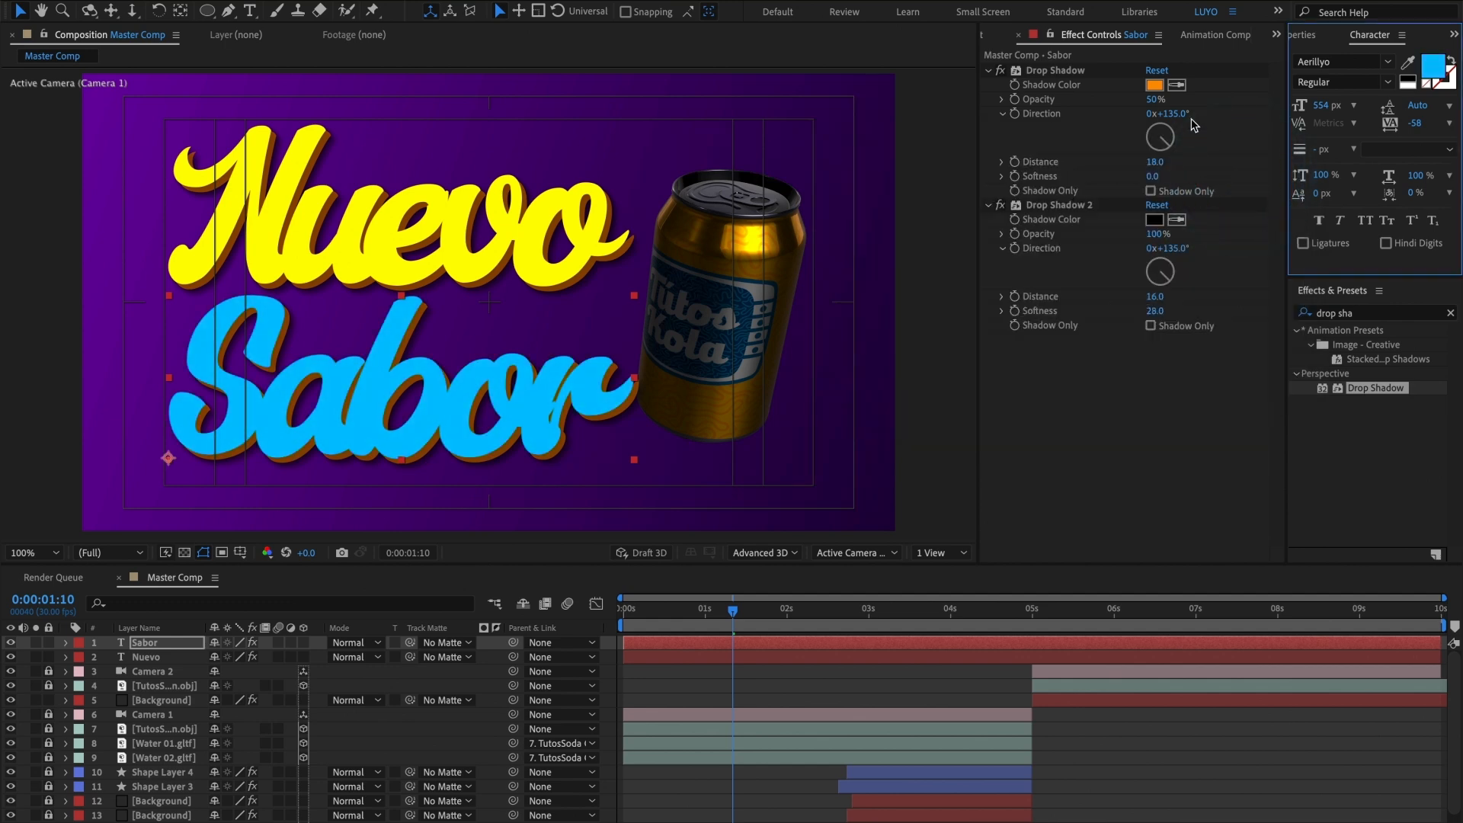
Step: Sample the Sabor text's blue as its first Drop Shadow colour and darken it to 0087B5
click(1156, 85)
click(1224, 259)
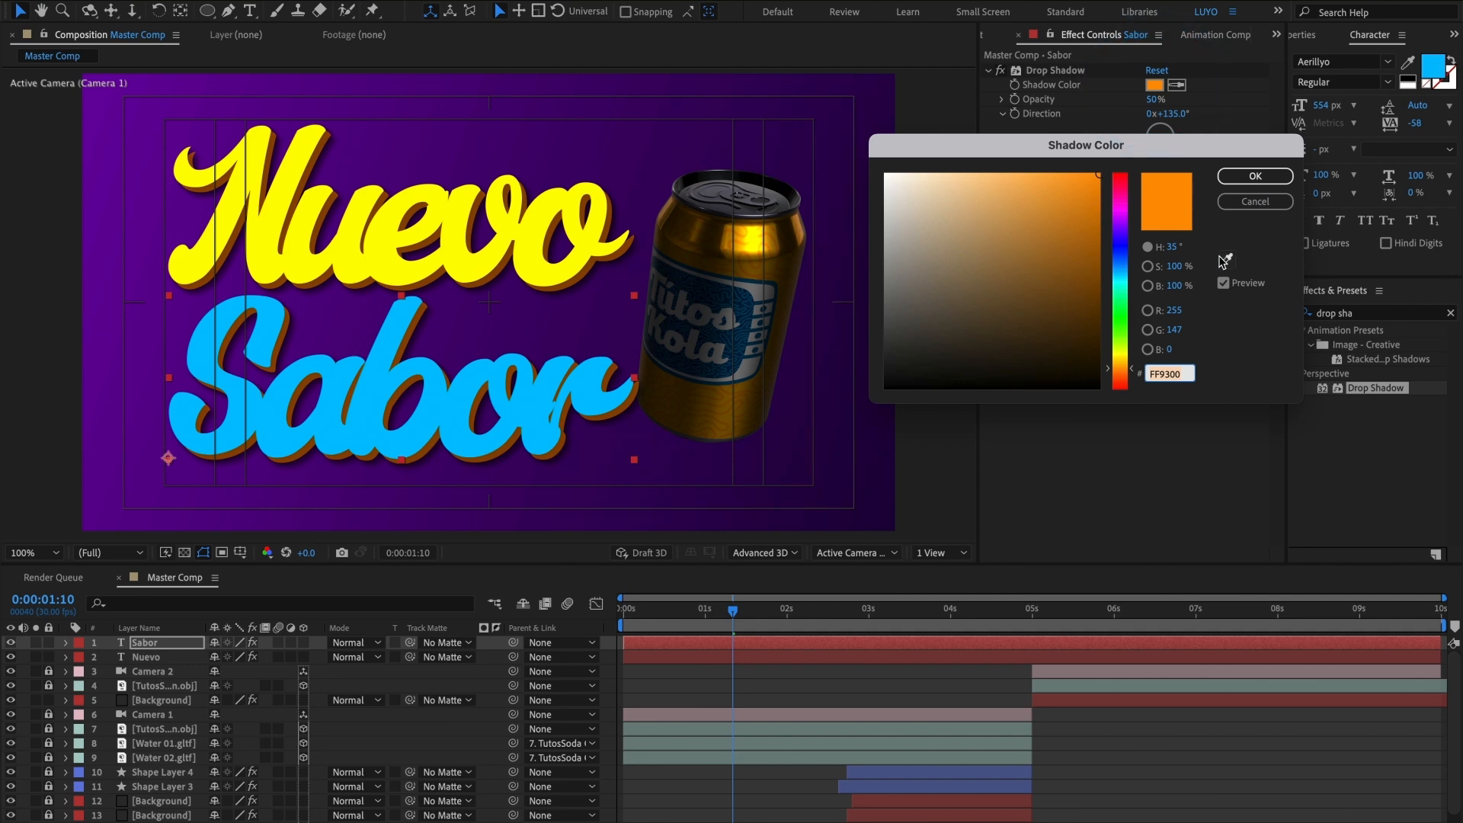
click(590, 386)
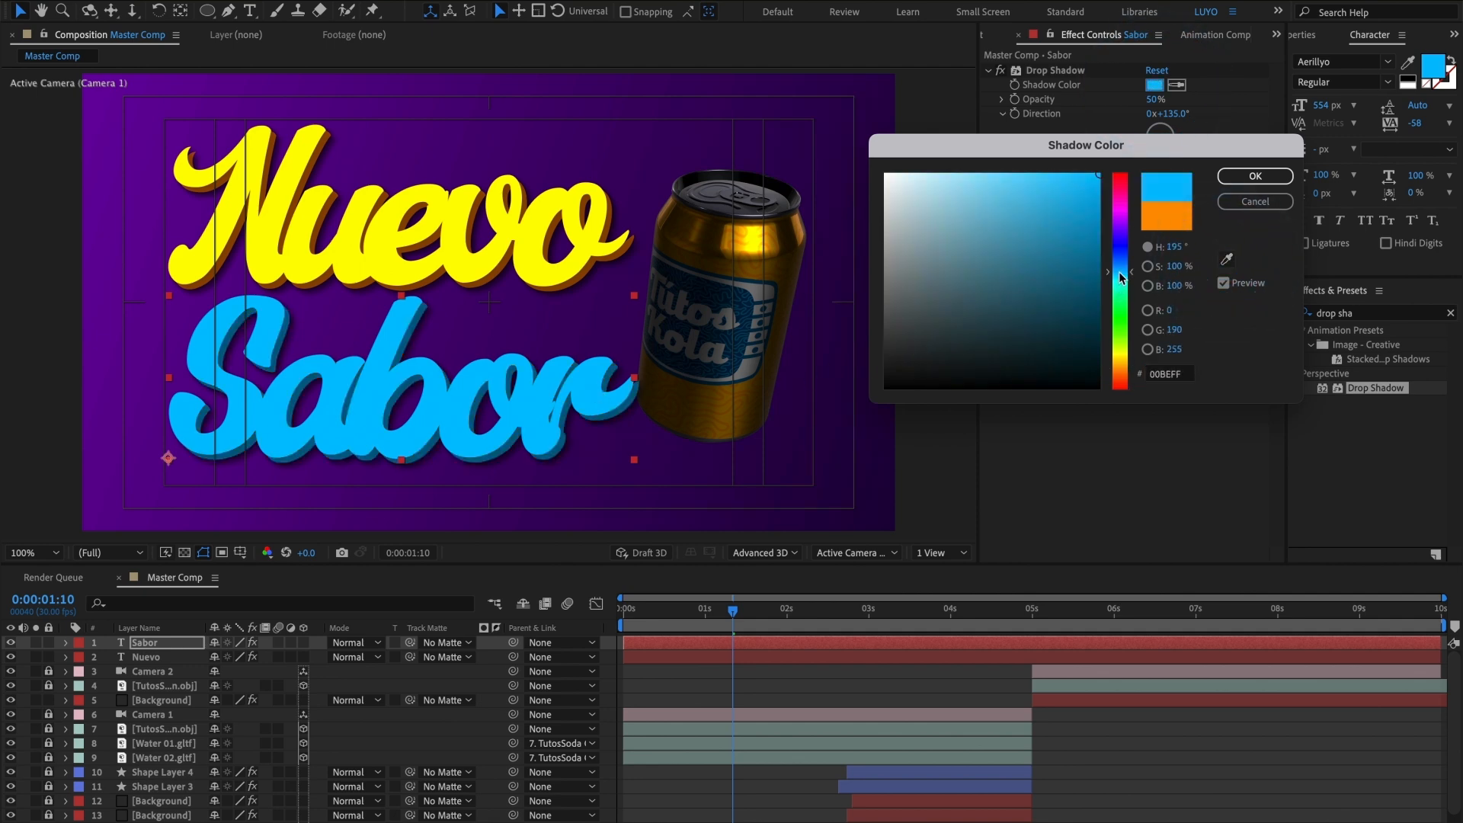
drag(1094, 180, 1102, 232)
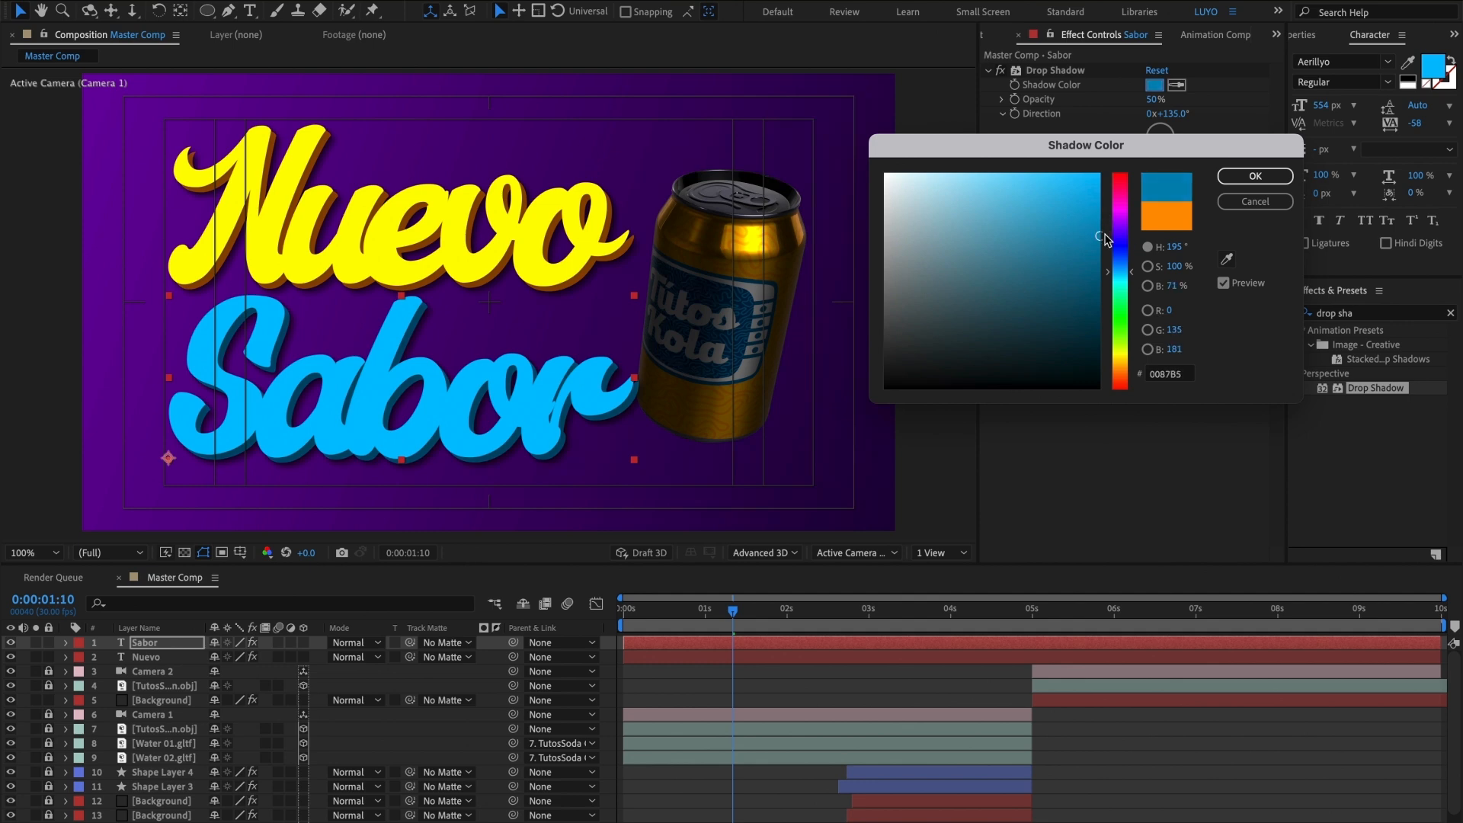
click(1257, 178)
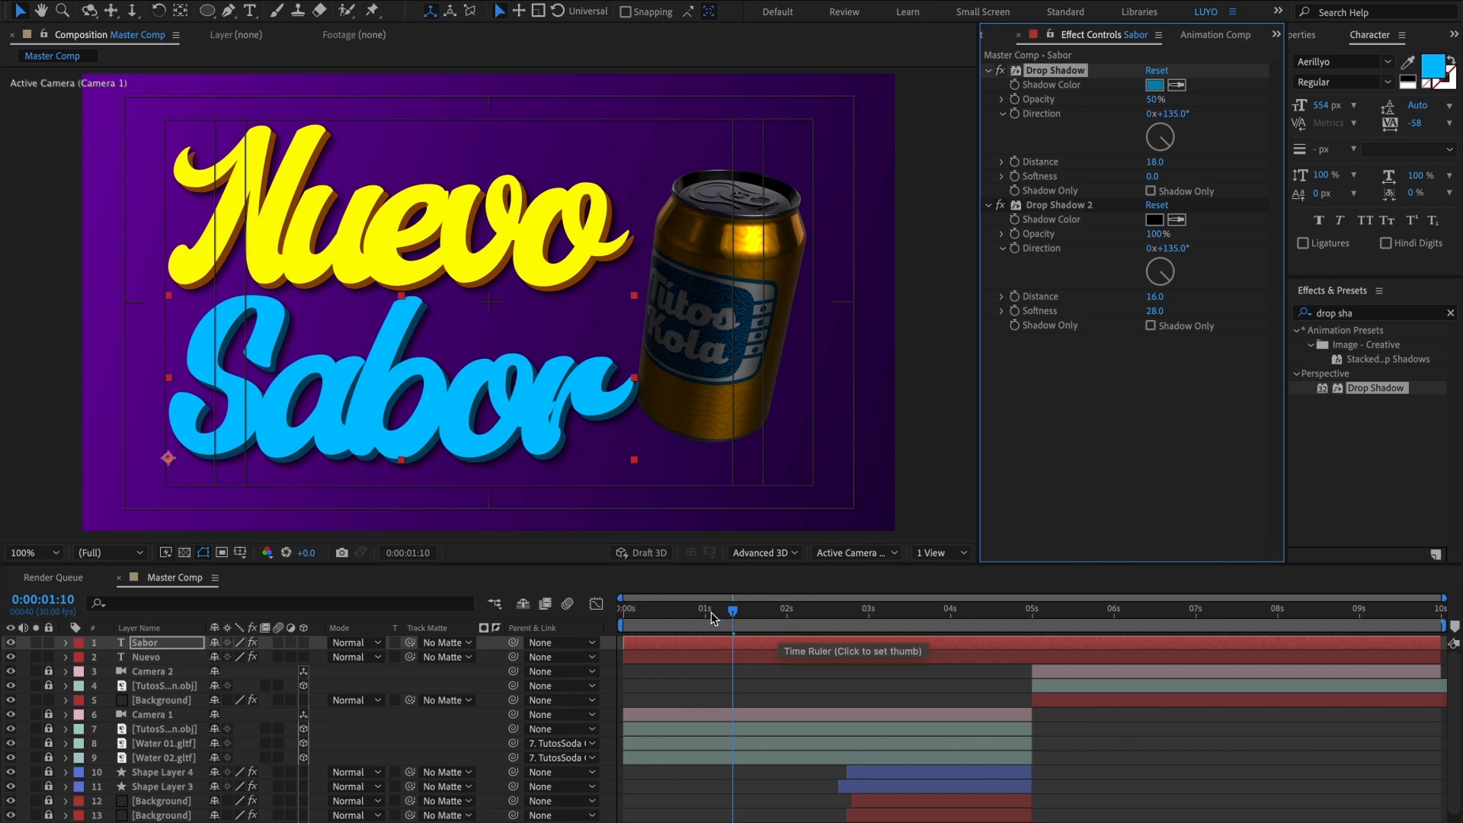
Step: Add Position keyframes to the Sabor and Nuevo text layers at 0:00:00:11
drag(711, 611, 647, 617)
drag(651, 617, 654, 619)
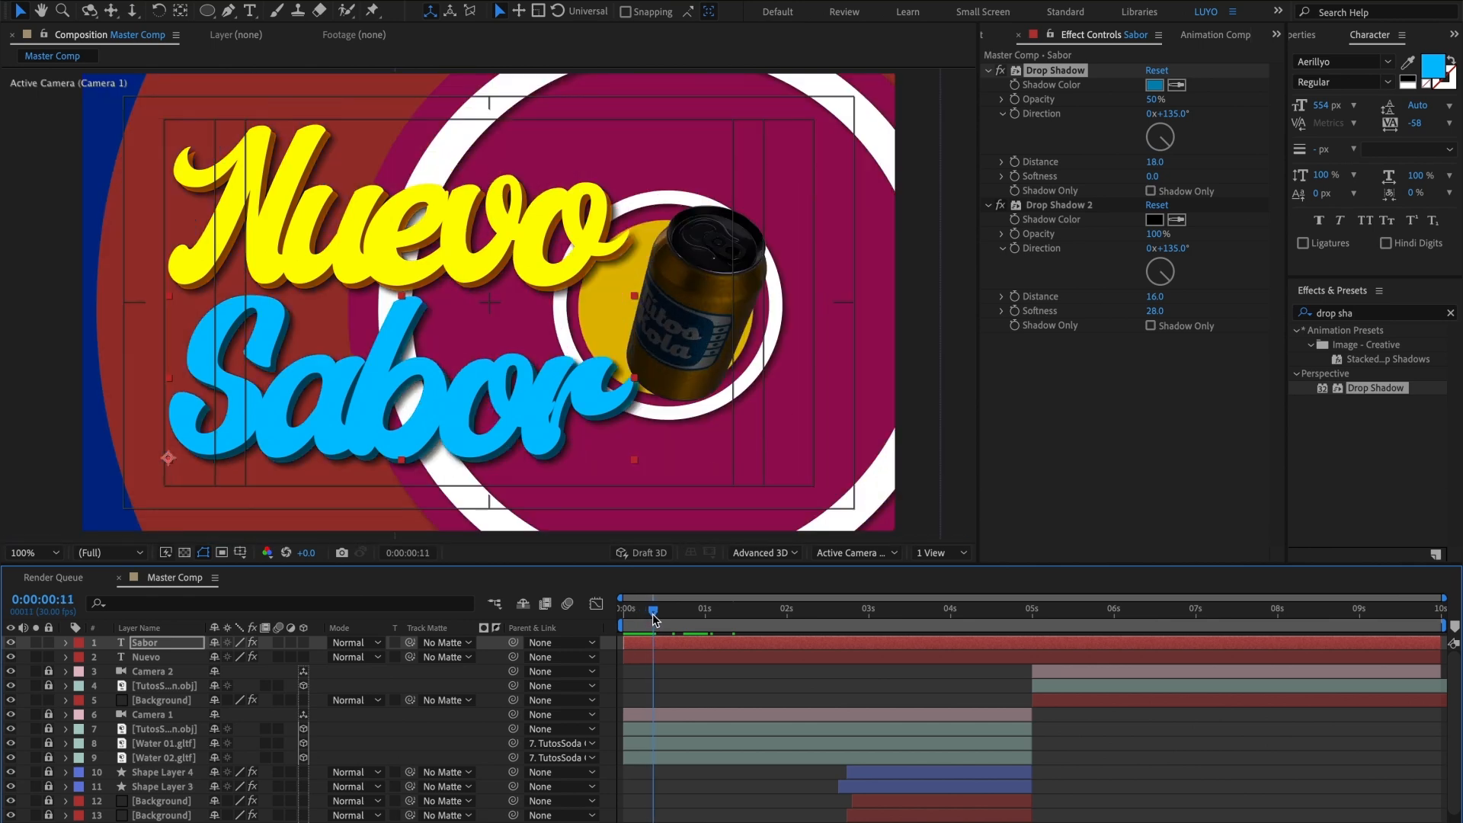
click(653, 614)
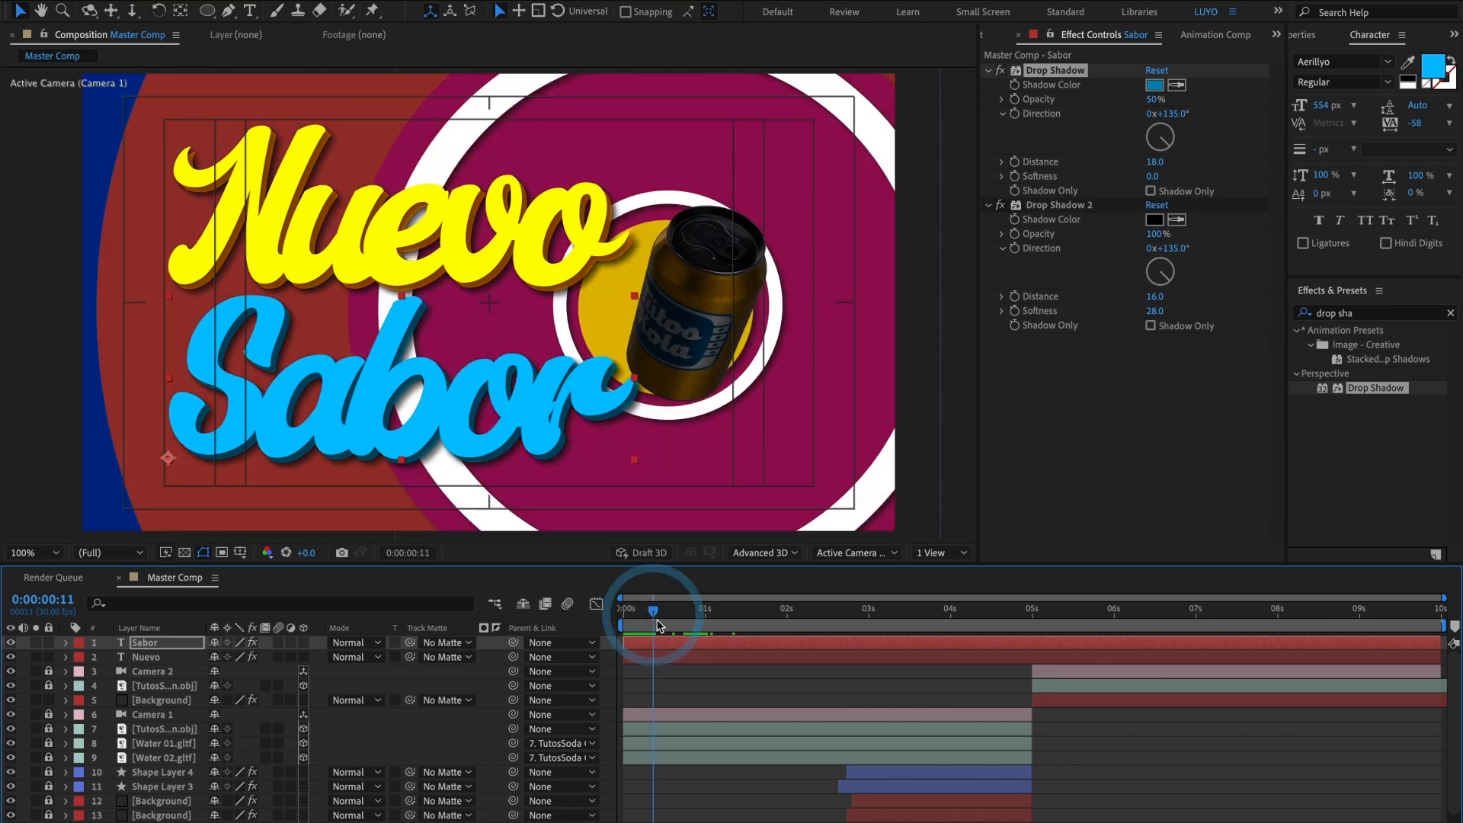
shift+click(655, 658)
key(p)
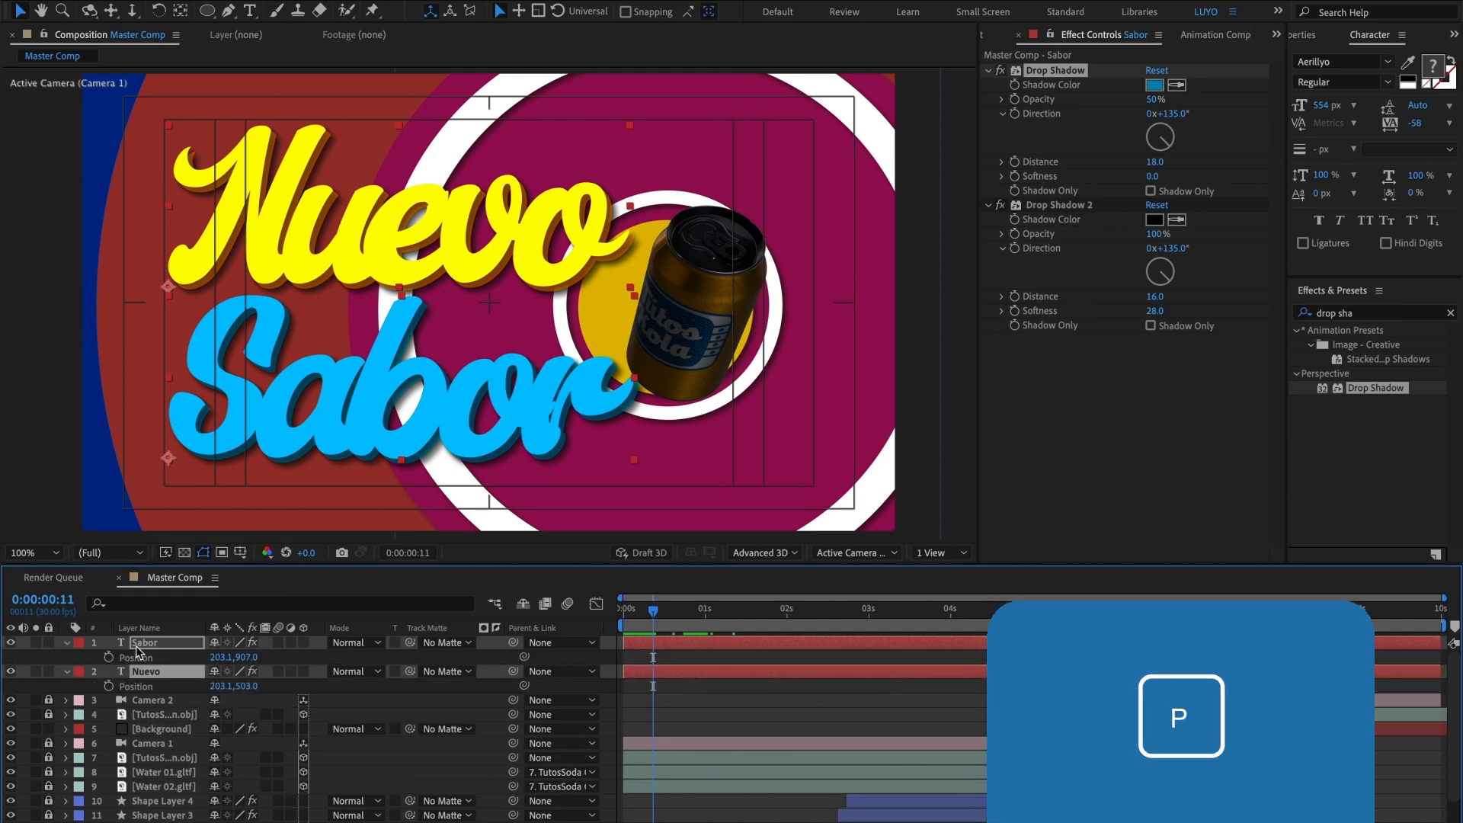
click(108, 657)
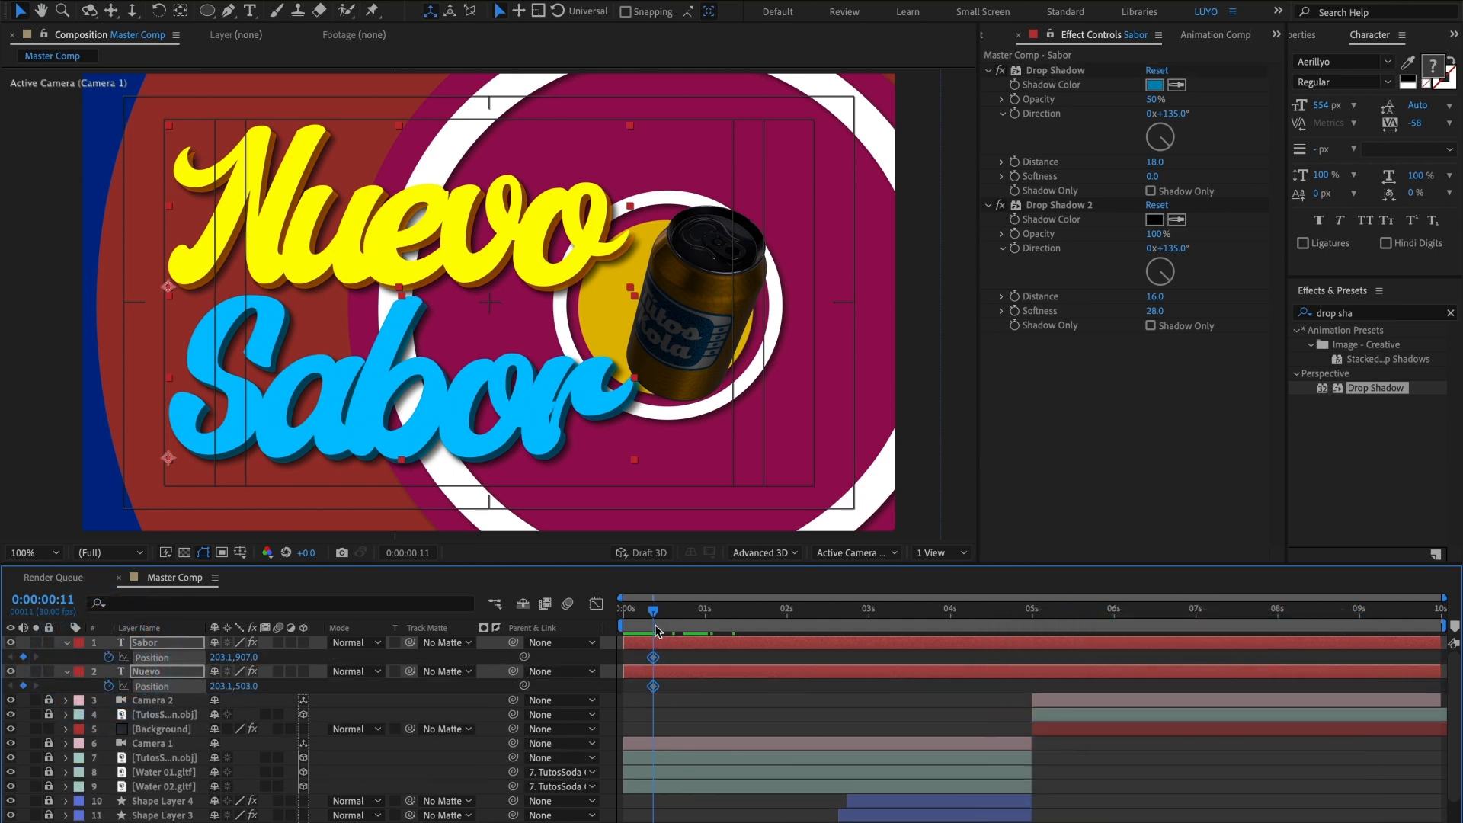
Step: At 0:00:00:00, move both titles out past the frame's left edge to X -1220.9 and preview the slide-in
drag(653, 620, 631, 625)
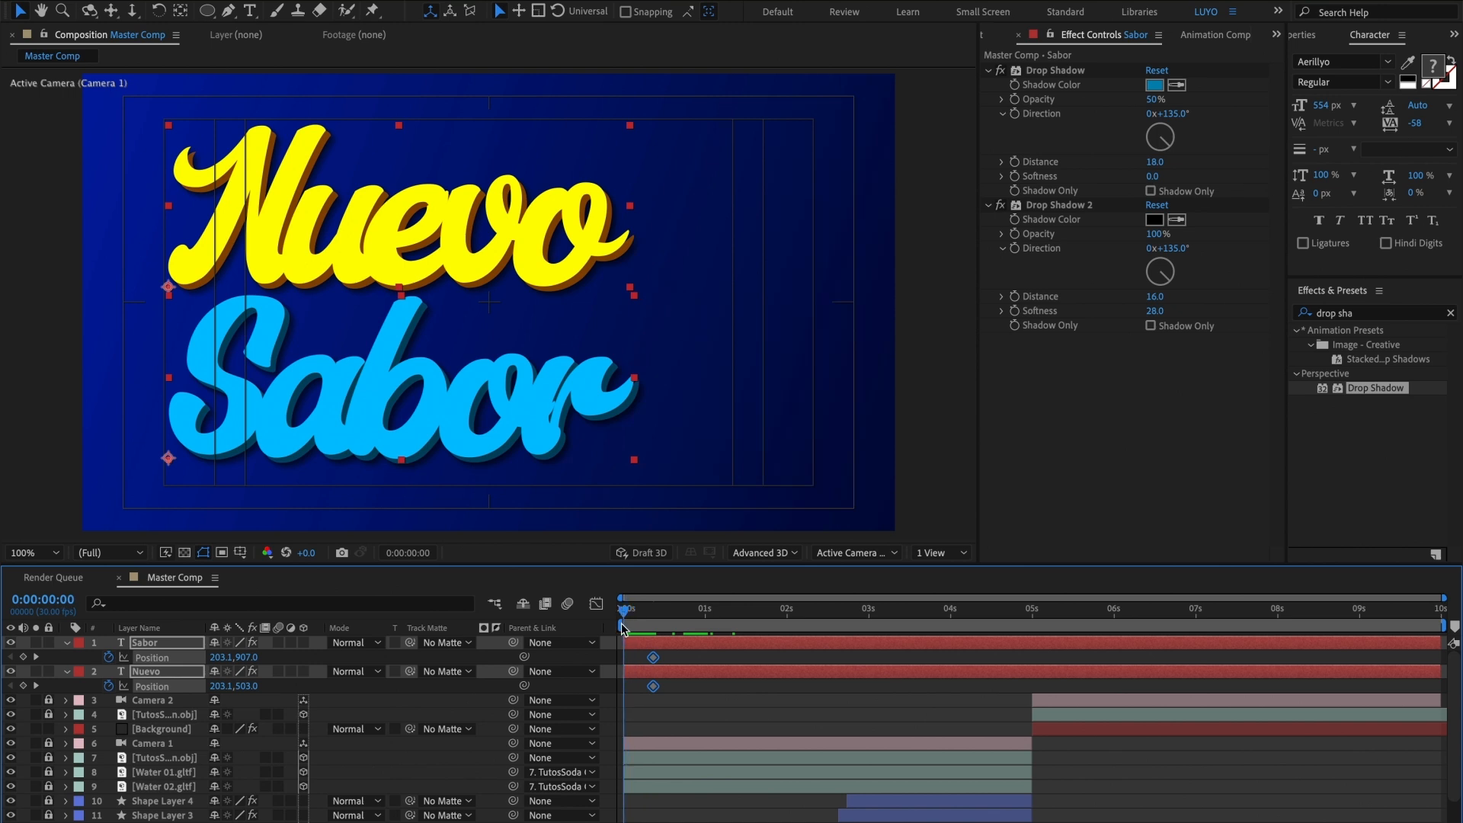
drag(536, 238, 2, 250)
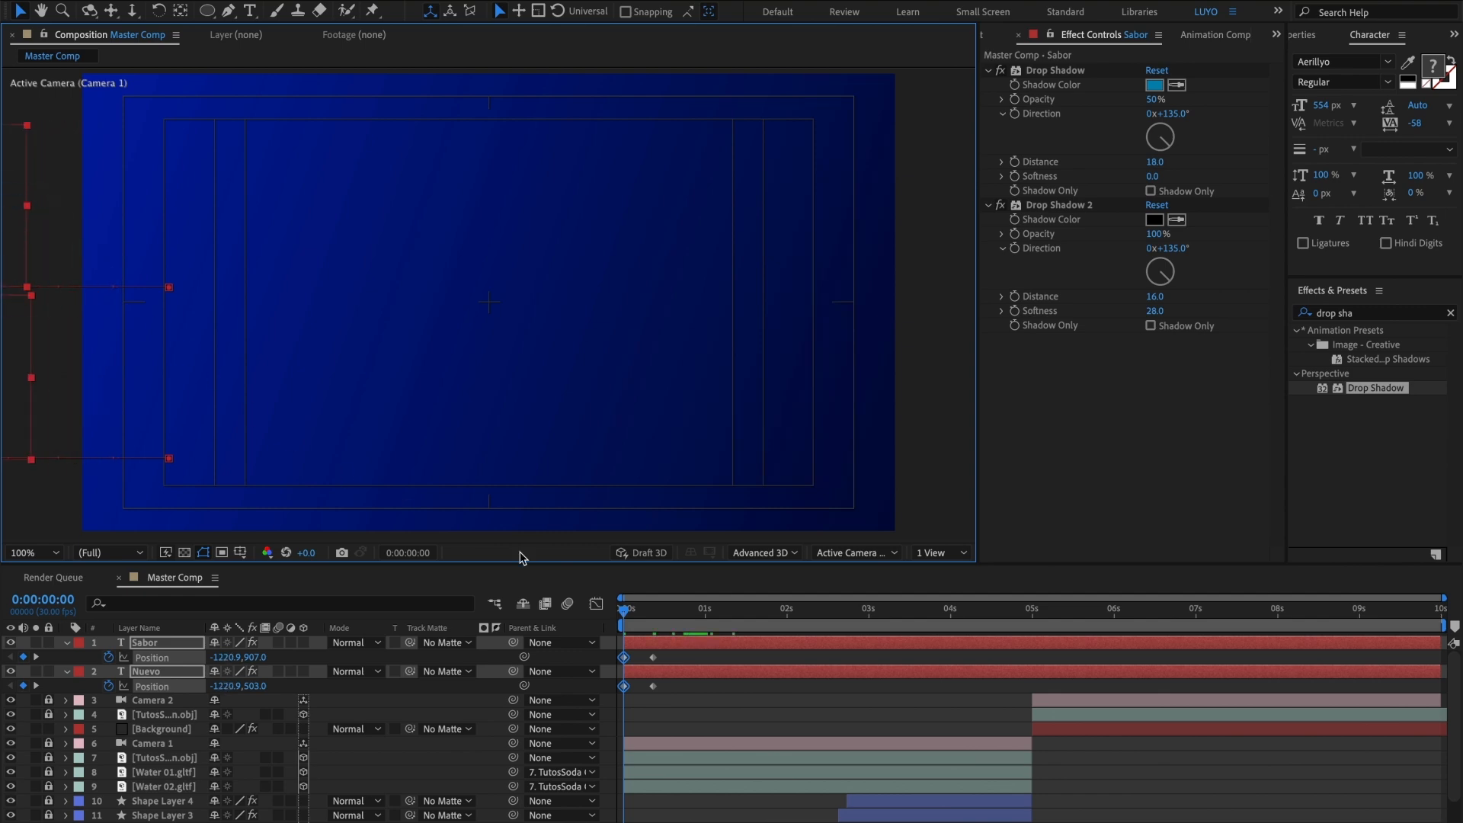
click(627, 610)
key(space)
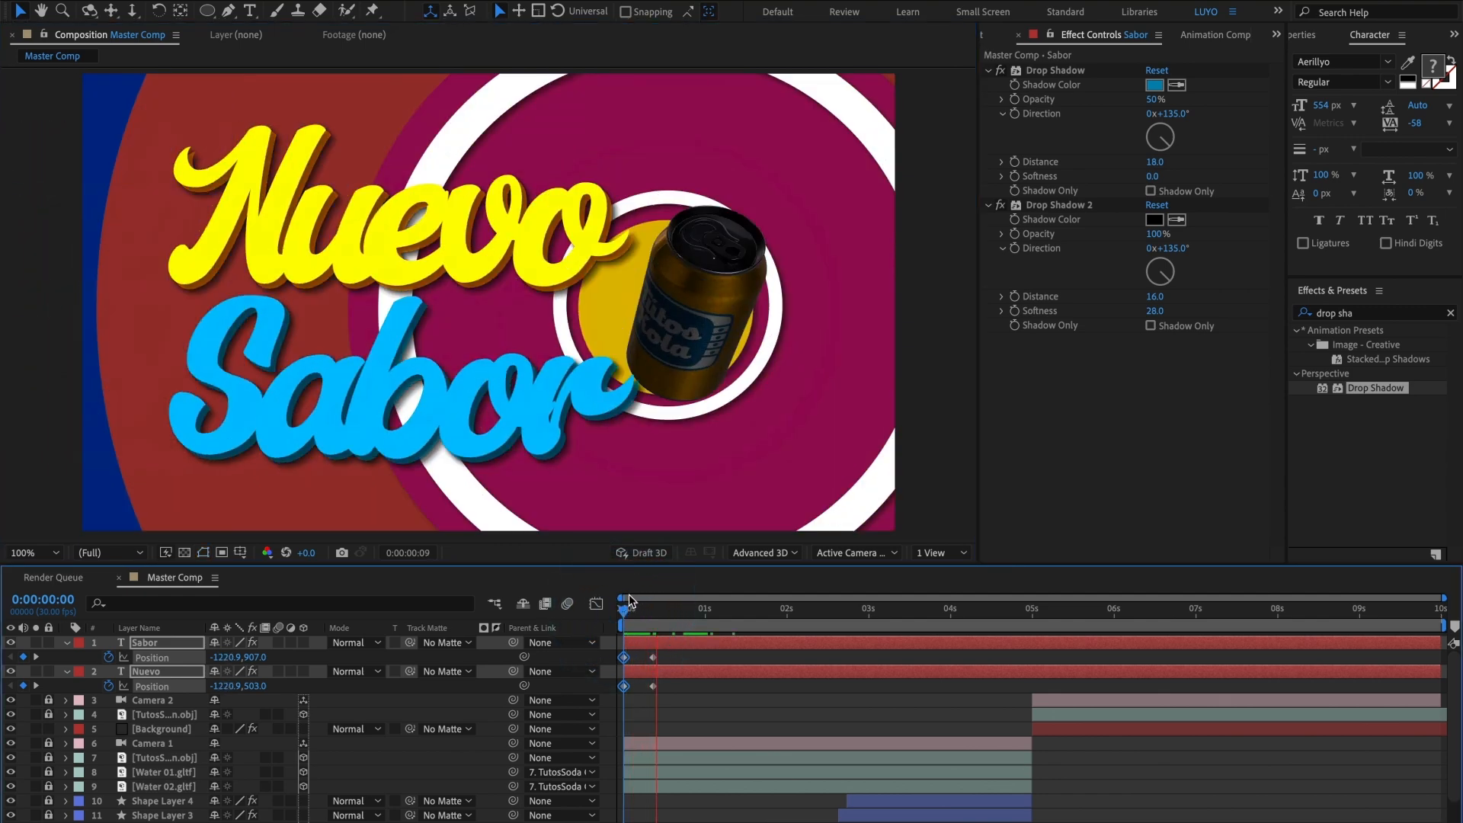
key(space)
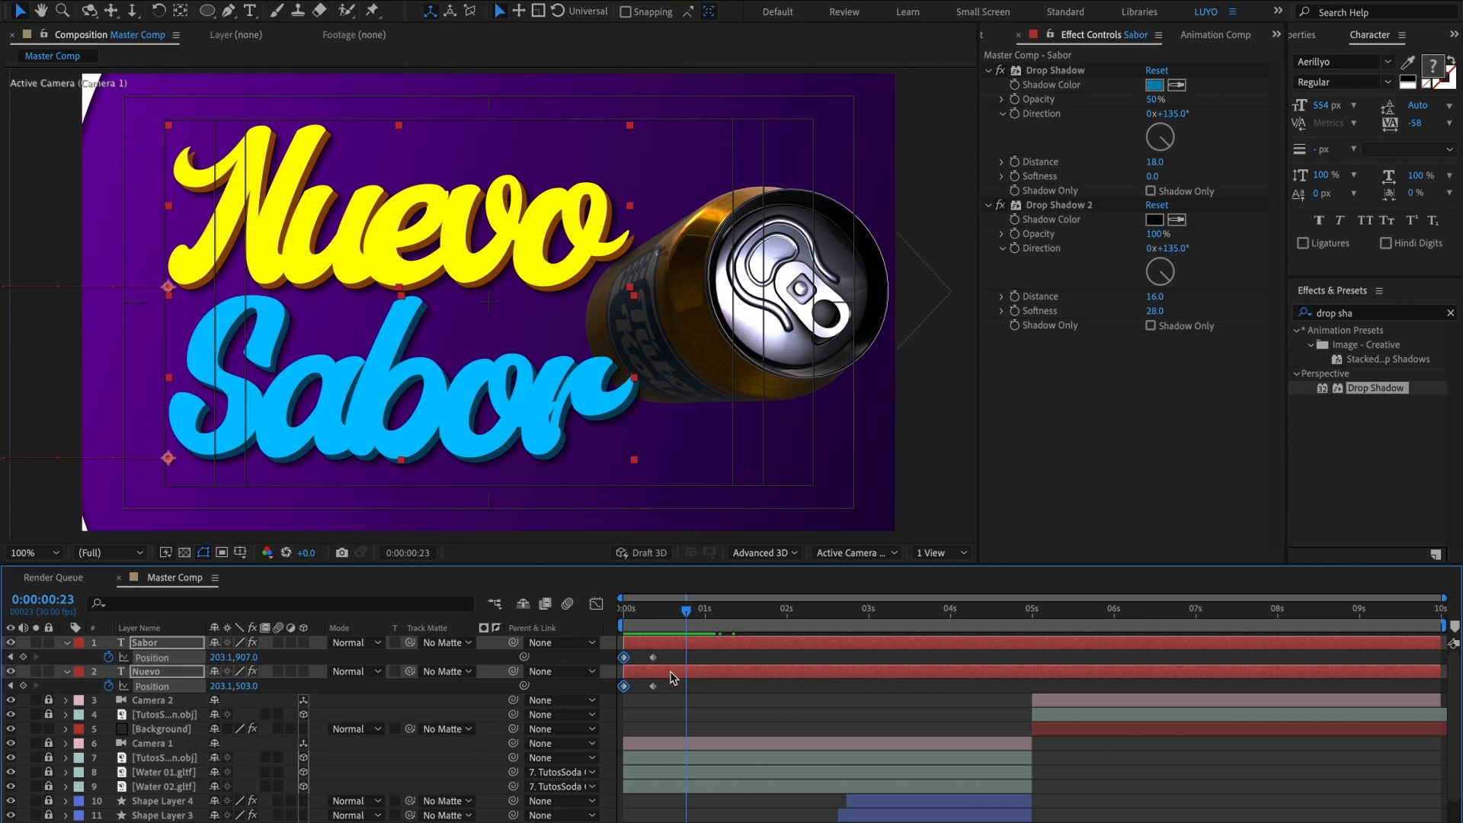
Step: Retime both titles' entrance to run from about 0:00:00:09 to 0:00:01:00 and apply Easy Ease In to the end Position keyframes
drag(672, 677, 712, 686)
right_click(706, 686)
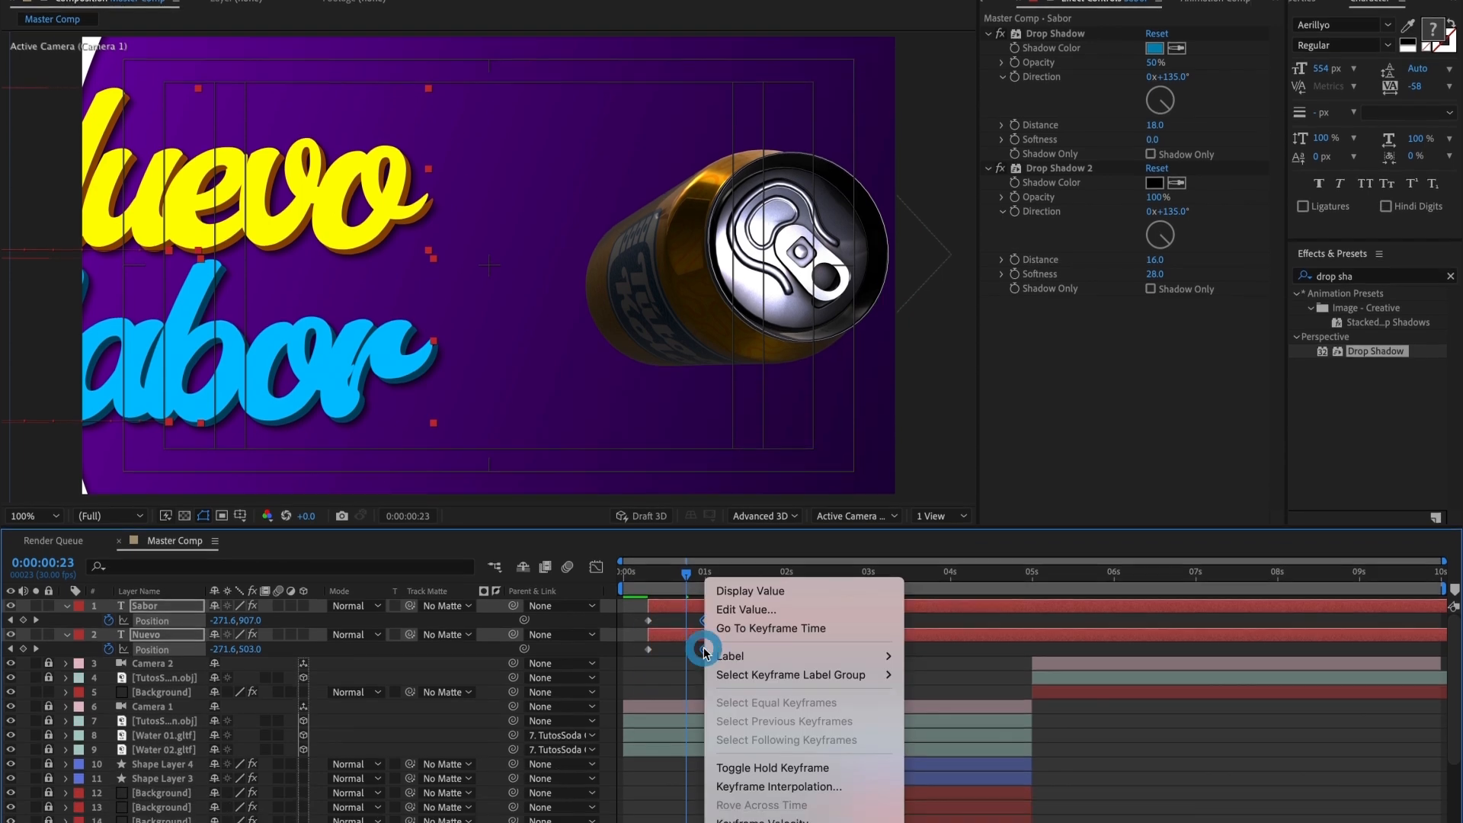
mouse_move(804, 805)
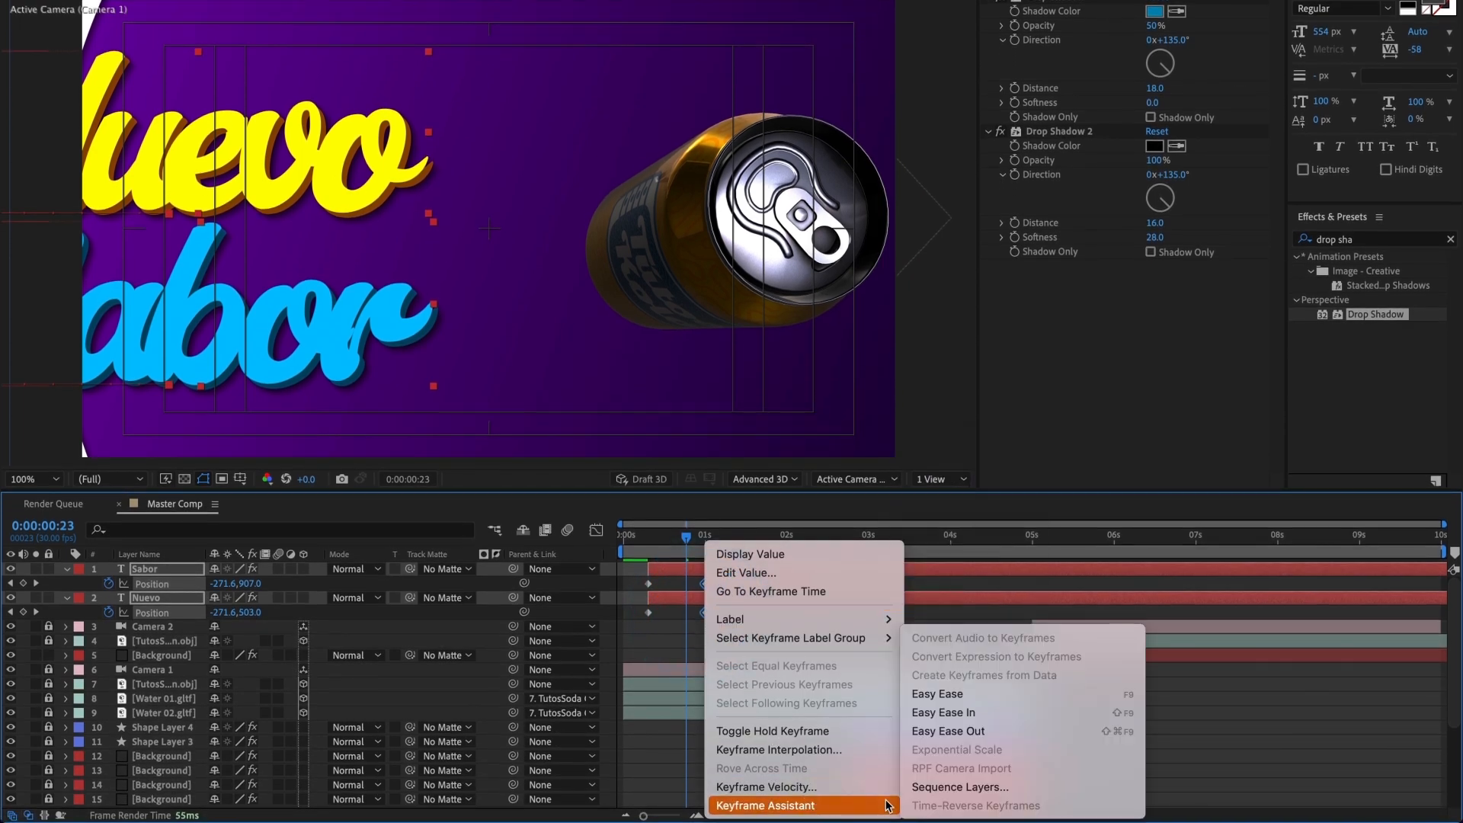
click(1003, 717)
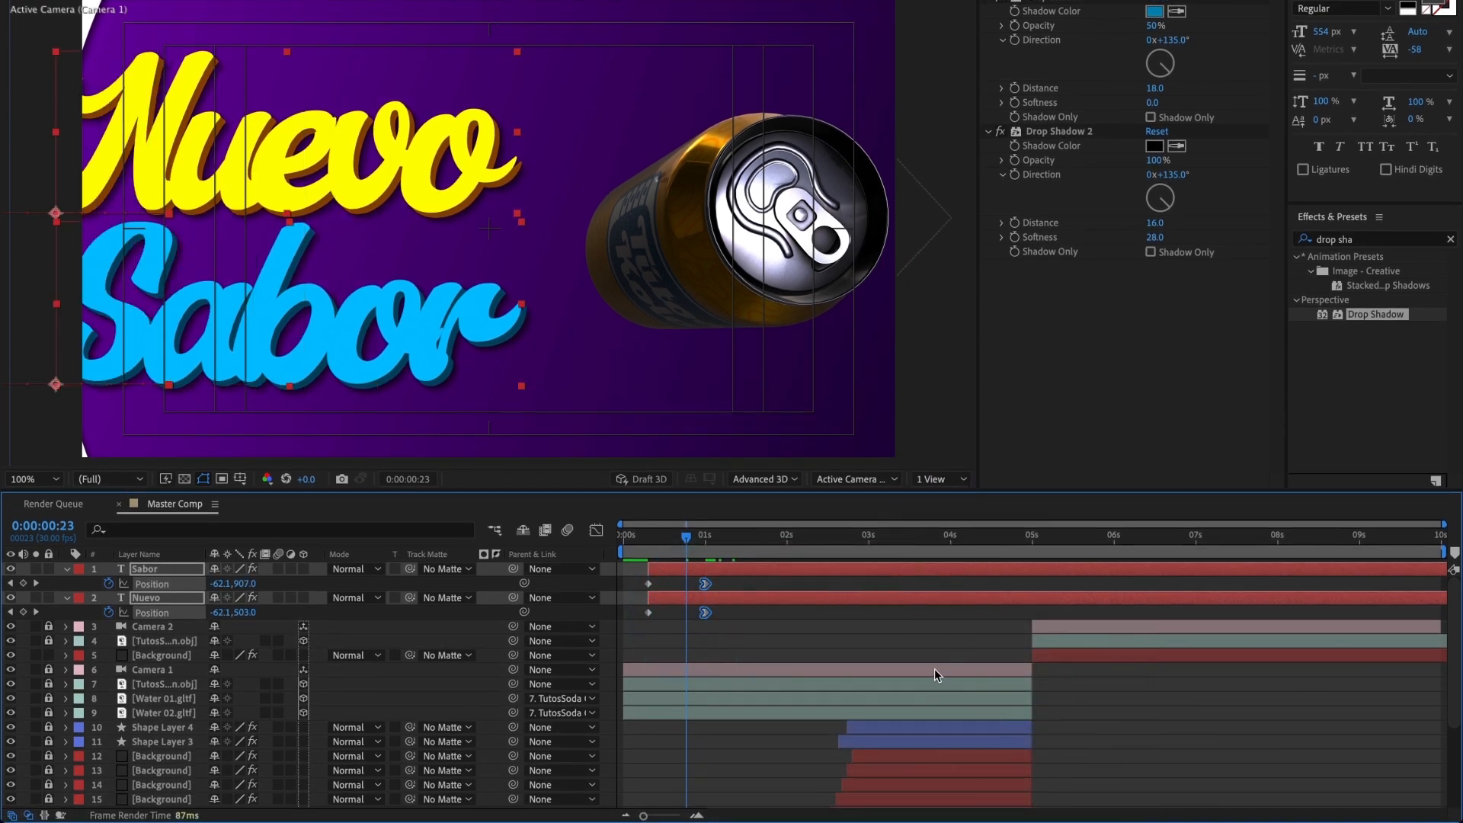
Step: Lengthen the ease into the titles' end Position keyframes in the speed graph and move those keyframes to about 0:00:01:06
click(594, 531)
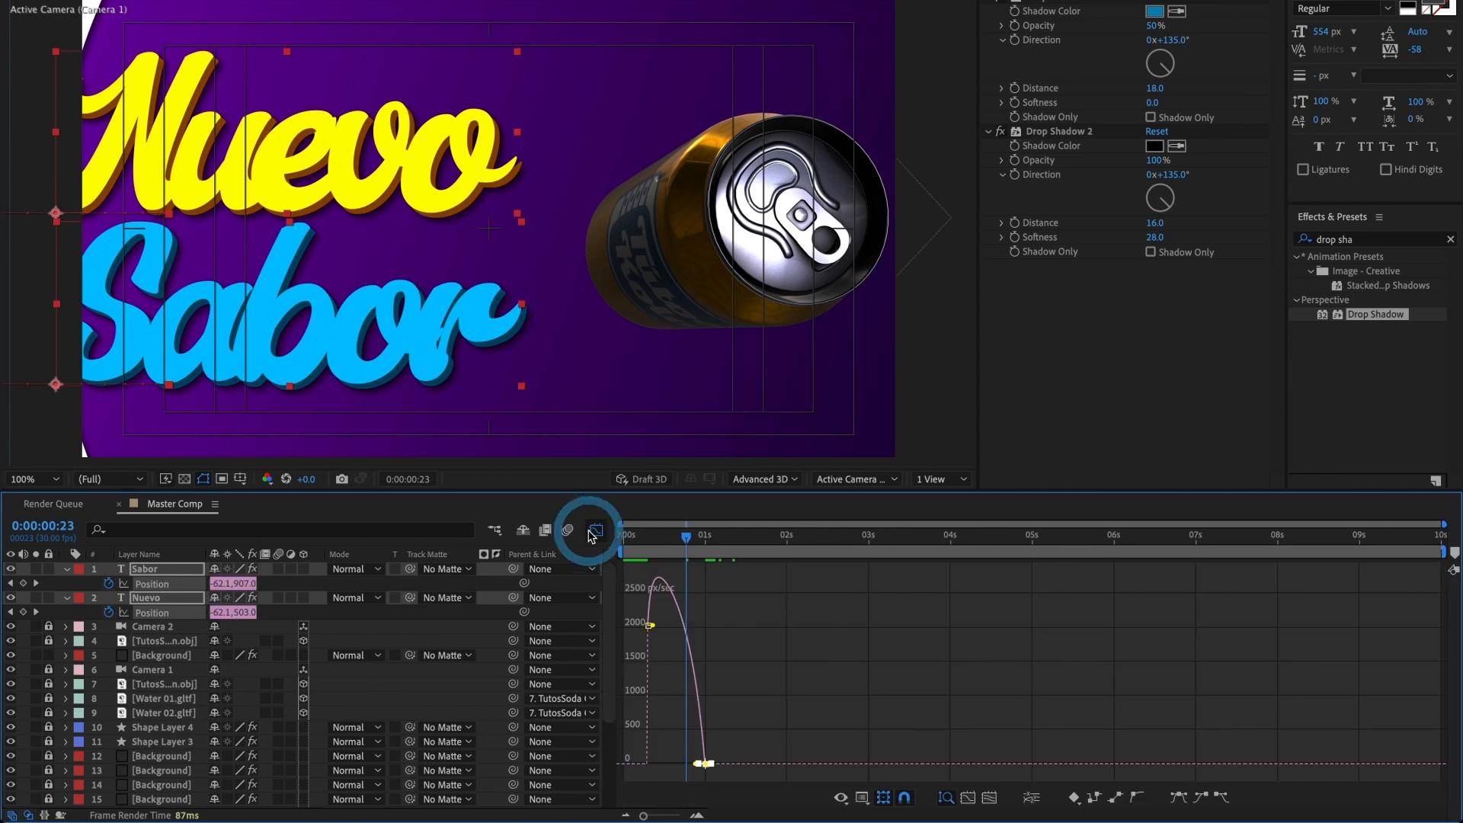
drag(699, 764, 680, 763)
click(646, 547)
key(space)
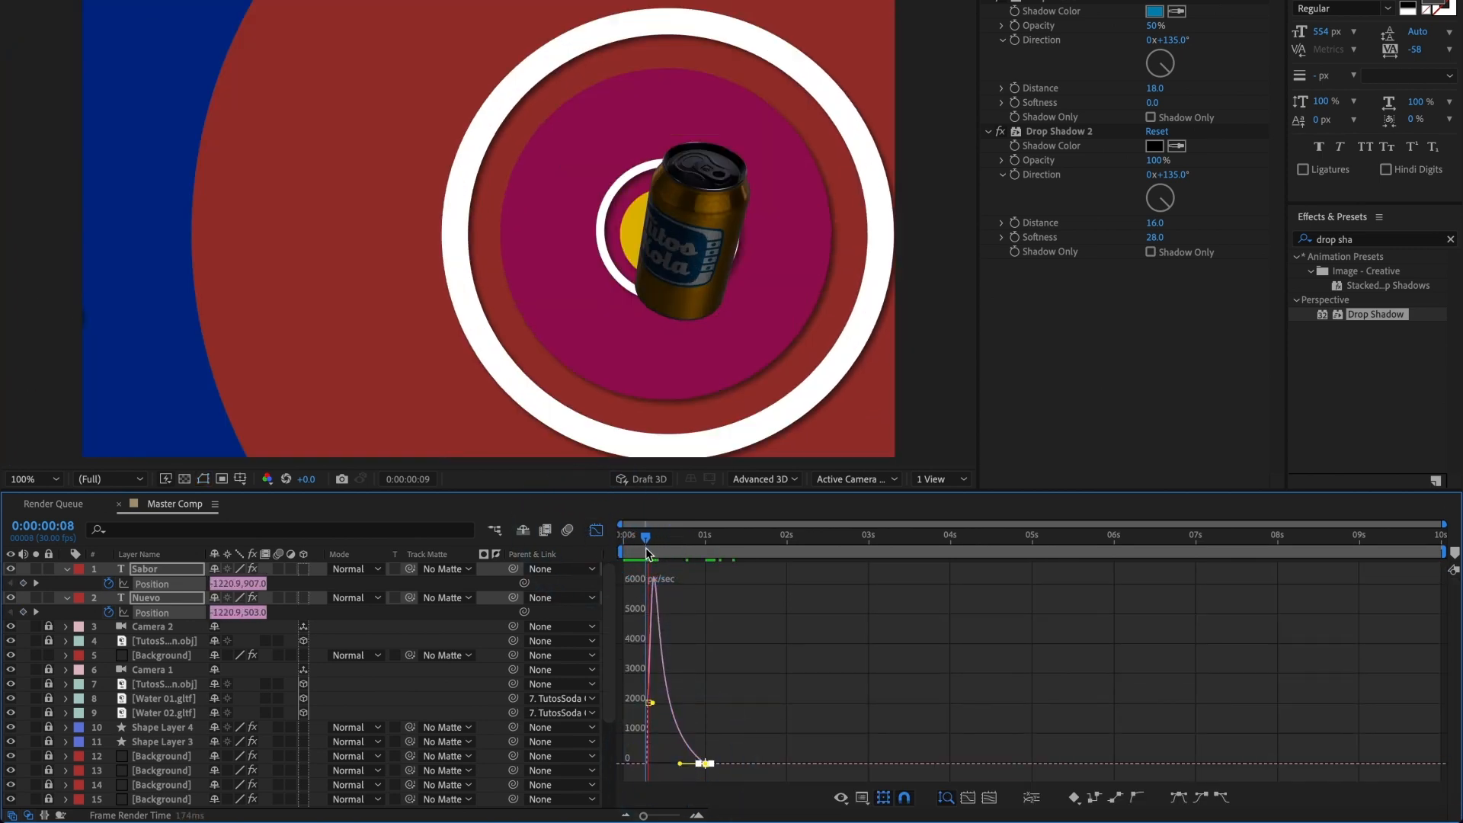
click(596, 531)
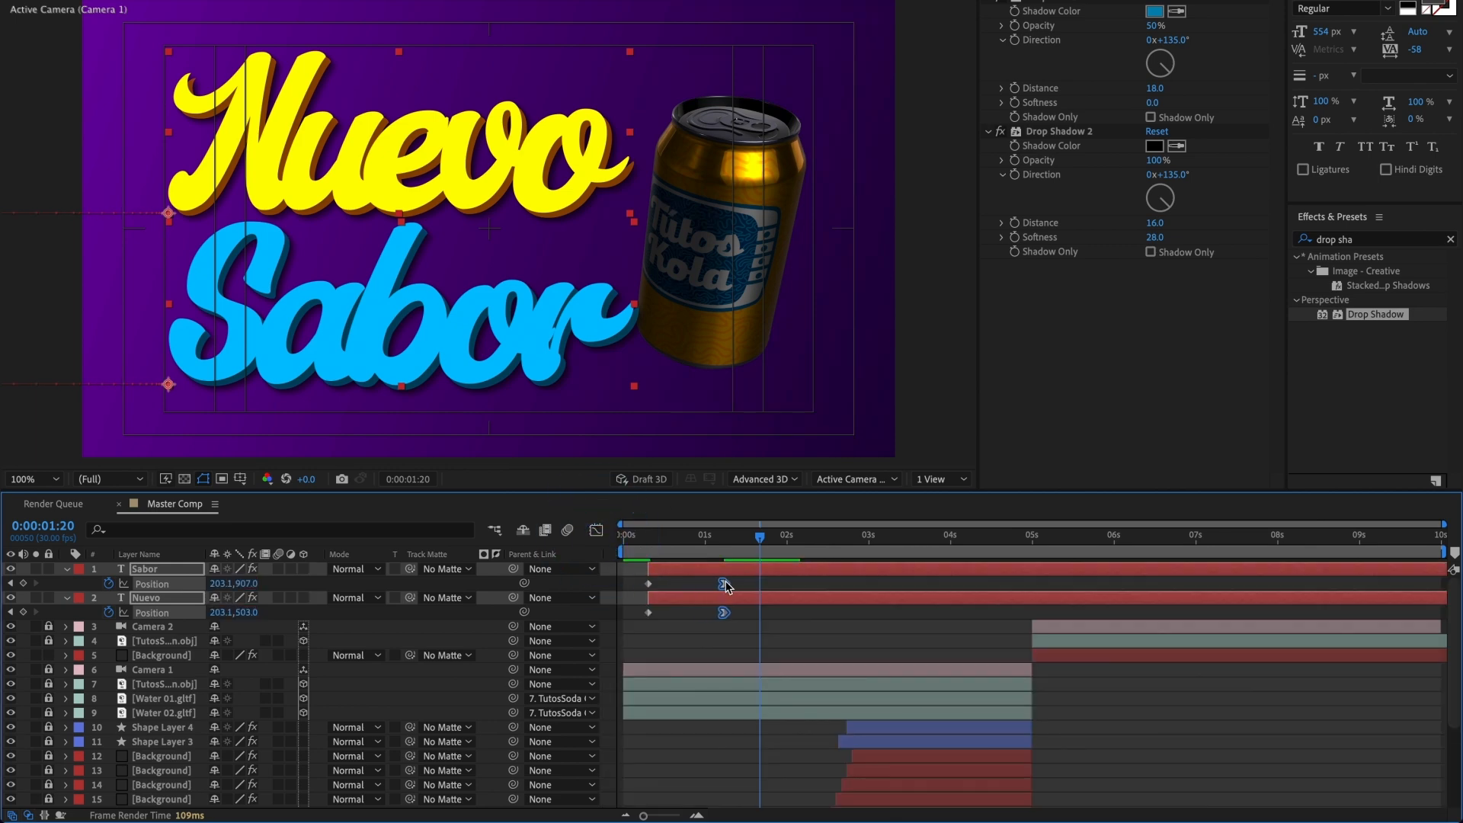
click(638, 546)
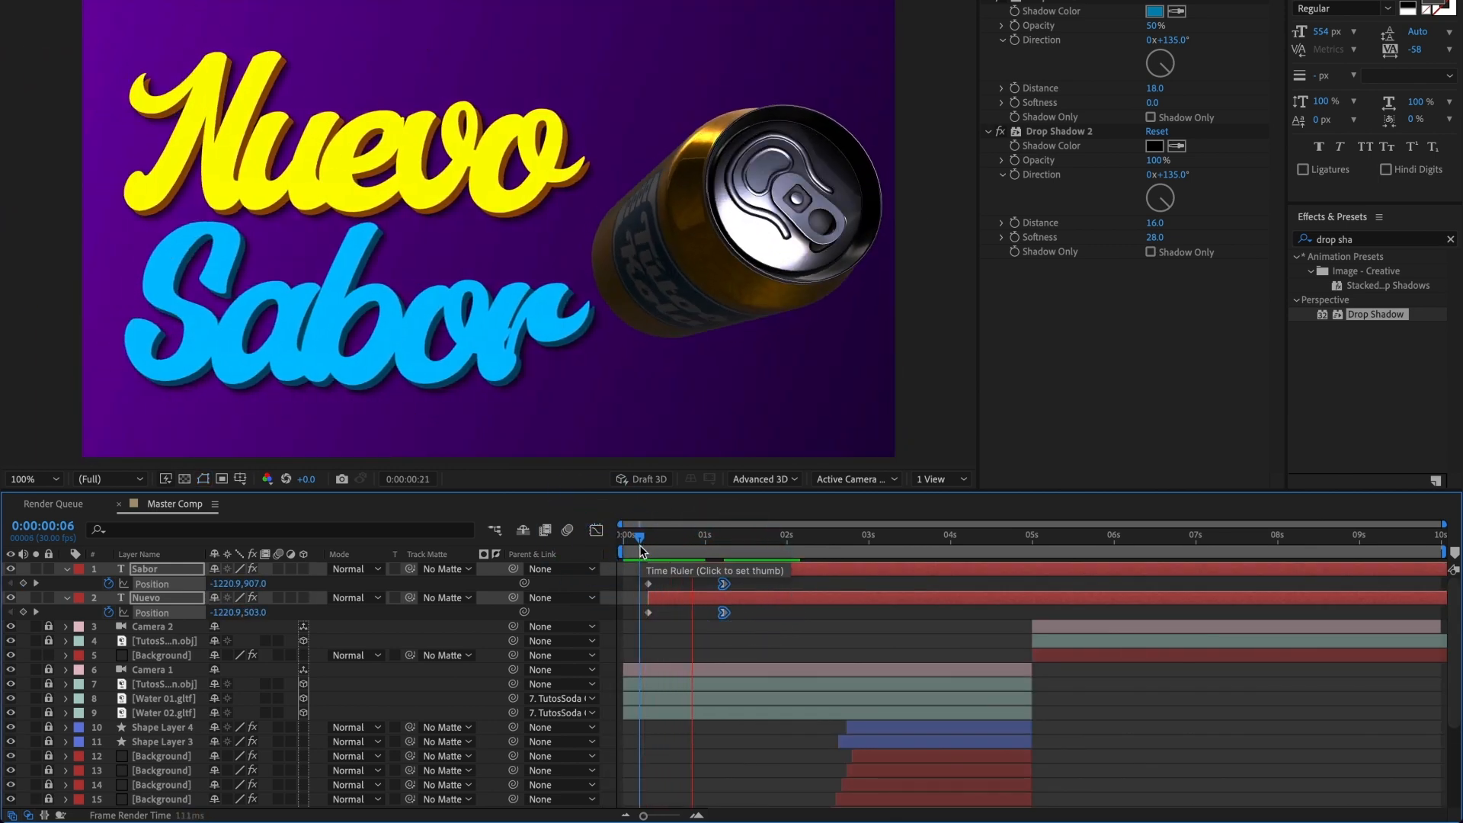
Step: Offset the Sabor layer to start about 7 frames after Nuevo and preview the staggered entrance
click(684, 596)
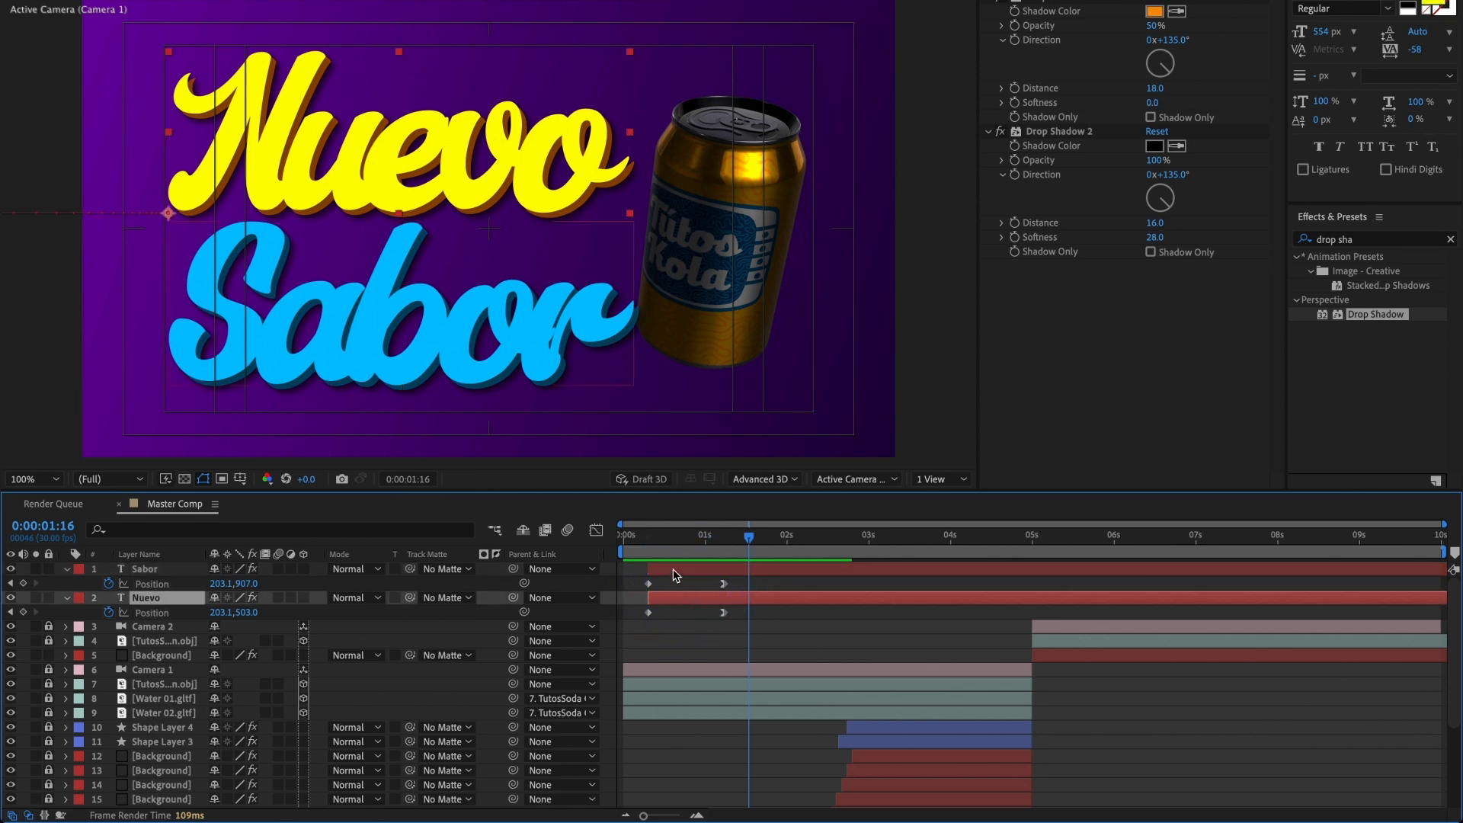
drag(673, 568, 694, 571)
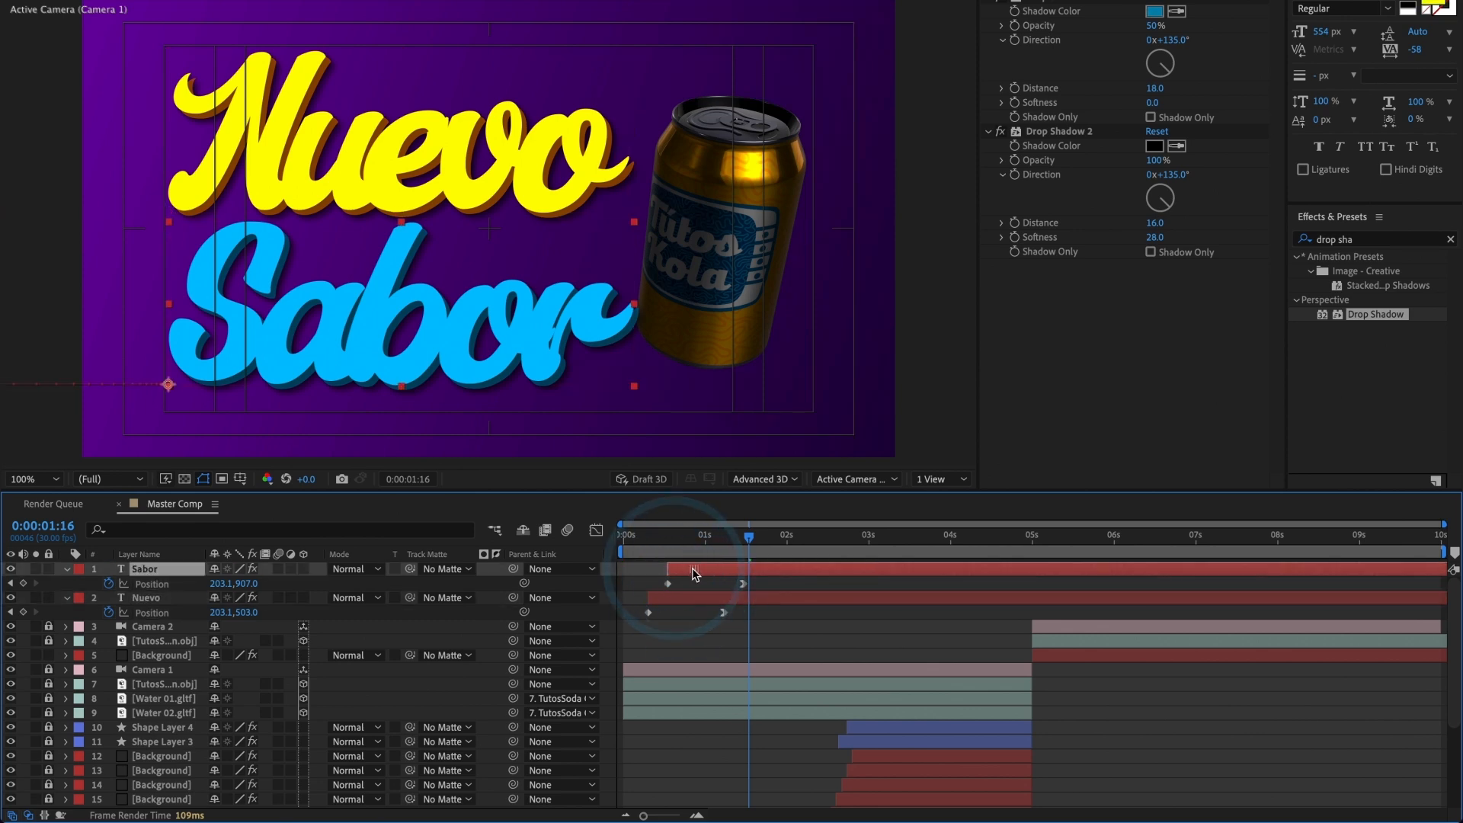
click(641, 551)
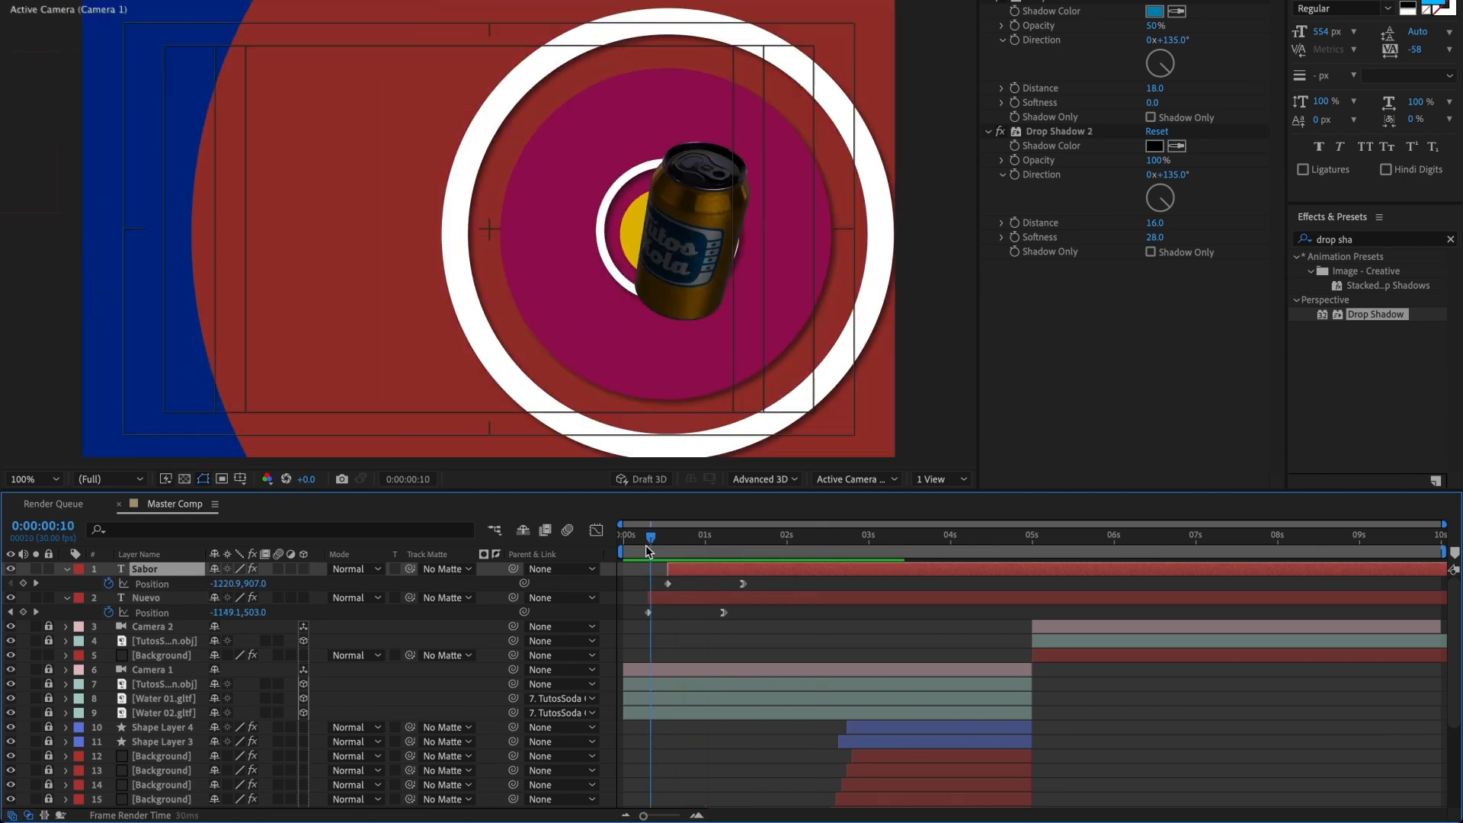
click(615, 550)
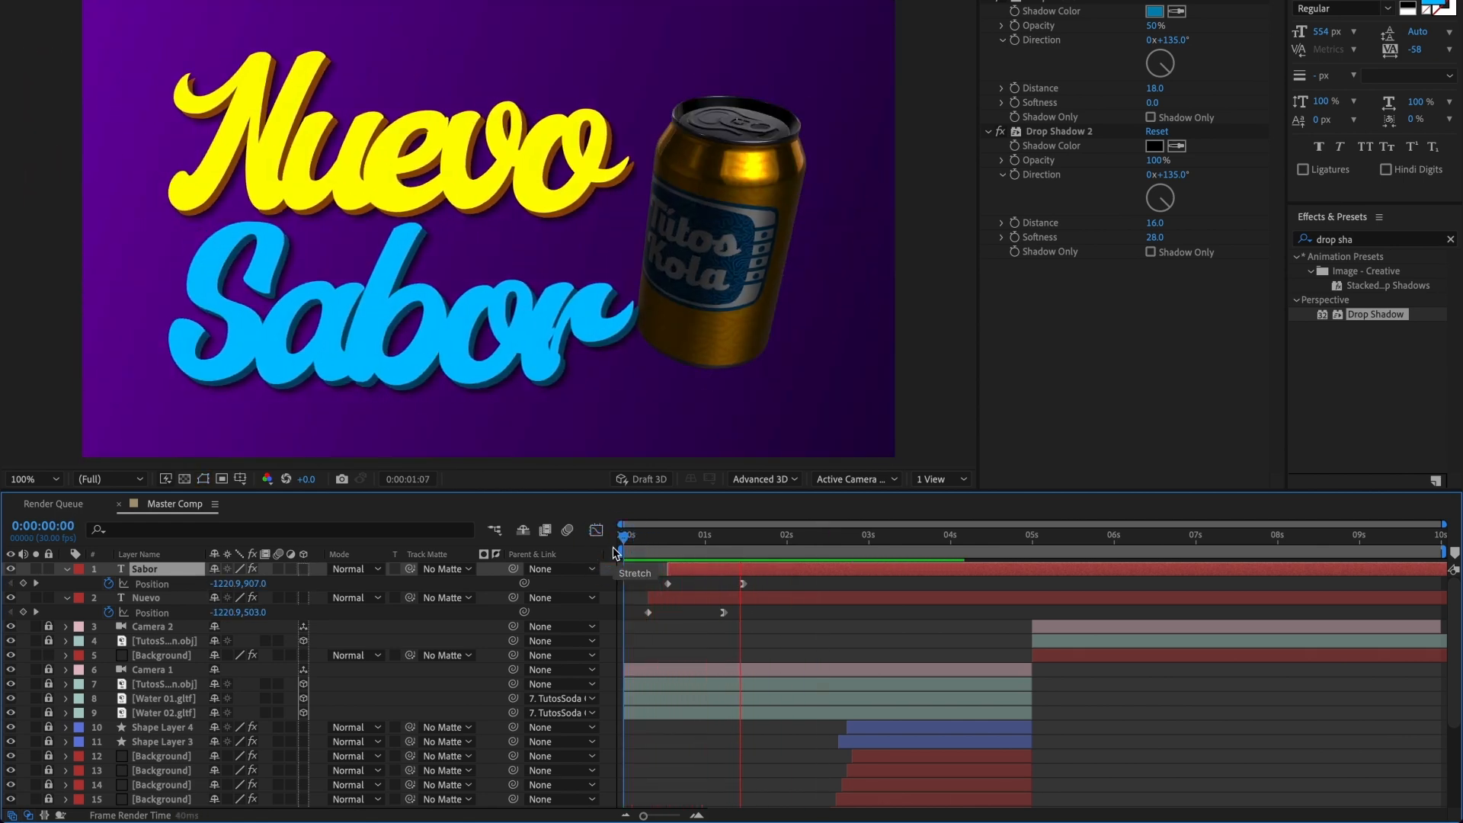
key(space)
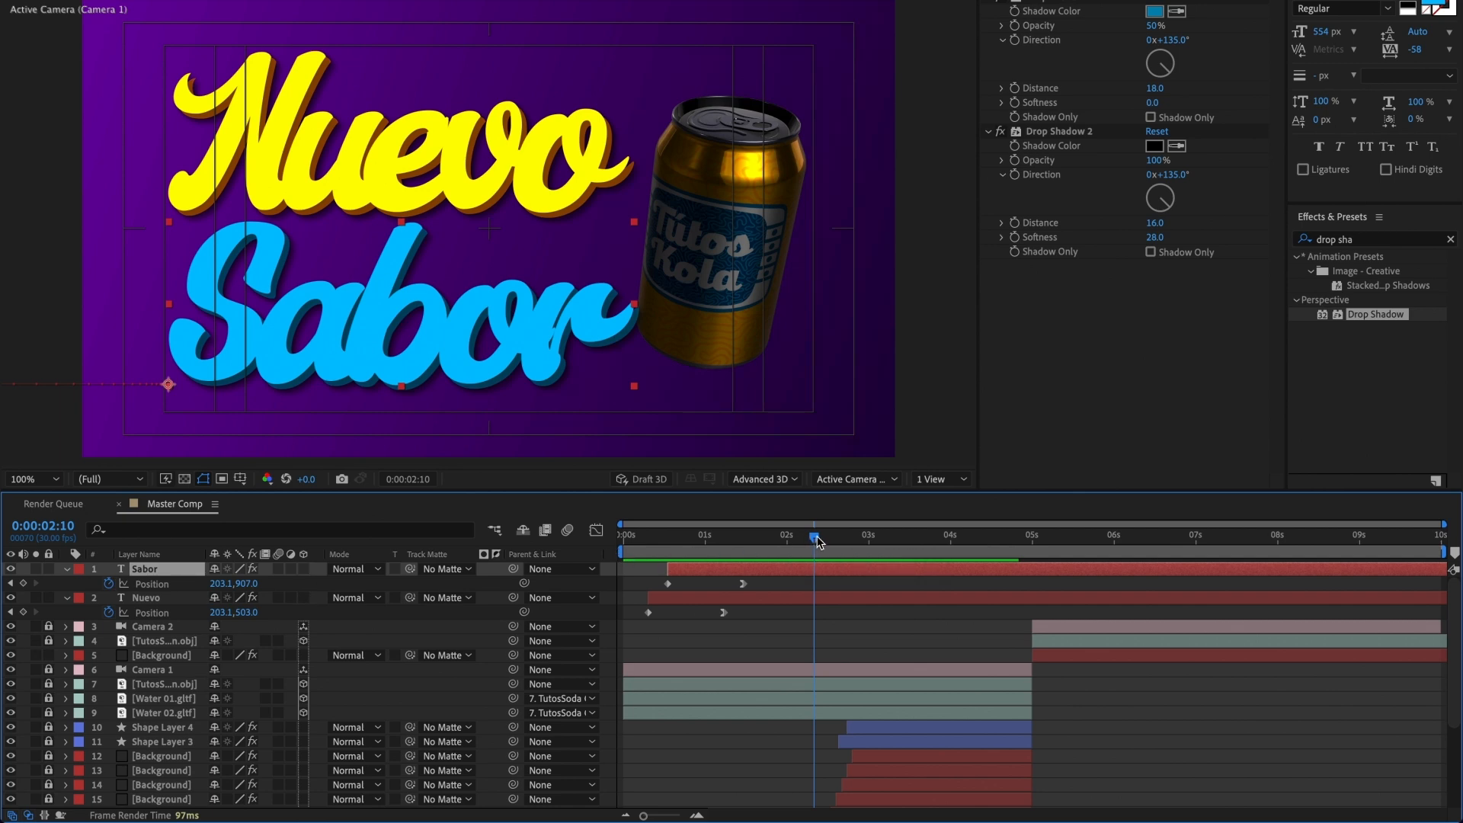
Step: Keyframe the titles' exit from 0:00:02:15 to 0:00:03:05, moving Sabor below the frame to Y 1591 and Nuevo above it to Y -149
mouse_move(818, 541)
mouse_down()
mouse_move(870, 541)
mouse_move(821, 546)
mouse_move(839, 547)
mouse_move(823, 568)
mouse_up()
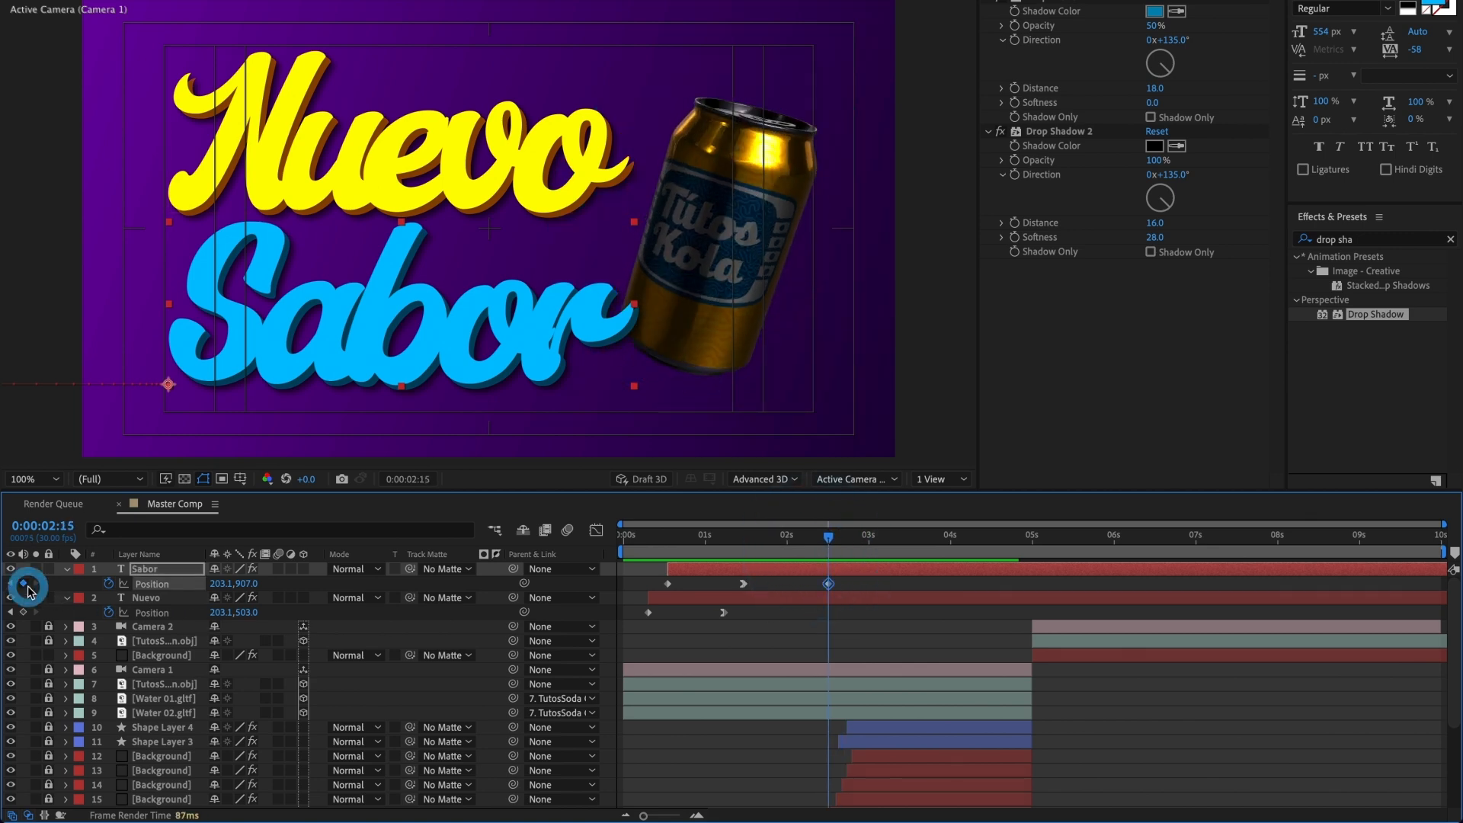
click(23, 612)
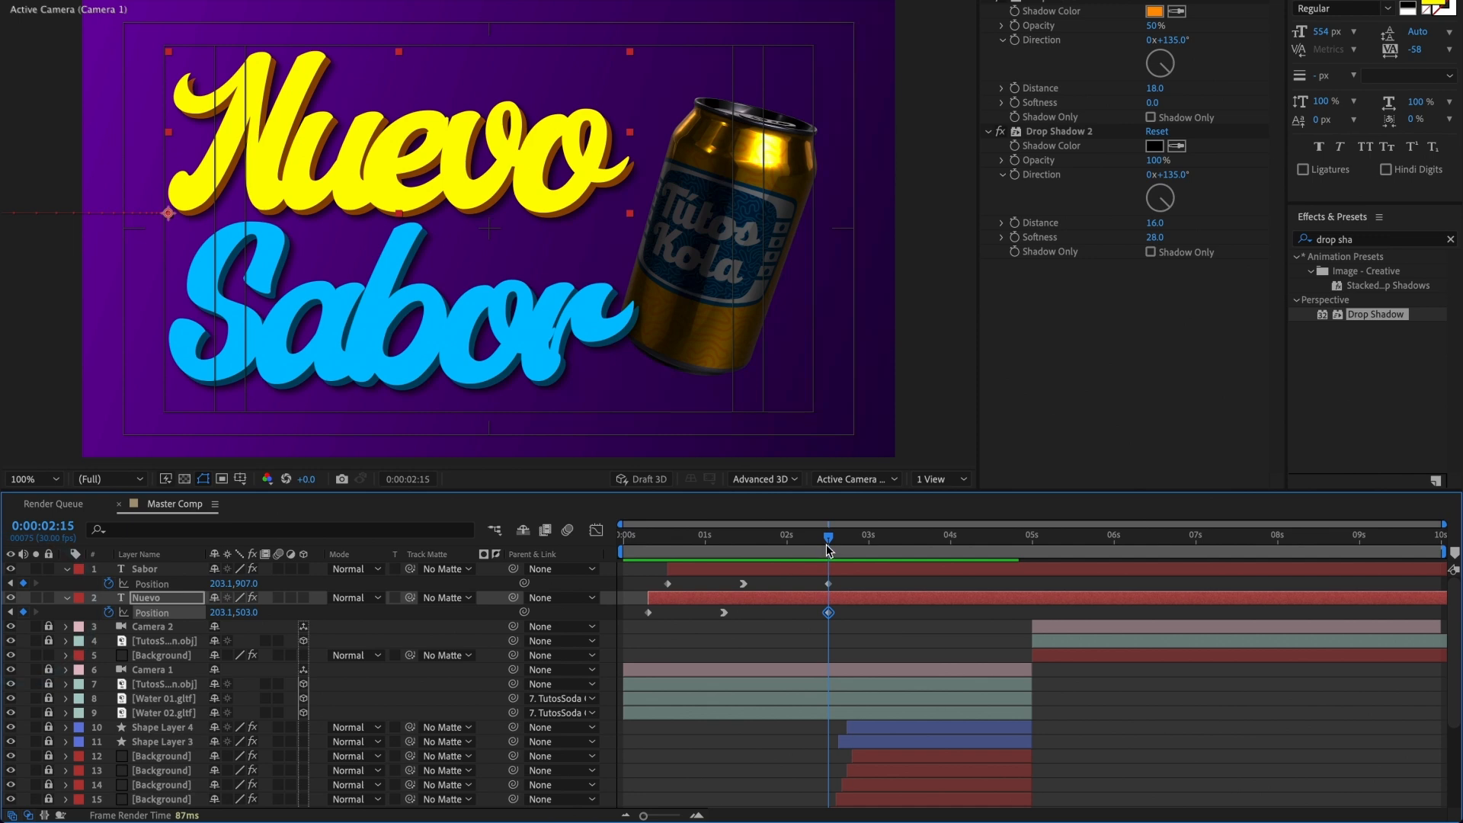
drag(827, 545, 886, 548)
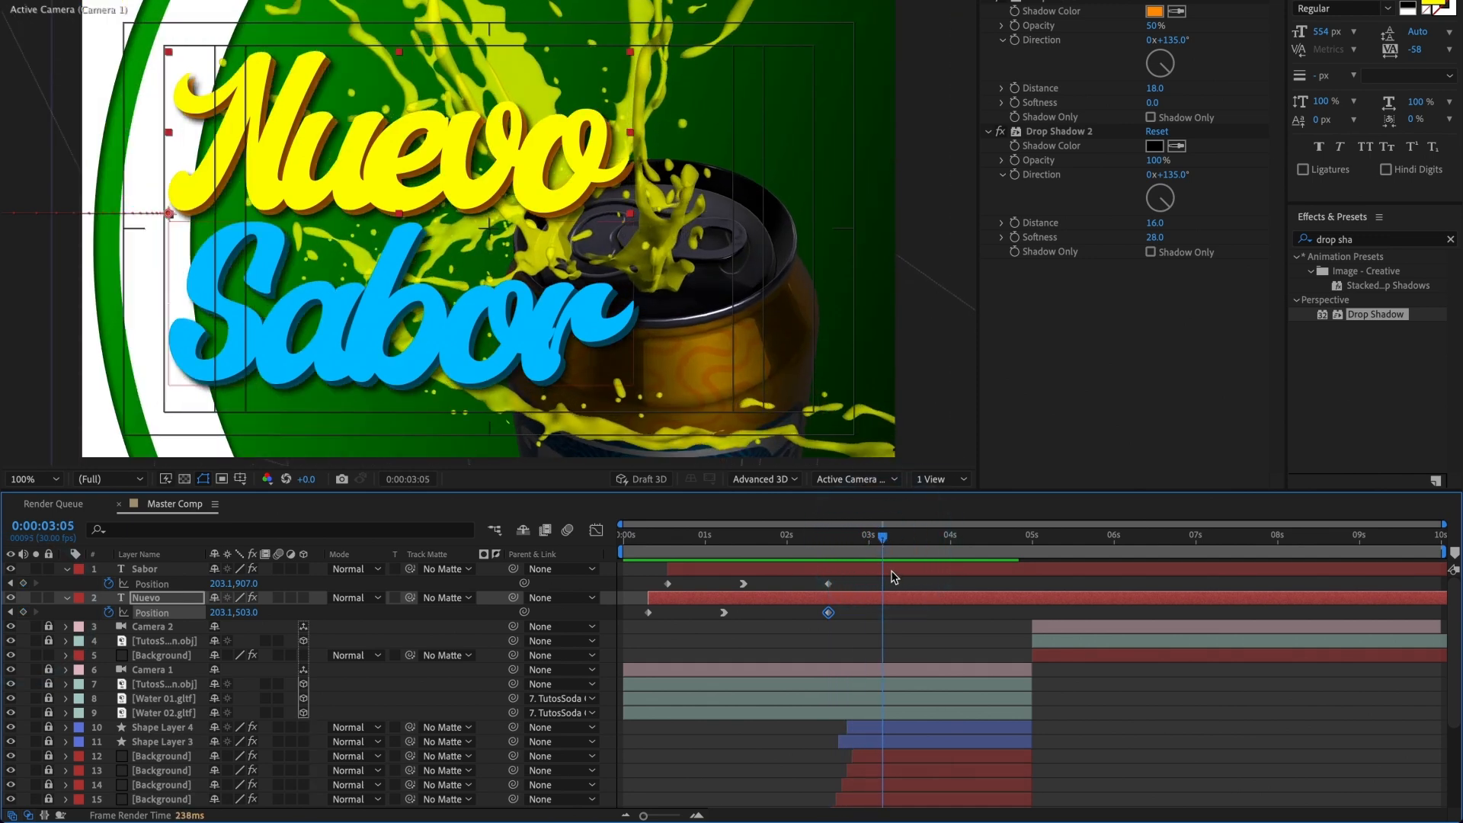
click(888, 570)
key(comma)
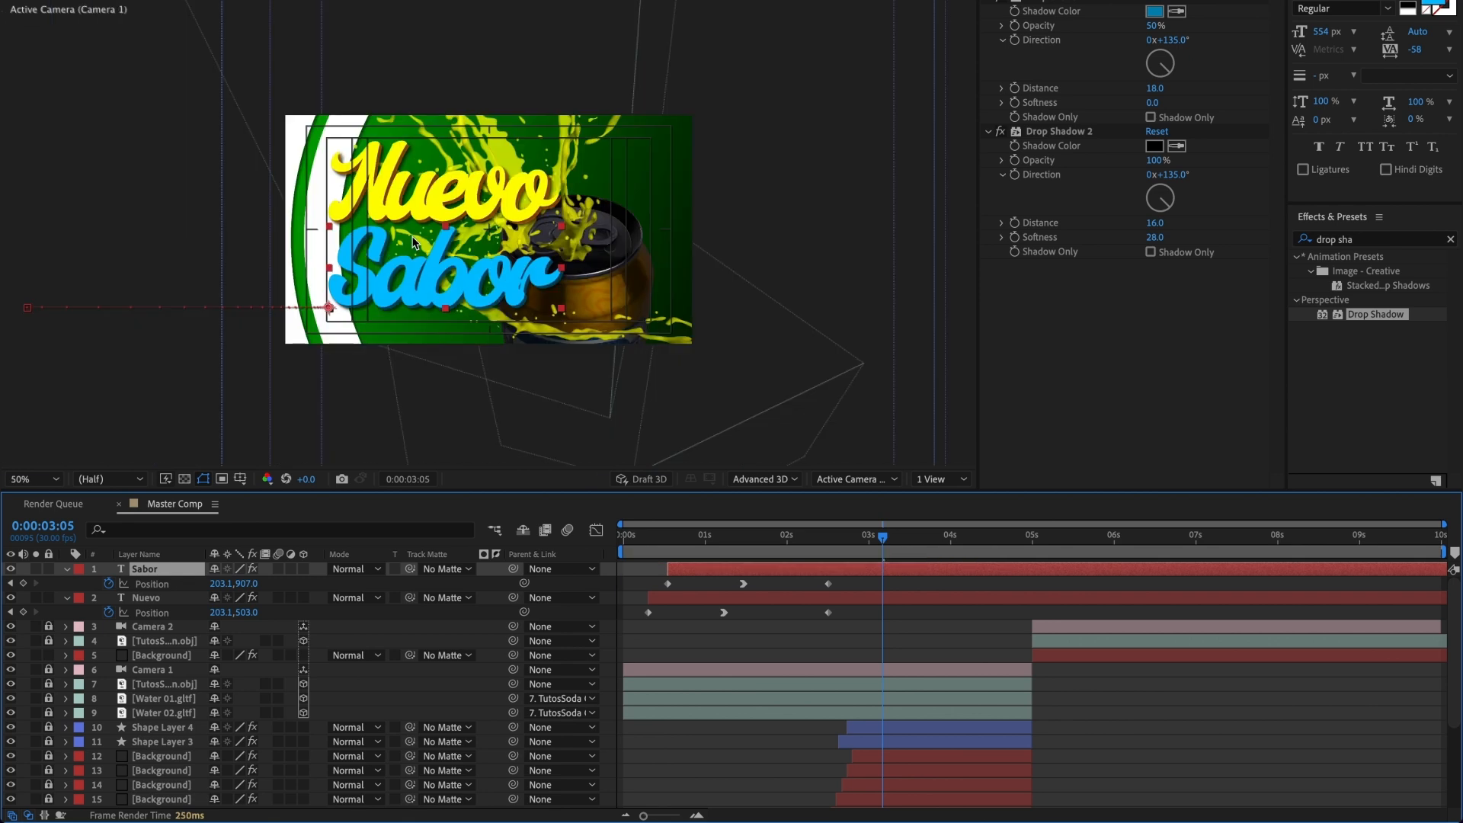
drag(447, 250, 445, 394)
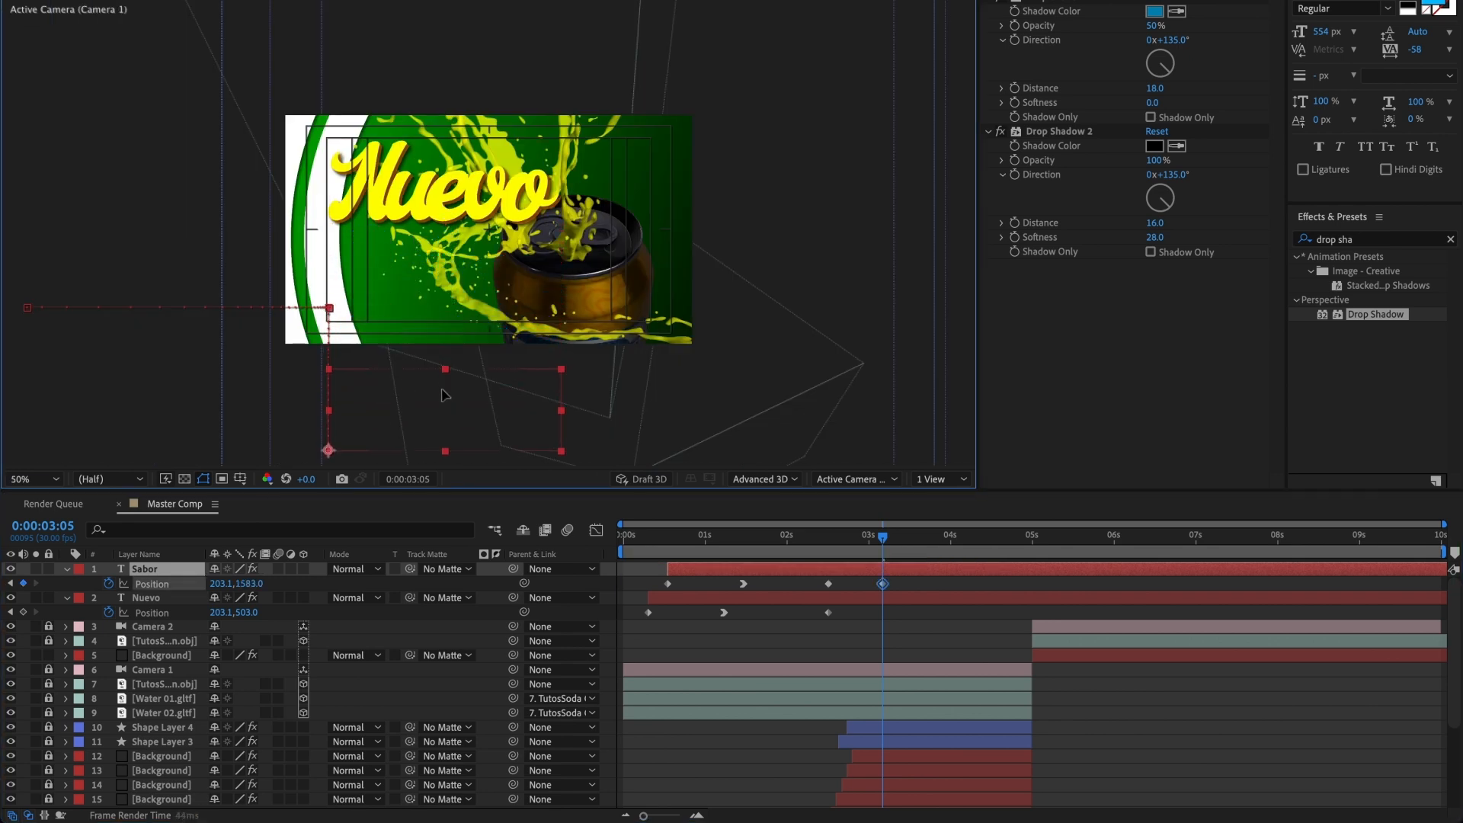
click(881, 597)
drag(500, 212, 467, 74)
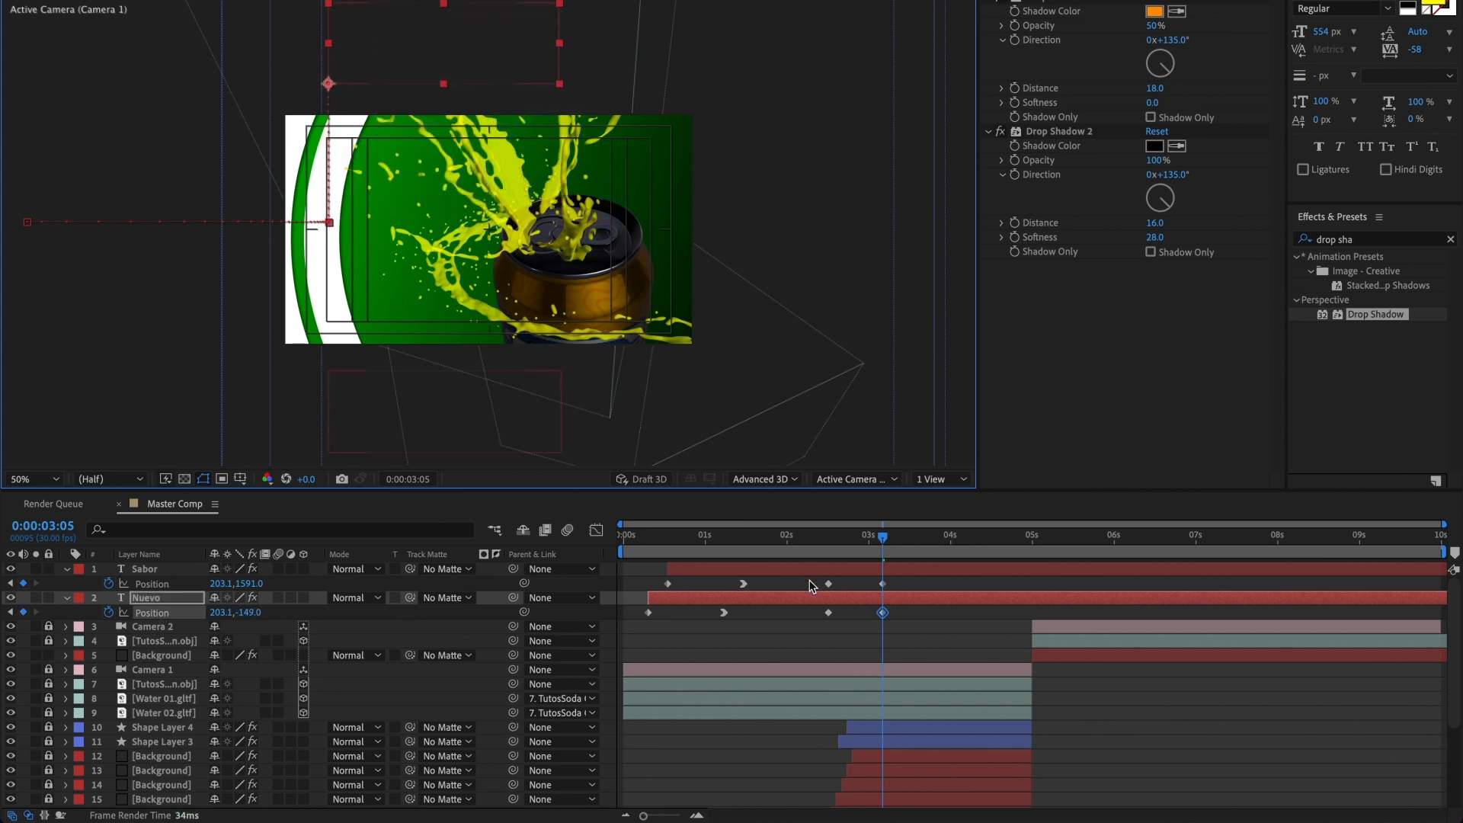
Step: Apply Easy Ease to both titles' exit Position keyframes at 0:00:02:15 and 0:00:03:05, and preview the motion
drag(811, 586, 904, 620)
key(period)
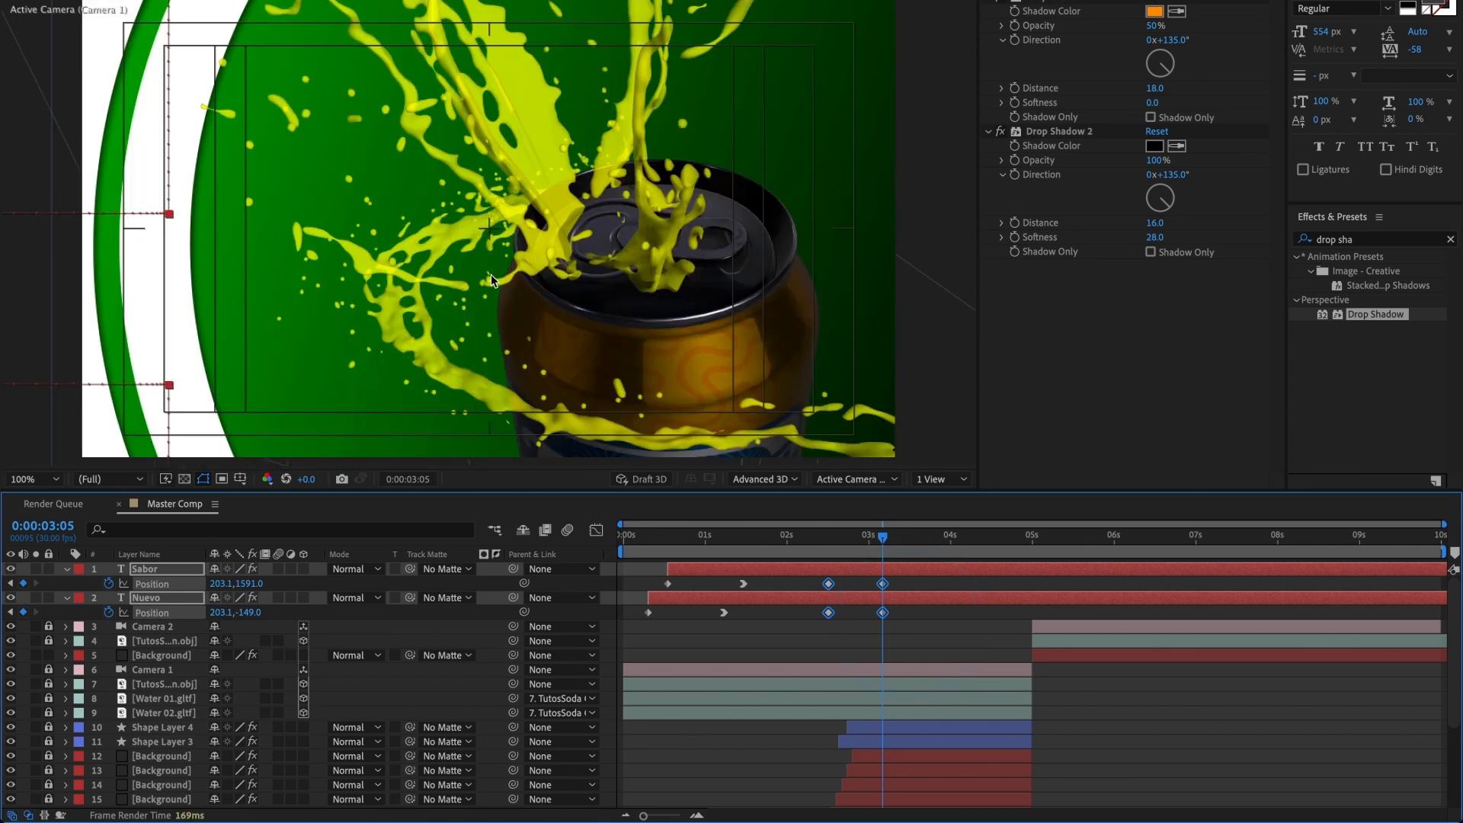
right_click(830, 587)
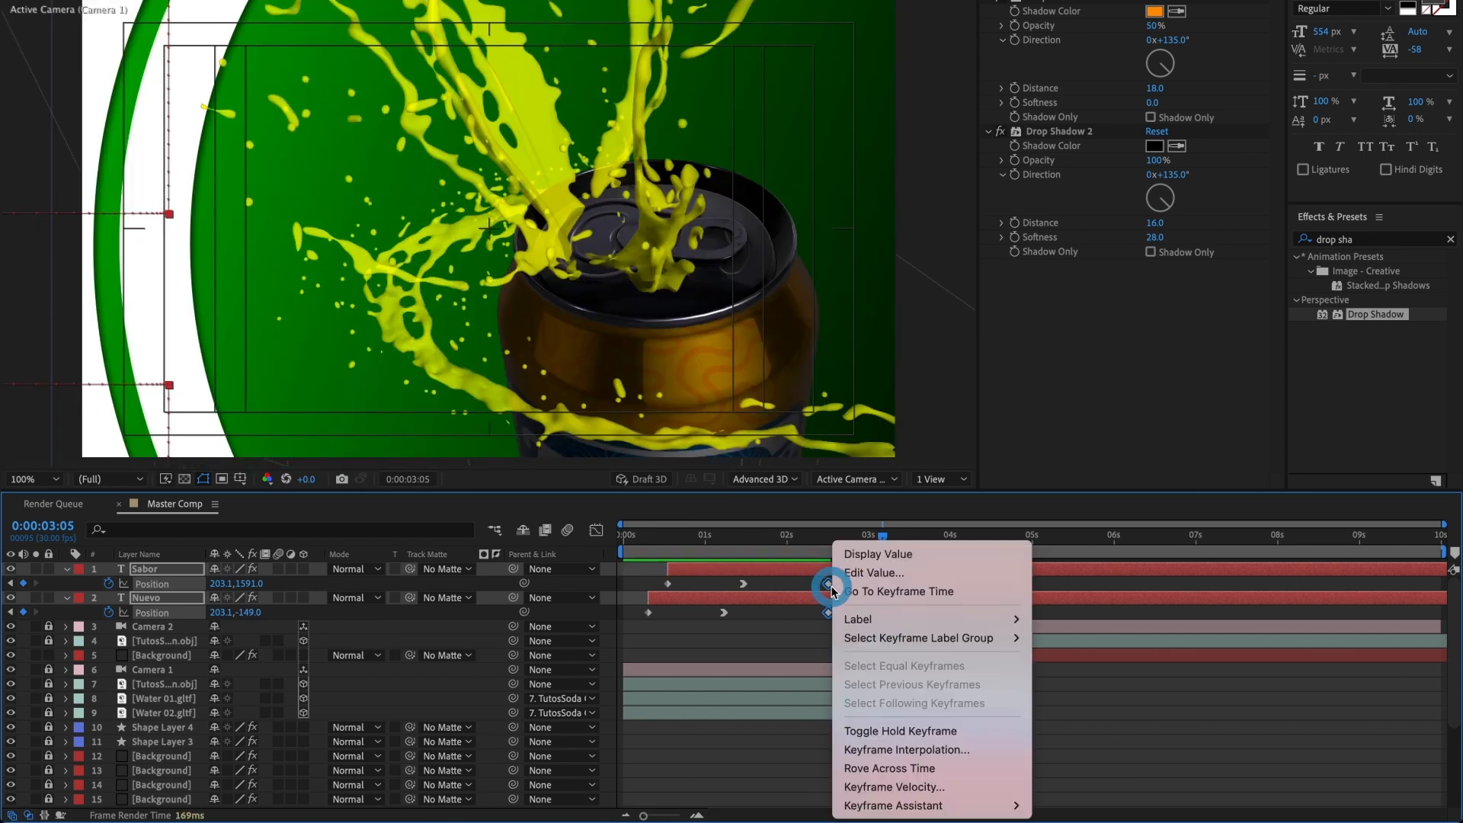
mouse_move(937, 805)
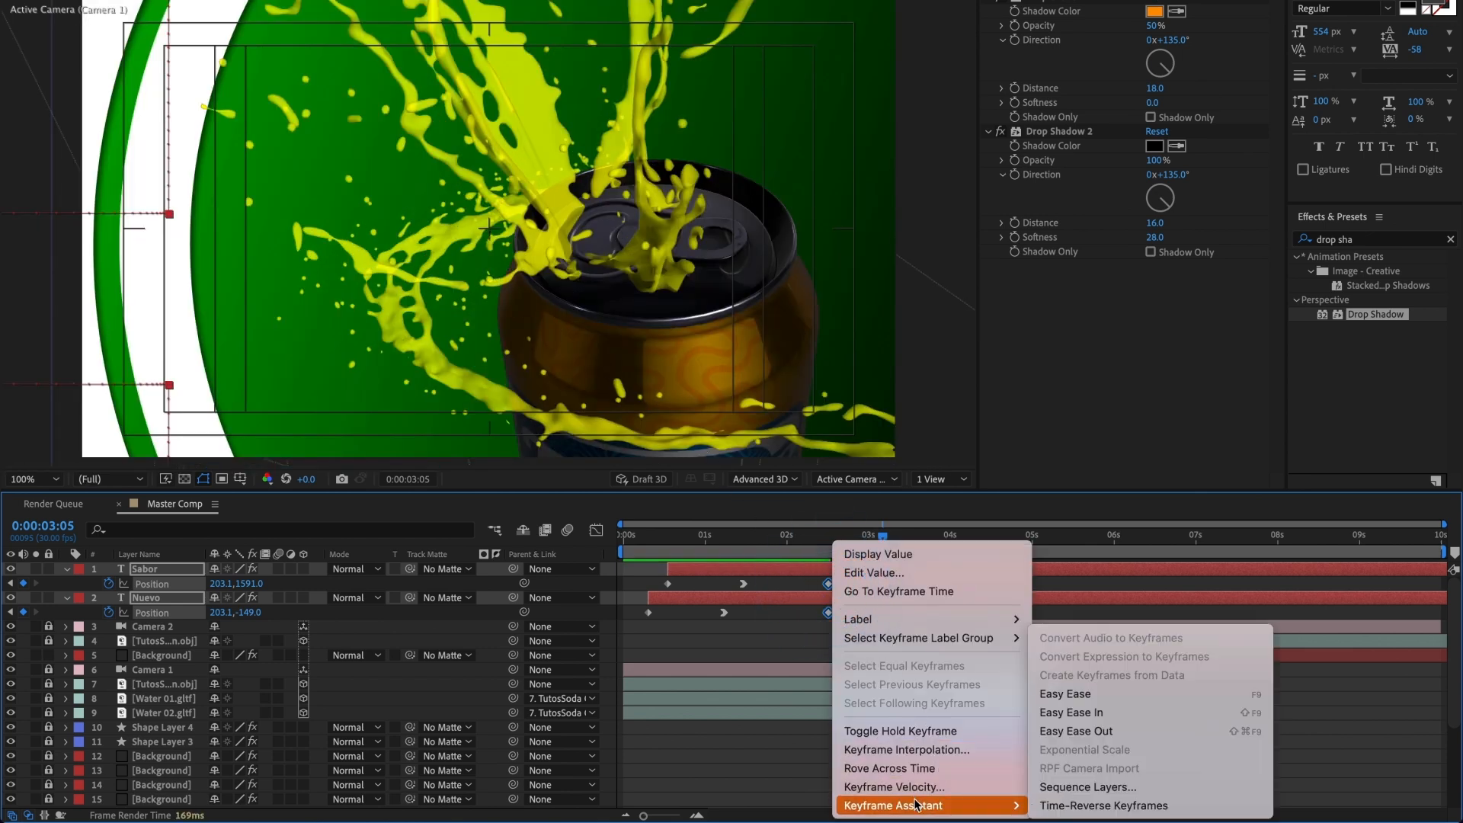
click(1135, 695)
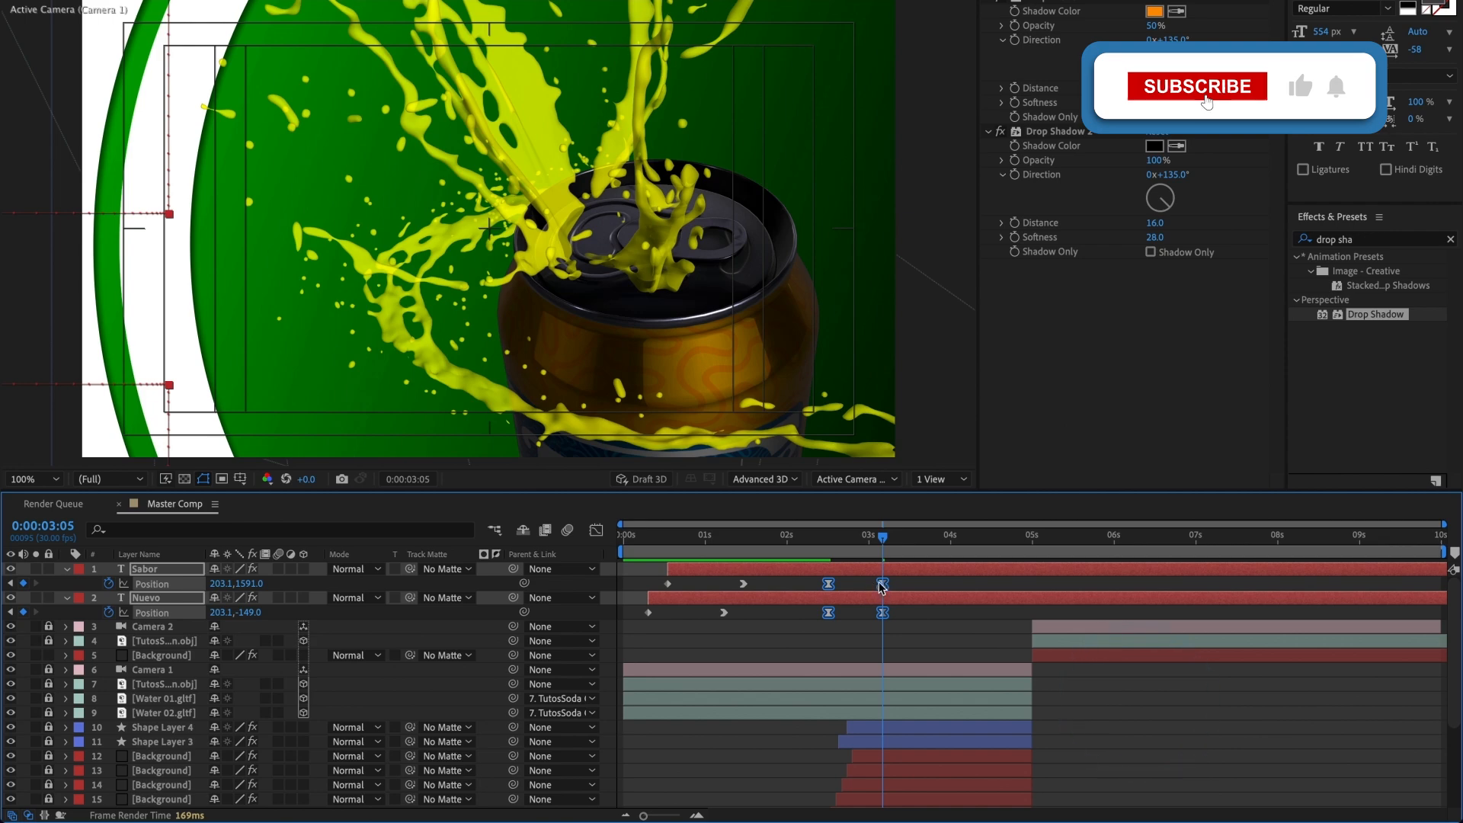
drag(882, 551, 638, 551)
key(space)
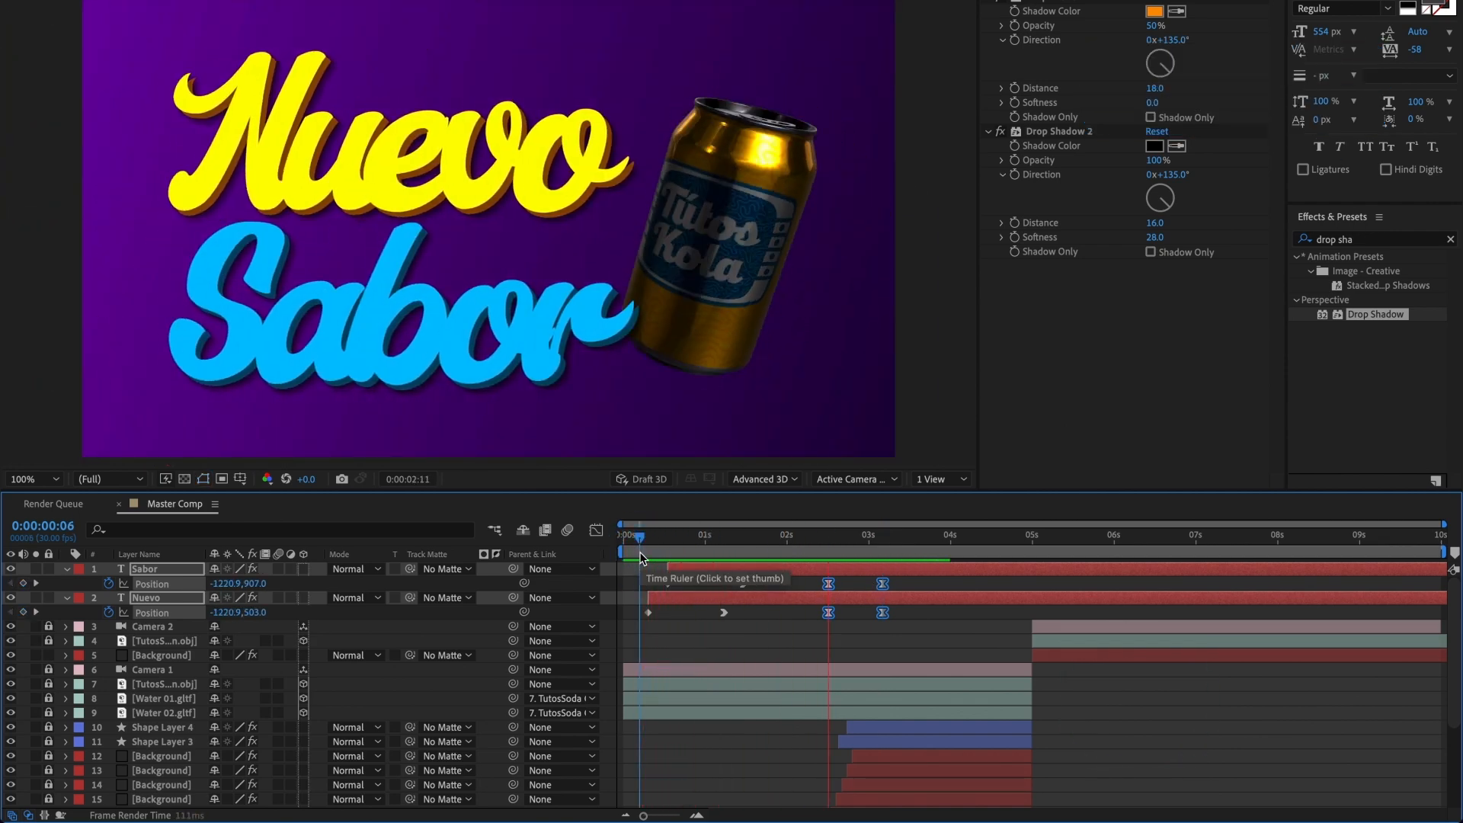
key(space)
Step: Lengthen the outgoing ease of both titles' first exit Position keyframes in the speed graph, keeping their speed at zero
mouse_move(807, 541)
mouse_down()
mouse_move(850, 541)
mouse_move(829, 624)
mouse_up()
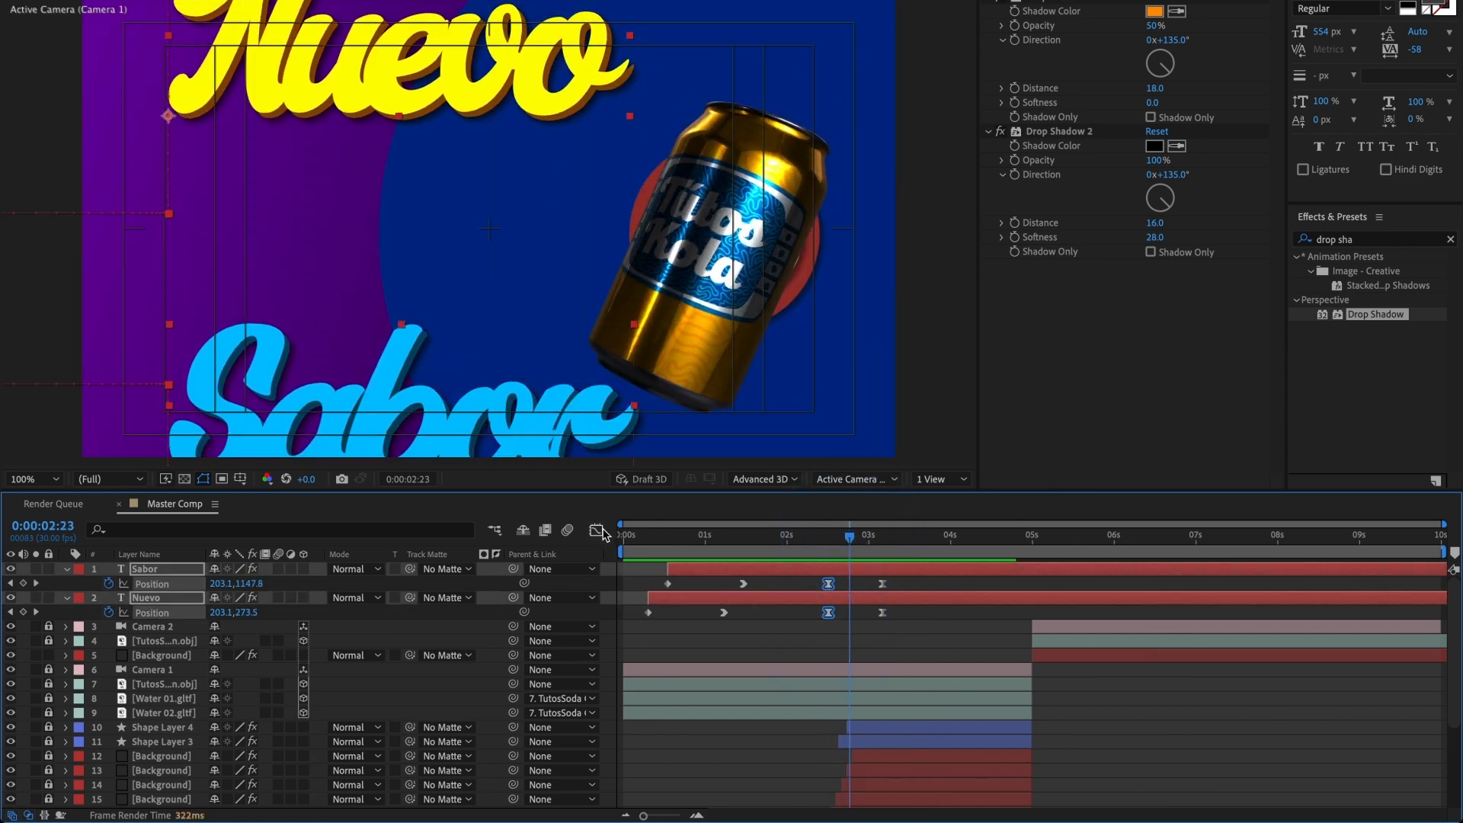
click(596, 530)
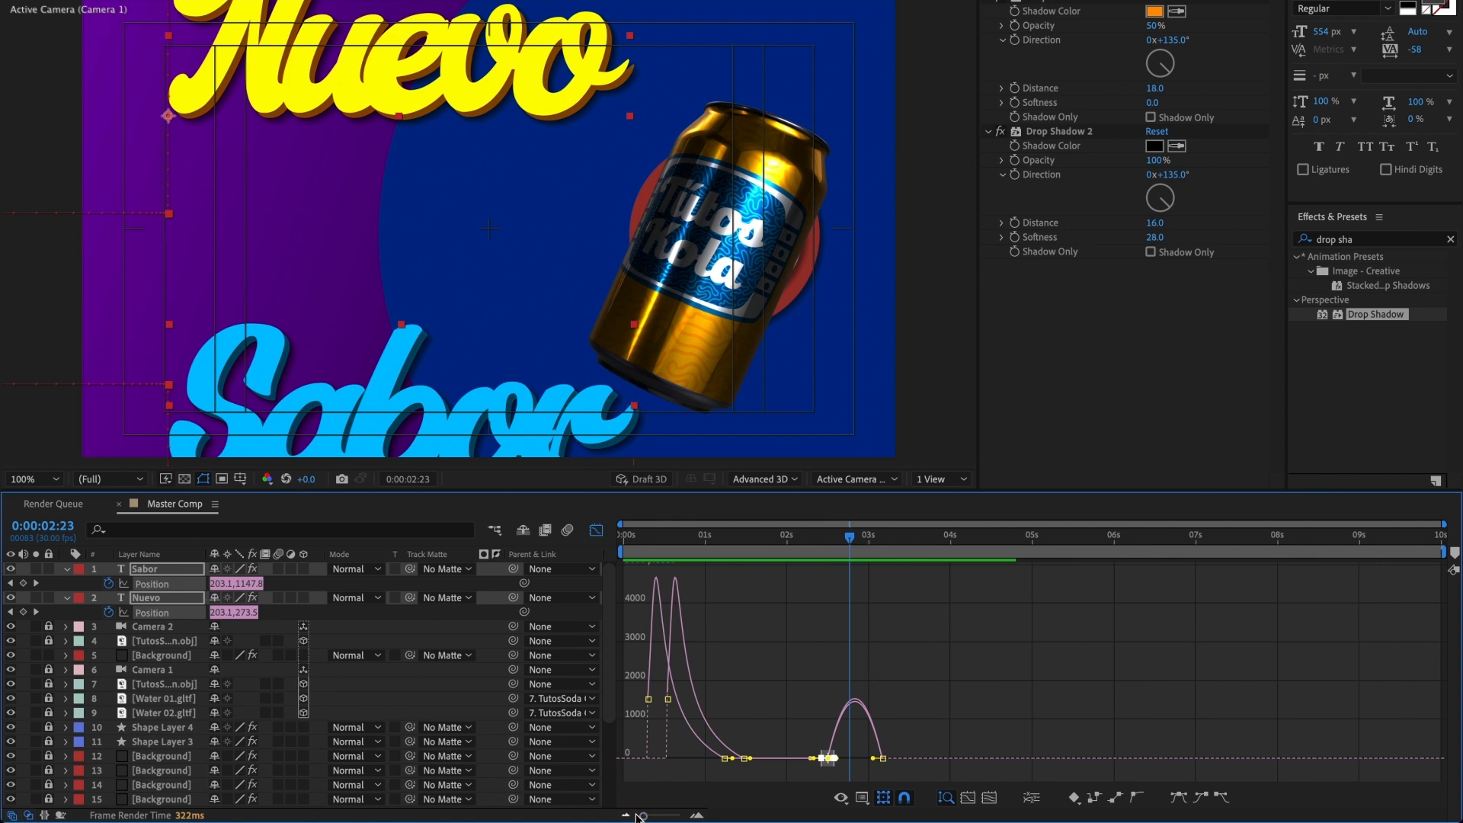
drag(636, 815, 672, 815)
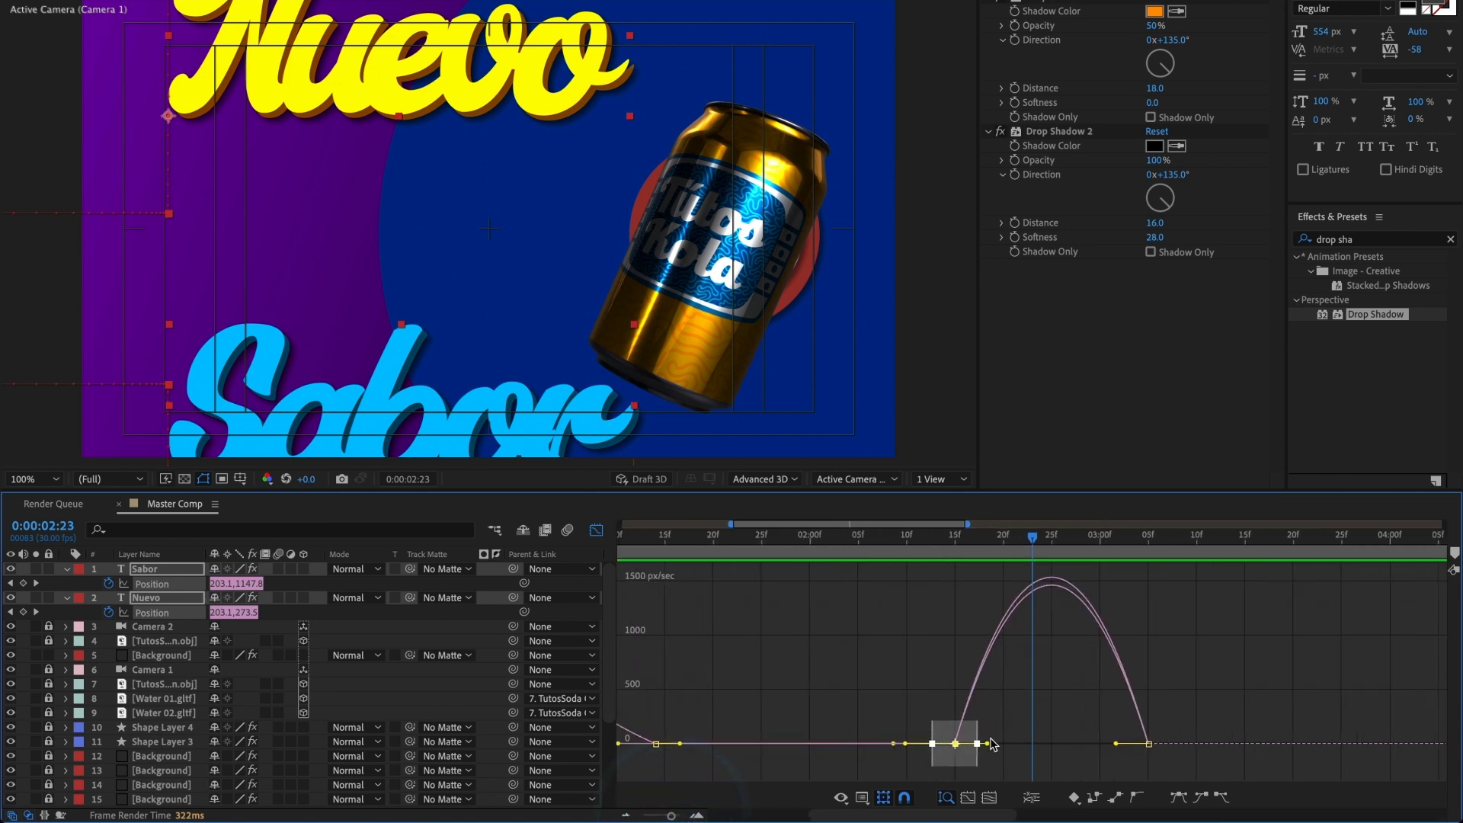
drag(989, 746, 1013, 749)
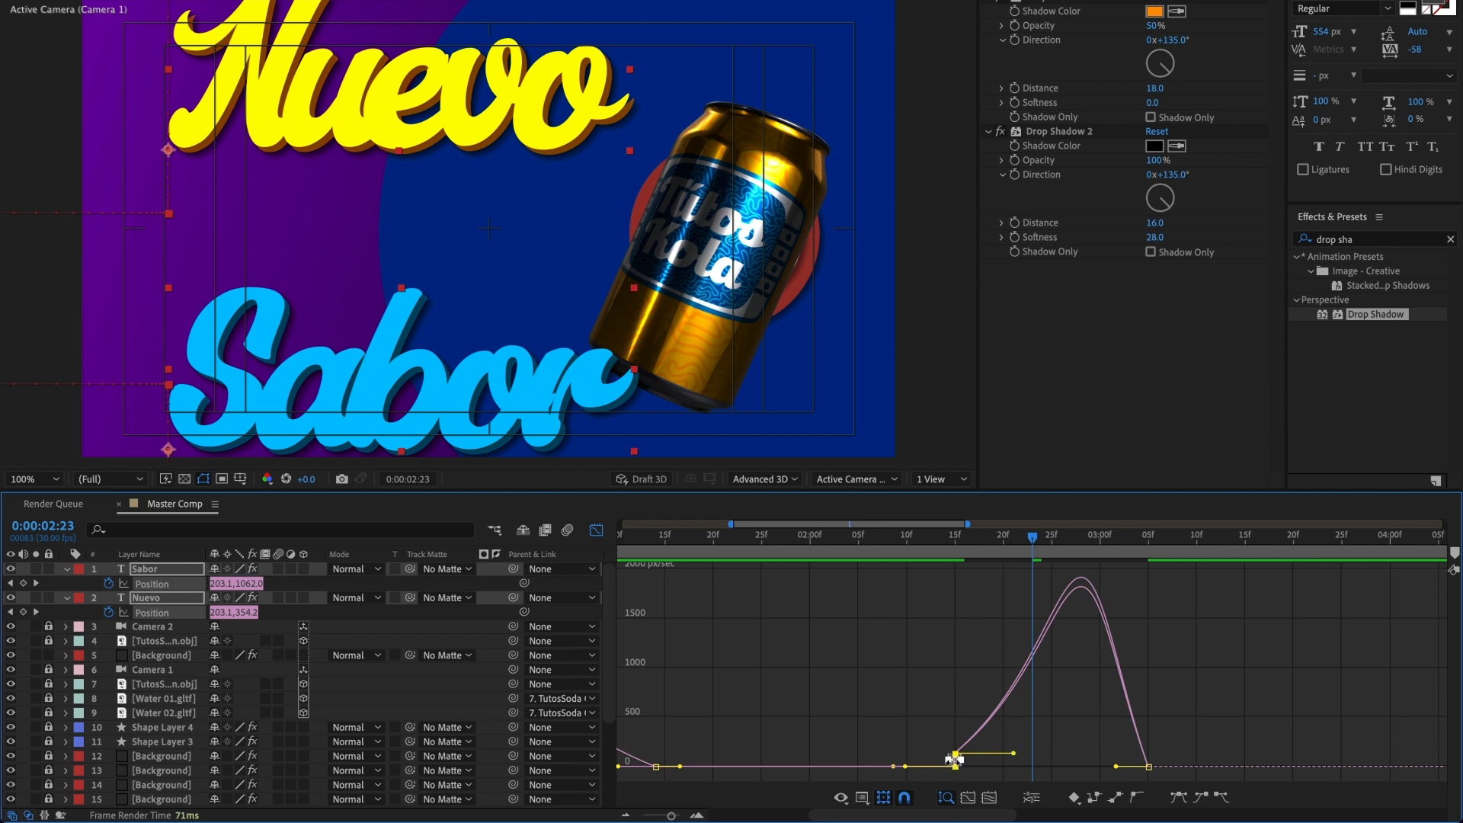
key(ctrl+z)
drag(934, 731, 1016, 761)
Step: Lengthen the incoming ease of the titles' last exit Position keyframes in the speed graph and preview the exit
click(1148, 761)
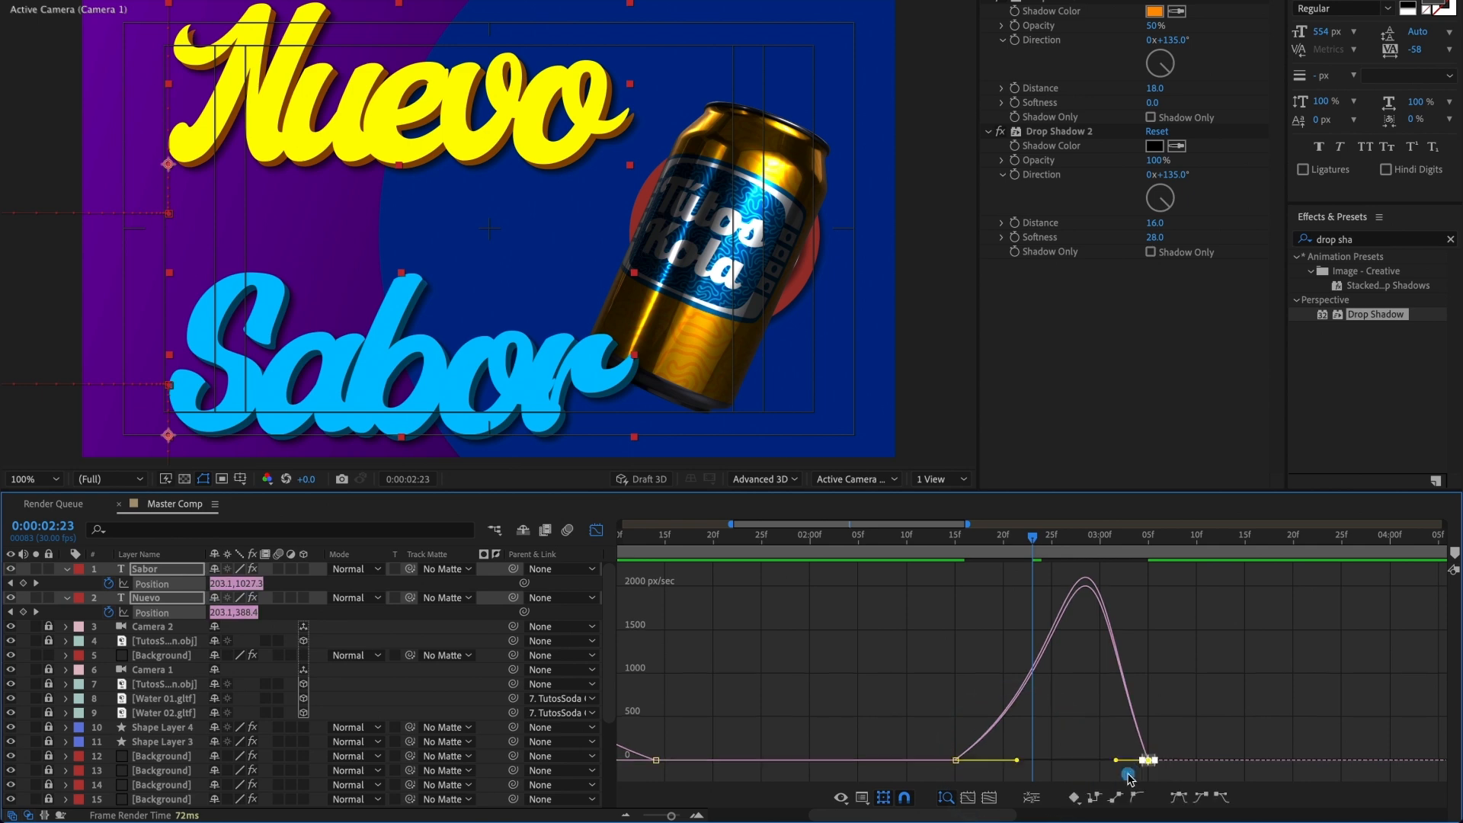
drag(1116, 761, 1083, 761)
drag(1032, 538, 962, 567)
key(space)
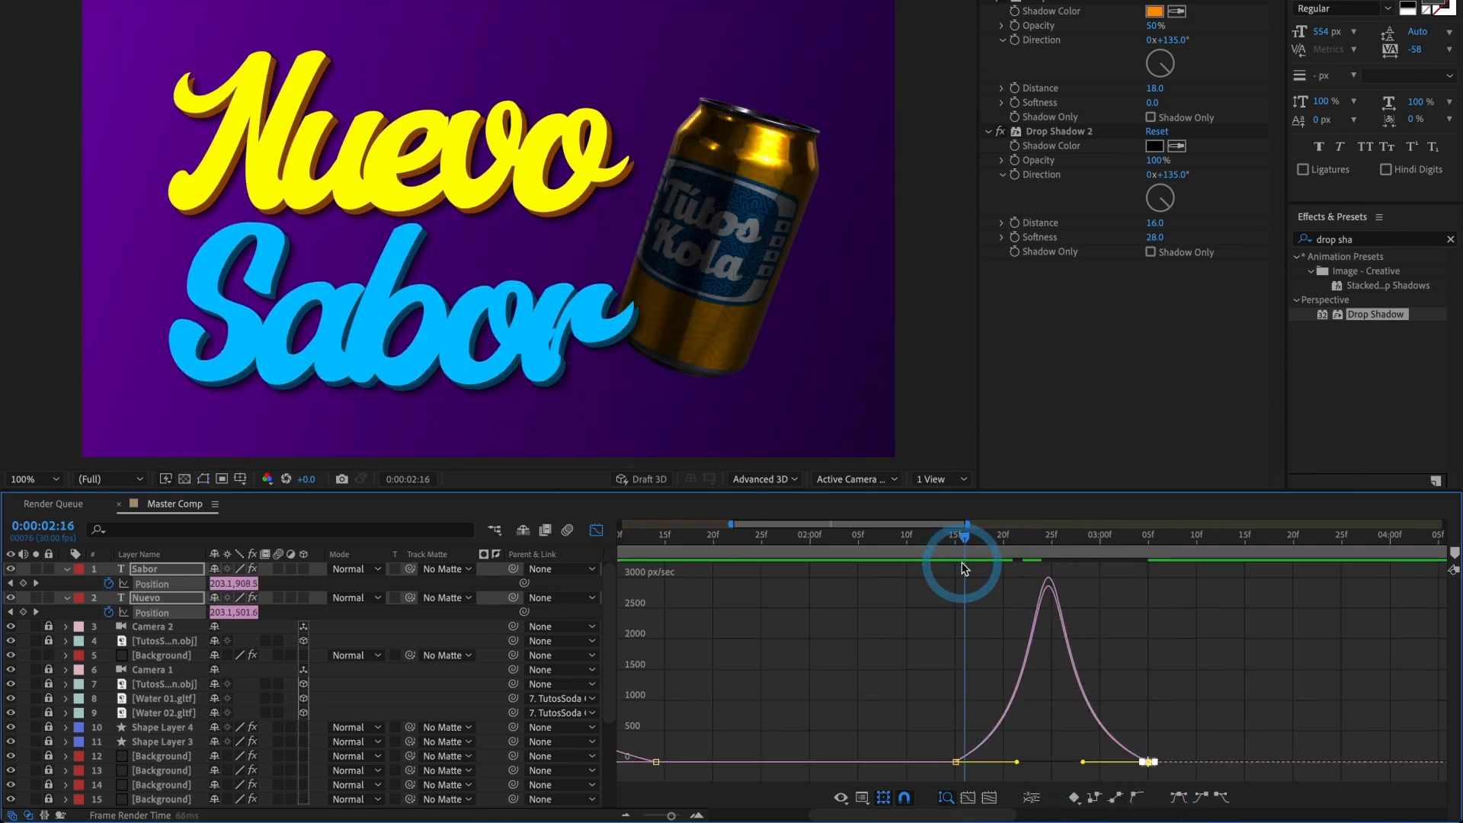
click(898, 555)
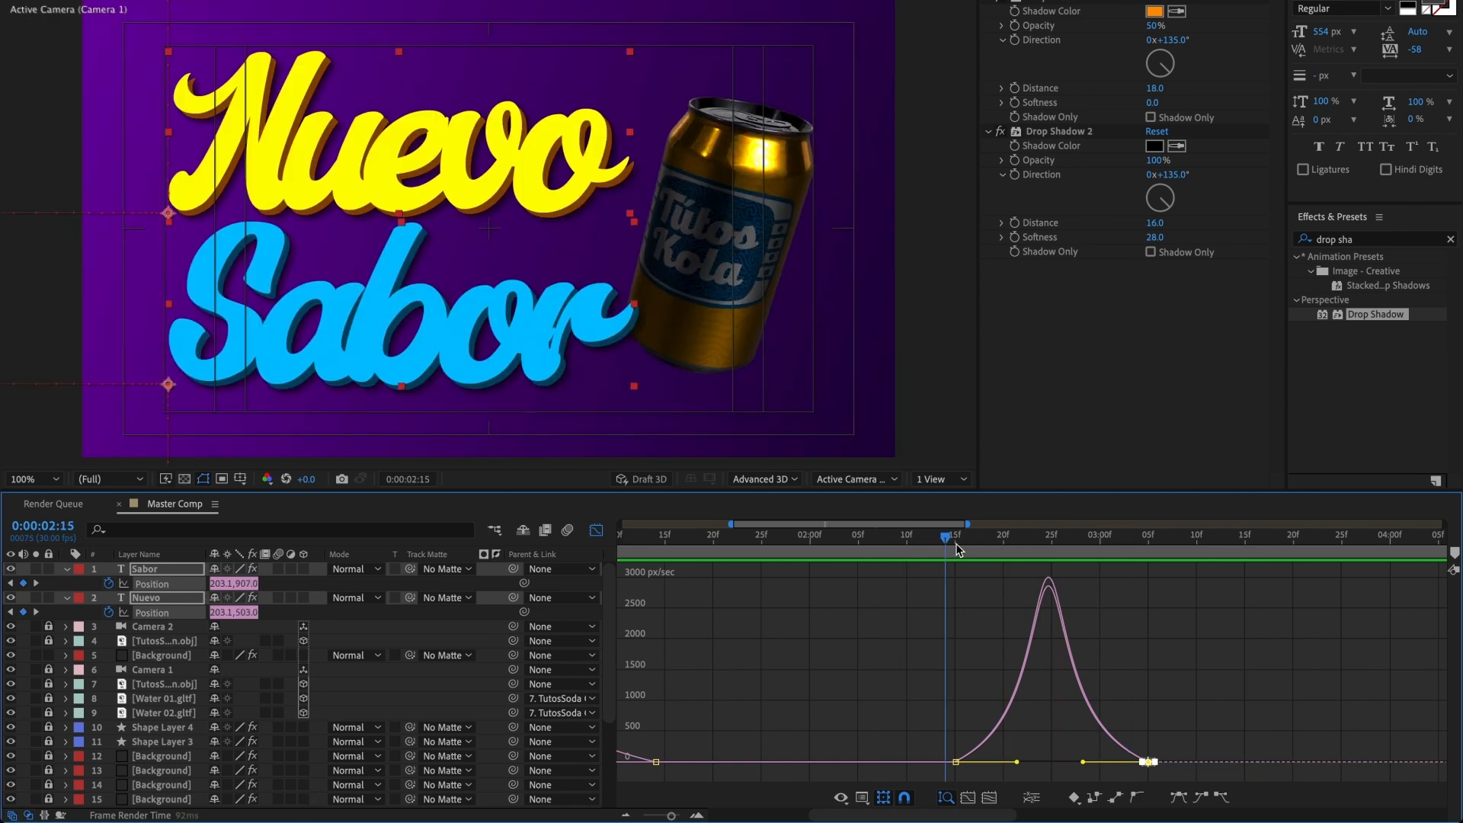
click(1019, 553)
Step: Extend the outgoing ease of the titles' first exit keyframes further for a sharper speed peak and preview from the start
drag(949, 740, 1045, 763)
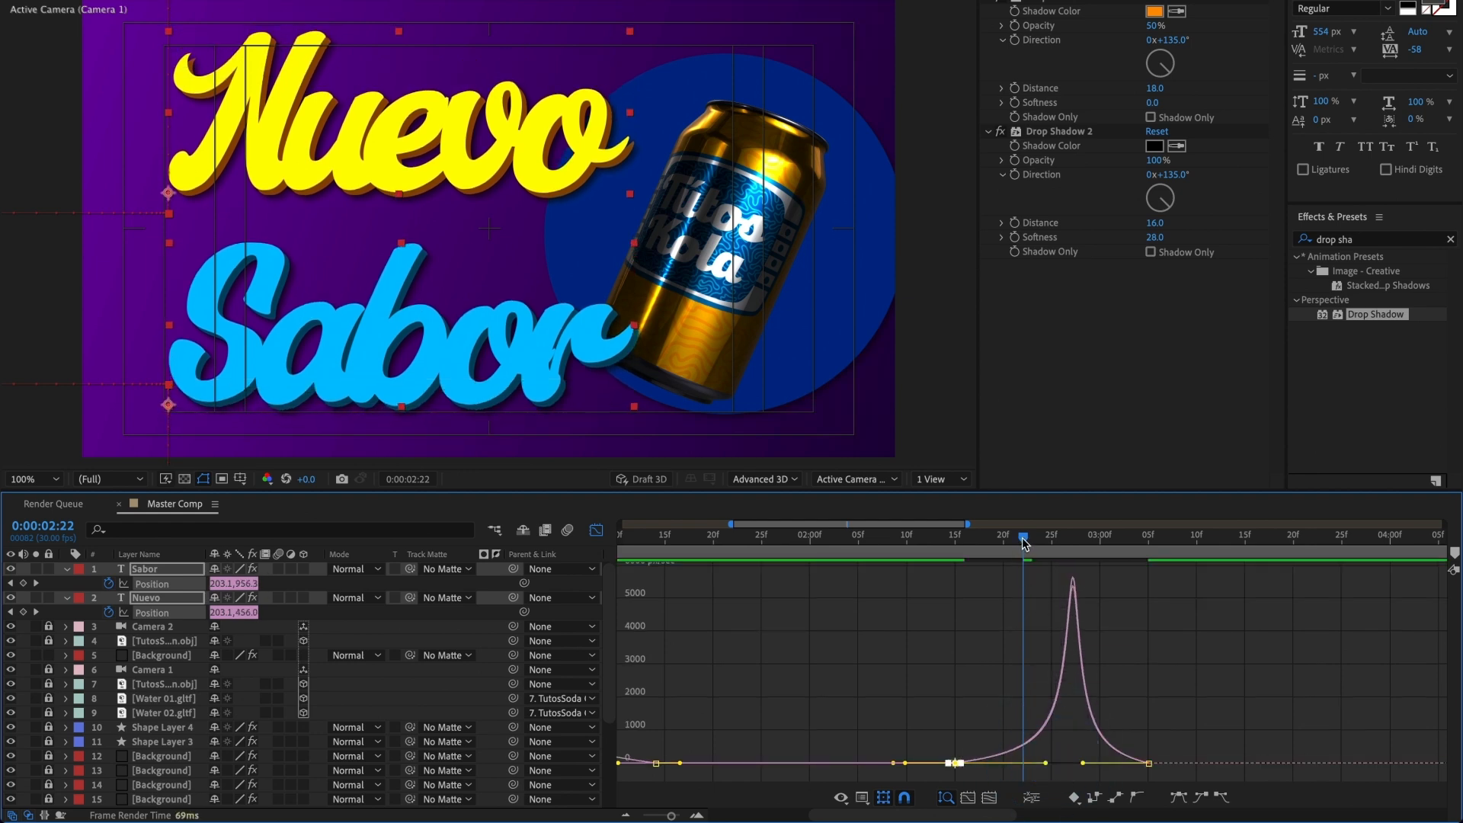
click(956, 545)
drag(961, 562, 993, 584)
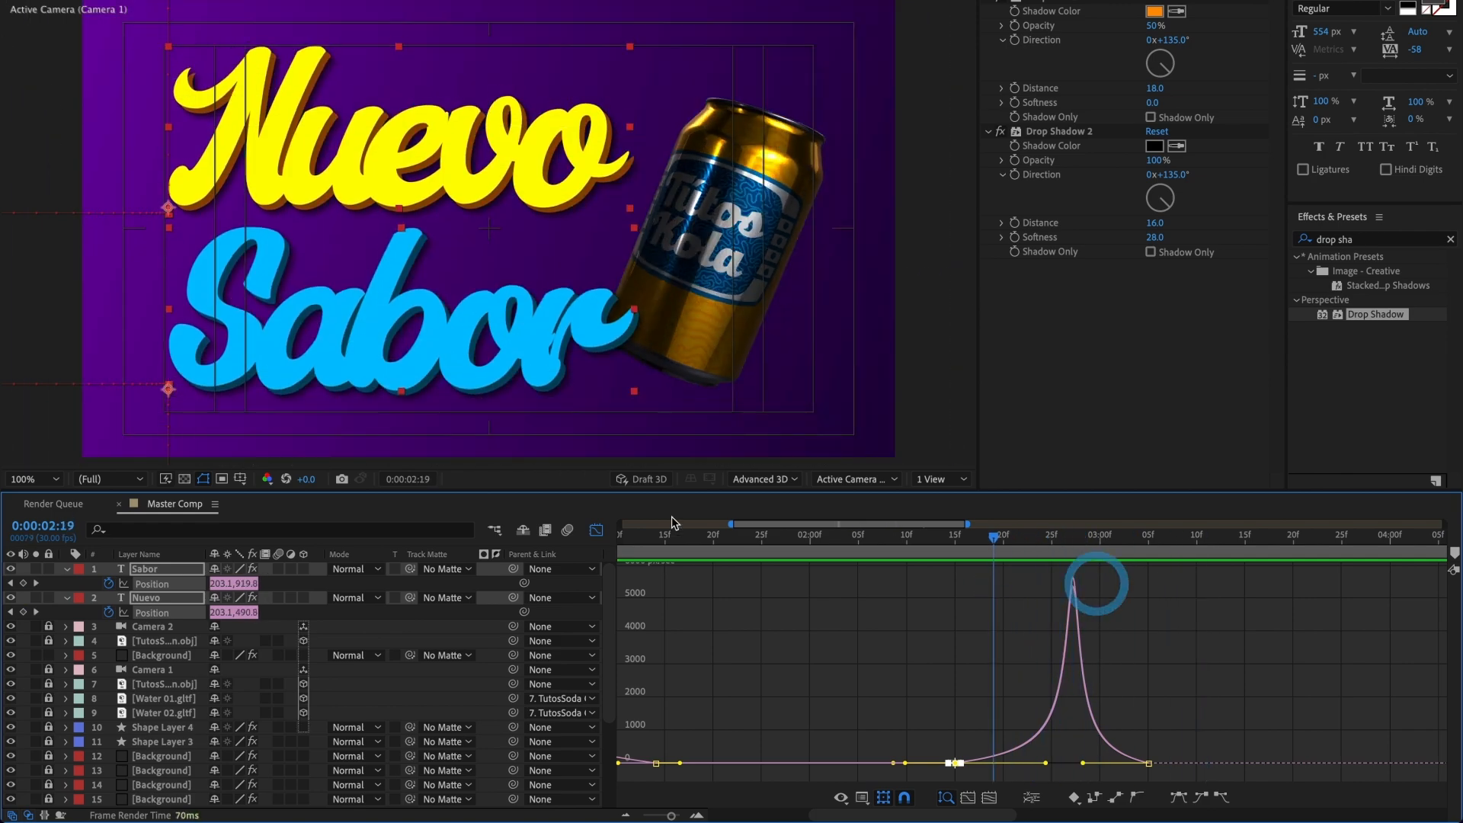
click(596, 529)
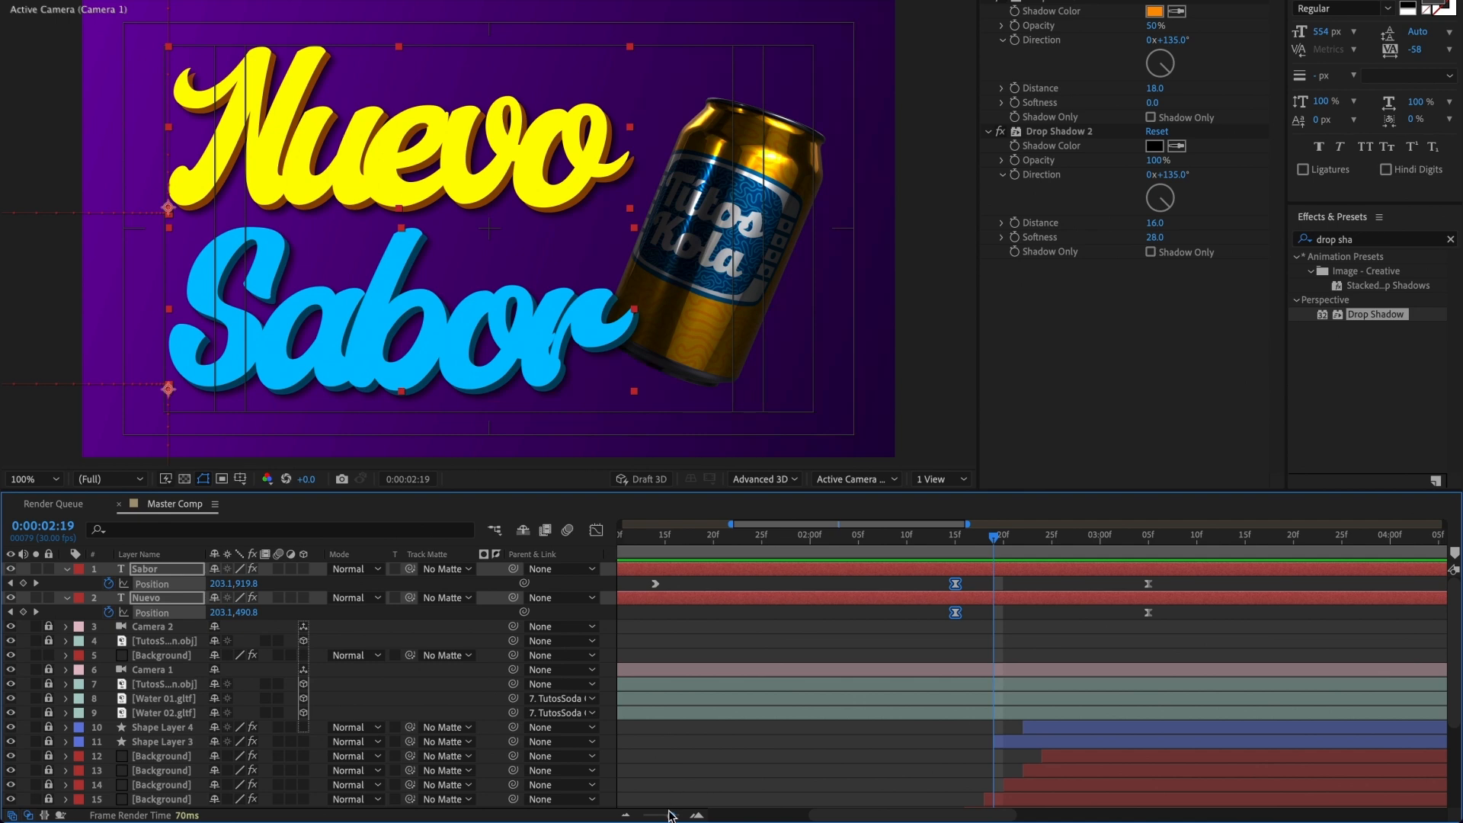
drag(667, 815, 628, 816)
drag(788, 538, 601, 538)
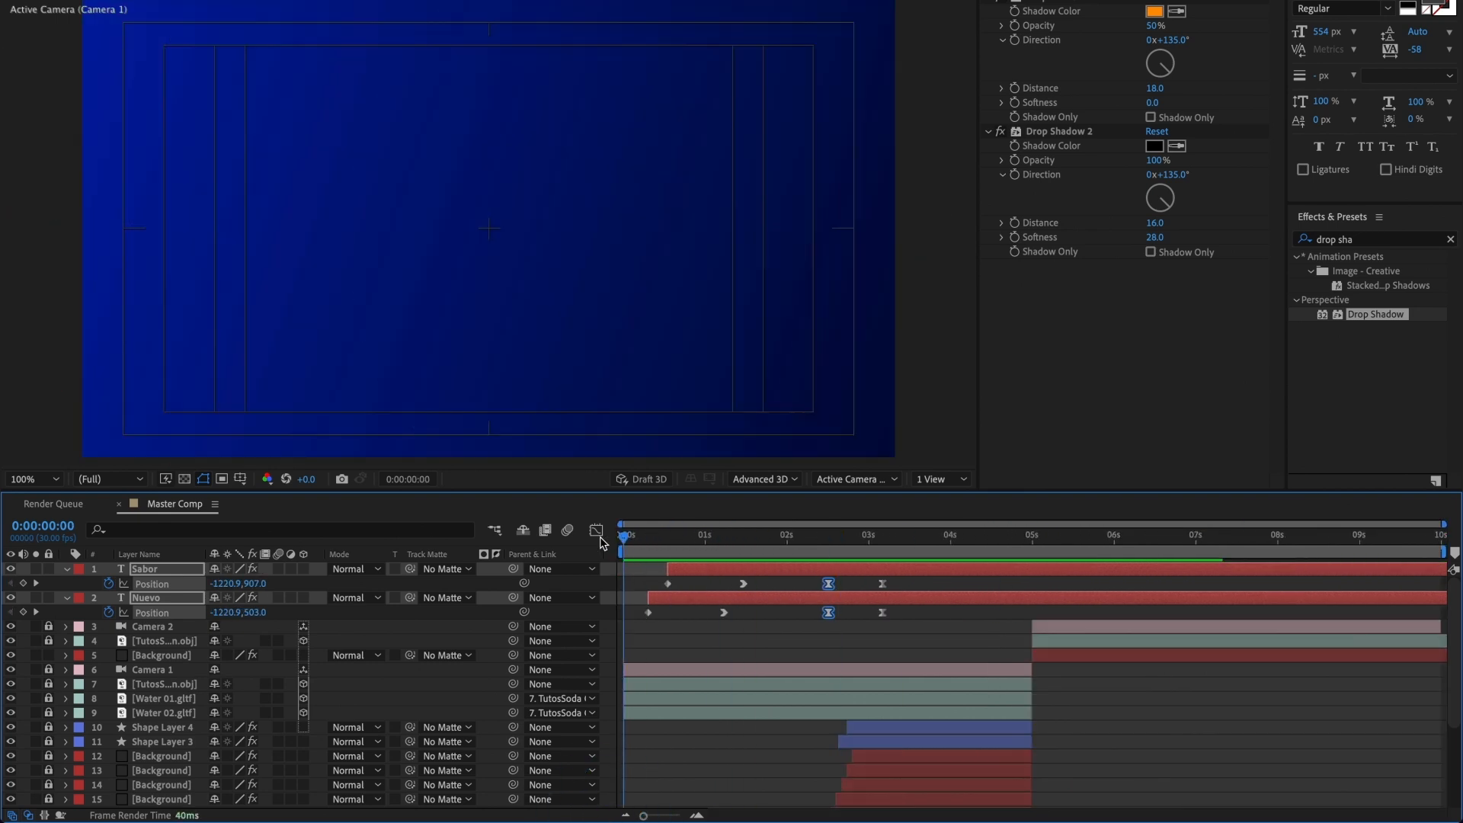
key(space)
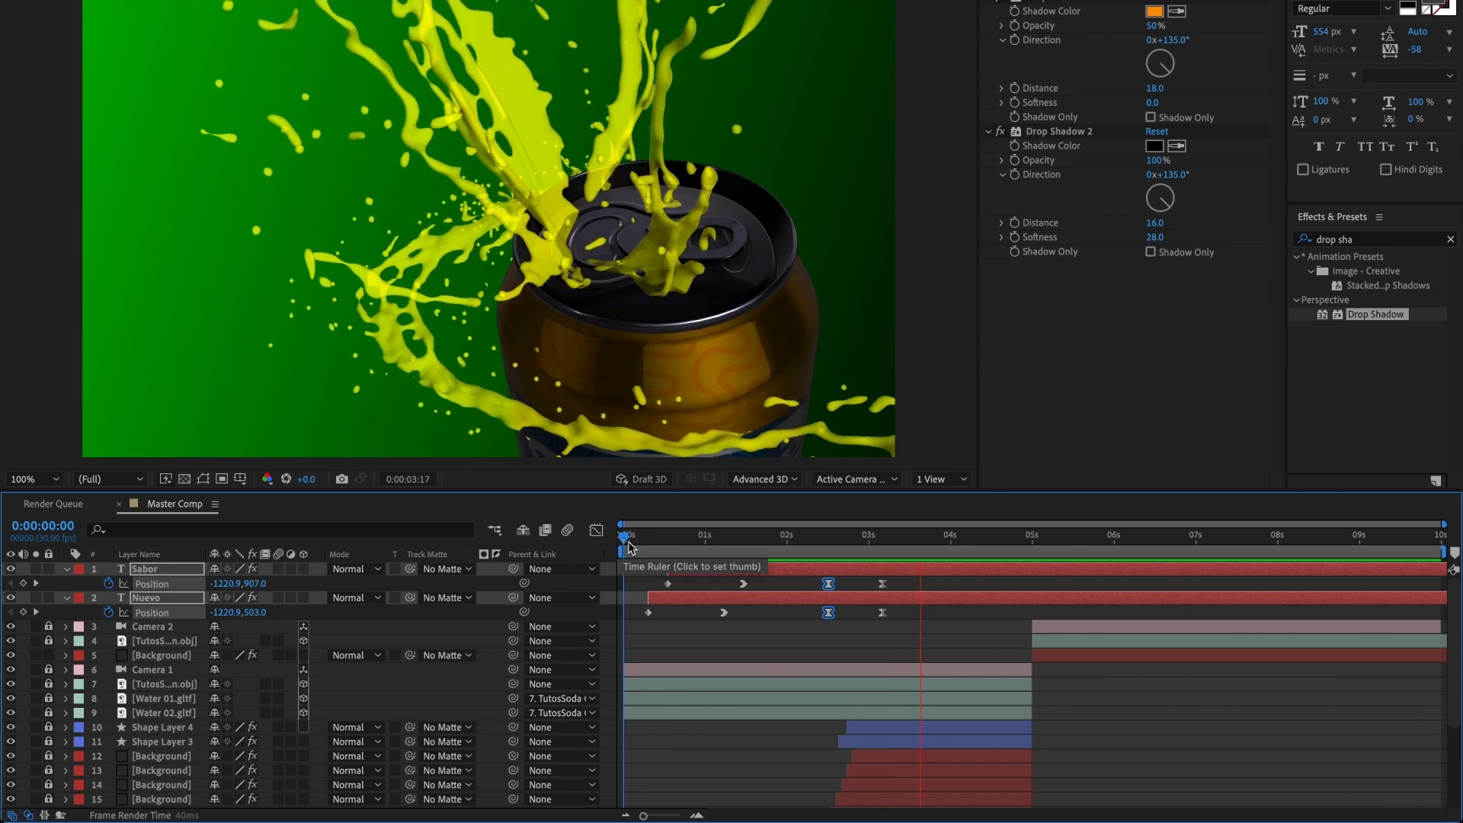
Step: Split the Sabor and Nuevo layers at 0:00:05:00 and delete the parts after the cut
click(1034, 543)
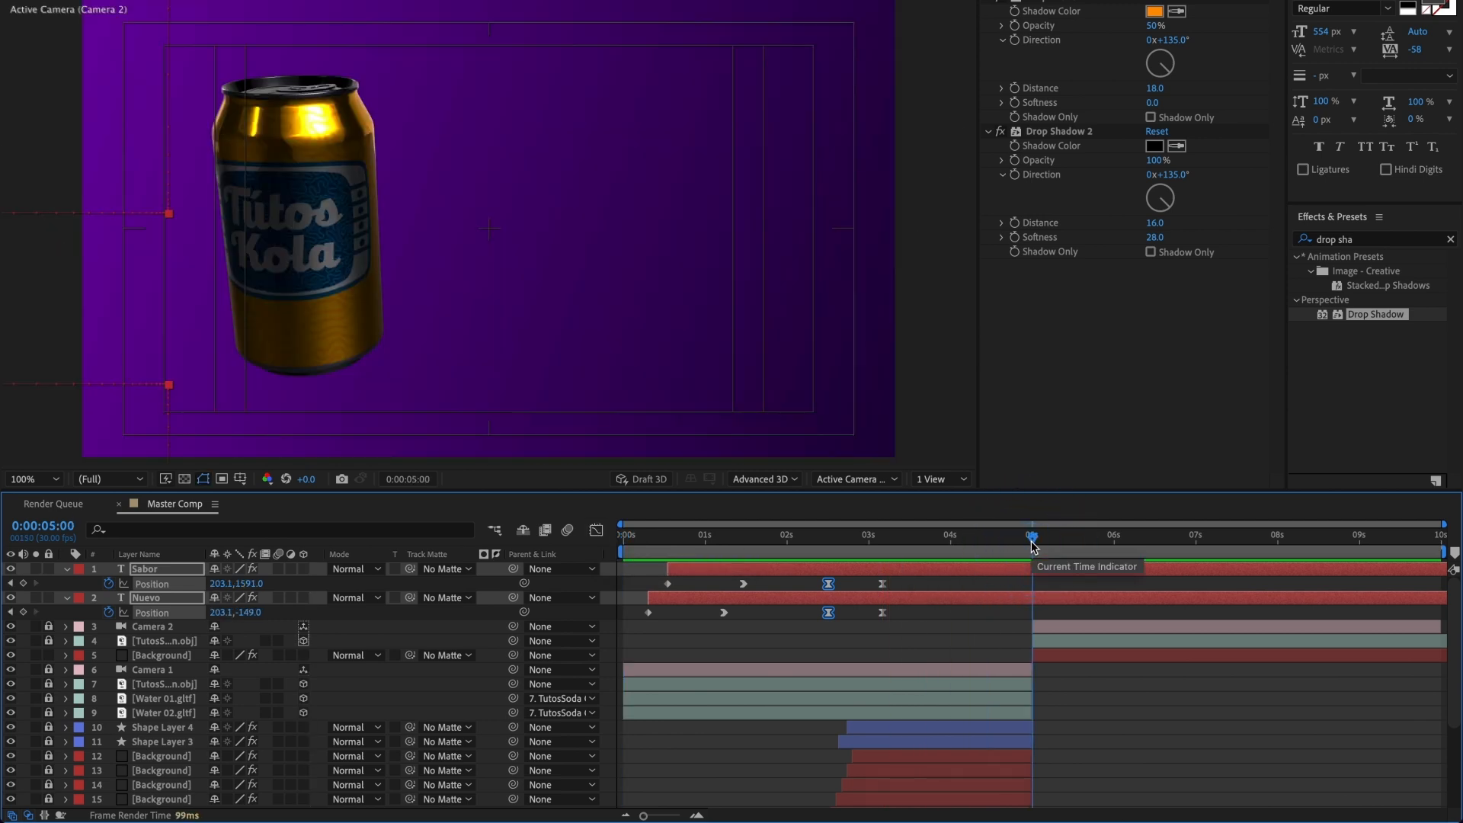
key(ctrl+shift+d)
key(Delete)
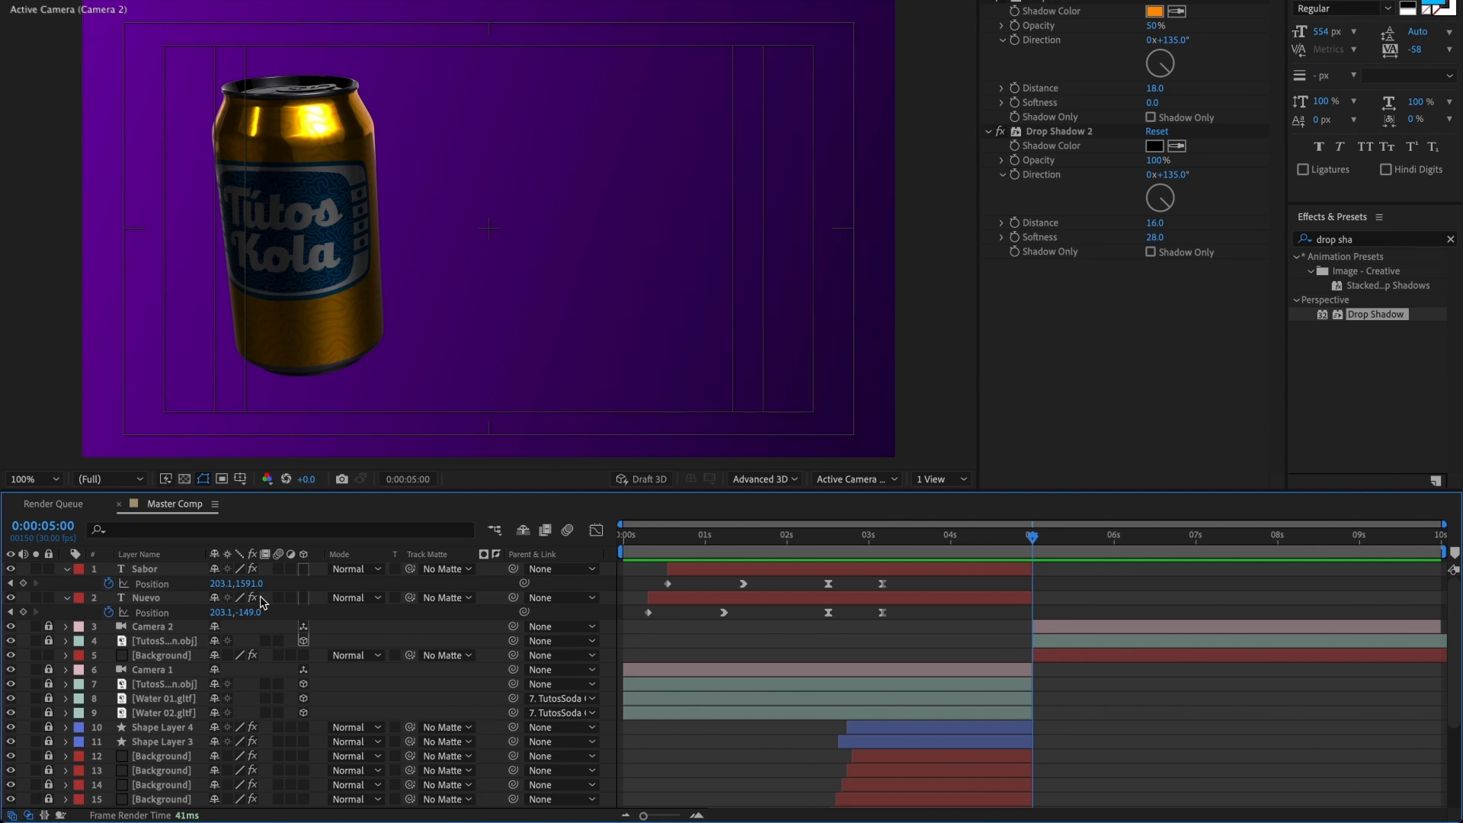
Step: Move the Sabor and Nuevo layers between the second shot's Background and Camera 1, and preview the first shot
click(166, 569)
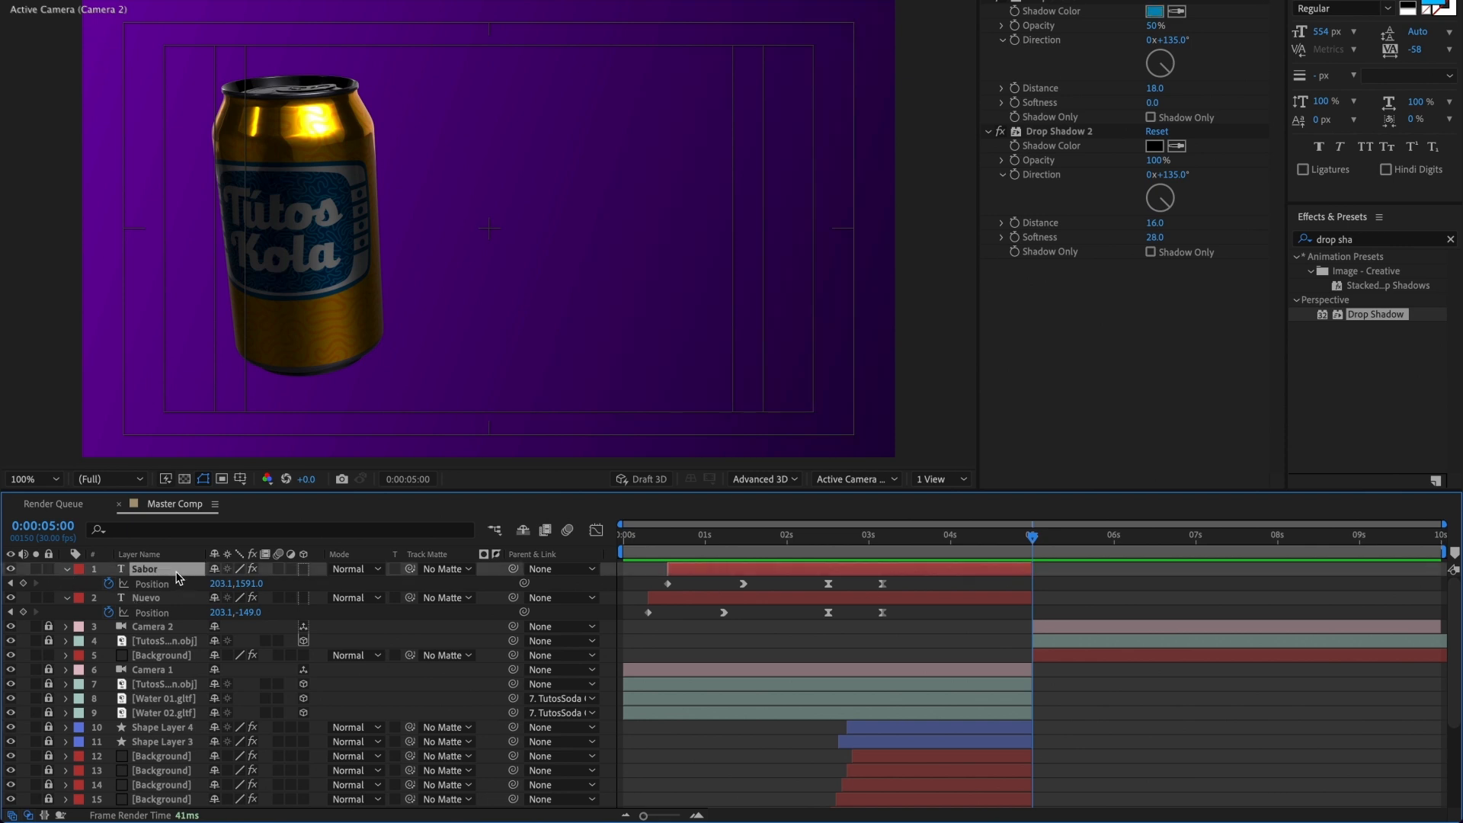
ctrl+click(163, 598)
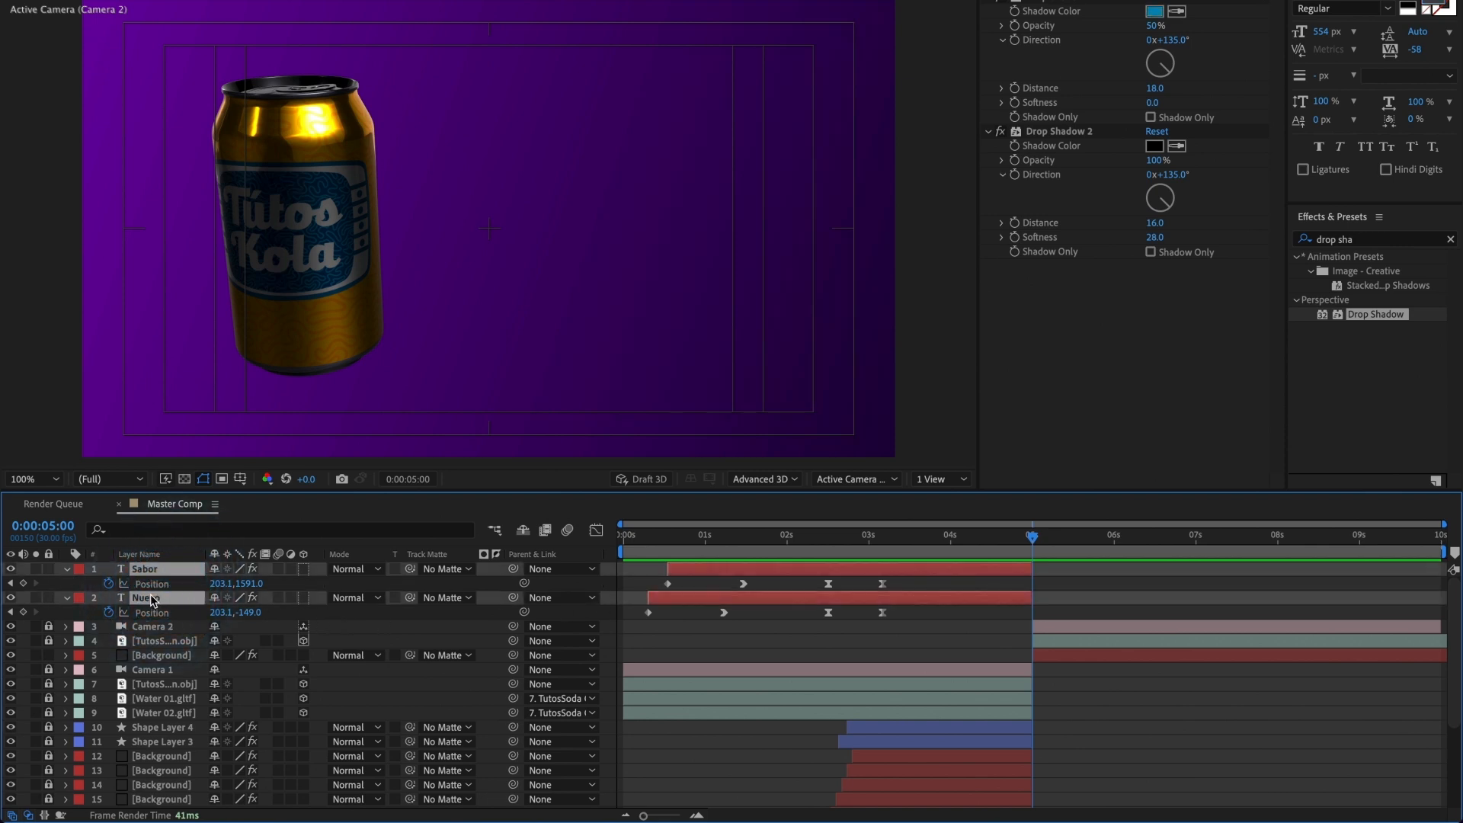
drag(155, 626, 144, 663)
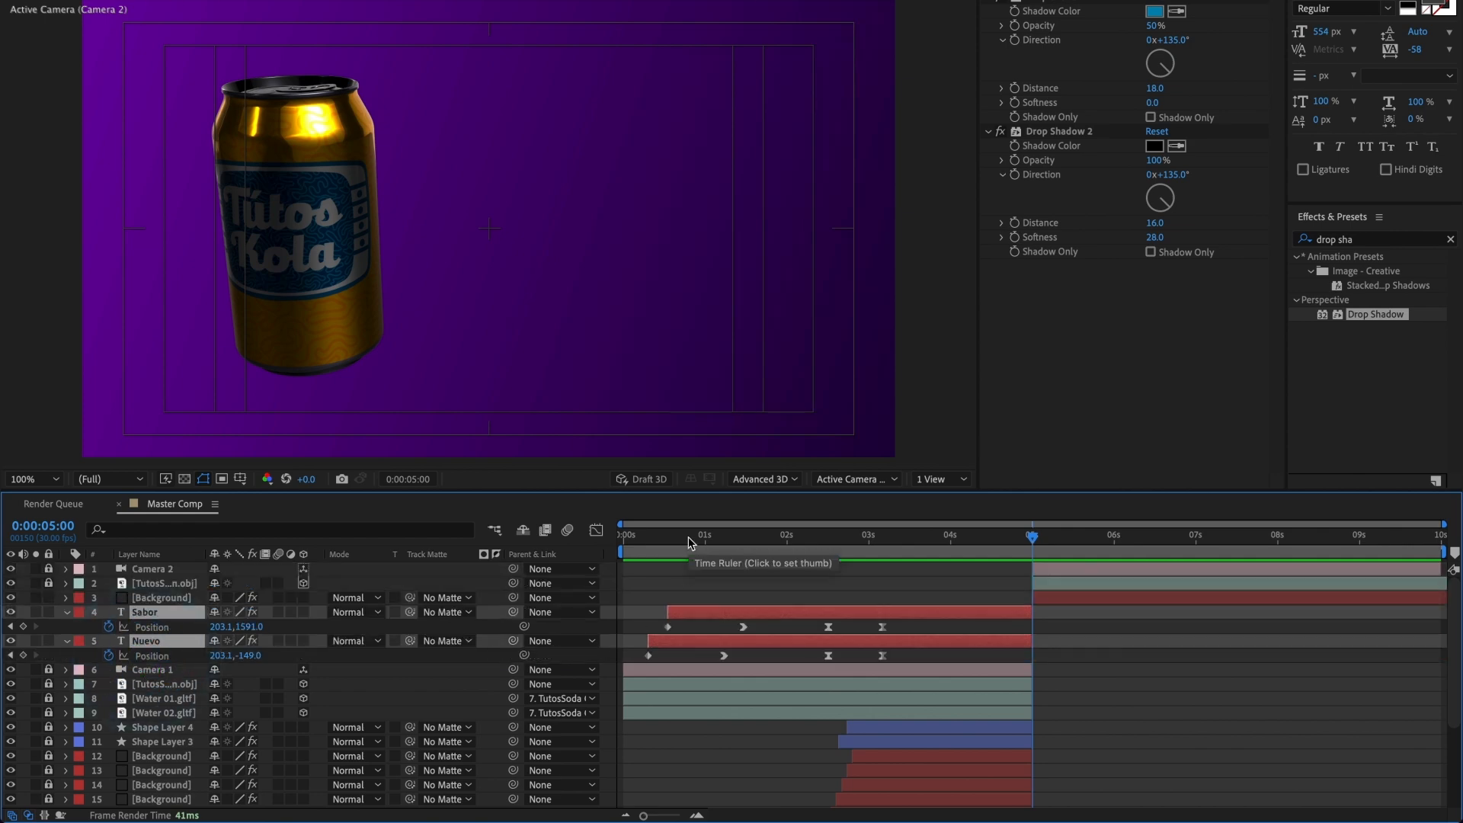
drag(688, 536, 572, 546)
key(space)
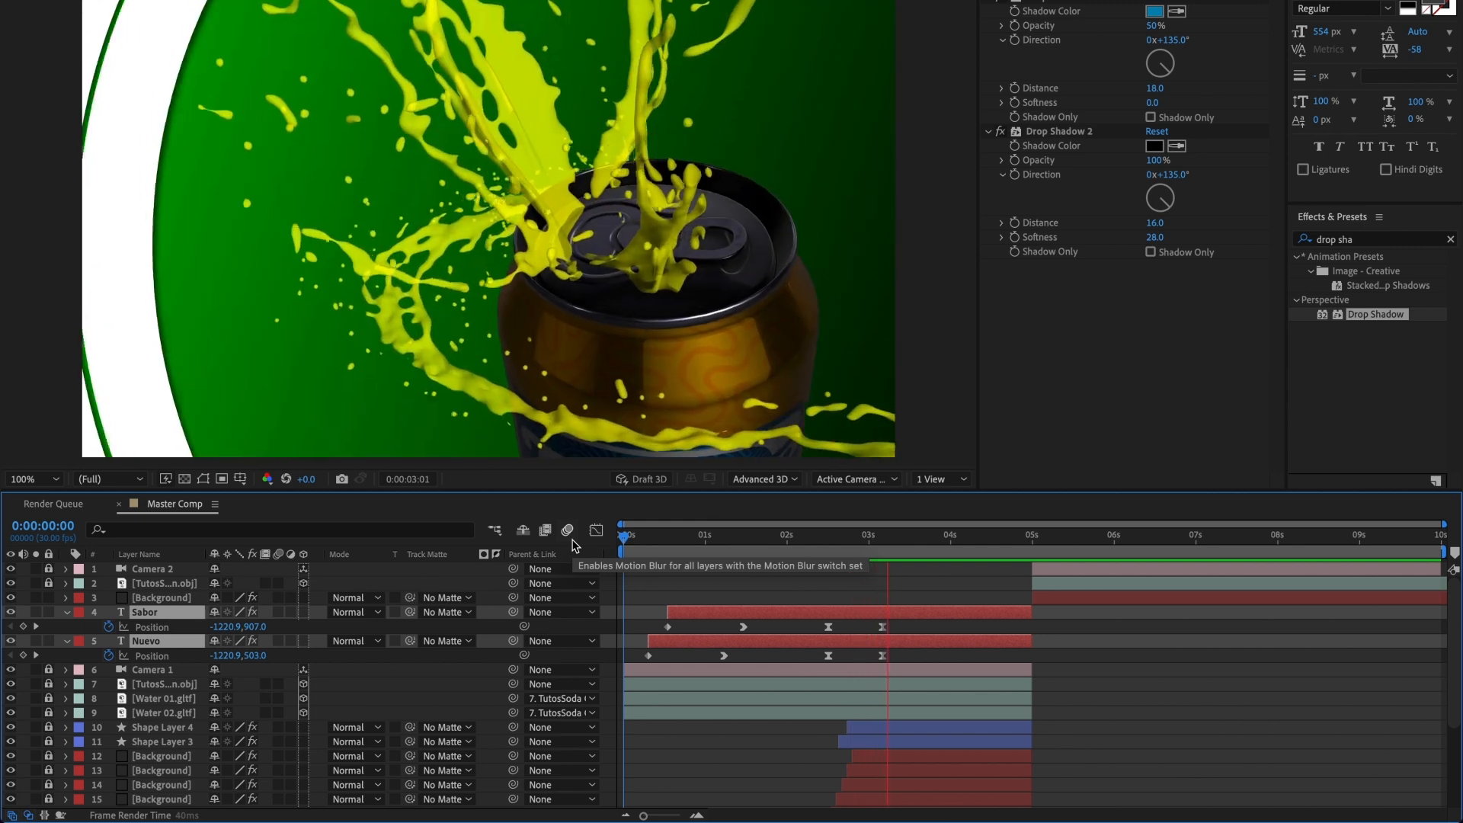
key(space)
Step: Move the titles' entrance end keyframes about two frames earlier, lengthen their incoming ease in the speed graph, and preview
click(693, 540)
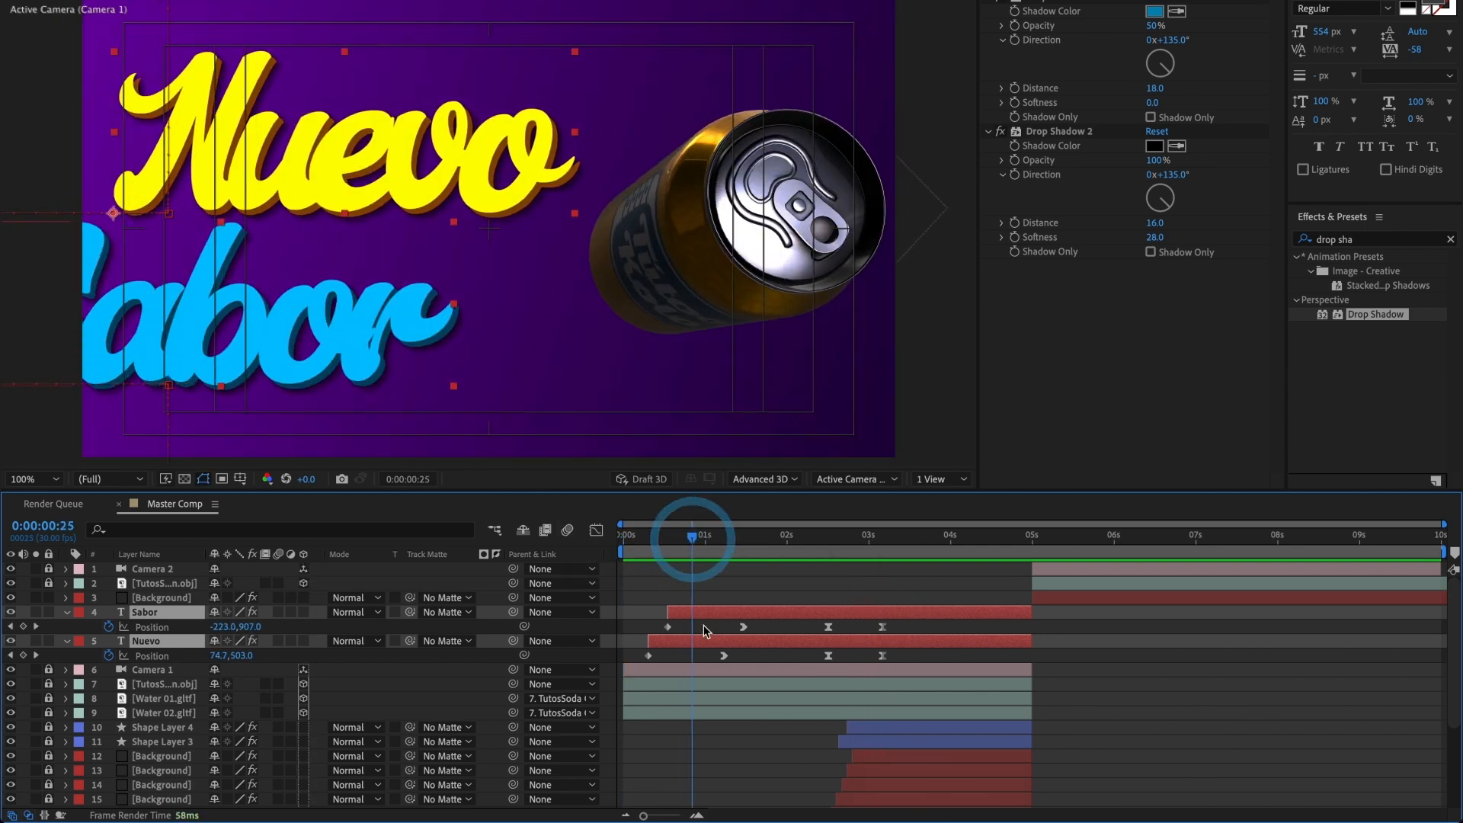
drag(702, 628, 738, 628)
click(594, 530)
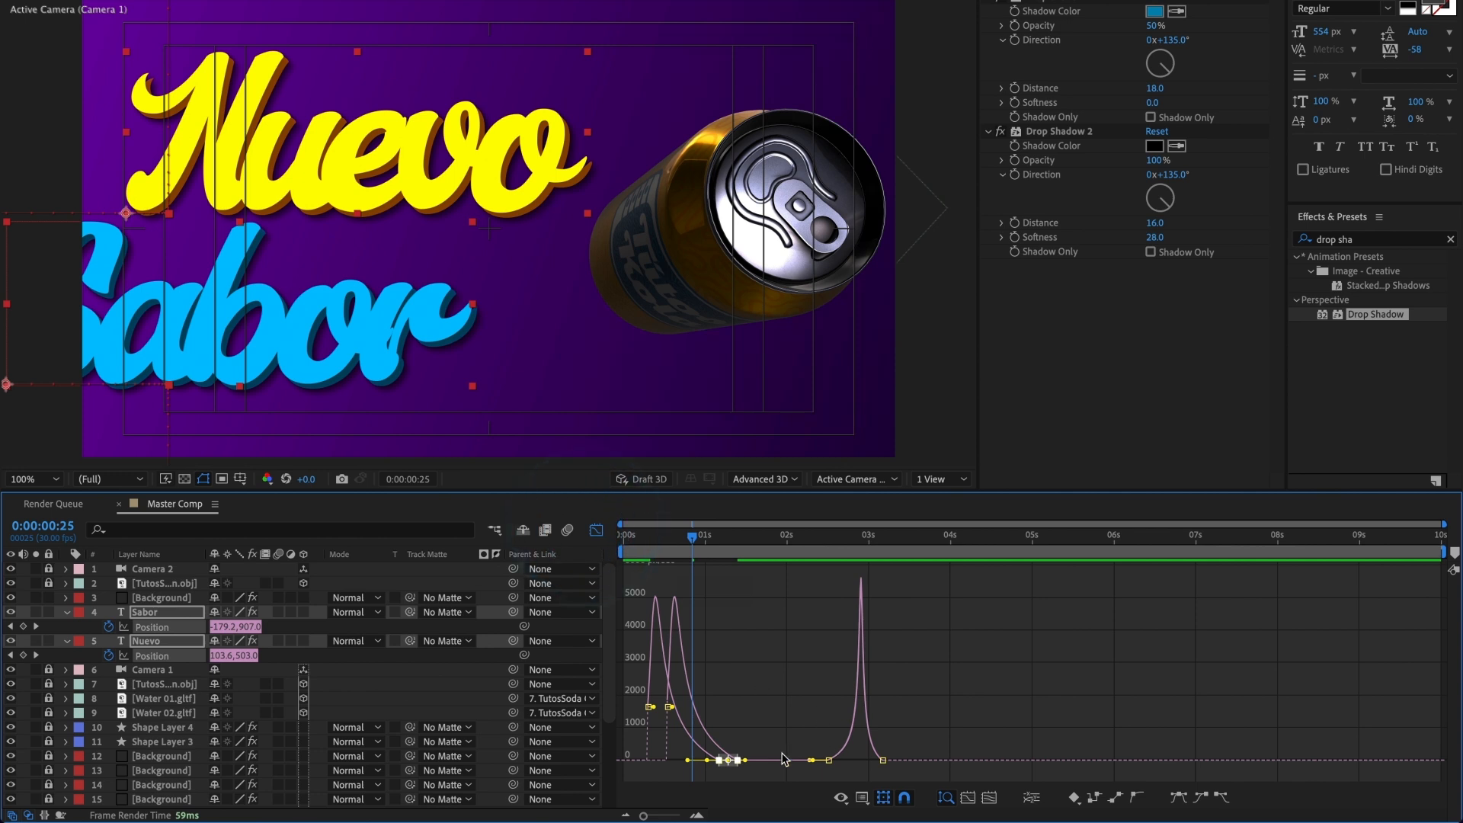
key(equal)
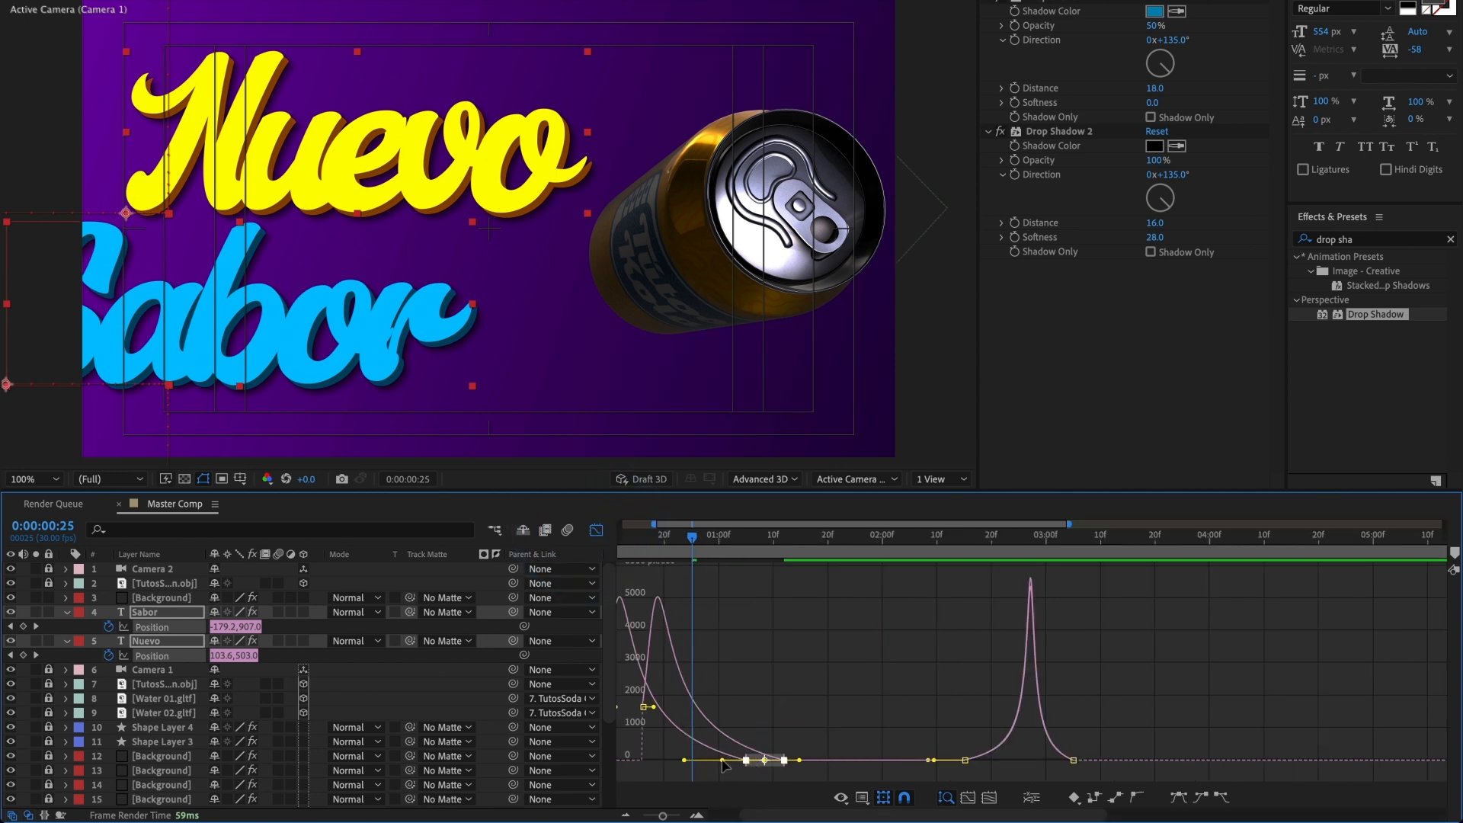
drag(722, 761, 697, 761)
drag(667, 543, 598, 547)
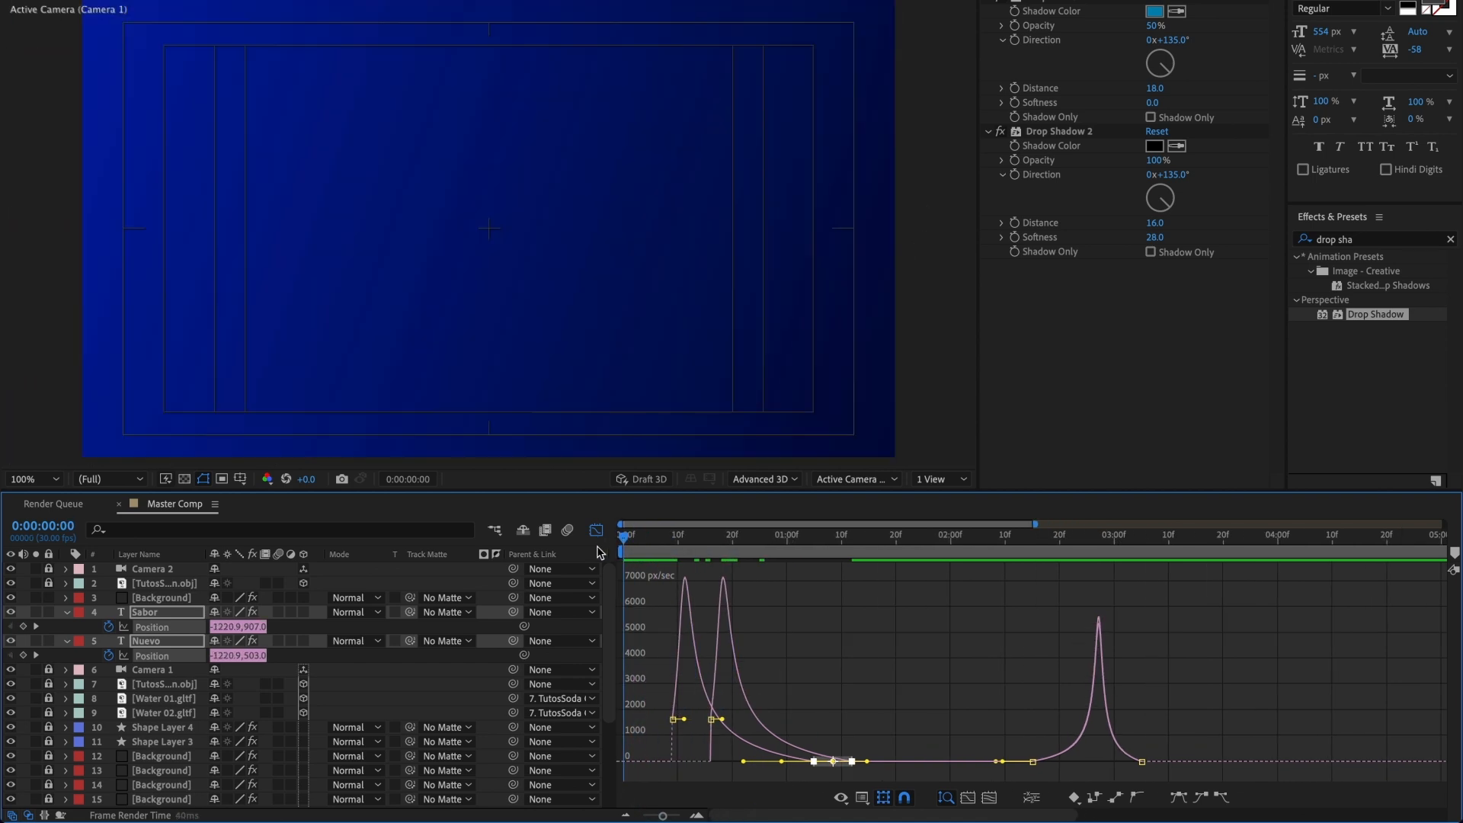
click(597, 532)
key(space)
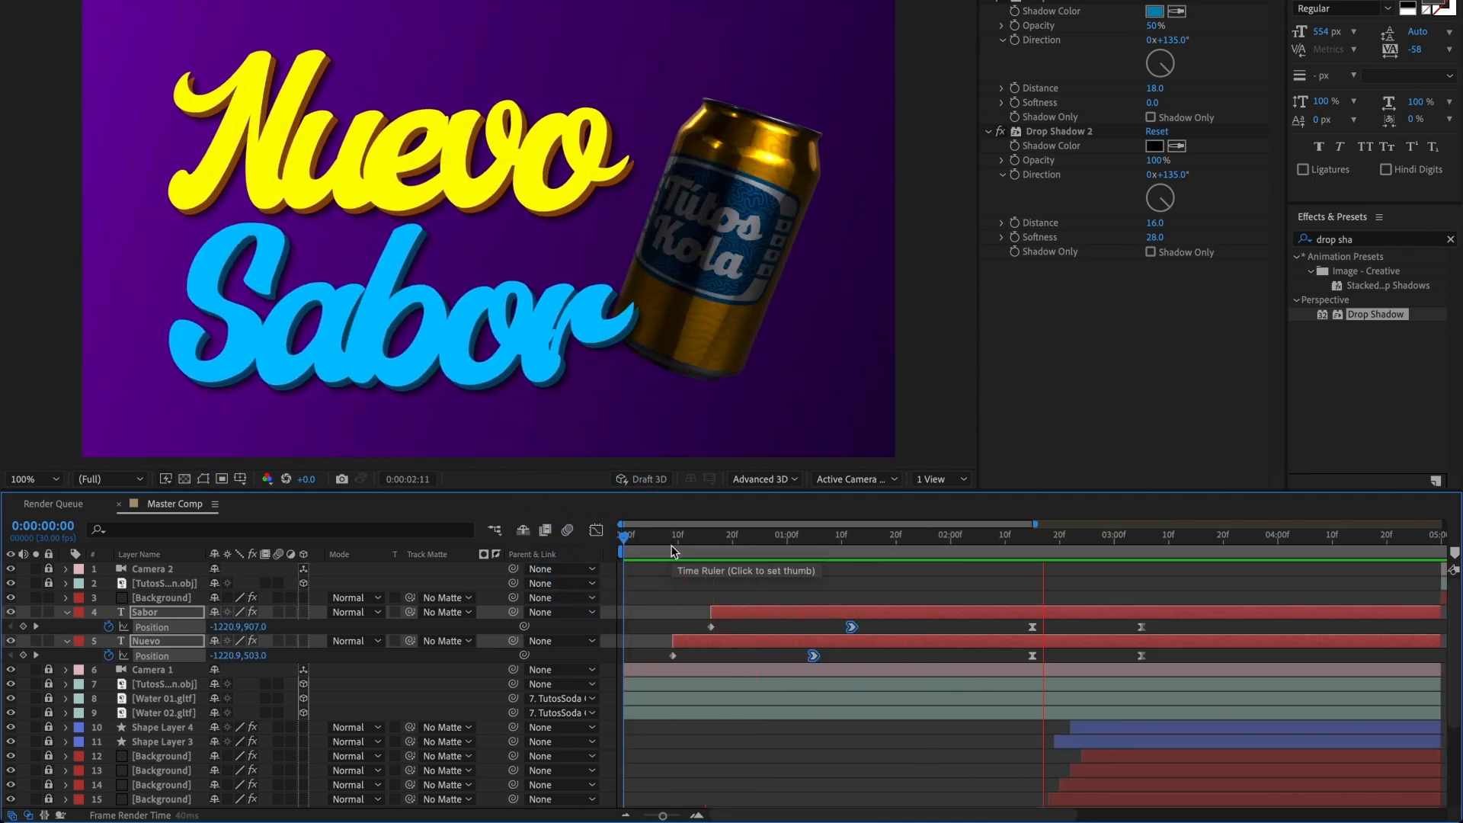
key(space)
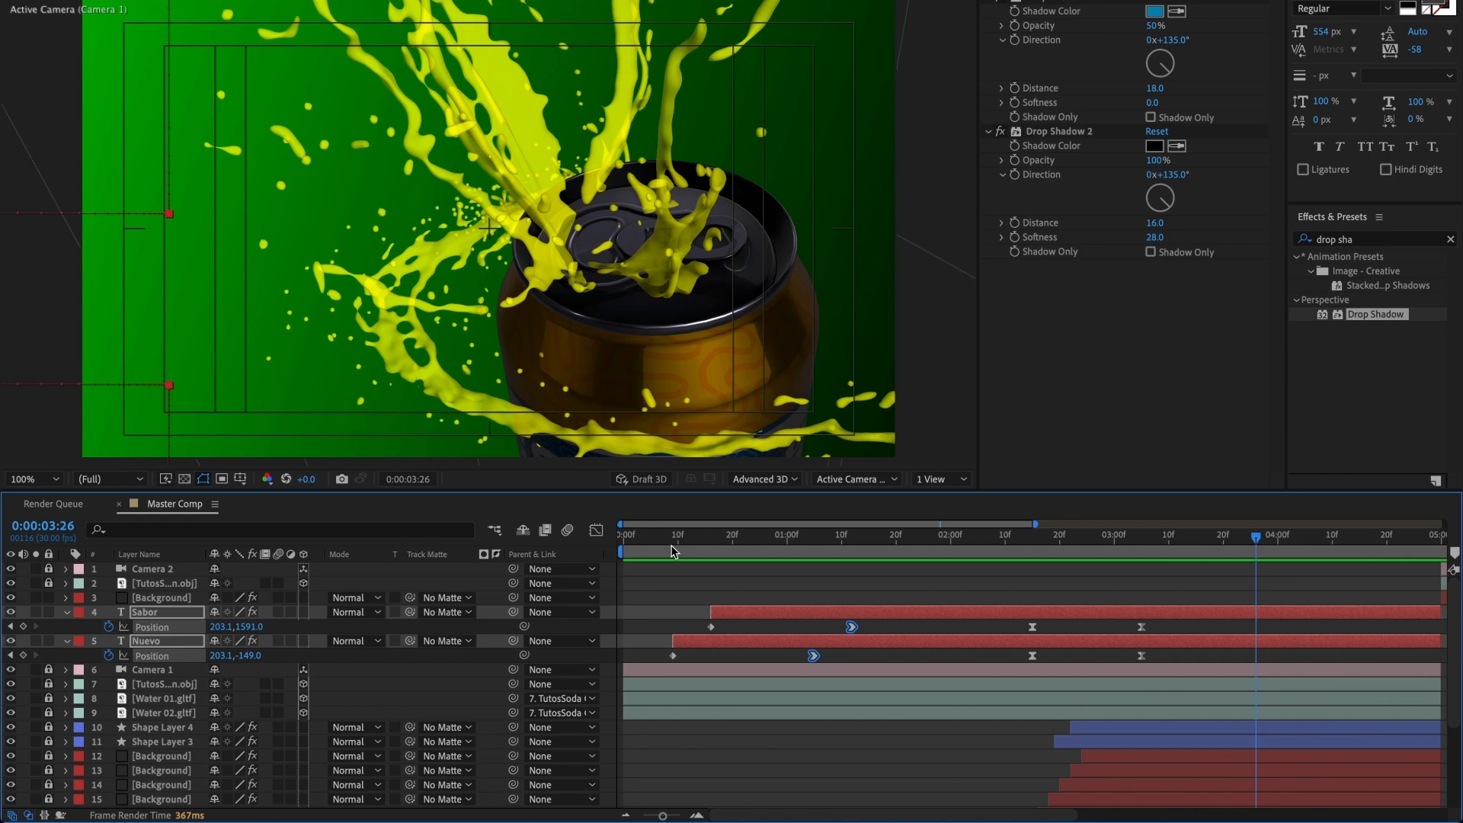
Step: Duplicate the Sabor and Nuevo layers and place the copies directly below Camera 2 in the layer stack
scroll(671, 551, down, 5)
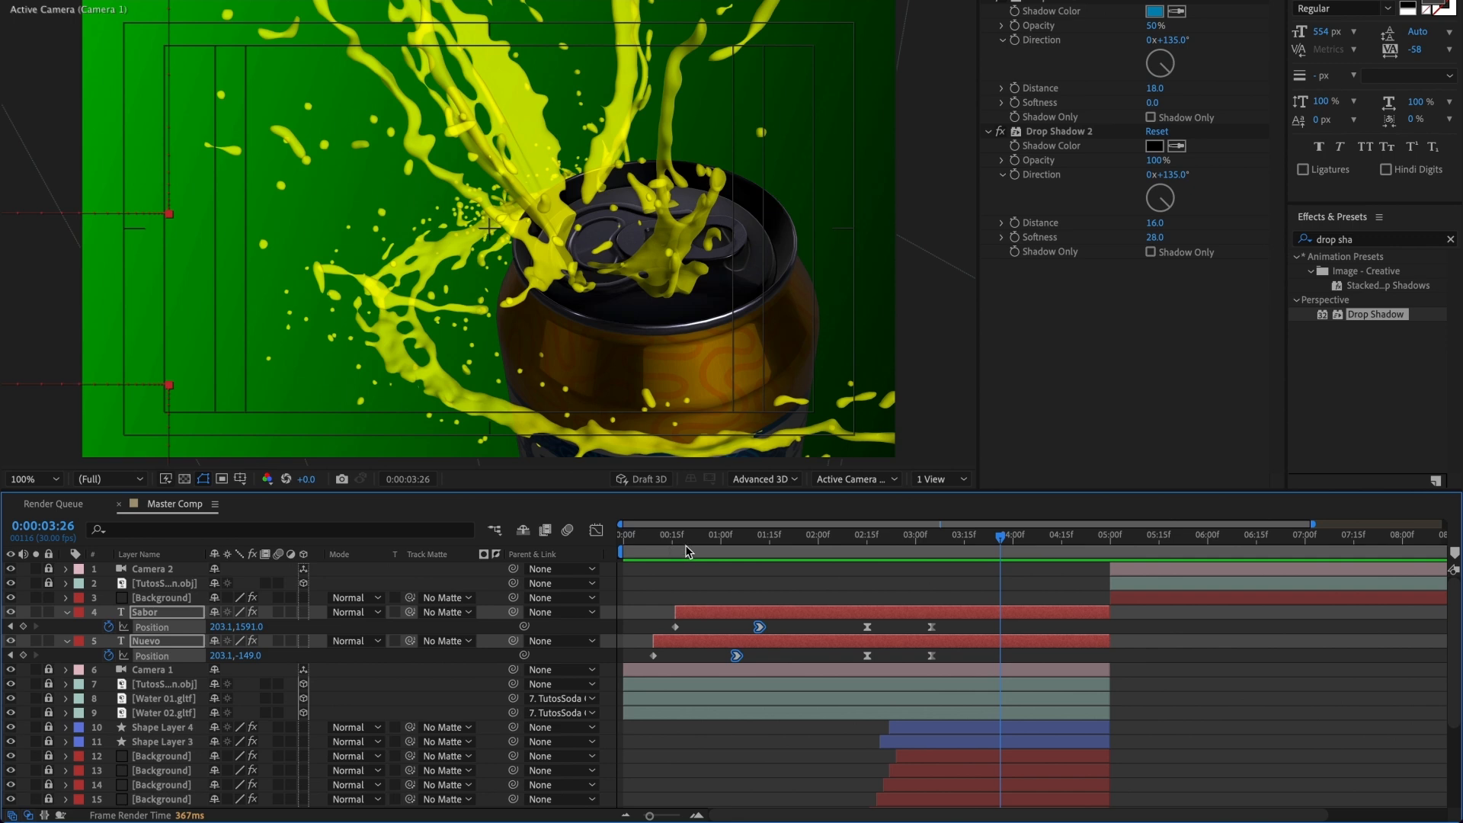
drag(1001, 540, 1193, 552)
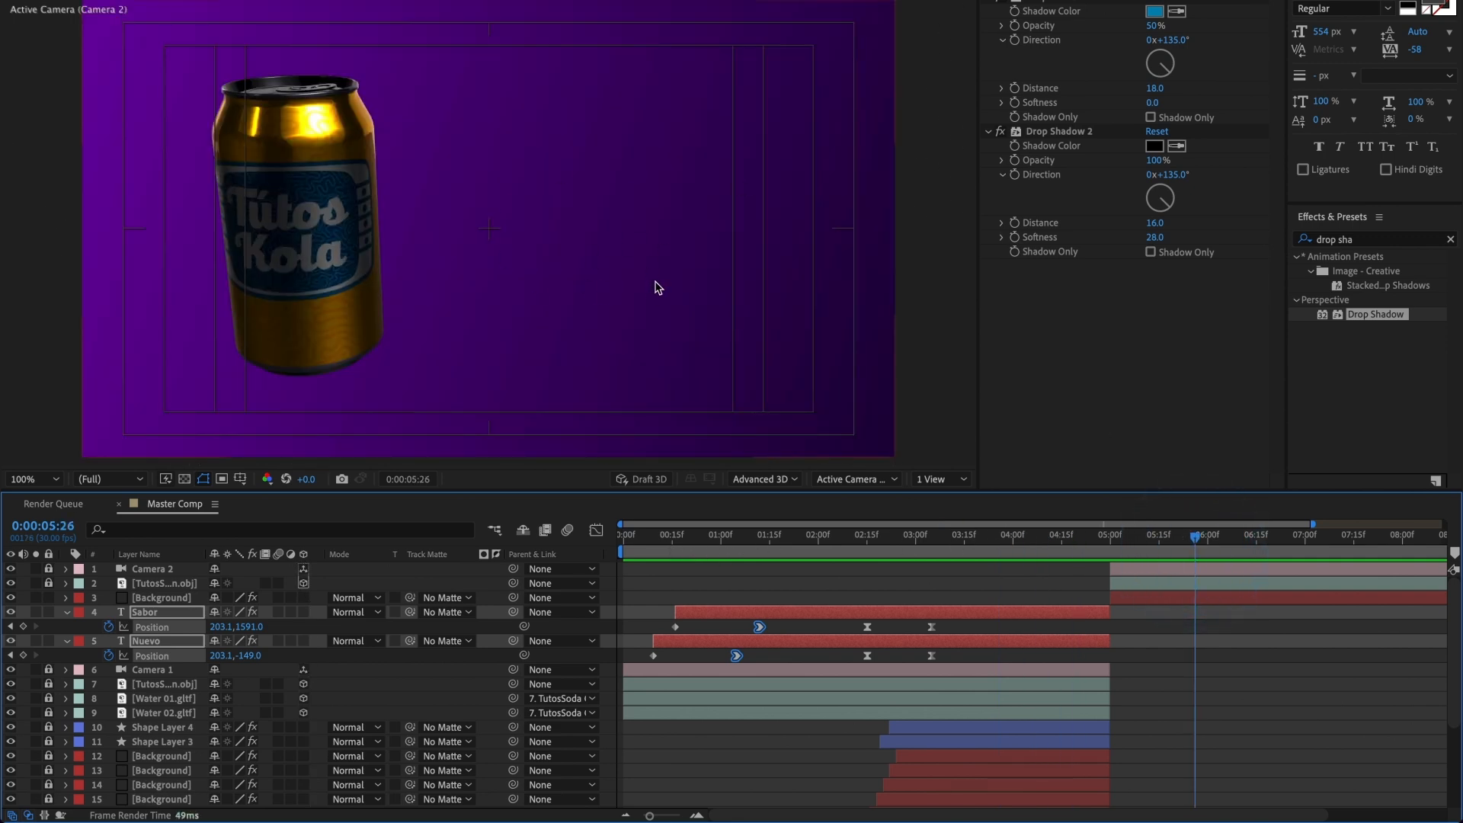
click(859, 600)
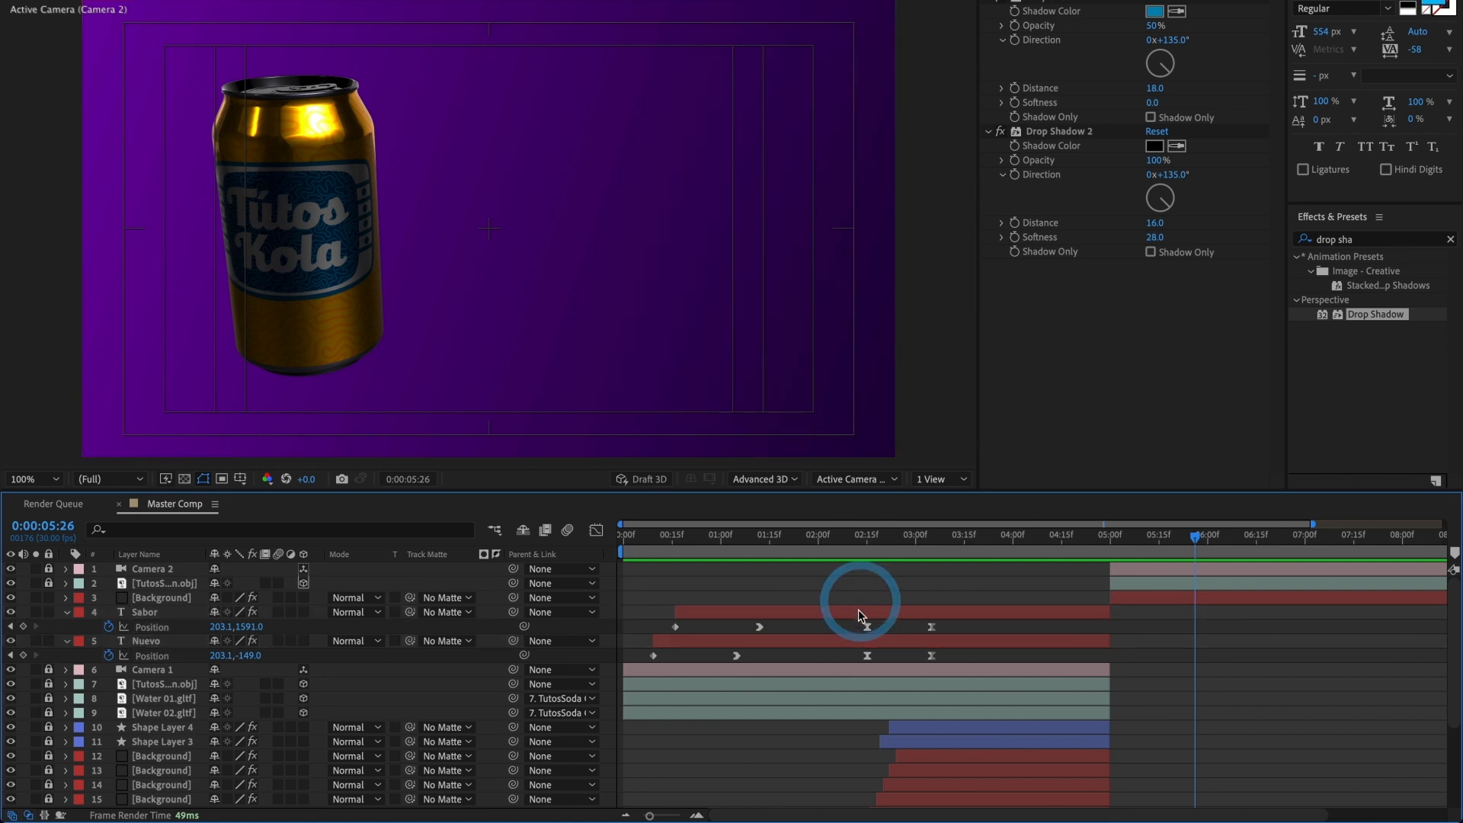
click(858, 609)
shift+click(844, 638)
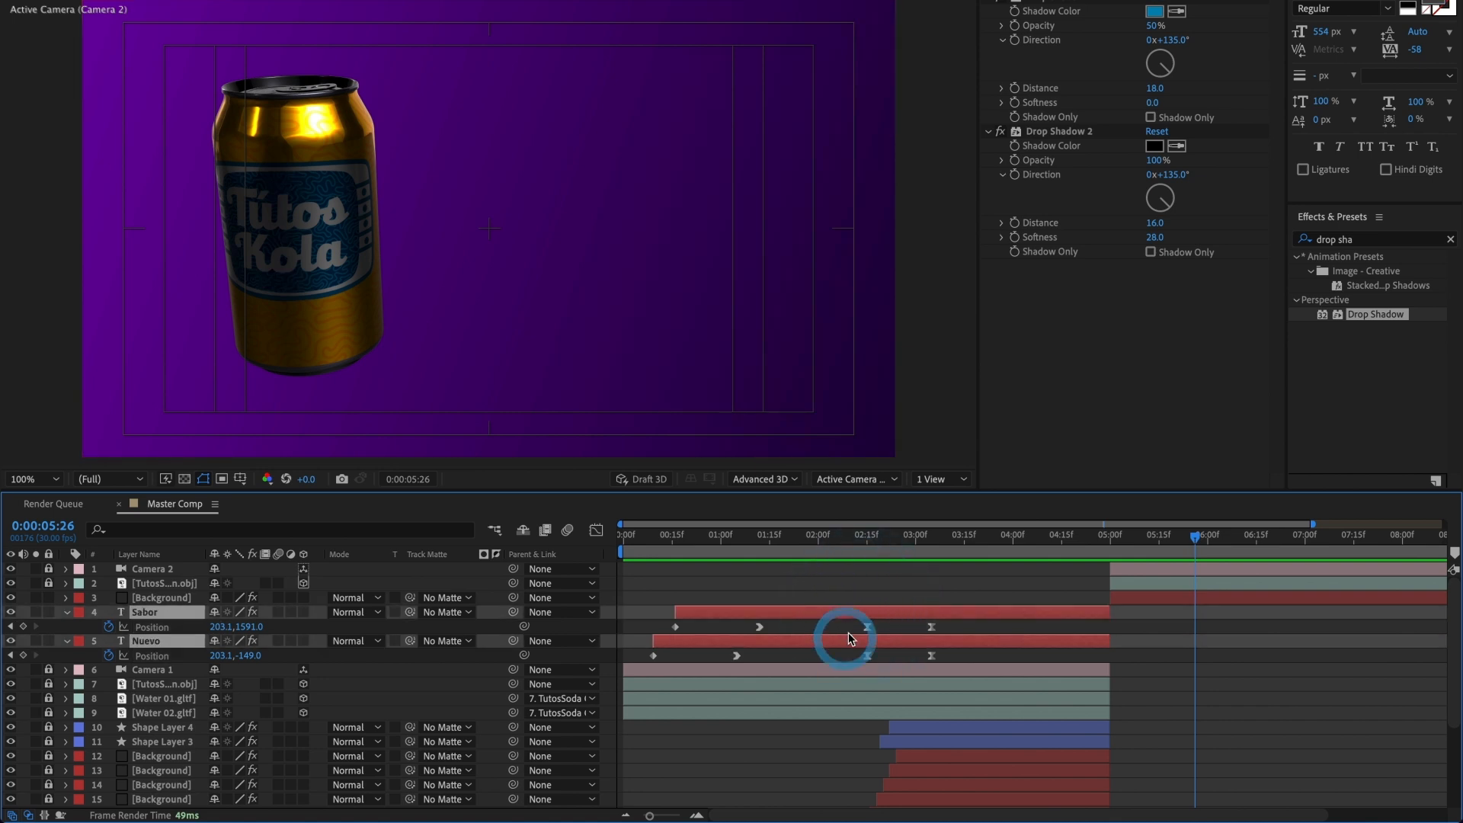
key(ctrl+d)
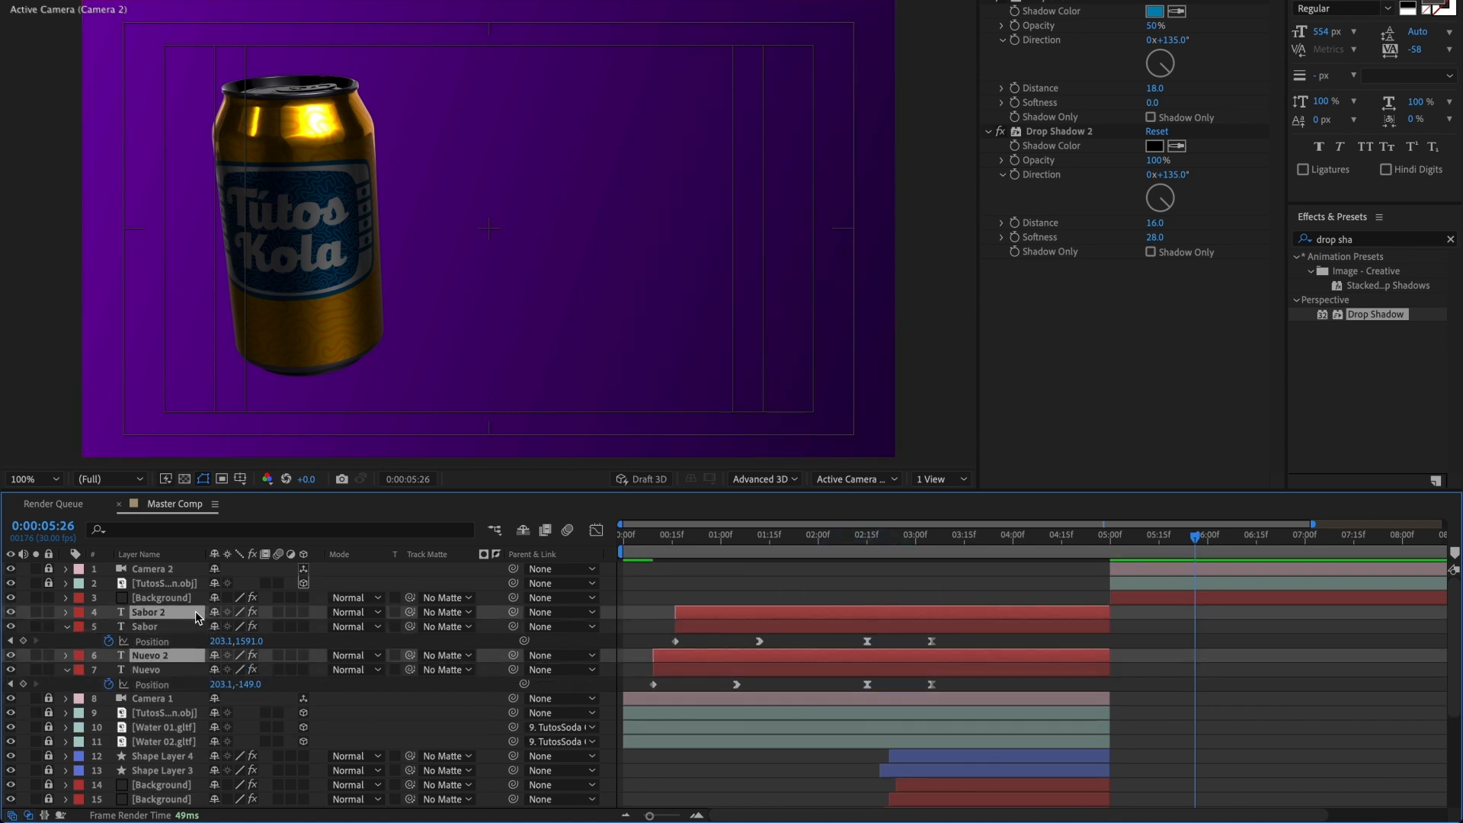
drag(197, 617, 210, 575)
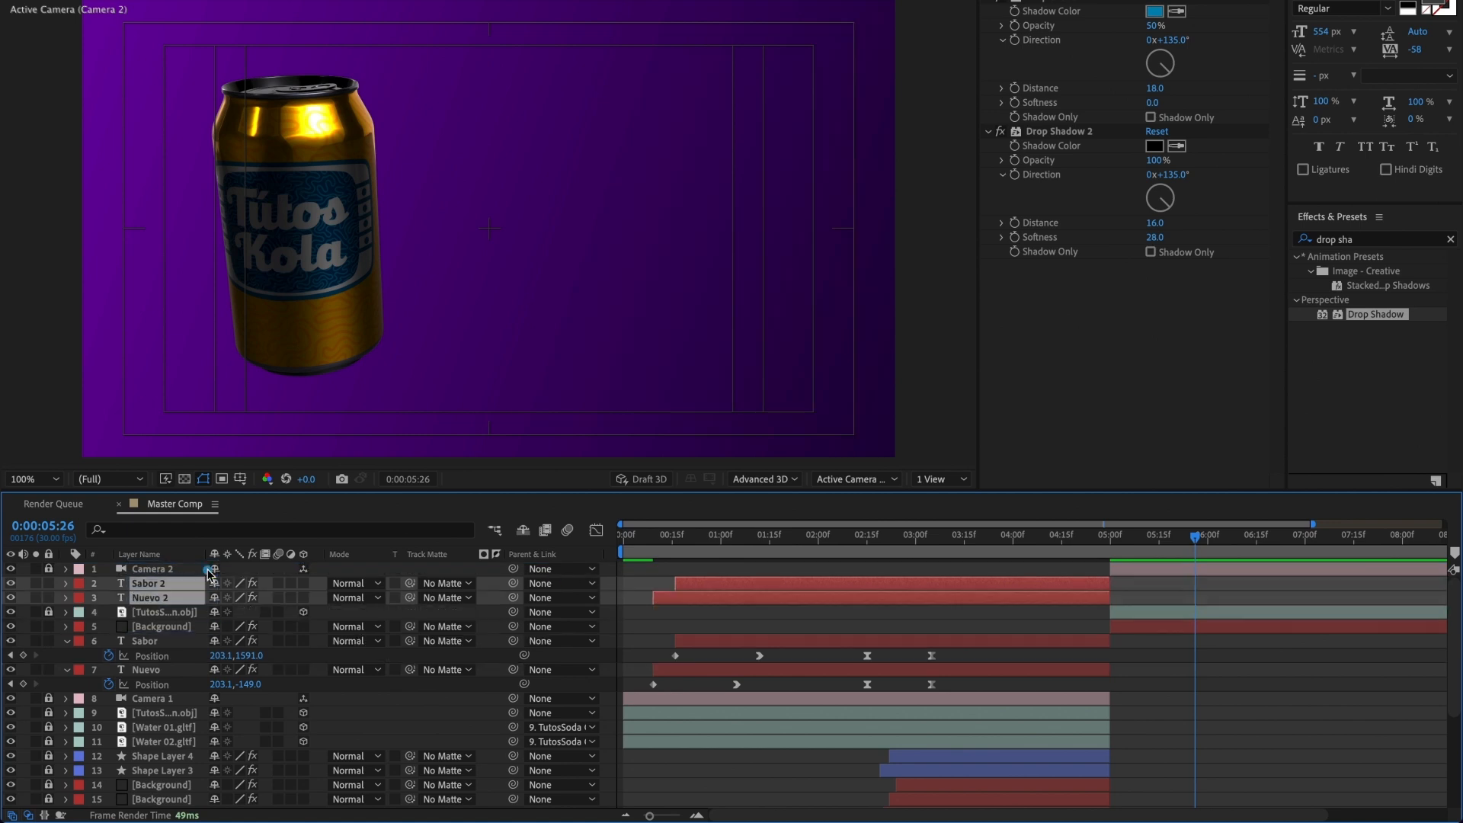
Step: Shift the Sabor 2 and Nuevo 2 layers to start at 0:00:05:00 and move the current time to 0:00:06:25
drag(703, 601, 1133, 591)
scroll(1131, 592, right, 5)
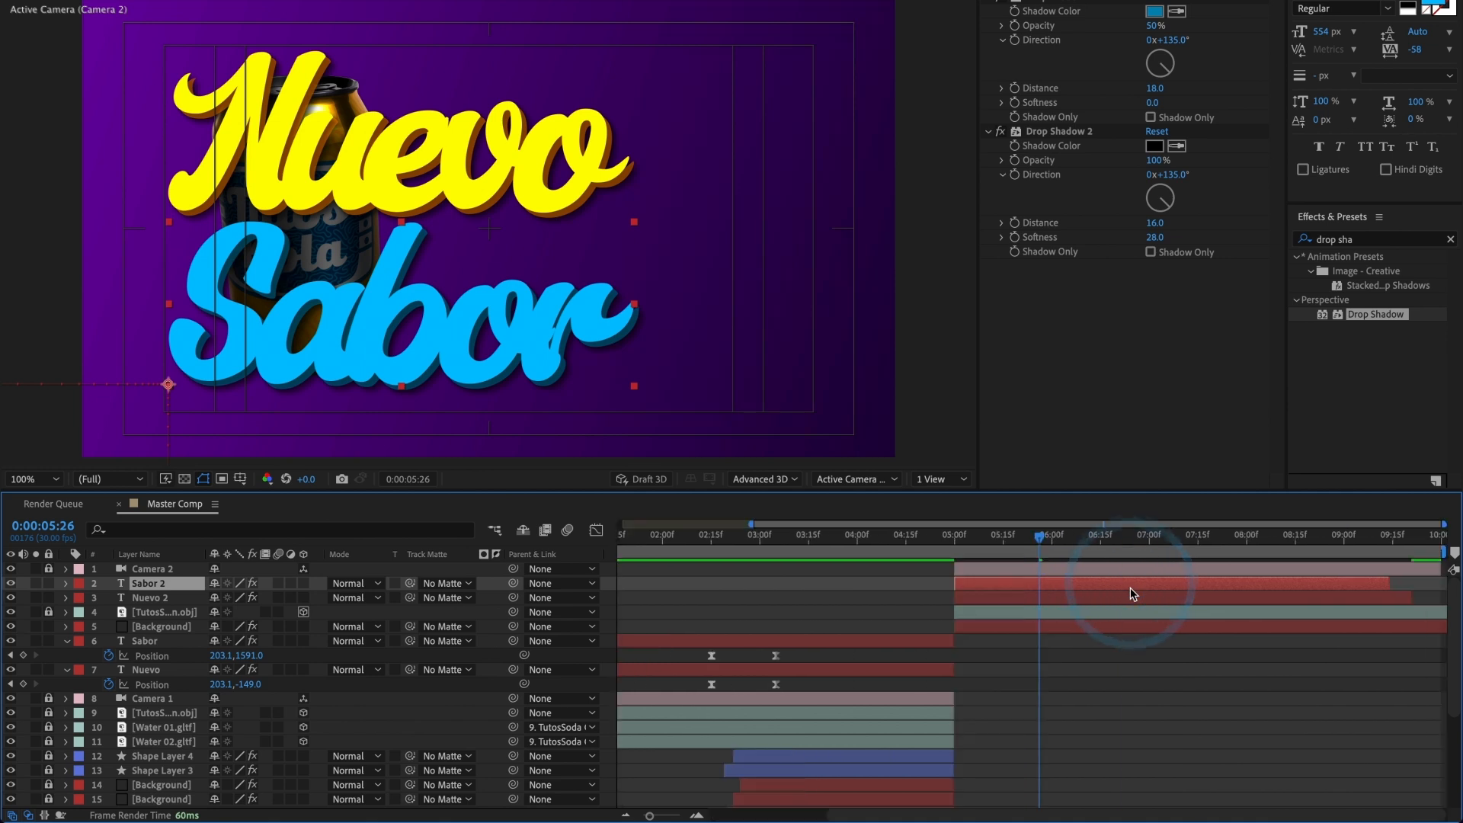
drag(1052, 550, 1143, 565)
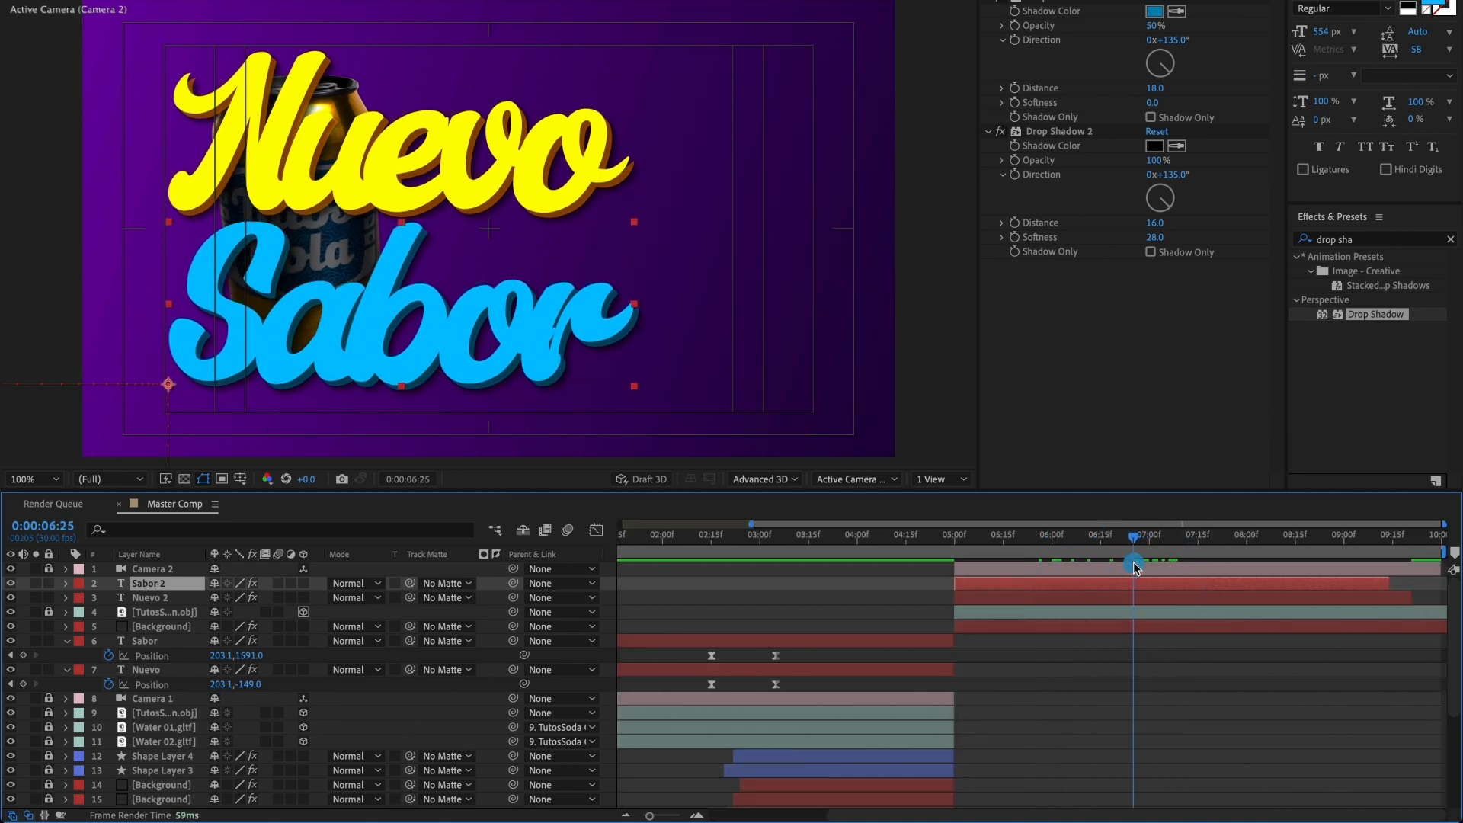
Step: Remove all Position keyframes from the Sabor 2 and Nuevo 2 layers, keeping their positions at 0:00:06:25
key(p)
click(1127, 612)
key(p)
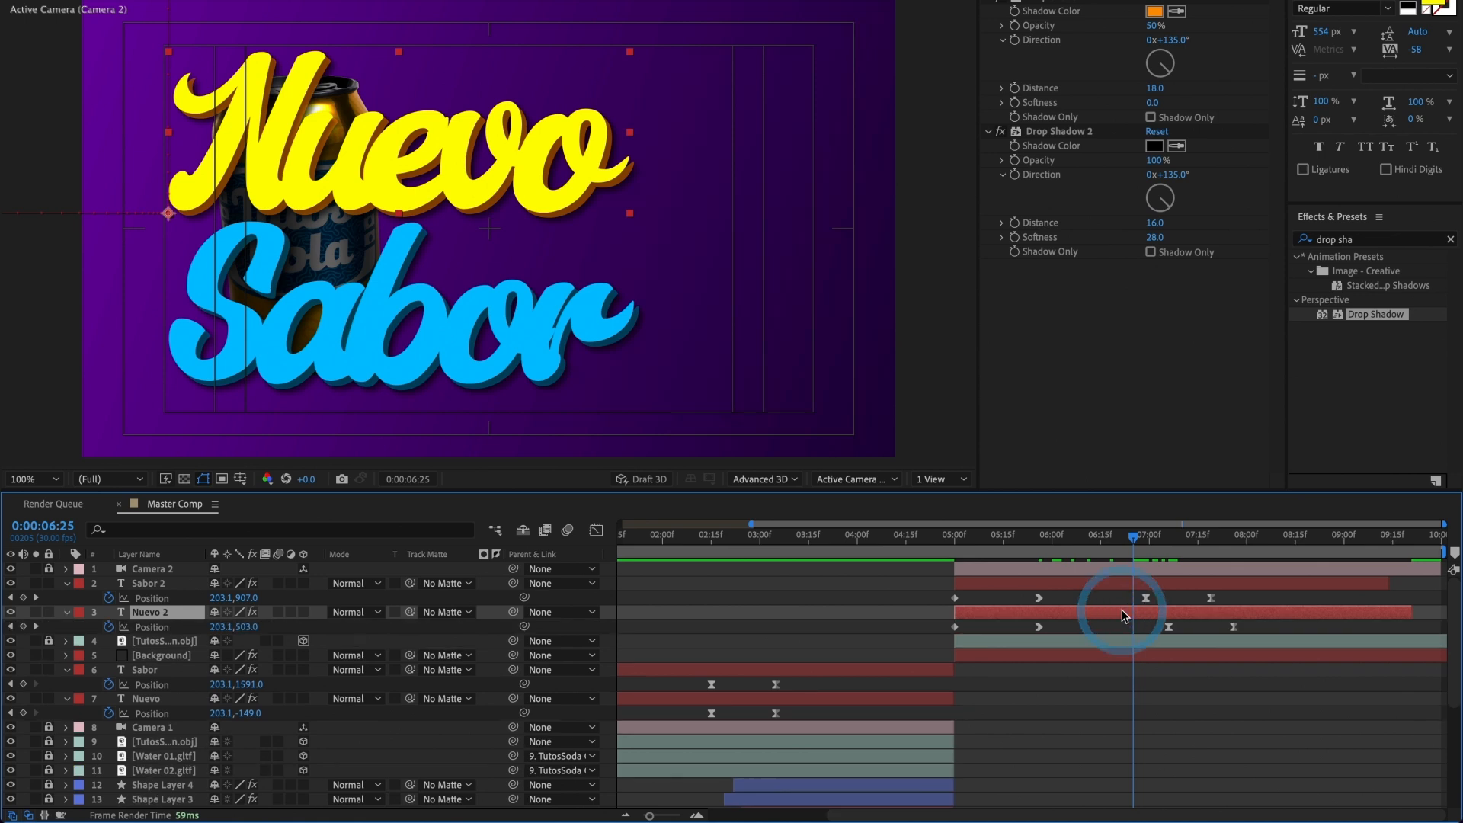
click(109, 598)
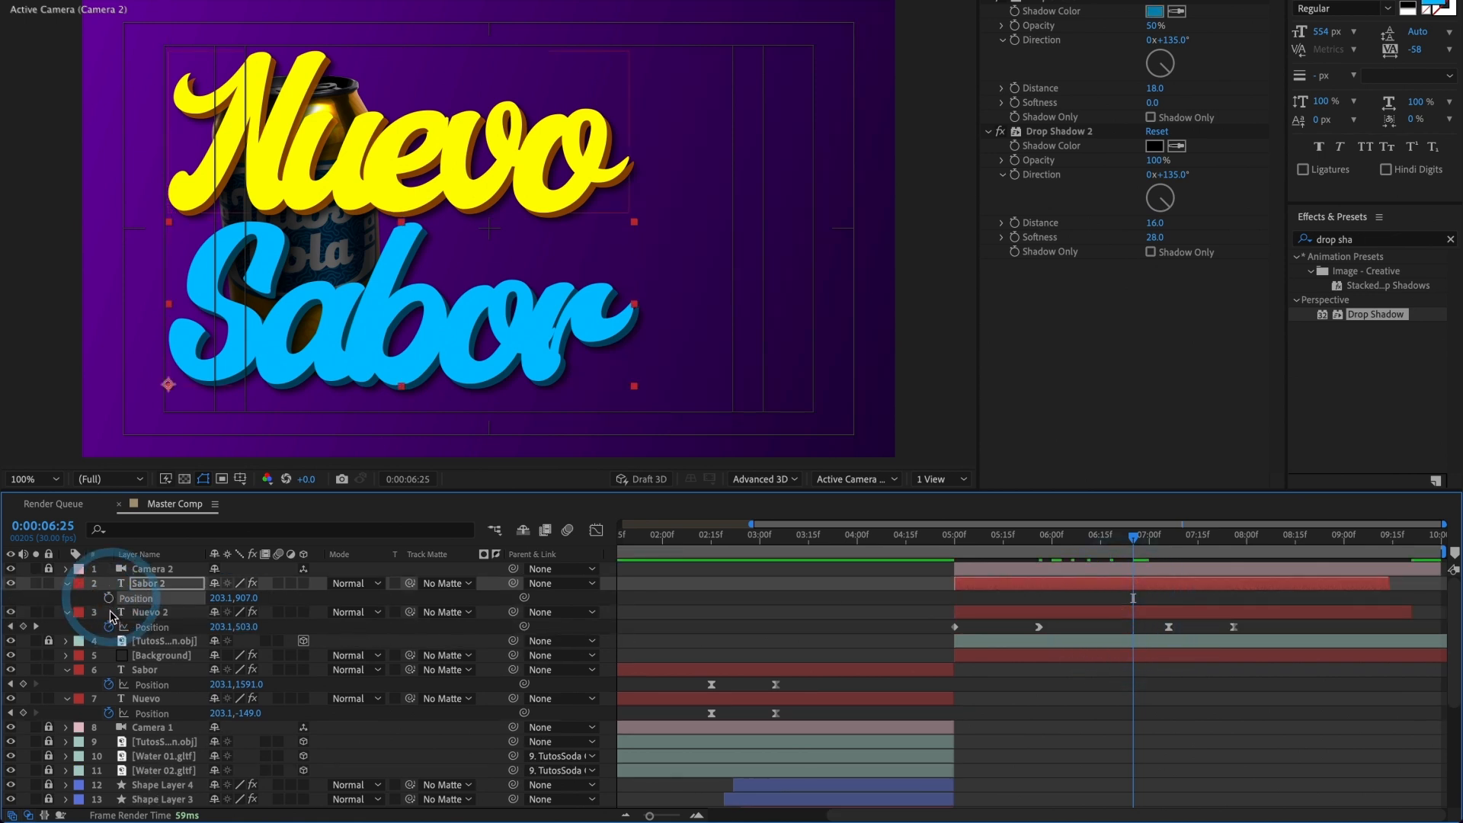
click(108, 626)
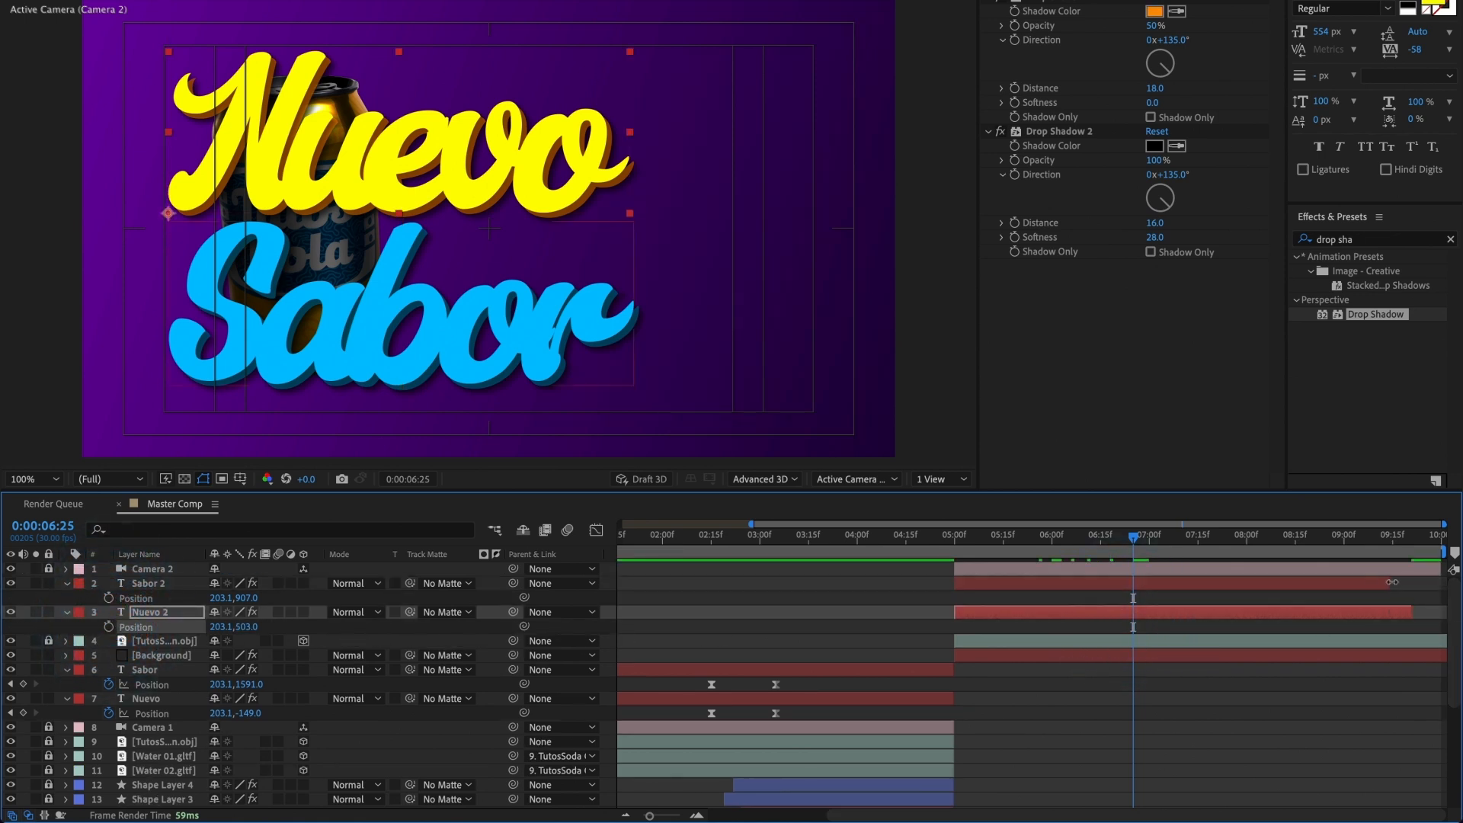
Step: Extend the Sabor 2 and Nuevo 2 layers to the composition's end and move both titles right of the can, to X 743.1
drag(1392, 582, 1445, 612)
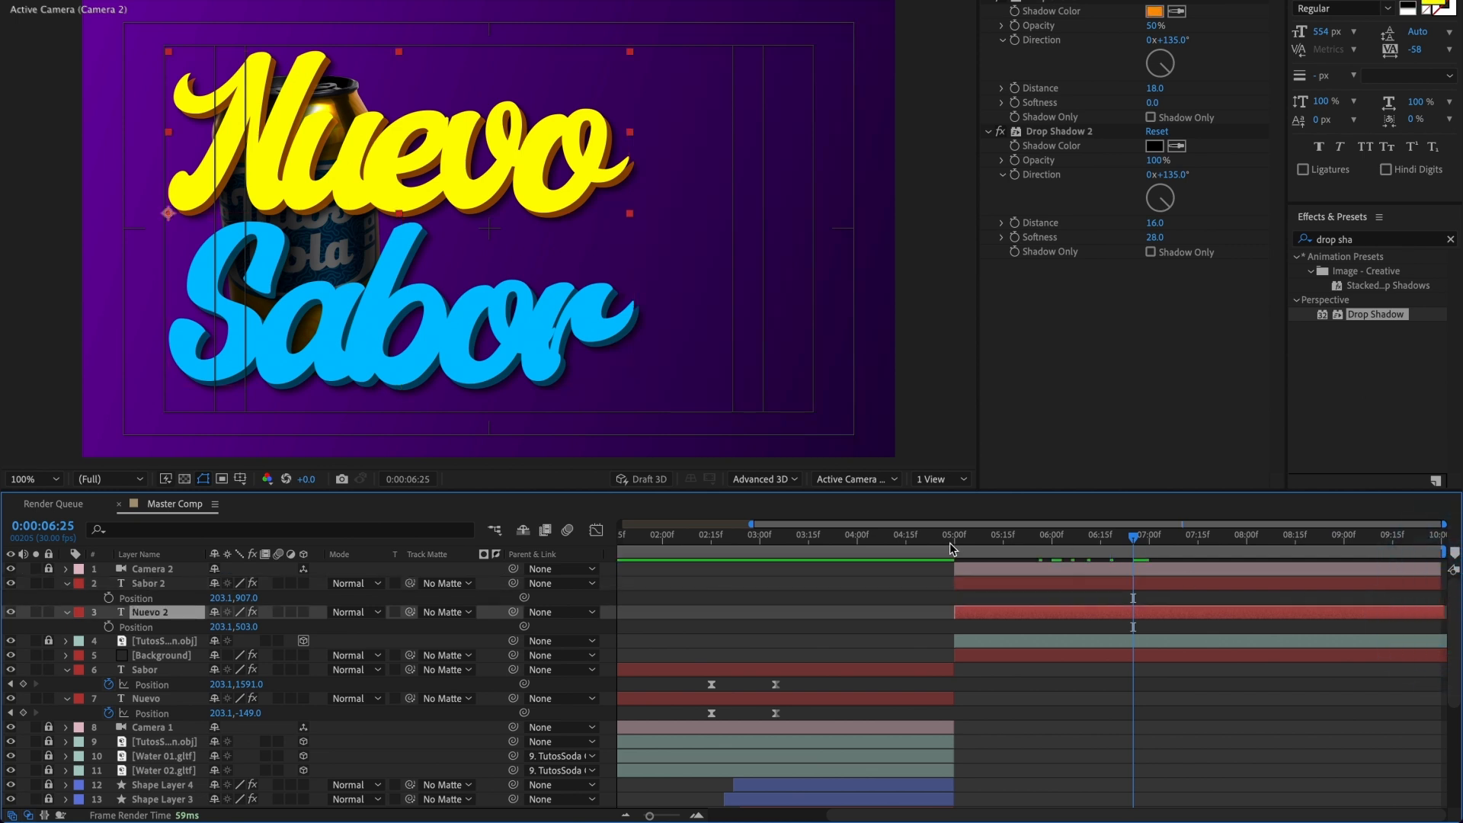
ctrl+click(1033, 587)
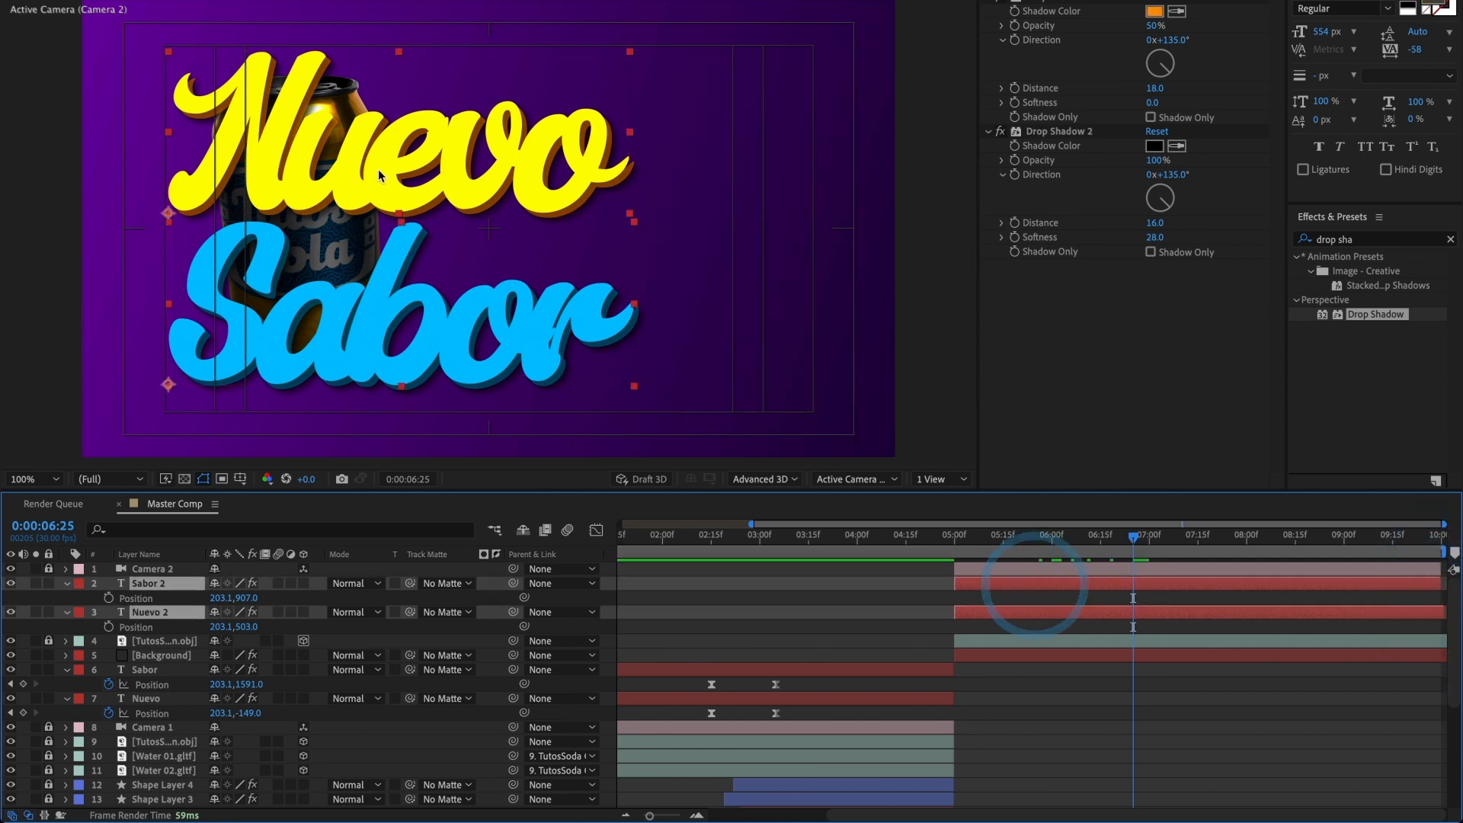
drag(404, 190, 608, 190)
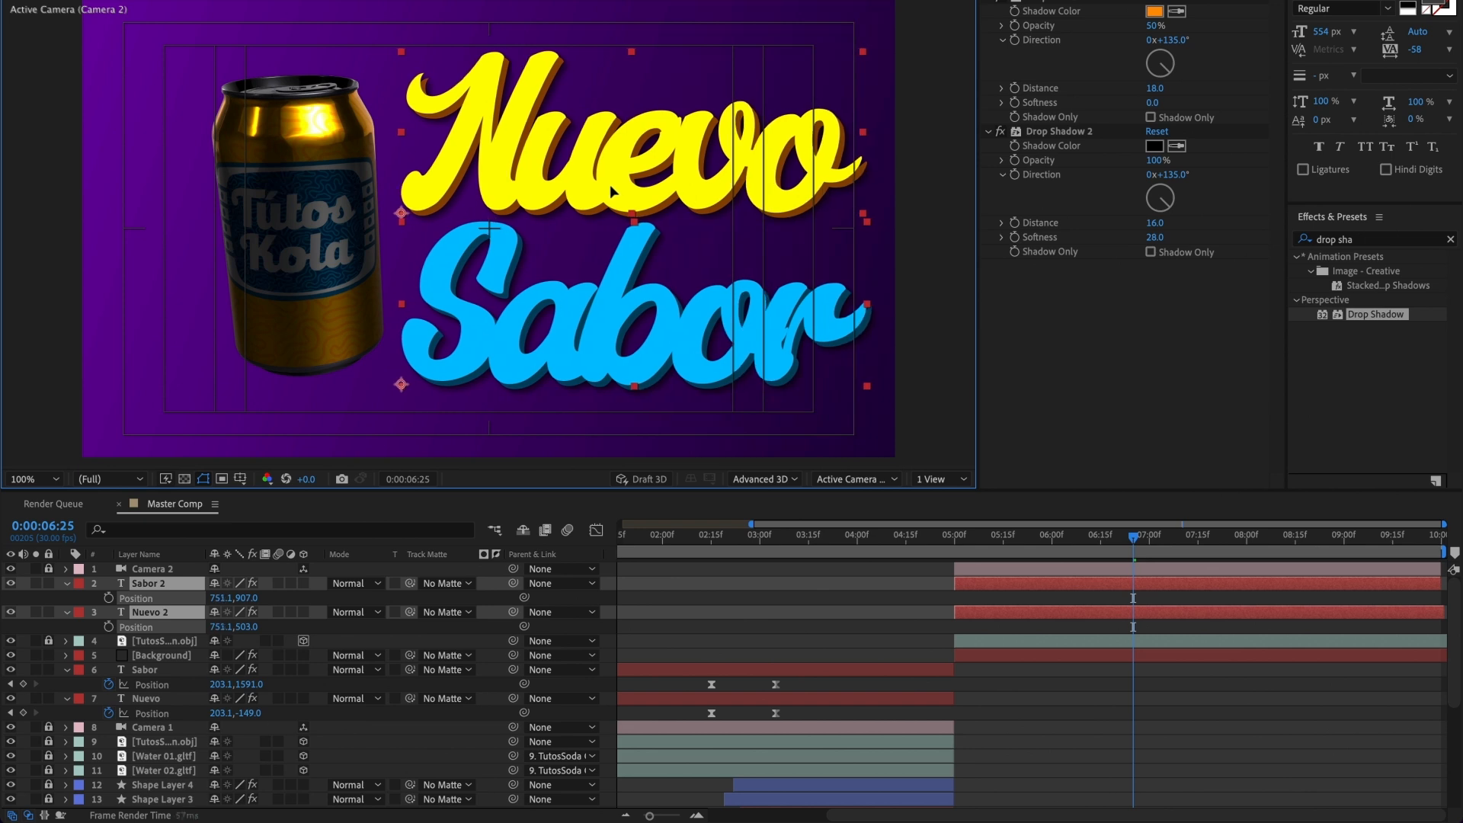
Step: Replace the Sabor 2 title text with "tútos" and the Nuevo 2 title text with "Solo en"
click(979, 584)
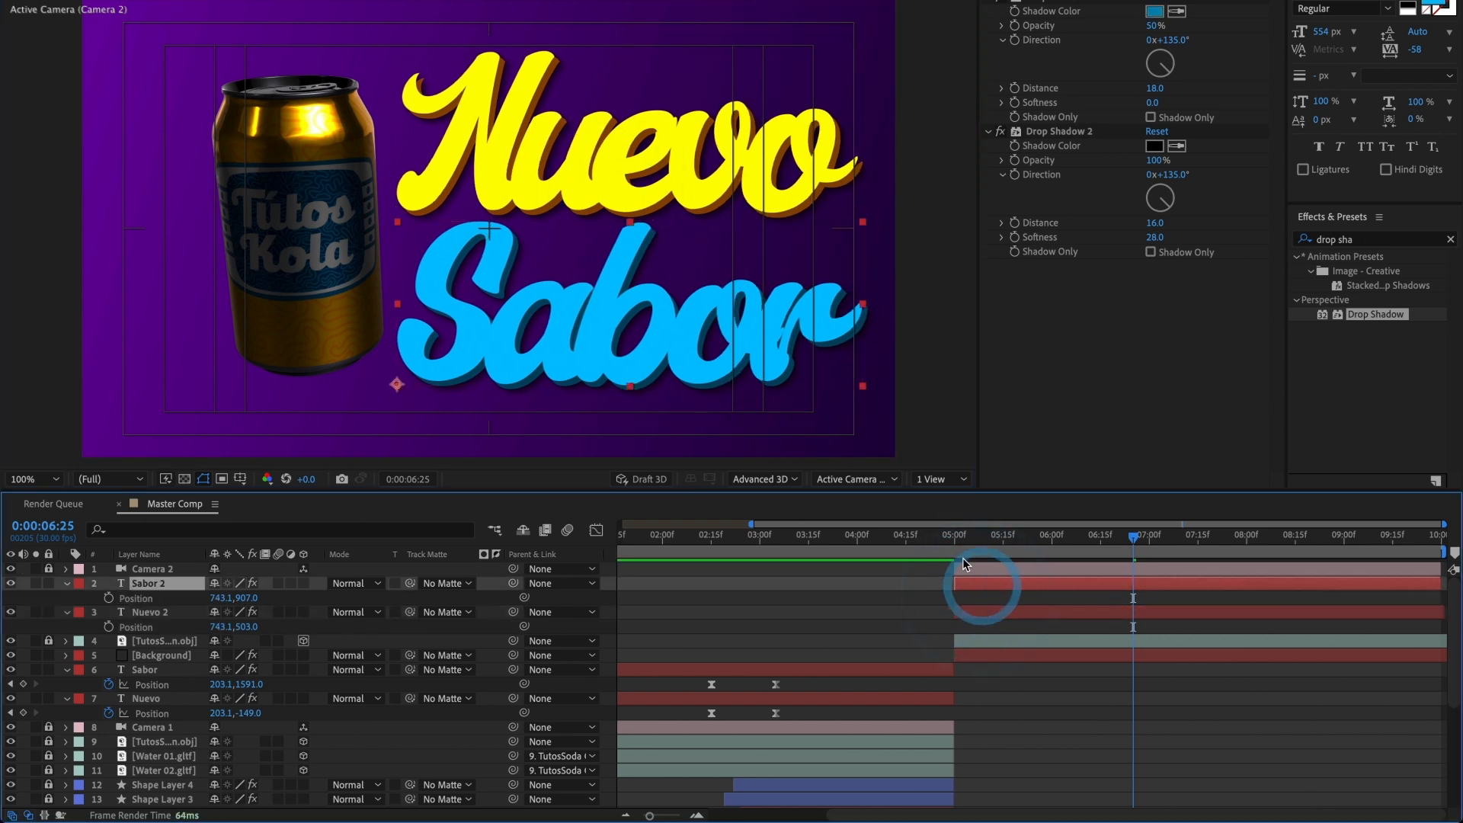
double_click(664, 307)
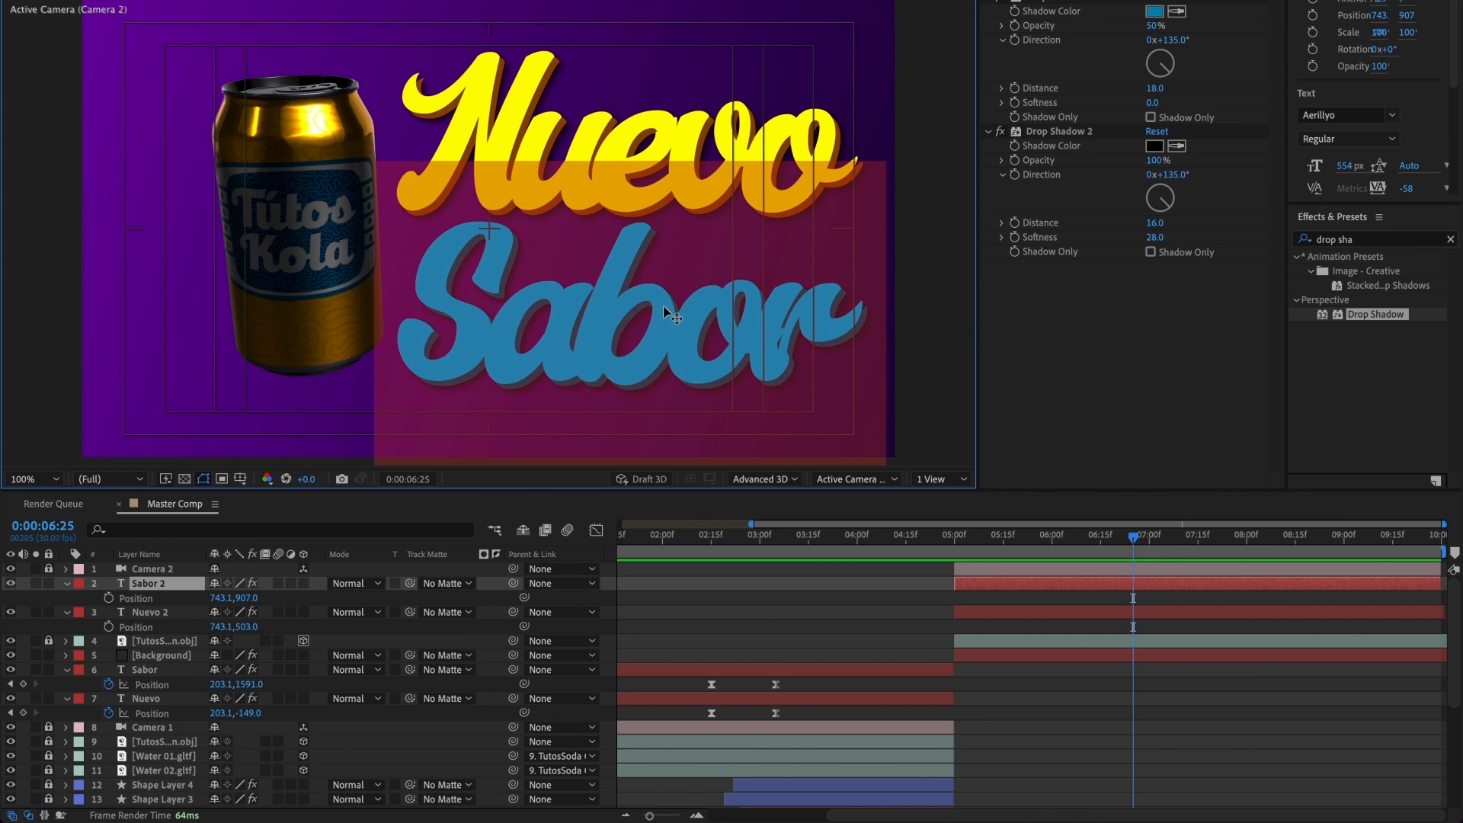
text(tútos)
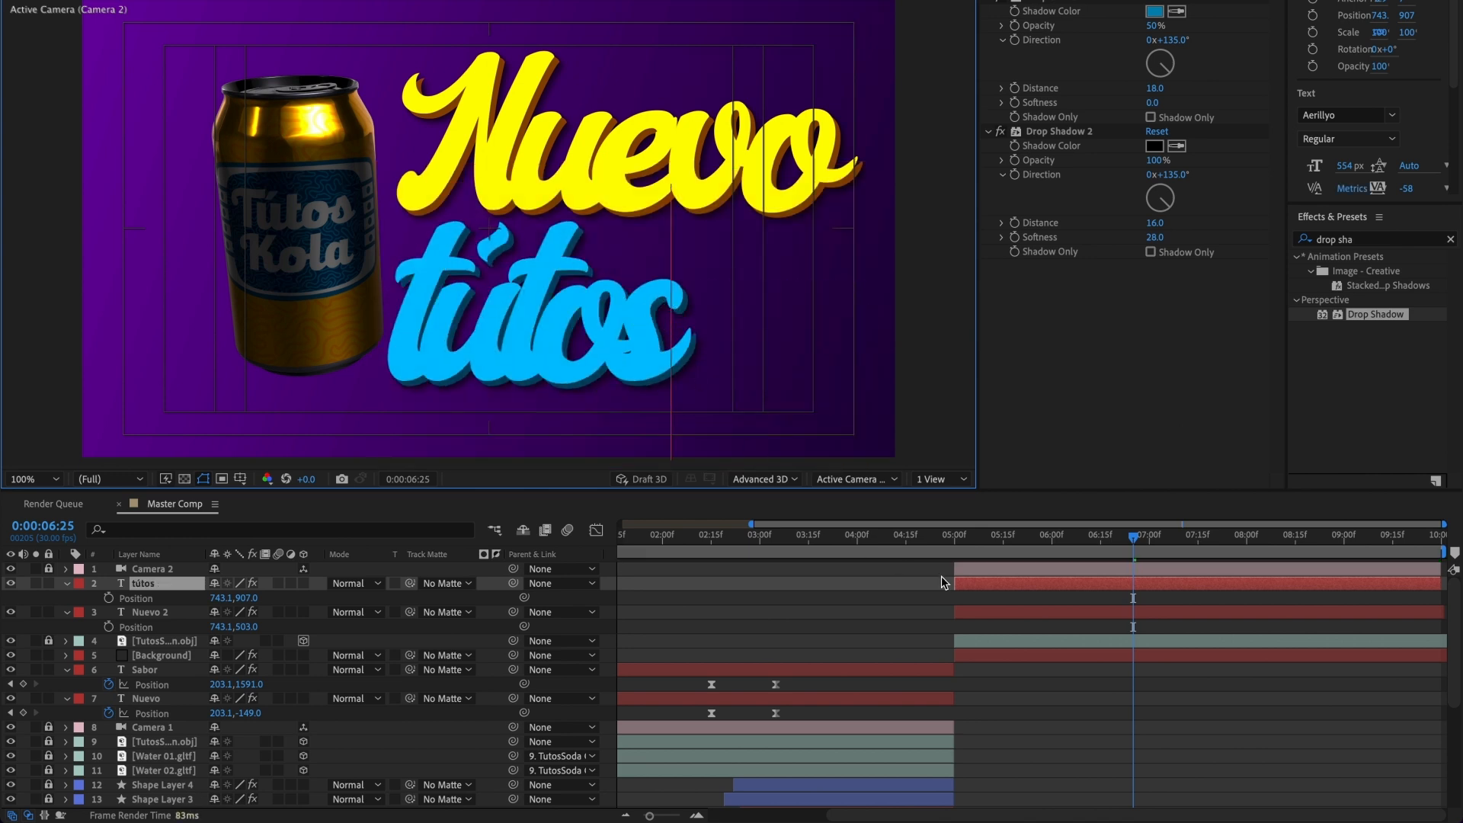
click(980, 608)
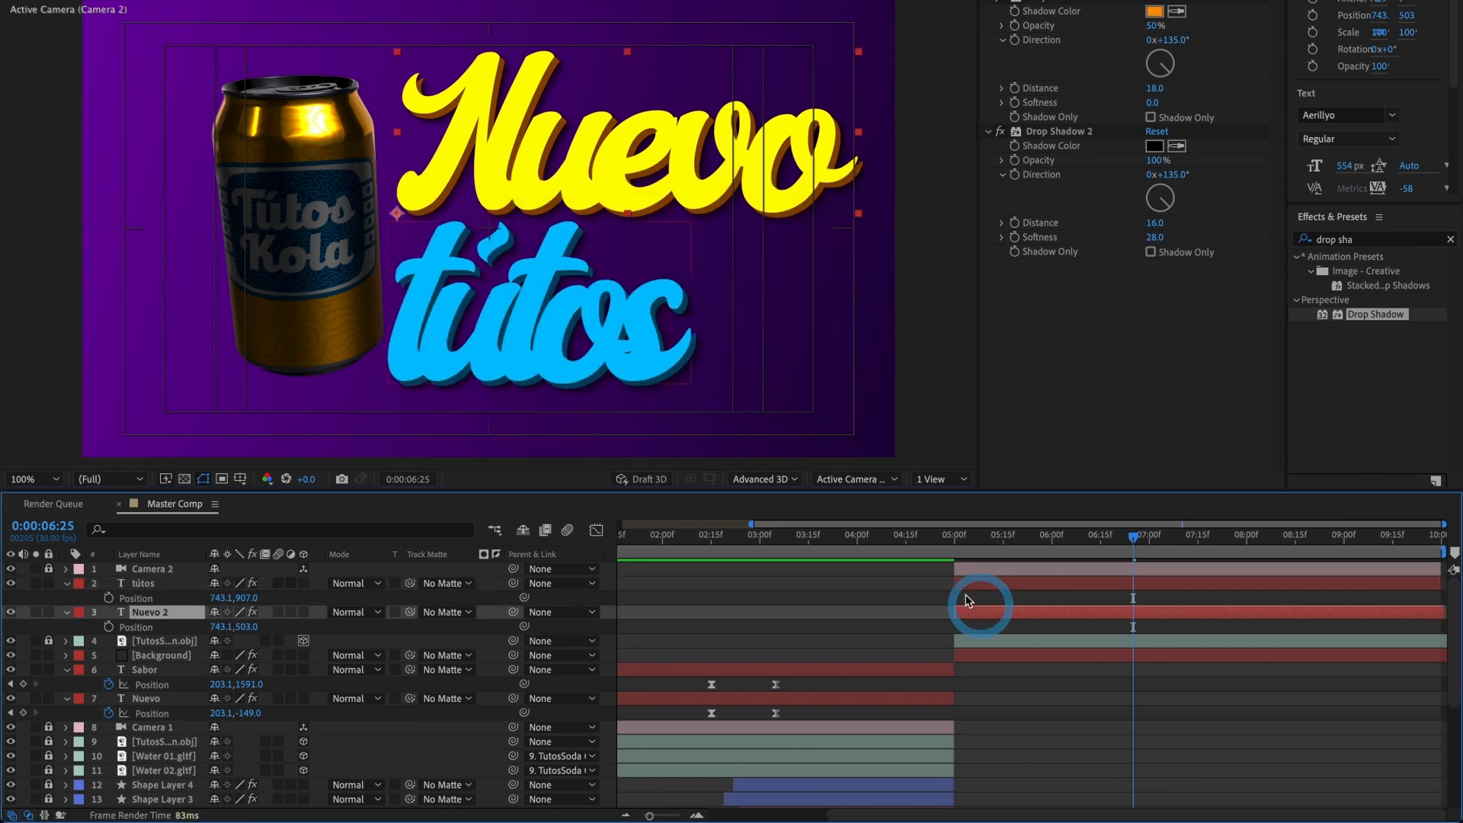
click(565, 183)
double_click(566, 183)
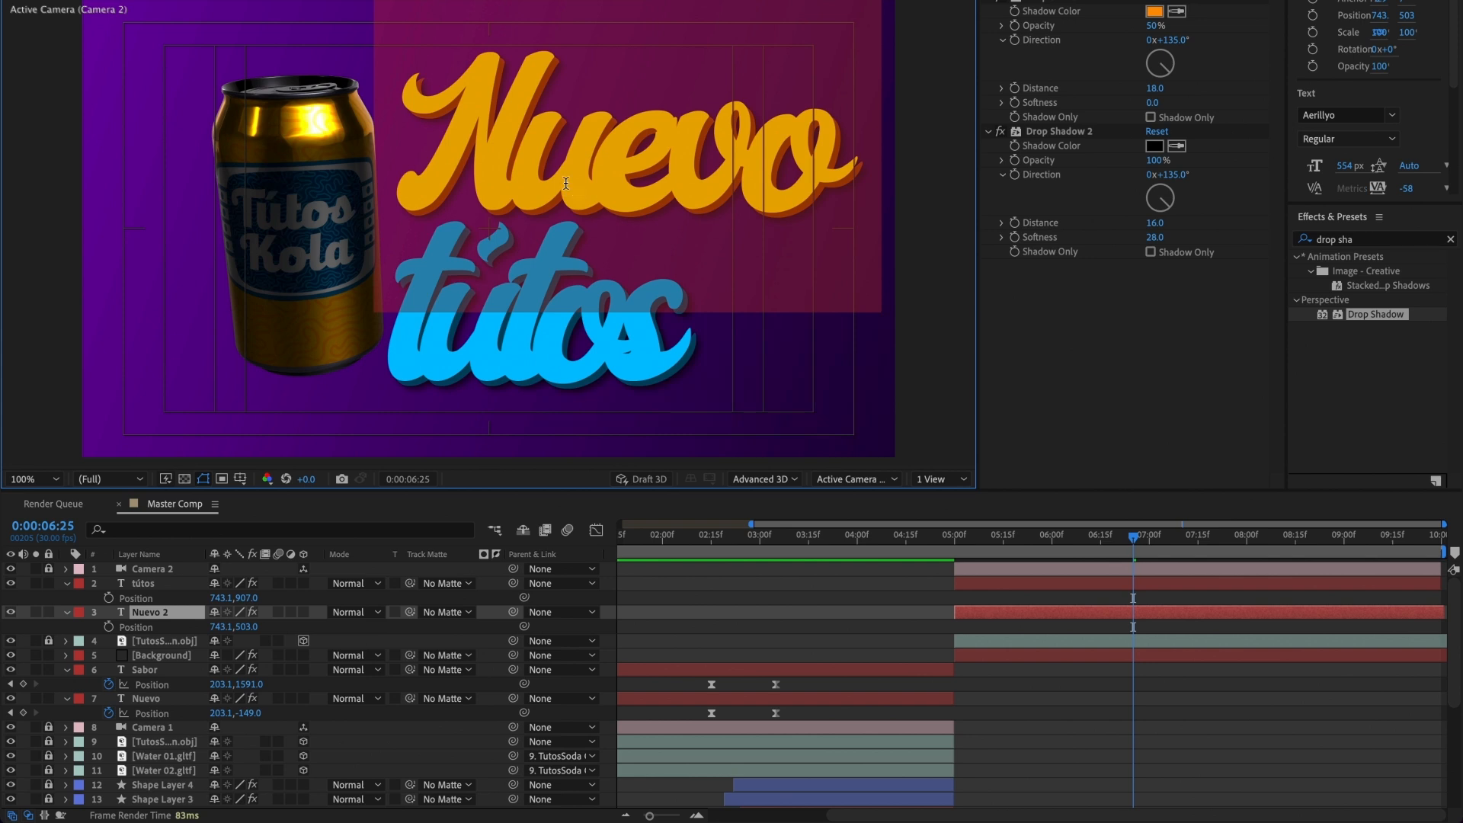
text(Solo en)
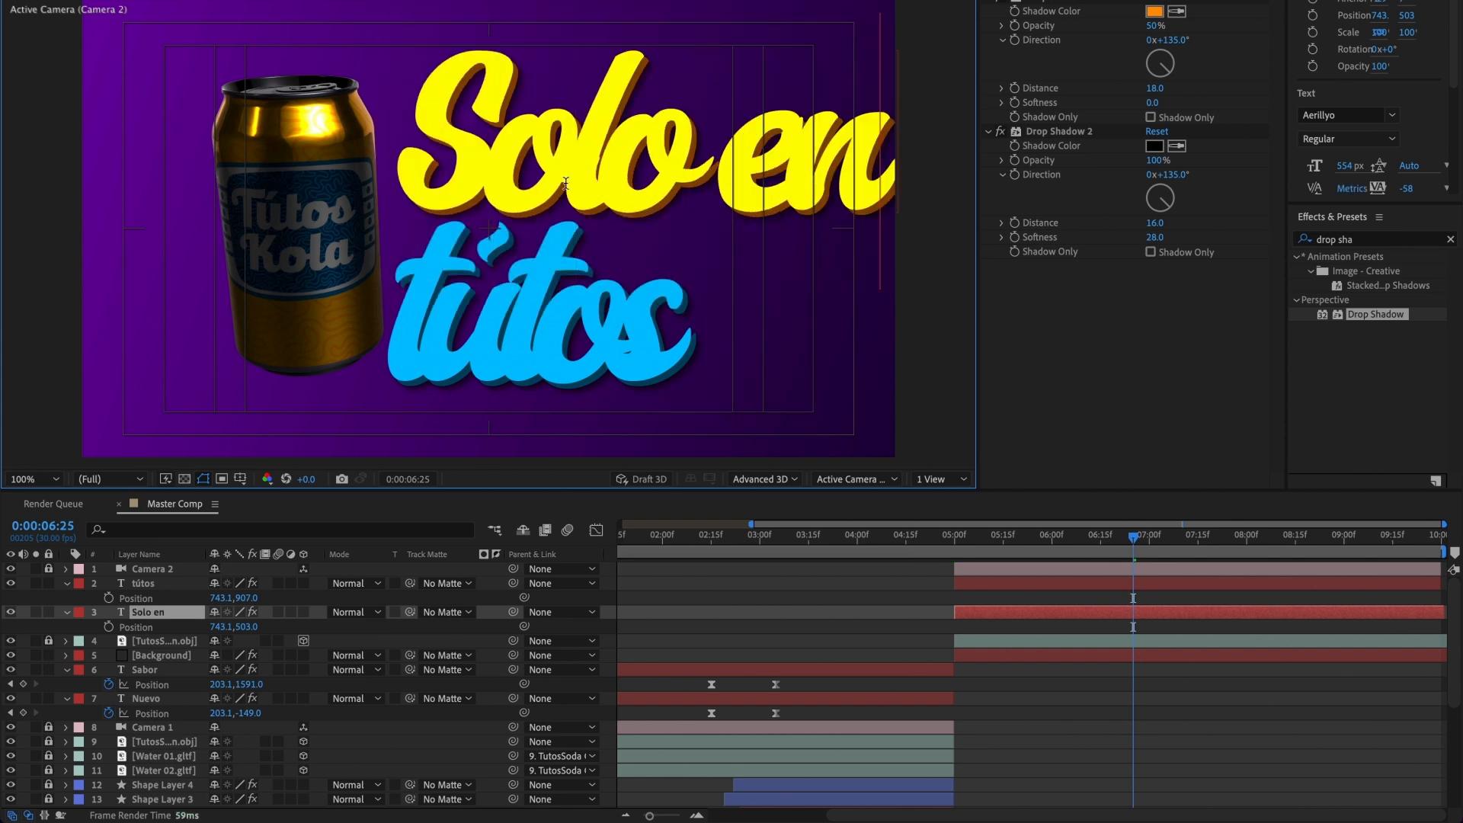
Step: Reduce the font size of the "Solo en" title to 199 px and leave text editing
key(ctrl+a)
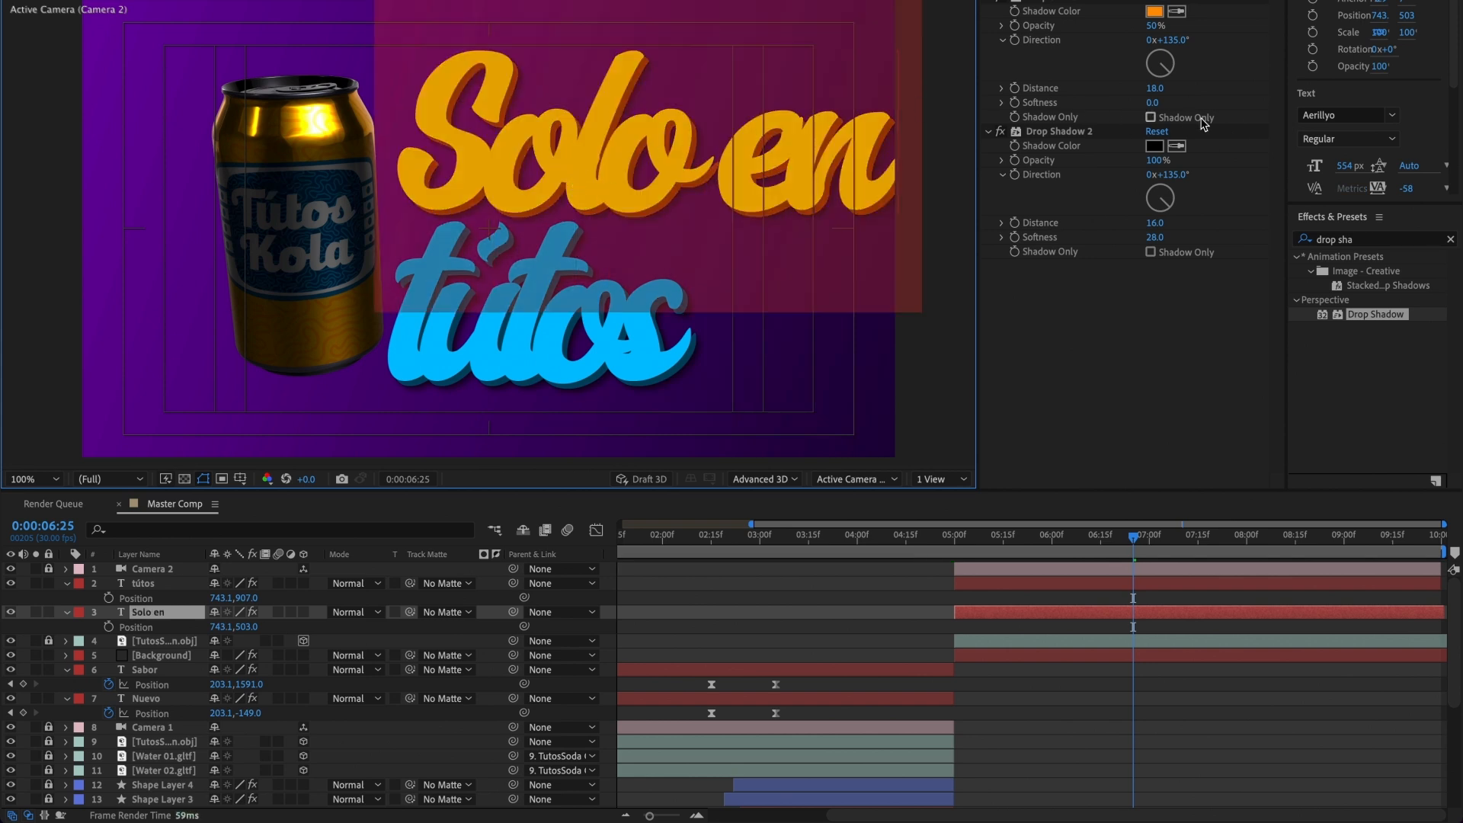
drag(1343, 167, 1086, 213)
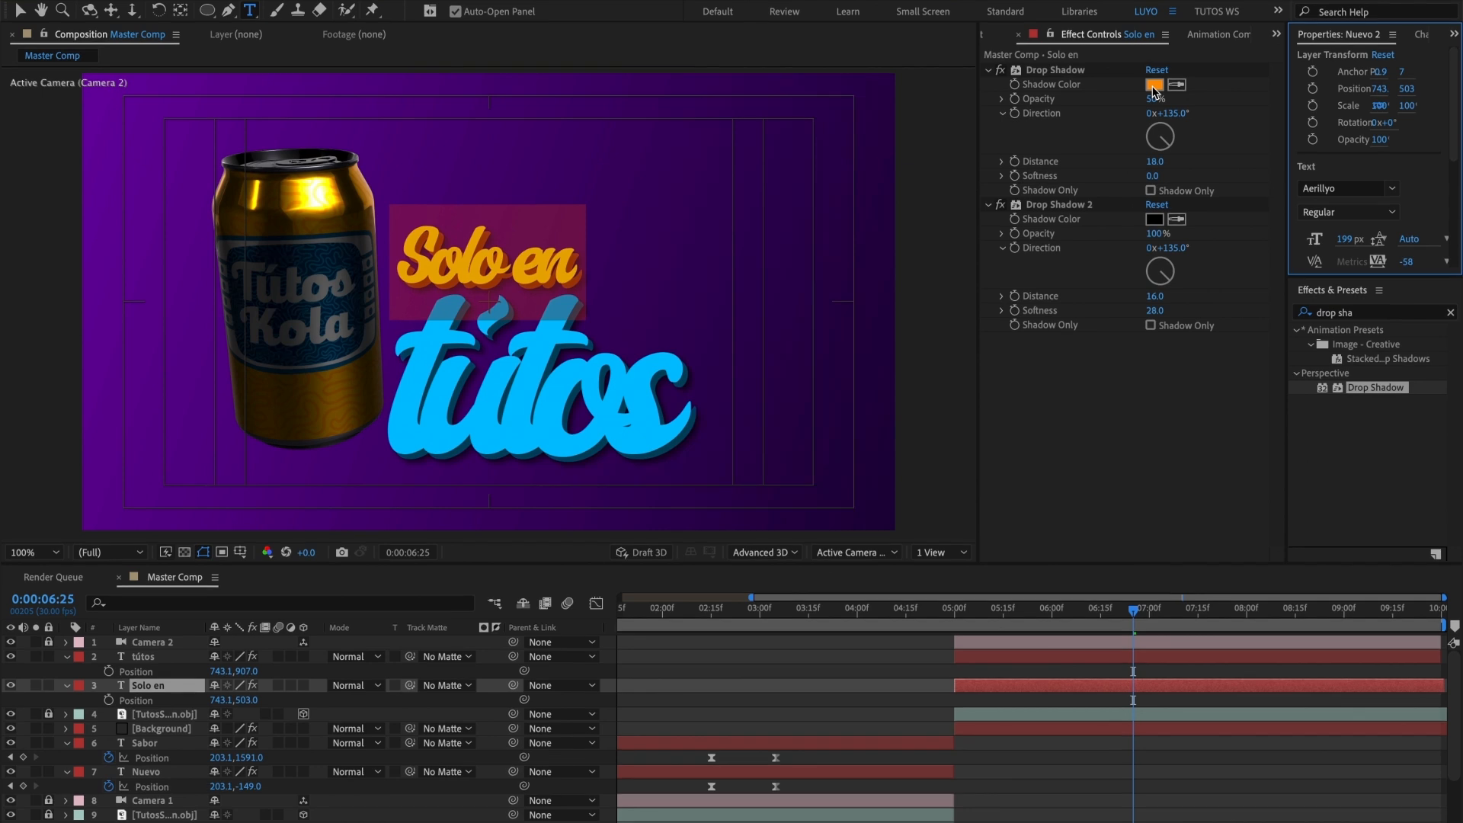
click(16, 12)
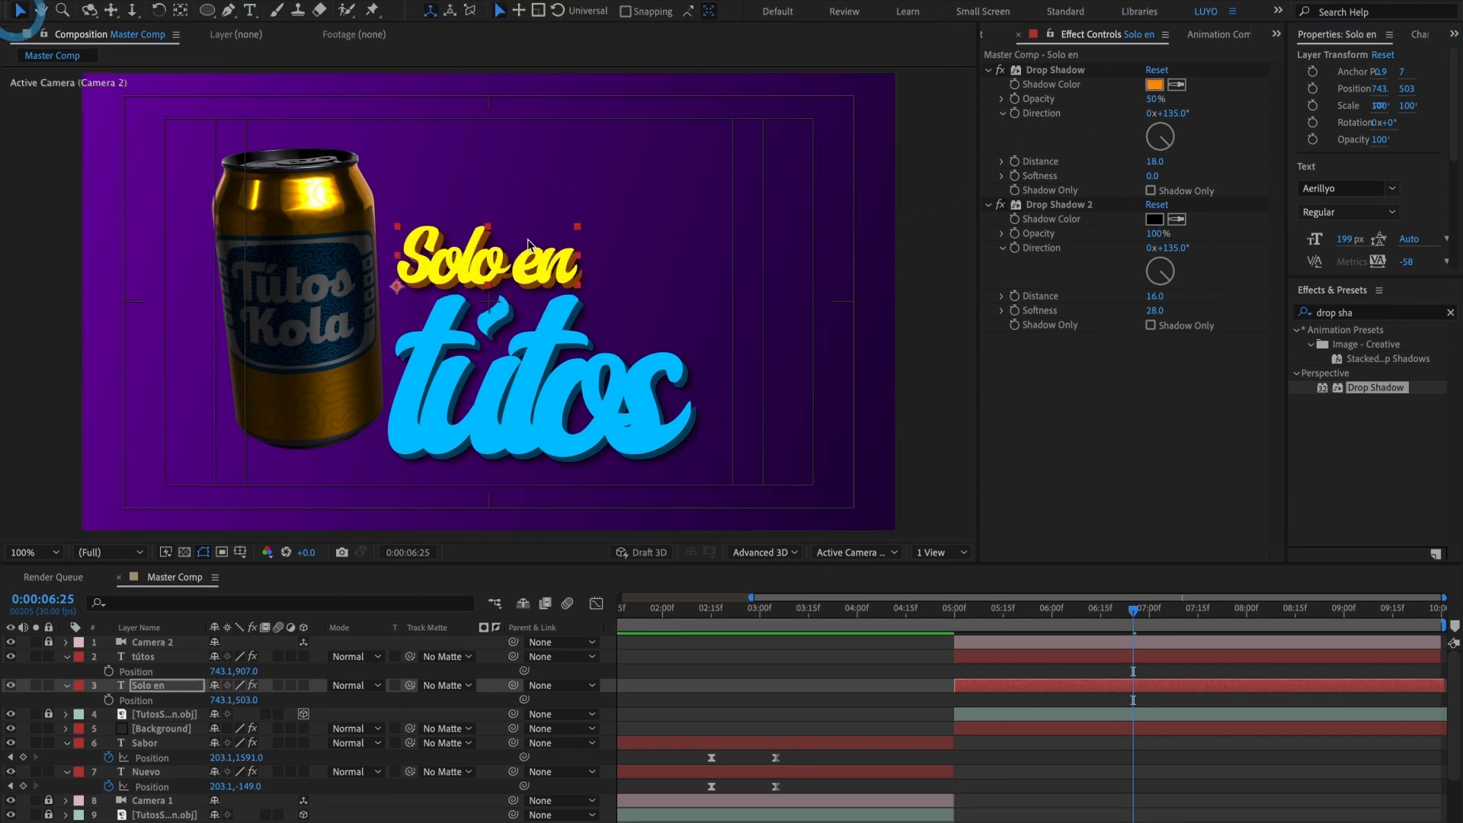
Step: Set the "Solo en" title's fill colour to green 31B726
click(1419, 34)
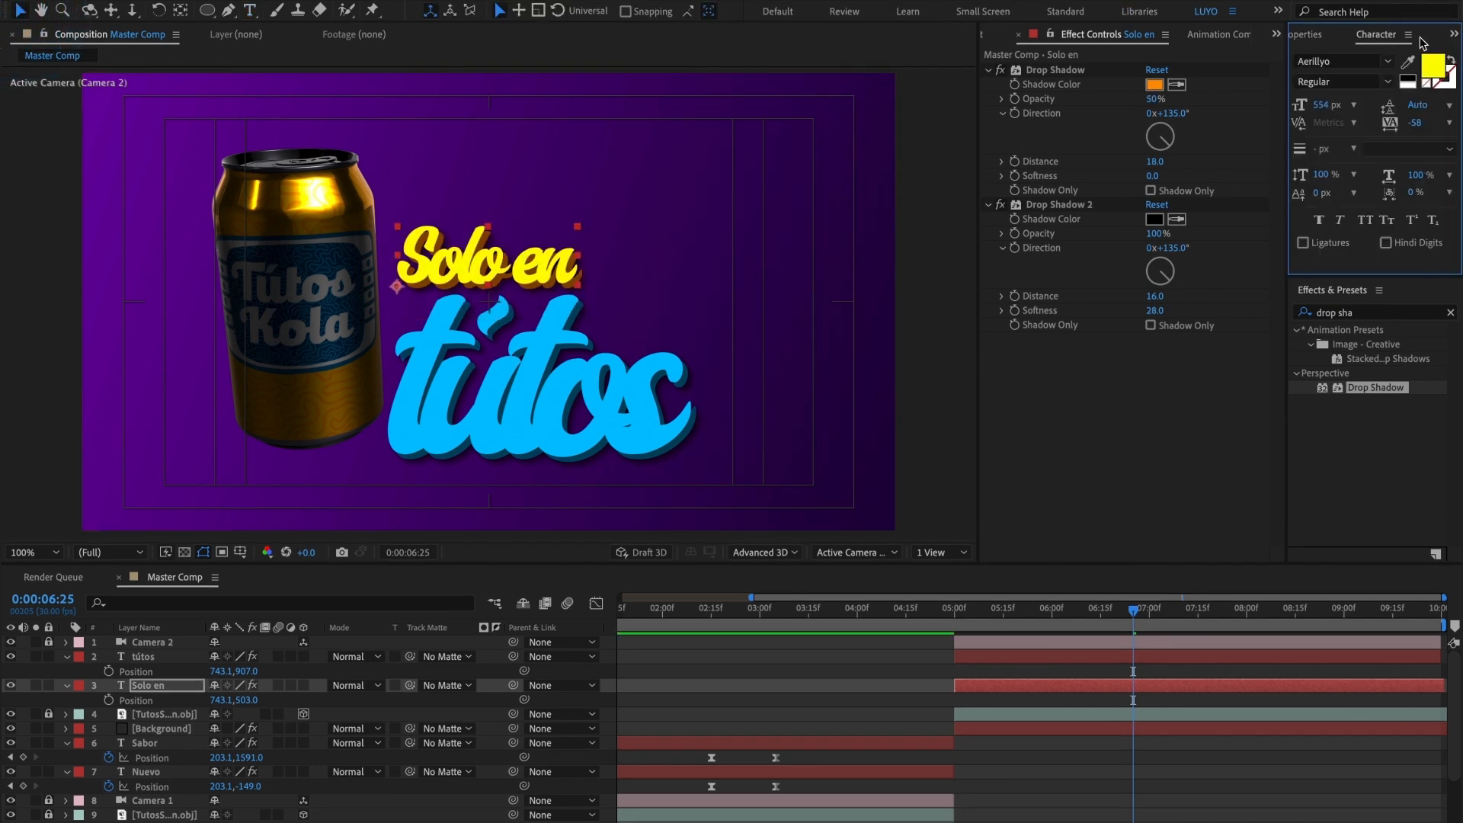
click(1429, 67)
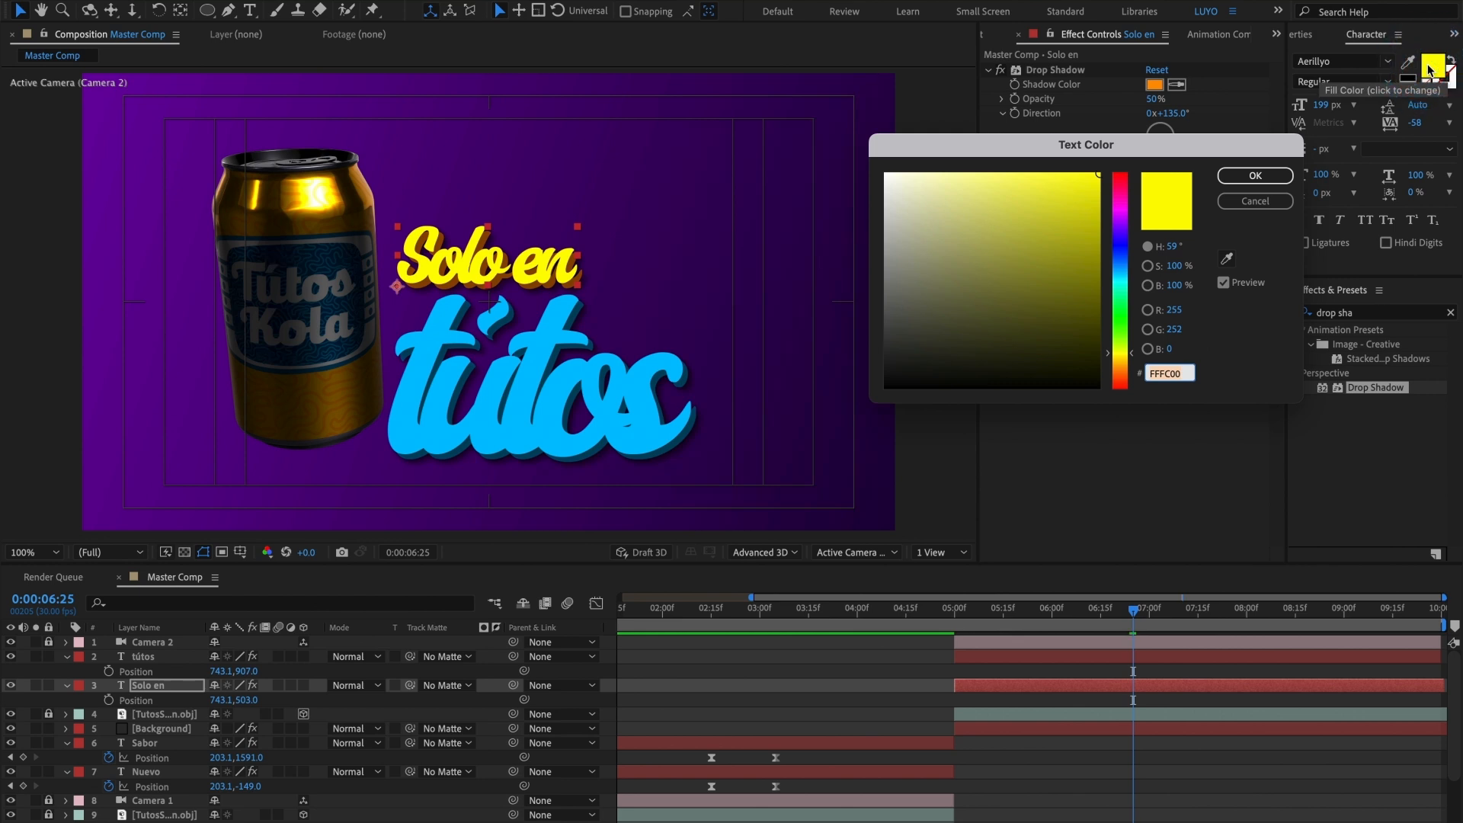
click(1120, 329)
mouse_move(1094, 229)
mouse_down()
mouse_move(1097, 254)
mouse_move(1096, 229)
mouse_move(1062, 196)
mouse_move(1054, 232)
mouse_up()
click(1119, 318)
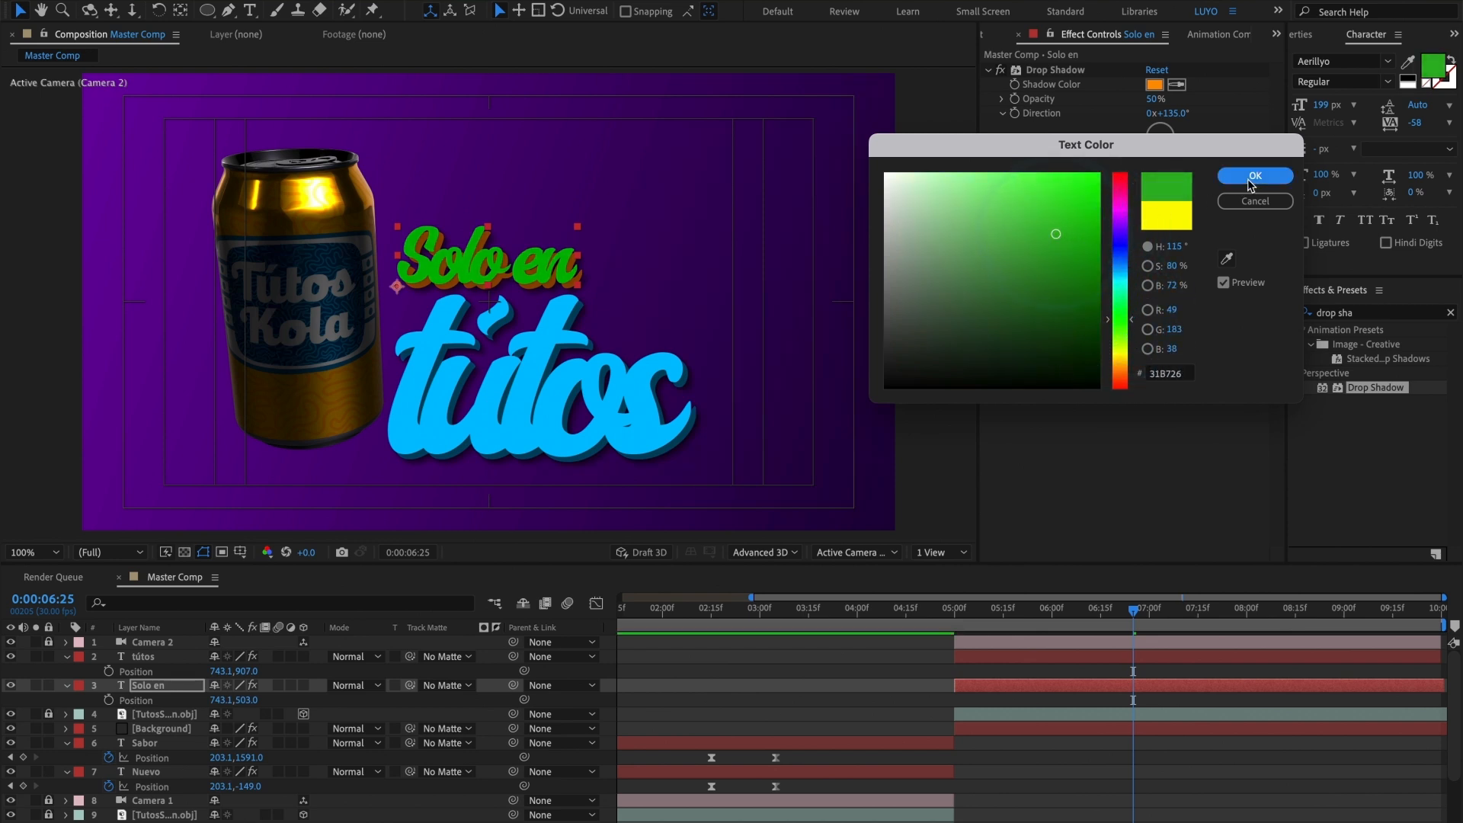
click(1249, 176)
Step: Sample the "Solo en" text colour for its first Drop Shadow and darken it to 188B0F
click(1158, 85)
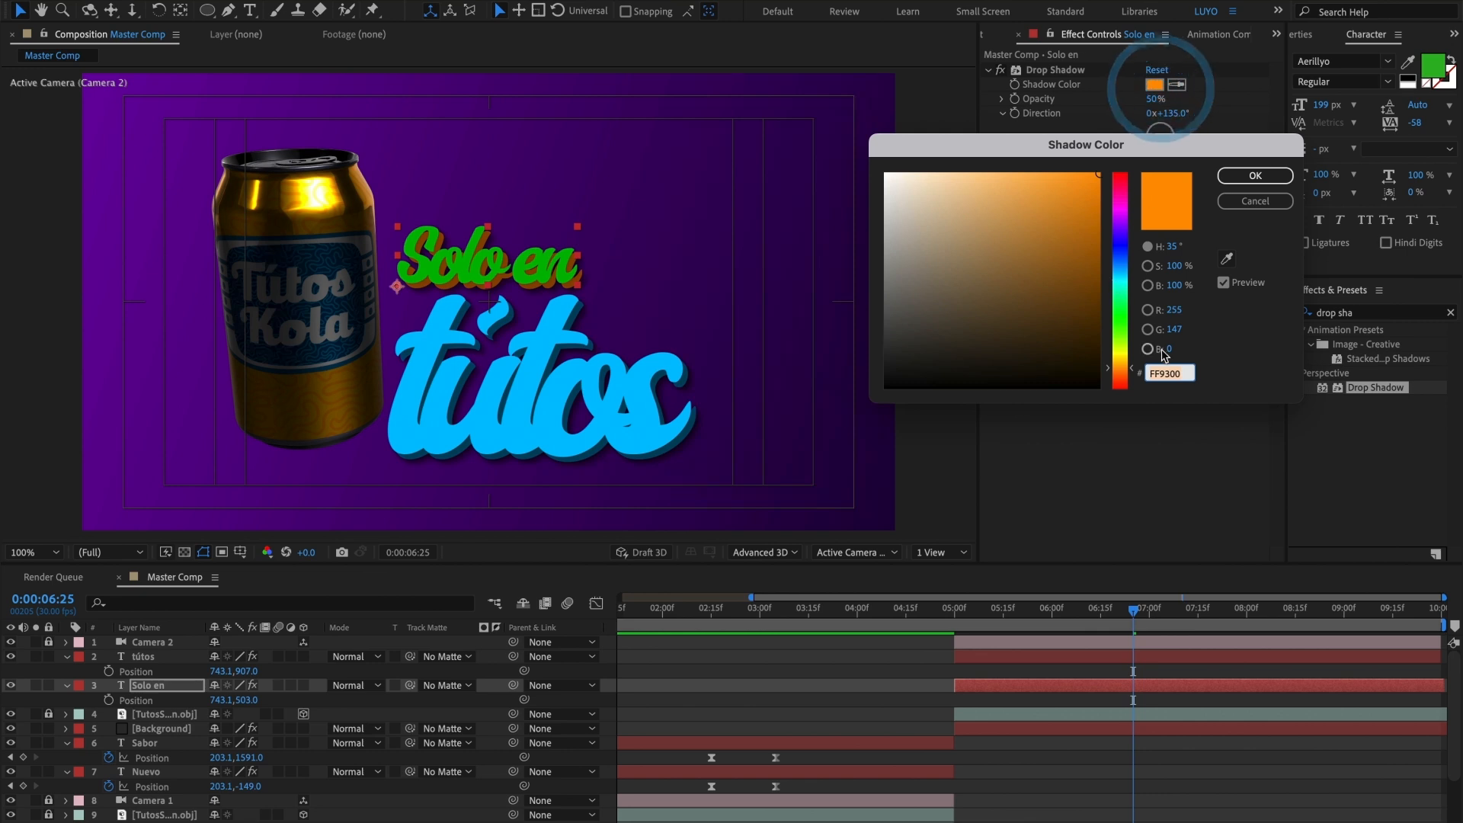
click(1228, 259)
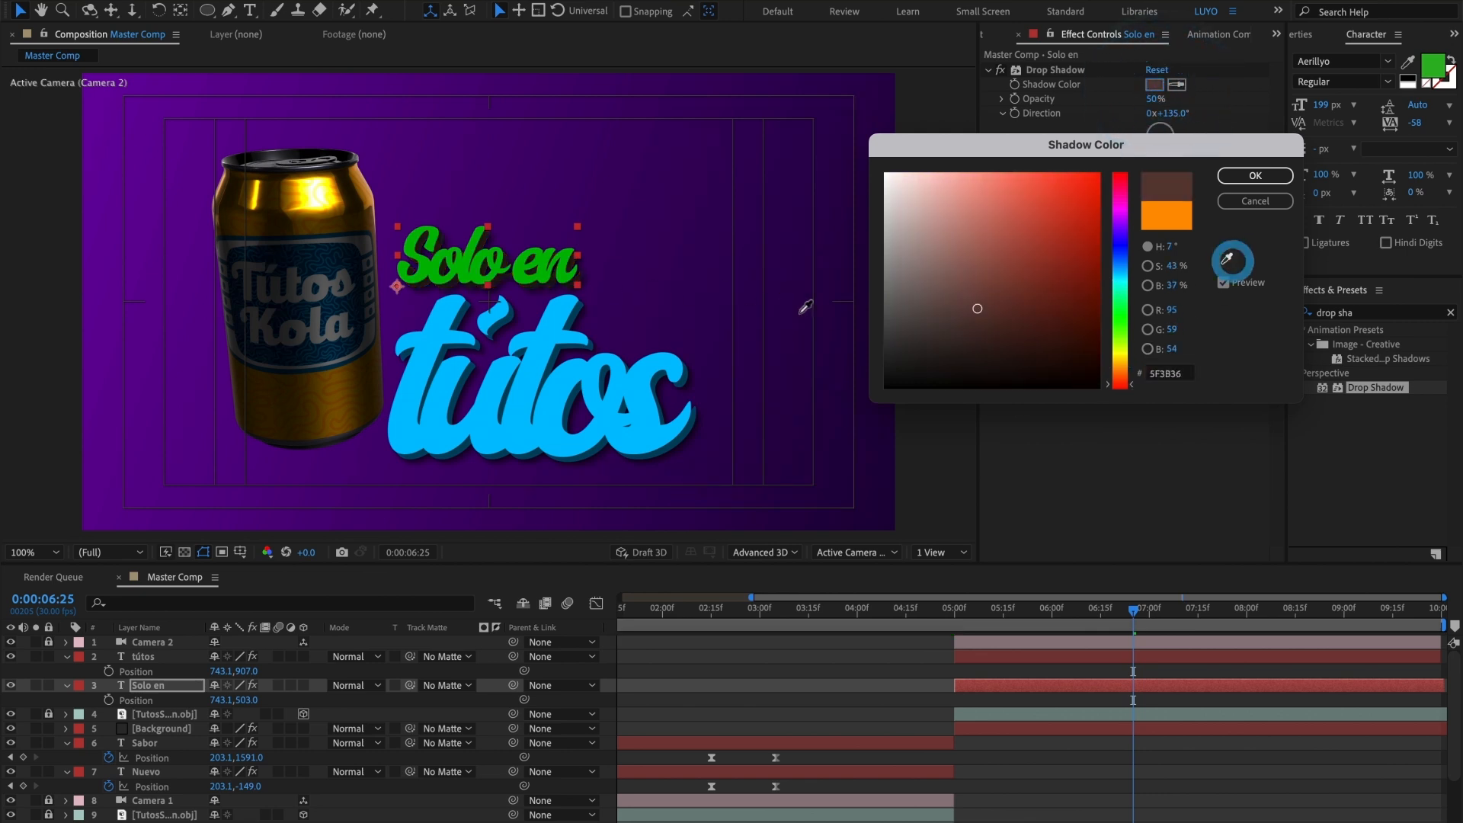
click(503, 262)
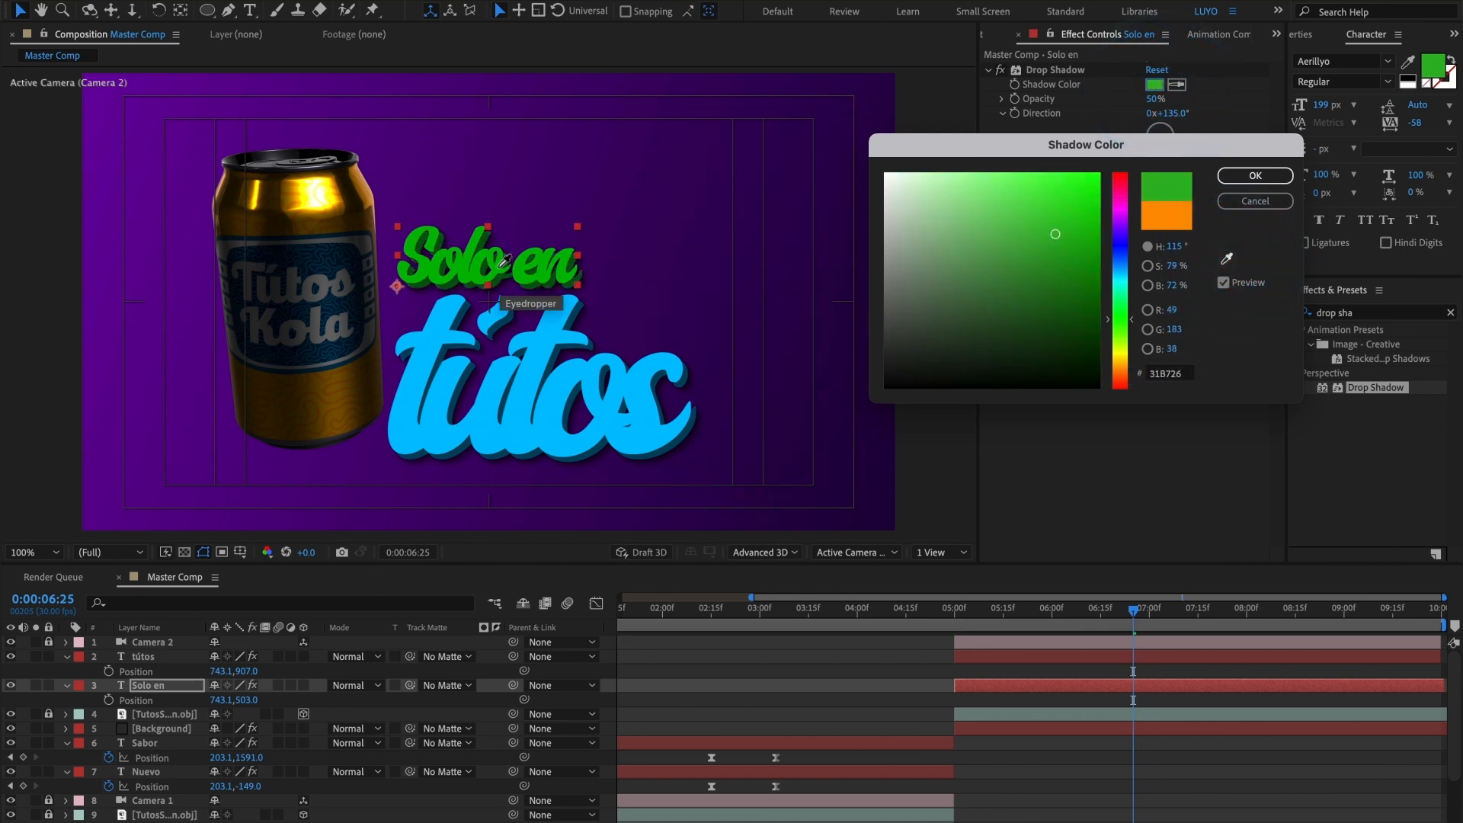
click(1065, 261)
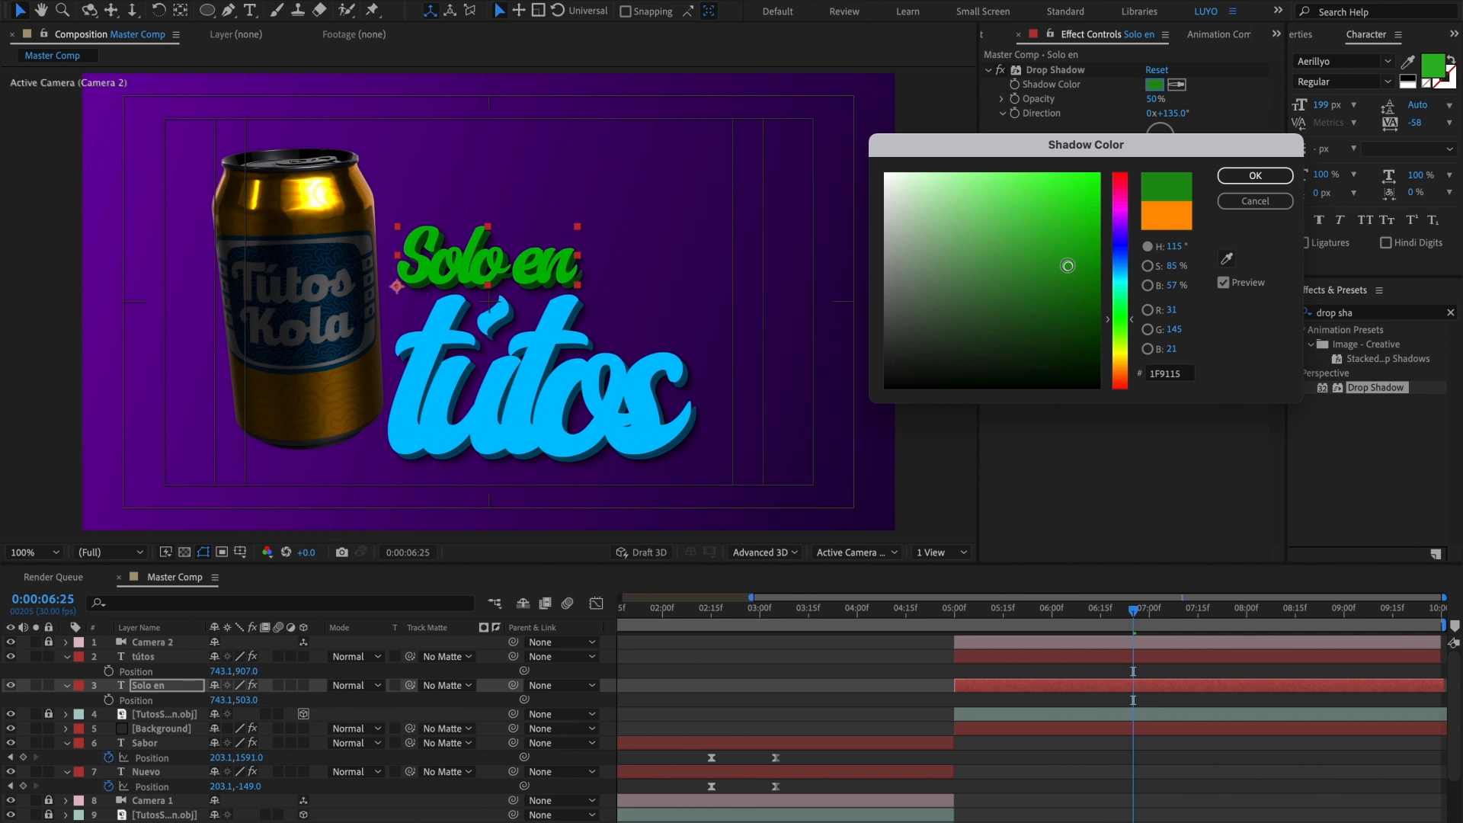
drag(1067, 265, 1076, 262)
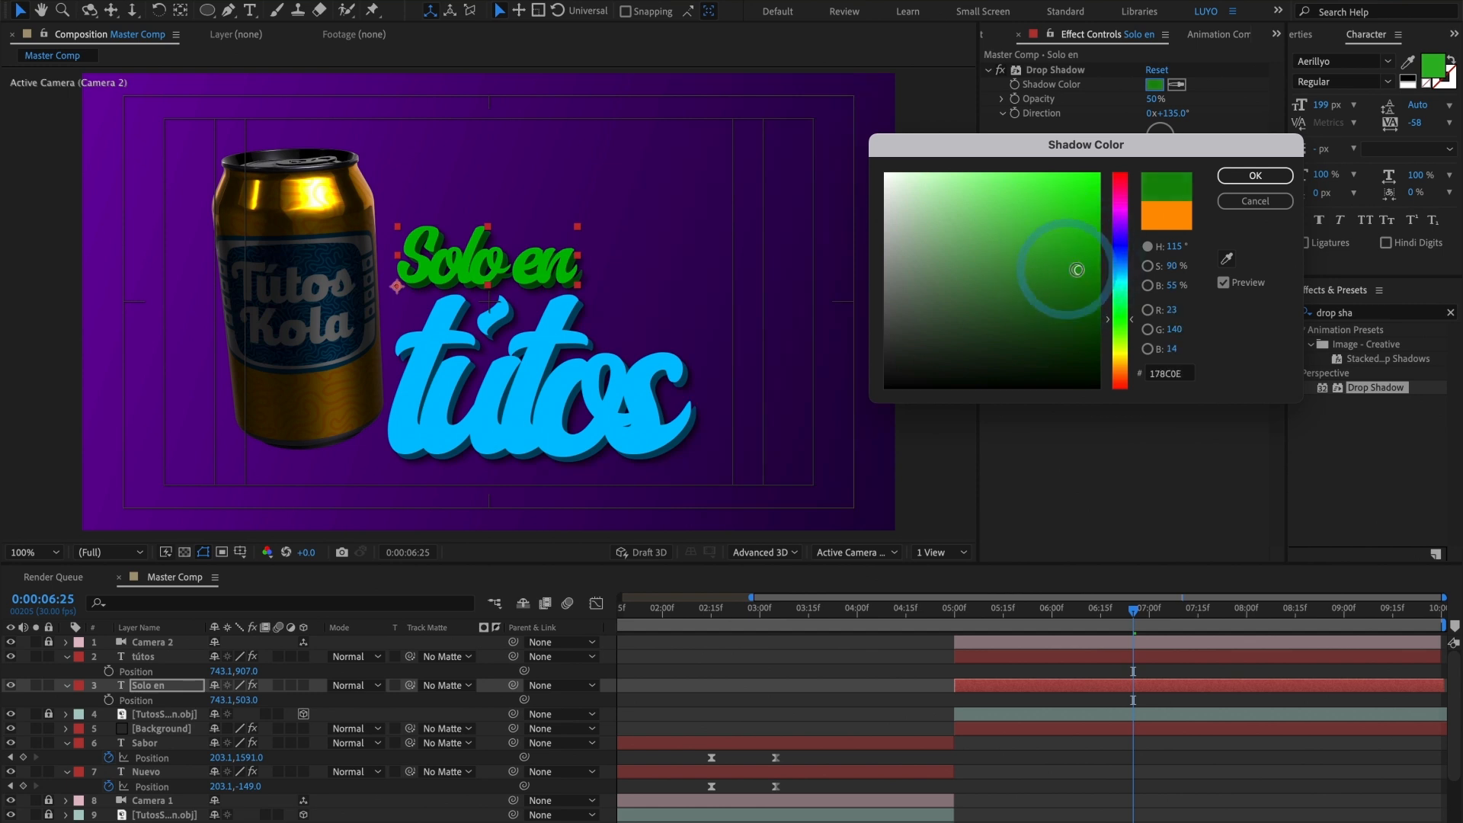
click(1253, 176)
Step: Change the "Solo en" title's fill to a yellowish lime green, about 95C108
click(1429, 72)
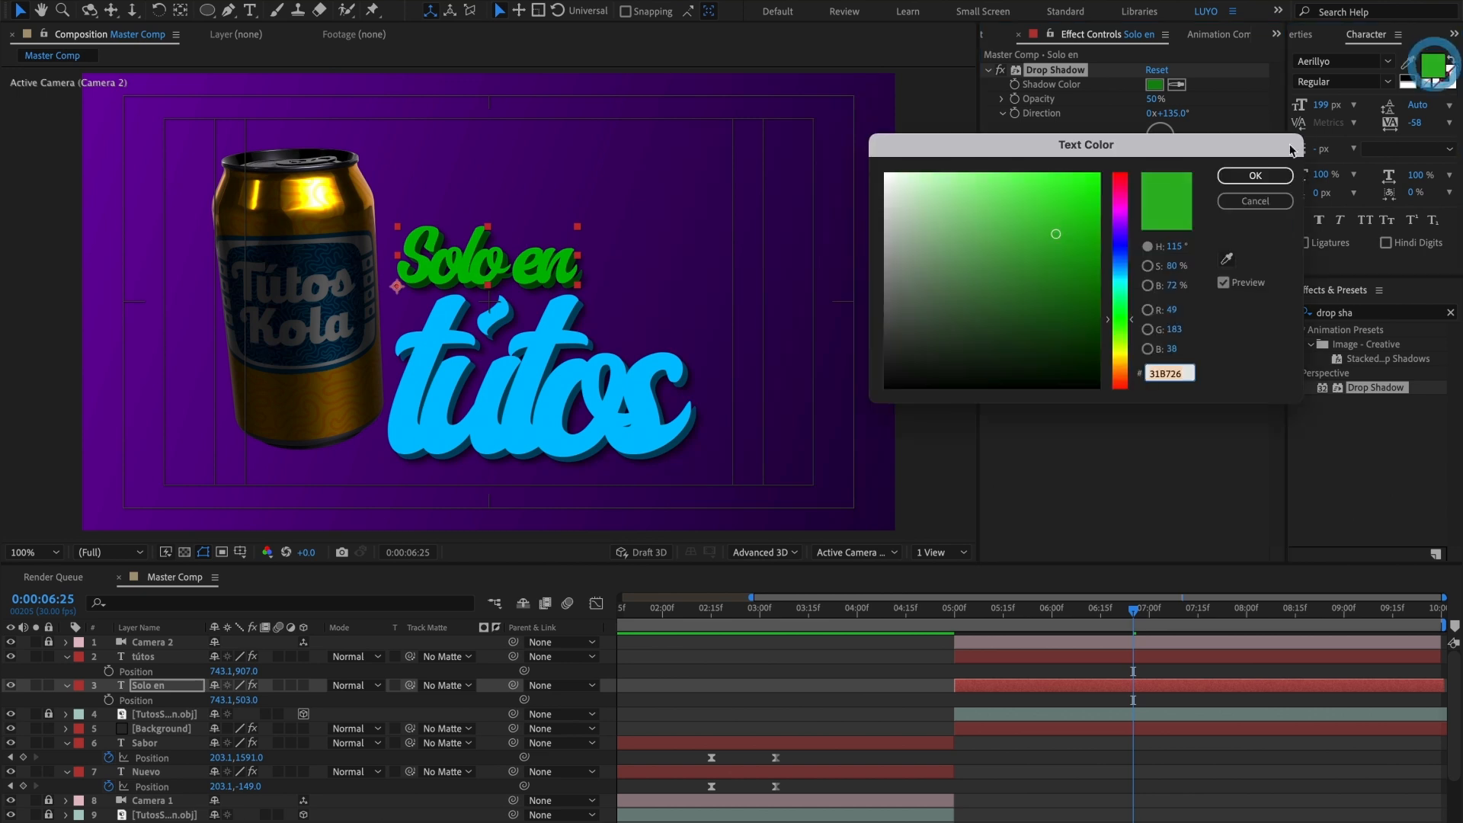
click(1121, 339)
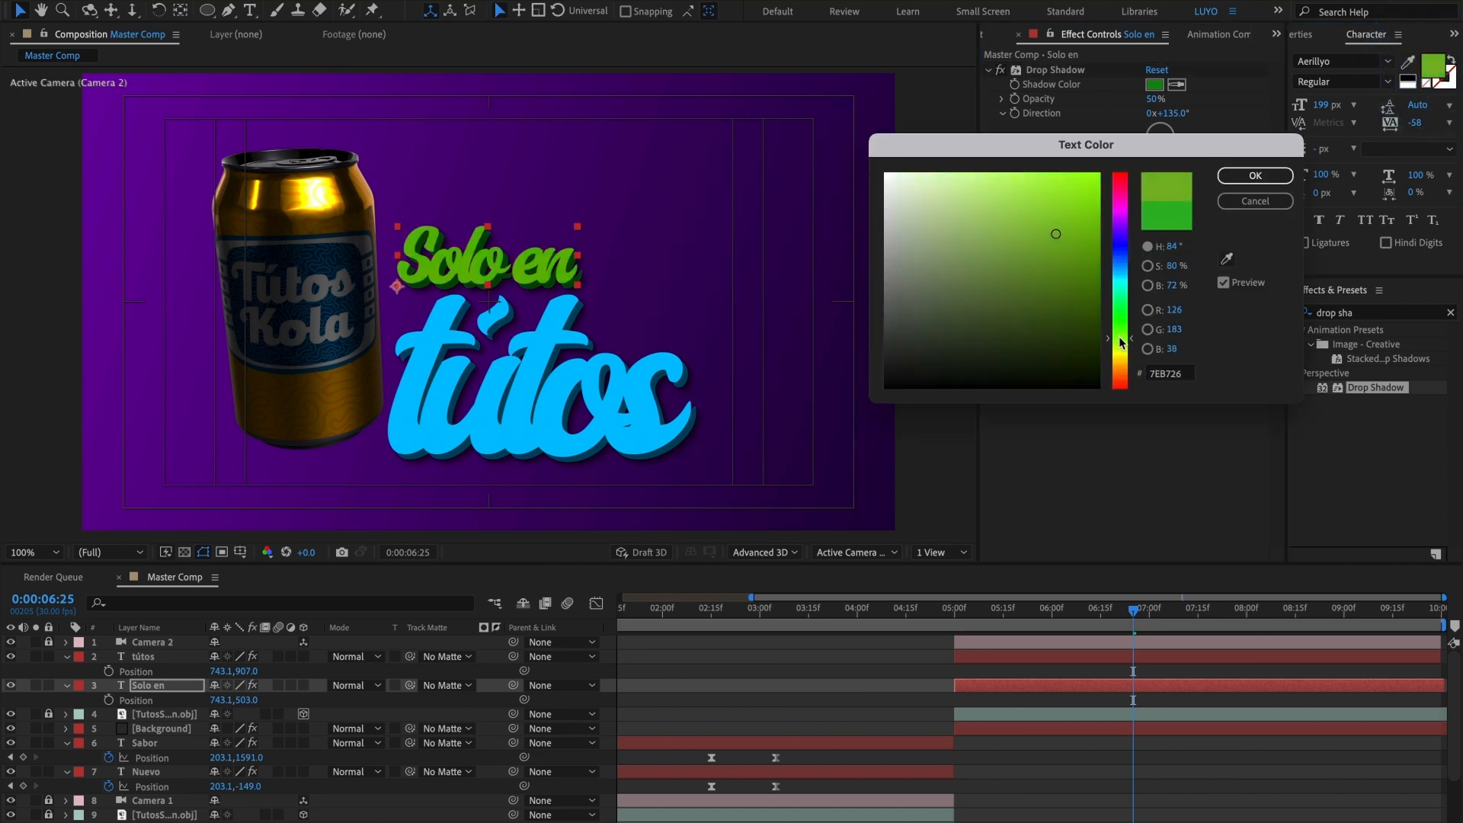
click(1087, 221)
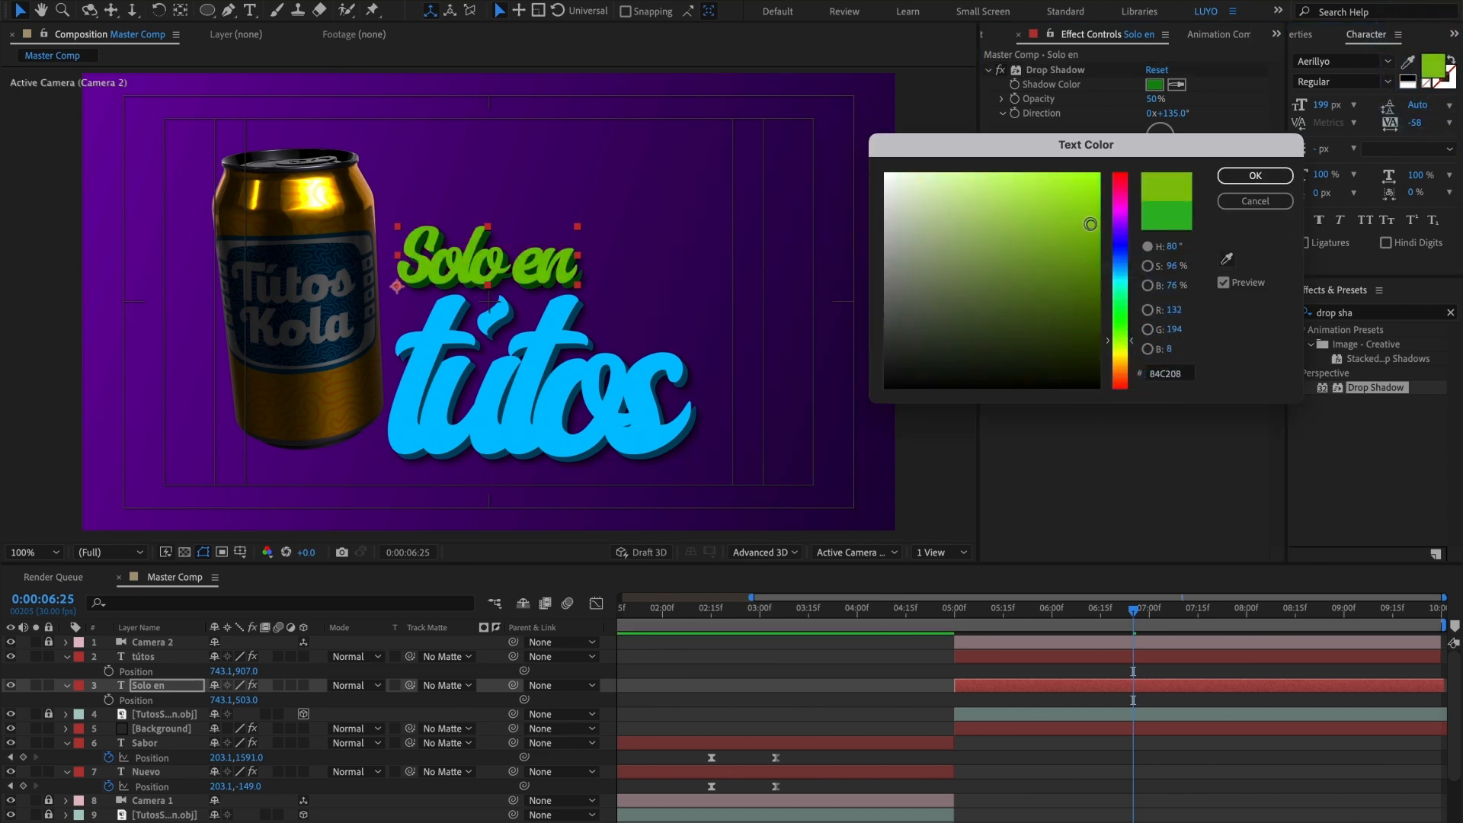
click(1118, 342)
click(1119, 348)
click(1253, 175)
Step: Sample the lime text colour for the first Drop Shadow of "Solo en" and darken it to 7CA202
click(1158, 84)
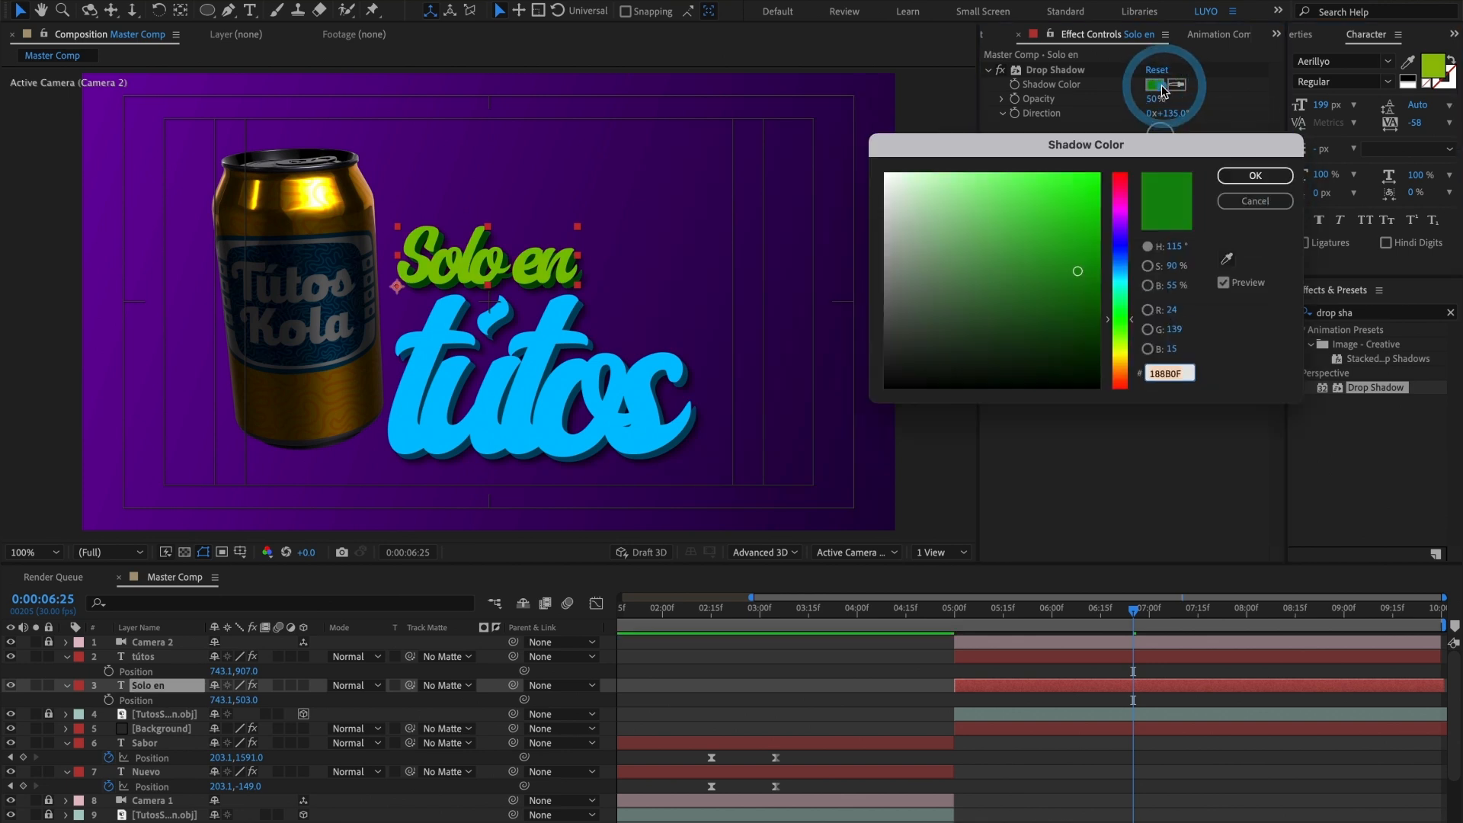
click(1089, 304)
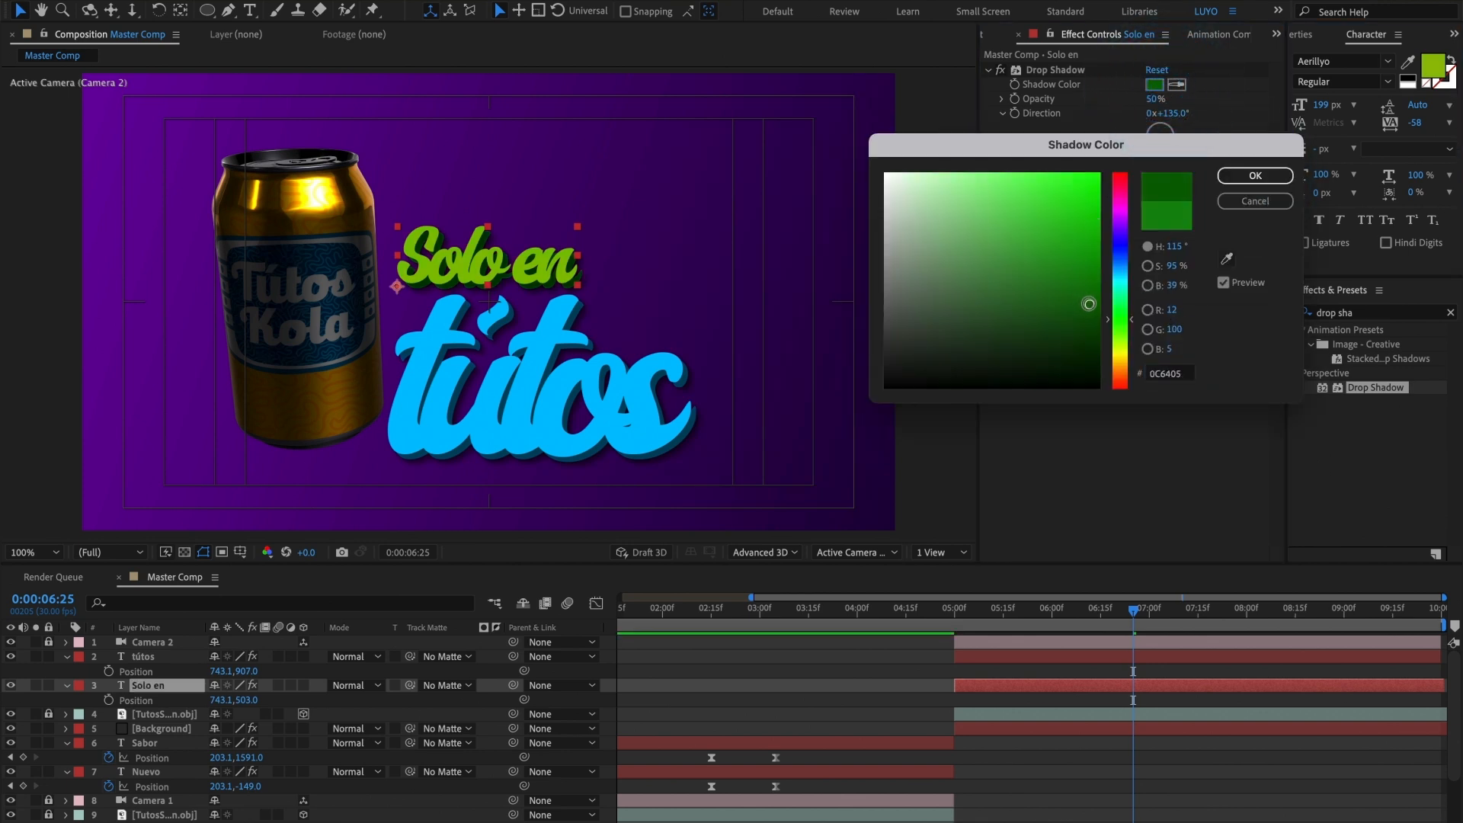
click(1227, 258)
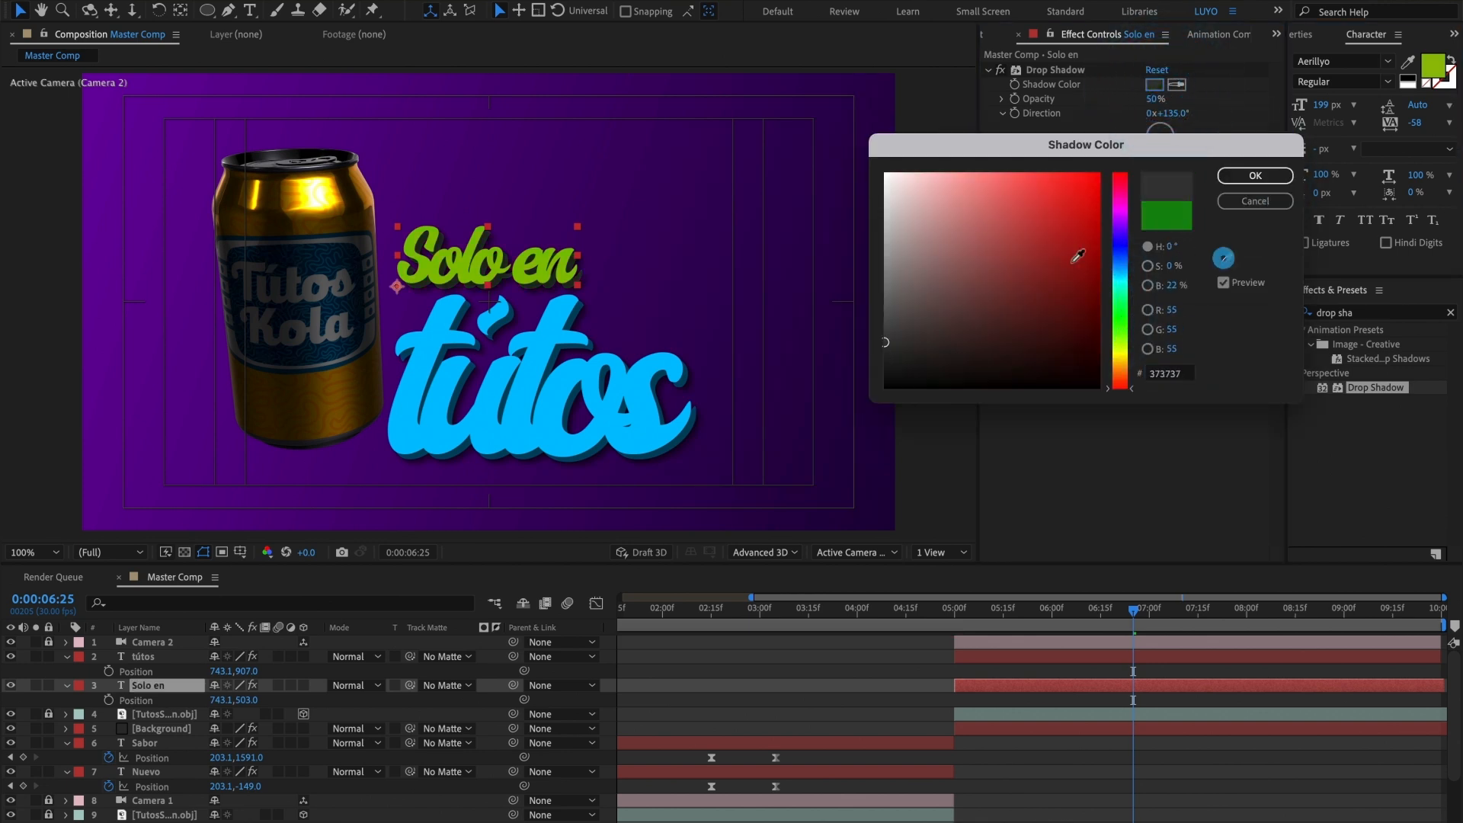
click(562, 258)
click(1095, 242)
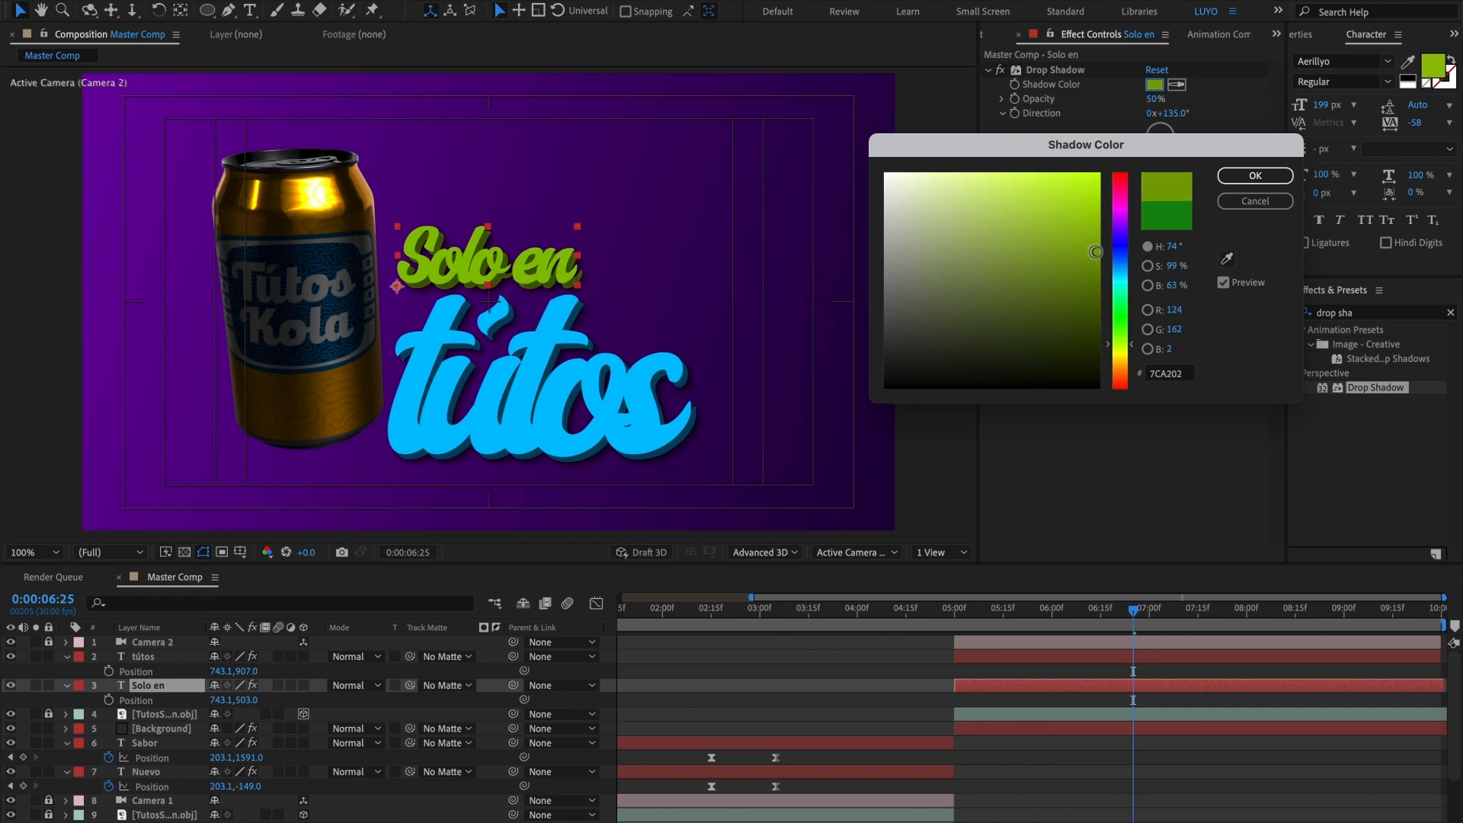
click(1255, 175)
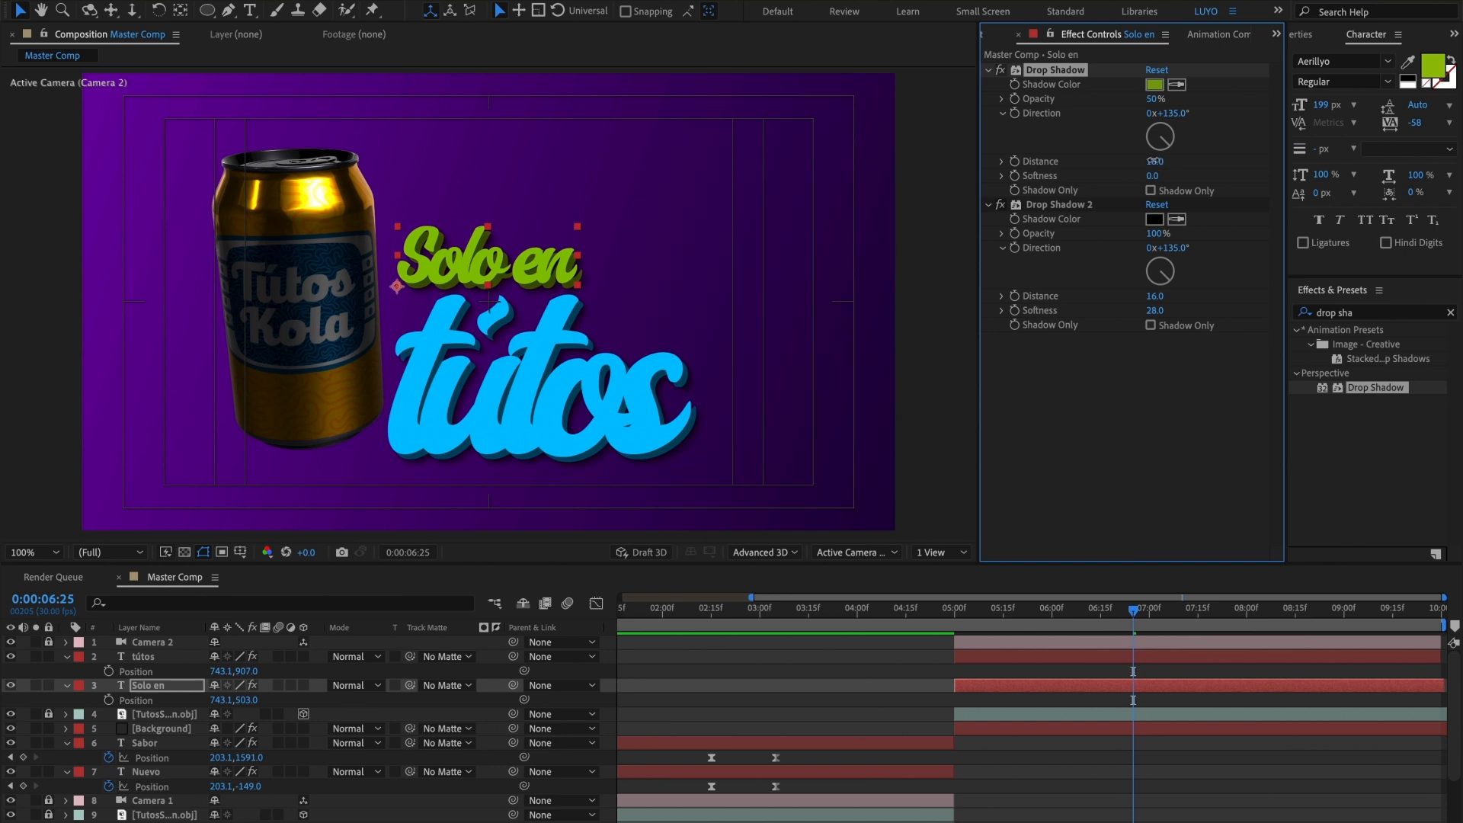
Step: Reduce the first Drop Shadow's distance on the "Solo en" title to 12
drag(1155, 161, 1141, 161)
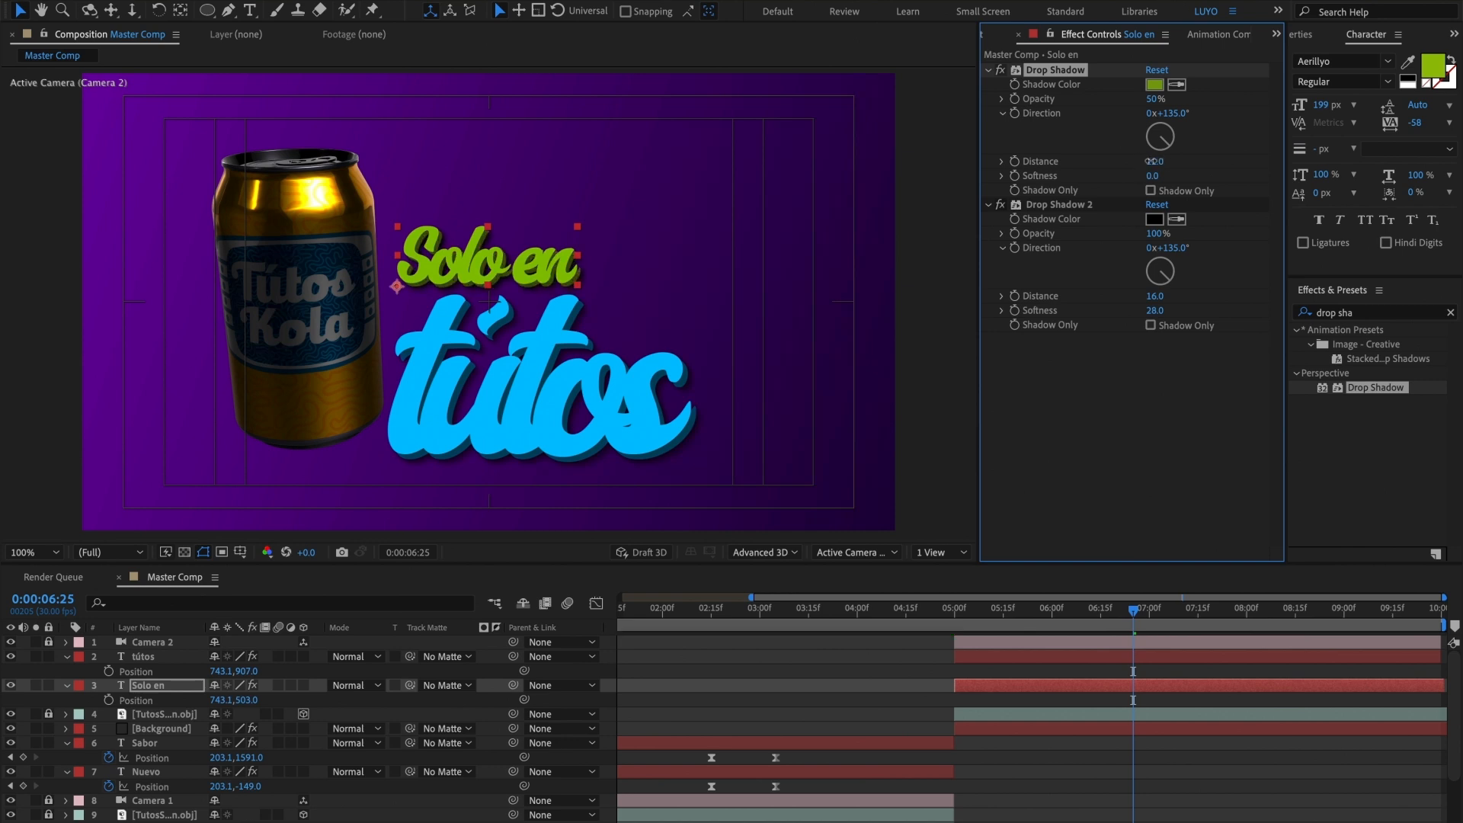
drag(1151, 160, 1151, 162)
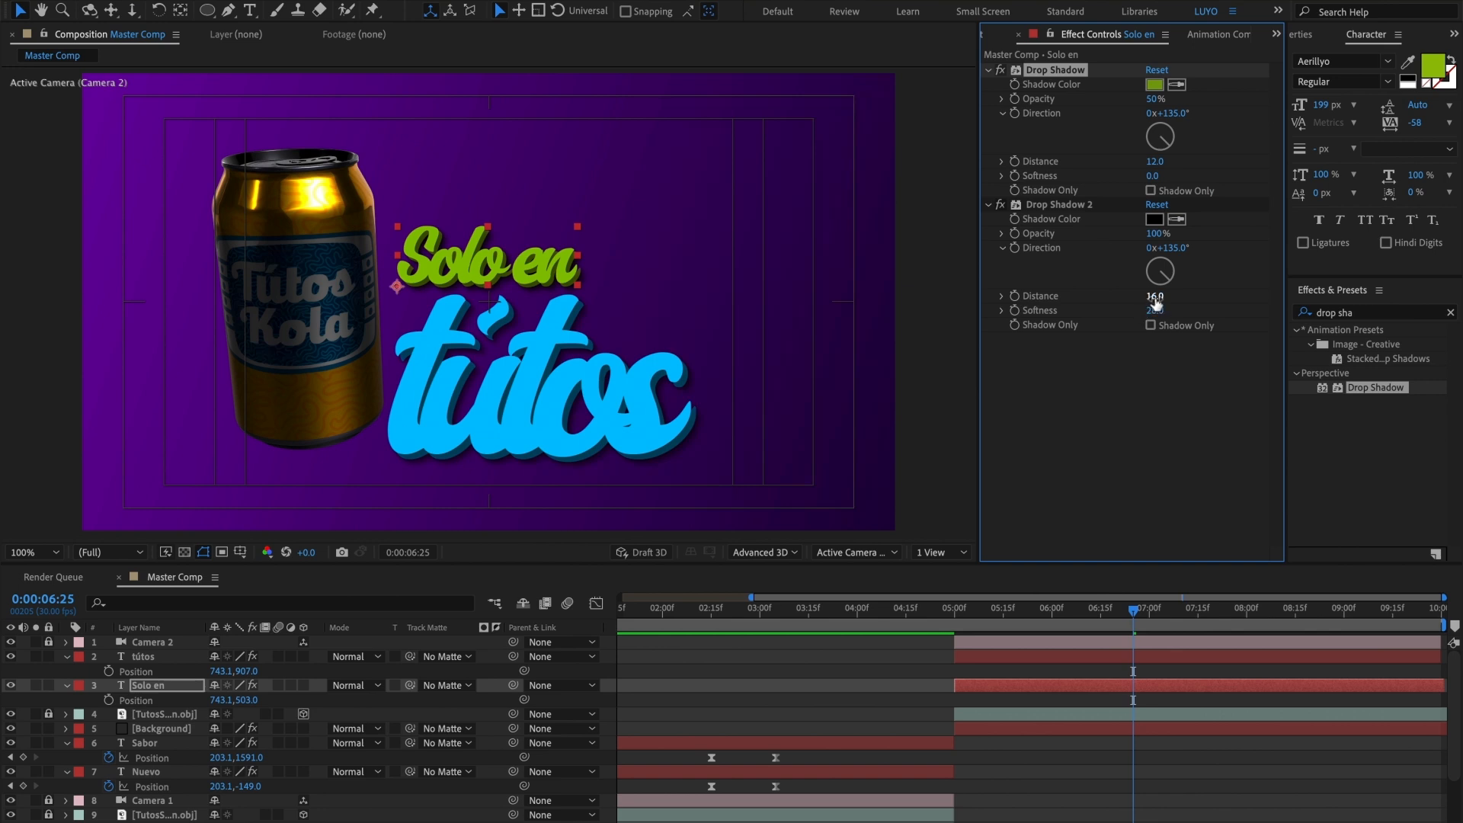
Step: Set the second Drop Shadow's distance on "Solo en" to 13 and shift both "Solo en" and "tútos" to X position 809.1
drag(1155, 302, 1156, 296)
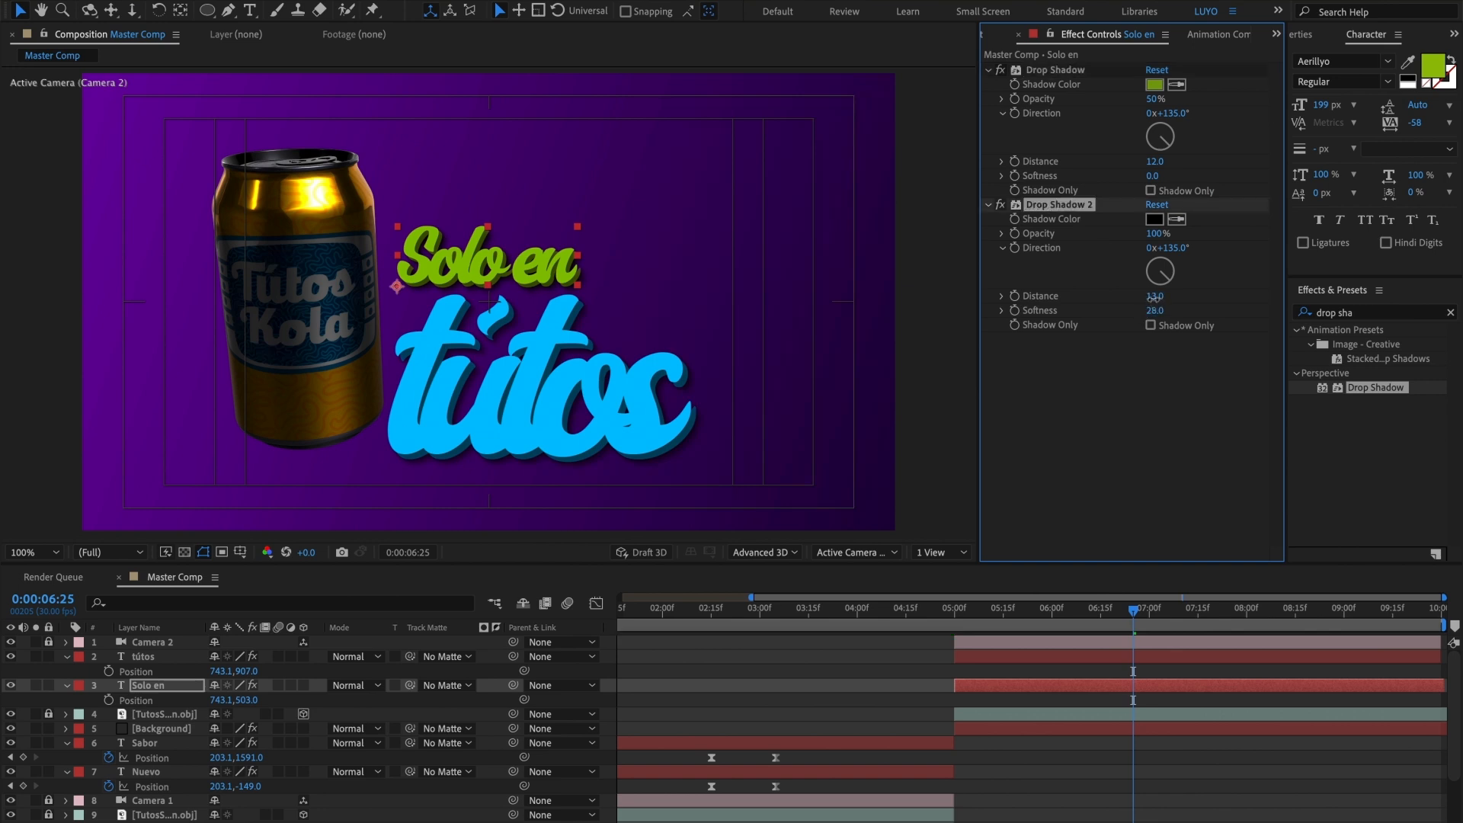
drag(1155, 301, 1155, 293)
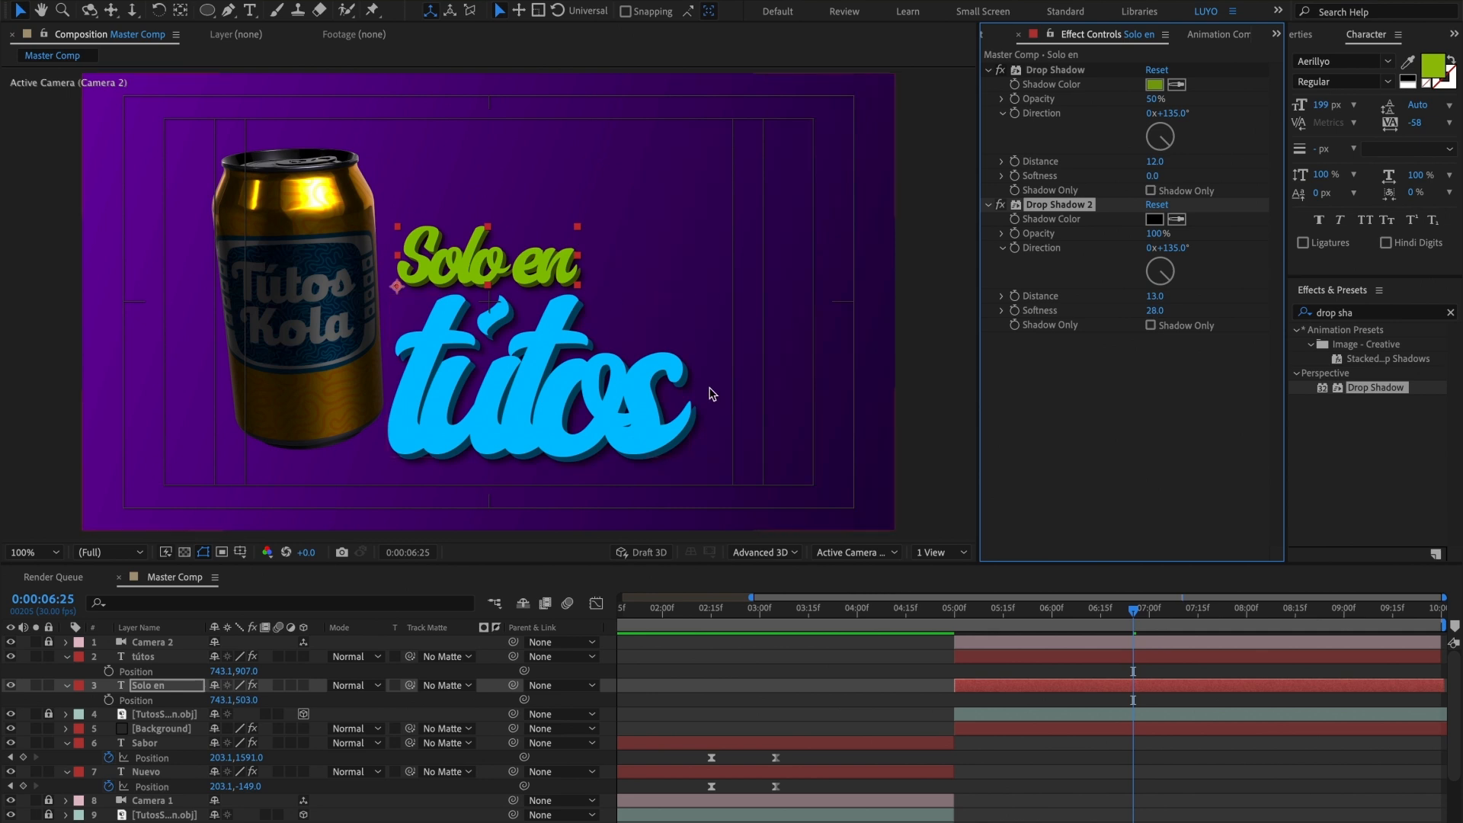
shift+click(978, 660)
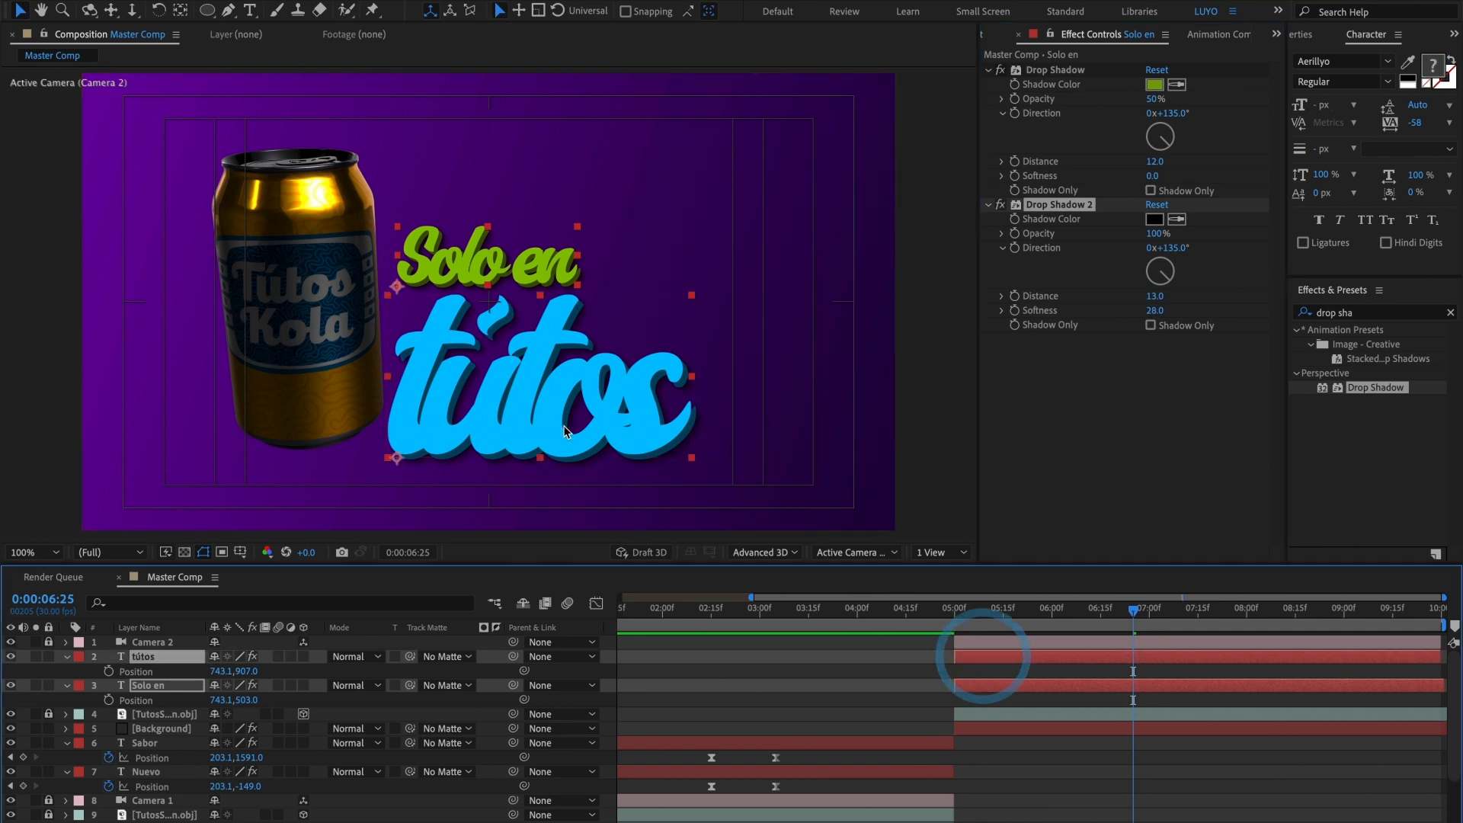
drag(566, 432, 594, 431)
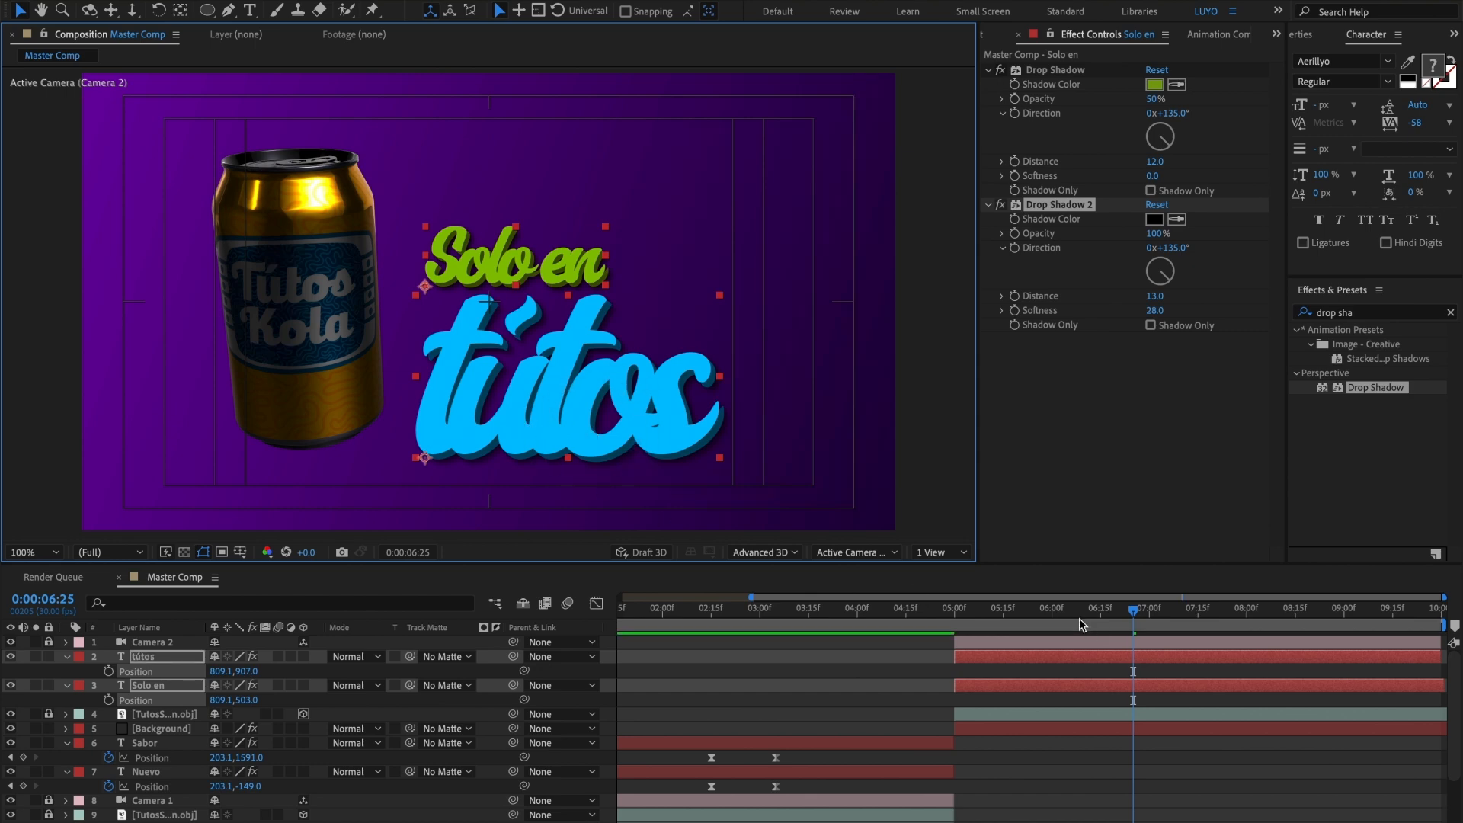
Step: Set the current time to 0:00:04:23, then collapse the Position properties of the four title layers and clear the layer selection
drag(1077, 617, 931, 618)
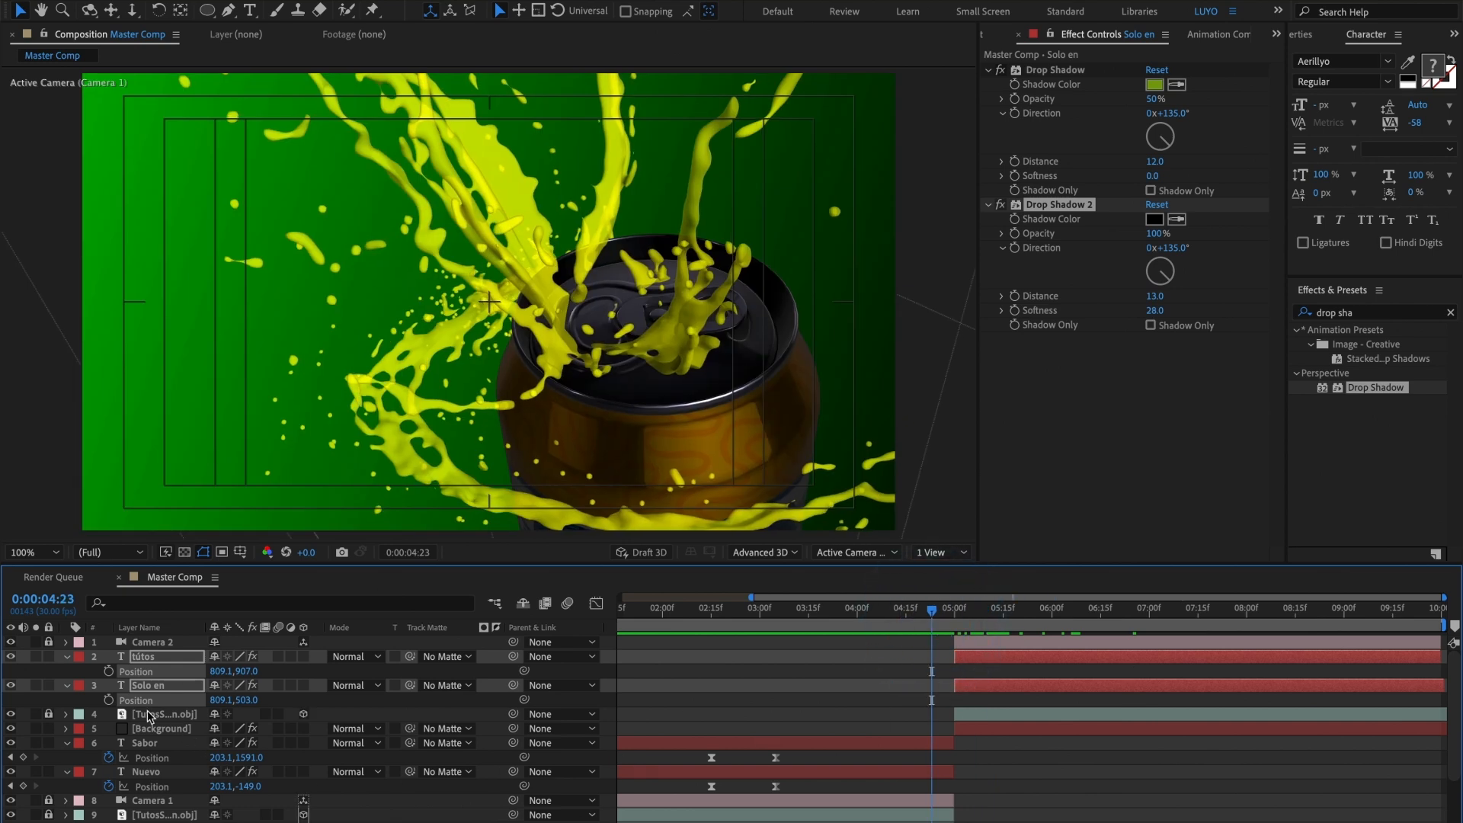
click(67, 656)
click(65, 714)
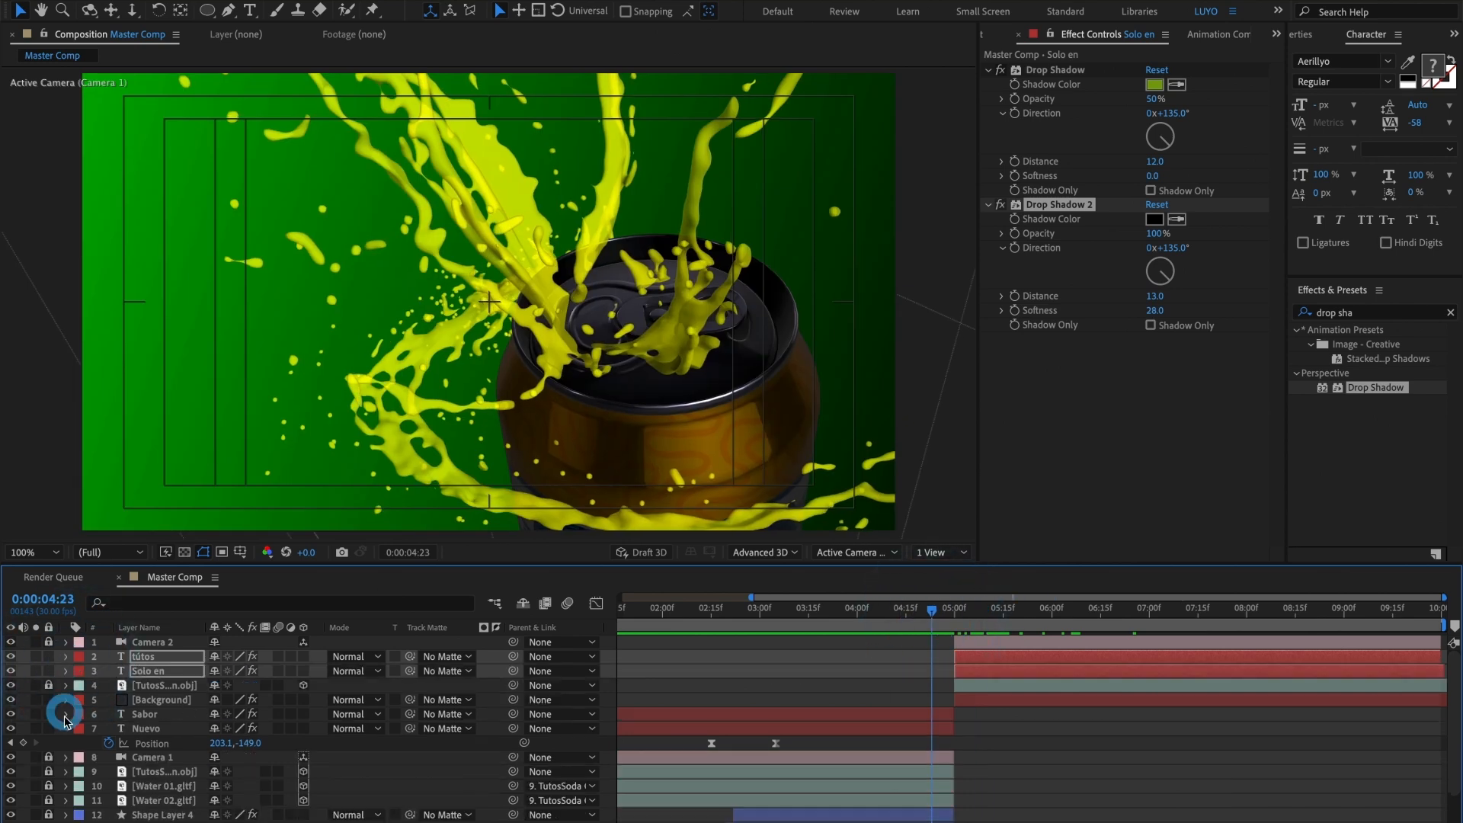
click(65, 728)
click(865, 700)
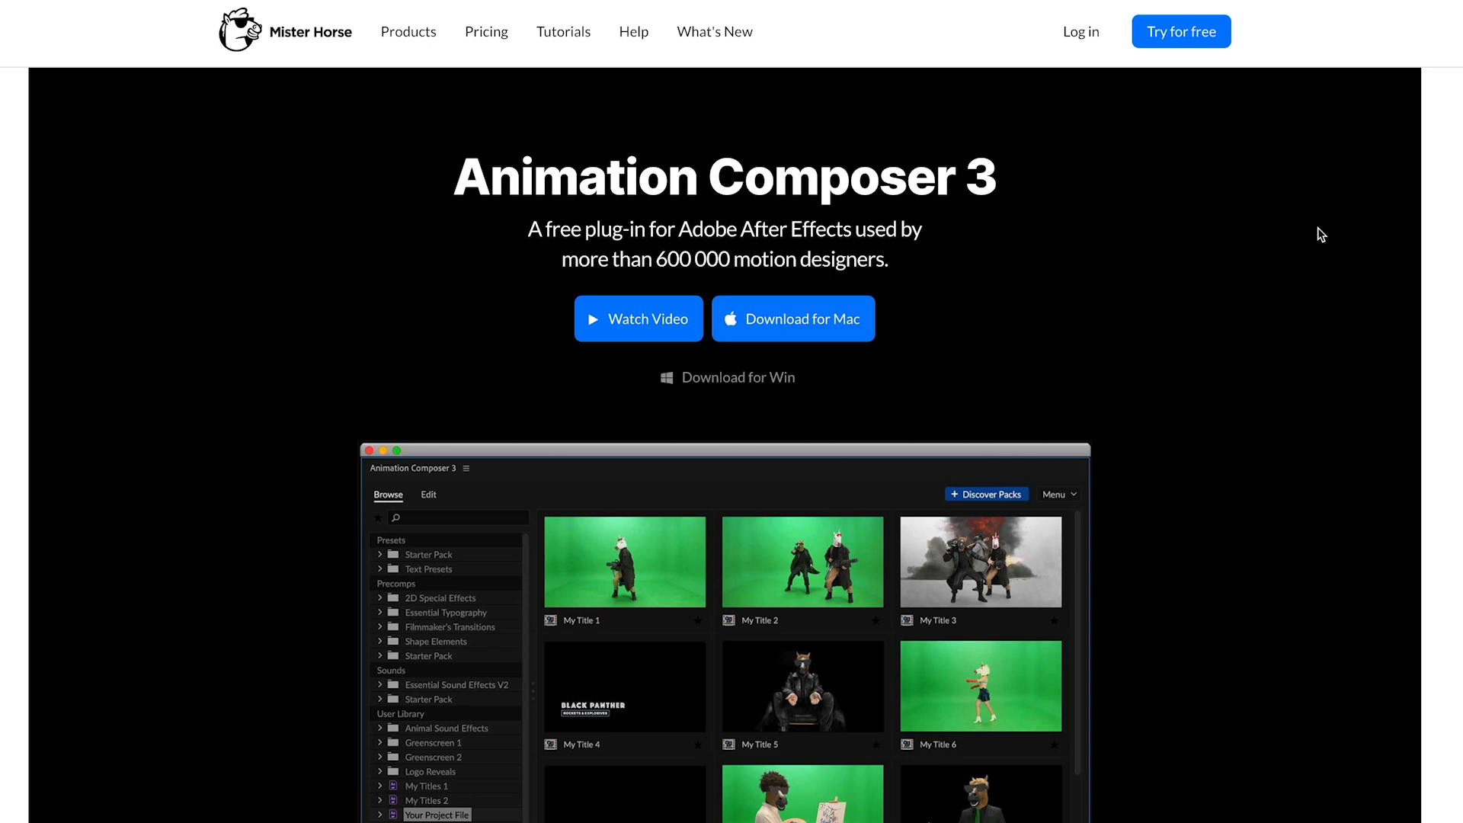
Step: In the web browser, look through the Animation Composer 3 page's sections on new features, presets, transitions and sounds
scroll(1409, 202, down, 10)
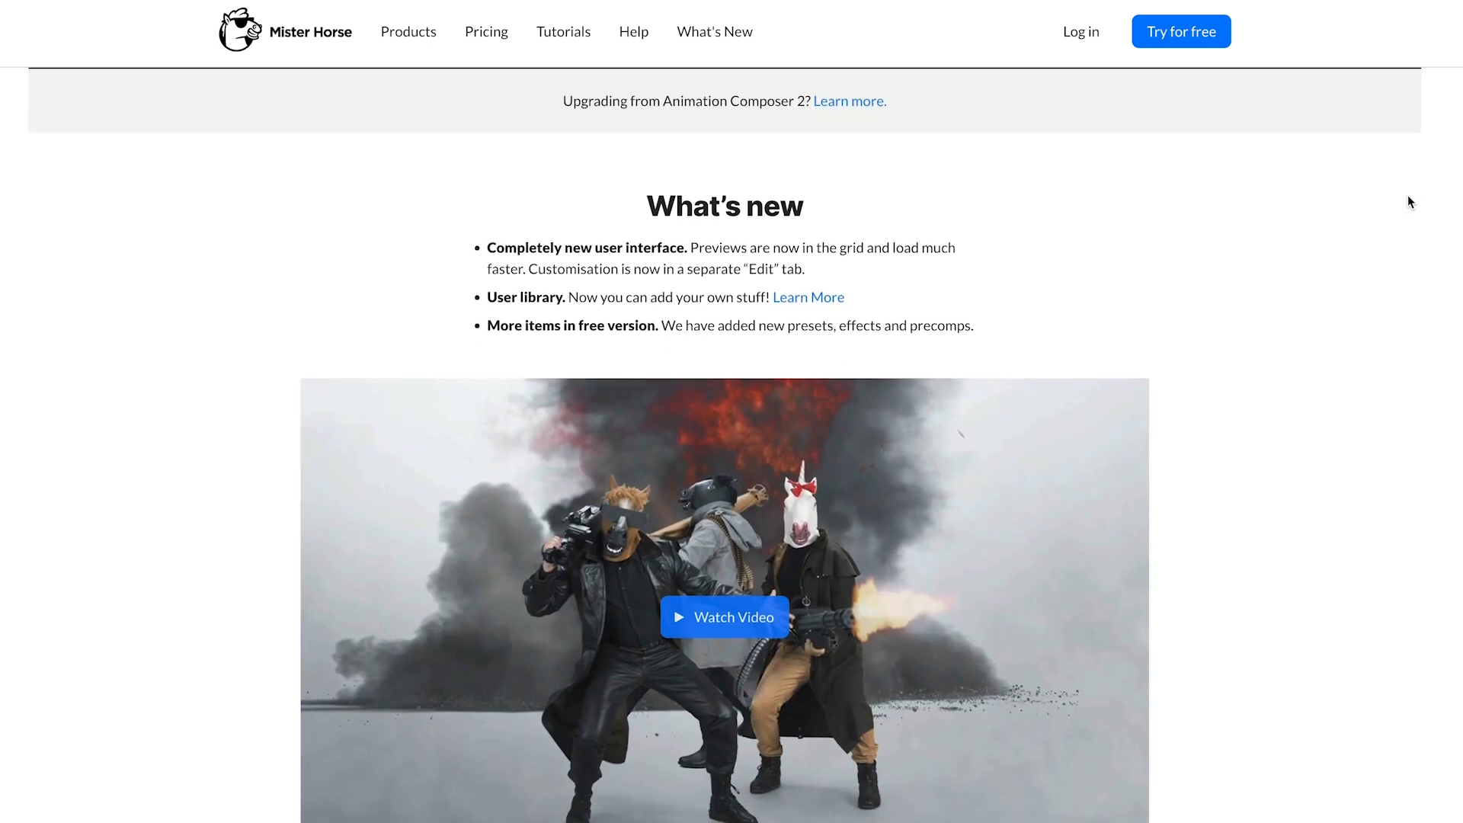
scroll(1410, 202, down, 10)
scroll(1410, 201, down, 2)
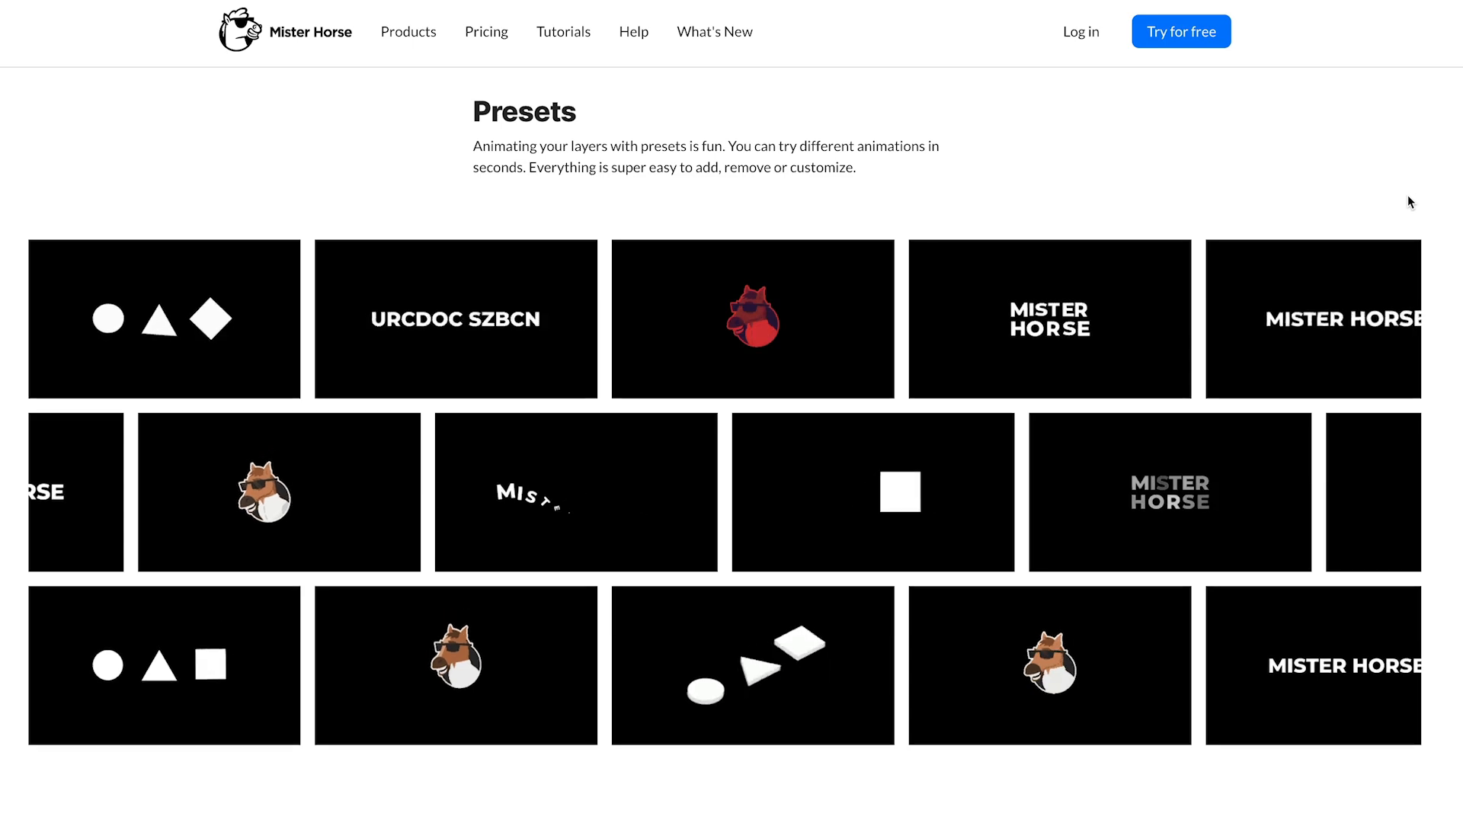
scroll(1407, 196, down, 8)
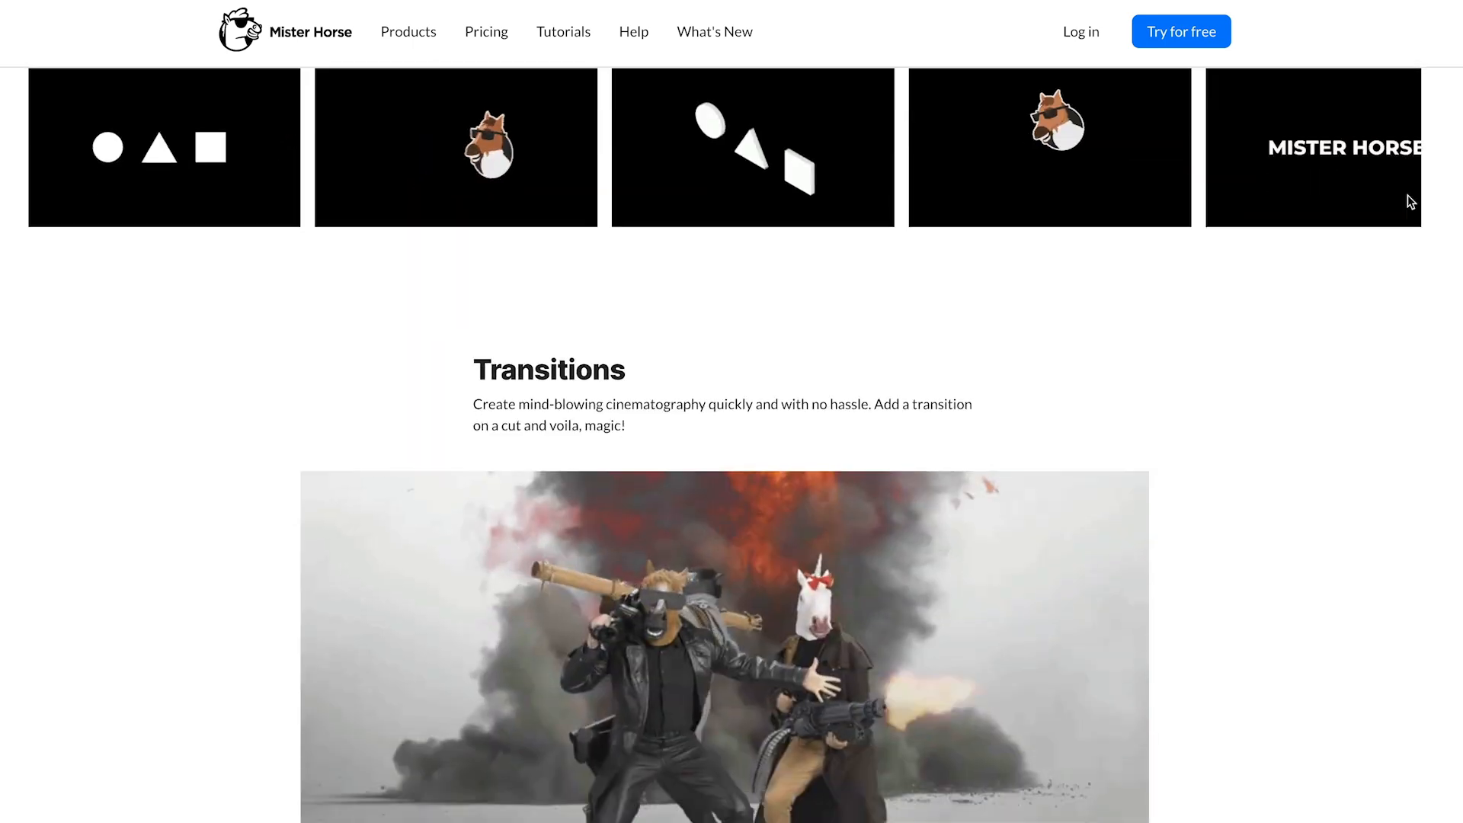
scroll(1406, 195, down, 12)
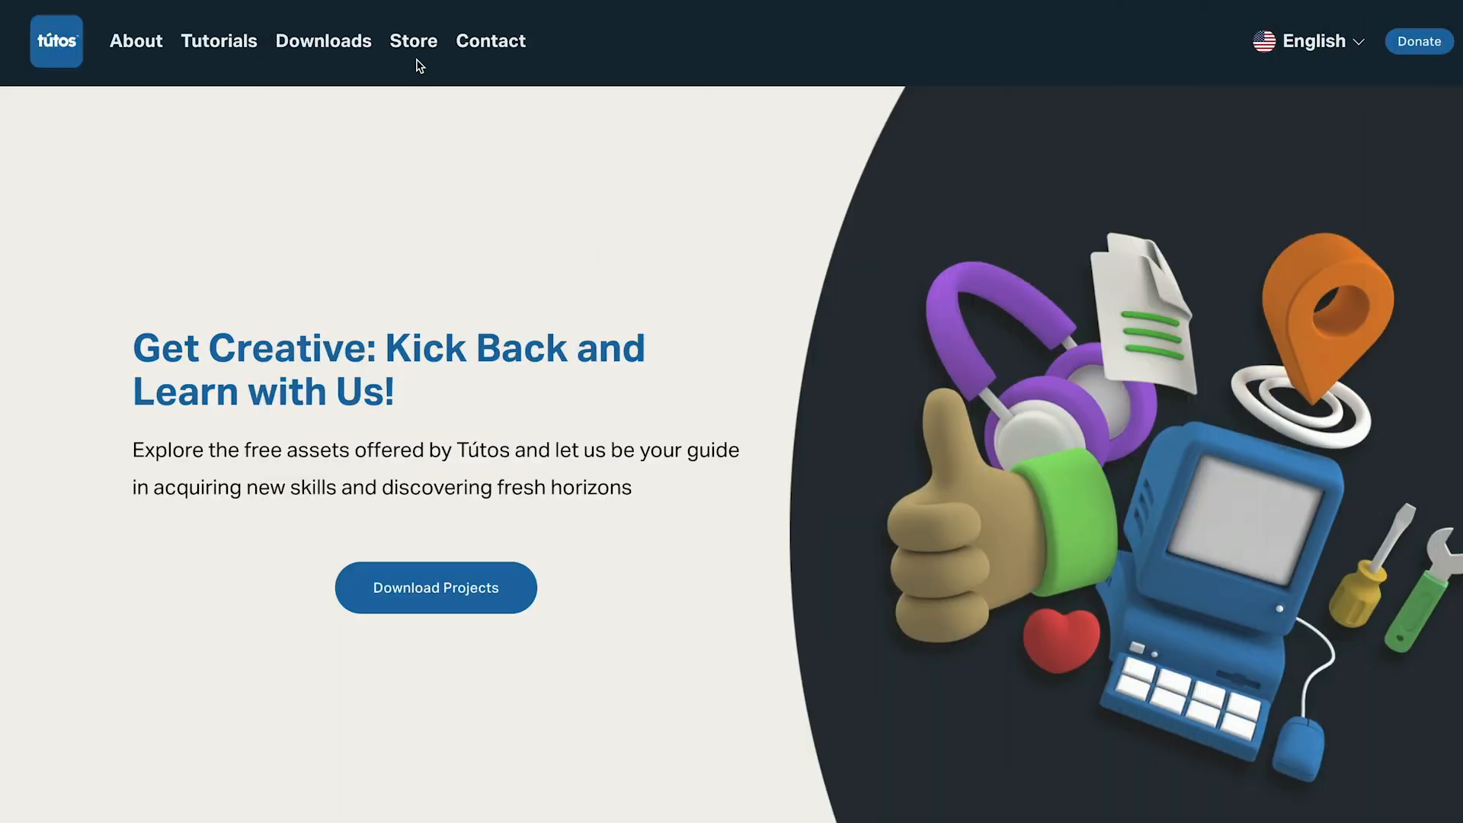
Step: Open the Mister Horse website through the Tútos store link and view its After Effects precomps, sound effects and pricing
mouse_move(408, 43)
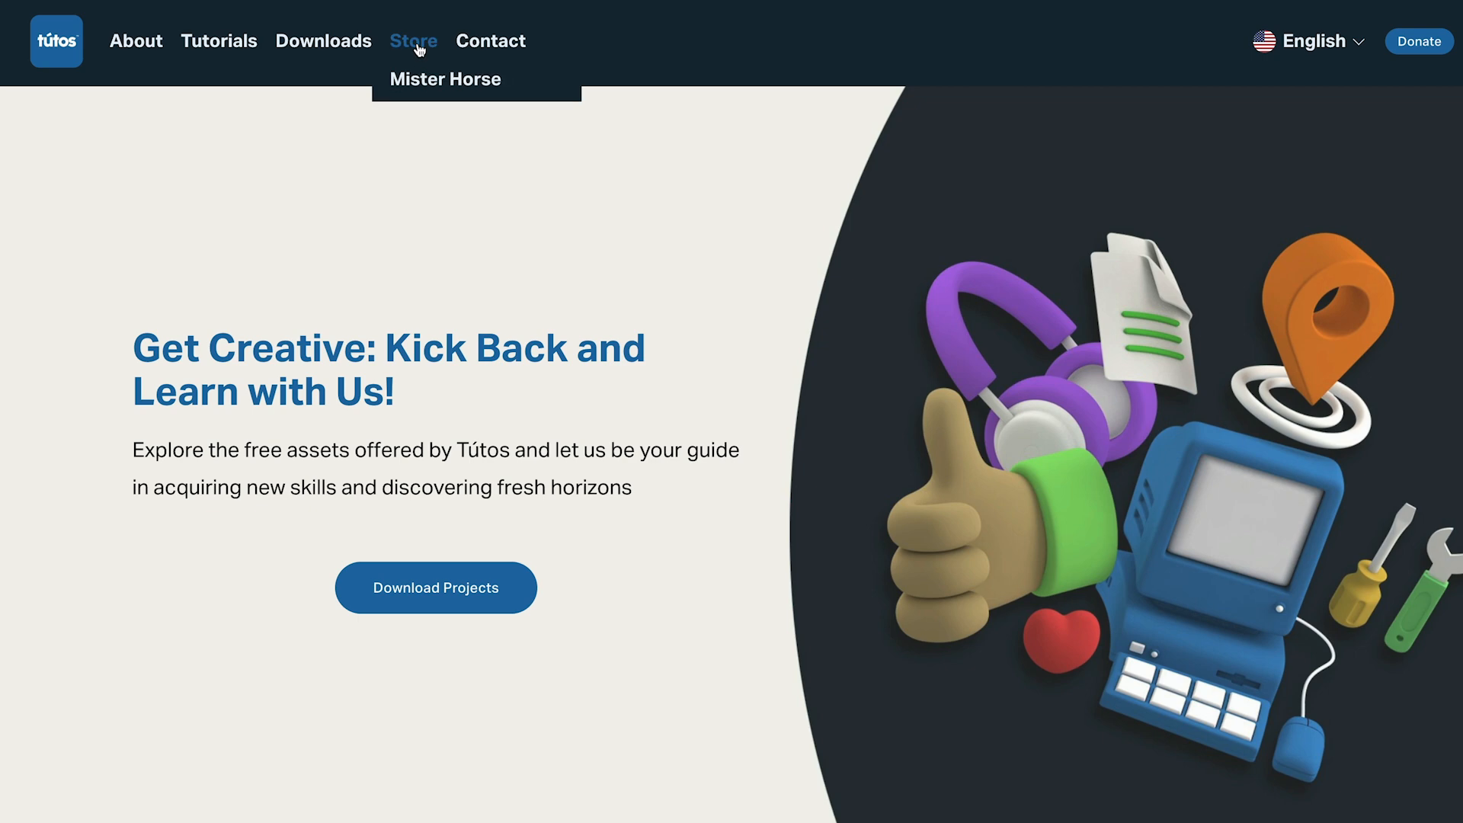
click(489, 90)
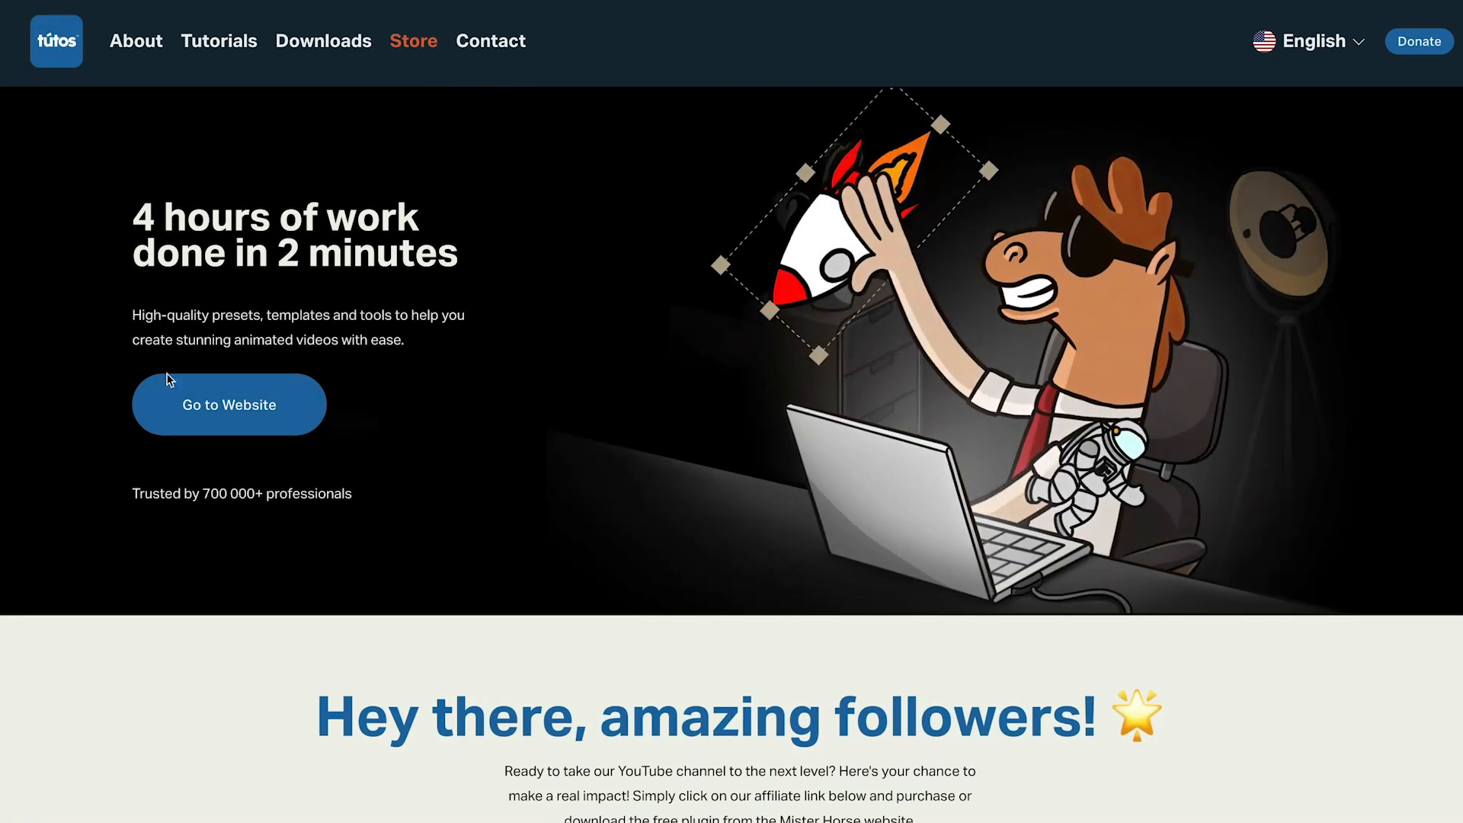
click(200, 427)
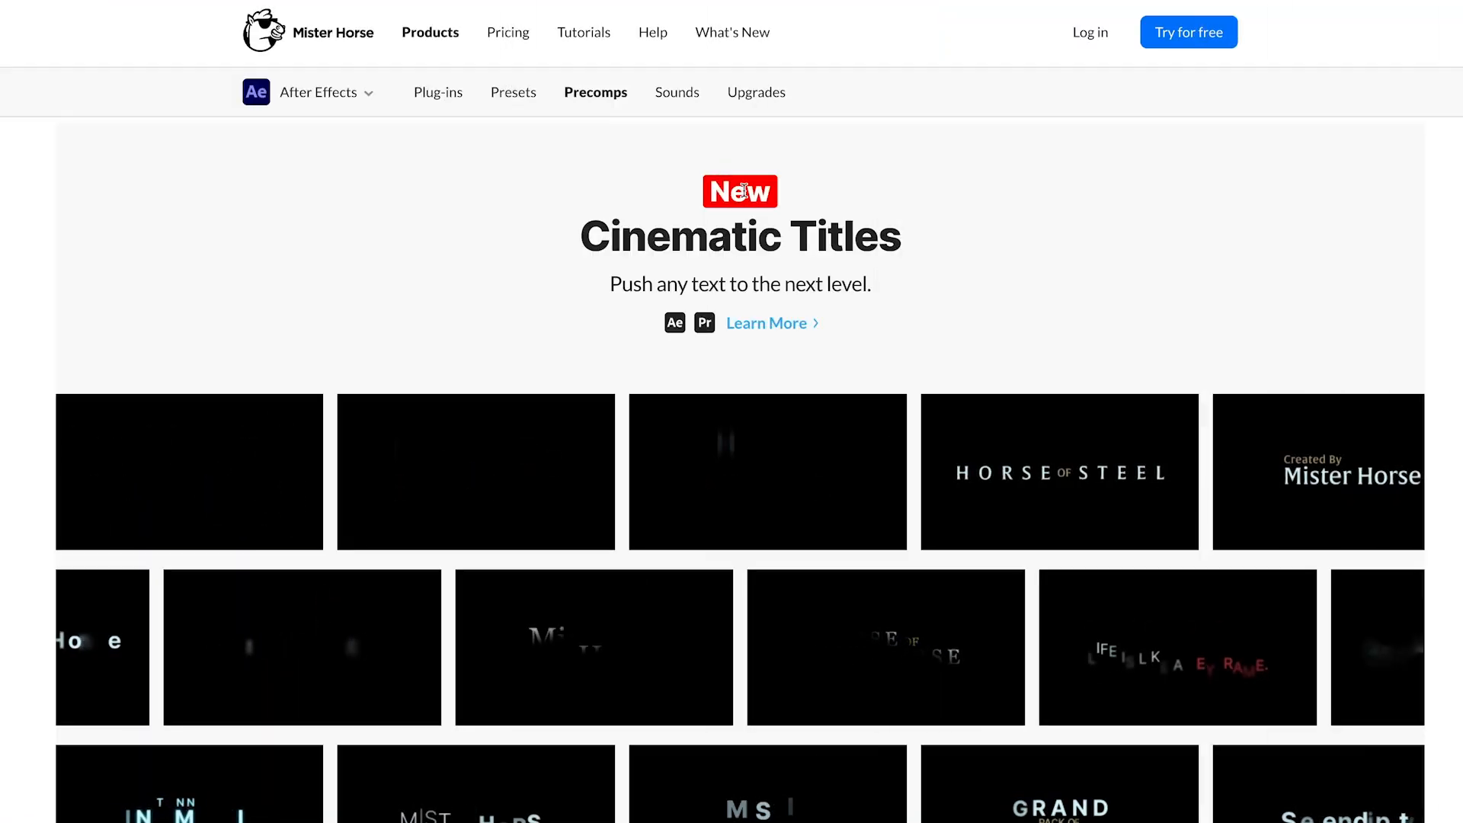
scroll(677, 101, down, 1)
click(676, 100)
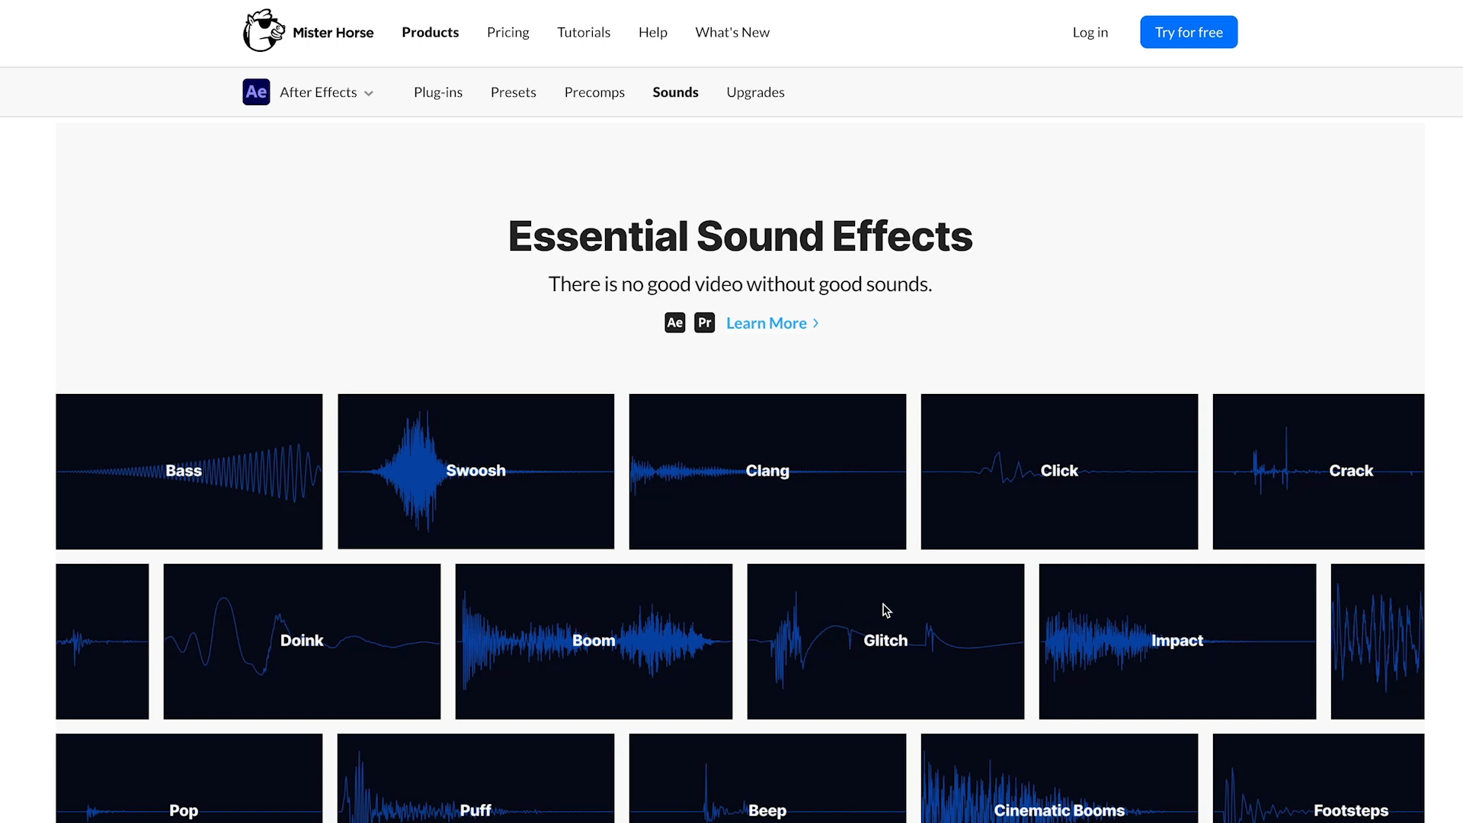
click(515, 41)
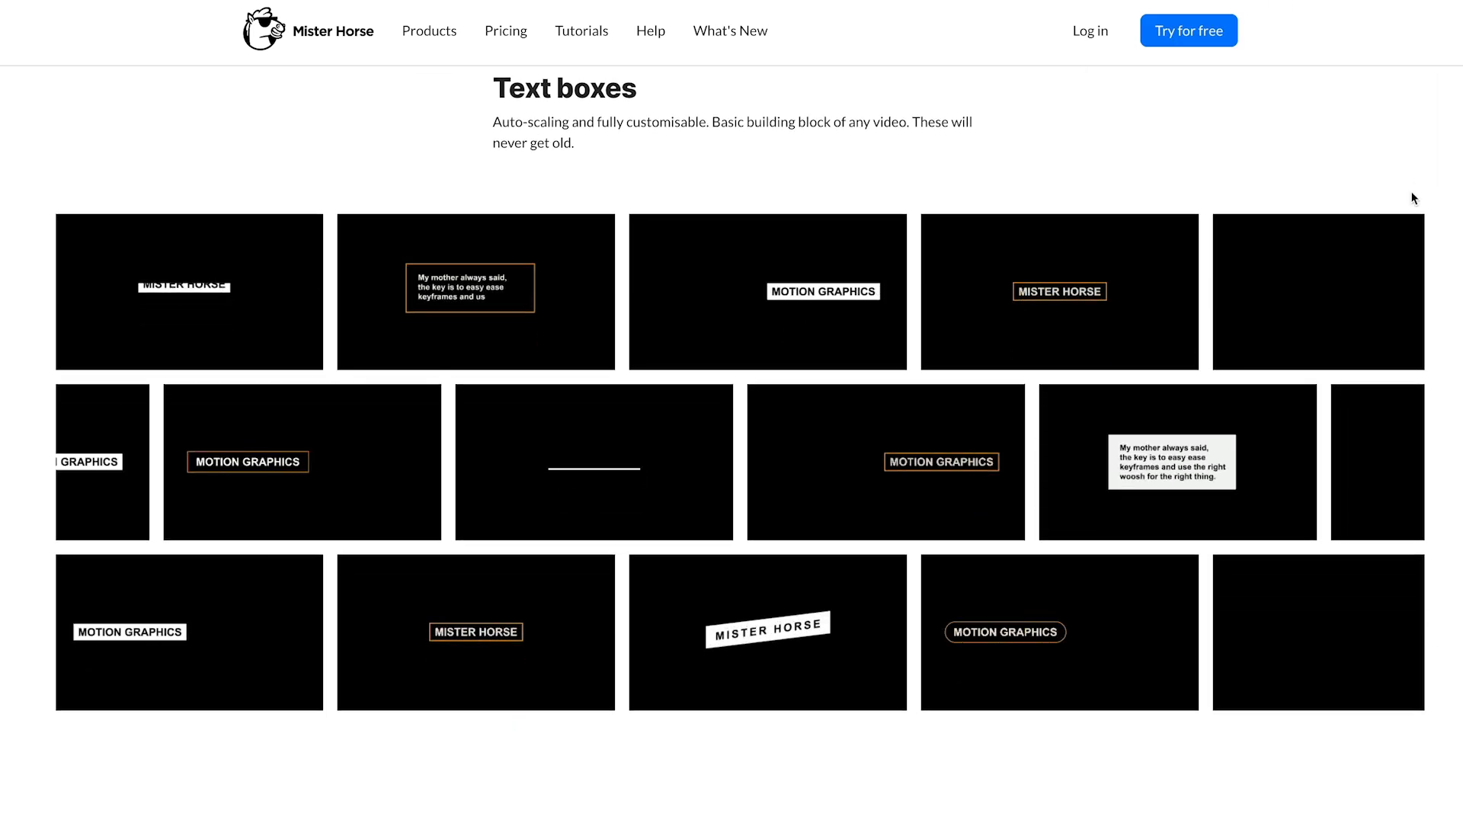
Step: Look through the plug-in page's sections on text boxes, social media elements, extensions, adding own files and the quick start tutorial
scroll(1411, 198, down, 2)
scroll(1413, 198, down, 8)
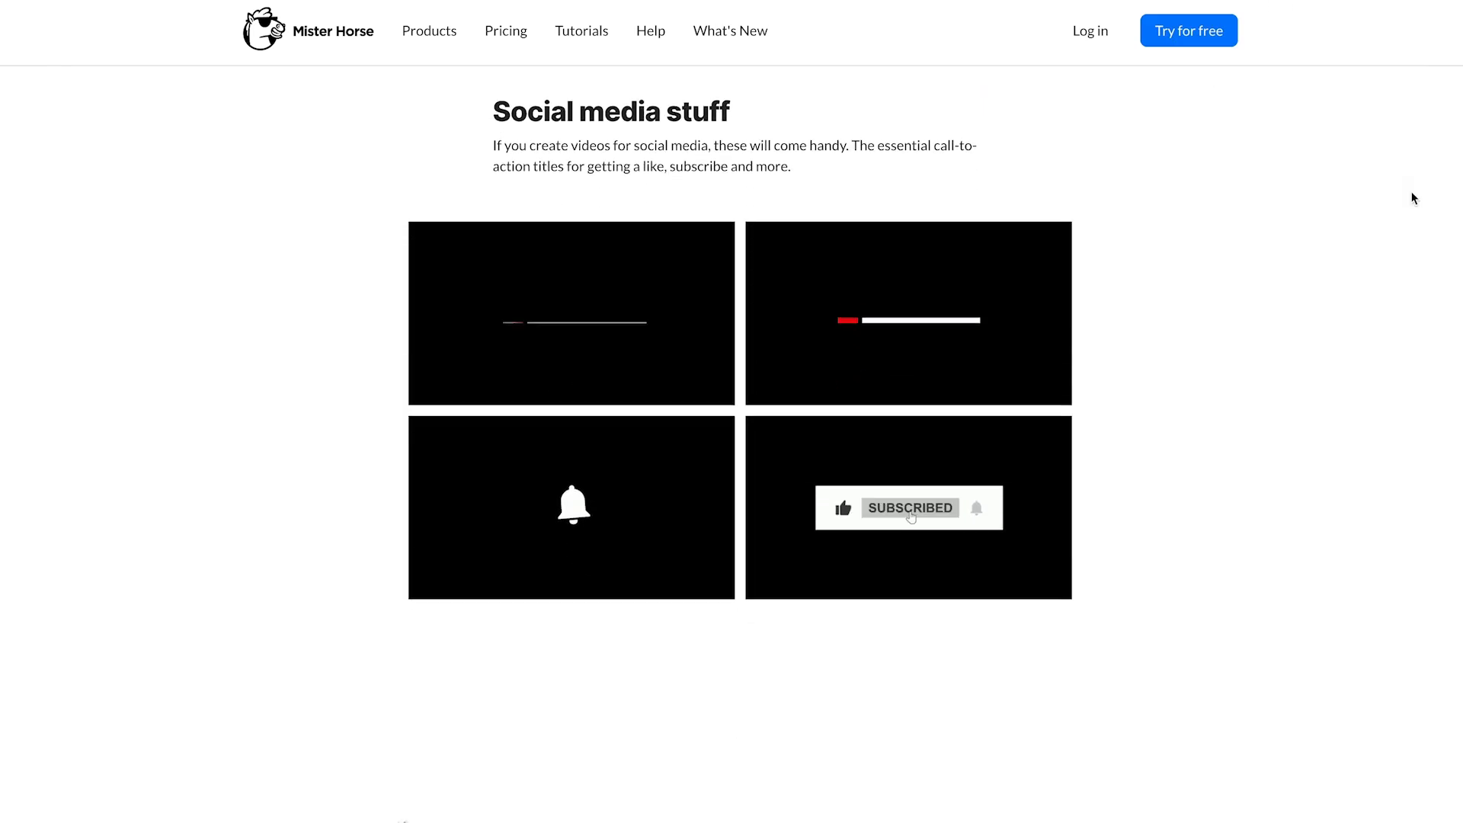
scroll(1411, 198, down, 7)
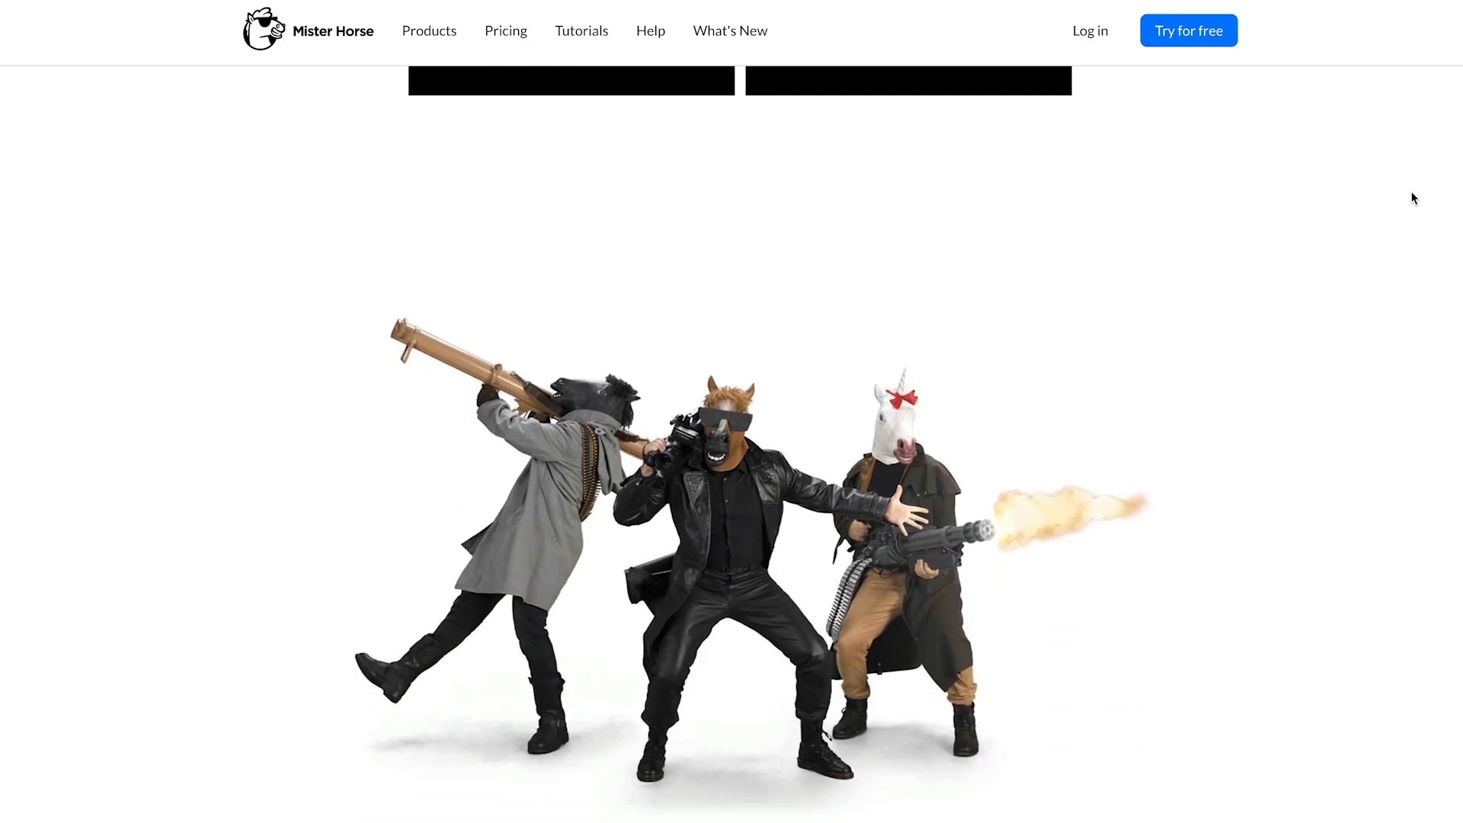
scroll(1411, 198, down, 9)
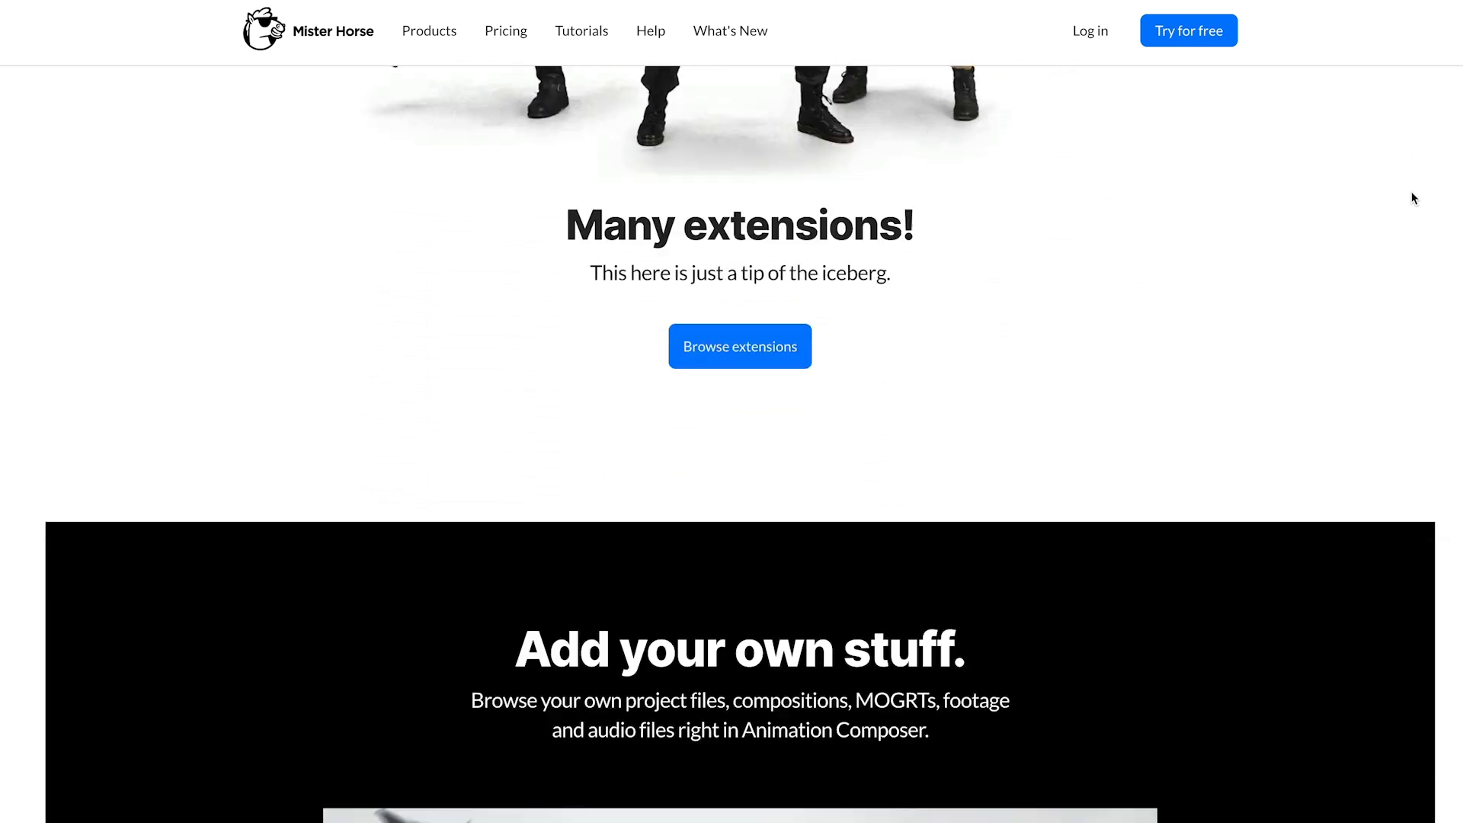
scroll(1412, 198, down, 4)
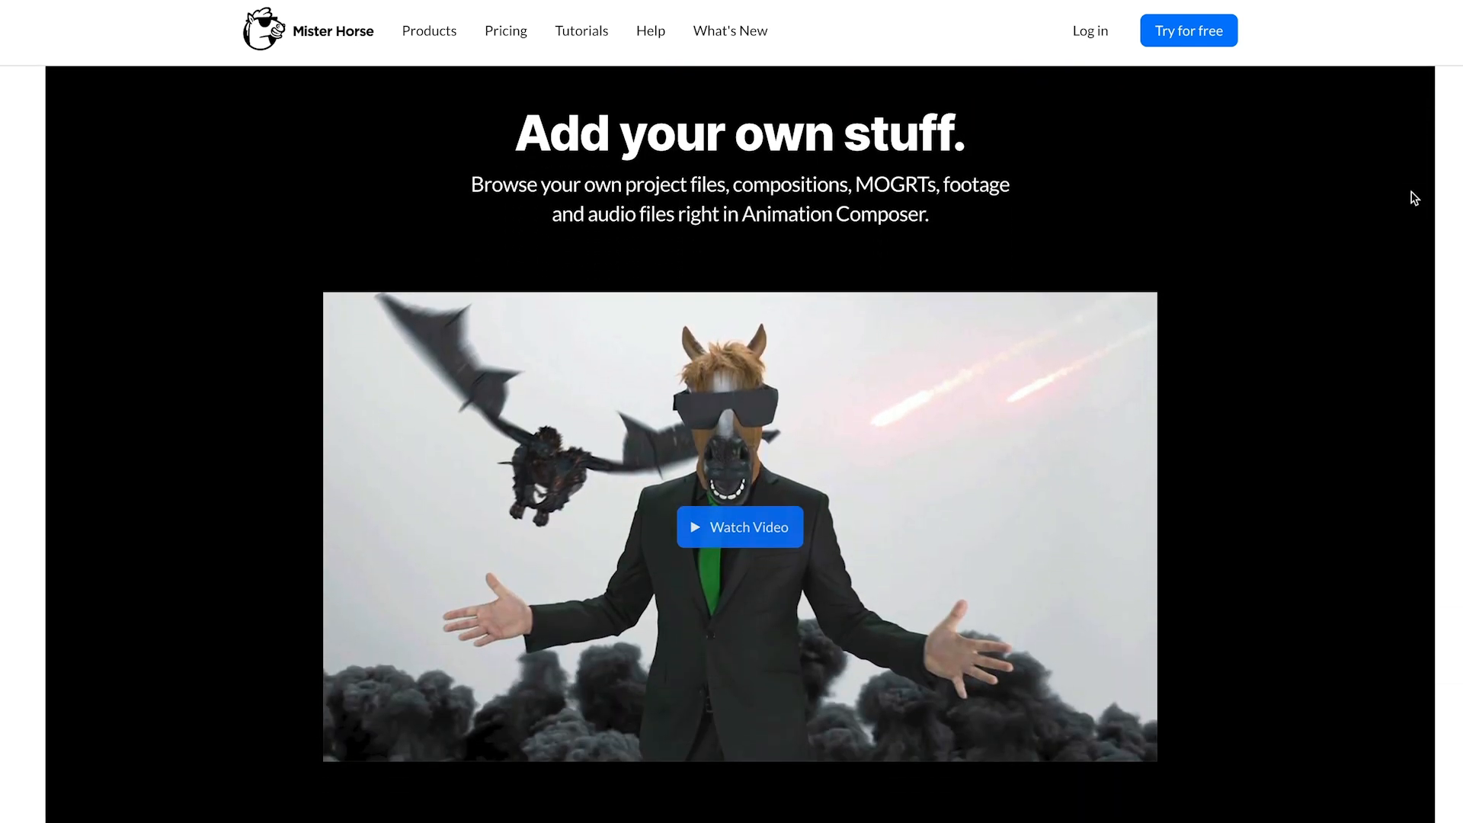
scroll(1414, 198, down, 11)
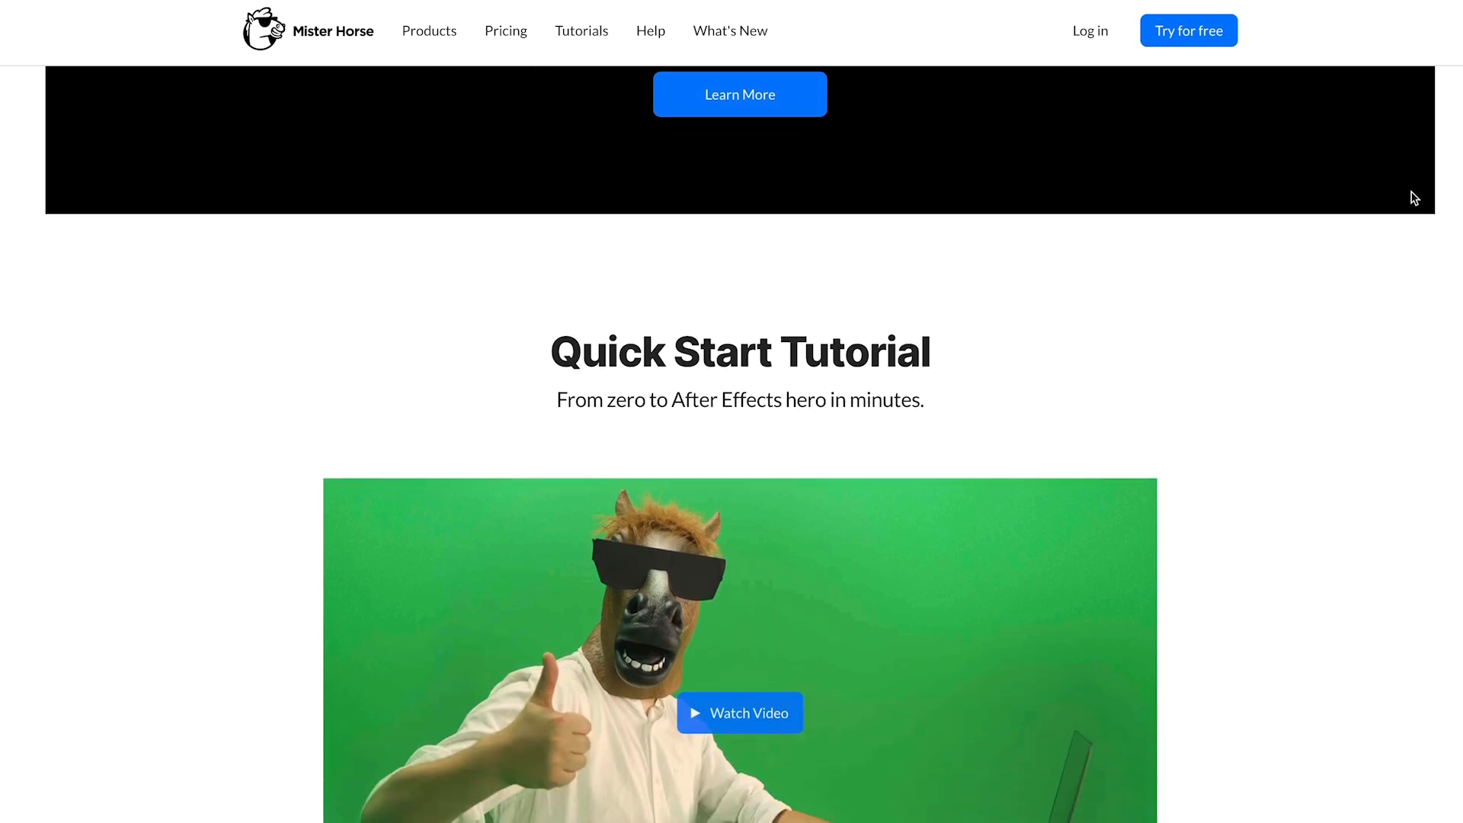
scroll(1412, 197, down, 3)
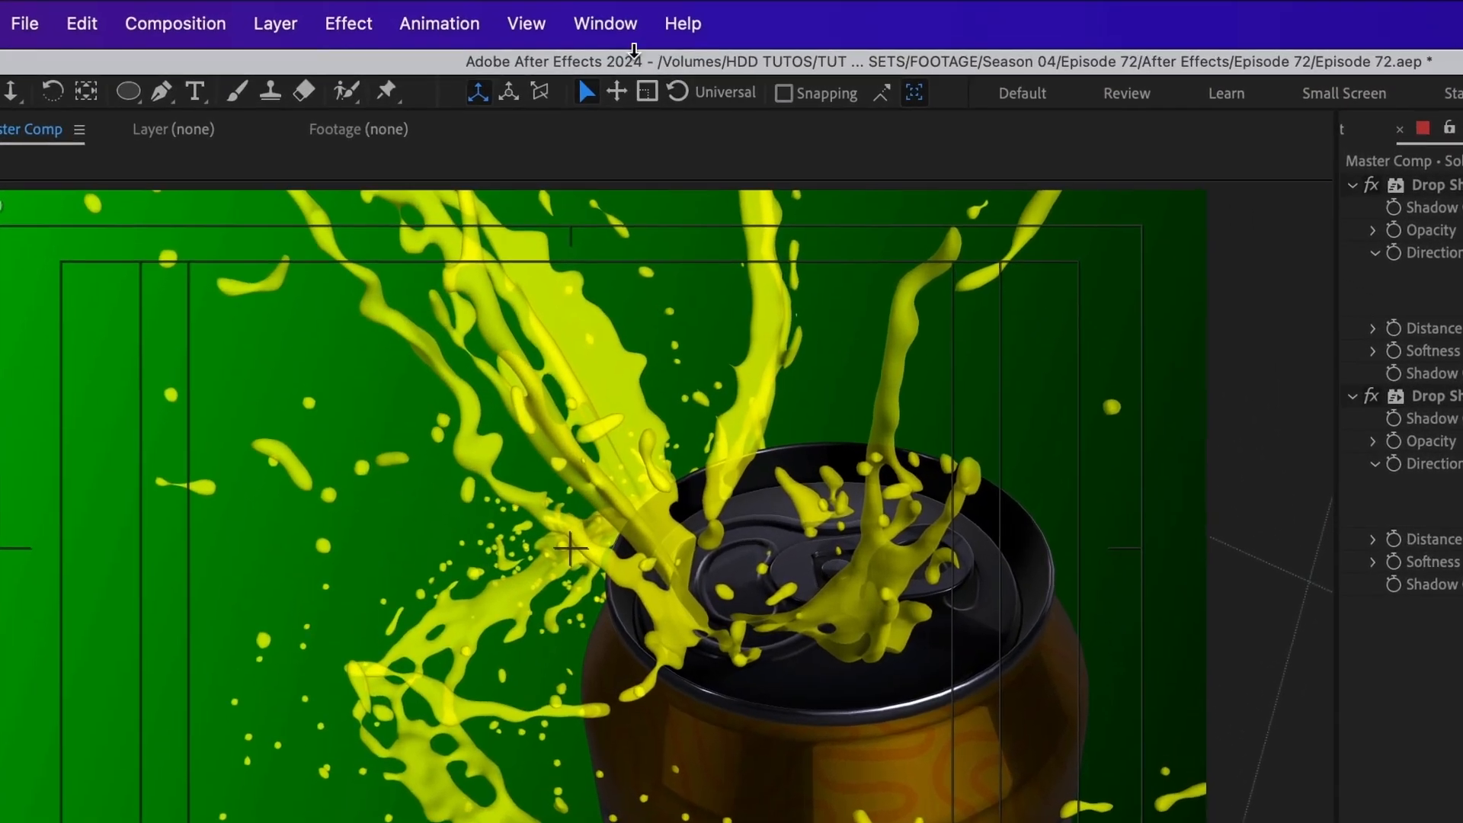
Step: Back in After Effects, open Animation Composer 3 and widen its area so the full preset names fit
click(618, 26)
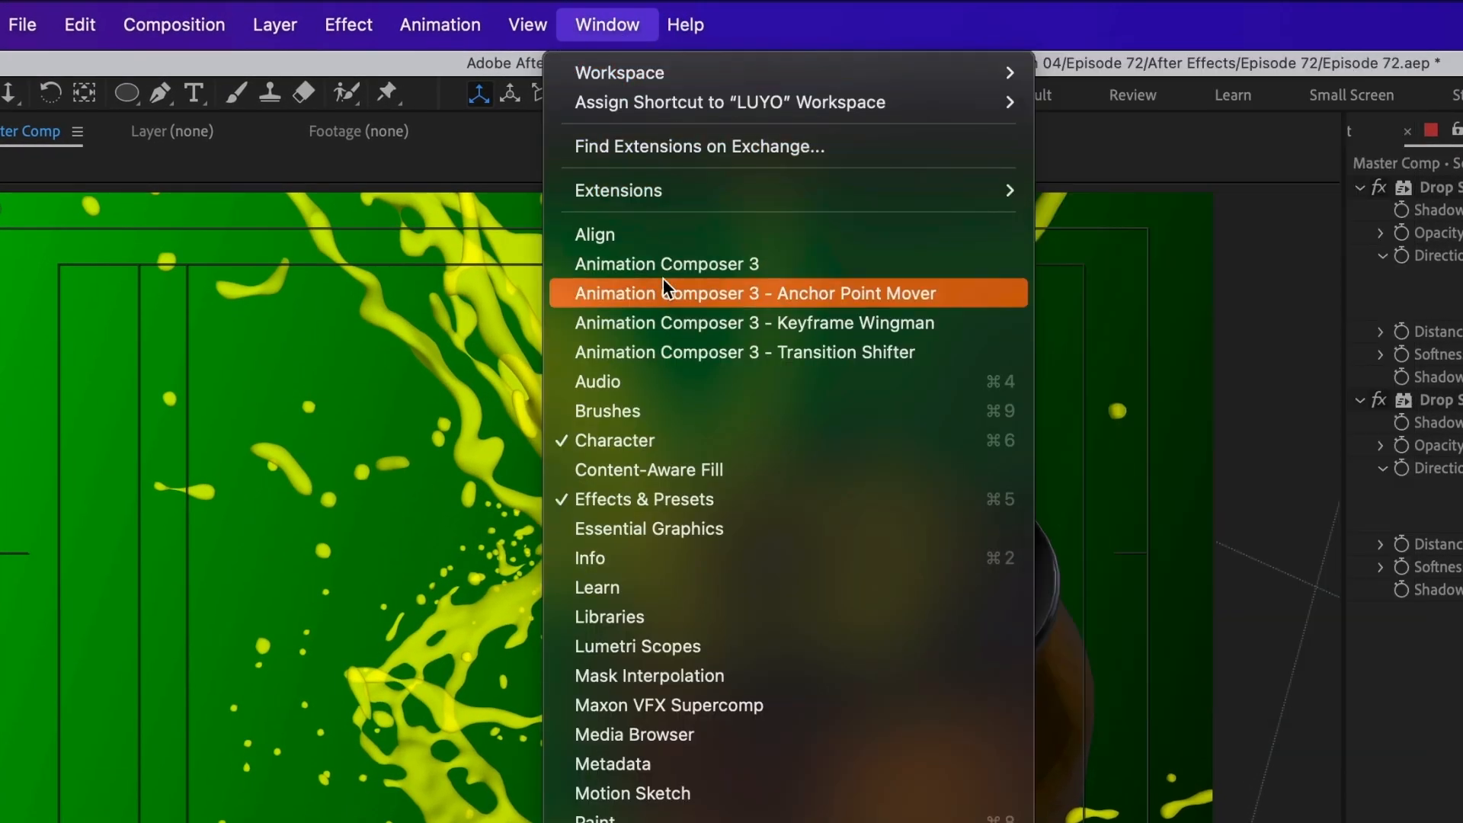
click(724, 264)
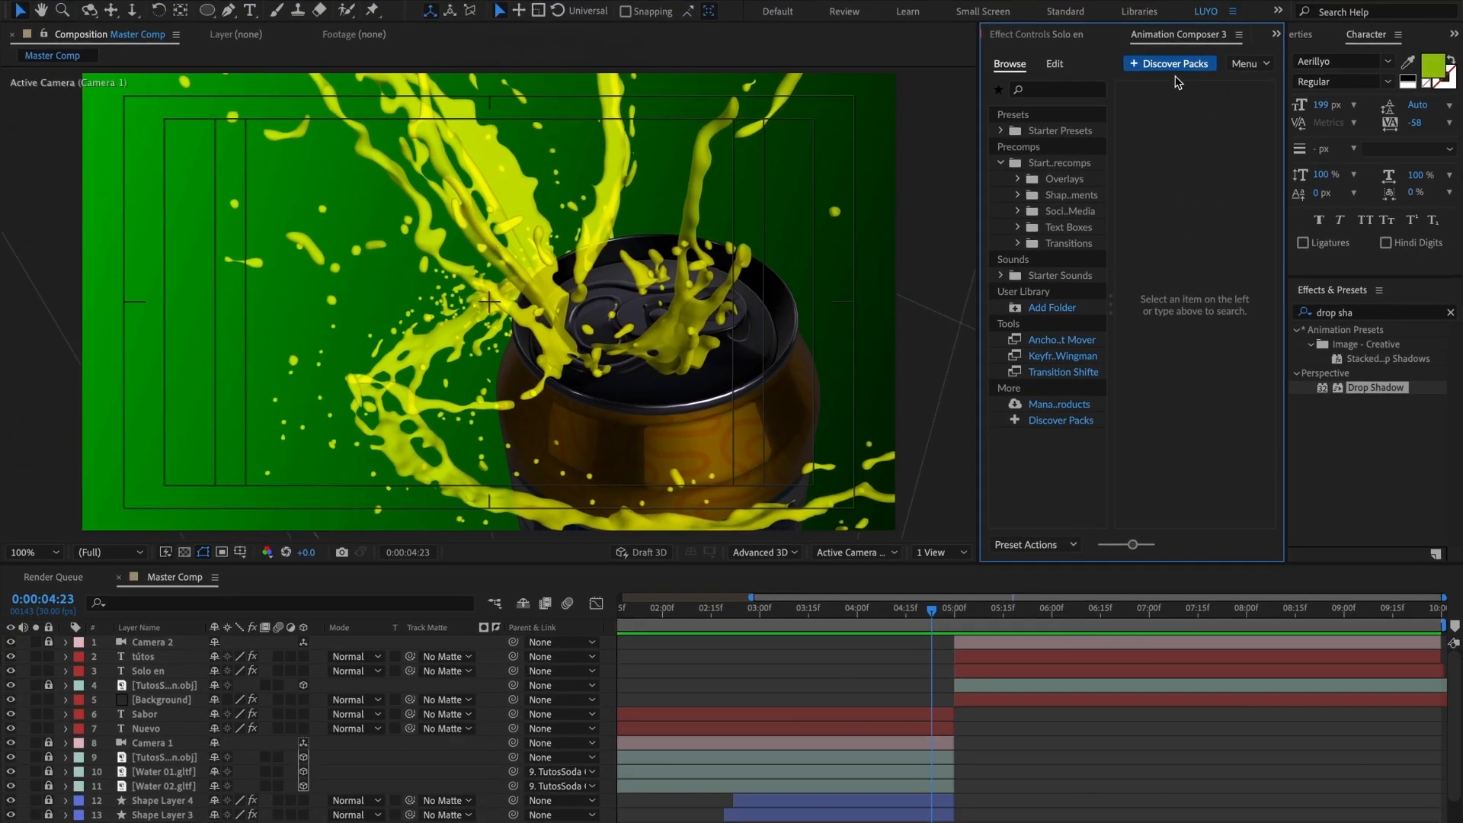
drag(979, 164, 837, 167)
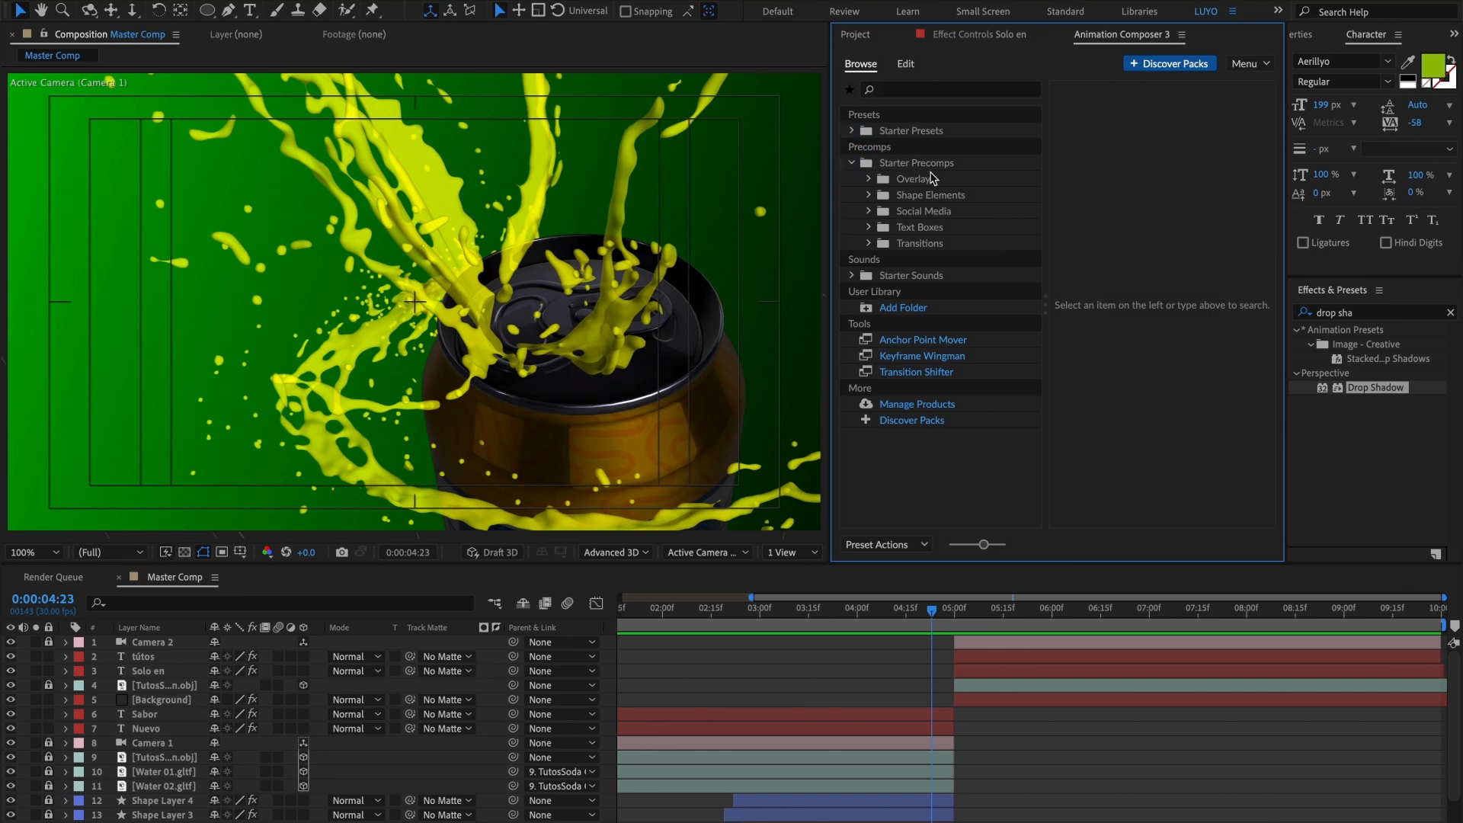
Step: Add the Left version of the Zoom & Twirl & Chroma Split & Shake transition precomp at the cut at 0:00:05:00
click(871, 245)
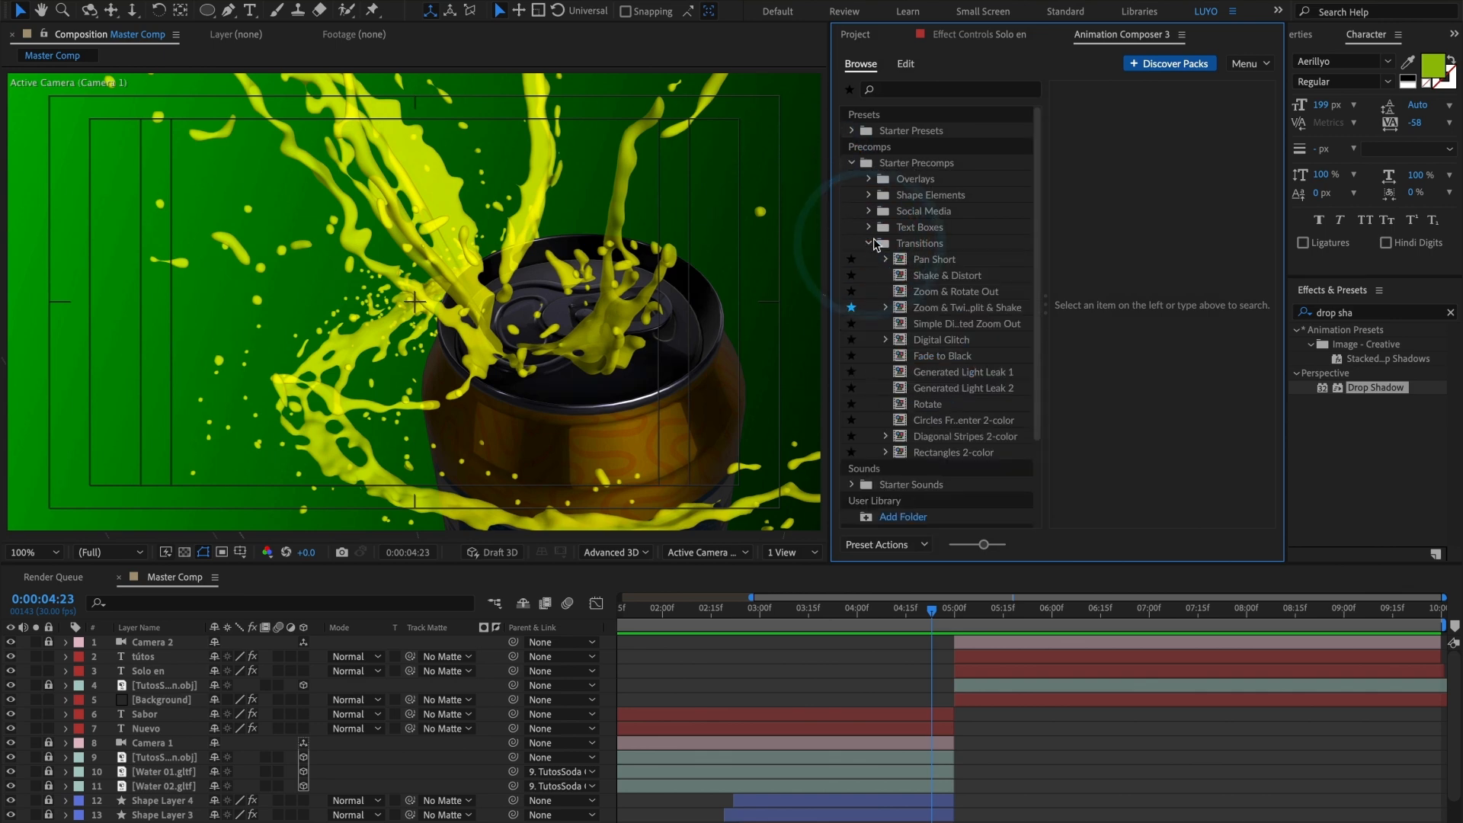
click(952, 309)
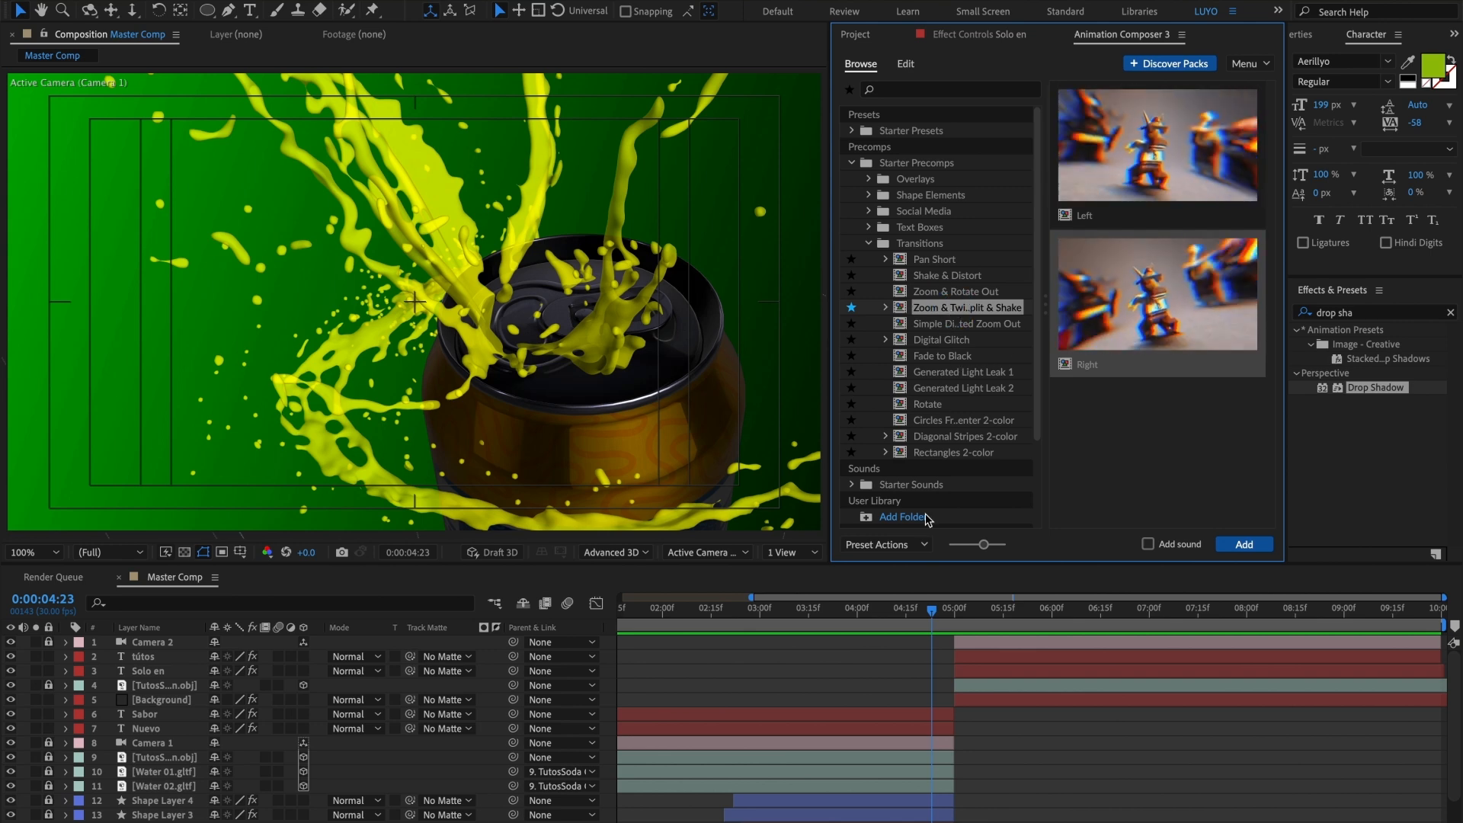
drag(935, 609, 958, 612)
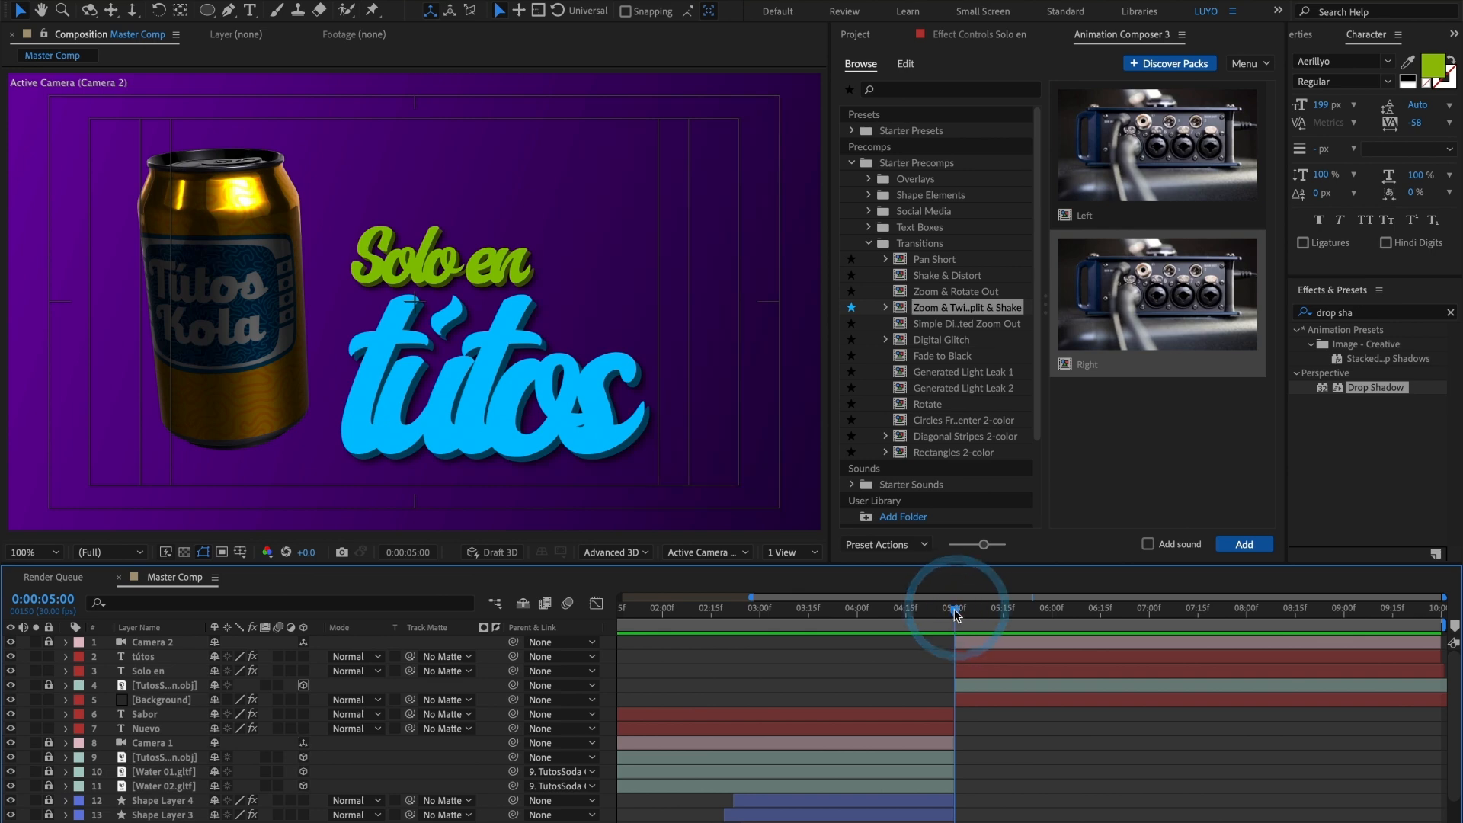
click(1124, 172)
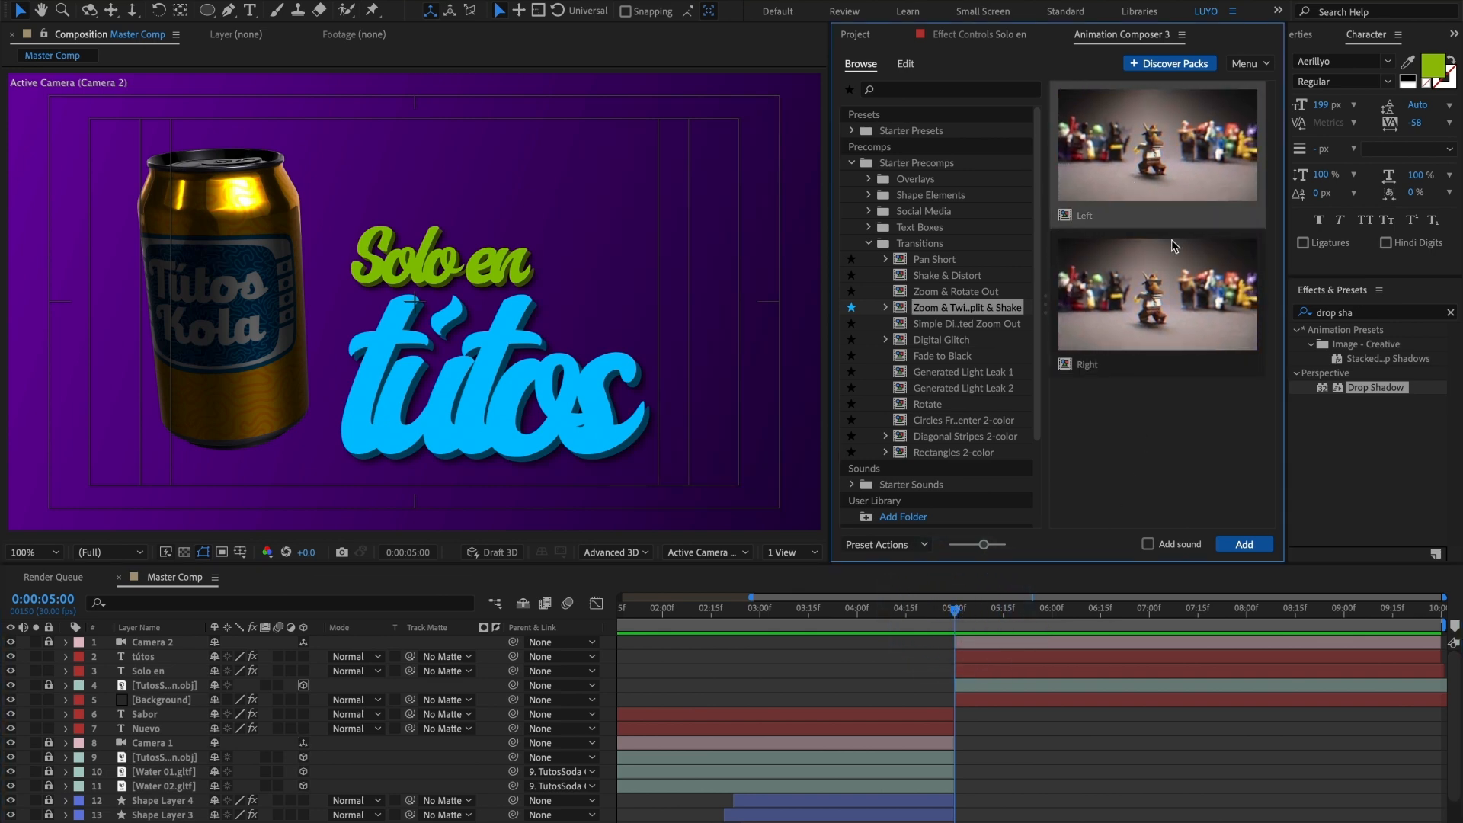
click(1242, 545)
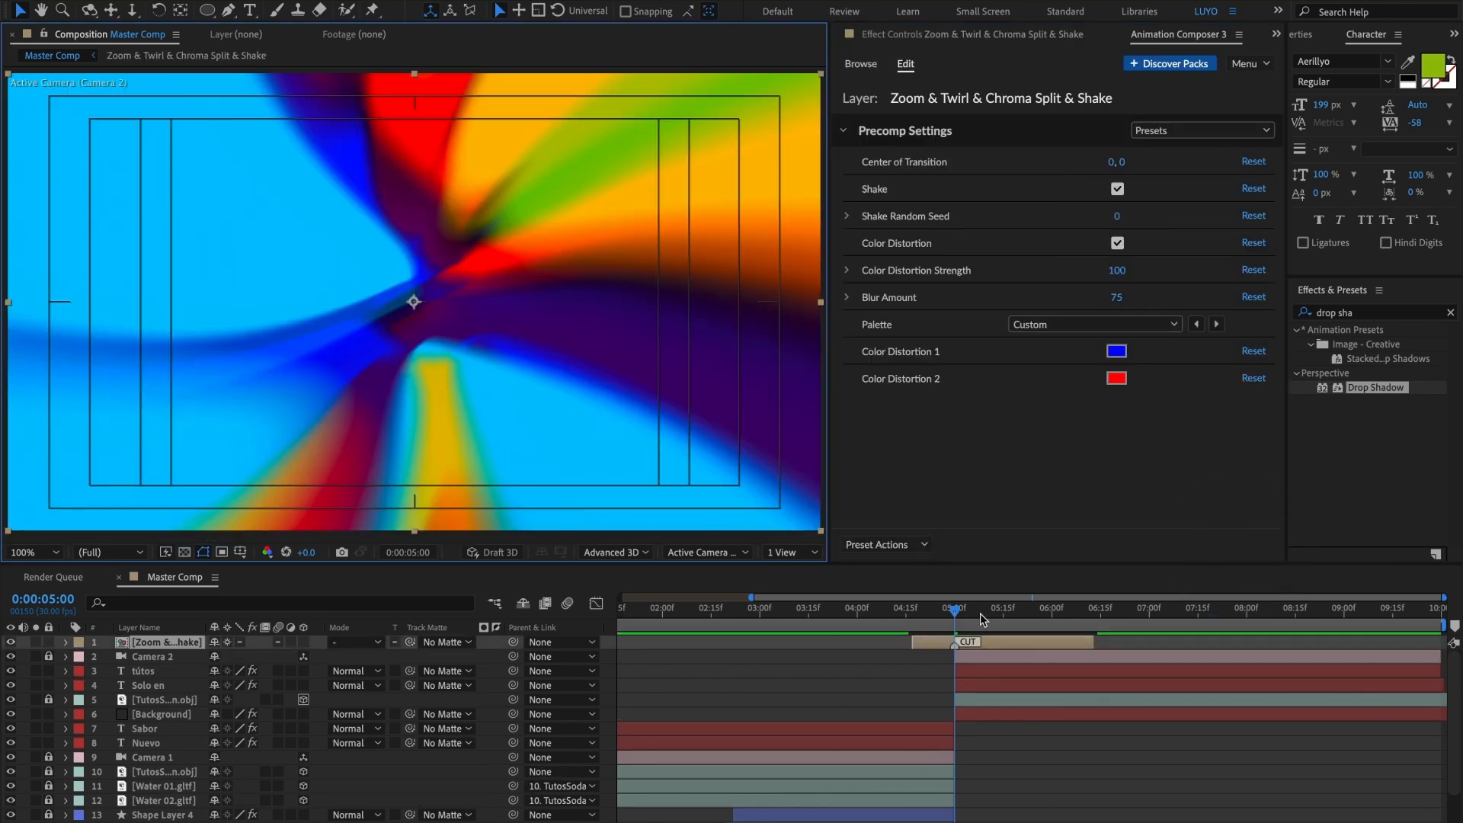
Step: Preview the transition from 0:00:04:05 and turn off its Color Distortion, then return to 0:00:01:29 in the first shot
drag(954, 613, 875, 623)
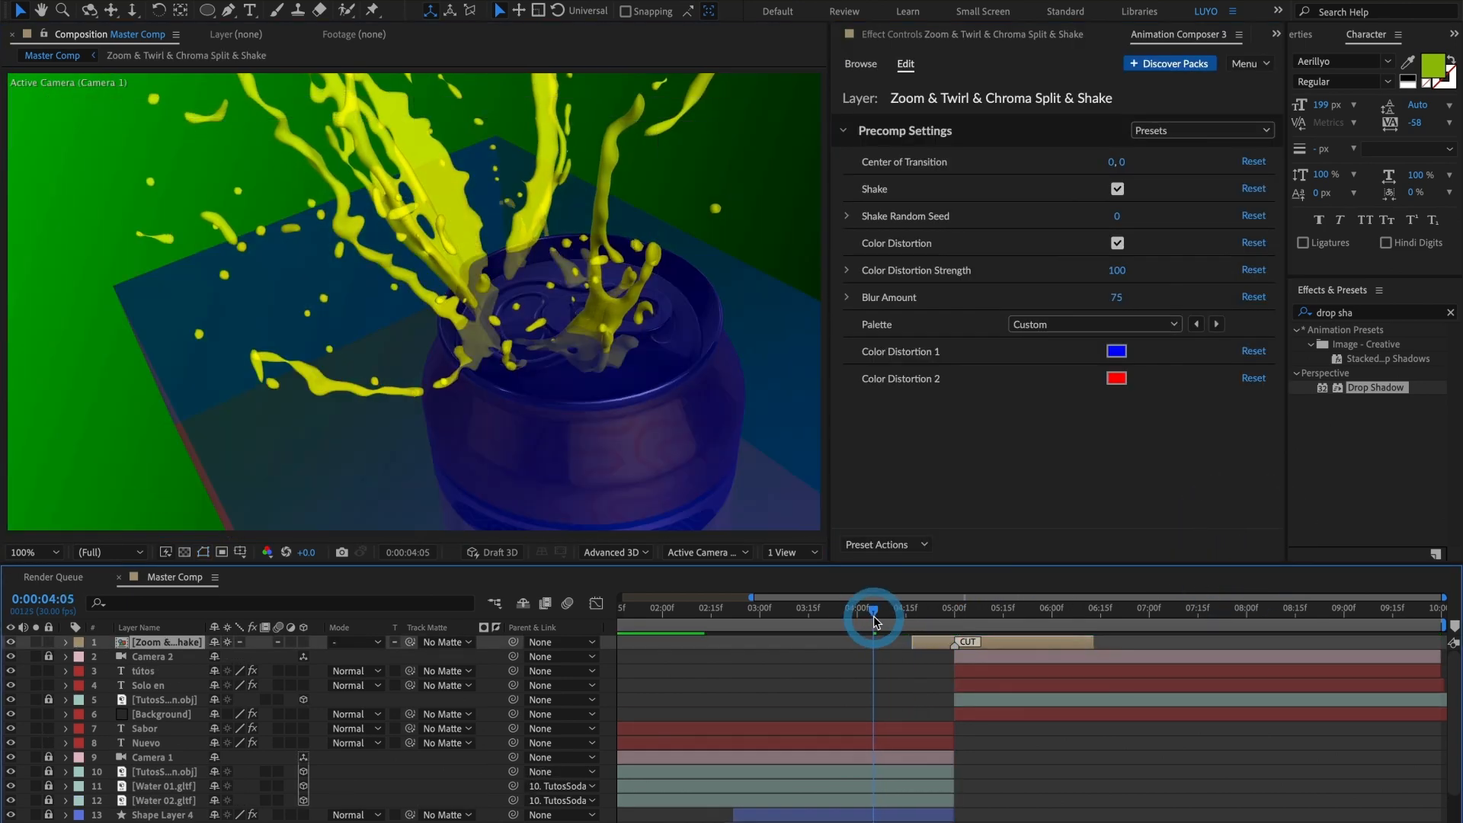
key(space)
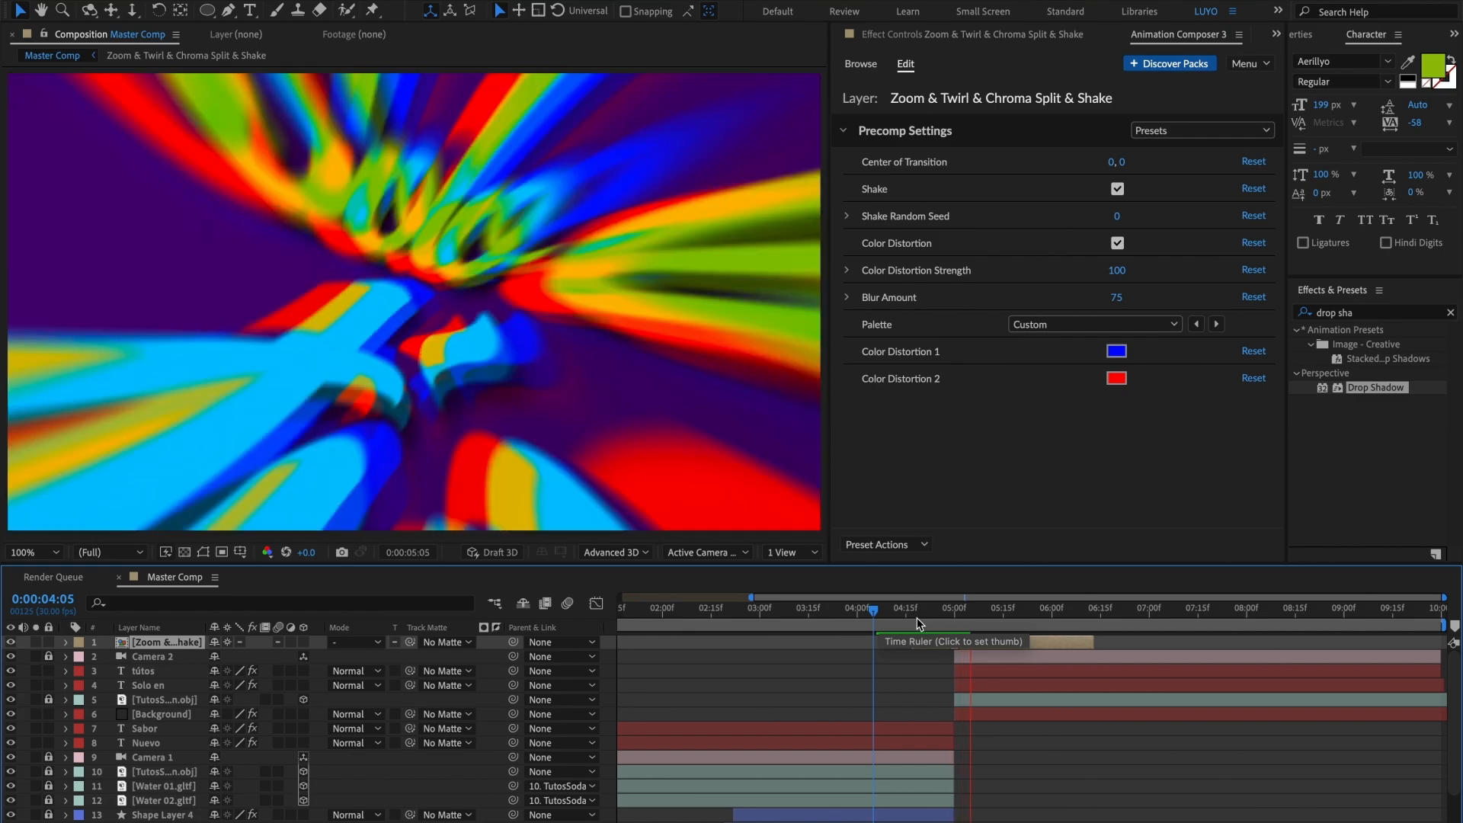
drag(1016, 622, 985, 617)
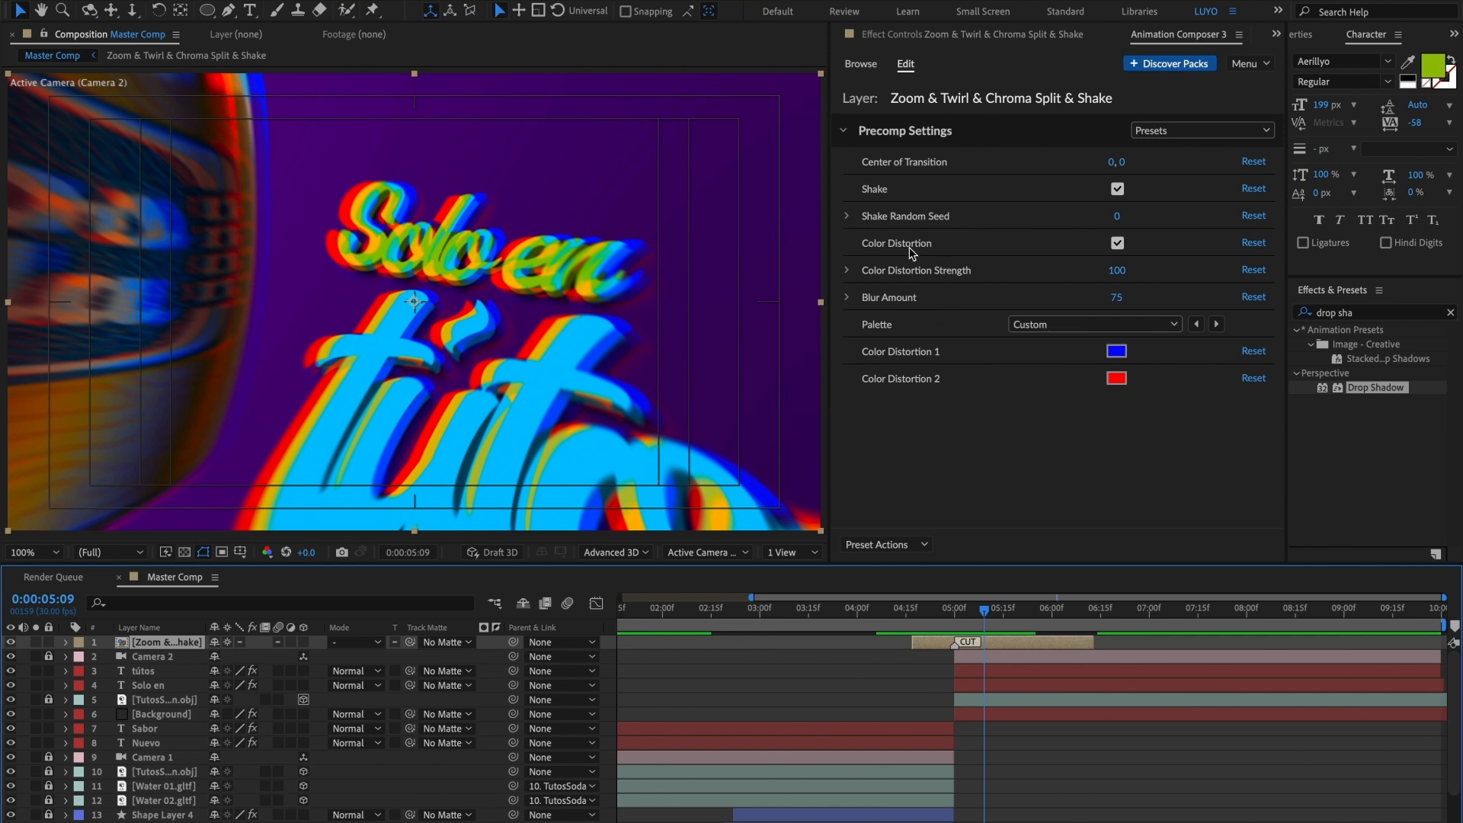
click(1118, 243)
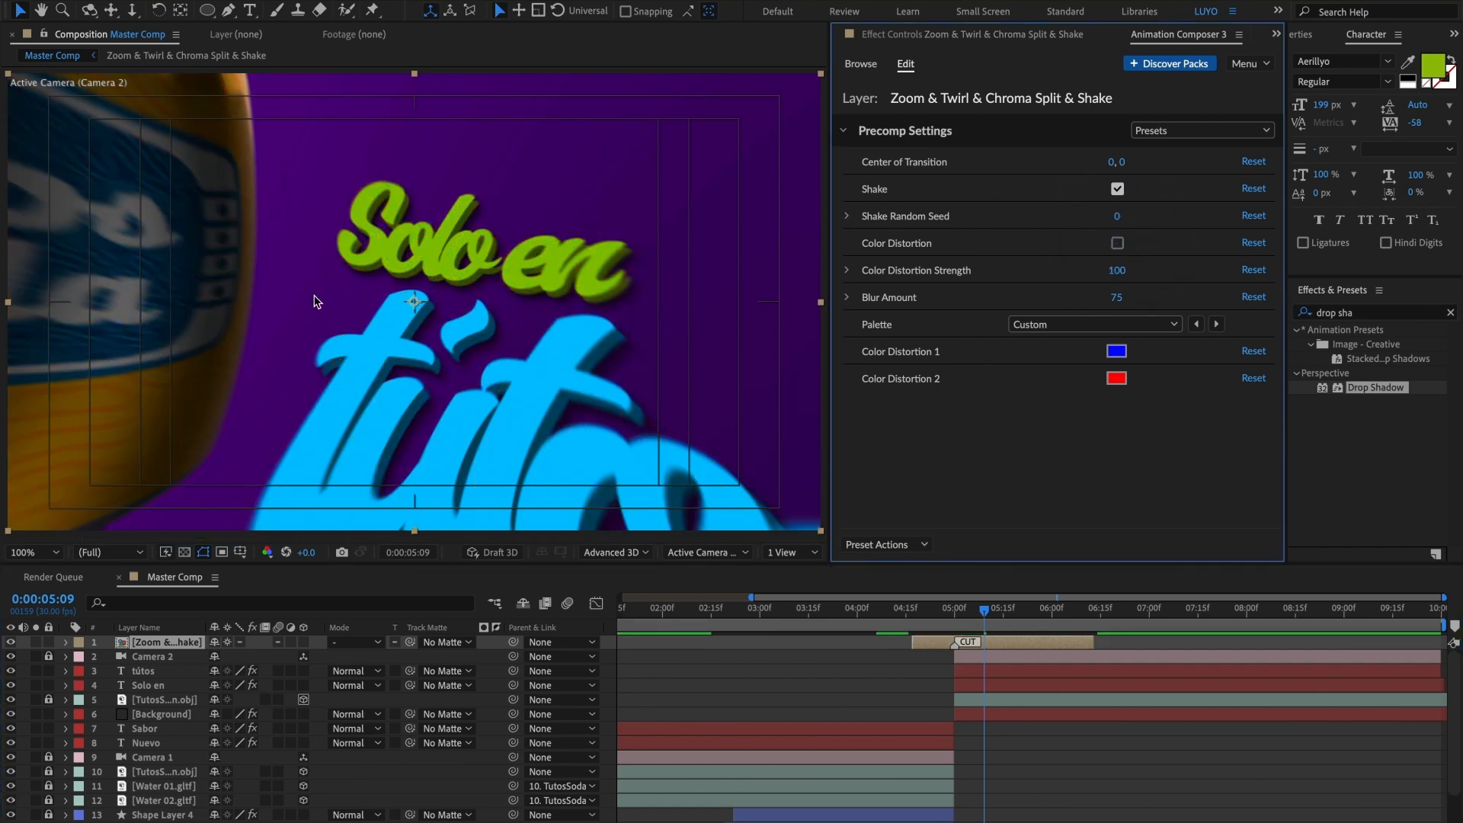
drag(964, 625, 662, 631)
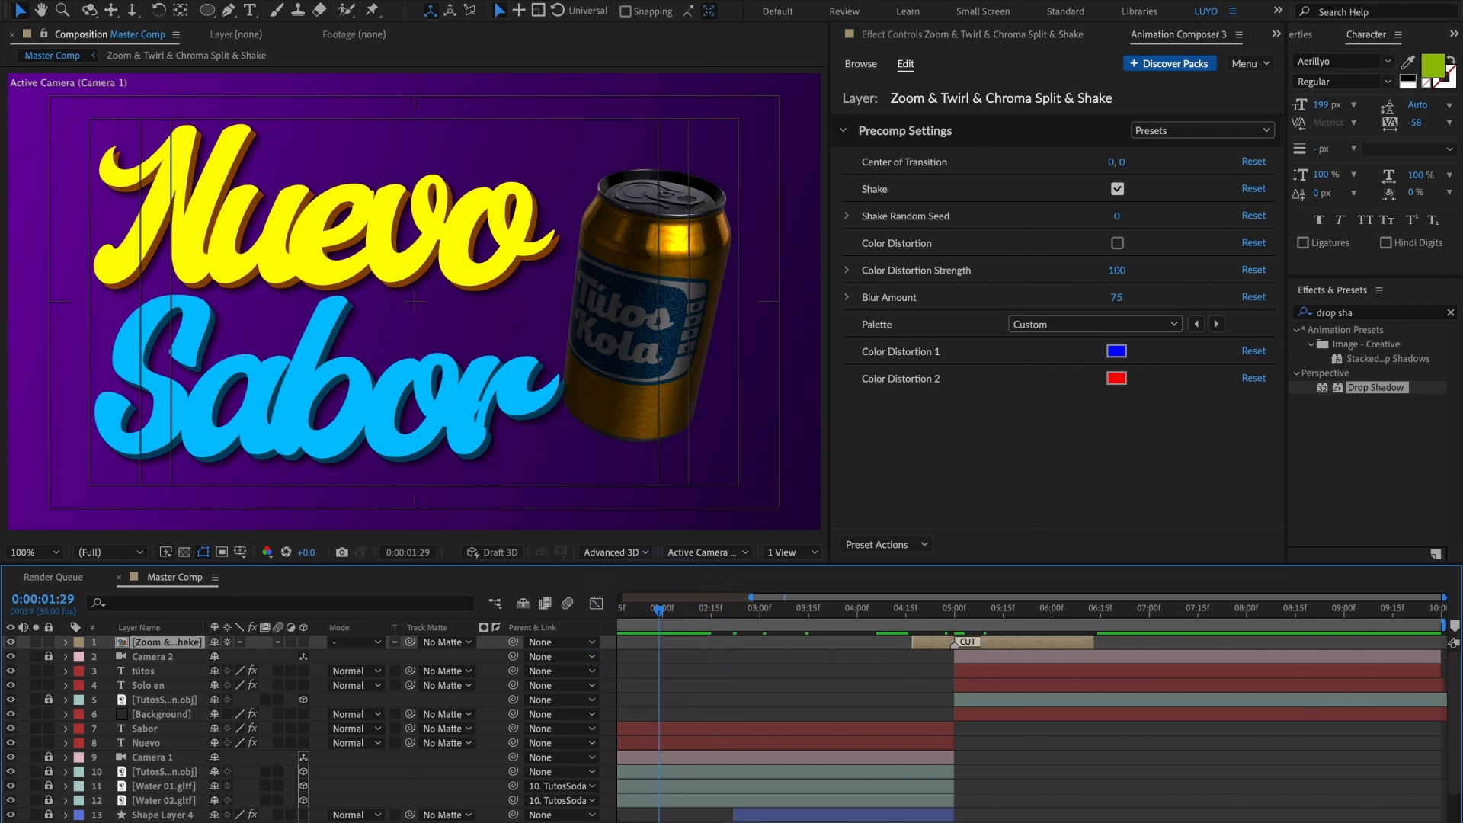
Step: Preview the whole Master Comp from 0:00:00:00 through the transition into the second shot
scroll(660, 678, left, 5)
key(minus)
key(Home)
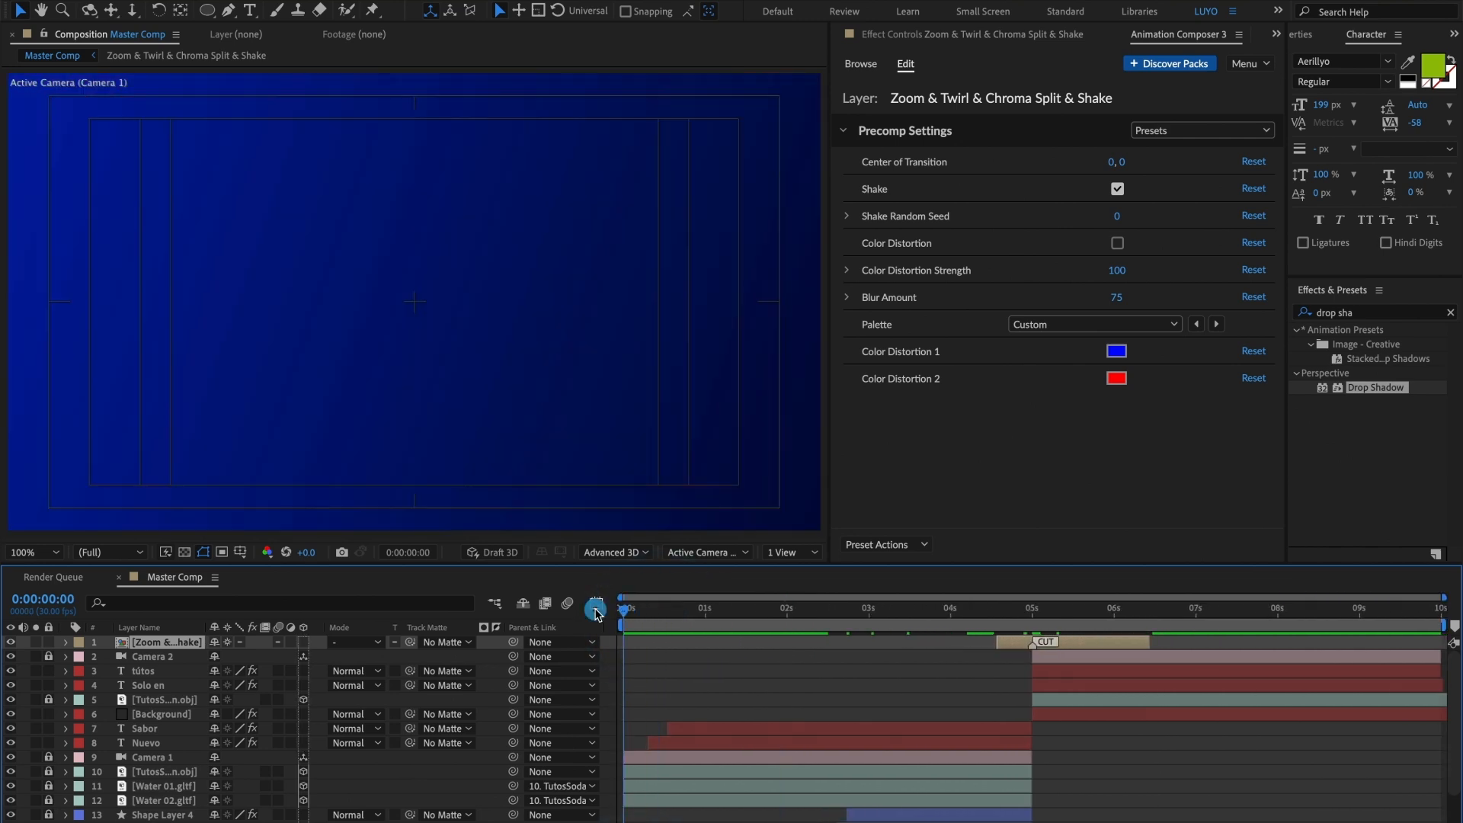
key(space)
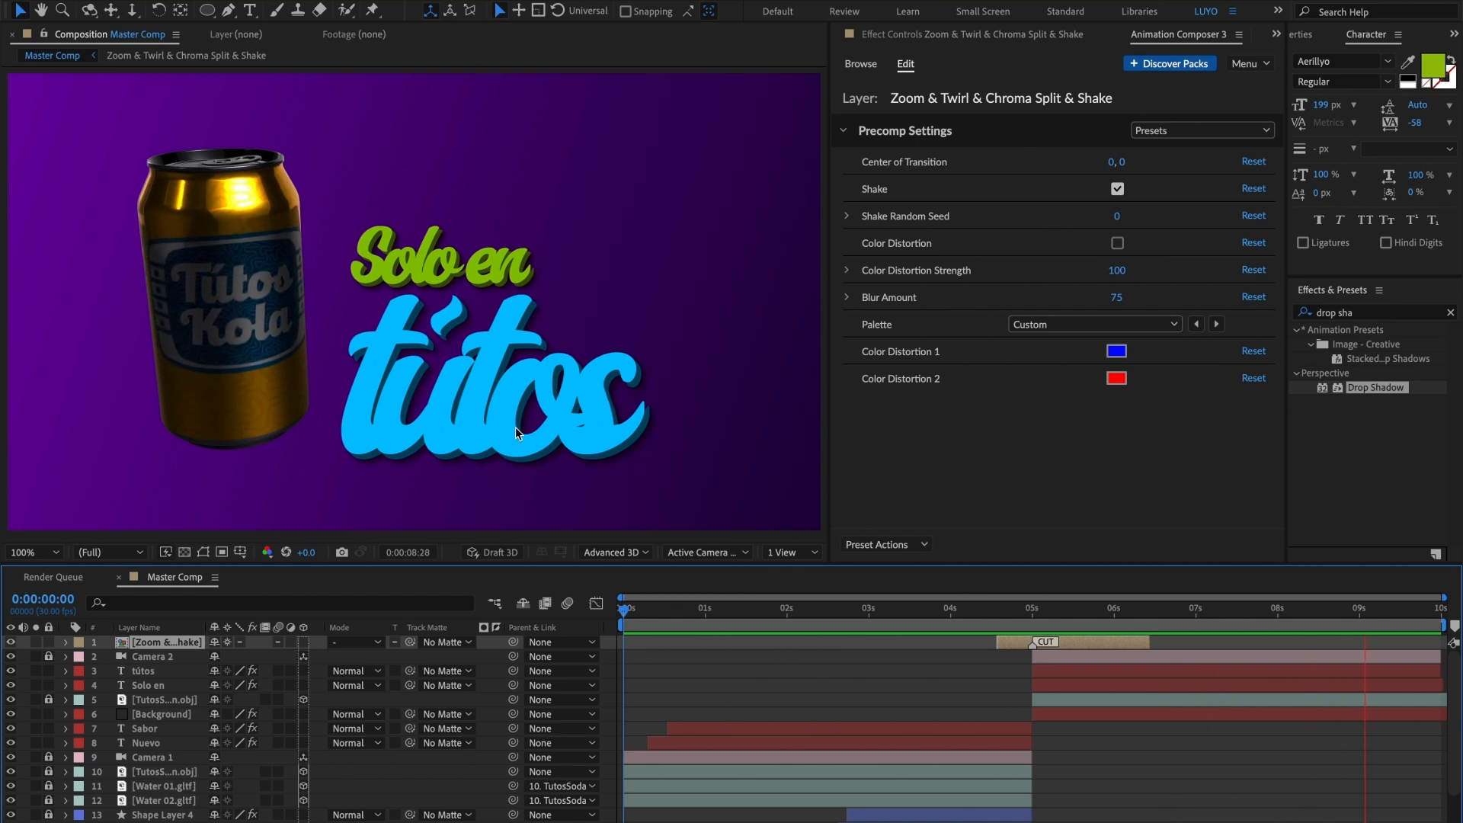
key(space)
Step: Move the "Solo en" and "tútos" titles together slightly up and to the right beside the can in the second shot
click(1064, 668)
shift+click(1065, 685)
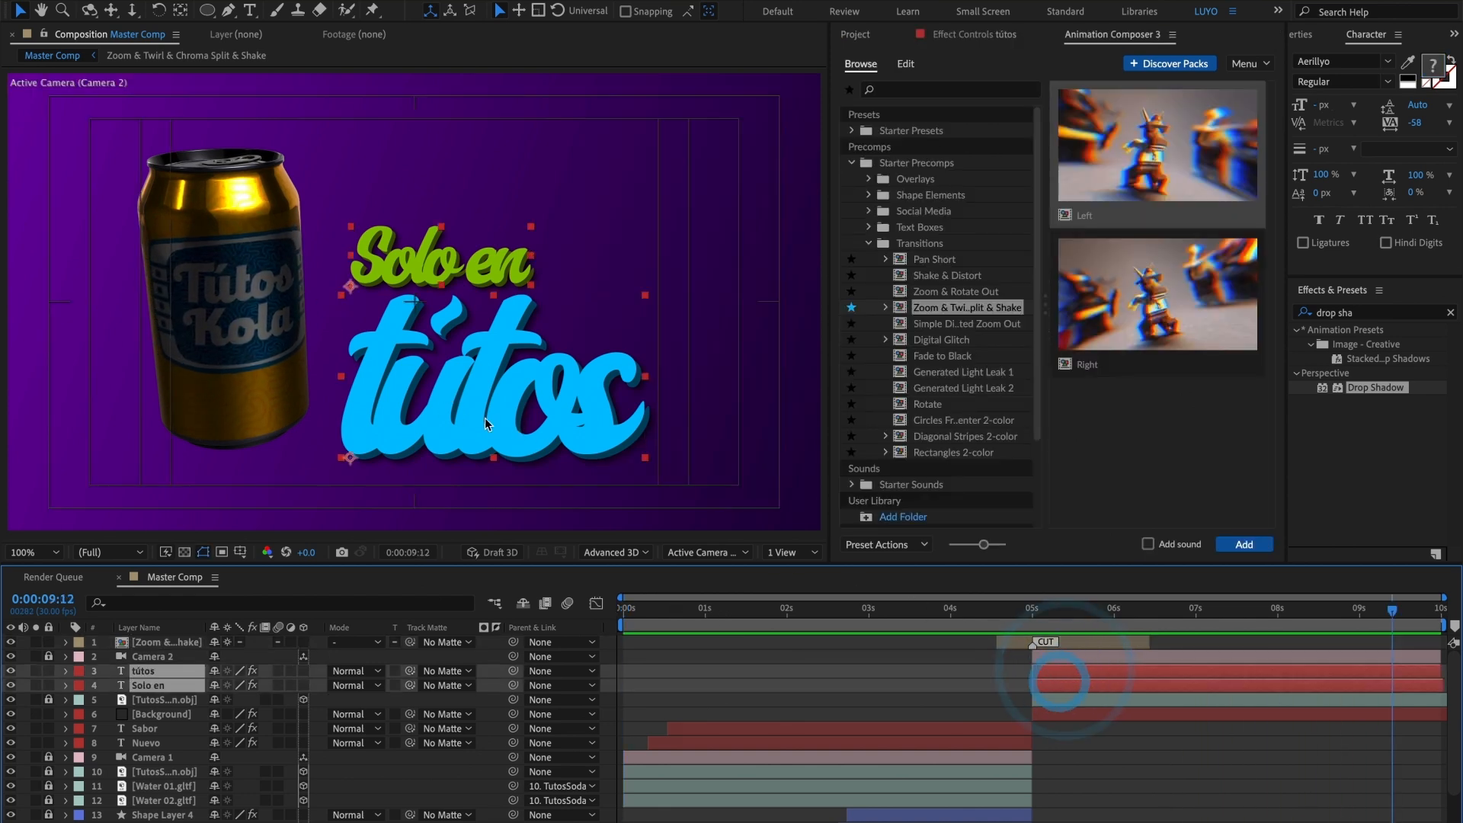
drag(485, 381, 492, 380)
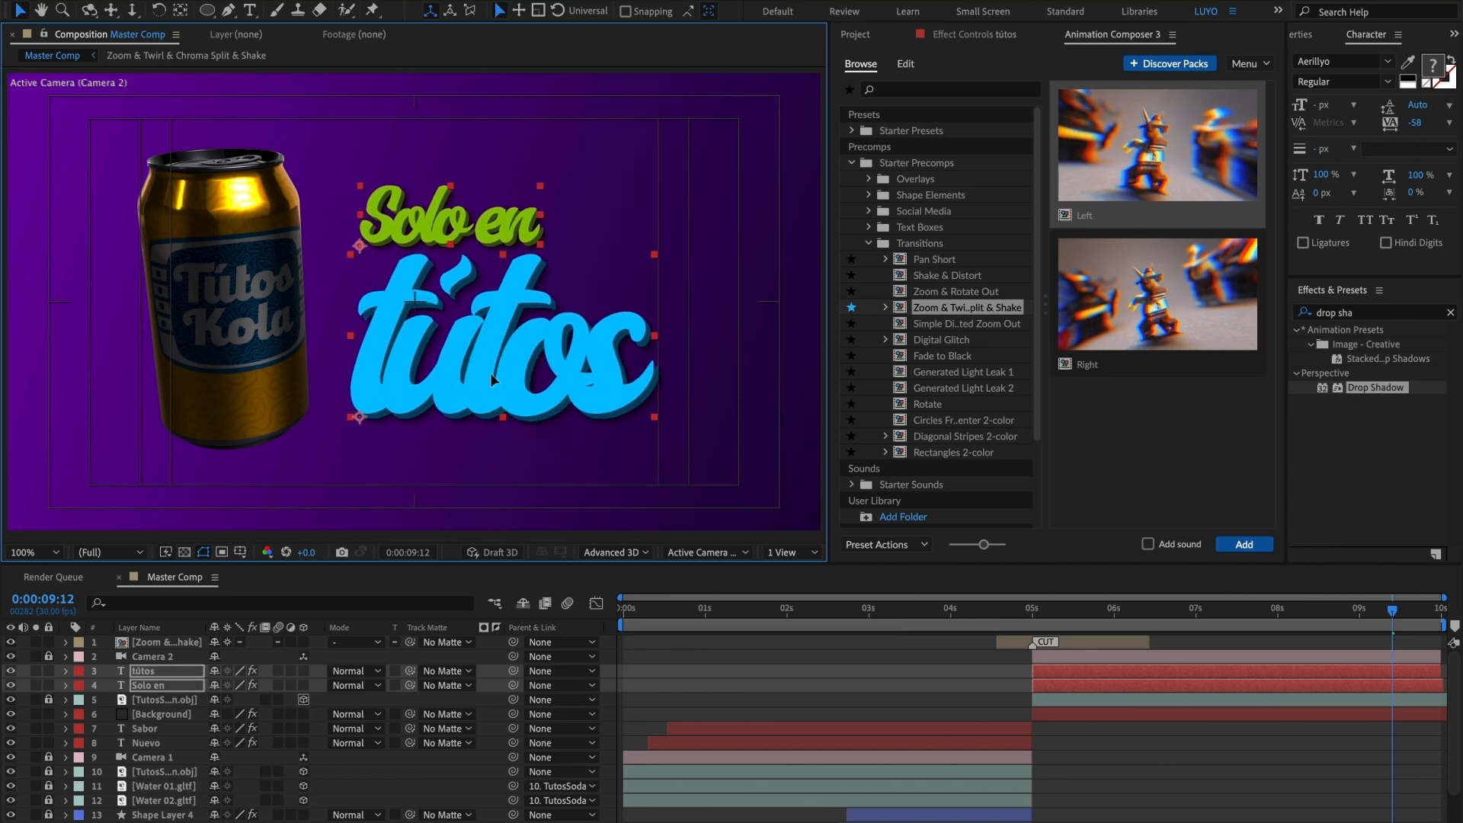
Step: At 0:00:01:06 in the first shot, add an Environment light with 250% intensity, casting shadows at 100% darkness
drag(1066, 614, 722, 614)
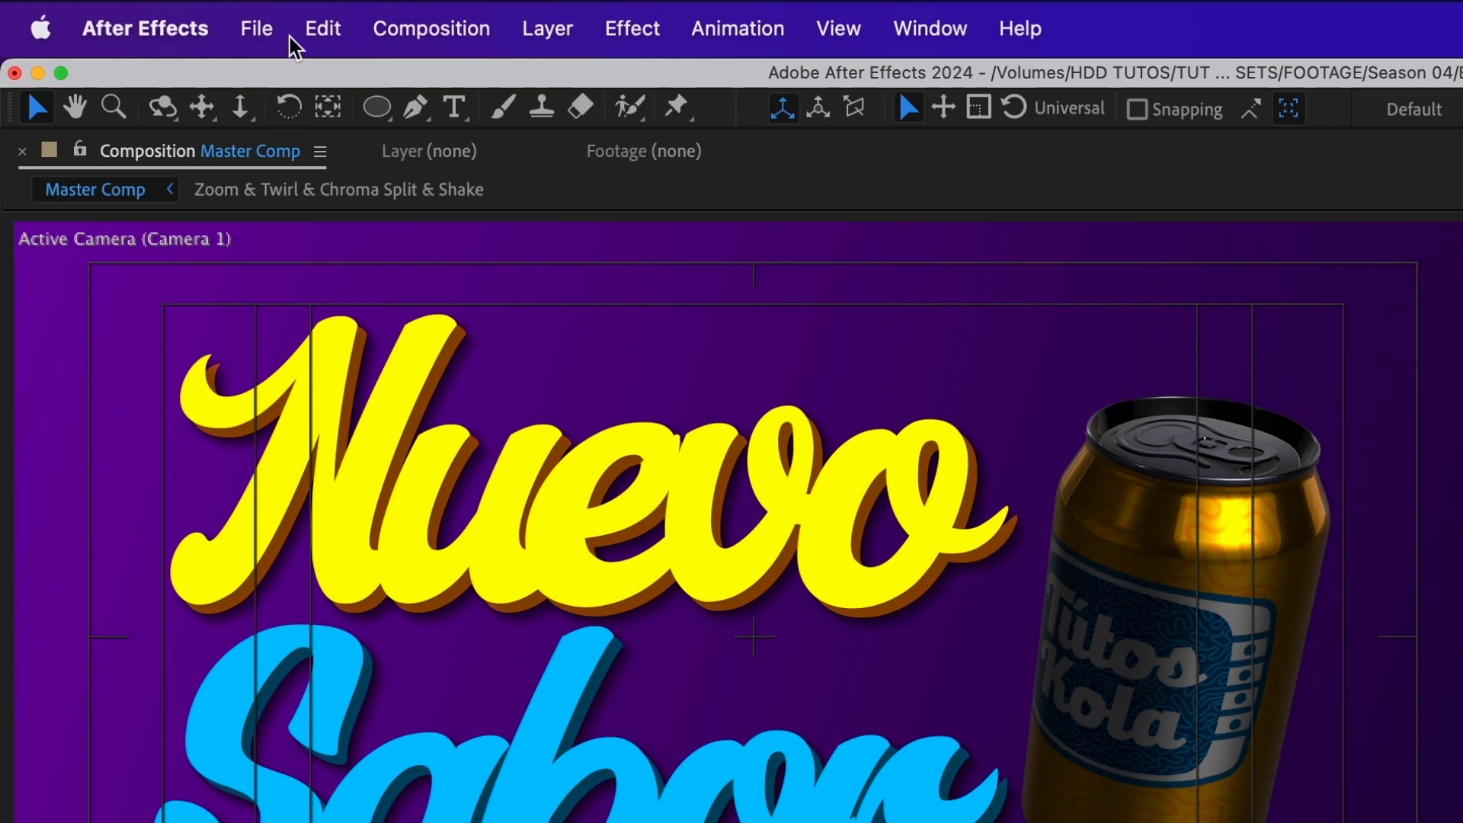
click(525, 34)
mouse_move(532, 83)
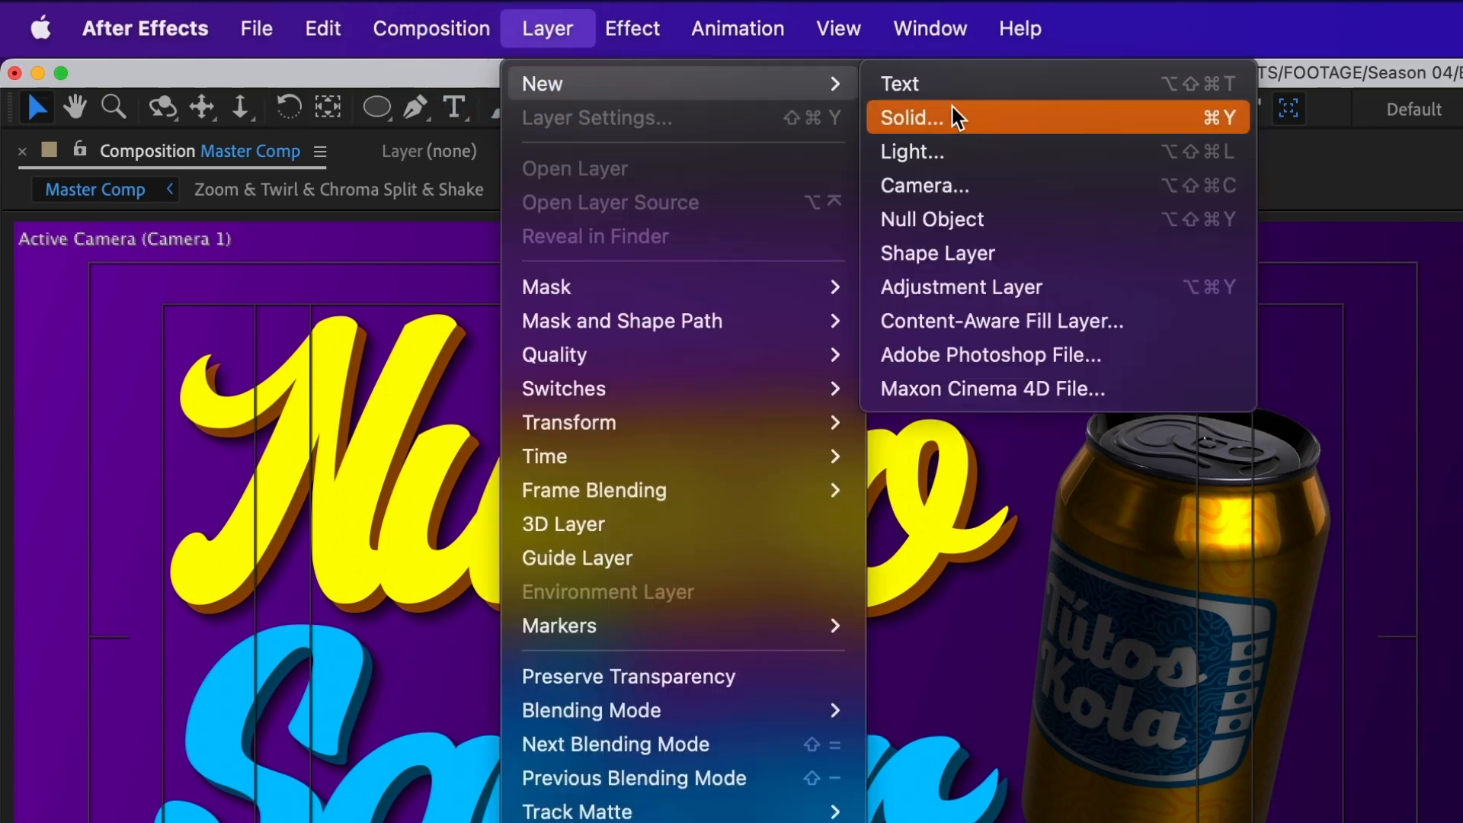
click(952, 152)
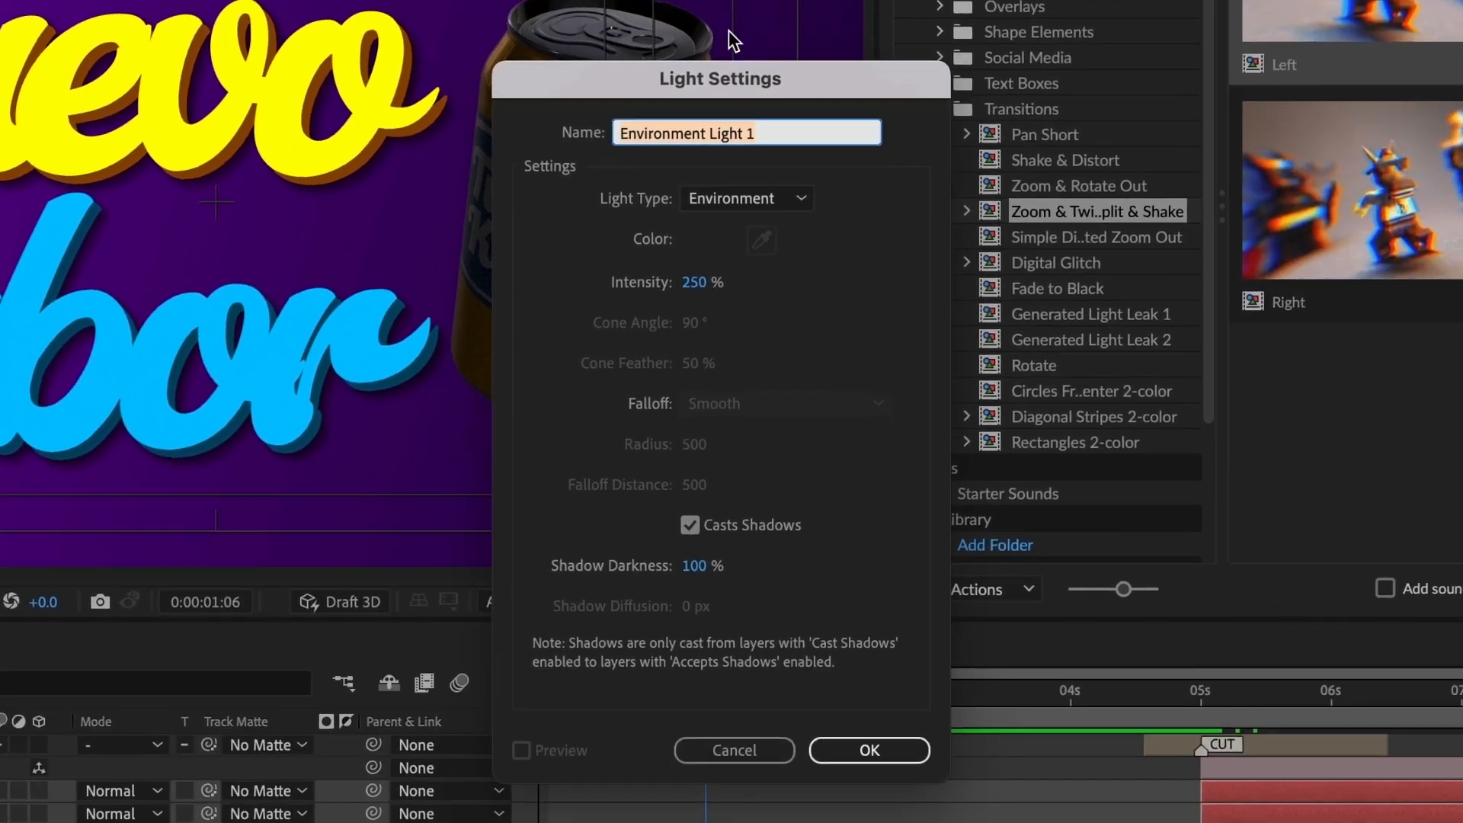
click(741, 205)
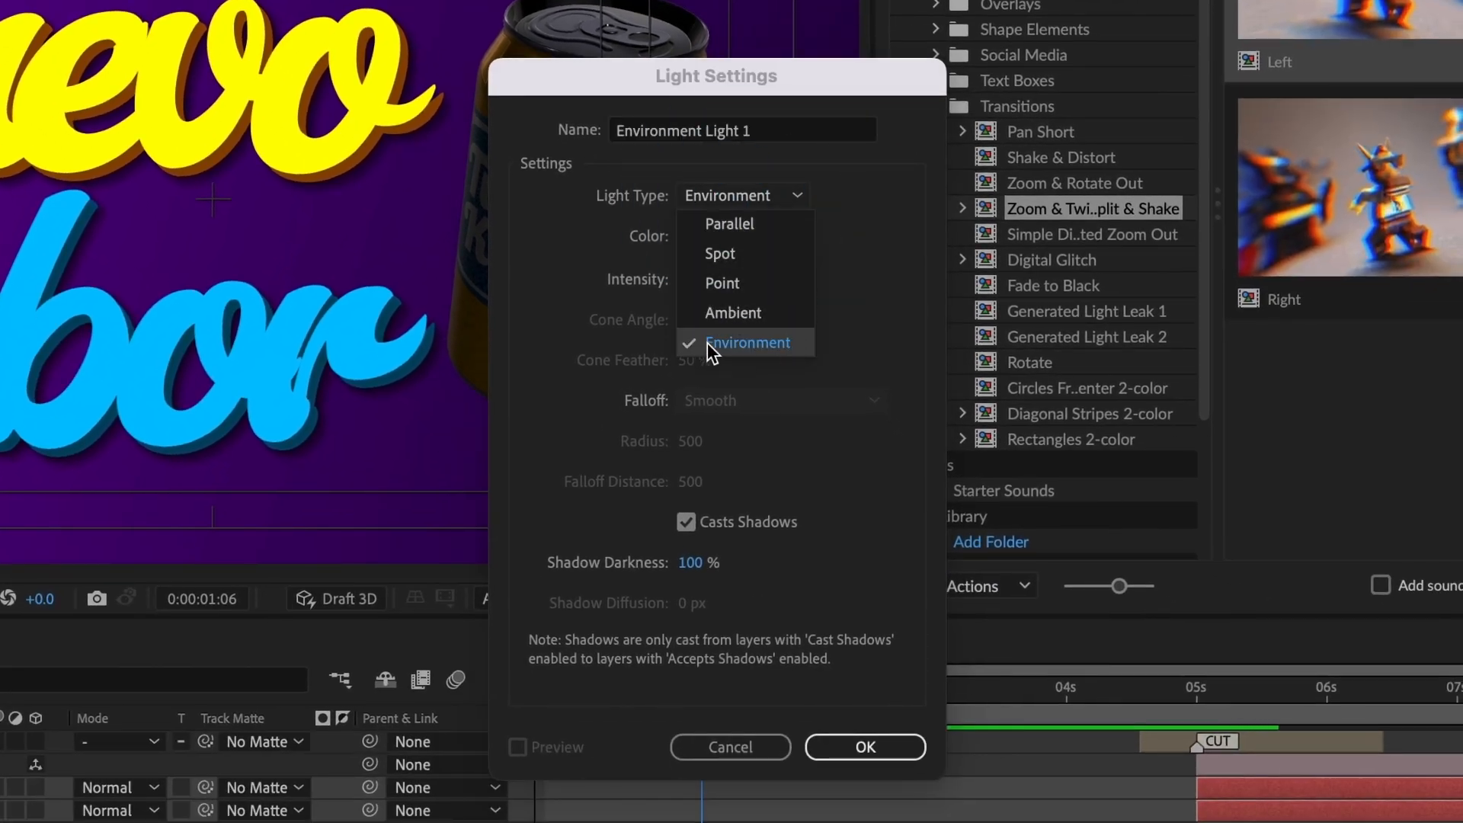
click(749, 344)
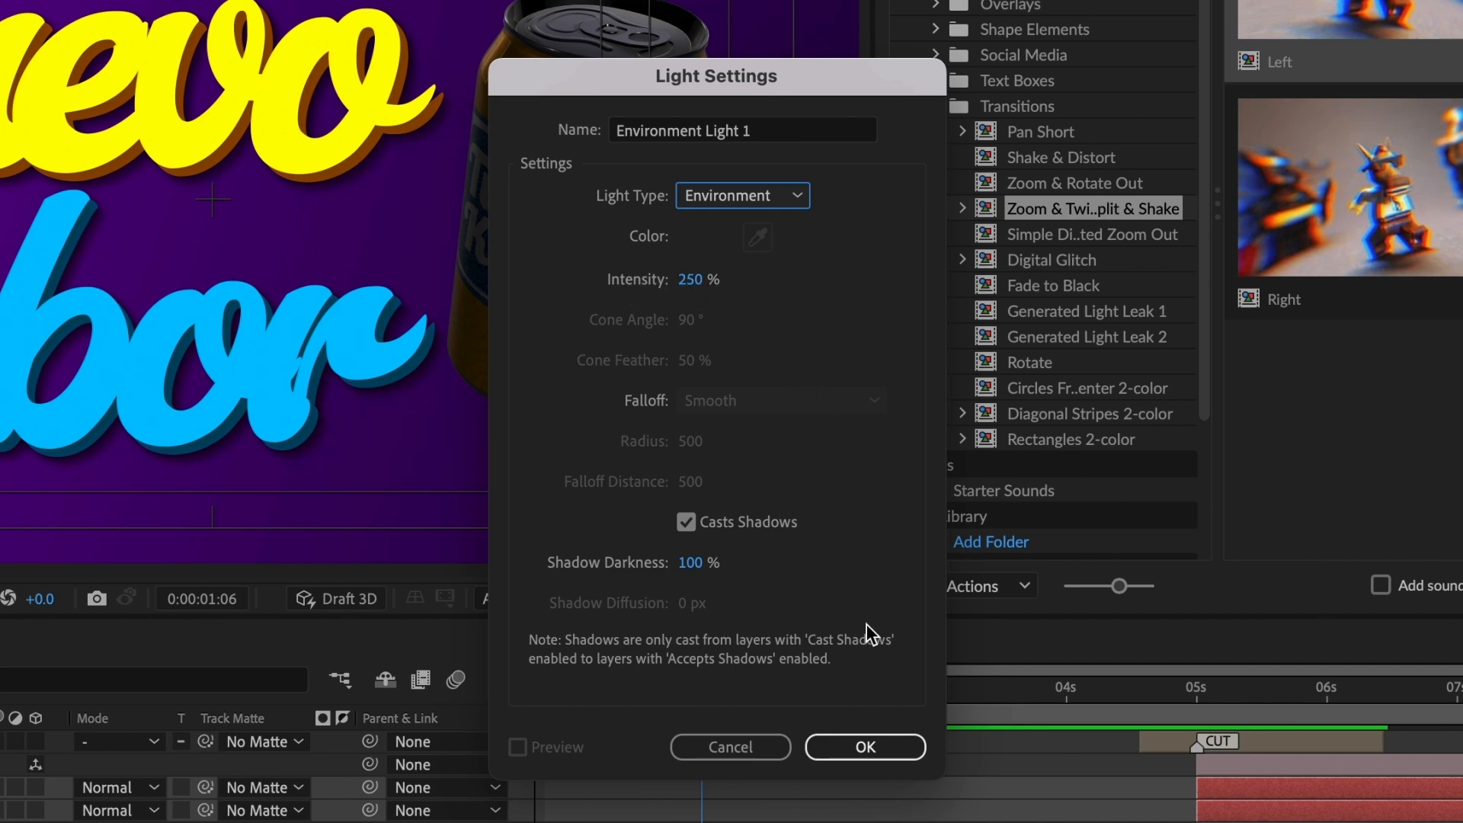
click(854, 749)
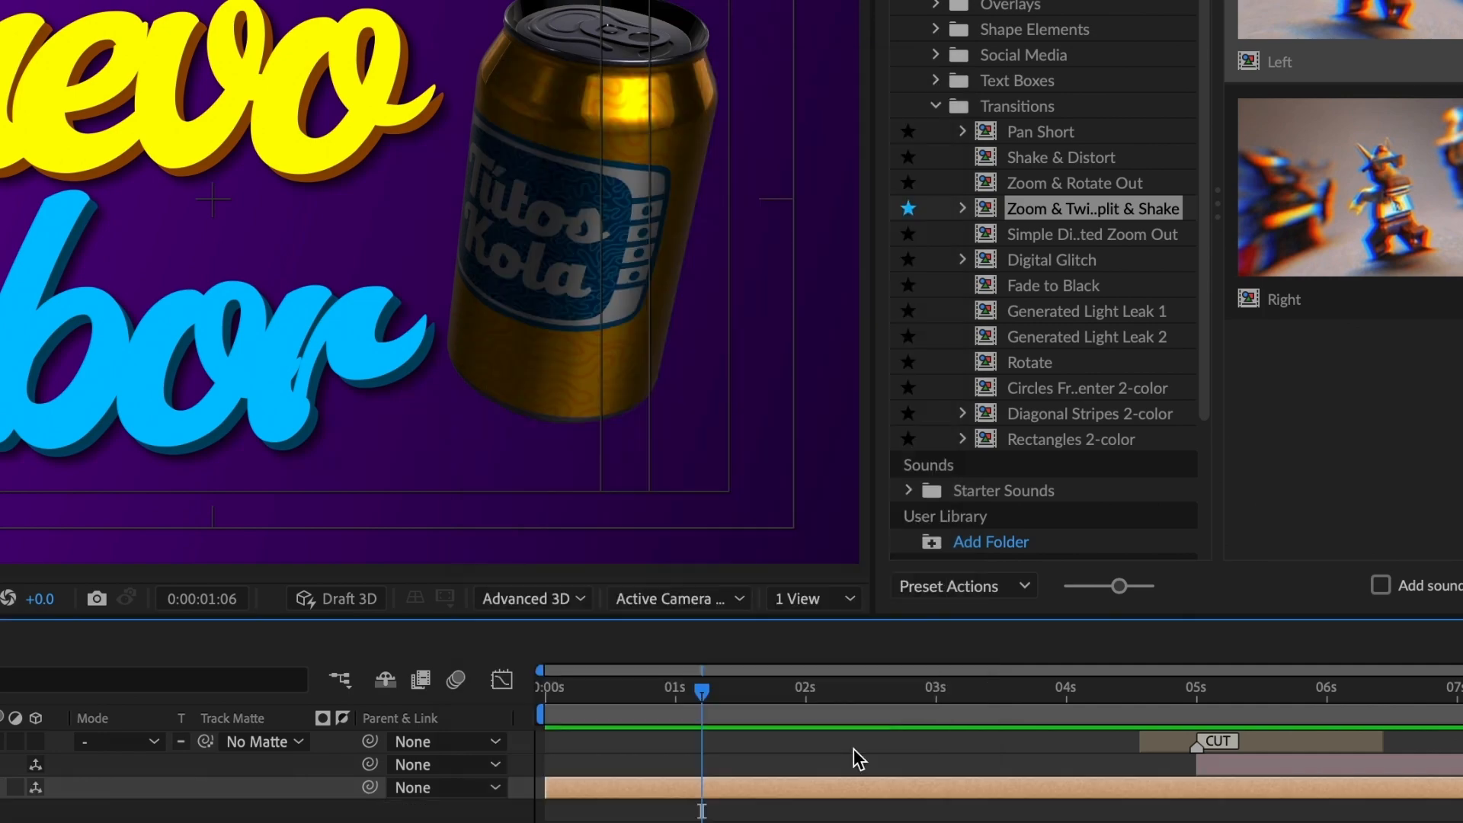
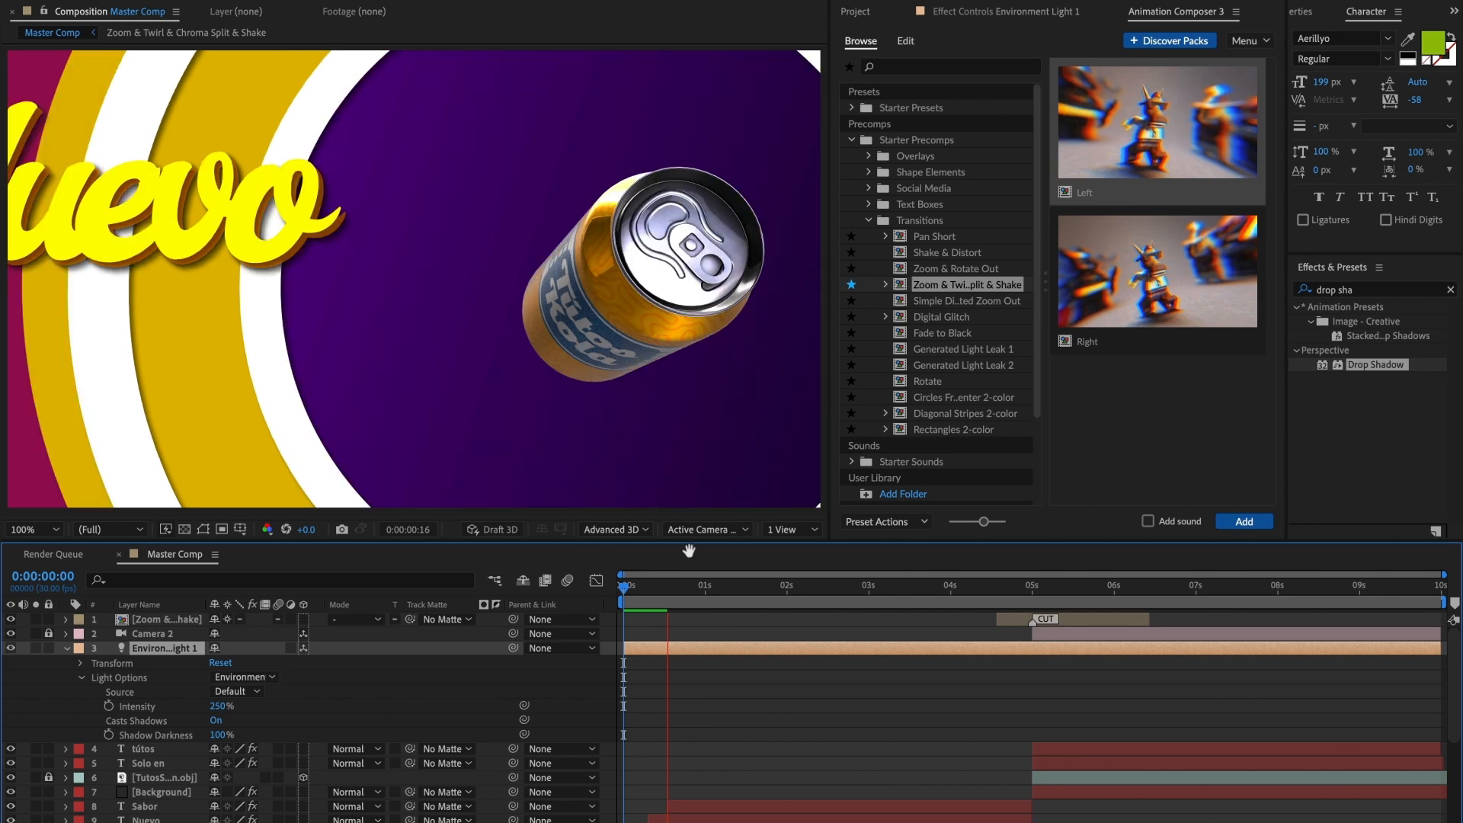
Step: Turn on Draft 3D fast previews and hide the Title/Action Safe overlay in the Master Comp viewer
key(space)
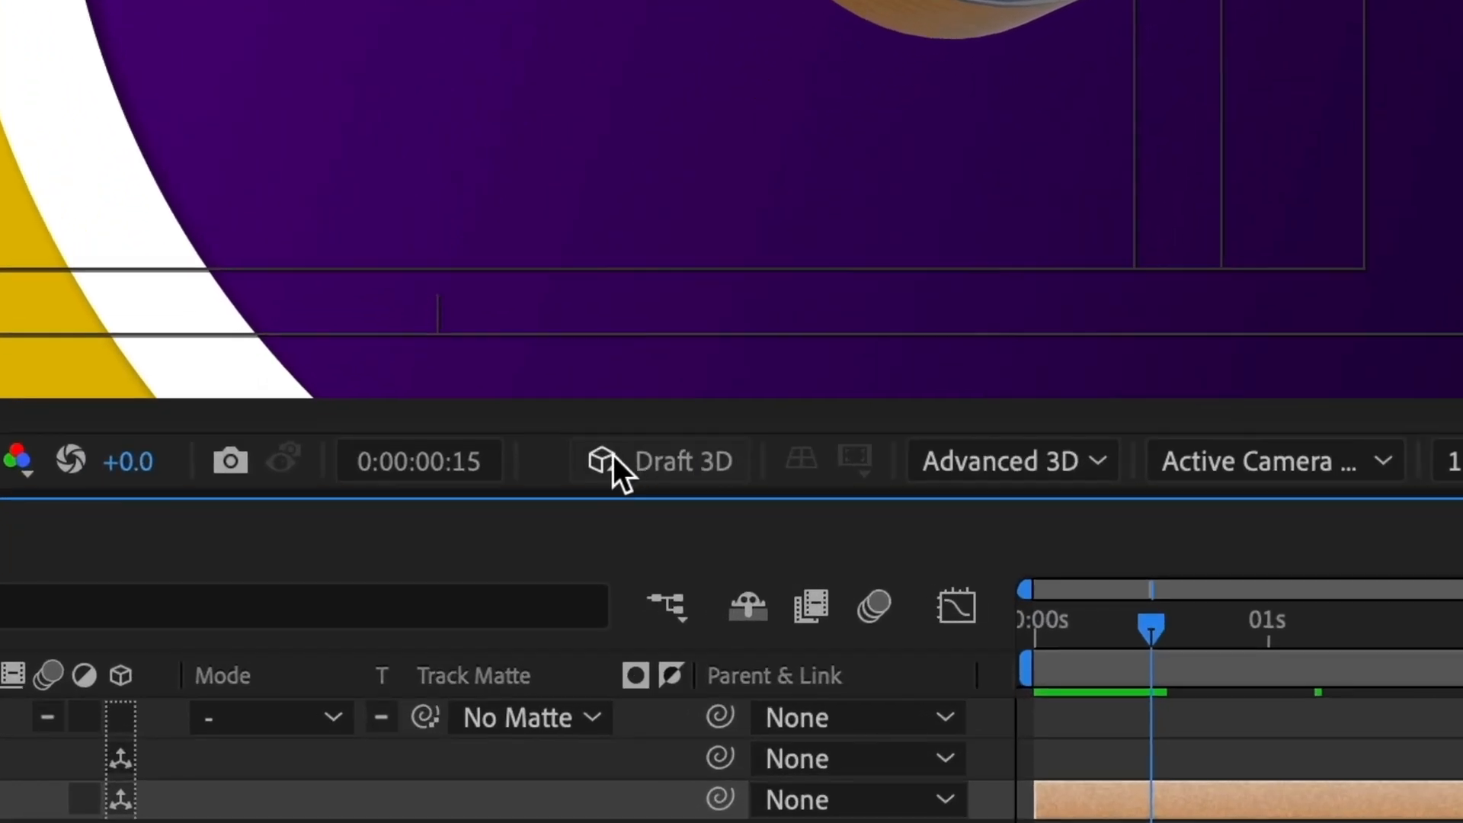
click(660, 463)
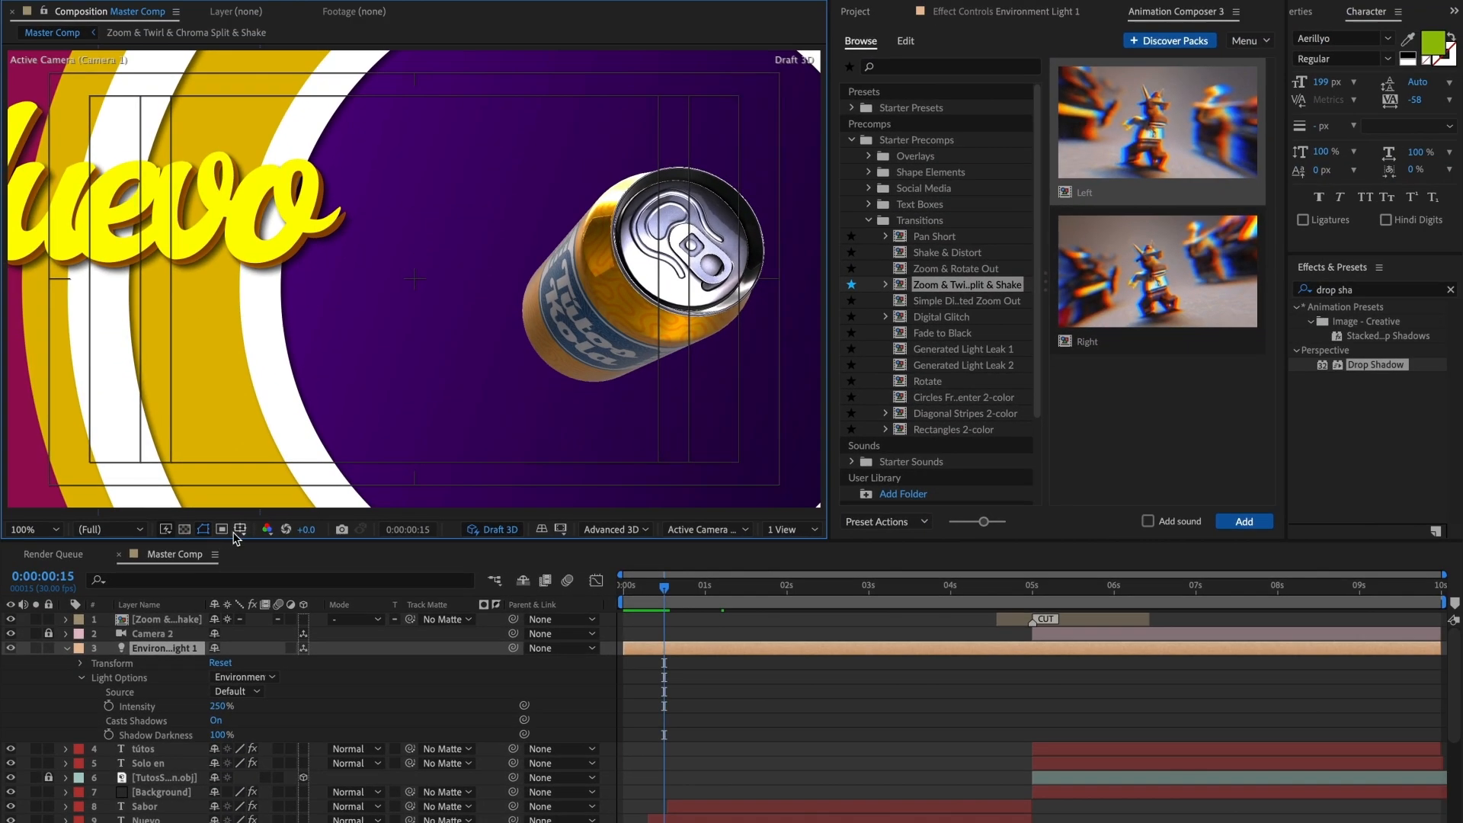
click(240, 529)
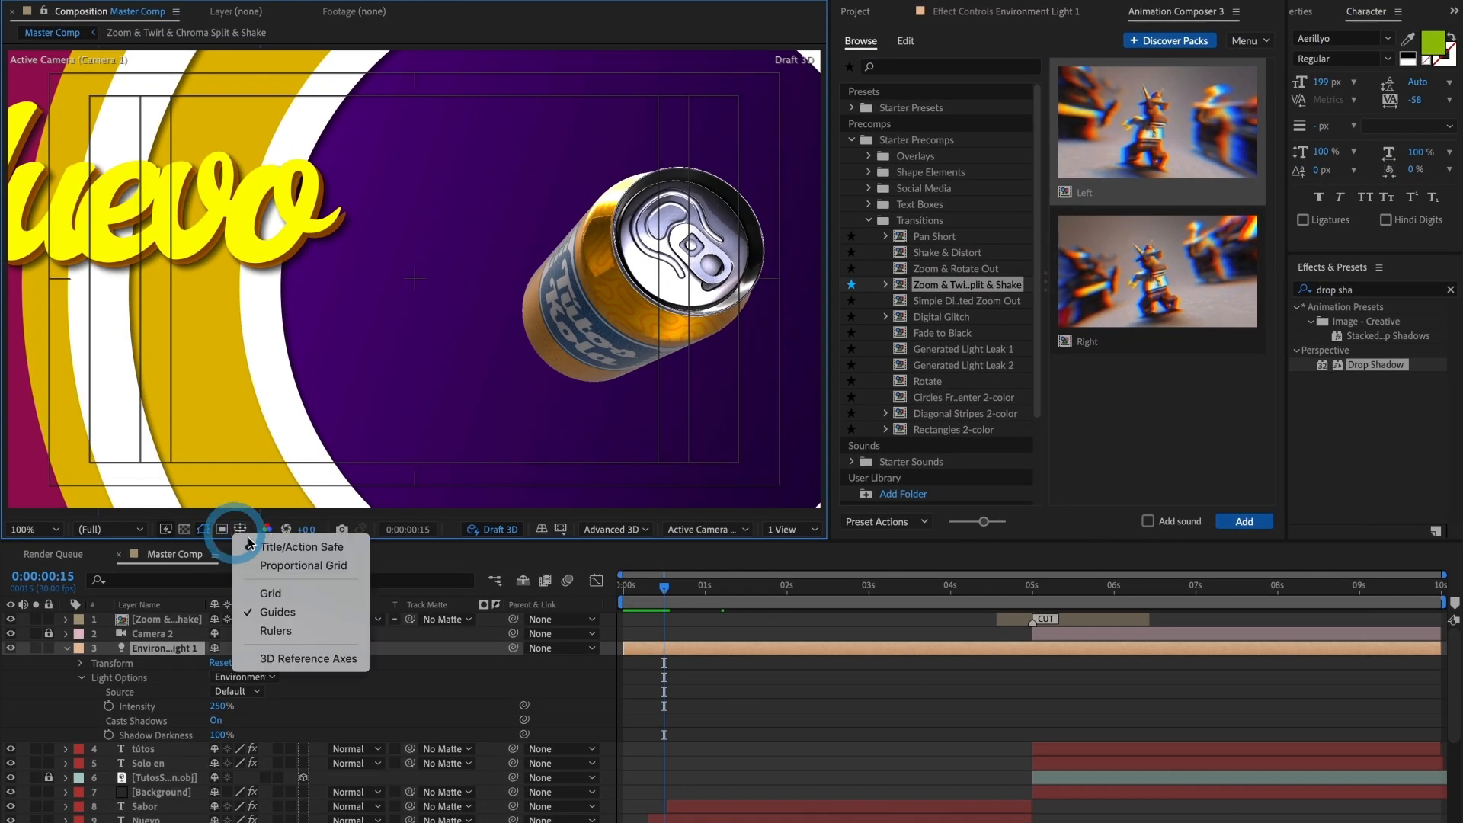
click(289, 546)
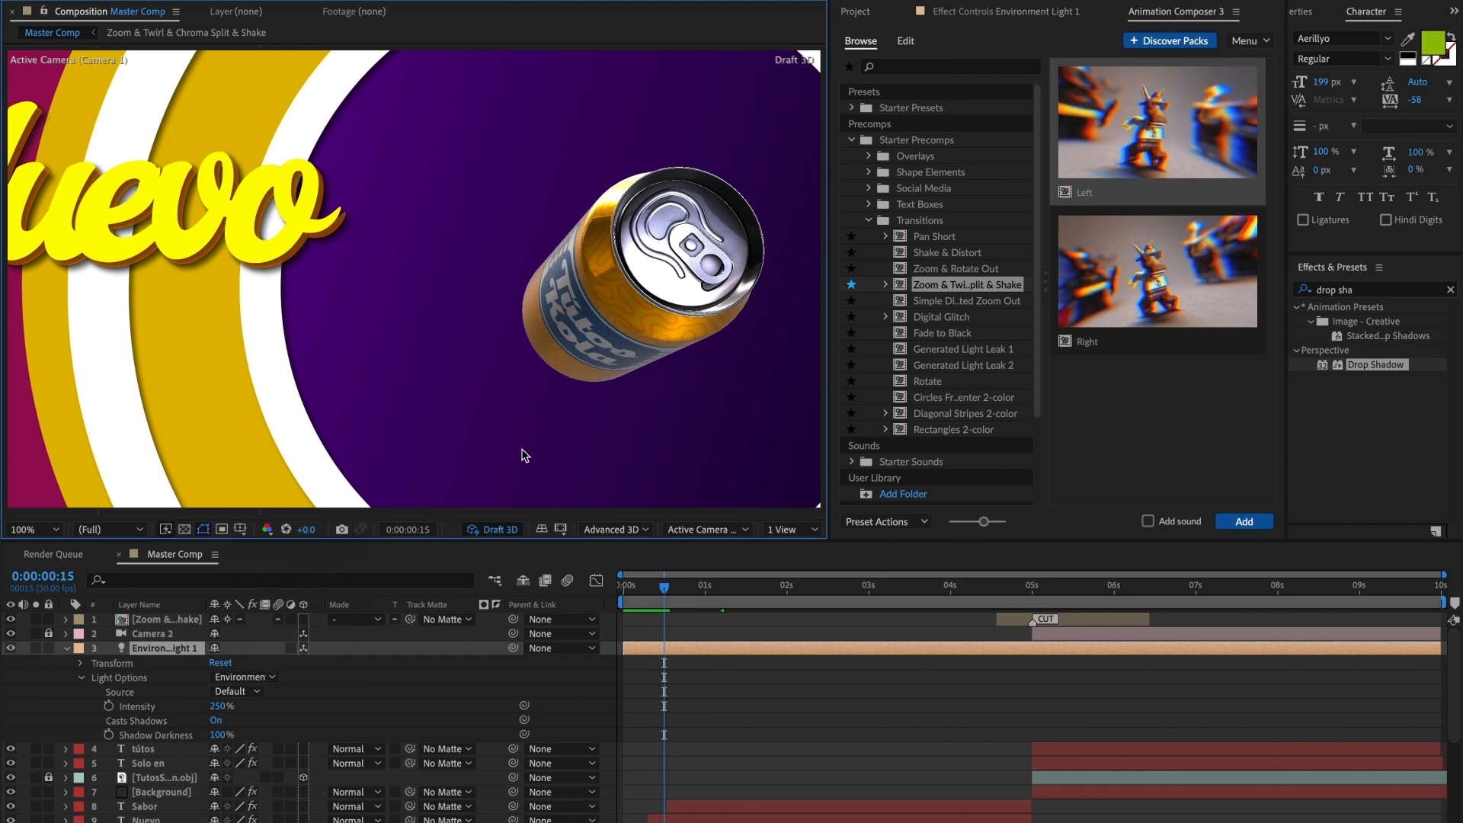
Step: Preview the Master Comp in Draft 3D from 0:00:00:00 through the transition into the second shot
drag(664, 590, 601, 590)
key(space)
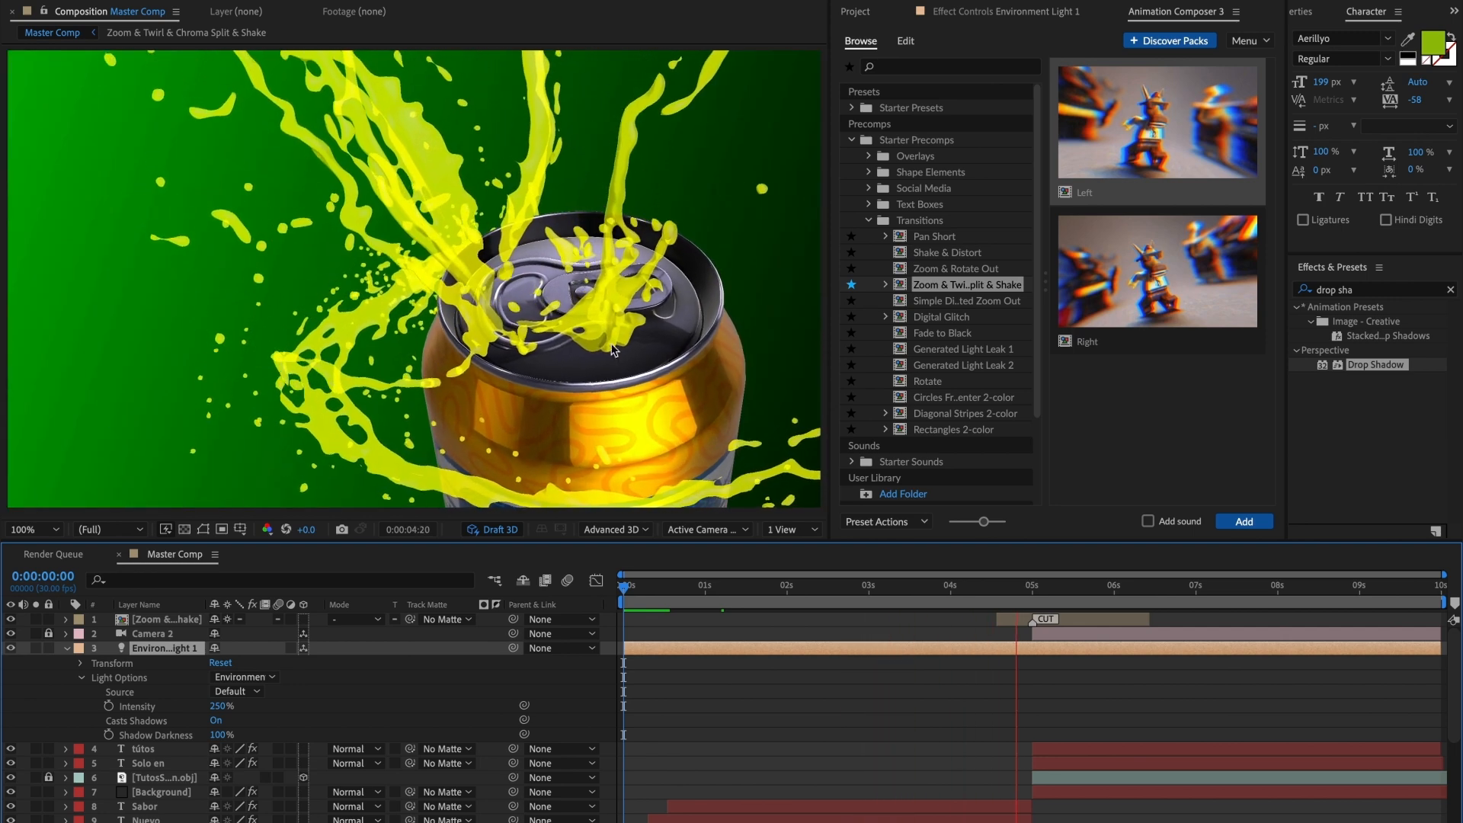
key(space)
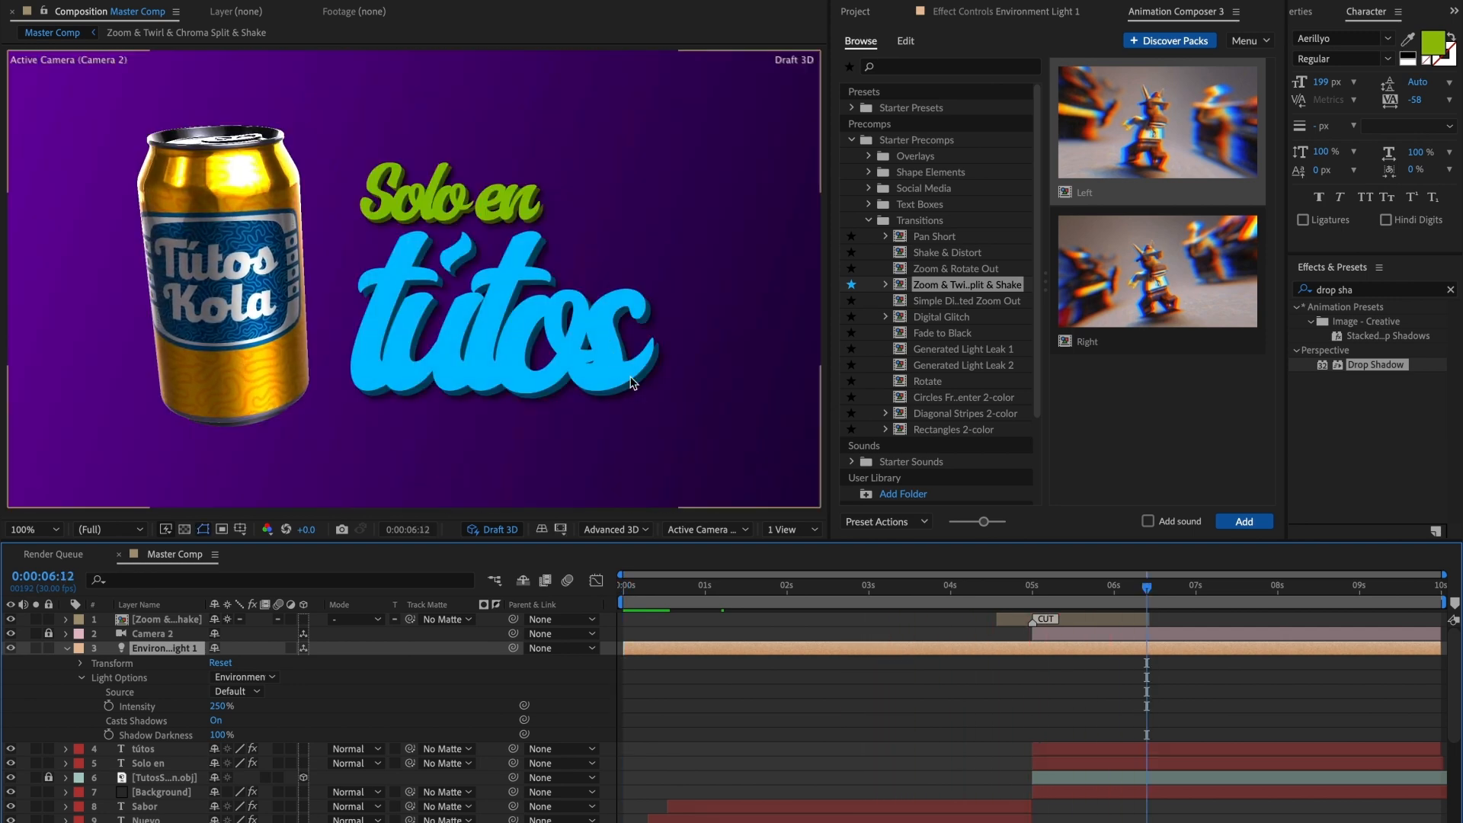
Step: Compare frames around the transition, near 0:00:04:18, with Draft 3D switched off and then back on
mouse_move(1016, 598)
mouse_down()
mouse_move(1001, 598)
mouse_move(1042, 602)
mouse_up()
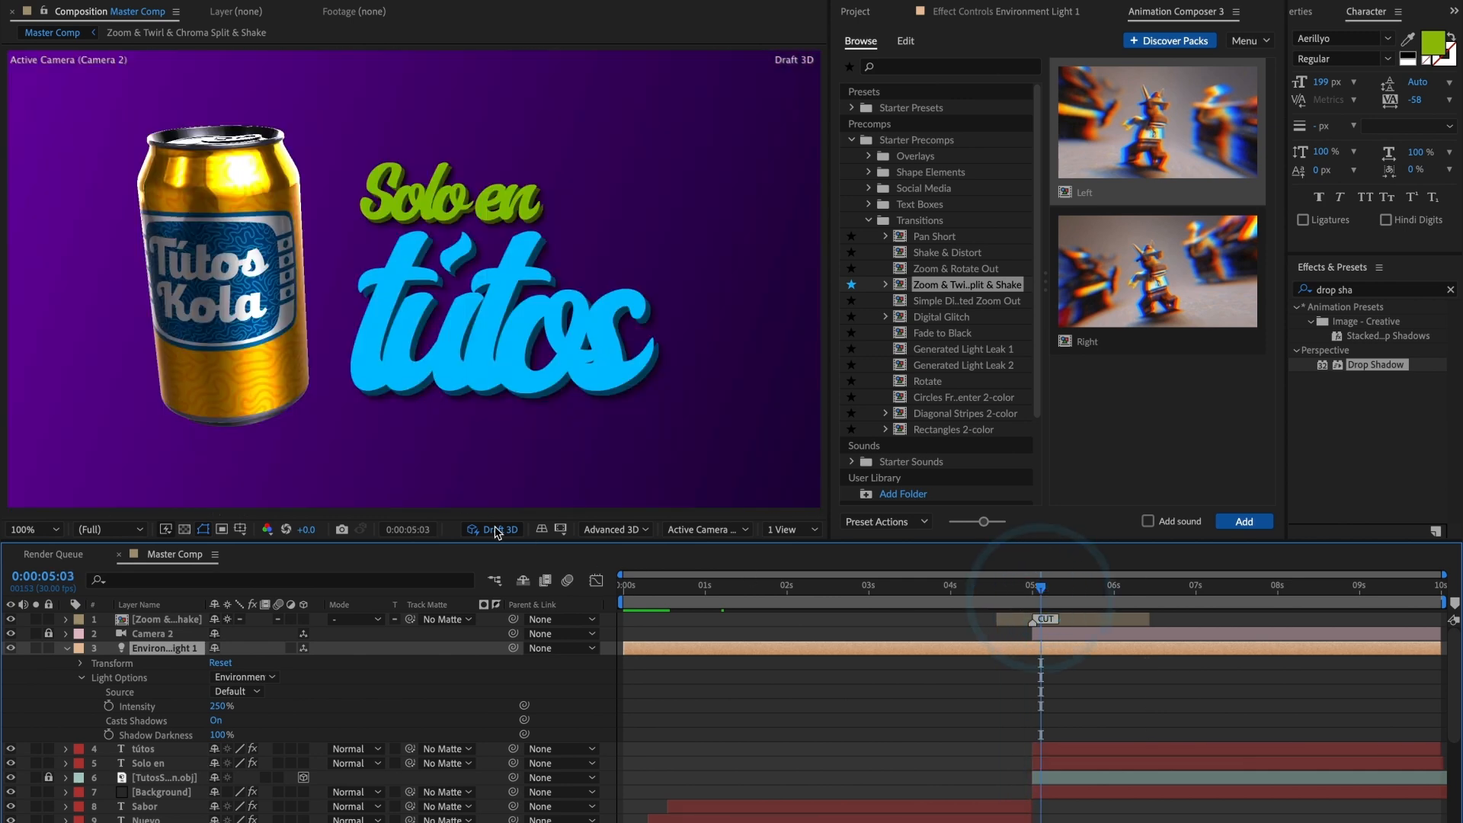
click(999, 598)
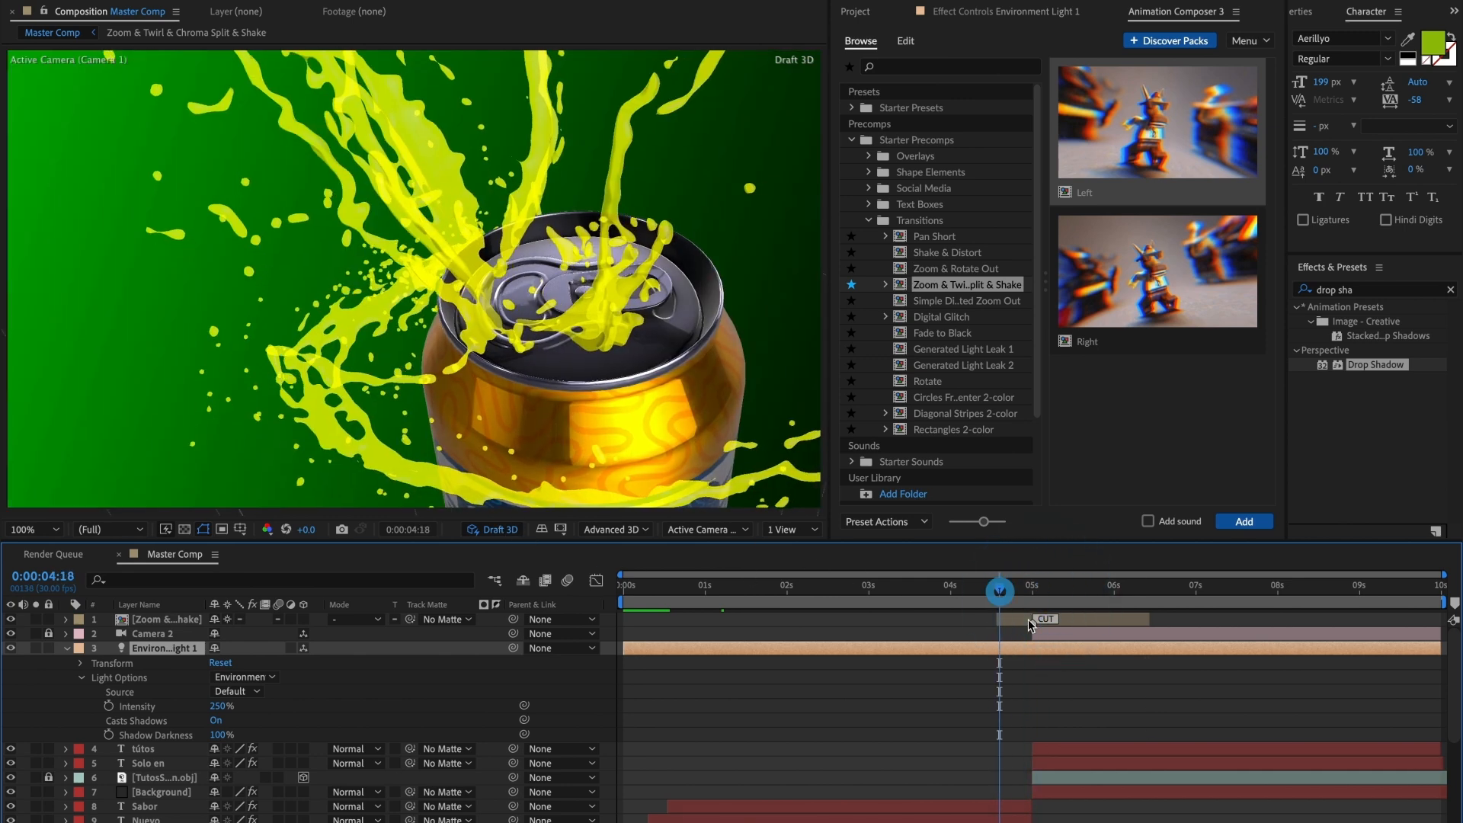
click(499, 529)
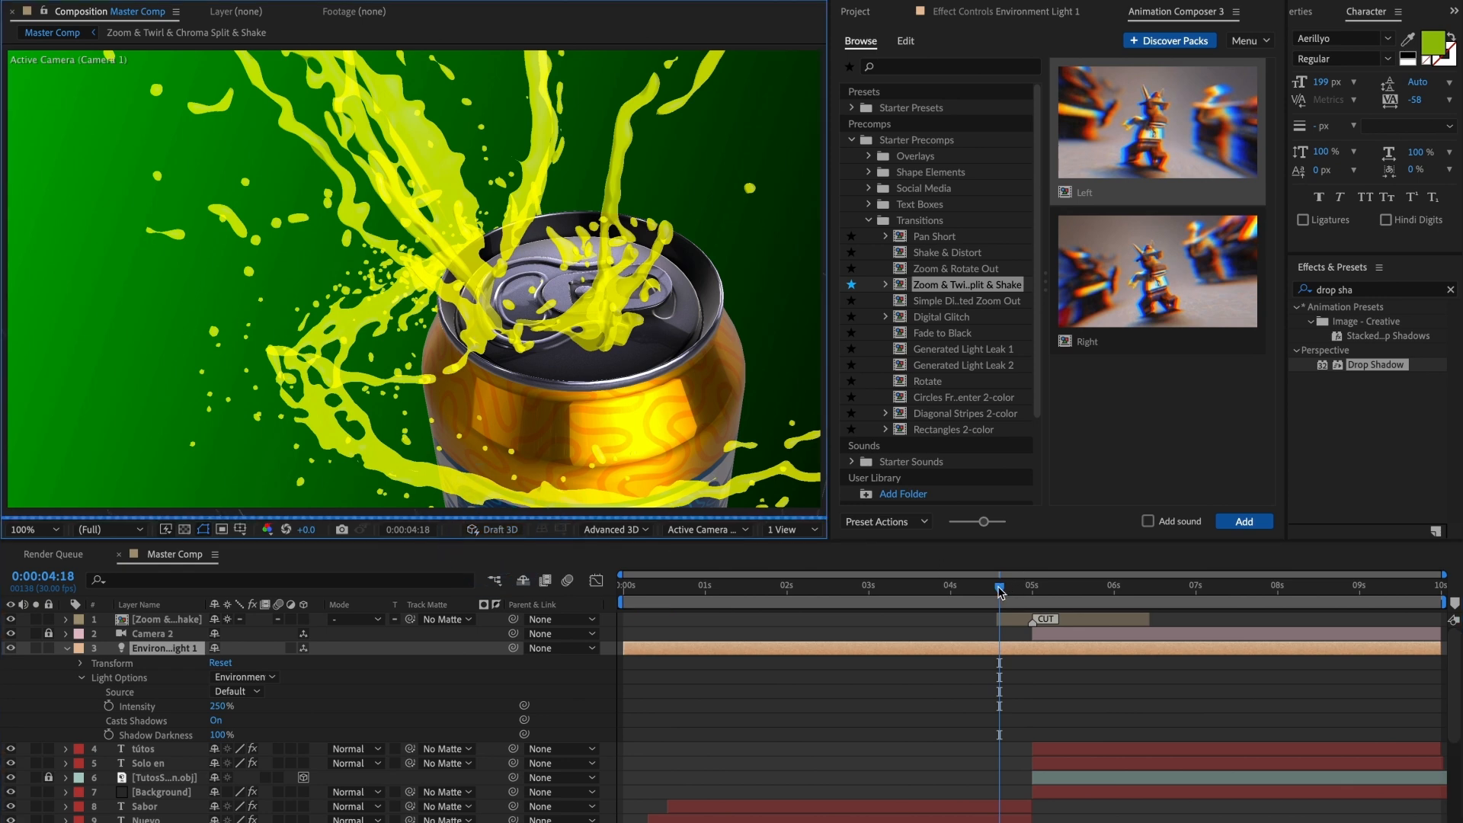
drag(999, 588, 997, 589)
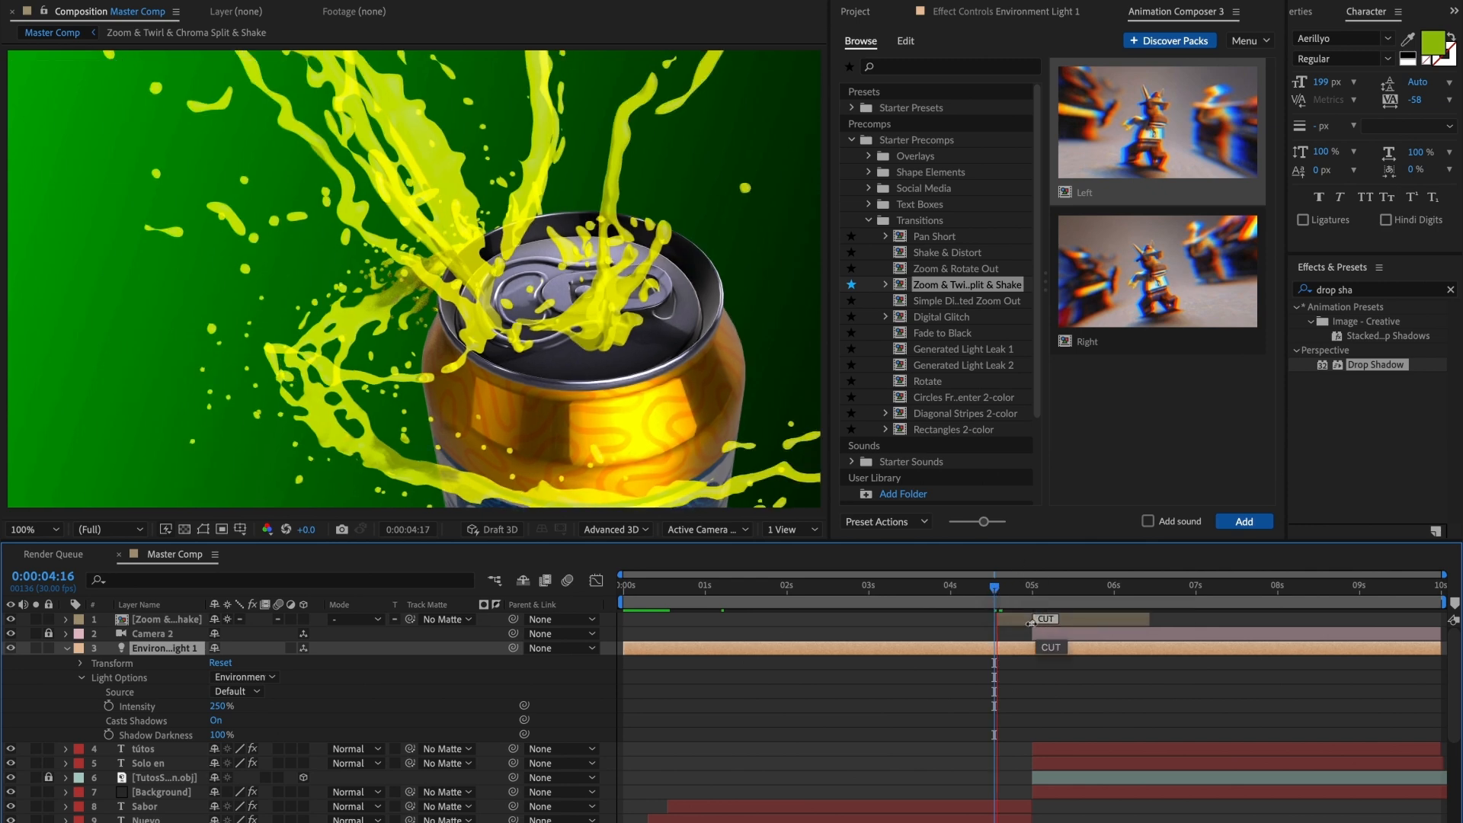
click(994, 589)
click(492, 529)
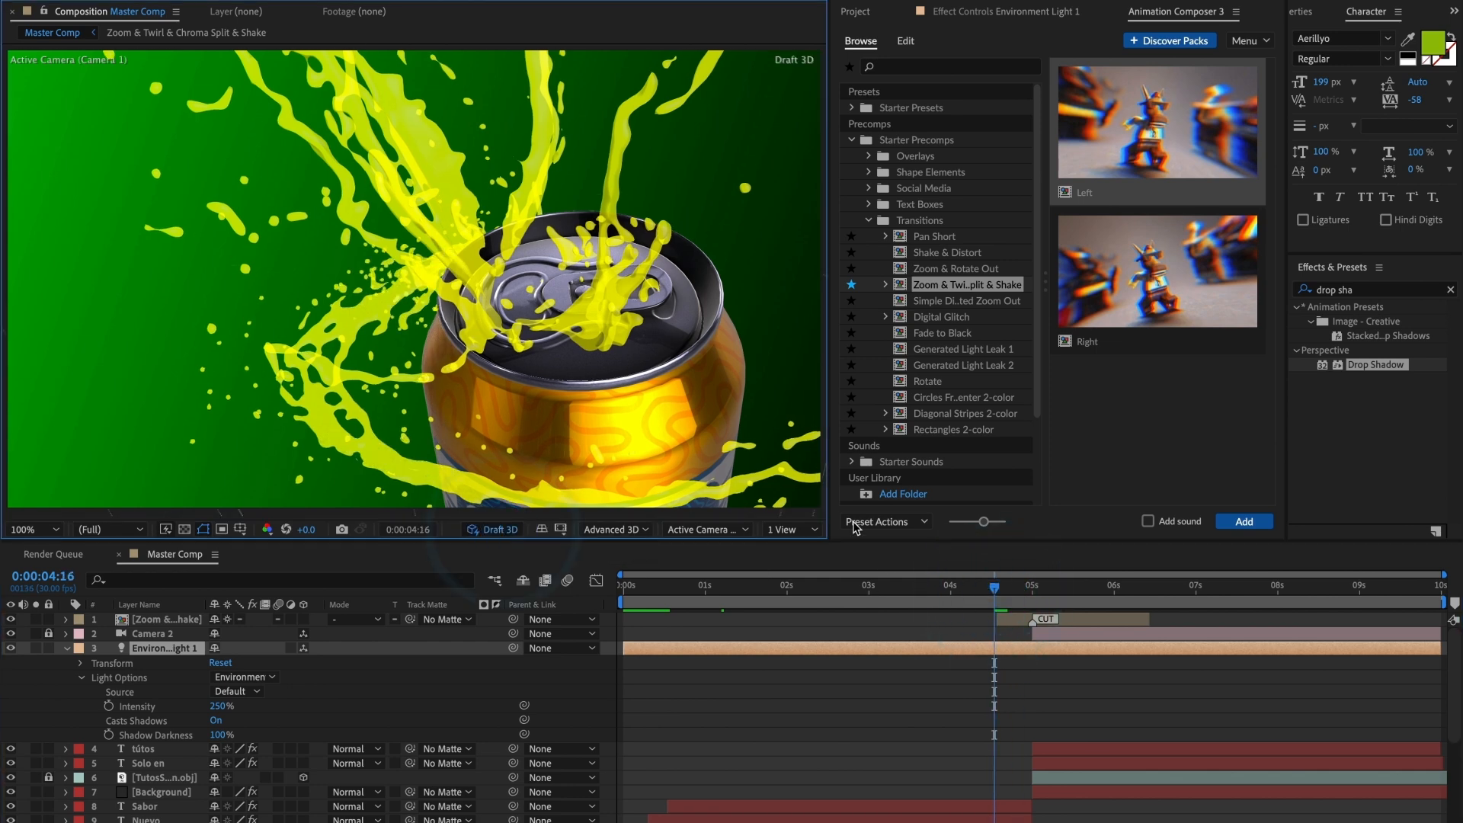
Step: At 0:00:03:11, reveal the Environment light's rotation properties, try a Y Rotation of about -18°, and undo it
drag(994, 589, 896, 599)
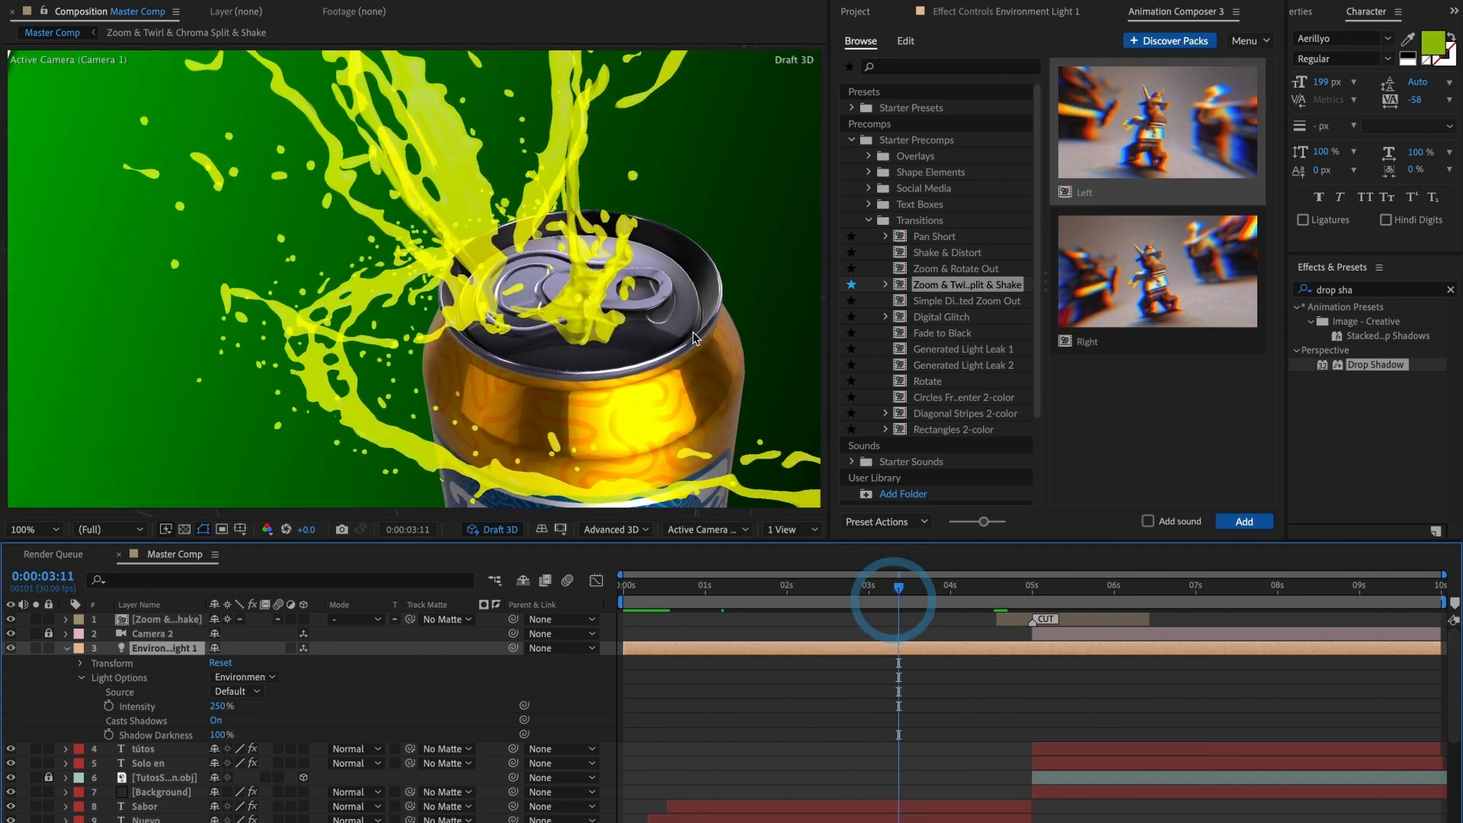
click(438, 204)
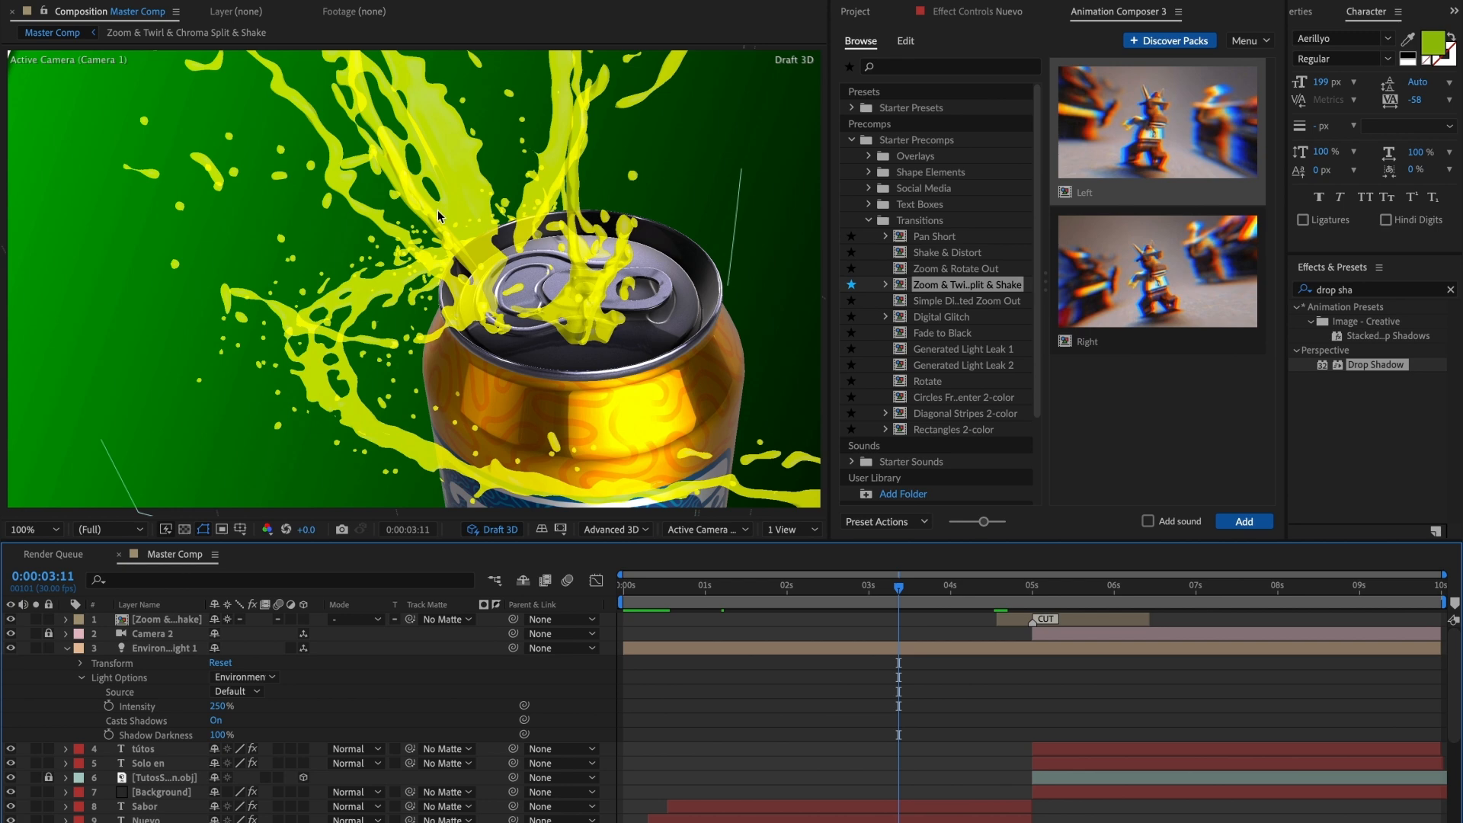
click(79, 664)
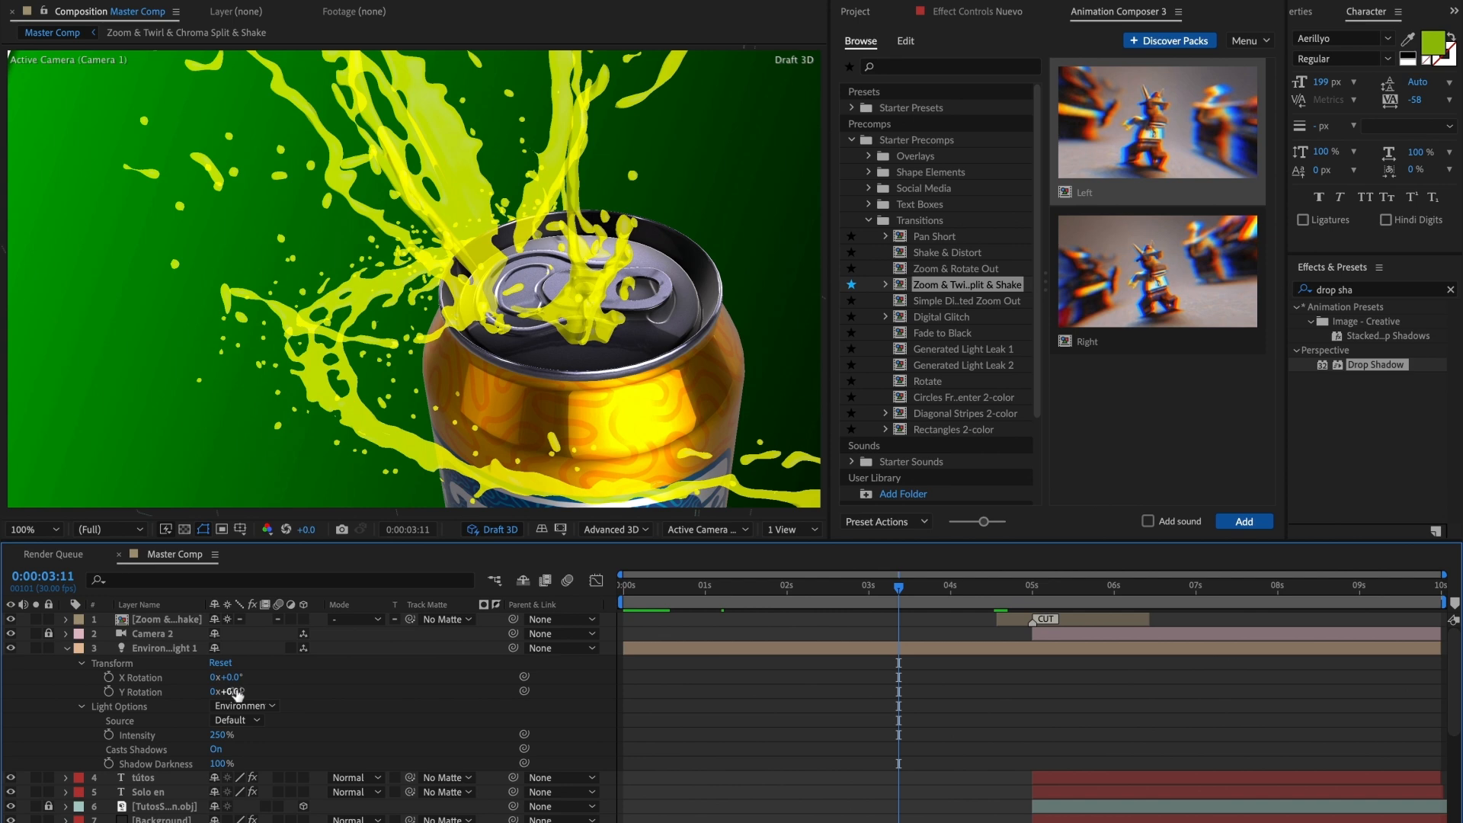
drag(236, 690, 225, 693)
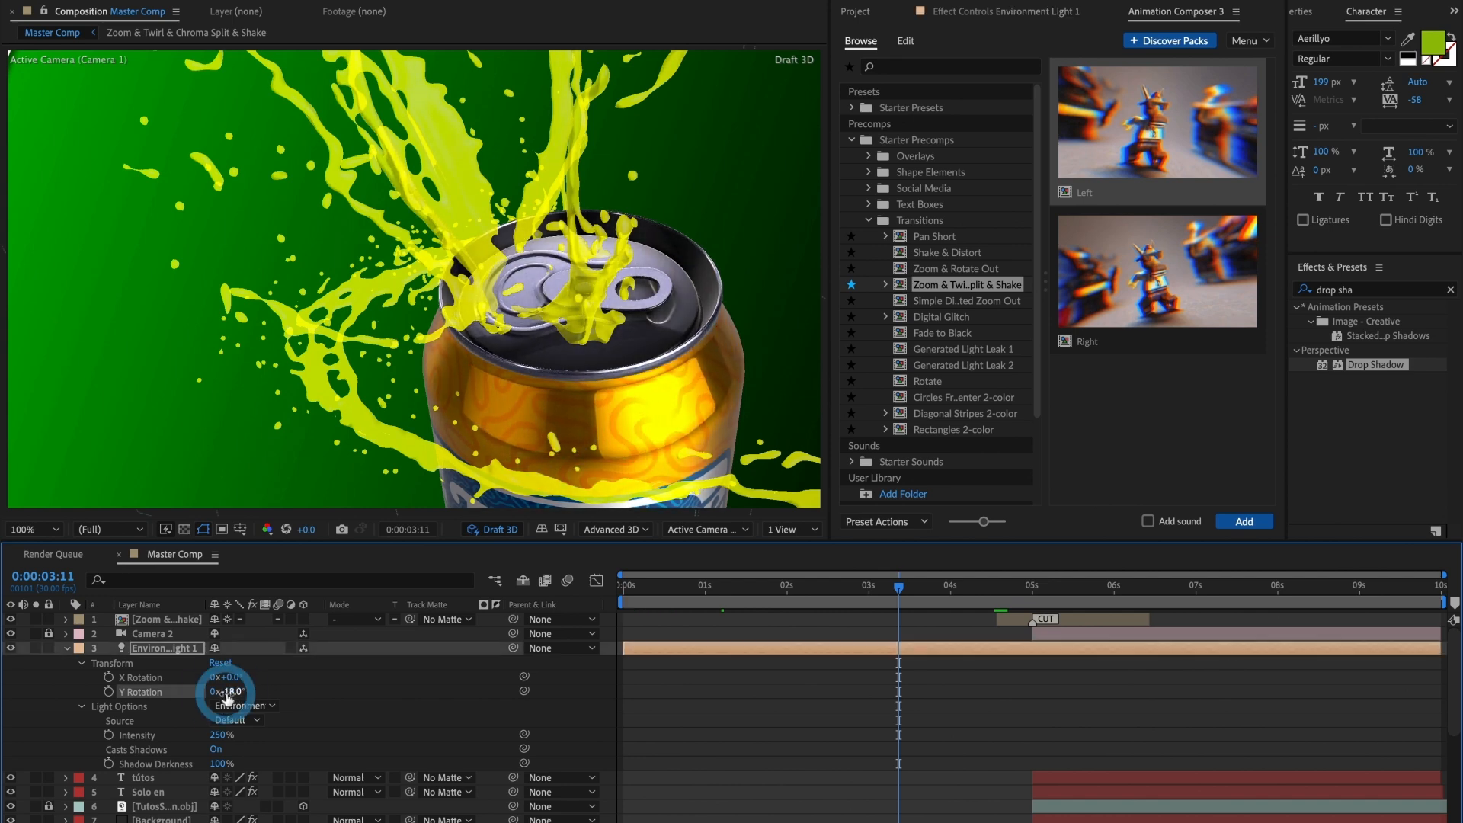
key(ctrl+z)
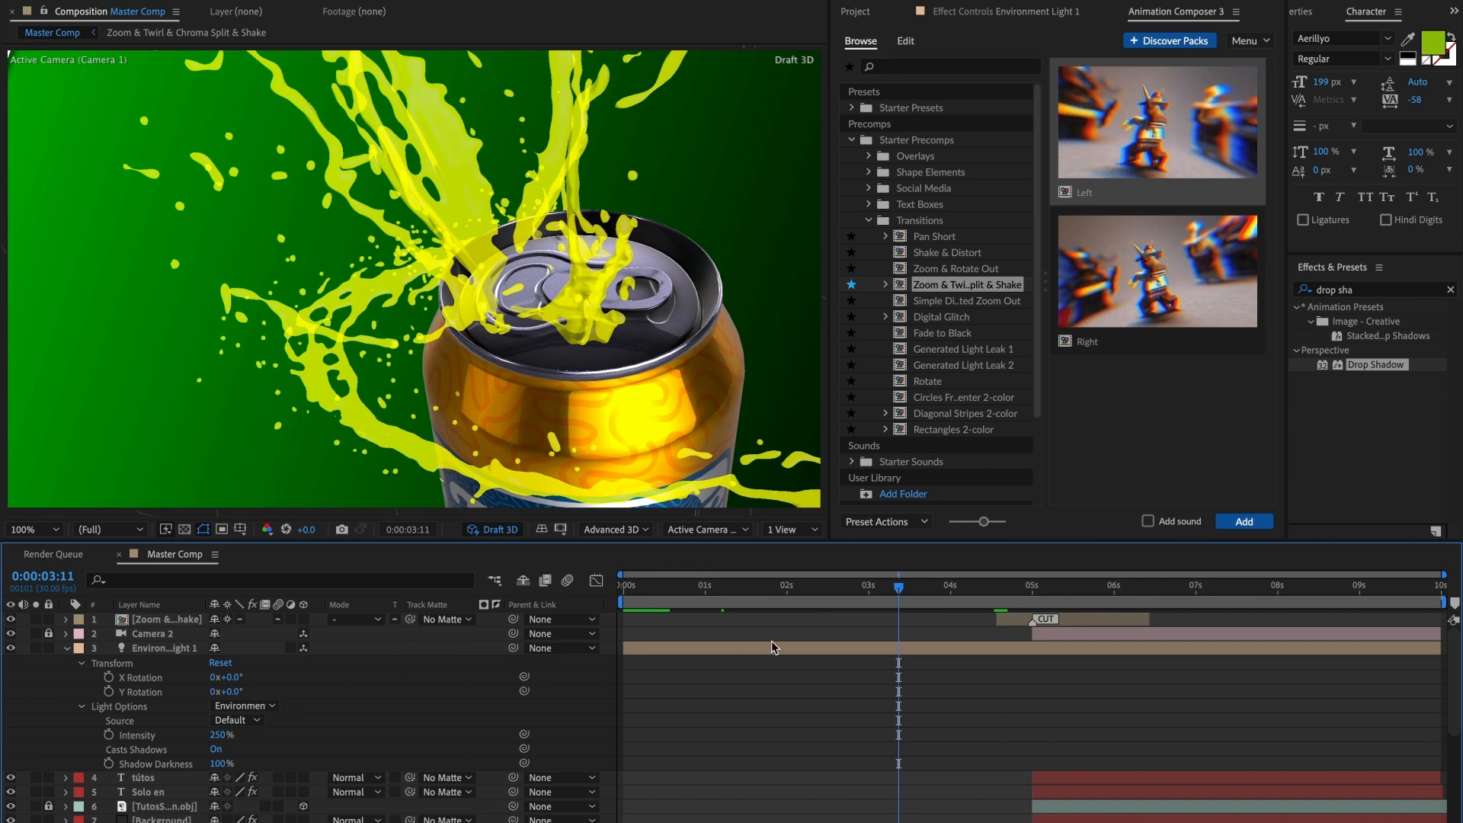
Step: At 0:00:02:22, add starting keyframes for the Environment light's X Rotation and Y Rotation
drag(899, 601, 847, 617)
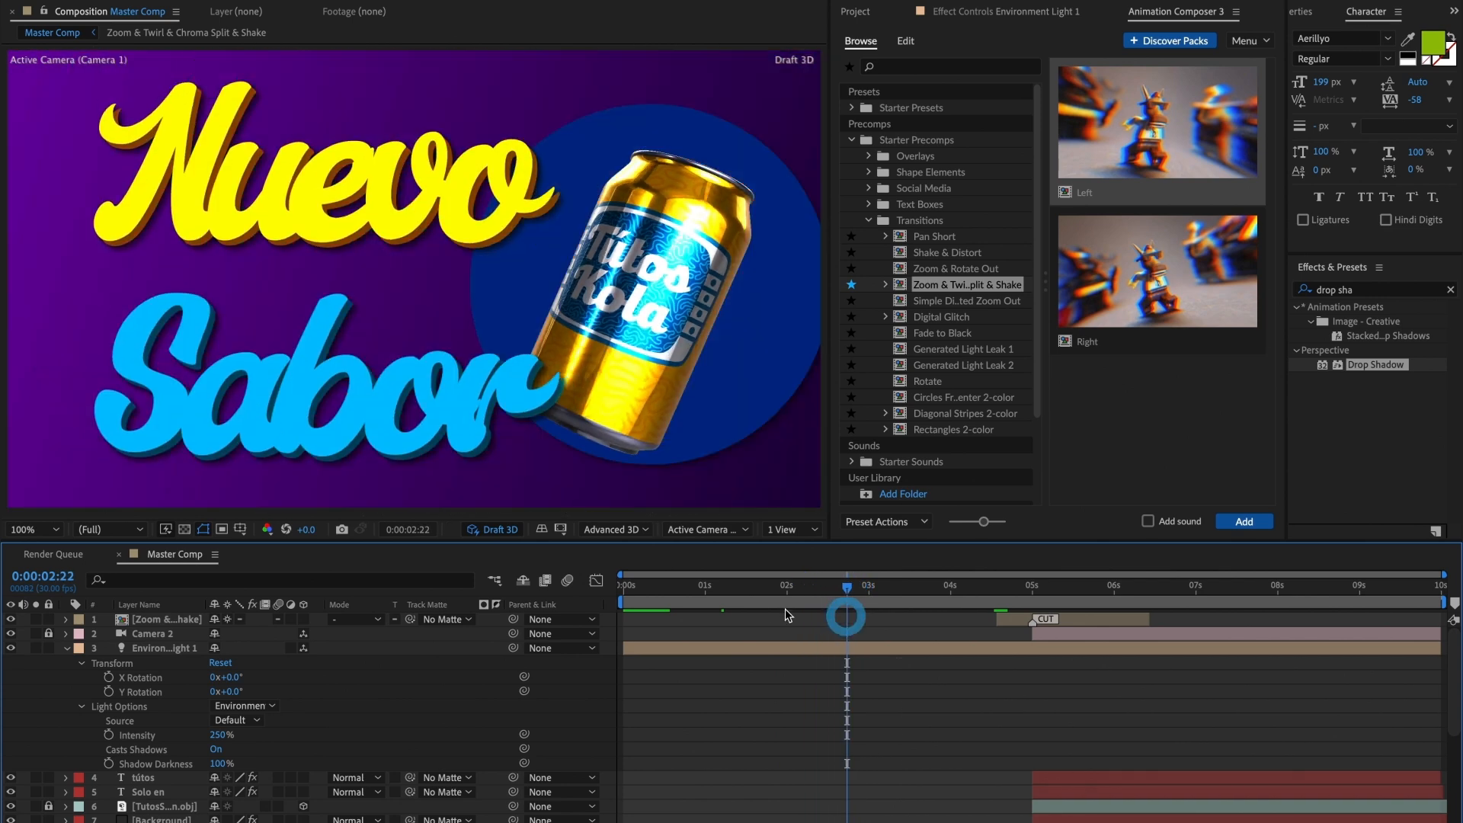
click(109, 691)
click(108, 676)
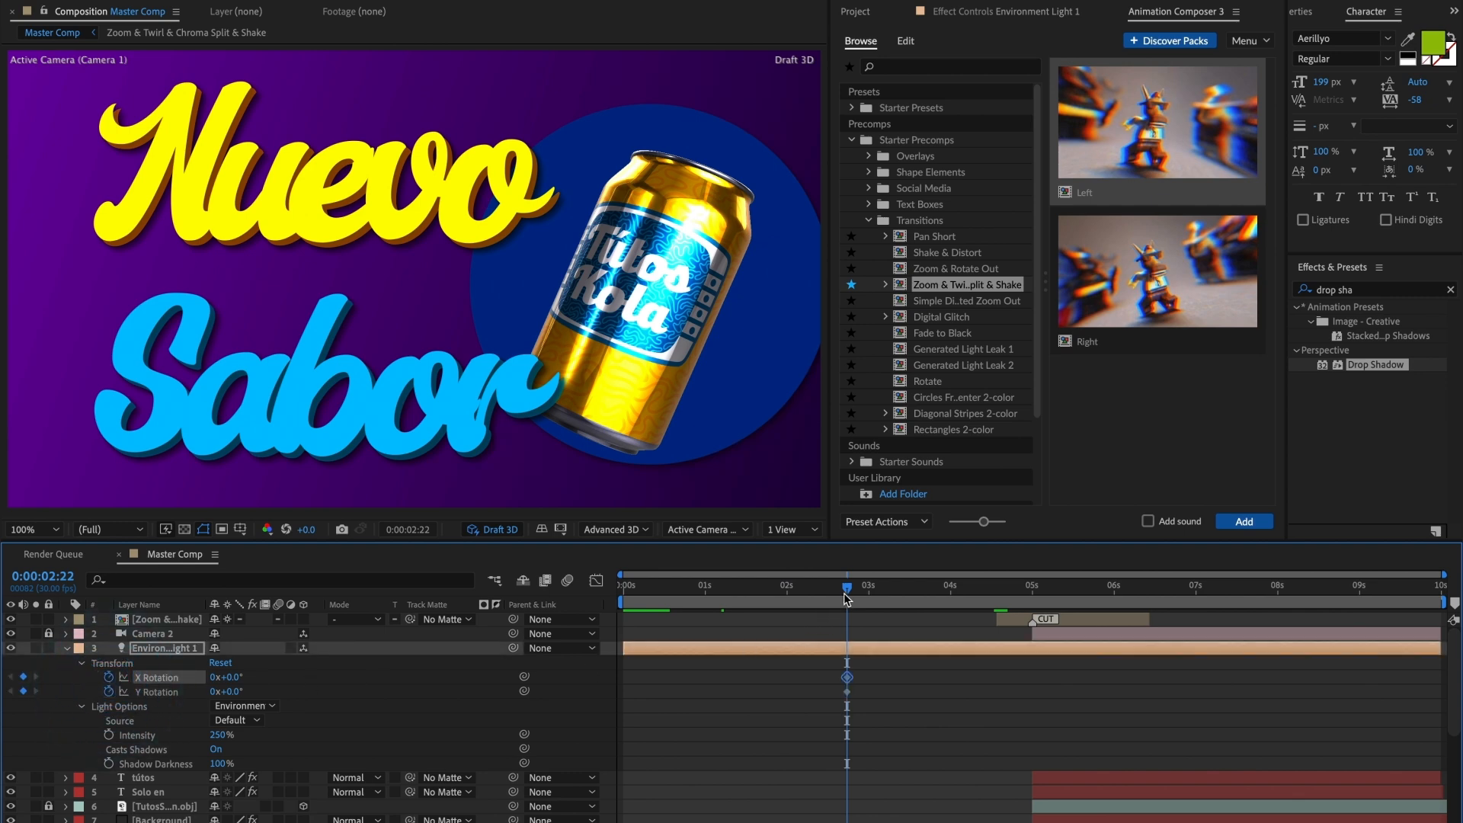
Step: At 0:00:03:03, keyframe the Environment light's Y Rotation at -26° and its X Rotation at 0°
drag(846, 598, 880, 598)
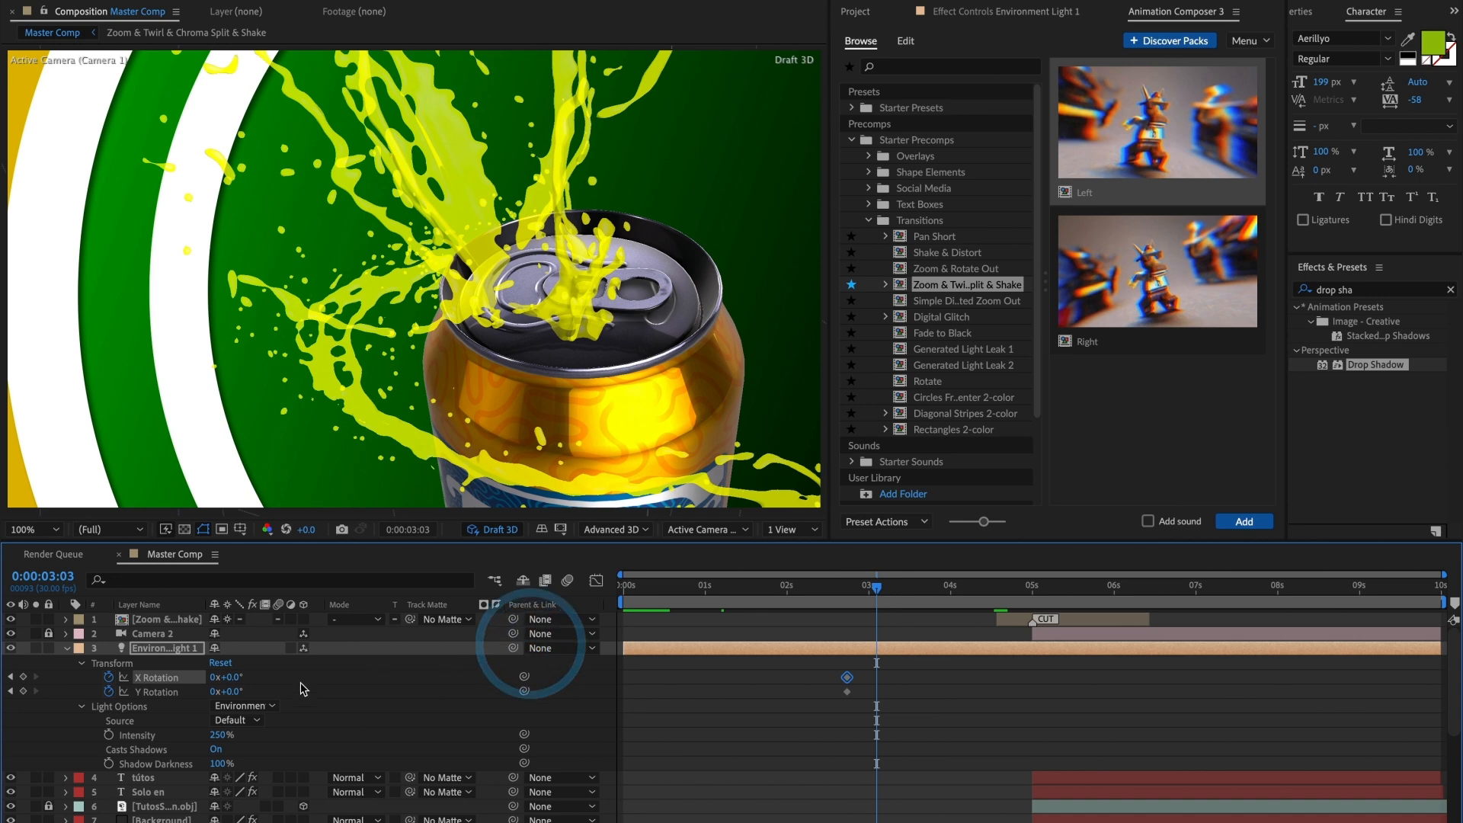
click(171, 693)
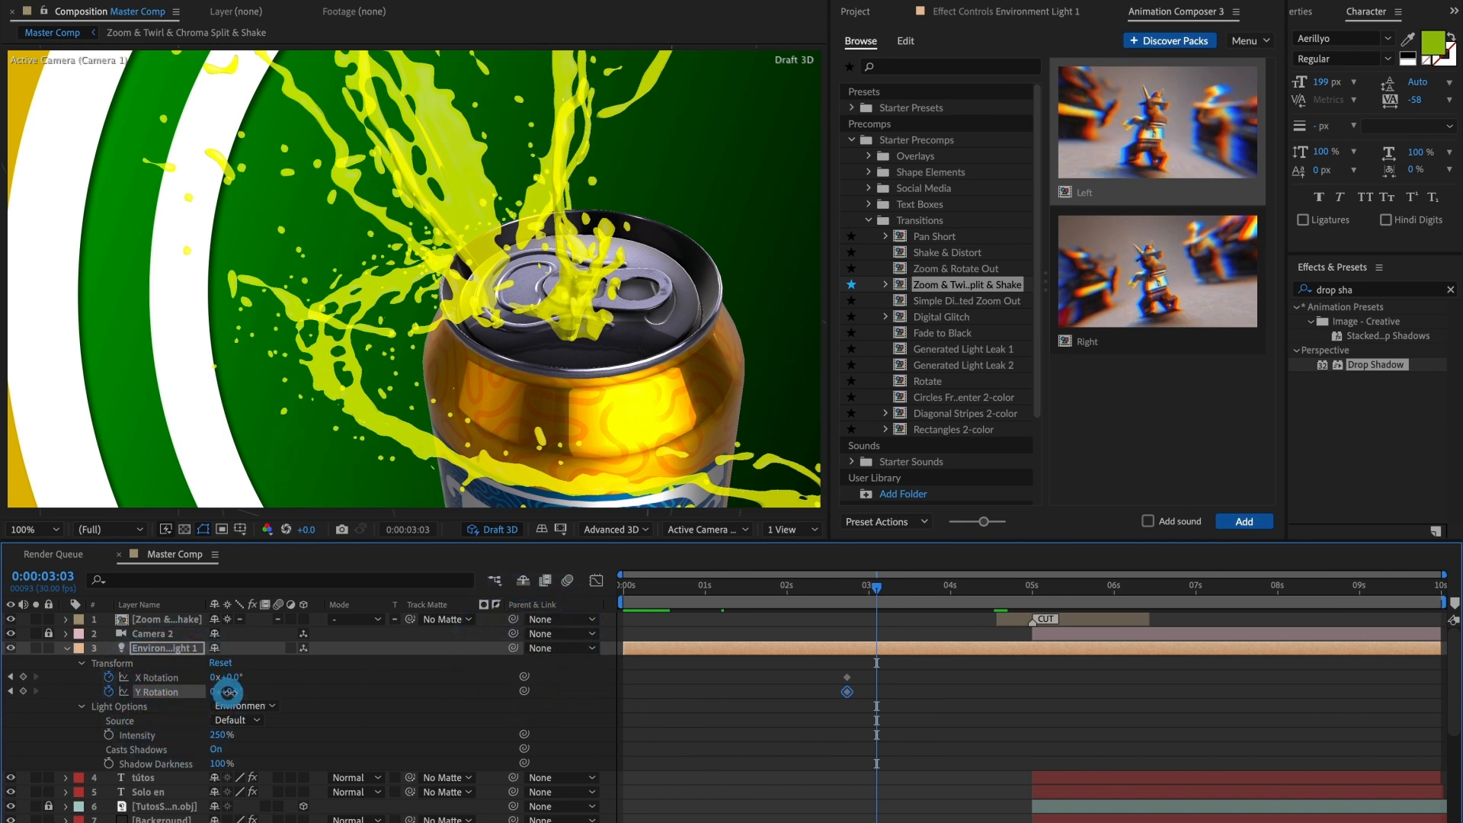
drag(226, 691, 242, 691)
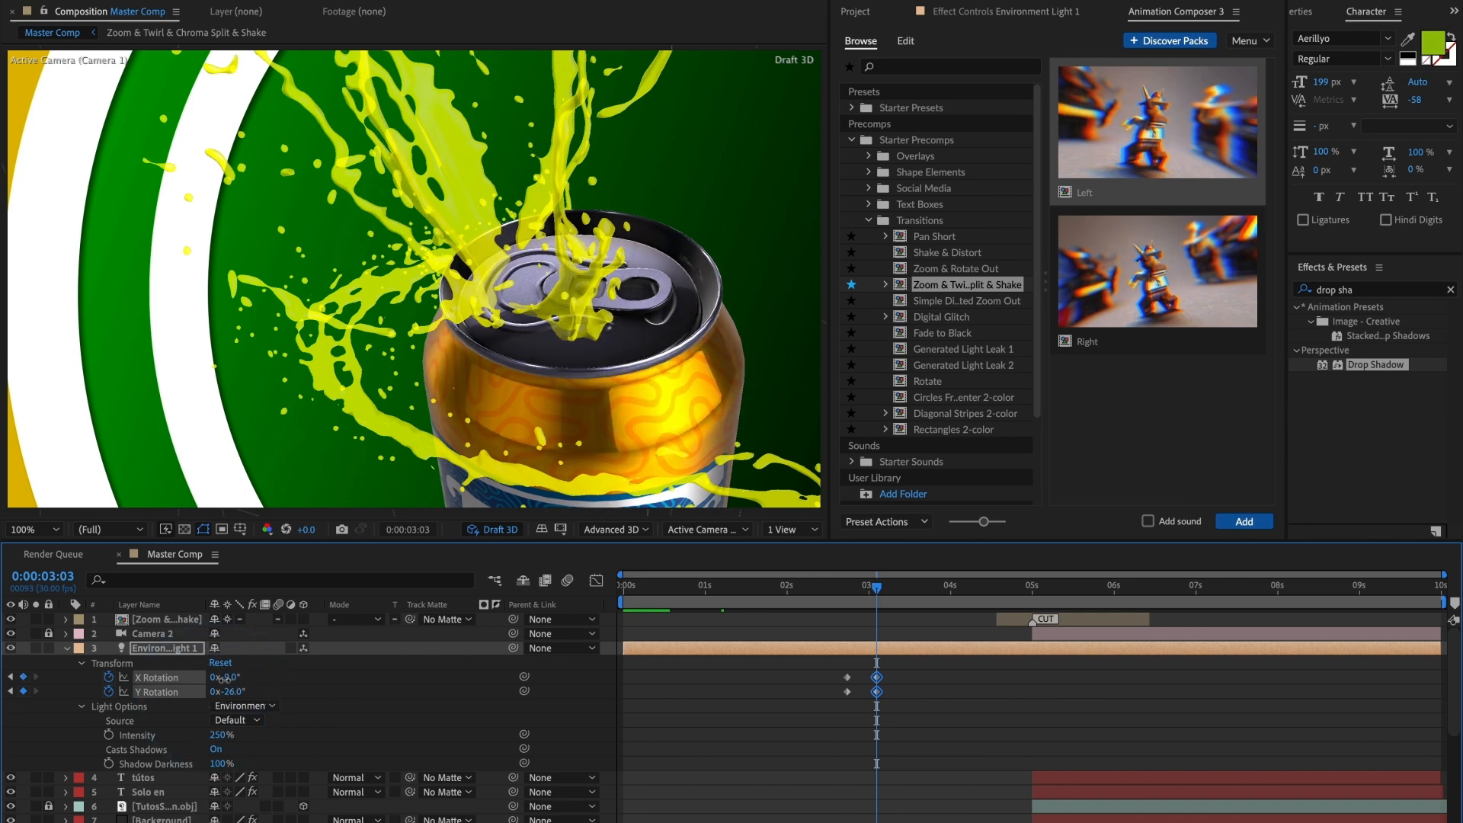
drag(223, 678, 227, 677)
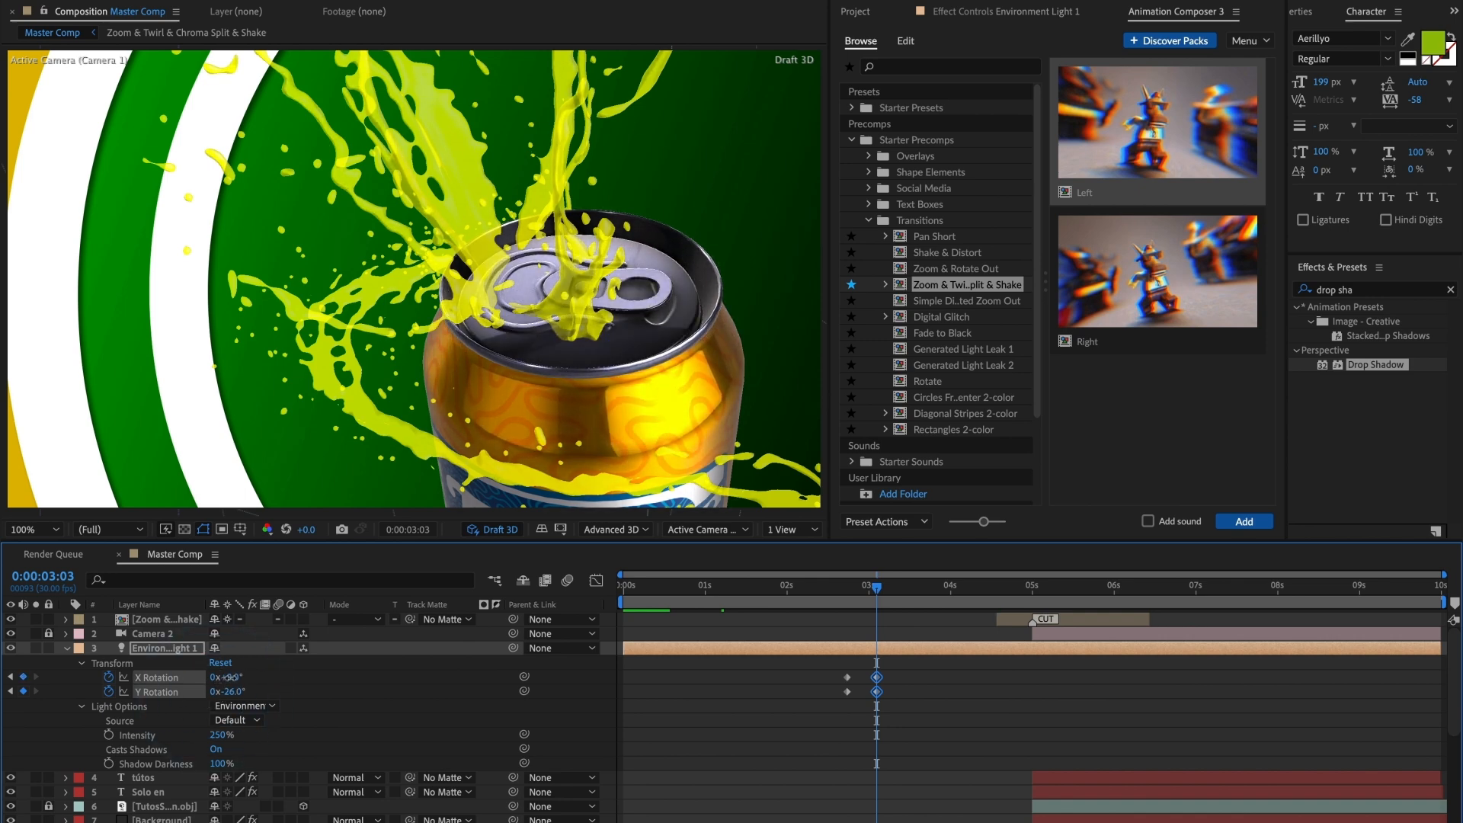
Step: Preview the transition with the rotated light from 0:00:04:19 into the second shot
drag(875, 594, 1003, 638)
key(space)
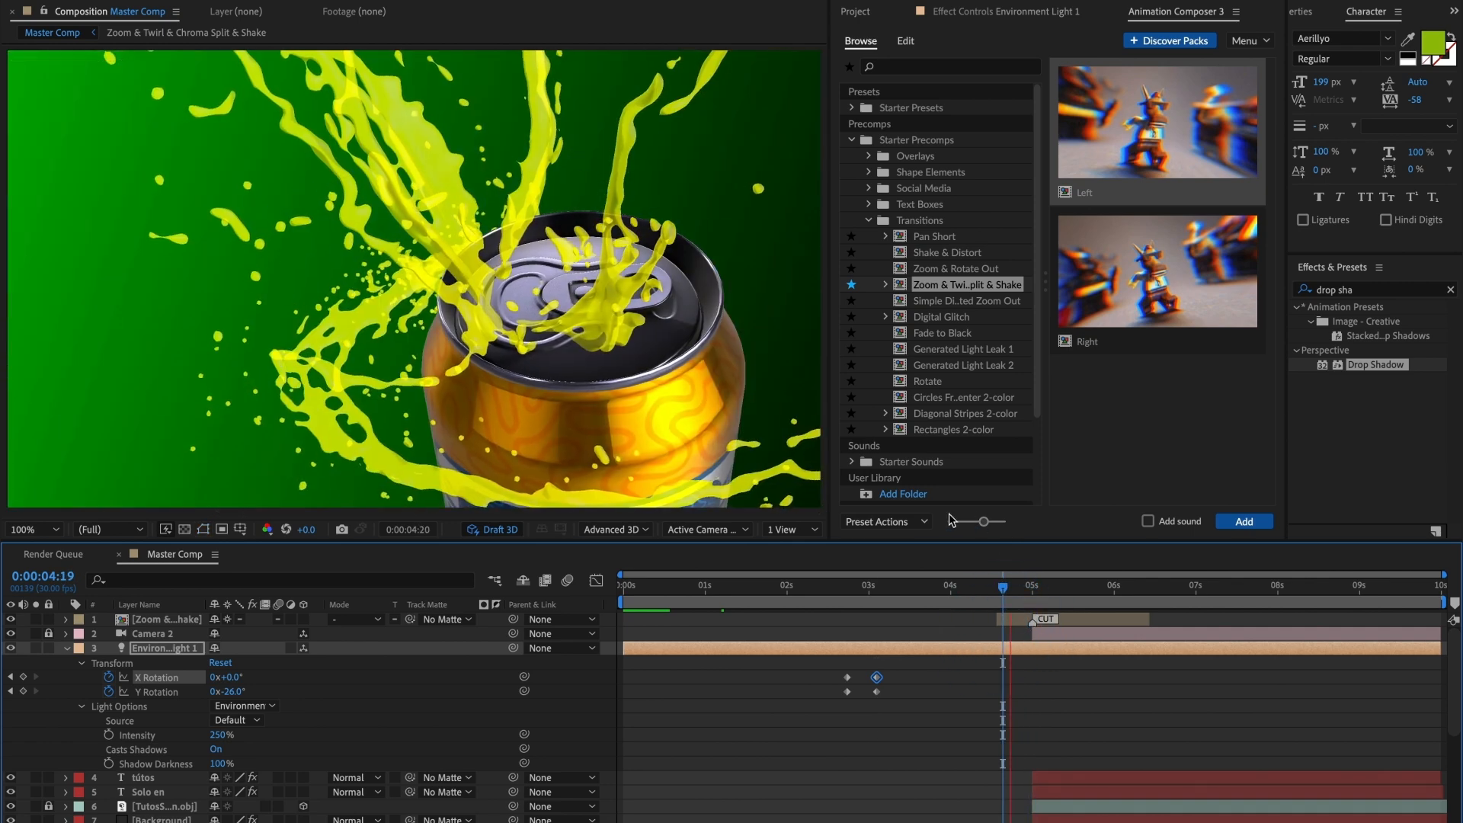
key(space)
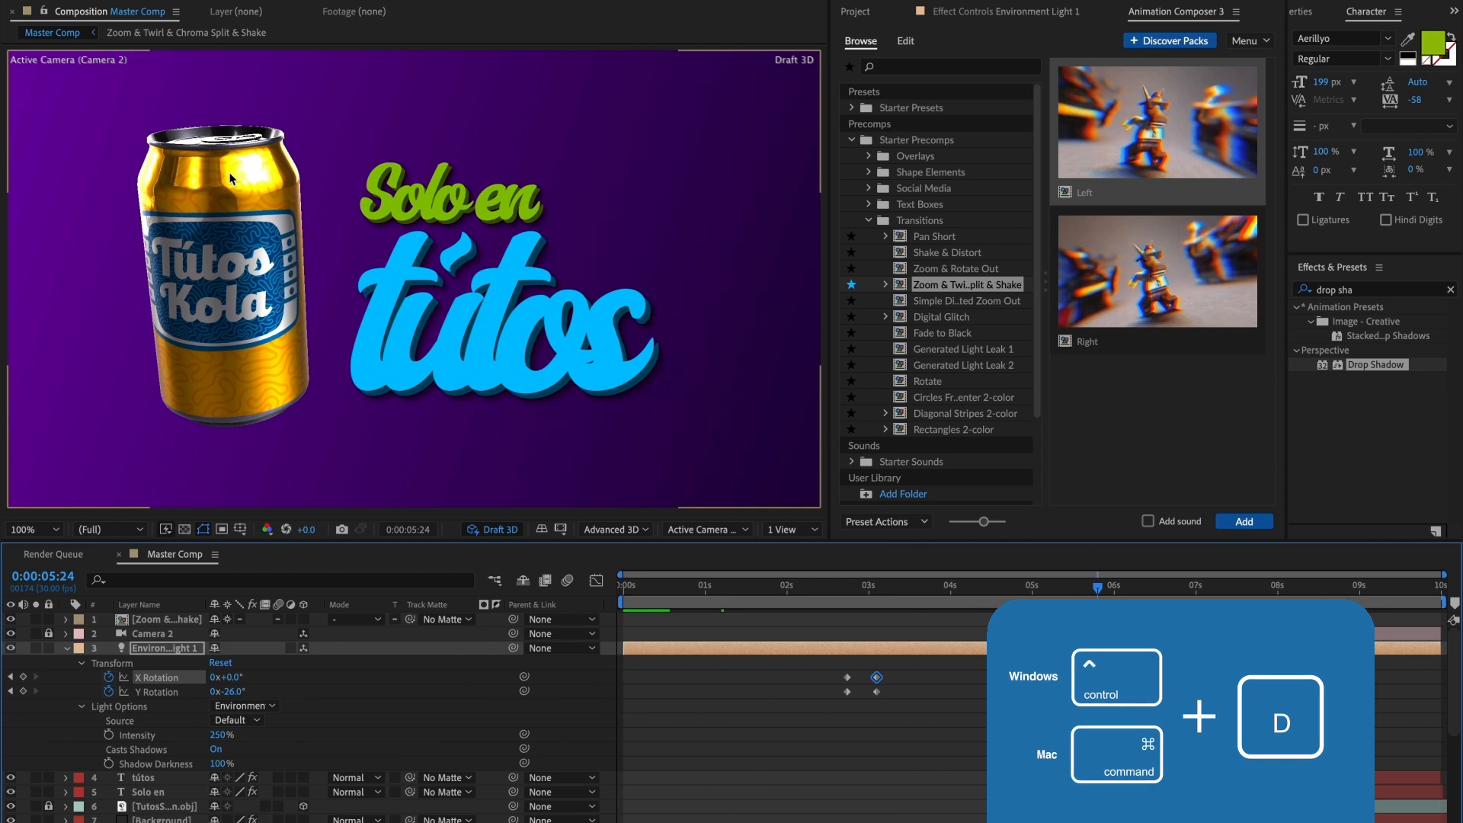
Step: Split the Environment light at 0:00:05:00 and place its first part between the Background and "Sabor" layers
click(1032, 586)
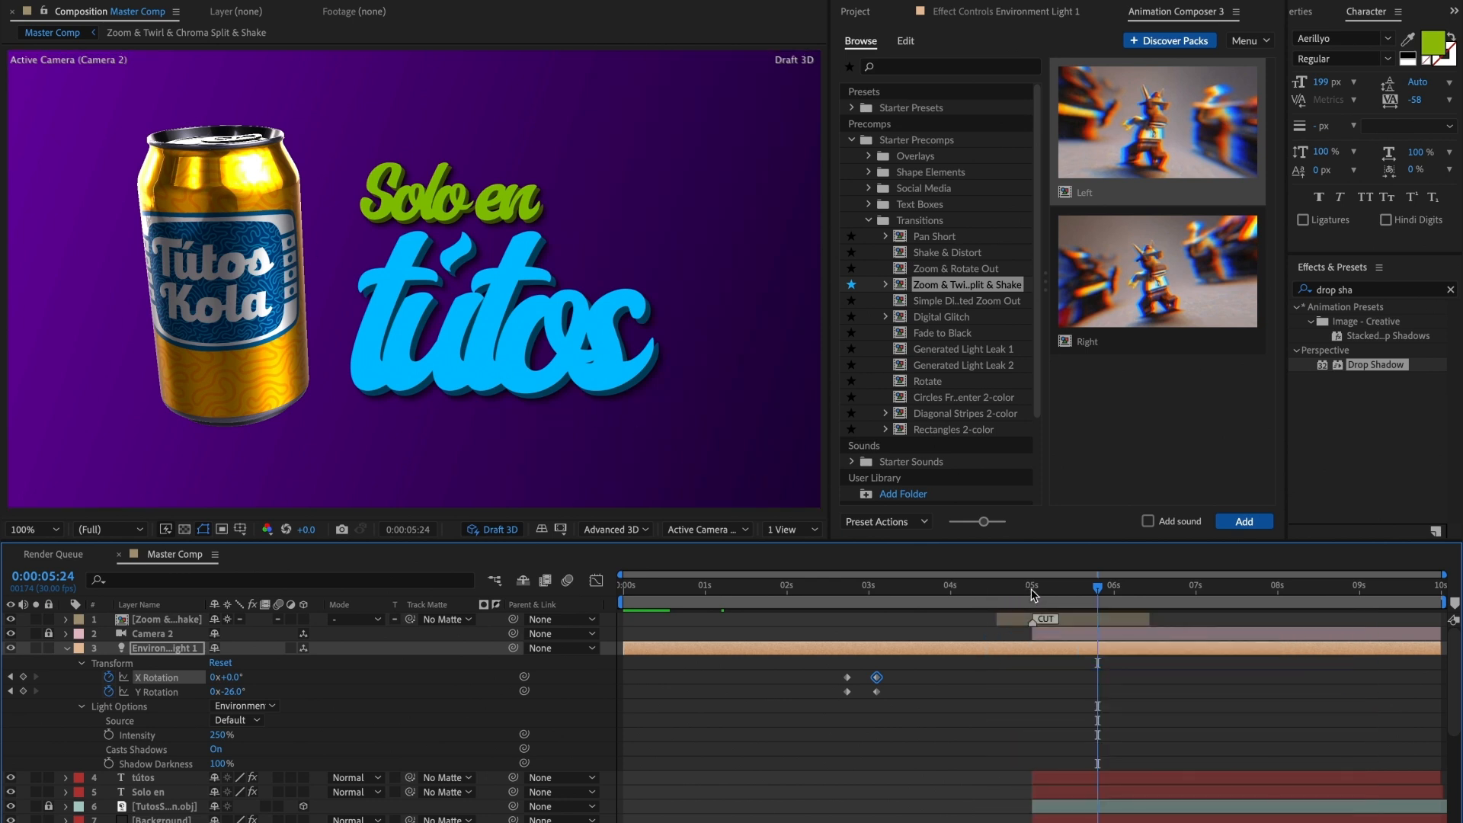
key(ctrl+shift+d)
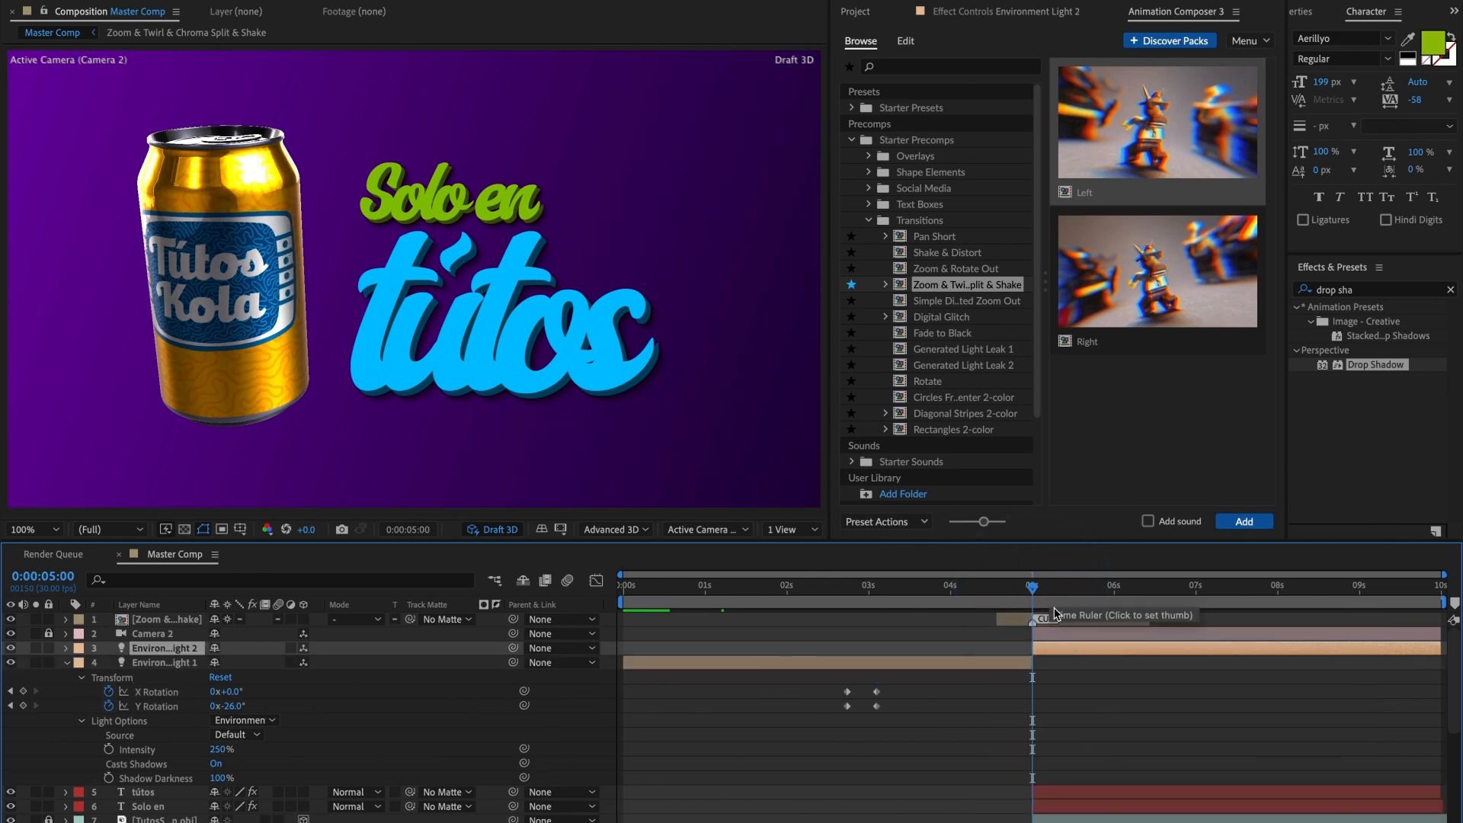
click(65, 662)
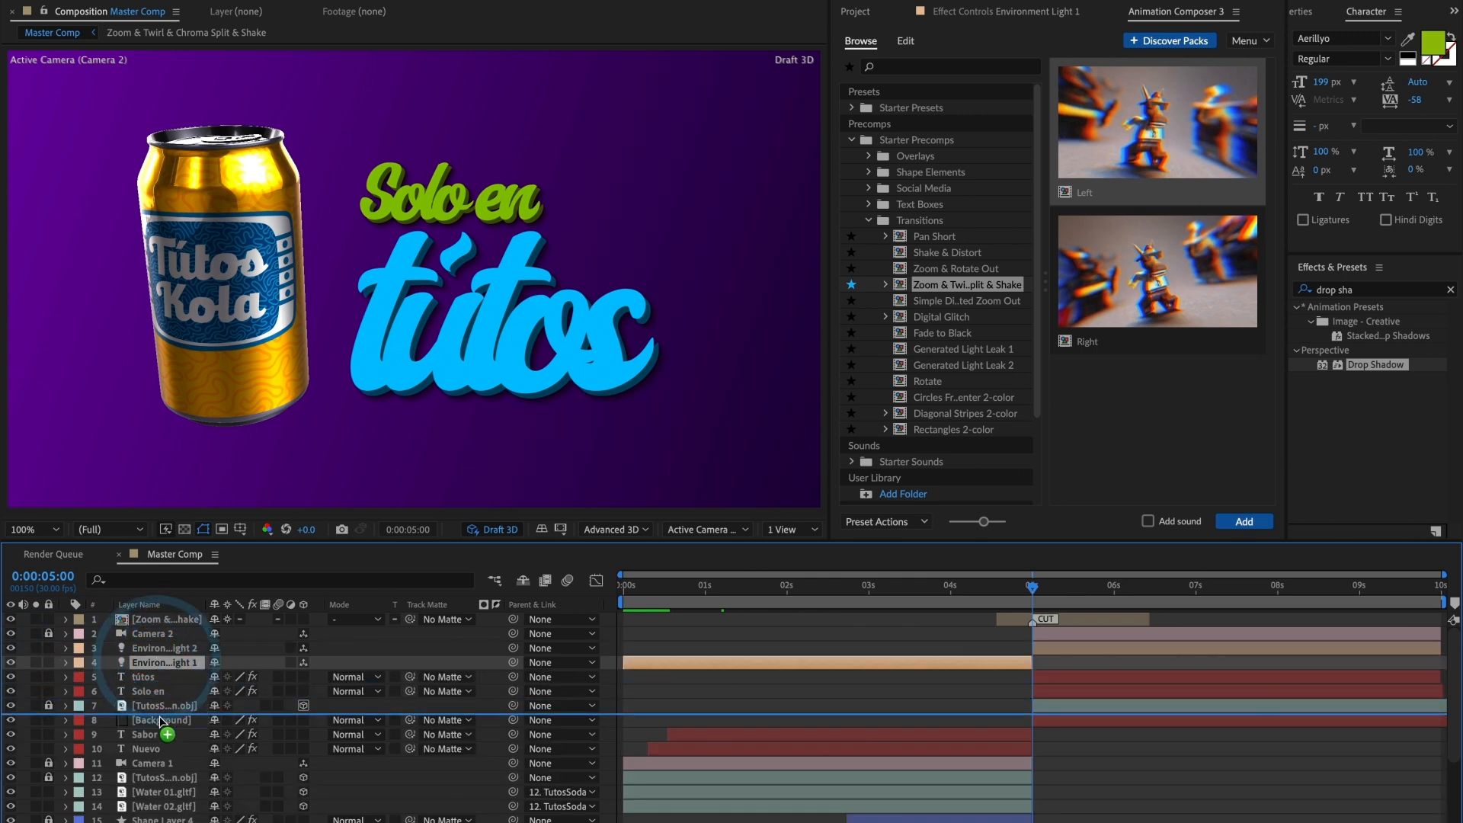
drag(159, 662, 162, 720)
Step: At 0:00:05:26, remove the second Environment light's rotation keyframes and set X Rotation to 223° and Y Rotation to 61°
drag(1057, 588, 1104, 589)
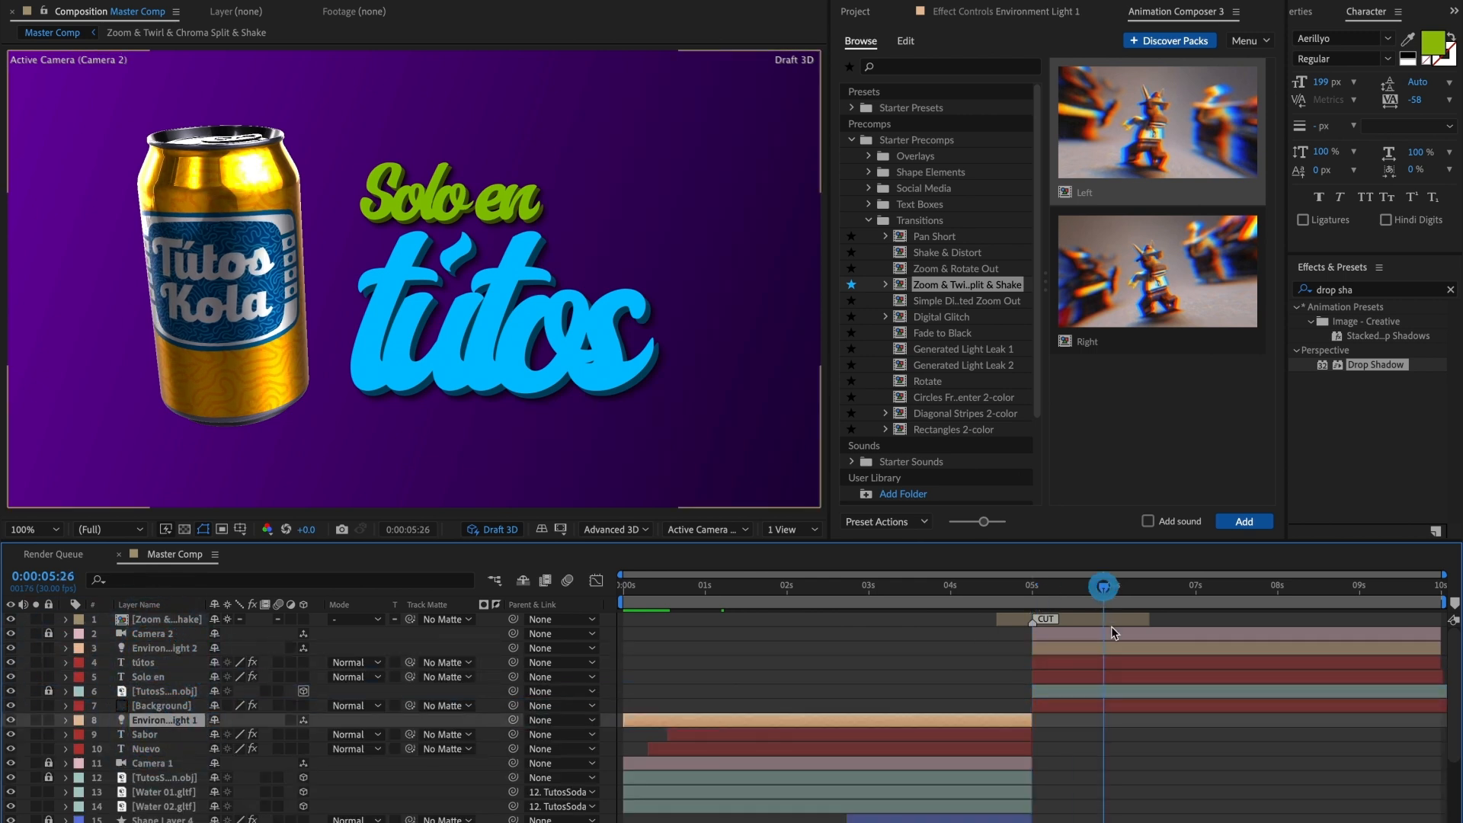
click(1108, 646)
key(u)
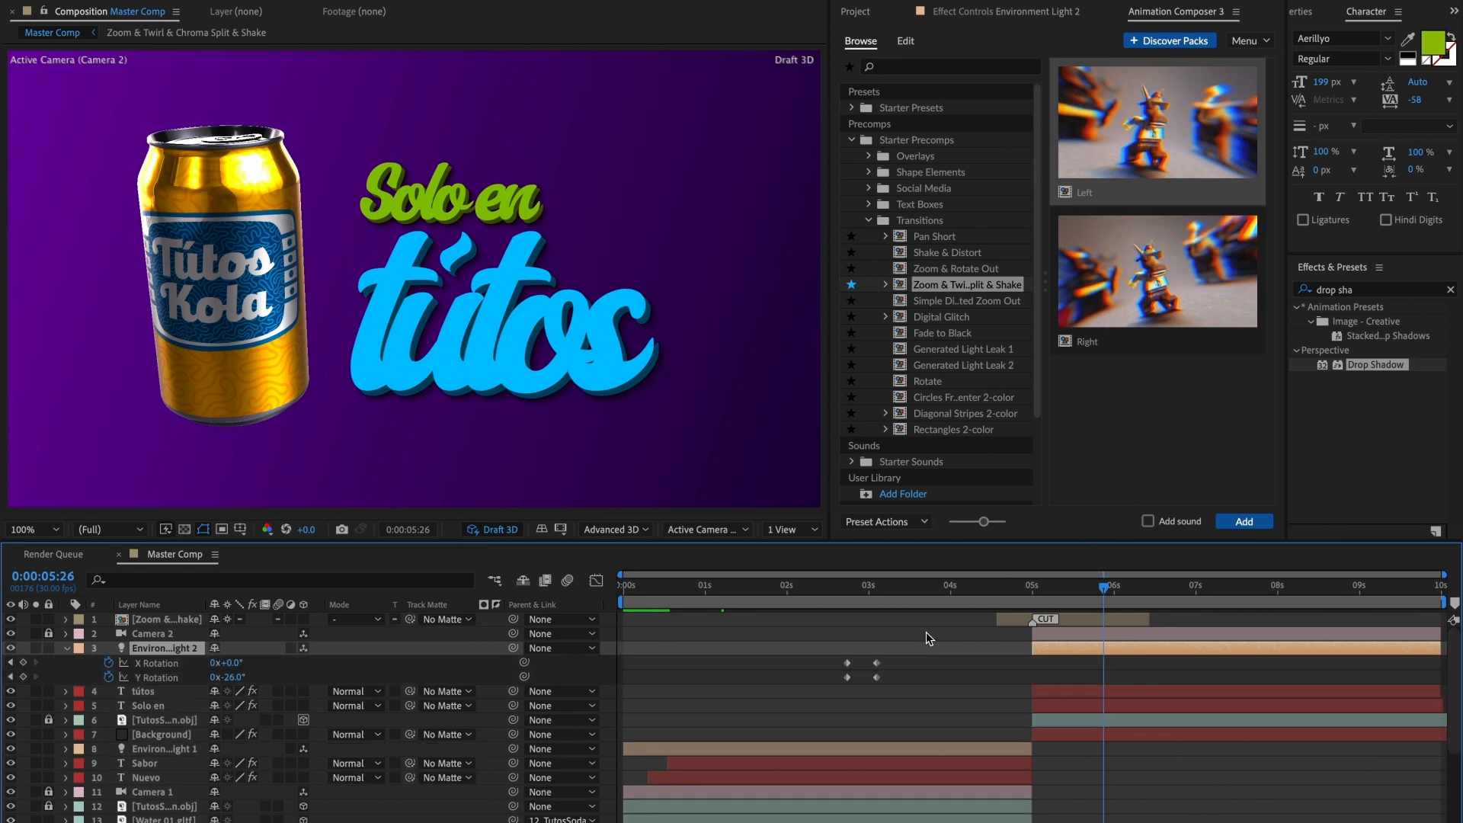
click(109, 678)
drag(227, 677, 417, 659)
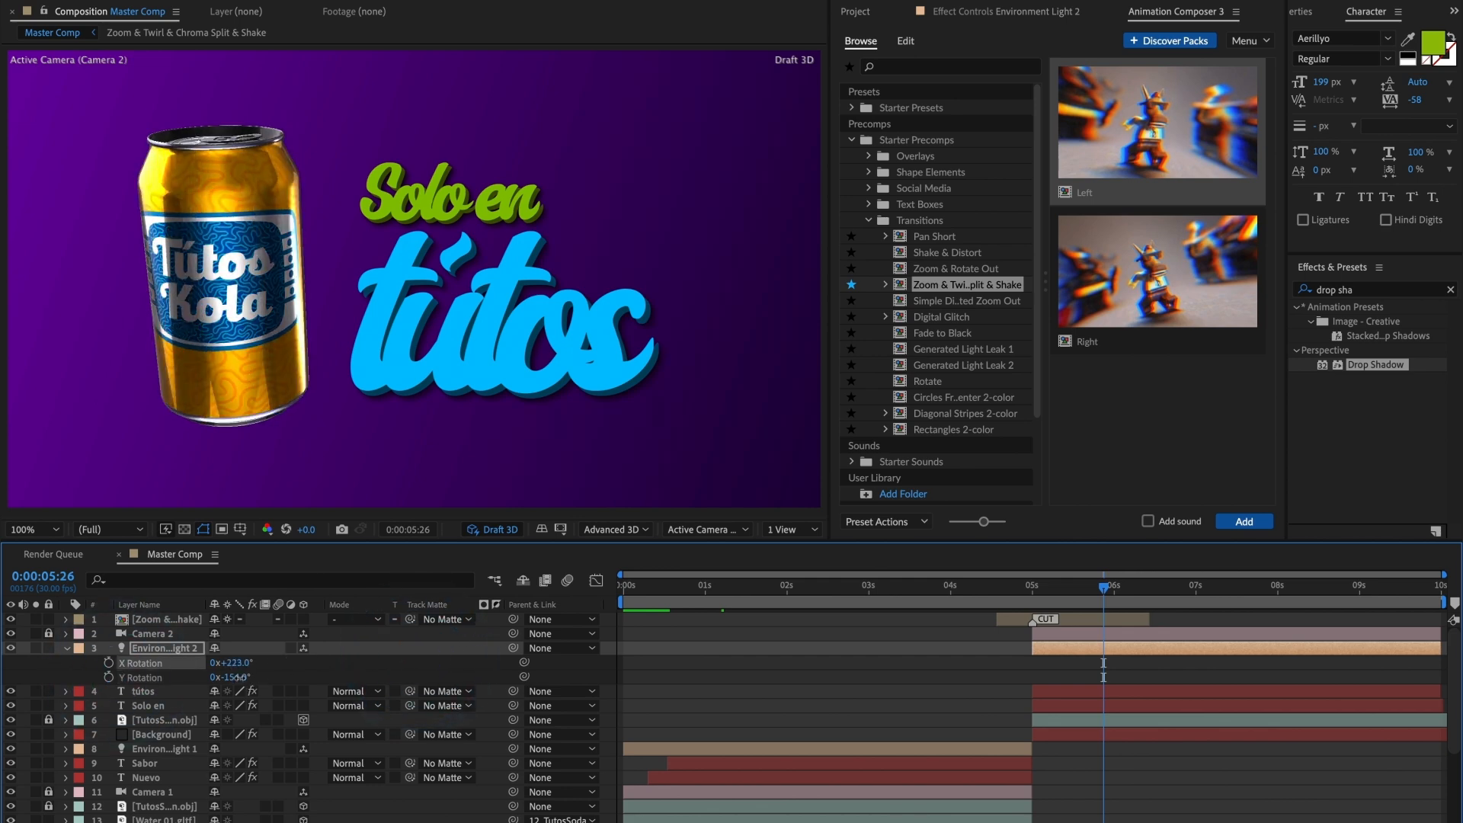
drag(233, 676, 423, 676)
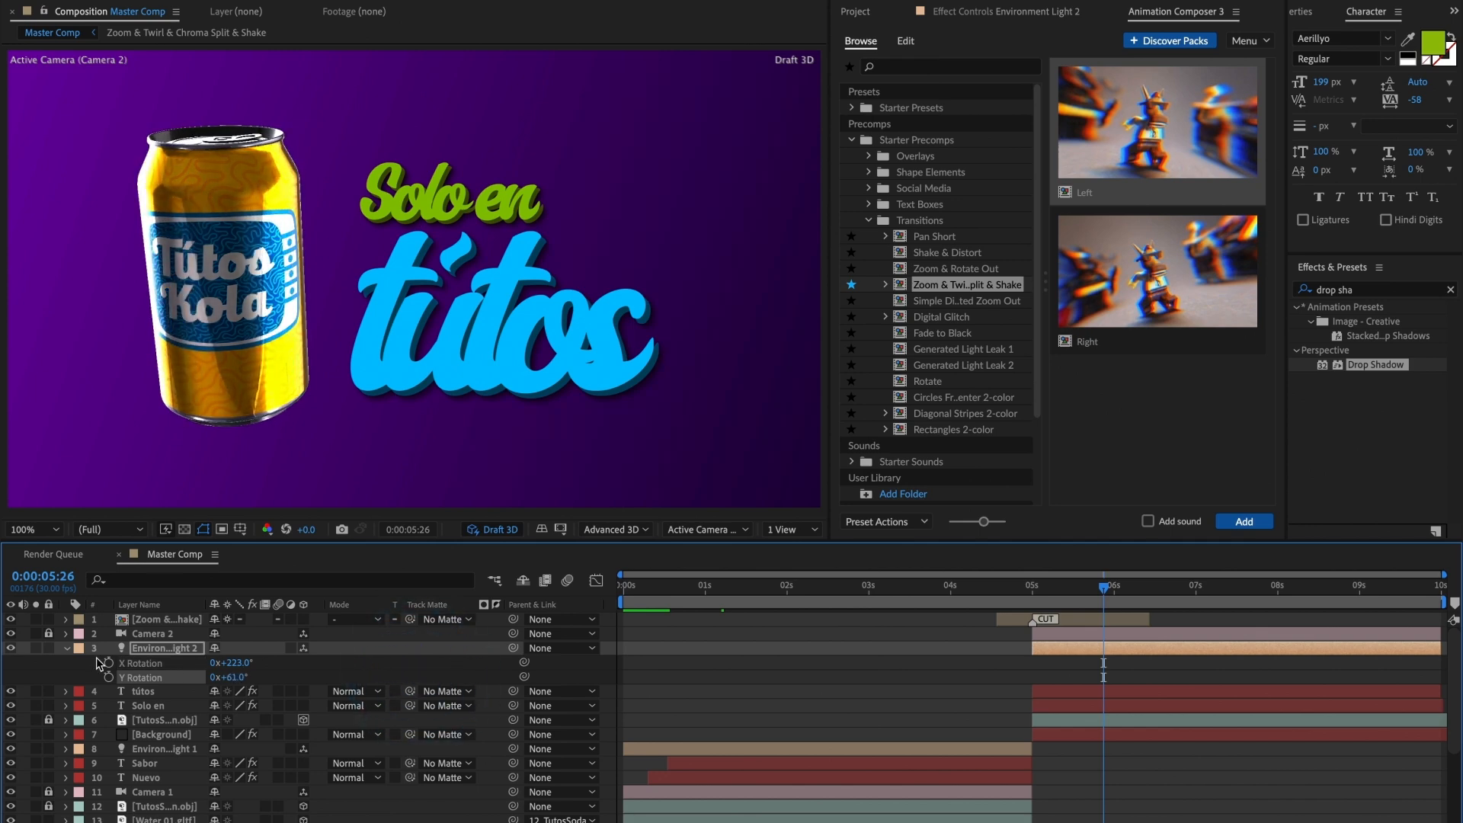
Step: Set the second Environment light's intensity to 200%
click(68, 649)
click(68, 649)
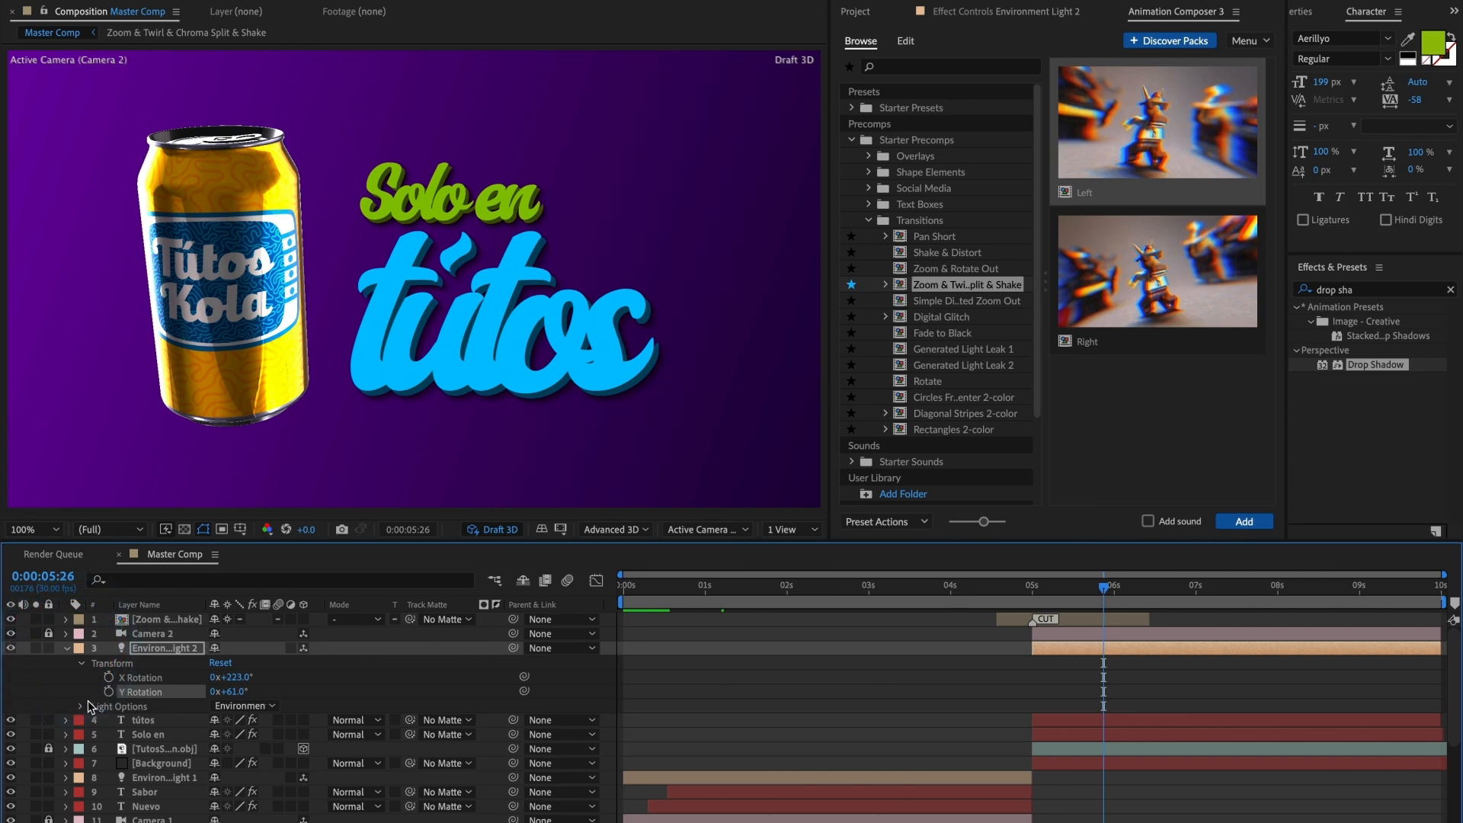
click(82, 707)
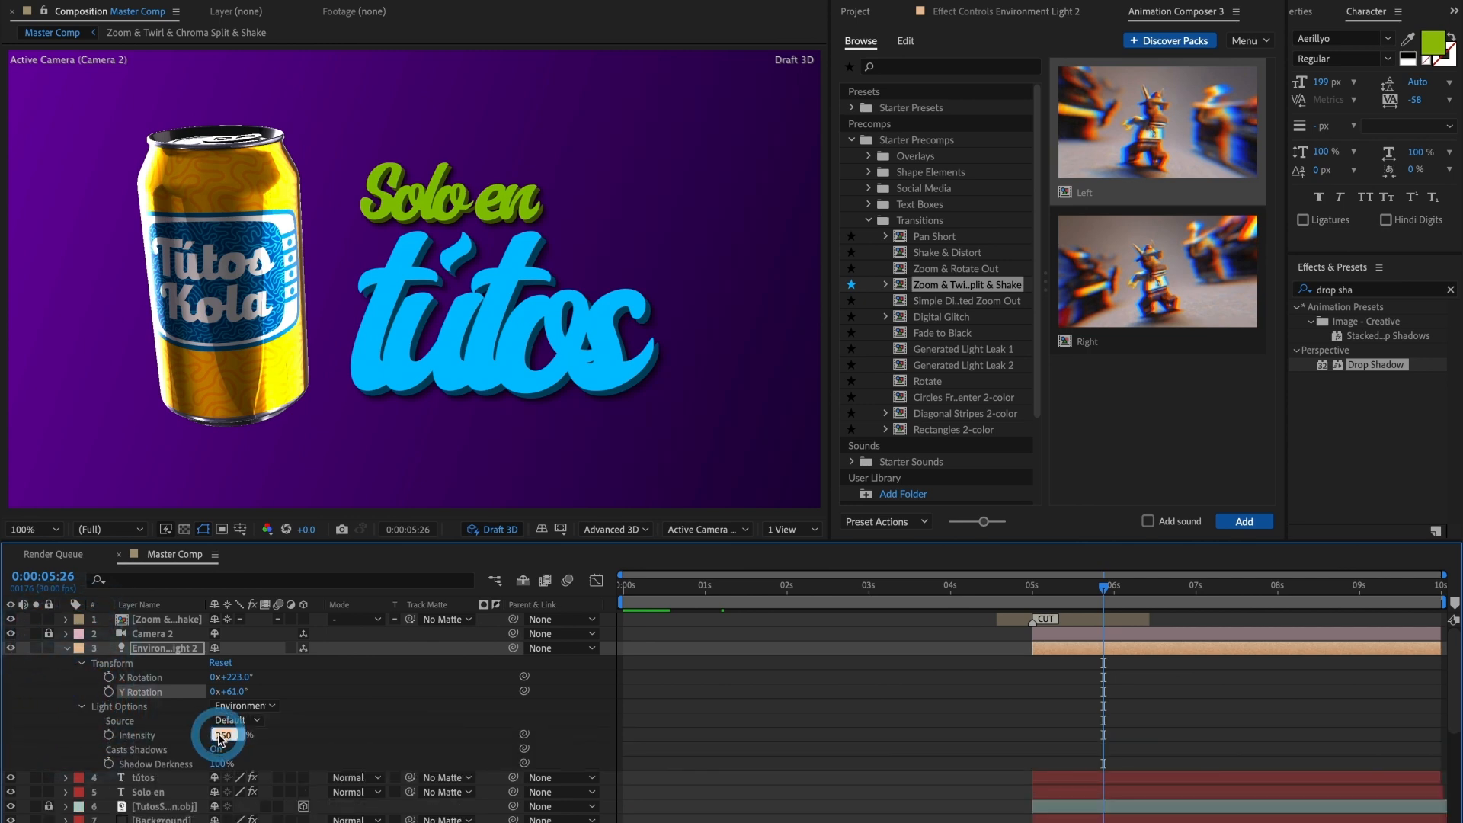
text(200)
key(Return)
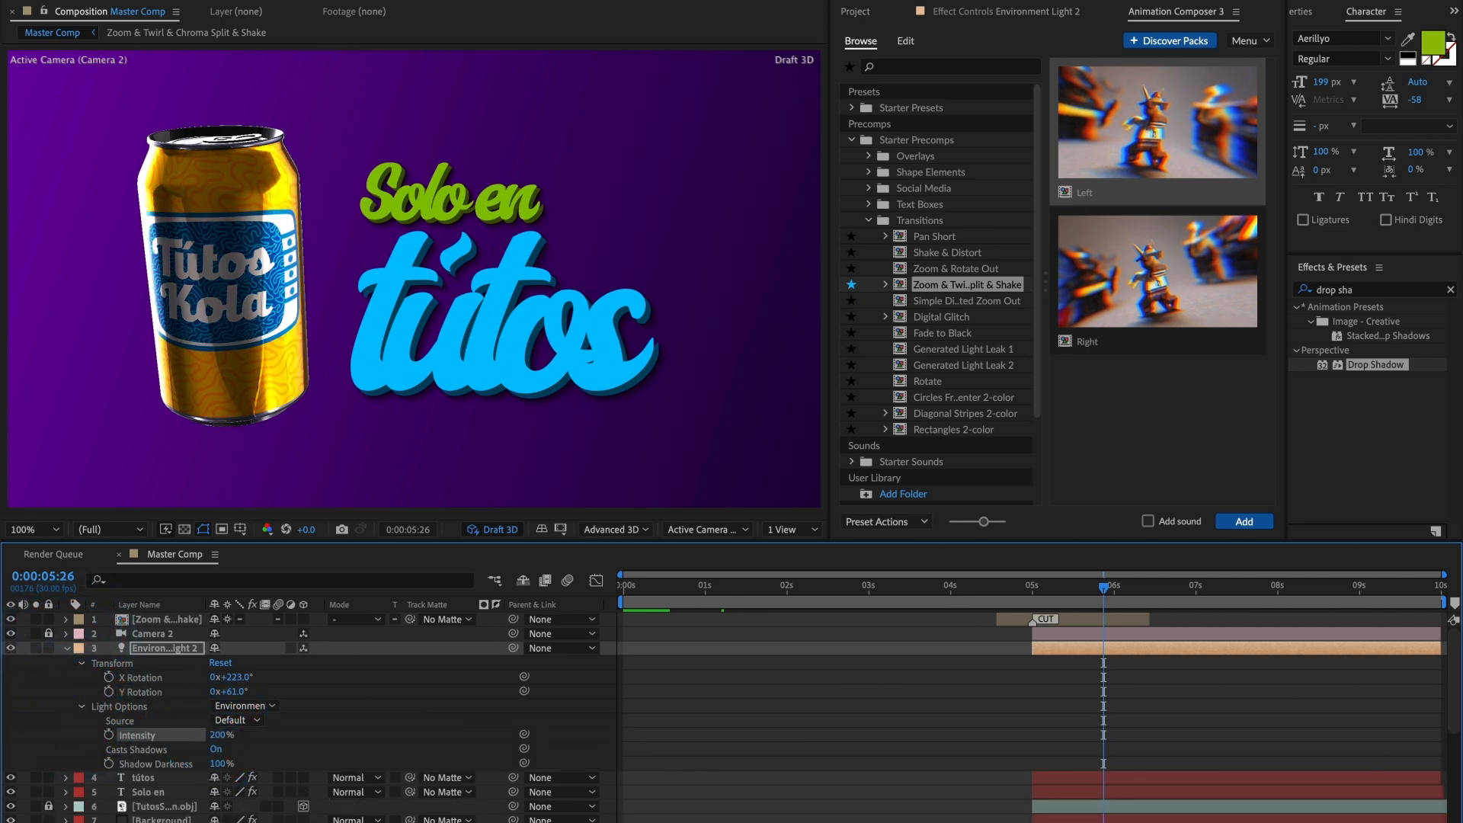
Step: Adjust the second Environment light to X Rotation 289° and Y Rotation 234°, previewing the second shot's lighting
drag(230, 677, 380, 694)
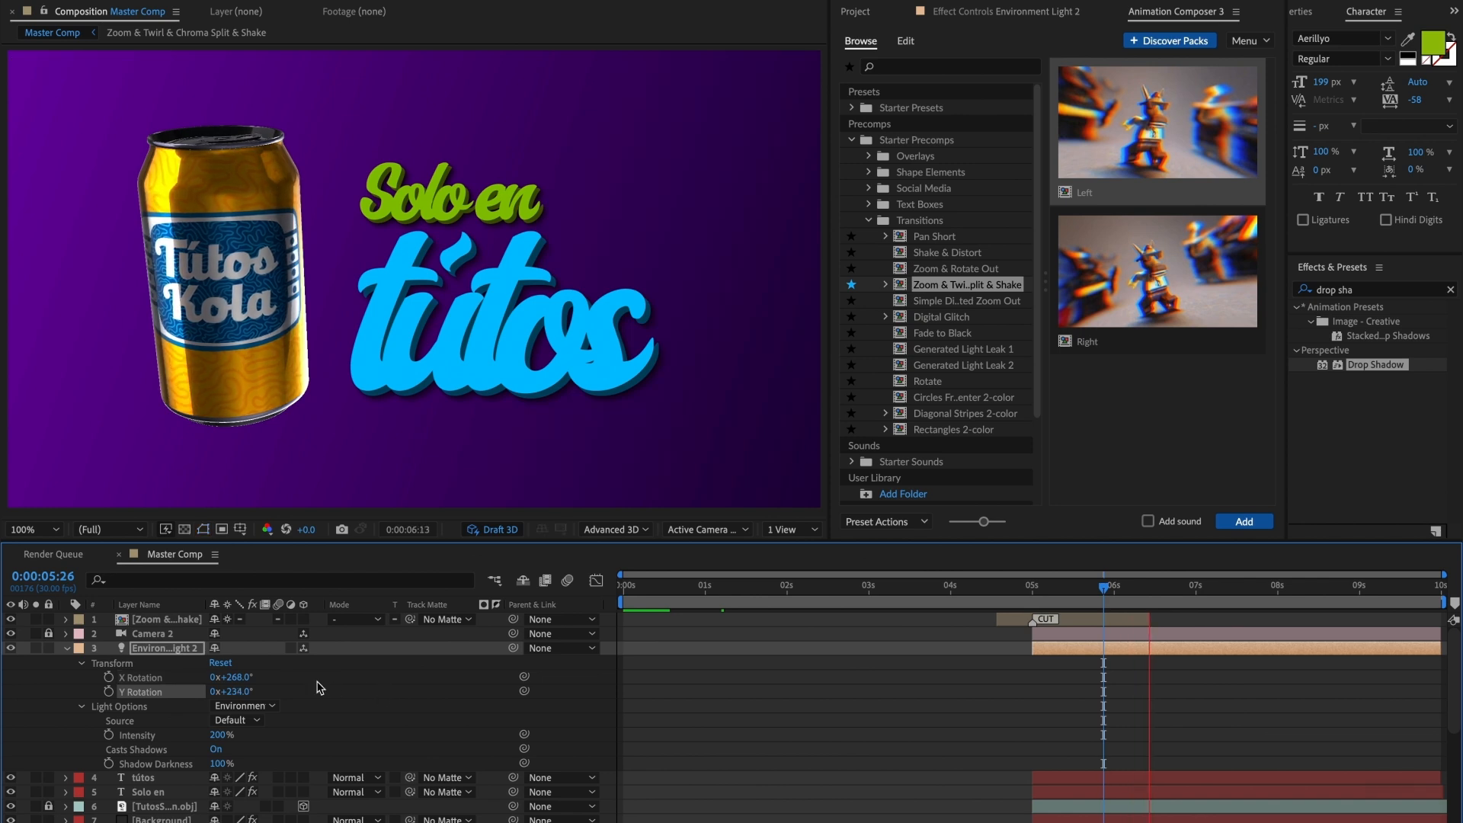
key(space)
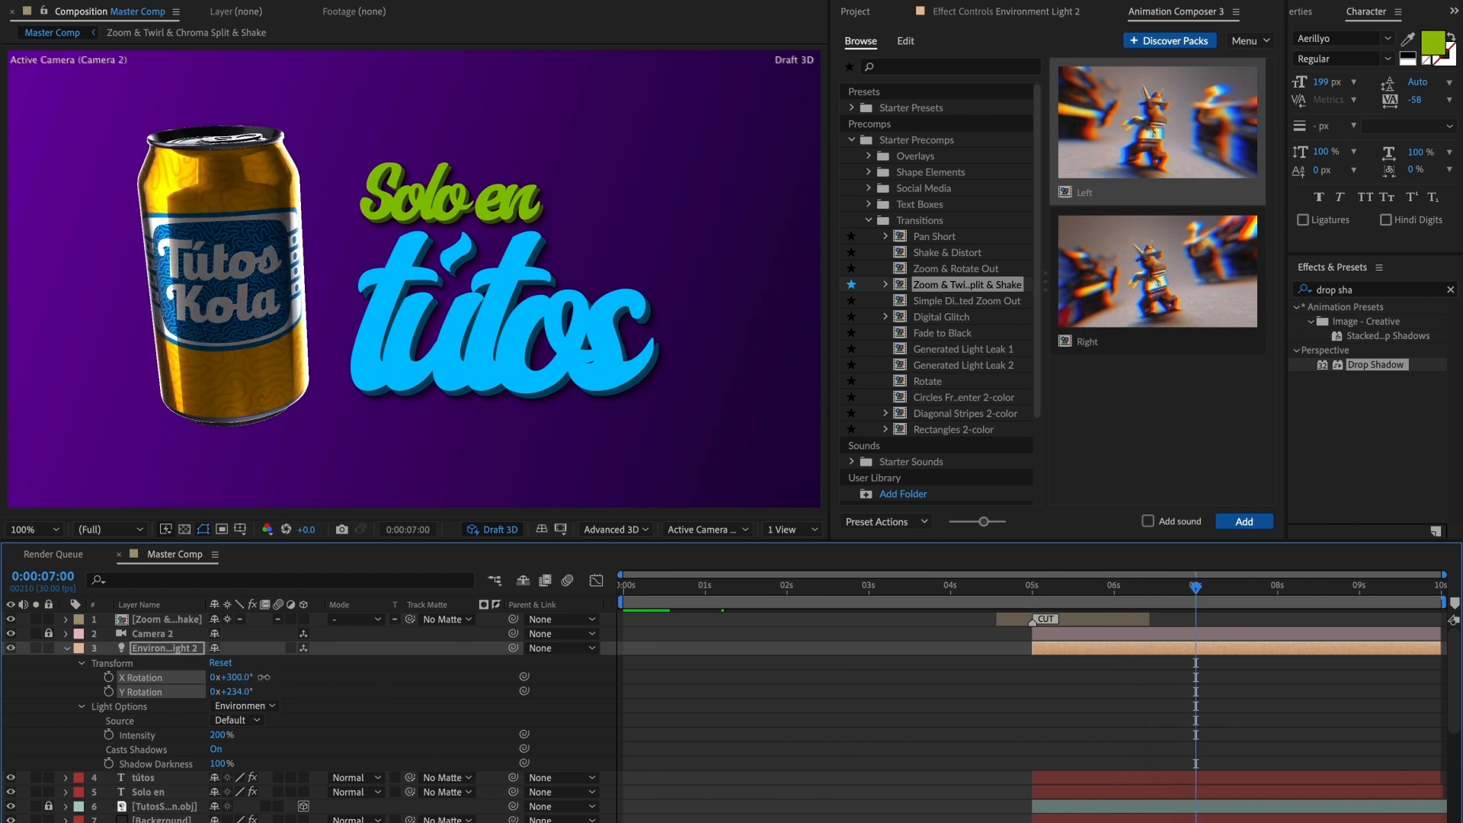
key(space)
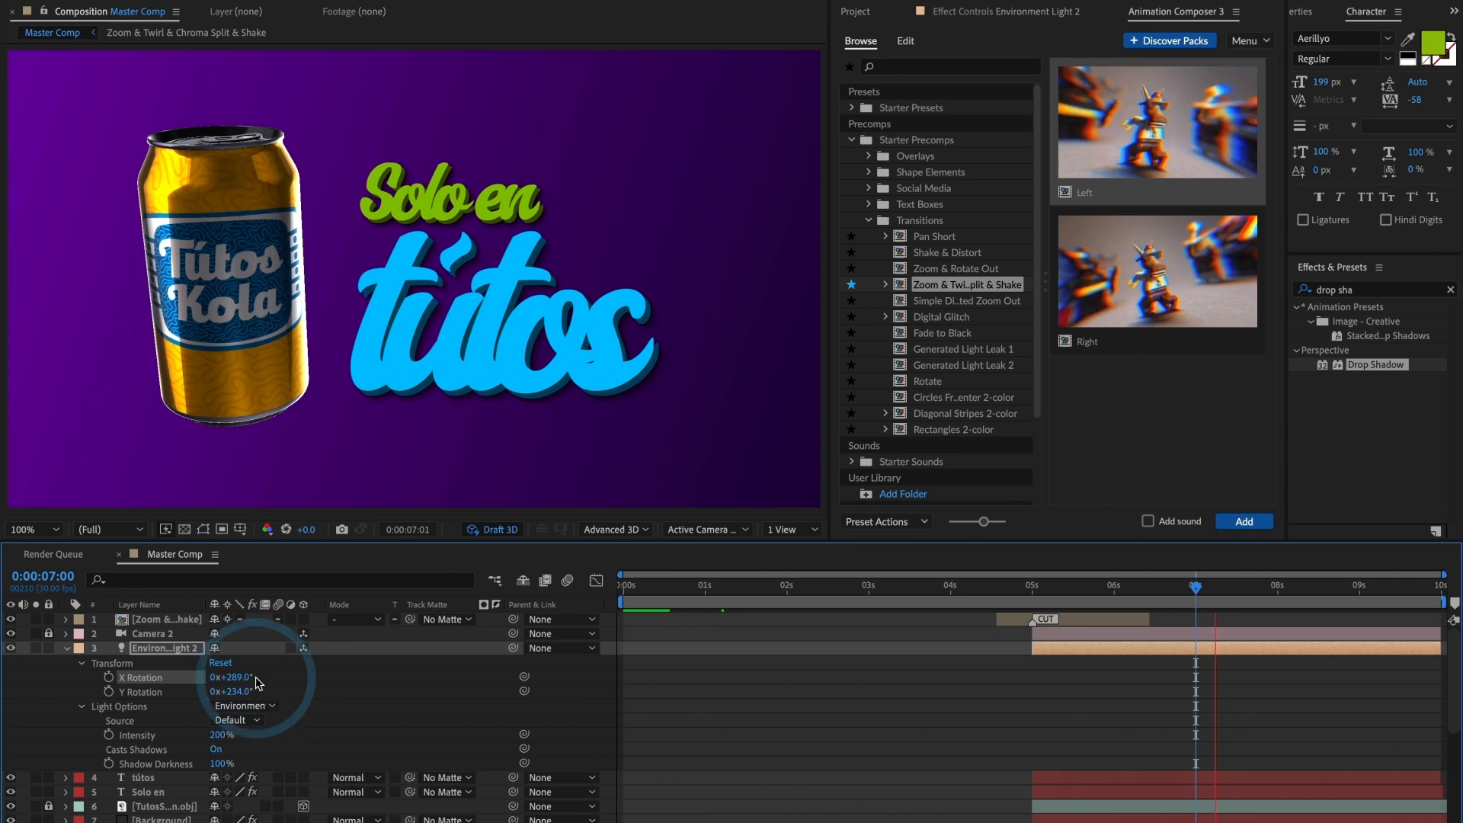